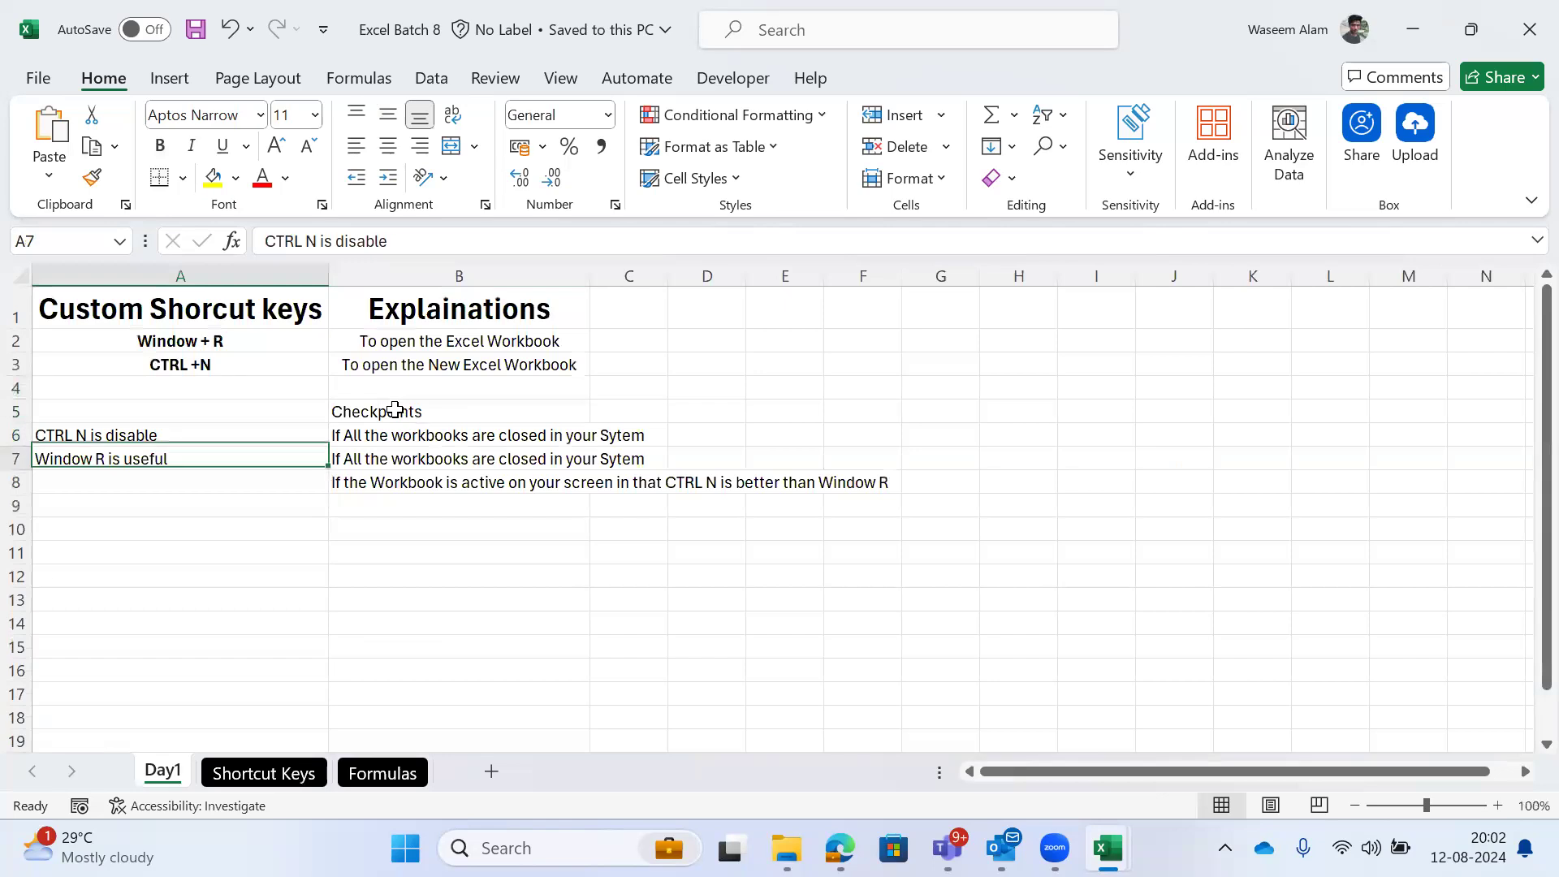
Step: Read through the Checkpoints notes in rows 6 to 8 about when CTRL N and Window R are useful
key("Up")
key("Up")
key("Left")
key("Down")
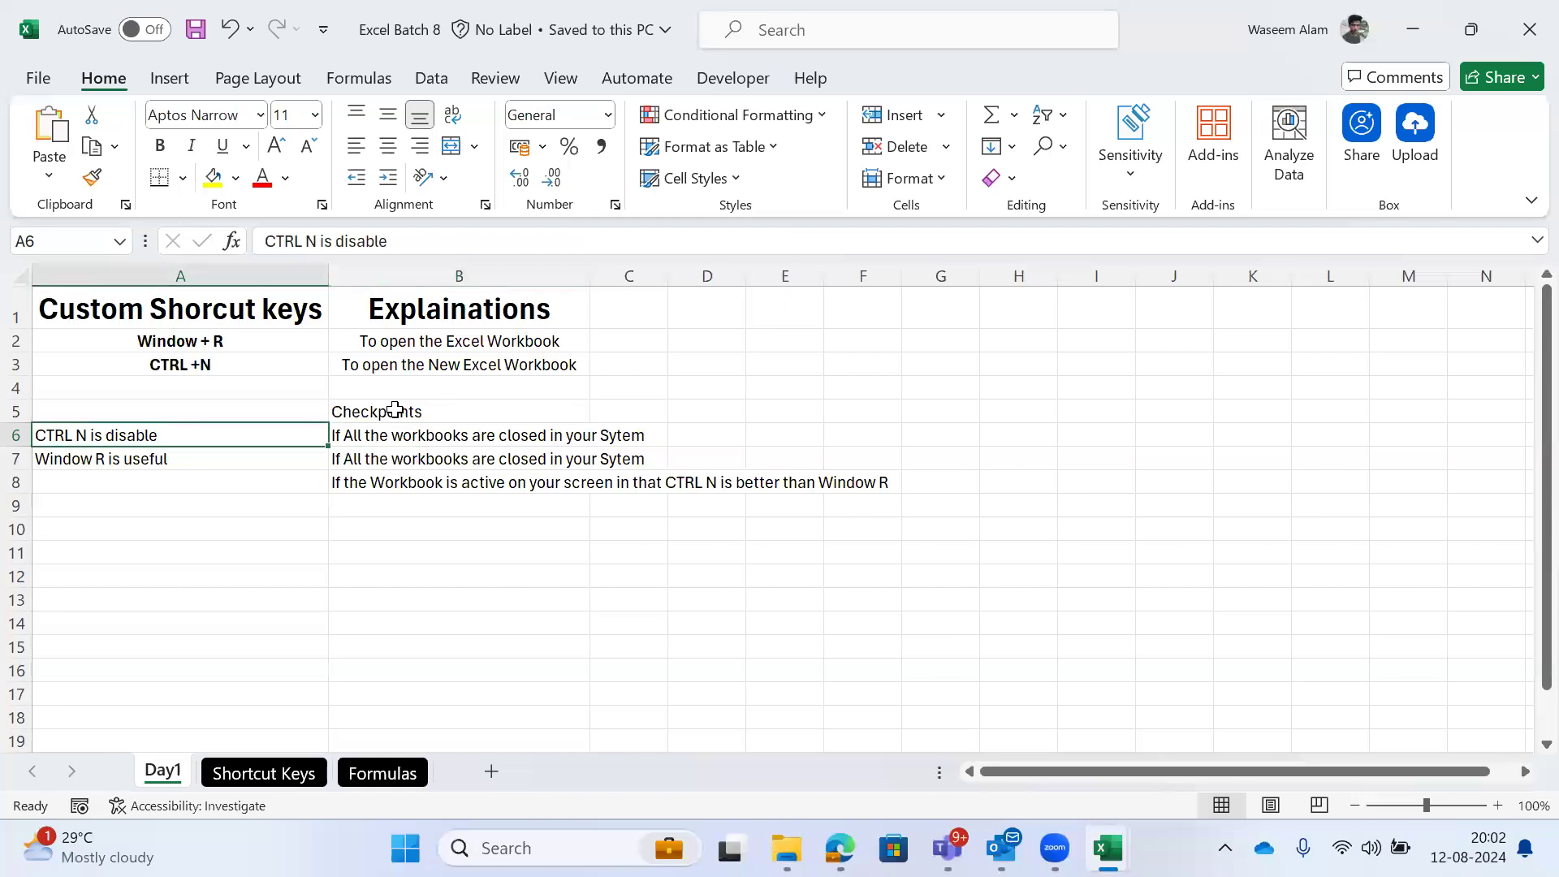
key("Right")
key("Down")
key("Up")
key("Left")
key("Right")
key("Left")
key("Right")
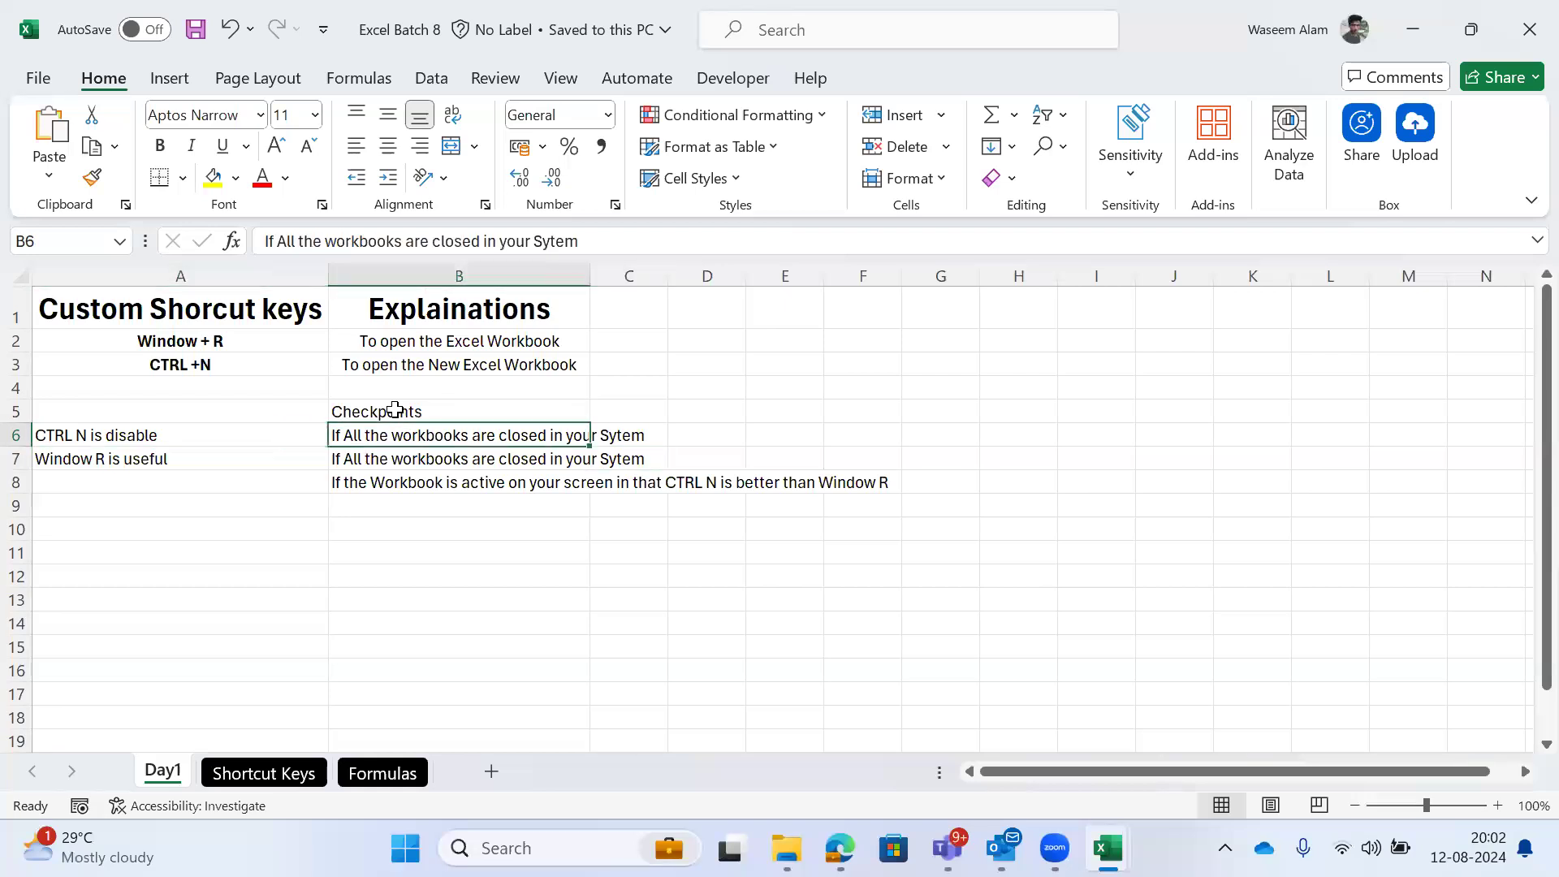
key("Left")
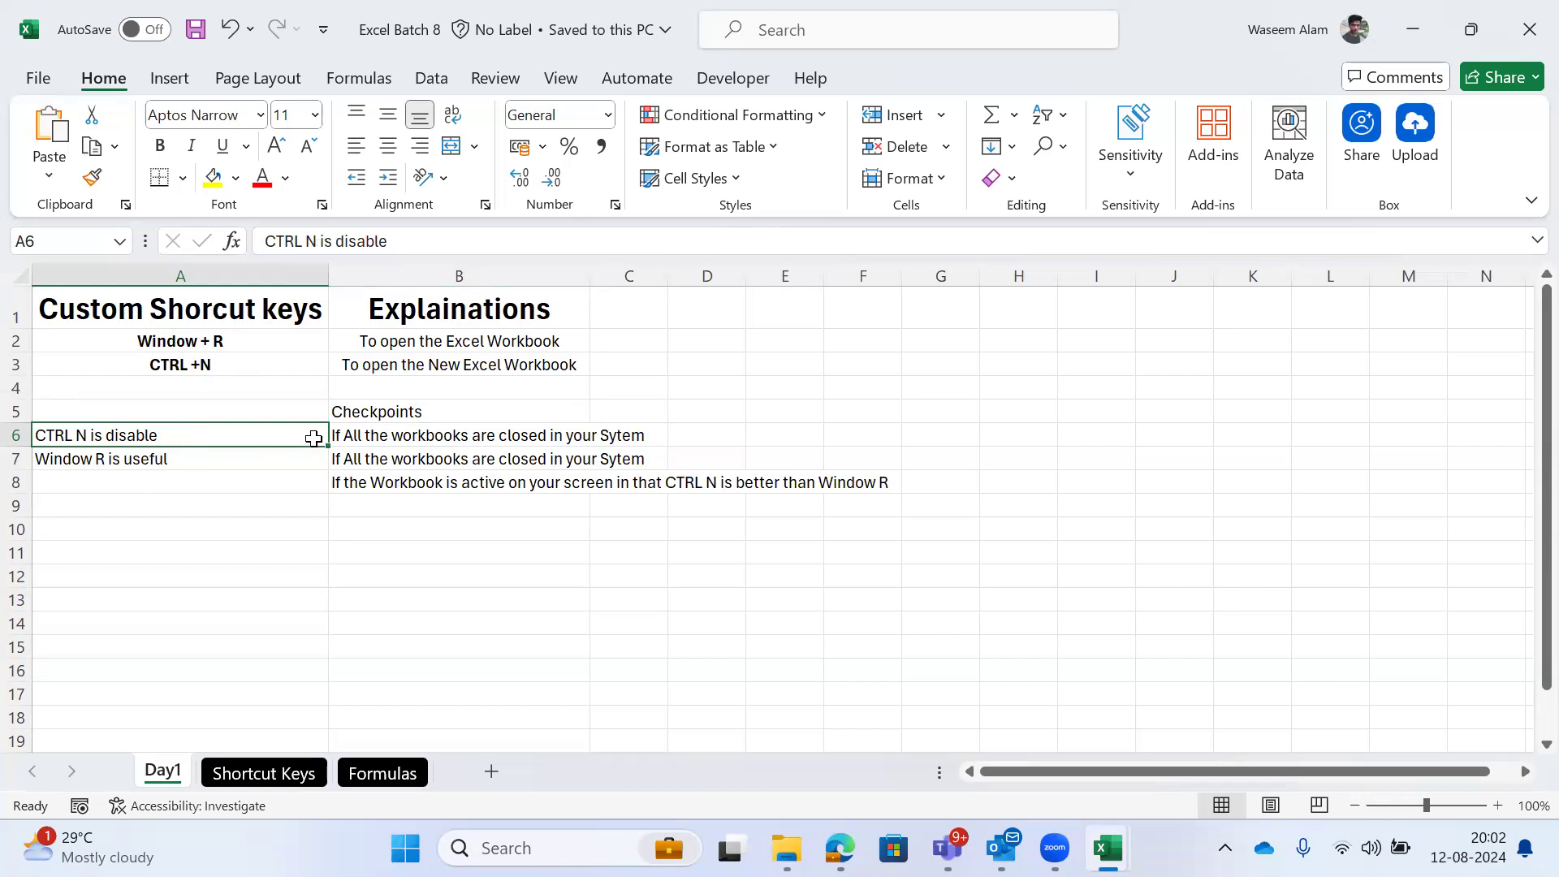
left_click(92, 465)
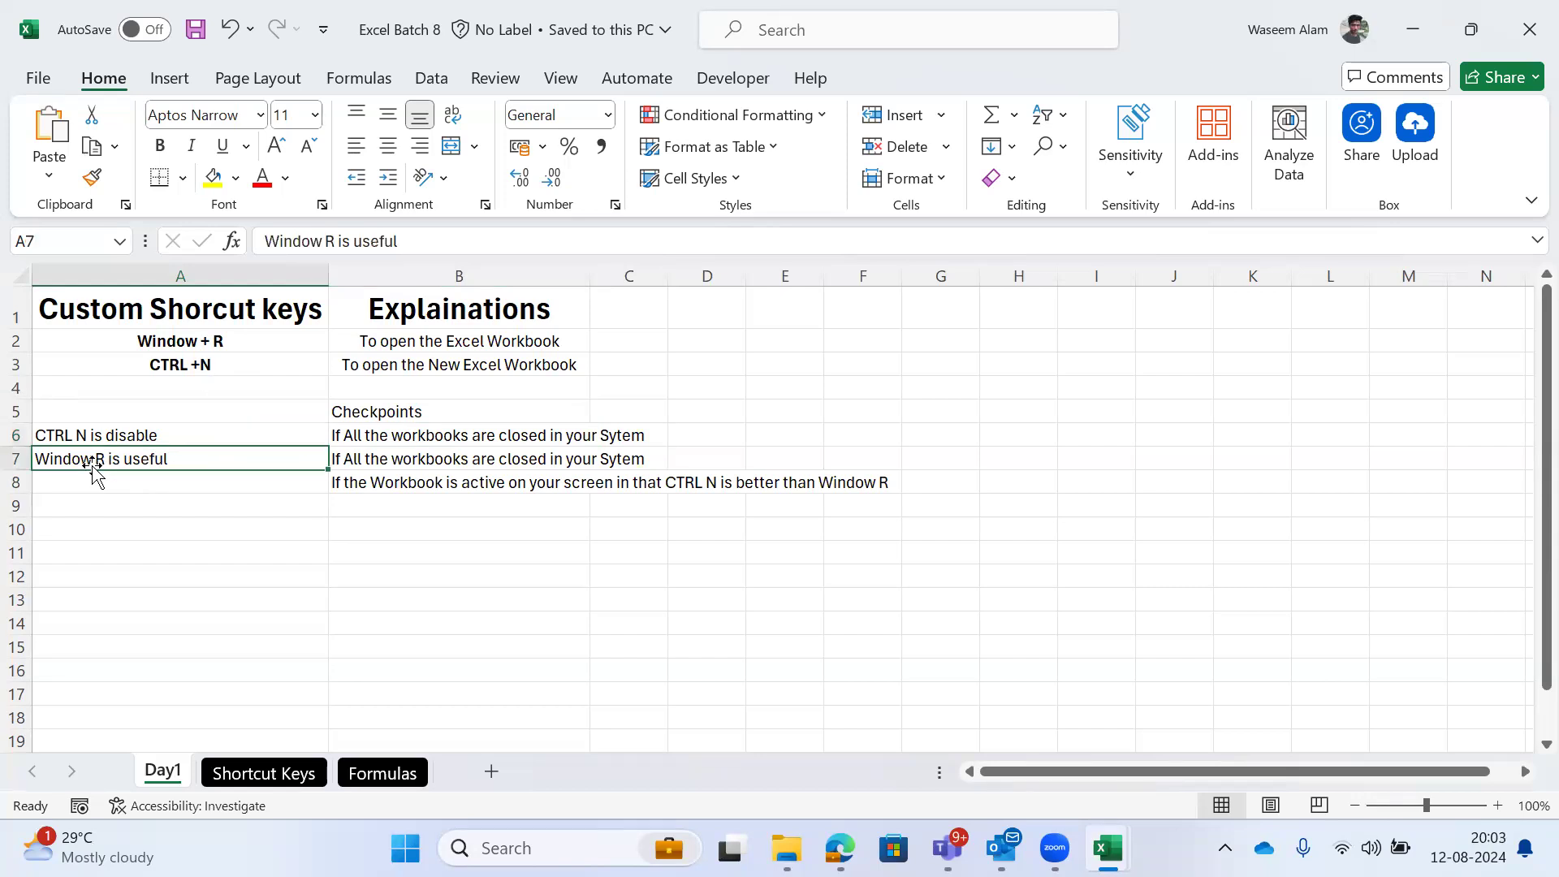
left_click(381, 487)
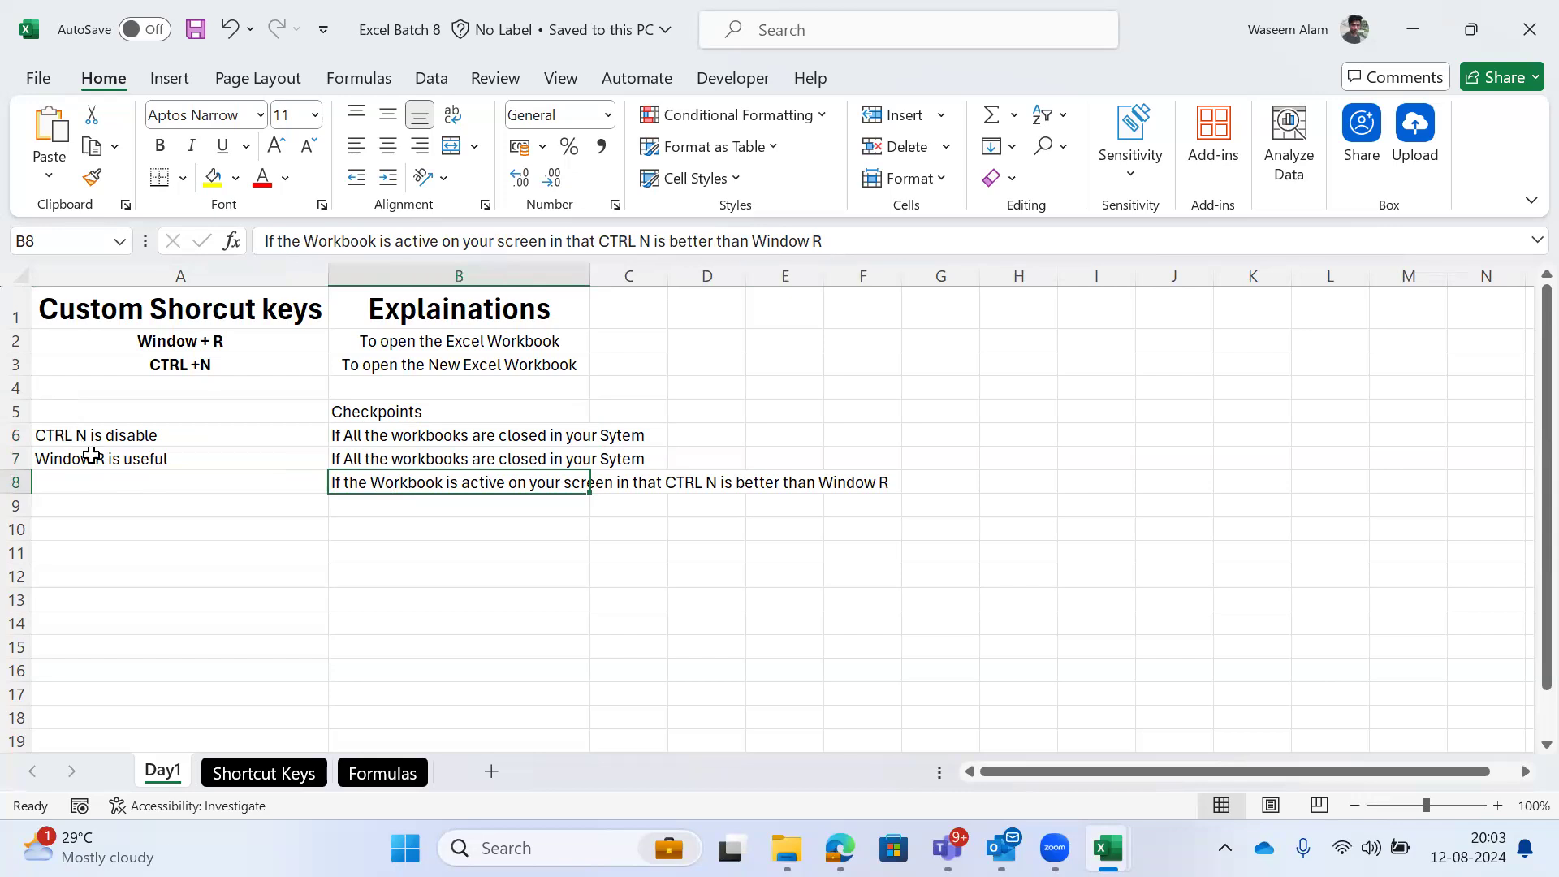
key("Right")
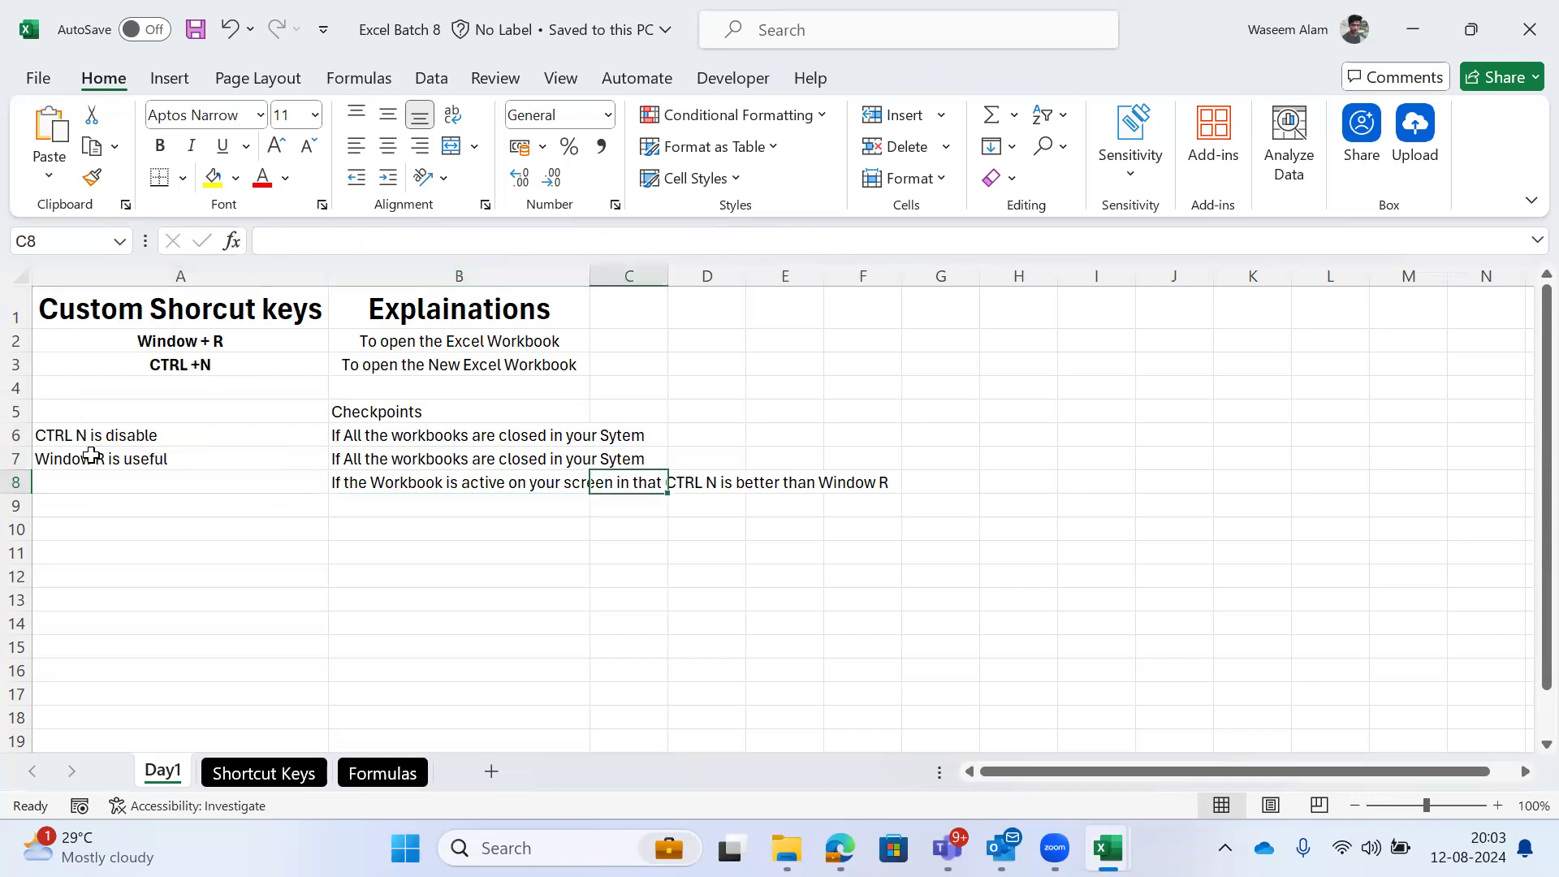
Step: Open and dismiss the Run dialog, and create a new blank workbook twice, closing it each time
key("super+r")
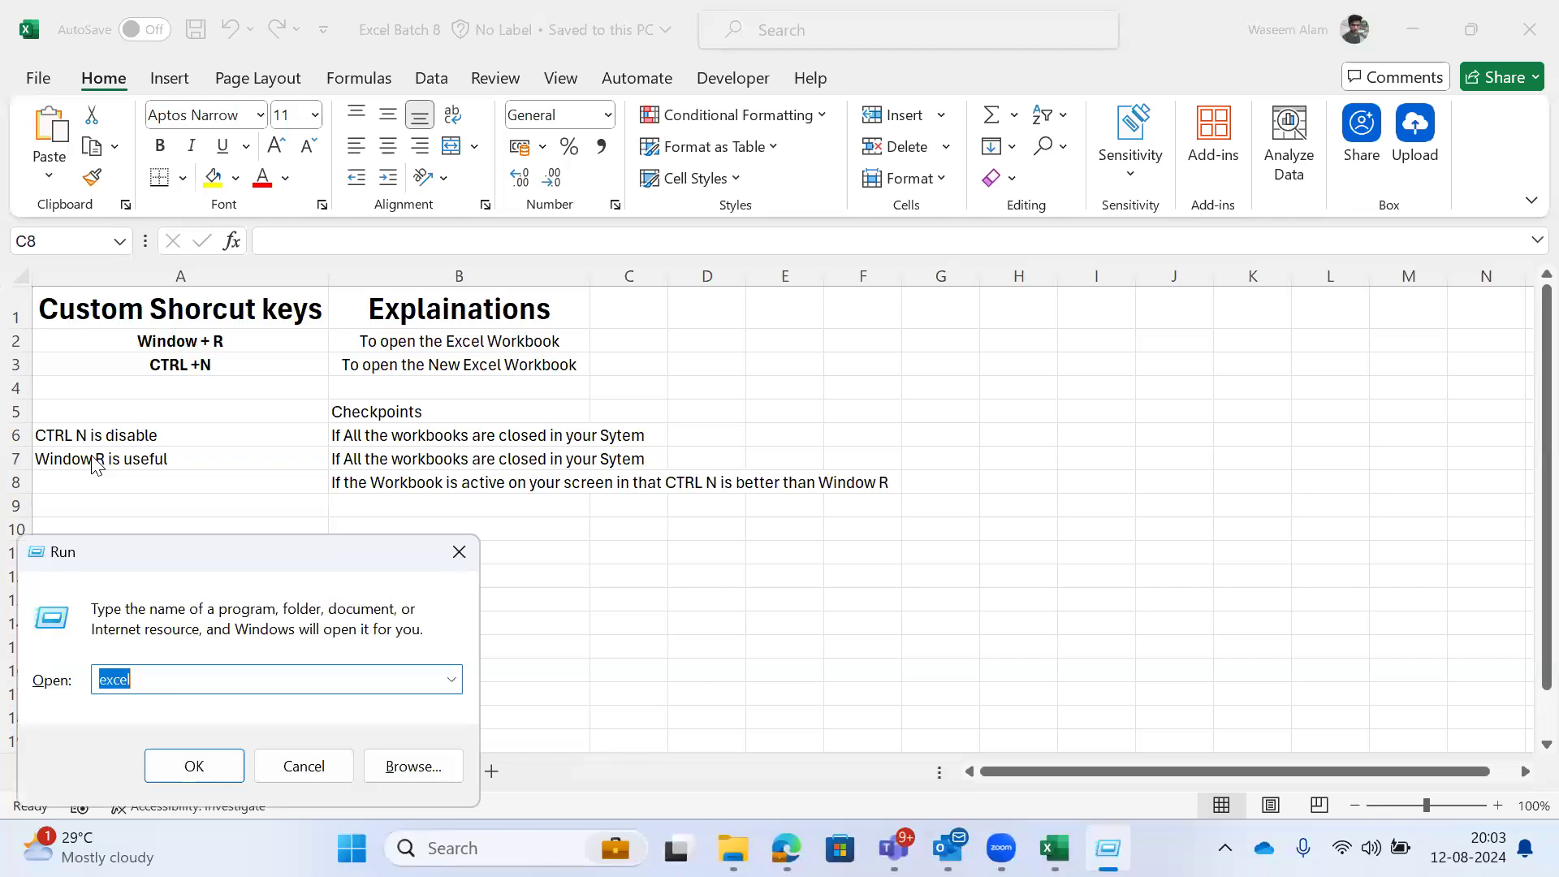
key("Escape")
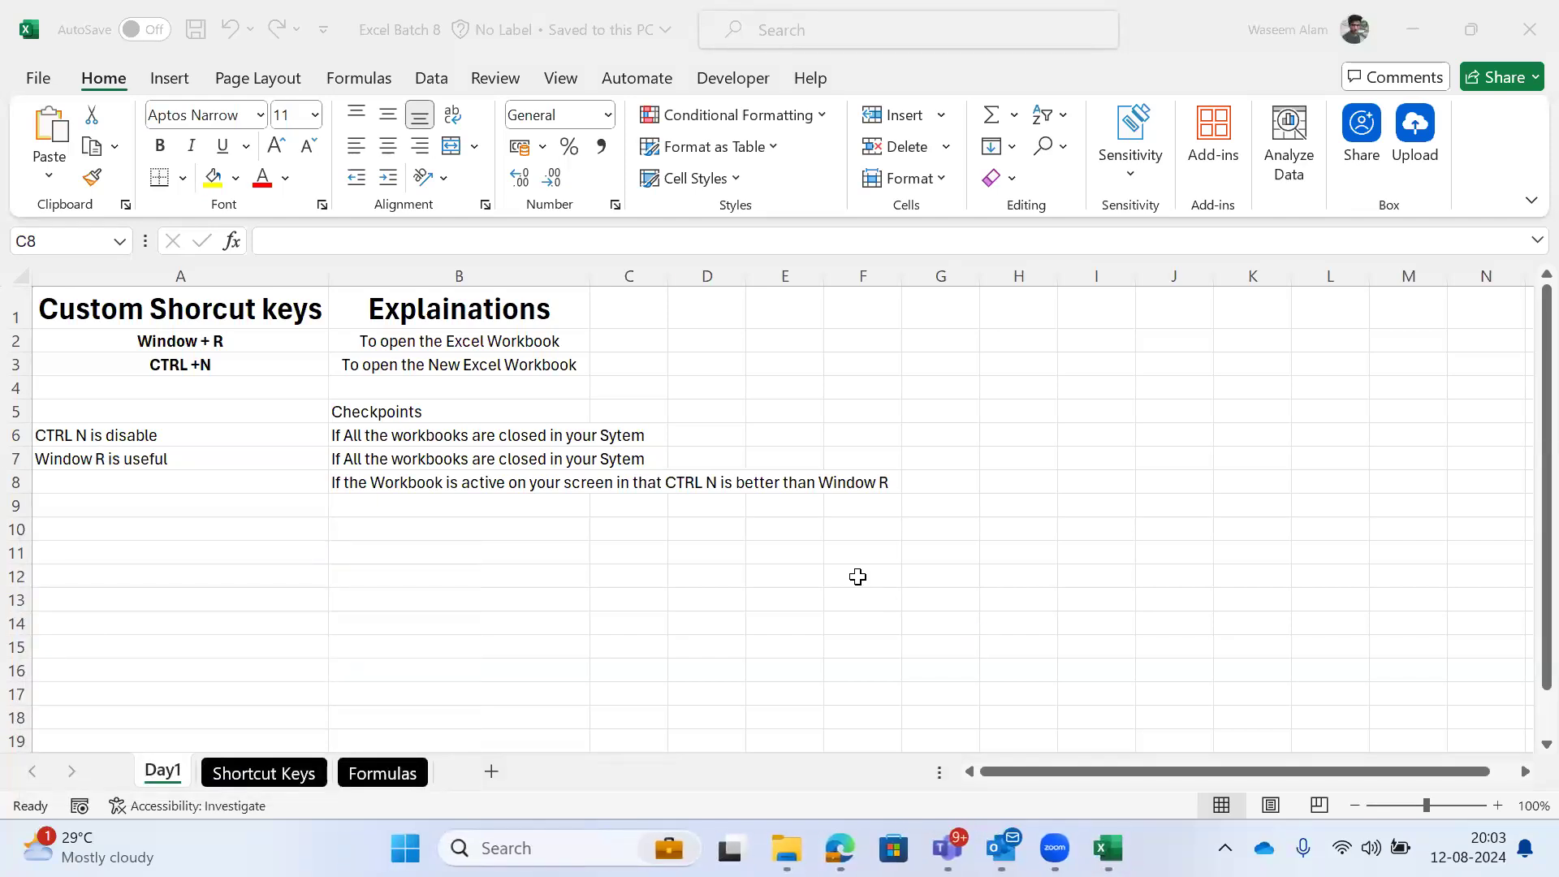
key("ctrl+n")
left_click(765, 460)
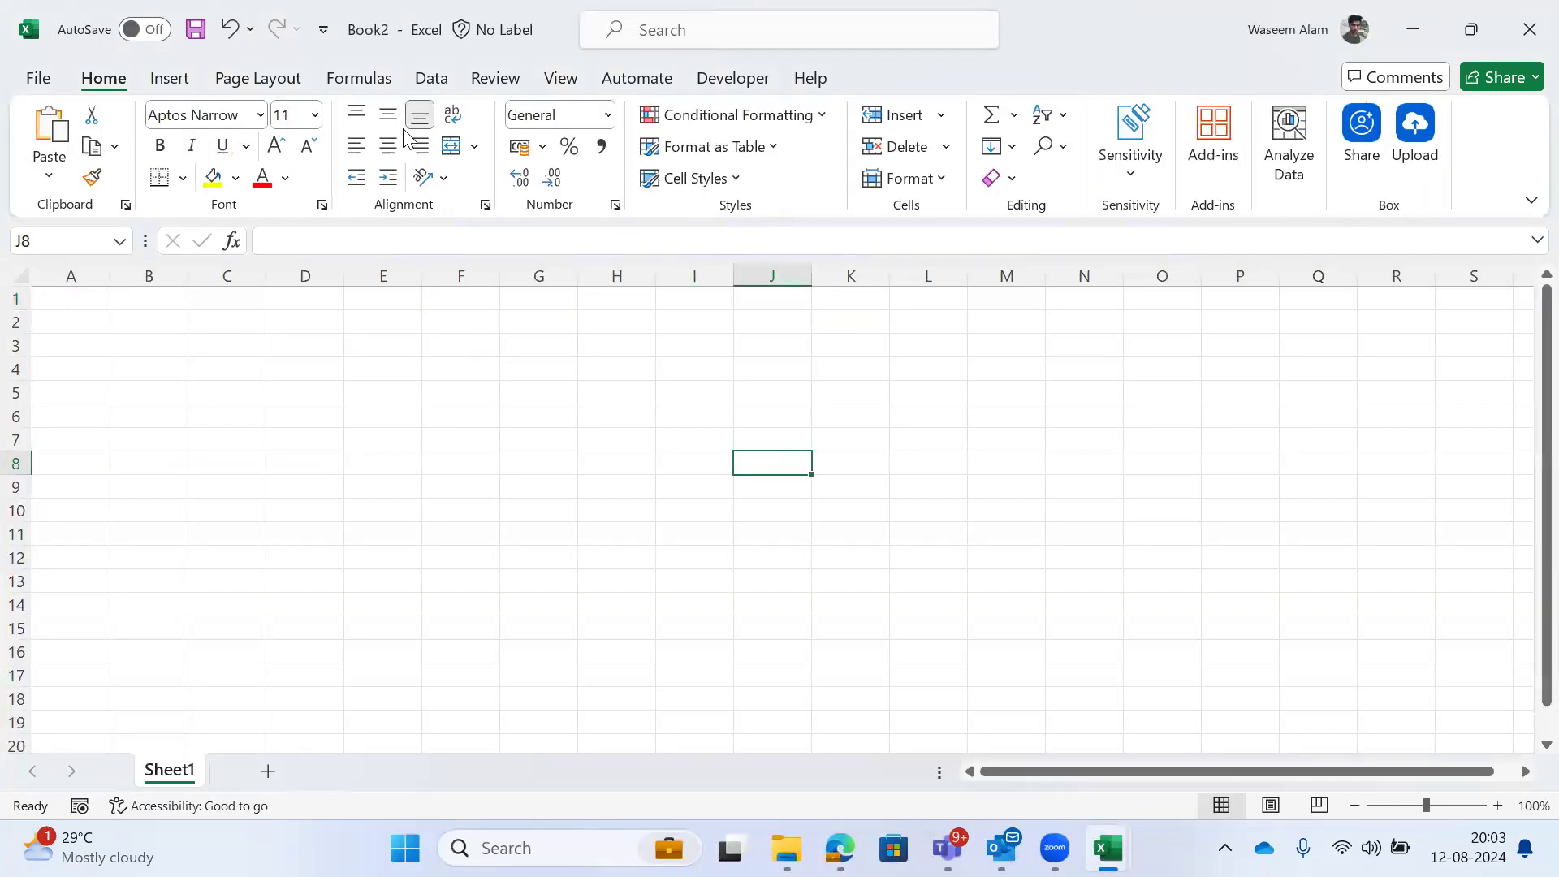
left_click(1524, 36)
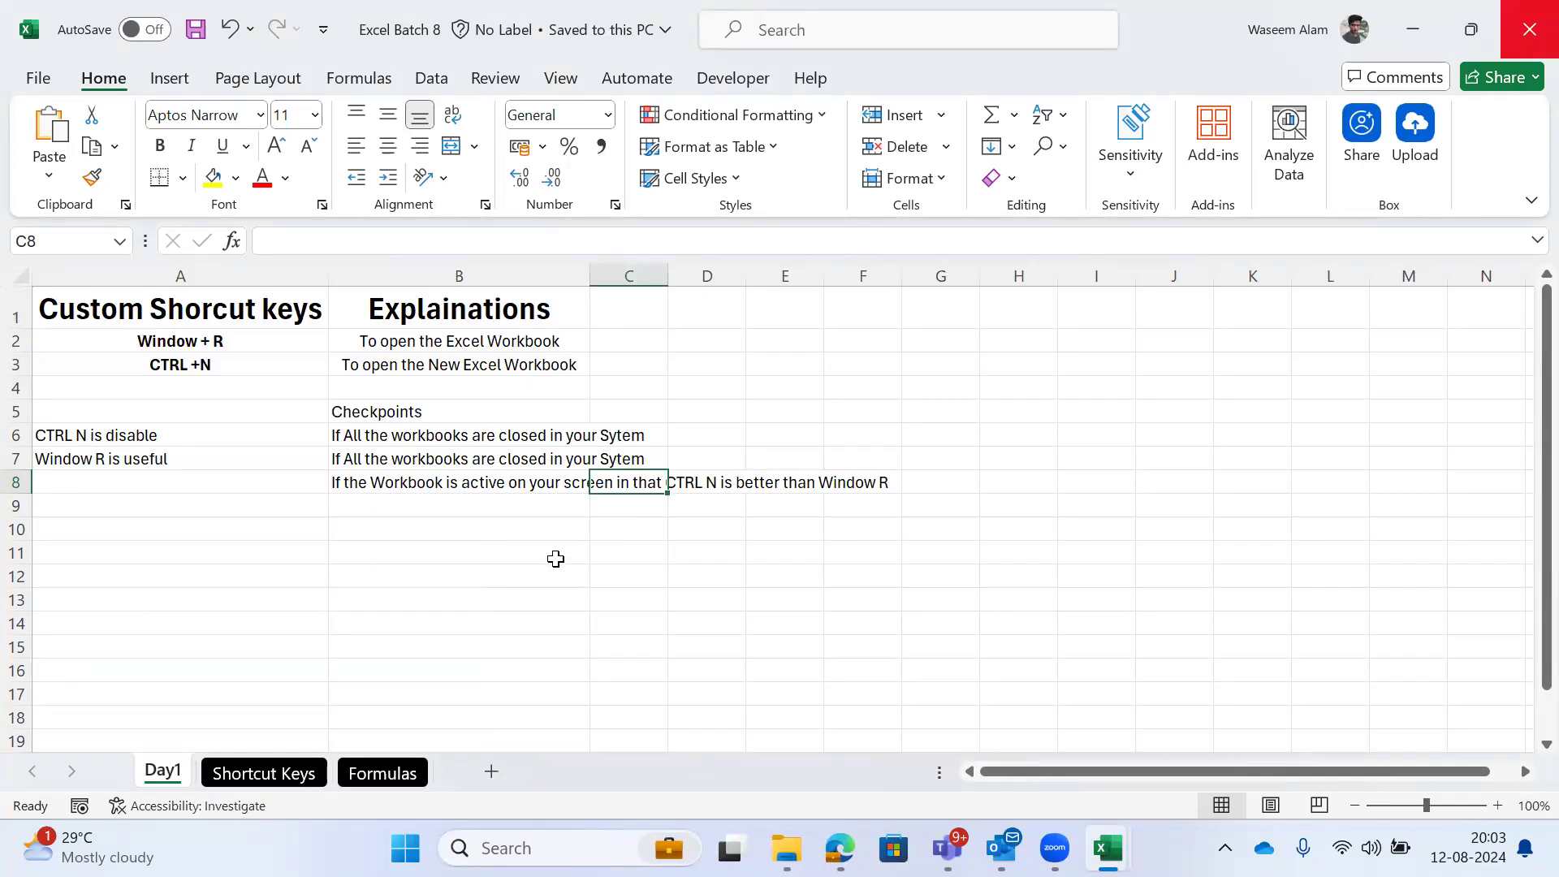
key("ctrl+n")
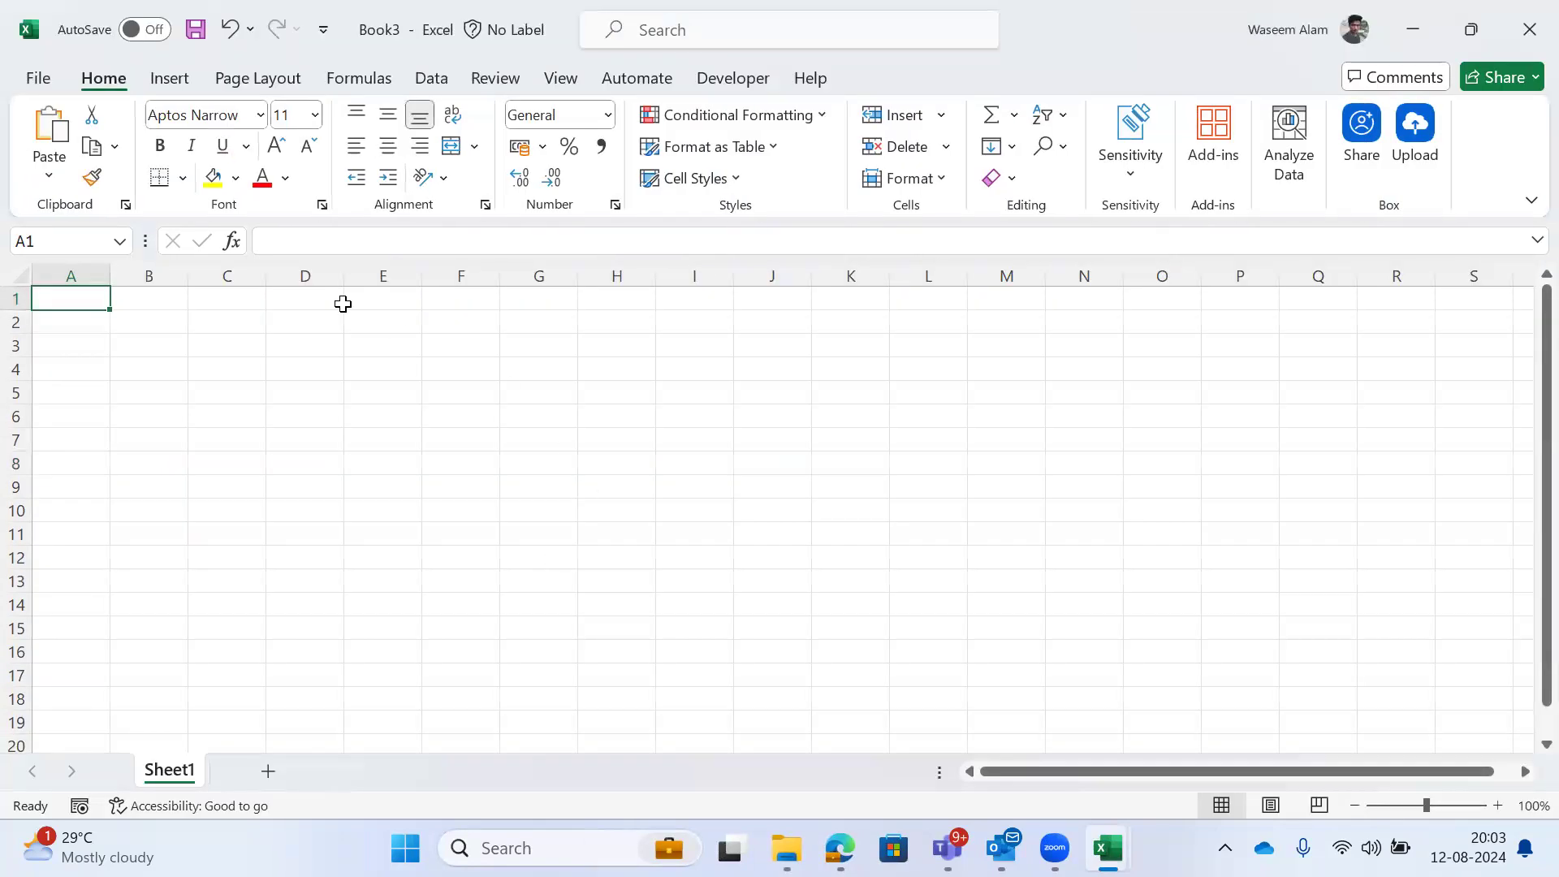
left_click(1525, 36)
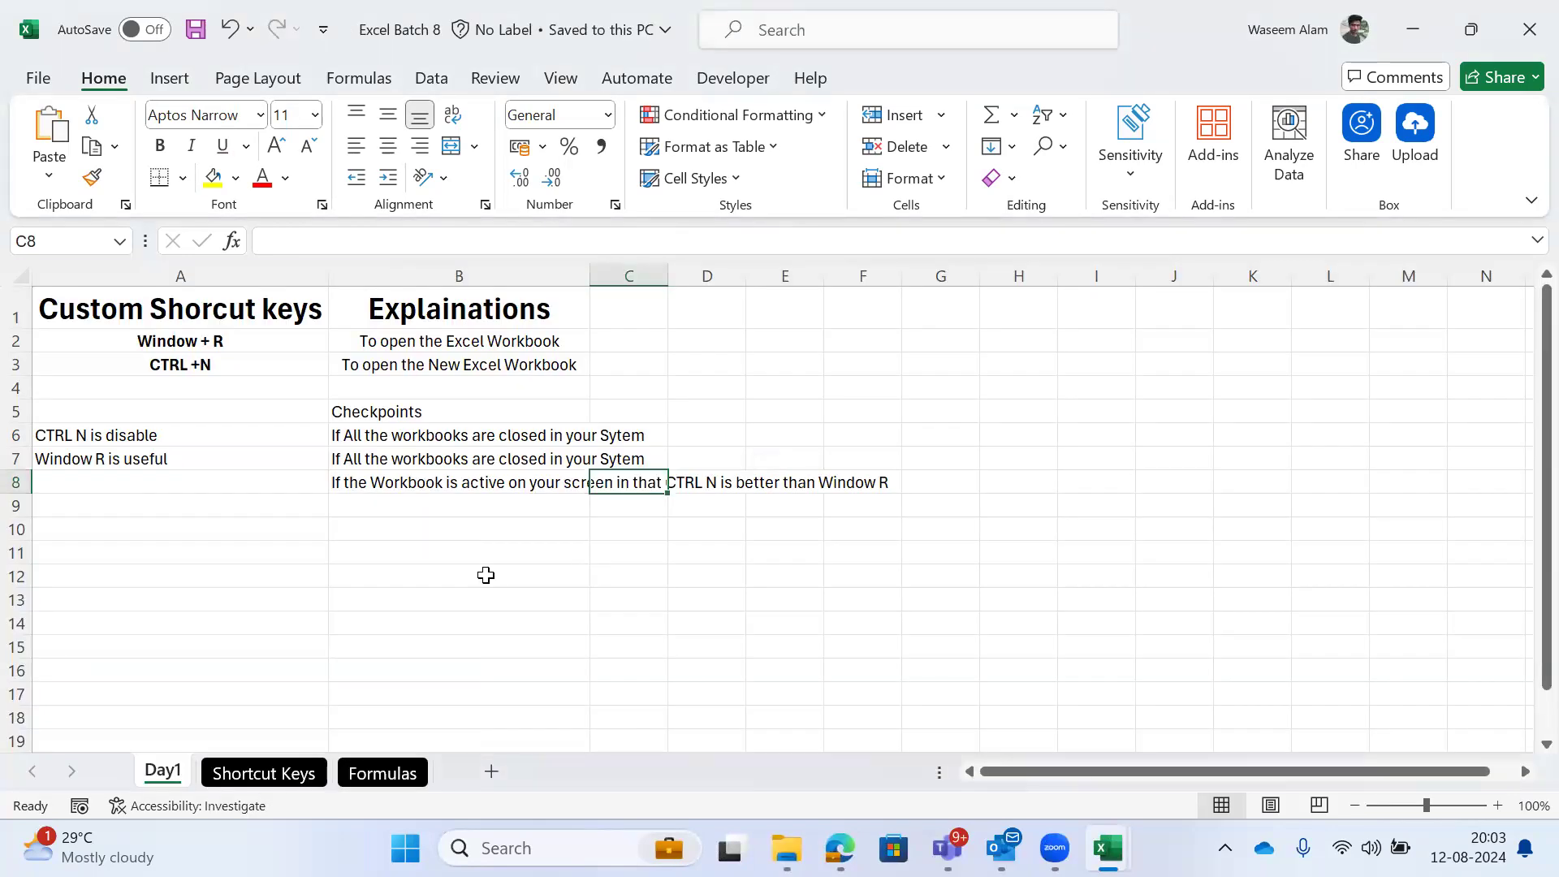
Step: Examine the first entries on the Shortcut Keys sheet, down to the CTRL + PageUP and CTRL + PageDown row
key("ctrl+Page_Down")
key("Left")
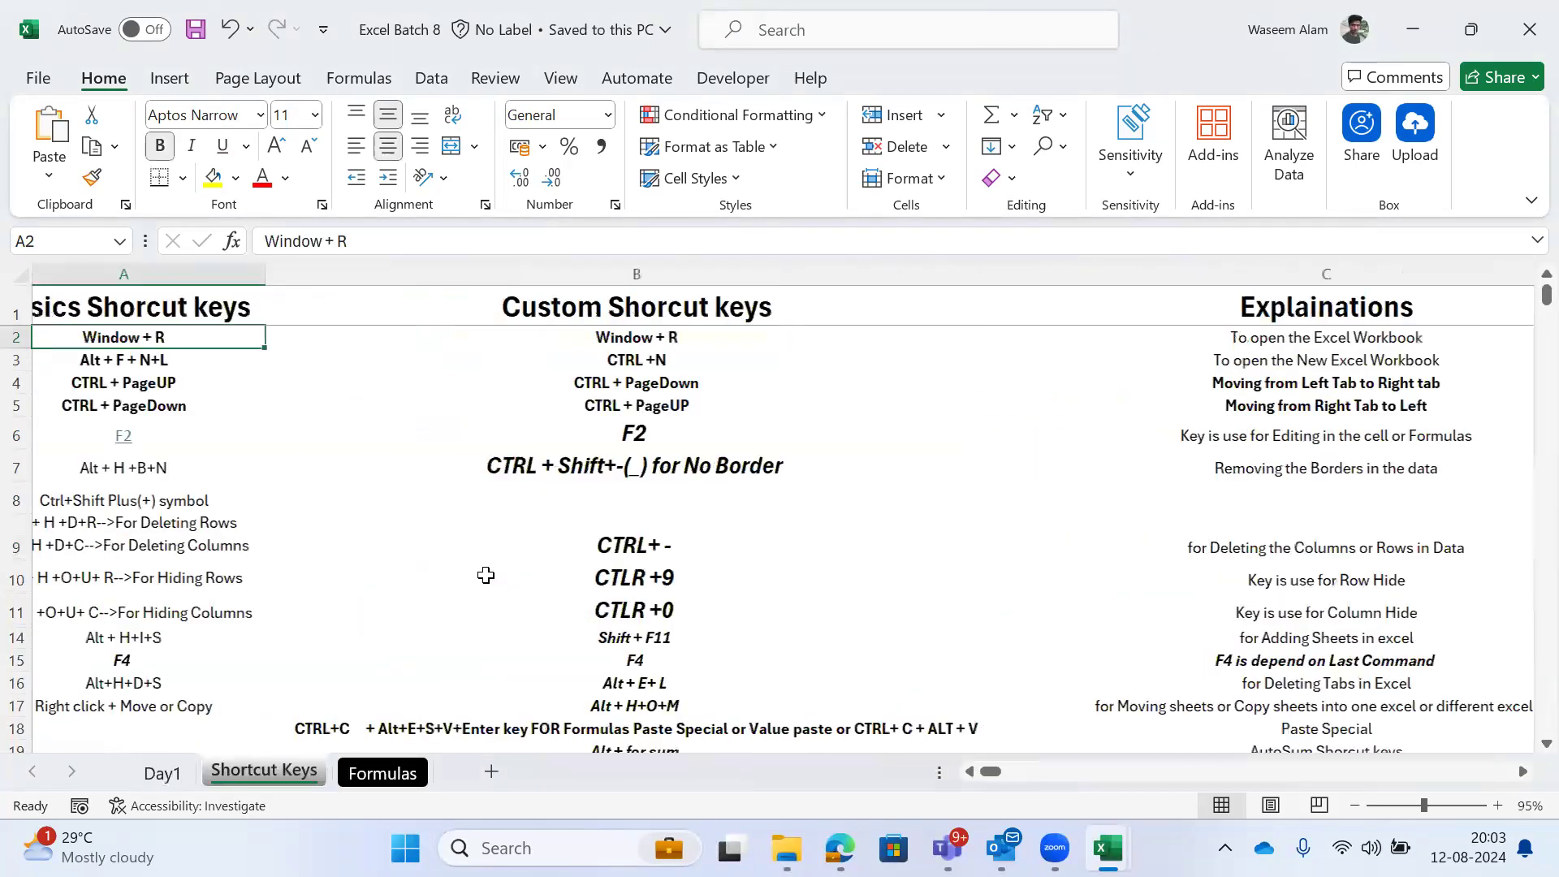
key("Down")
key("Down")
key("Right")
key("Left")
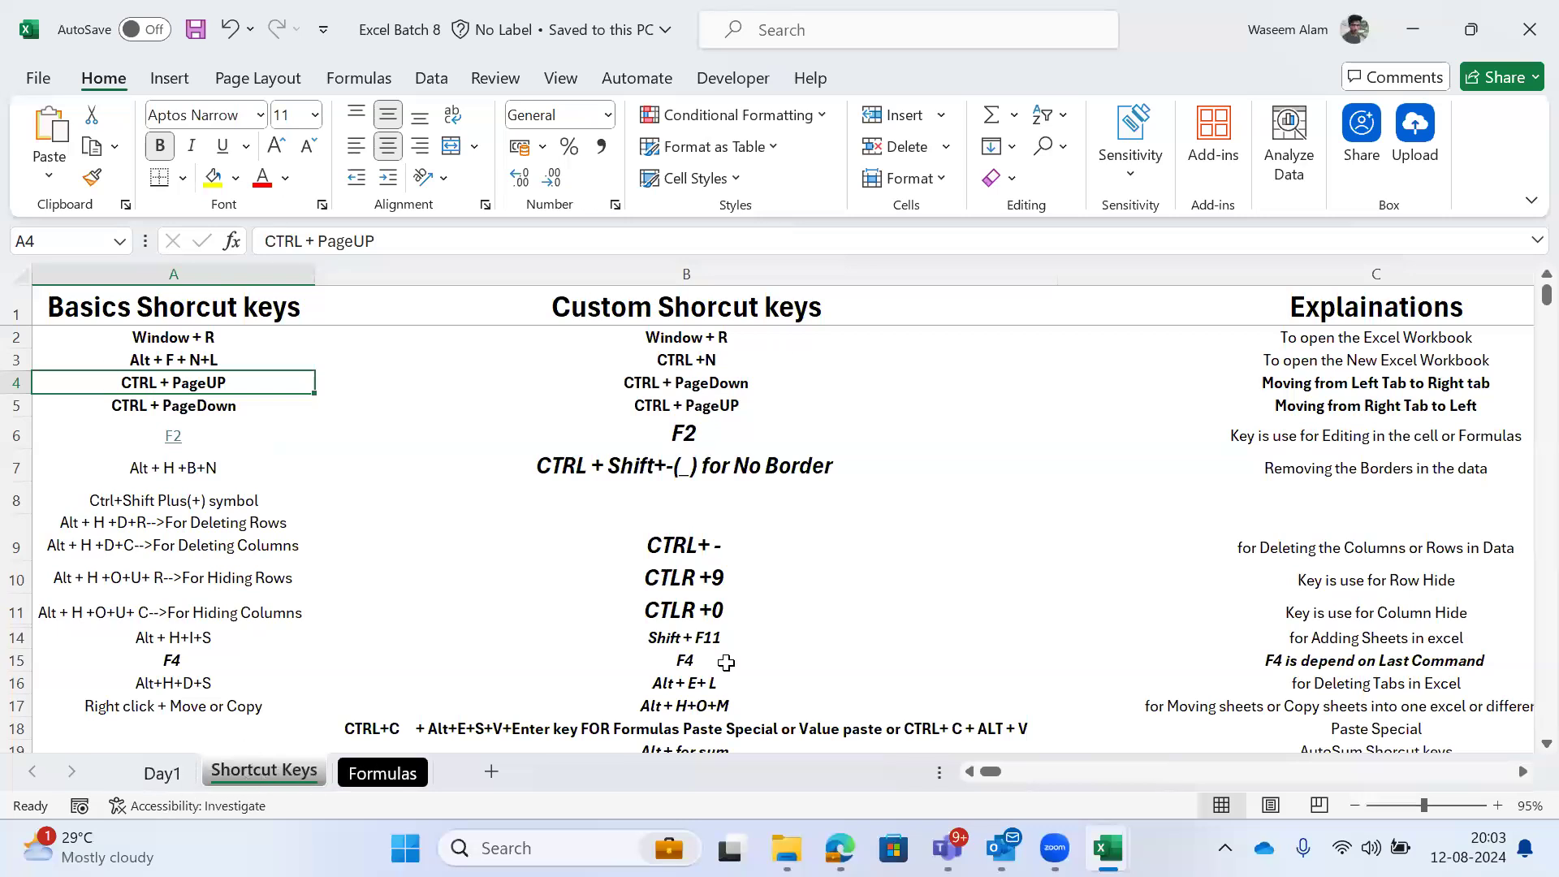
Step: Switch through the Day1, Shortcut Keys and Formulas sheets and return to Day1
left_click(162, 772)
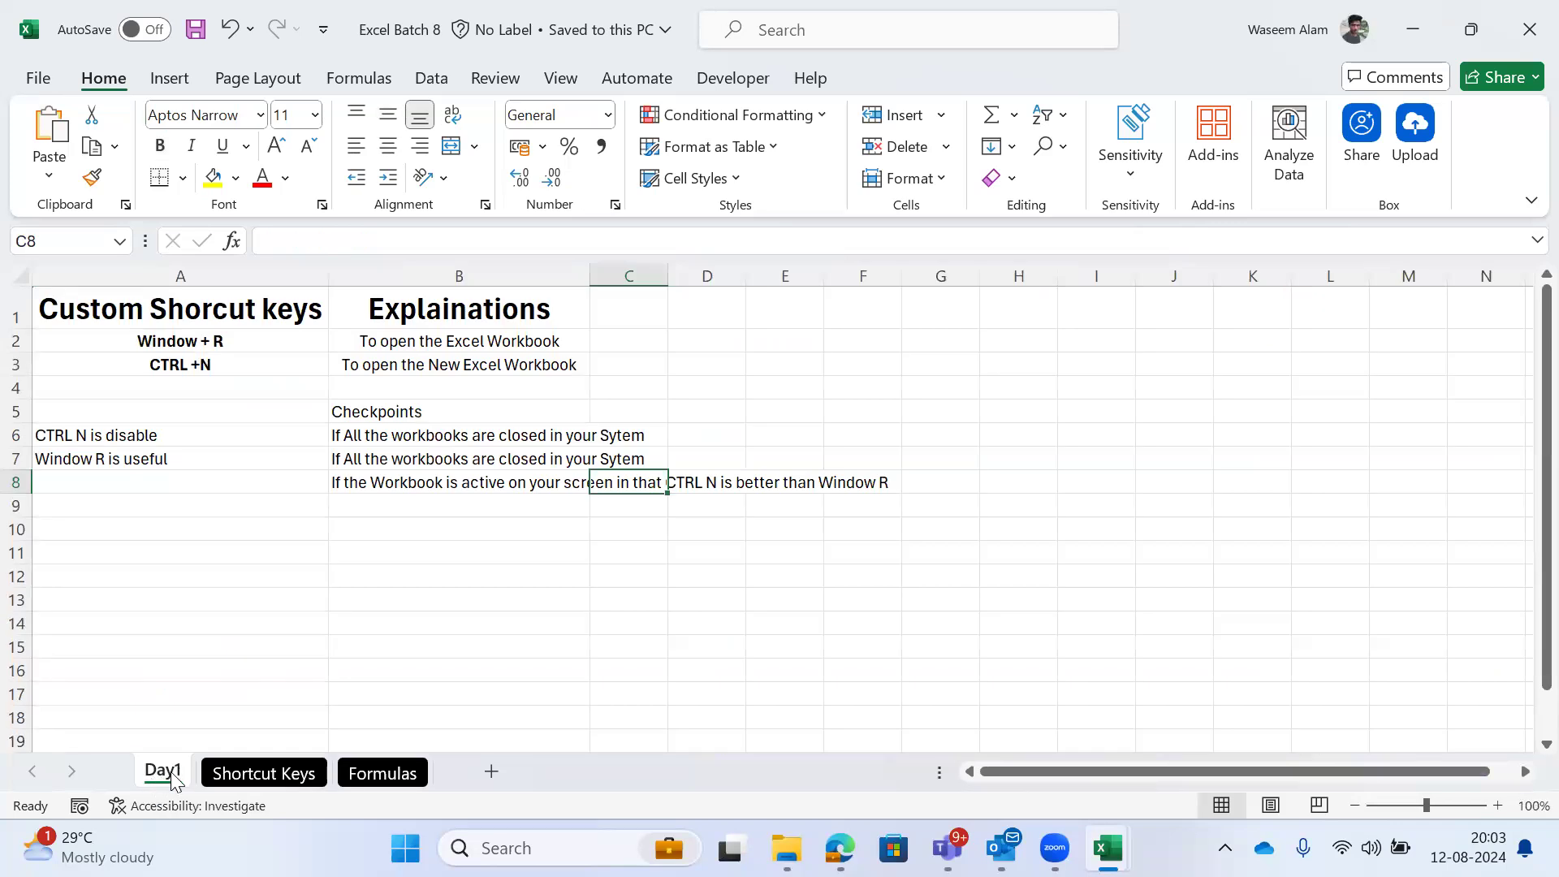
left_click(266, 775)
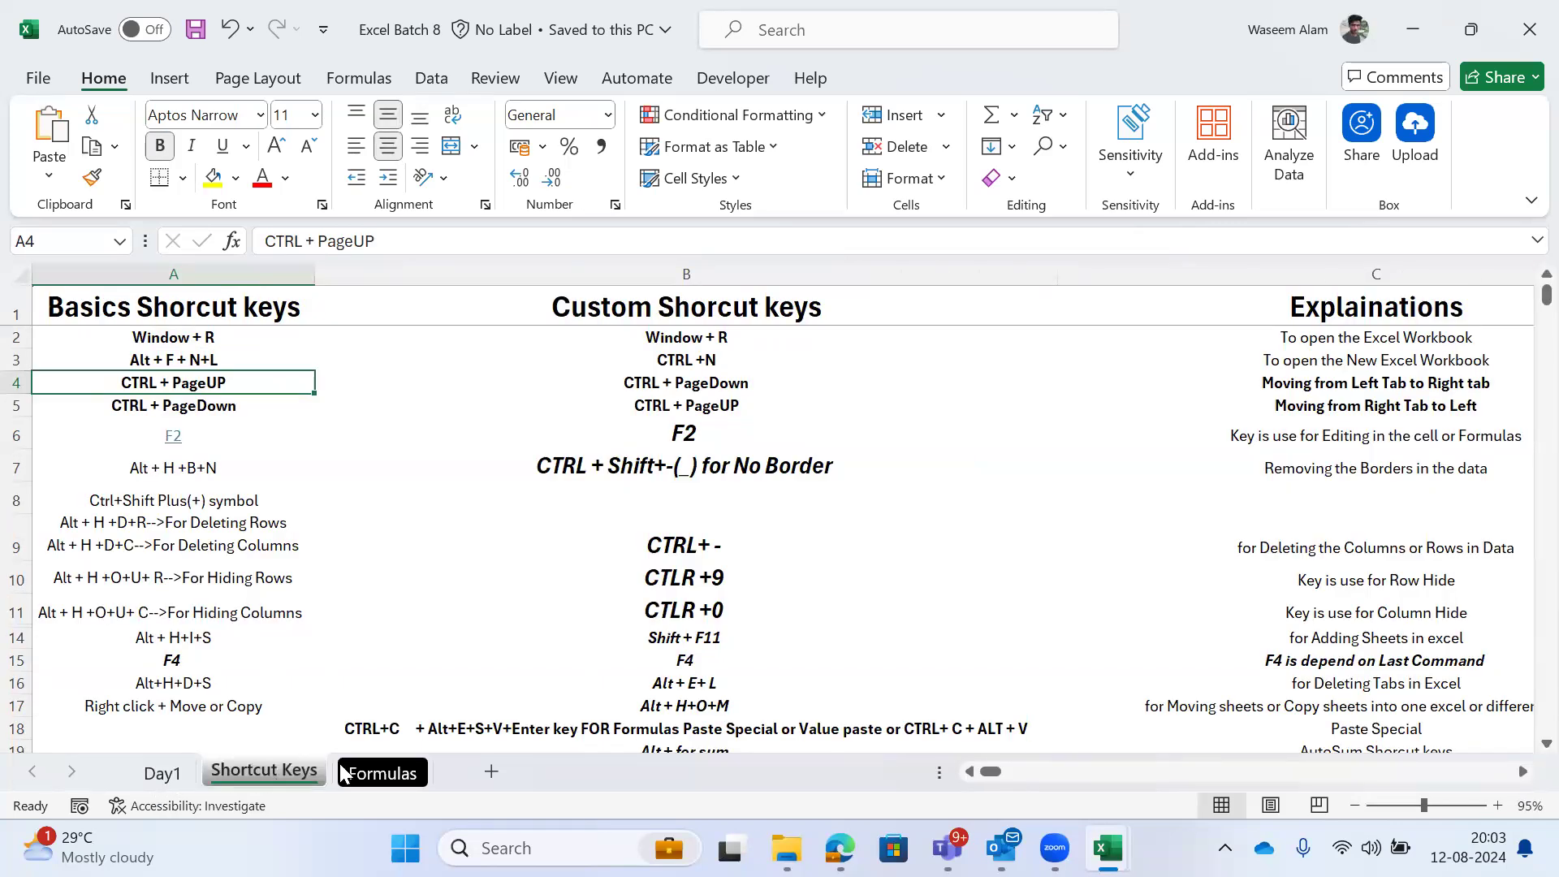
left_click(388, 773)
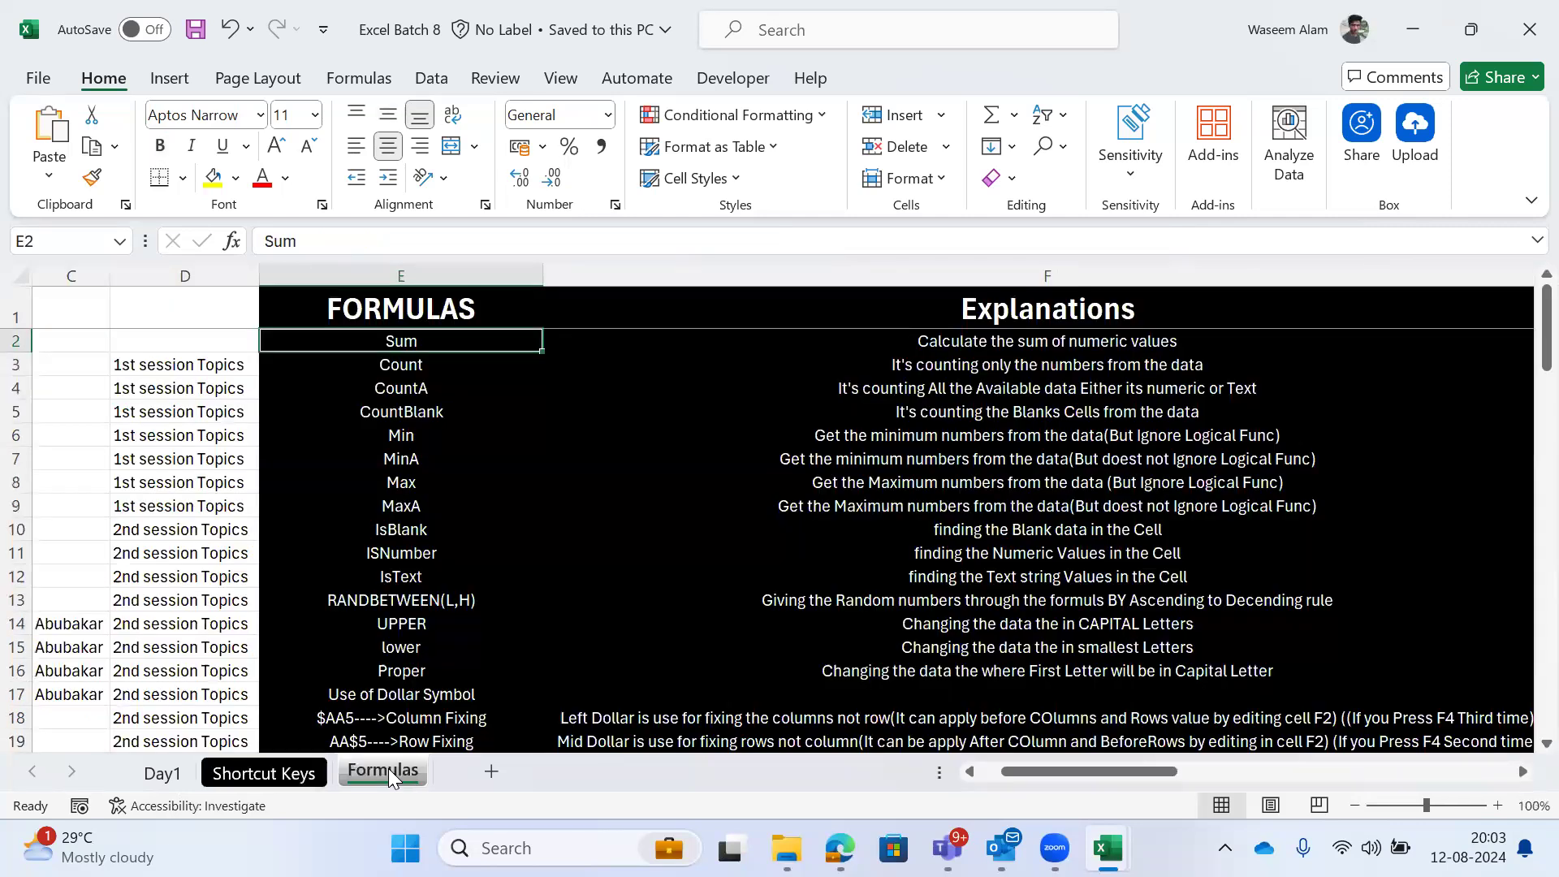
left_click(263, 772)
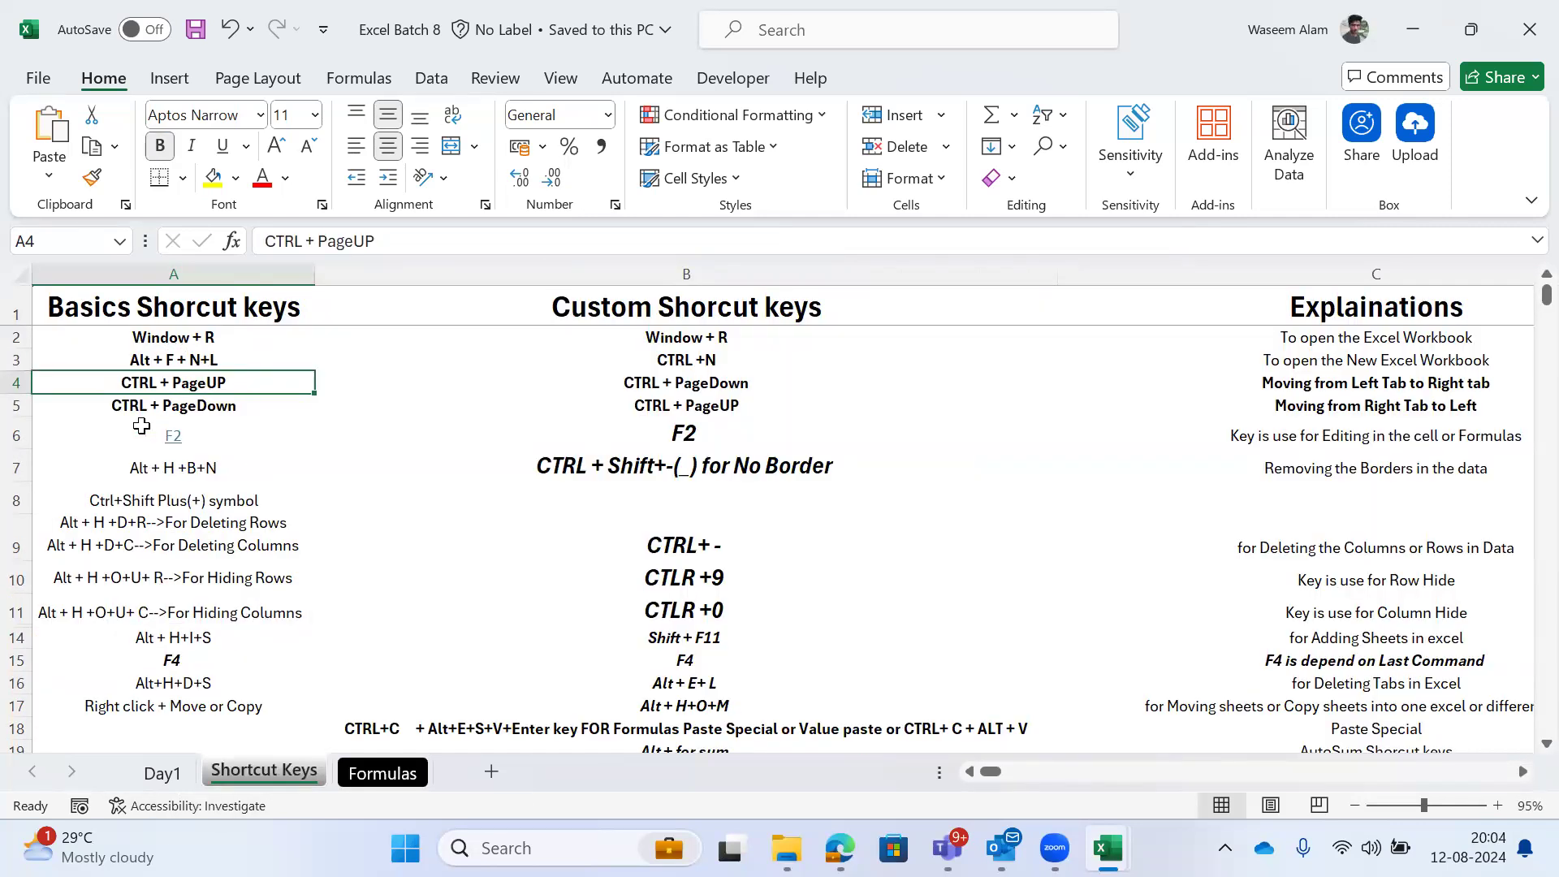
left_click(162, 773)
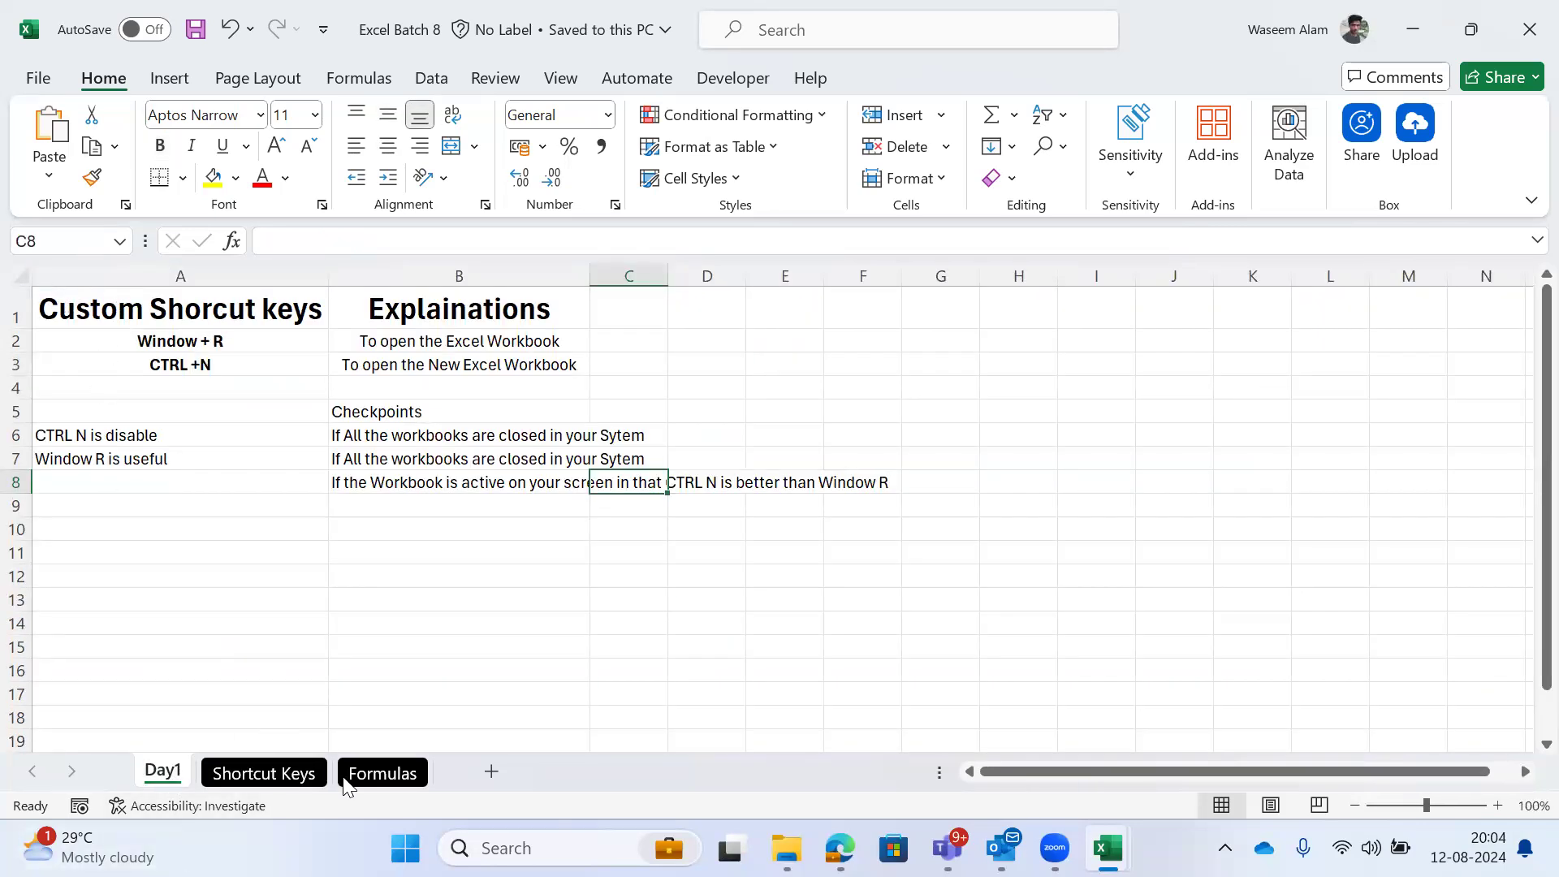
Step: Copy the two tab-switching shortcut rows with their explanations, A4:C5, from the Shortcut Keys sheet
left_click(258, 773)
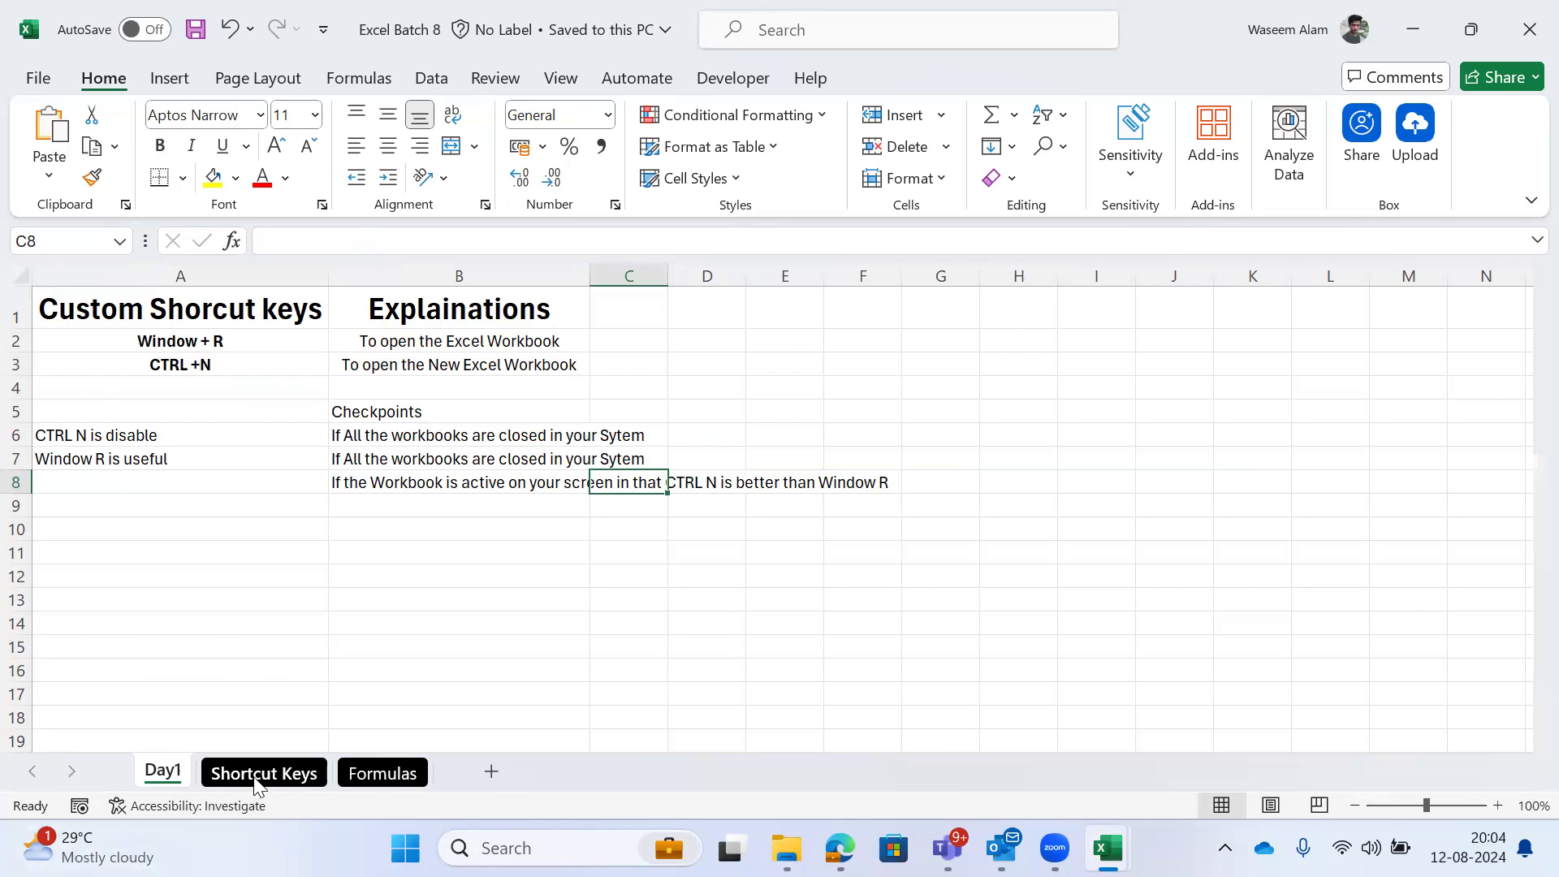
key("shift+Right")
key("shift+Down")
key("ctrl+c")
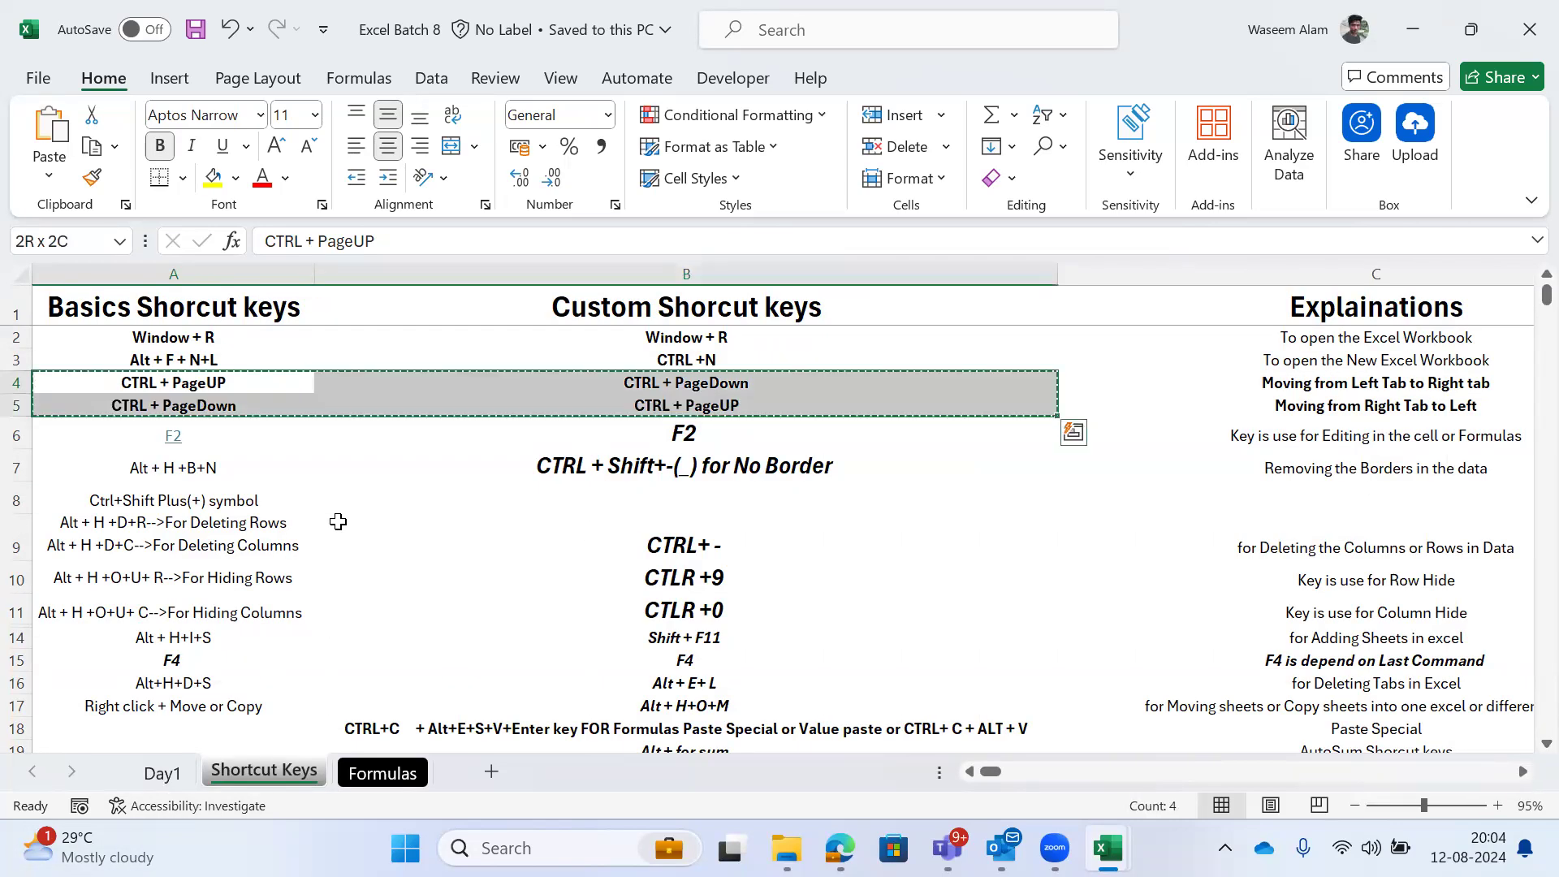
key("ctrl+q")
key("Escape")
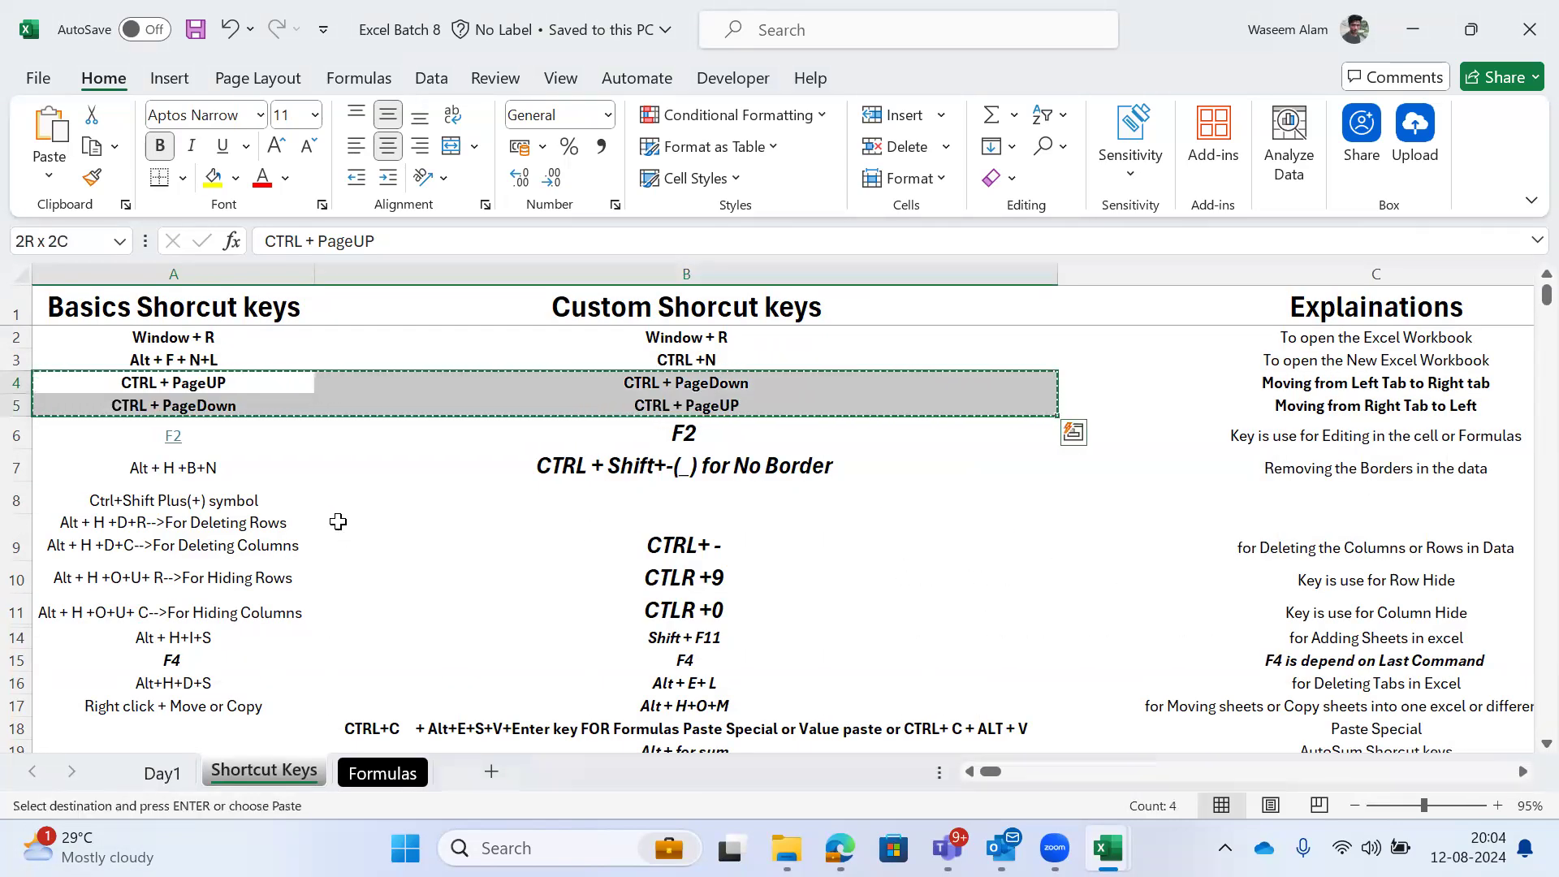
key("shift+Right")
key("shift+Right")
key("shift+Left")
key("shift+Left")
key("shift+Right")
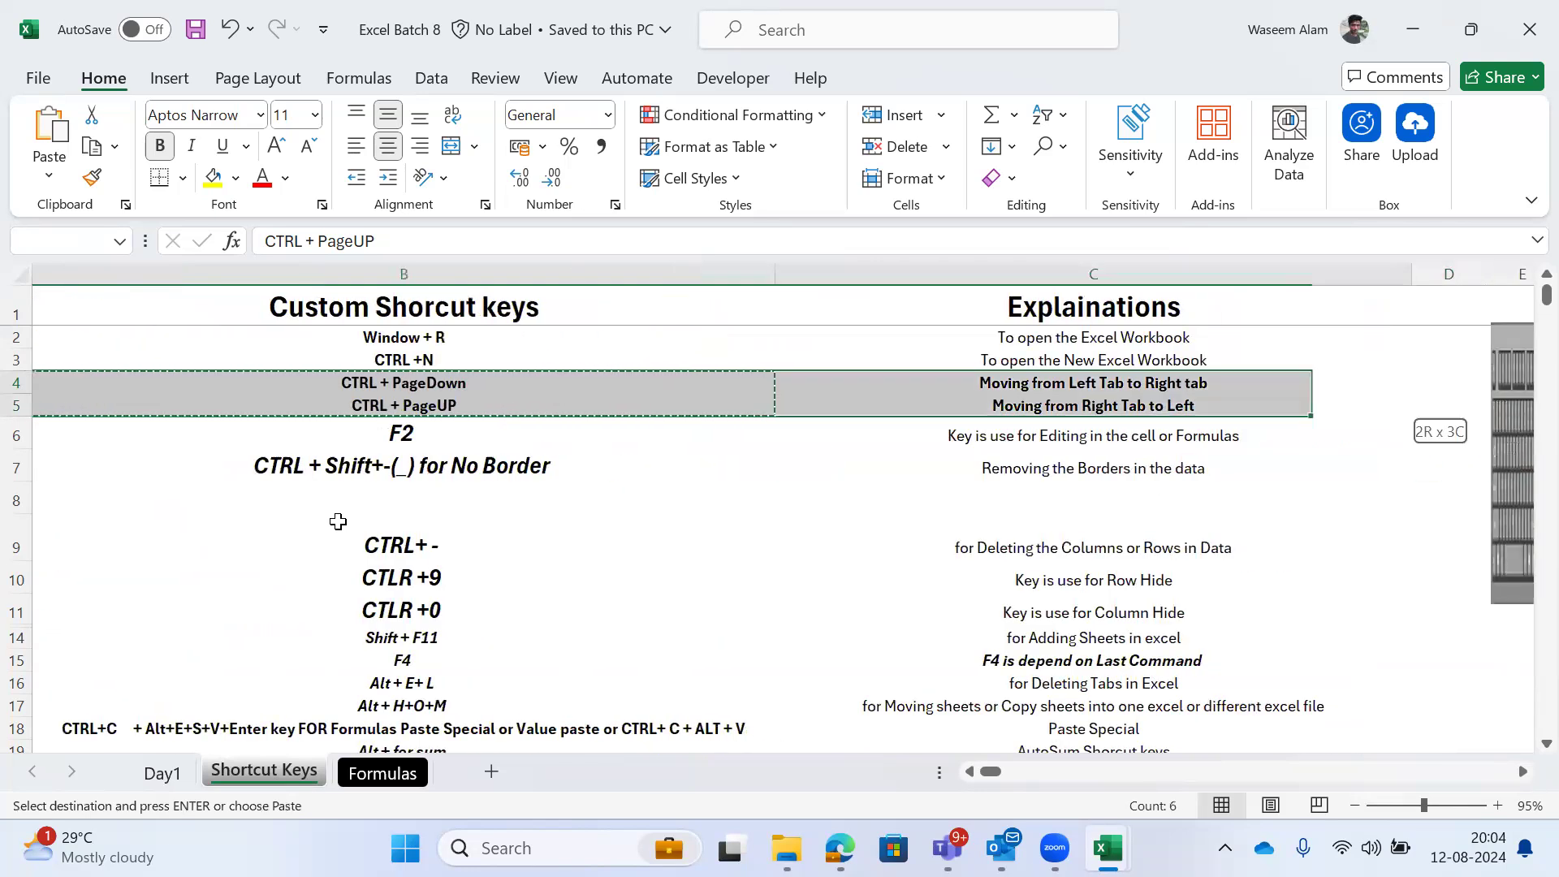
key("shift+Up")
key("shift+Down")
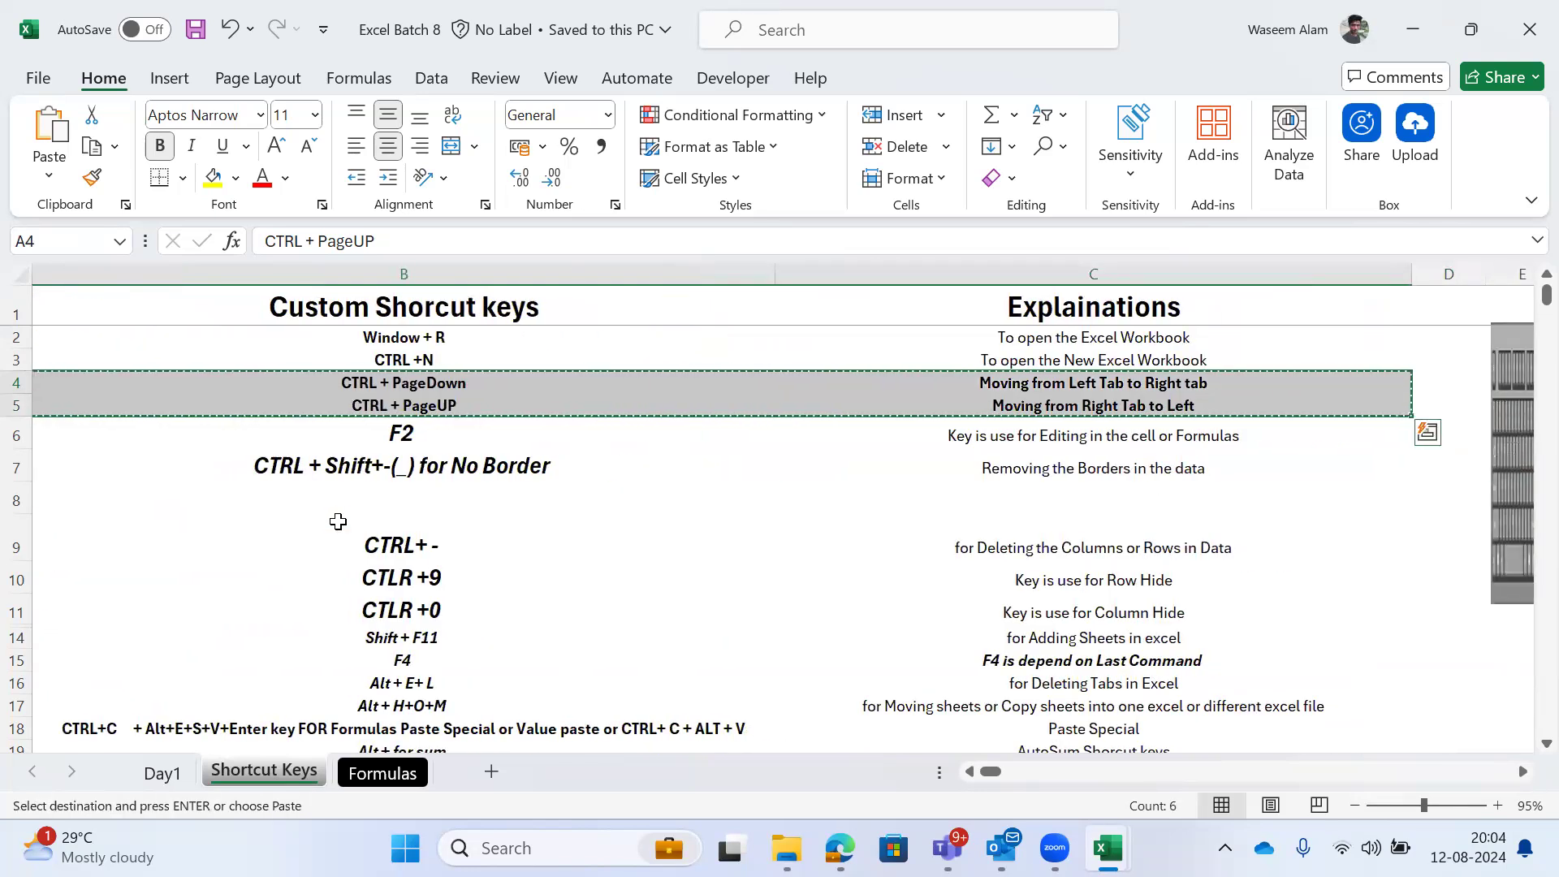
Step: Paste the copied rows on the Day1 sheet starting at A12 and autofit the column widths
key("ctrl+Page_Up")
key("Left")
key("Left")
key("Down")
key("Down")
key("Down")
key("Down")
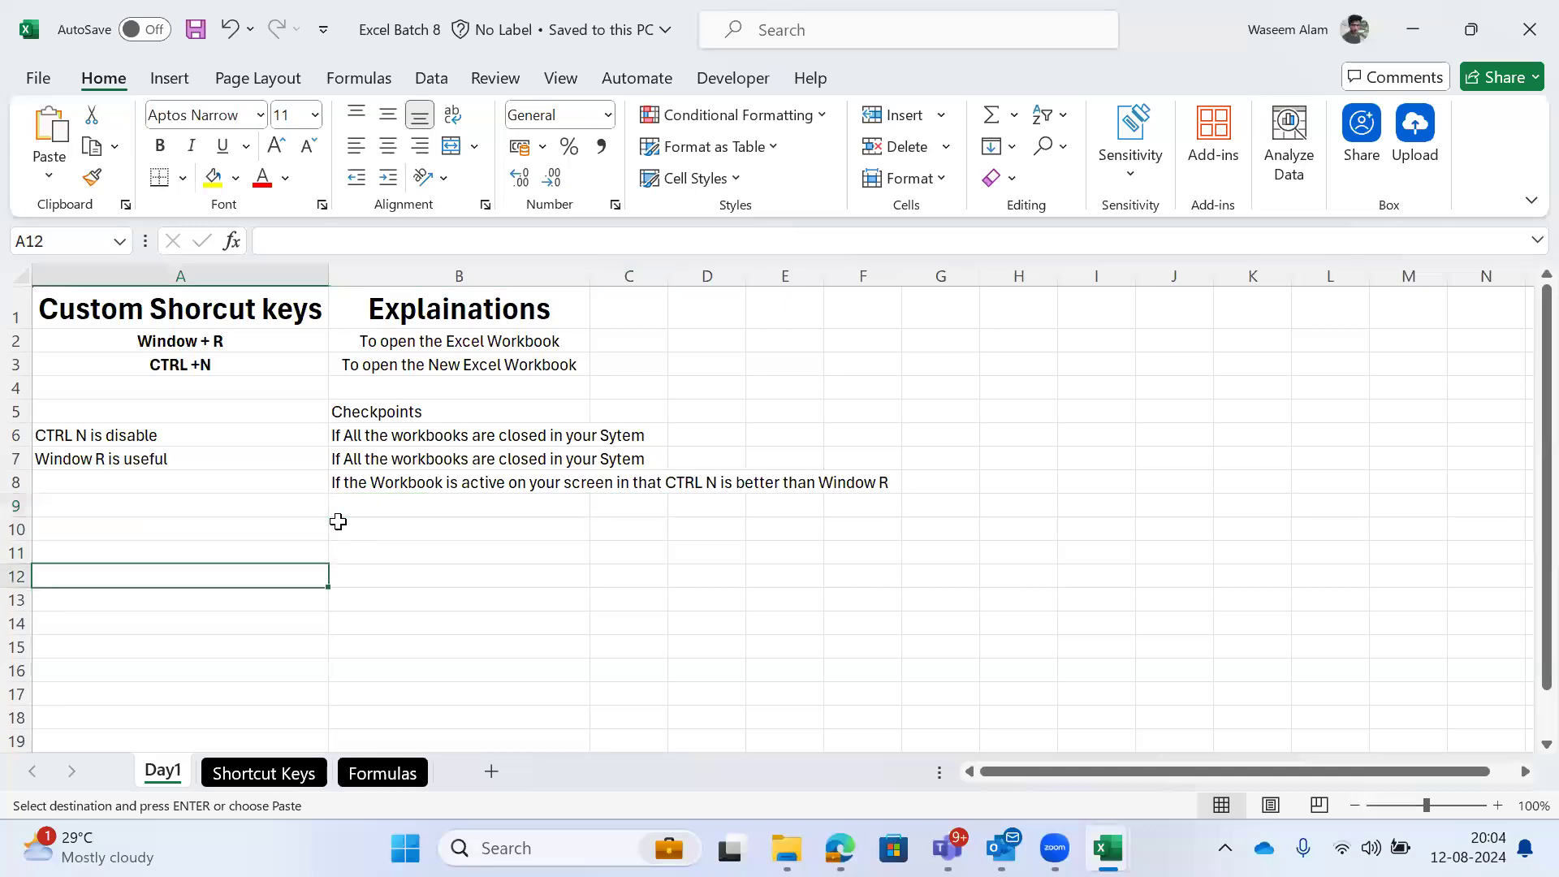
key("ctrl+v")
key("alt+h")
key("o")
key("i")
key("Right")
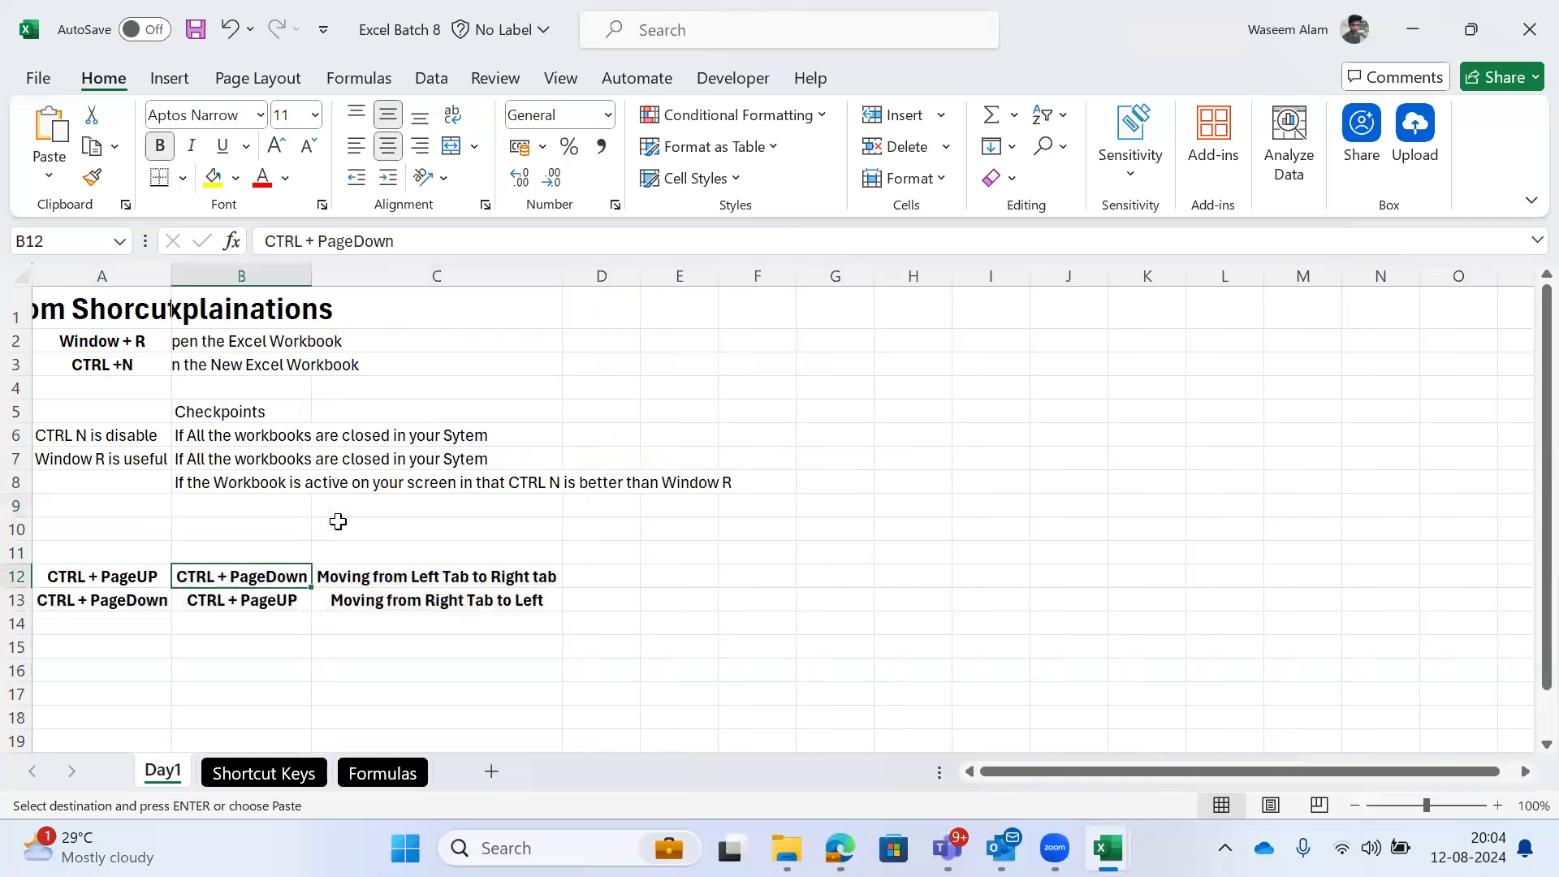
key("Left")
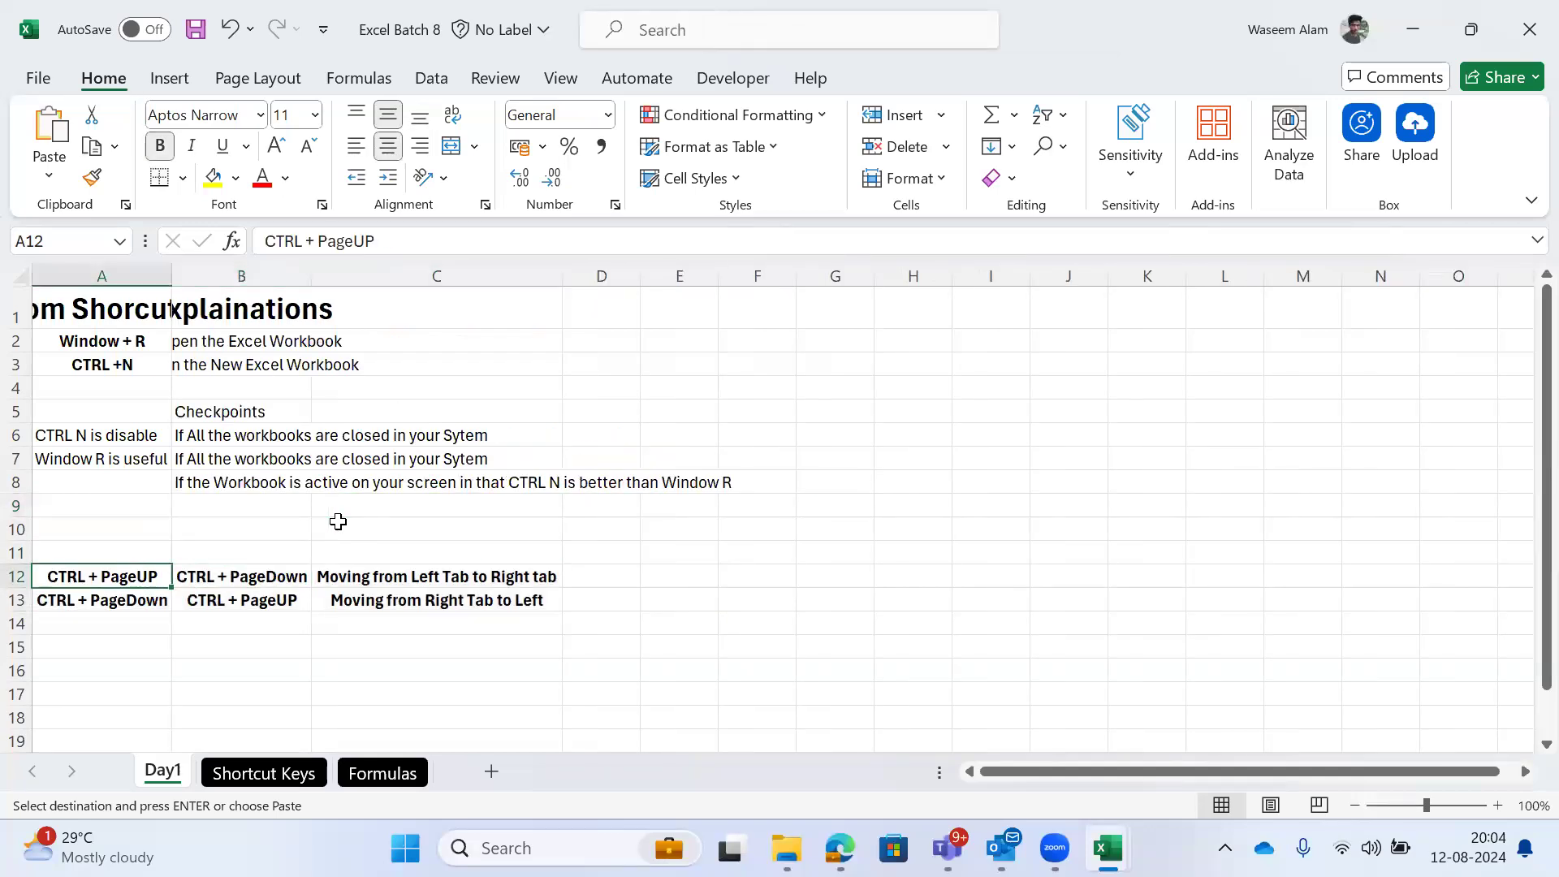
Step: Copy CTRL + PageDown from B12 into A12 and CTRL + PageUP from B13 into A13
key("Right")
key("ctrl+c")
key("Left")
key("ctrl+v")
key("Right")
key("Down")
key("ctrl+c")
key("Left")
key("ctrl+v")
key("Escape")
key("Up")
key("Up")
key("Up")
key("Down")
key("Down")
key("Right")
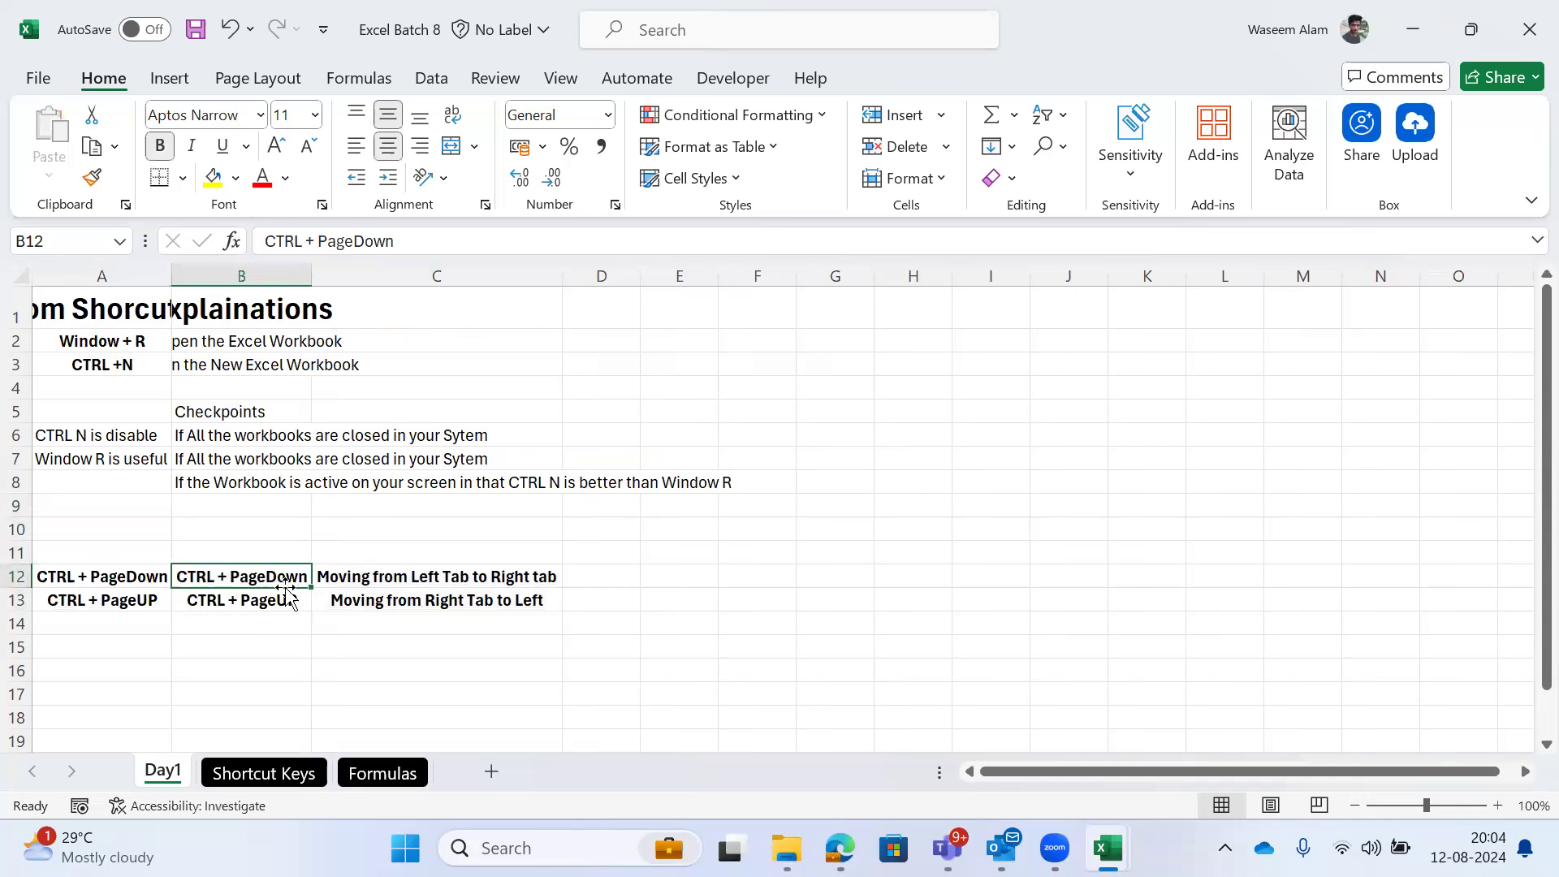
Step: Insert a blank column before column A on the Day1 sheet
left_click(598, 556)
key("Right")
key("Home")
key("Down")
key("Right")
key("Left")
key("ctrl+space")
key("ctrl+shift+plus")
Step: Insert a blank row above the heading row on the Day1 sheet
key("Right")
key("Up")
key("Up")
key("Up")
key("Up")
key("Up")
key("Up")
key("Up")
key("Up")
key("Up")
key("Up")
key("Up")
key("shift+space")
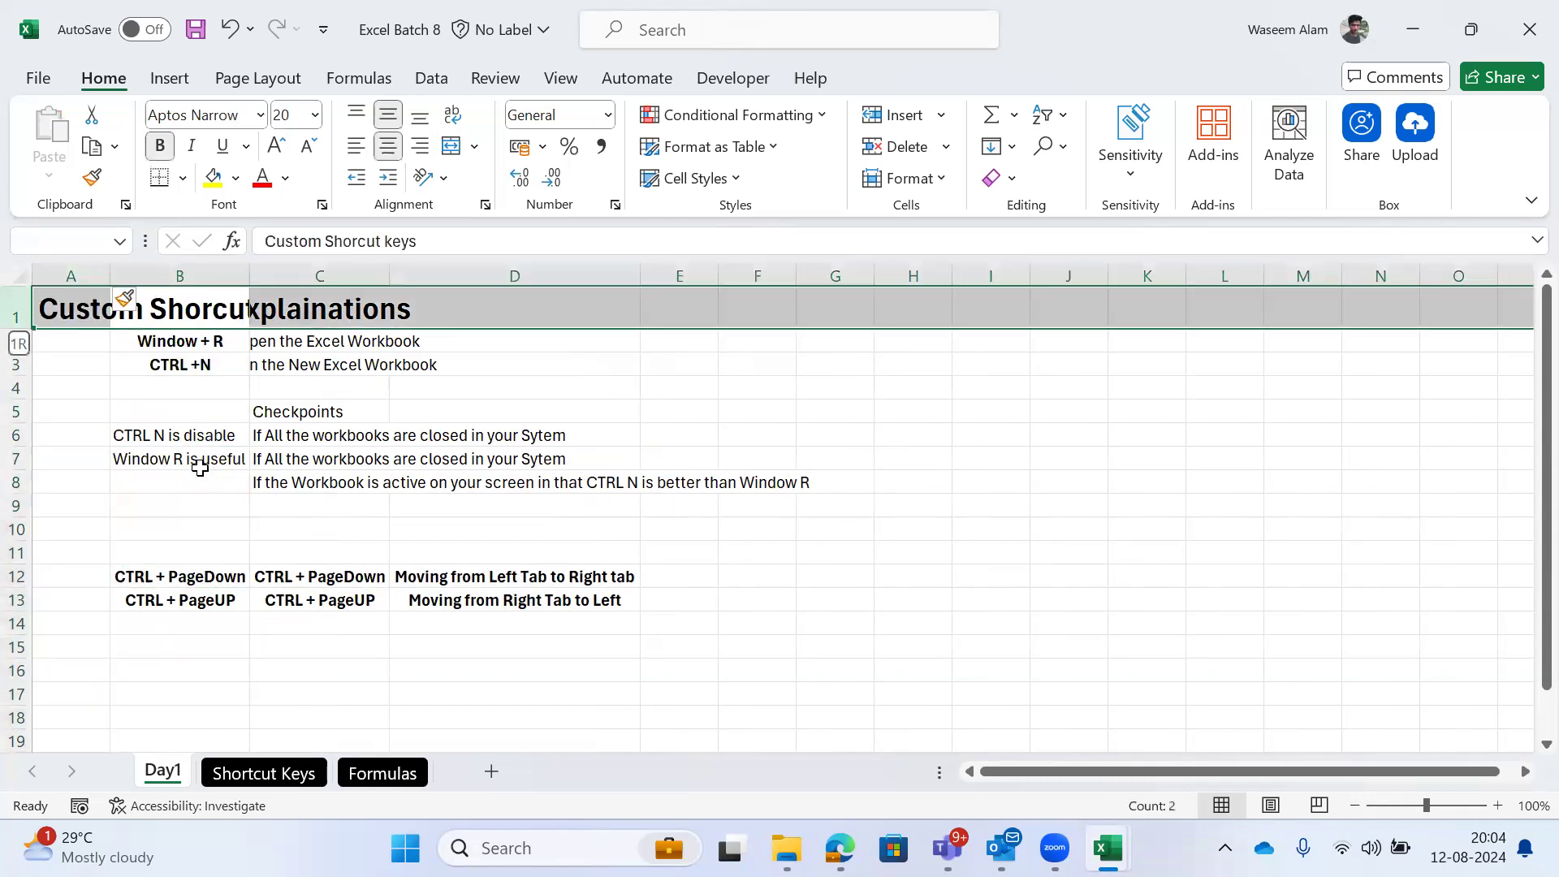
key("ctrl+shift+plus")
Step: Enter "CTRL Right Arrow" in cell F2
key("Home")
key("Right")
key("Right")
key("Right")
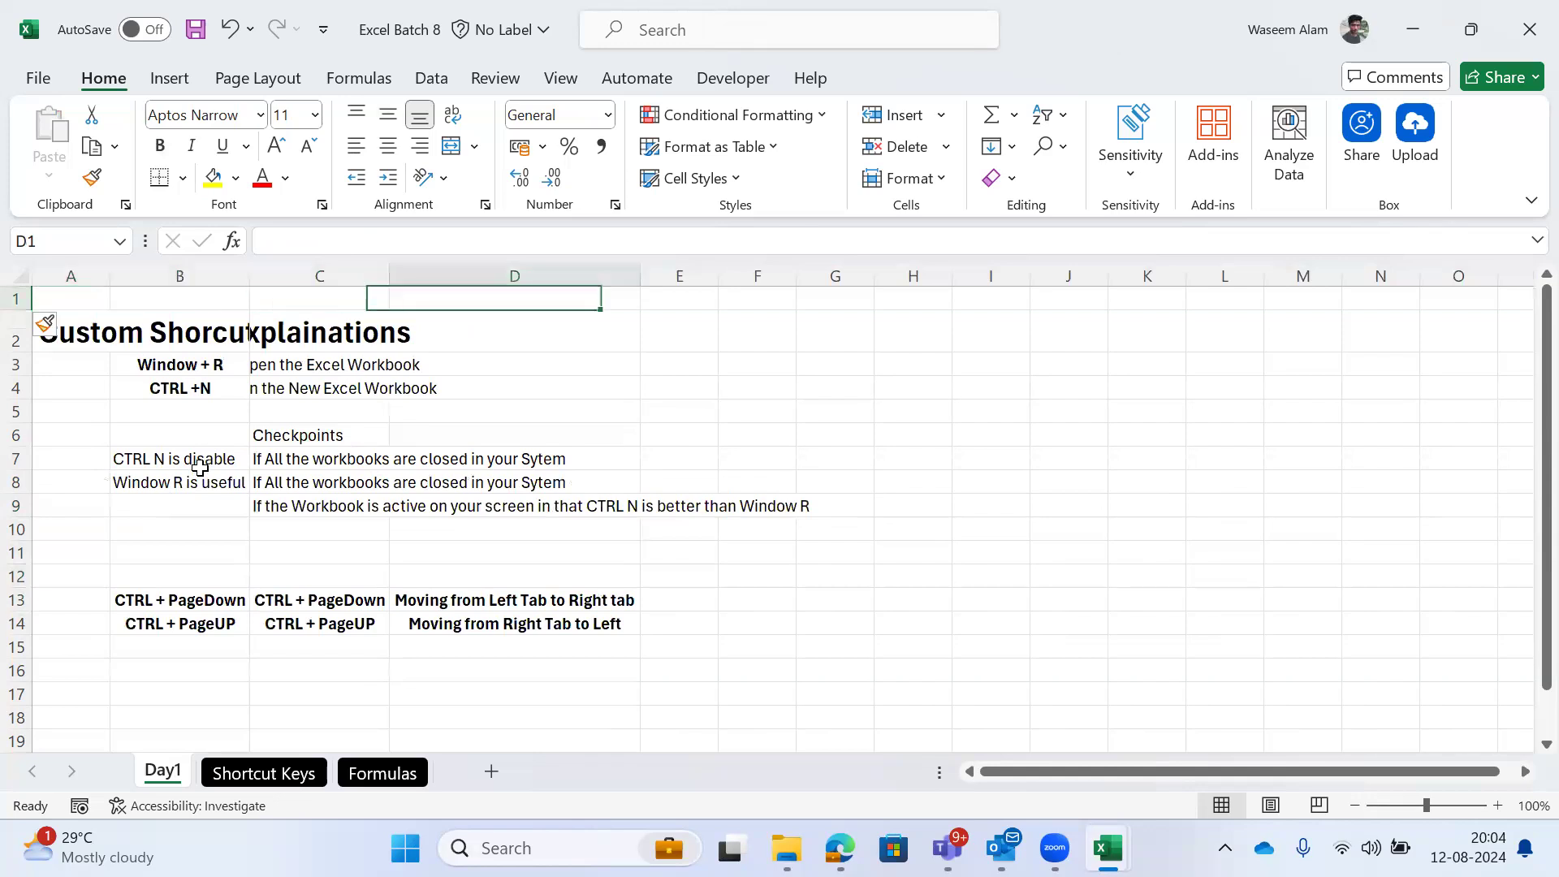
key("Right")
key("Right")
key("Down")
type("CTRL Right")
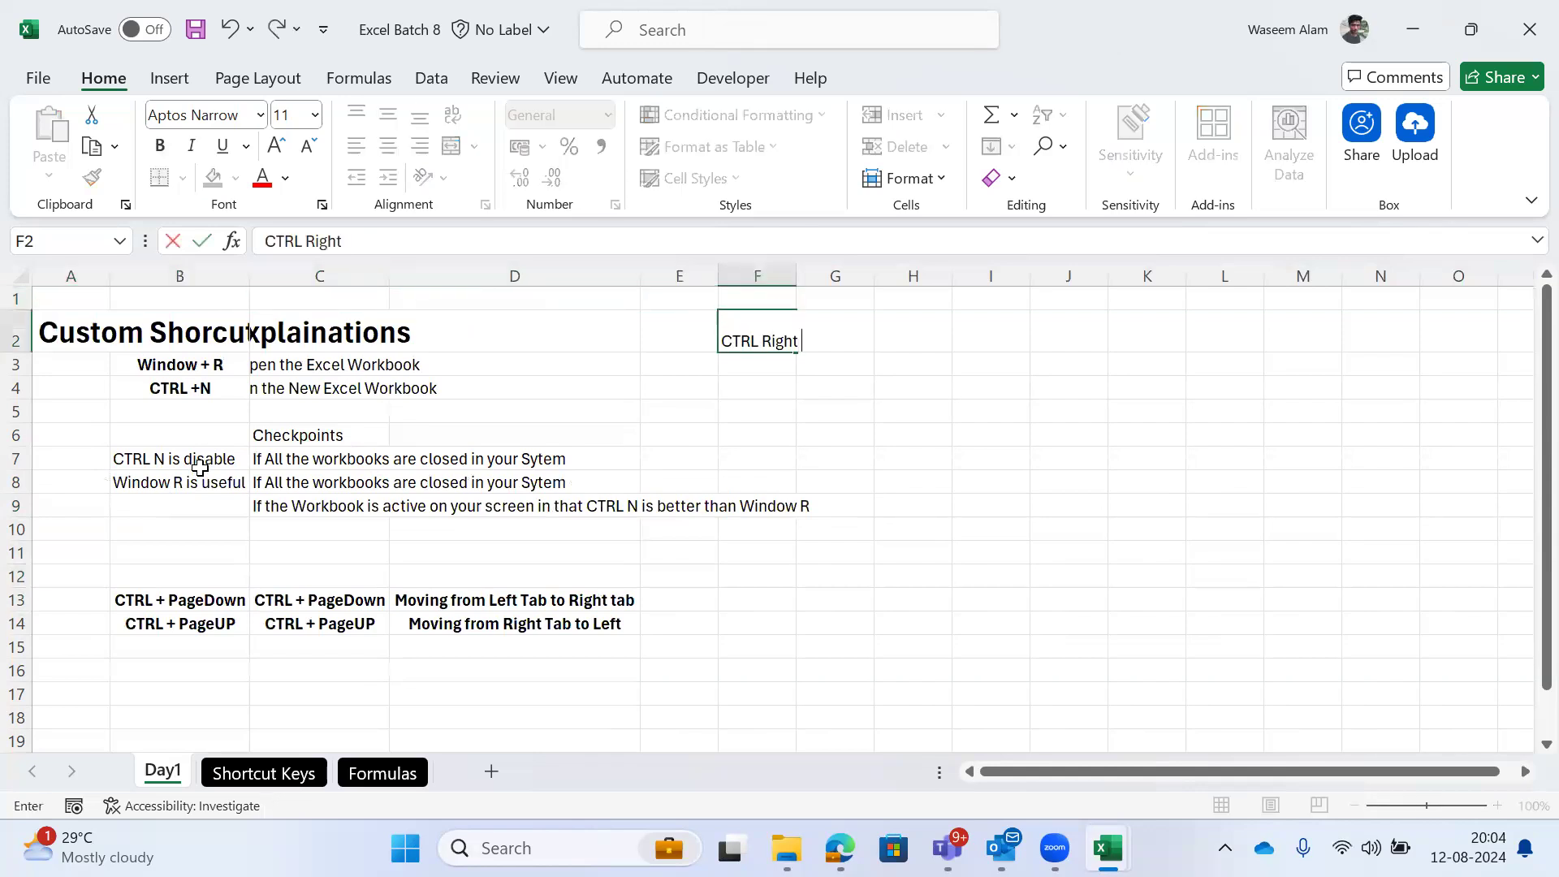
type(" Arrow")
key("Return")
Step: Jump from A1 along the sheet's edges to XFD1, XFD1048576 and A1048576
key("ctrl+Left")
key("ctrl+Up")
key("ctrl+Up")
key("ctrl+Left")
key("ctrl+Right")
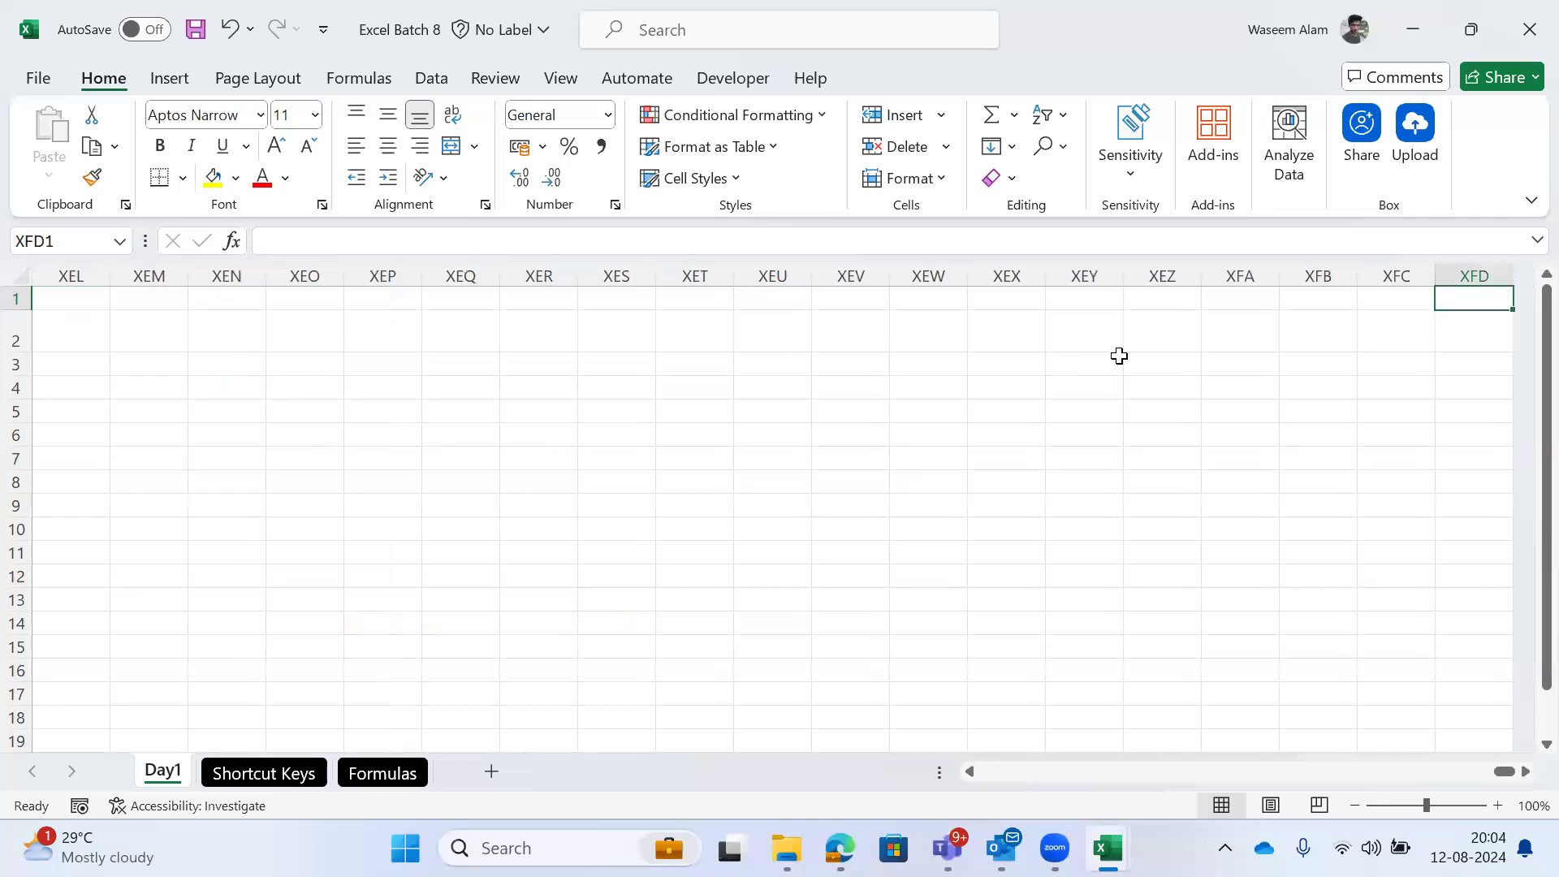
key("ctrl+Down")
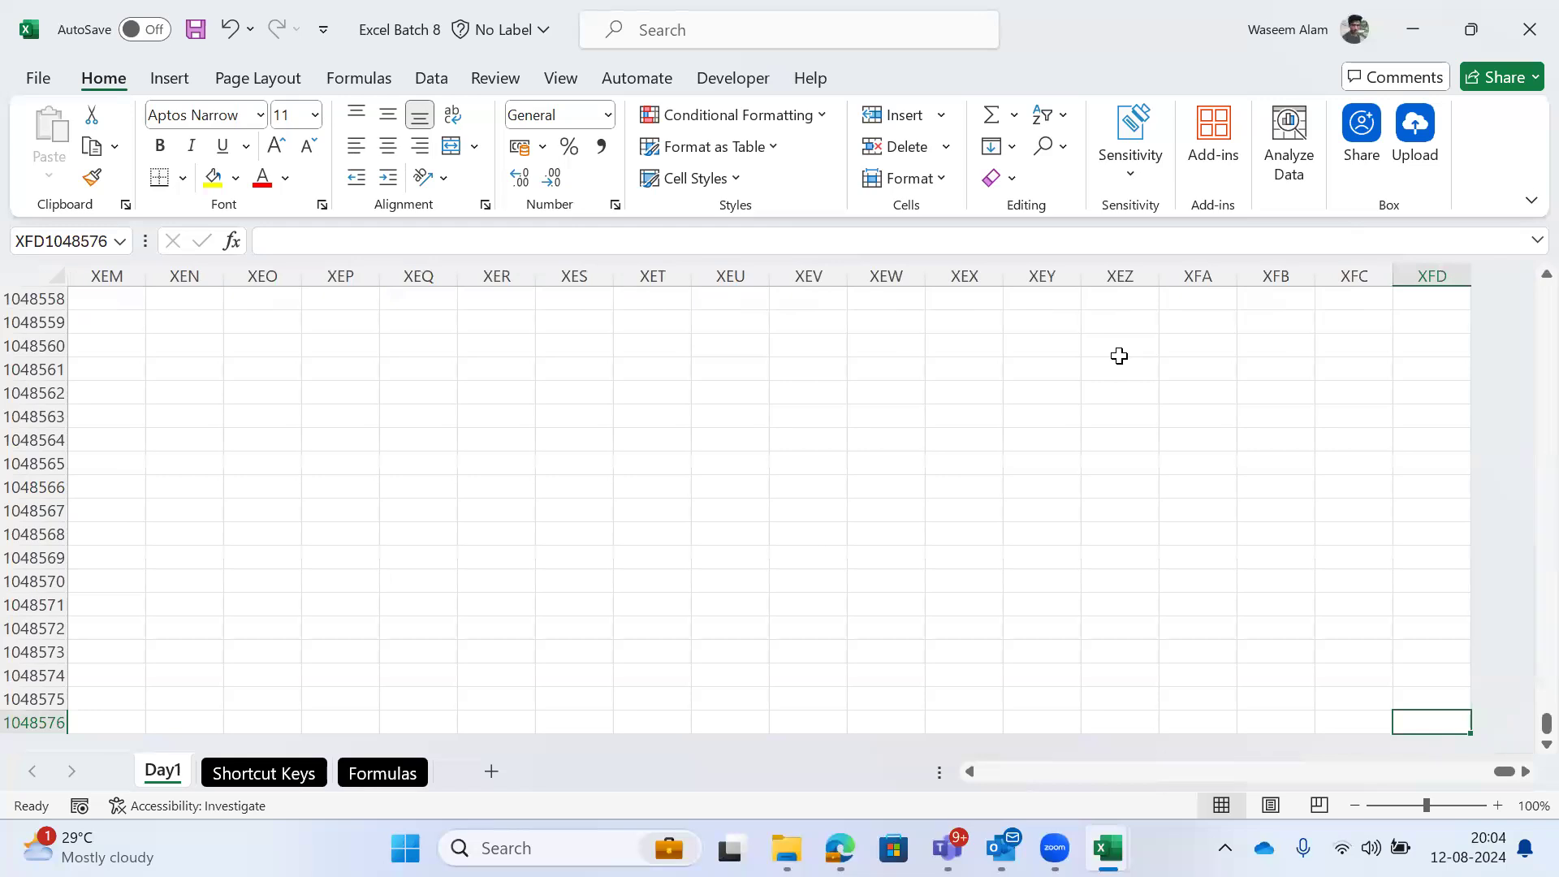
key("ctrl+Left")
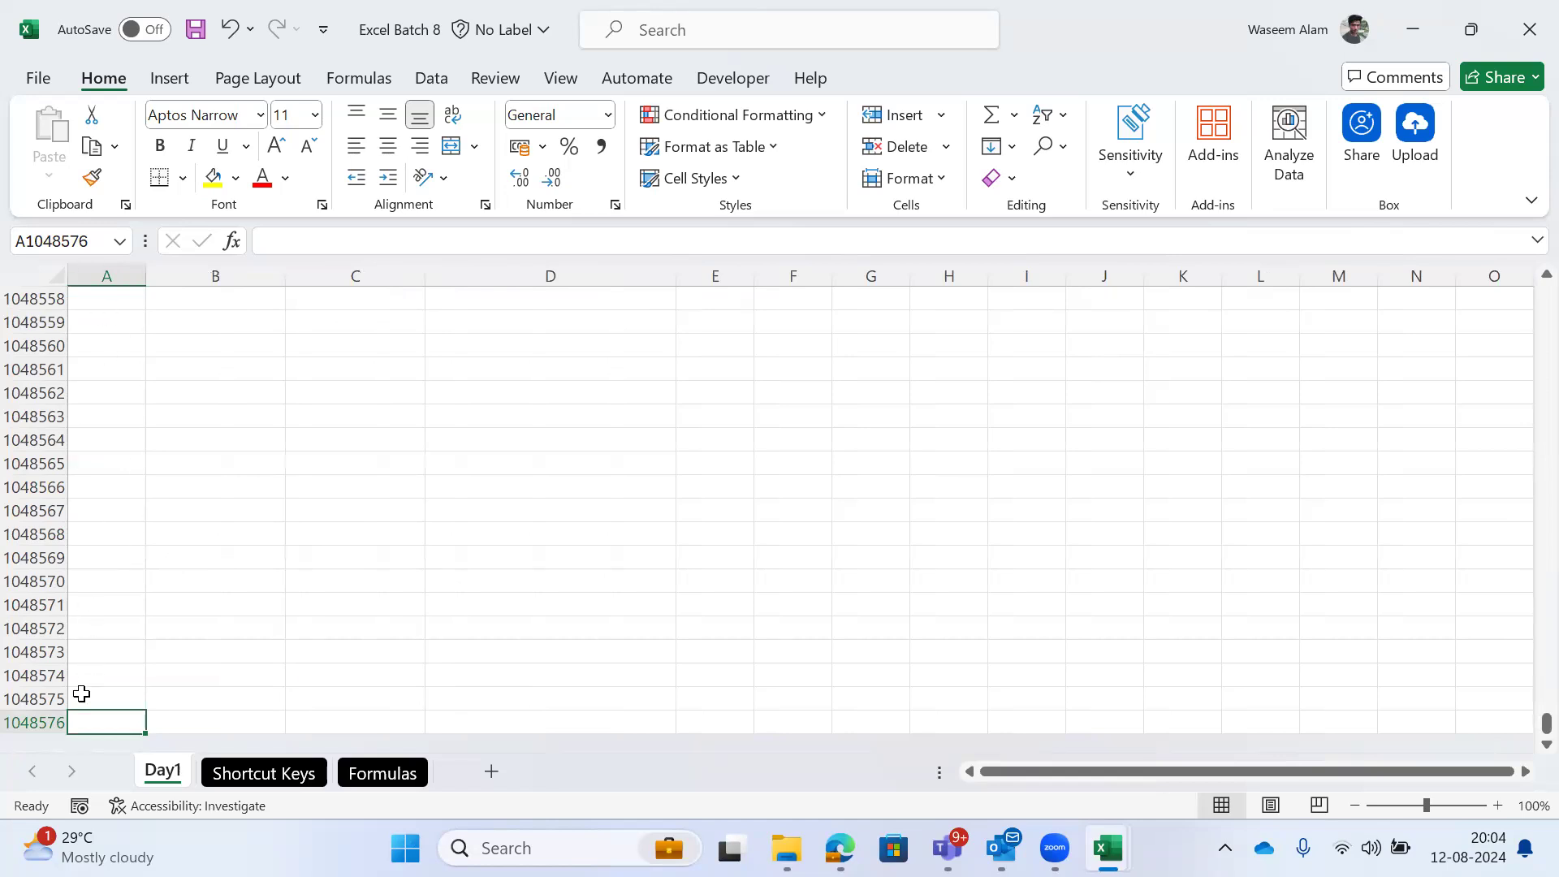
Step: Return to A1 and repeatedly jump around the outer edges of the sheet, finishing at A1
key("ctrl+Home")
key("ctrl+Down")
key("ctrl+Up")
key("ctrl+Right")
key("ctrl+Left")
key("ctrl+Down")
key("ctrl+Up")
key("ctrl+Right")
key("ctrl+Down")
key("ctrl+Left")
key("ctrl+Up")
key("ctrl+Right")
key("ctrl+Down")
key("ctrl+Left")
key("ctrl+Up")
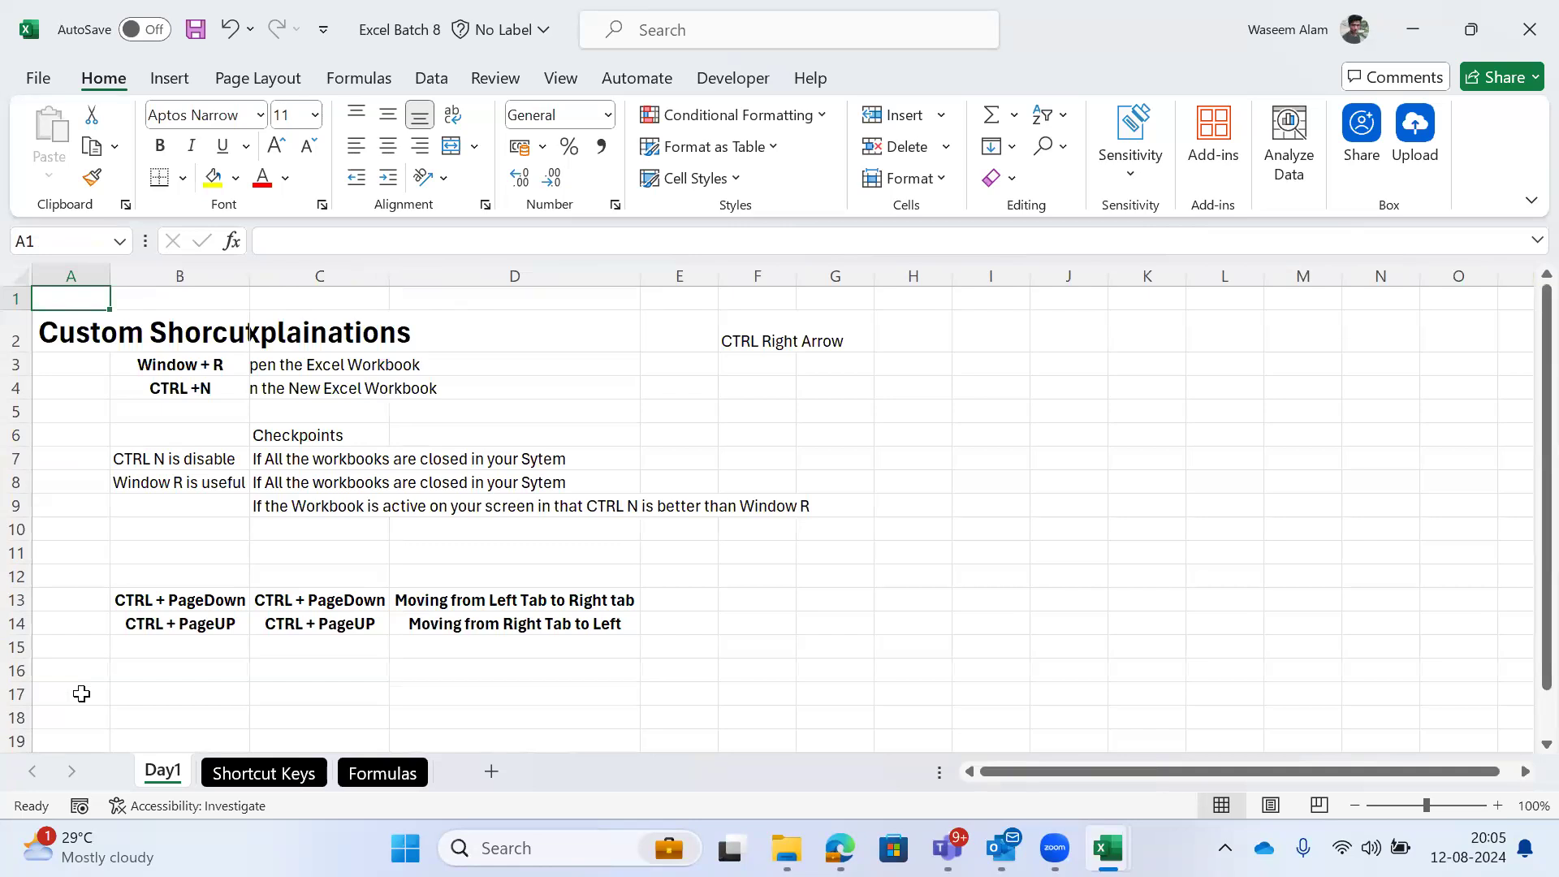
Step: Keep jumping between the corner cells of the Day1 sheet in all four directions, ending back at A1
key("ctrl+Right")
key("ctrl+Left")
key("ctrl+Down")
key("ctrl+Up")
key("ctrl+Right")
key("ctrl+Left")
key("ctrl+Down")
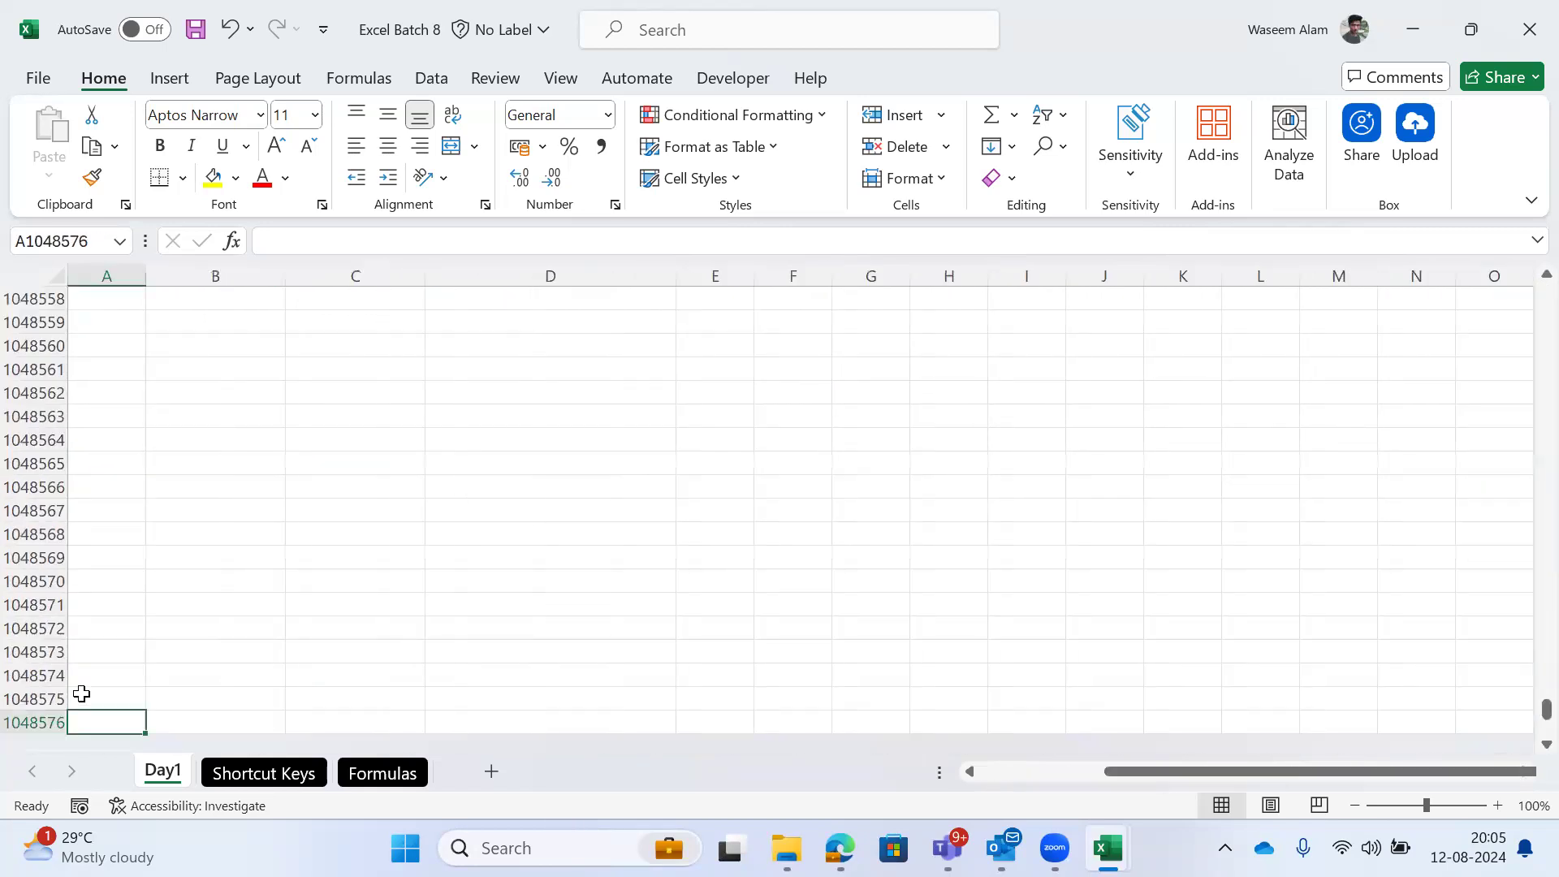
key("ctrl+Up")
key("ctrl+Right")
key("ctrl+Left")
key("ctrl+Right")
key("ctrl+Left")
key("ctrl+Down")
key("ctrl+Right")
key("ctrl+Left")
key("ctrl+Up")
key("ctrl+Down")
key("ctrl+Up")
key("ctrl+Right")
key("ctrl+Left")
key("ctrl+Down")
key("ctrl+Right")
key("ctrl+Up")
key("ctrl+Left")
Step: Move down to the "CTRL + PageDown" notes in row 13 of Day1 and finish on cell A13
key("Down")
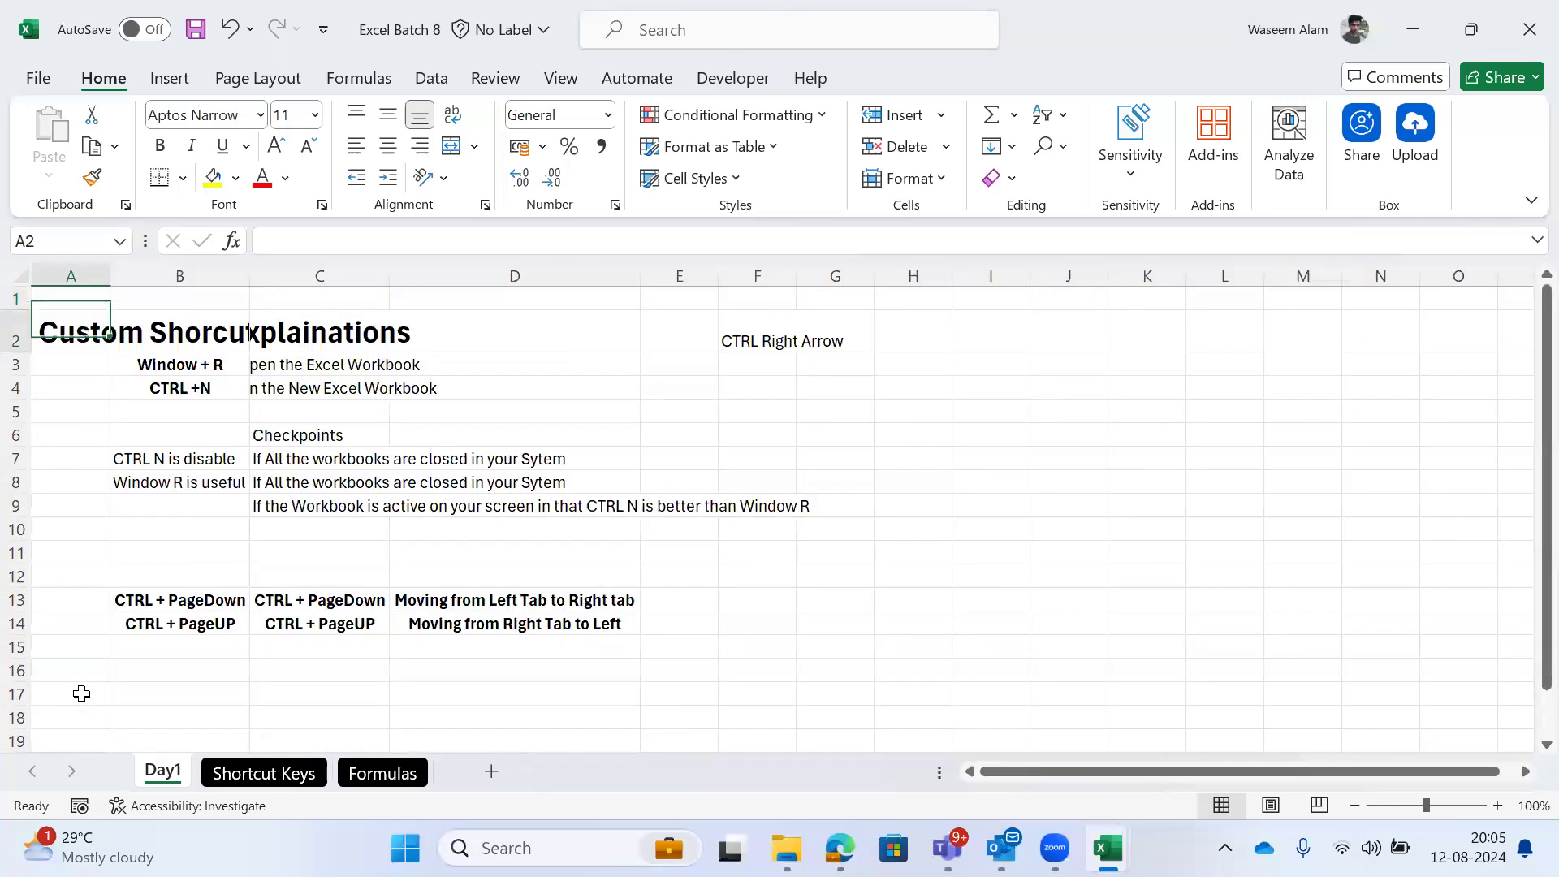
key("Down")
key("Down")
key("Down")
key("Down")
key("Down")
key("Down")
key("Down")
key("Down")
key("Down")
key("Down")
key("Right")
key("Right")
key("Left")
key("Down")
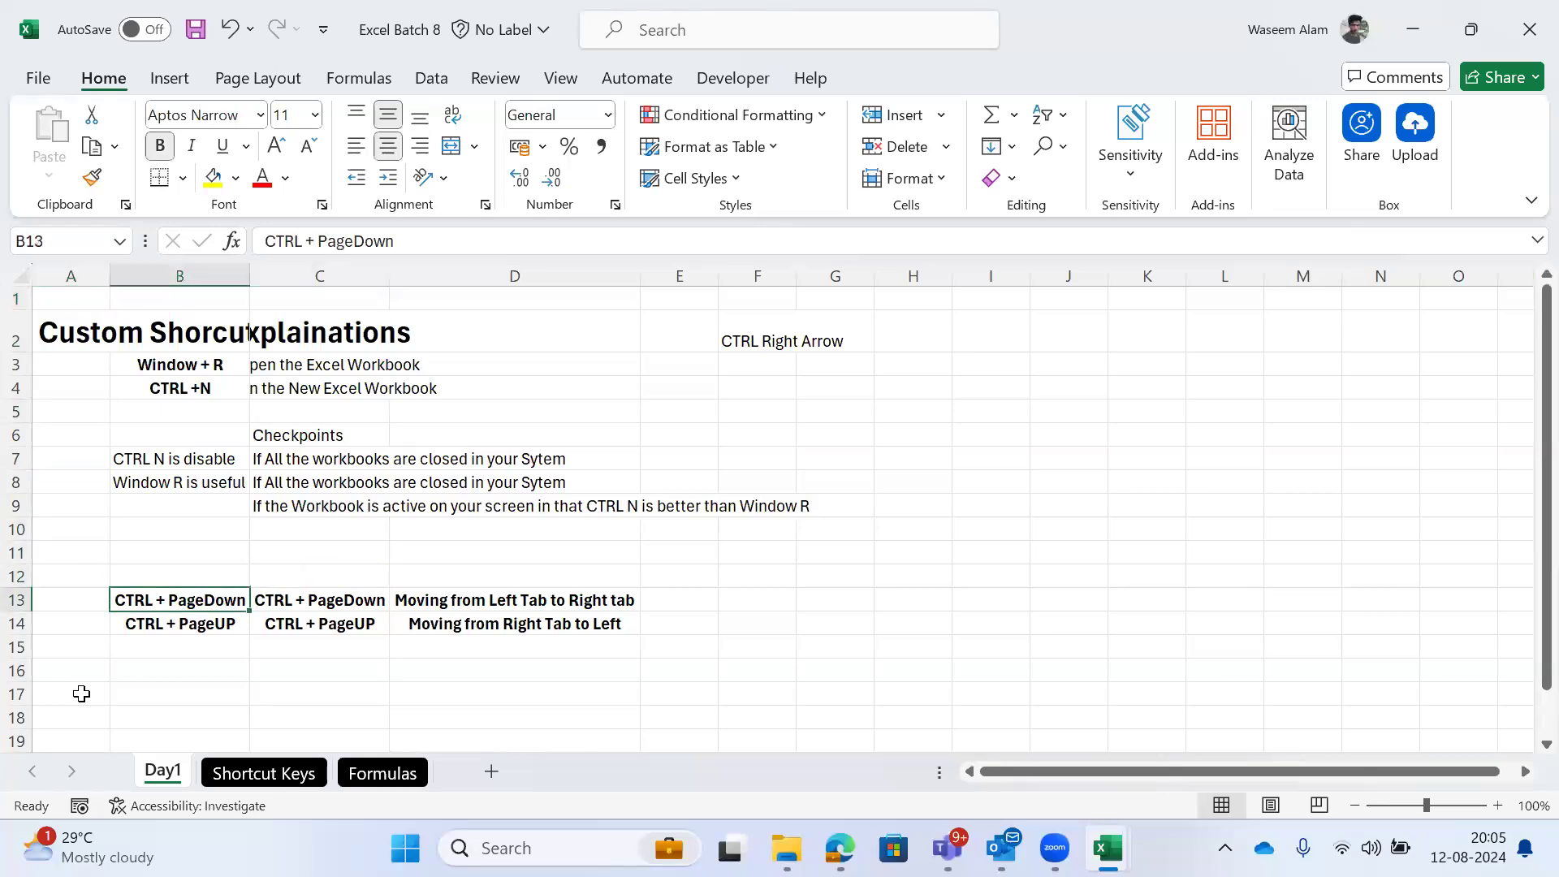
left_click(318, 606)
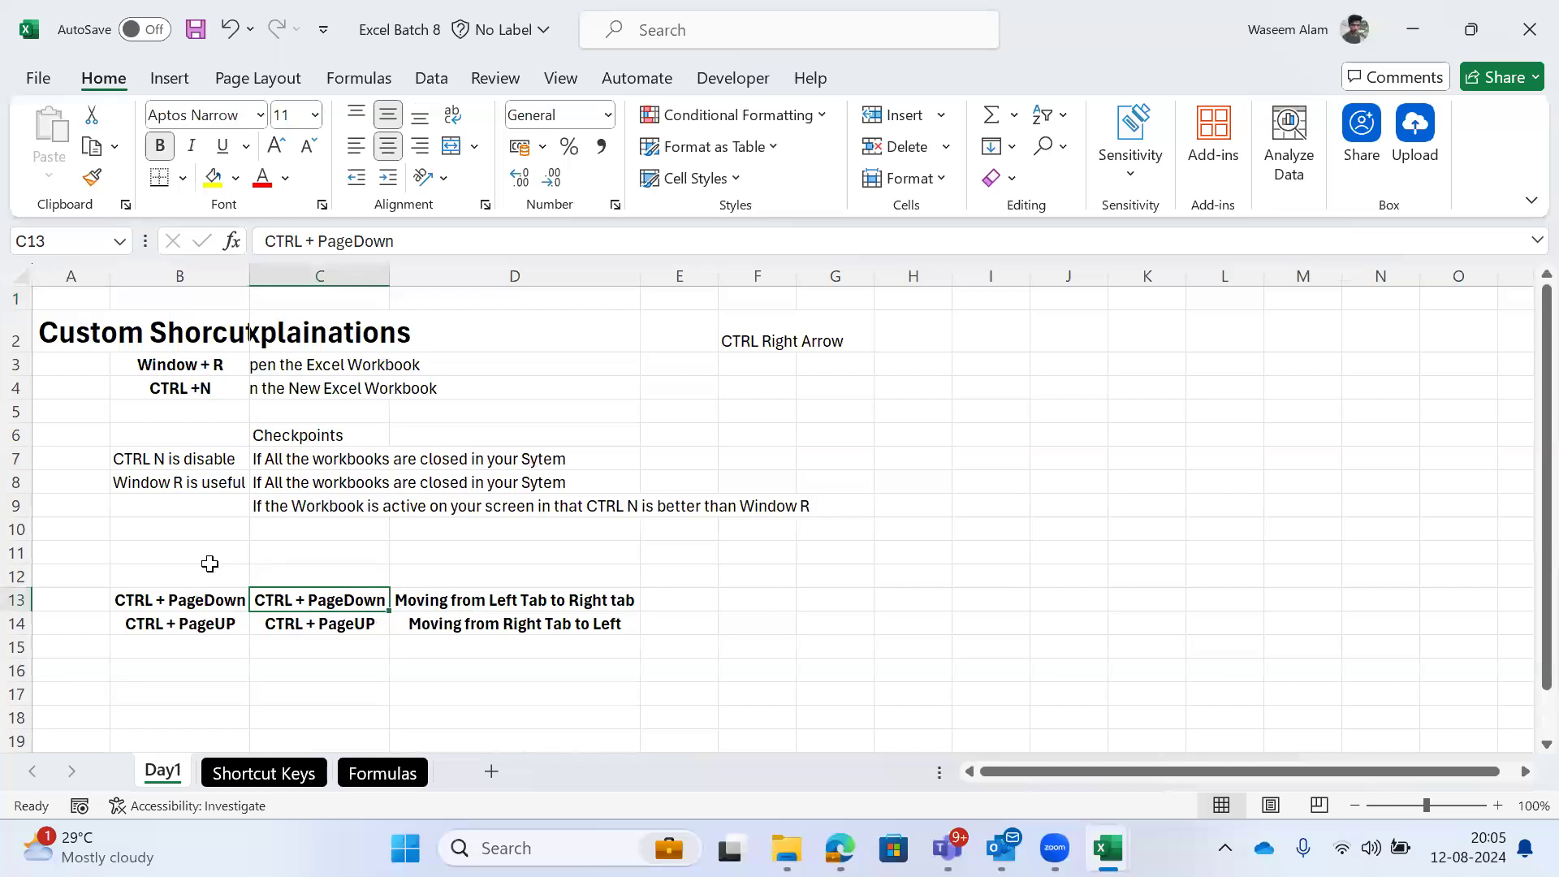
key("Left")
key("Left")
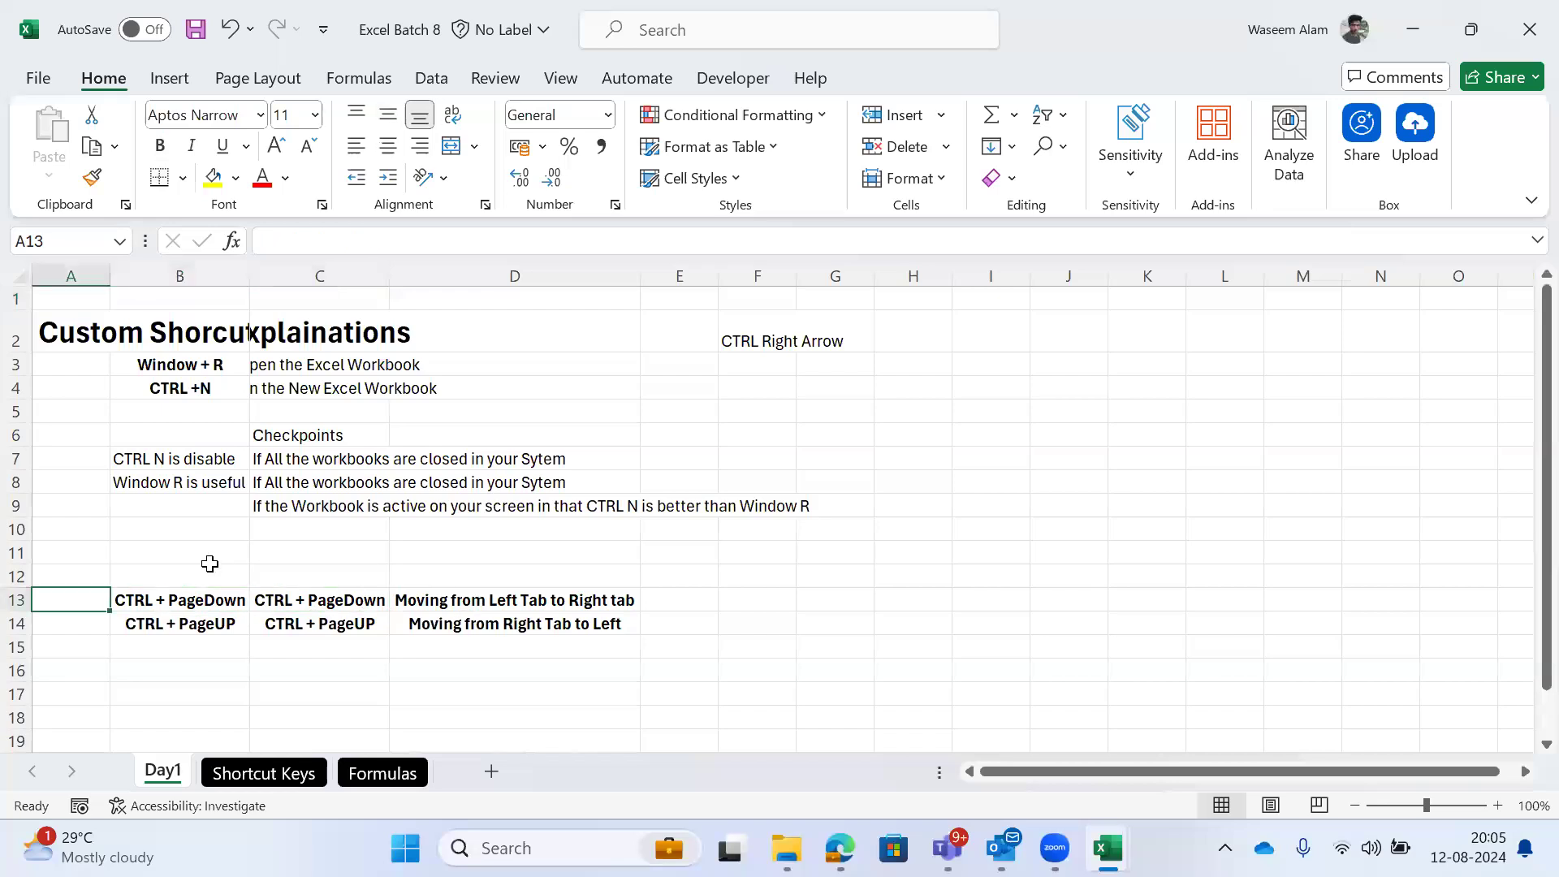
Step: Switch back and forth between the Day1 and Shortcut Keys sheets, ending on Shortcut Keys
key("ctrl+Page_Down")
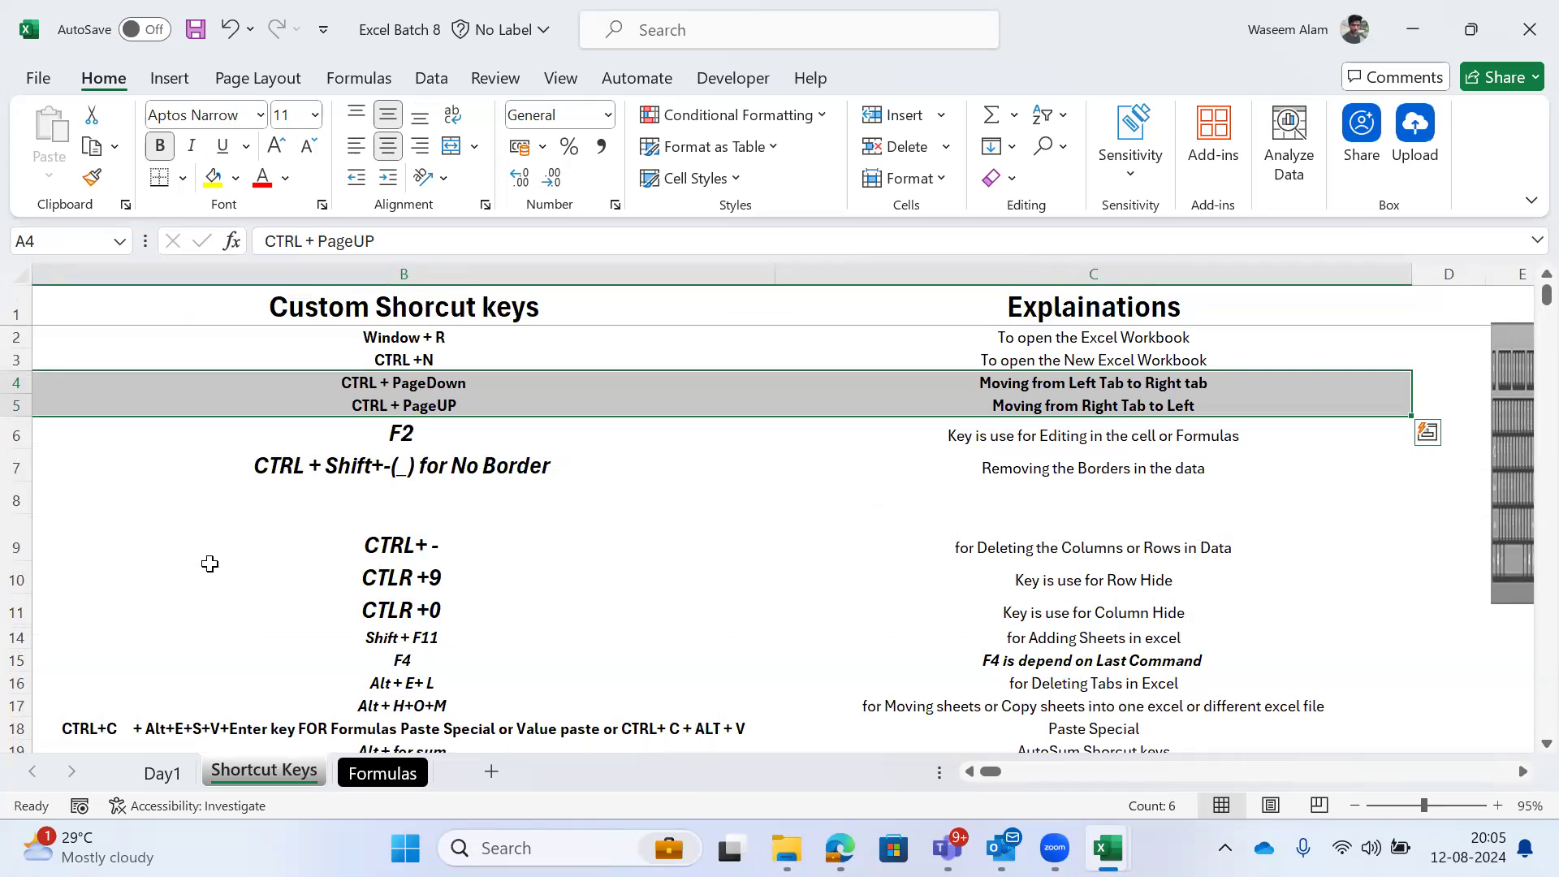
key("ctrl+Page_Up")
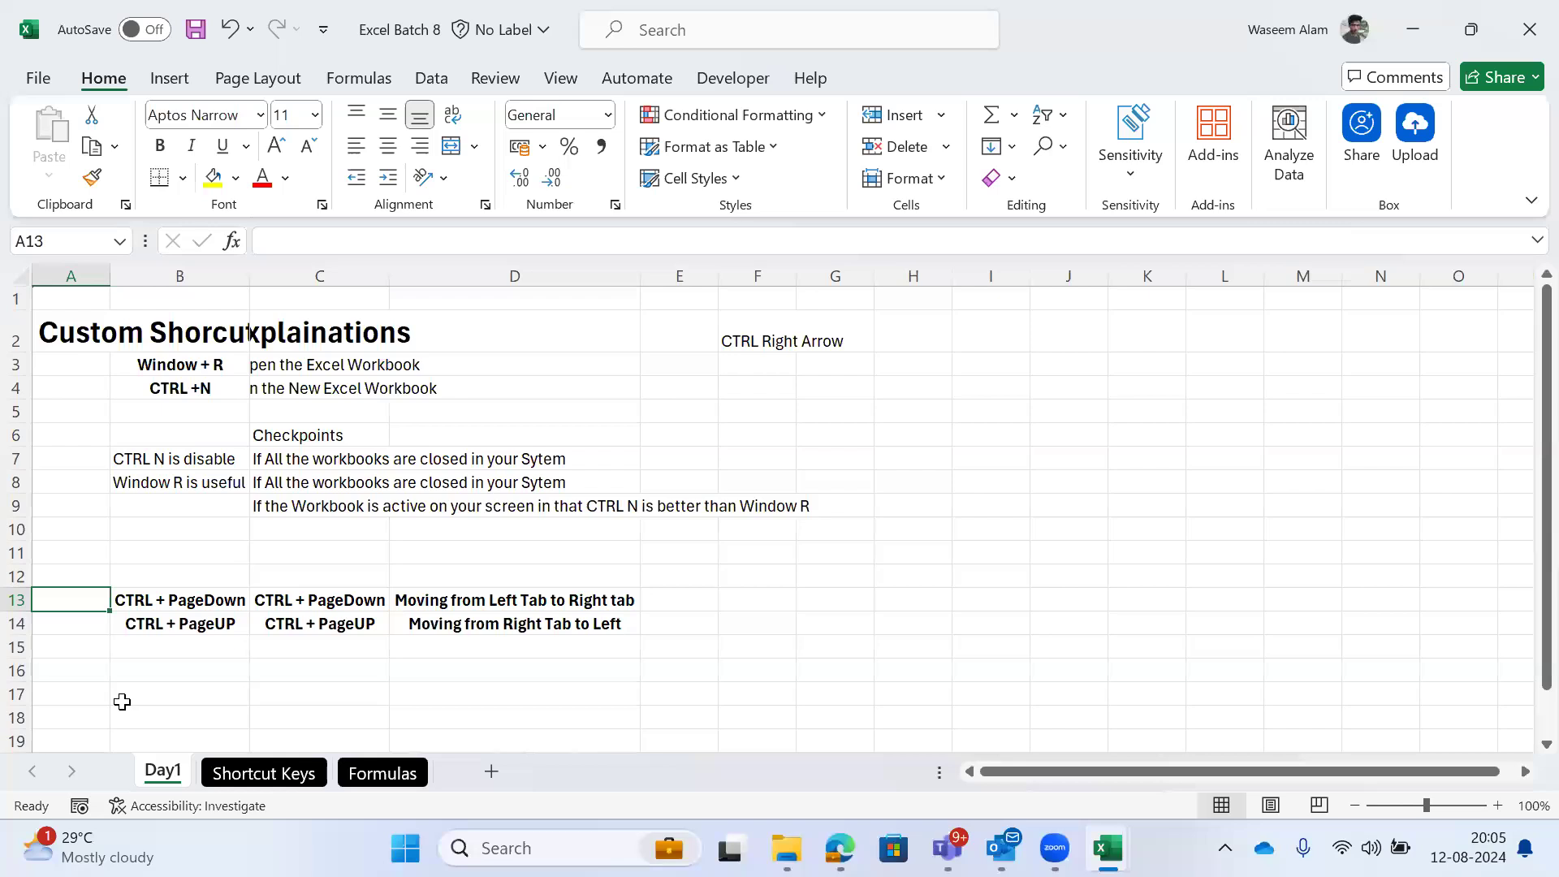
key("ctrl+Page_Down")
key("ctrl+q")
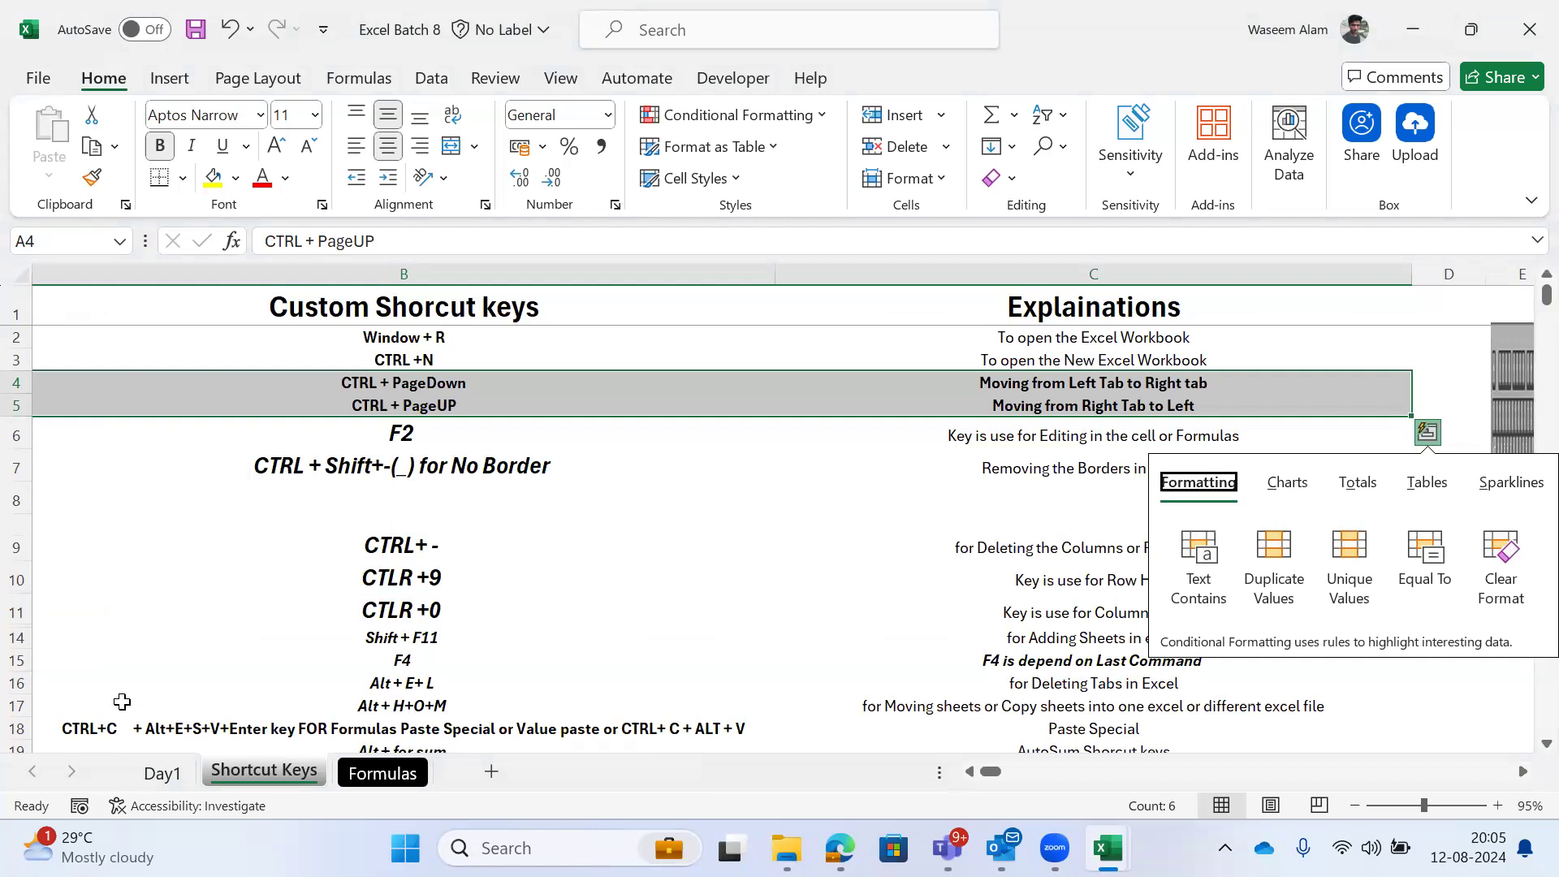
key("ctrl+Page_Down")
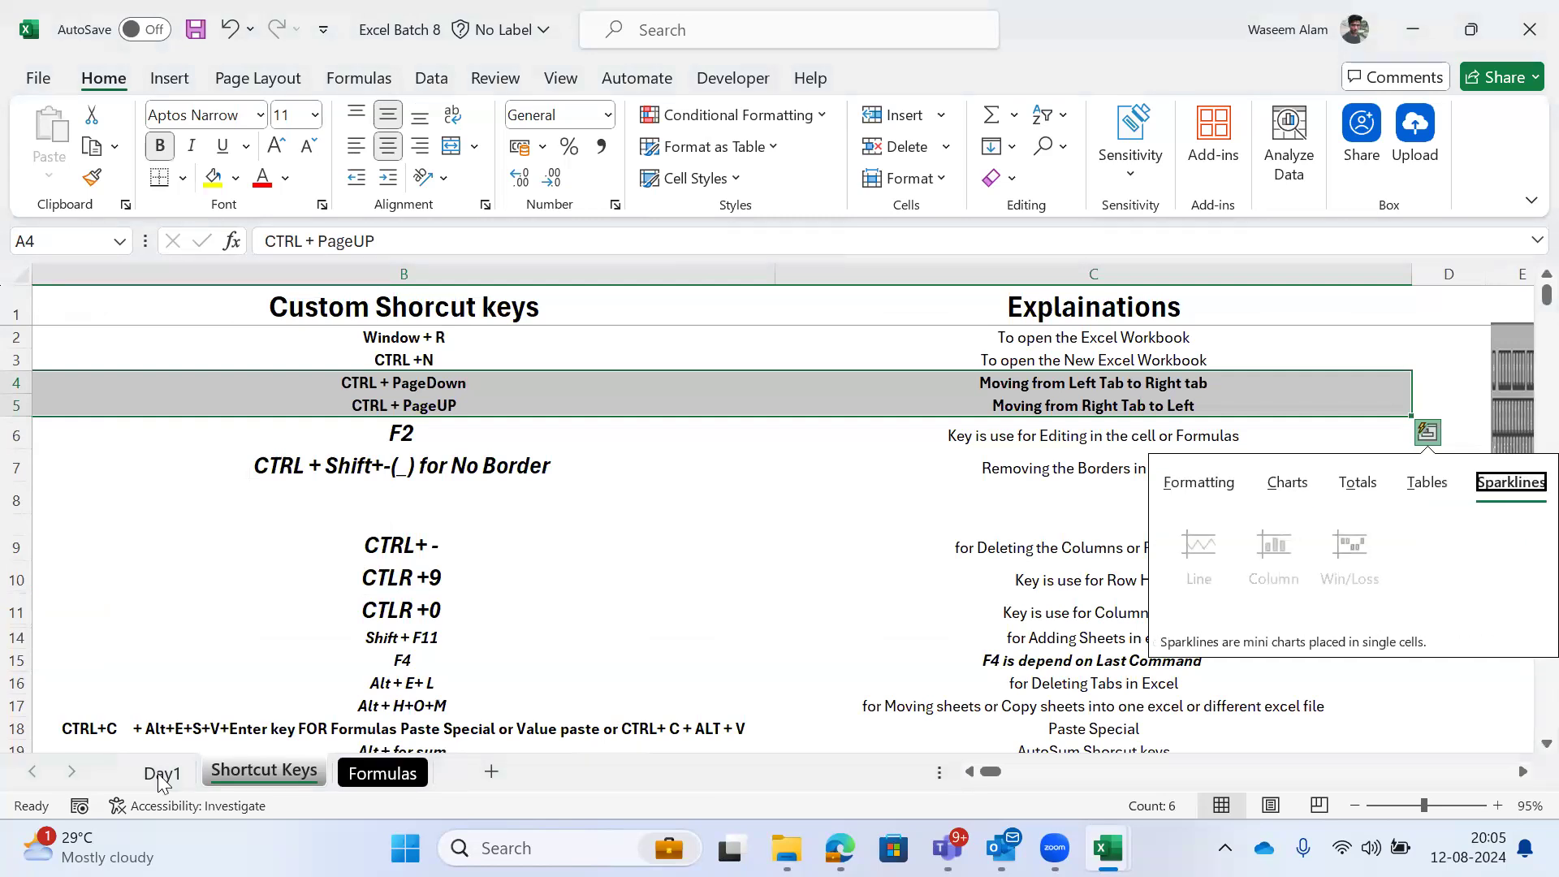
left_click(160, 774)
double_click(160, 774)
left_click(258, 774)
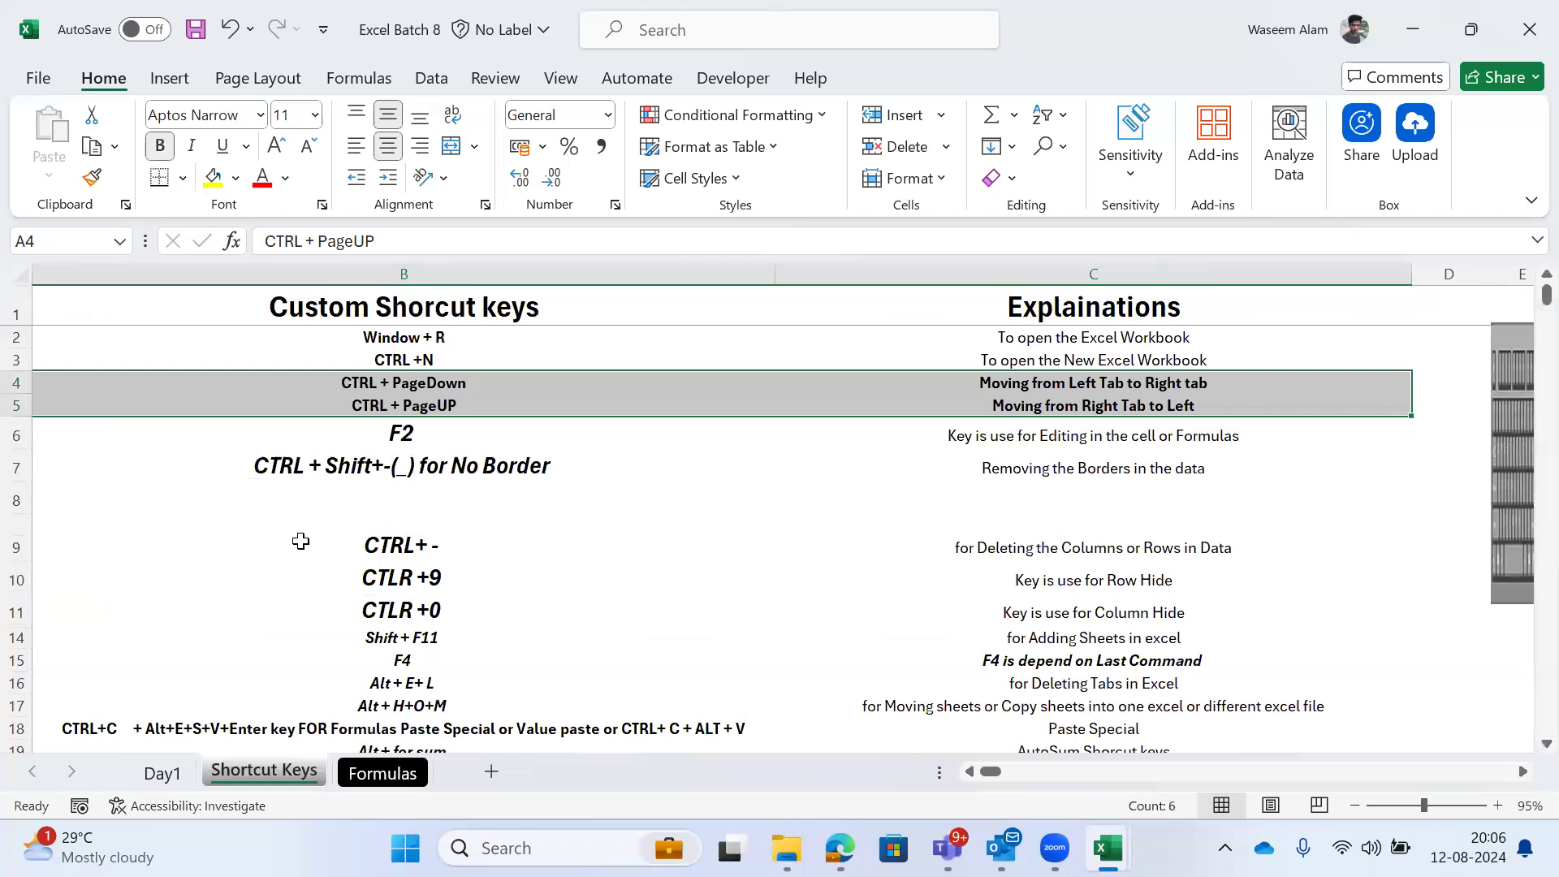
Step: Enter "CTRL Pageup" in cell J9 of the Formulas sheet
key("ctrl+Page_Down")
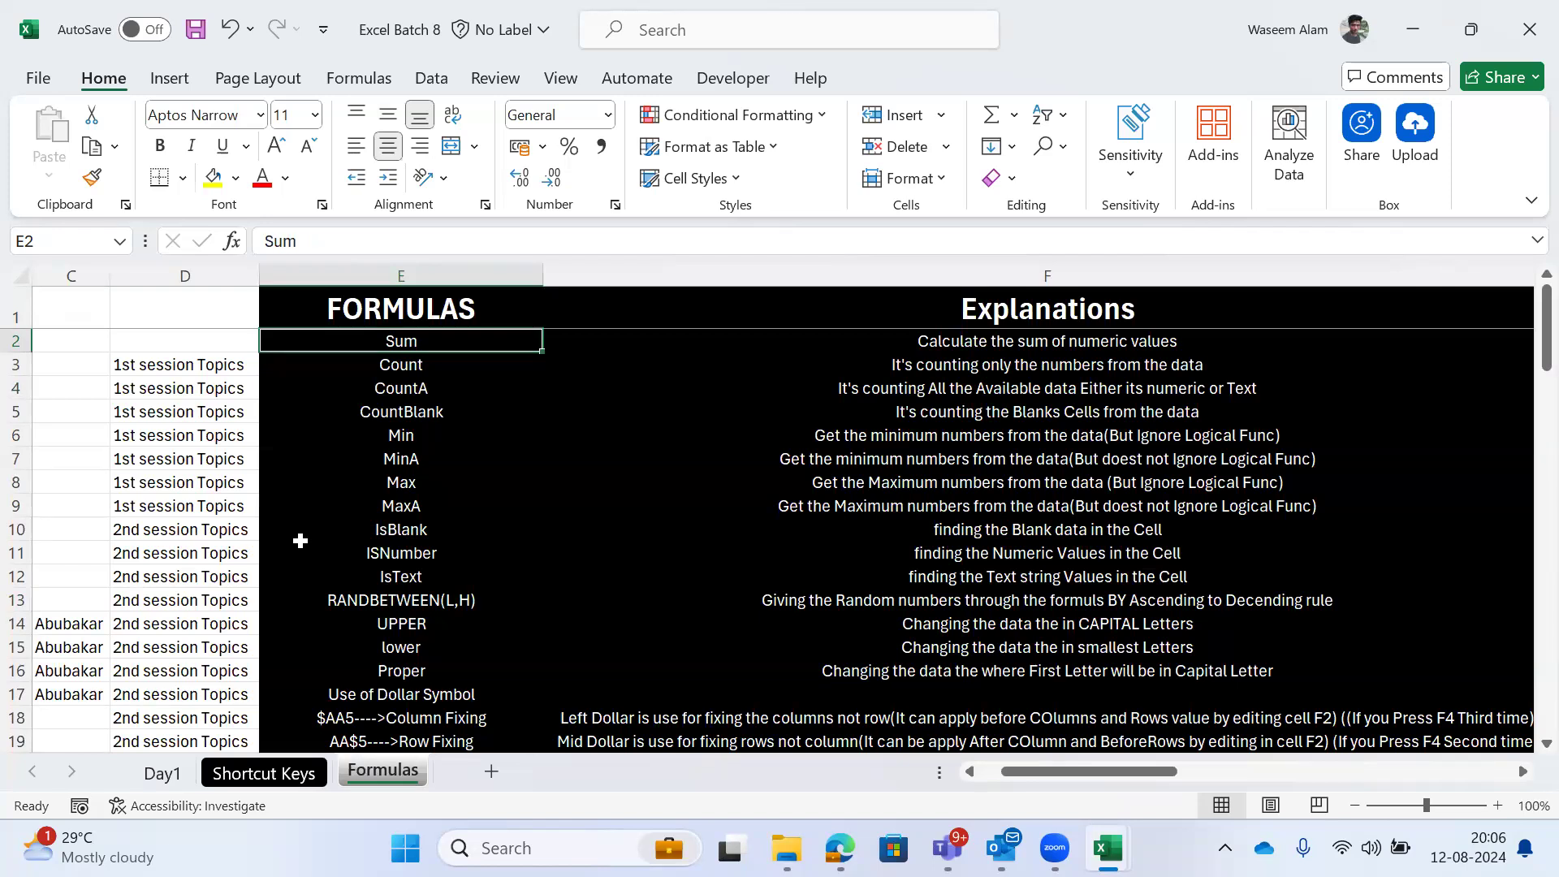
key("Up")
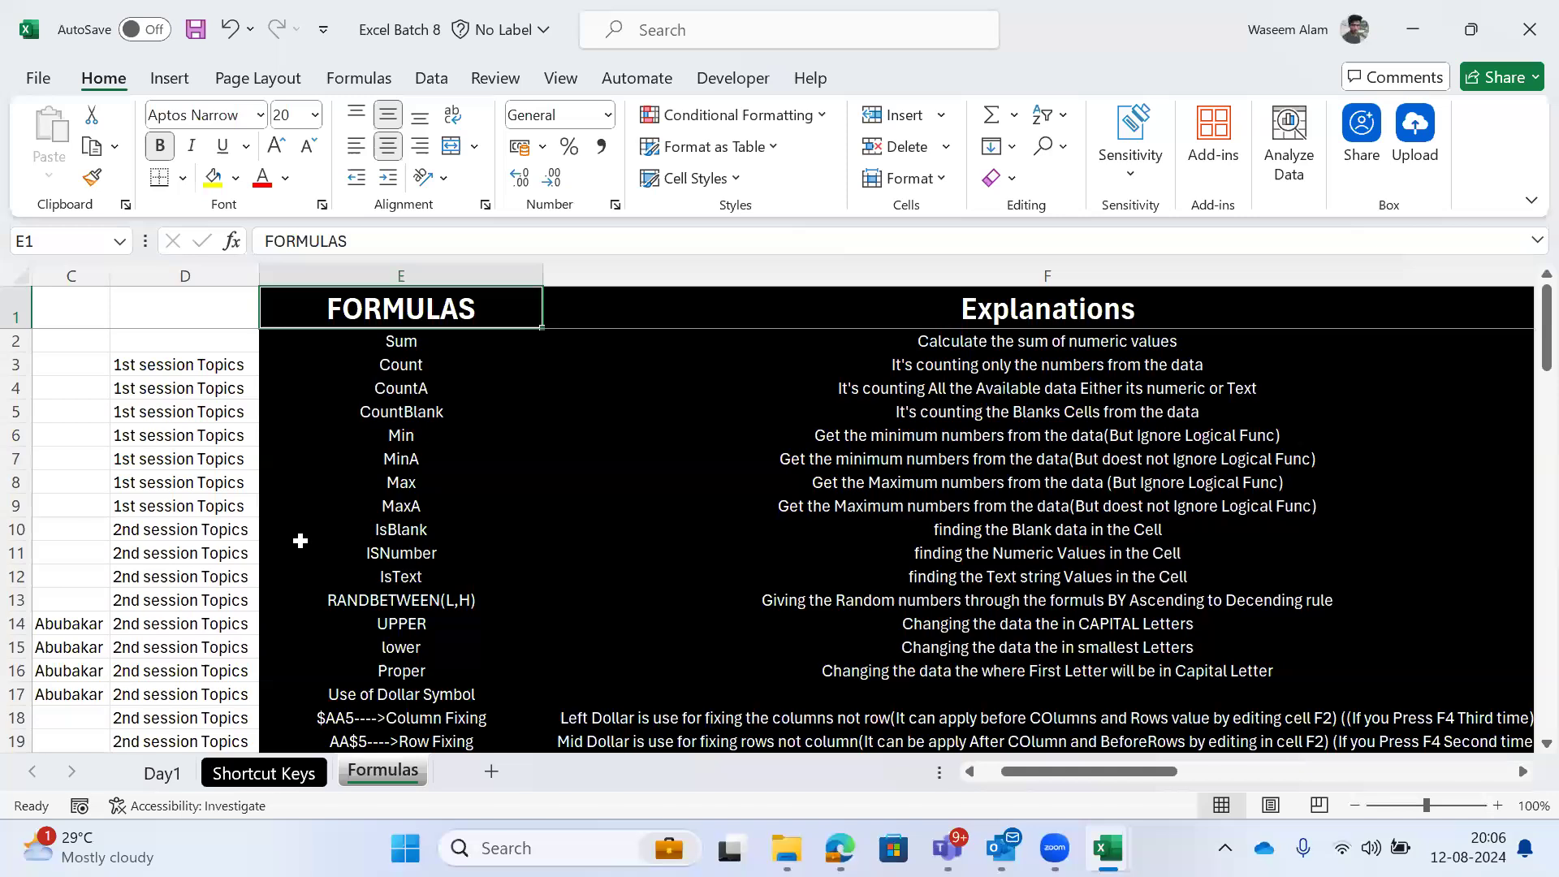
key("Right")
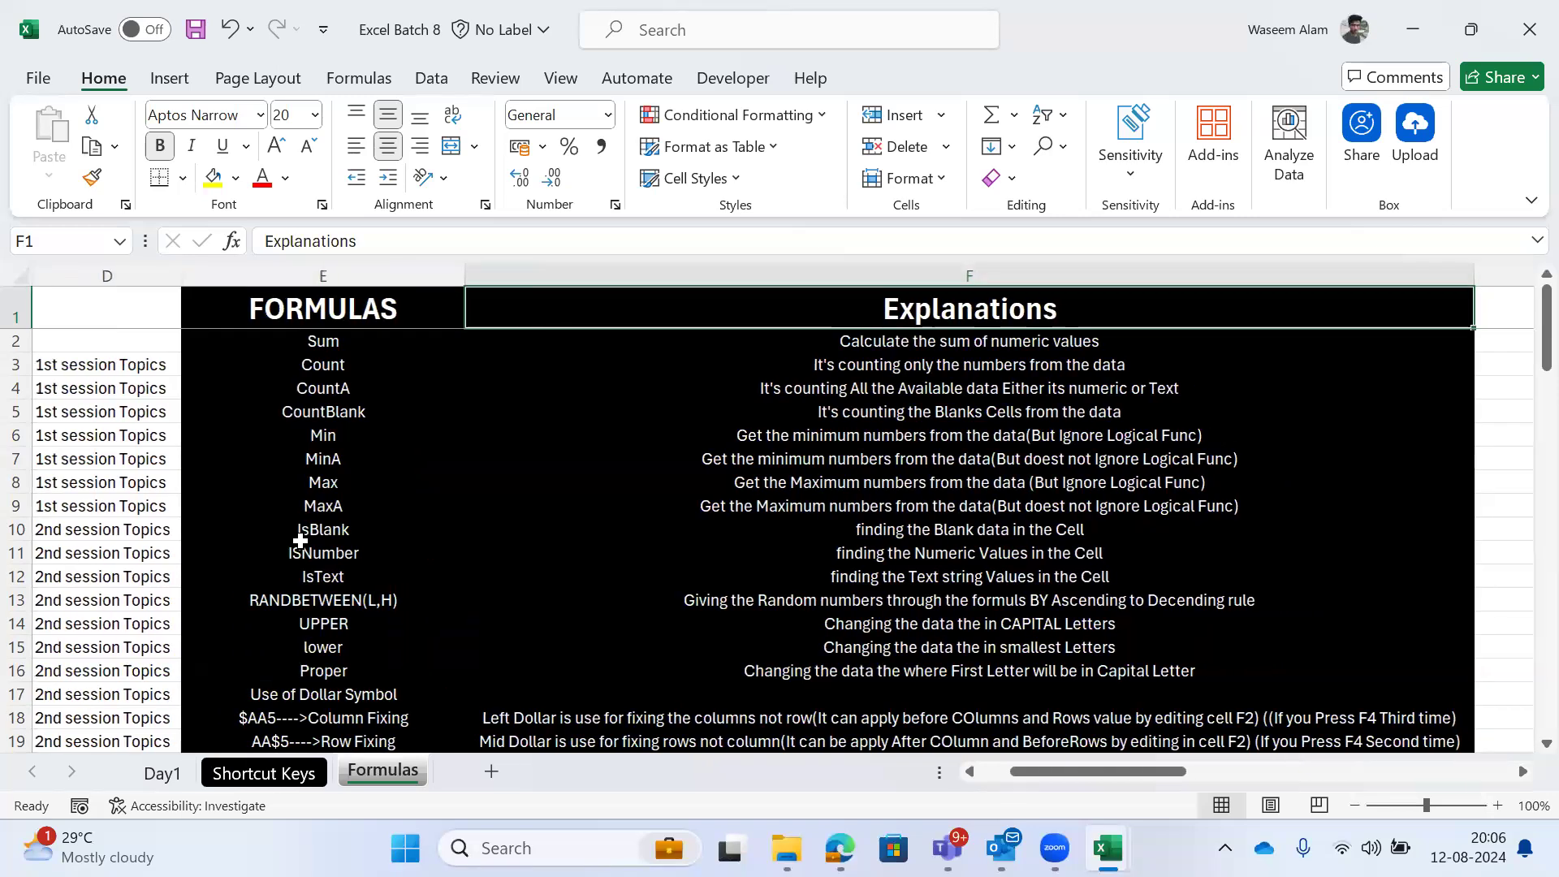
key("Right")
key("Right")
key("Right")
key("Right")
key("Down")
key("Down")
key("Down")
key("Down")
key("Down")
key("Down")
key("Down")
key("Down")
type("CTRL Pageup")
key("Tab")
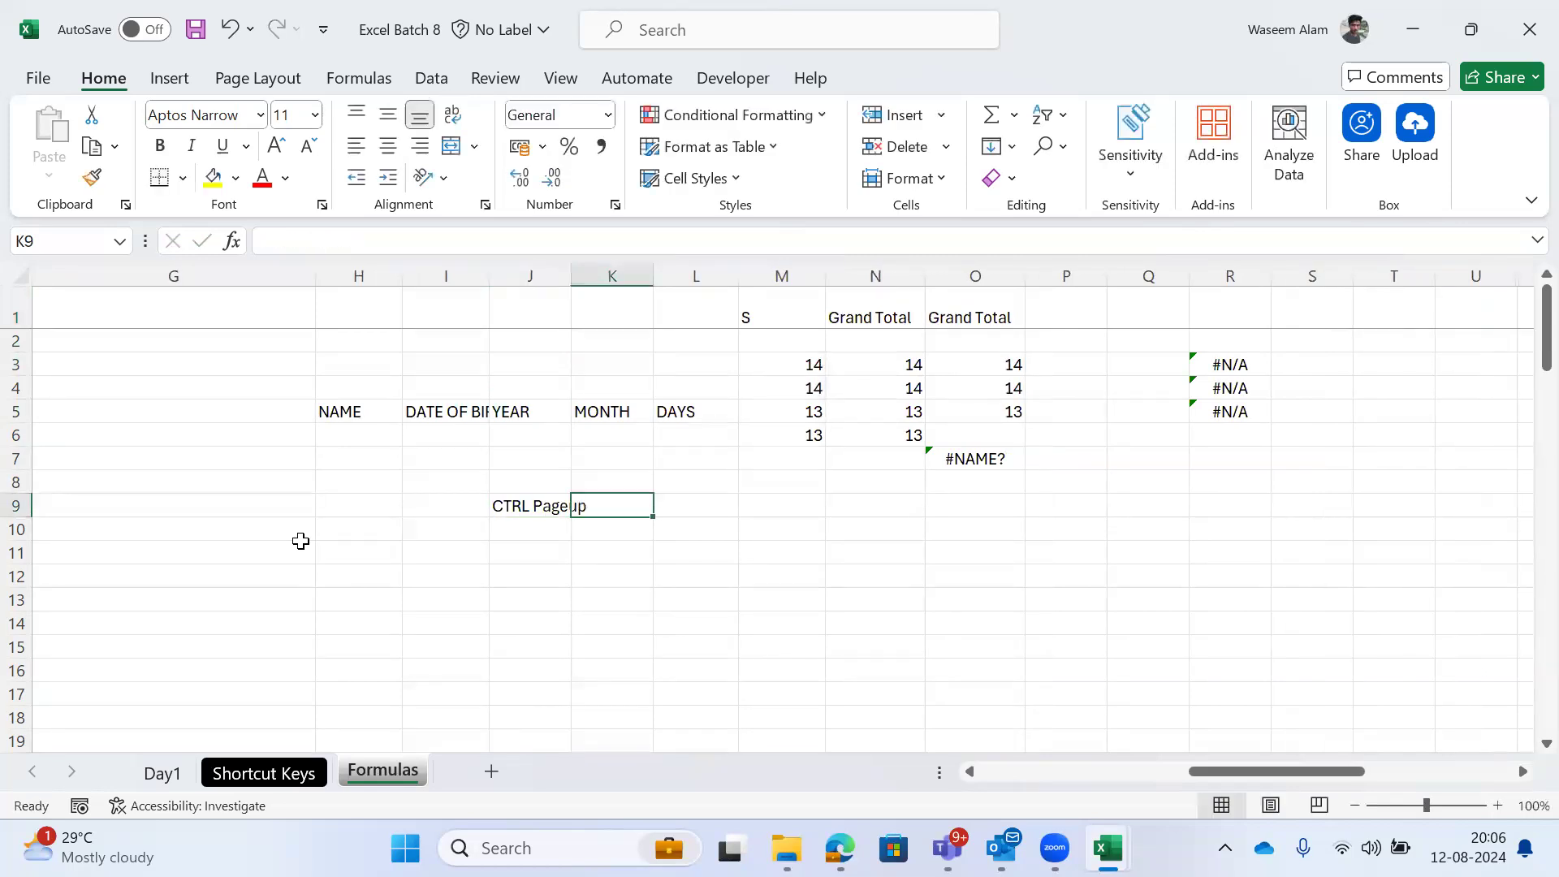
Step: AutoFit the width of column J to the "CTRL Pageup" text in J9
key("Down")
key("Down")
key("Left")
key("Up")
key("Left")
key("Right")
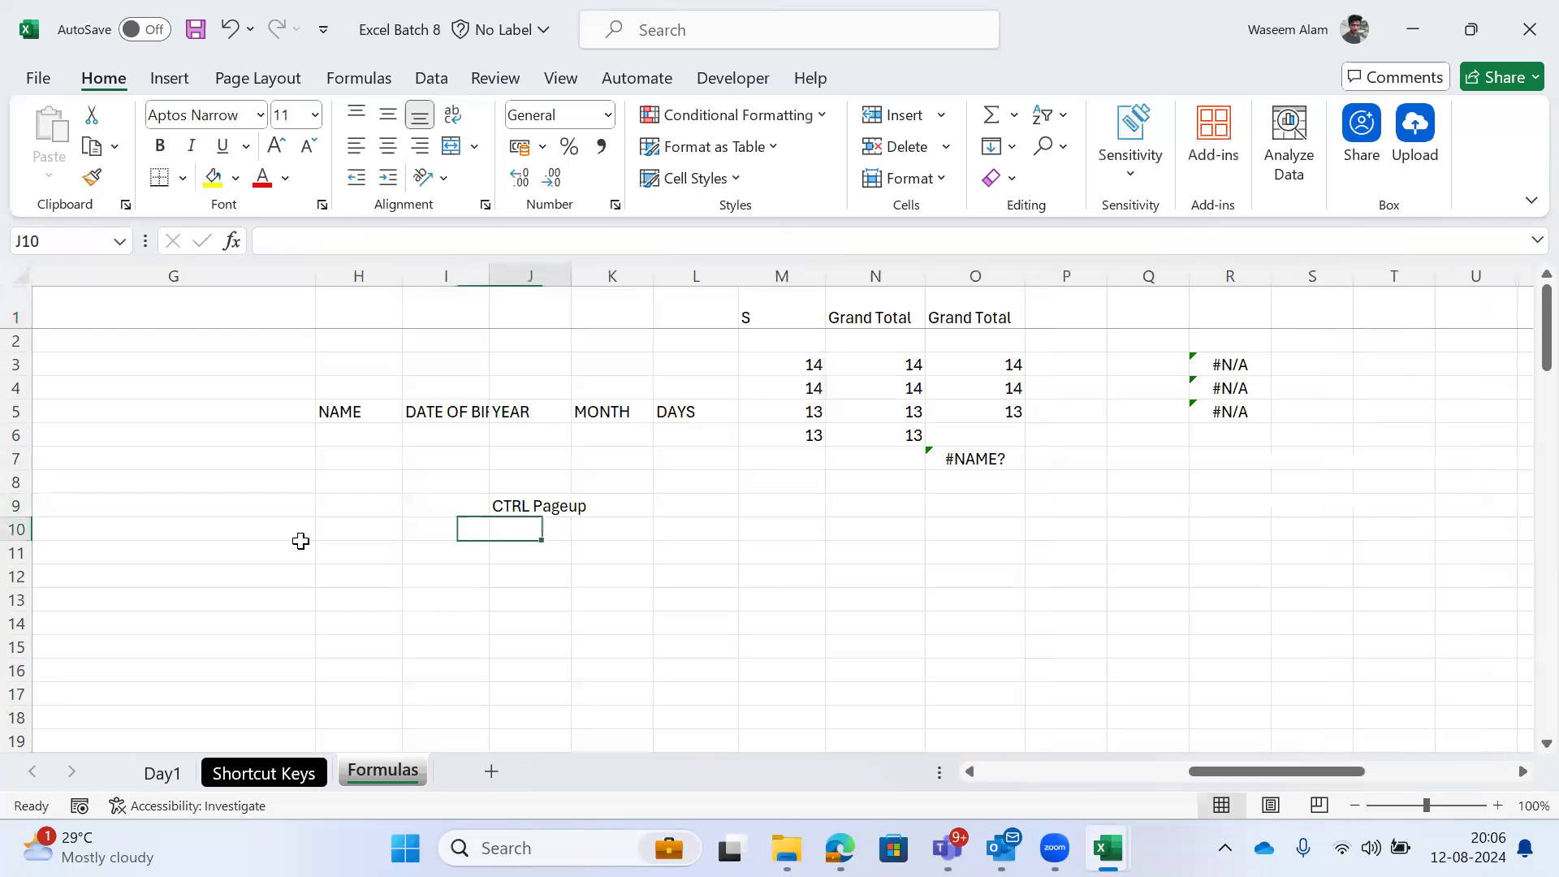
key("Up")
key("alt+h")
key("o")
key("i")
Step: Move around the cells of the Formulas sheet with edge jumps and single-cell moves, ending at J10
key("ctrl+Left")
key("ctrl+Up")
key("ctrl+Right")
key("Down")
key("Down")
key("Down")
key("Down")
key("Down")
key("Down")
key("Down")
key("Down")
key("Left")
key("Left")
key("Left")
key("Left")
key("Down")
key("Right")
Step: Return to the Day1 sheet and go over the "CTRL + PageDown" and "CTRL + PageUP" notes in rows 13 and 14
key("ctrl+Page_Up")
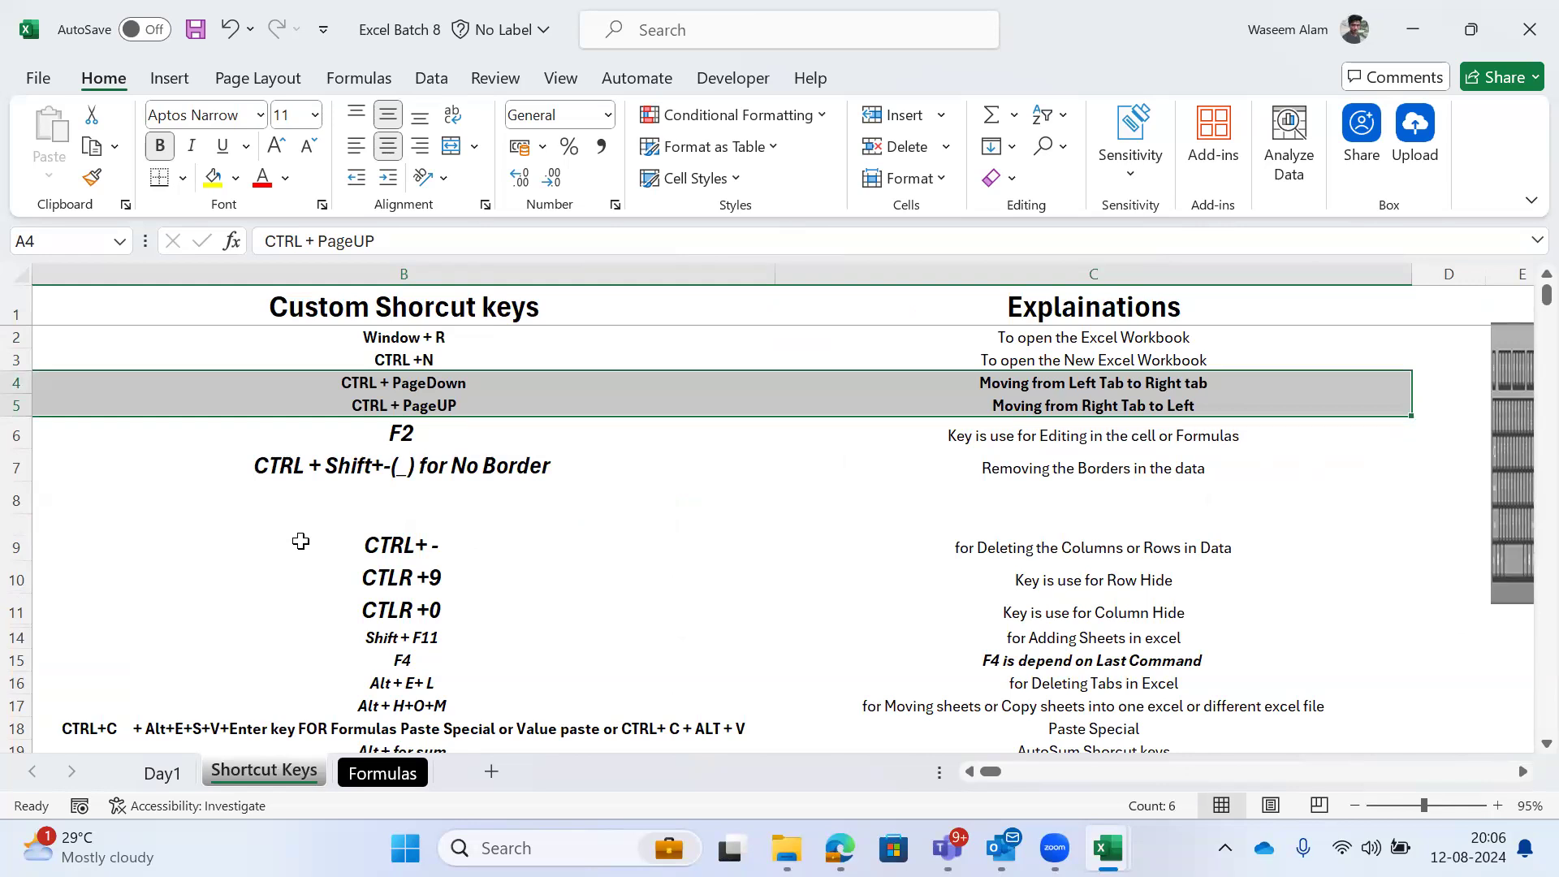
key("ctrl+Page_Up")
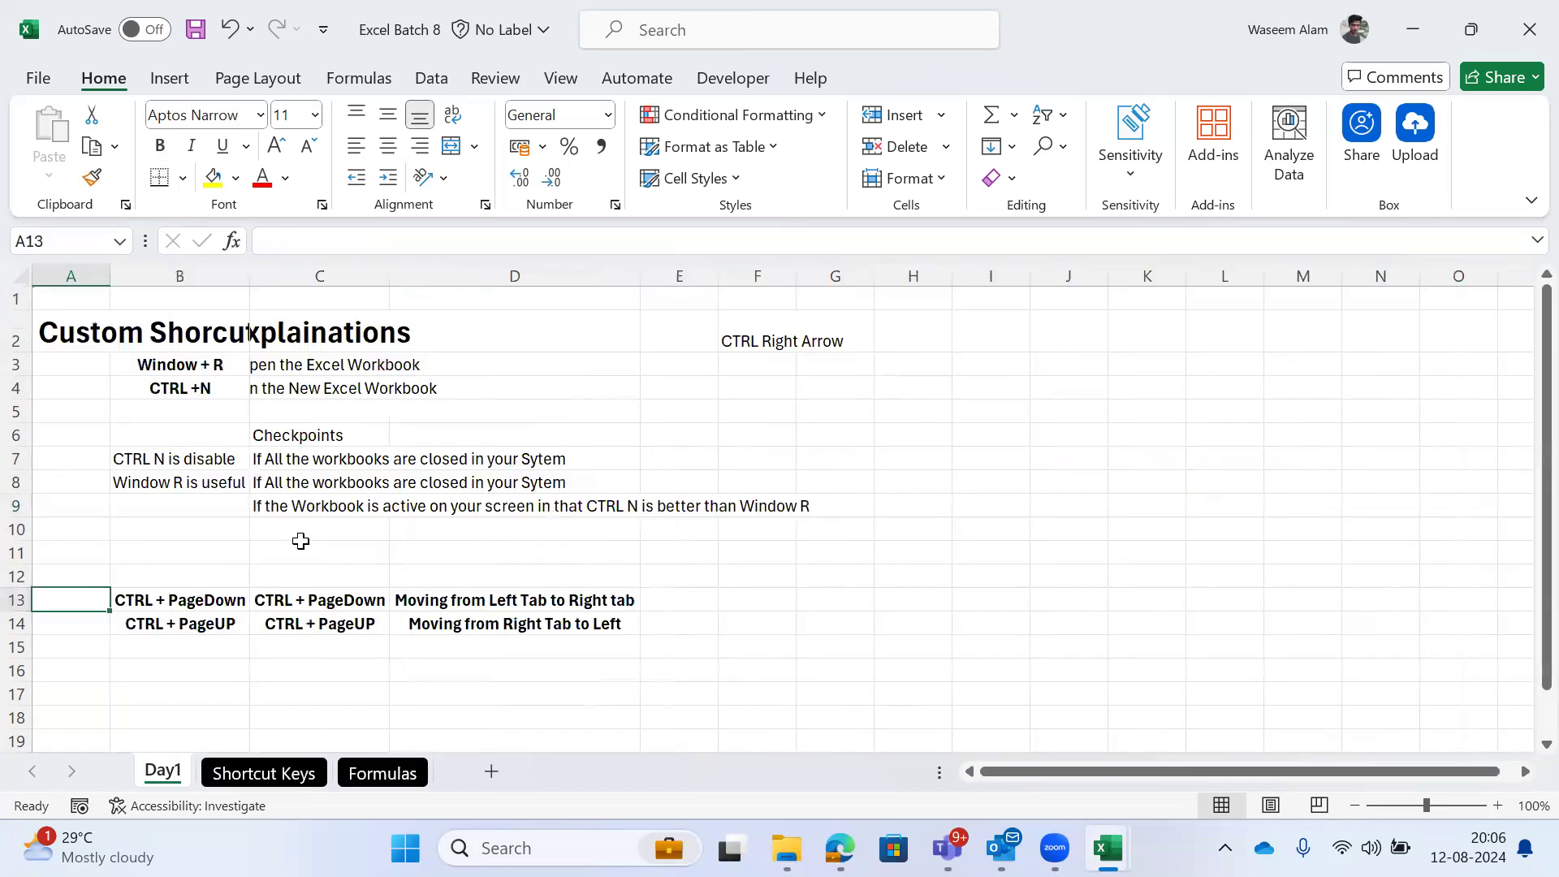
key("Right")
key("Down")
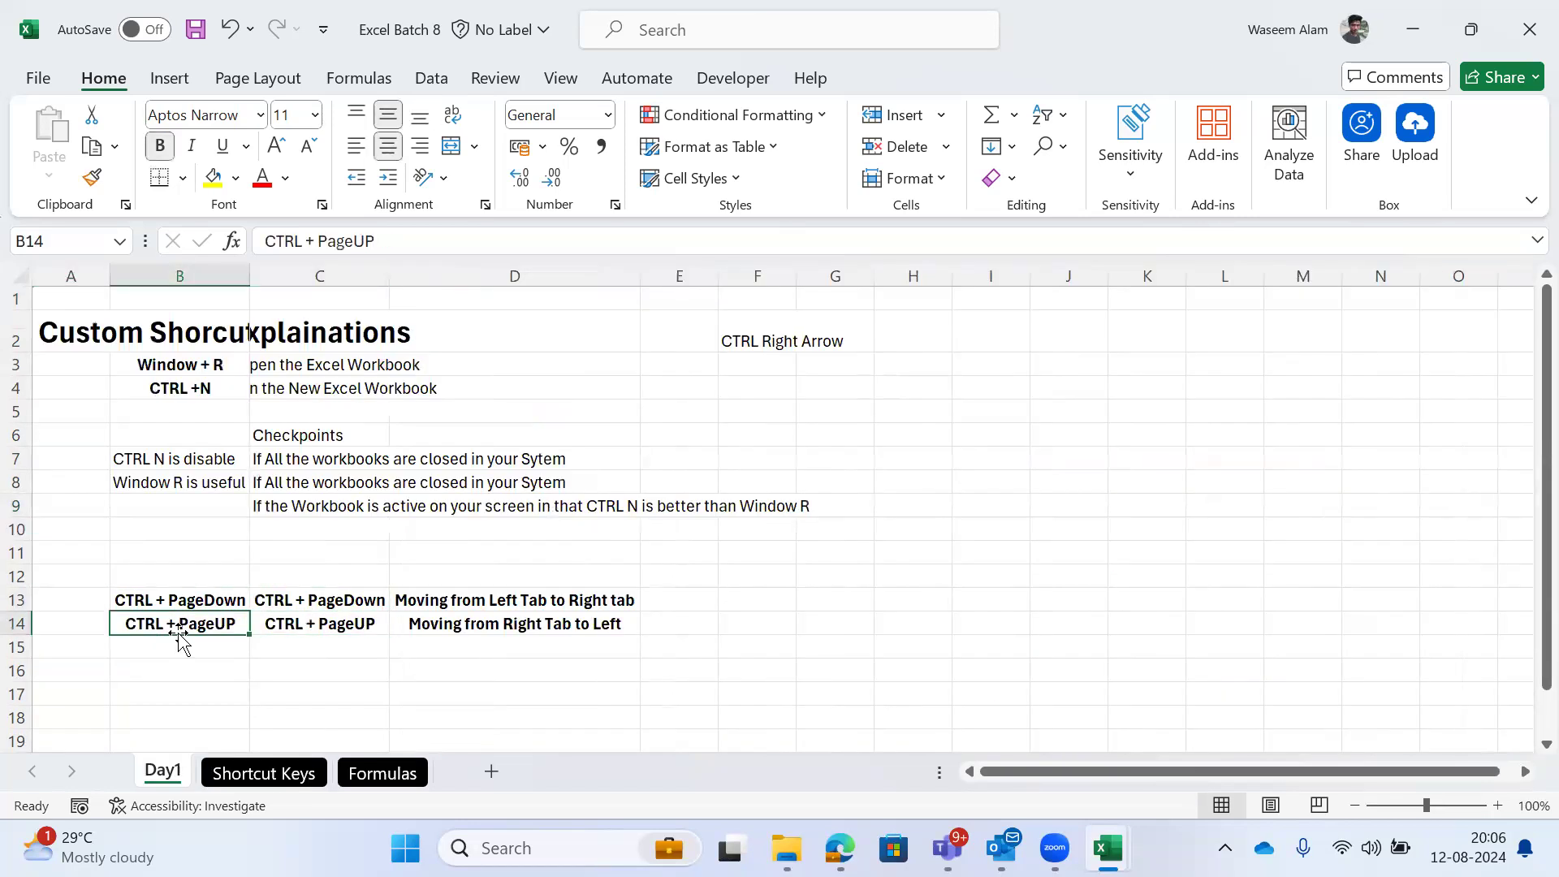
left_click(310, 602)
key("shift+Down")
key("Down")
key("Left")
key("Up")
key("Right")
key("Right")
key("Right")
key("Down")
key("Left")
key("shift+space")
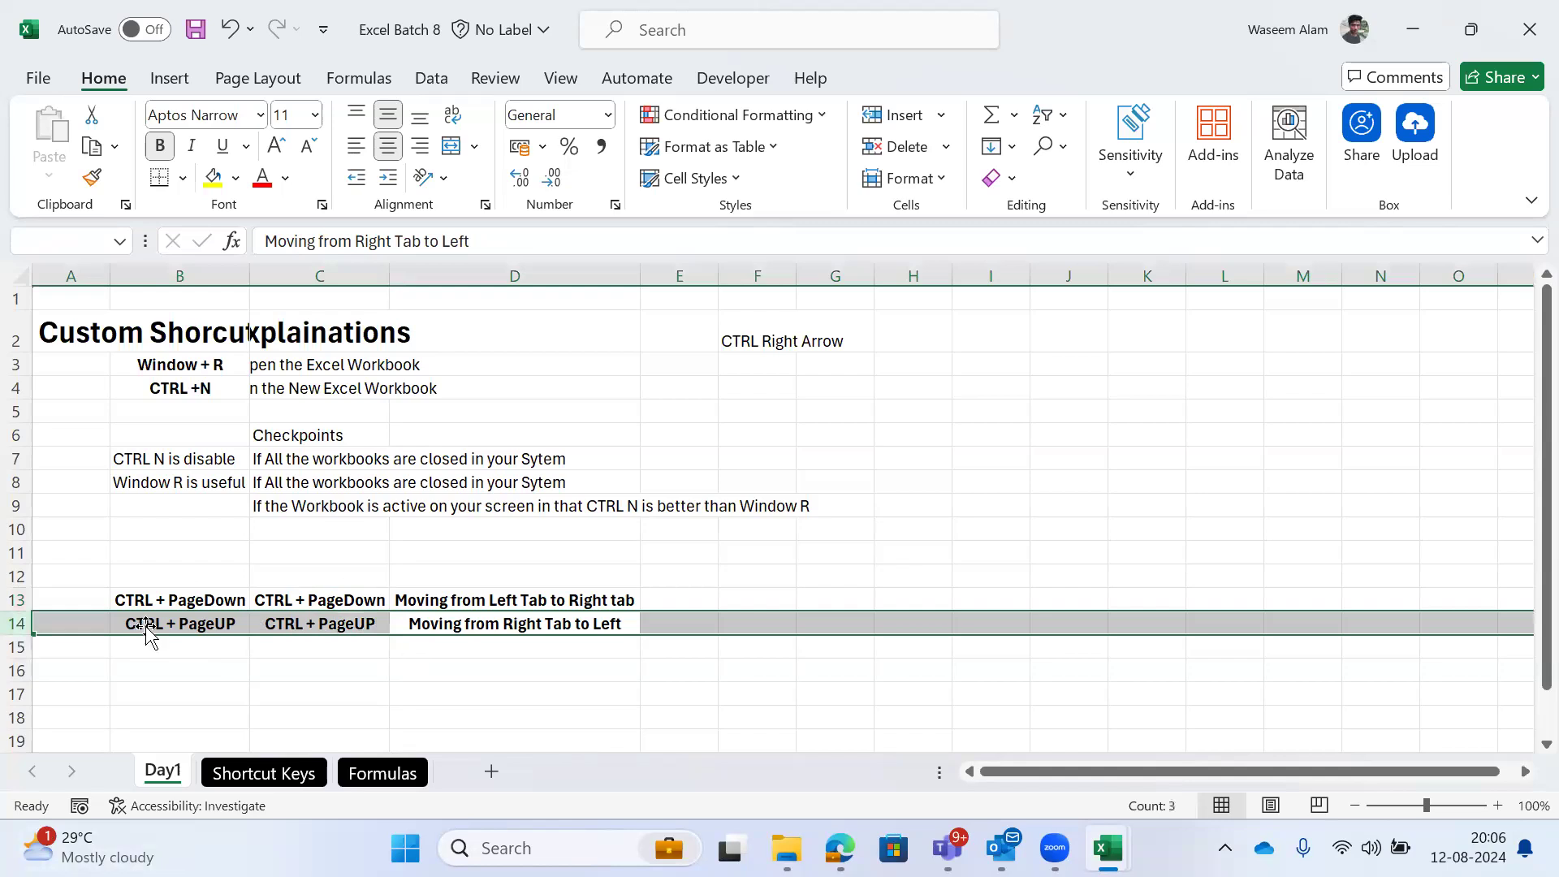
key("Up")
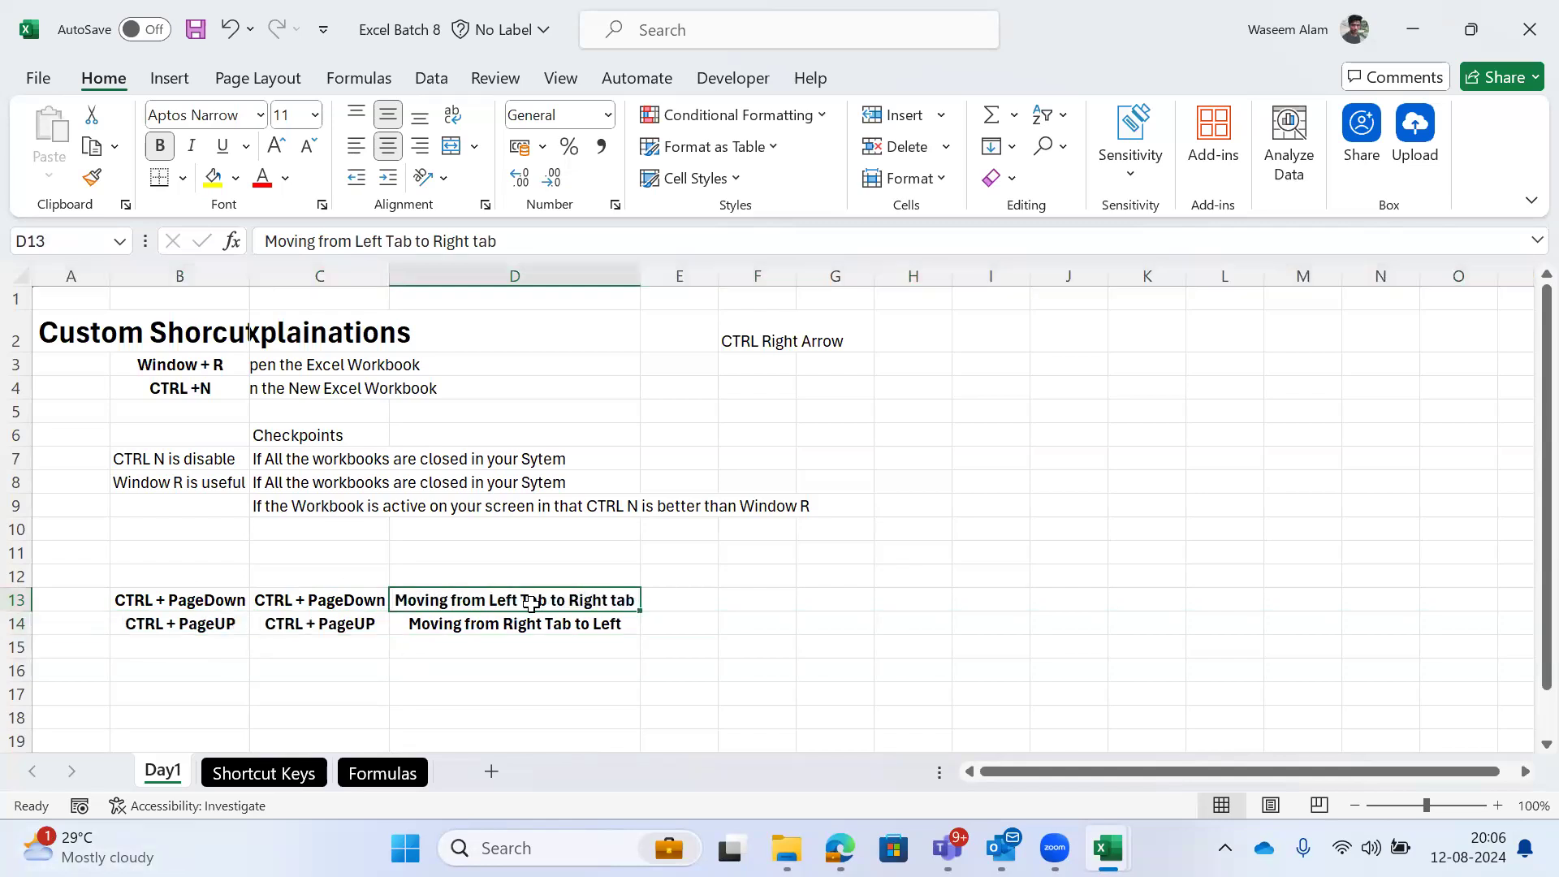
key("Left")
key("Left")
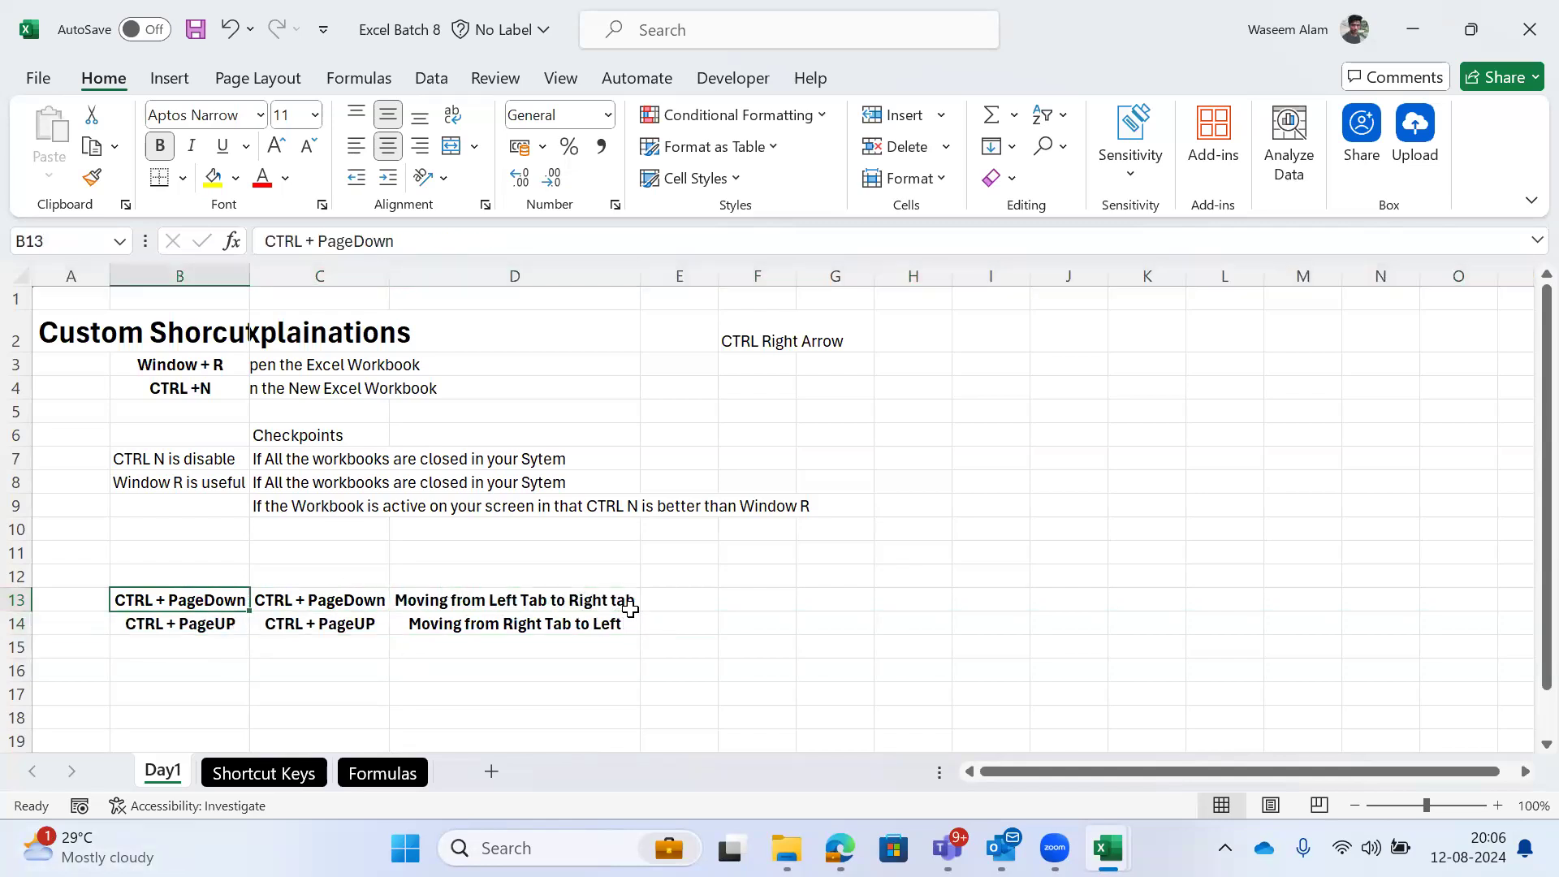
Step: Highlight the sheet-switching shortcuts in A4:C5 of the Shortcut Keys sheet
key("ctrl+Page_Down")
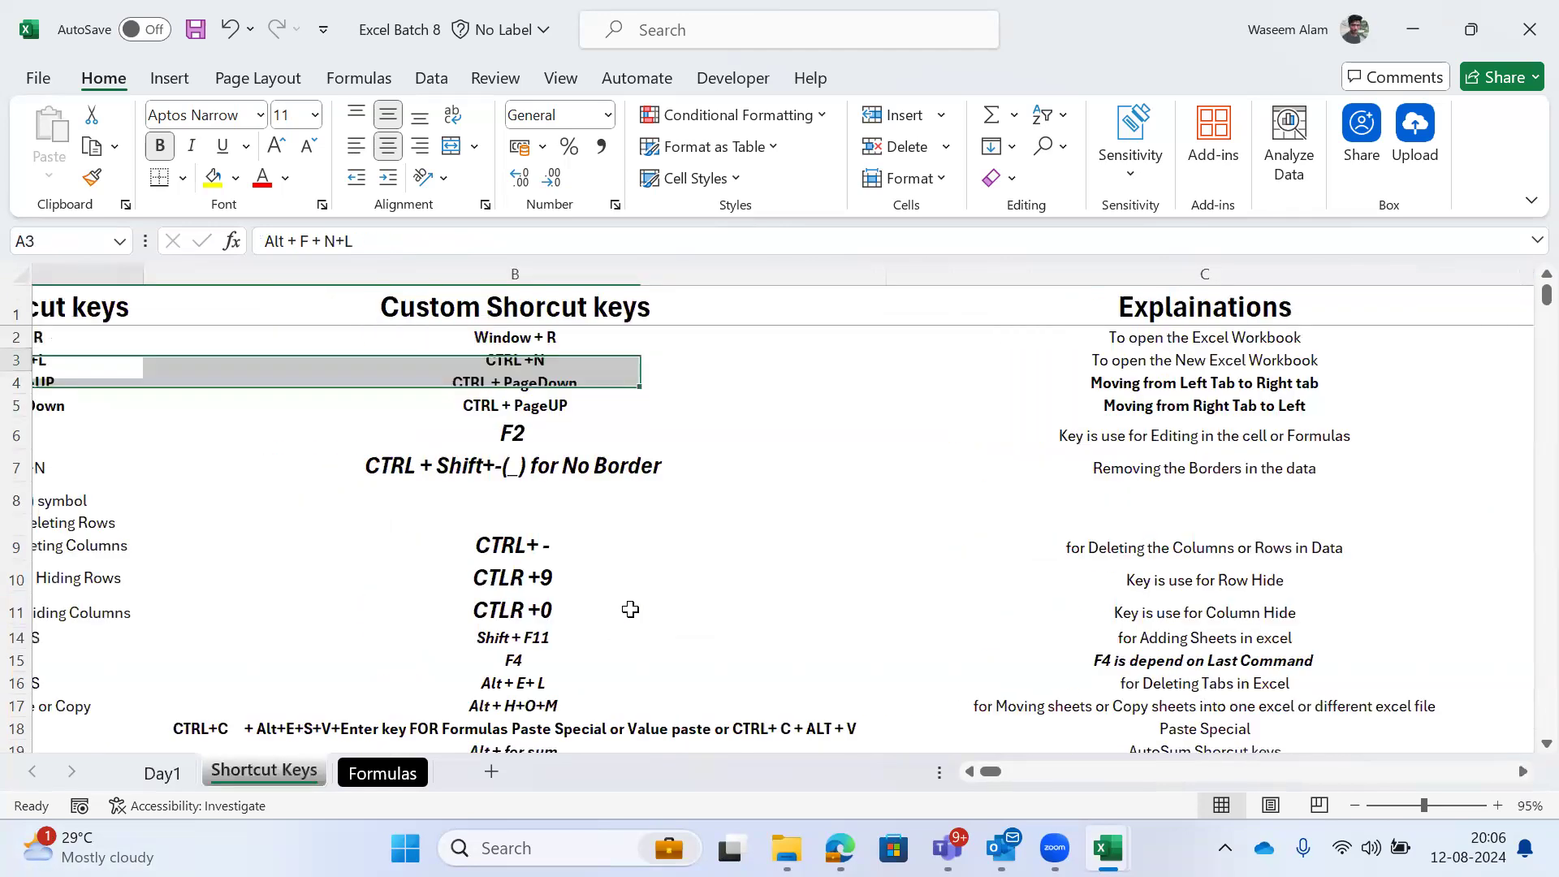
key("shift+Right")
key("shift+Right")
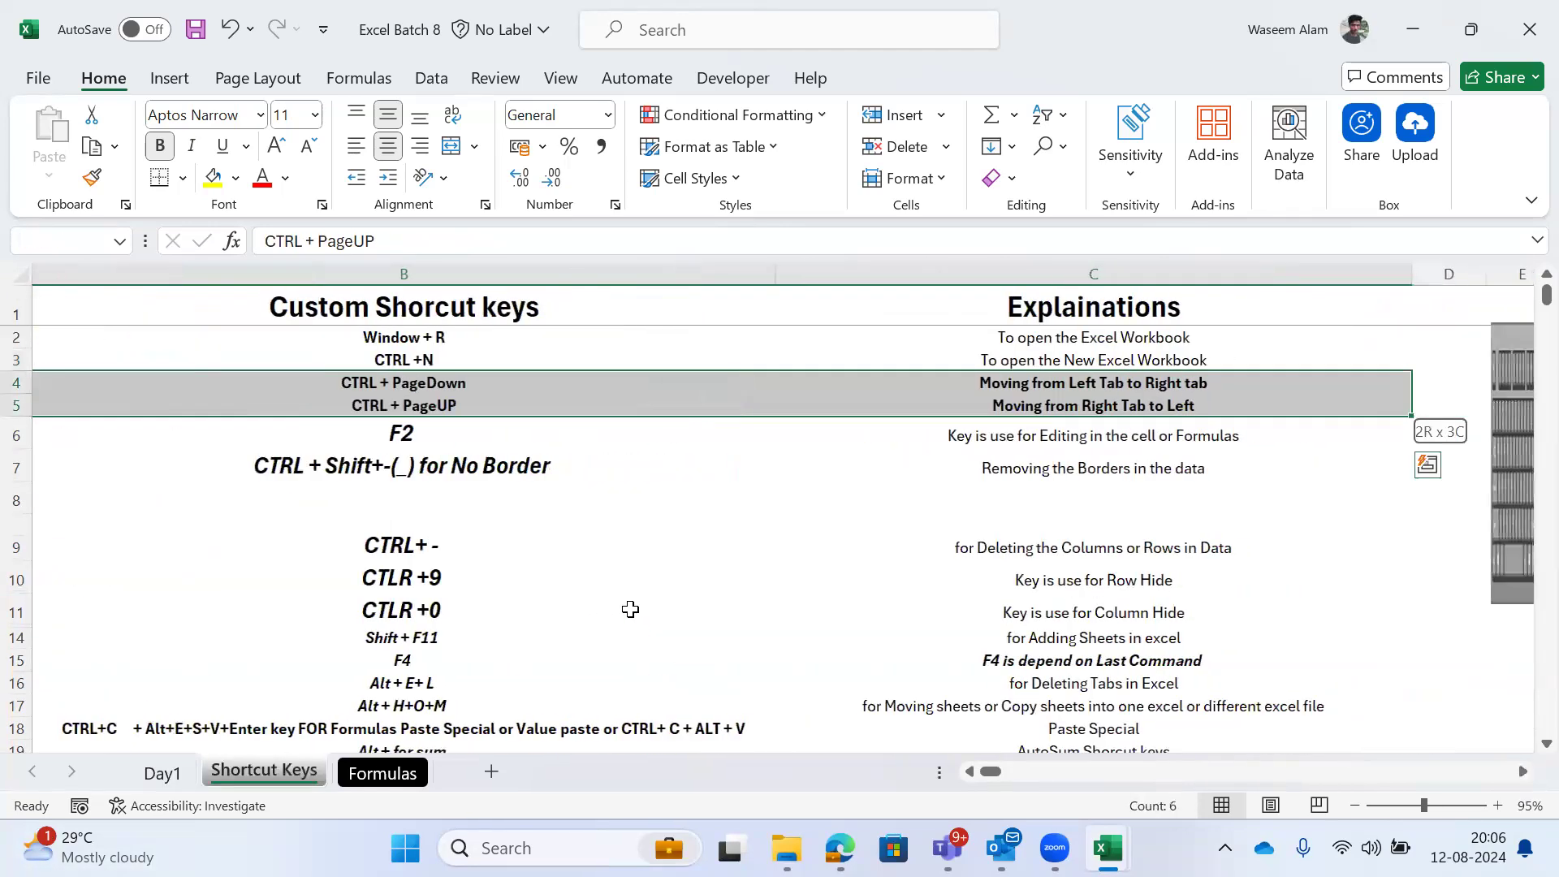
key("Left")
key("Down")
key("shift+Up")
key("shift+Right")
key("shift+Right")
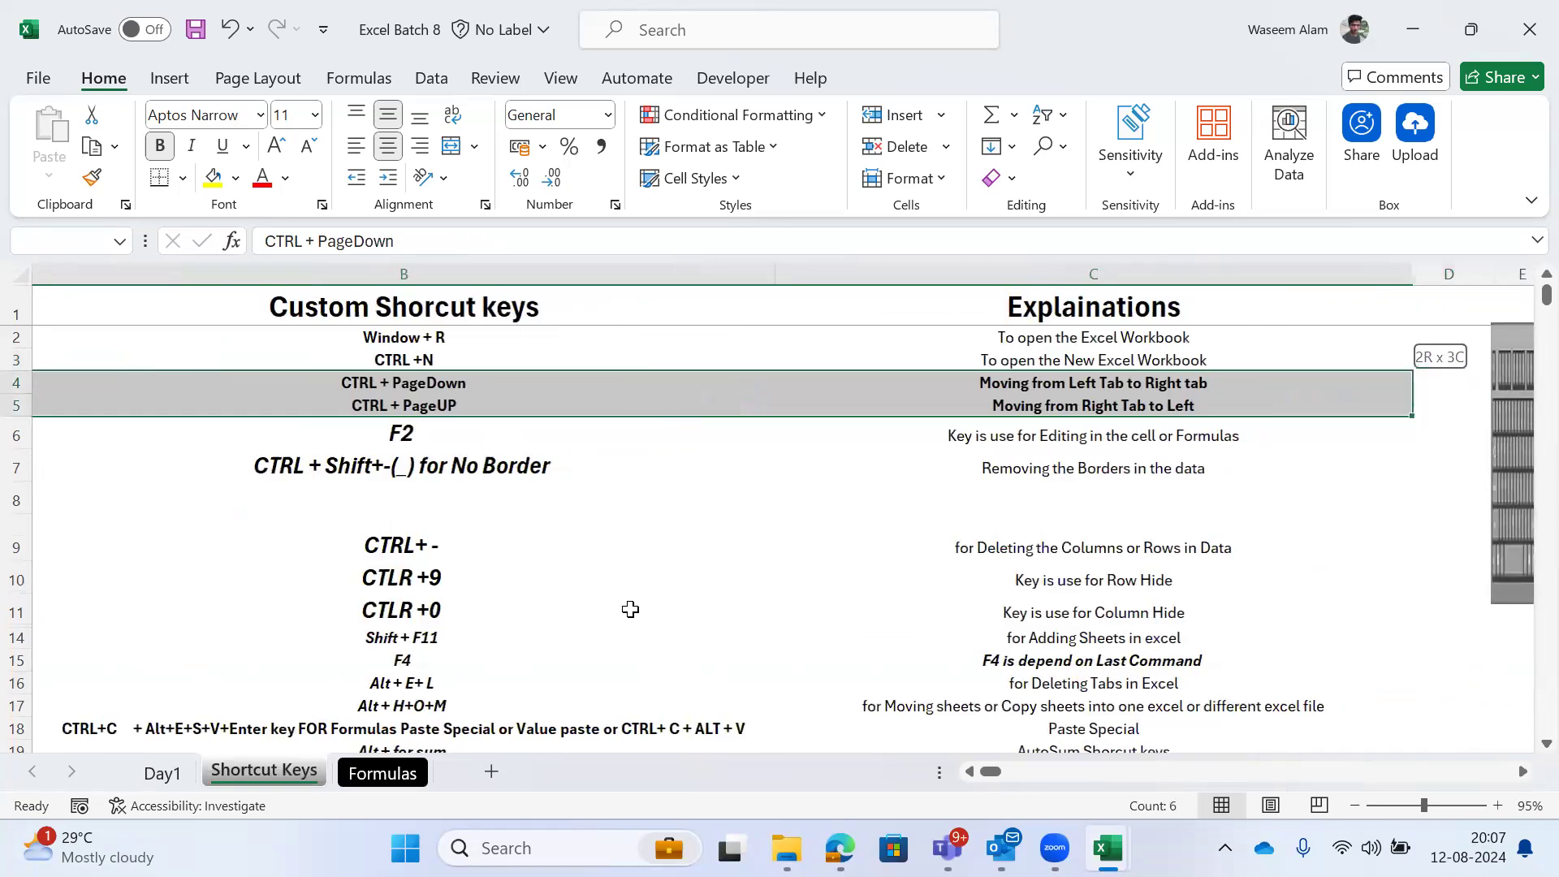
key("Left")
key("Down")
key("Right")
key("Right")
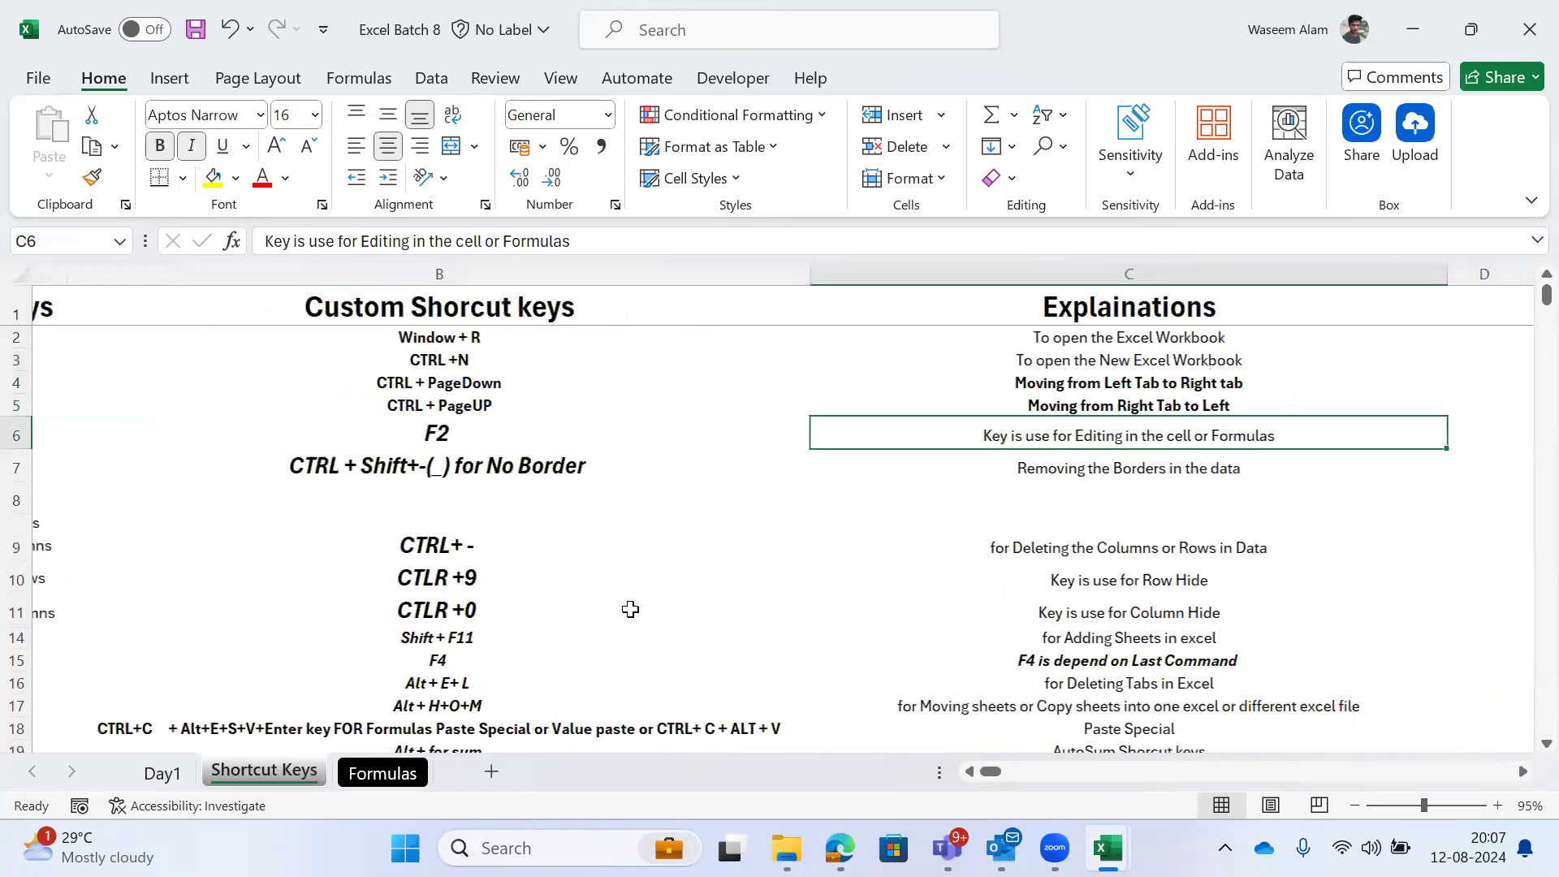
key("Up")
key("Up")
key("shift+Left")
key("shift+Left")
key("shift+Down")
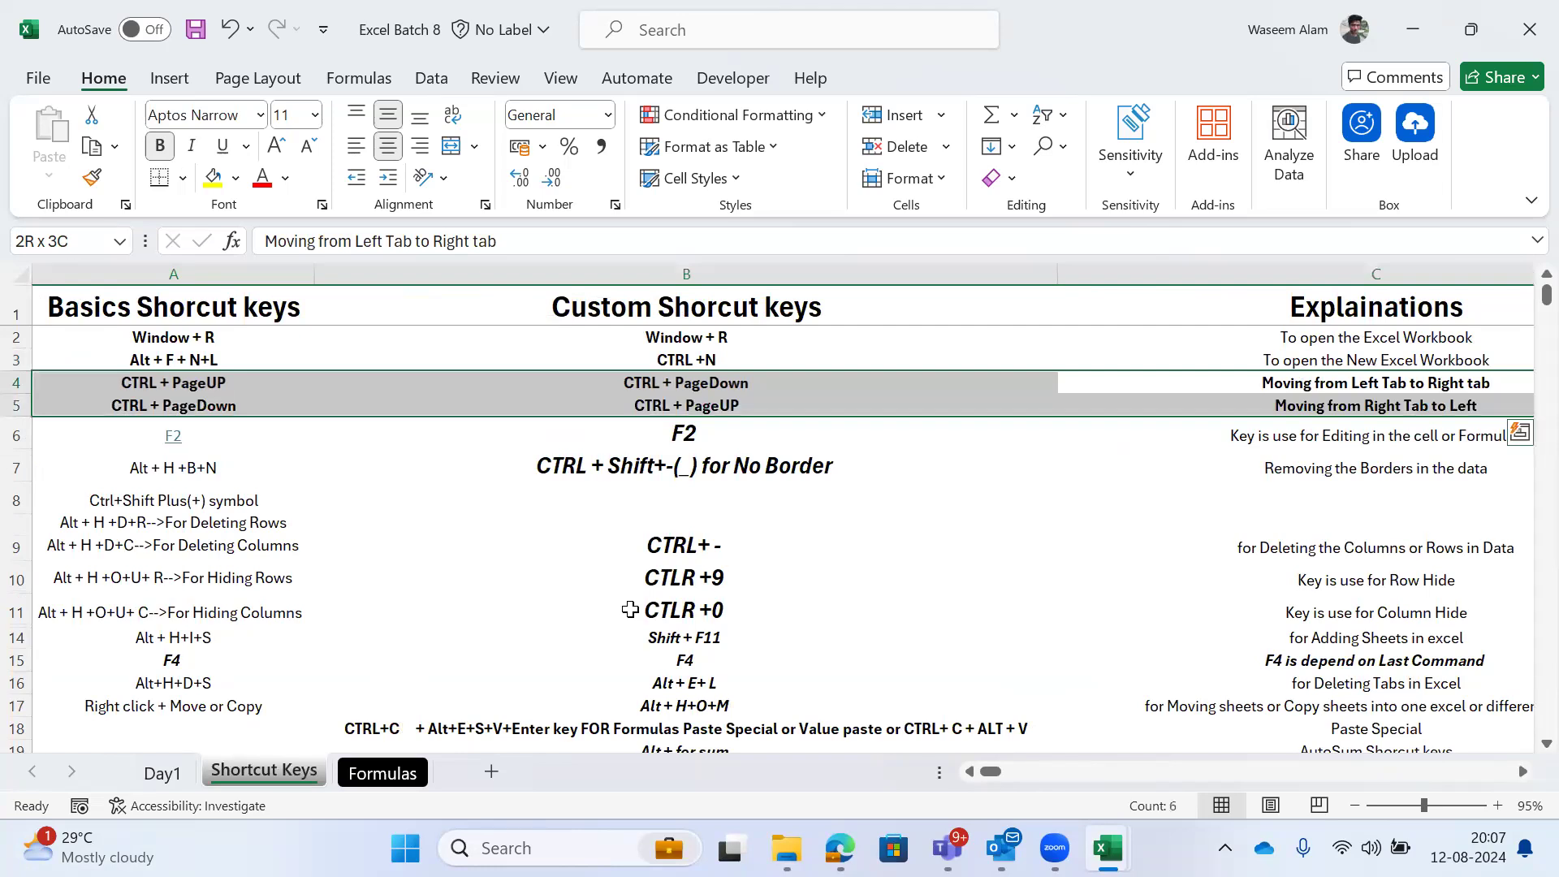
Step: Go back to the Day1 sheet and select the empty cell A15 below the notes
key("ctrl+Page_Up")
key("Left")
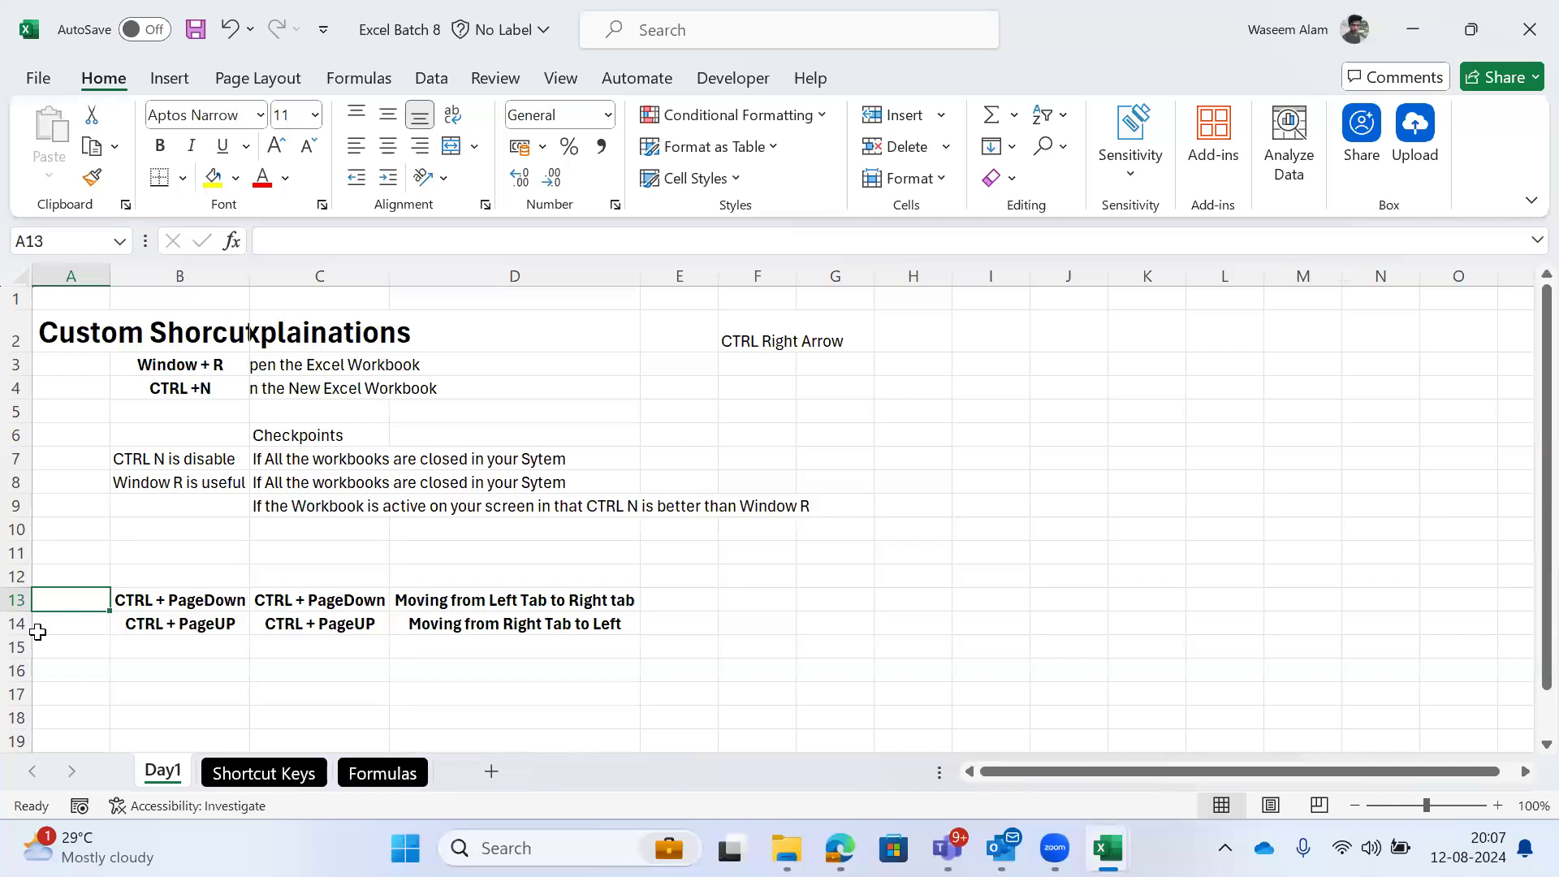
key("Down")
key("Down")
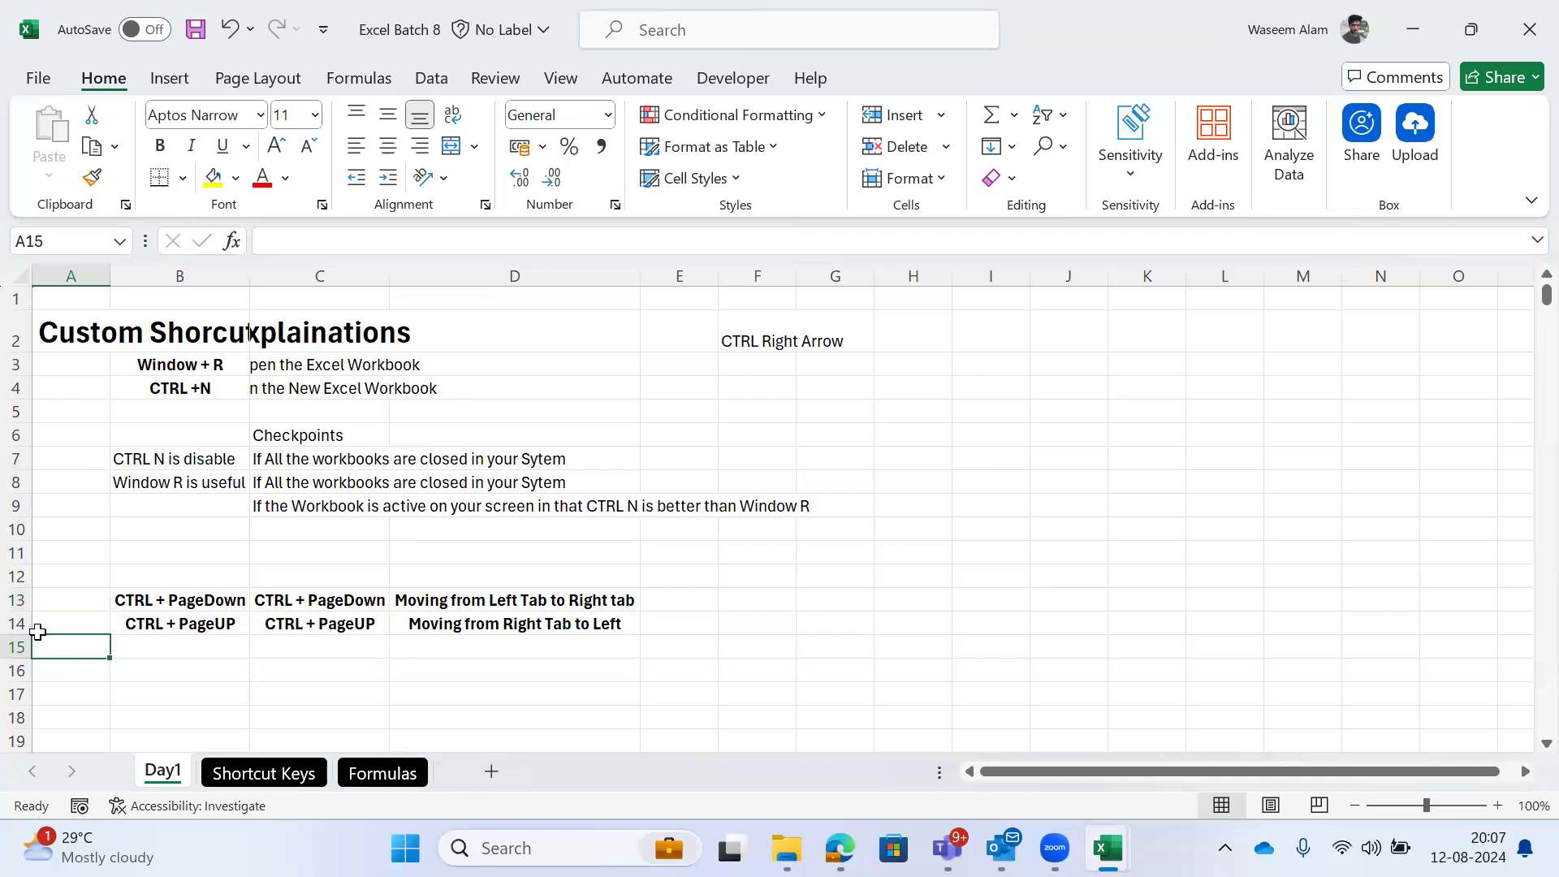
Step: Step through the sheets from Day1 to Formulas and back twice, ending on Day1
key("ctrl+Page_Down")
key("ctrl+Page_Down")
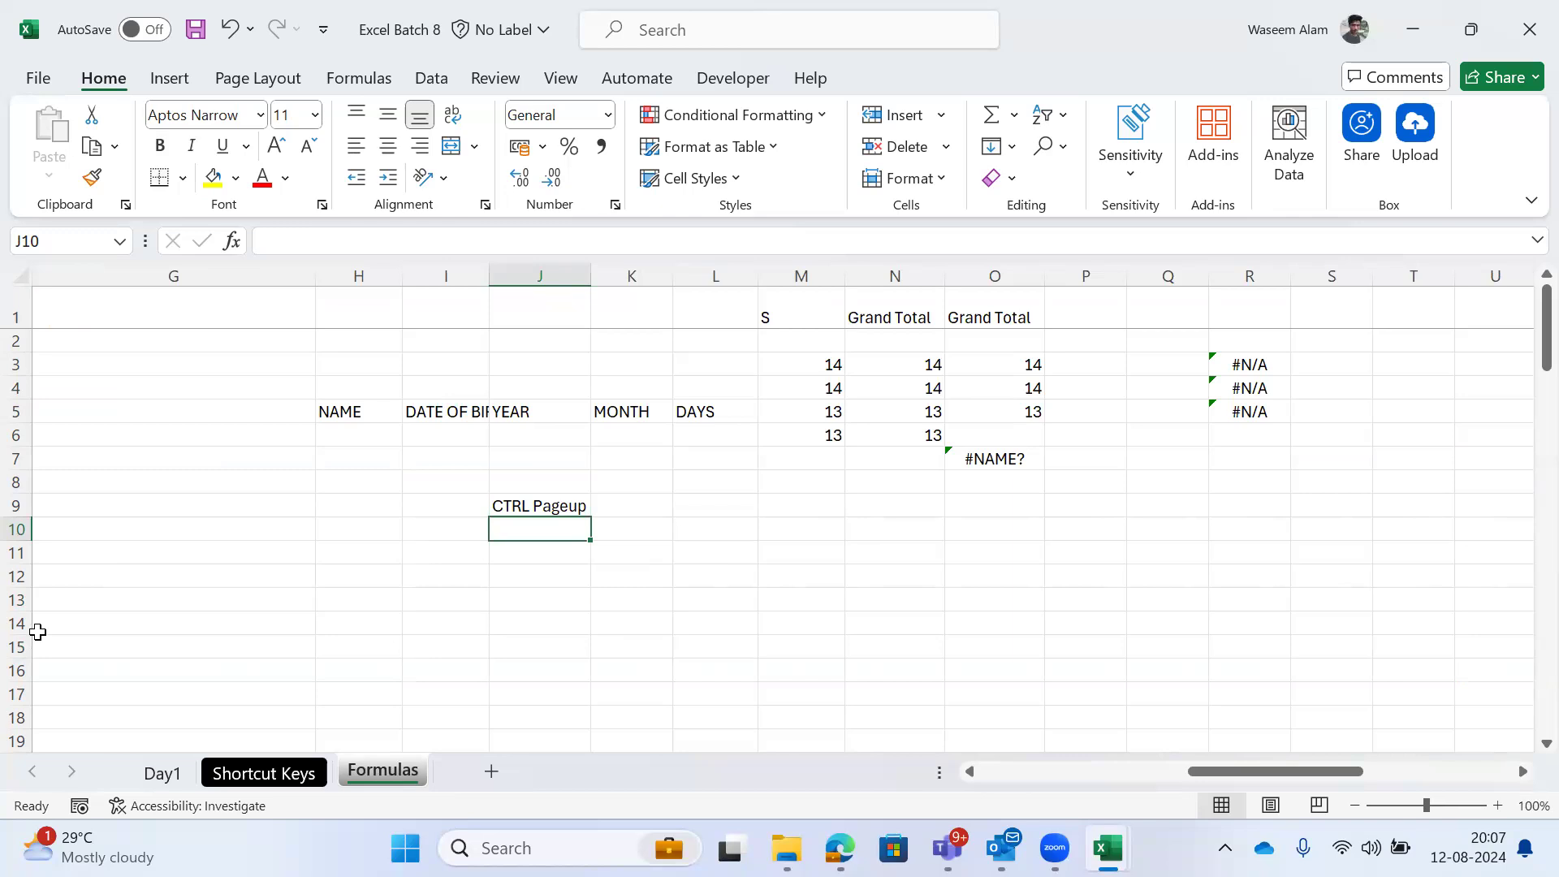
key("ctrl+Page_Up")
key("ctrl+Page_Down")
key("ctrl+Page_Up")
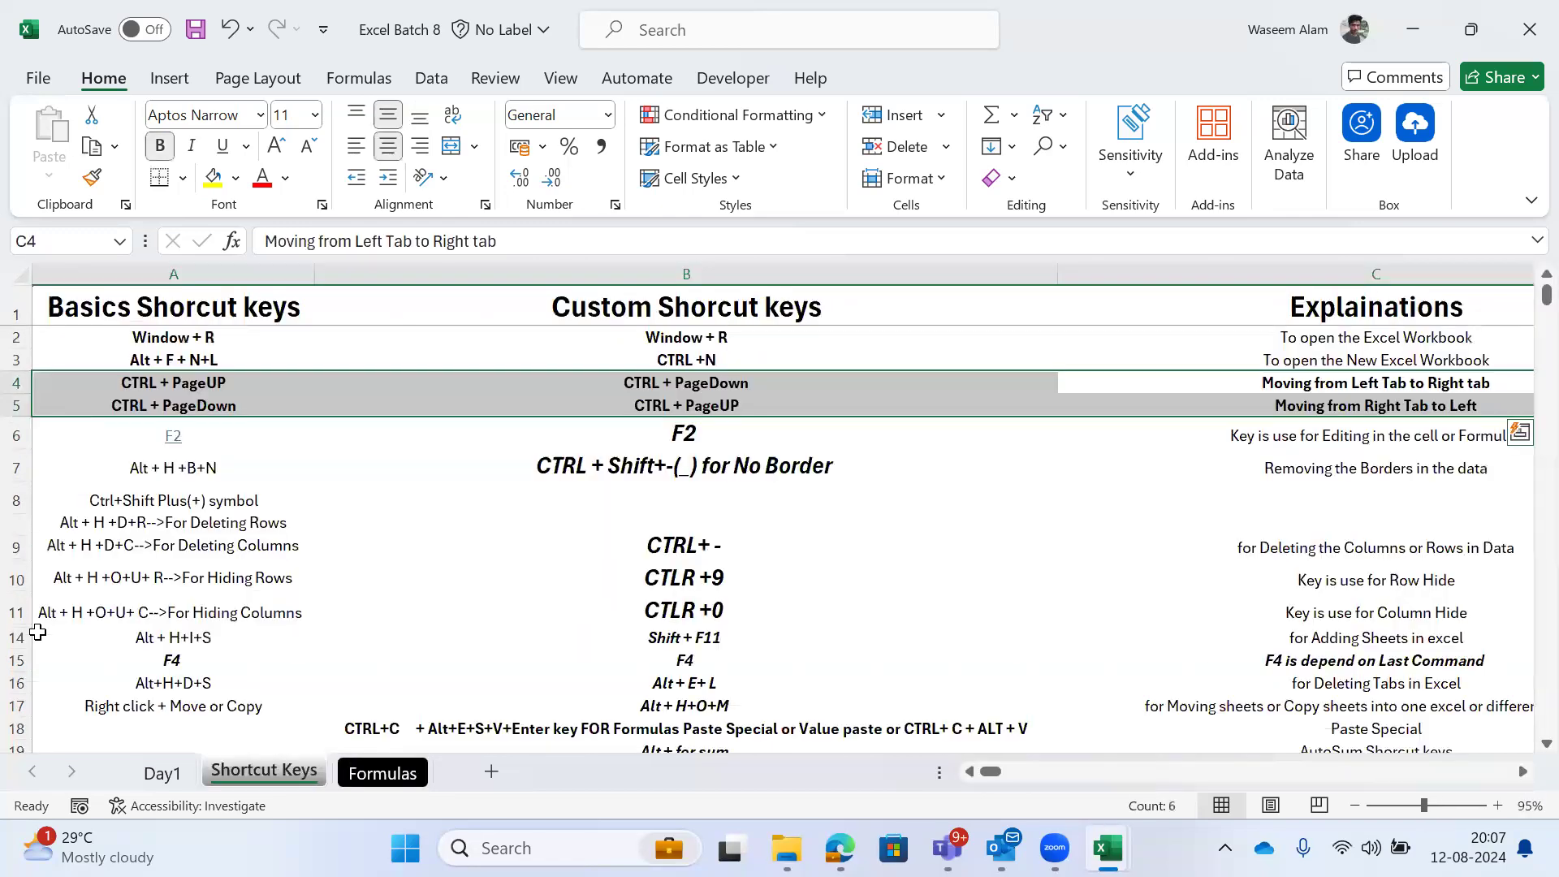
key("ctrl+Page_Up")
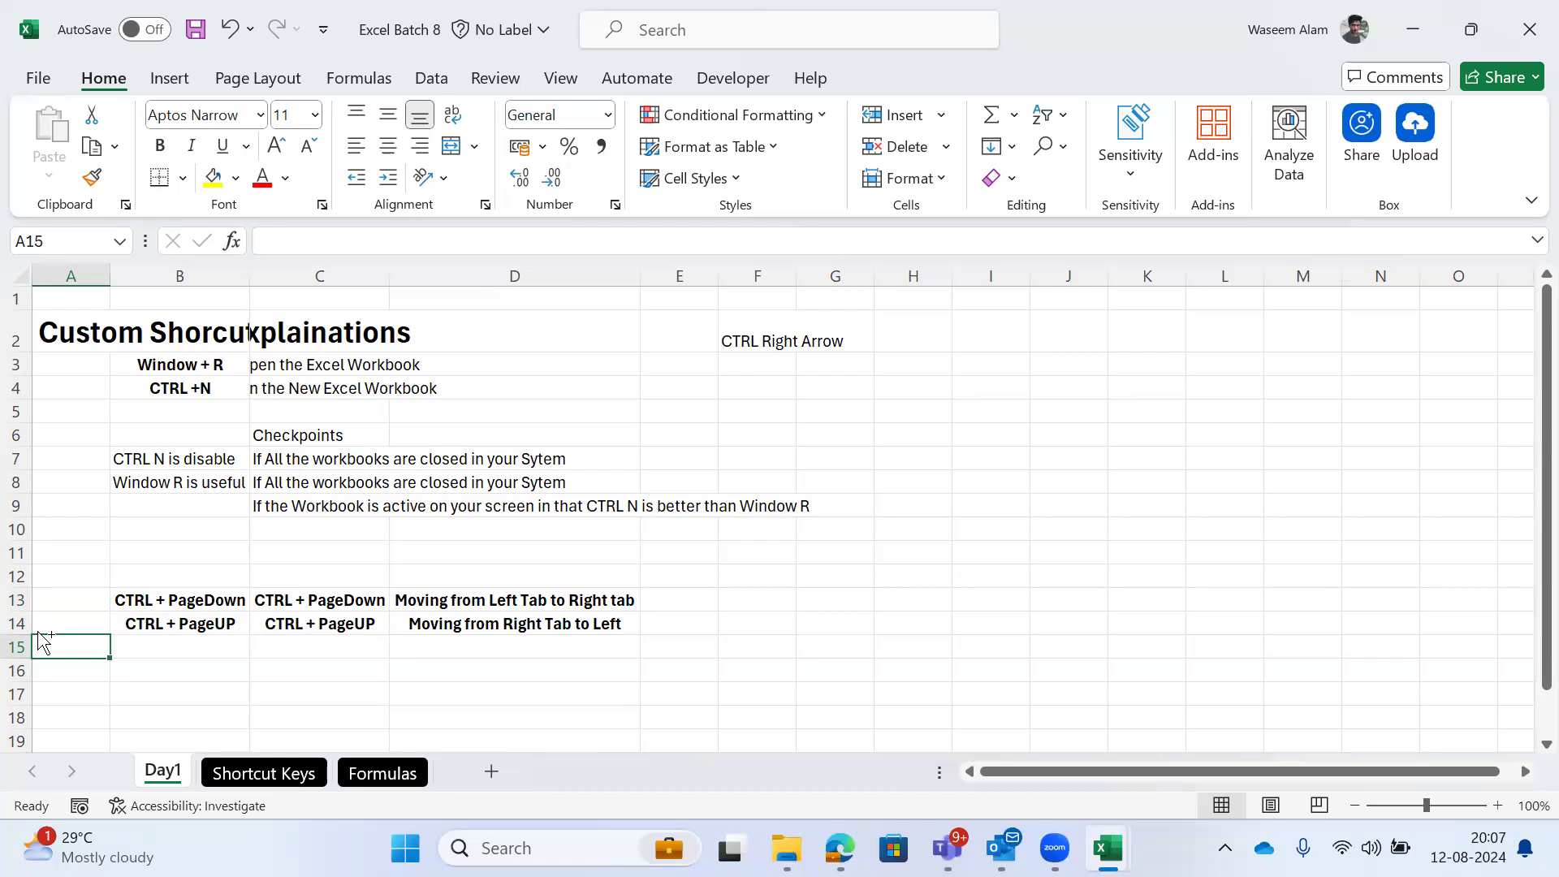
key("ctrl+Page_Down")
key("ctrl+Page_Down")
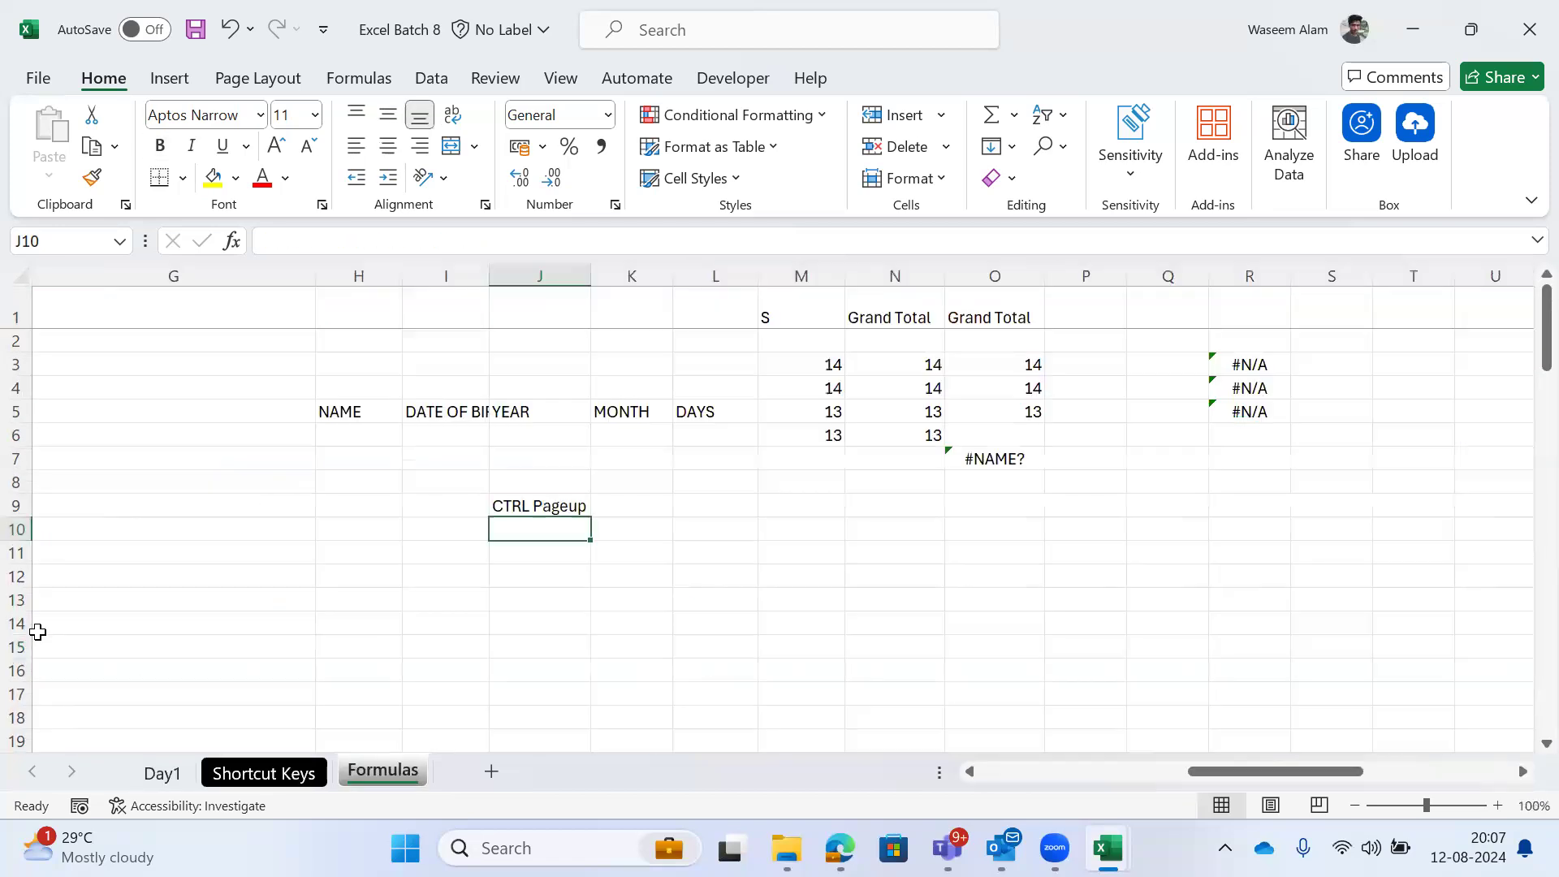
key("ctrl+Page_Up")
key("ctrl+Page_Up")
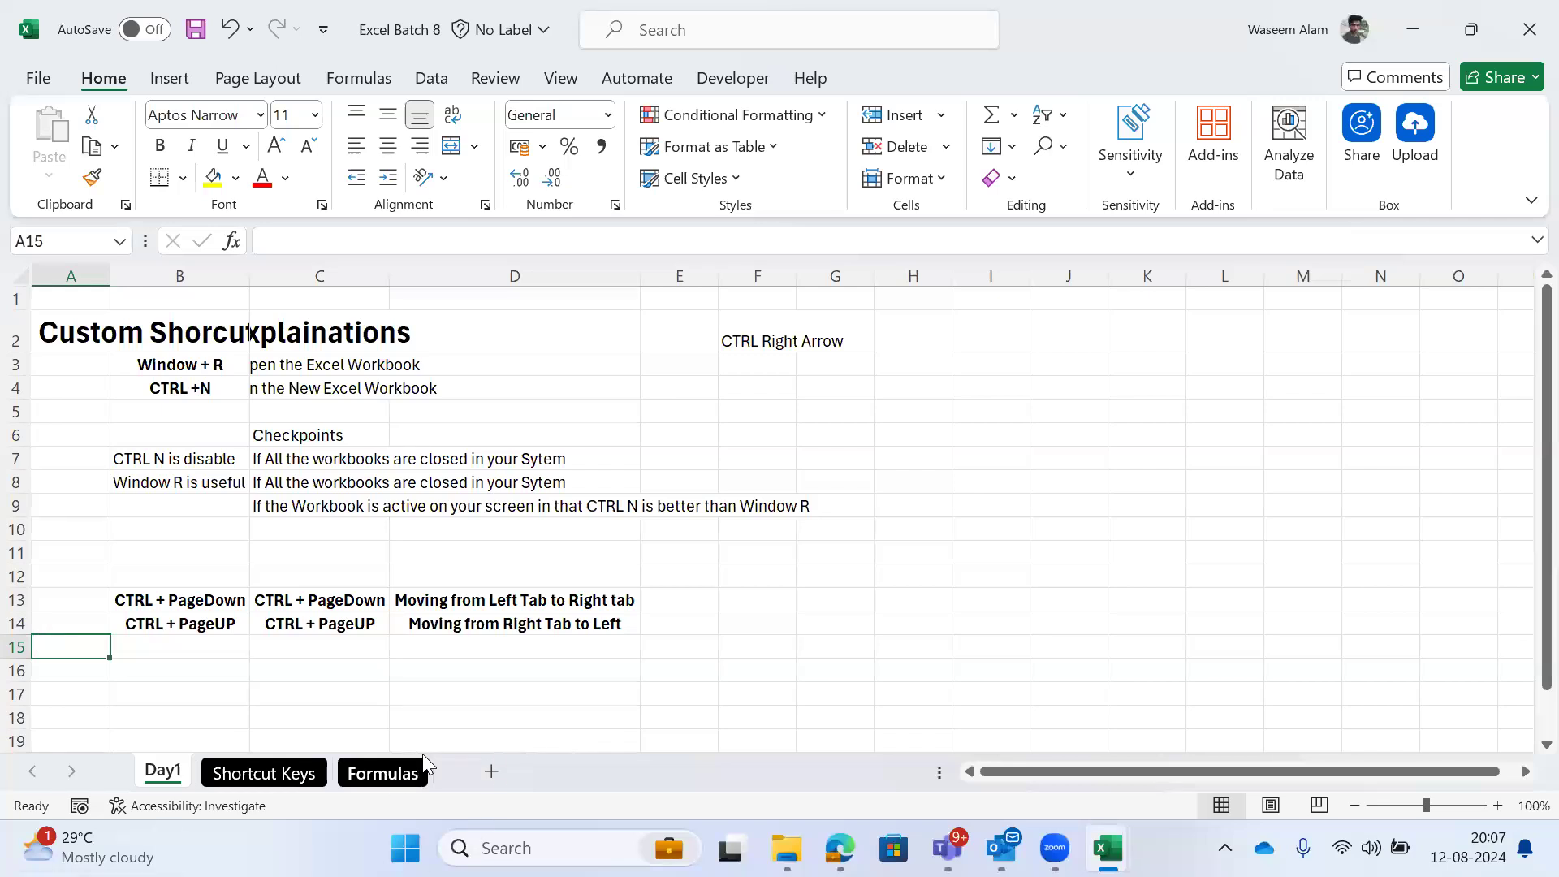
Step: Add two new blank worksheets after the Day1 sheet
left_click(491, 772)
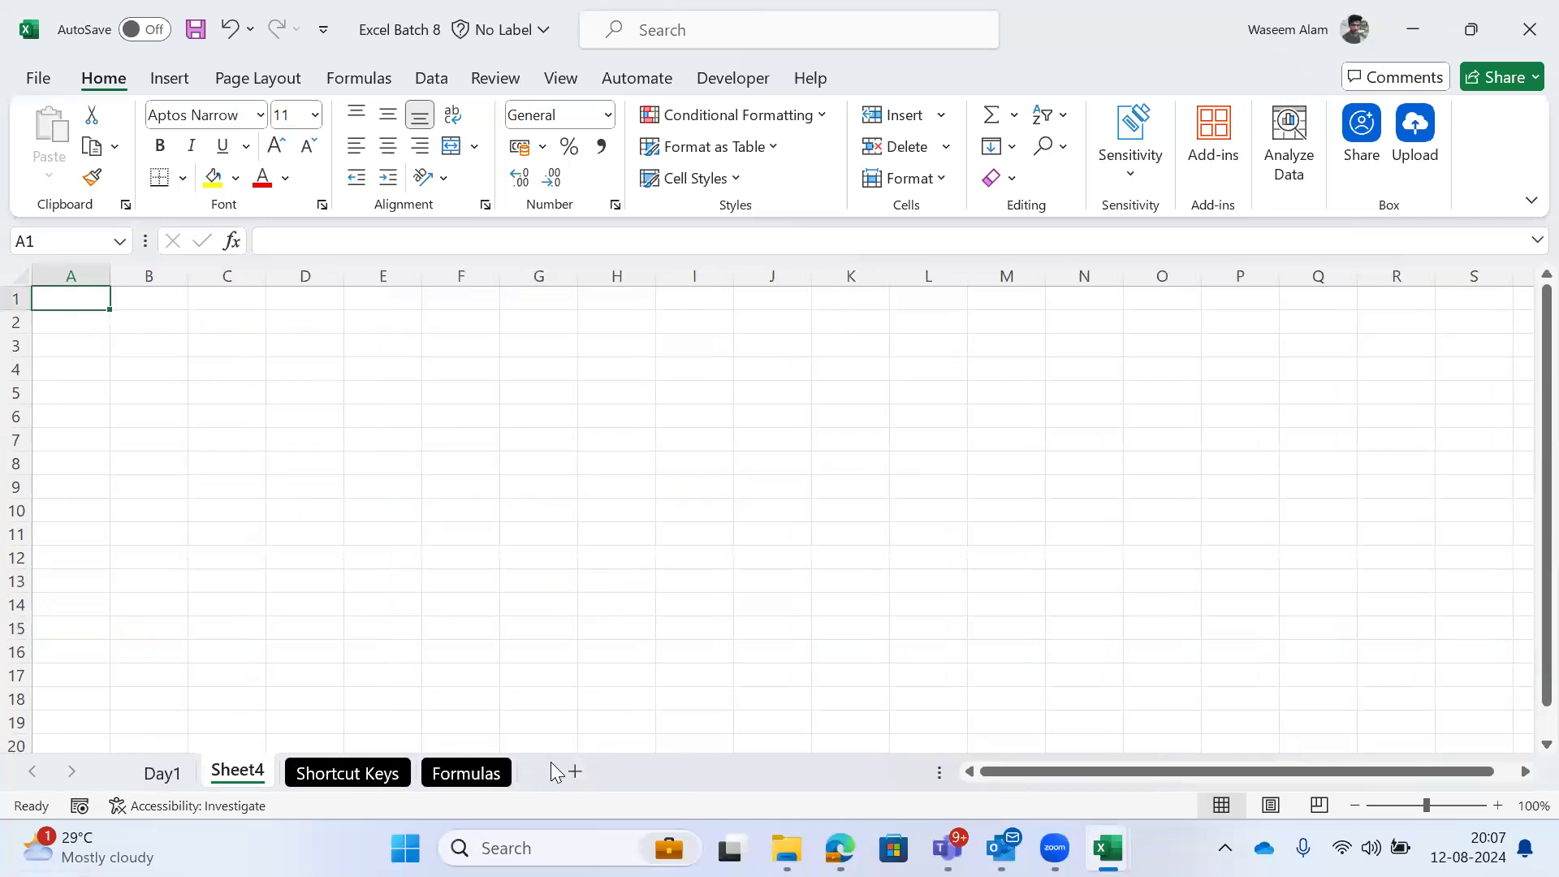
left_click(575, 771)
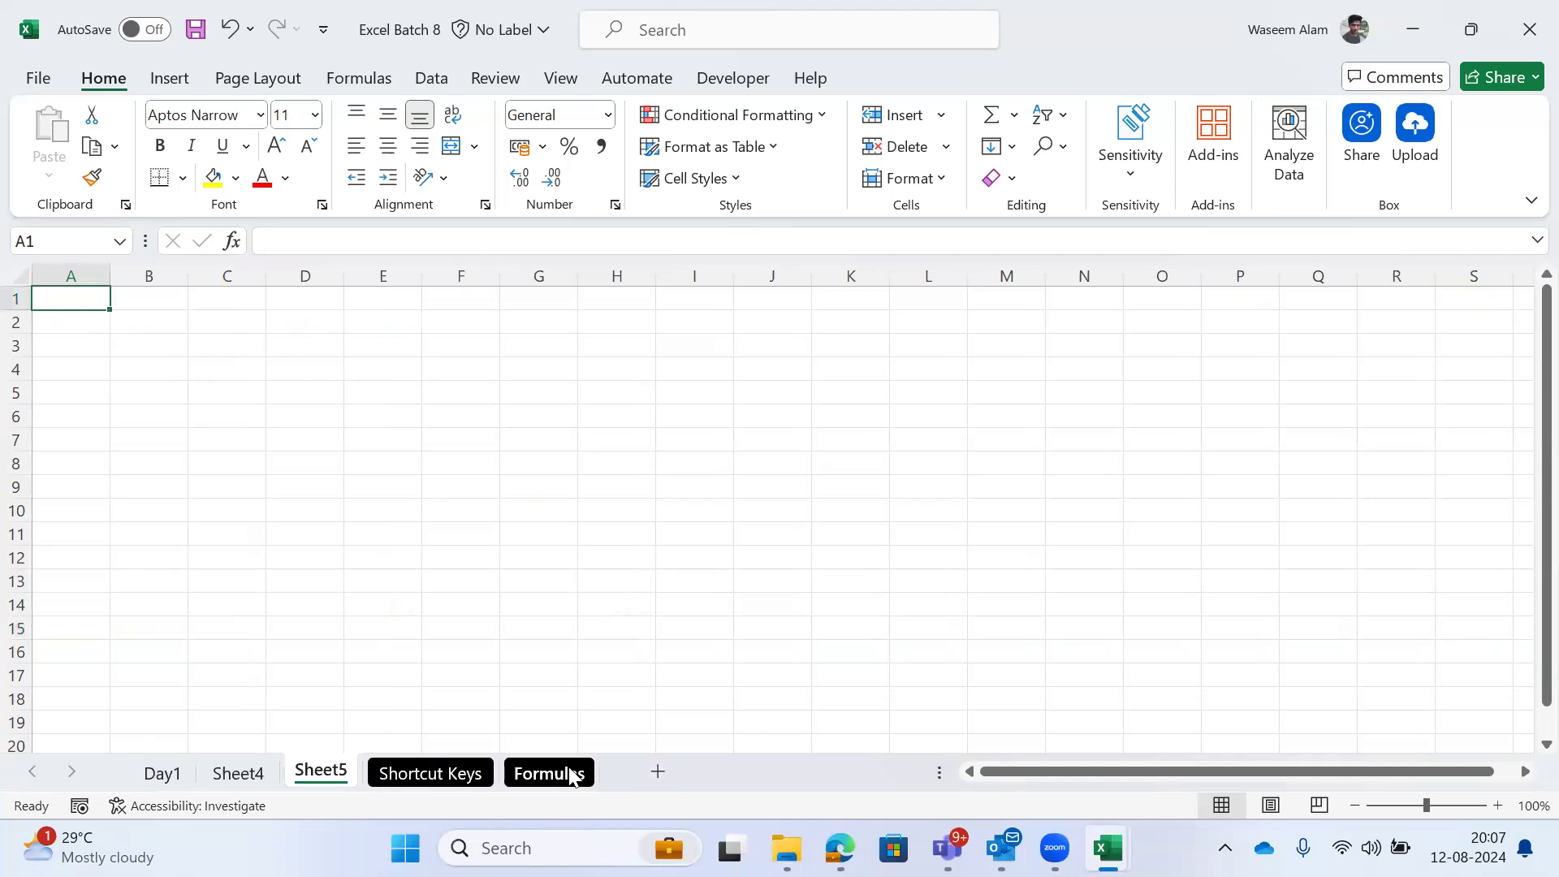
Step: Return to the Day1 sheet, step forward sheet by sheet to Formulas, and step back to Day1
left_click(162, 773)
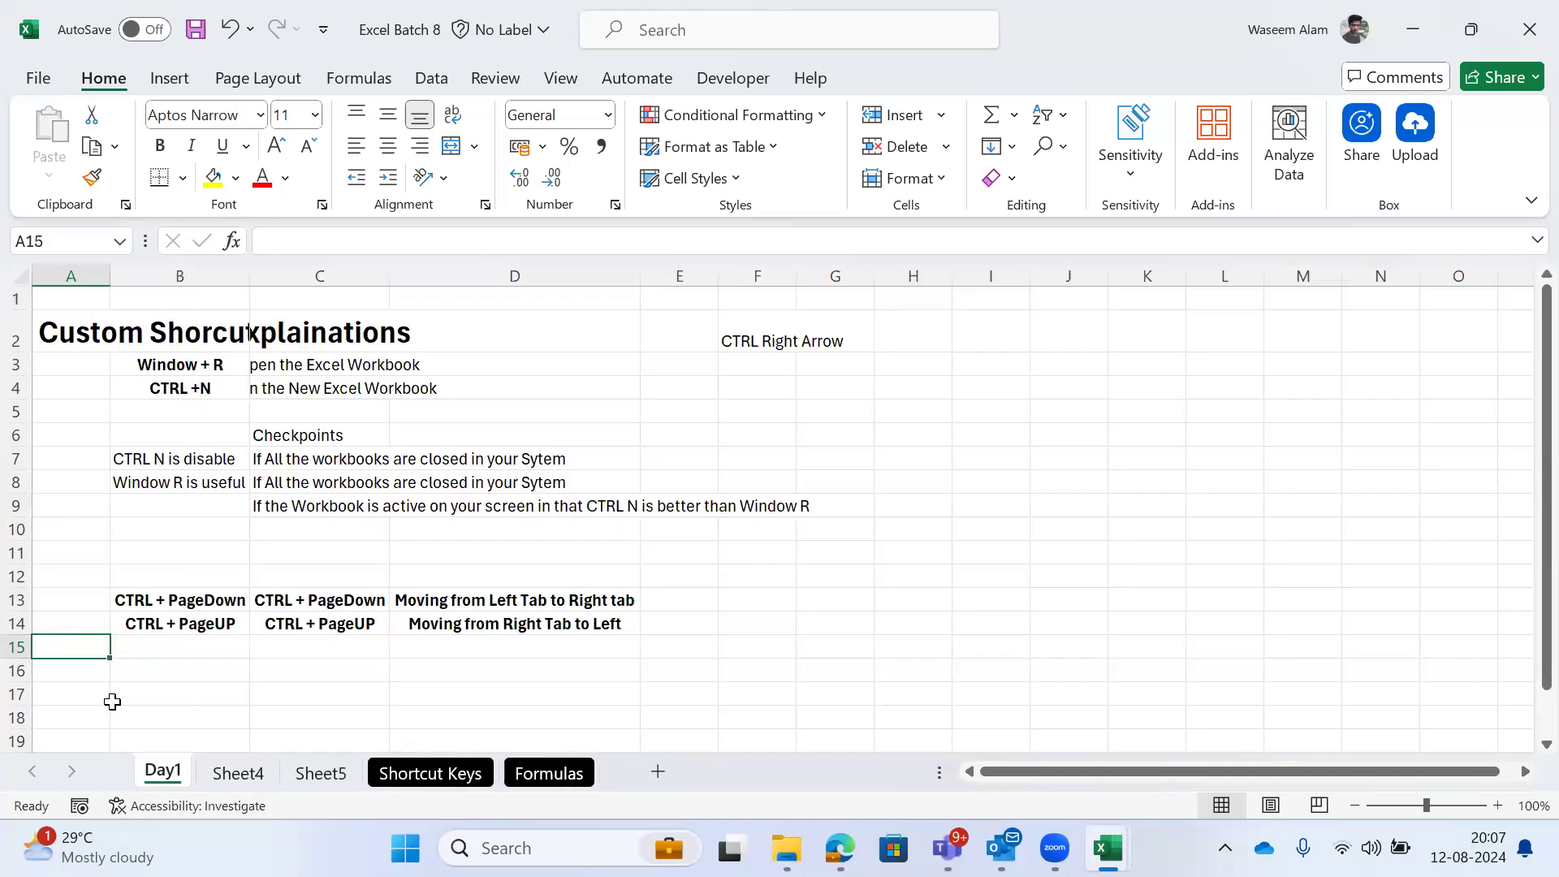
key("ctrl+Page_Down")
key("ctrl+Page_Down")
key("ctrl+Page_Down")
key("ctrl+Page_Down")
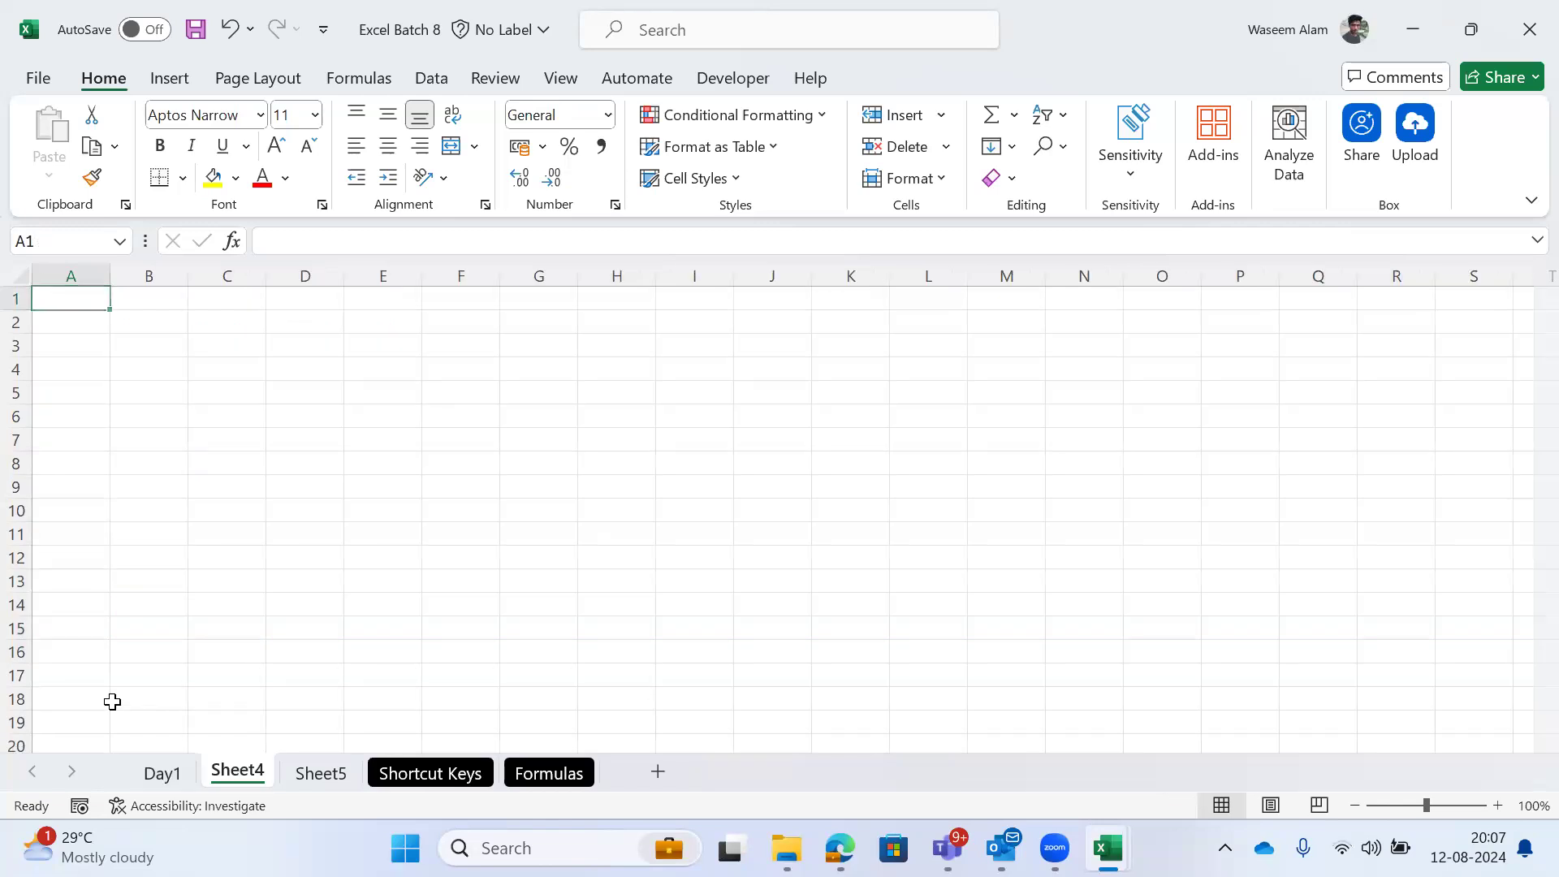
key("ctrl+Page_Up")
key("ctrl+Page_Up")
key("ctrl+Page_Up")
key("ctrl+Page_Up")
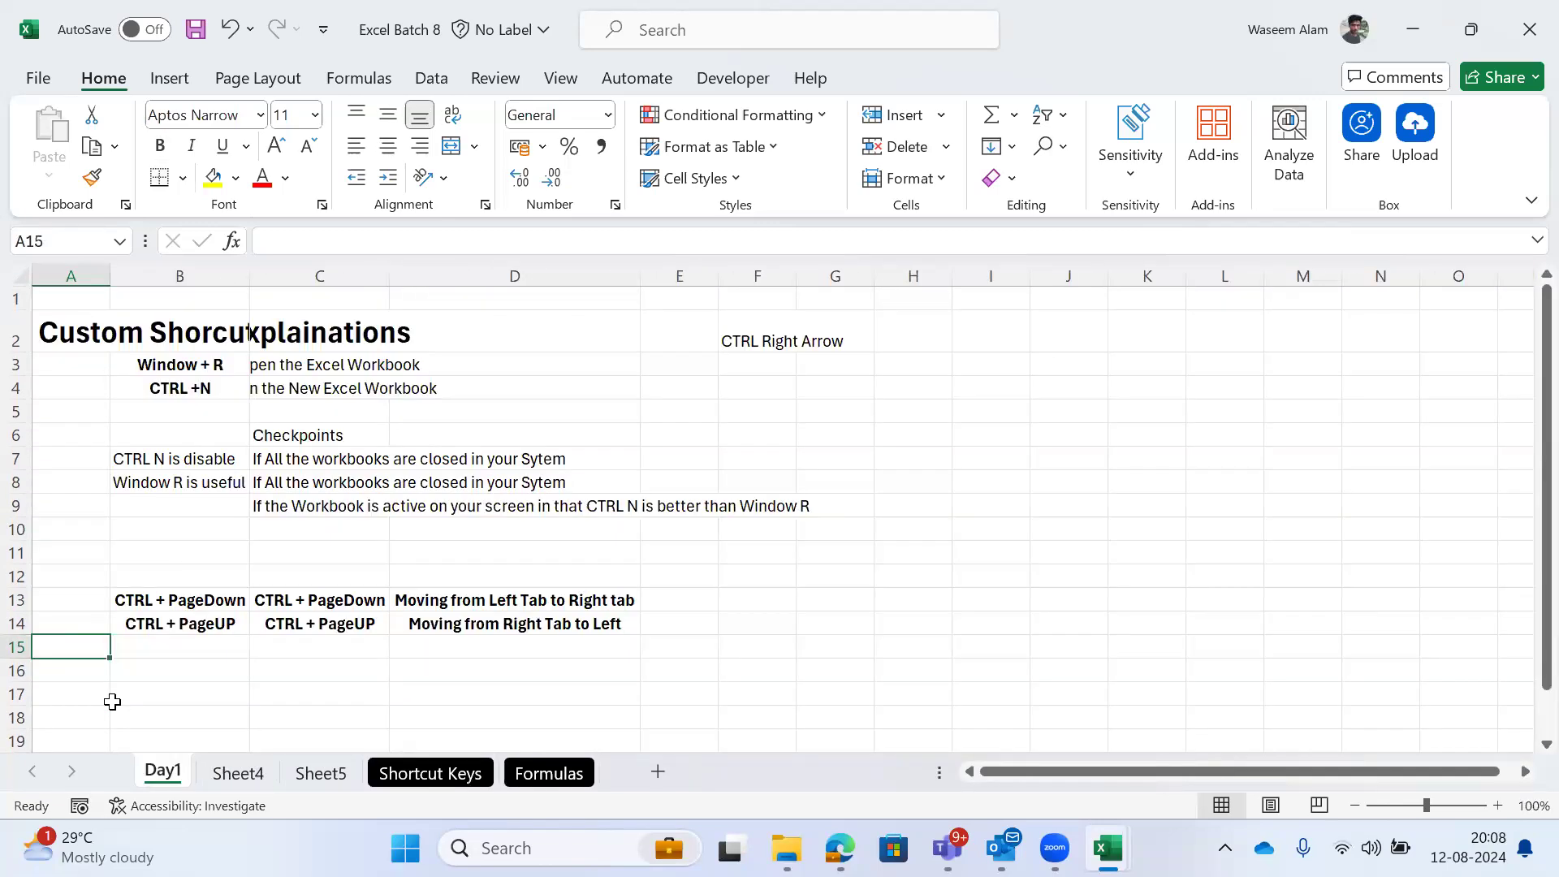
Step: Step once more through every sheet from Day1 to Formulas and back to Day1
key("ctrl+Page_Down")
key("ctrl+Page_Down")
key("ctrl+Page_Down")
key("ctrl+Page_Down")
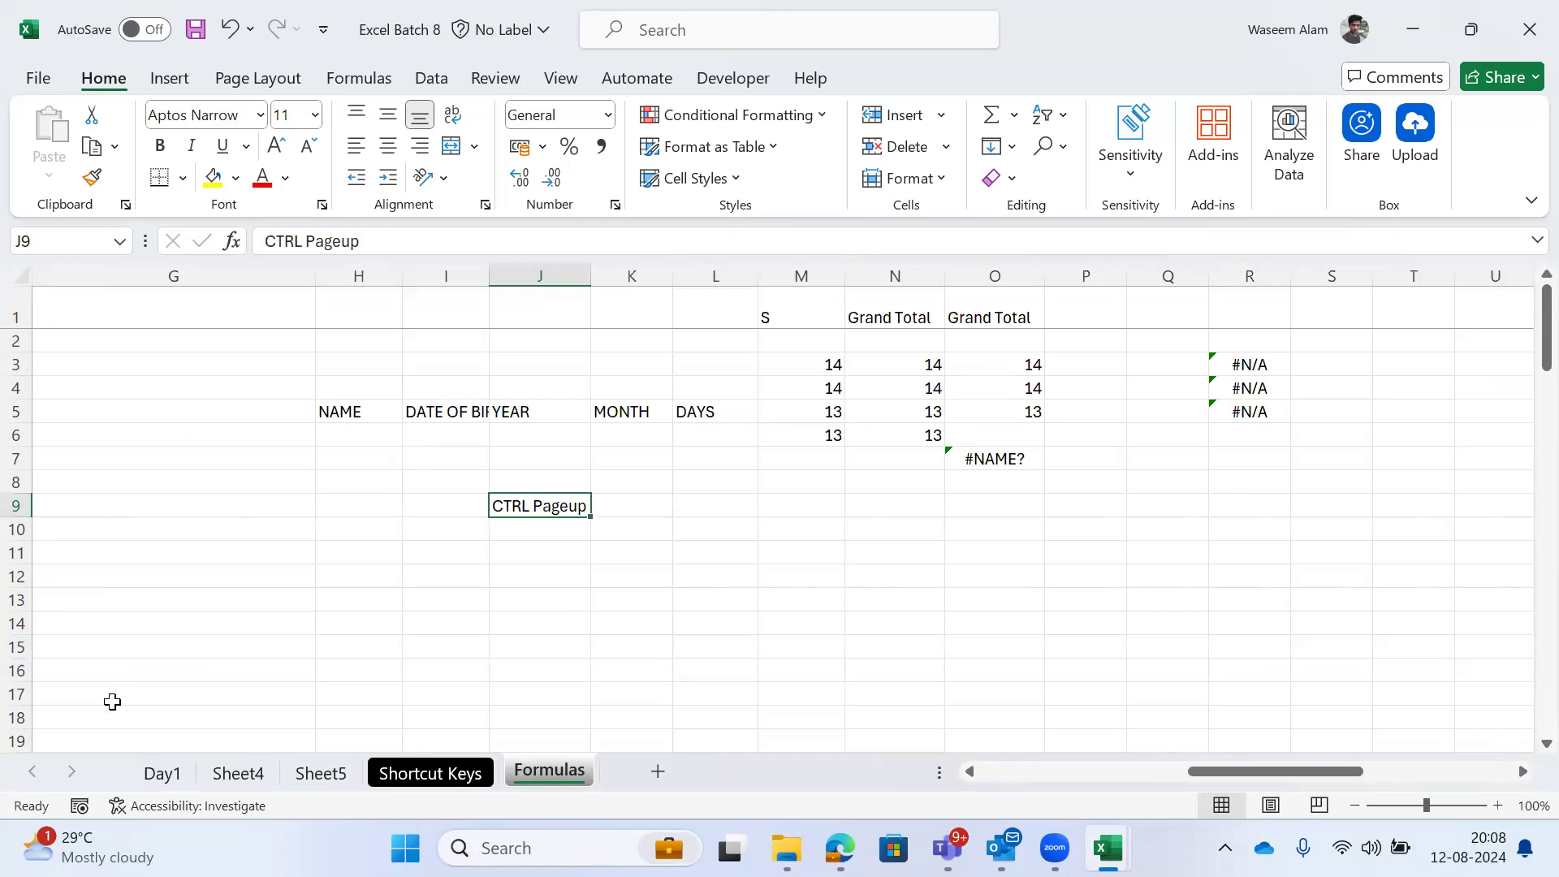
key("ctrl+Page_Up")
key("ctrl+Page_Up")
key("ctrl+Page_Up")
key("ctrl+Page_Up")
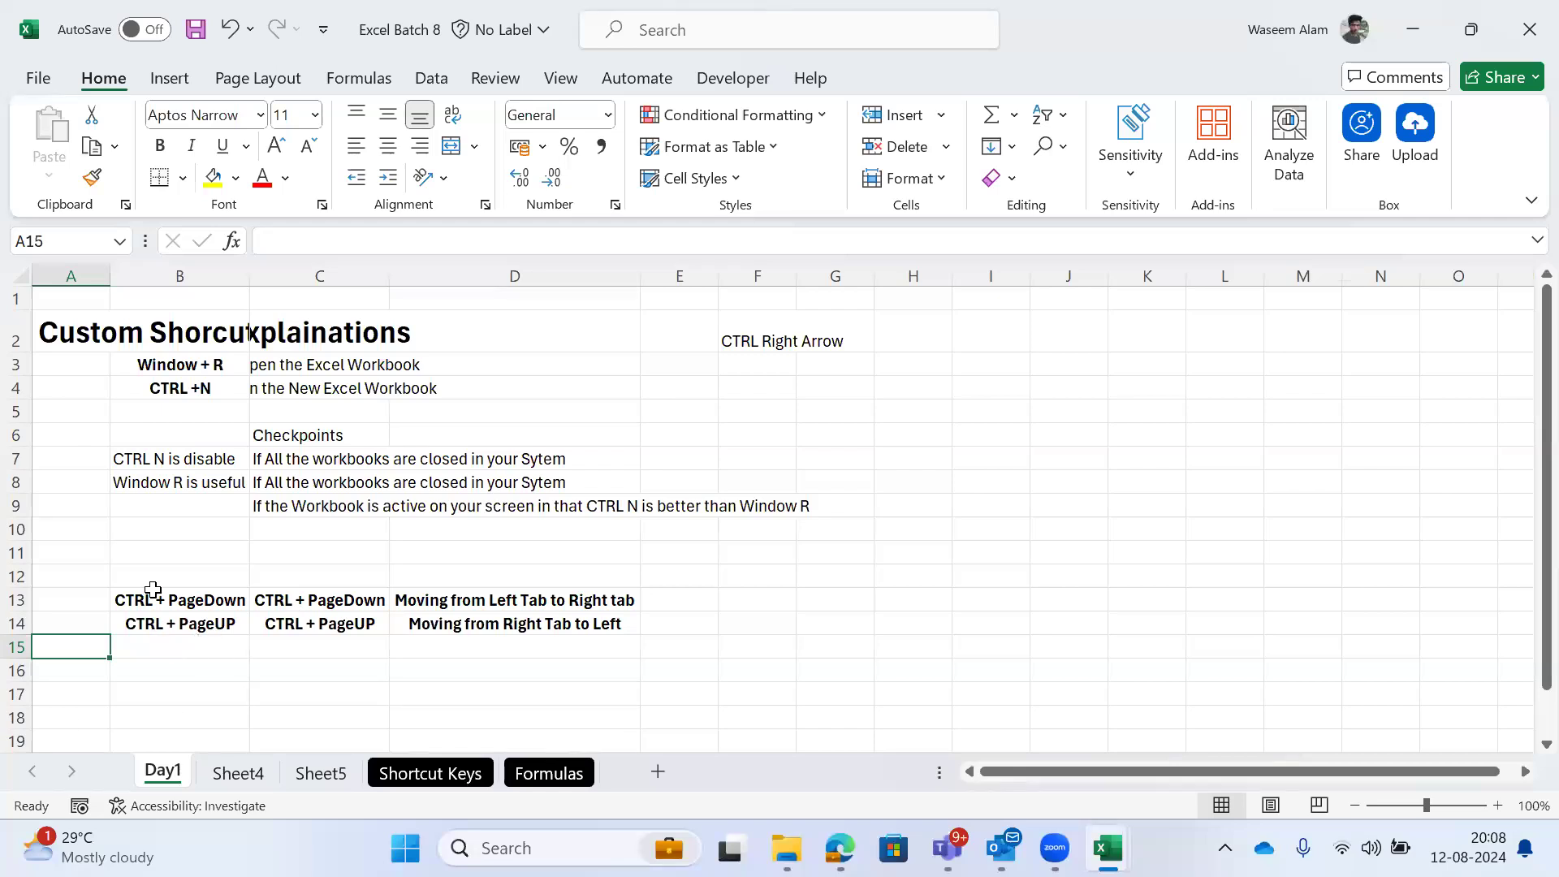
Step: Step forward from Day1 to the Shortcut Keys sheet and select the heading cell A1
key("ctrl+Page_Down")
key("ctrl+Page_Down")
key("ctrl+Page_Down")
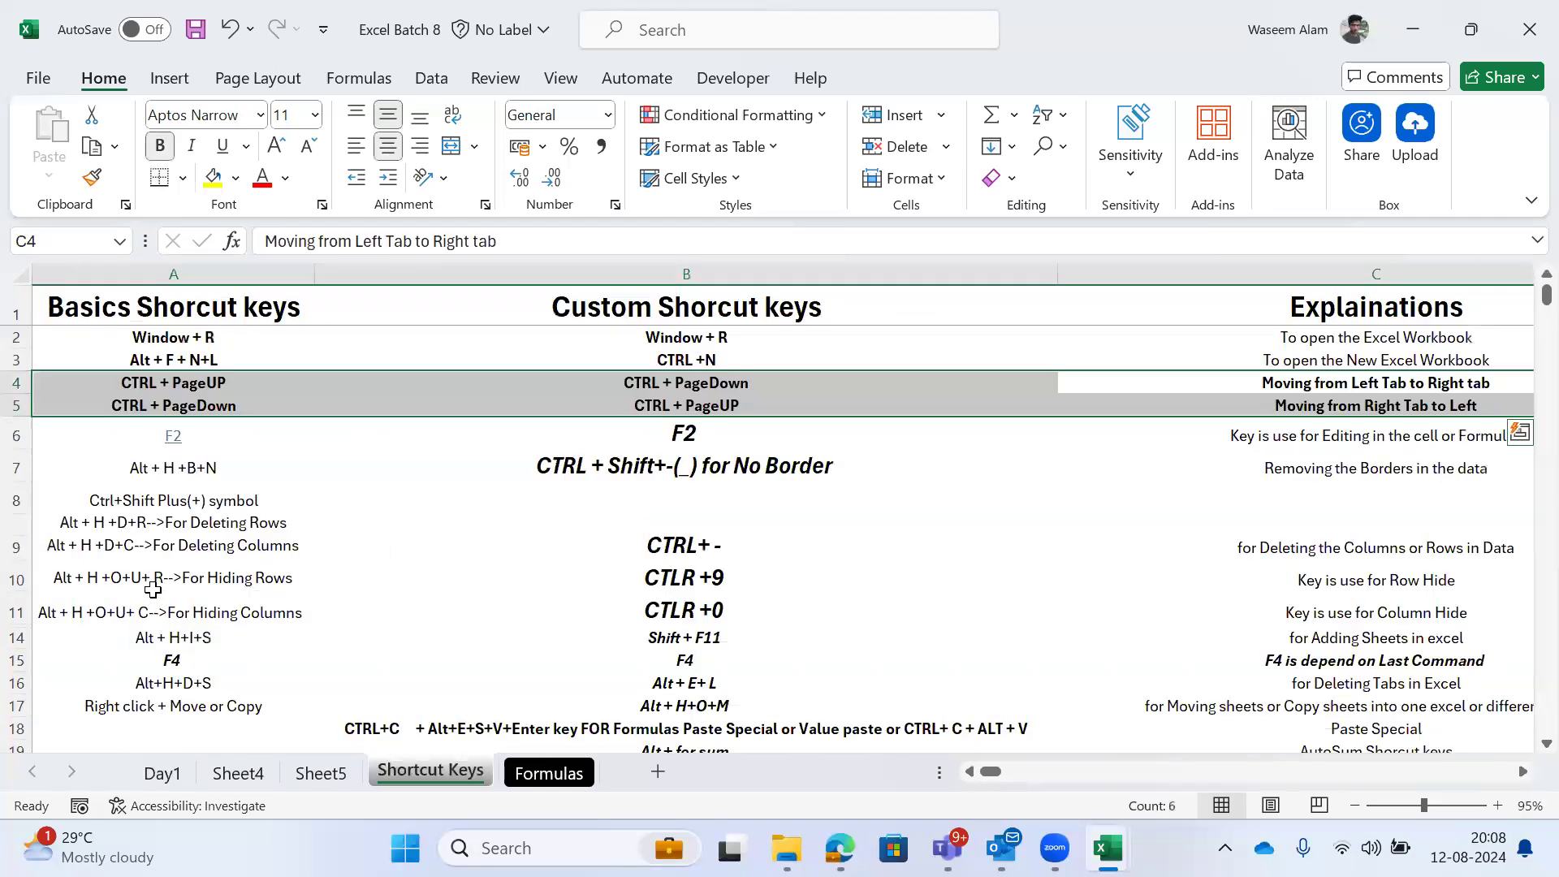
key("Left")
key("Up")
key("Up")
key("Up")
key("Left")
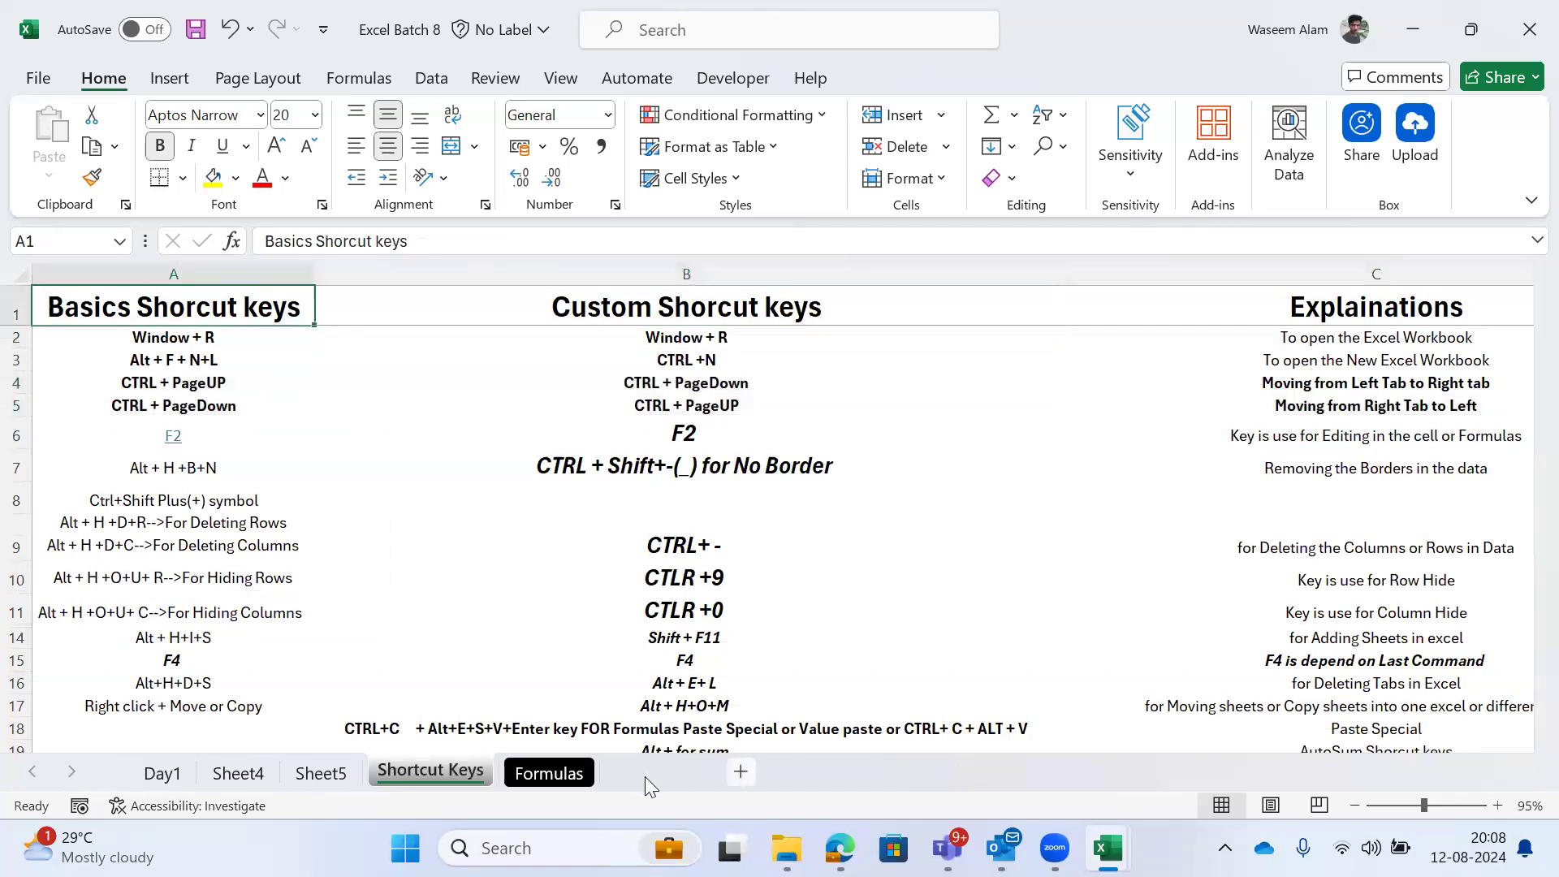
Step: Add a blank worksheet after Shortcut Keys and cycle through all the sheets between Day1 and Formulas
left_click(645, 776)
key("ctrl+Page_Up")
key("ctrl+Page_Up")
key("ctrl+Page_Up")
key("ctrl+Page_Up")
key("ctrl+Page_Up")
key("ctrl+Page_Down")
key("ctrl+Page_Down")
key("ctrl+Page_Down")
key("ctrl+Page_Down")
key("ctrl+Page_Down")
key("ctrl+Page_Up")
key("ctrl+Page_Up")
key("ctrl+Page_Up")
key("ctrl+Page_Up")
key("ctrl+Page_Up")
key("ctrl+Page_Down")
key("ctrl+Page_Down")
key("ctrl+Page_Down")
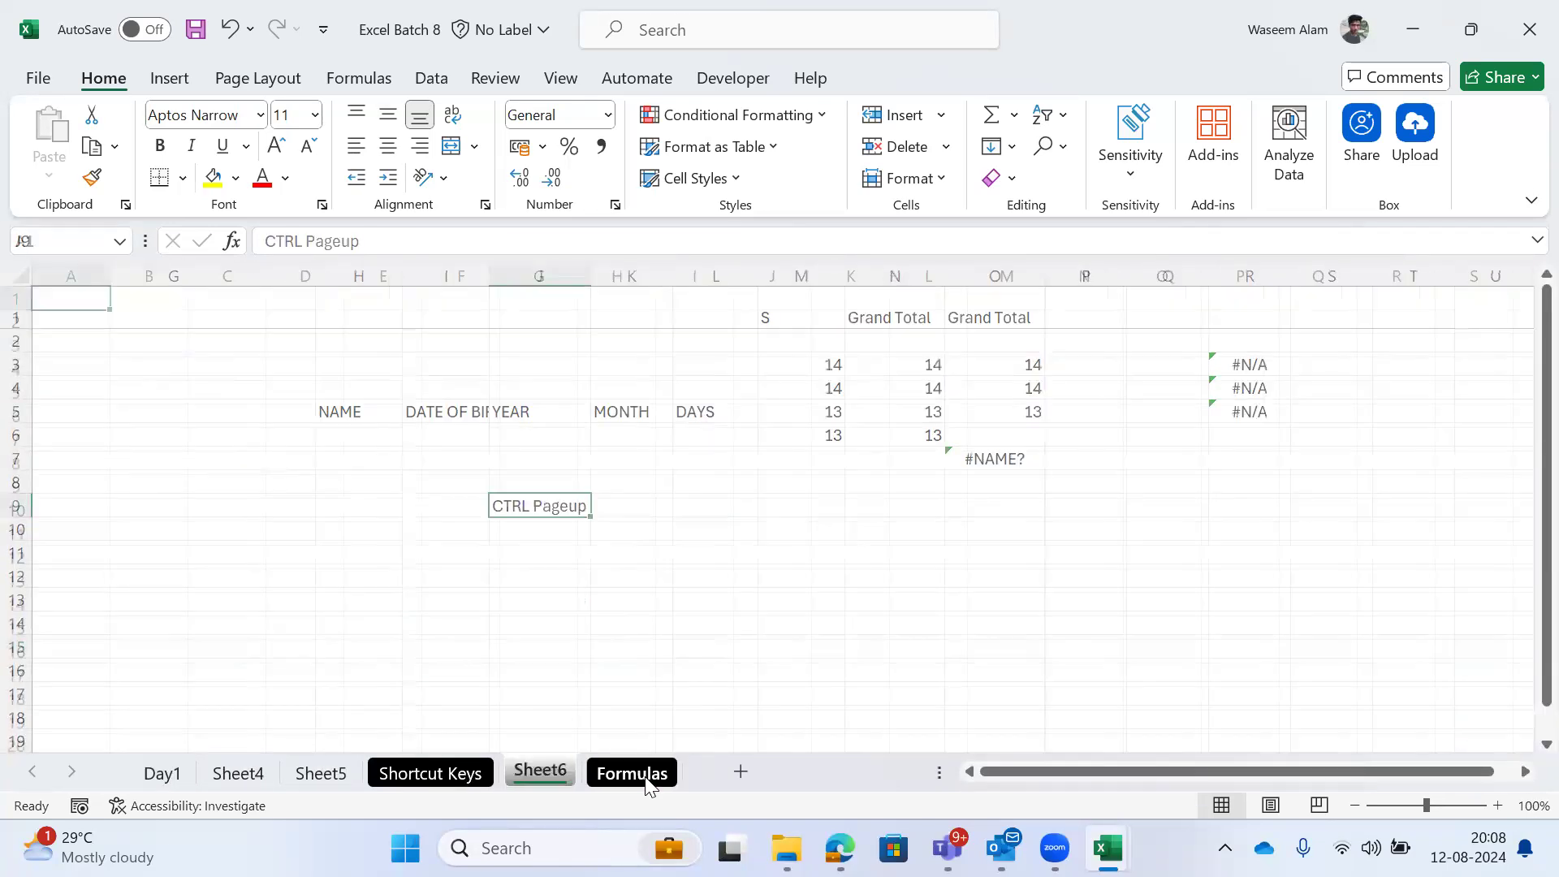
Step: Step back and forth through the sheets again, ending on Day1
key("ctrl+Page_Up")
key("ctrl+Page_Up")
key("ctrl+Page_Up")
key("ctrl+Page_Up")
key("ctrl+Page_Down")
key("ctrl+Page_Down")
key("ctrl+Page_Down")
key("ctrl+Page_Down")
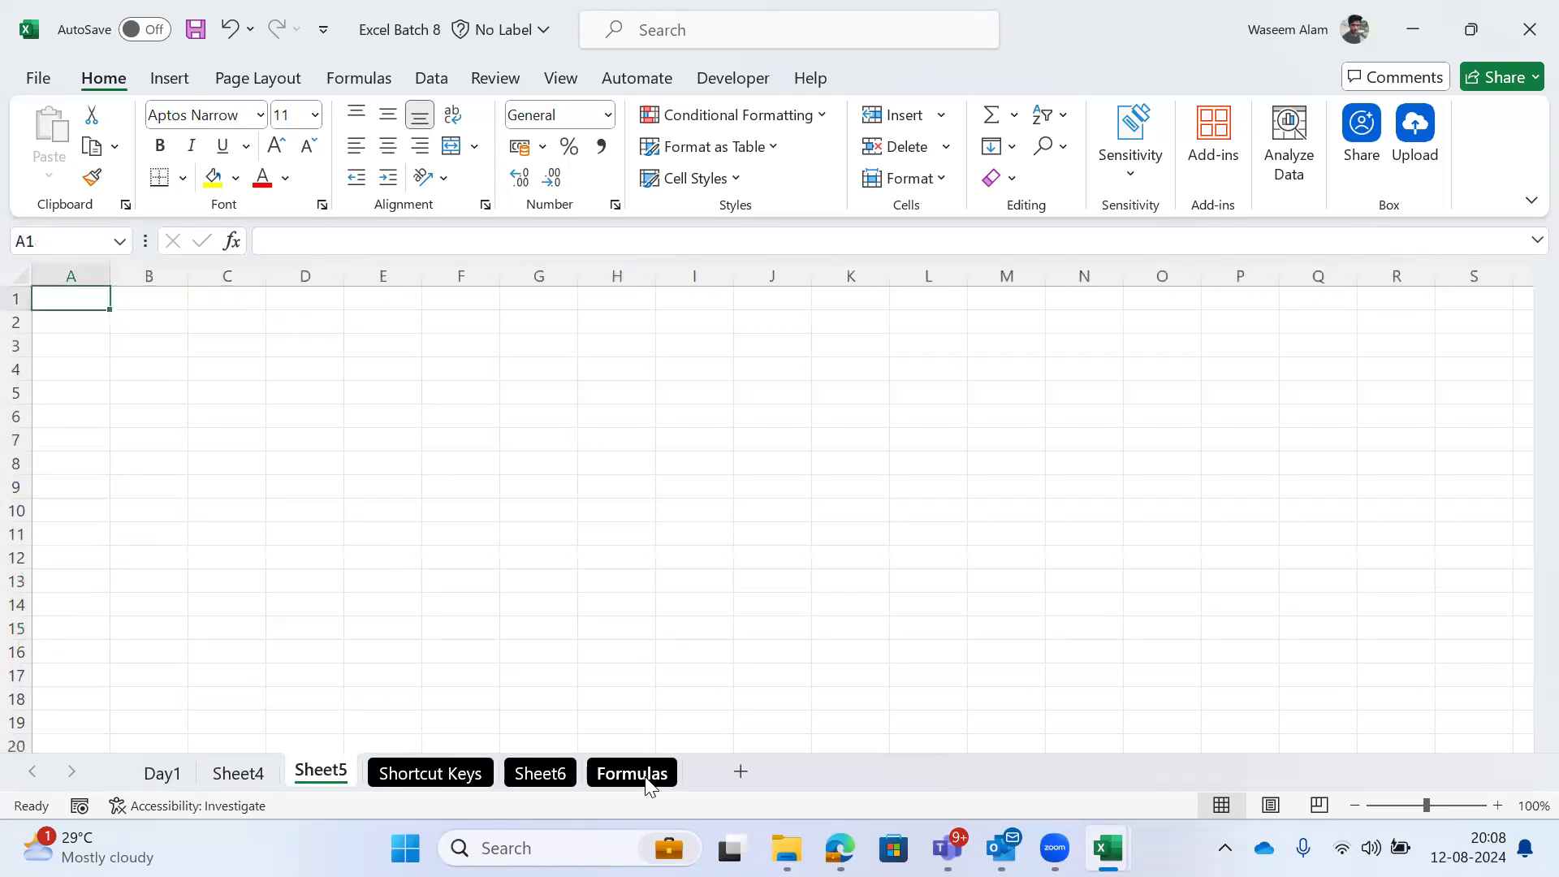
key("ctrl+Page_Up")
key("ctrl+Page_Up")
key("ctrl+Page_Up")
key("ctrl+Page_Up")
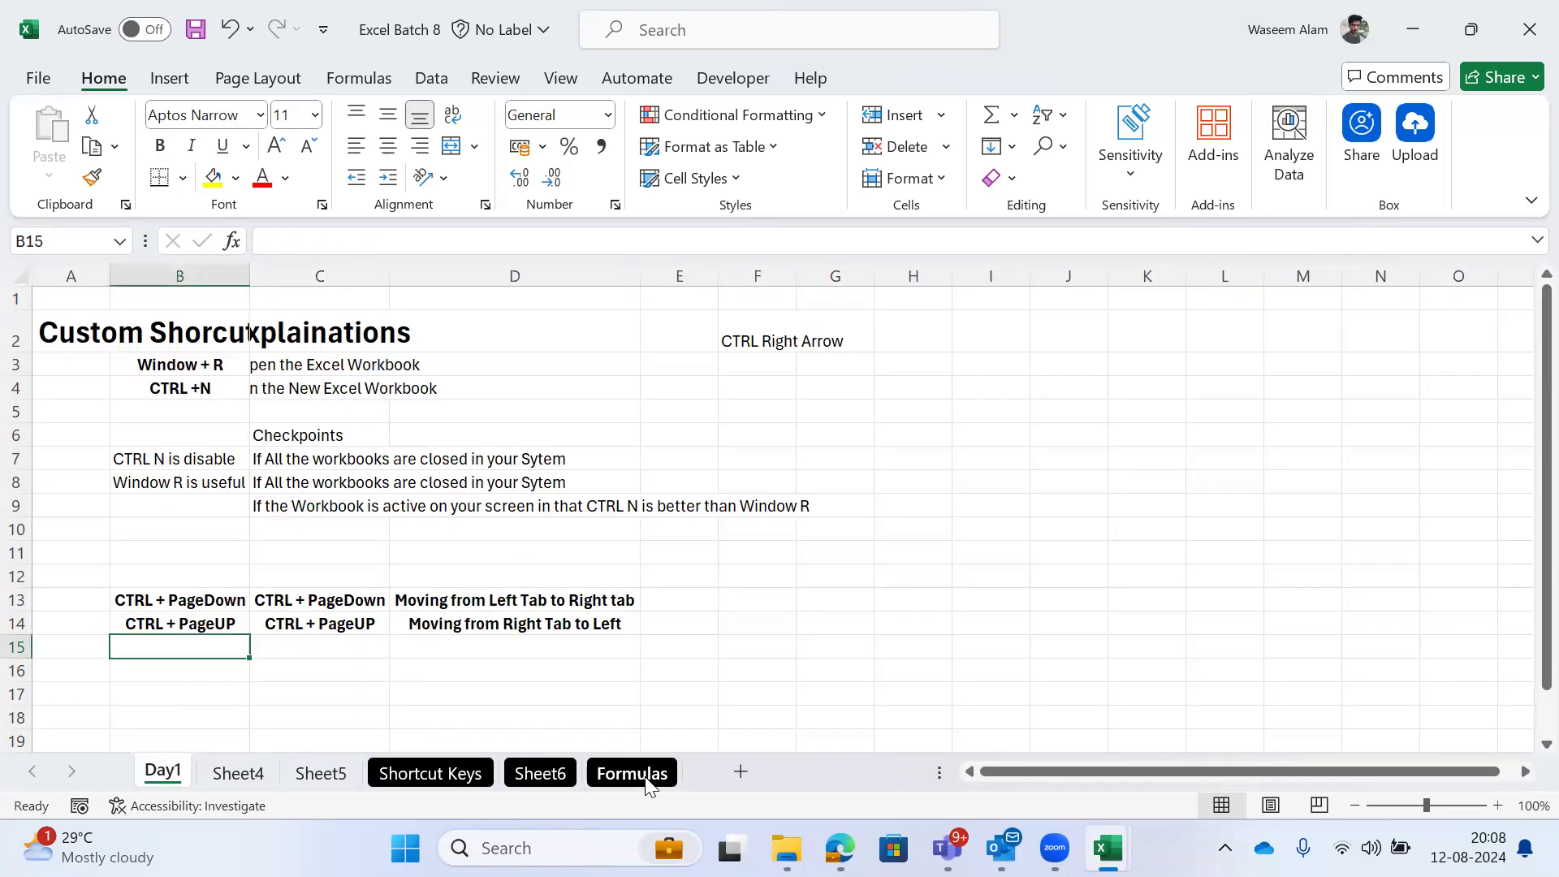
Step: Step from Day1 to the Shortcut Keys sheet and select the F2 entry in cell A6
key("ctrl+Page_Down")
key("ctrl+Page_Up")
key("ctrl+Page_Down")
key("ctrl+Page_Down")
key("ctrl+Page_Down")
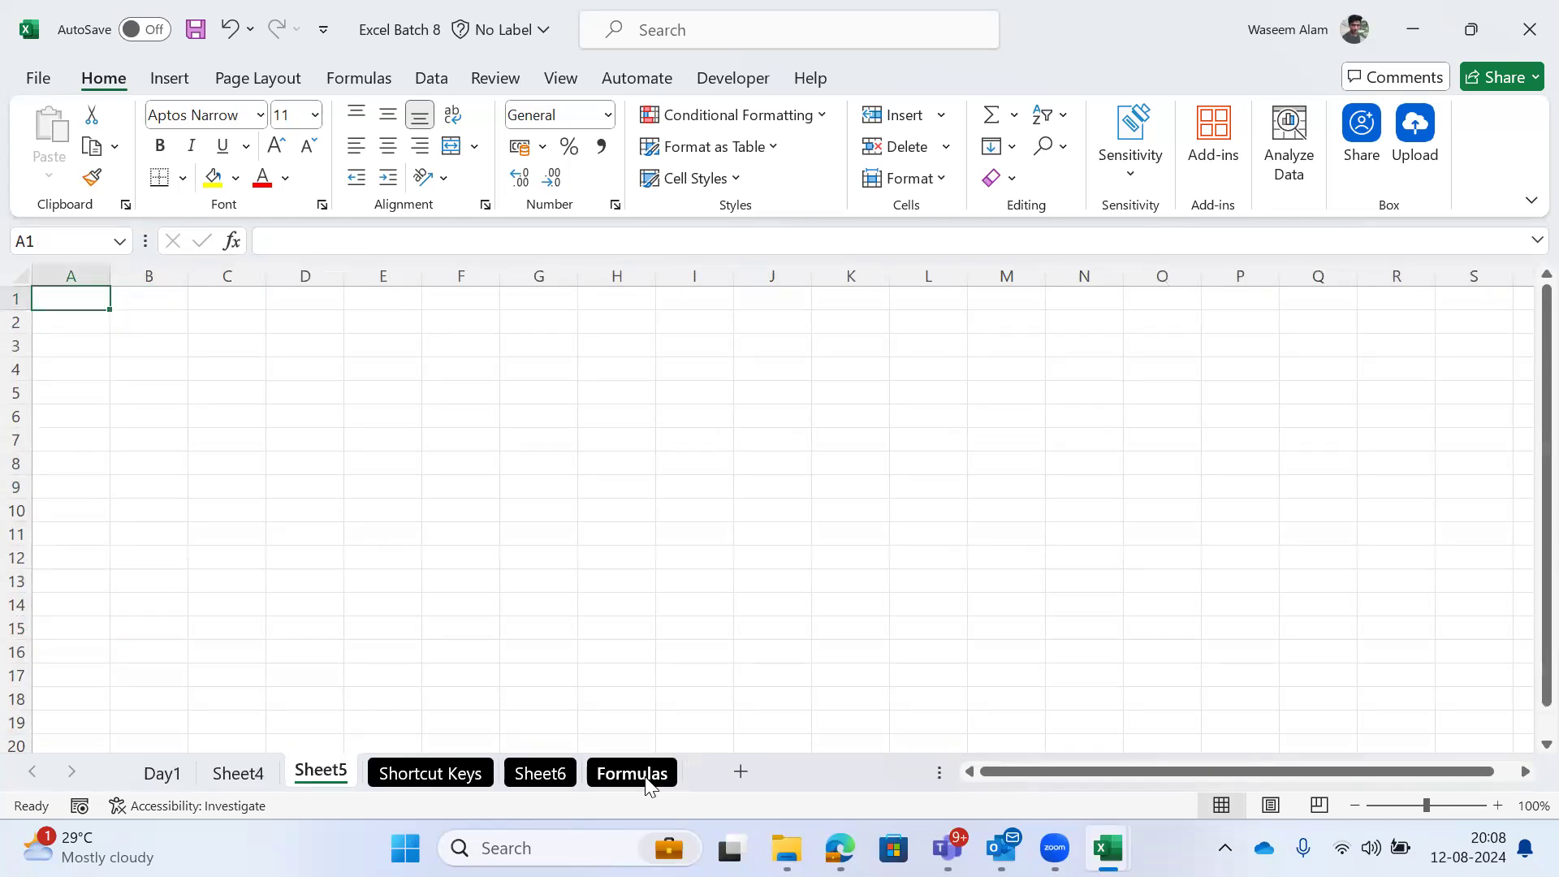
key("Down")
key("Down")
key("Down")
key("Down")
key("Down")
key("Up")
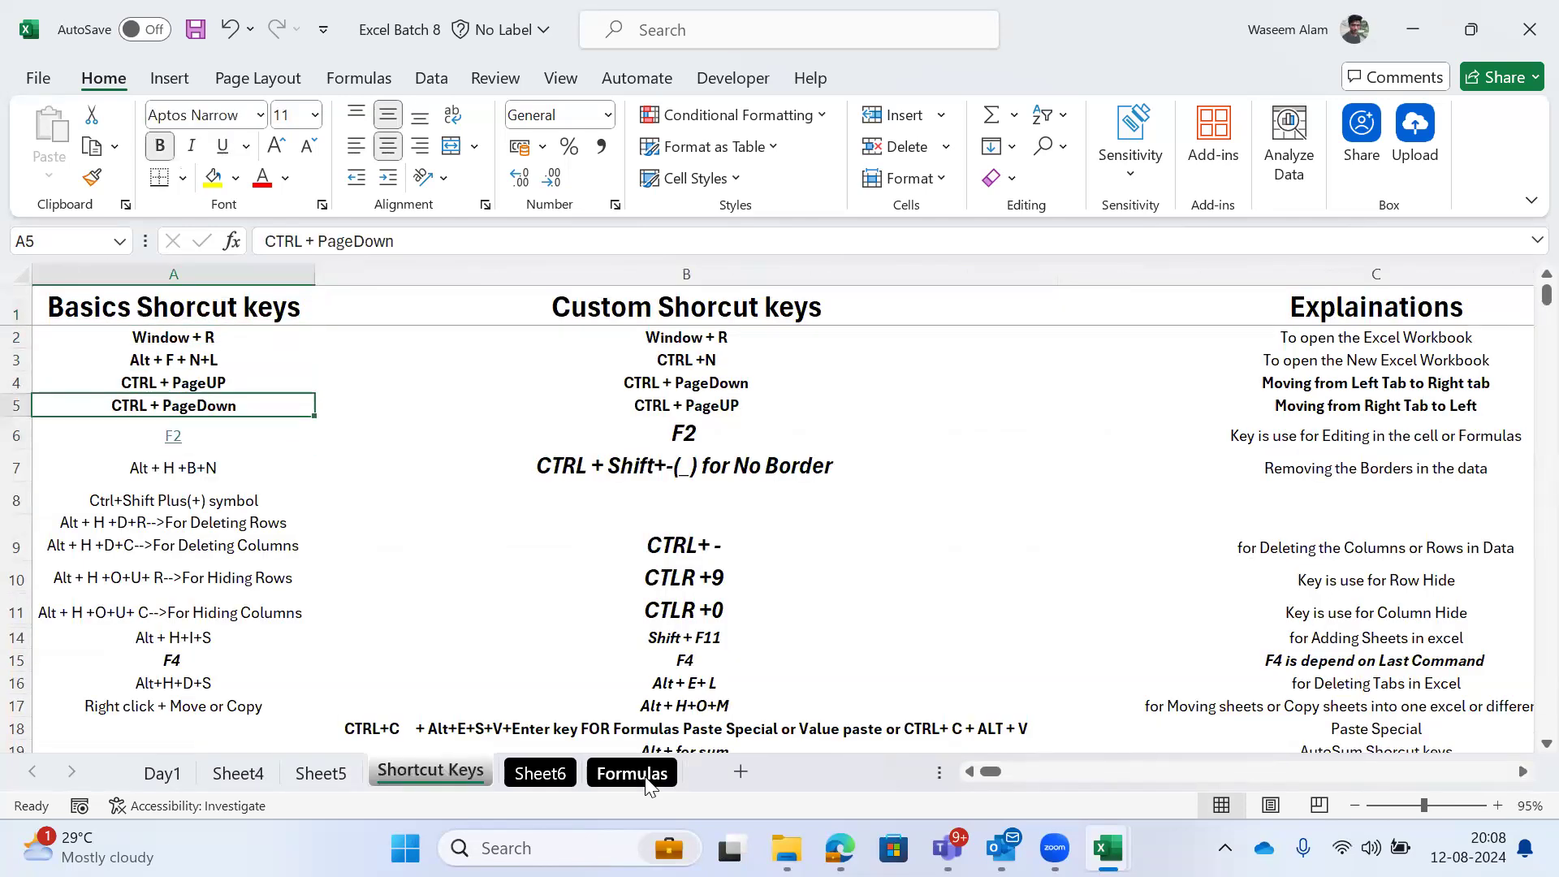
key("Down")
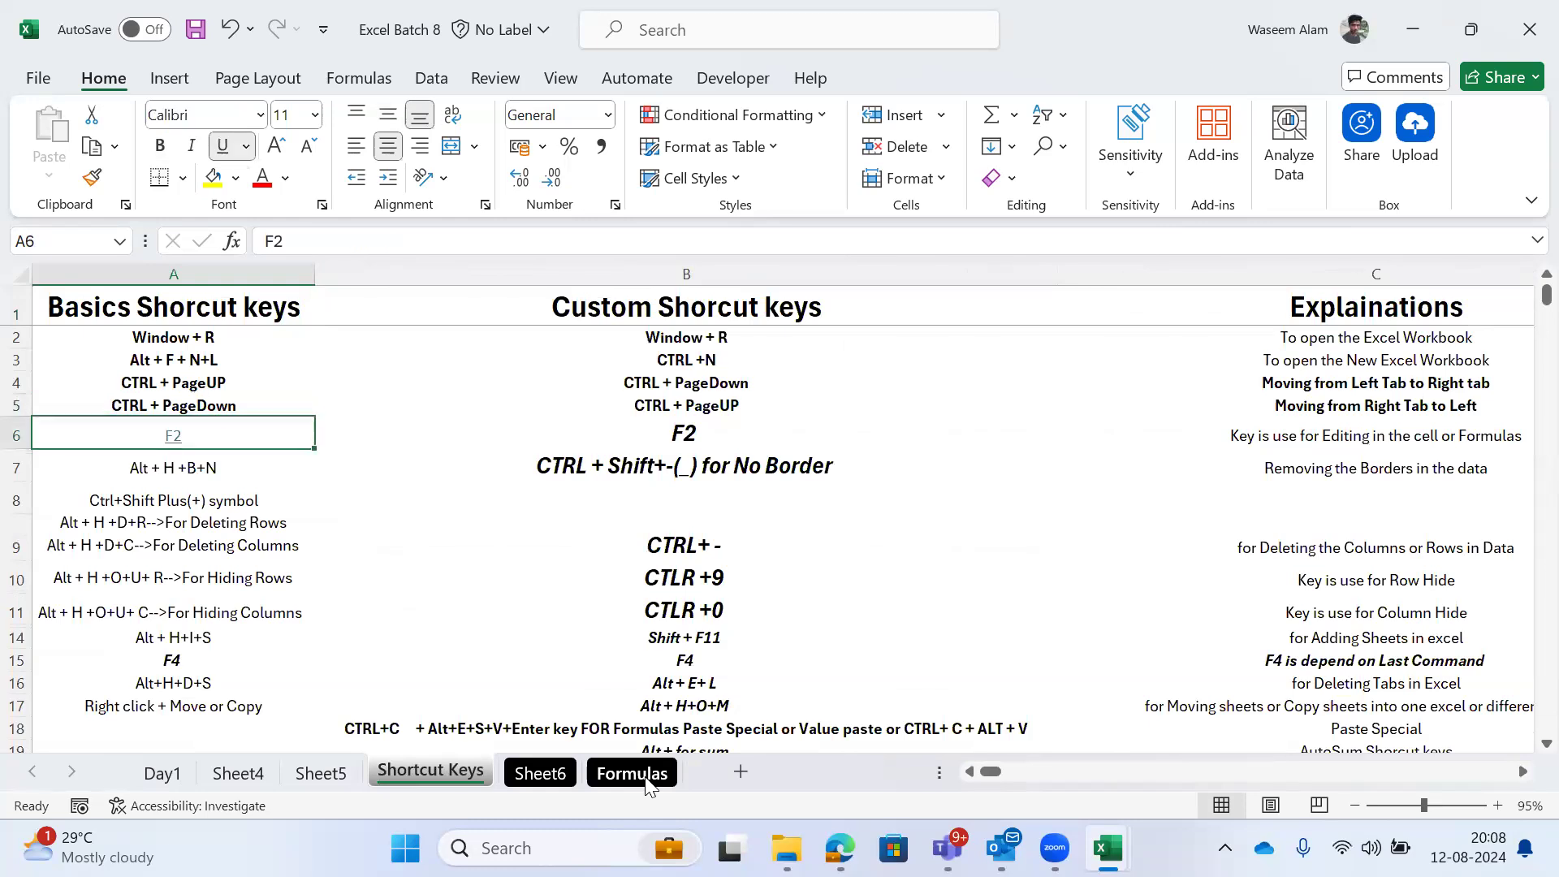
Step: Review the F2 shortcut and its explanation in B6 and C6, returning to cell A6
left_click(680, 441)
key("Right")
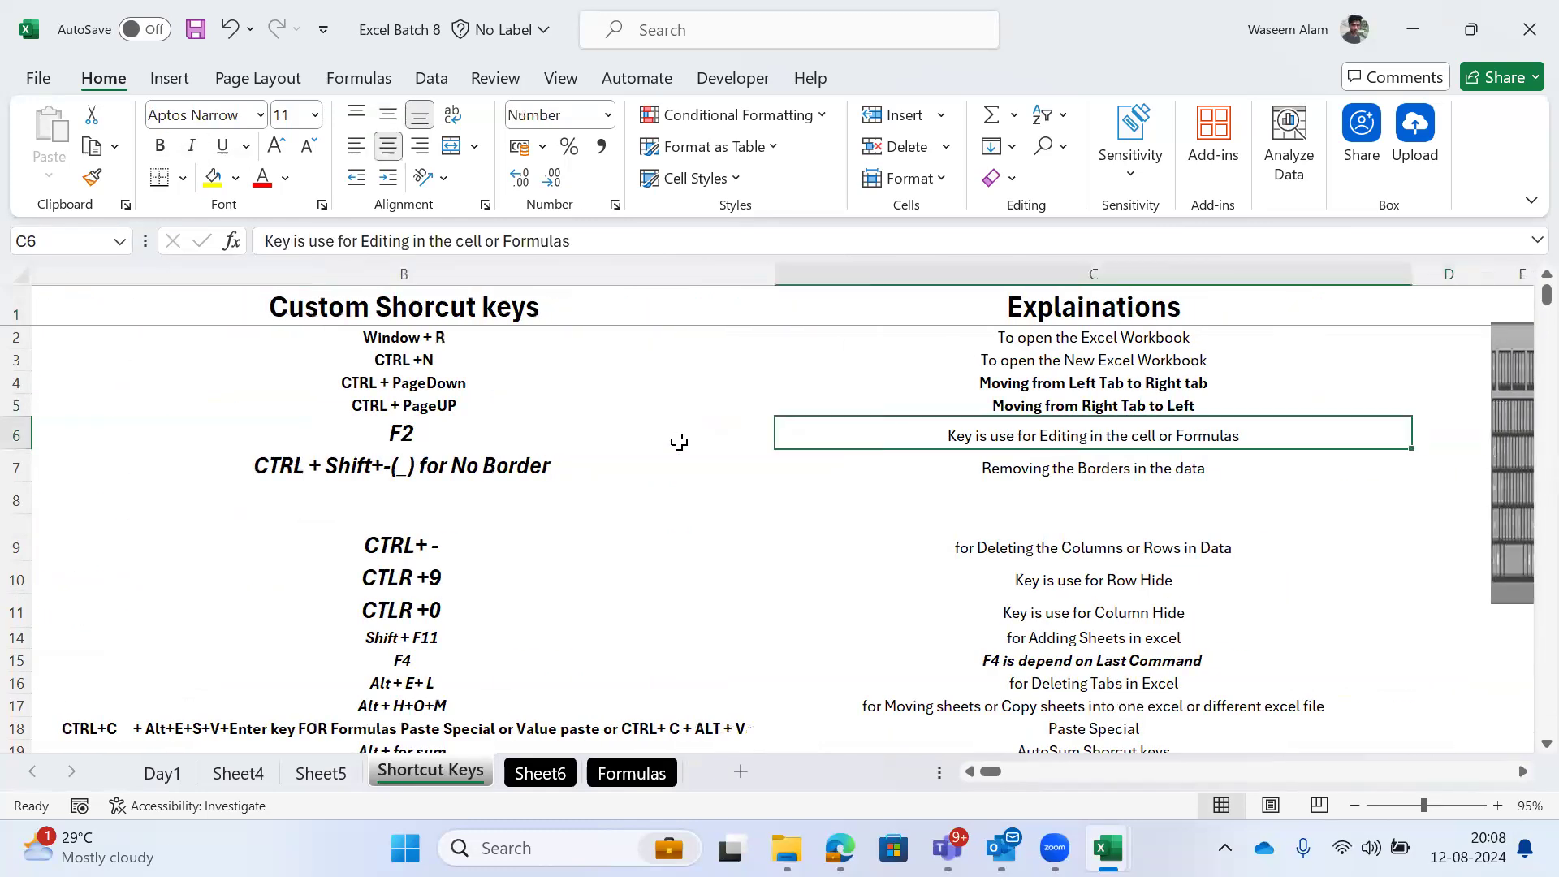
key("Left")
key("Left")
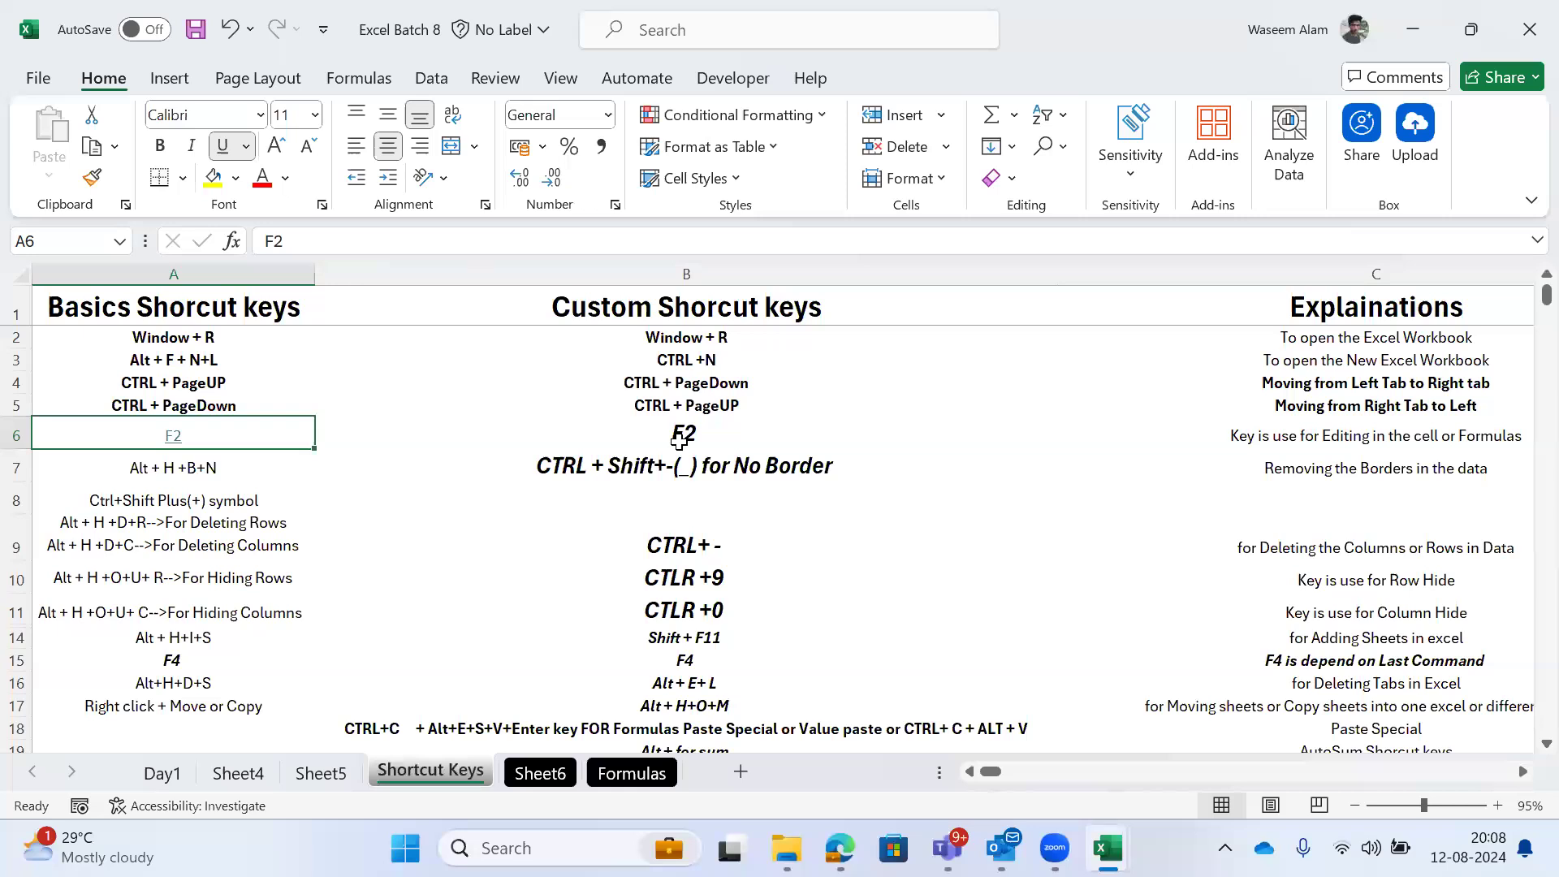
Step: Switch to Sheet5 and back to Shortcut Keys, and select the CTRL + PageUP entry in A4
key("ctrl+Page_Up")
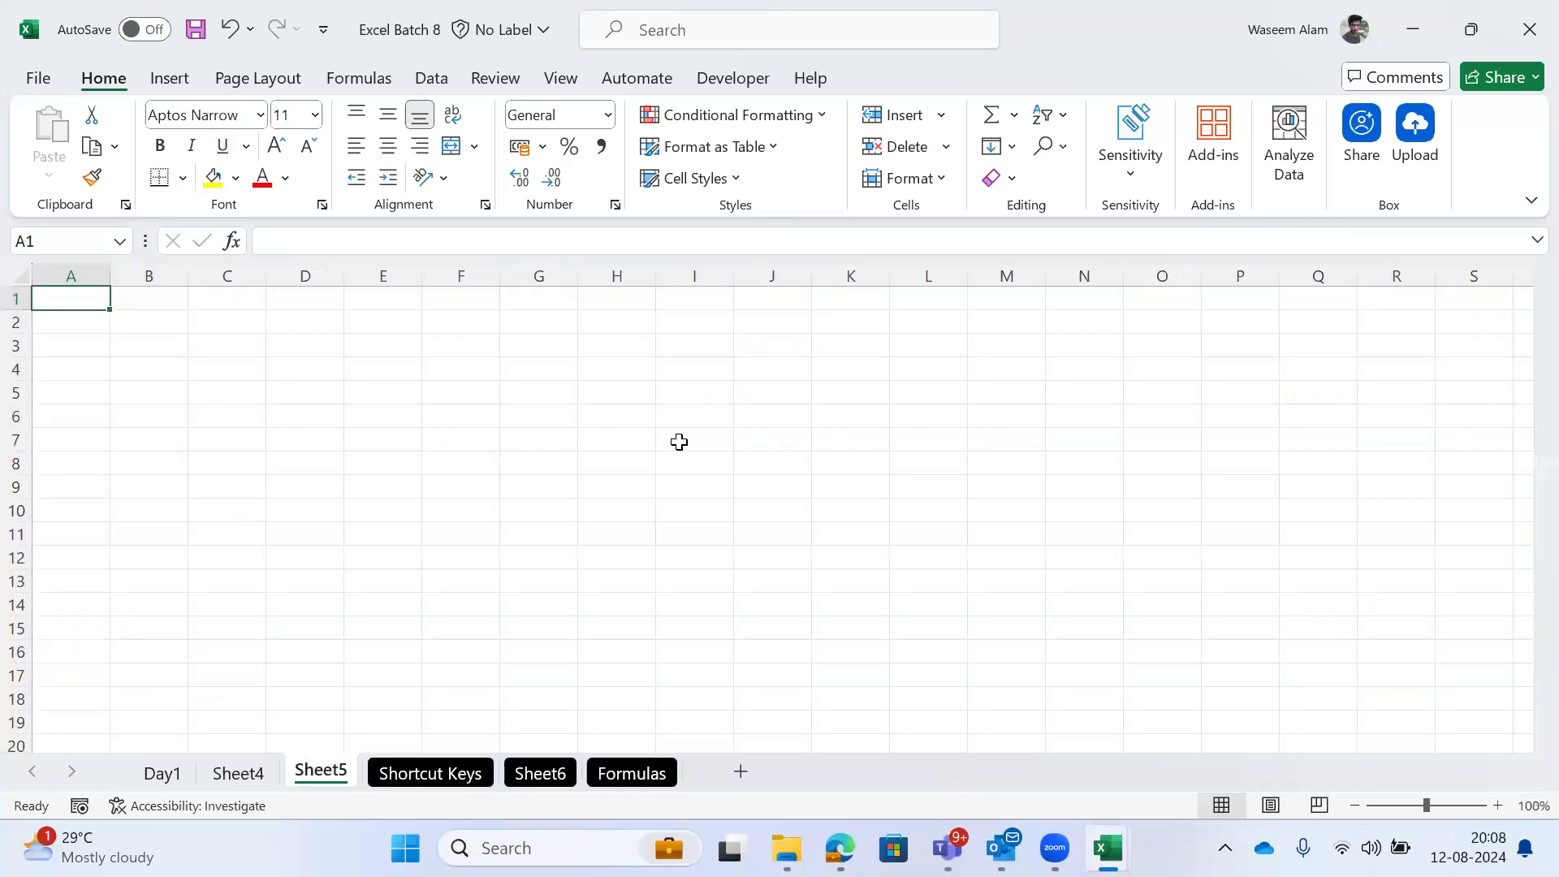
key("ctrl+Page_Down")
key("Up")
left_click(199, 385)
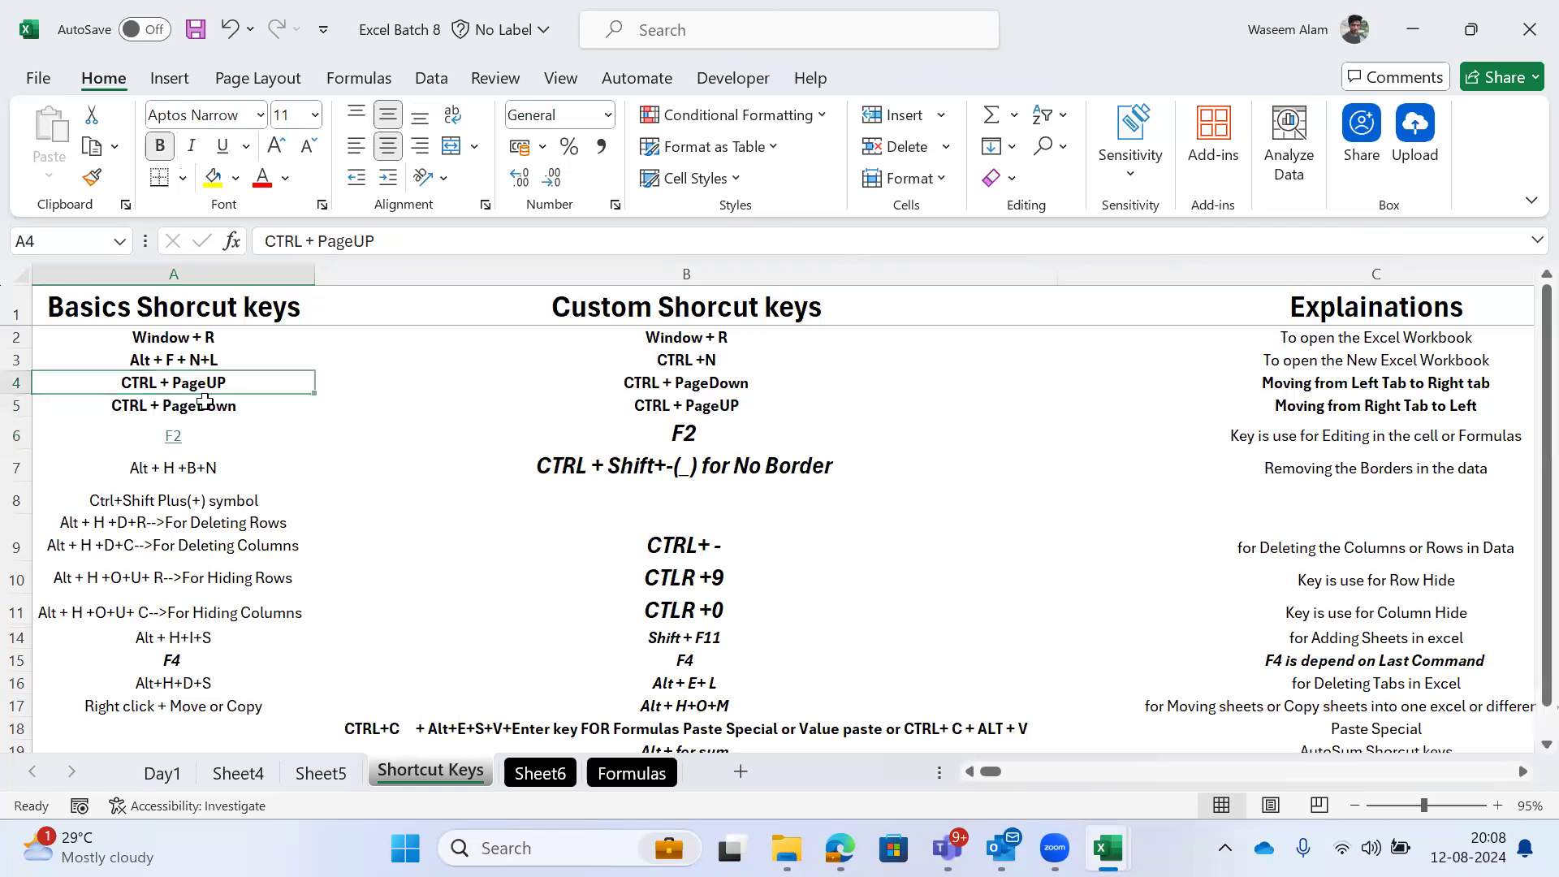
Step: Go back to Day1, step forward through the sheets to Formulas, and select cell J9 there
key("ctrl+Page_Up")
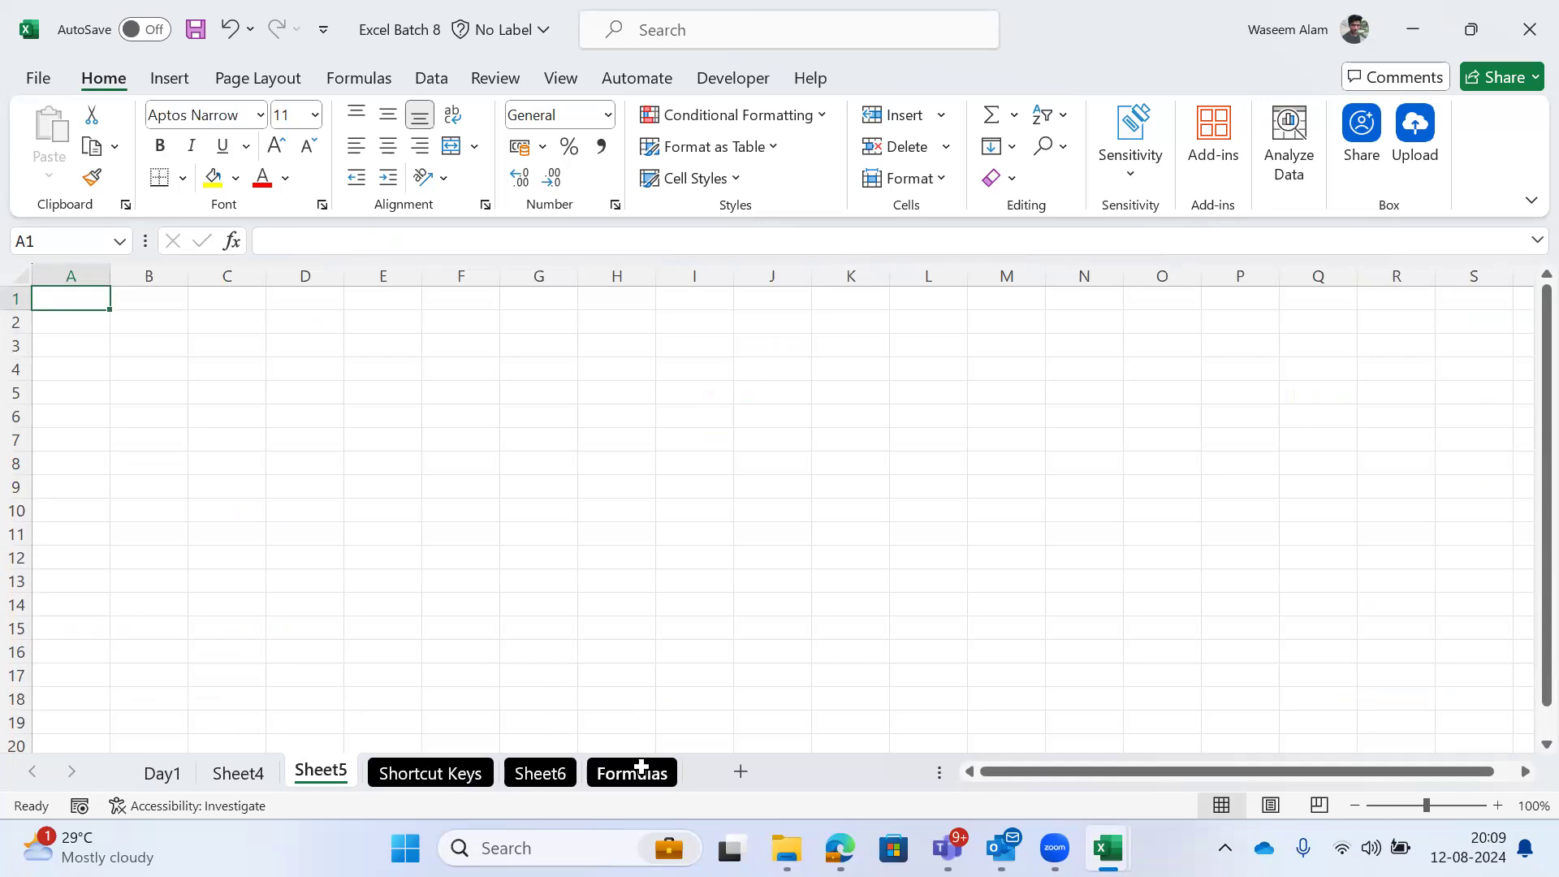
left_click(167, 772)
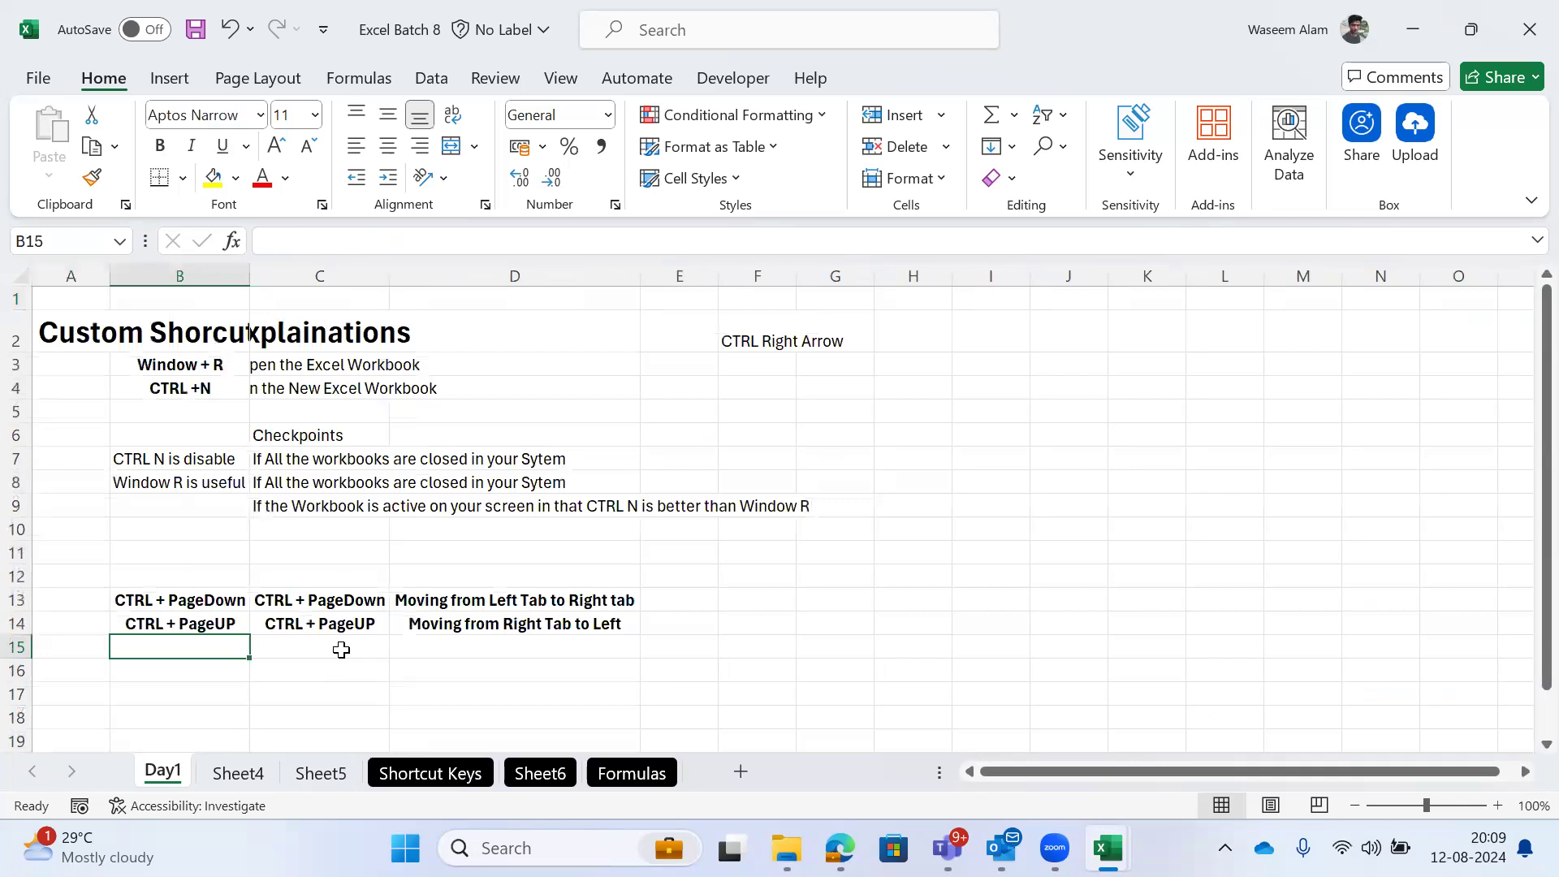
key("ctrl+Page_Down")
key("ctrl+Page_Down")
key("ctrl+Page_Down")
key("ctrl+Page_Down")
key("ctrl+Page_Down")
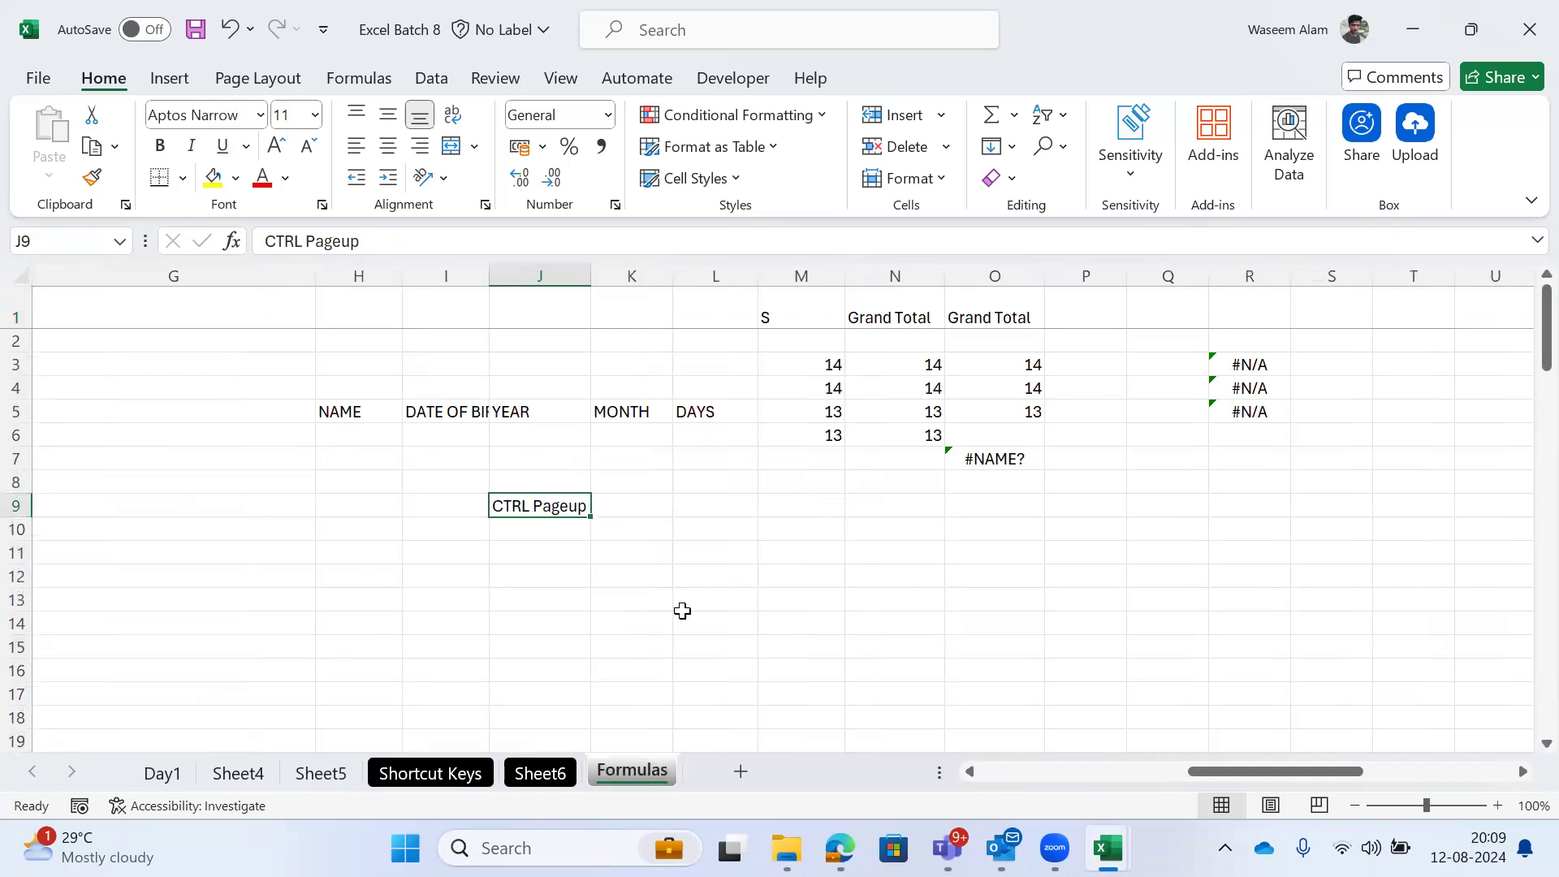
left_click(539, 510)
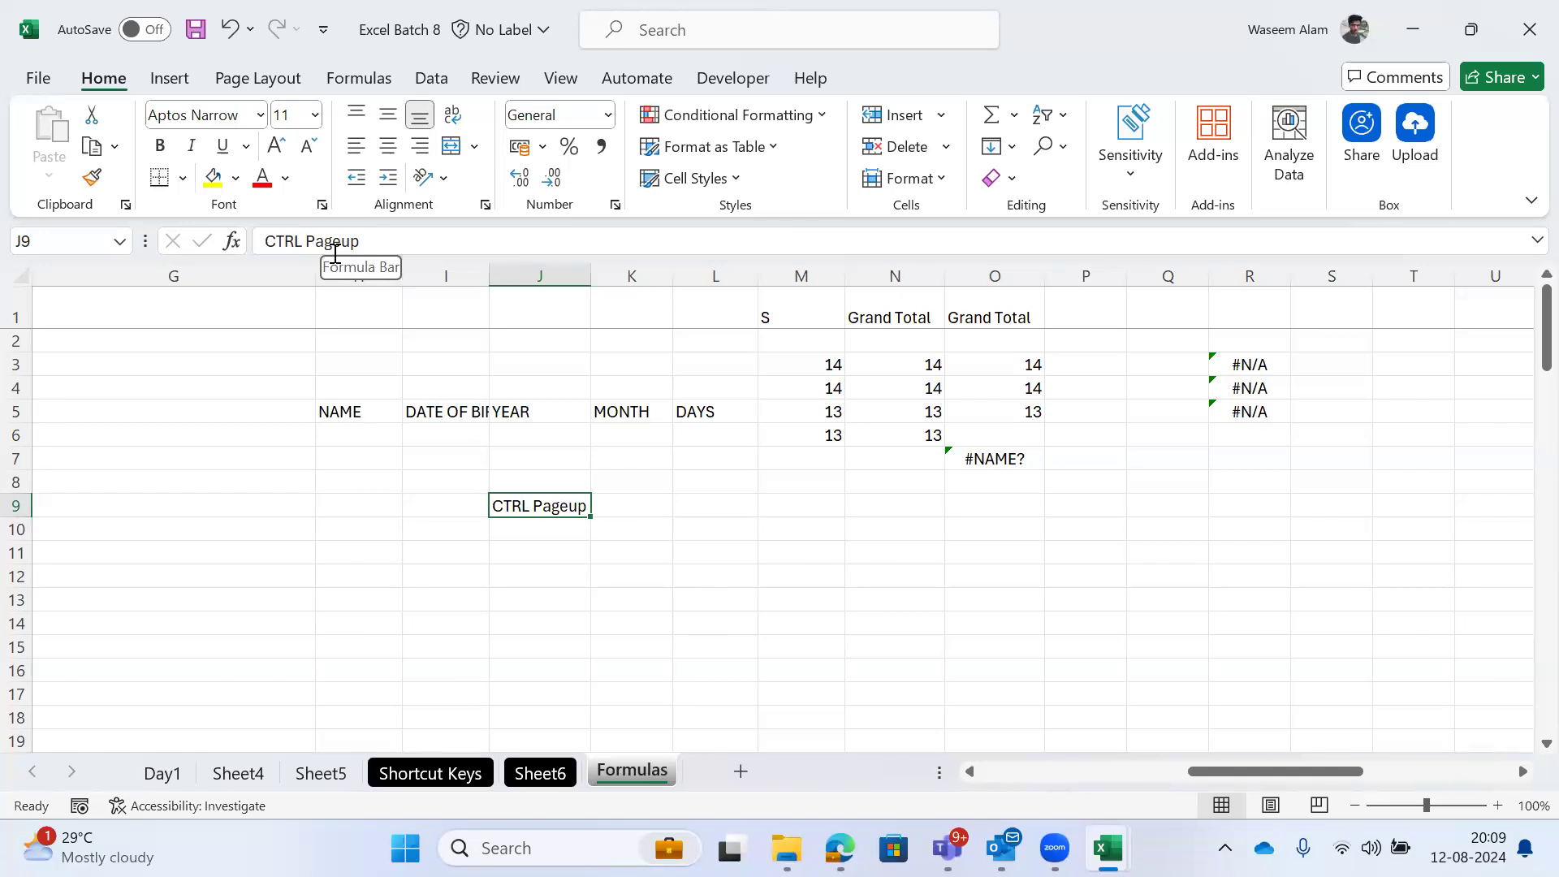
Step: Step back from Formulas to Day1 and select cell B12 above the sheet-switching notes
key("ctrl+Page_Up")
key("ctrl+Page_Up")
key("ctrl+Page_Up")
key("ctrl+Page_Up")
key("ctrl+Page_Up")
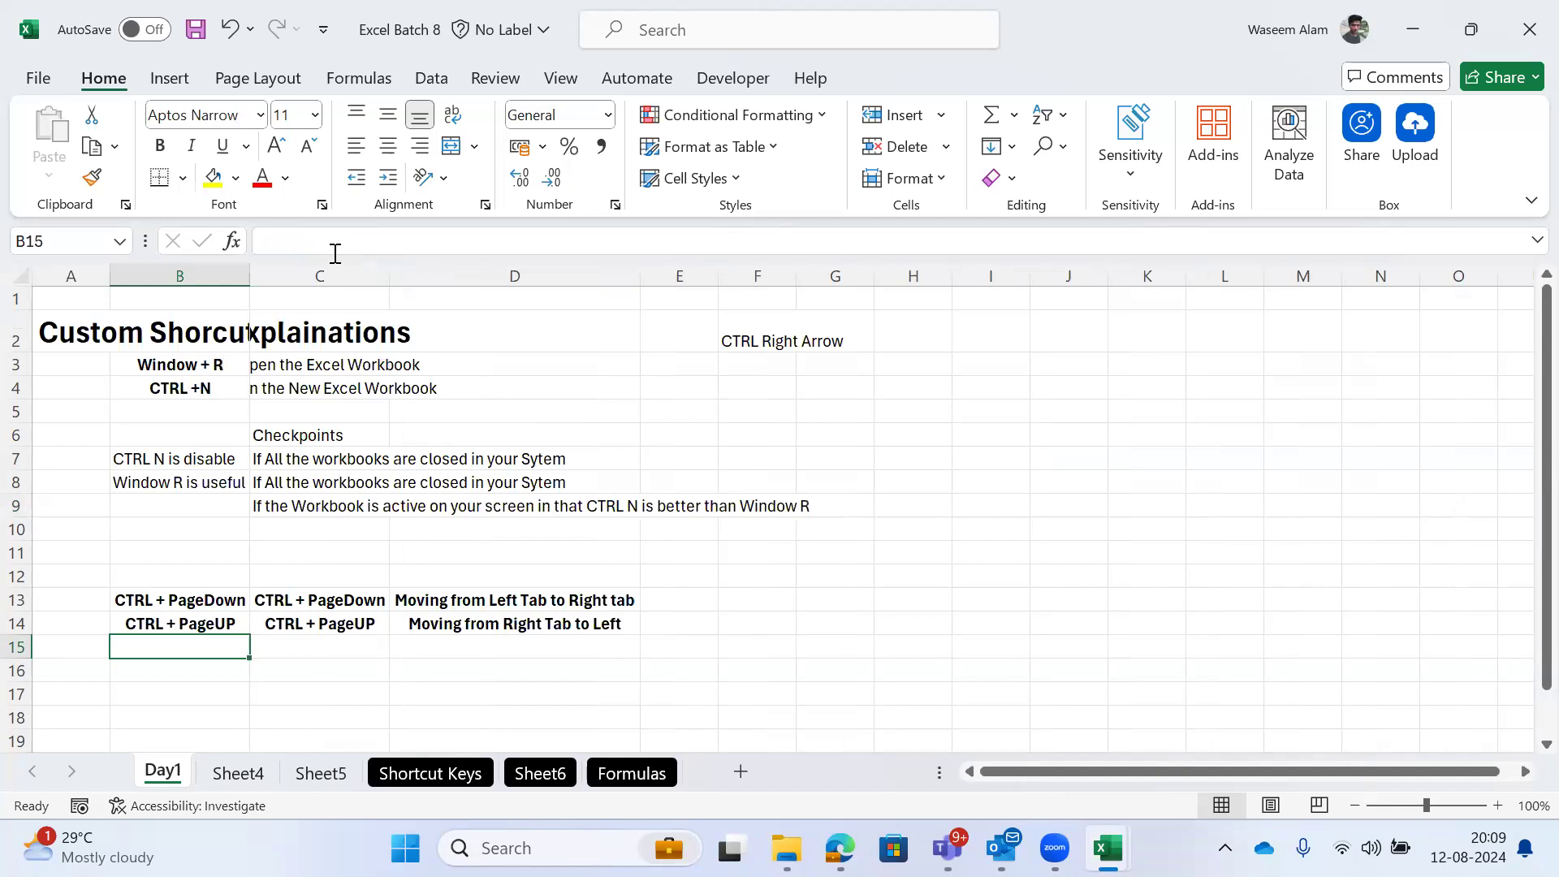
key("Up")
key("Up")
key("Up")
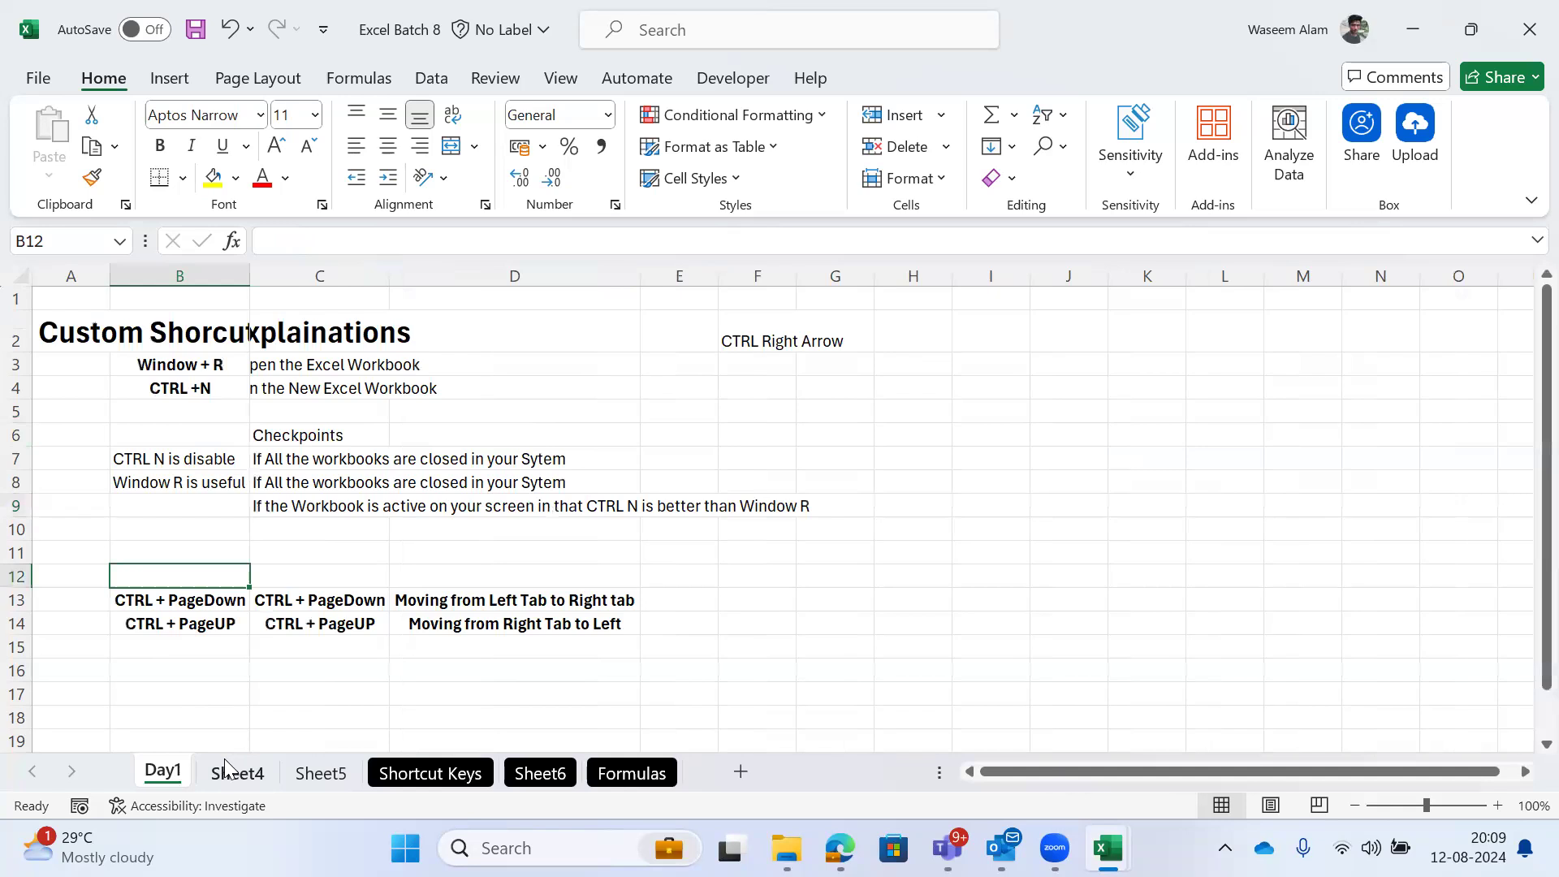
Step: Open the Formulas sheet and Sheet5 directly from their tabs, and step back to Day1
left_click(628, 773)
left_click(321, 774)
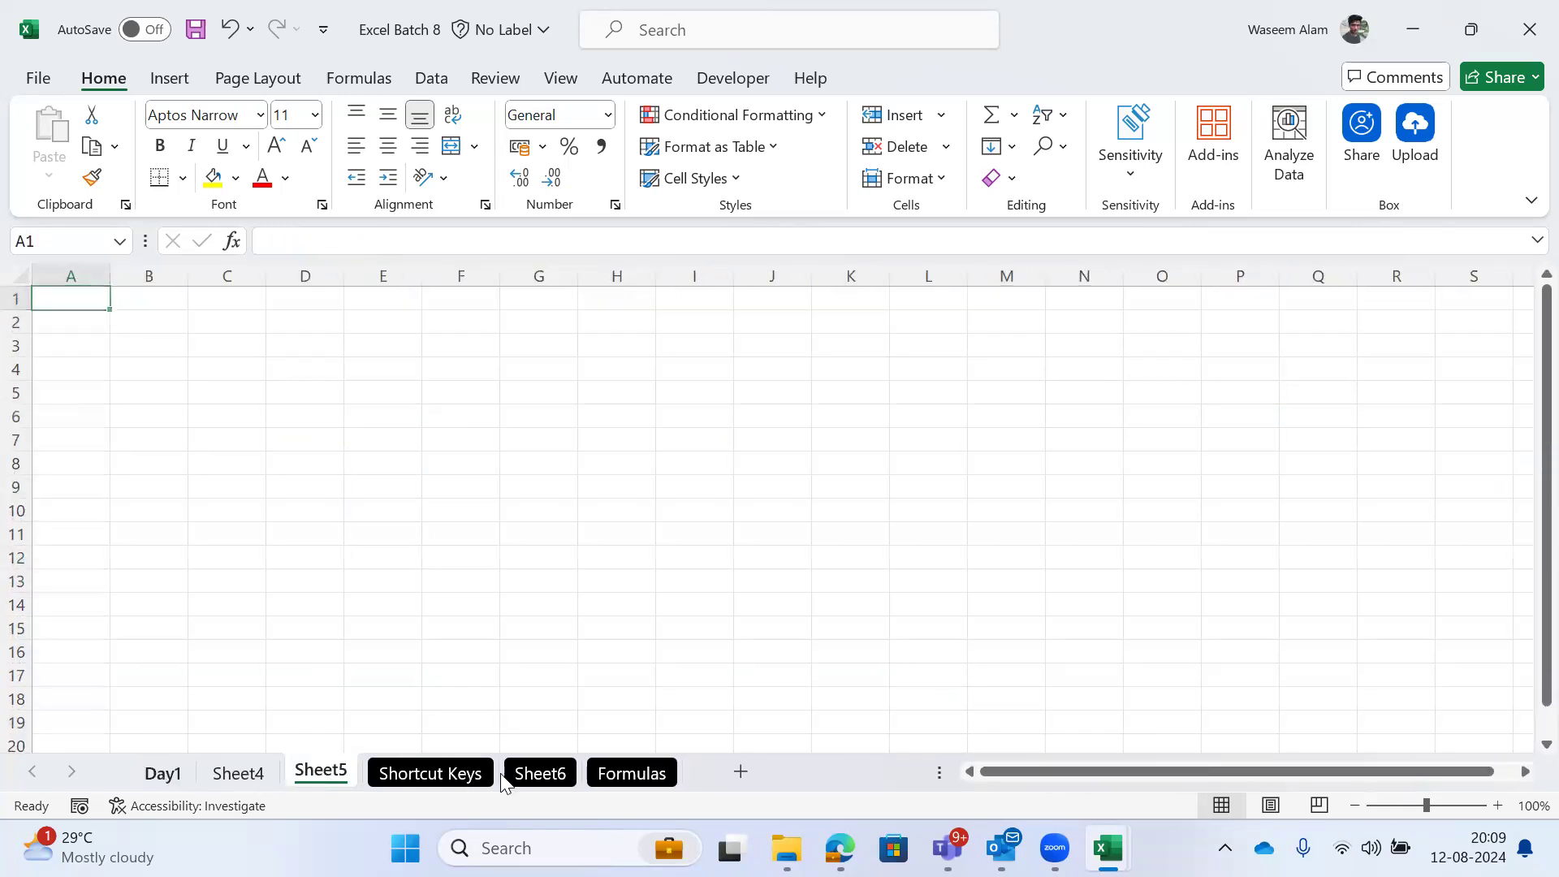
key("ctrl+Page_Up")
key("ctrl+Page_Up")
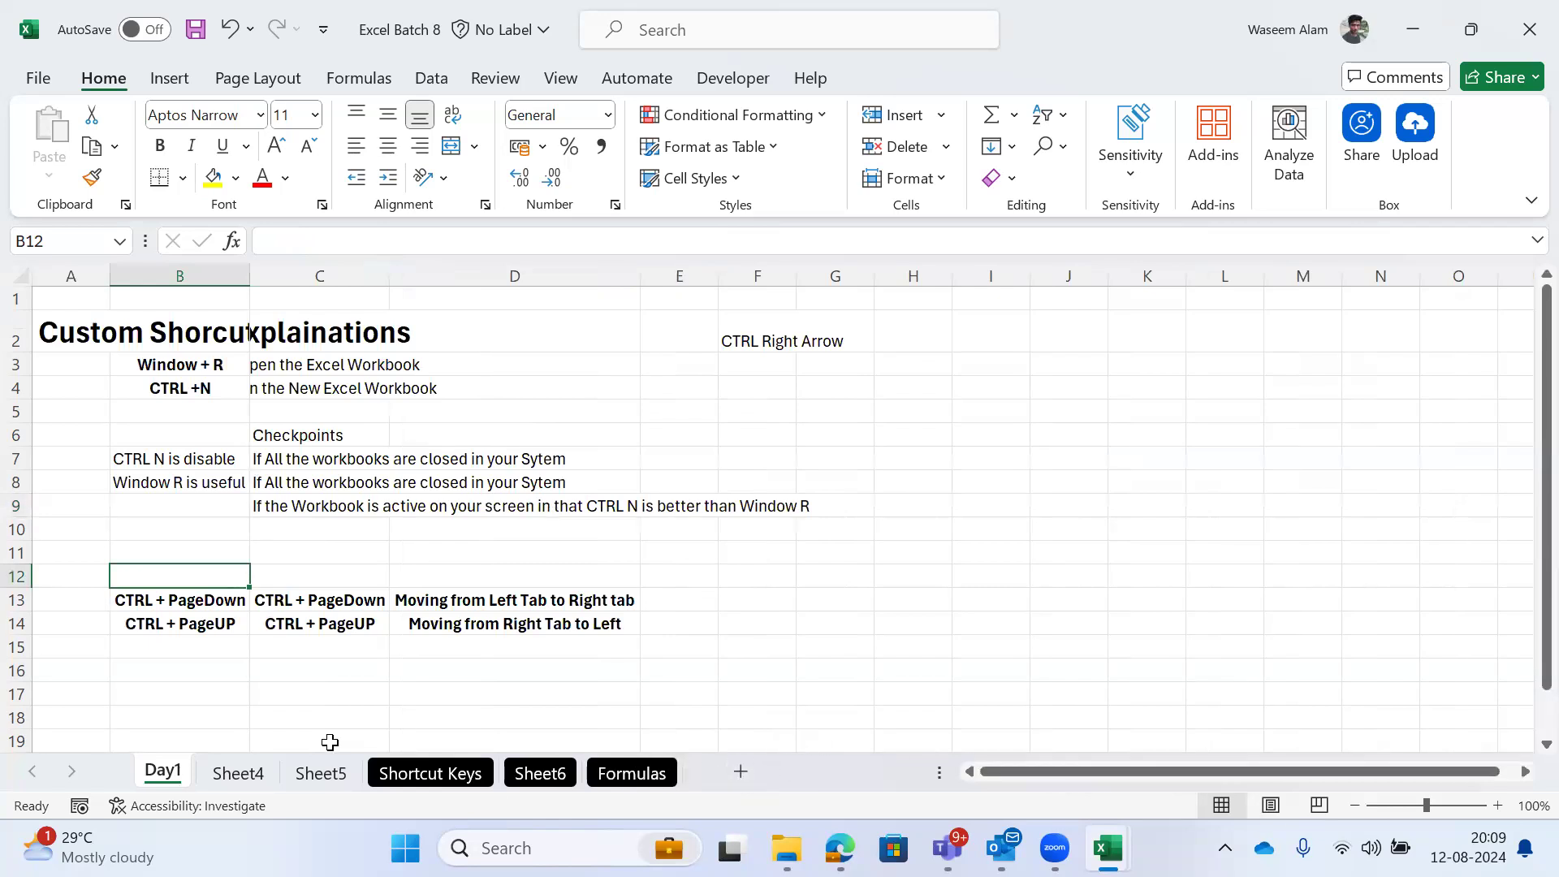
Step: Step forward from Day1 to Formulas and back through the sheets to Sheet4
key("ctrl+Page_Down")
key("ctrl+Page_Down")
key("ctrl+Page_Down")
key("ctrl+Page_Down")
key("ctrl+Page_Down")
key("ctrl+Page_Up")
key("ctrl+Page_Up")
key("ctrl+Page_Up")
key("ctrl+Page_Up")
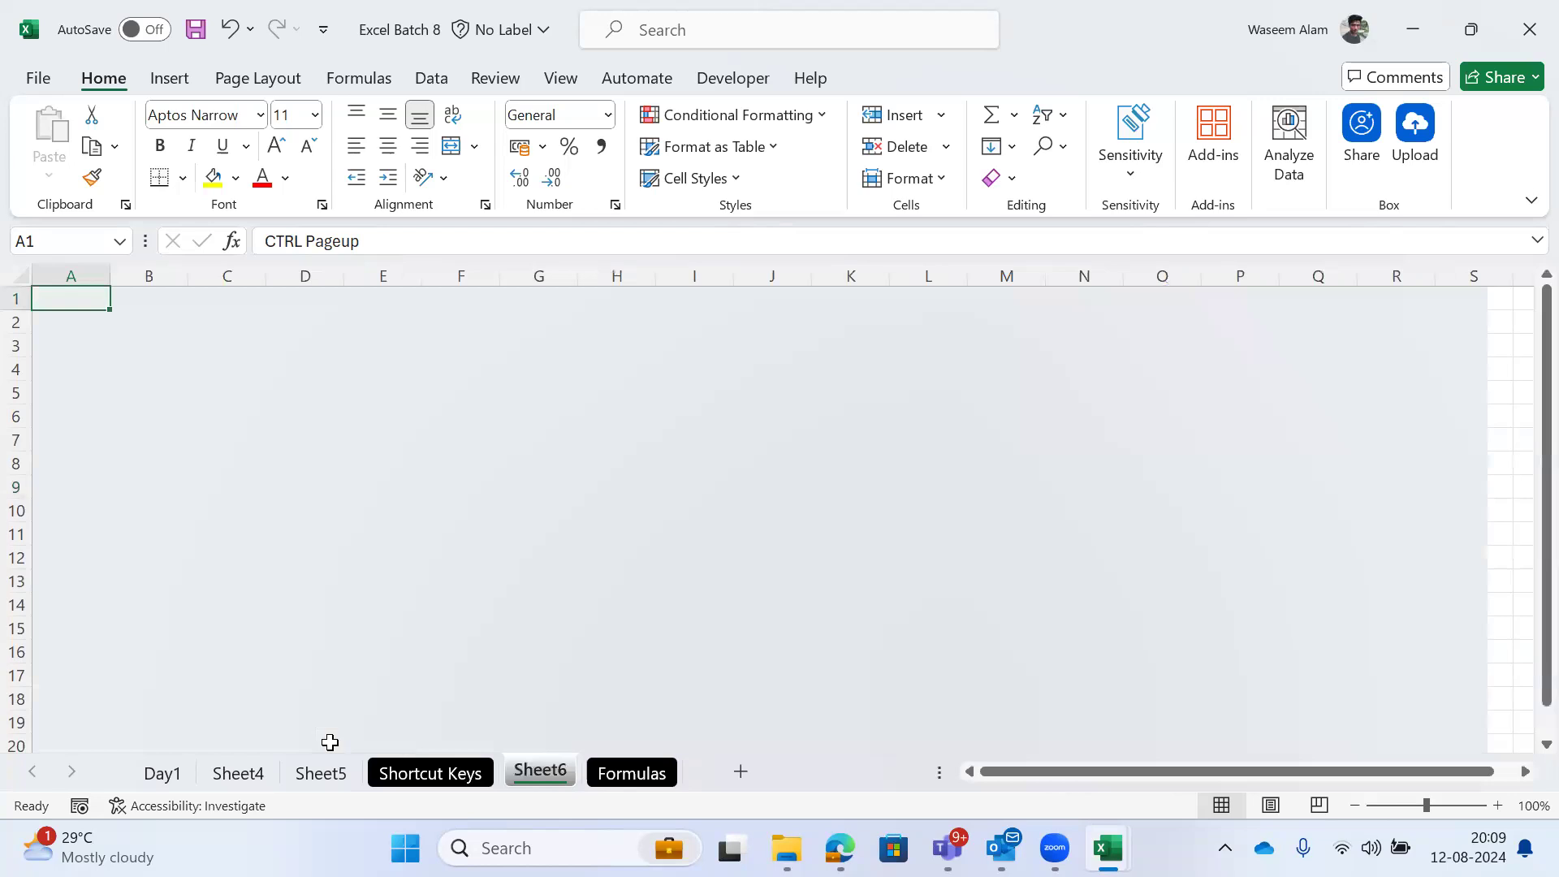
Step: Add one blank worksheet after Sheet4 and eight more between Sheet6 and Formulas
left_click(742, 772)
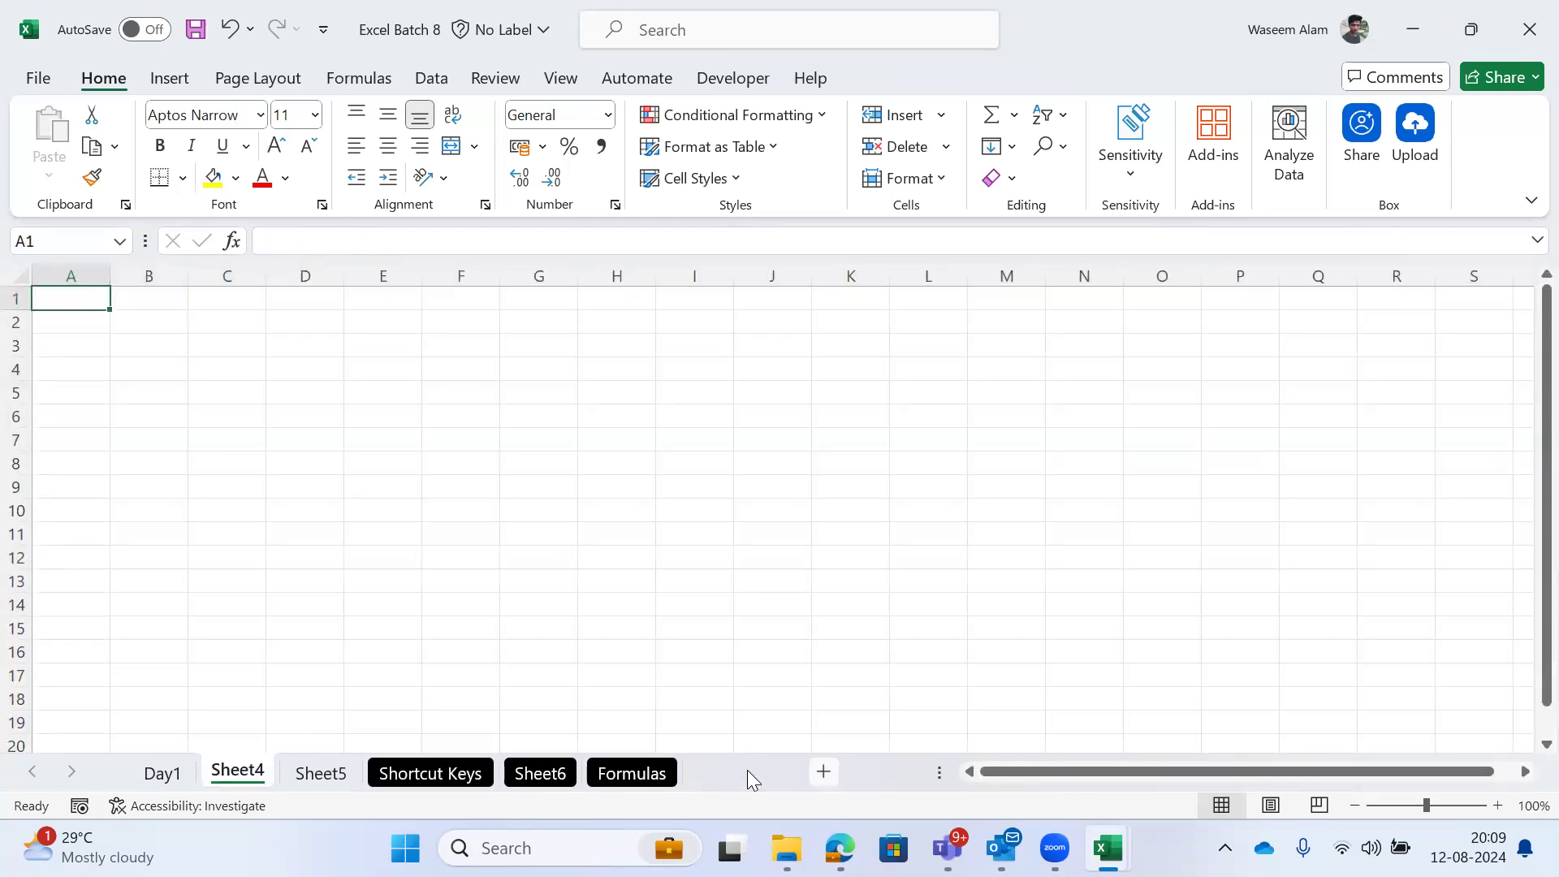
left_click(747, 772)
key("shift+F11")
key("shift+F11")
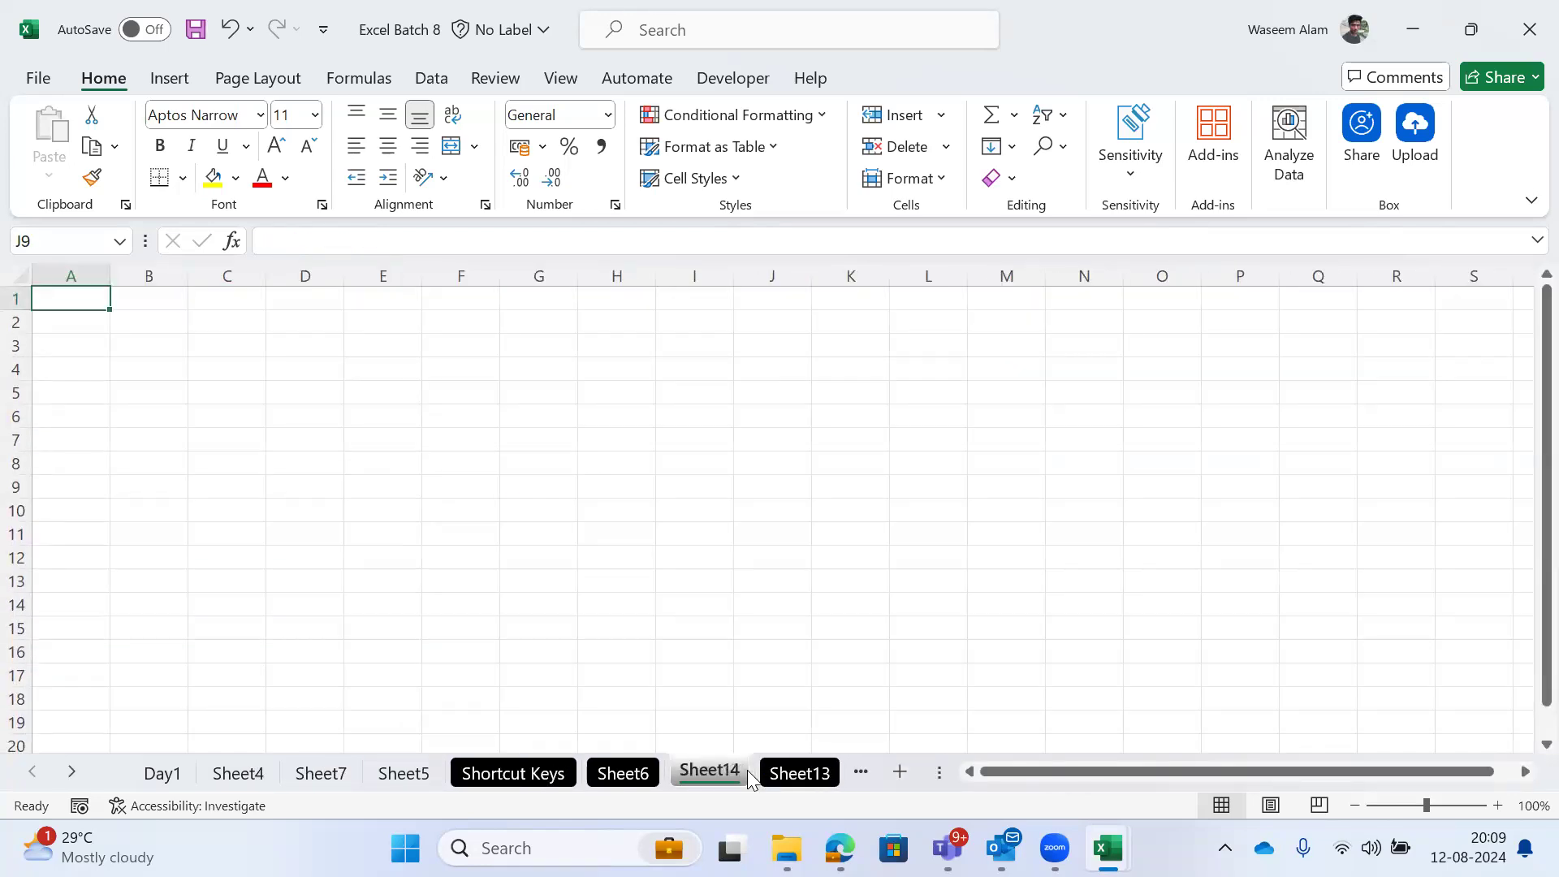
Step: Step repeatedly back and forth through the enlarged set of sheets, ending on Day1
key("ctrl+Page_Up")
key("ctrl+Page_Up")
key("ctrl+Page_Up")
key("ctrl+Page_Up")
key("ctrl+Page_Up")
key("ctrl+Page_Up")
key("ctrl+Page_Down")
key("ctrl+Page_Down")
key("ctrl+Page_Down")
key("ctrl+Page_Down")
key("ctrl+Page_Down")
key("ctrl+Page_Down")
key("ctrl+Page_Up")
key("ctrl+Page_Up")
key("ctrl+Page_Up")
key("ctrl+Page_Up")
key("ctrl+Page_Up")
key("ctrl+Page_Up")
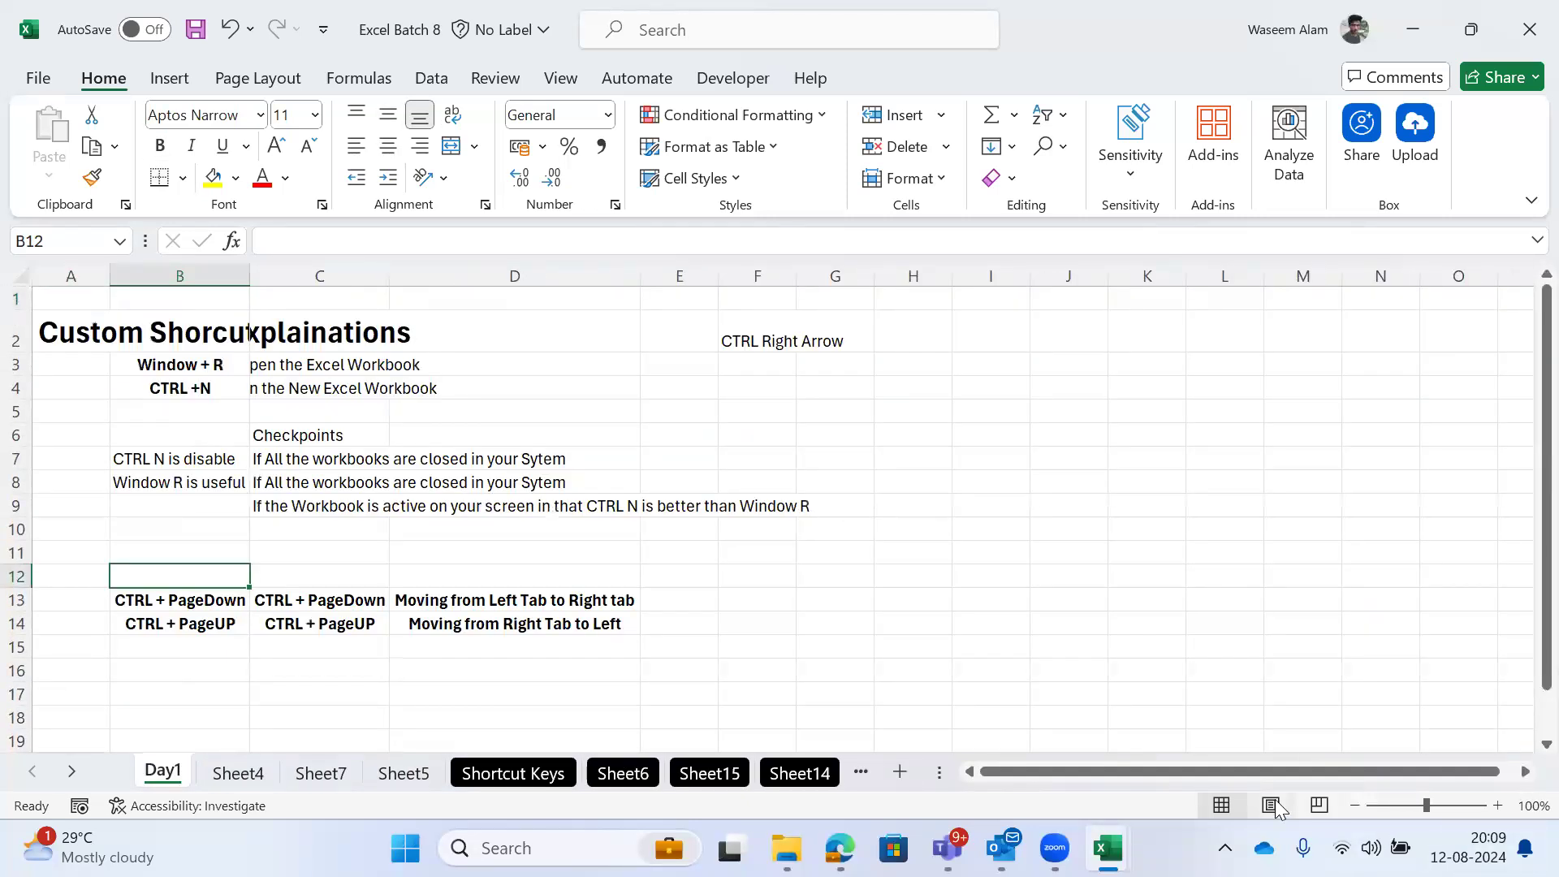
Step: Jump from Day1 to Sheet14 and step forward through the new blank sheets to Sheet8
left_click_drag(1026, 768, 1200, 765)
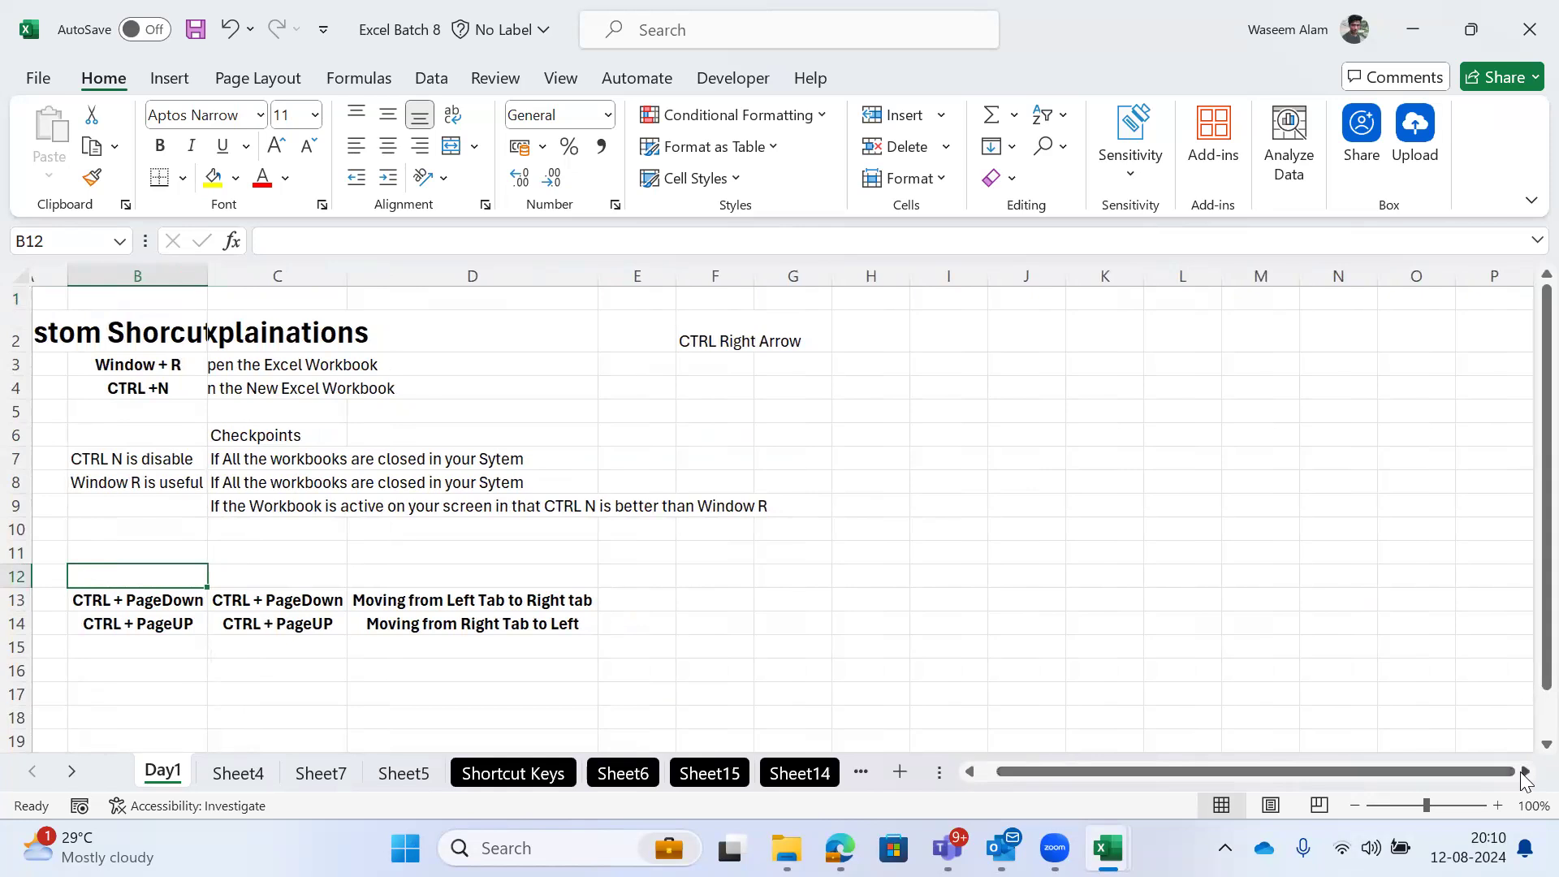
scroll(1010, 723, "right", 1)
left_click(794, 767)
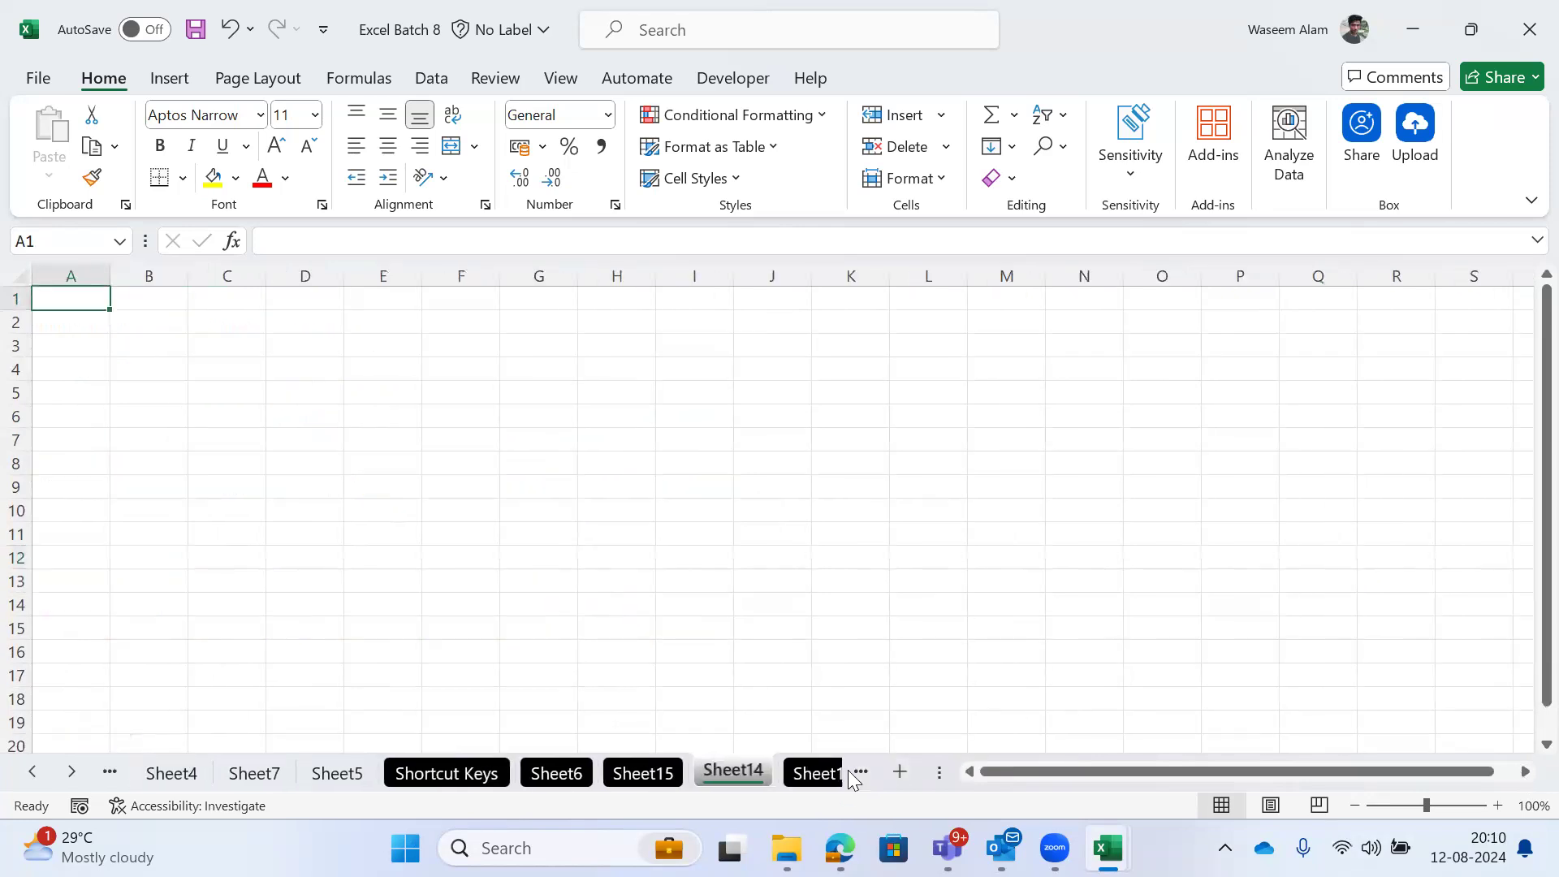
key("ctrl+Page_Down")
key("ctrl+Page_Down")
key("ctrl+Page_Down")
key("ctrl+Page_Down")
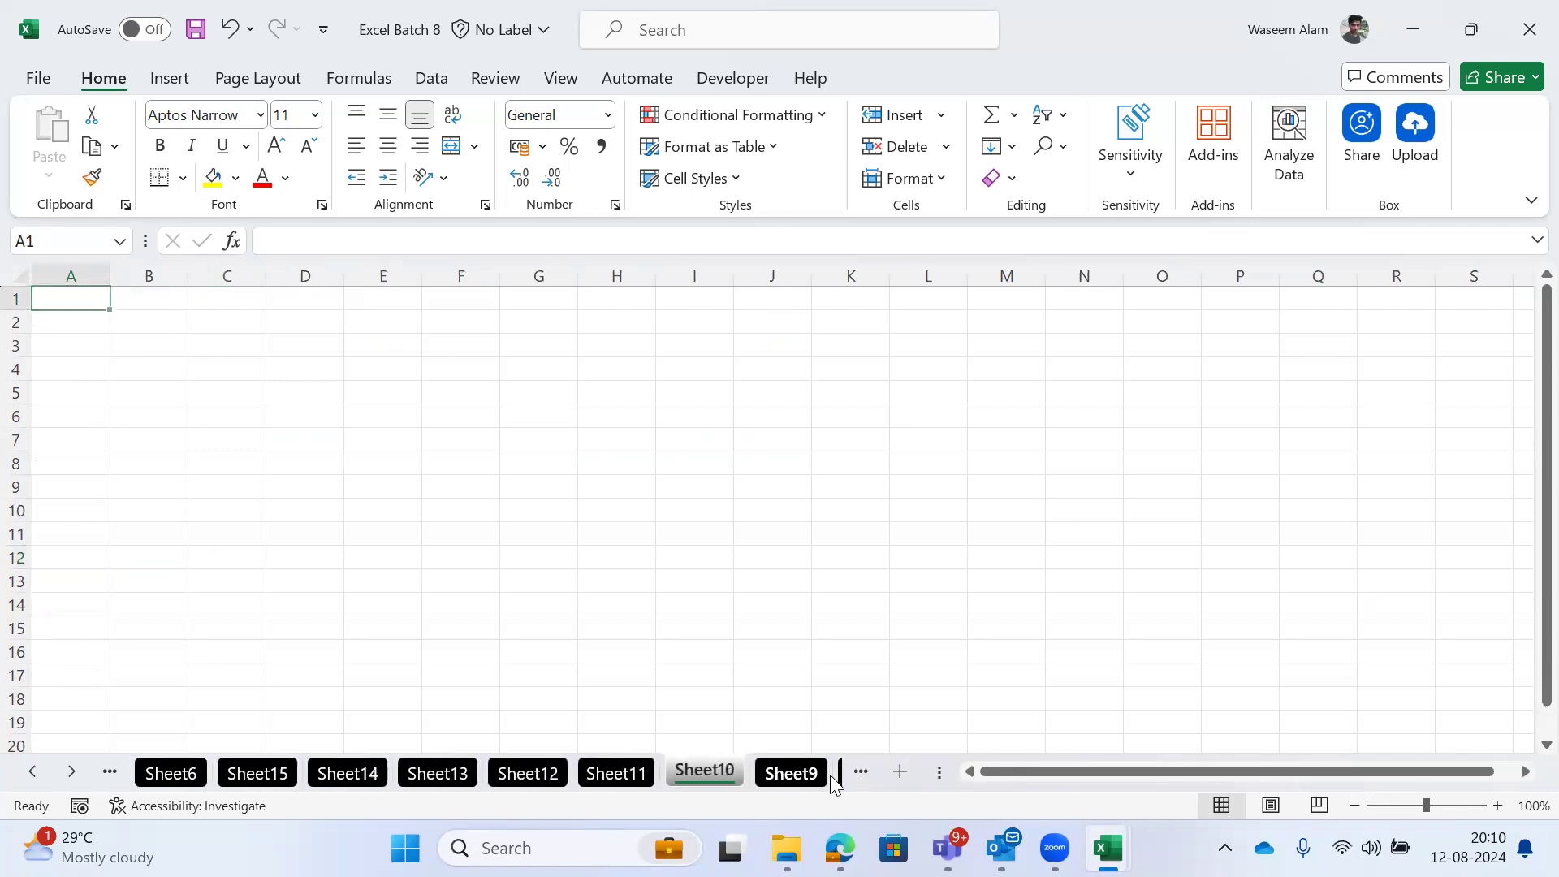
key("ctrl+Page_Down")
key("ctrl+Page_Down")
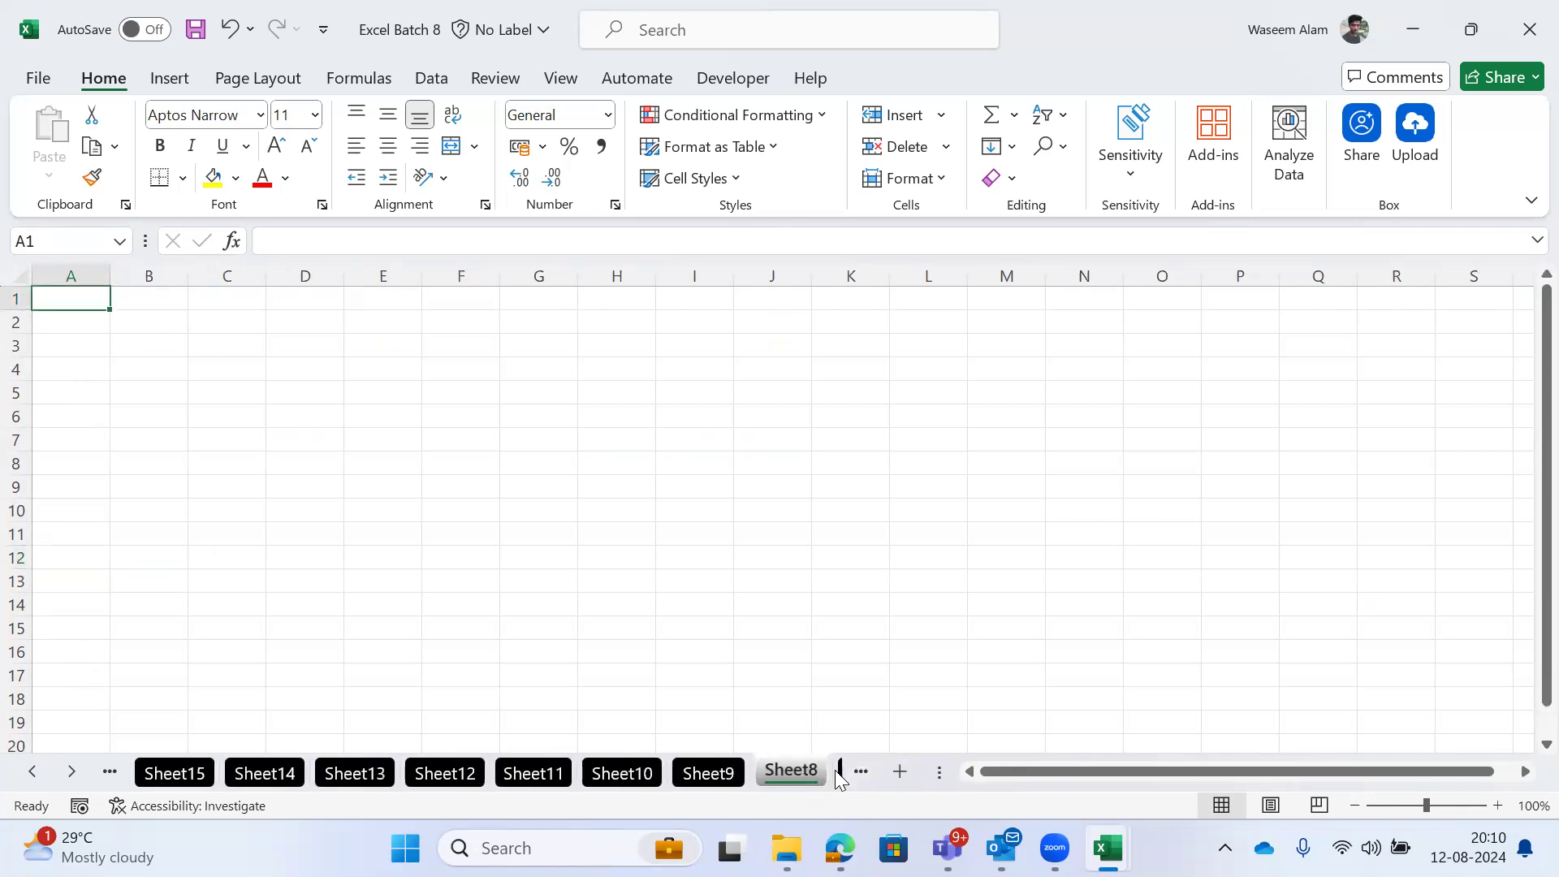
Step: Step forward to Formulas and back to Sheet8, and return toward the earlier sheets as far as Sheet14
key("ctrl+Page_Down")
key("ctrl+Page_Up")
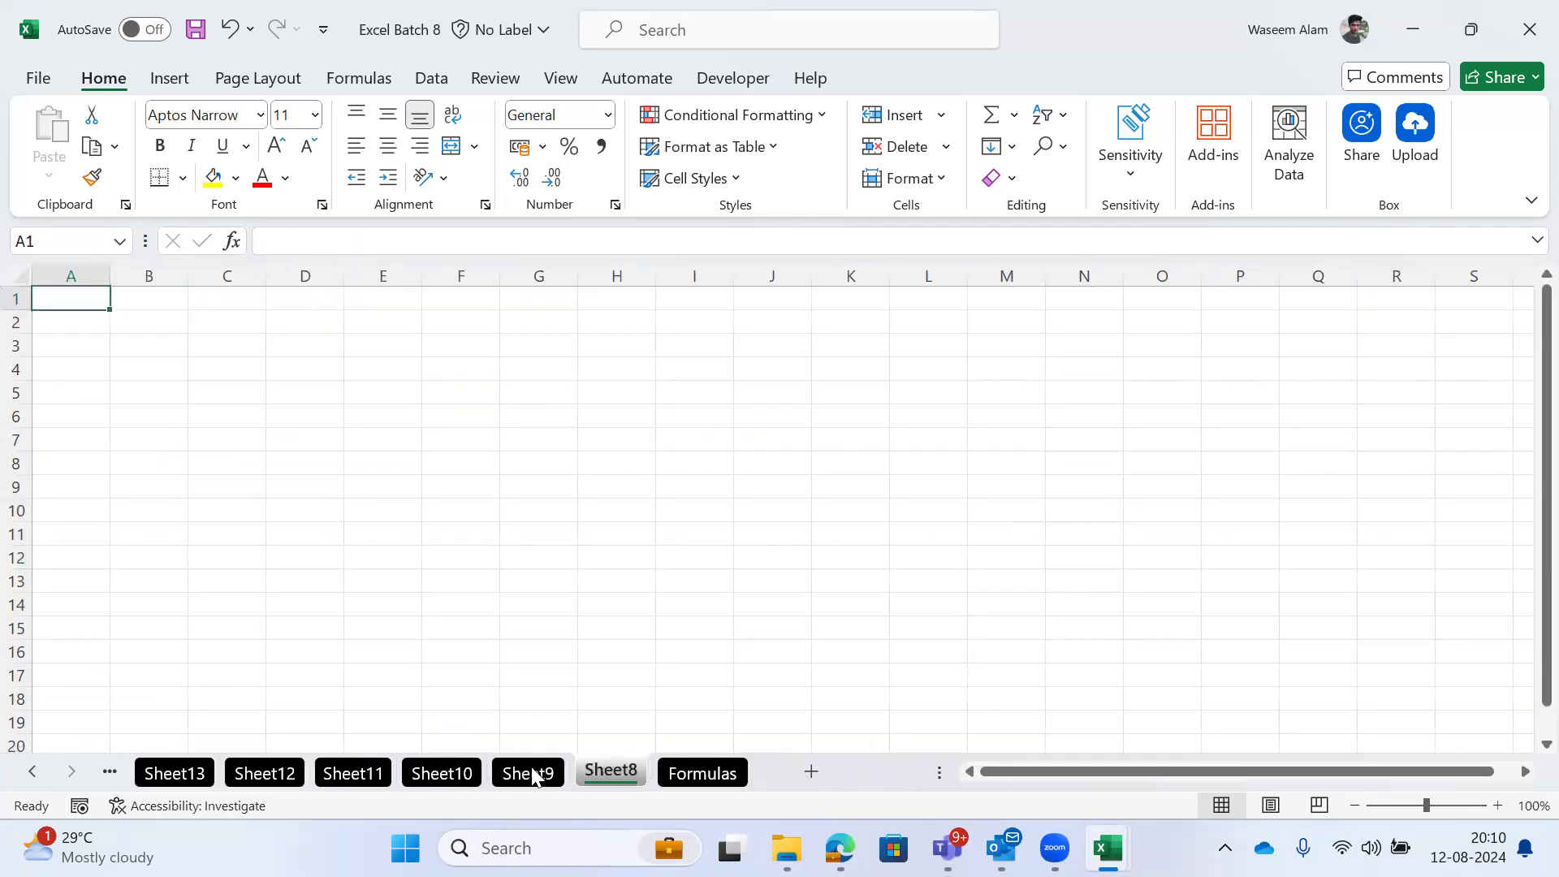
left_click(108, 773)
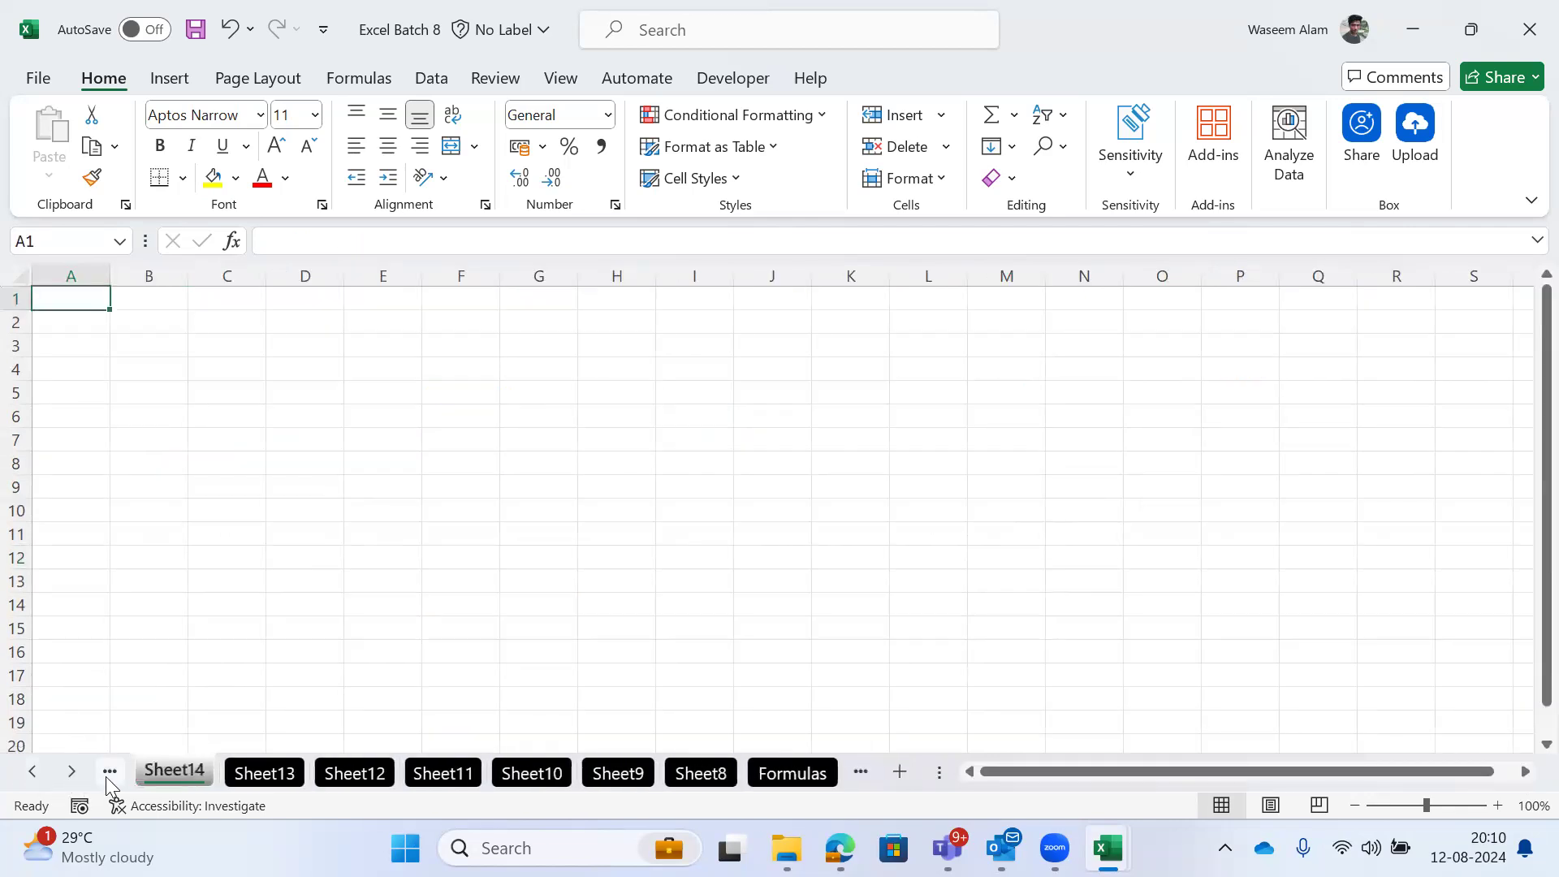
Step: Switch to Sheet11, select cell E6, and step back through the earlier sheets to cell B1 on Sheet5
left_click(443, 772)
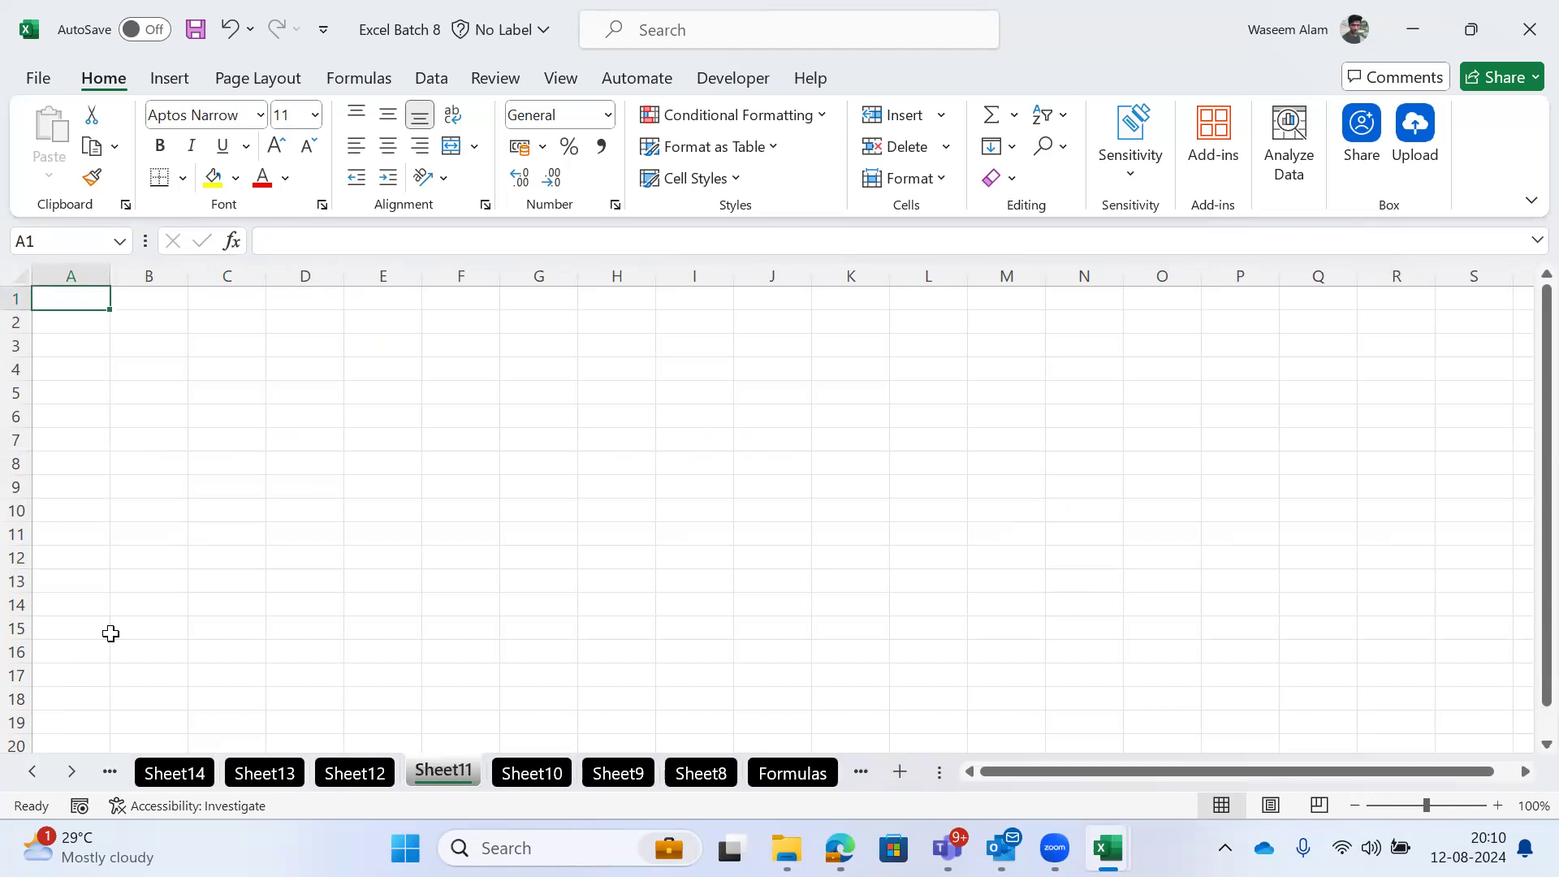
left_click(384, 416)
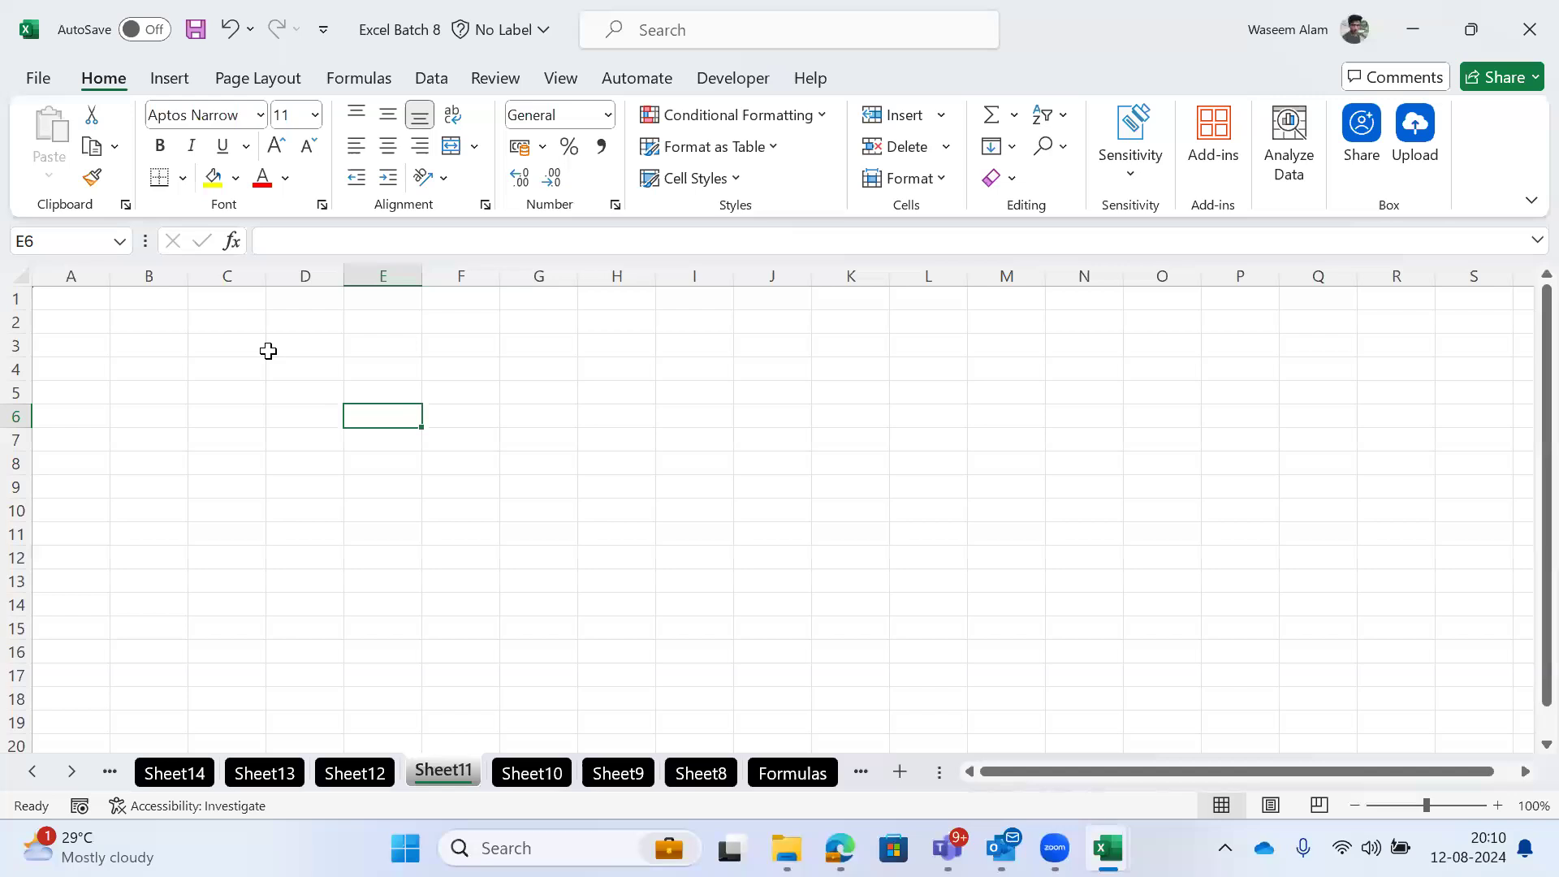
key("ctrl+Page_Up")
key("ctrl+Page_Up")
key("ctrl+Page_Up")
key("ctrl+Page_Up")
key("ctrl+Page_Up")
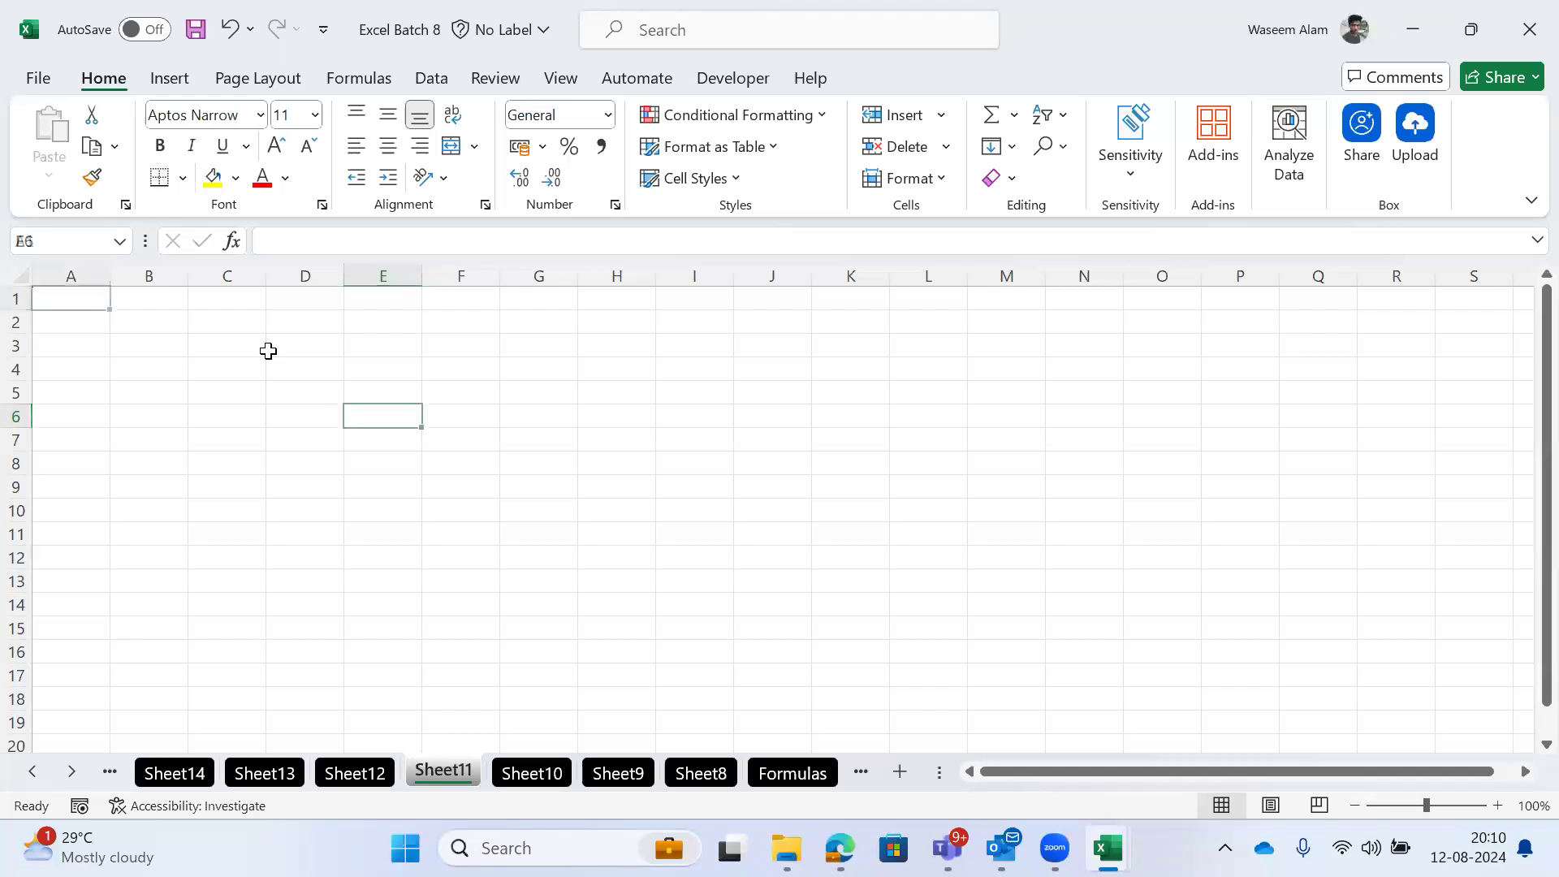
key("ctrl+Page_Up")
key("ctrl+Page_Up")
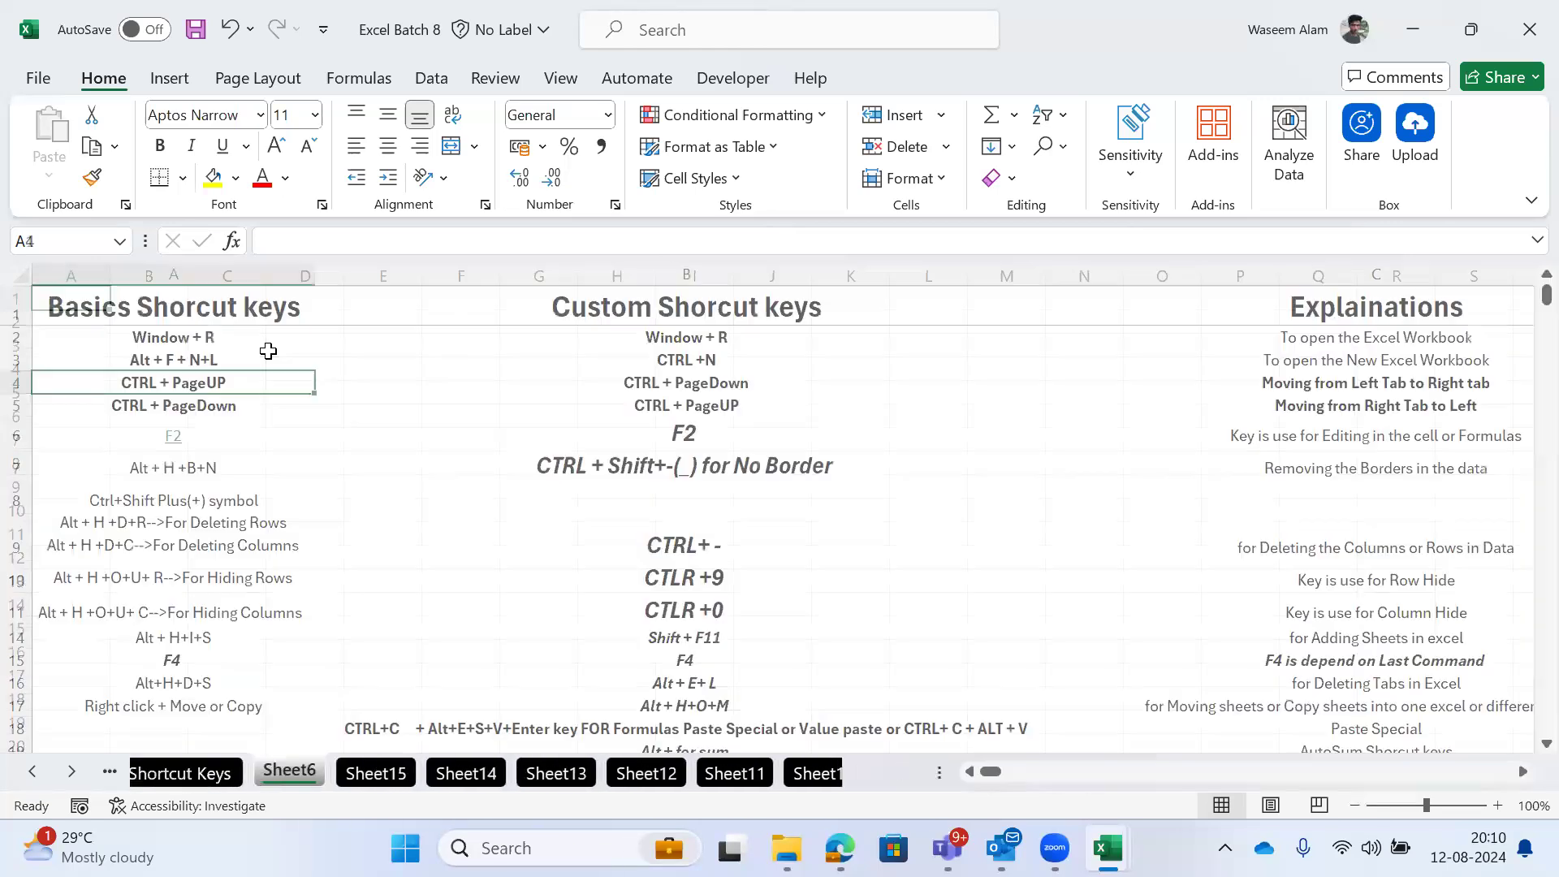
key("Right")
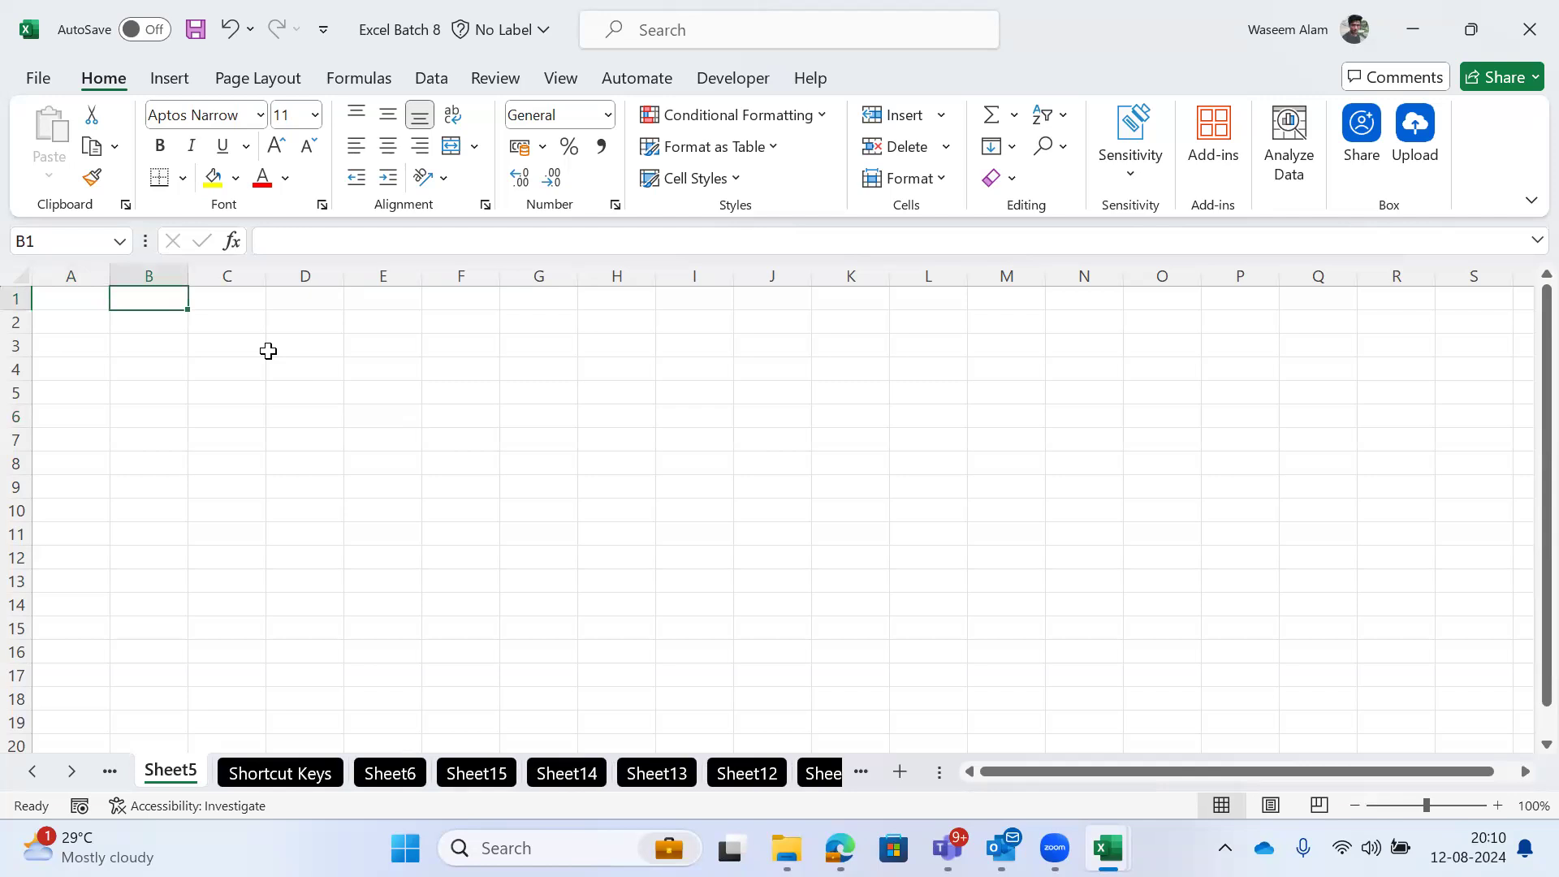
key("super")
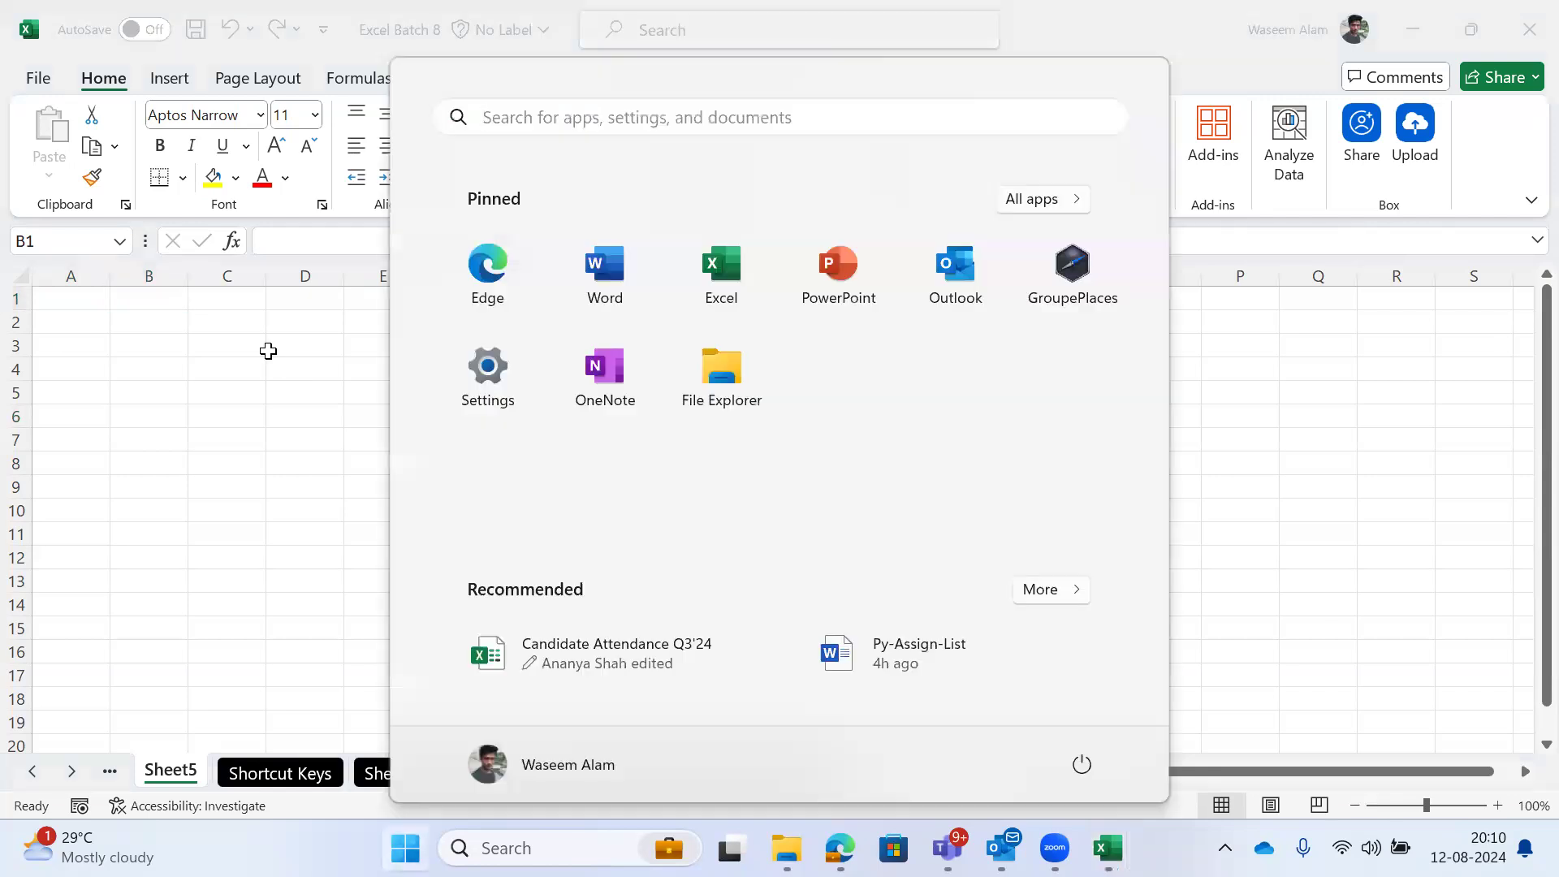
key("super")
left_click(270, 351)
type("CTRL")
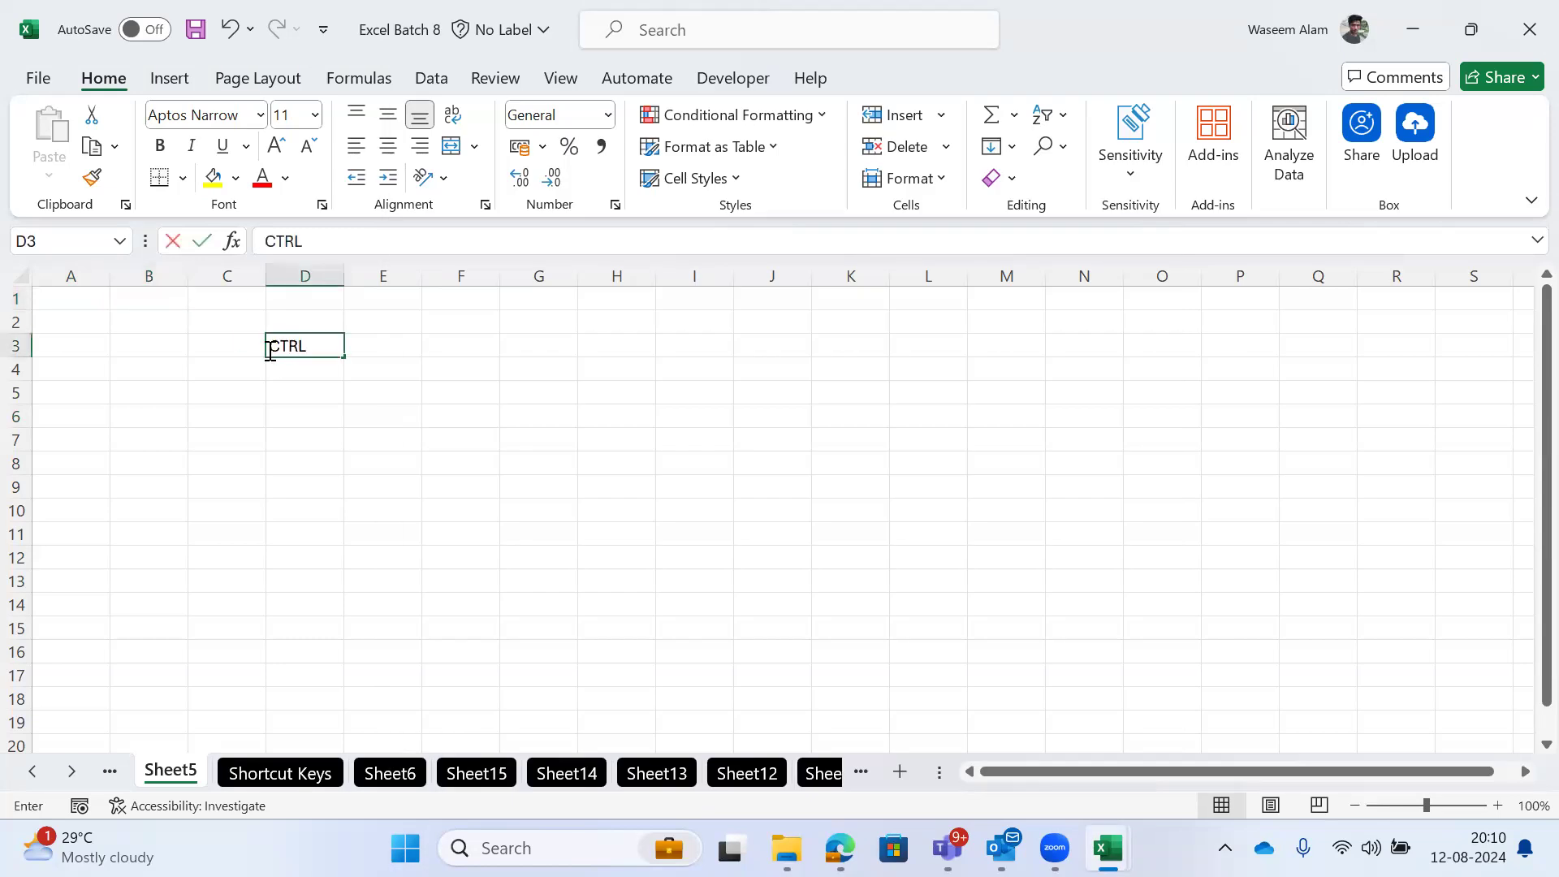
type(" FN PAge")
key("Escape")
Step: Move the active cell one cell at a time around row 3 of Sheet5, ending on C4
key("Left")
key("Left")
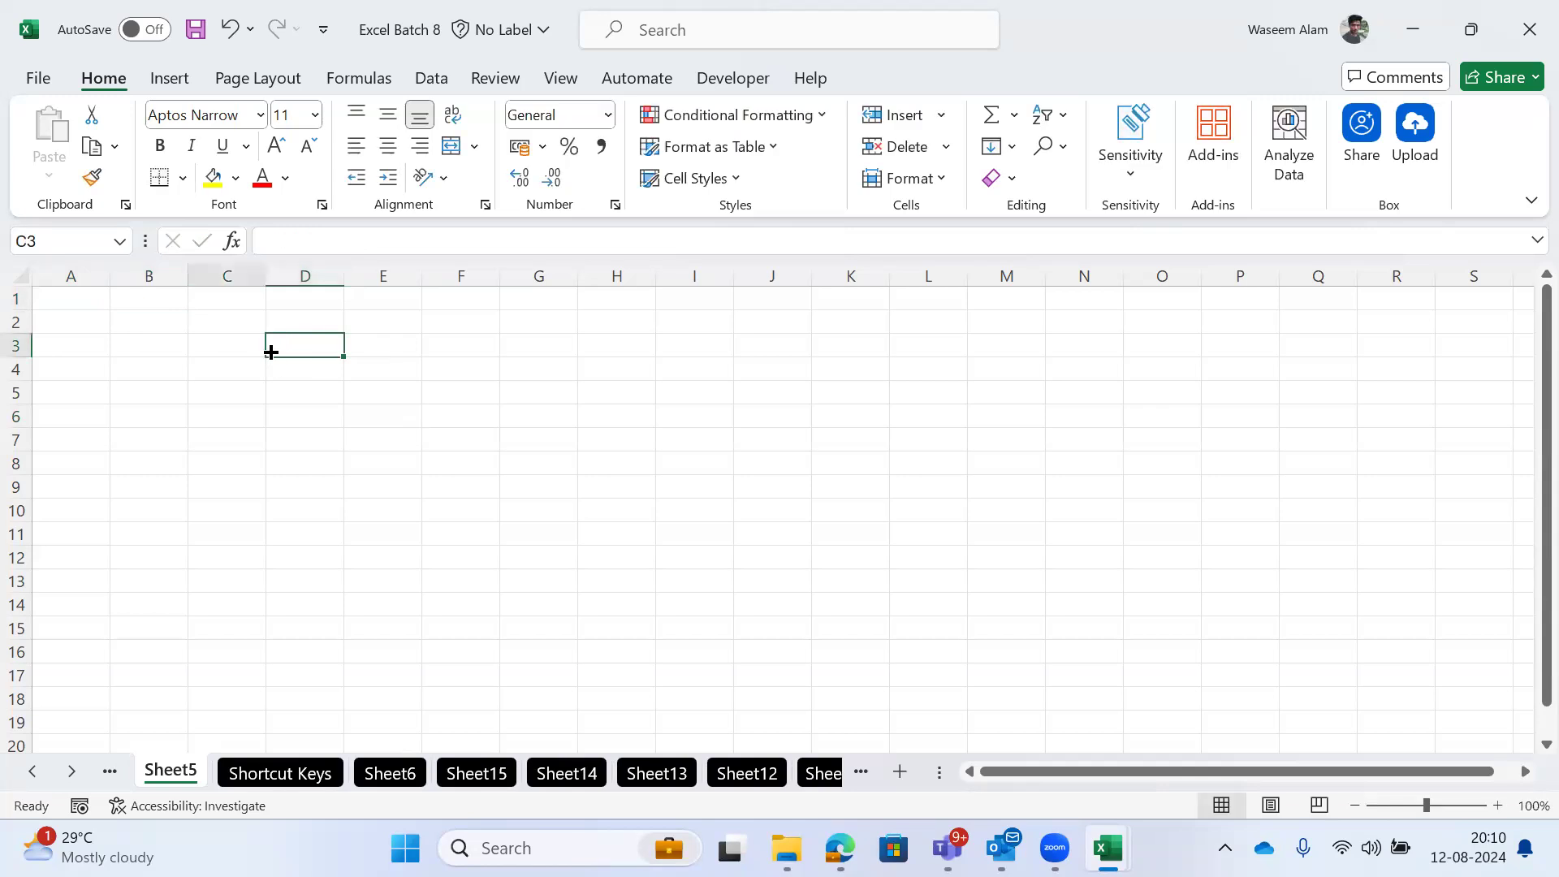
key("Right")
key("Right")
key("Left")
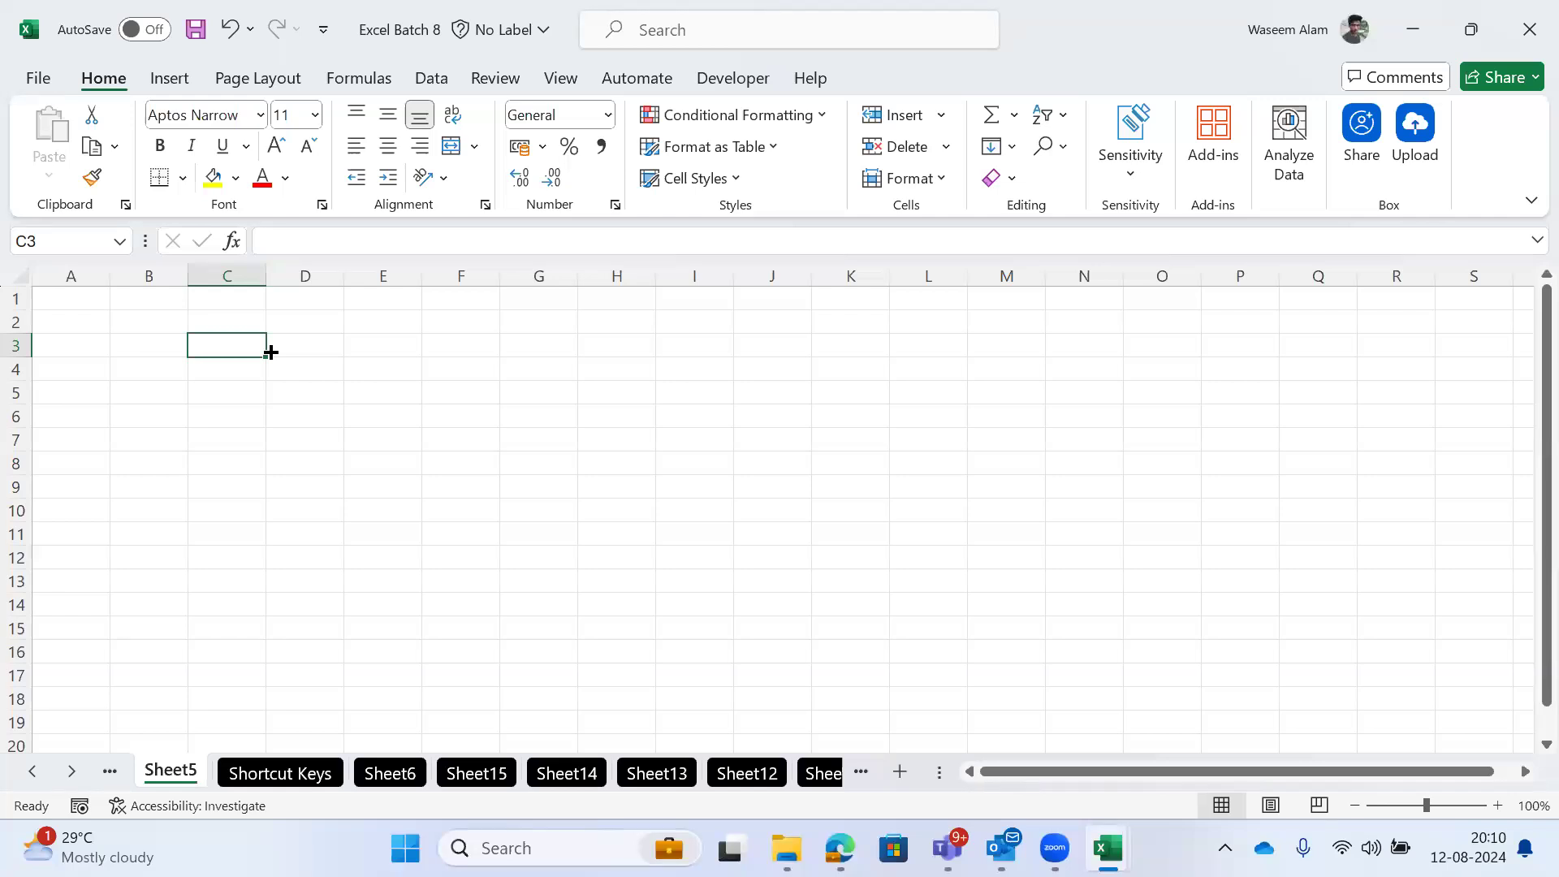
key("Left")
key("Right")
key("Right")
key("Down")
key("Left")
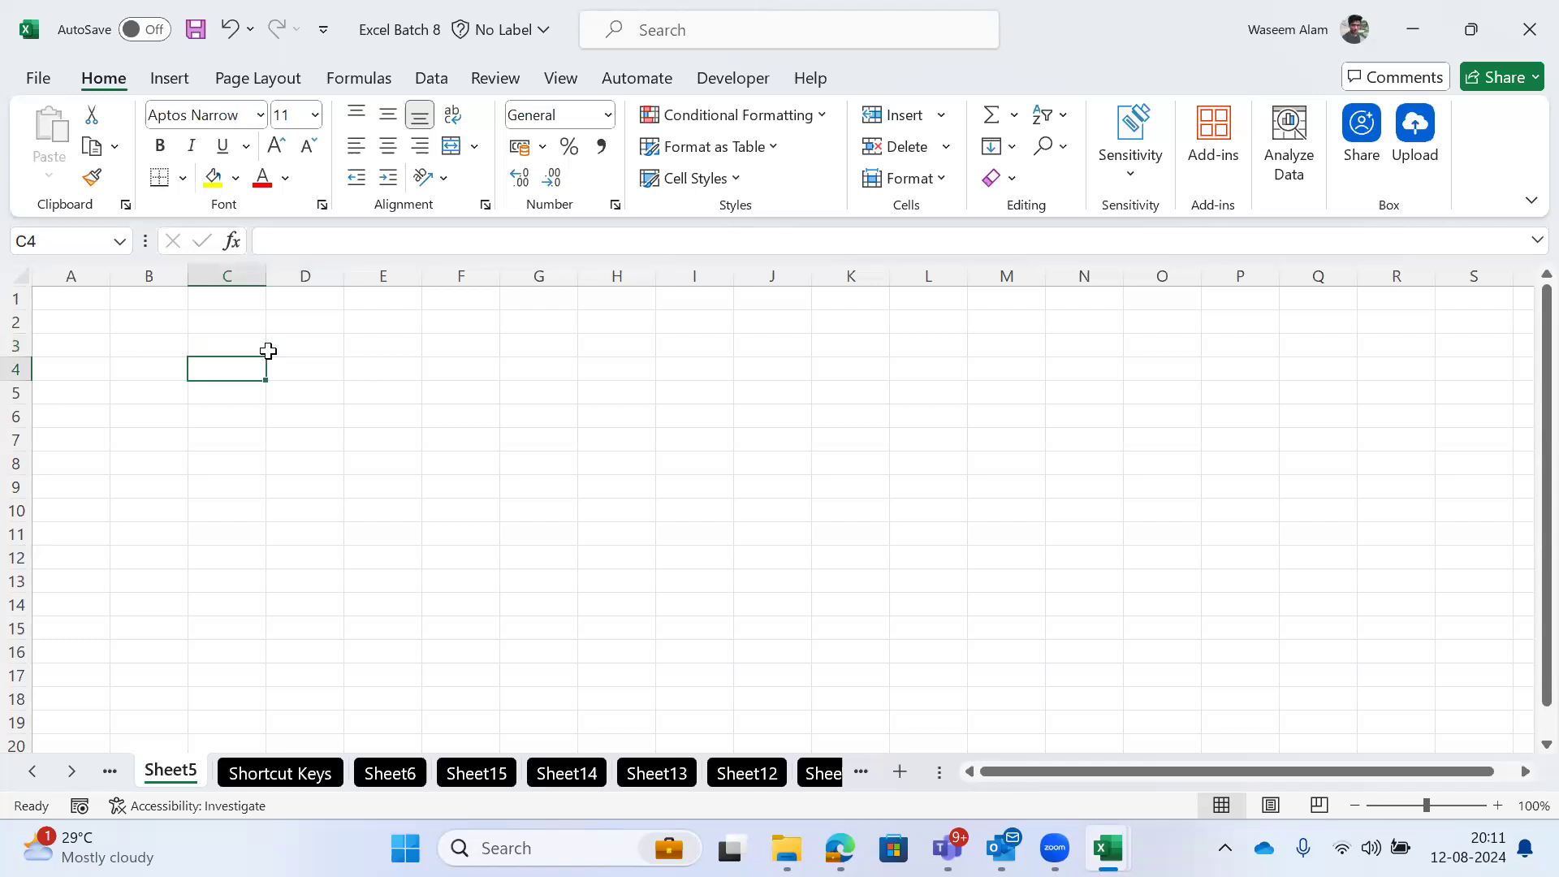
Step: Step between Sheet5 and its neighbouring sheets, visit Shortcut Keys, and go back to Day1
key("ctrl+Page_Up")
key("ctrl+Page_Down")
key("ctrl+Page_Down")
key("ctrl+Page_Down")
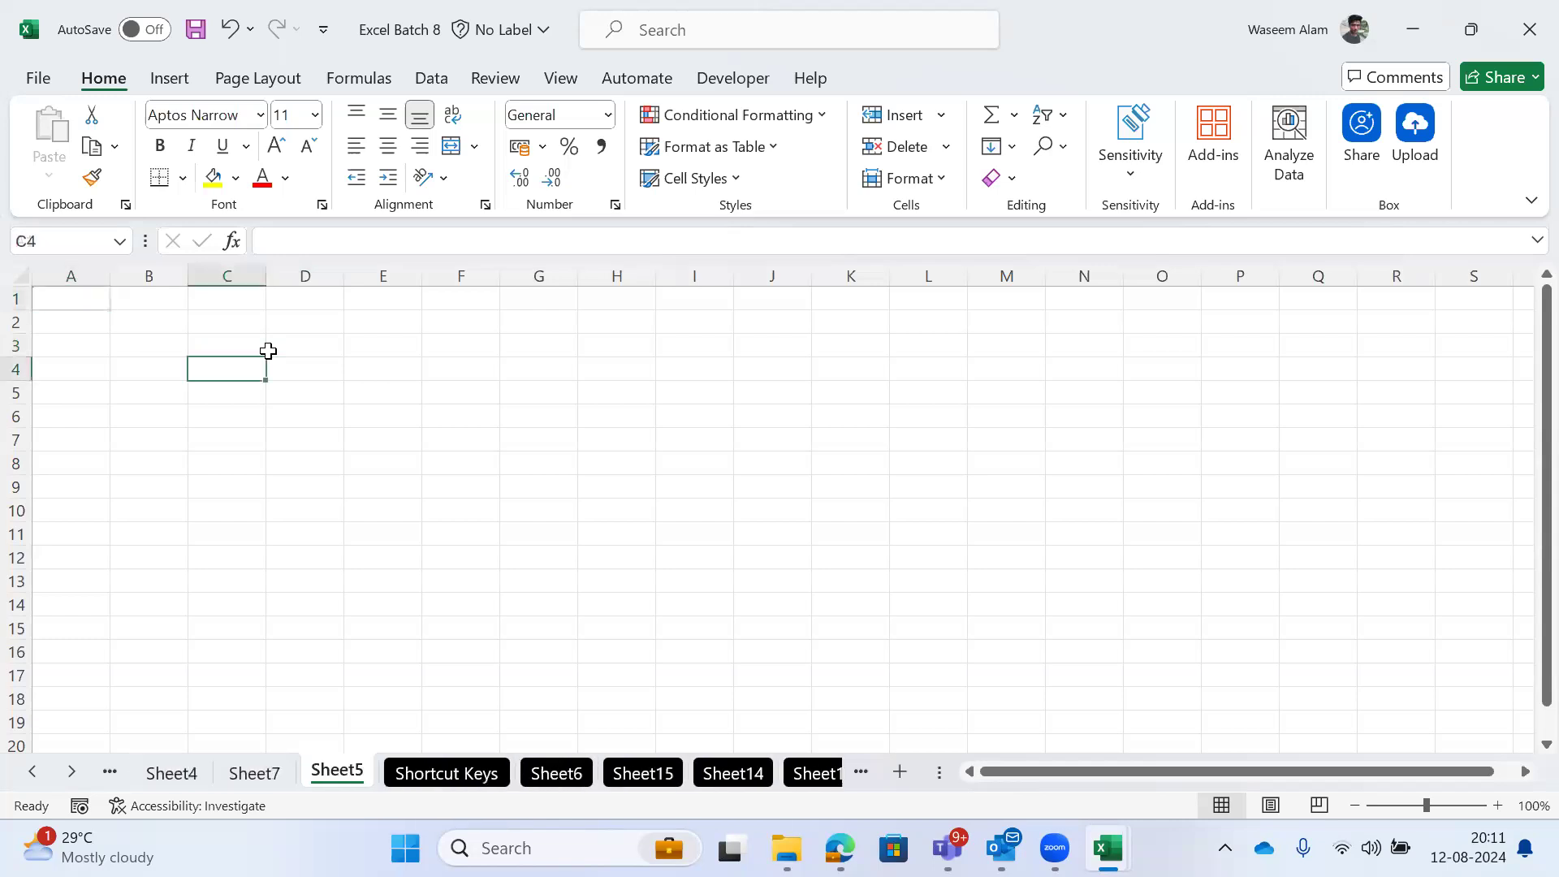
key("ctrl+Page_Up")
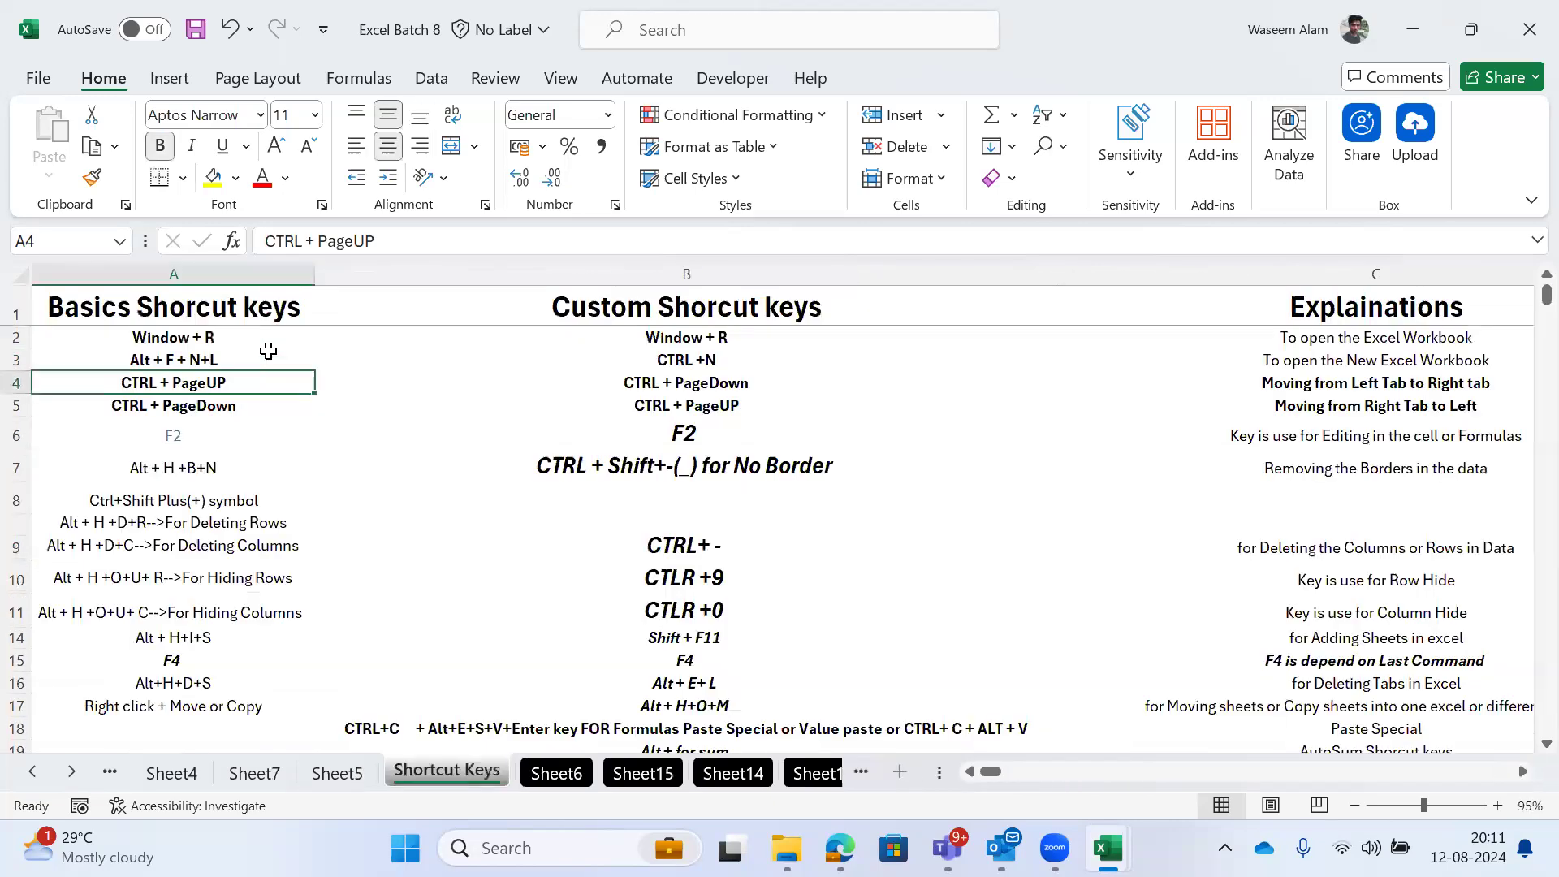
key("ctrl+Page_Up")
key("ctrl+Page_Up")
key("ctrl+Page_Up")
key("ctrl+Page_Up")
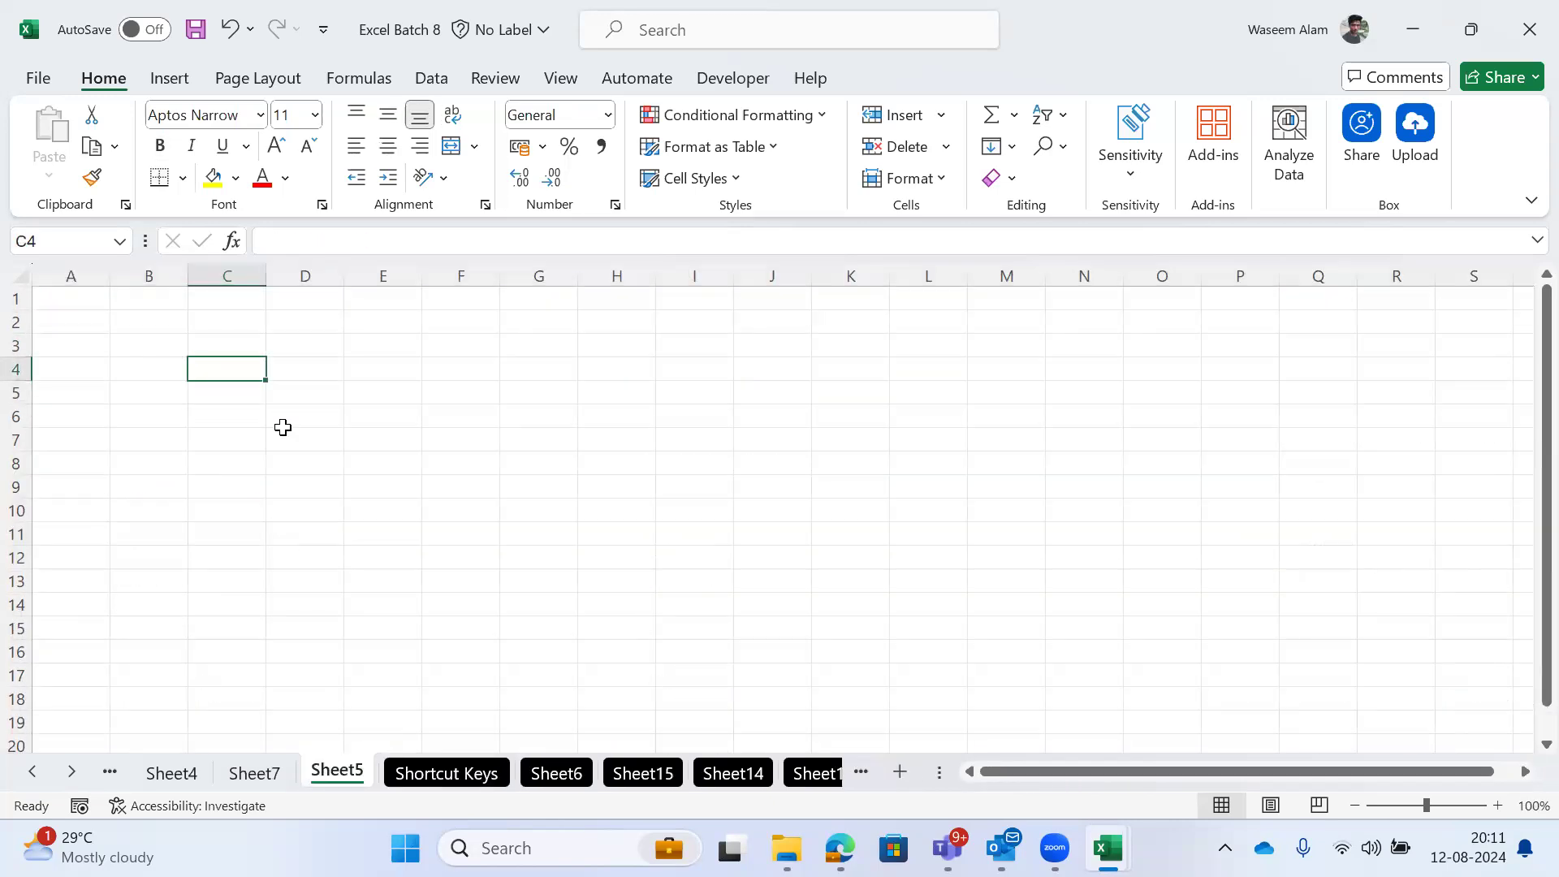
Step: Step forward to Shortcut Keys, select F7 on Sheet5 along the way, and select the F2 entry in A6 of Shortcut Keys
key("ctrl+Page_Down")
key("ctrl+Page_Down")
key("ctrl+Page_Down")
key("ctrl+Page_Down")
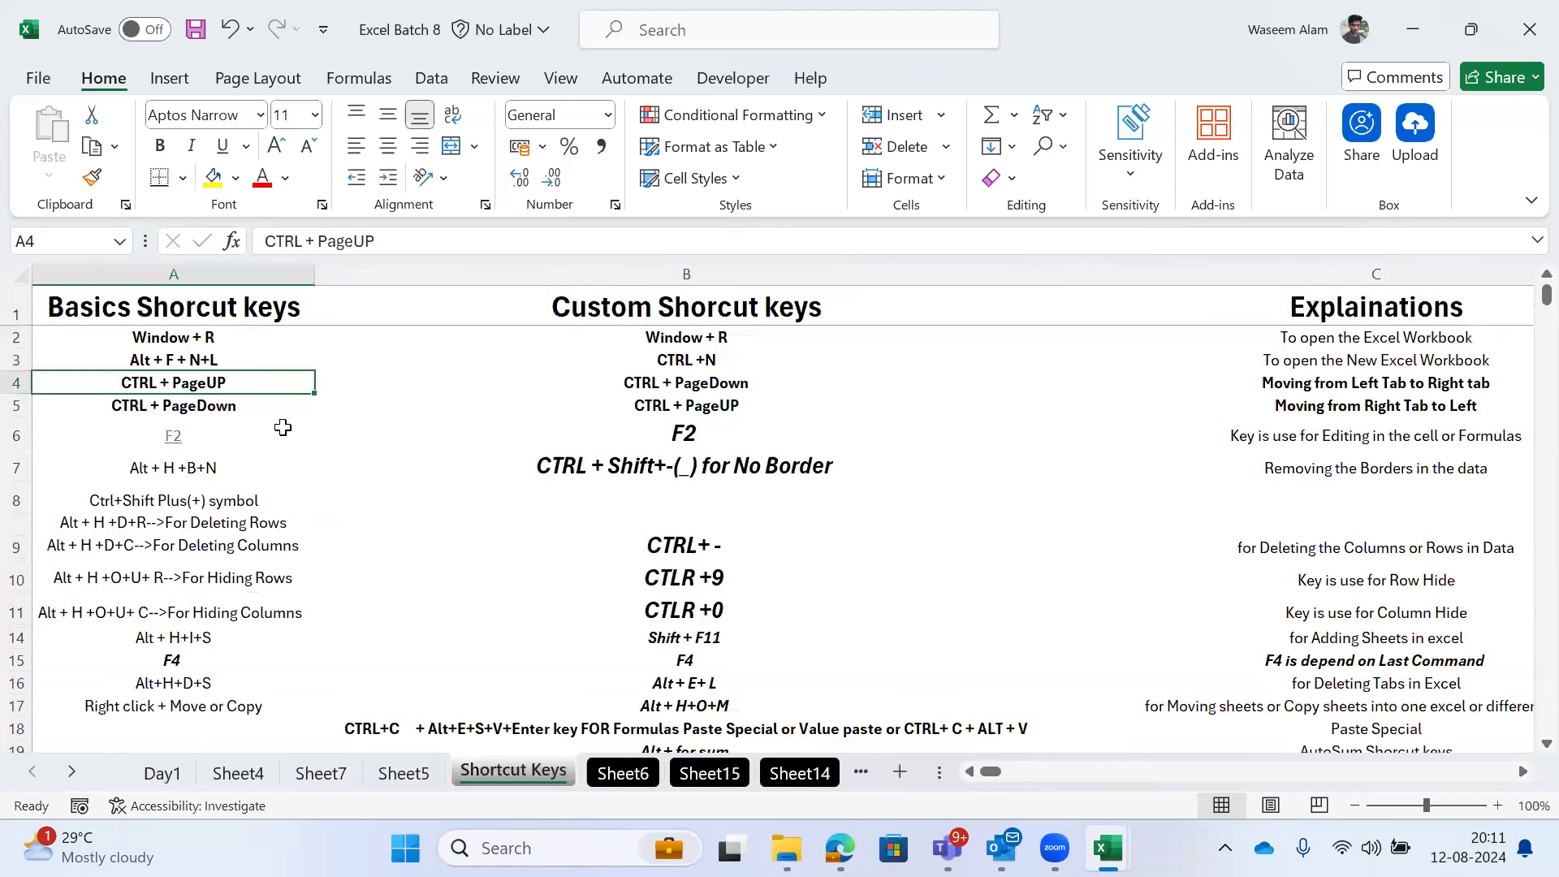
key("ctrl+Page_Up")
left_click(485, 450)
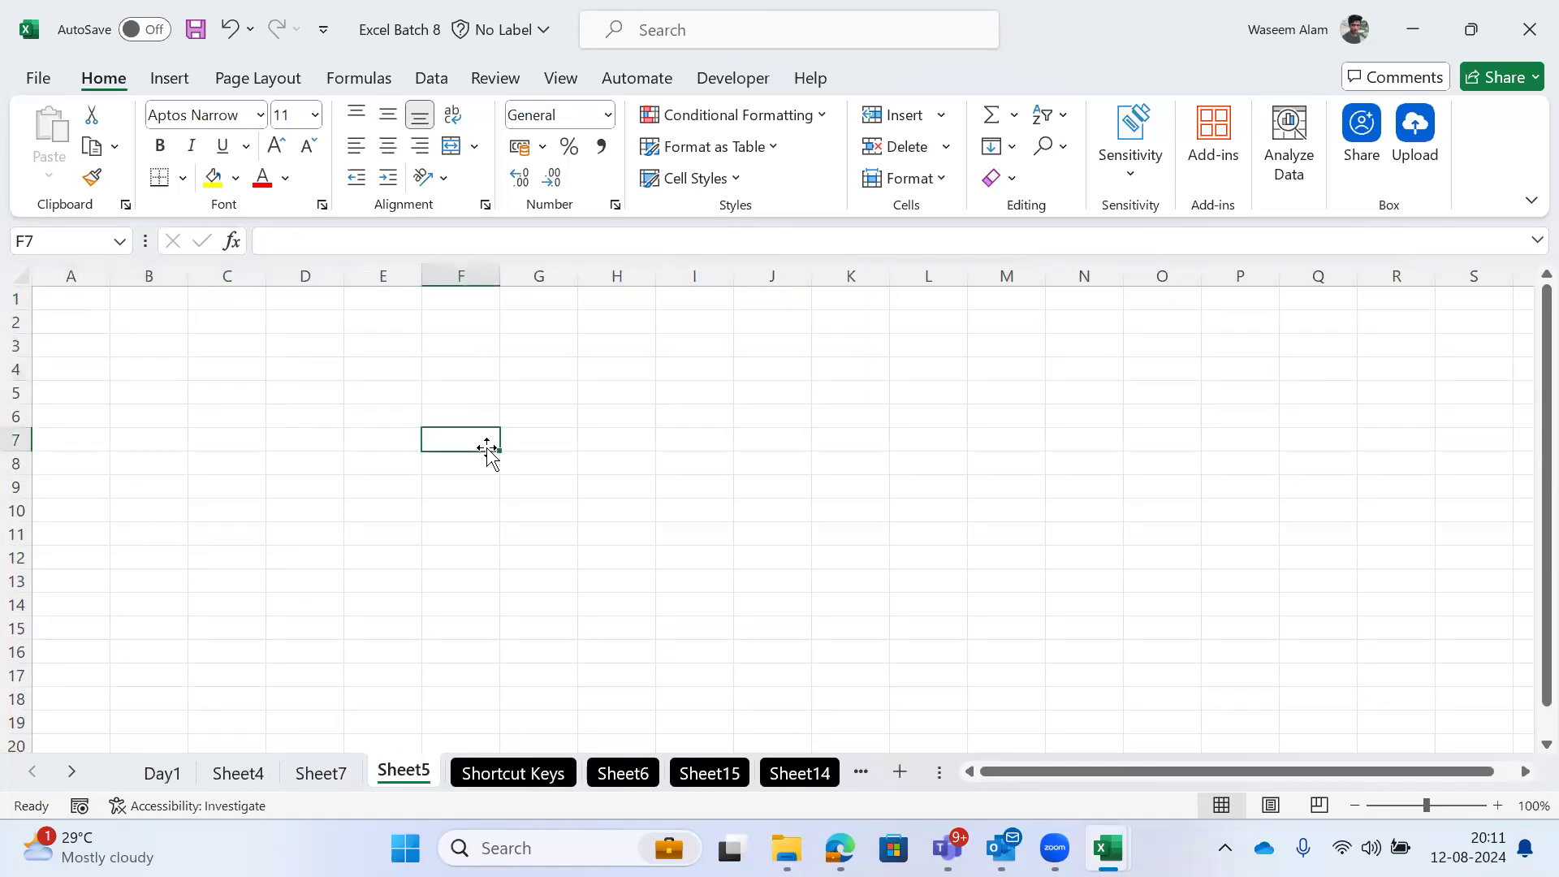
key("ctrl+Page_Down")
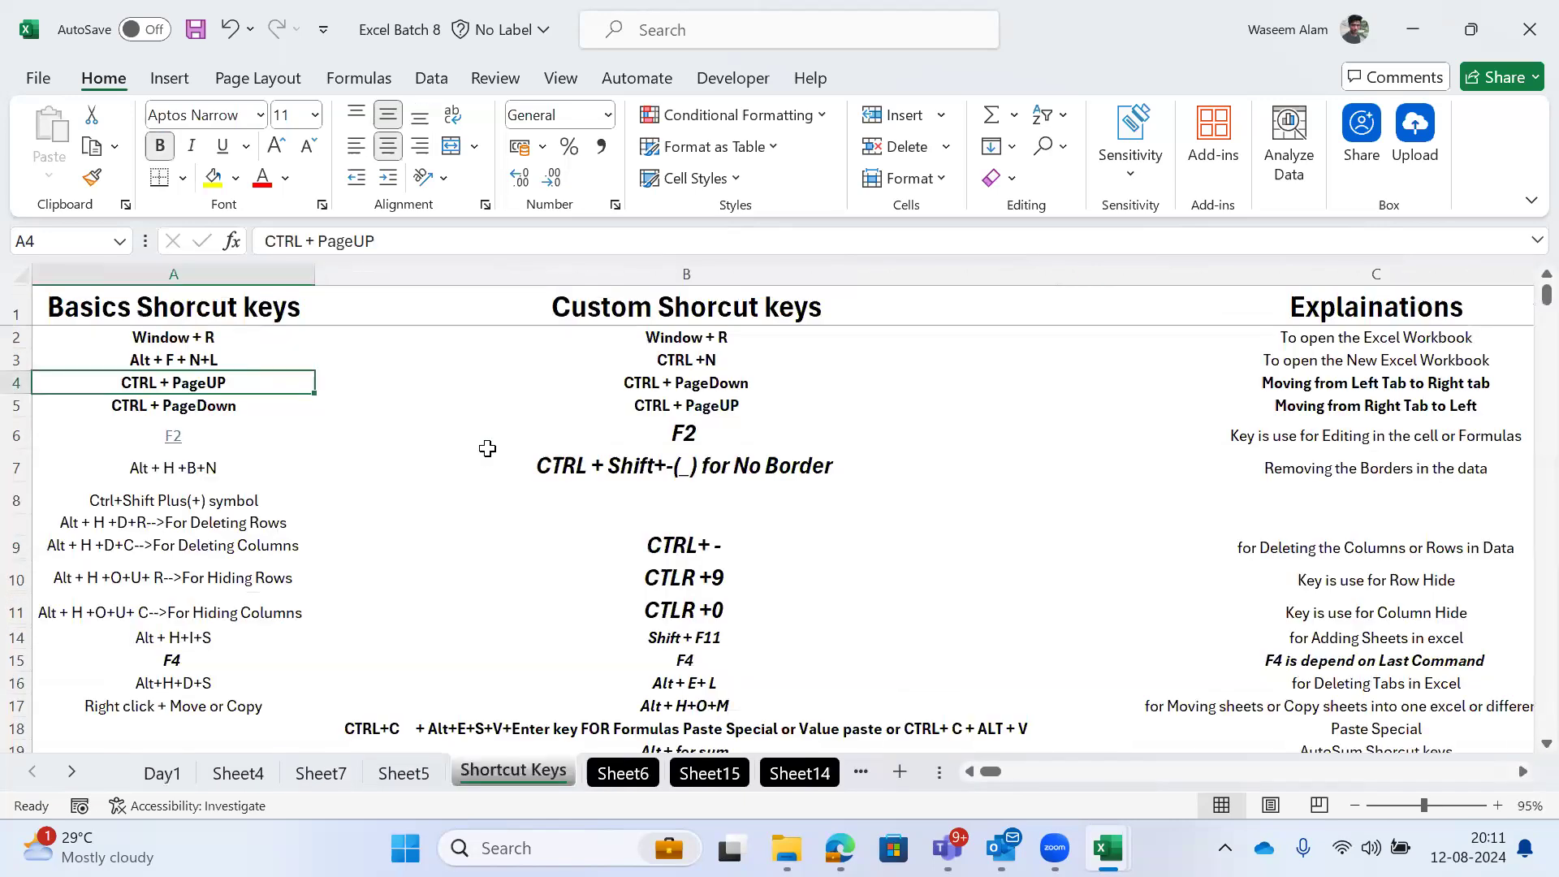
left_click(200, 425)
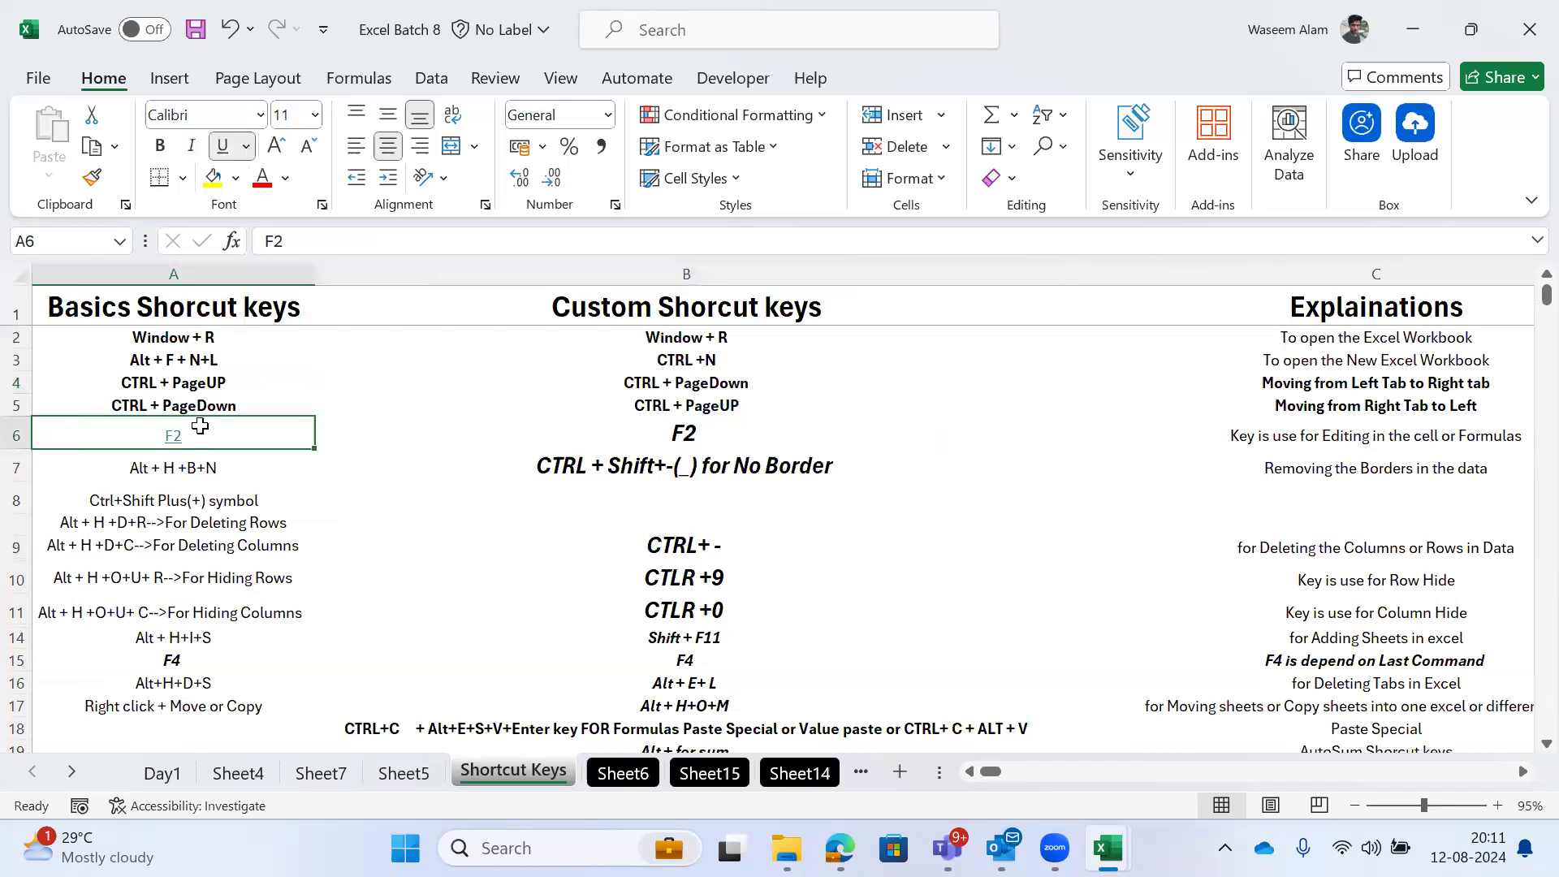
key("Right")
key("Left")
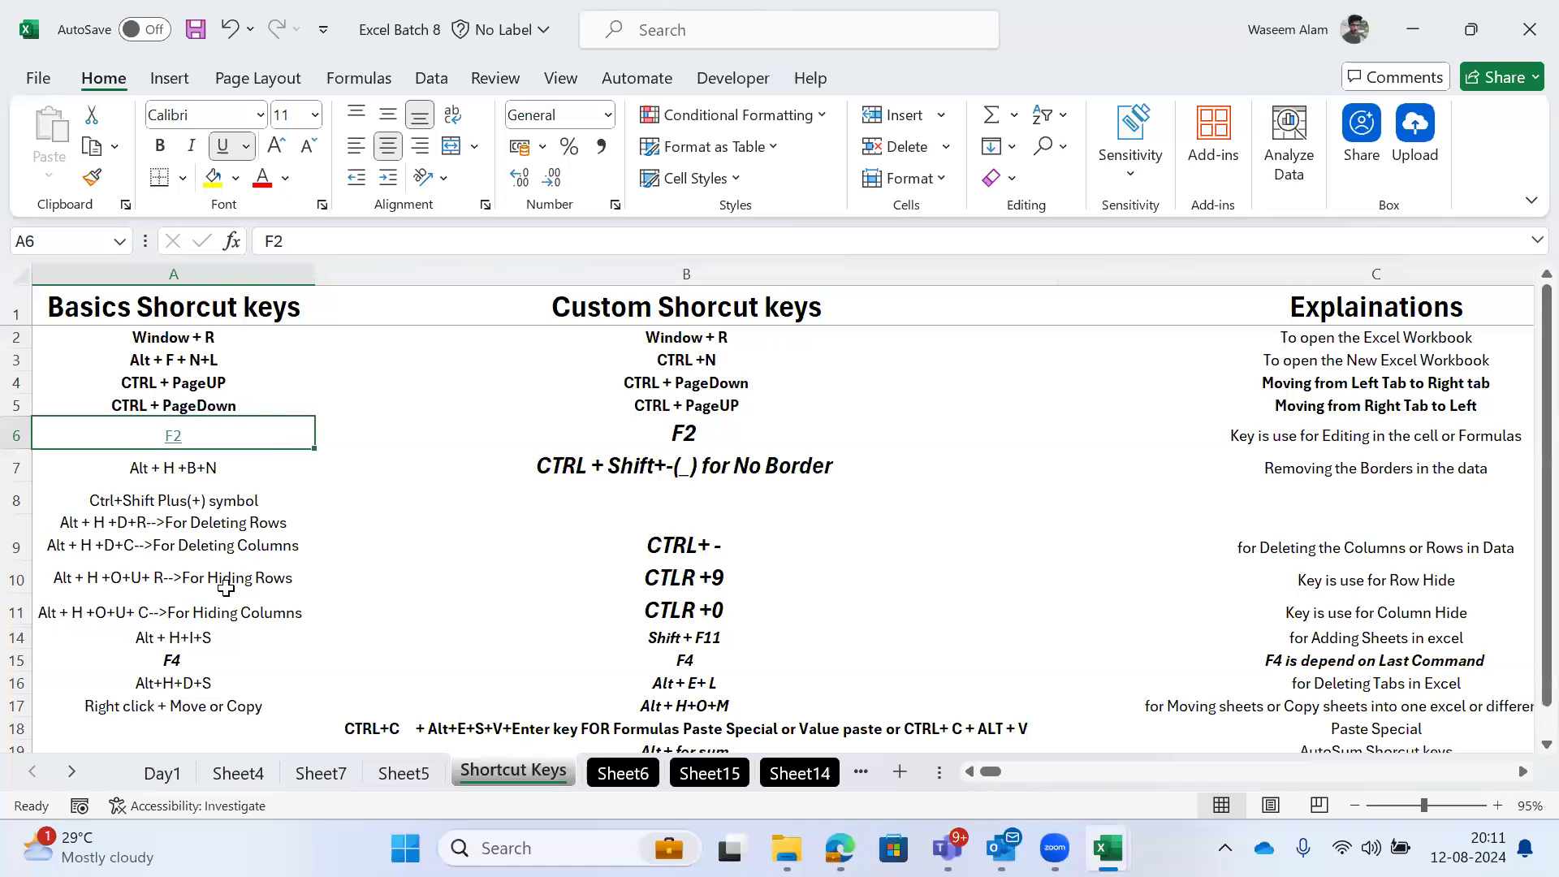
Step: Step back from Shortcut Keys to Day1 and select cell D5 there
key("ctrl+Page_Up")
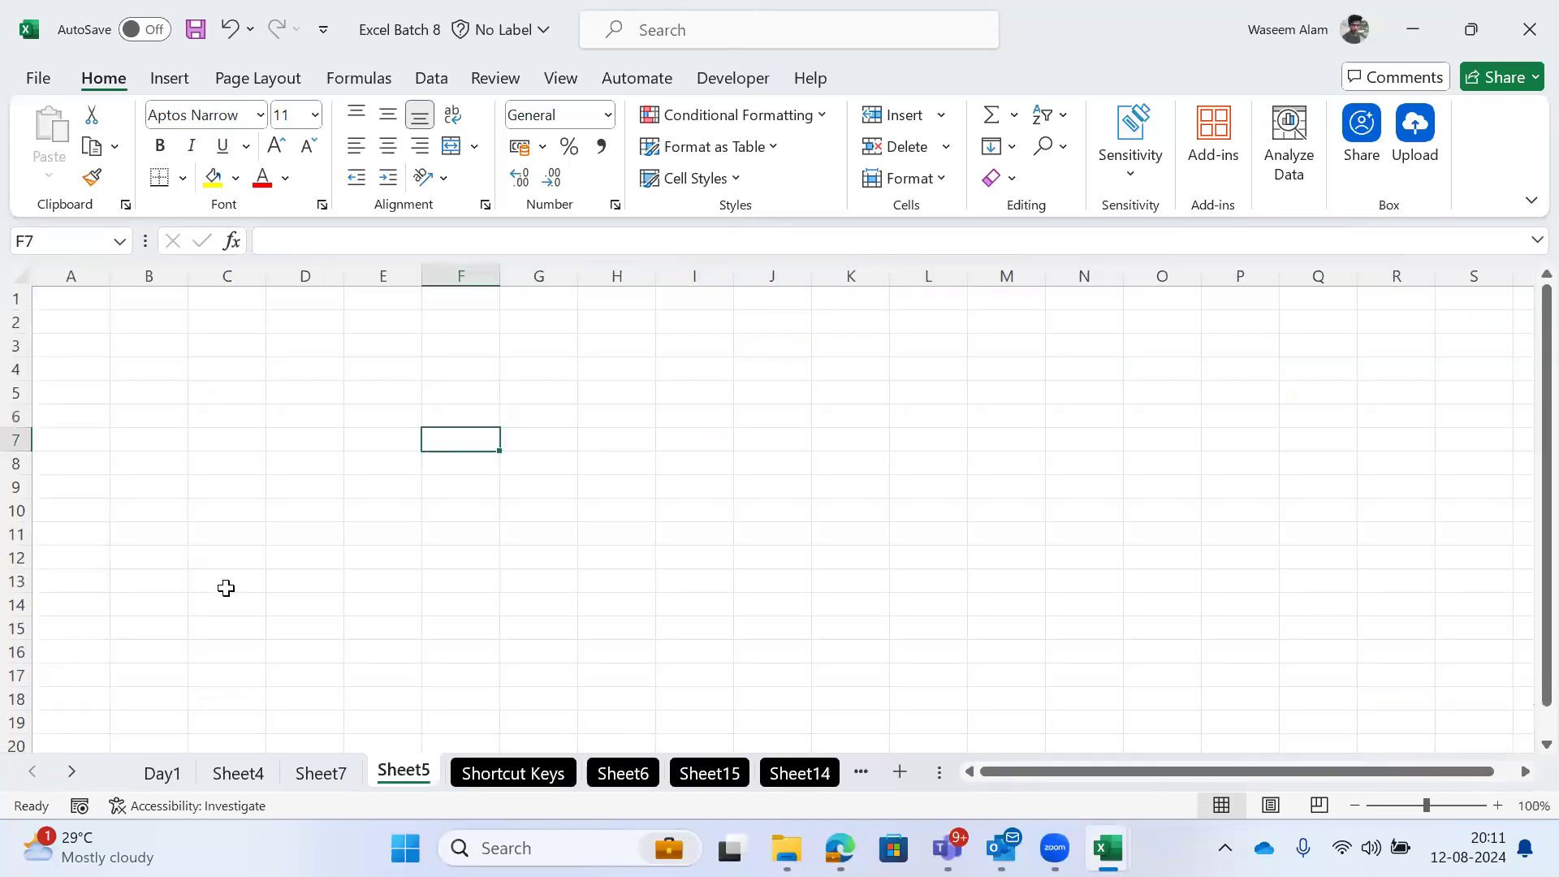
key("ctrl+Page_Up")
key("ctrl+Page_Up")
key("ctrl+Page_Up")
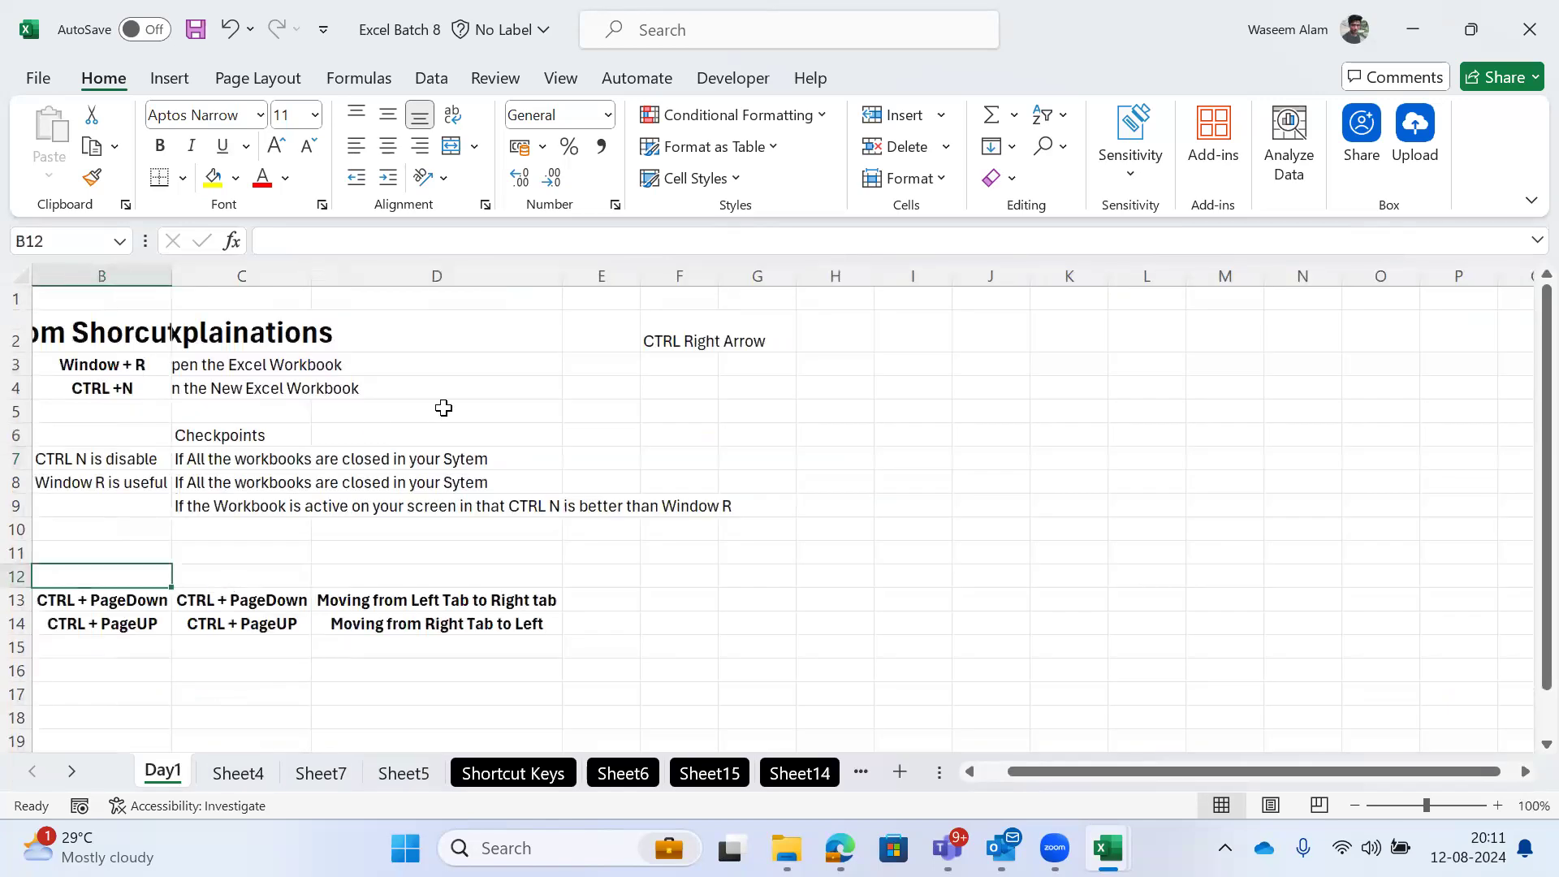
left_click(395, 409)
right_click(395, 408)
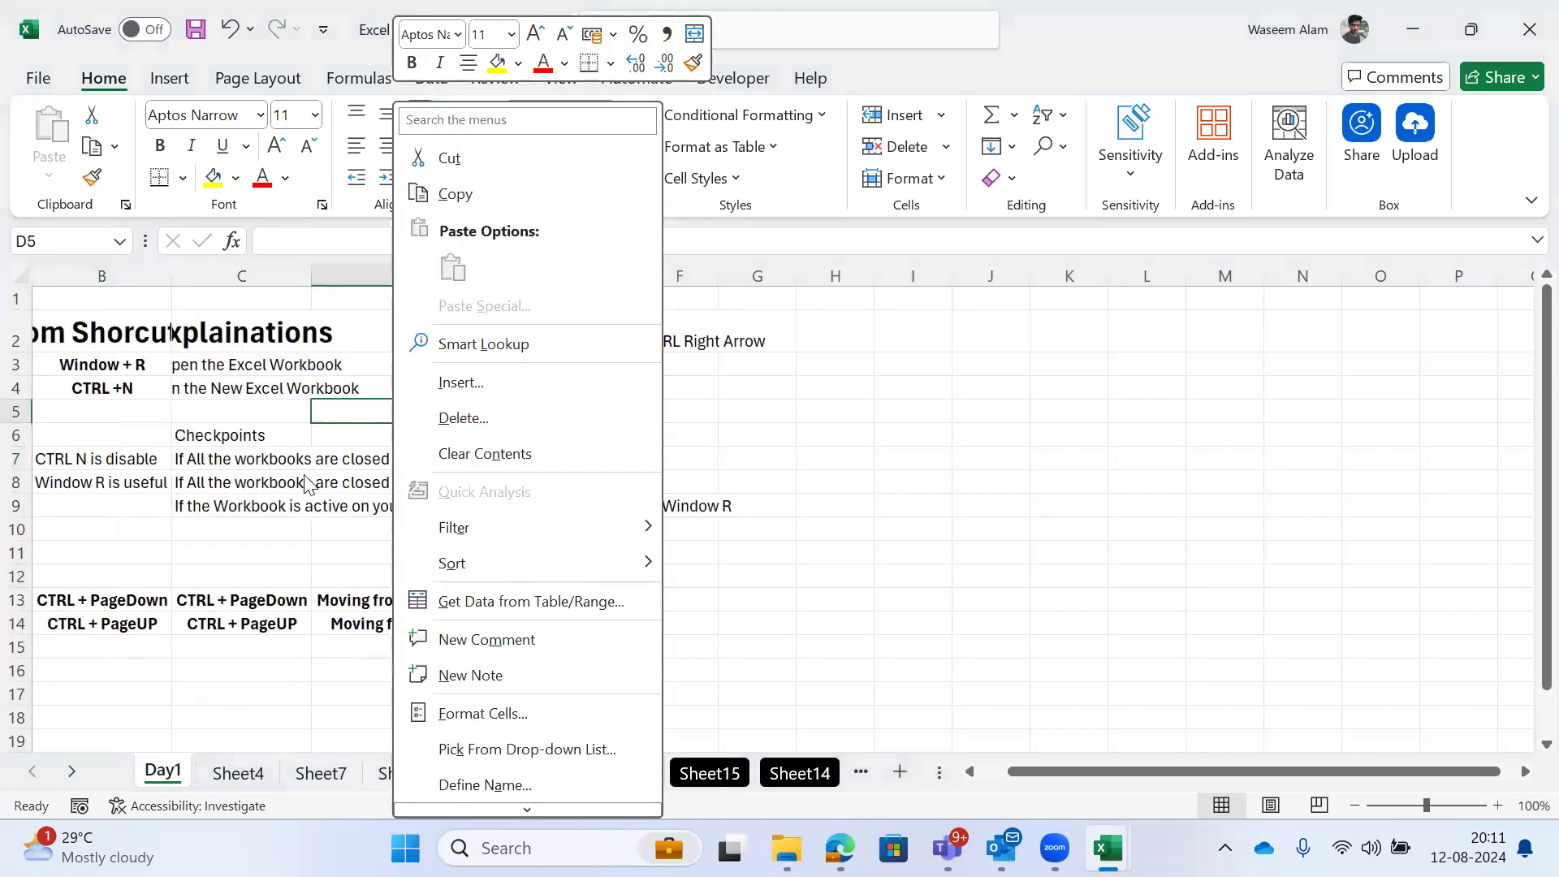
key("Escape")
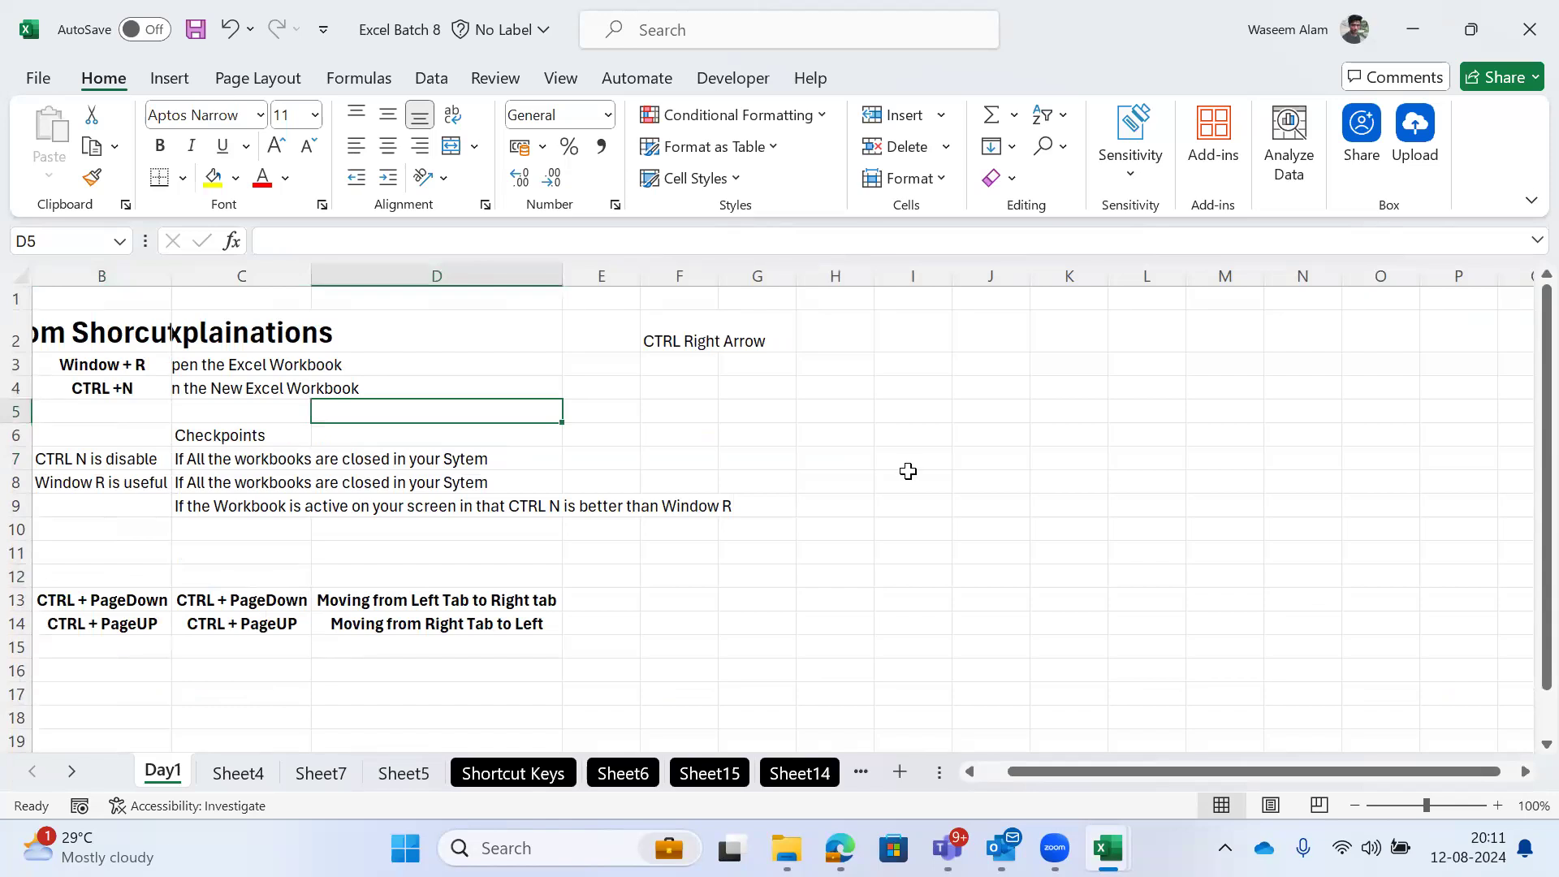
Step: Move the active cell on Day1 to B8 and step forward through the sheets to Shortcut Keys
key("ctrl+Left")
key("Down")
key("Down")
key("Right")
key("Down")
key("ctrl+Page_Down")
key("ctrl+Page_Up")
key("ctrl+Page_Down")
key("ctrl+Page_Down")
key("ctrl+Page_Down")
key("ctrl+Page_Down")
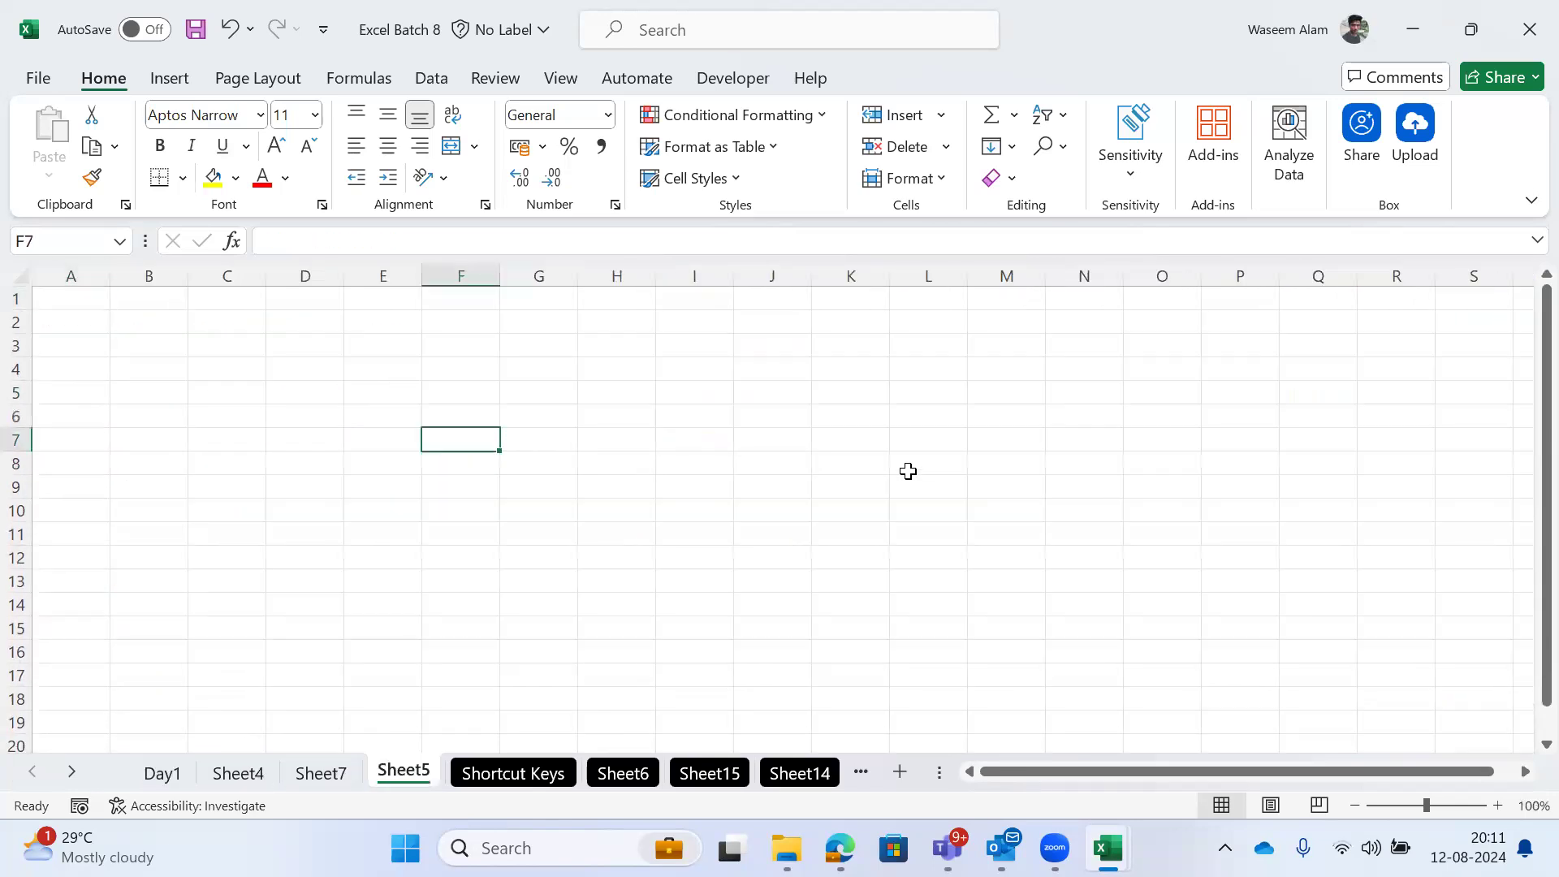
key("ctrl+Page_Down")
key("ctrl+Page_Up")
key("Down")
key("Up")
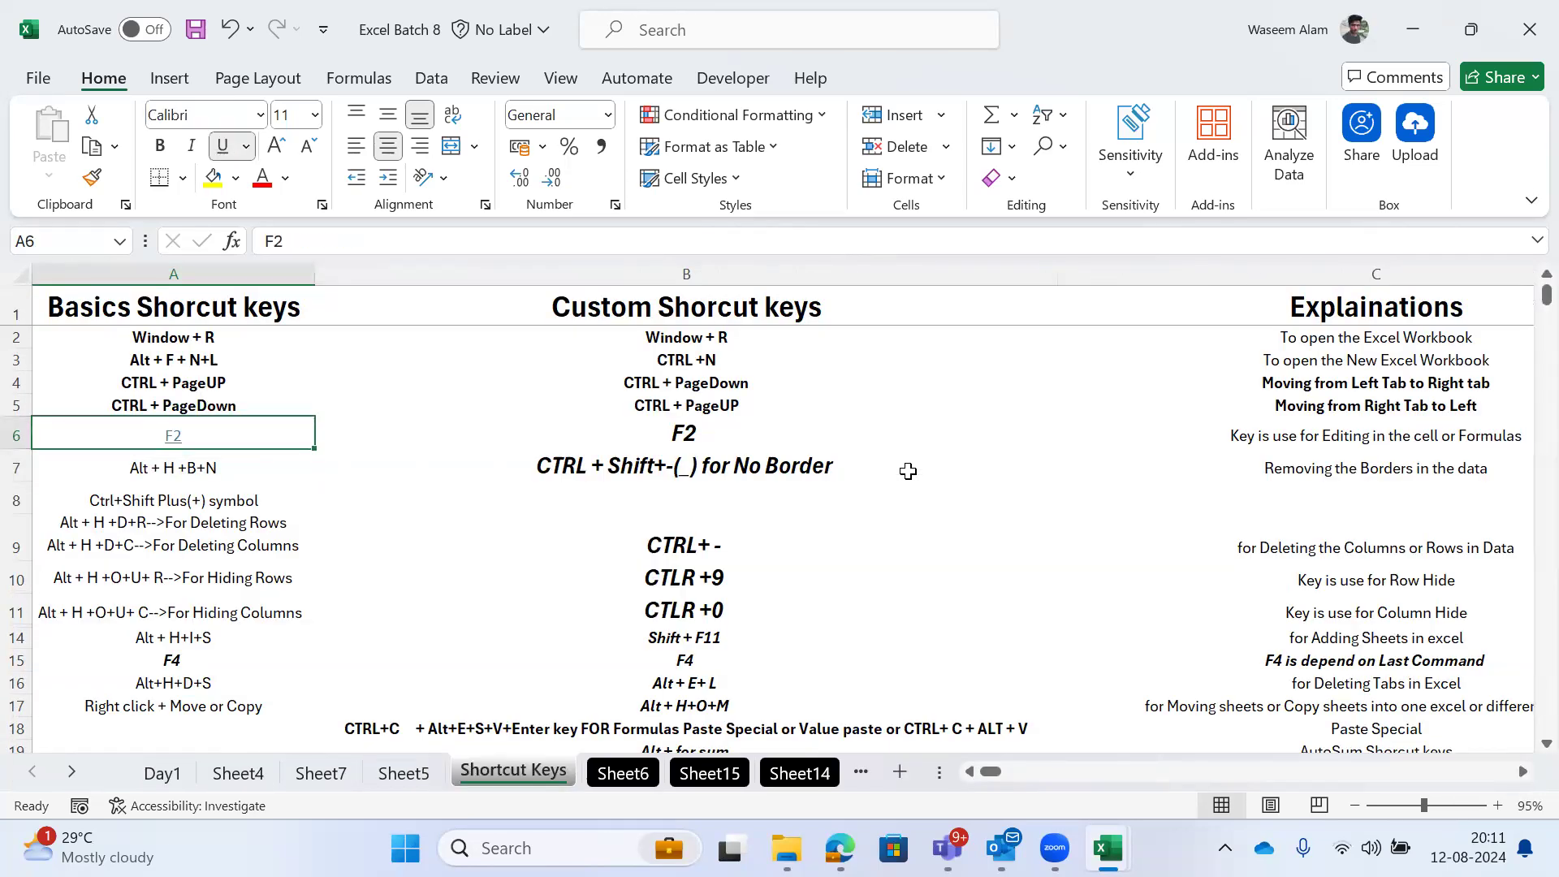
Step: Move the active cell back and forth across the F2 entry in row 6 of Shortcut Keys, ending on A6
key("Right")
scroll(532, 391, "right", 1)
key("Left")
key("Up")
key("Down")
key("Right")
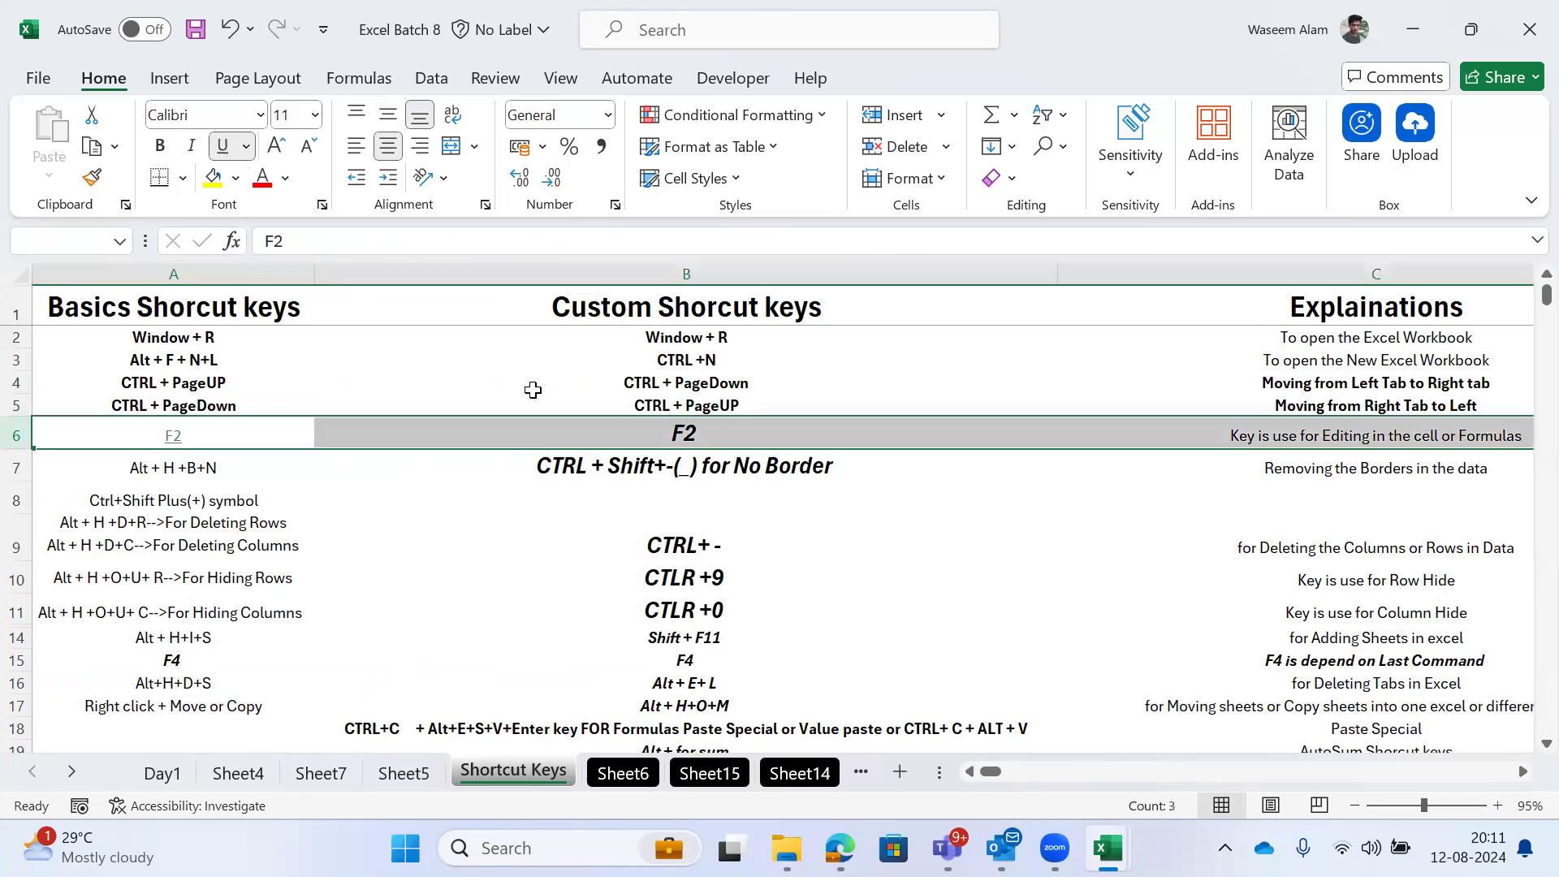
key("Right")
key("Right")
key("Left")
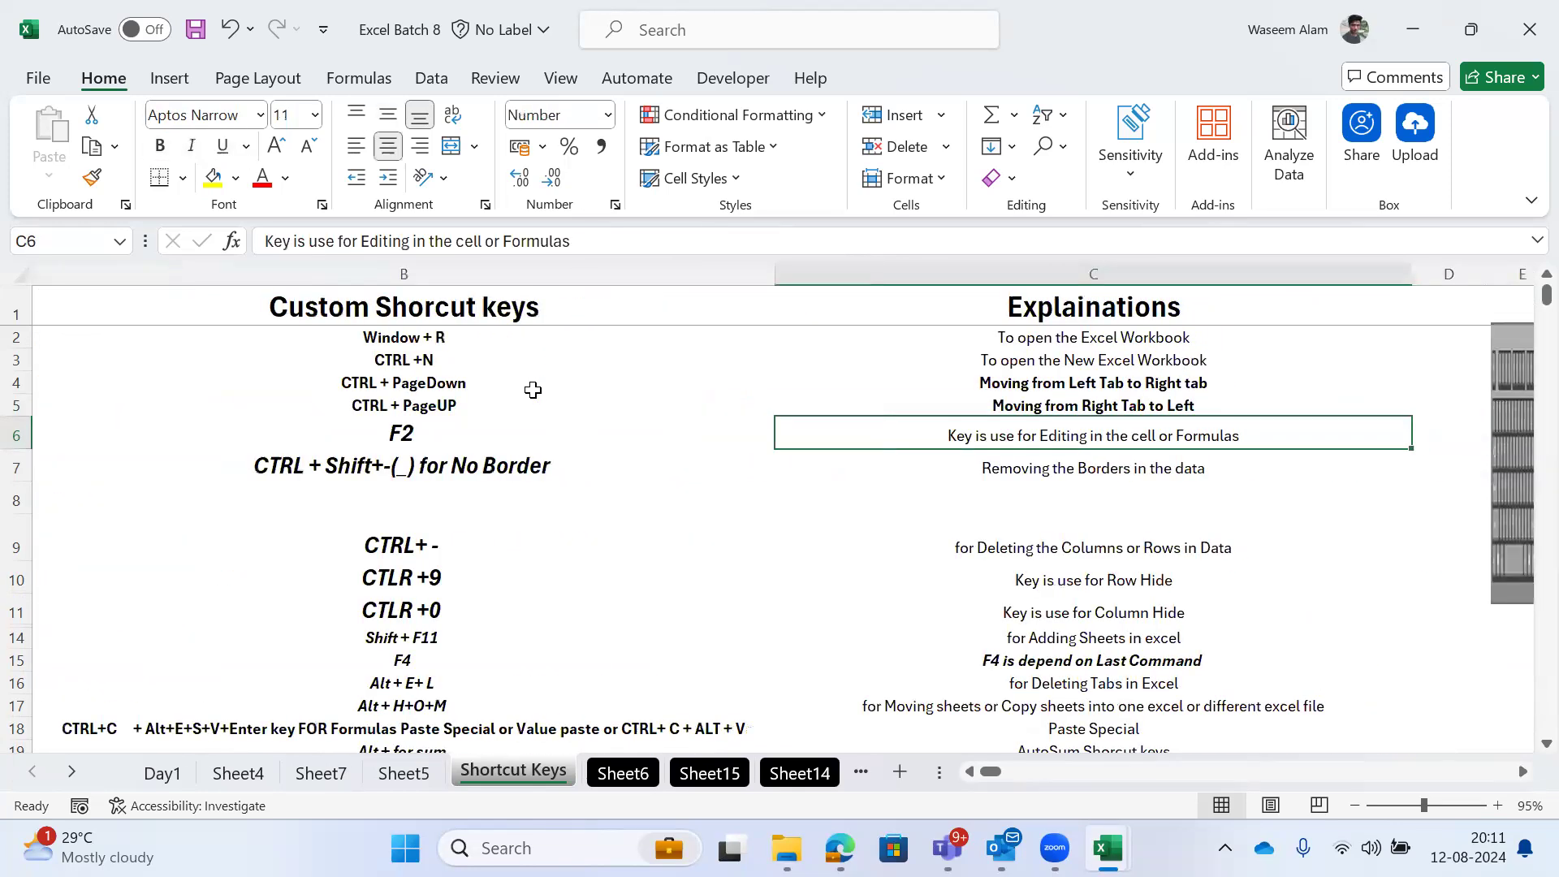
key("Left")
key("Left")
key("Right")
key("Right")
key("Right")
key("Left")
key("Right")
key("Right")
key("Left")
key("Left")
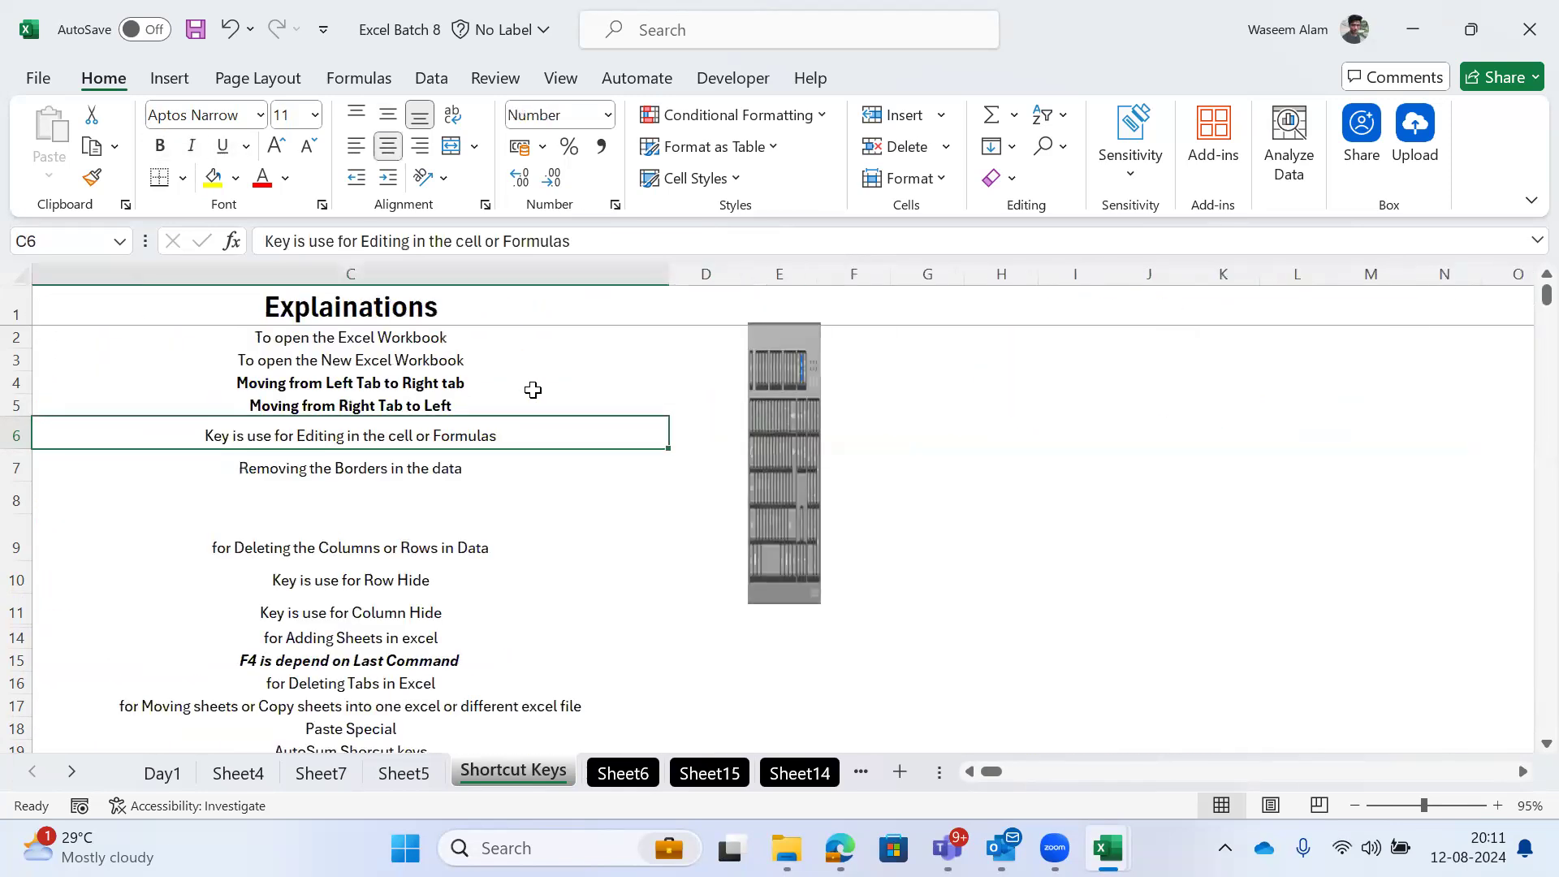
key("Left")
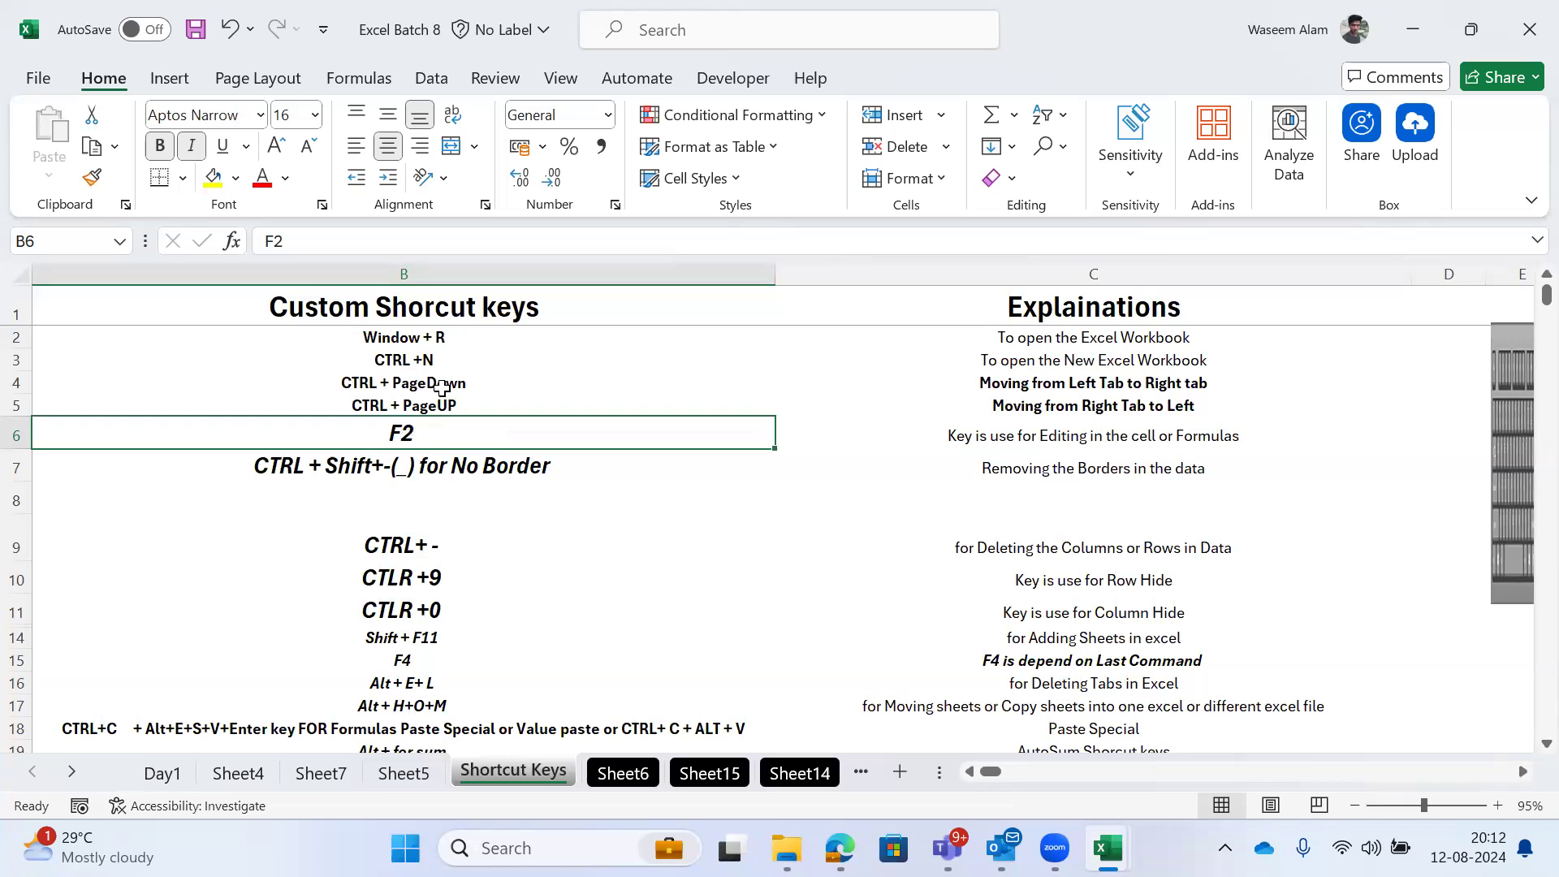
key("Left")
key("Right")
key("Right")
key("Left")
key("Left")
Step: Go back to Sheet4 and delete the blank sheets Sheet4, Sheet7 and Sheet5
key("ctrl+Page_Up")
key("ctrl+Page_Up")
key("ctrl+Page_Up")
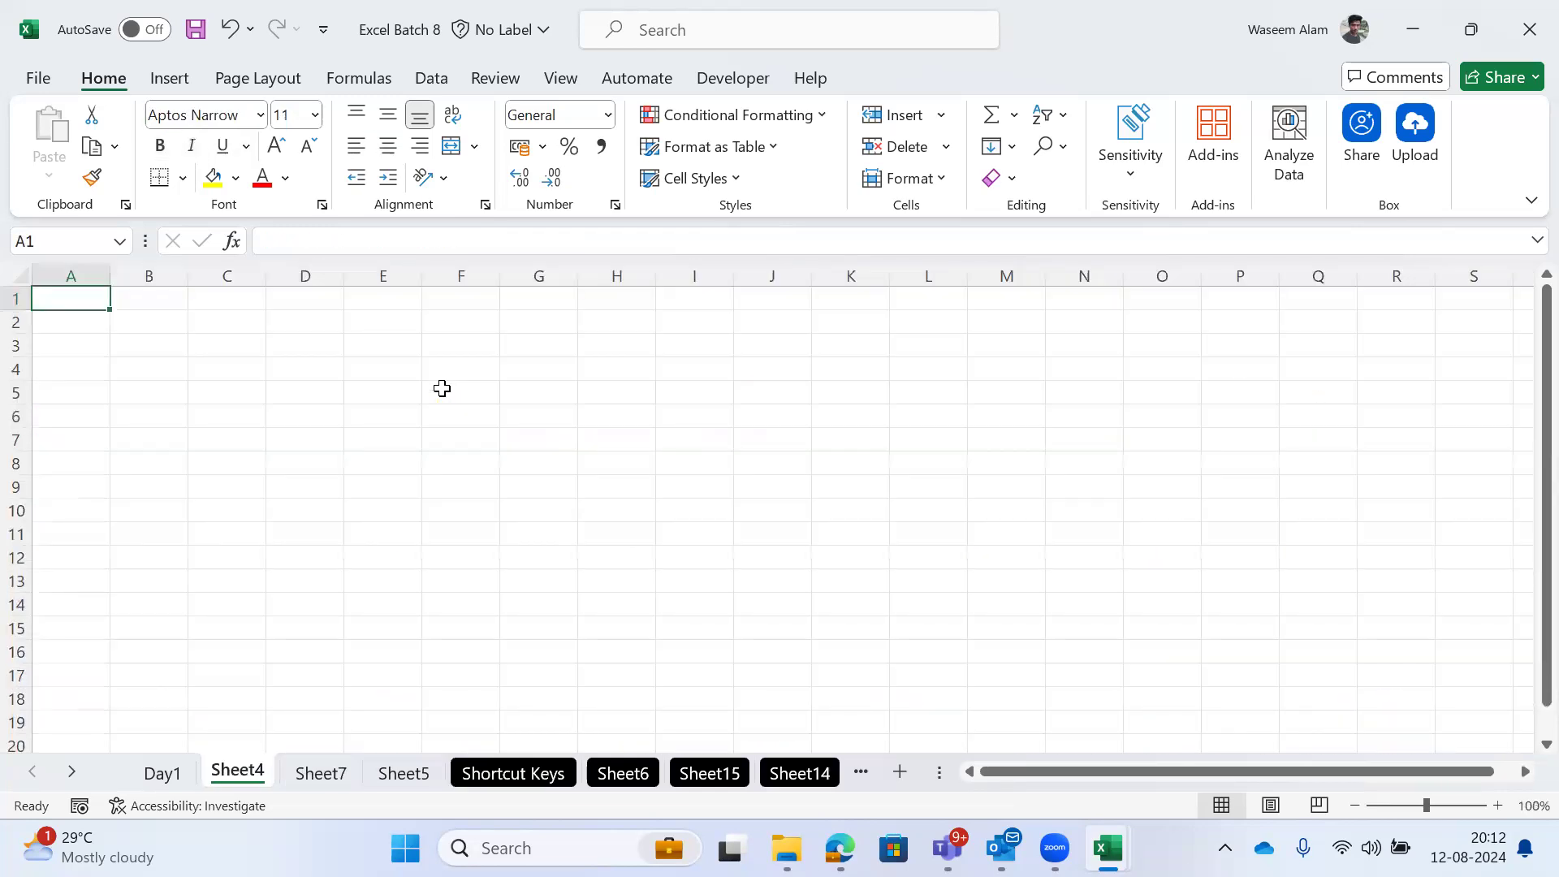
key("ctrl+Page_Down")
key("Down")
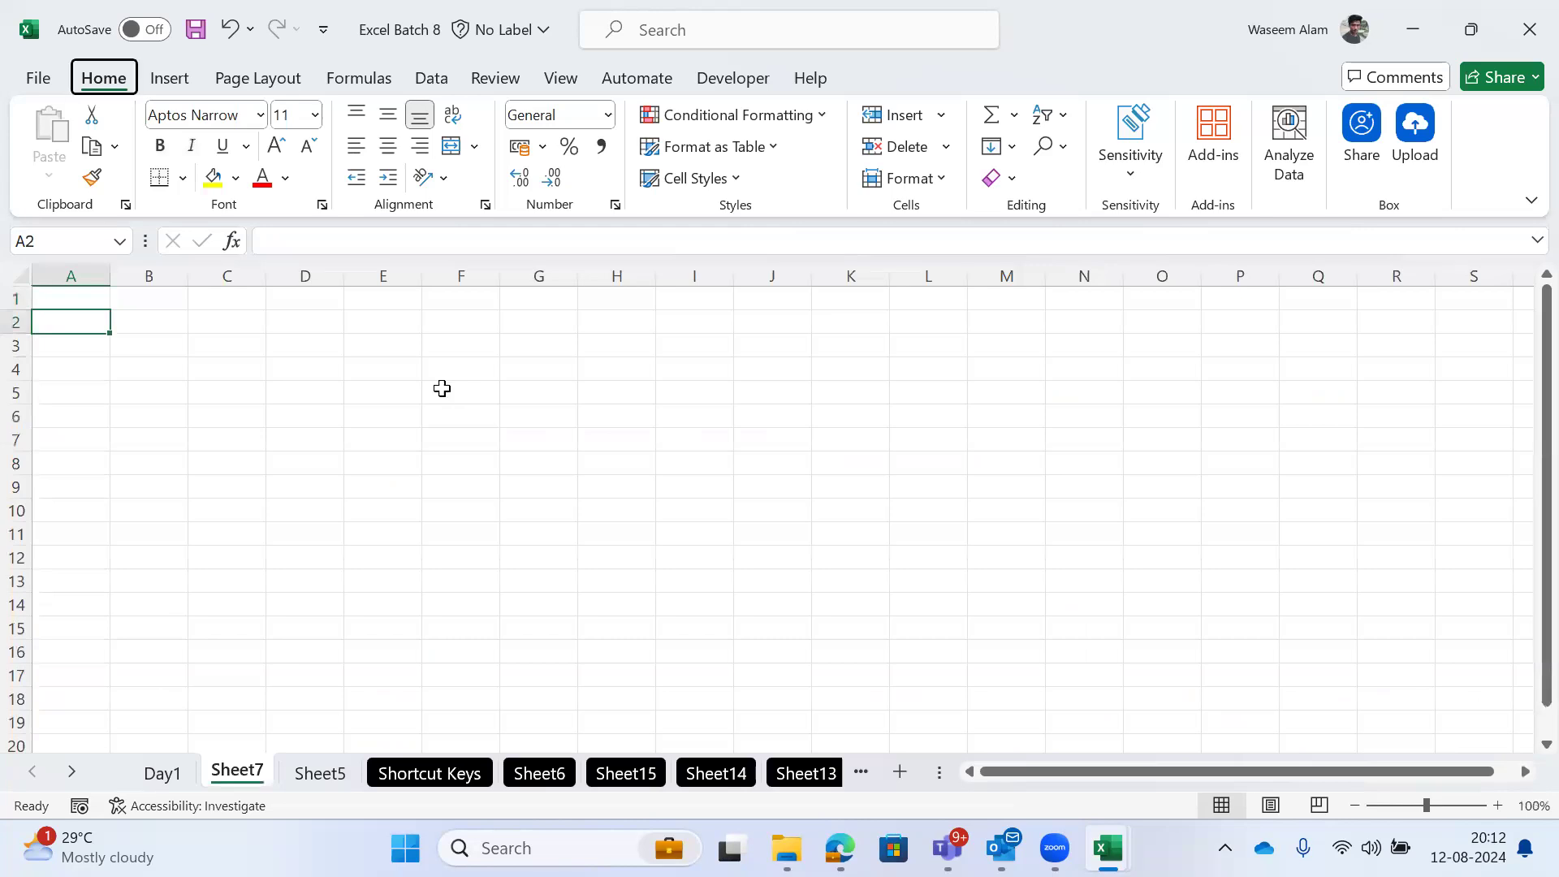
key("ctrl+Page_Down")
key("ctrl+Page_Down")
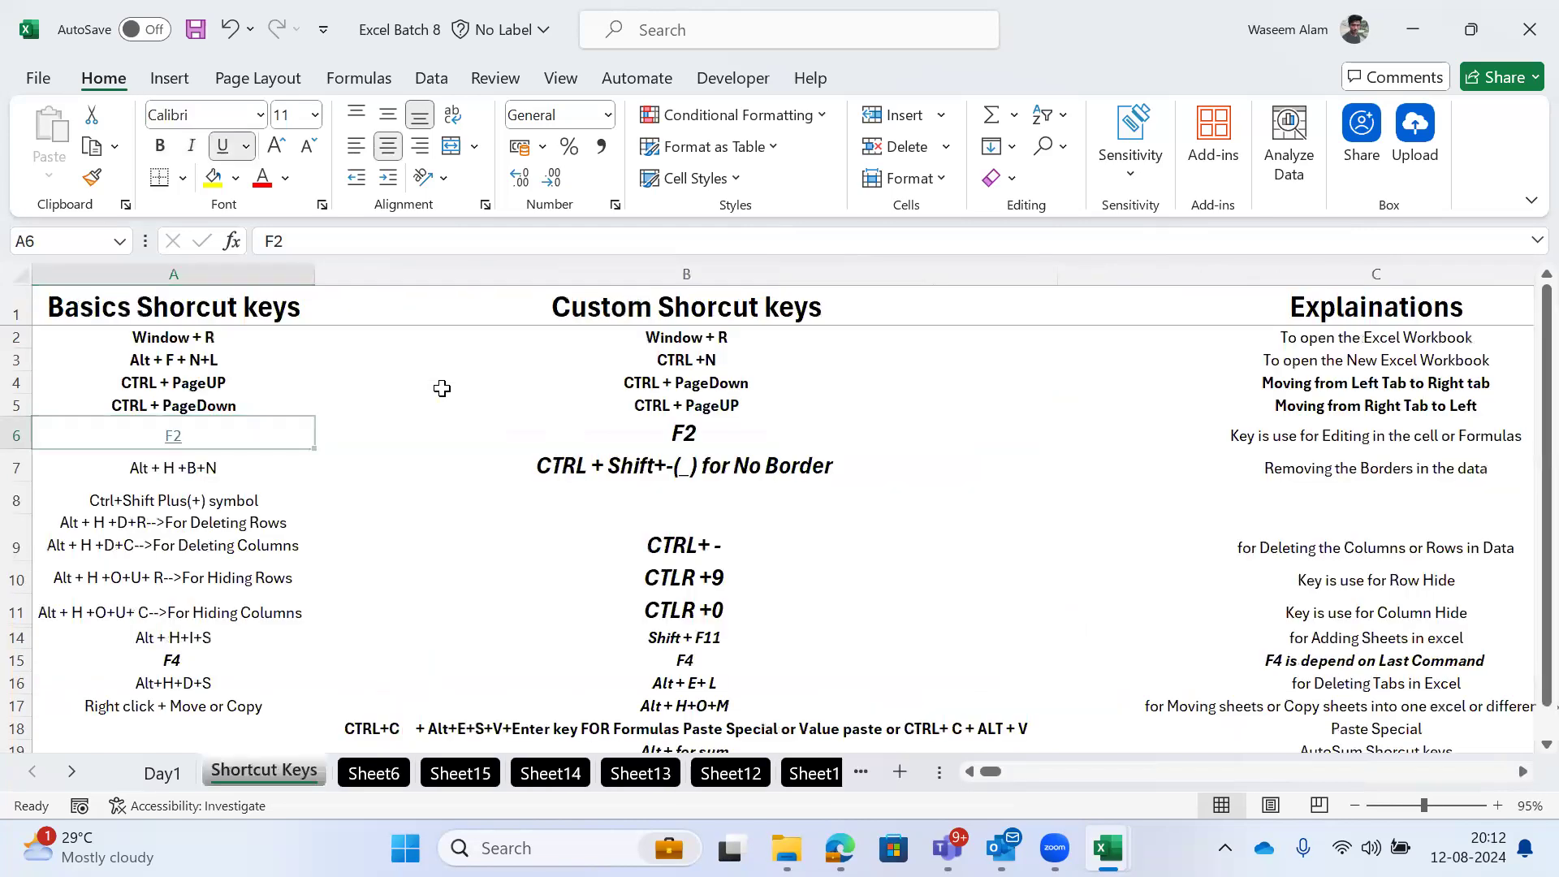
Step: Move past Shortcut Keys and delete the blank sheets Sheet6, Sheet15 and Sheet14
key("ctrl+Page_Down")
key("ctrl+Page_Down")
key("ctrl+Page_Down")
key("ctrl+Page_Down")
type("el")
key("alt")
key("alt")
key("alt")
key("alt")
key("alt")
key("alt")
key("alt")
key("alt")
key("alt")
key("alt")
key("Escape")
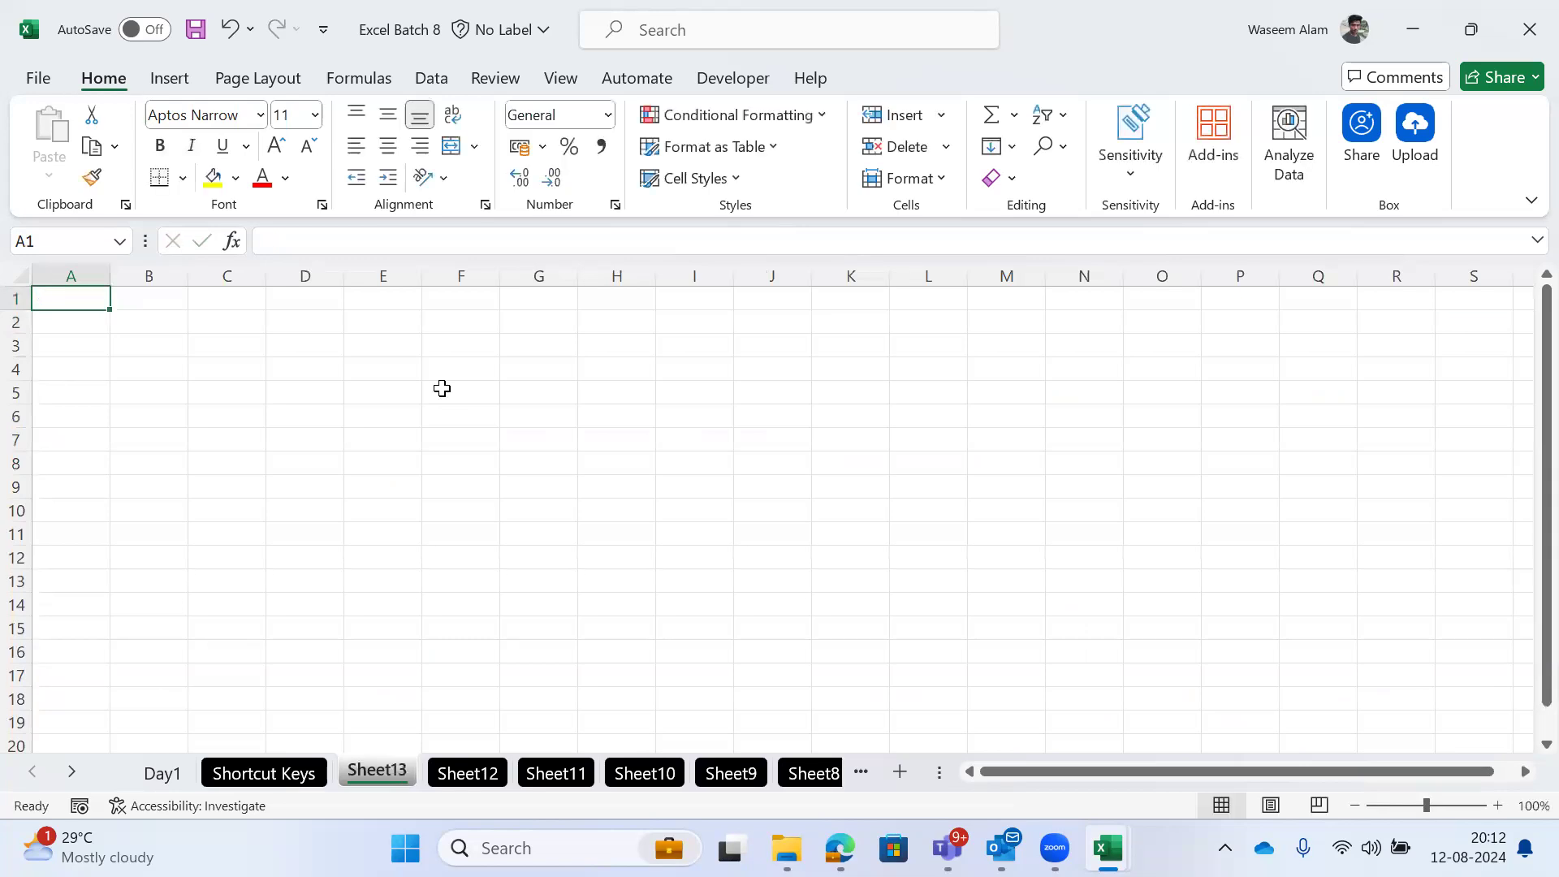
Step: Delete the blank sheets Sheet13, Sheet12 and Sheet11
key("alt")
key("h")
key("d")
key("s")
key("alt+h")
key("d")
key("s")
key("alt+h")
key("d")
key("s")
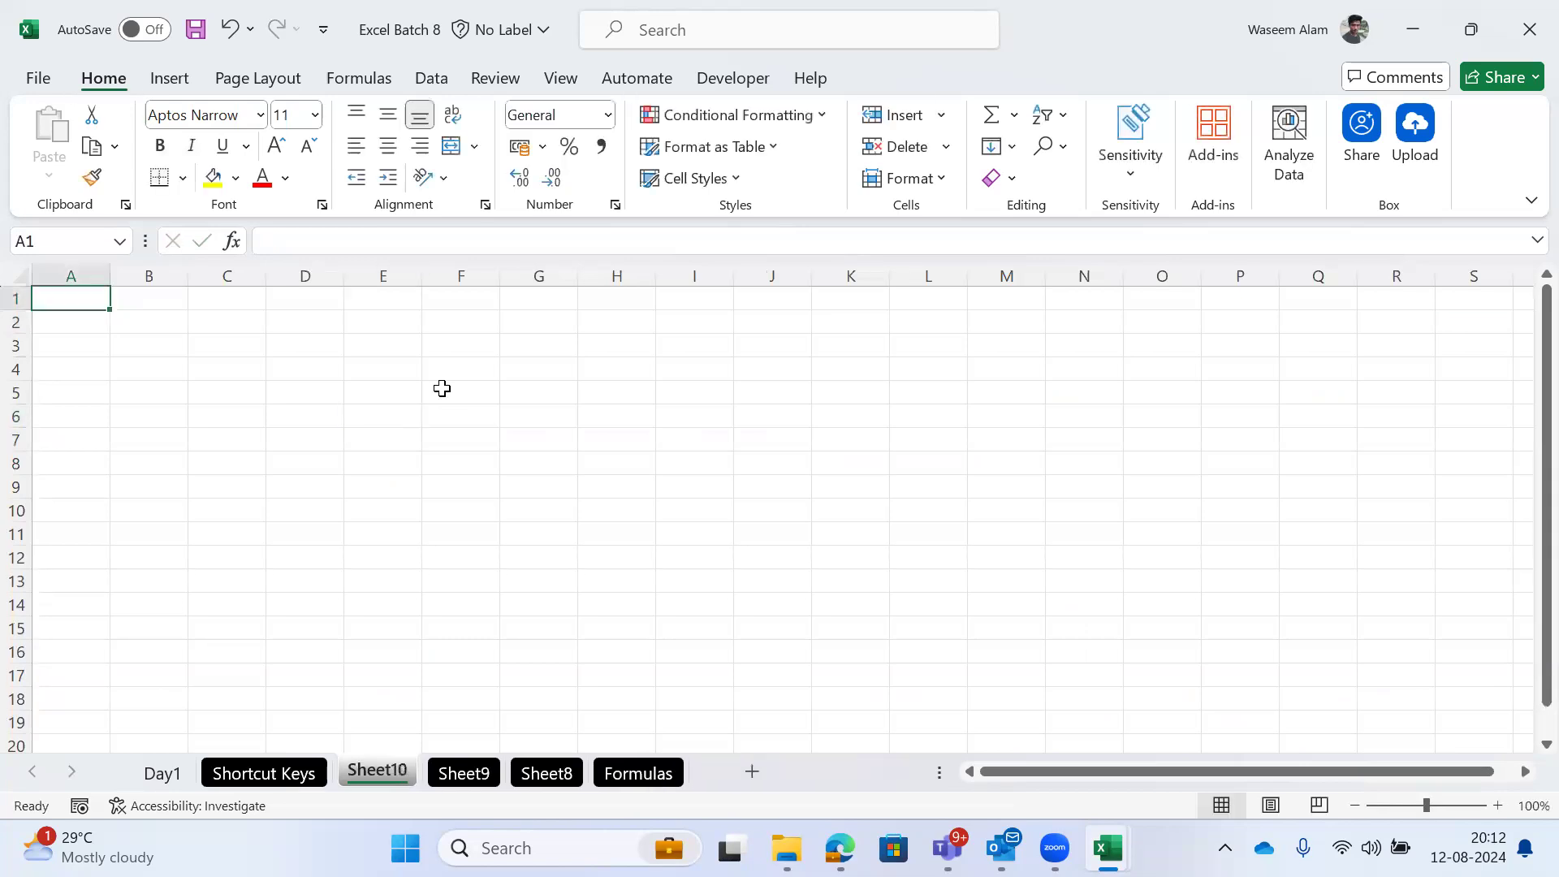
Step: Delete the remaining blank sheets Sheet10, Sheet9 and Sheet8, and return to Day1
key("alt+h")
key("d")
key("s")
key("alt+h")
key("d")
key("s")
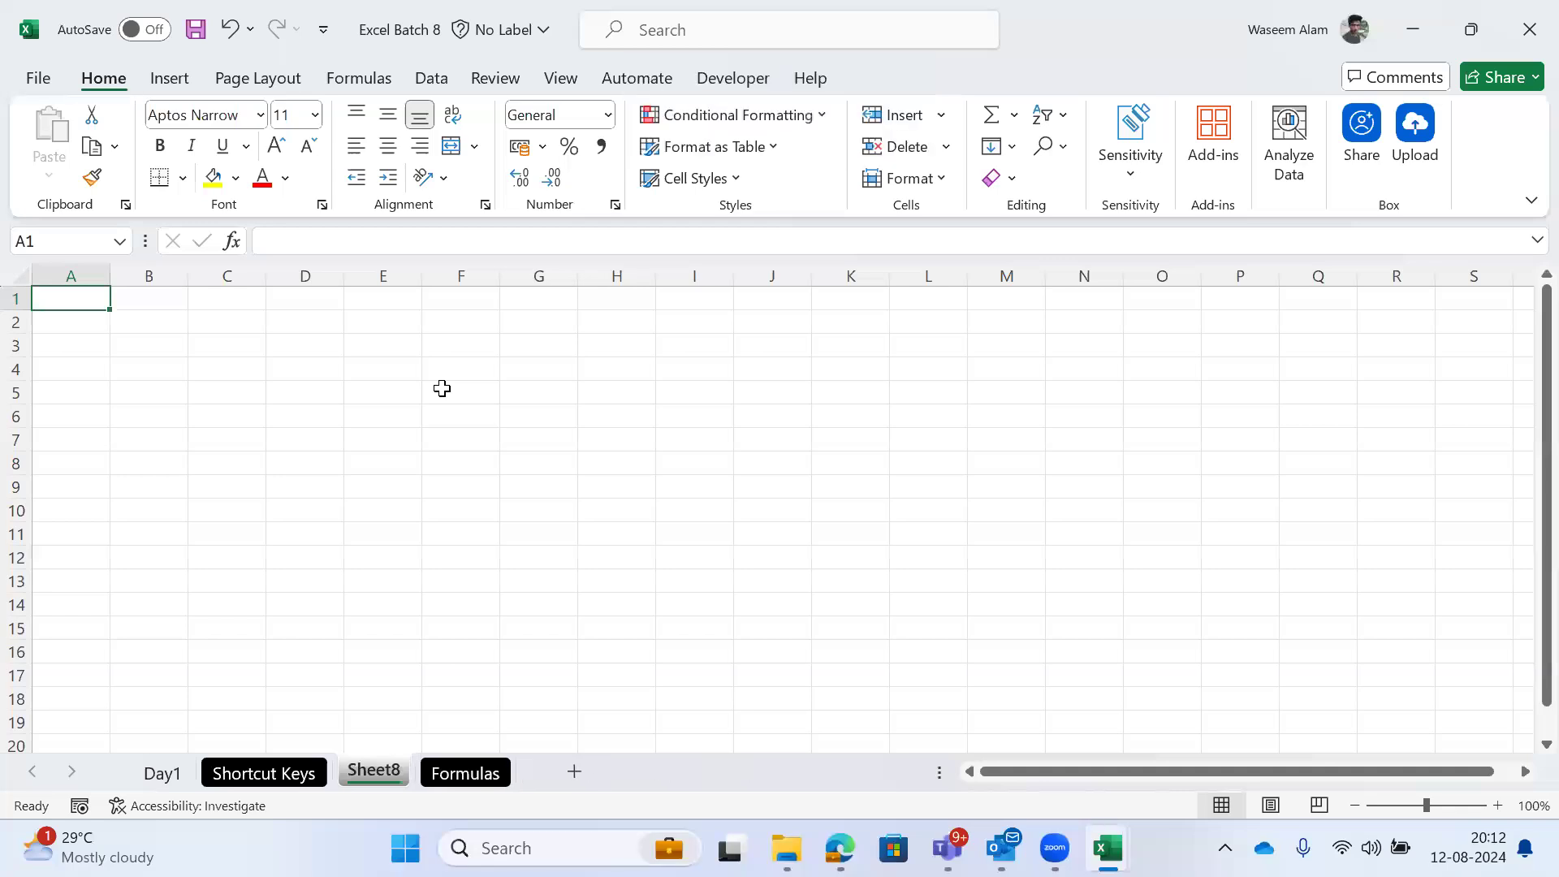
key("alt+h")
key("d")
key("s")
key("ctrl+Page_Up")
key("ctrl+Page_Up")
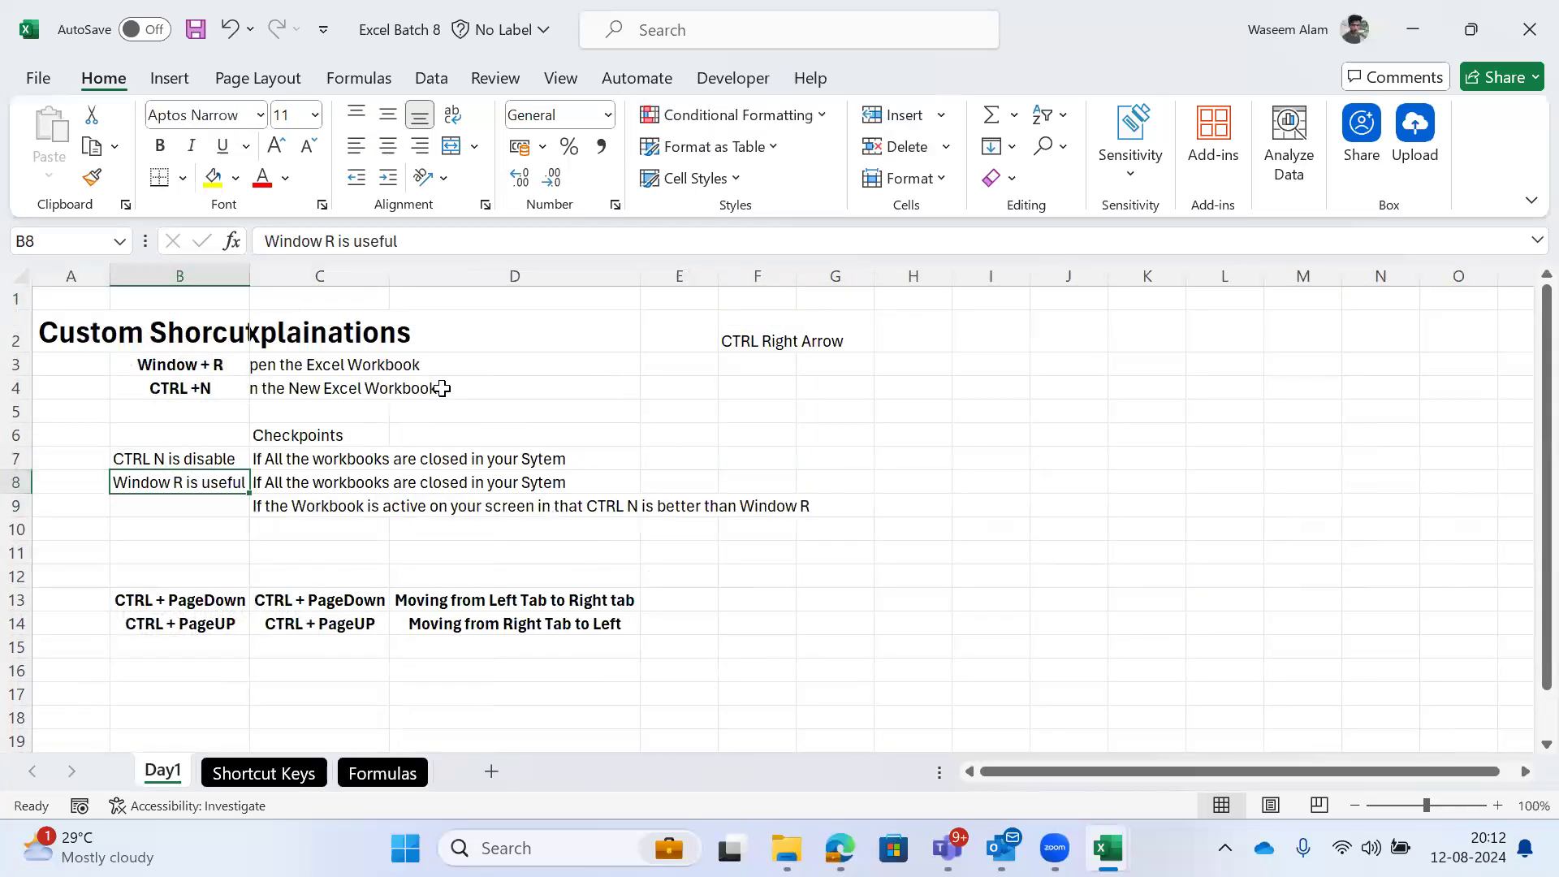
Step: Check the F2 entry on the Shortcut Keys sheet and return to Day1
key("Right")
key("Right")
key("Right")
key("Left")
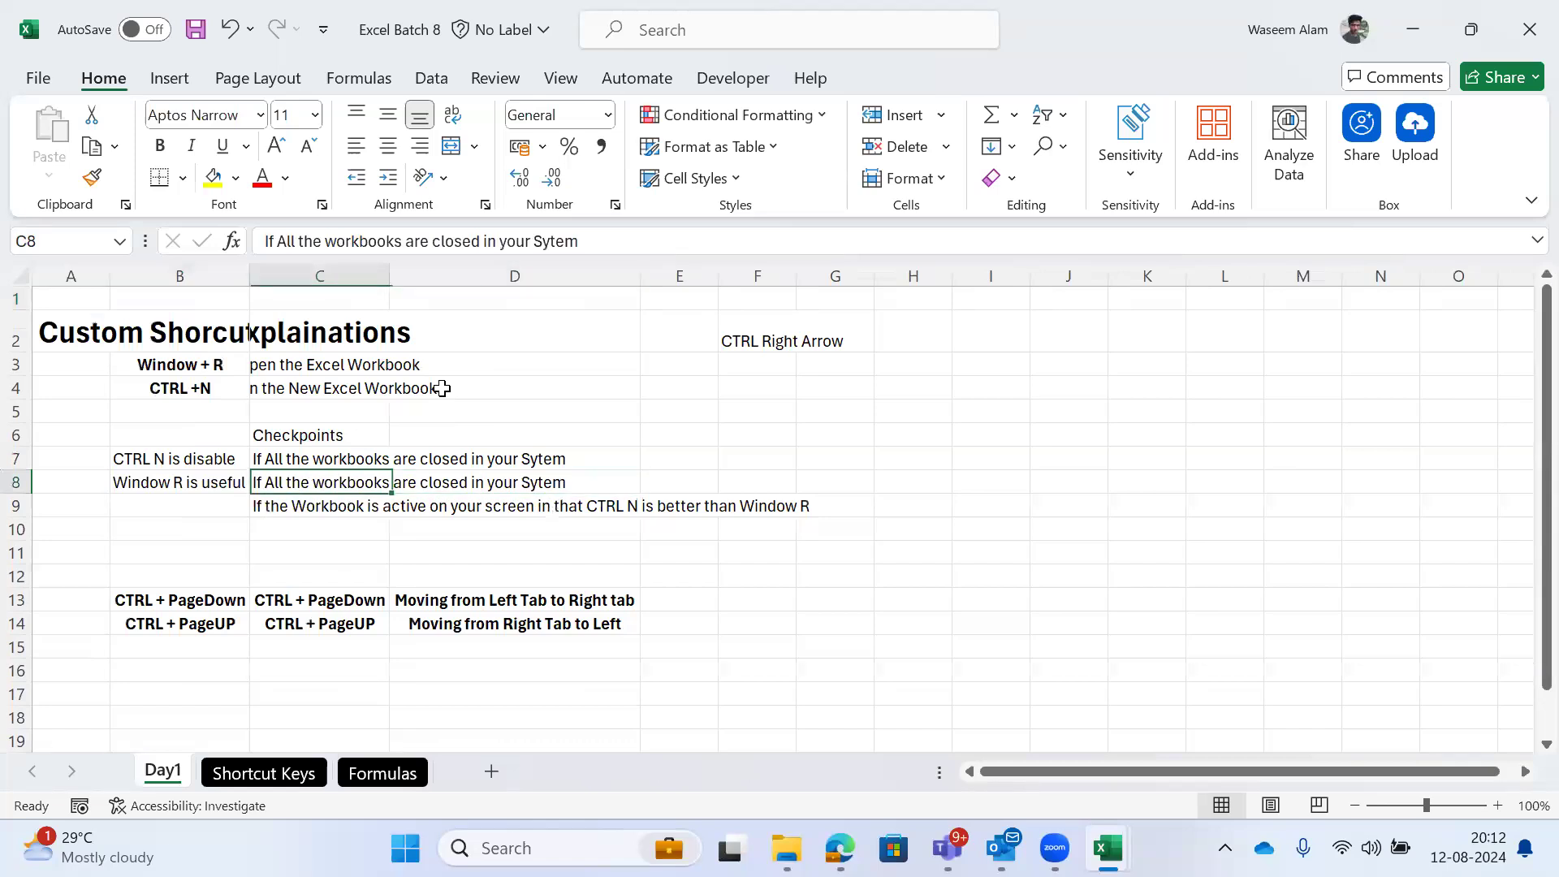
key("Left")
key("Up")
key("Left")
key("Up")
key("ctrl+Page_Down")
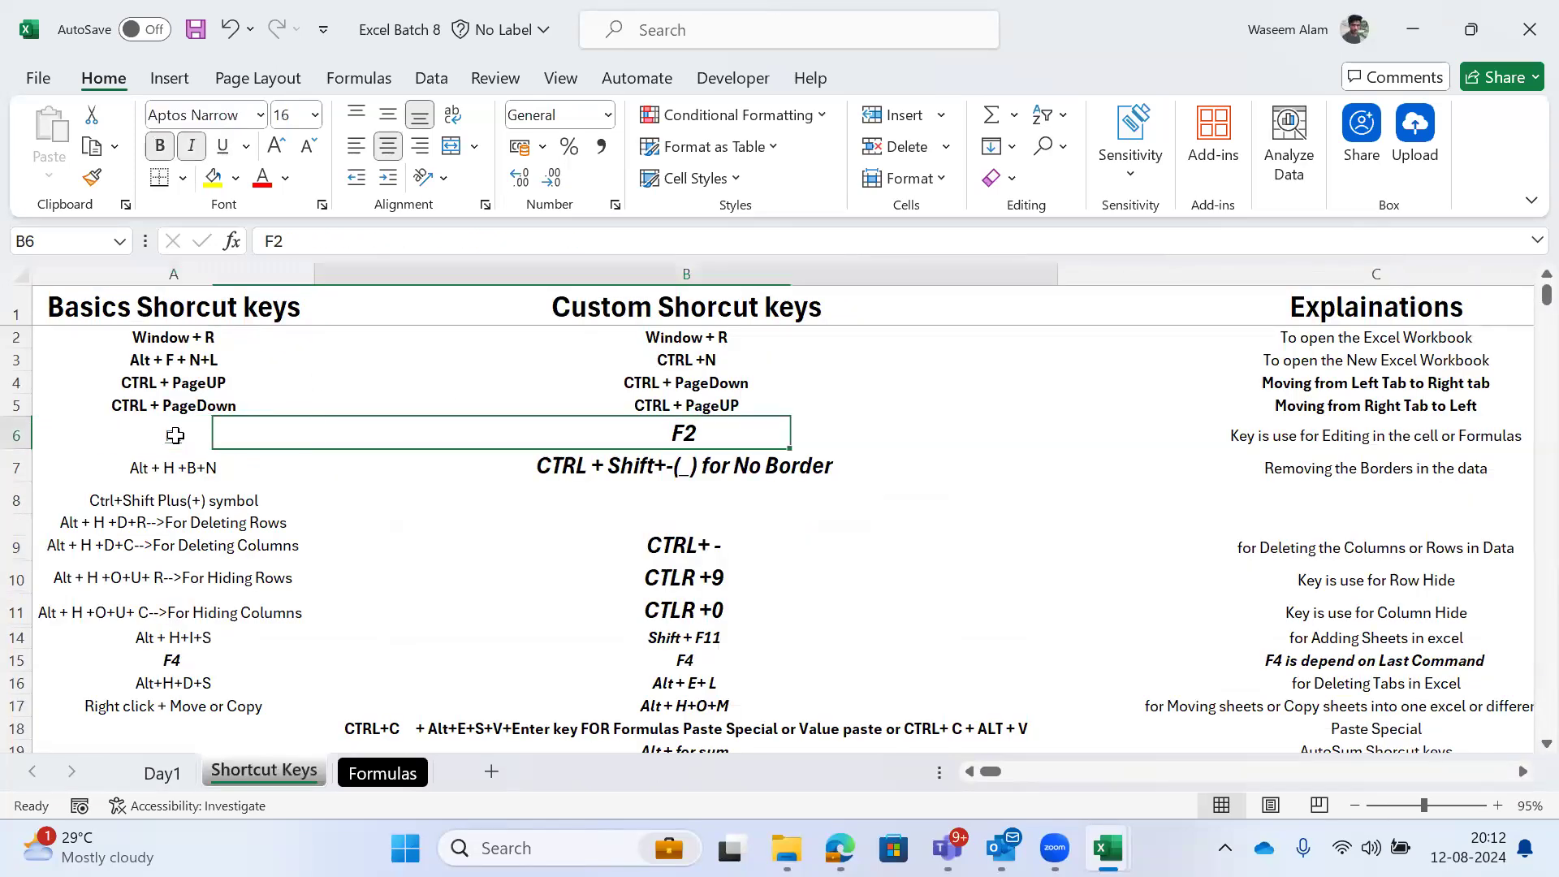
key("ctrl+Page_Up")
Step: Enter a deliberately misspelled first name in cell B17 of Day1 and reselect that cell
key("Down")
key("Right")
key("Right")
key("Down")
key("Down")
key("Down")
key("Down")
key("Down")
key("Down")
key("Down")
key("Down")
key("Down")
key("Down")
key("Down")
key("Down")
key("Down")
key("Down")
key("Down")
key("Down")
key("Down")
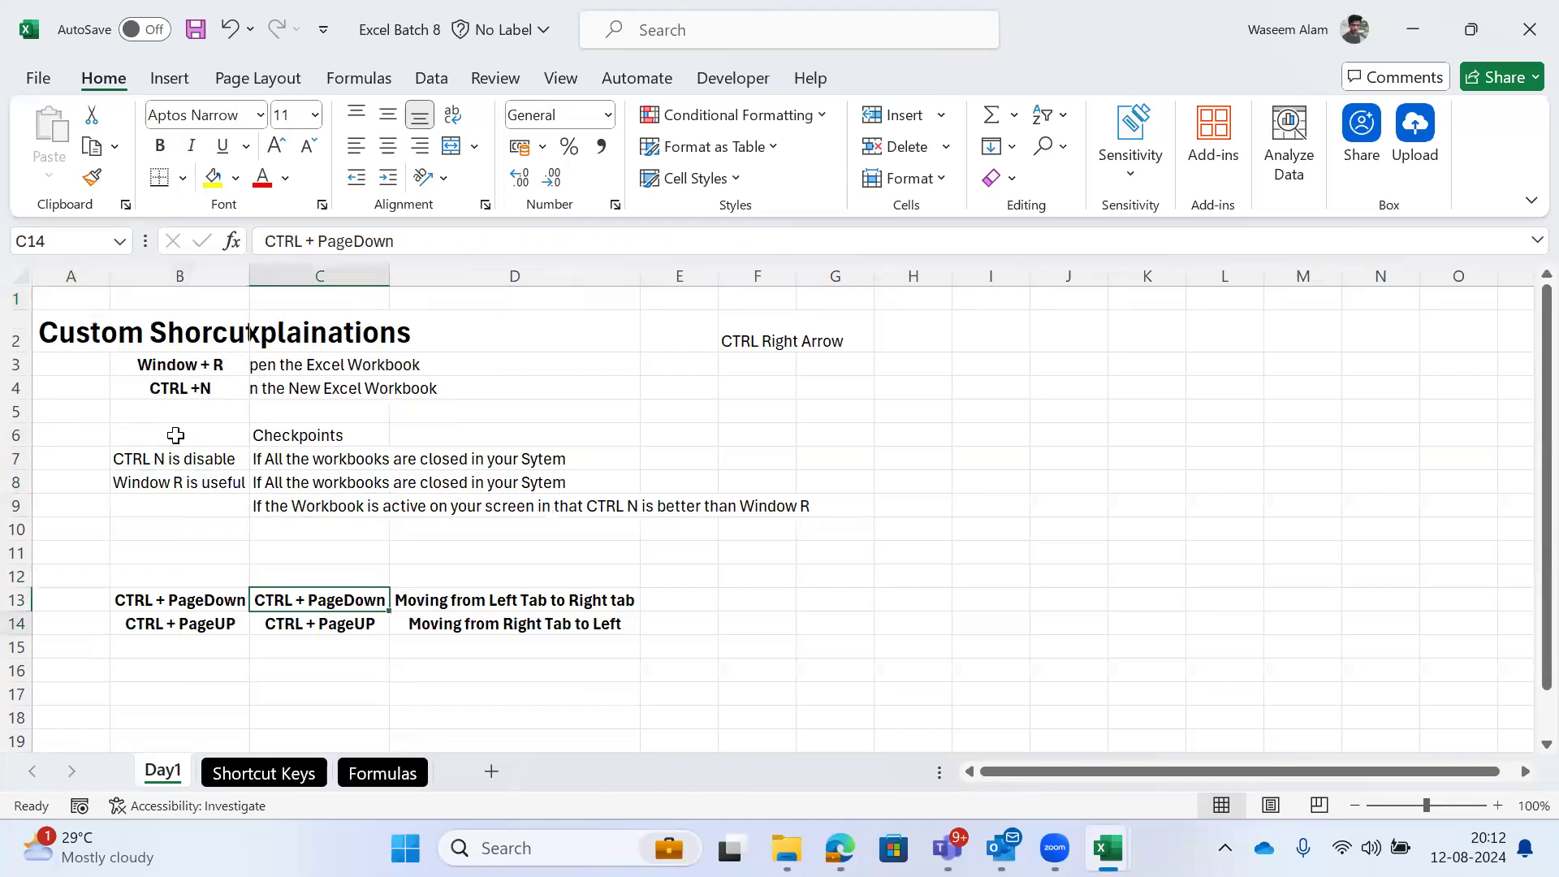
key("Left")
key("Up")
key("Up")
key("Up")
key("Up")
key("Up")
key("Up")
key("Up")
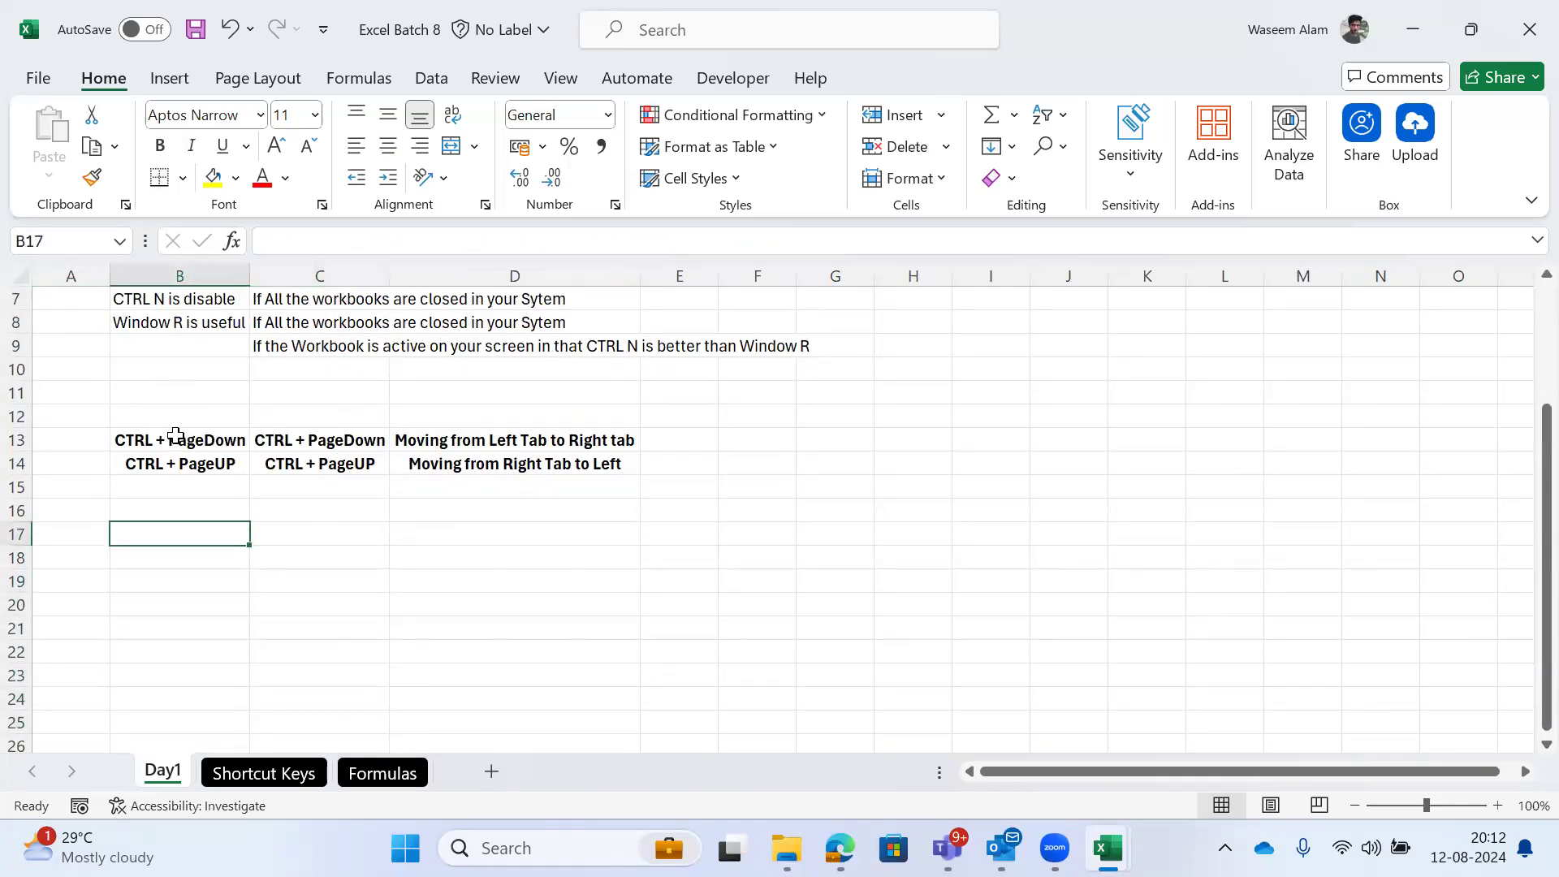
type("Waseee")
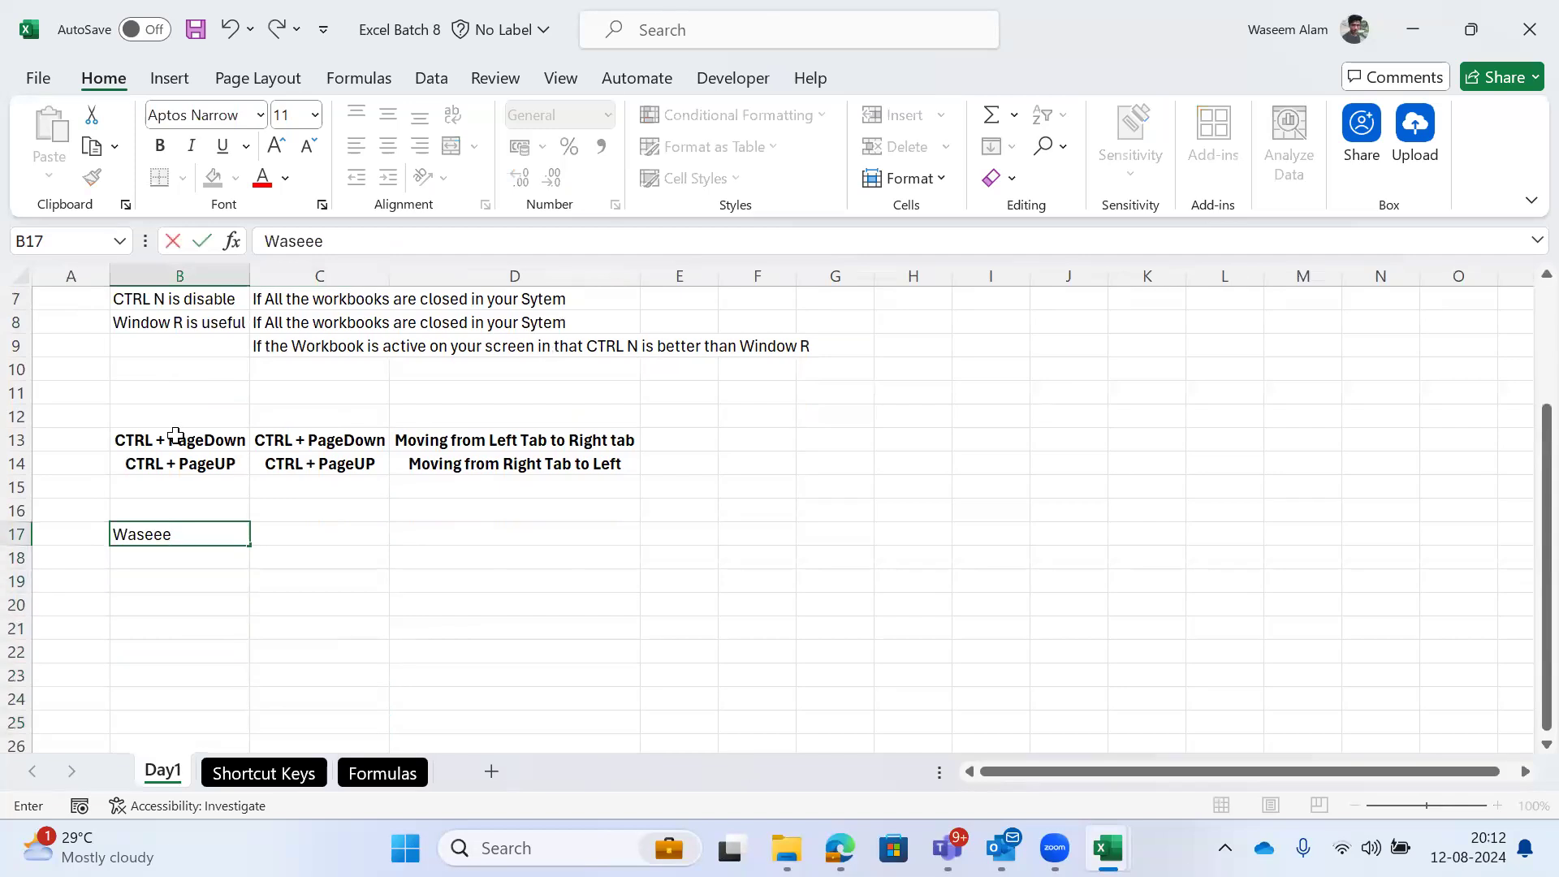
key("Return")
left_click(175, 534)
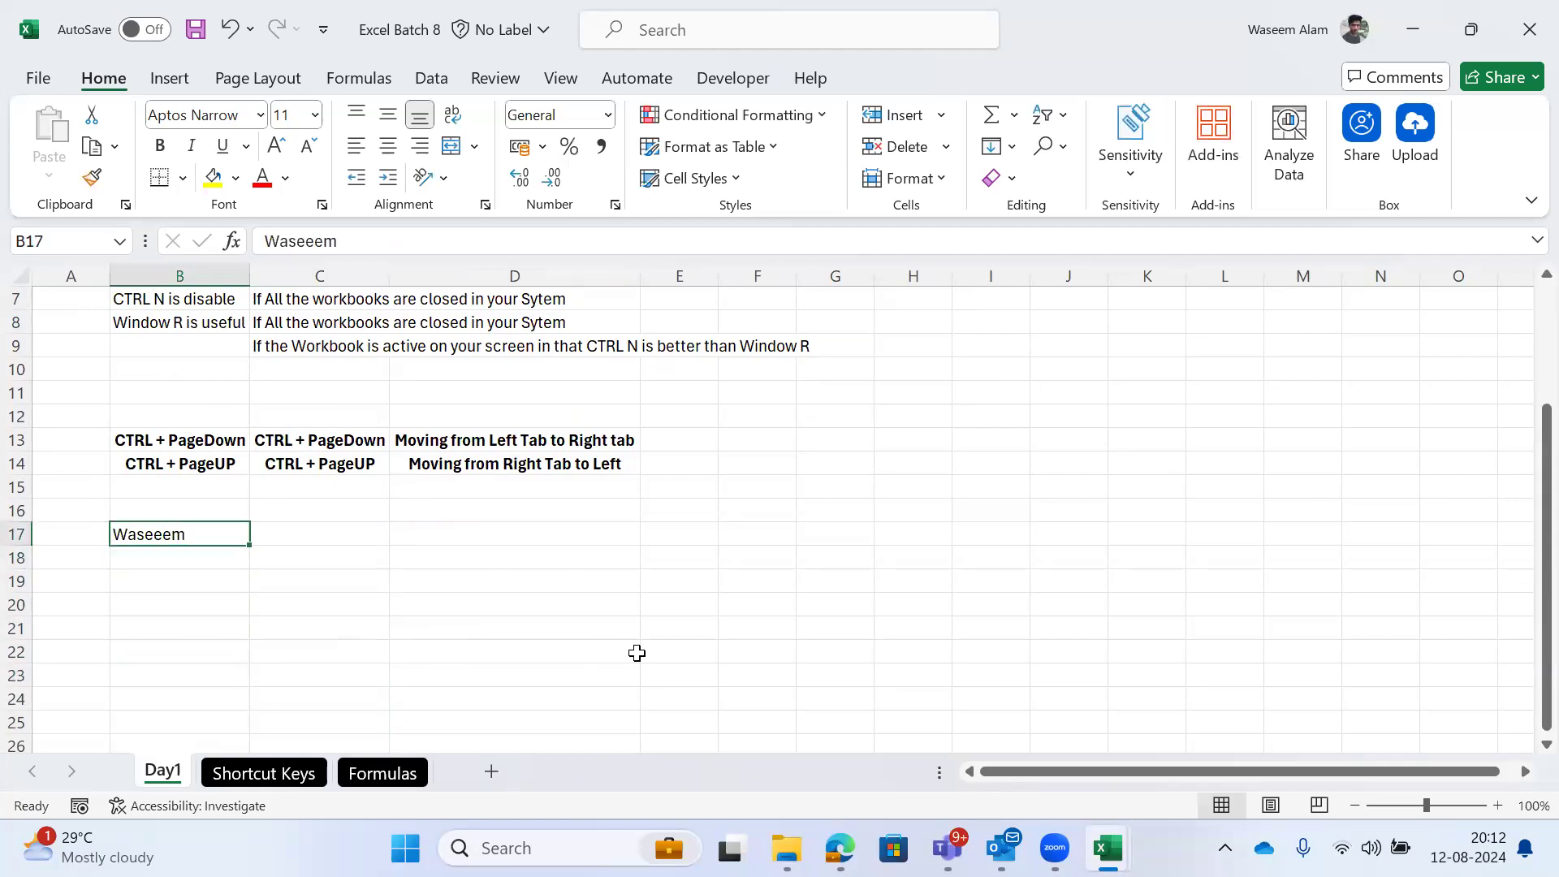
key("Return")
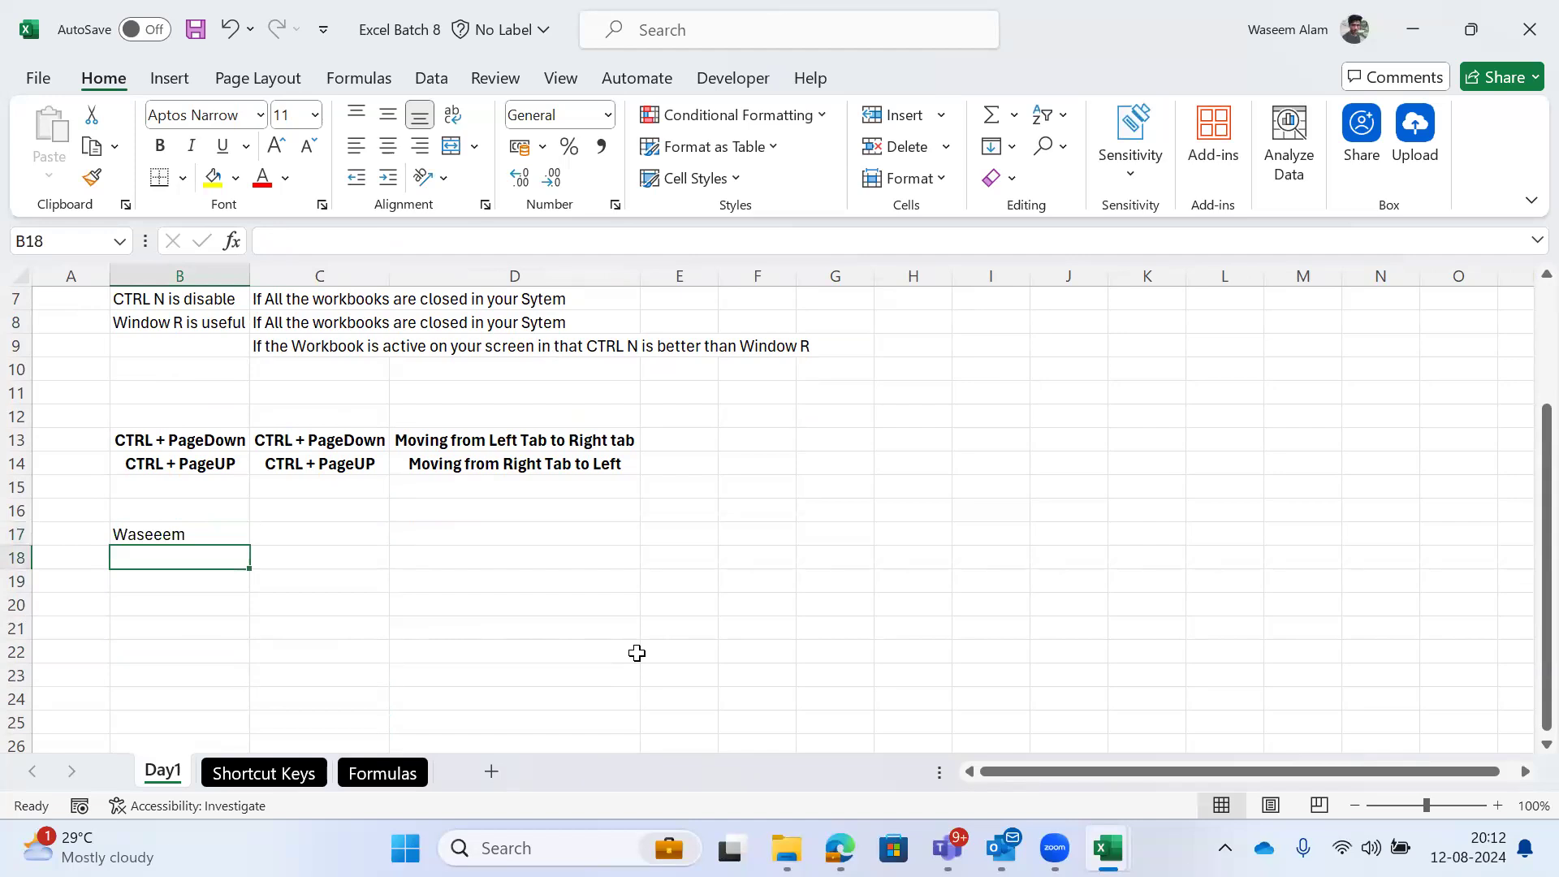
key("Up")
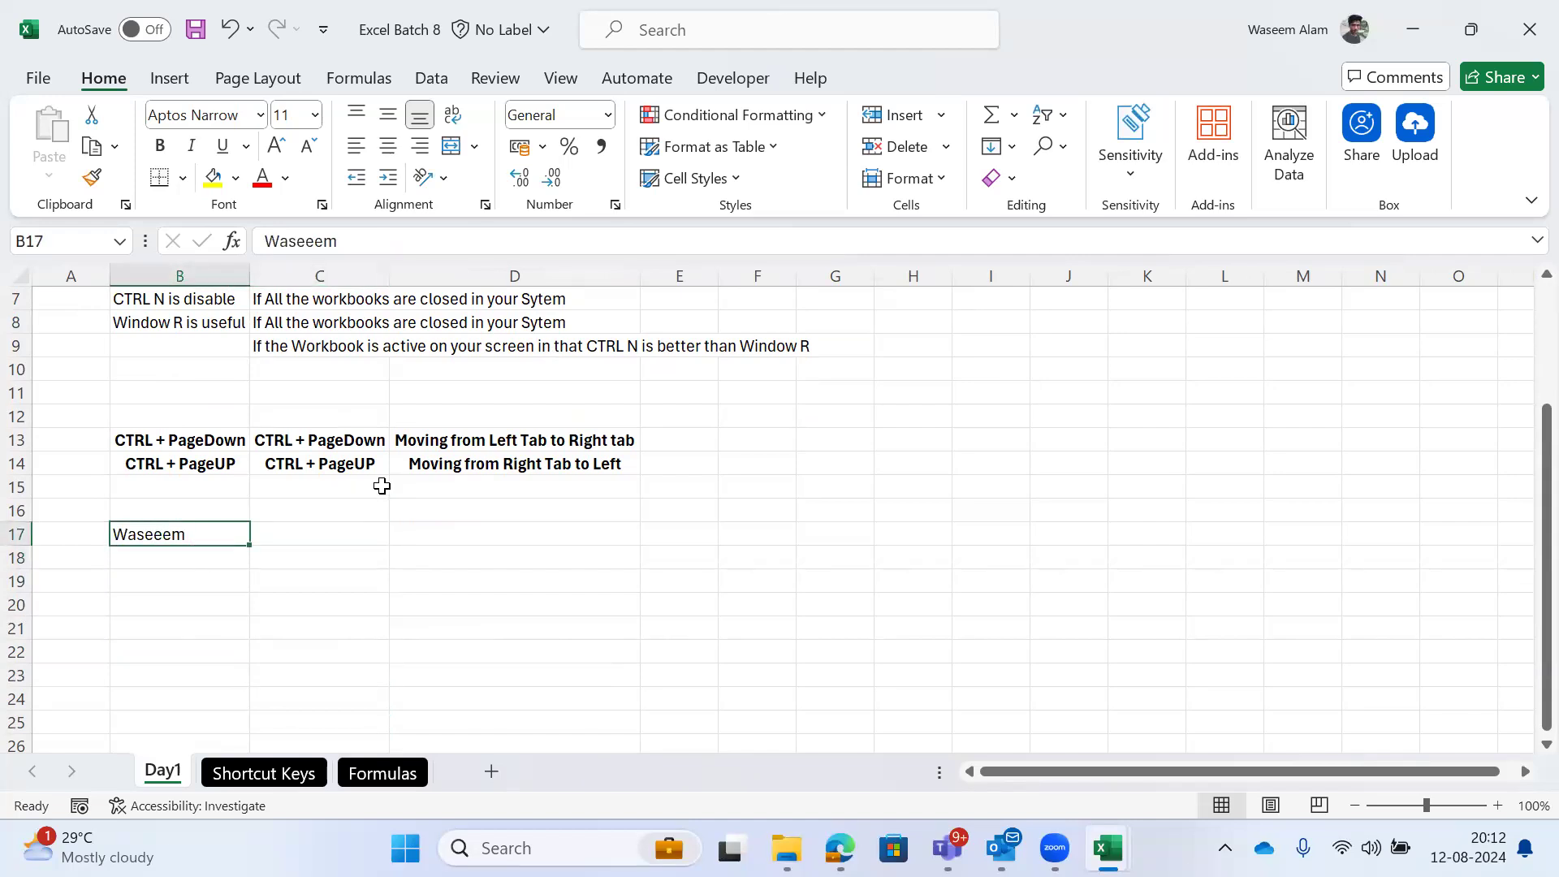
Step: Correct the misspelled first name directly inside cell B17 and undo the correction
double_click(180, 536)
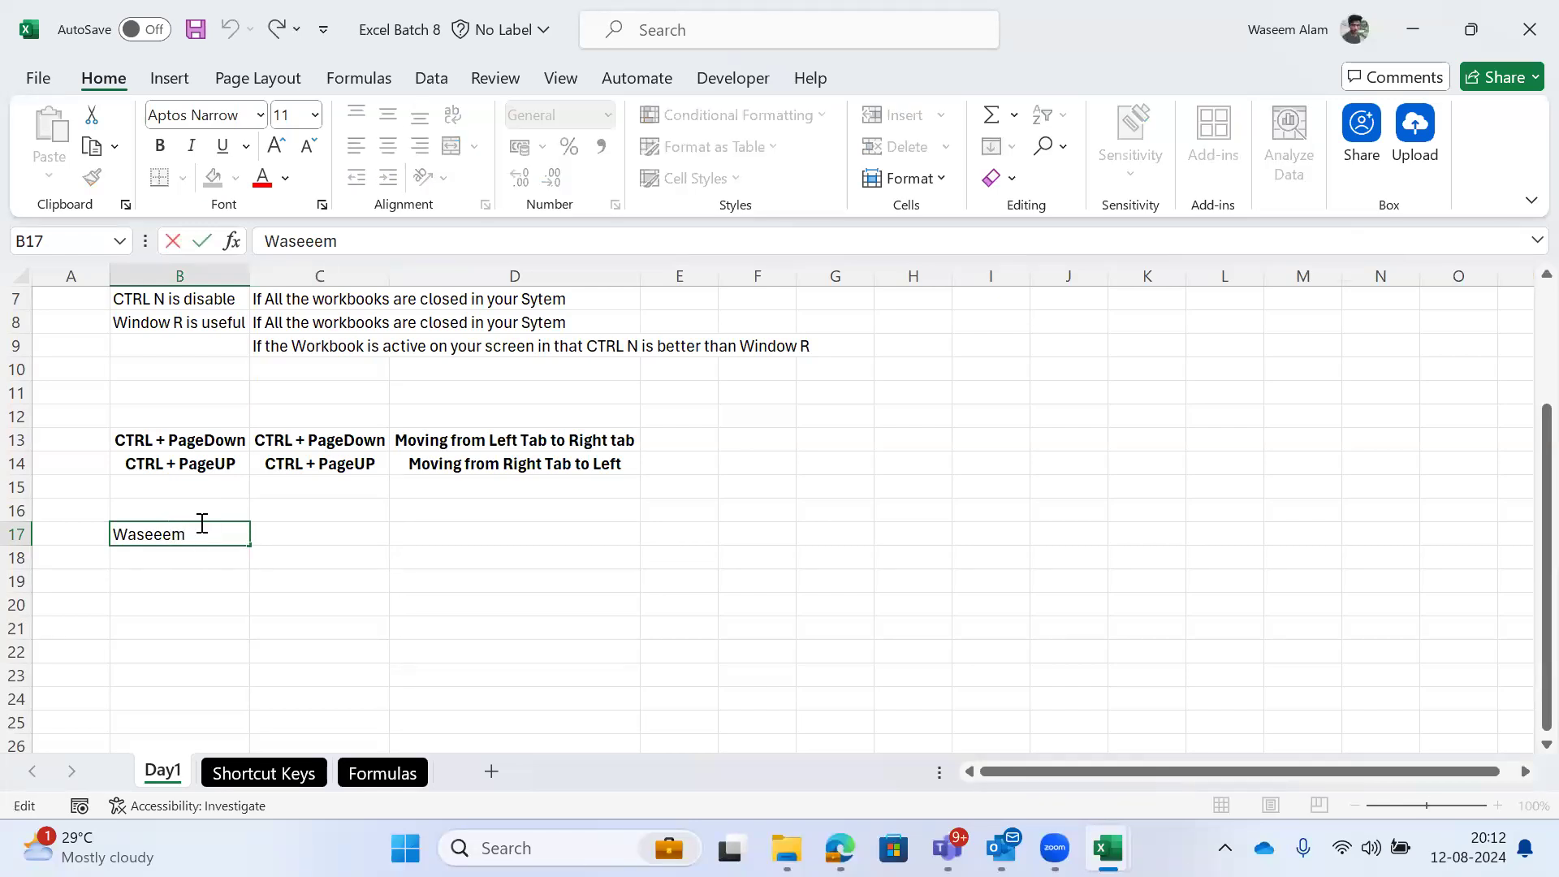
key("BackSpace")
key("ctrl+z")
key("BackSpace")
key("Return")
key("Up")
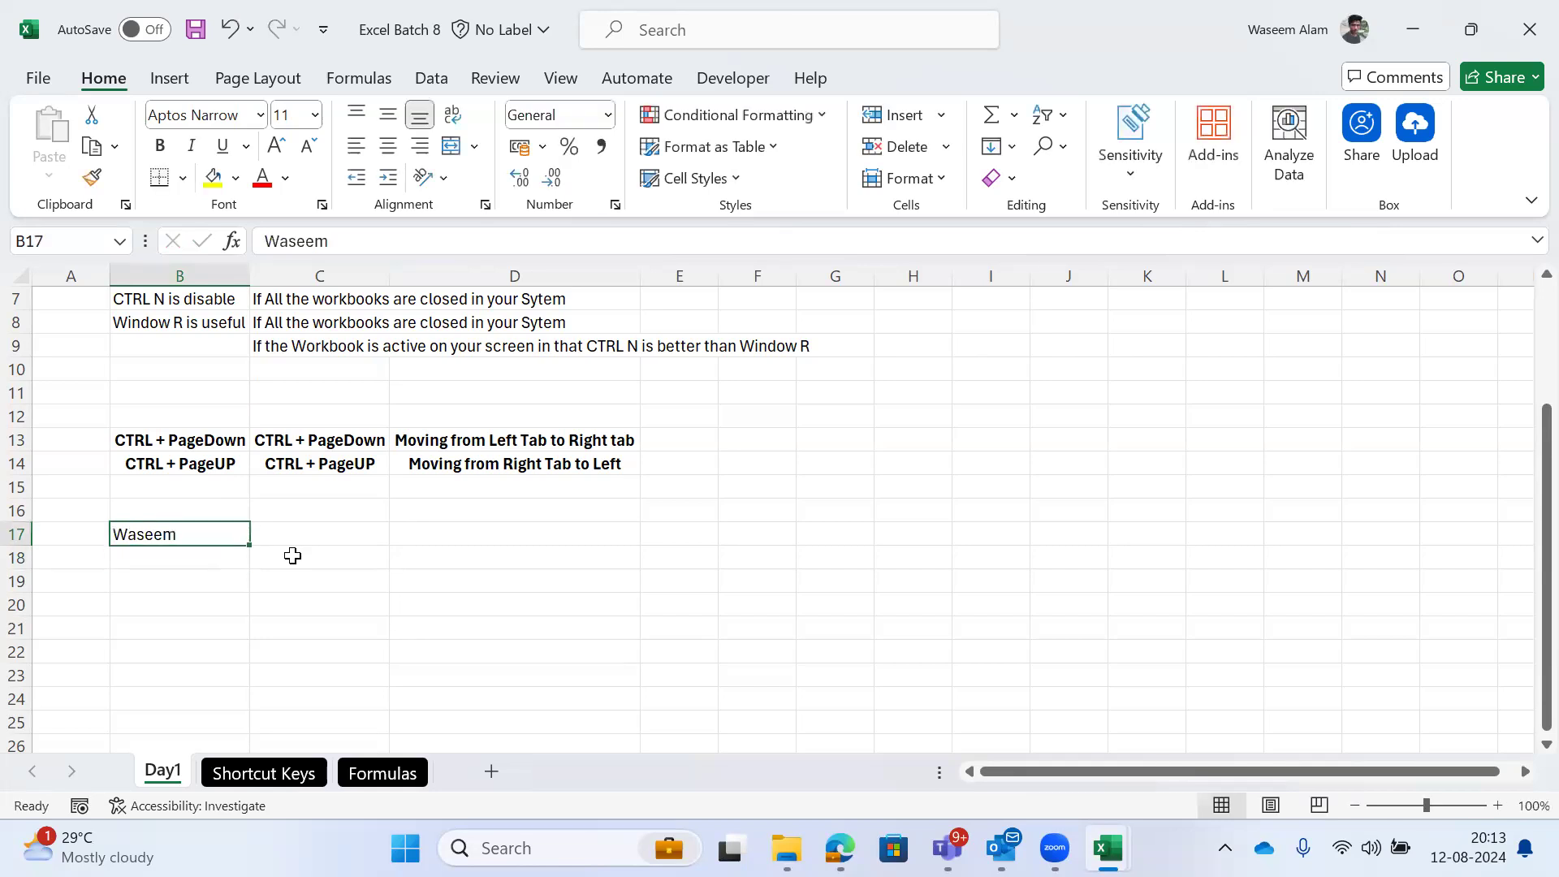
key("Right")
key("Left")
key("ctrl+z")
key("Up")
key("Right")
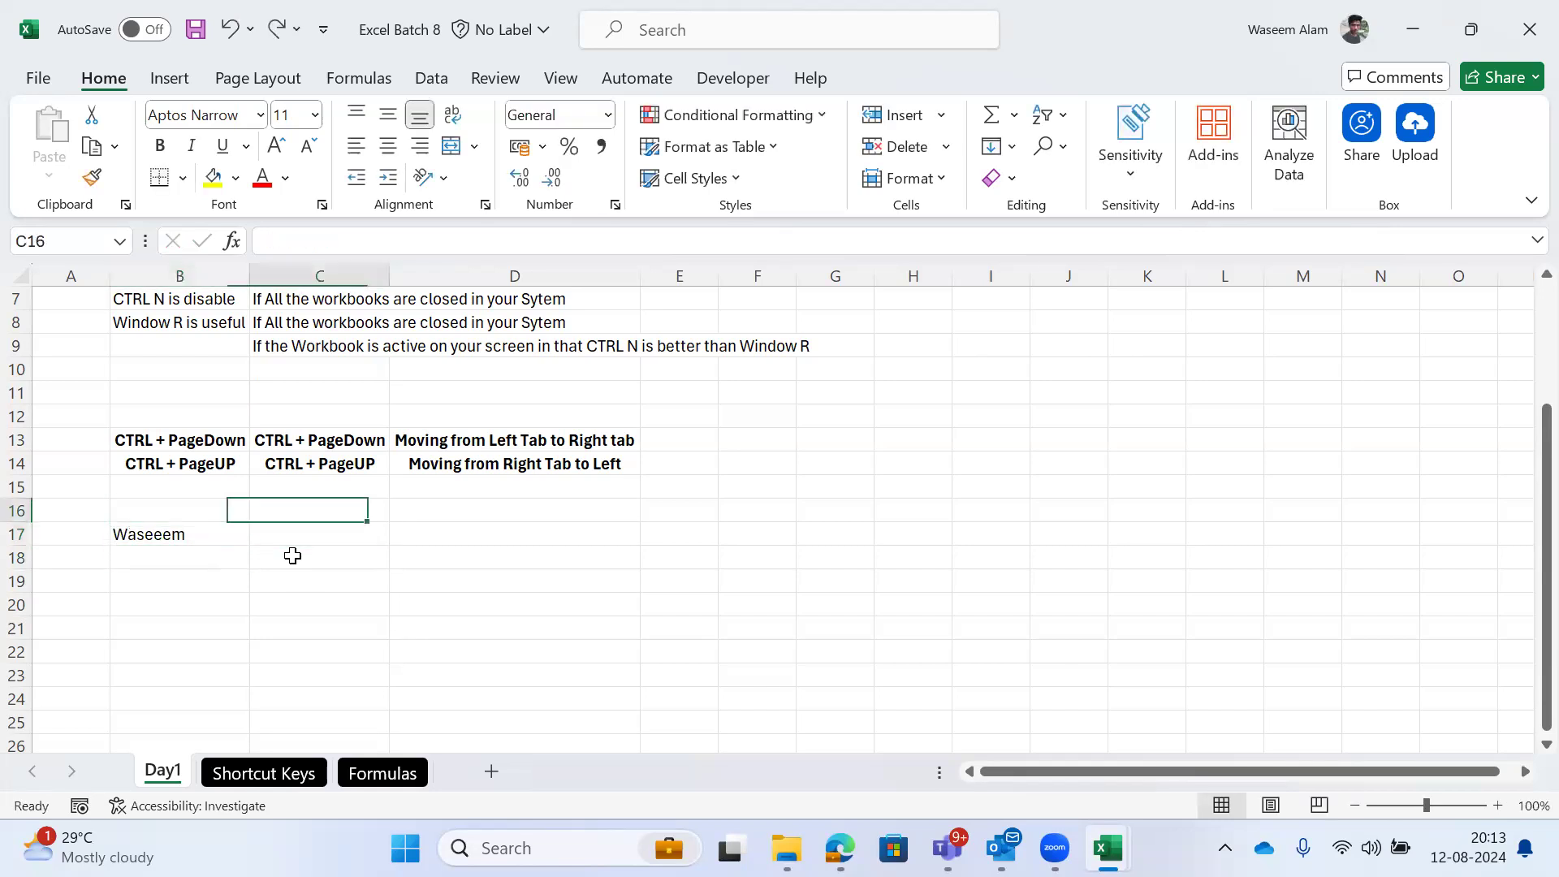
type("Was")
key("Escape")
key("Left")
key("Down")
key("Right")
key("Up")
key("Left")
key("Right")
Step: Look at the F2 shortcut on the Shortcut Keys sheet and go back to the name on Day1
key("ctrl+Page_Down")
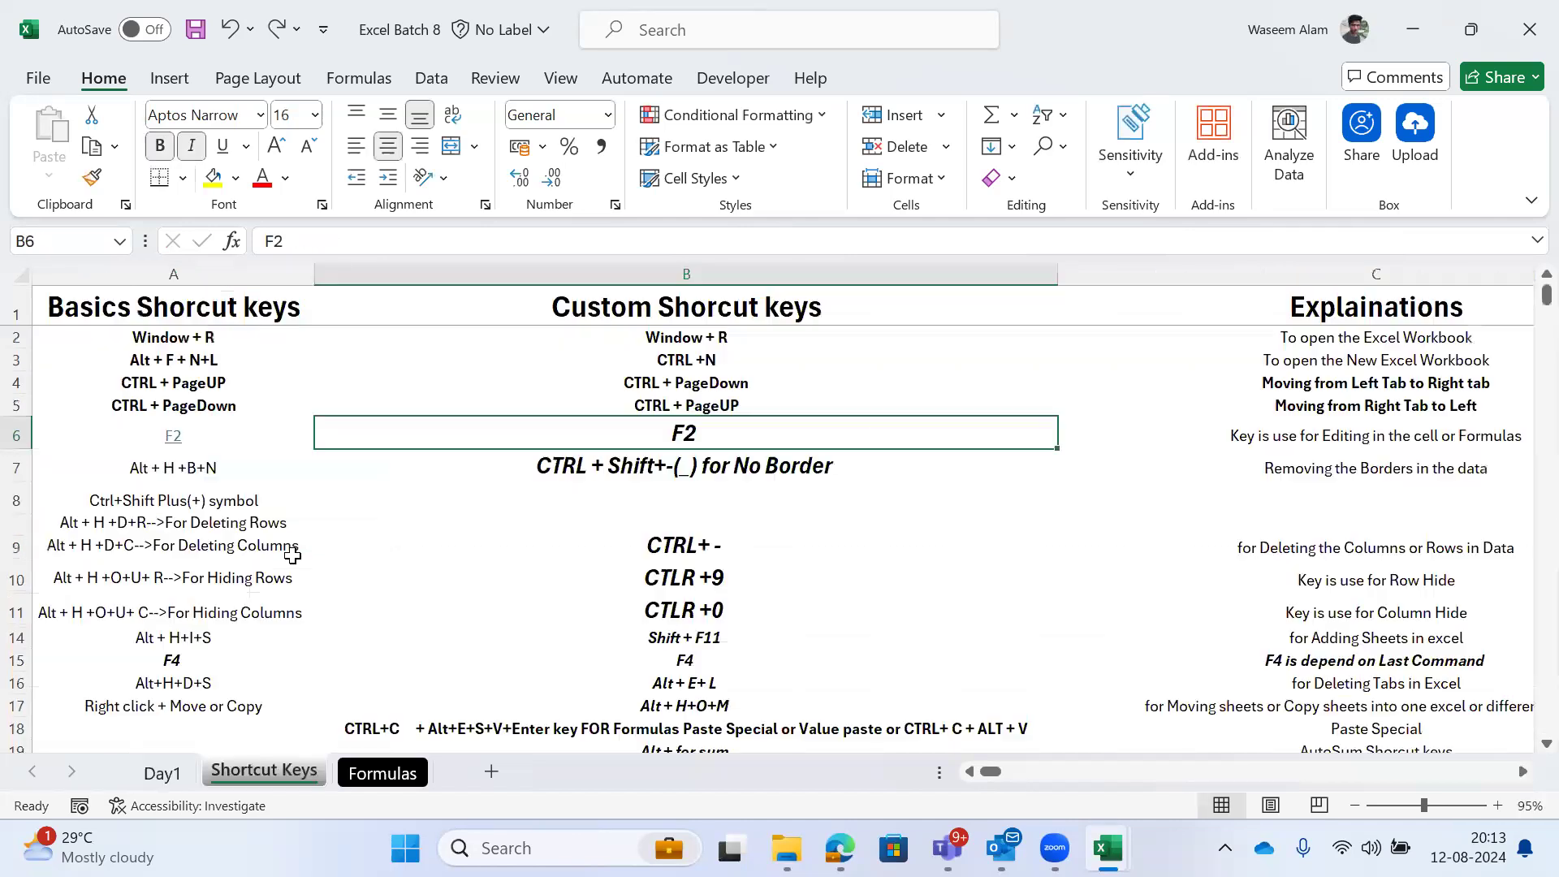
key("ctrl+Page_Up")
key("Down")
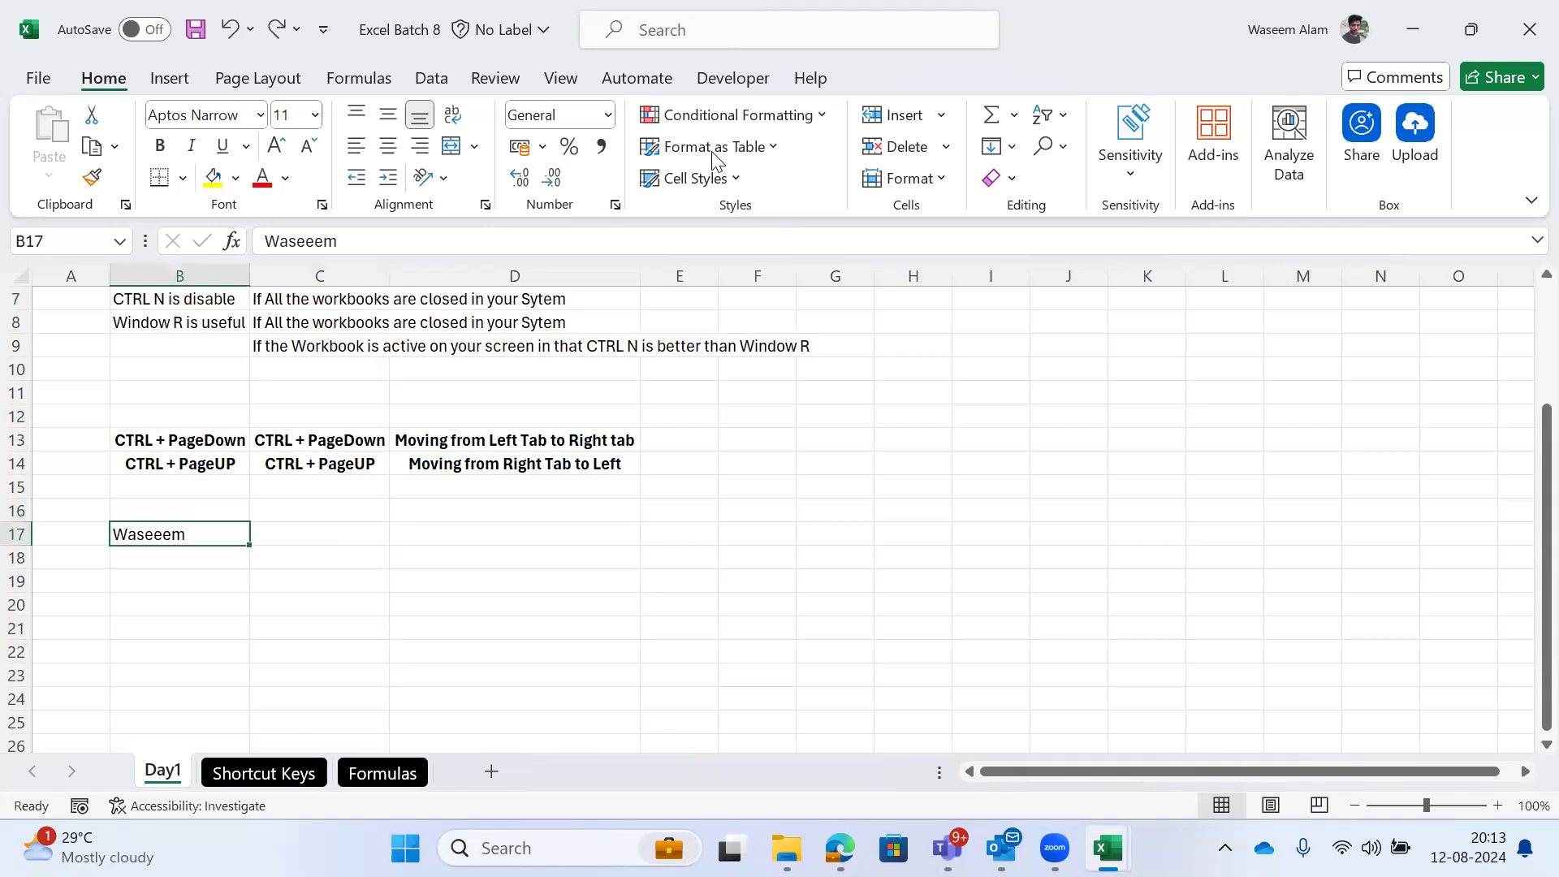
Step: Put cell B17 into edit mode and leave it without changing the name
left_click(180, 573)
left_click(154, 532)
key("F3")
left_click(1177, 280)
left_click(201, 553)
key("Up")
key("F2")
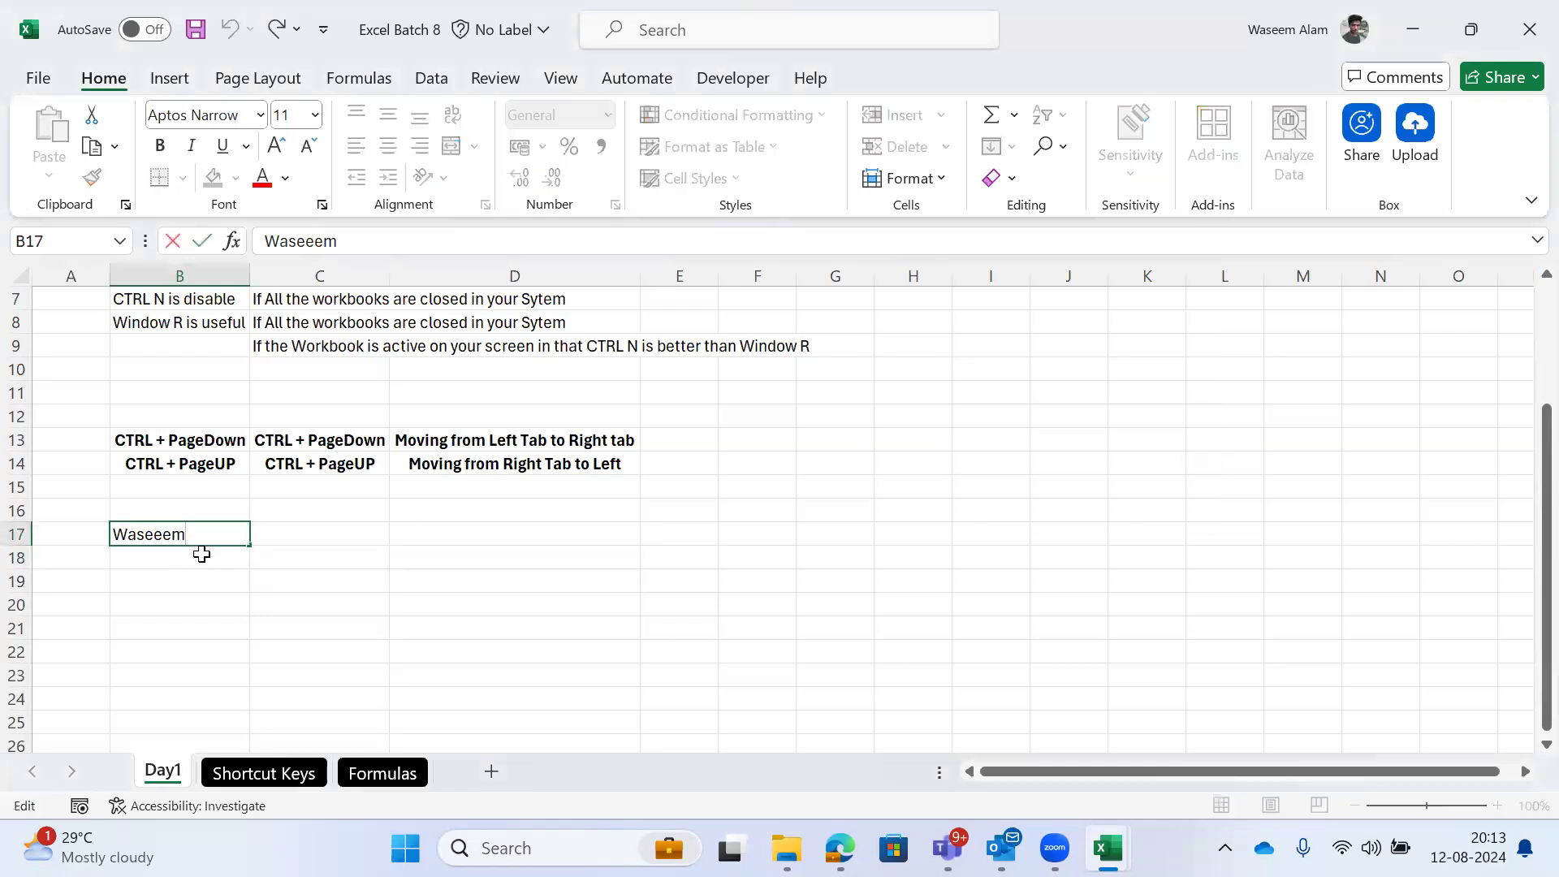
key("Escape")
key("Down")
key("Up")
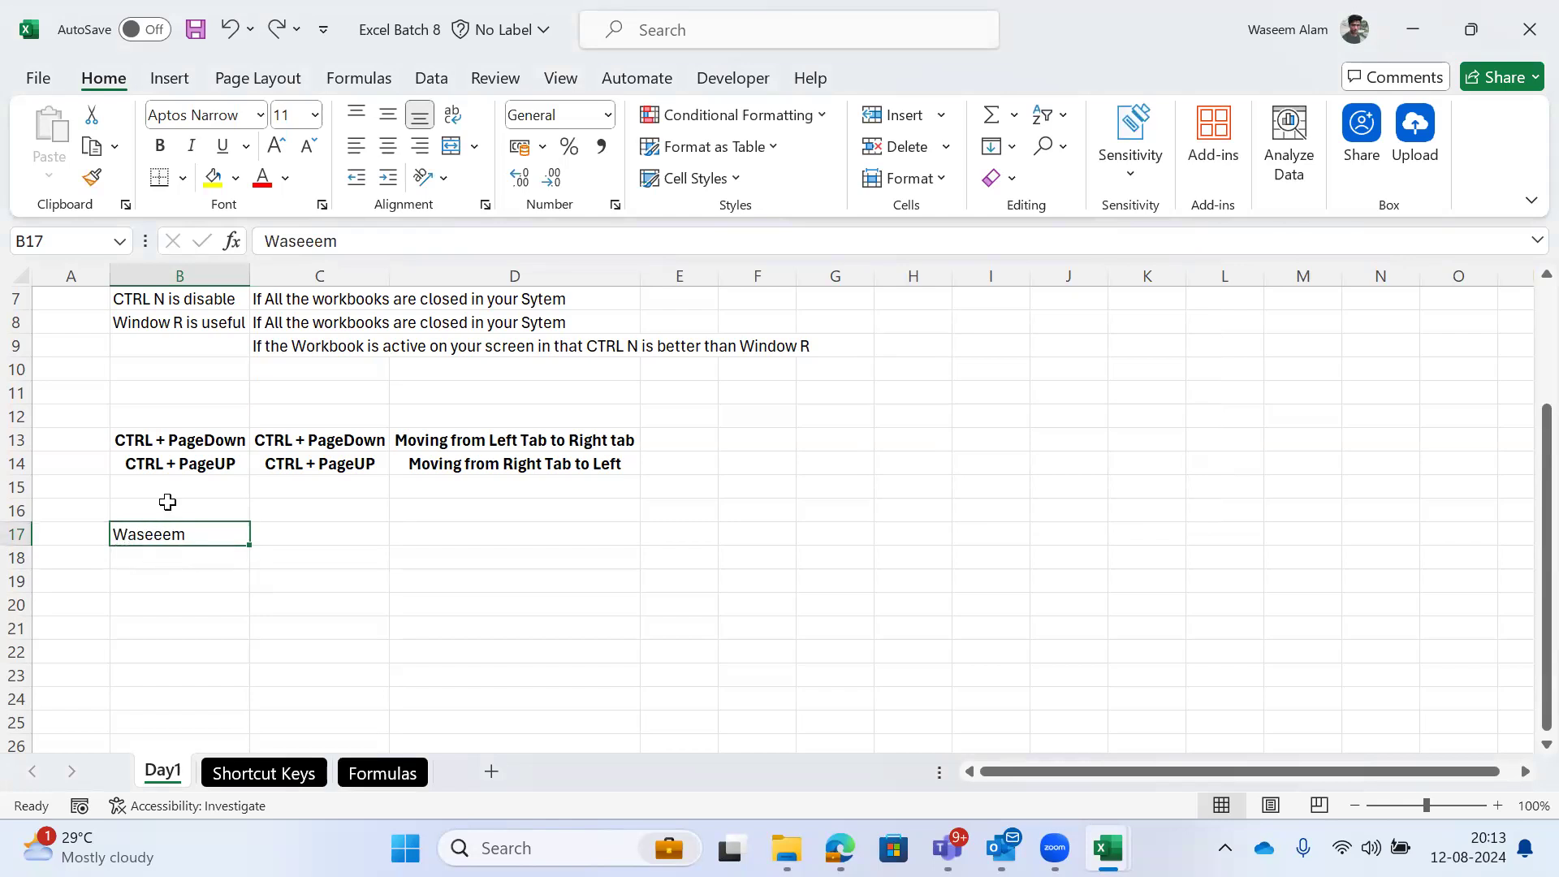
Step: Fix the misspelled first name in cell B17 by editing within the cell
double_click(195, 533)
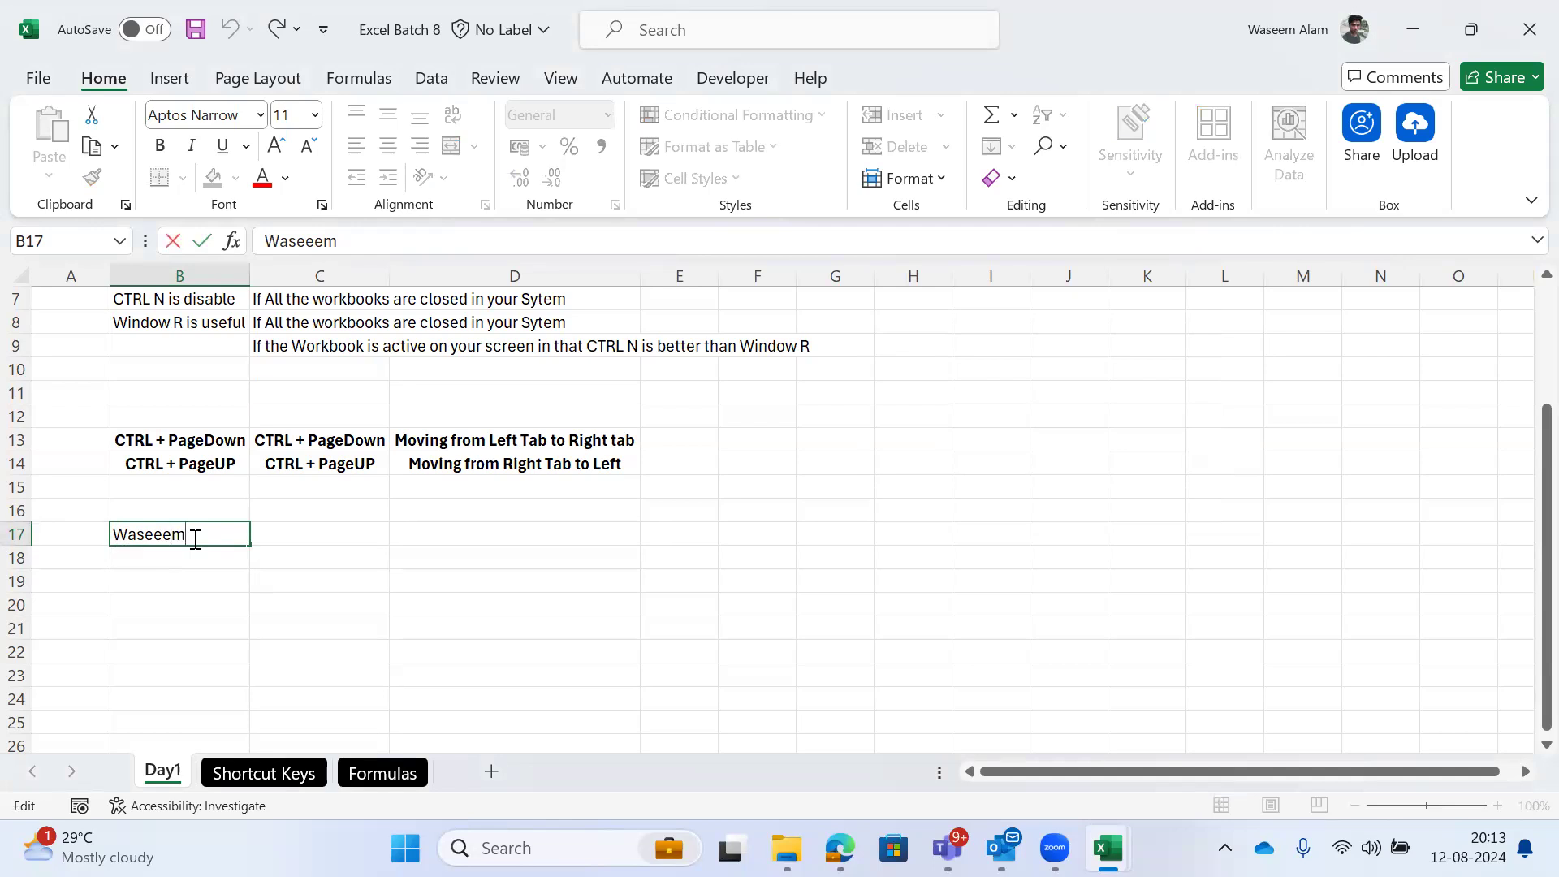
key("BackSpace")
key("Return")
key("Up")
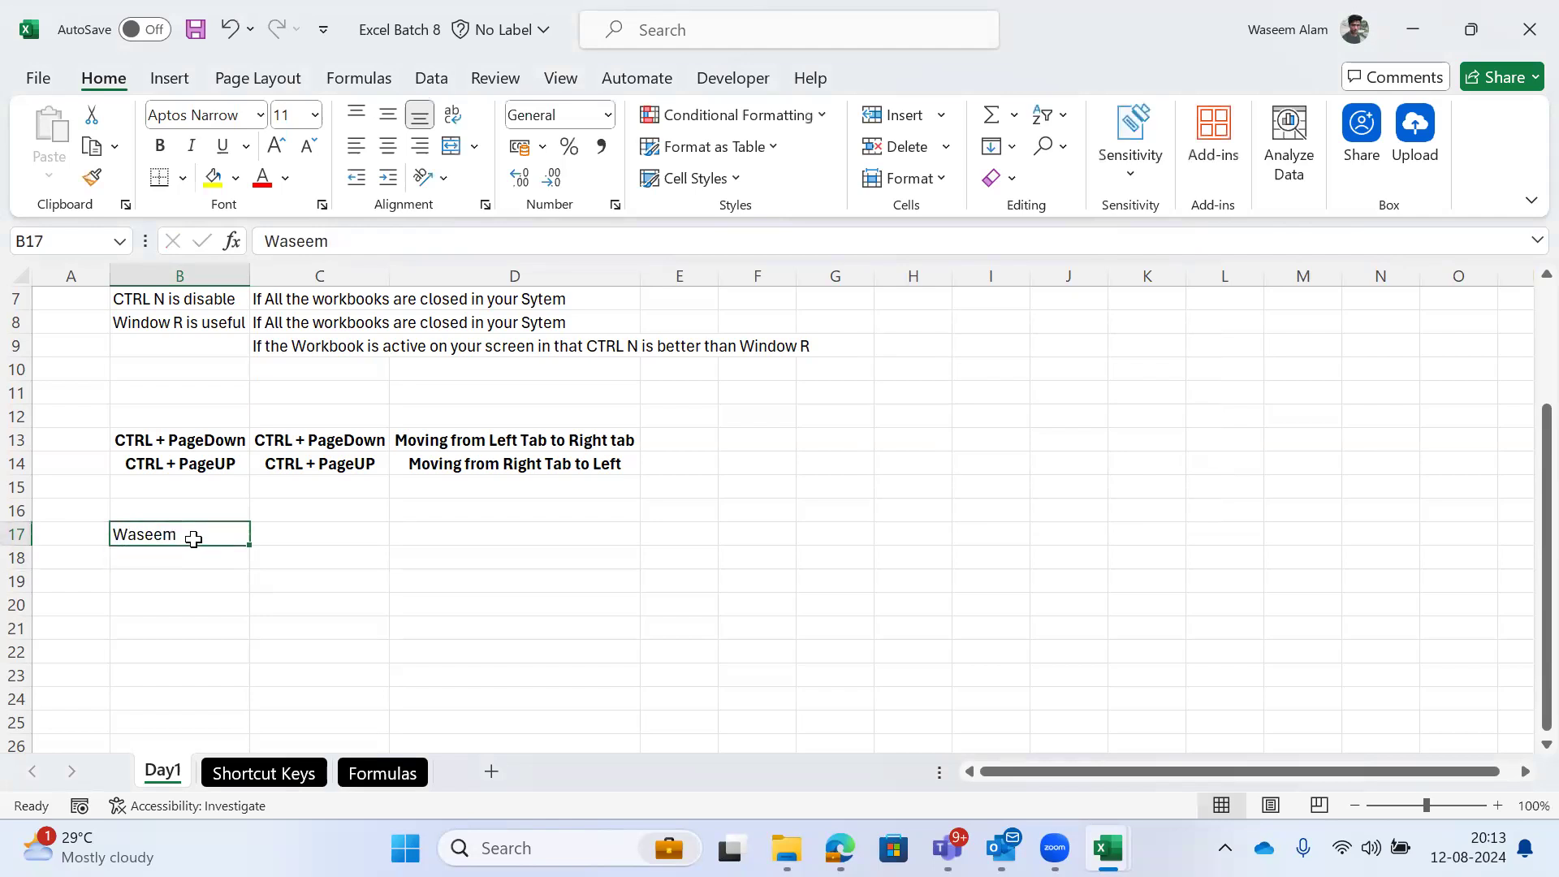
Step: Note the shortcut F2 in cell C16
key("Right")
key("Up")
type("F2")
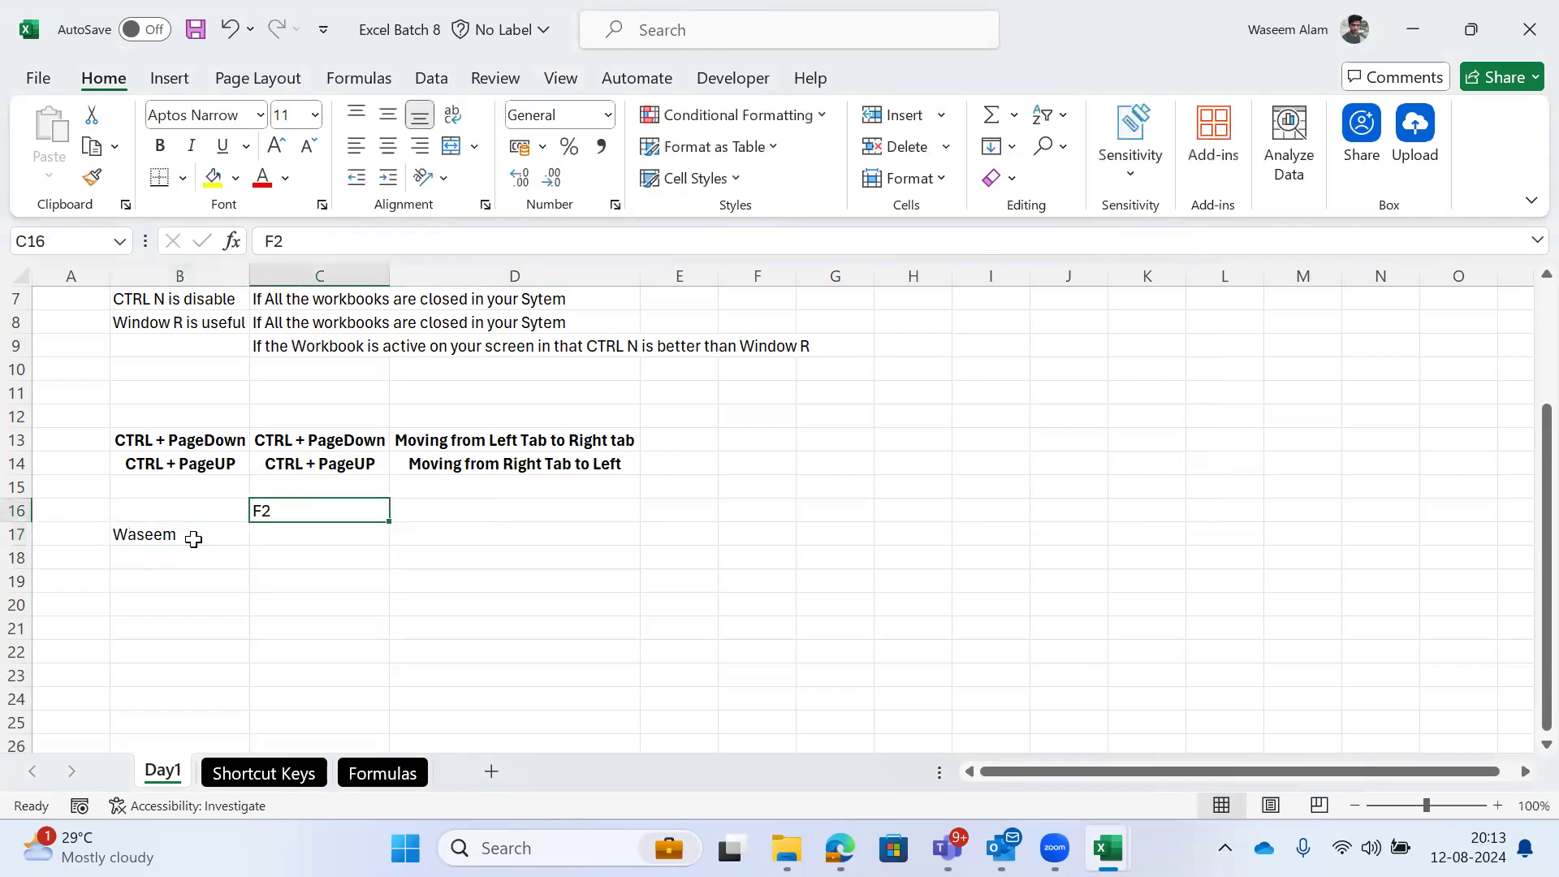
left_click(193, 539)
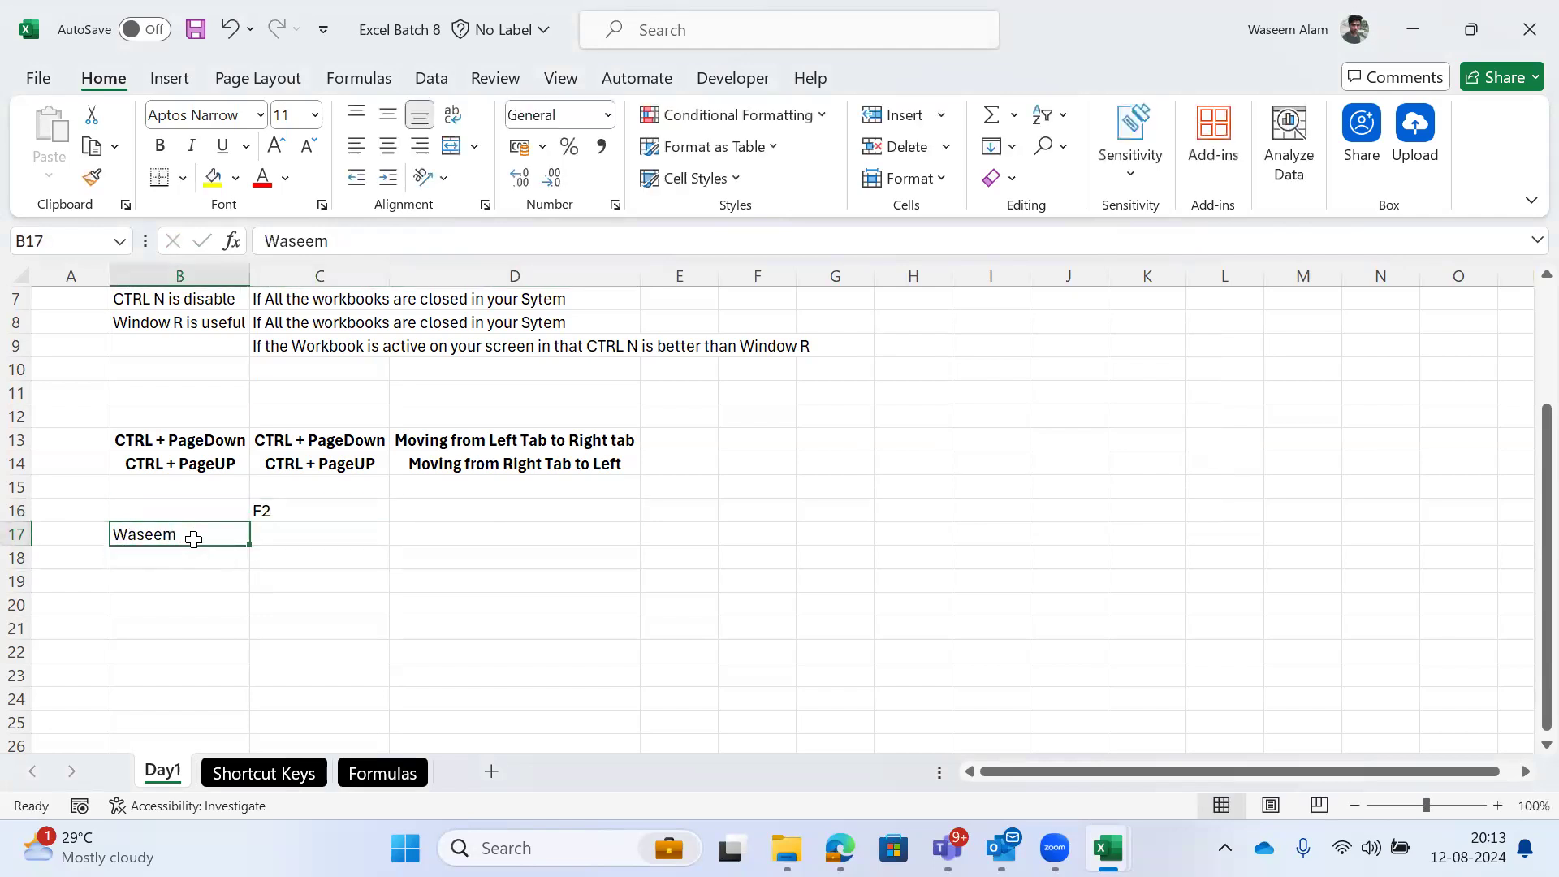
key("Down")
key("Up")
key("Right")
key("Up")
key("Left")
key("Down")
Step: Undo the F2 entry in C16 and the spelling correction in B17
key("ctrl+z")
key("Left")
key("Down")
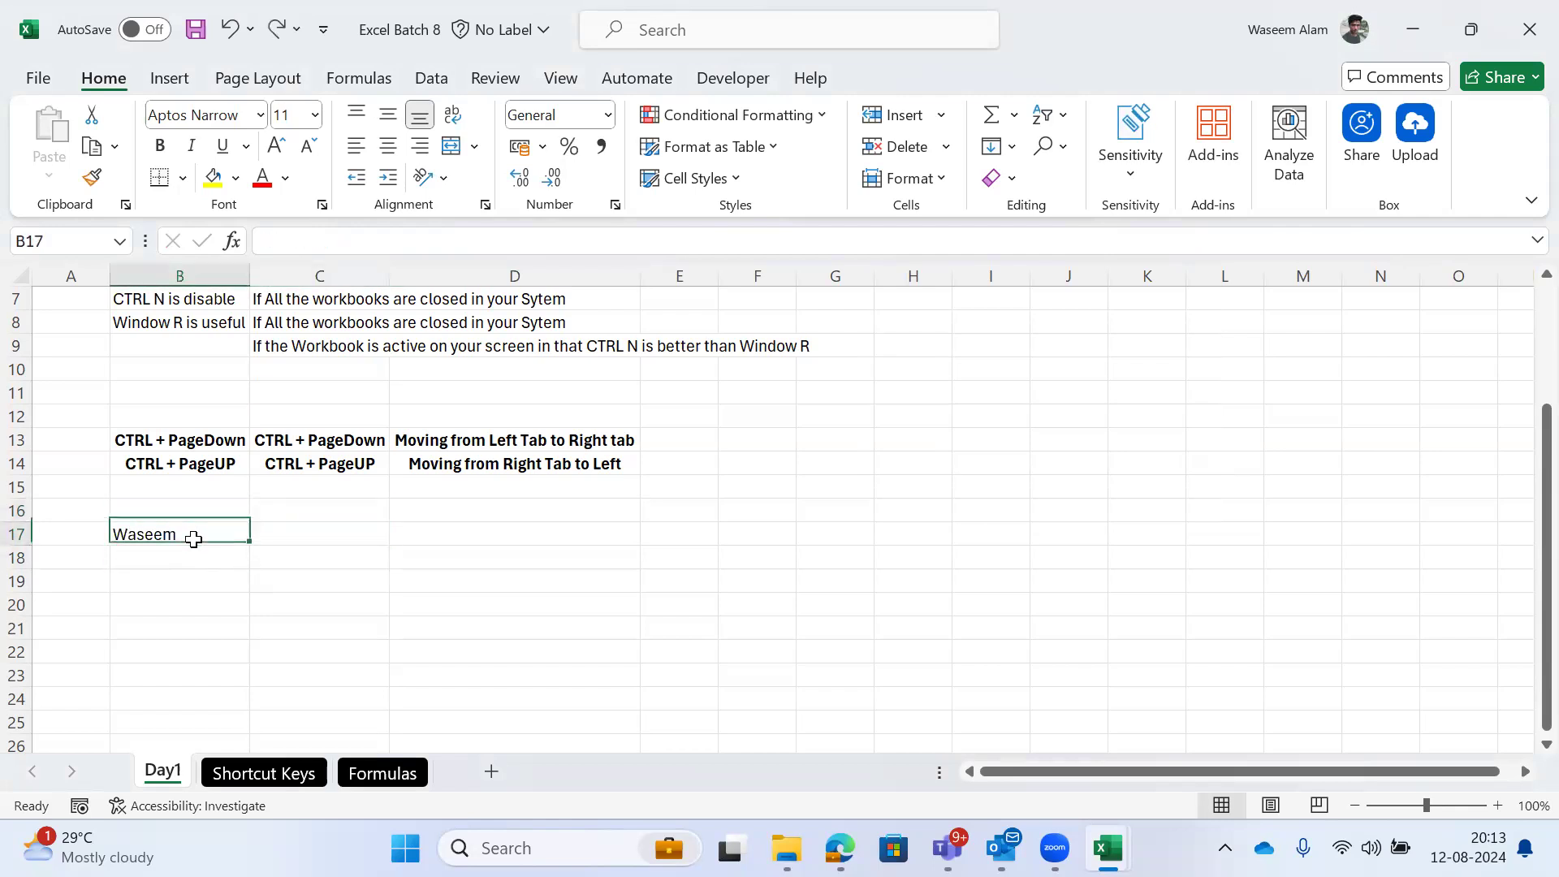
key("ctrl+z")
Step: Append a deliberately misspelled surname to the first name in cell B17
key("Left")
key("Right")
key("F2")
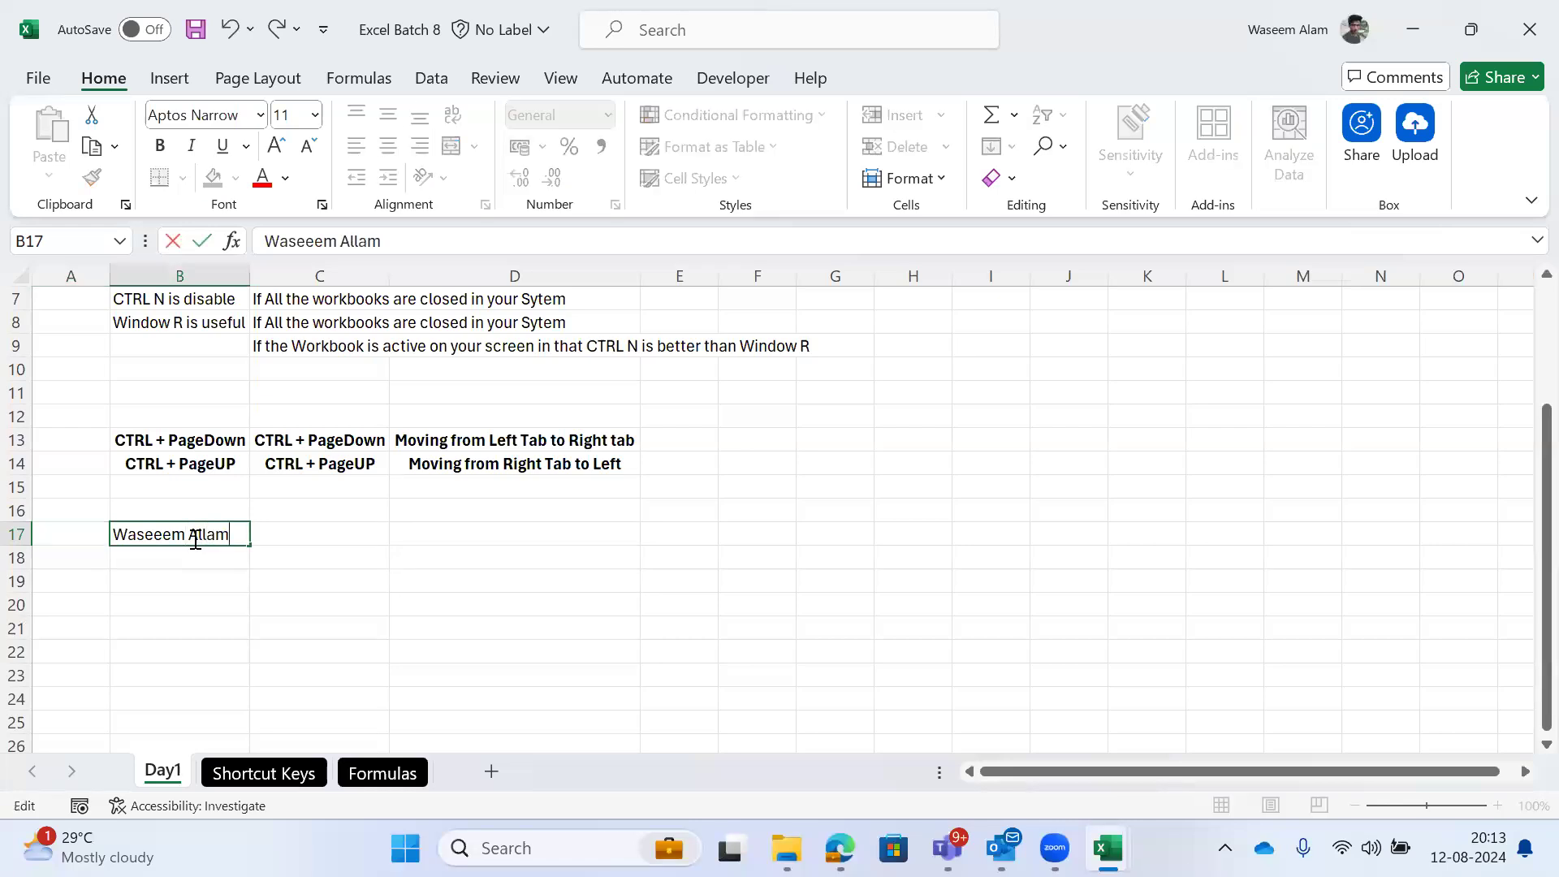
key("Return")
key("Down")
key("Right")
key("Left")
key("Up")
key("Up")
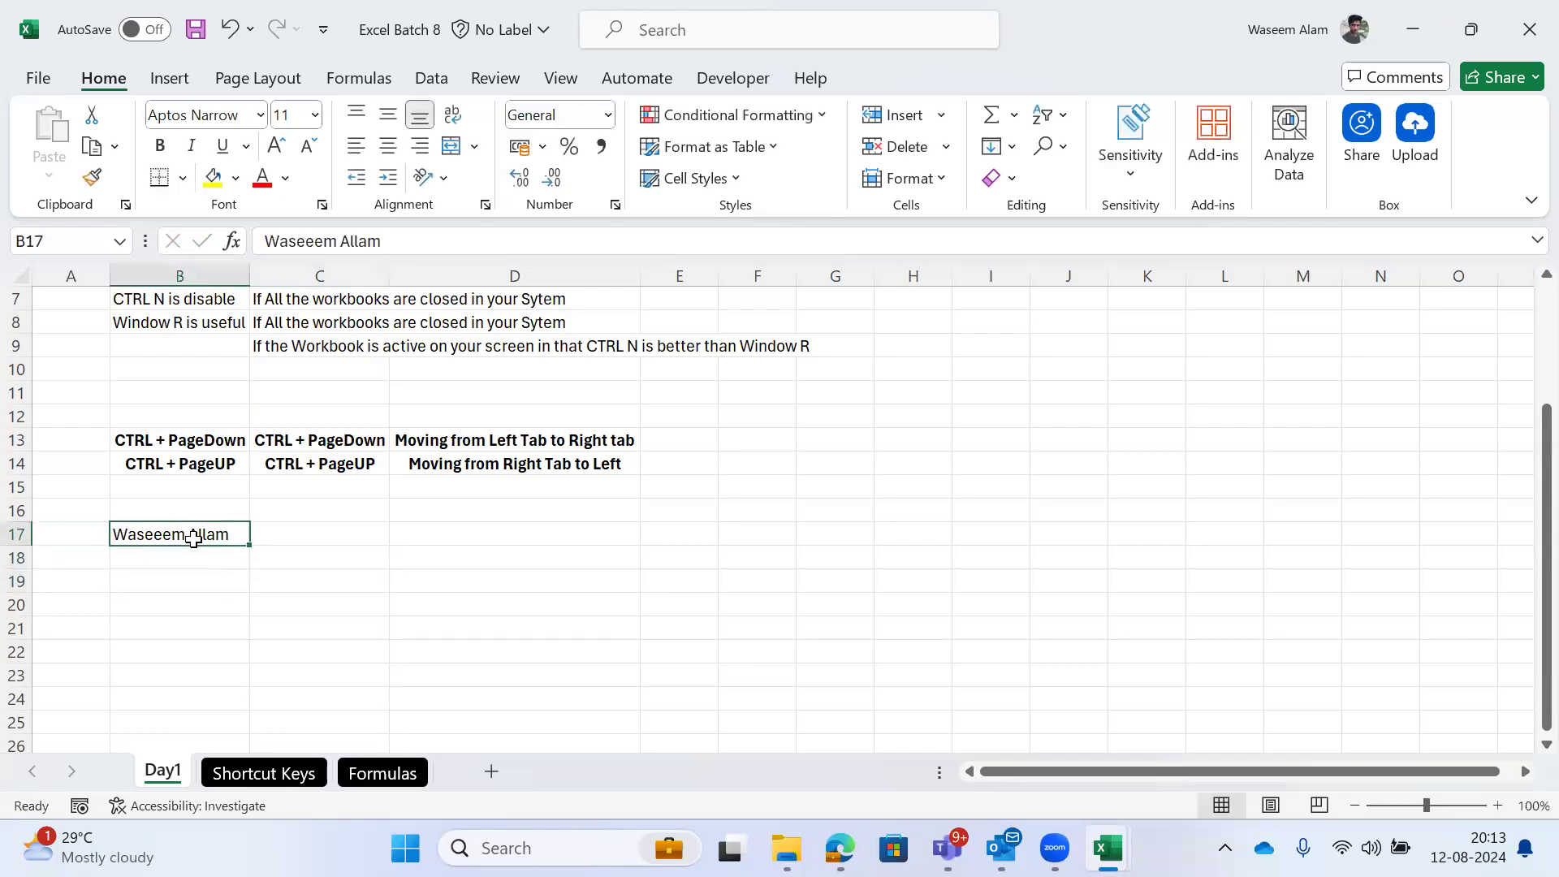
Step: Enter the shortcut note F2 in cell C16
key("Up")
key("Right")
type("F2")
key("Return")
Step: Edit cell B17 in place to correct the spelling of both the first name and the surname
key("Left")
key("F2")
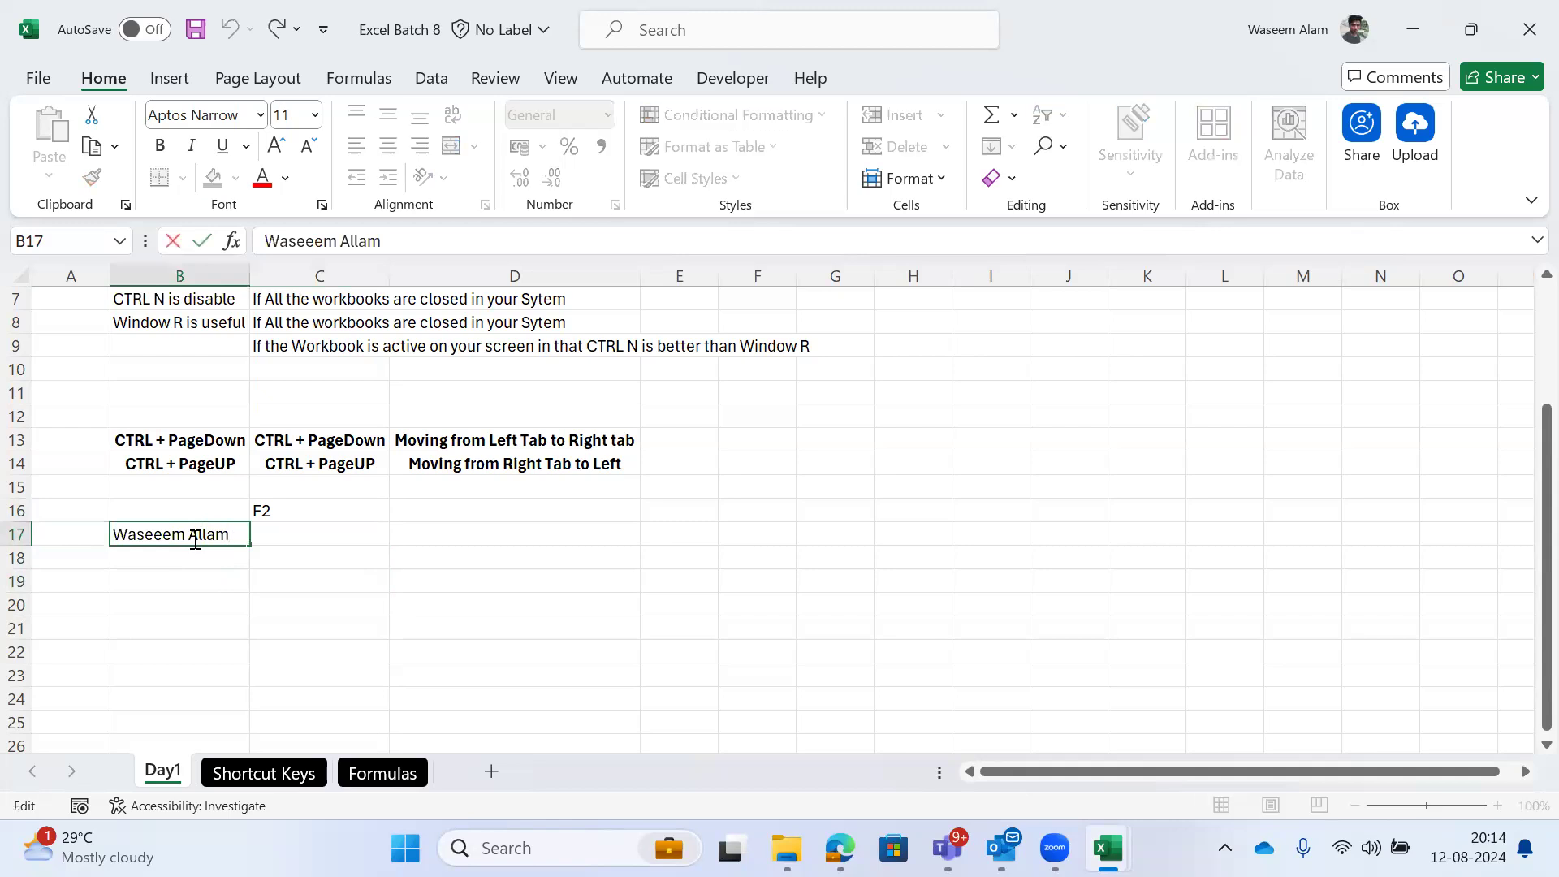
key("BackSpace")
left_click(163, 534)
left_click(212, 538)
key("BackSpace")
key("Escape")
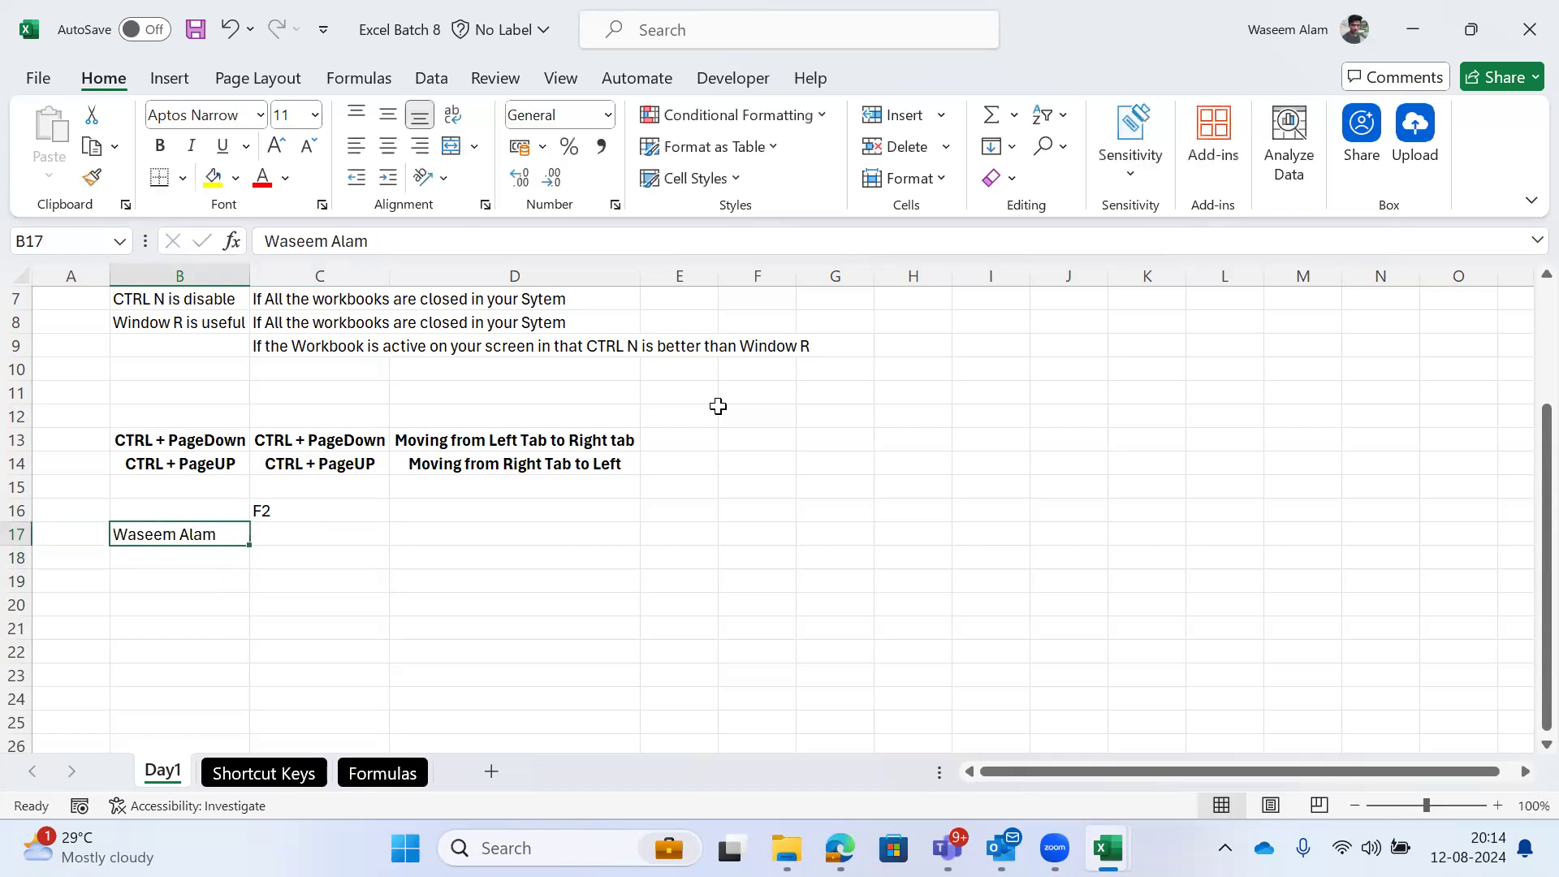
Step: Review the F2 row across the basic, custom and explanation columns of the Shortcut Keys sheet
key("Right")
key("Up")
key("Down")
key("Left")
key("ctrl+Page_Down")
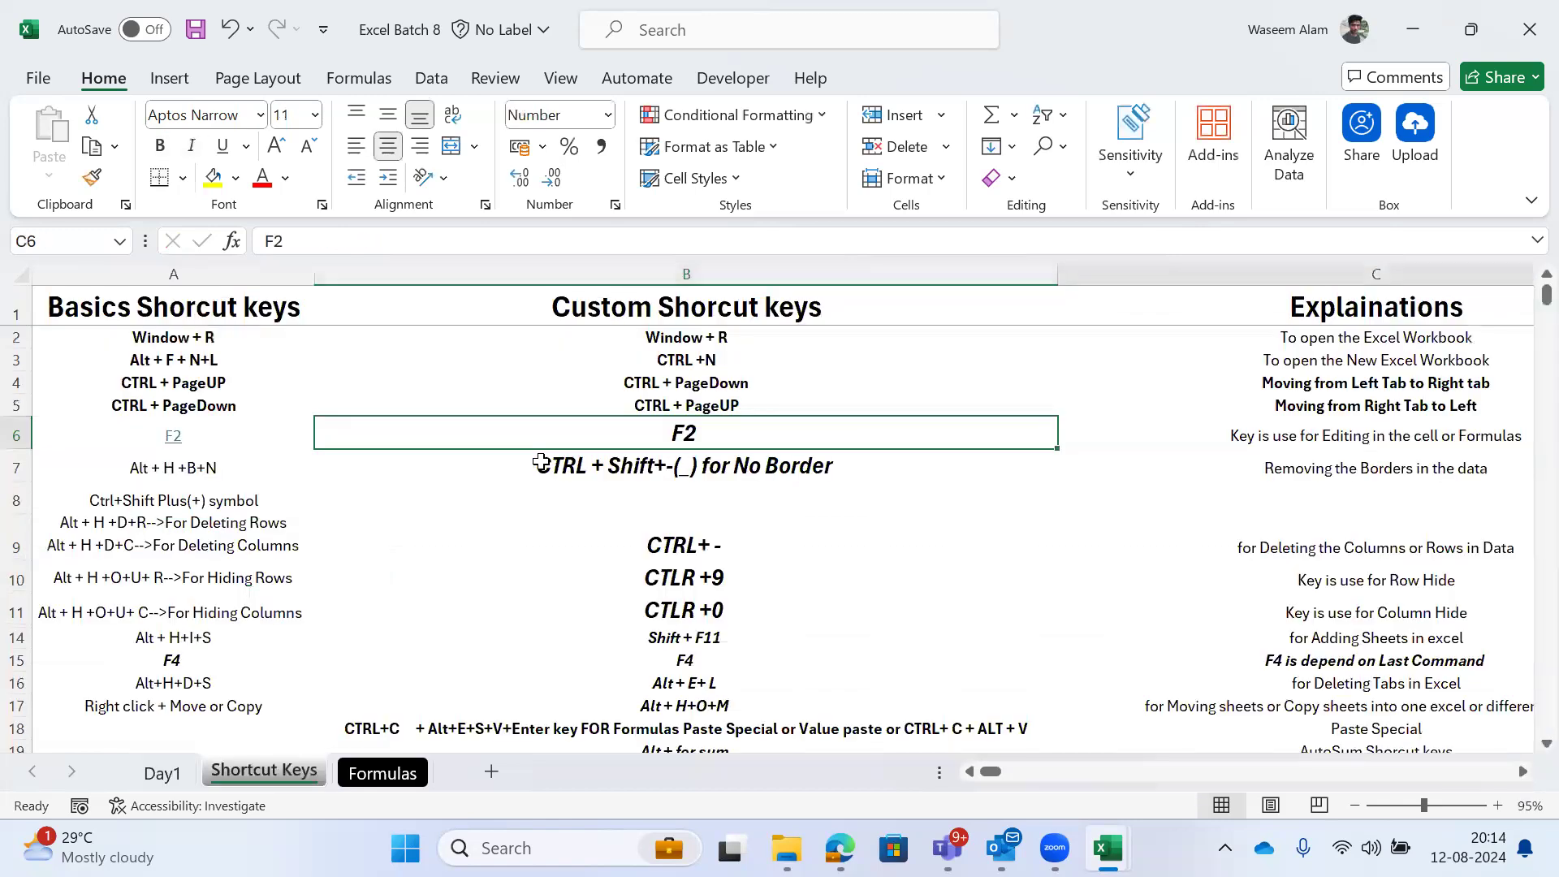
key("Right")
key("Left")
key("Left")
key("Left")
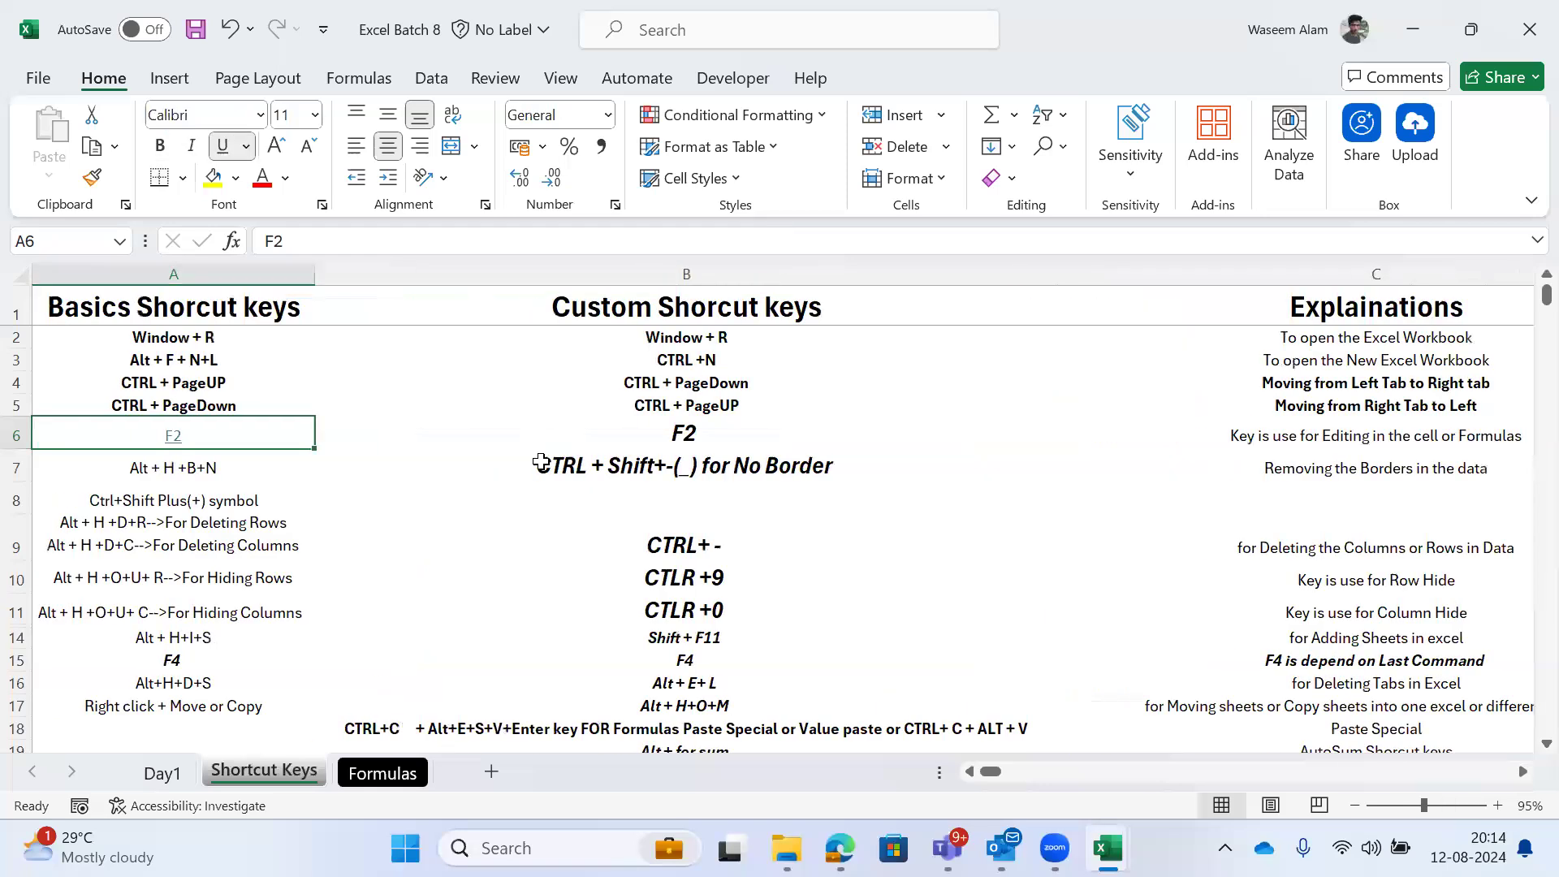
Step: Enter 12 in cell G18 and 23 in cell G19 of the Day1 sheet
key("ctrl+Page_Up")
key("Right")
key("Right")
key("Right")
key("Right")
key("Right")
key("Down")
type("12")
key("Return")
type("23")
key("Return")
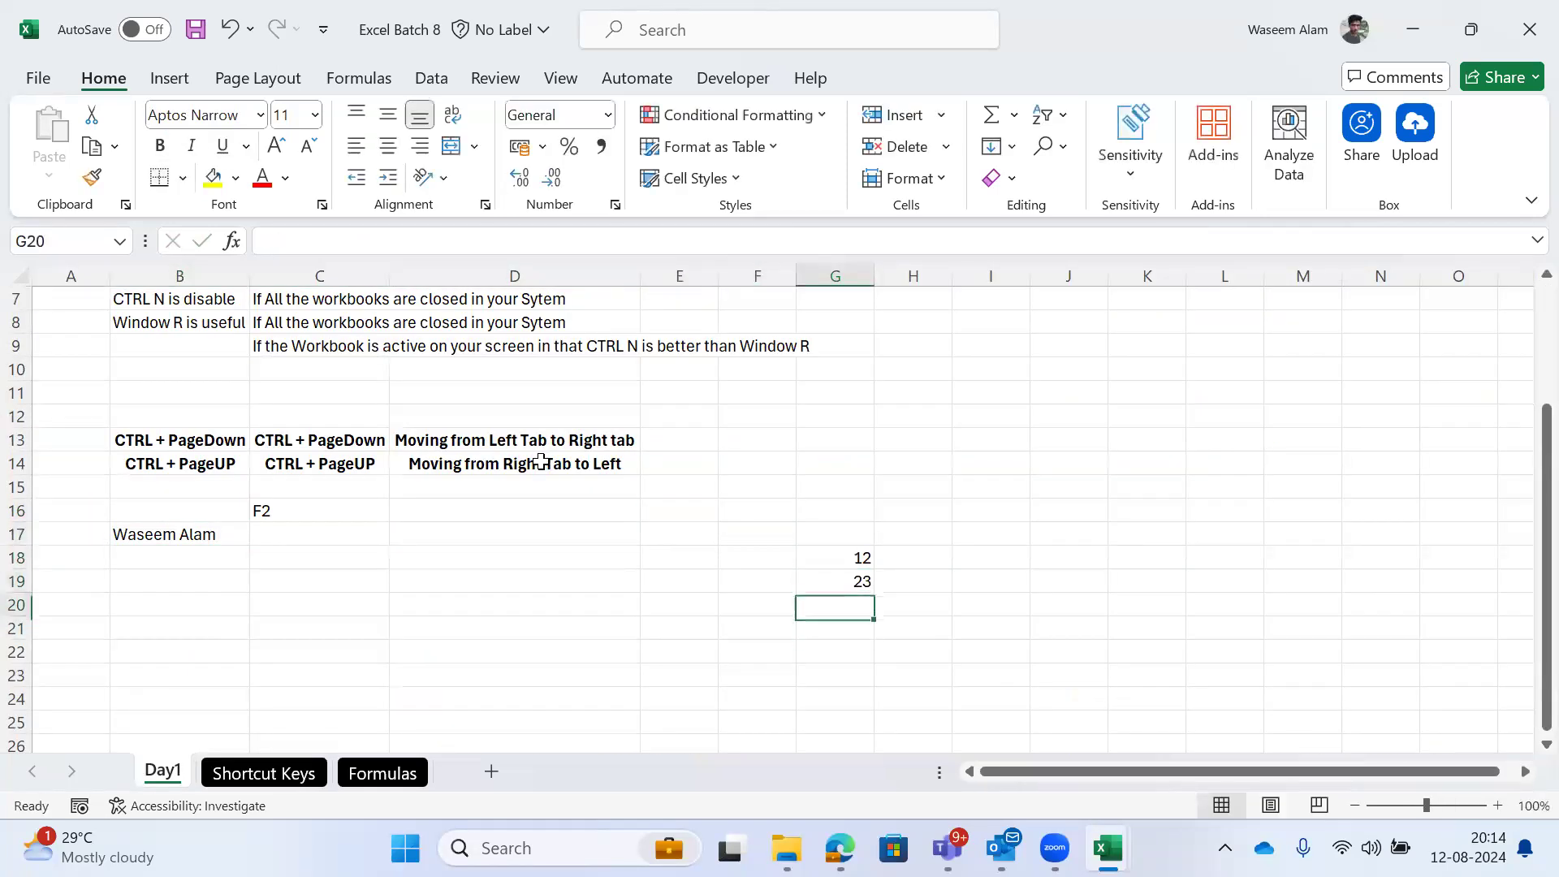
Step: Add the formula =SUM(G18:G19) in cell G20 and keep that cell selected
type("=su")
key("Tab")
key("Up")
key("shift+Up")
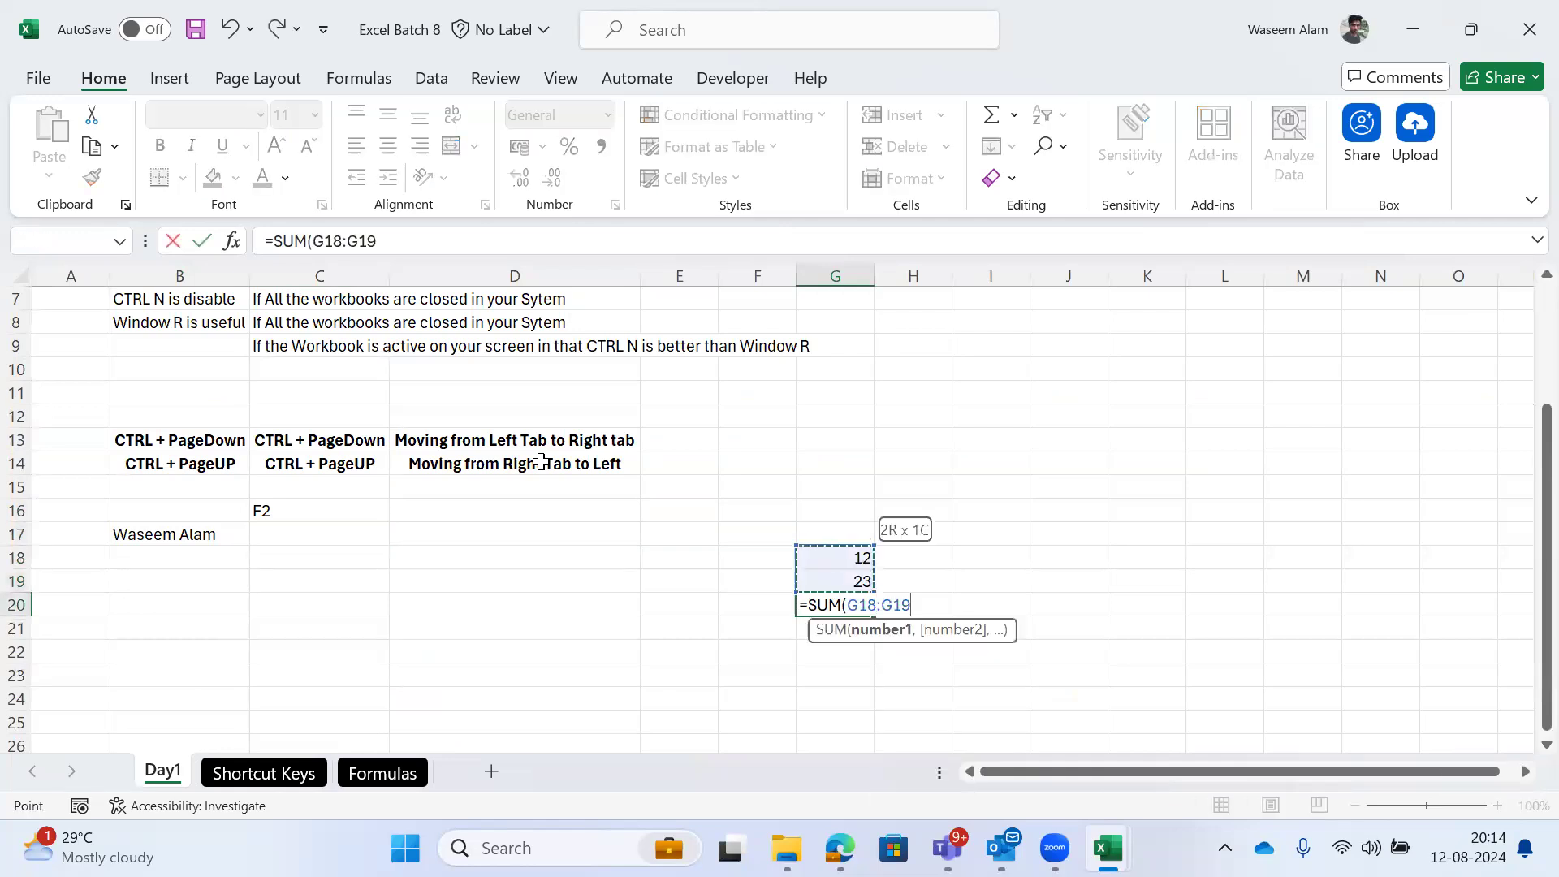
type(")")
key("ctrl+Return")
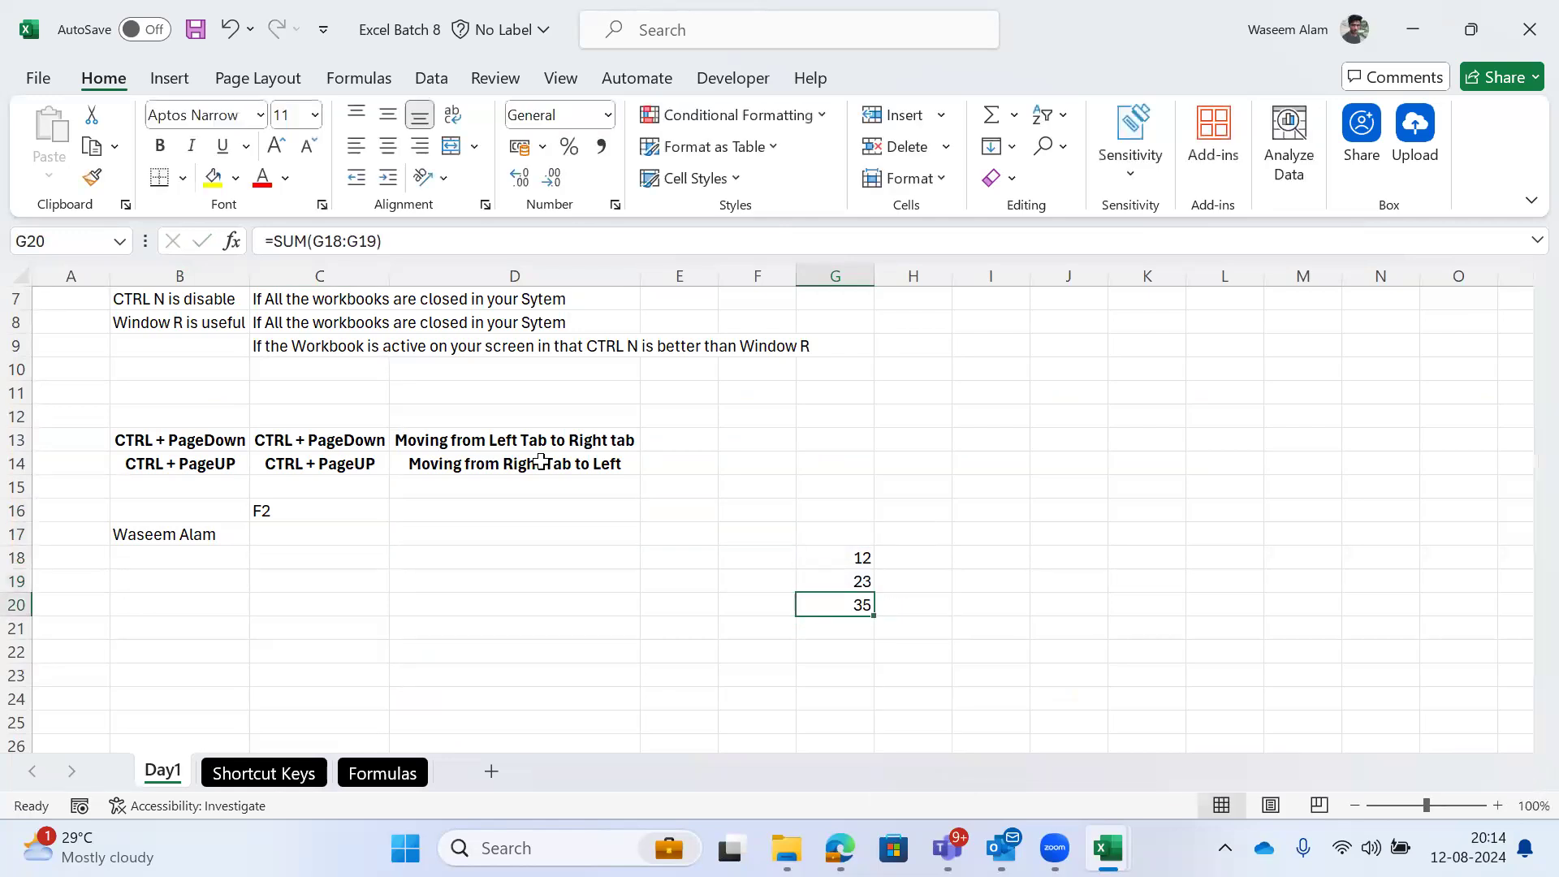
Step: Read the explanation of the F2 key in cell C6 of the Shortcut Keys sheet
key("ctrl+Page_Down")
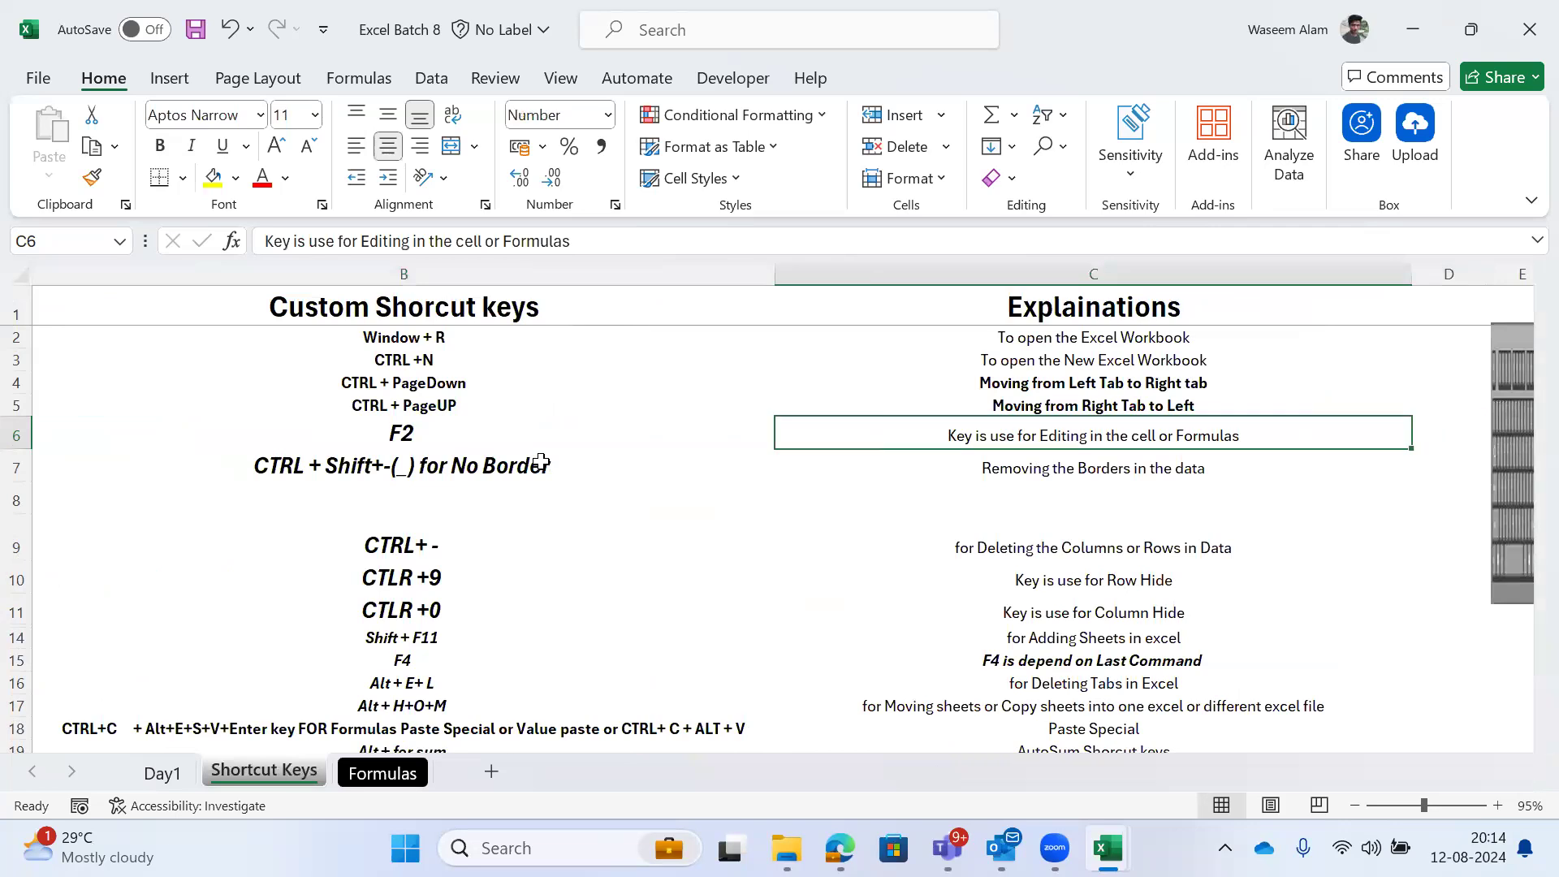
key("Right")
key("Left")
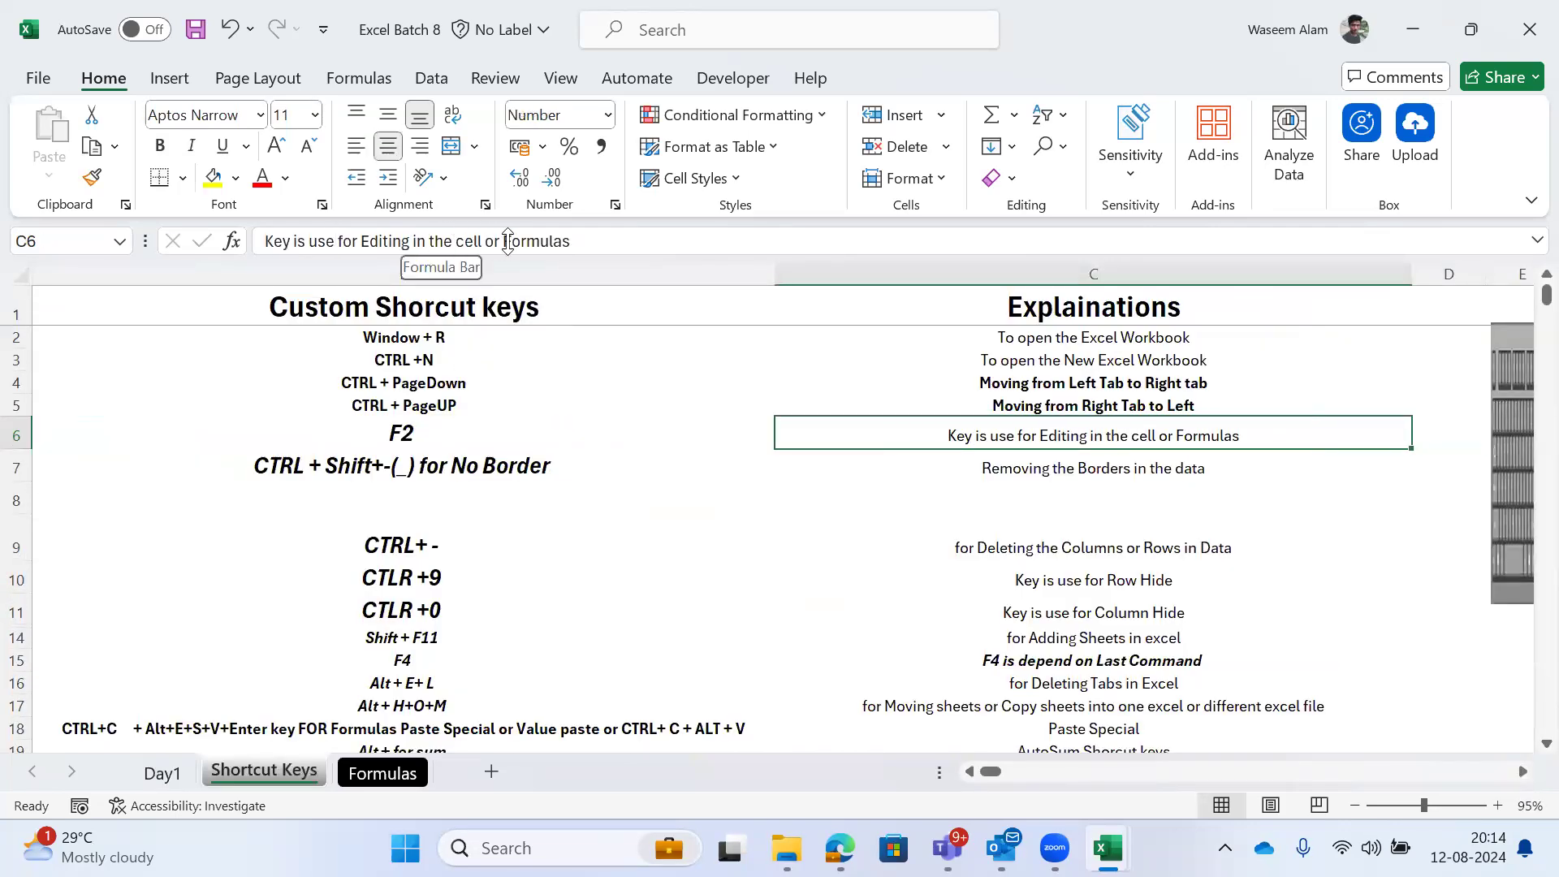
Step: Return to the Day1 sheet and select cell G20 with the SUM formula
key("ctrl+Page_Up")
key("Down")
key("Down")
key("Up")
key("Up")
key("F2")
key("Escape")
key("Up")
key("Down")
Step: Try to insert a slash before the range G18:G19 inside the SUM formula of cell G20
key("F2")
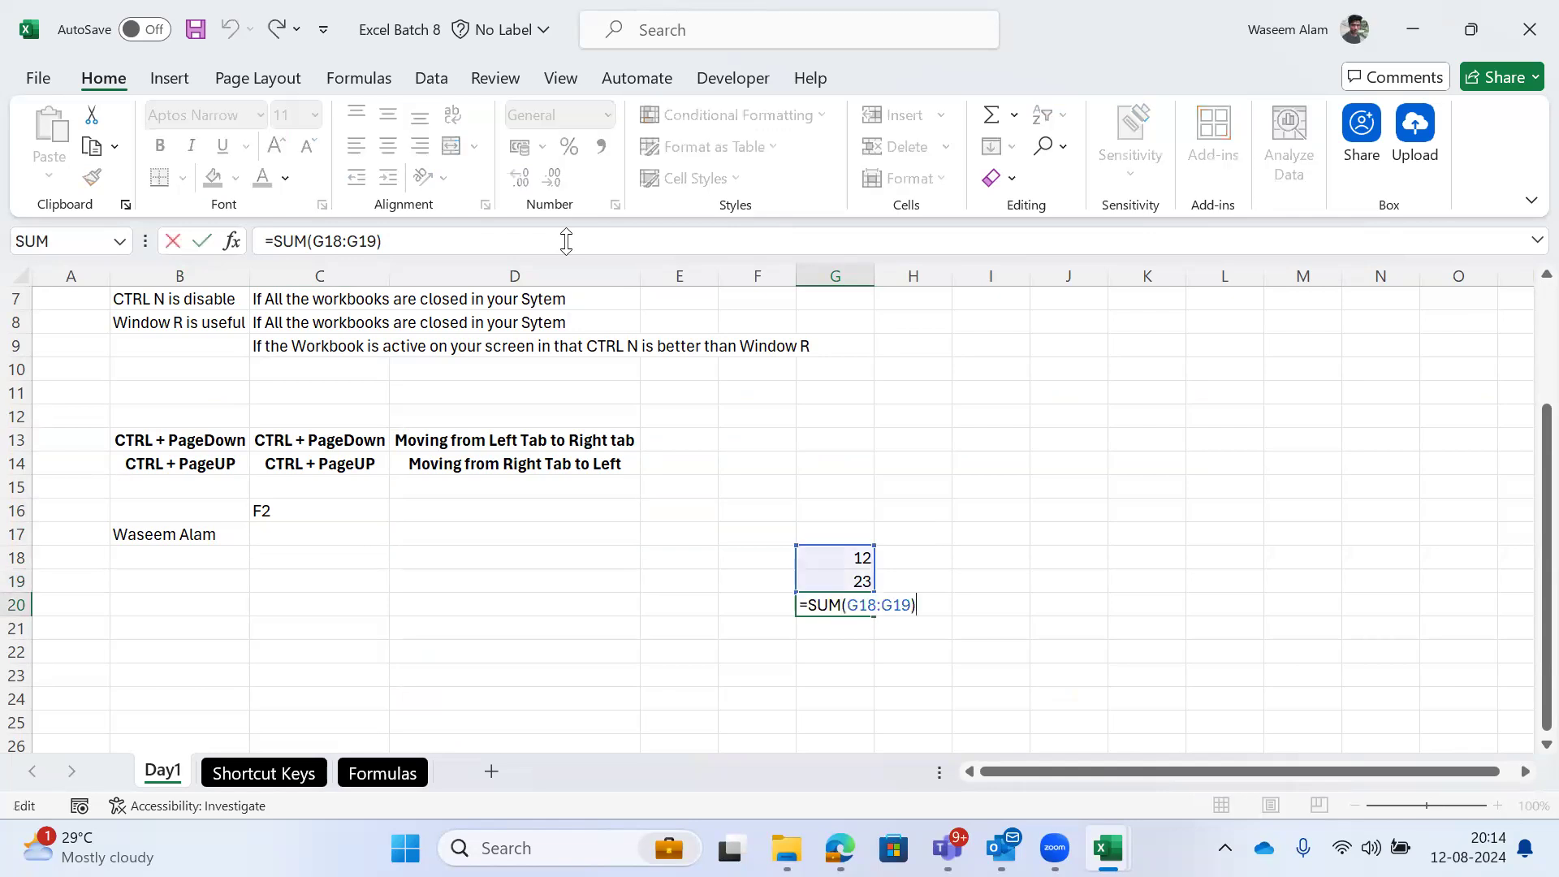
key("Left")
key("Left")
key("Left")
key("Left")
key("Left")
key("Left")
key("Right")
type("/")
key("Return")
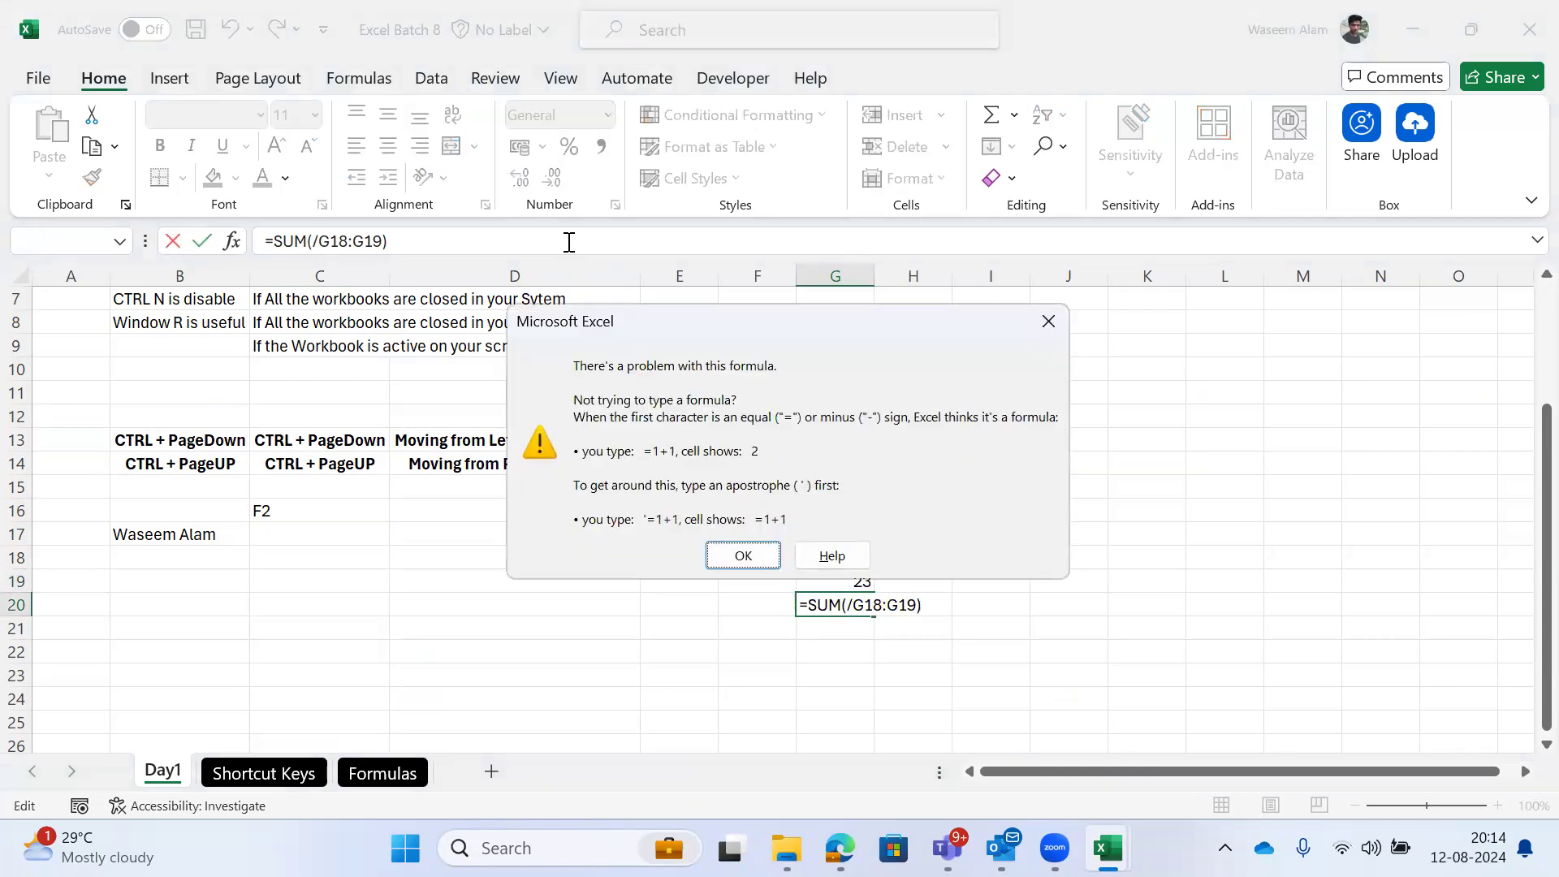
key("Escape")
Step: Try to replace the formula in cell G20 with the invalid entry =SUM(/
key("F2")
type("=sum")
key("Escape")
type("=sum")
key("Tab")
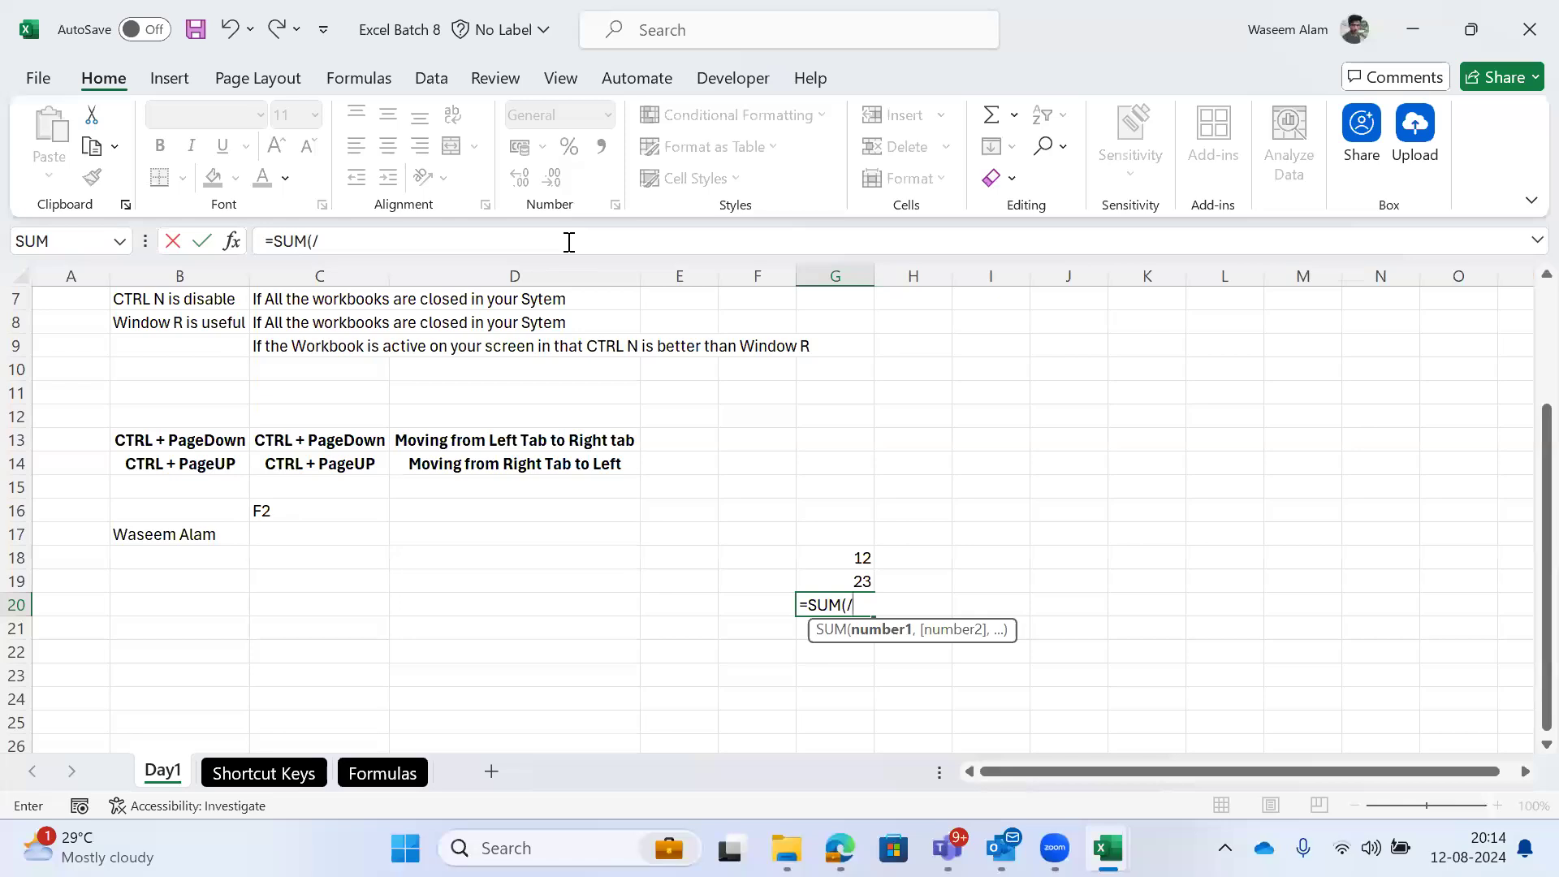
type("/")
key("Return")
key("Return")
key("BackSpace")
Step: Try to enter the invalid formula =#SUM() in cell G20, and discard the edit
key("Home")
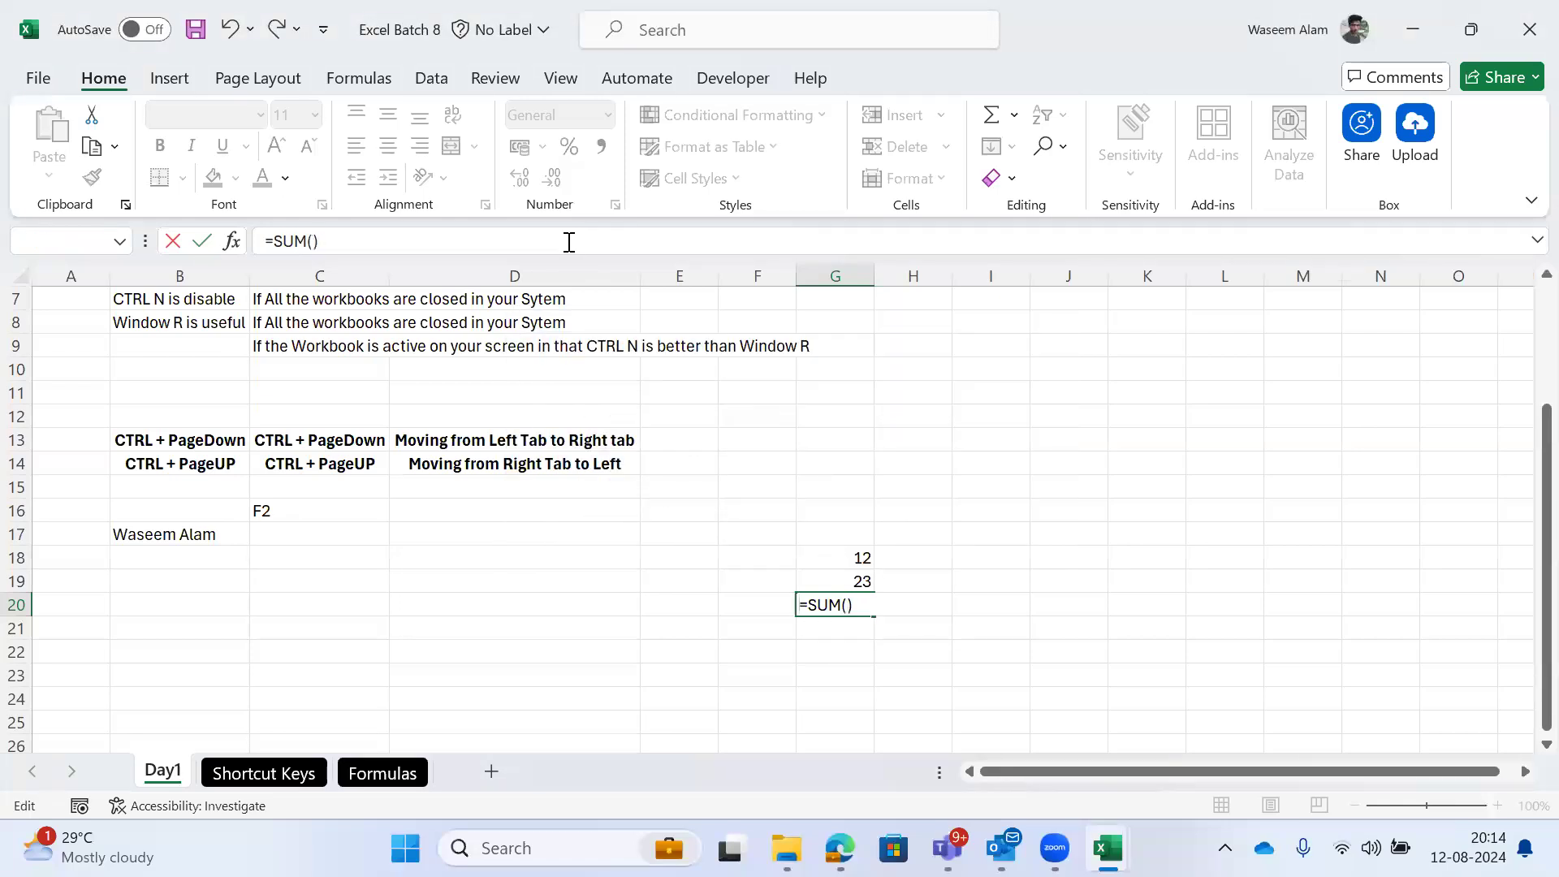
type("#")
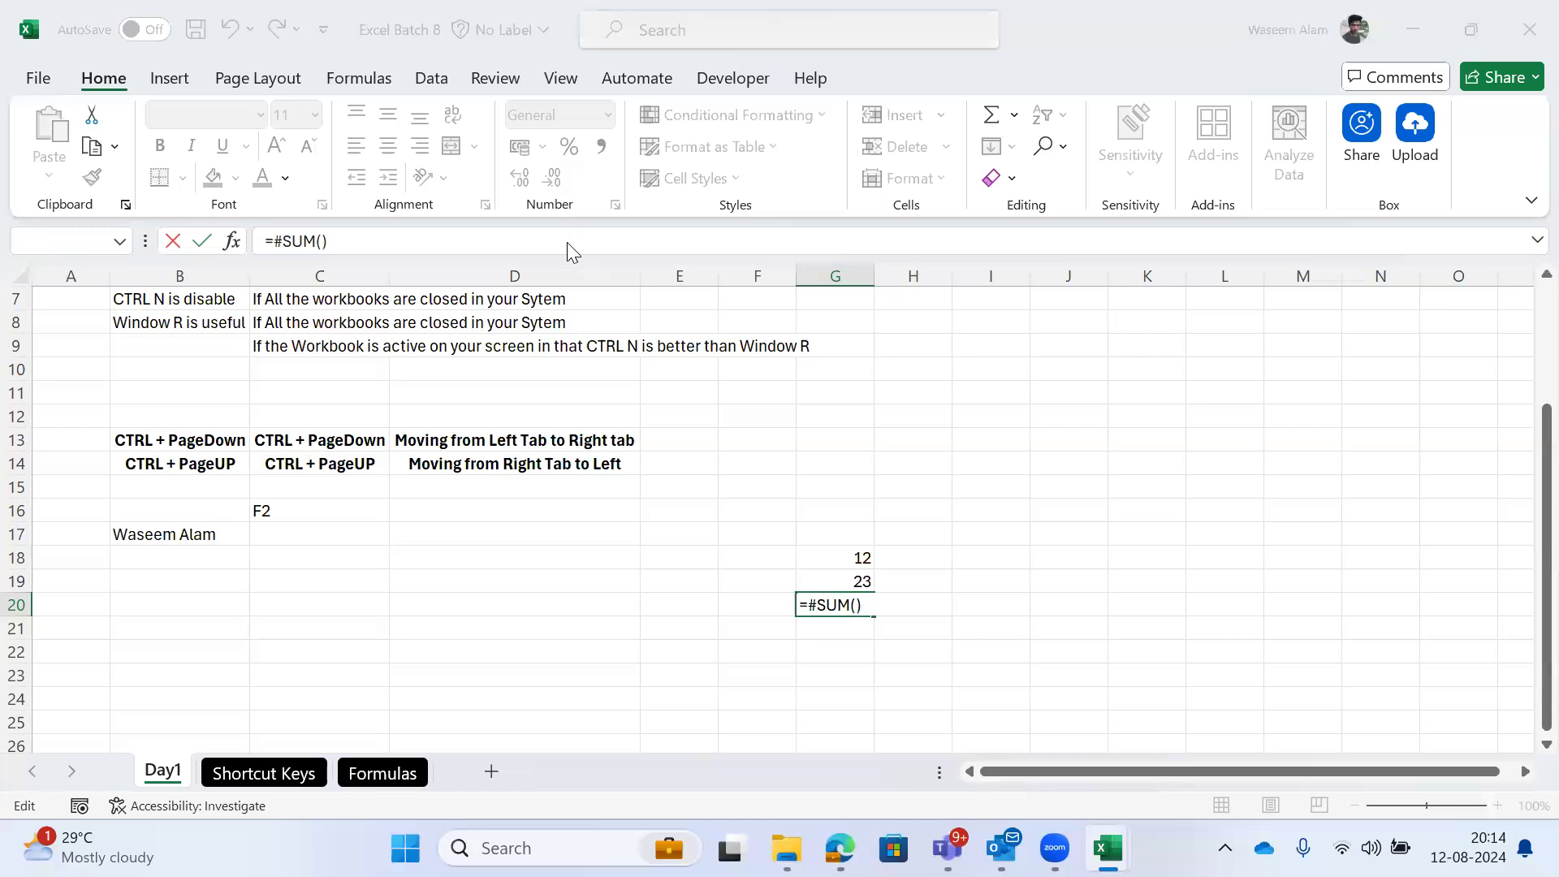
key("Return")
key("Escape")
key("Escape")
Step: Replace the formula in cell G20 with =name and keep that cell selected
key("F2")
key("shift+End")
type("name")
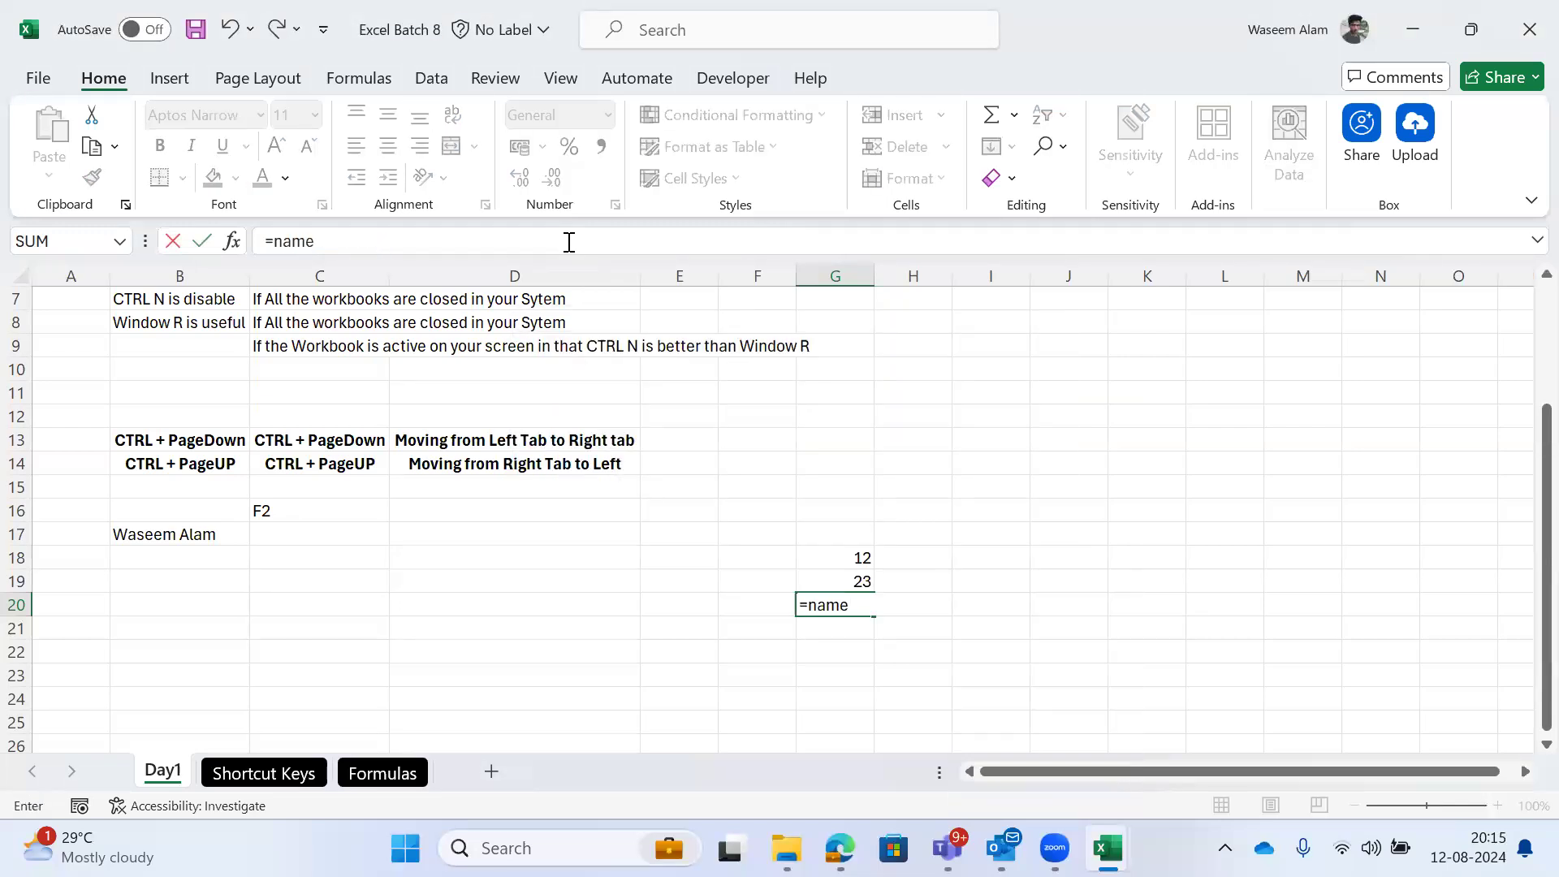
key("Return")
key("Up")
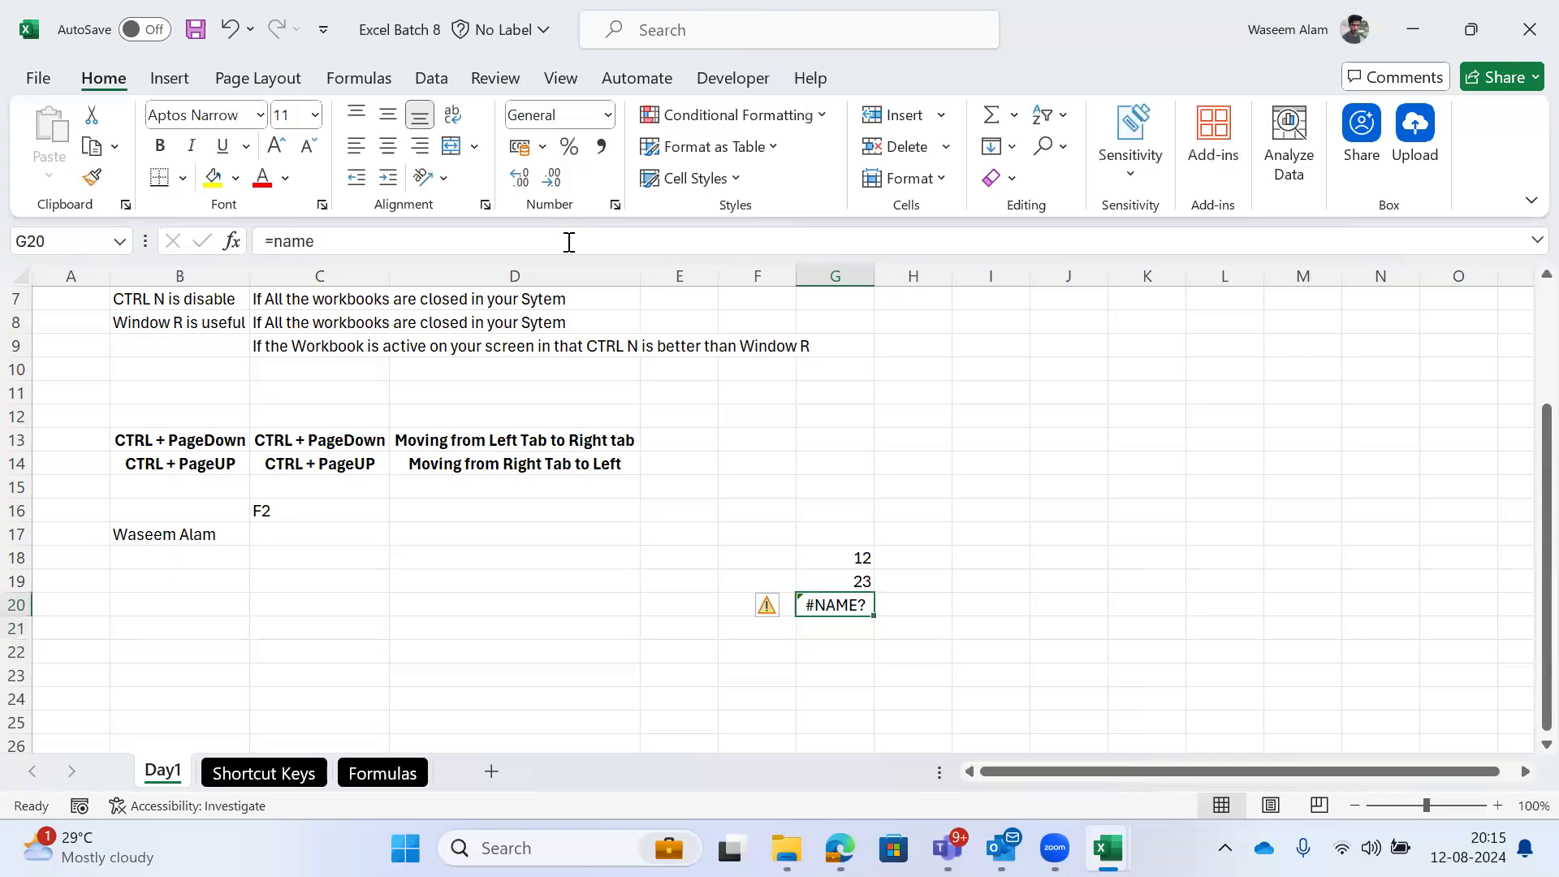
Step: Inspect the =name formula in cell G20, both in the formula bar and in the cell
double_click(320, 240)
left_click(326, 240)
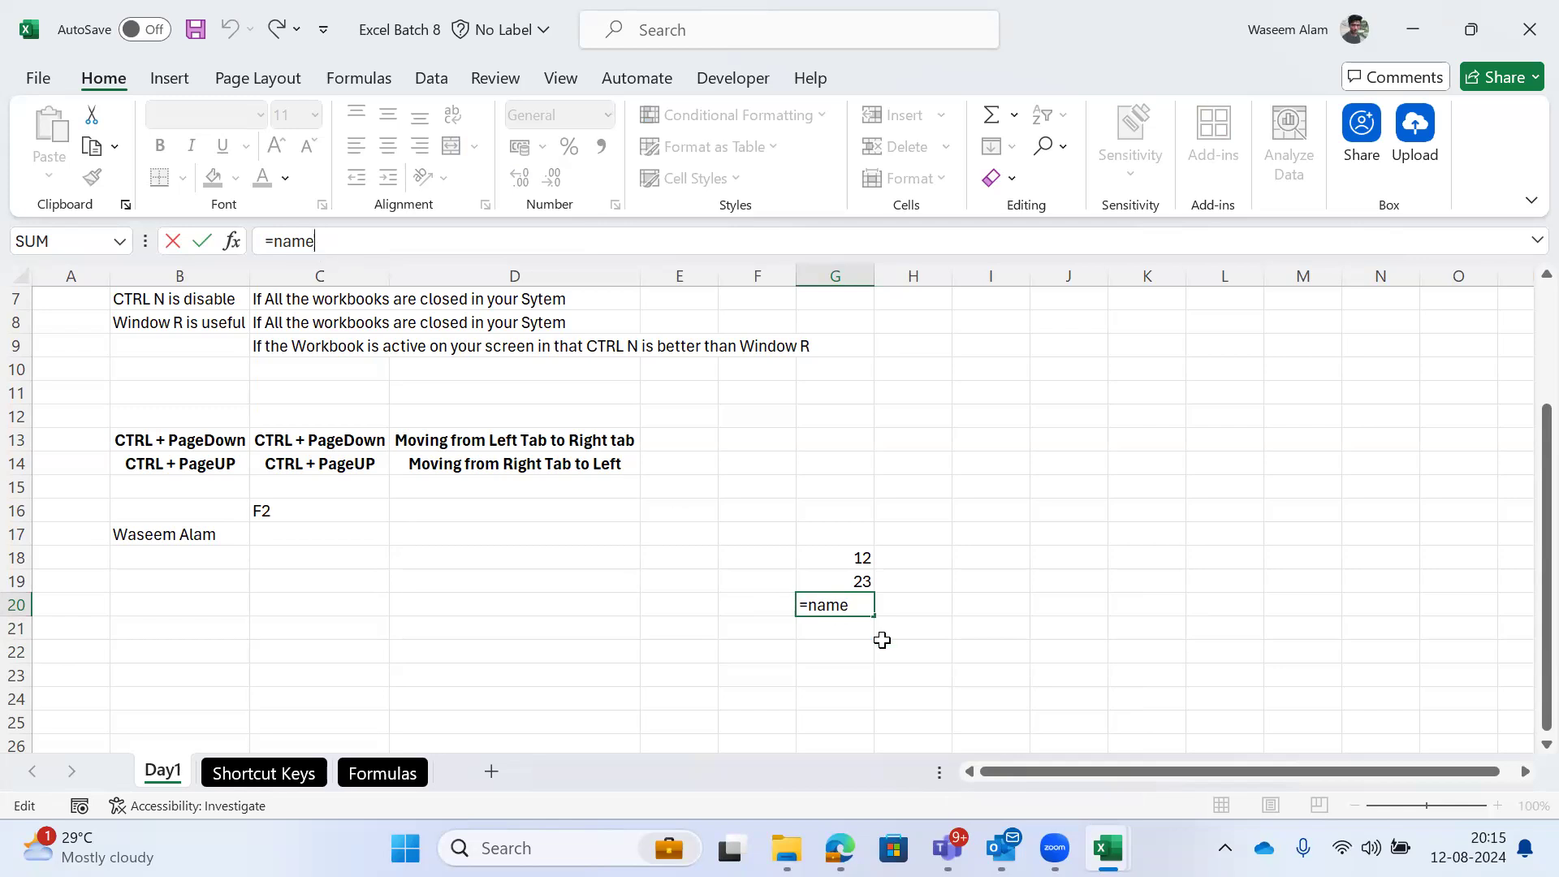
key("ctrl+Return")
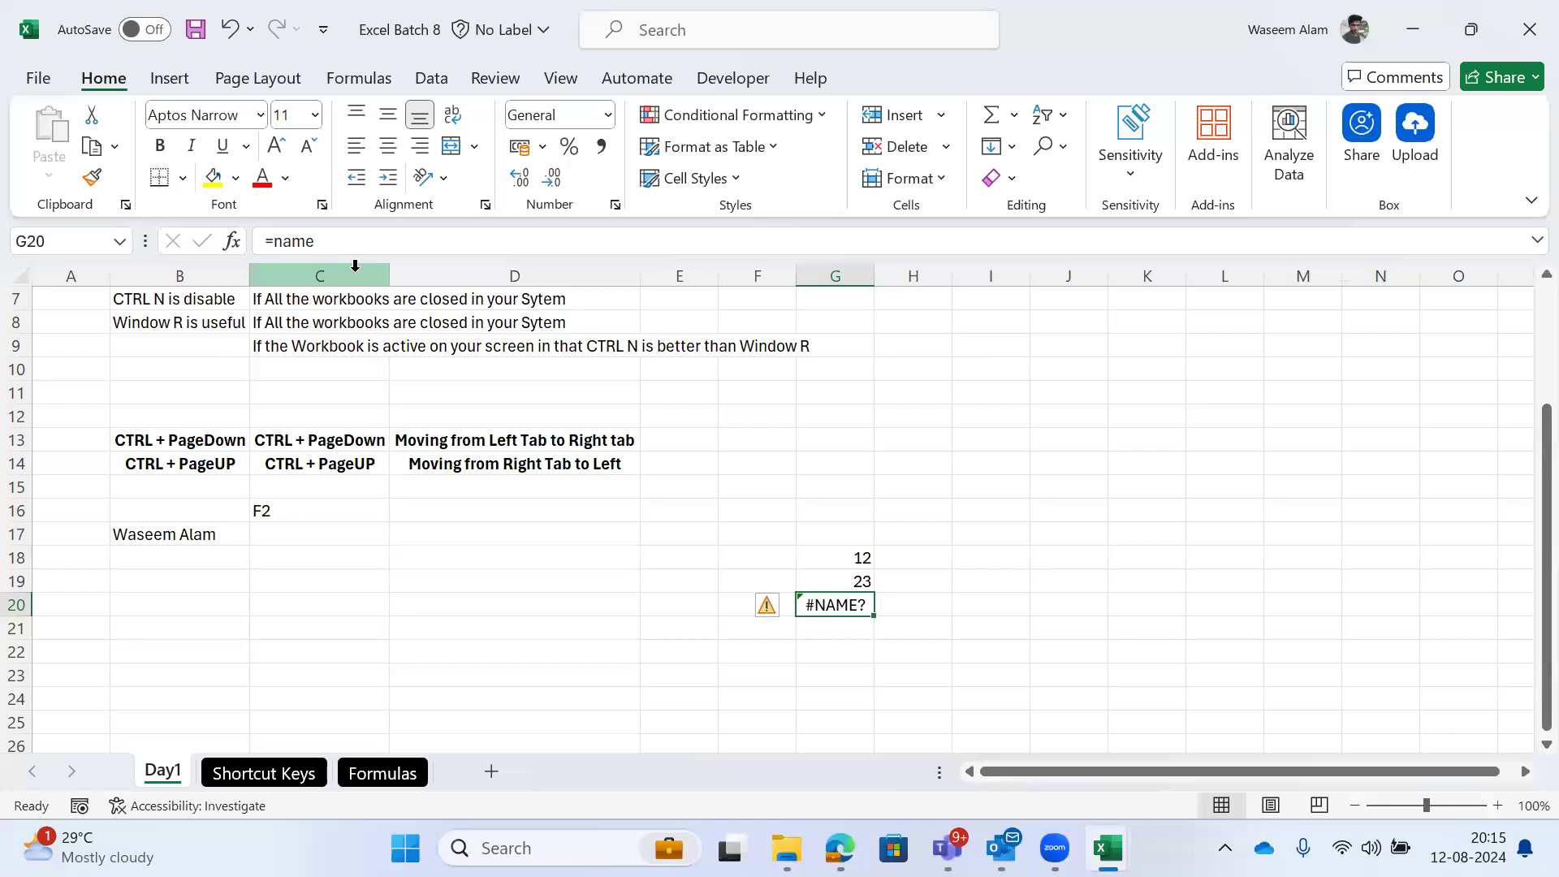
key("F2")
key("Return")
key("Up")
Step: Correct the formula in cell G20 to =SUM(G17:G19)
key("F2")
key("BackSpace")
key("BackSpace")
key("BackSpace")
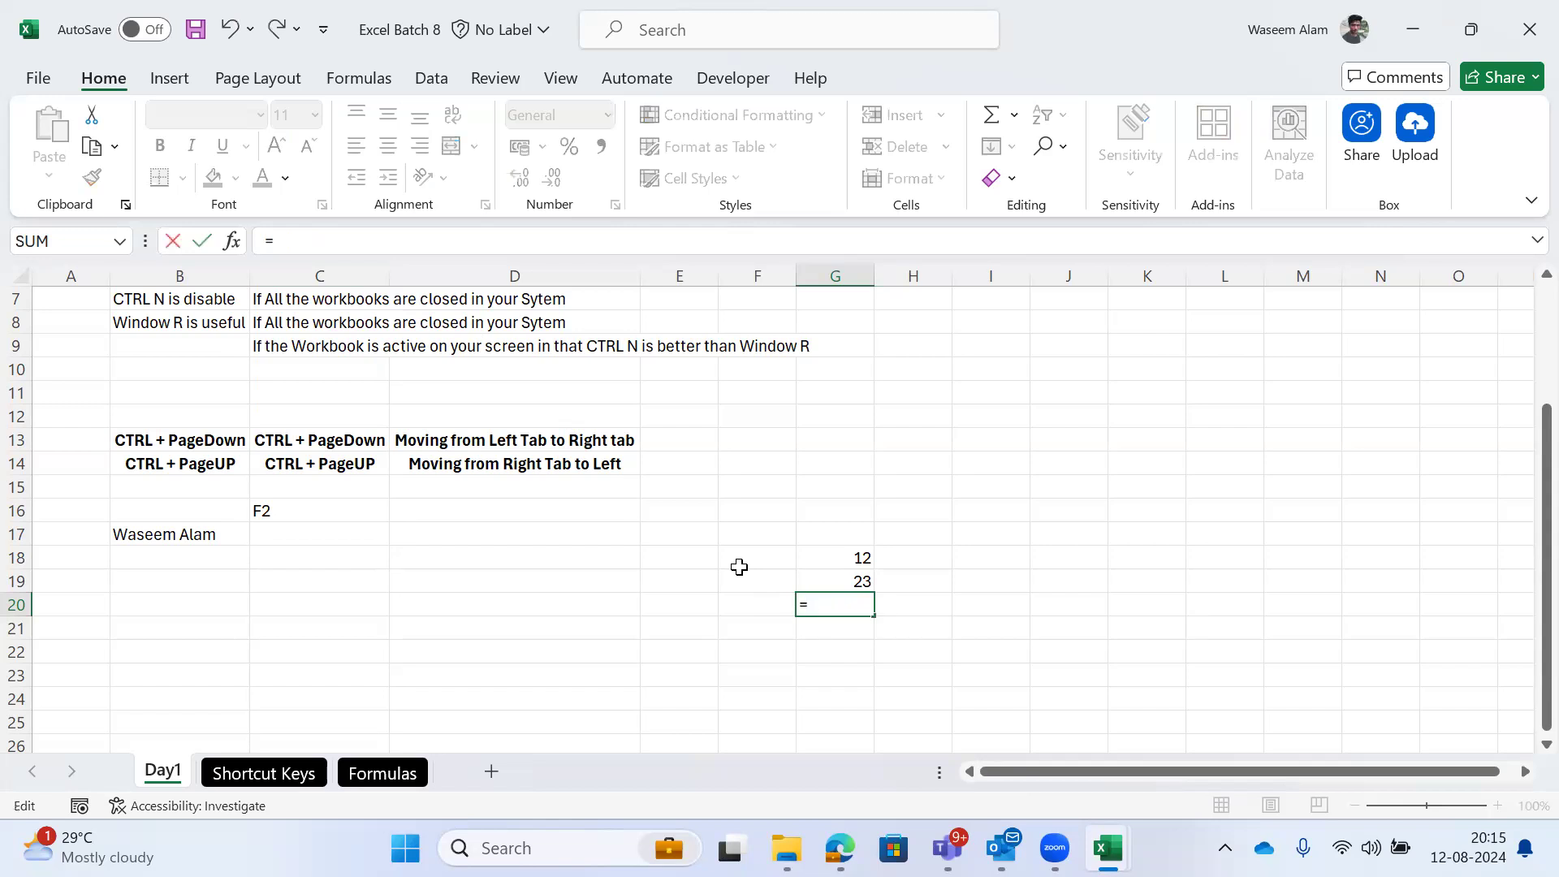
type("Sum")
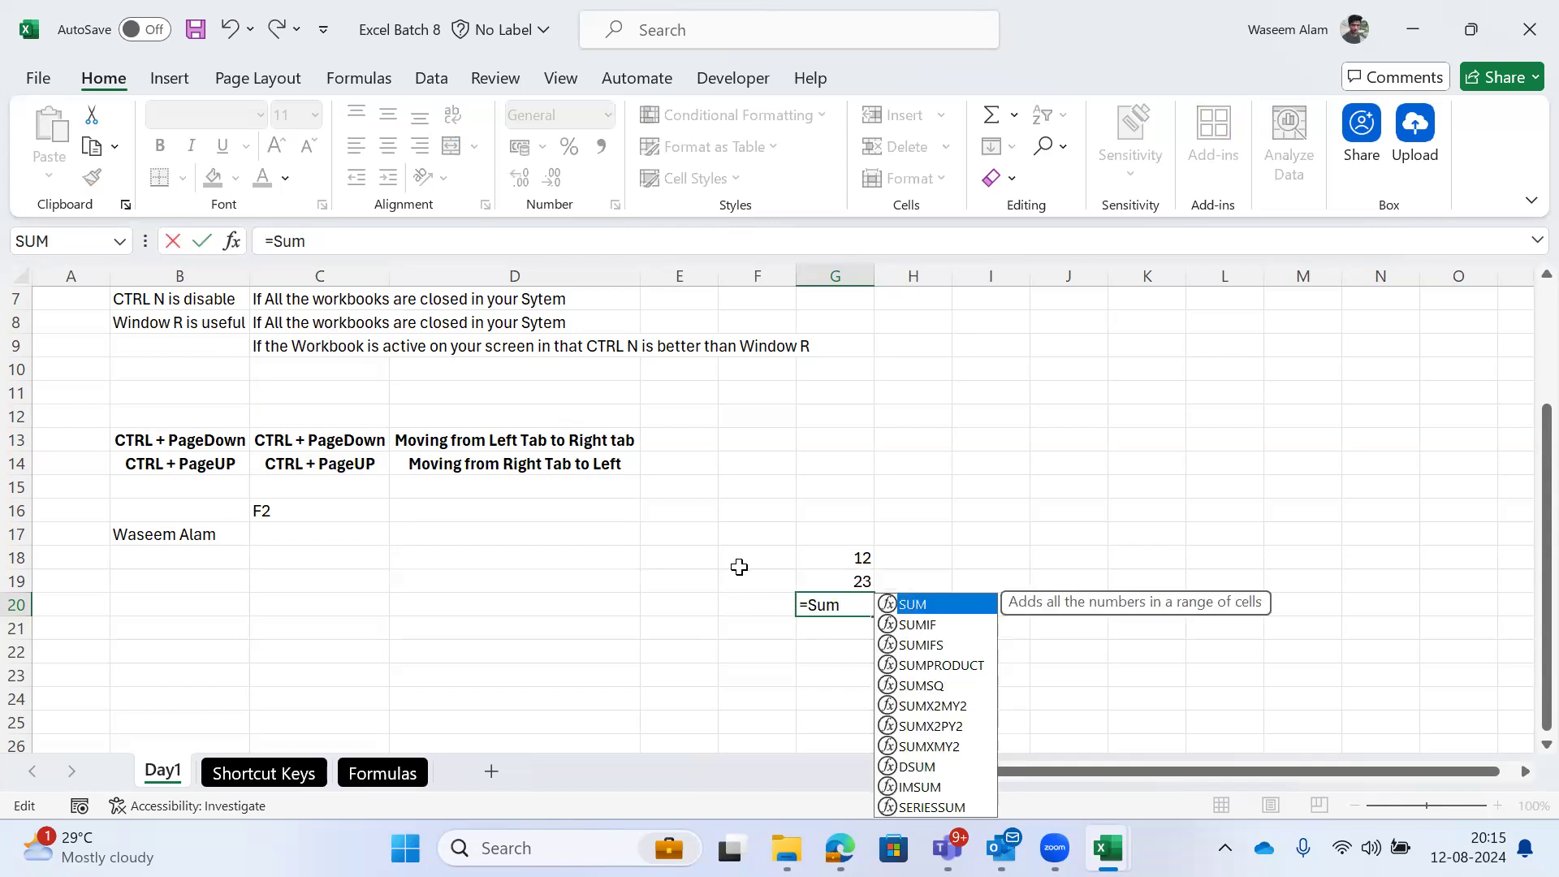
key("Tab")
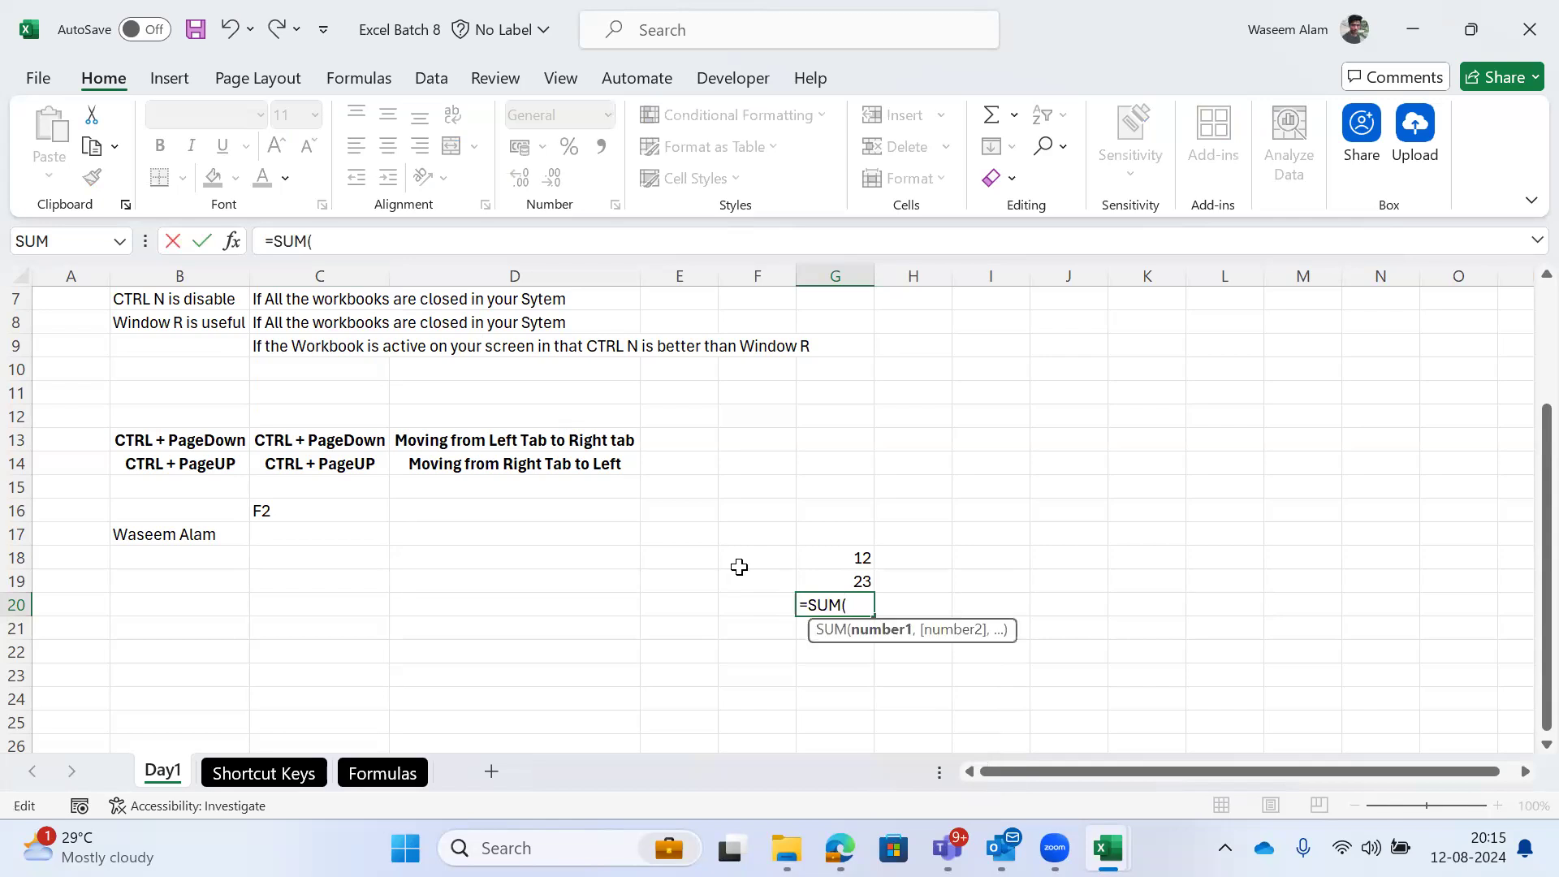
key("Up")
key("shift+Up")
key("shift+Up")
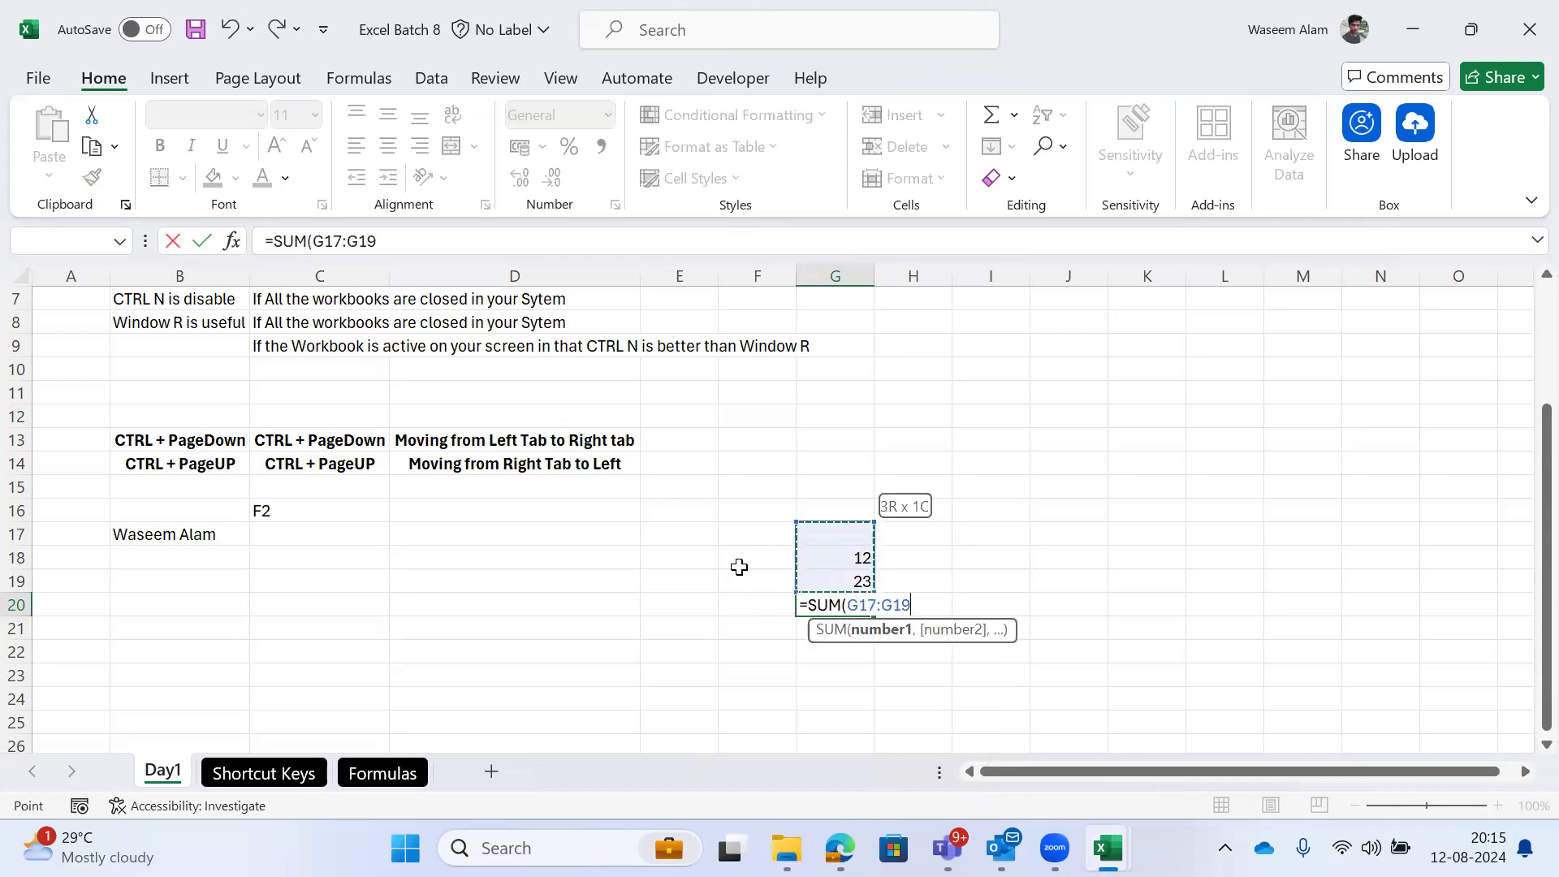
key("Return")
Step: Check which range the corrected formula in cell G20 covers and go to its first cell, G17
key("Up")
key("F2")
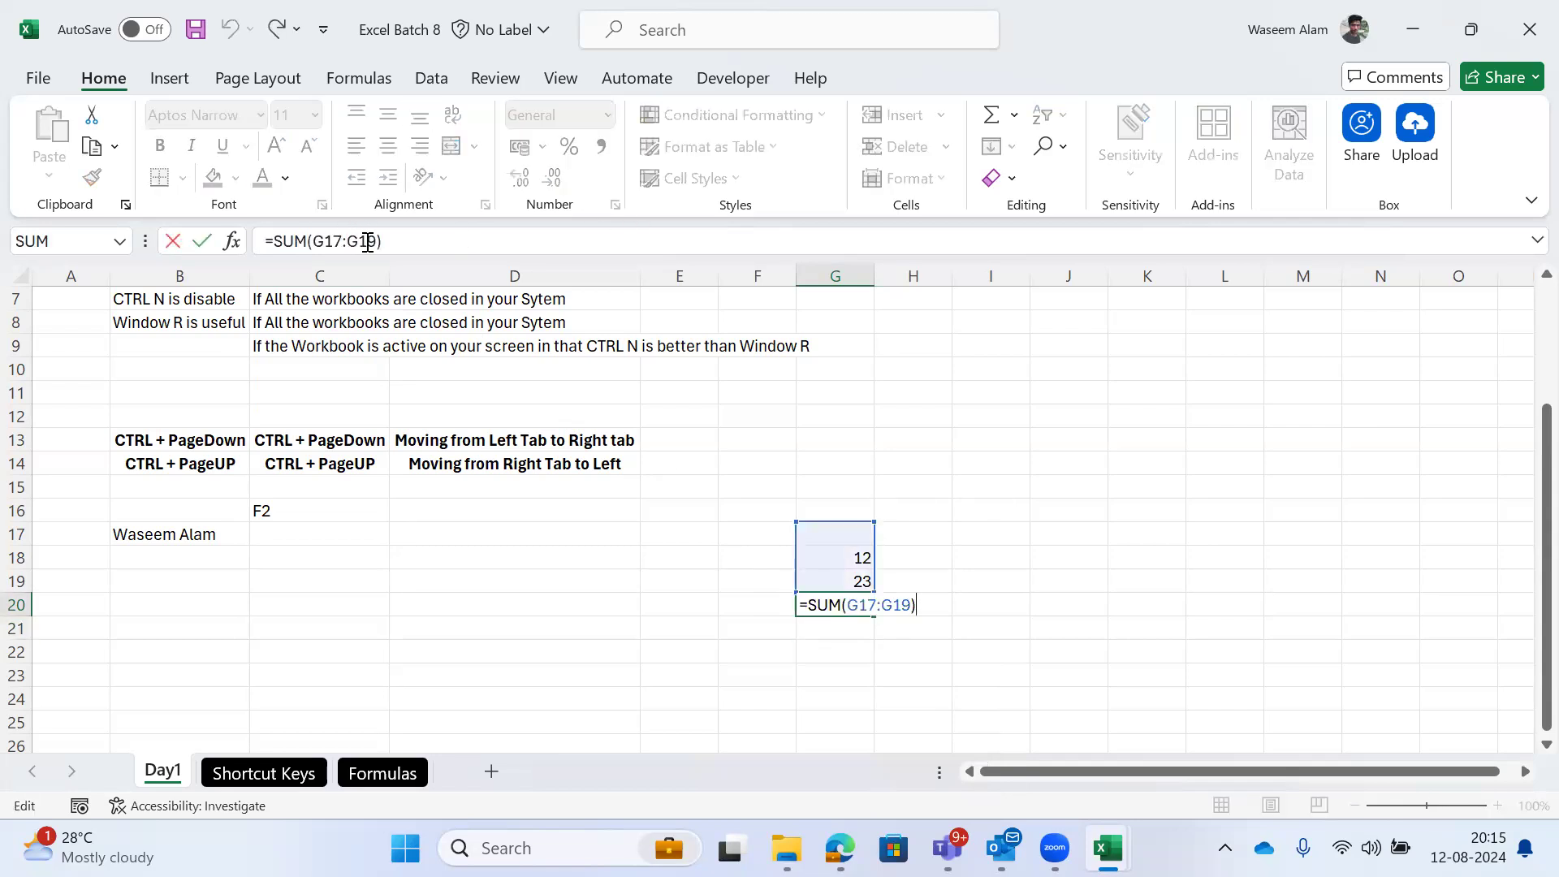
key("shift+Return")
key("Up")
key("Up")
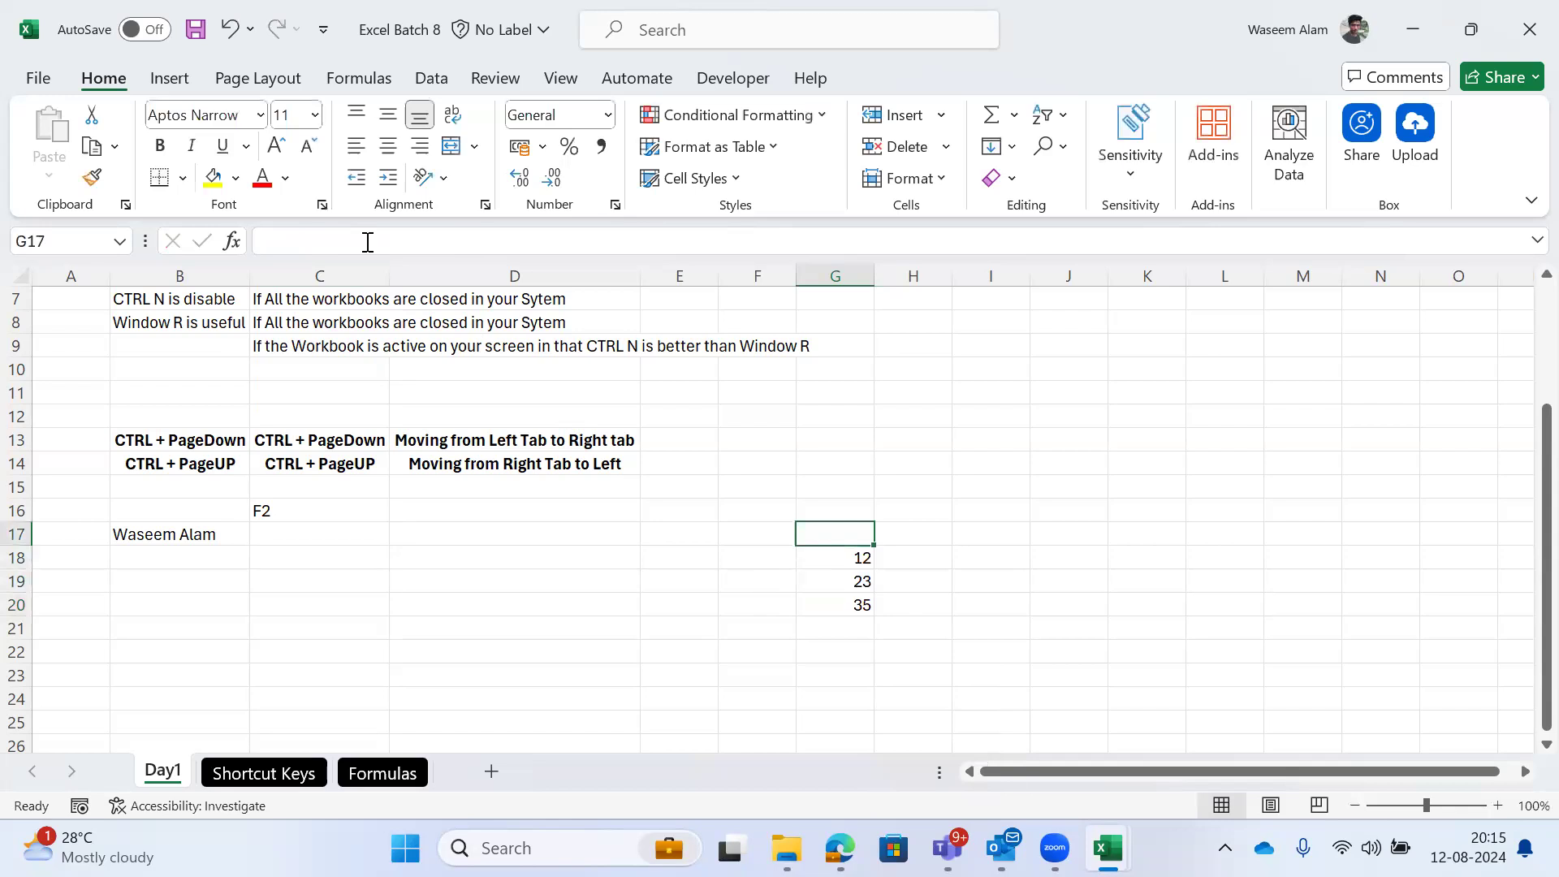
Step: Enter the text asdsasadasd in cell G17
key("Down")
key("Down")
key("Up")
key("Up")
type("asdsasadasd")
key("ctrl+Return")
Step: Replace the number in cell G19 with the text asd
key("Down")
key("Down")
key("Down")
key("Up")
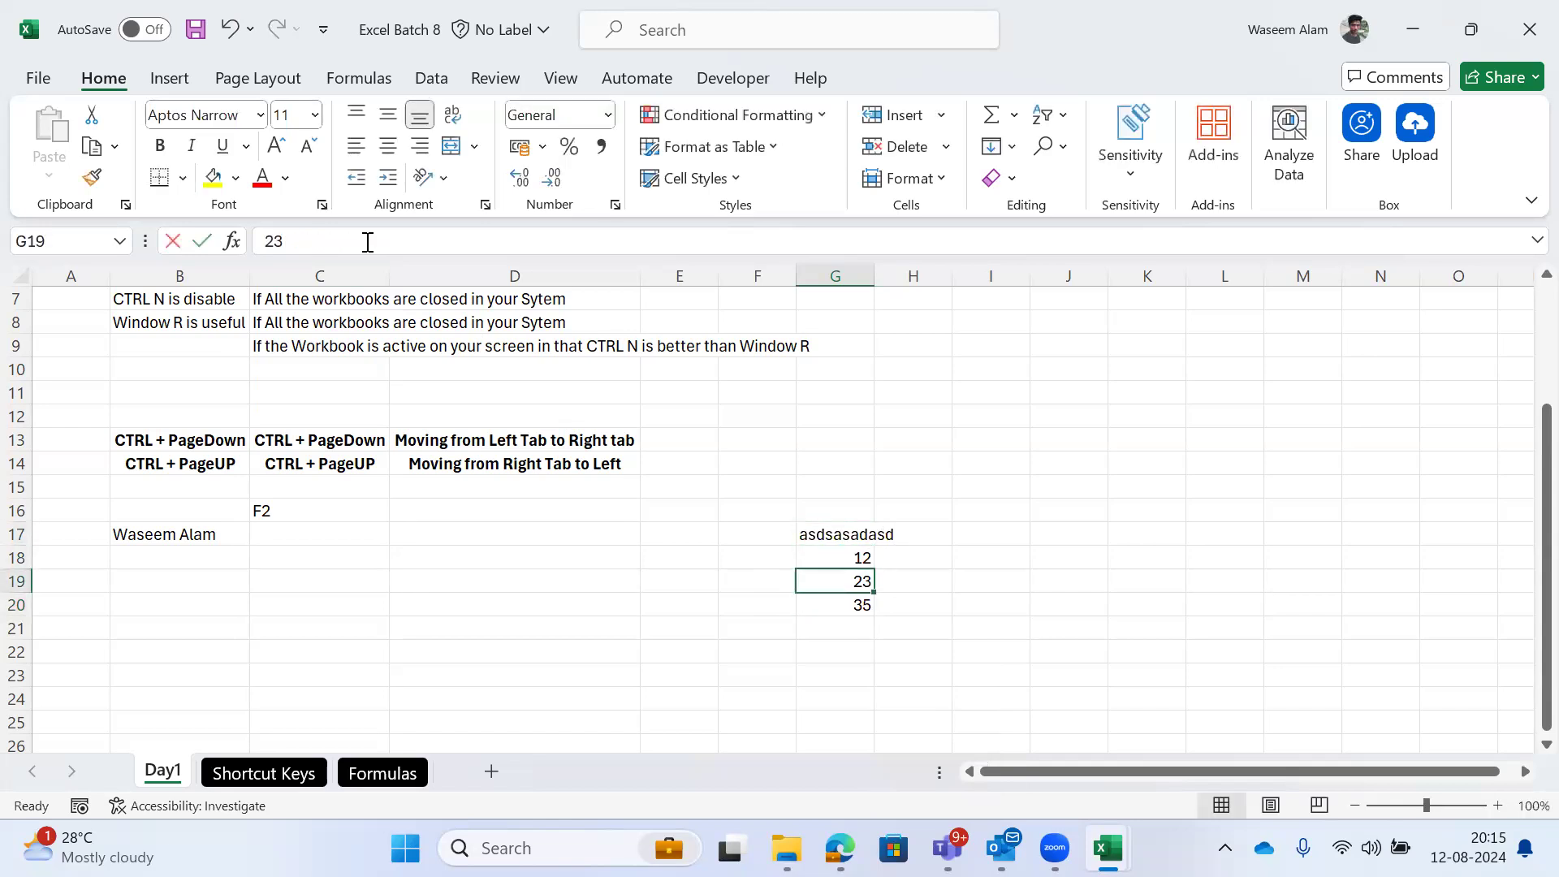
type("asd")
key("Return")
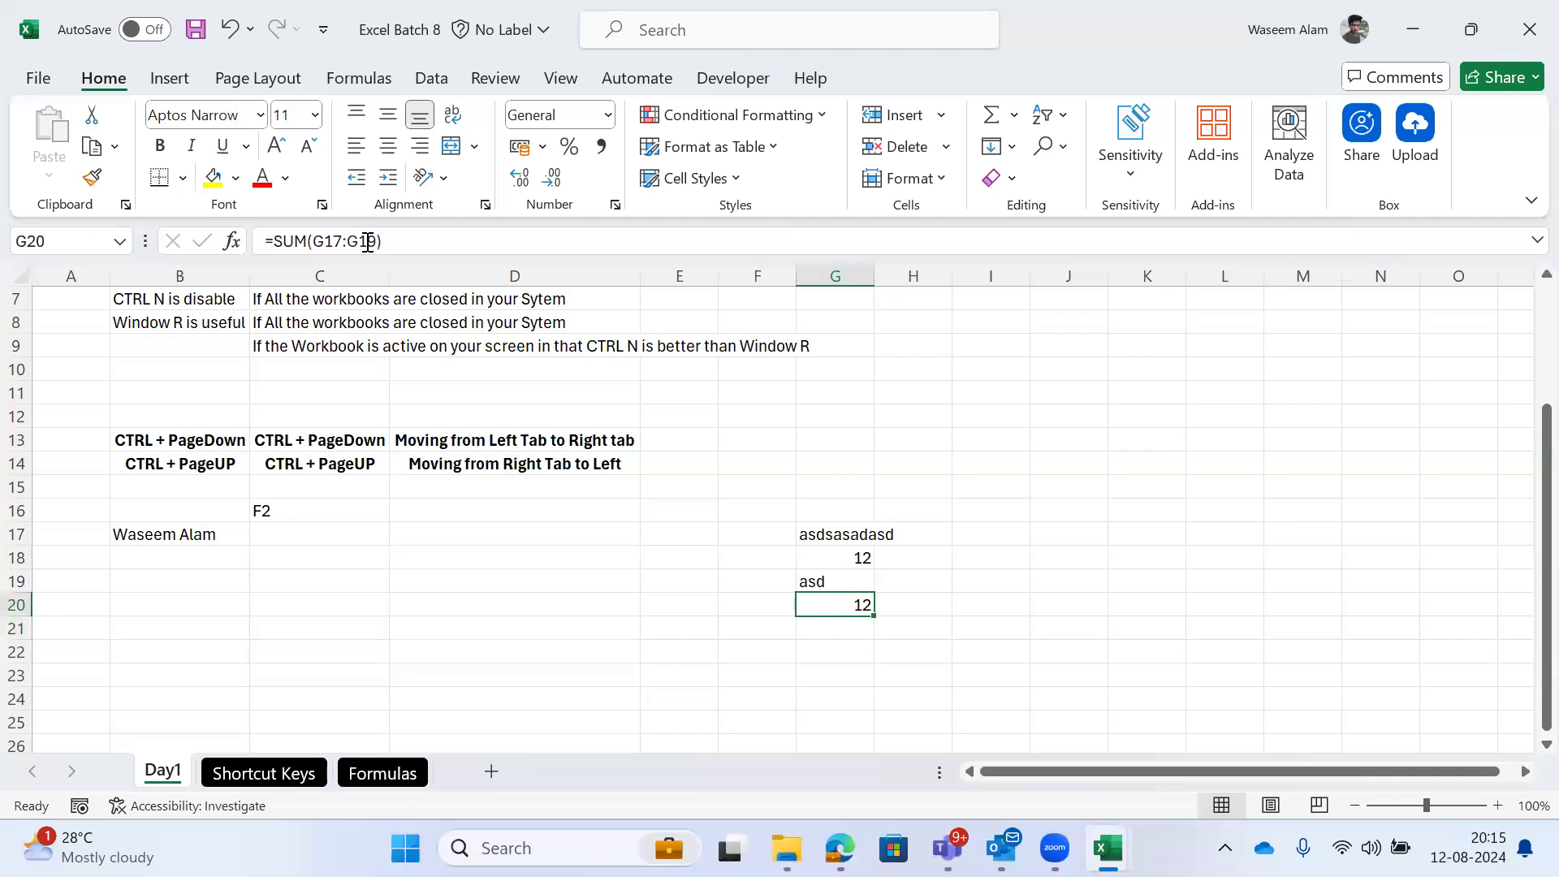
Step: Examine how the text cells G17 and G19 and the number in G18 affect the sum in G20
key("Up")
key("Up")
key("Down")
key("Down")
key("Up")
key("Up")
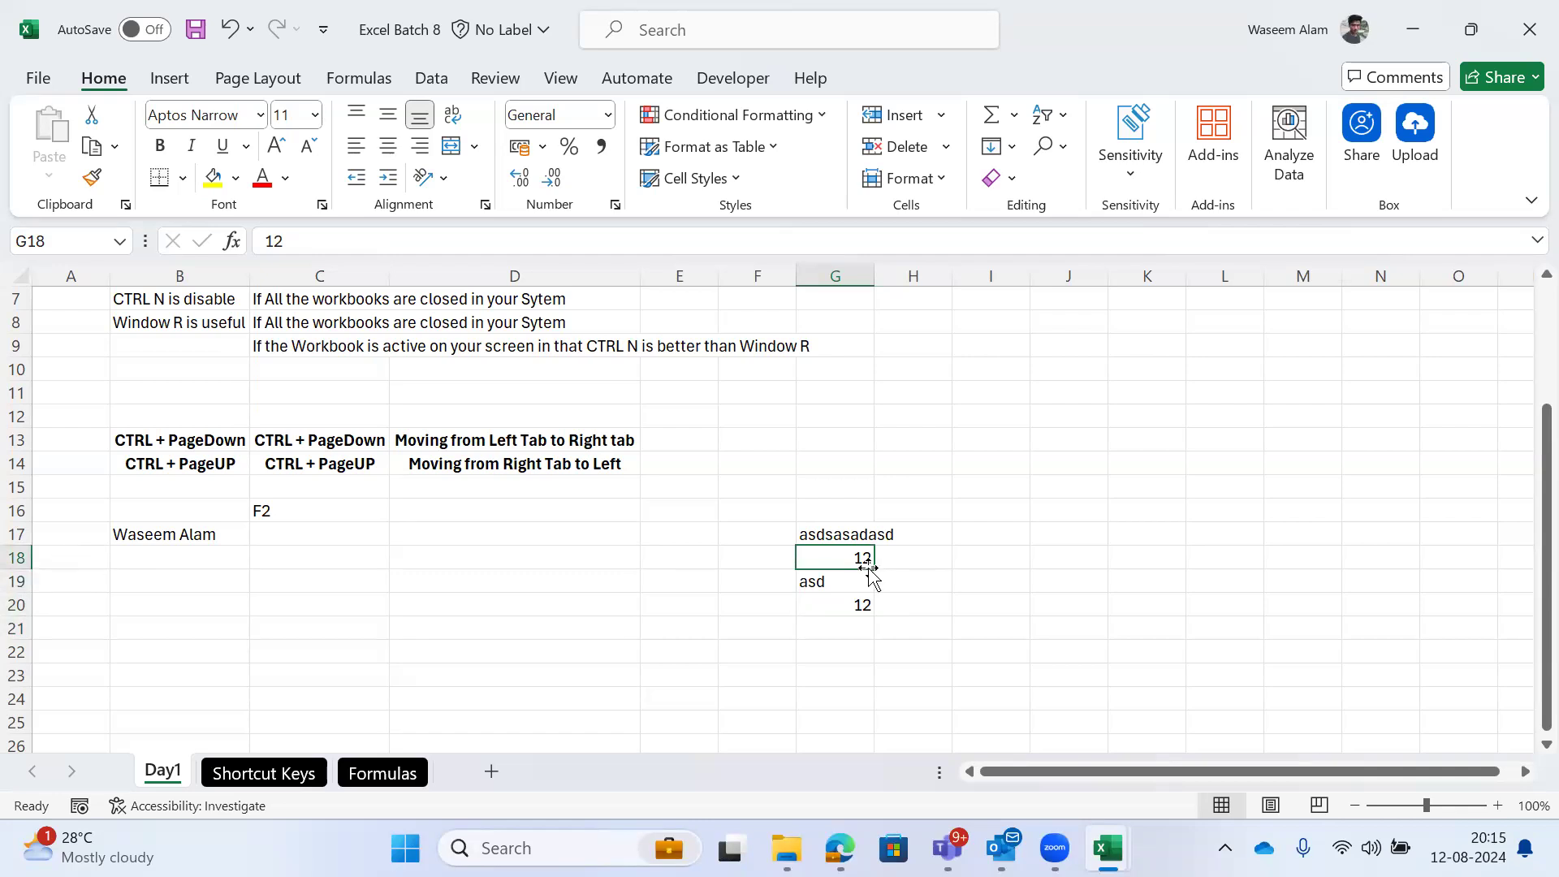
left_click(822, 583)
left_click(816, 523)
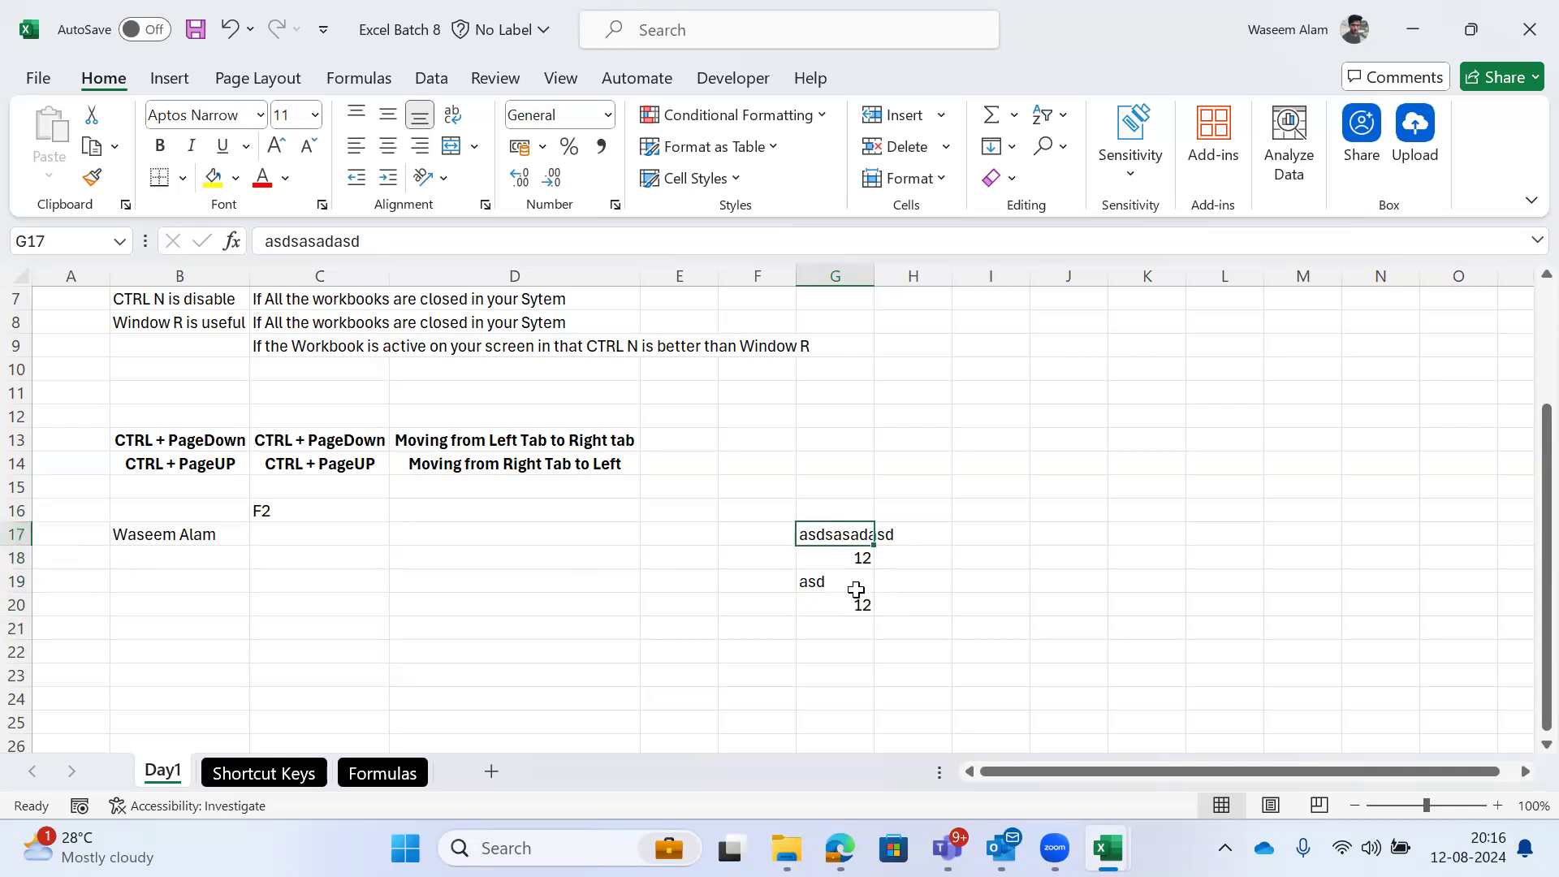
left_click(826, 588, "ctrl")
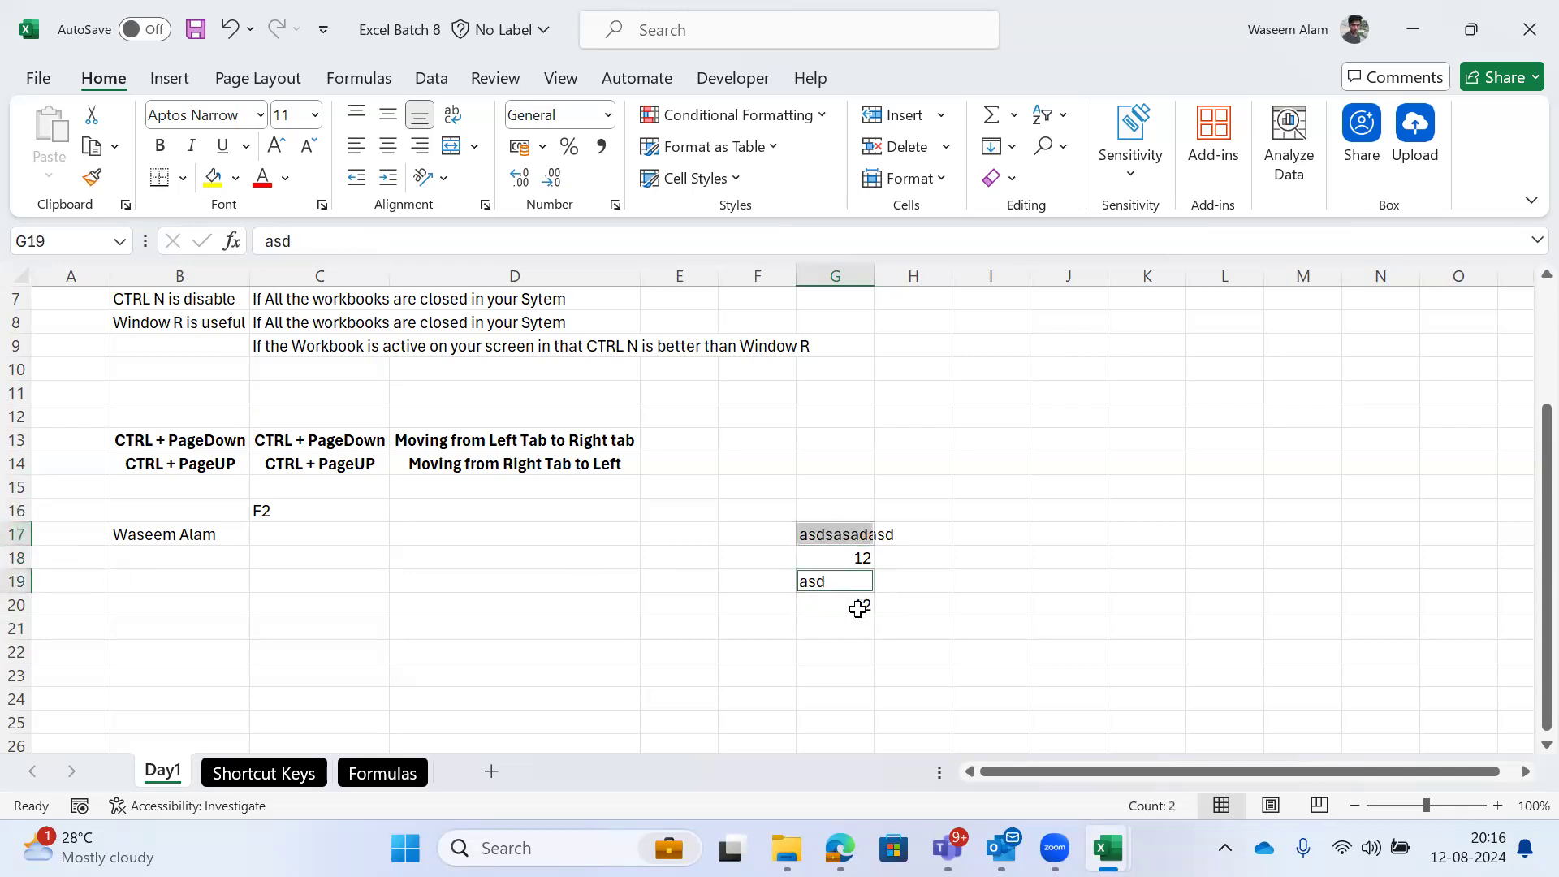
Step: Open the sum formula in cell G20 to view its range, and go back up through the cells to G17
left_click(848, 608)
key("Up")
key("Down")
key("F2")
key("shift+Return")
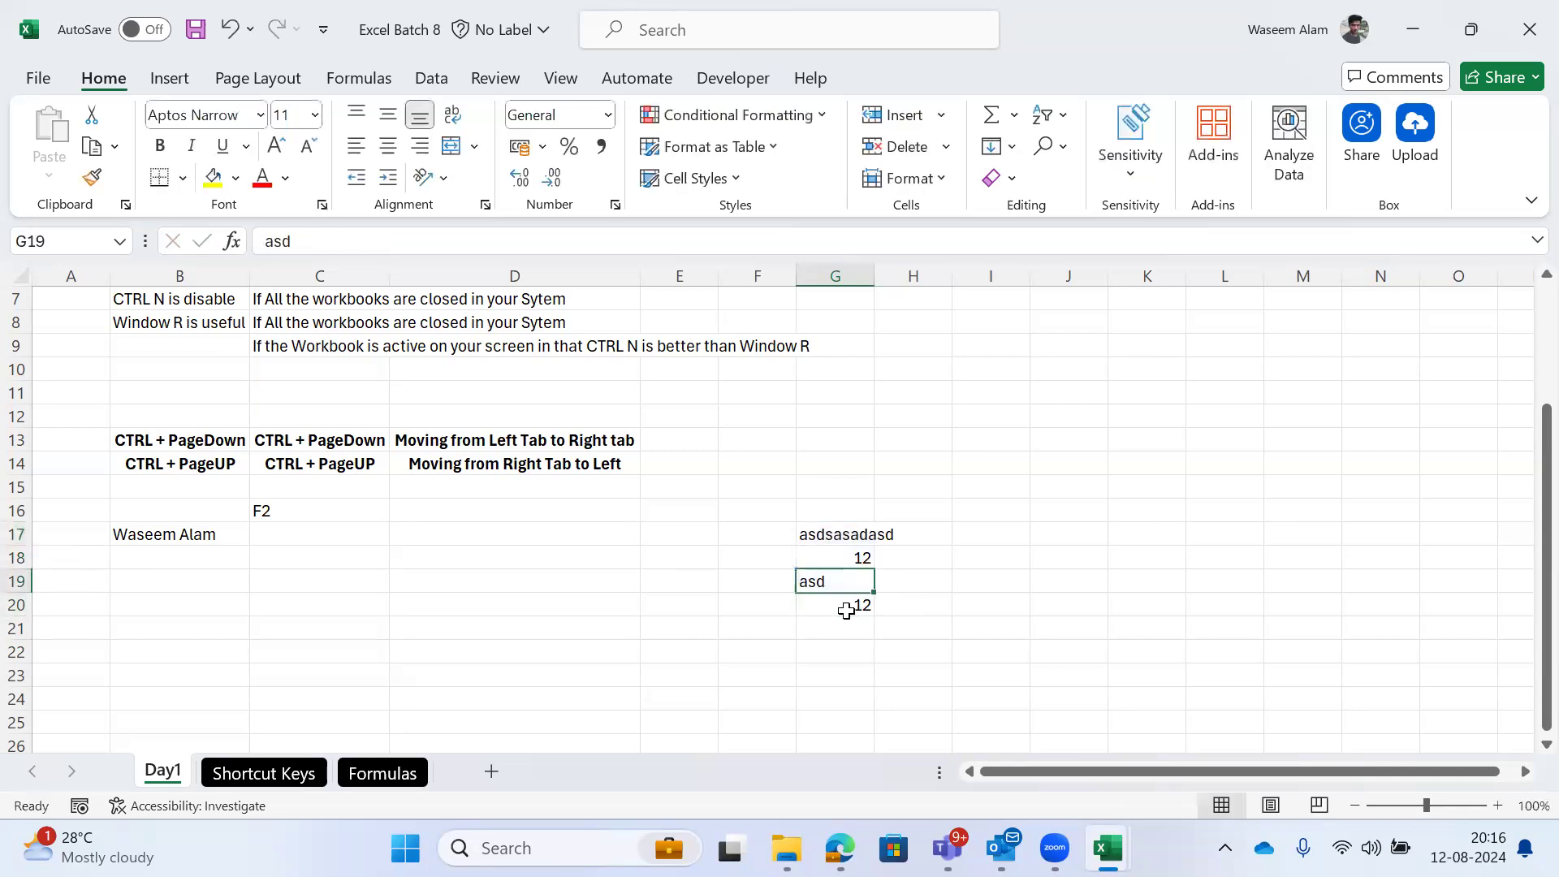
key("Up")
key("Down")
key("Up")
key("Up")
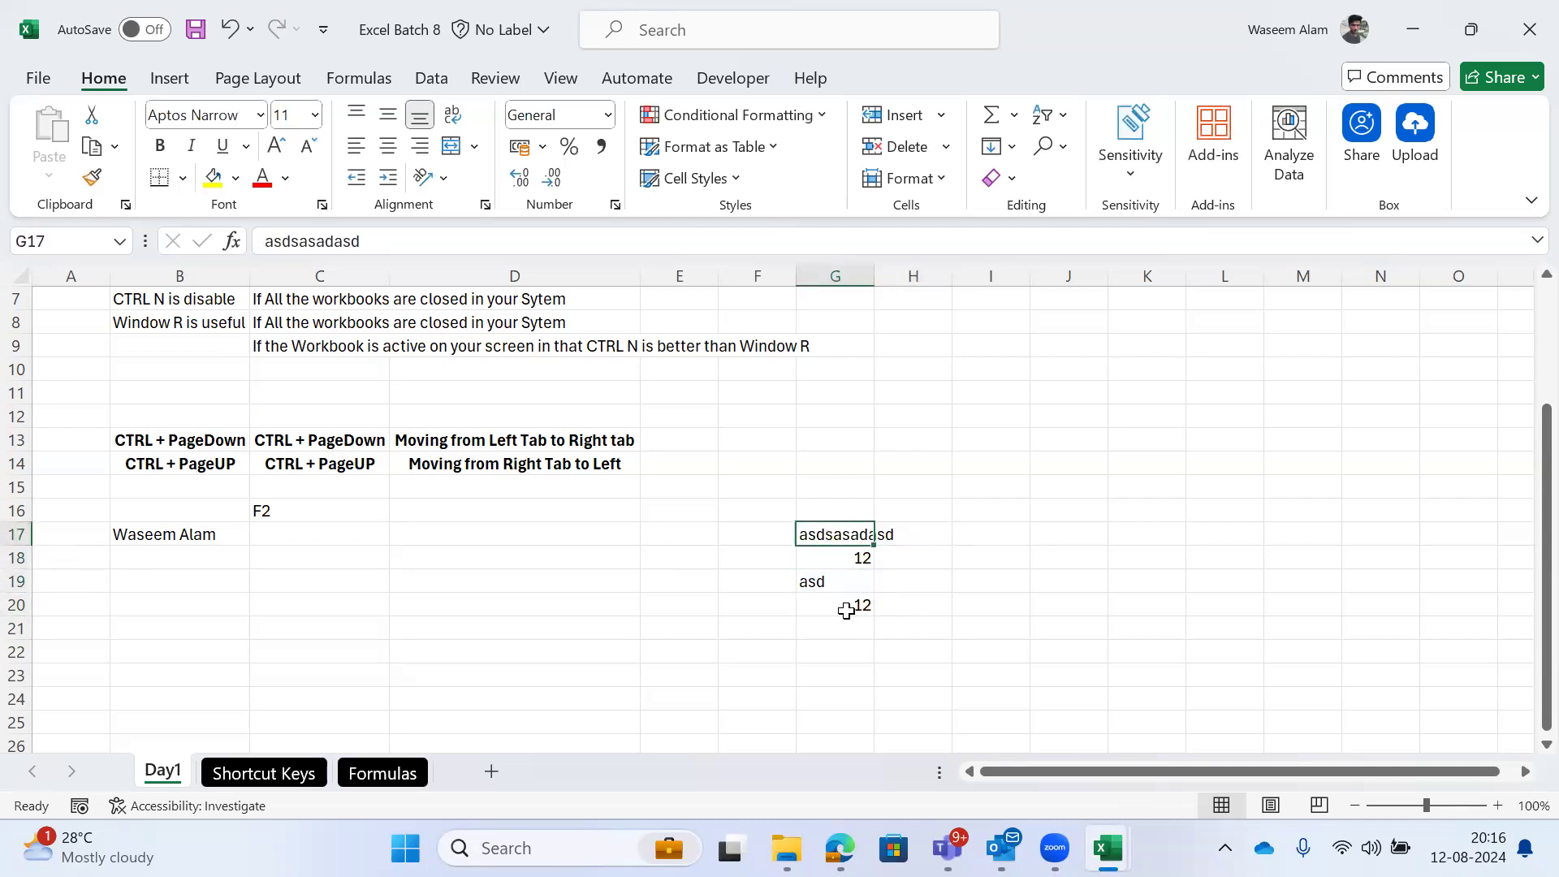
Step: Step down from the text in cell G17 to G20 and inspect the range in its SUM formula again
type("a")
key("Escape")
key("Right")
key("Left")
key("Down")
key("Up")
key("Down")
key("Down")
key("Down")
key("F2")
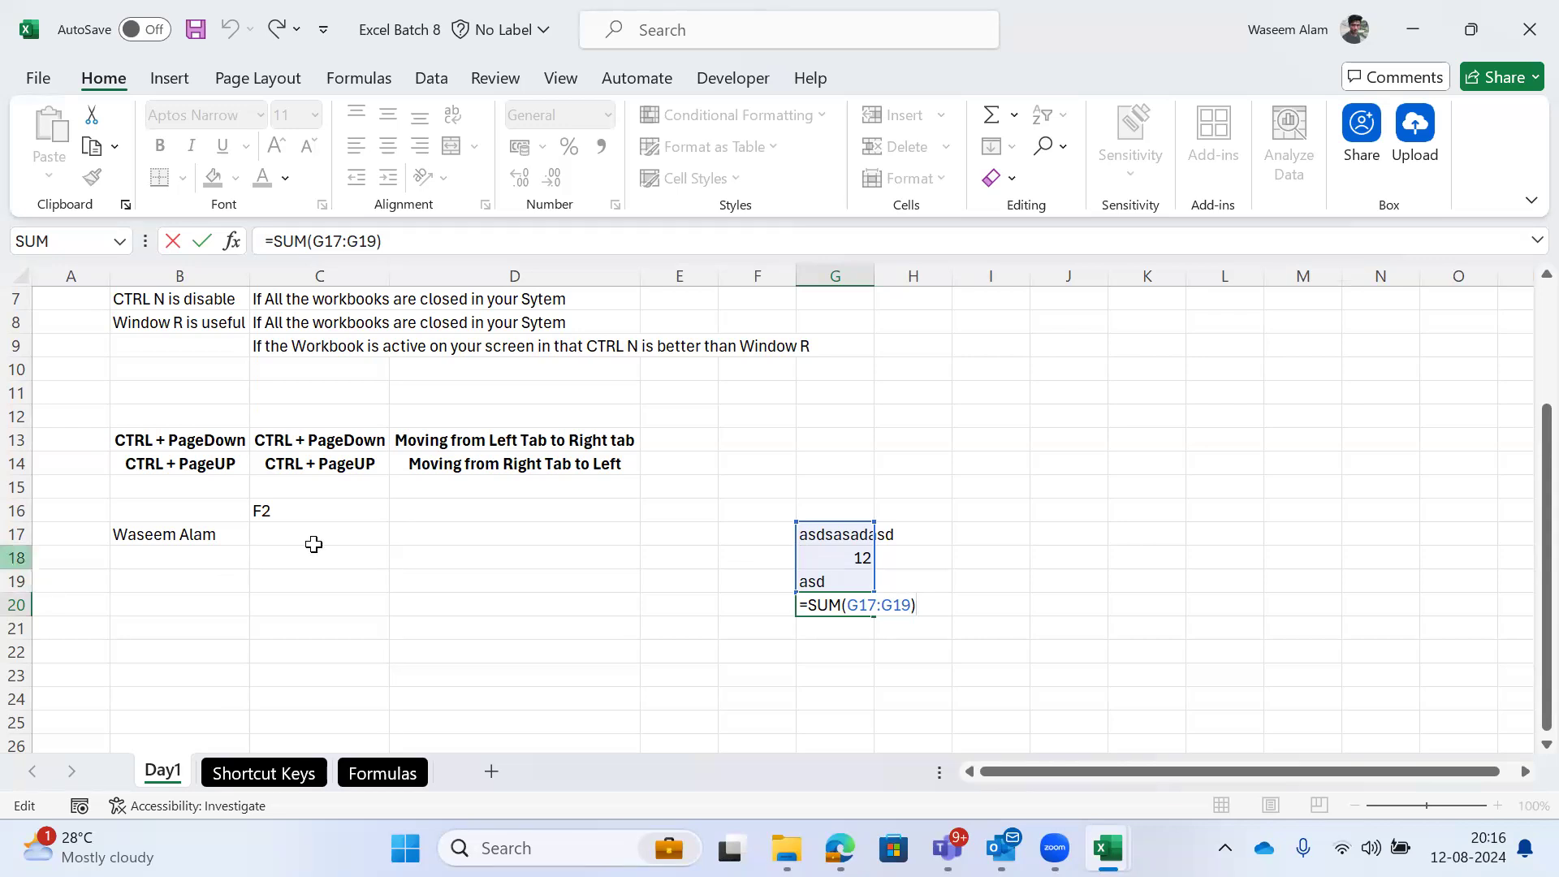
key("ctrl+Return")
Step: Replace the text in cell G19 with the number 12312
left_click(807, 581)
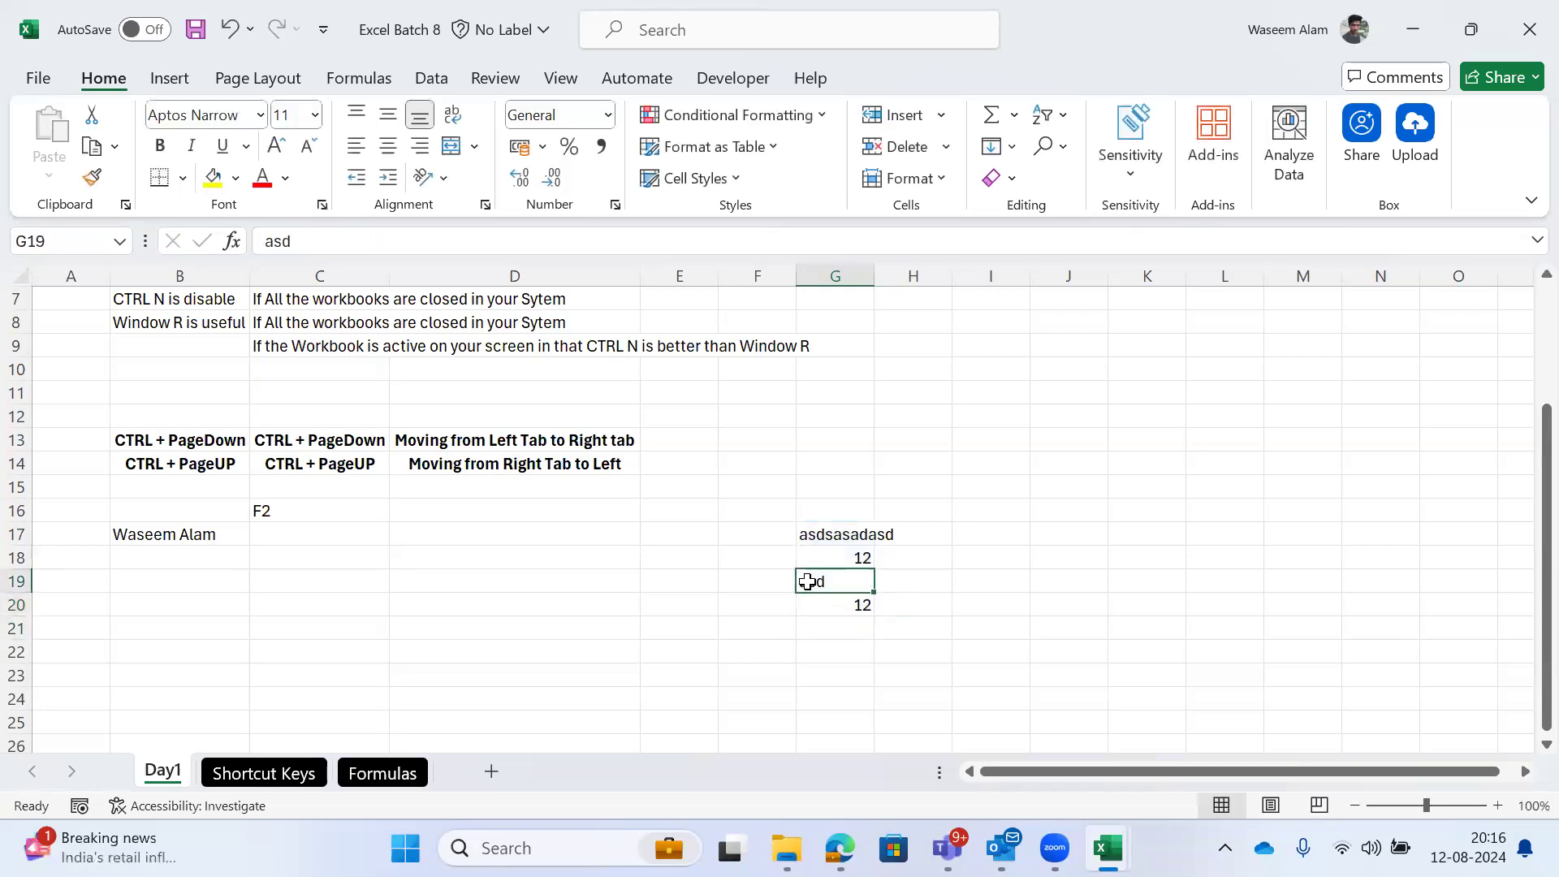
key("Down")
key("Down")
key("Up")
key("Up")
key("F2")
key("Escape")
type("12312")
key("Return")
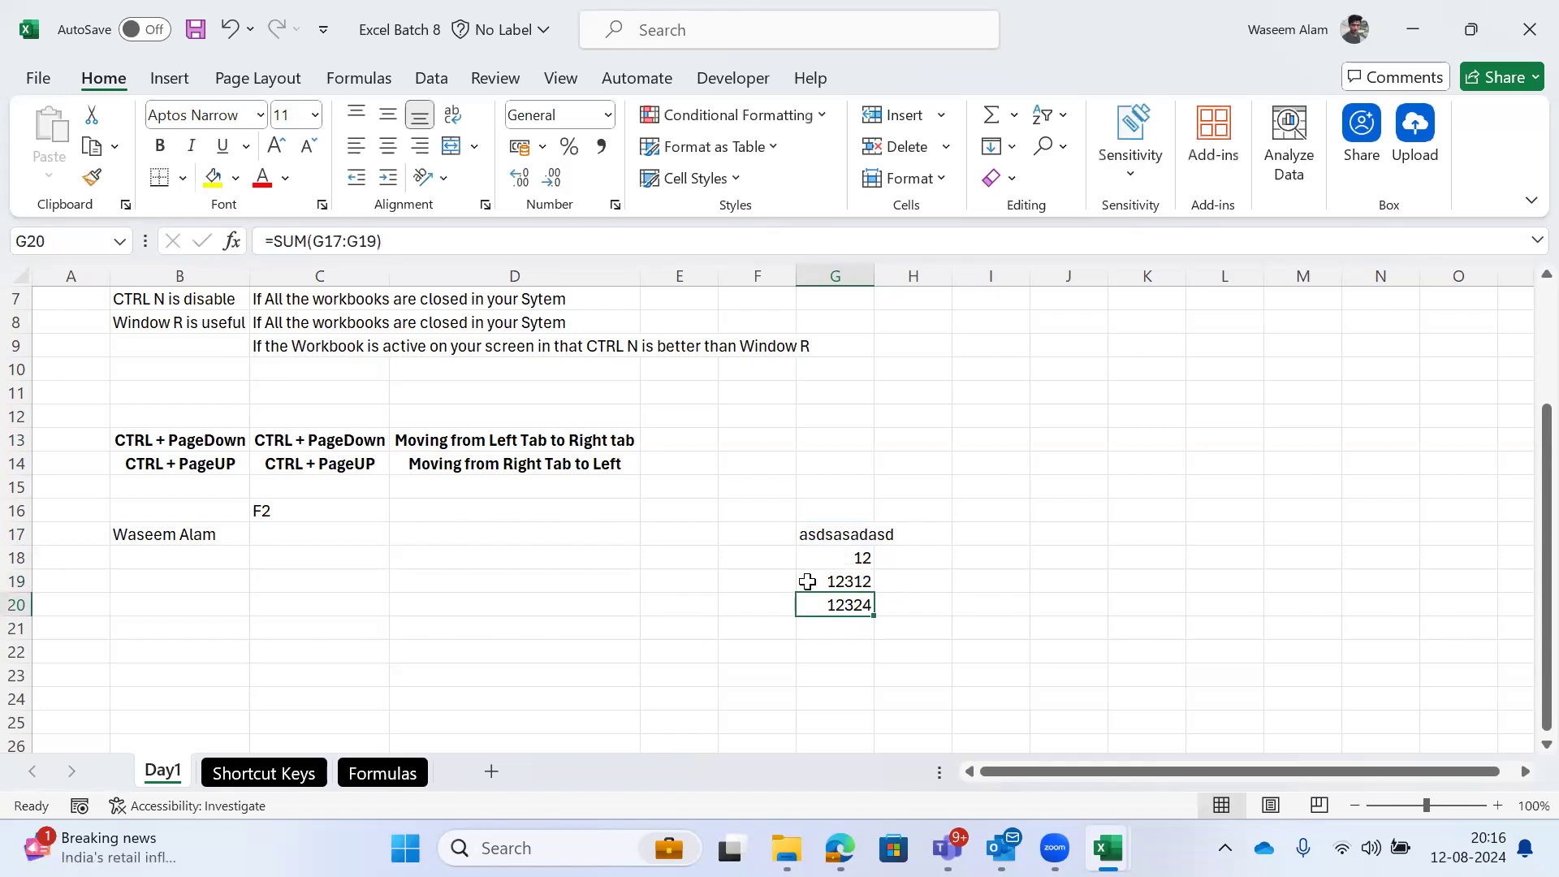
Step: Set cell G19 to 35
key("Up")
type("35")
key("Return")
Step: Review the numbers above the total and the range referenced by the formula in cell G20
key("Up")
key("Up")
key("Down")
key("Down")
key("F2")
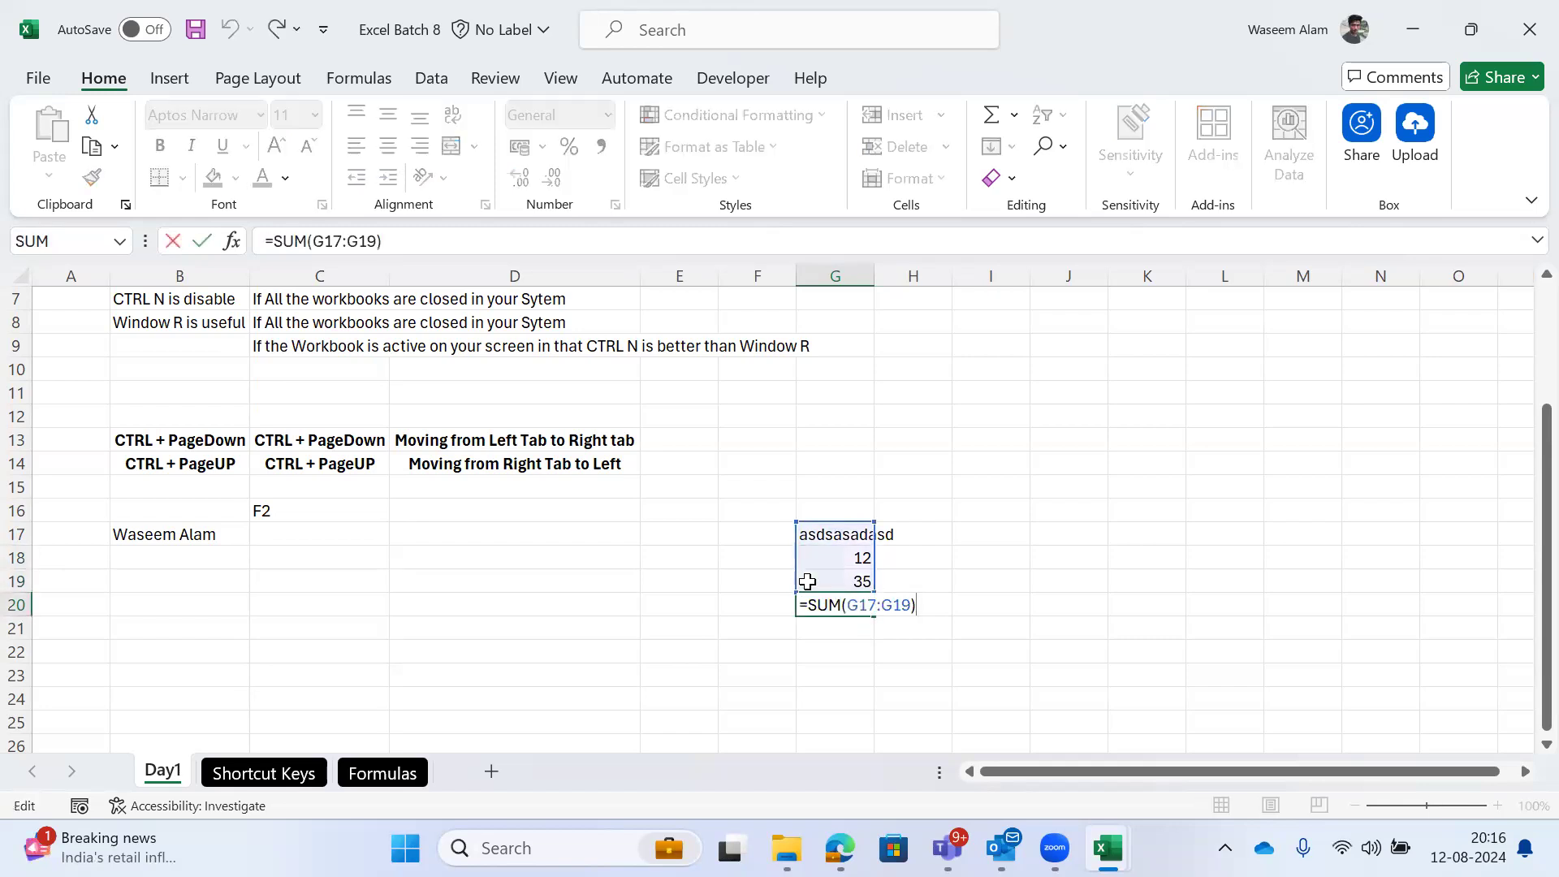
key("Escape")
Step: Edit cell G17 by adding 123
key("Up")
key("Up")
key("Up")
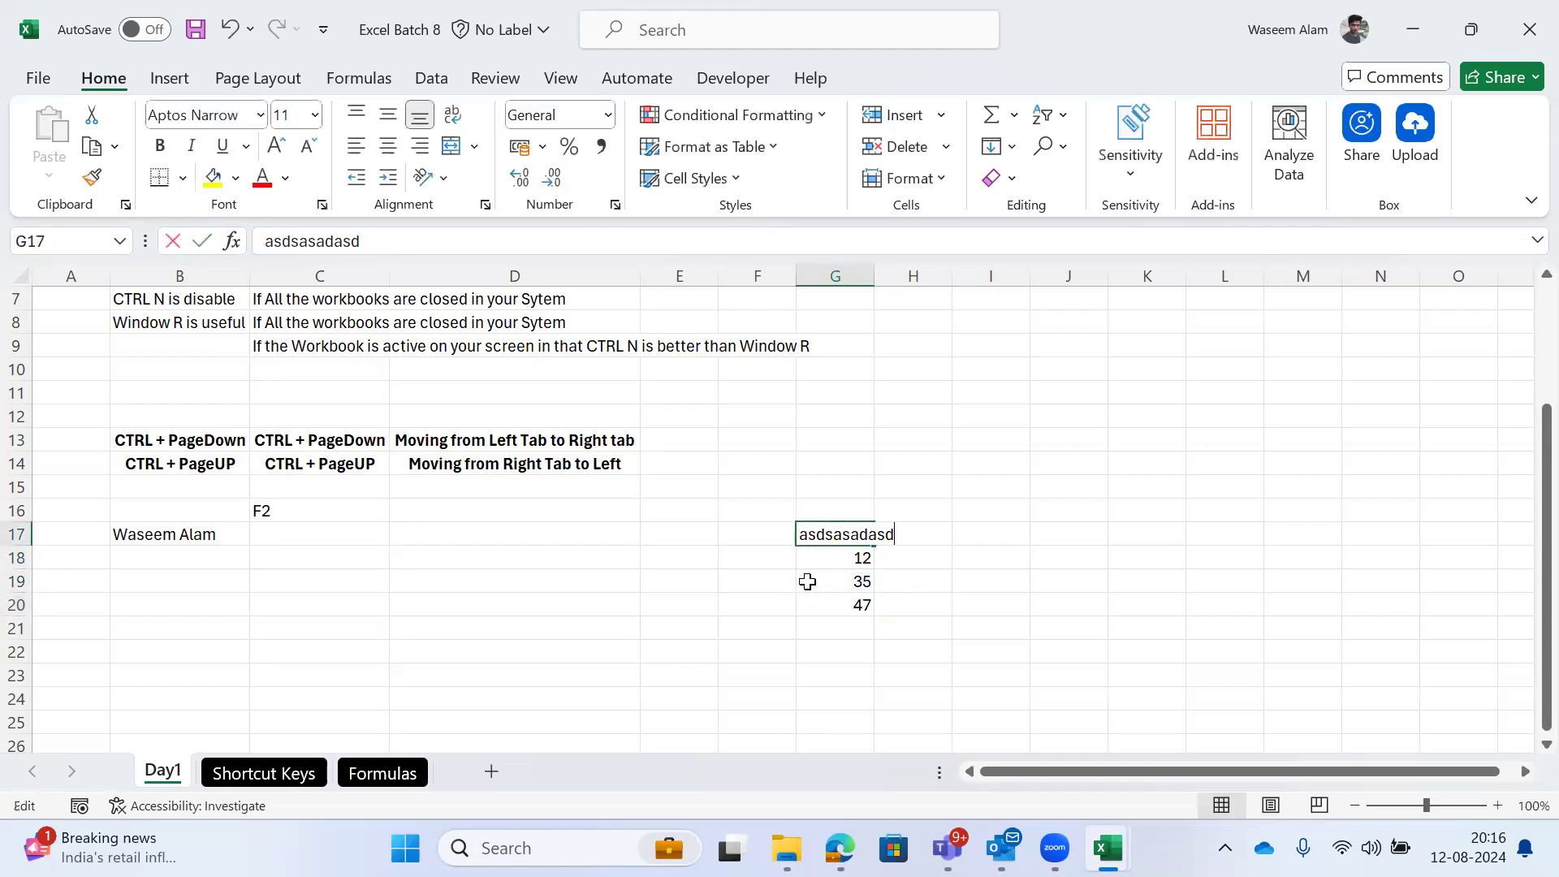
type("123")
key("Return")
Step: Clear the contents of cell G17
key("Up")
type("=")
key("Escape")
key("Down")
key("Down")
key("Up")
key("Up")
key("Delete")
Step: Enter 23 in cell G16, above the range used by the SUM formula
key("Down")
key("Down")
key("Down")
key("Up")
key("Up")
key("Up")
key("Up")
type("23")
key("Return")
Step: Enter 232 in the empty cell G17
key("Down")
key("Down")
key("Down")
key("Up")
key("Up")
key("Up")
key("Up")
key("Up")
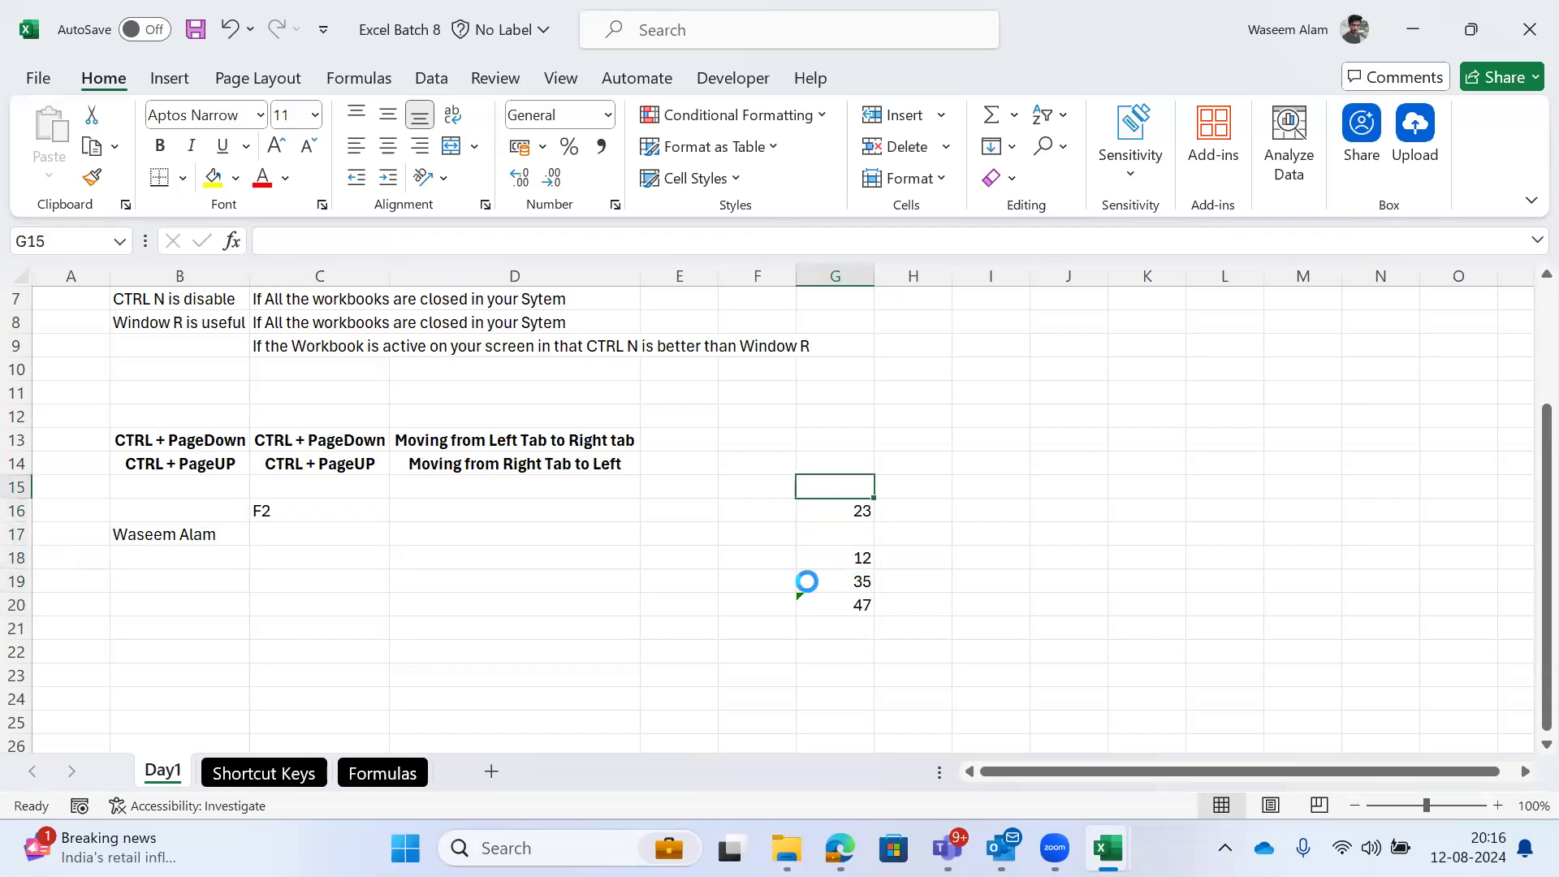
key("Down")
key("Down")
type("232")
key("Return")
Step: Inspect the formula in cell G20 to see which of the cells G16 to G19 it includes
key("Down")
key("Down")
key("F2")
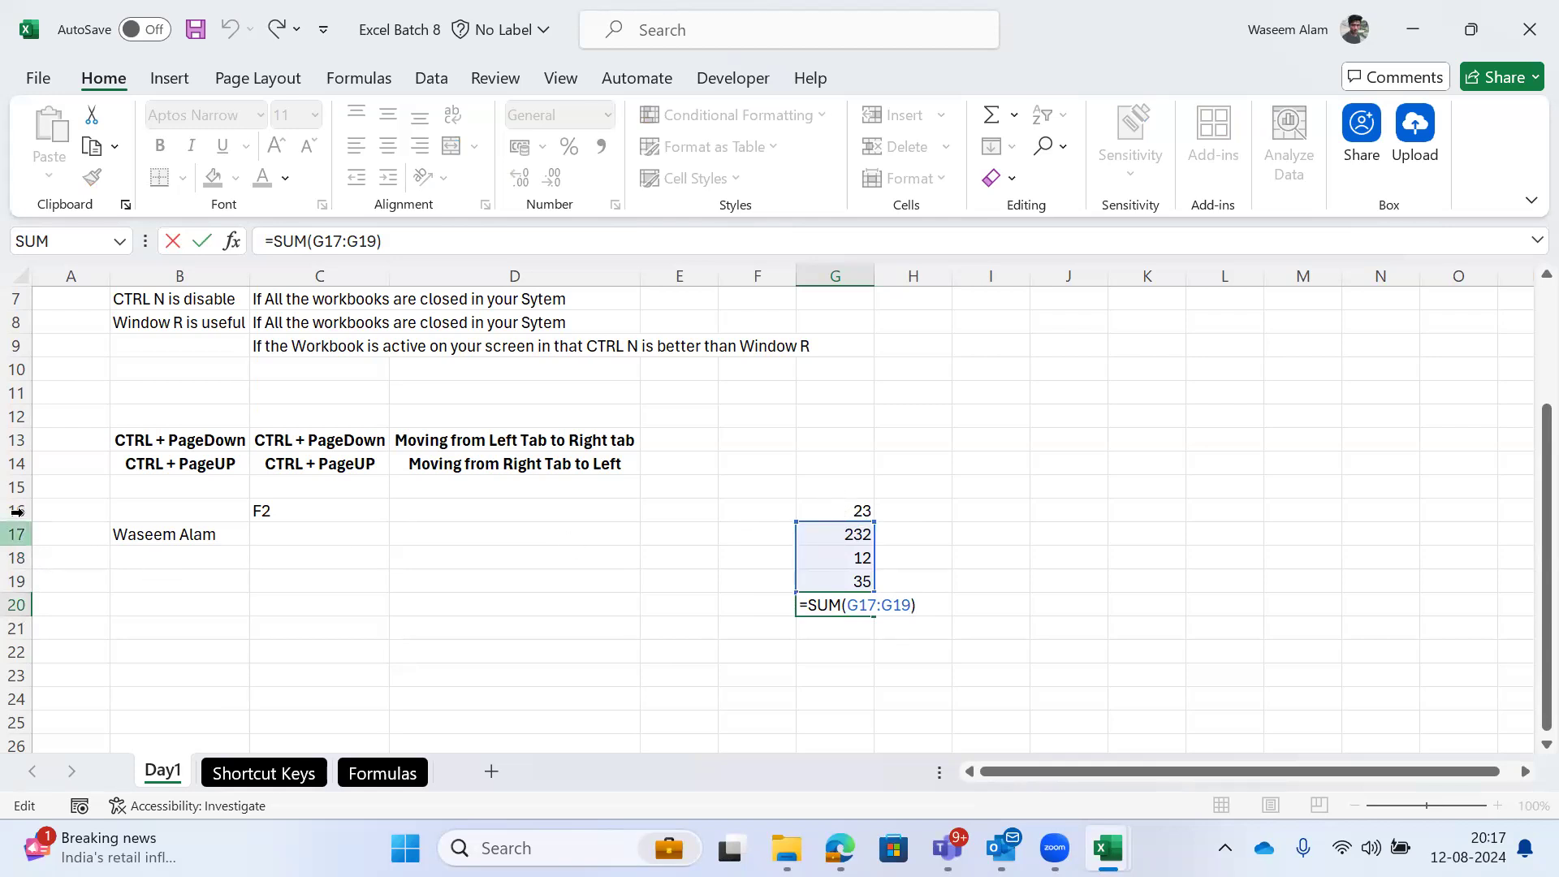
key("ctrl+Return")
key("Right")
key("Left")
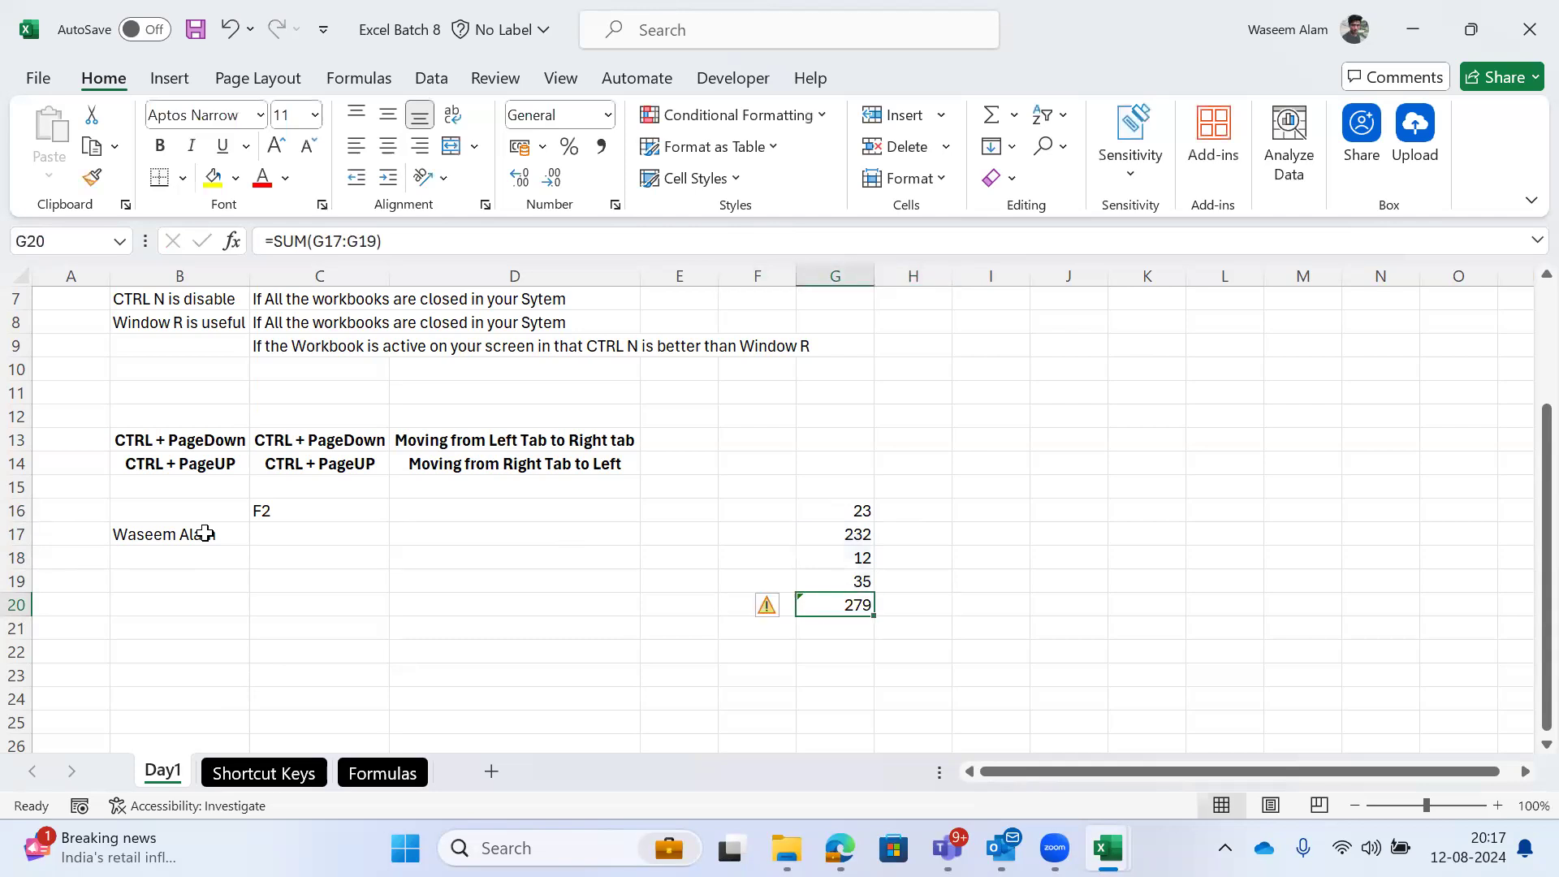
Step: Select cells G16 to G19 to check their sum, and return to the formula cell G20
key("Up")
key("ctrl+shift+Up")
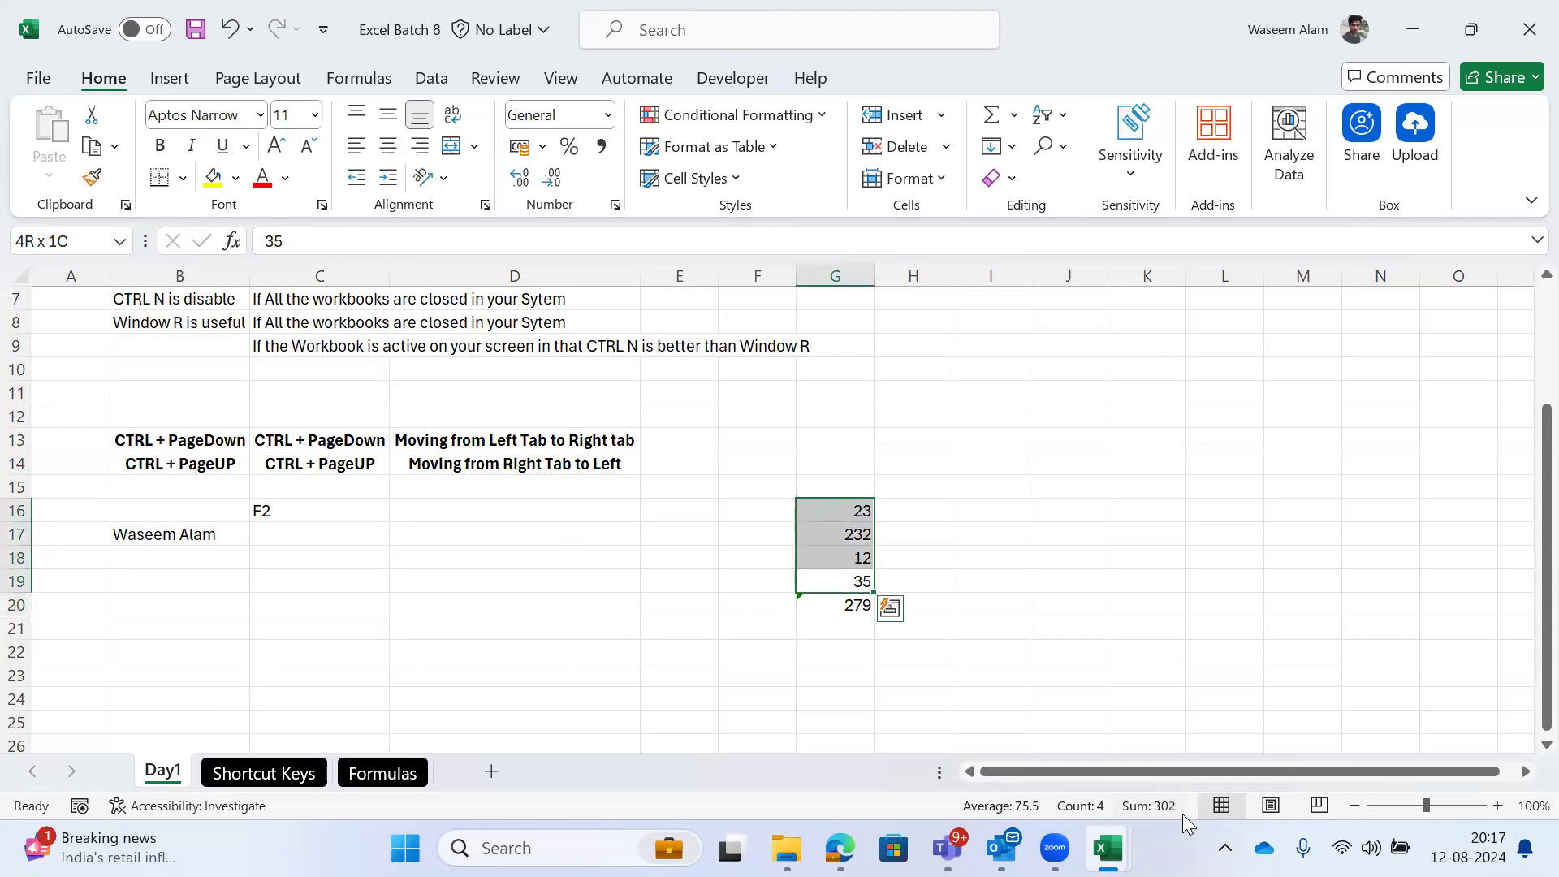
left_click(846, 613)
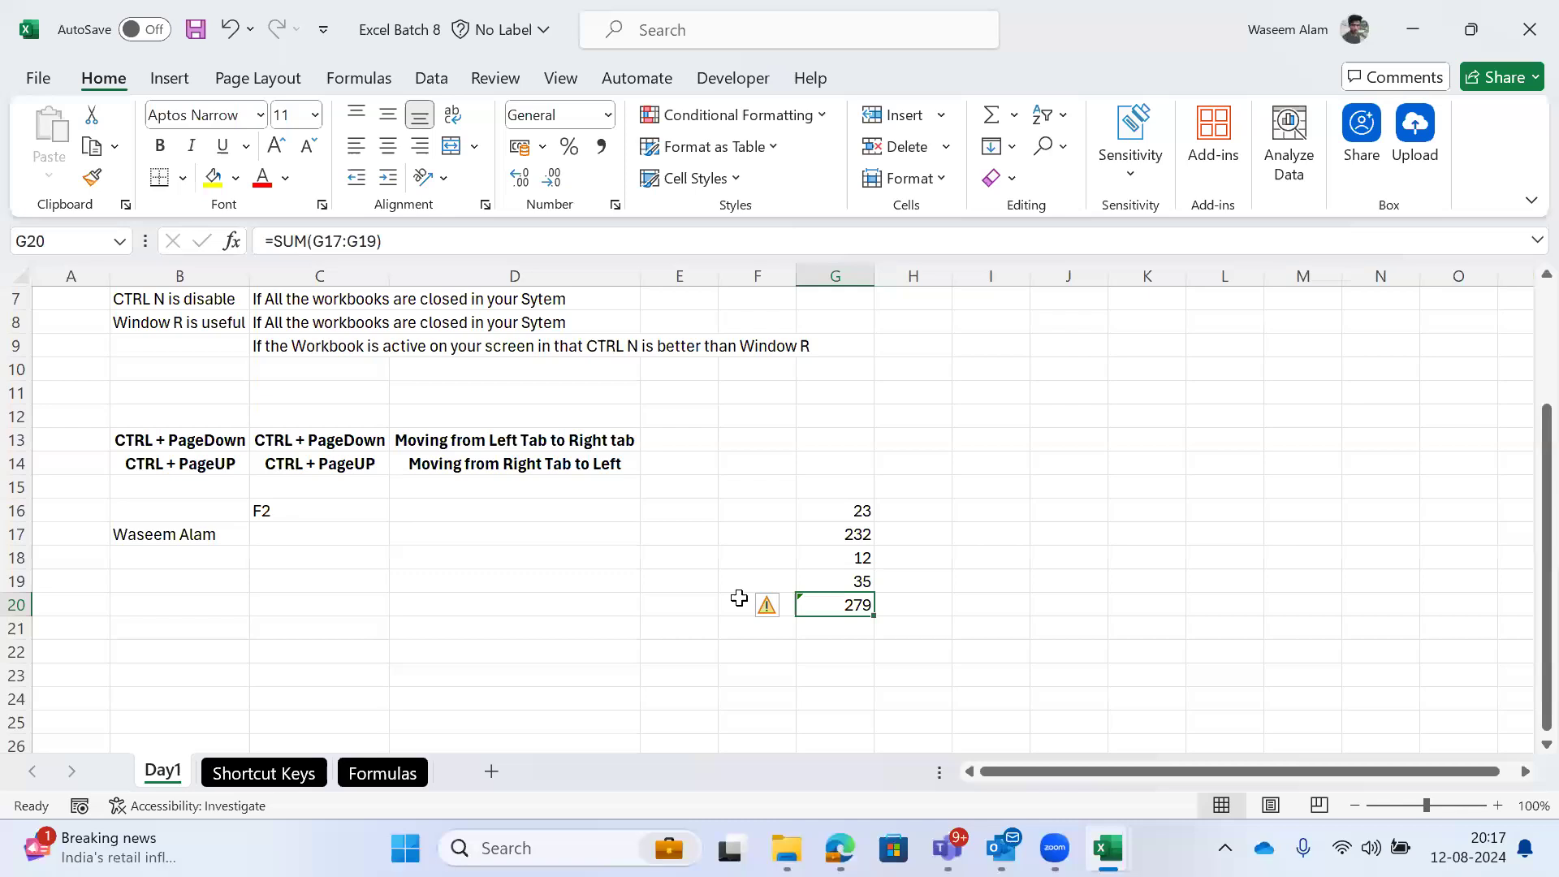
Step: Label the sum row by entering Total in cell F20
left_click(737, 598)
type("Tot")
key("Tab")
key("Tab")
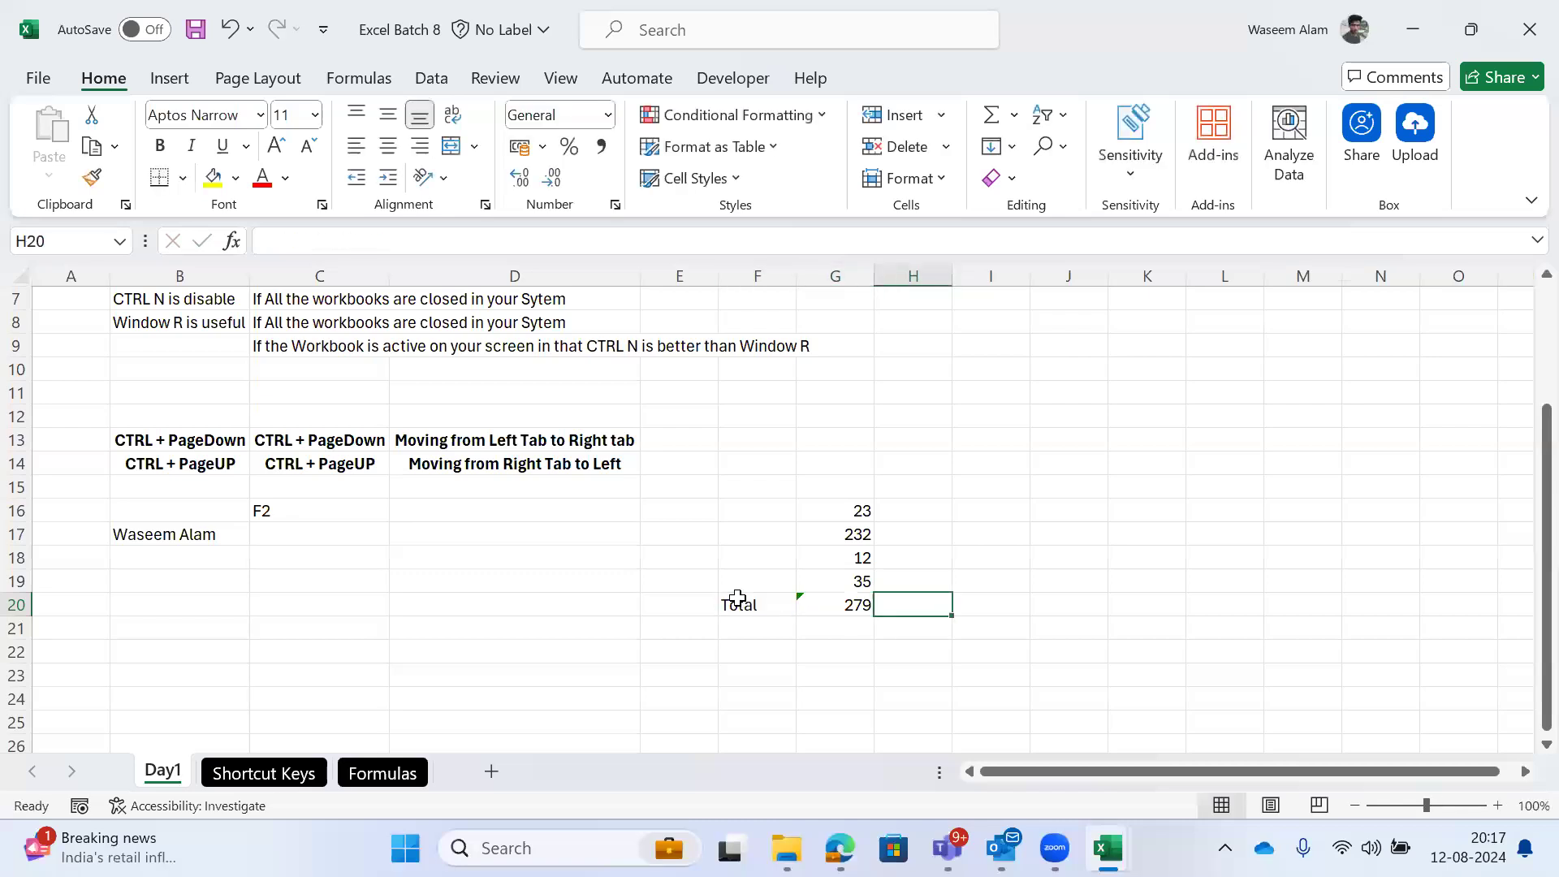
key("Left")
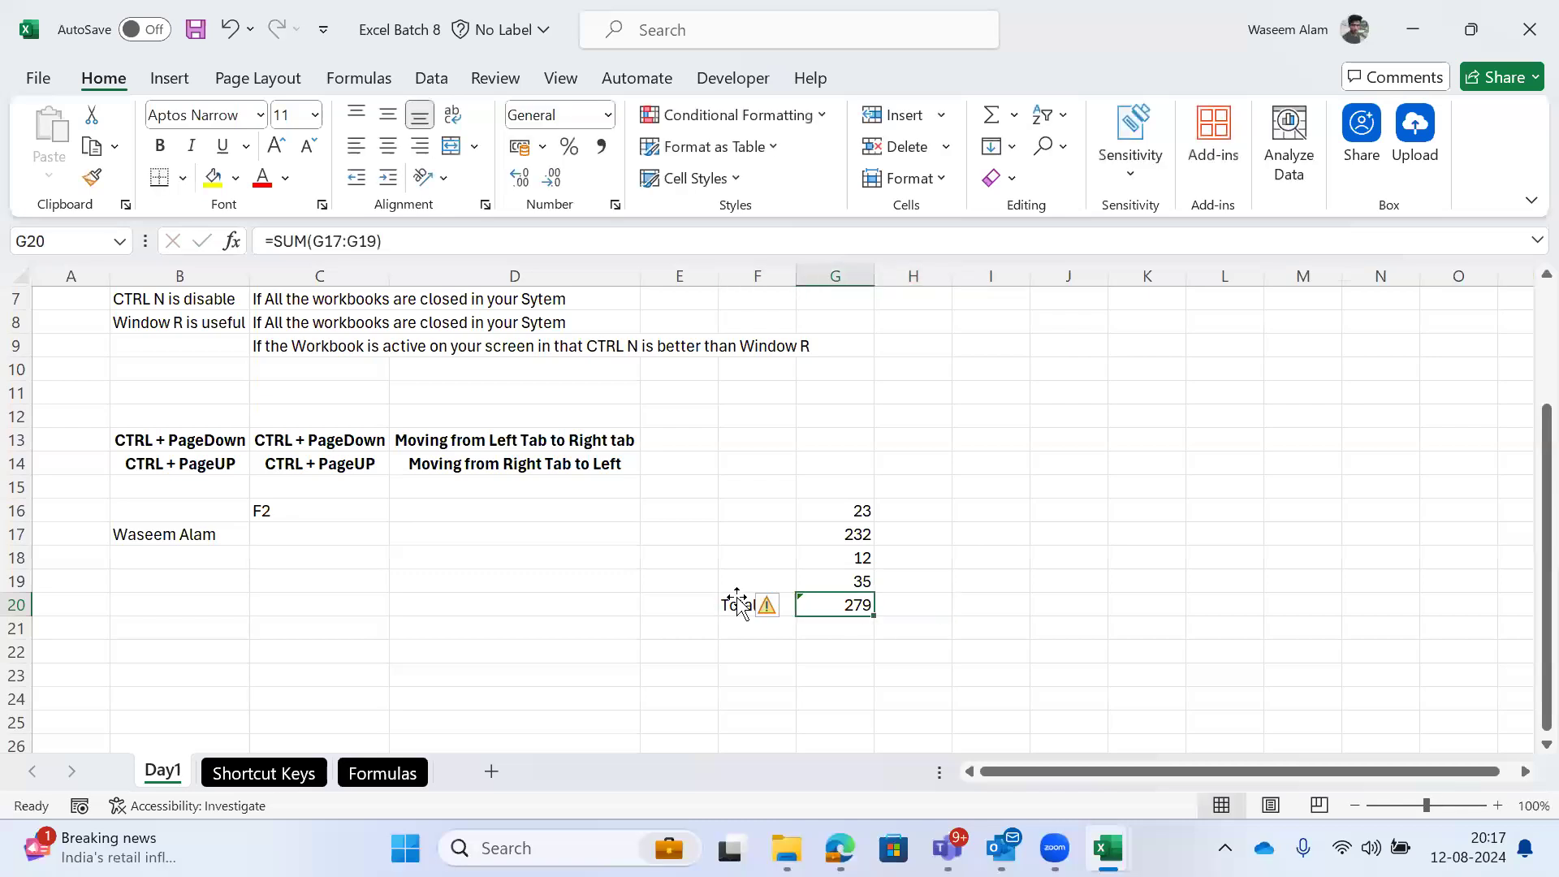
key("Right")
key("Left")
Step: Check the sum of cells G16 to G19 again and enter 302 beside them in cell H19
key("Up")
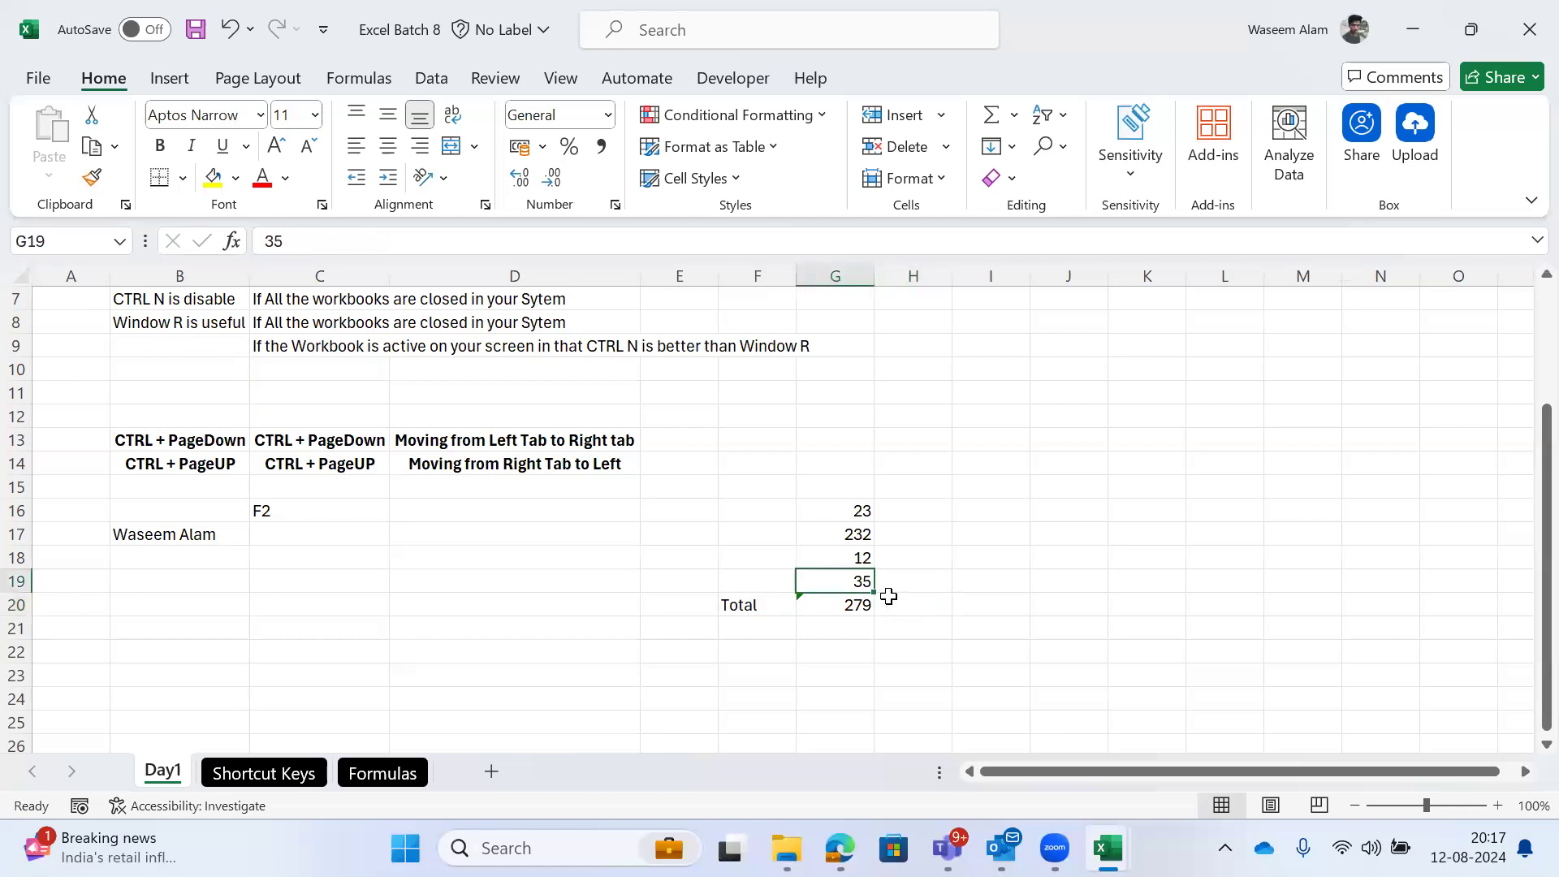
key("ctrl+shift+Up")
key("Right")
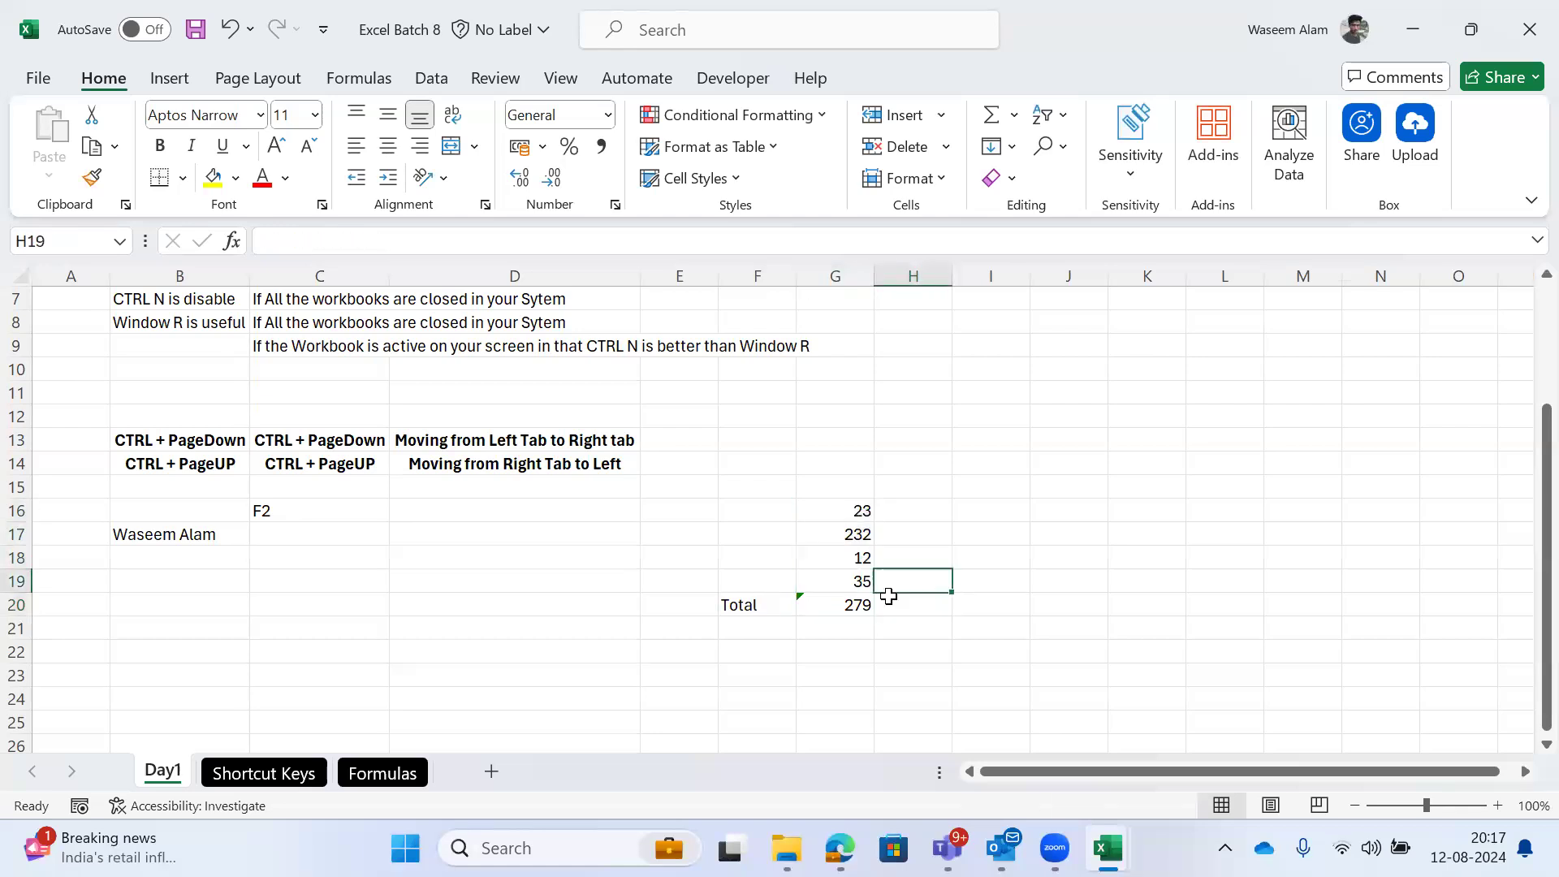
type("30")
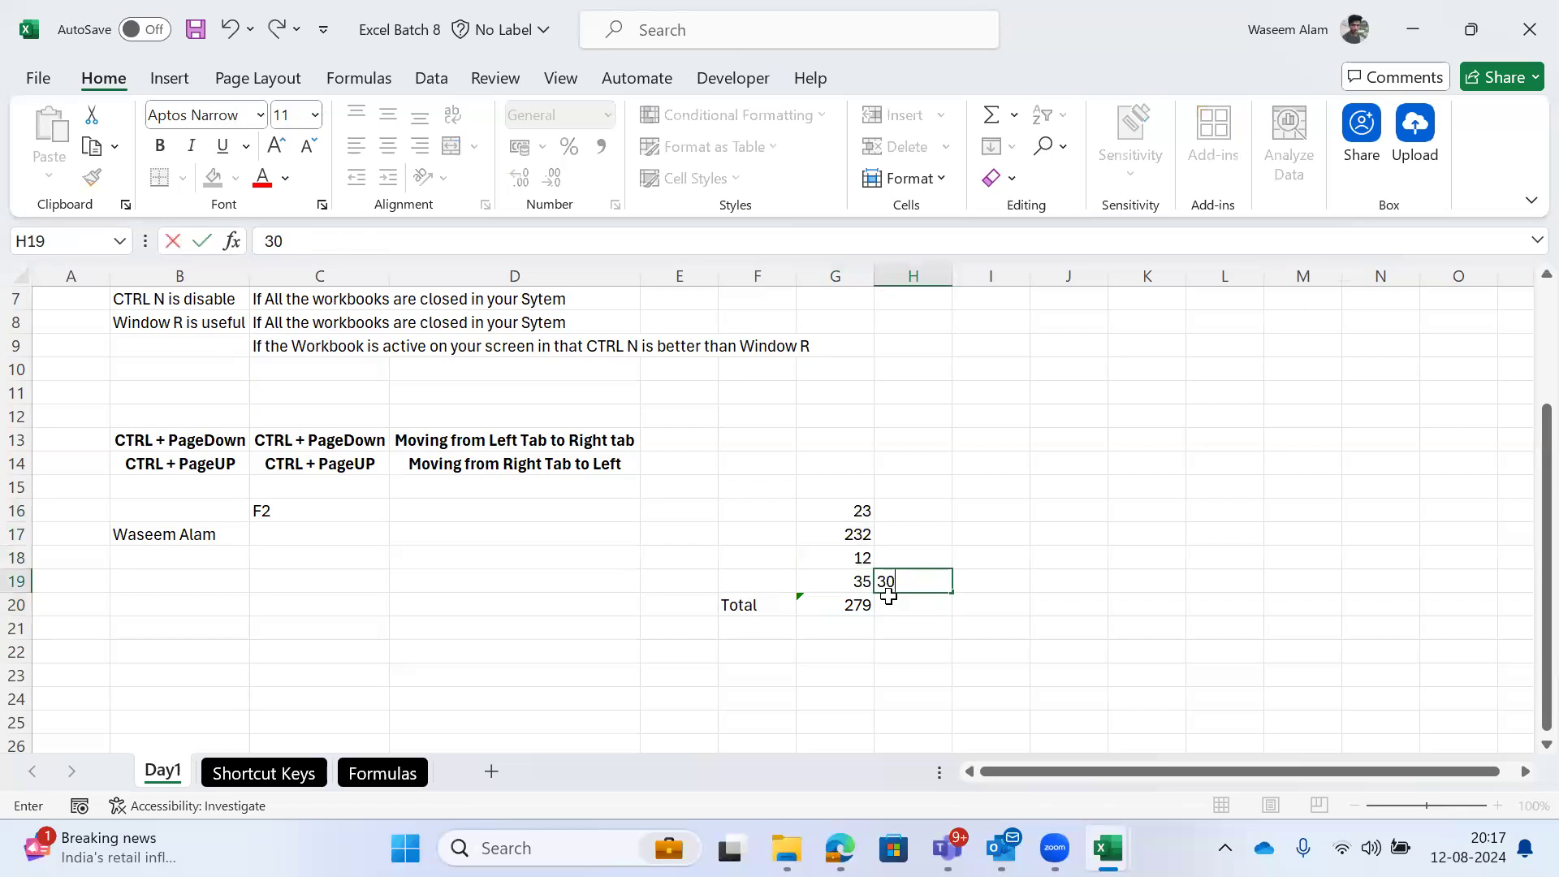
type("32")
key("Return")
key("Left")
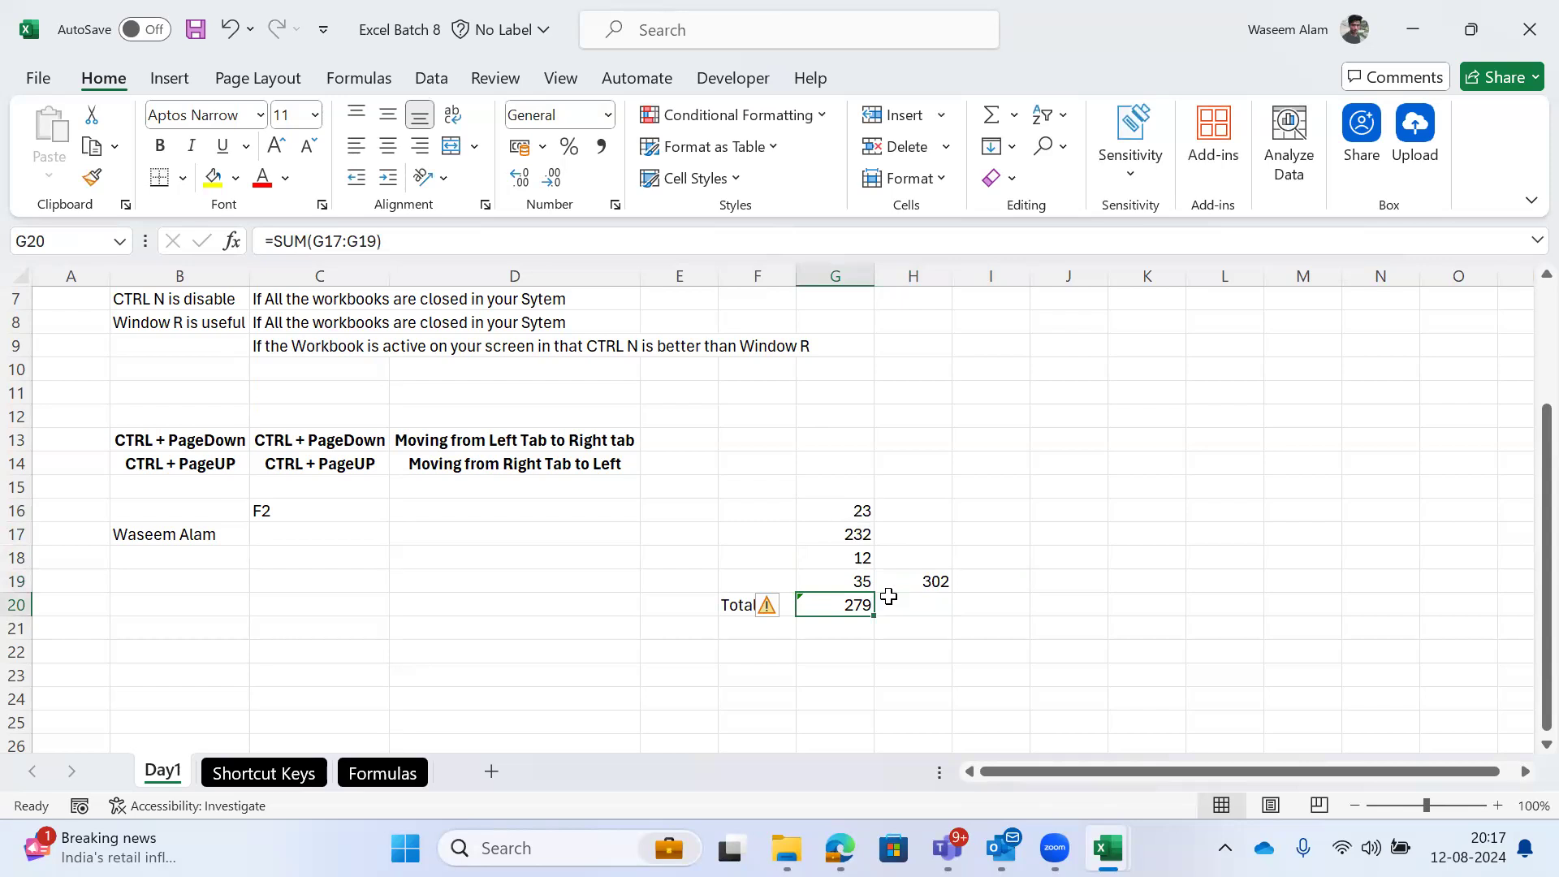
Step: Edit the formula in cell G20 to =SUM(G16:G19)
key("Up")
key("Down")
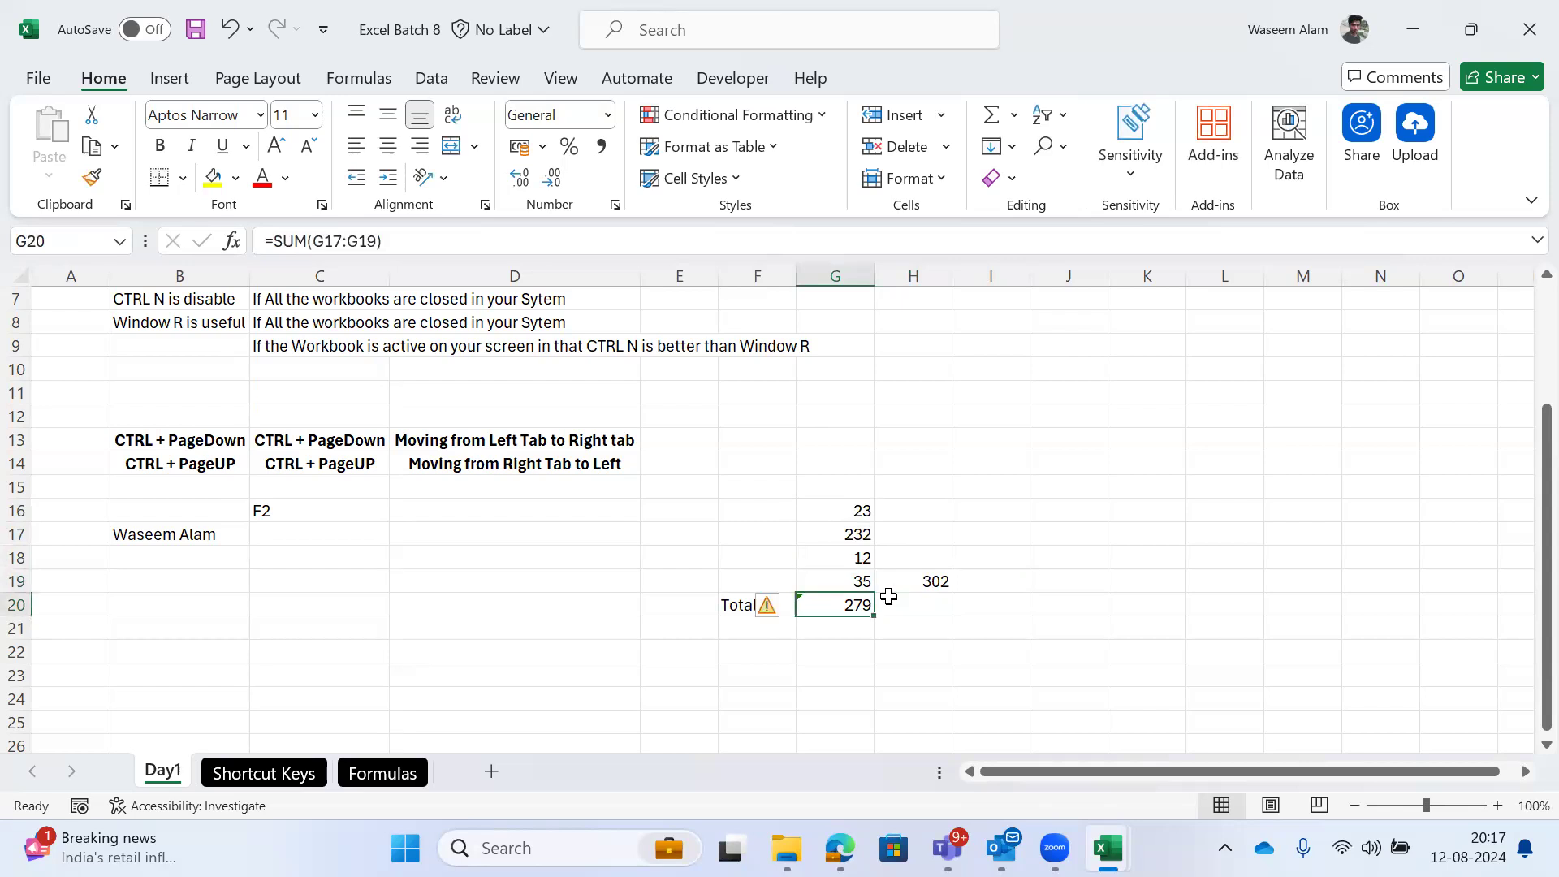
left_click(333, 241)
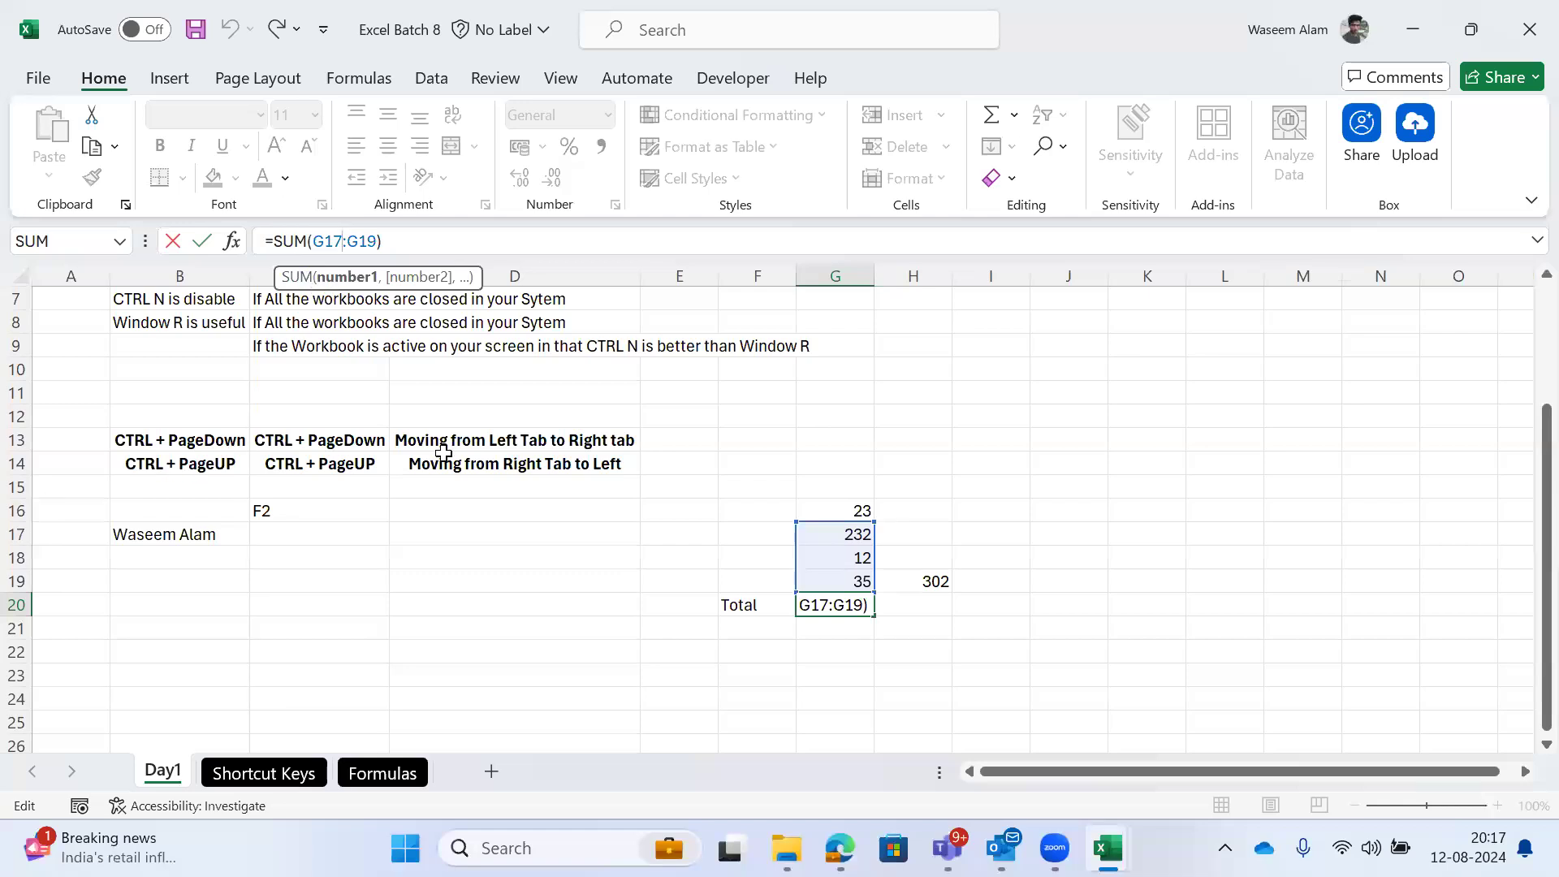
key("ctrl+Return")
key("F2")
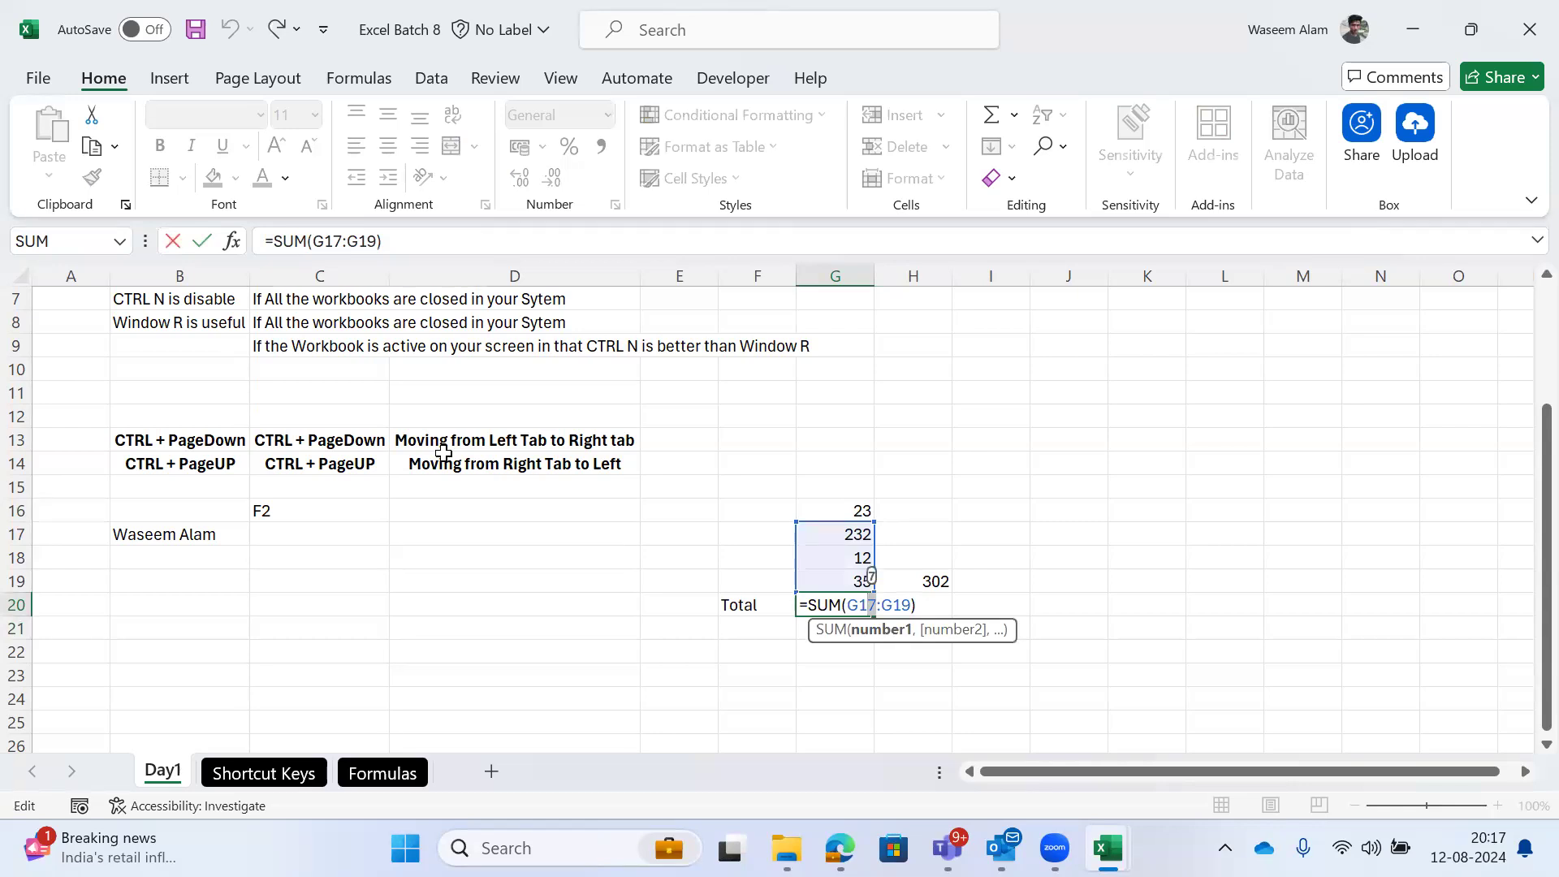
key("BackSpace")
type("6")
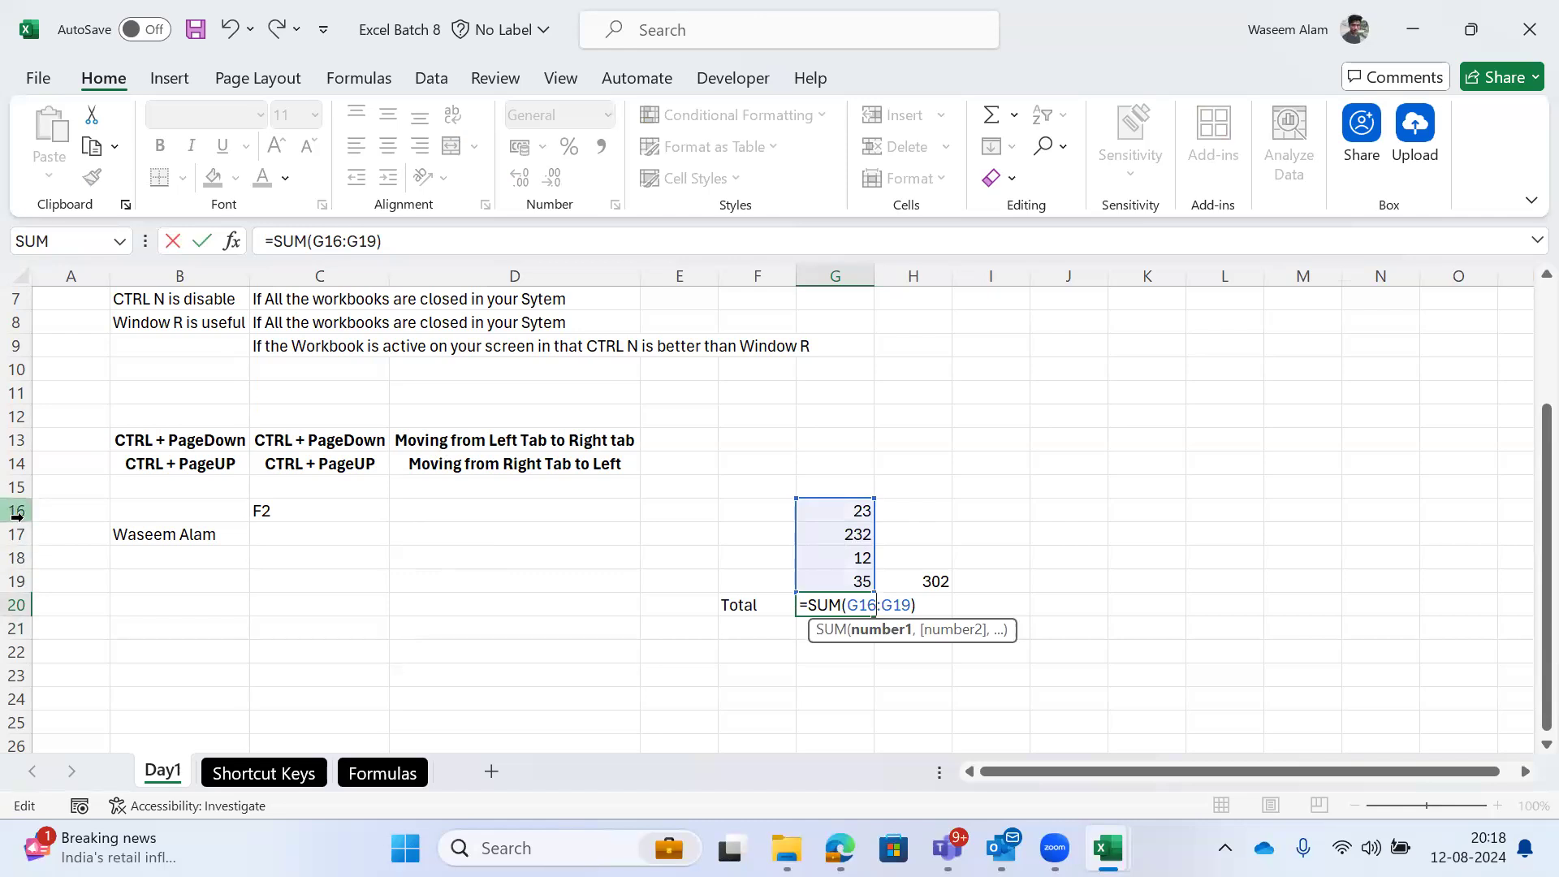
key("Return")
Step: Compare the total in cell G20 with the check value in cell H19
key("Up")
key("Up")
key("Down")
key("Right")
key("Left")
key("Up")
key("Right")
key("Down")
key("Left")
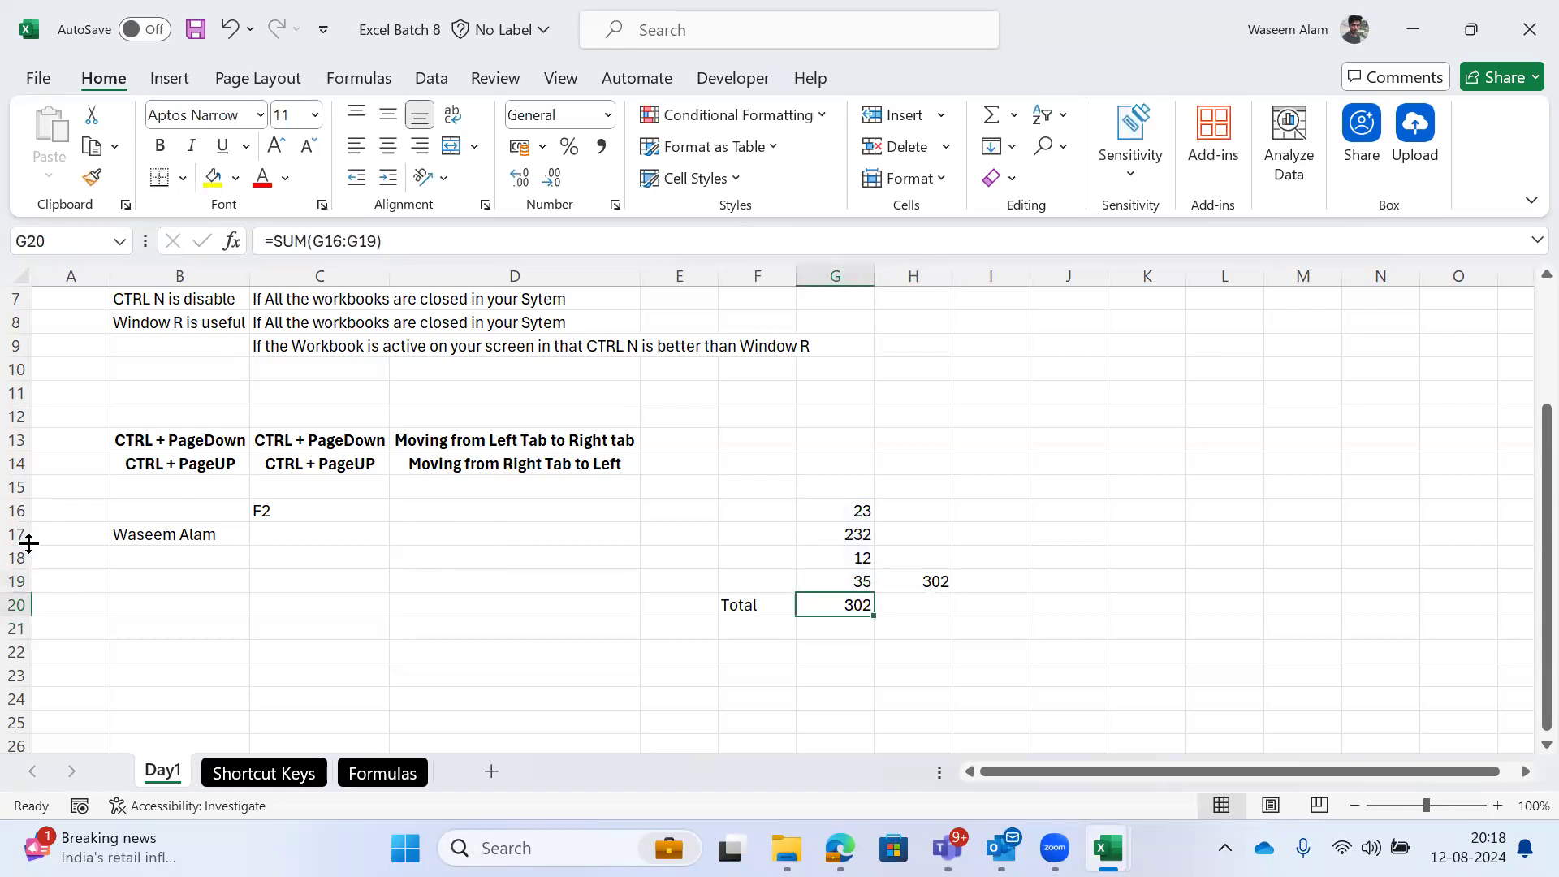
Step: Review the F2 shortcut and its explanation on the Shortcut Keys sheet, and return to the Day1 sheet
key("ctrl+Page_Down")
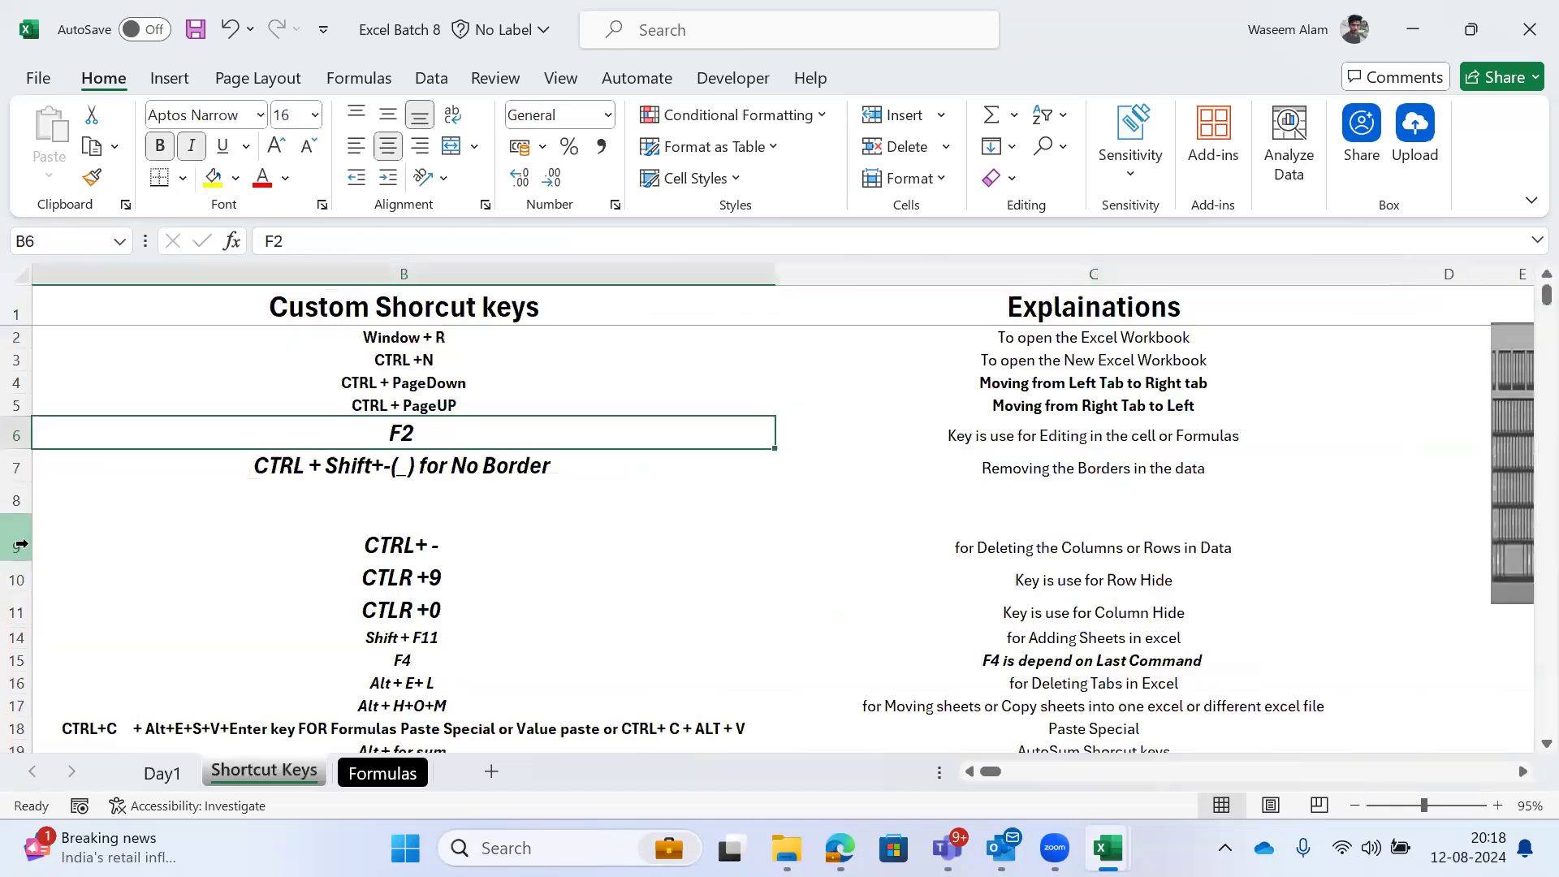
key("Right")
key("Left")
key("Left")
key("Right")
key("Right")
key("Left")
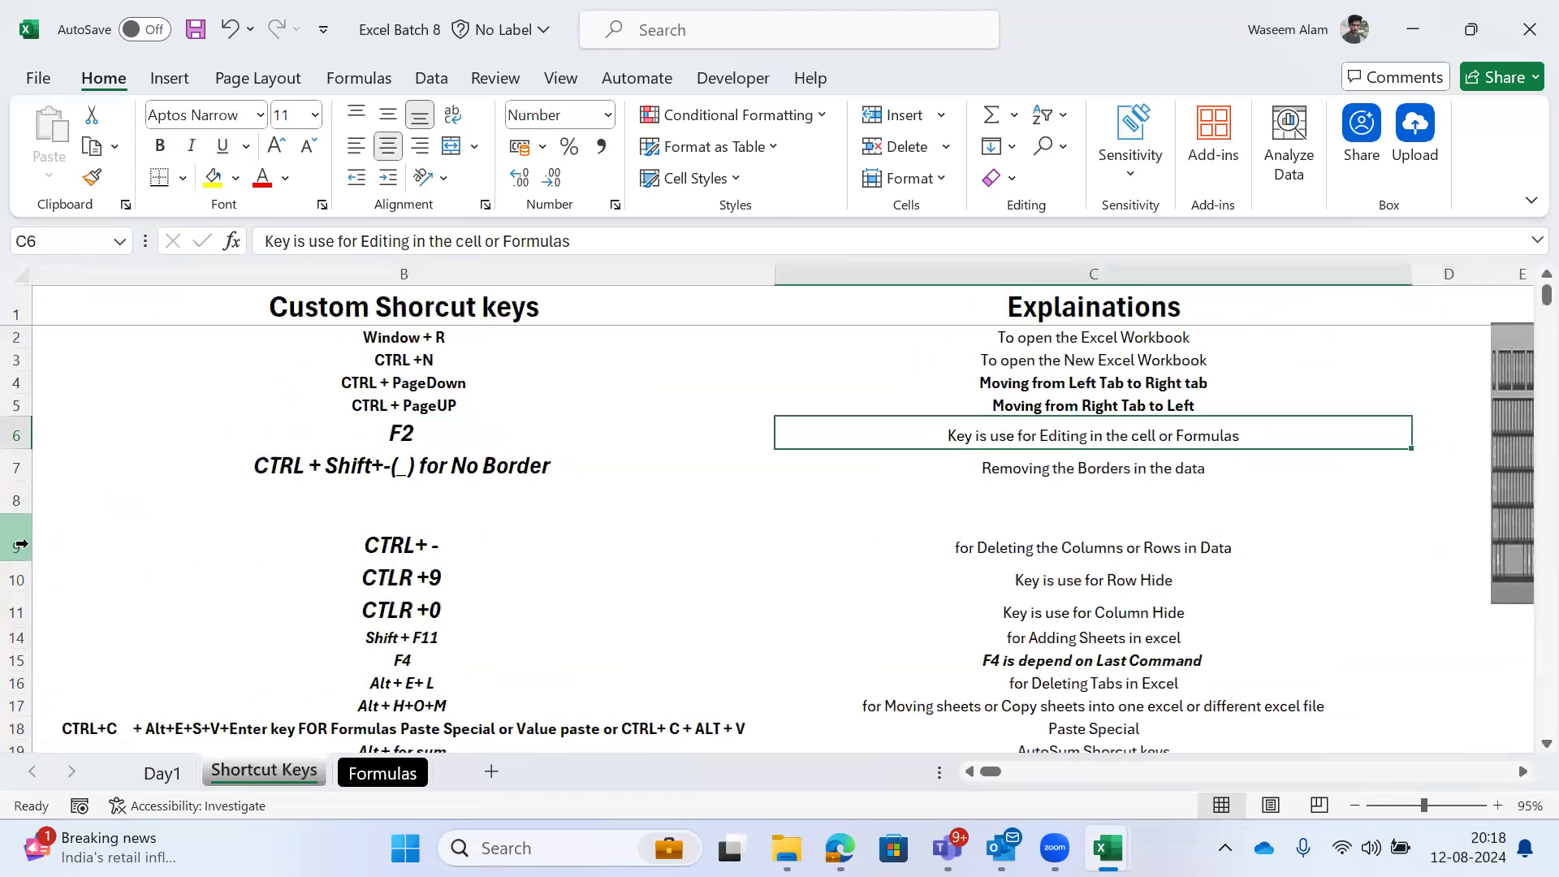
key("ctrl+Page_Up")
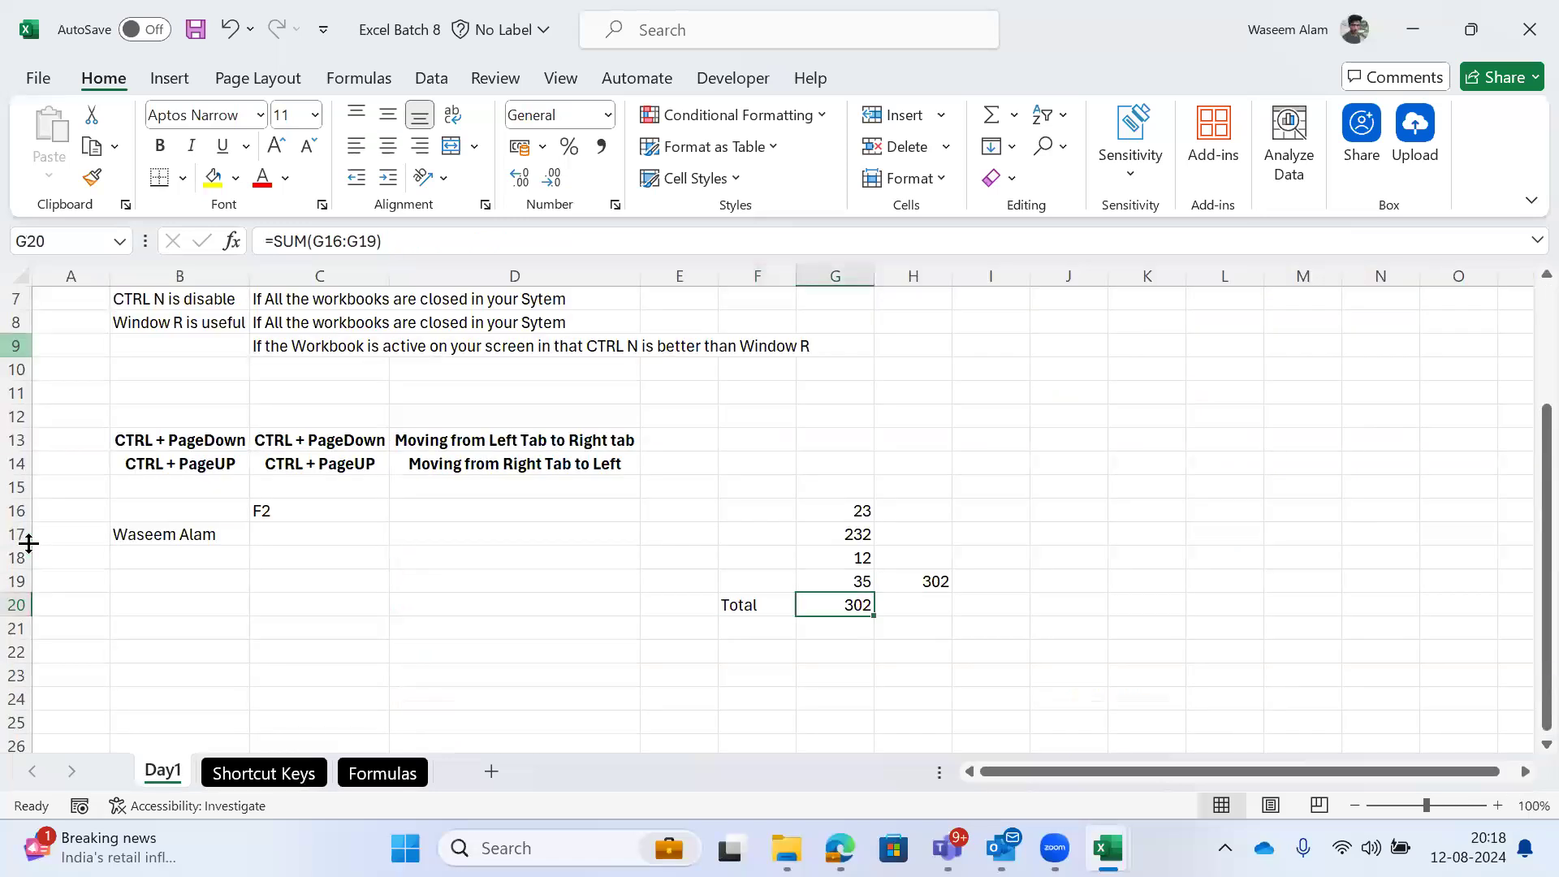
key("ctrl+Page_Down")
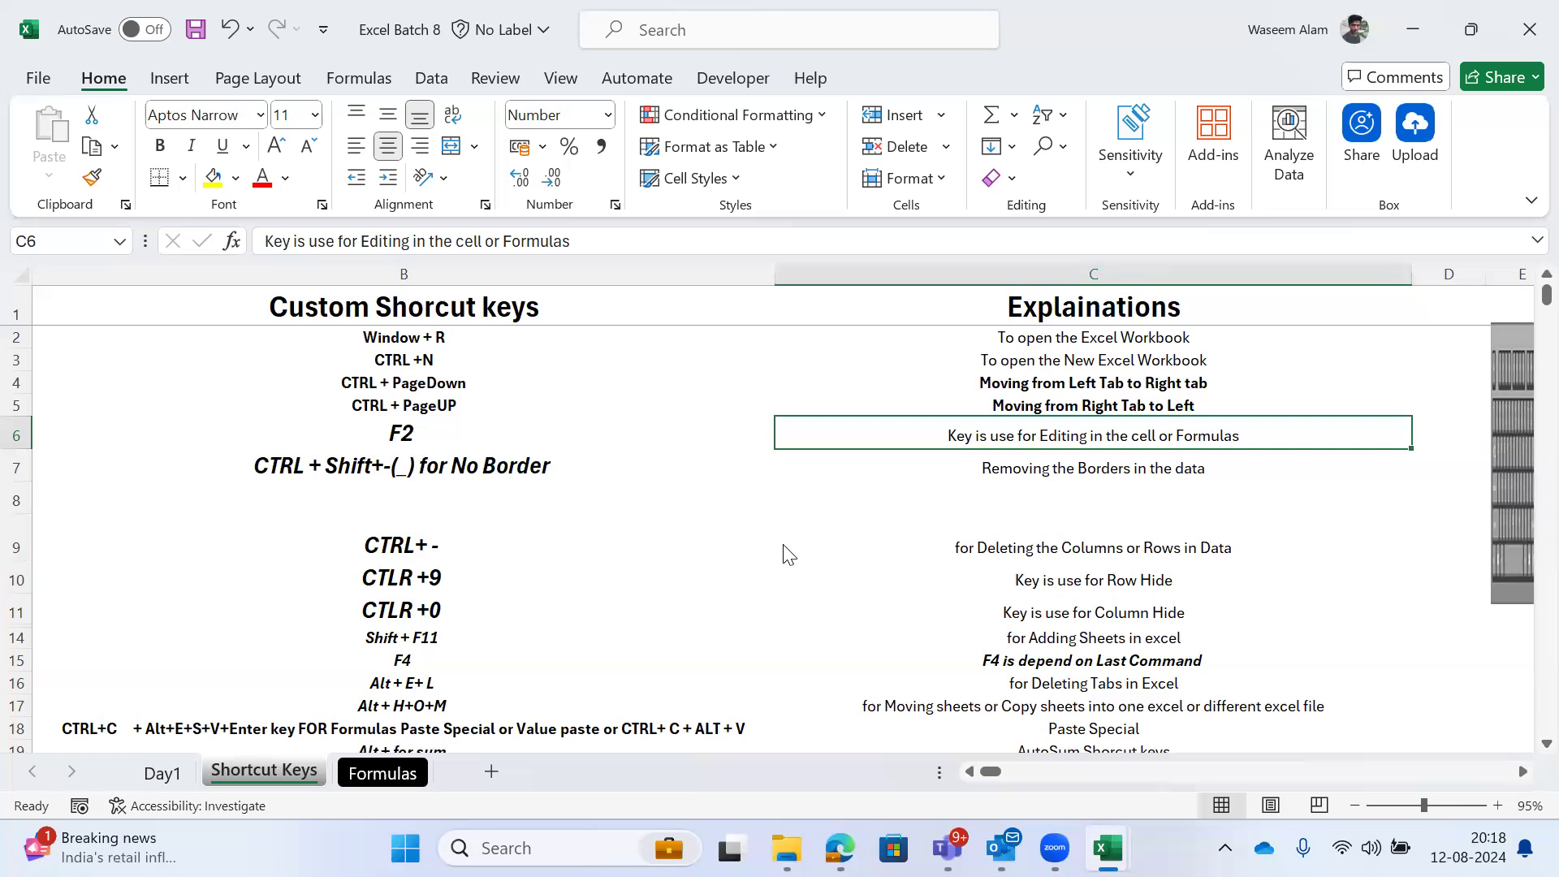
key("ctrl+Page_Up")
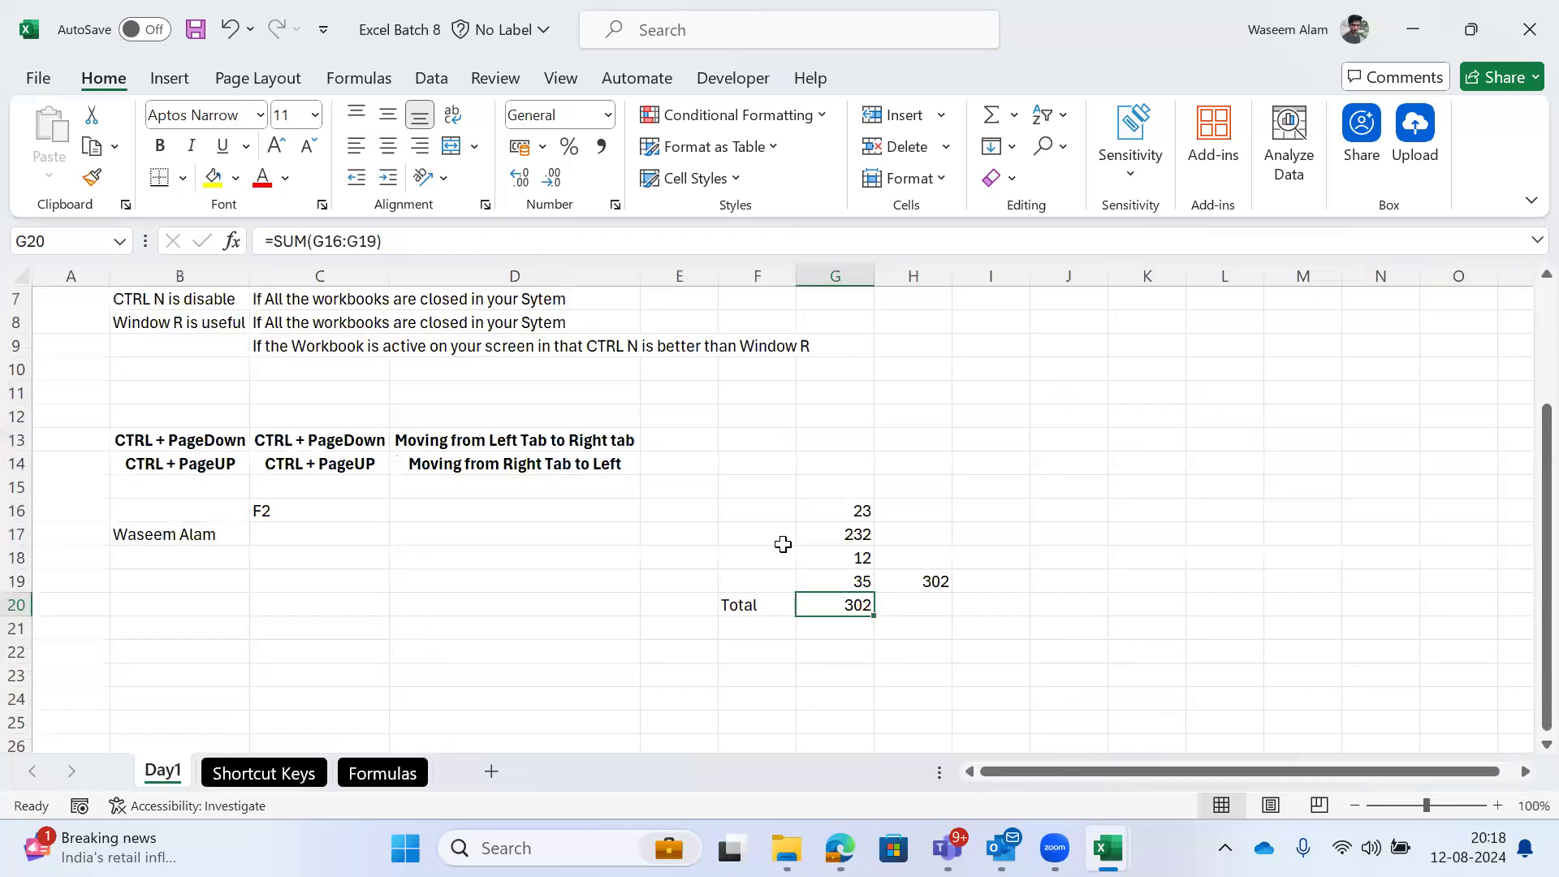
Step: Insert a blank column at column A of the Day1 sheet
key("Up")
key("Up")
key("Up")
key("Up")
key("Up")
key("Down")
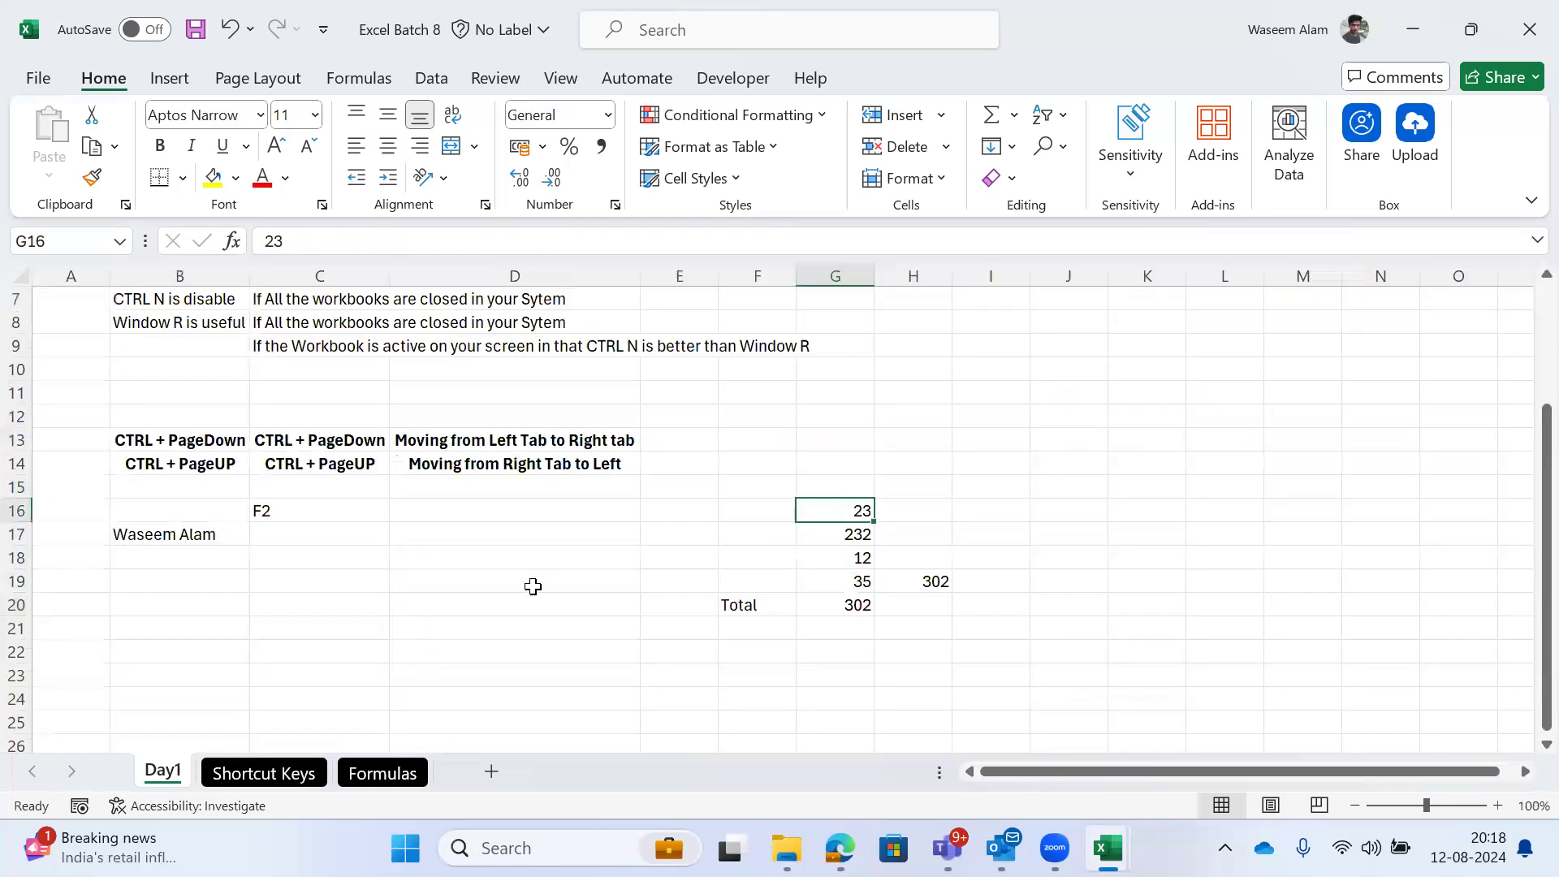
left_click(191, 338)
key("Up")
key("Up")
key("Left")
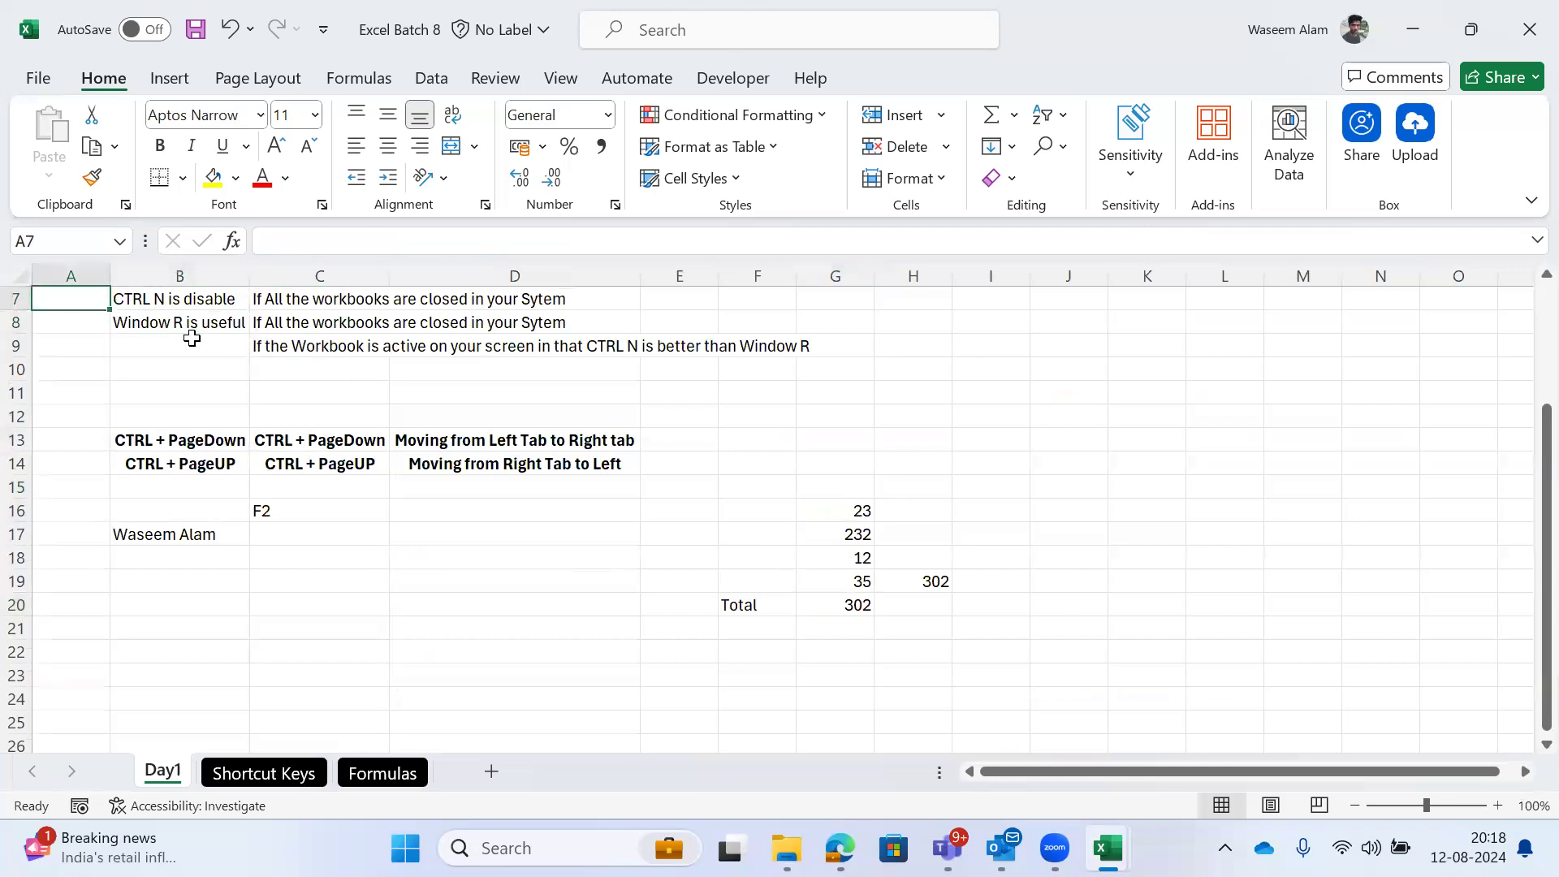
key("ctrl+space")
key("ctrl+shift+plus")
Step: Insert a blank row at row 7, above the "CTRL N is disable" line
key("Right")
key("Right")
key("shift+space")
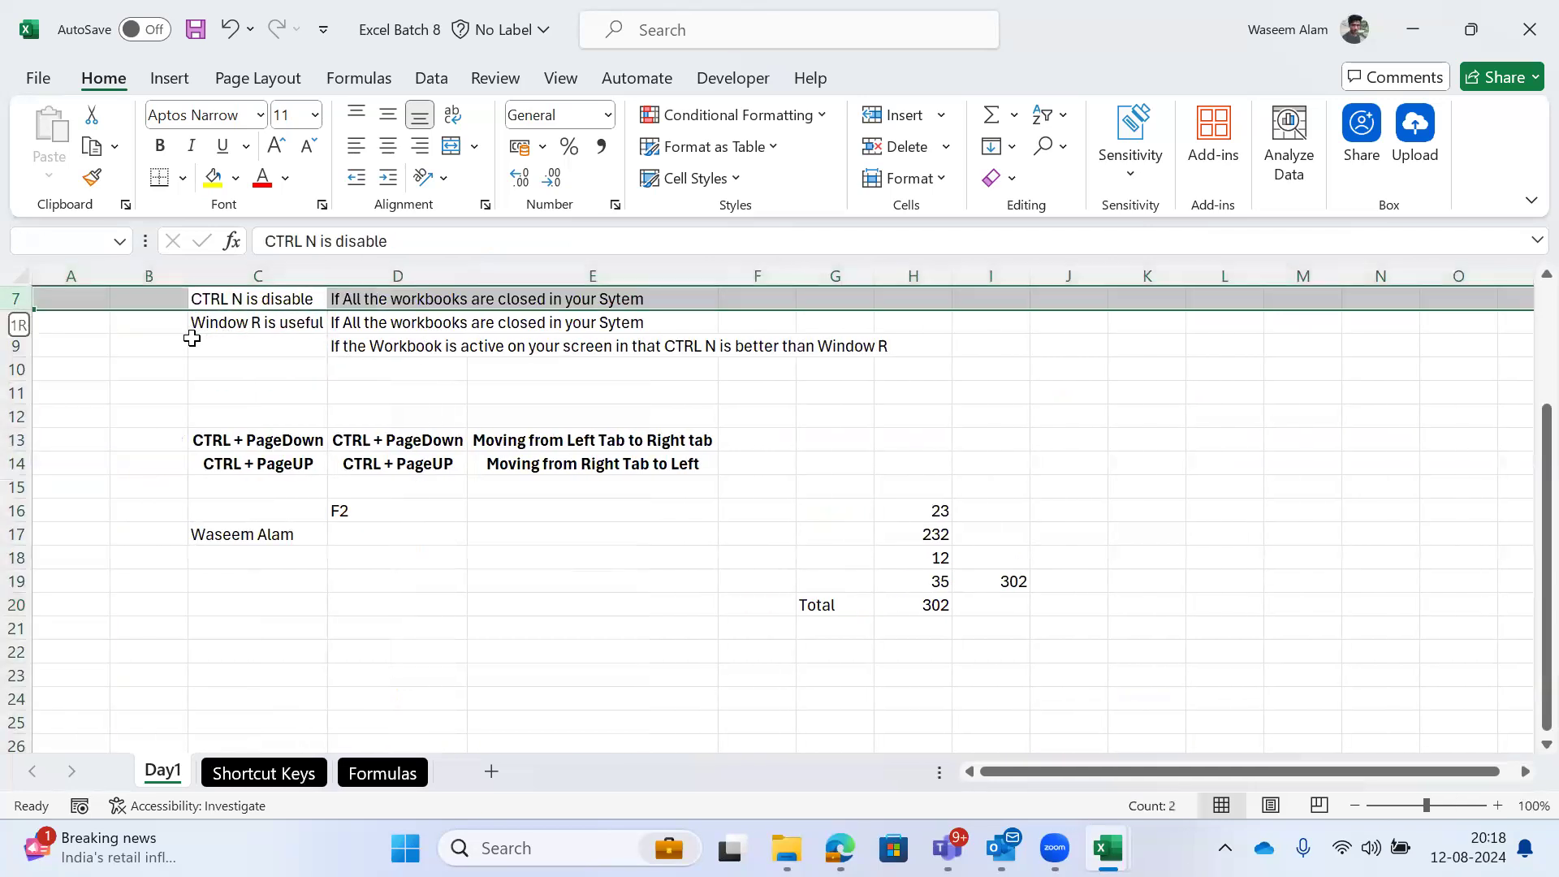
key("ctrl+shift+plus")
Step: Insert a blank column at column B and return to cell A1
key("Left")
key("Left")
key("Up")
key("ctrl+Up")
key("shift+space")
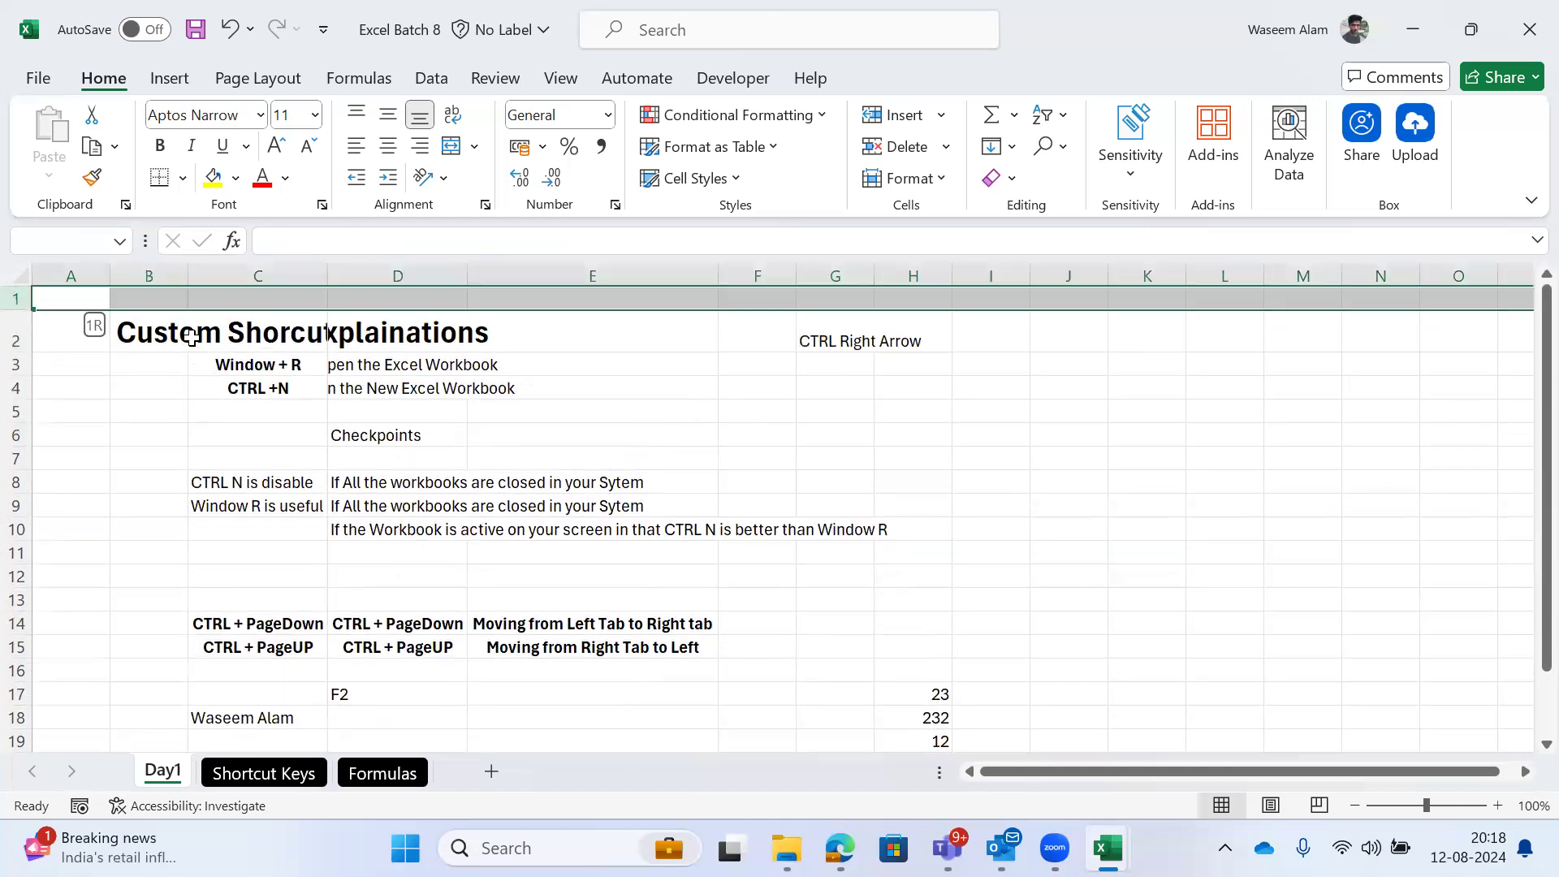
key("Right")
key("ctrl+space")
key("ctrl+shift+plus")
key("Left")
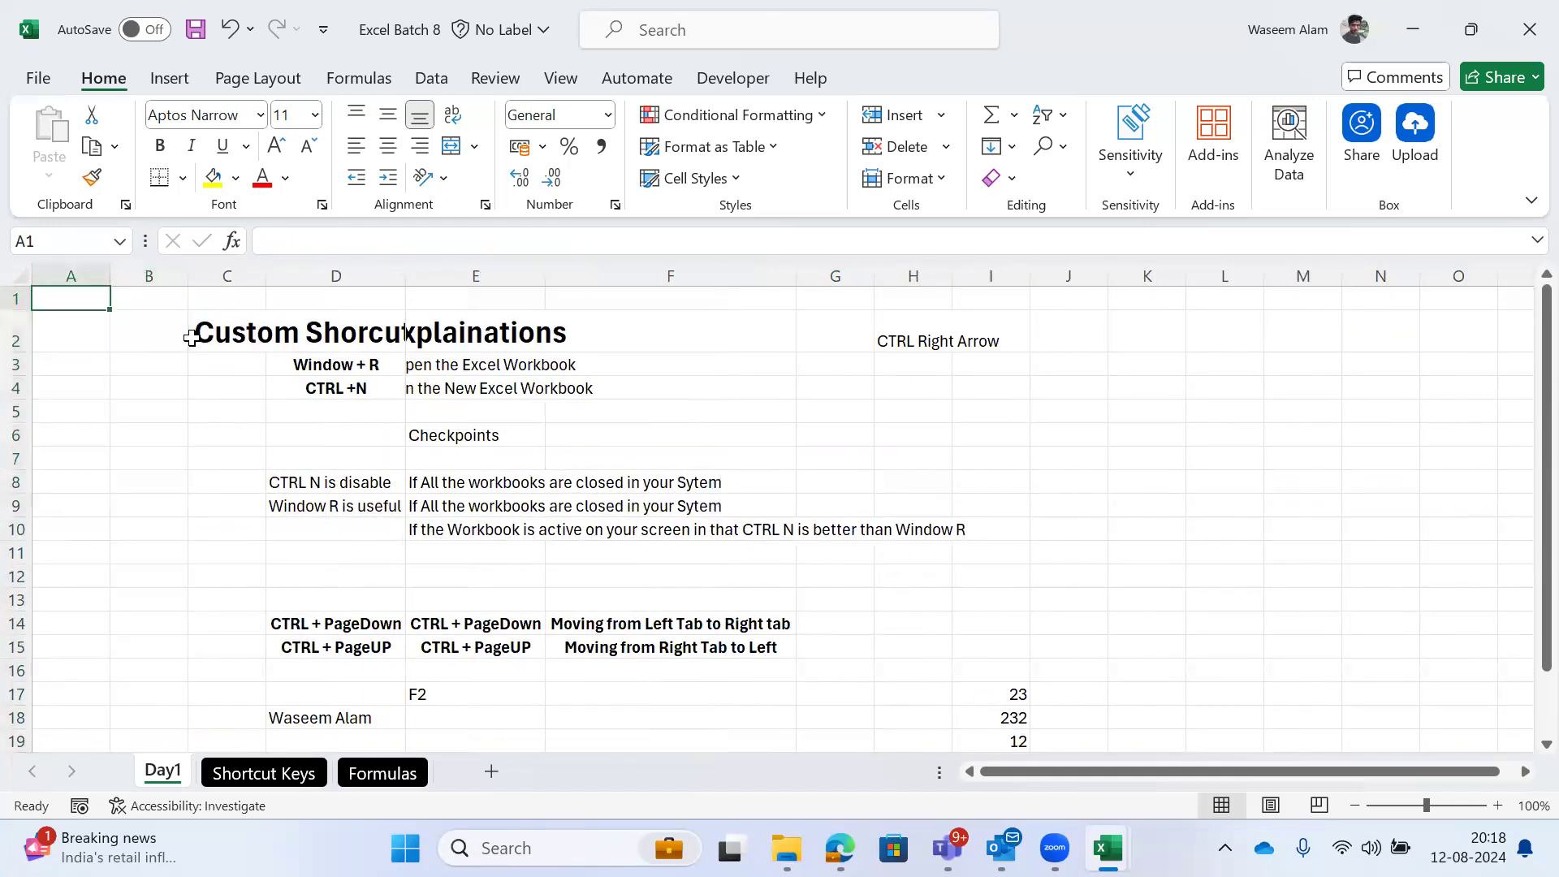
Step: Extend the selection cell by cell along row 1 from A1 to K1
key("shift+Right")
key("shift+Right")
key("shift+Right")
key("shift+Right")
key("shift+Right")
key("shift+Right")
key("ctrl+Right")
key("ctrl+Left")
key("shift+Right")
key("shift+Right")
key("shift+Right")
key("shift+Right")
key("shift+Right")
key("shift+Right")
key("shift+Right")
key("shift+Right")
key("shift+Right")
key("shift+Right")
key("shift+Right")
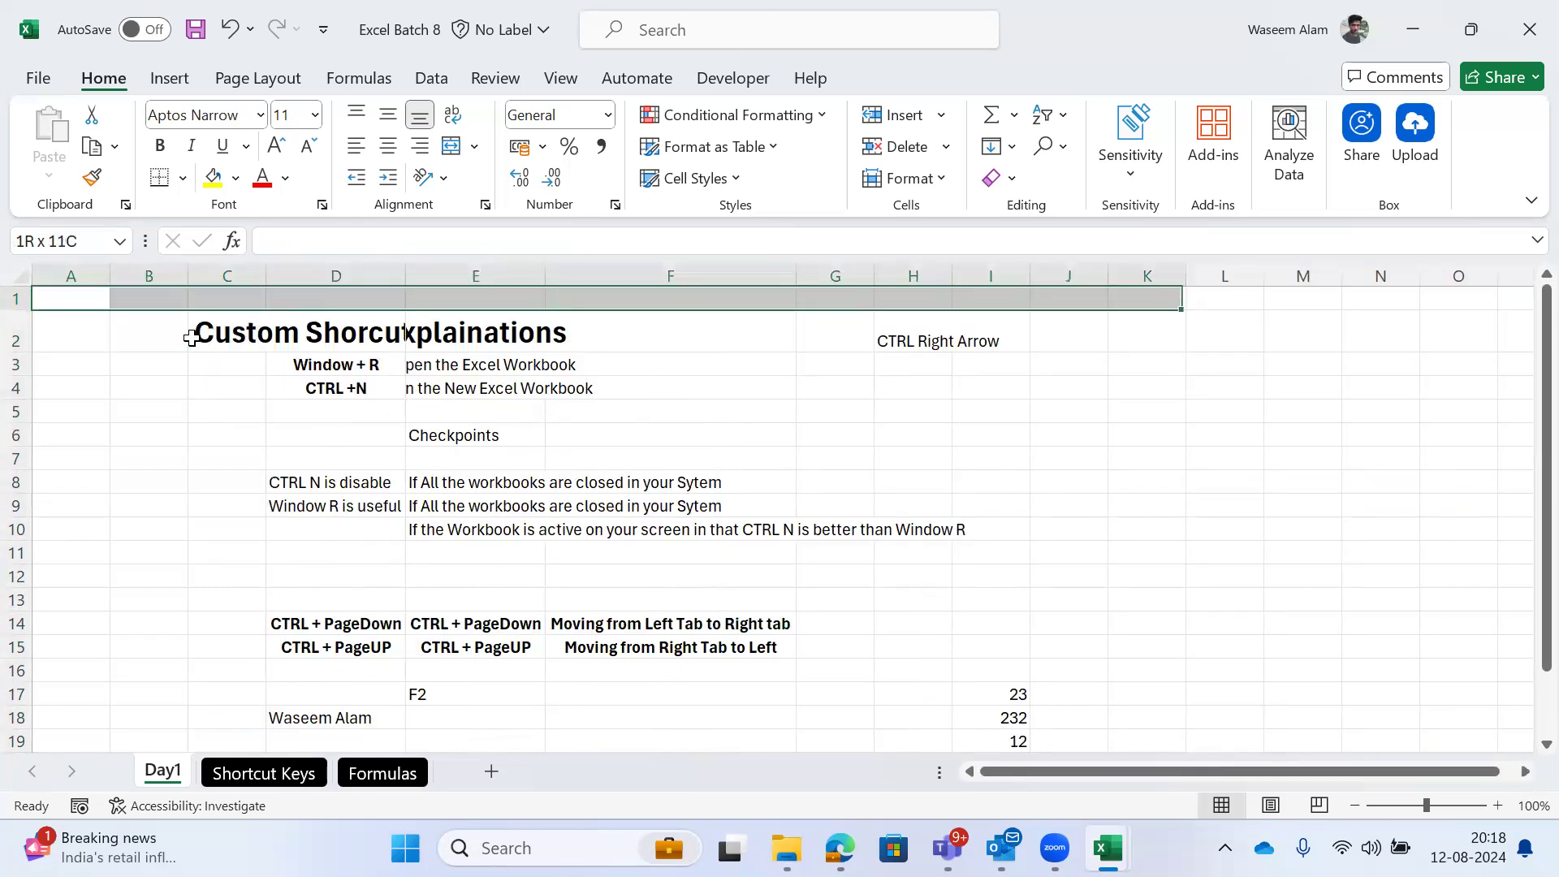
Step: Extend the selection down column A cell by cell from A1 to A6, and on to the end of the sheet
key("Left")
key("ctrl+space")
key("Down")
key("Up")
key("shift+Down")
key("shift+Down")
key("shift+Down")
key("shift+Down")
key("shift+Down")
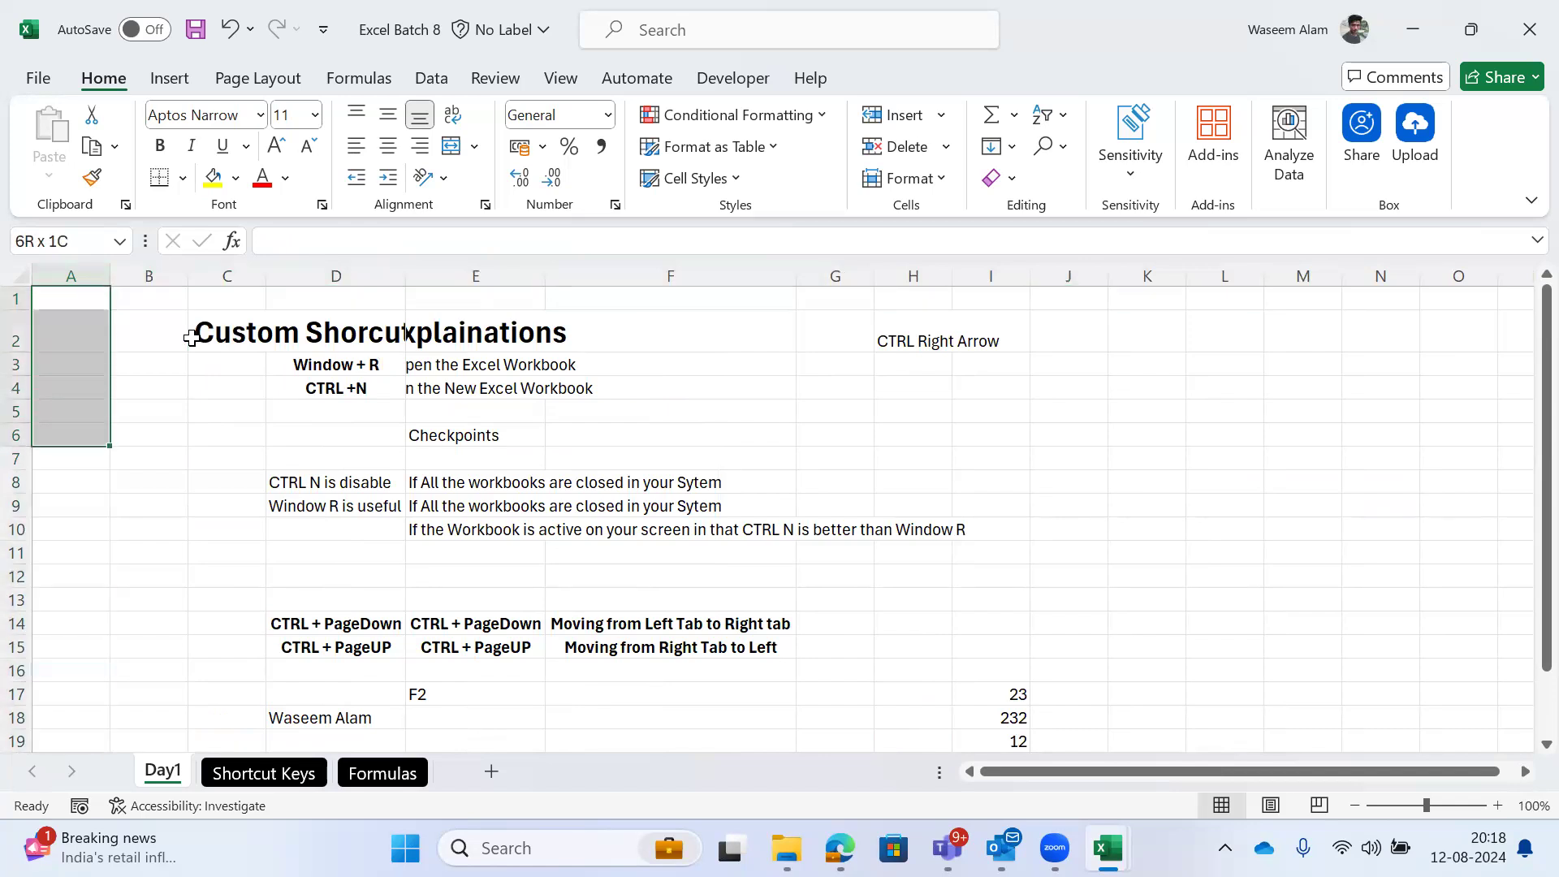
key("ctrl+shift+Down")
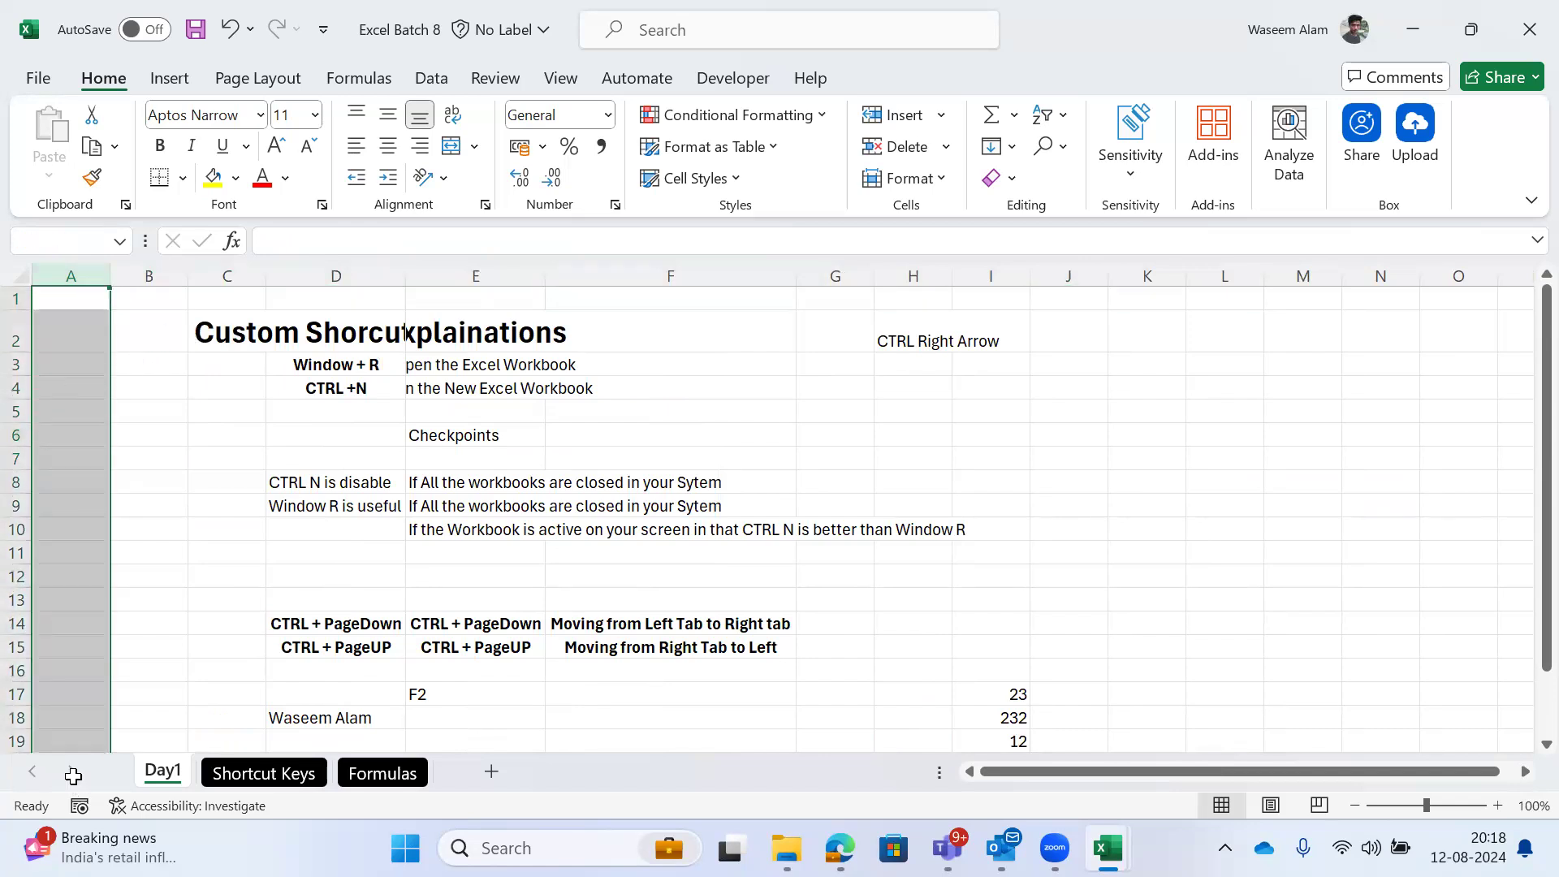
Step: Jump between cell A1 and the last row of column A several times, ending at A1
key("Up")
key("Down")
key("Down")
key("Down")
key("ctrl+Down")
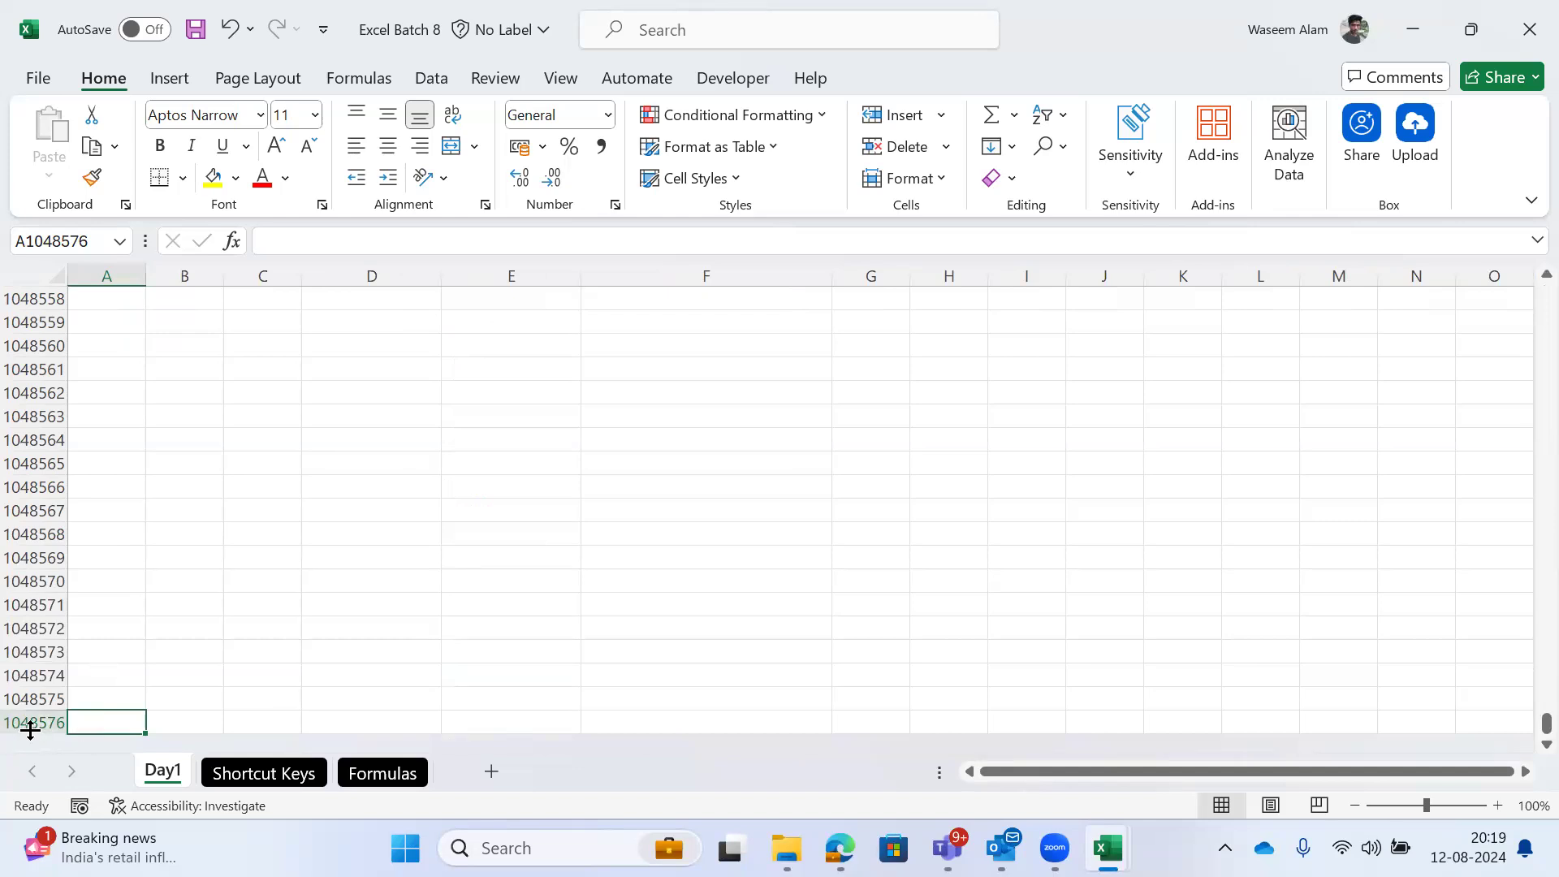
key("ctrl+Up")
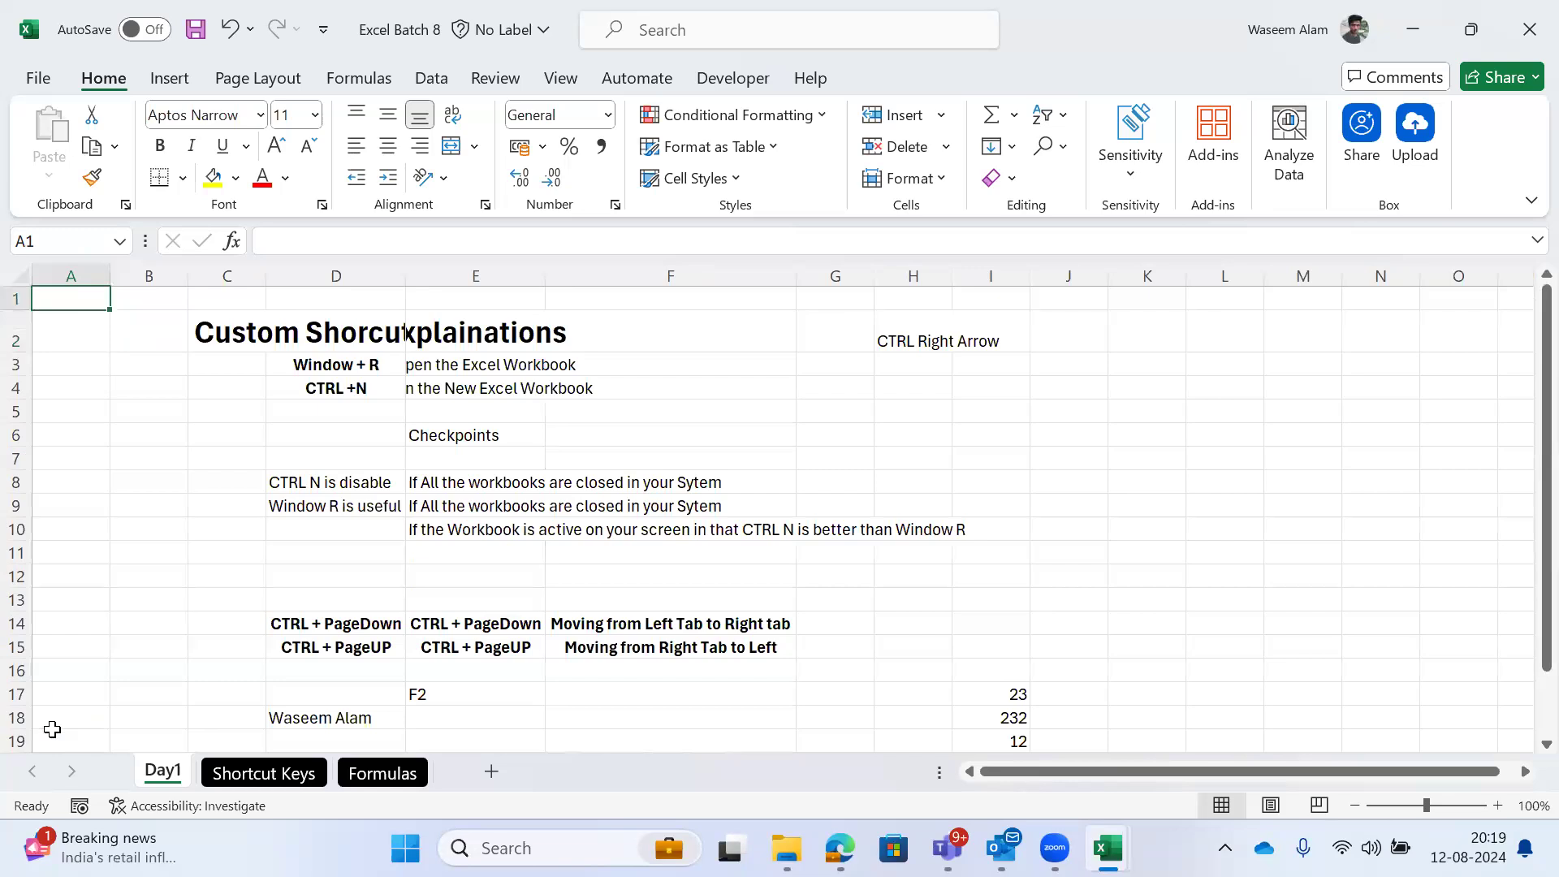
key("ctrl+Down")
key("ctrl+Up")
key("ctrl+Down")
key("ctrl+Up")
key("ctrl+Down")
key("ctrl+Up")
Step: Enter 1 in cell A1 as the start of a number series, keeping the cell selected
key("shift+space")
key("Up")
key("shift+space")
key("Down")
key("Up")
type("1")
key("ctrl+Return")
Step: Fill the whole of row 1 with a number series starting from the 1 in cell A1
key("shift+space")
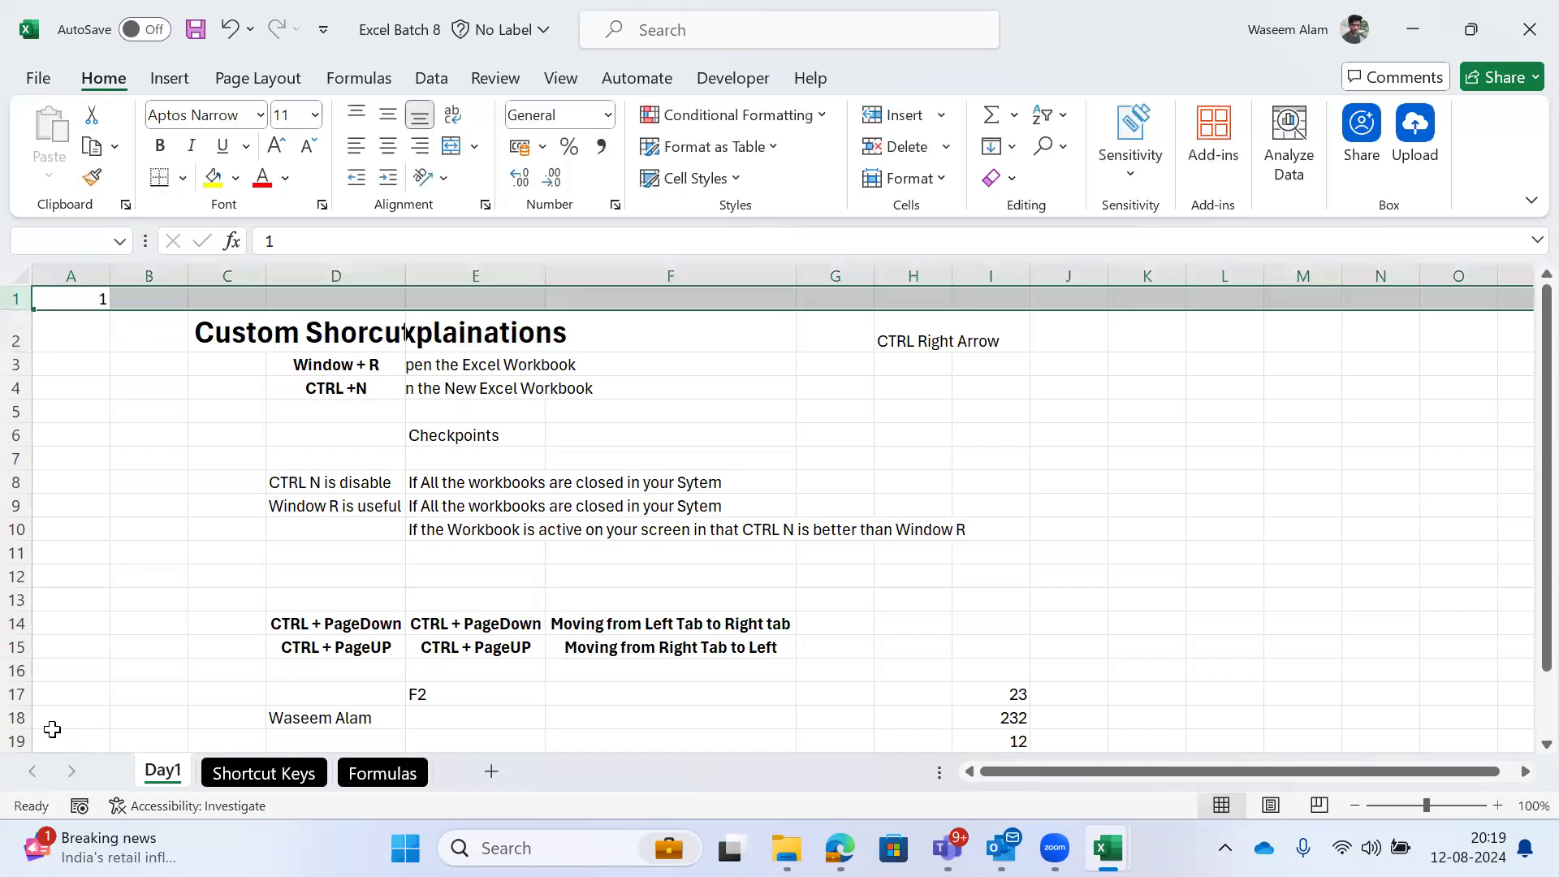
key("alt+h")
key("f")
key("i")
key("s")
key("Return")
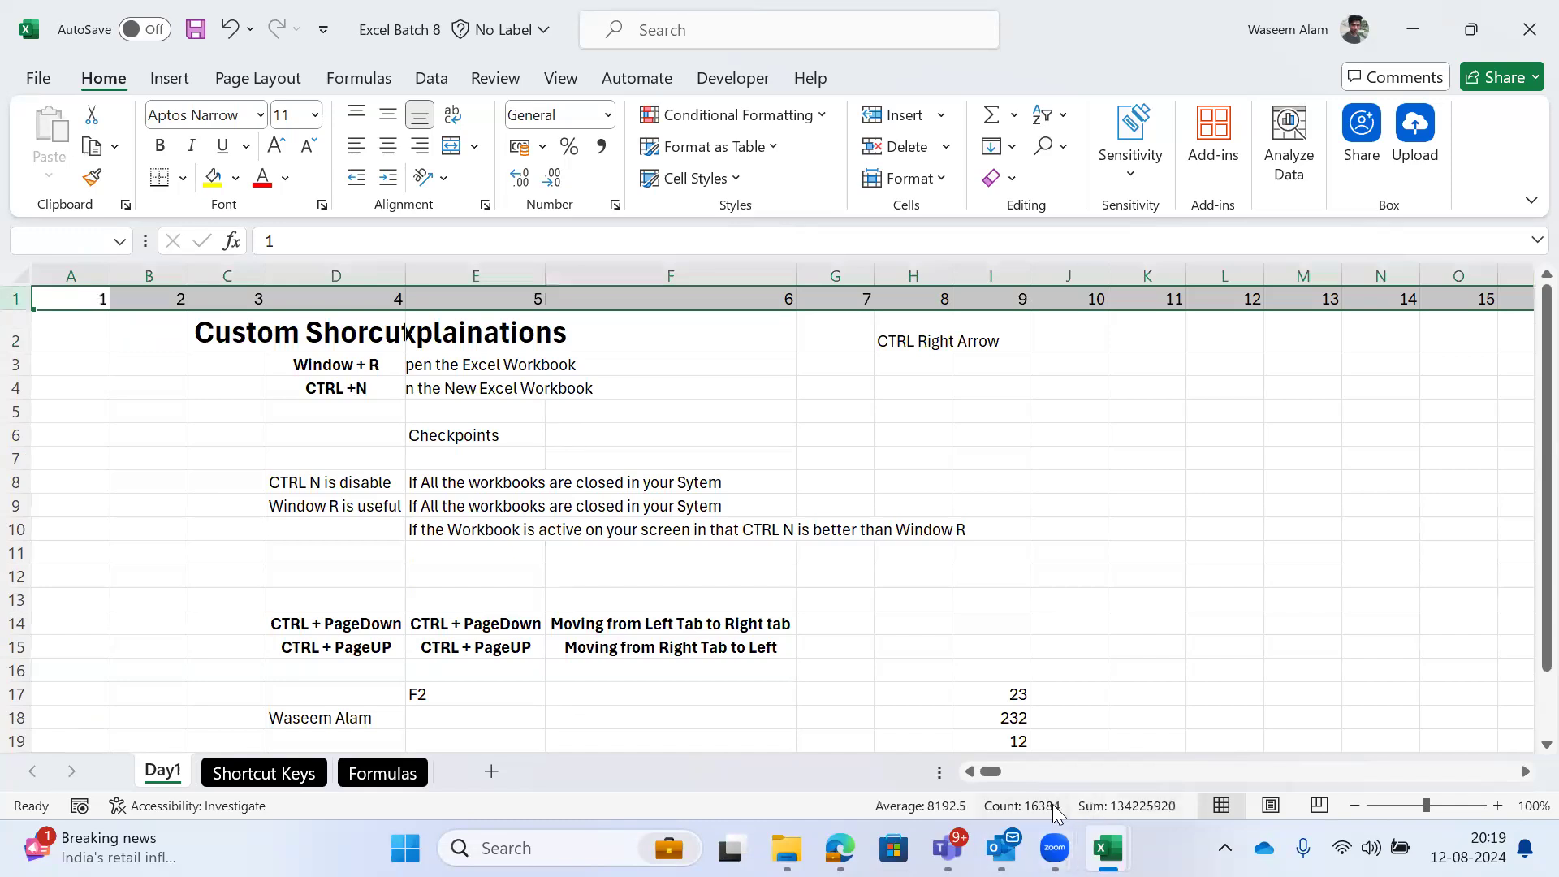
Step: Move down and across the Day1 sheet from row 1 to the Total value in cell I21
key("Up")
key("Down")
key("Down")
key("Down")
key("Down")
key("Down")
key("Down")
key("Down")
key("Down")
key("Down")
key("Down")
key("Down")
key("Down")
key("Down")
key("Down")
key("Down")
key("Down")
key("Down")
key("Down")
key("Down")
key("Down")
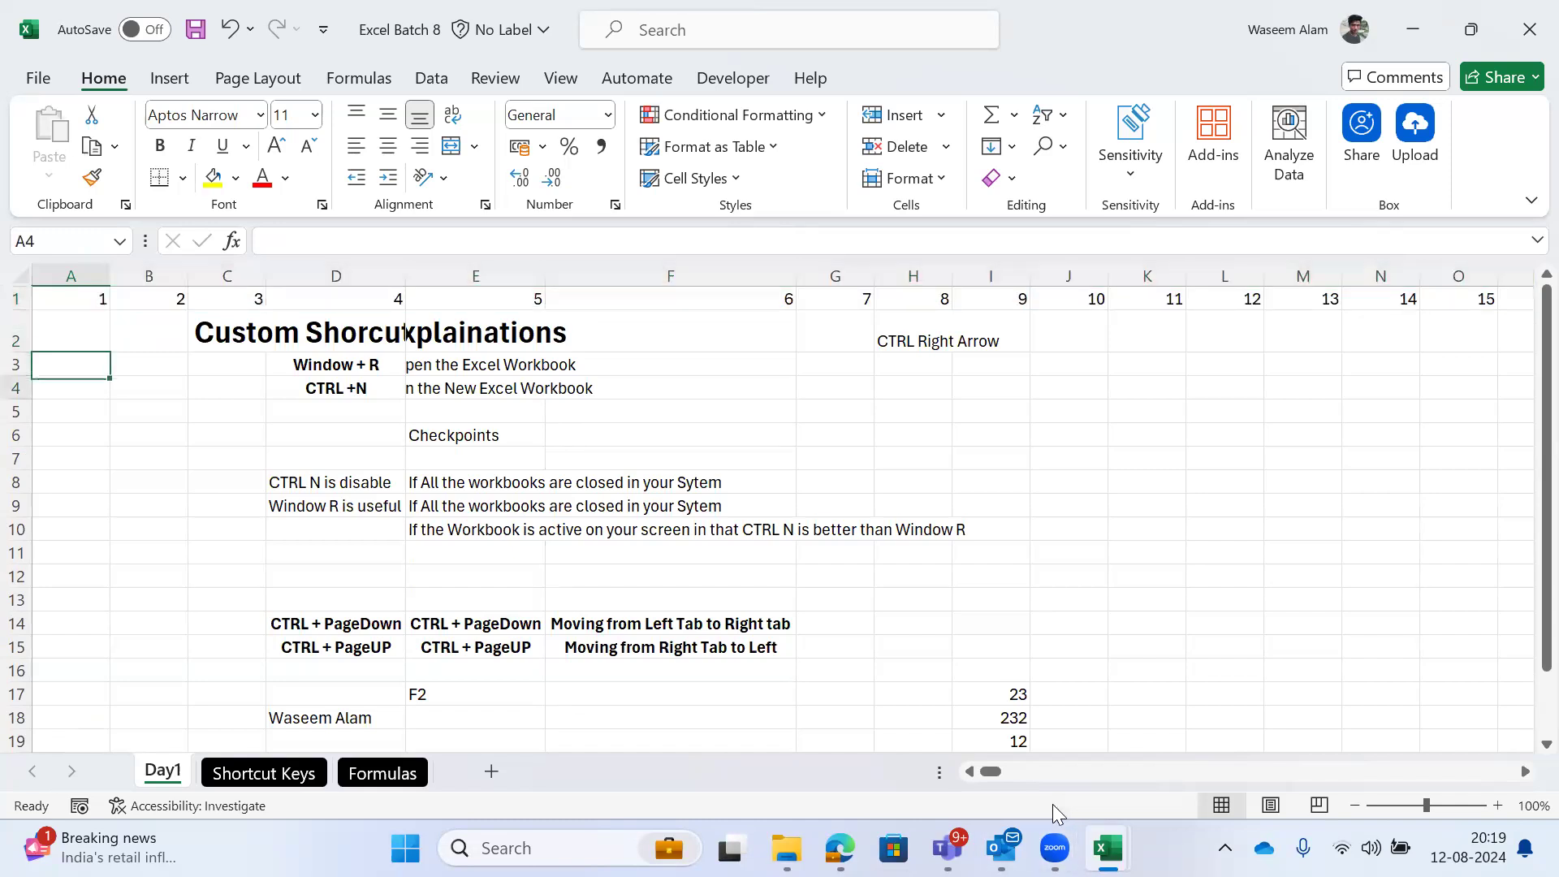
key("Right")
key("Right")
key("Right")
key("Right")
key("Right")
key("Right")
key("Right")
key("Right")
key("Right")
key("Right")
key("Right")
key("Up")
key("Up")
key("Up")
key("Left")
key("Left")
key("Left")
key("Up")
key("Down")
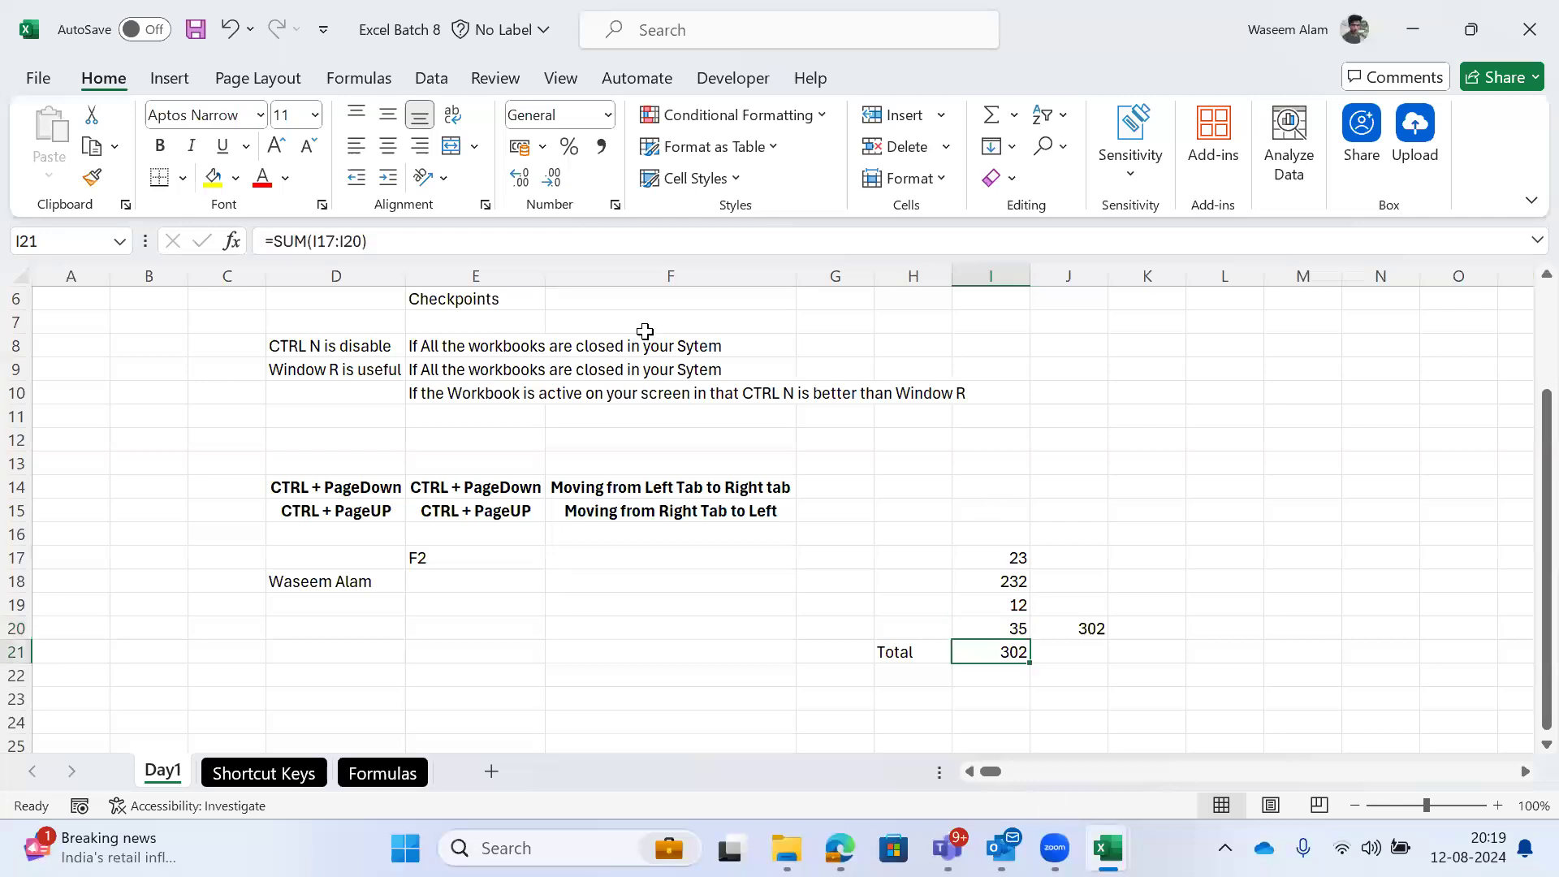
Step: Open the SUM formula of cell I21 for editing in the formula bar, and repeatedly within the cell itself
left_click(325, 241)
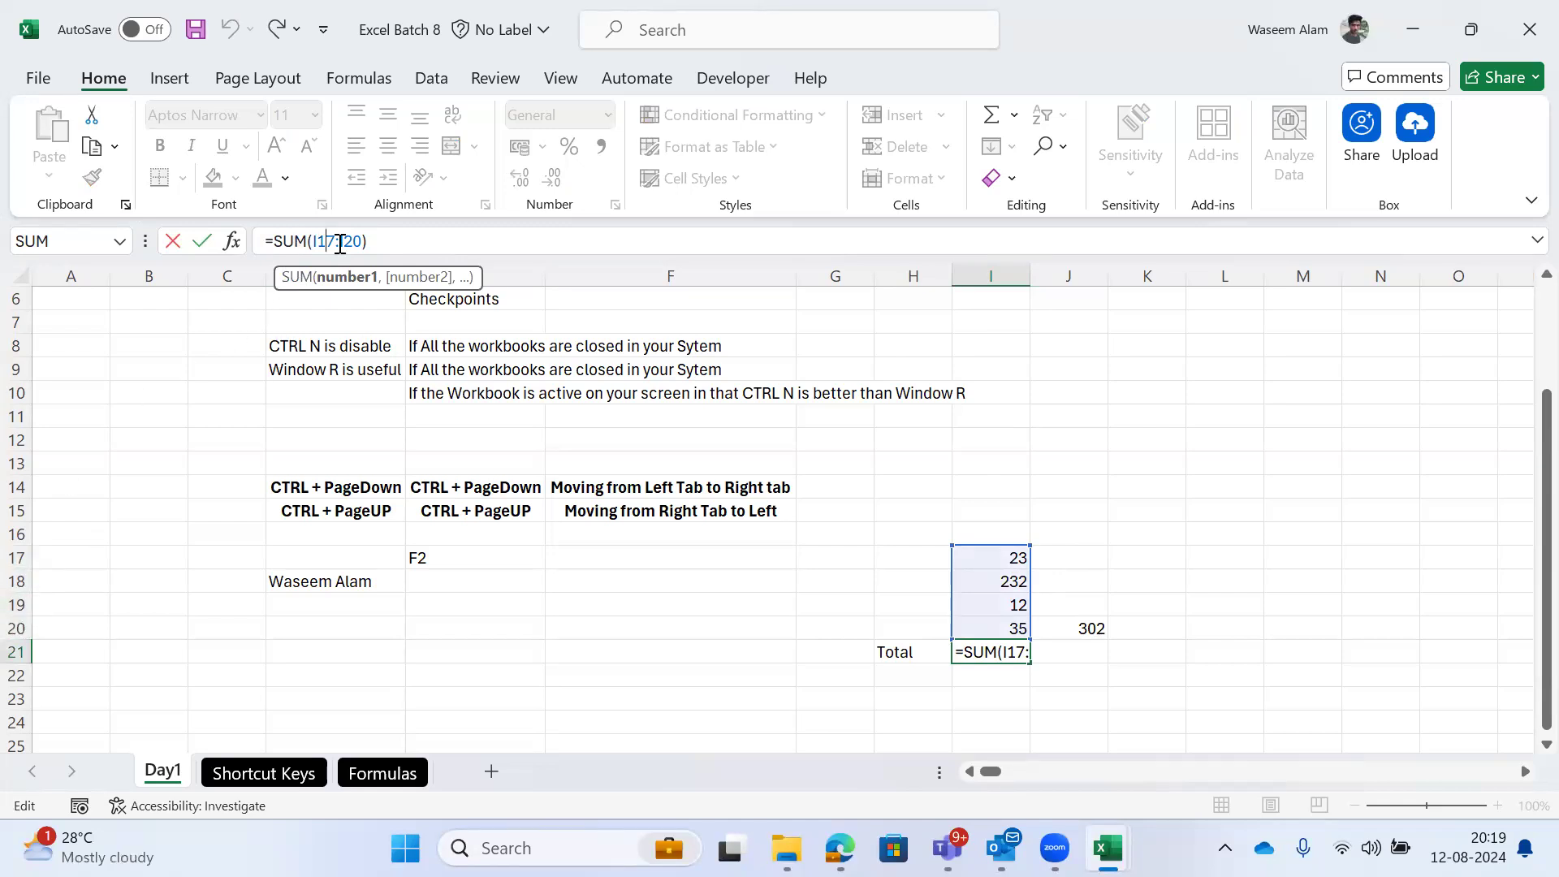
key("ctrl+Return")
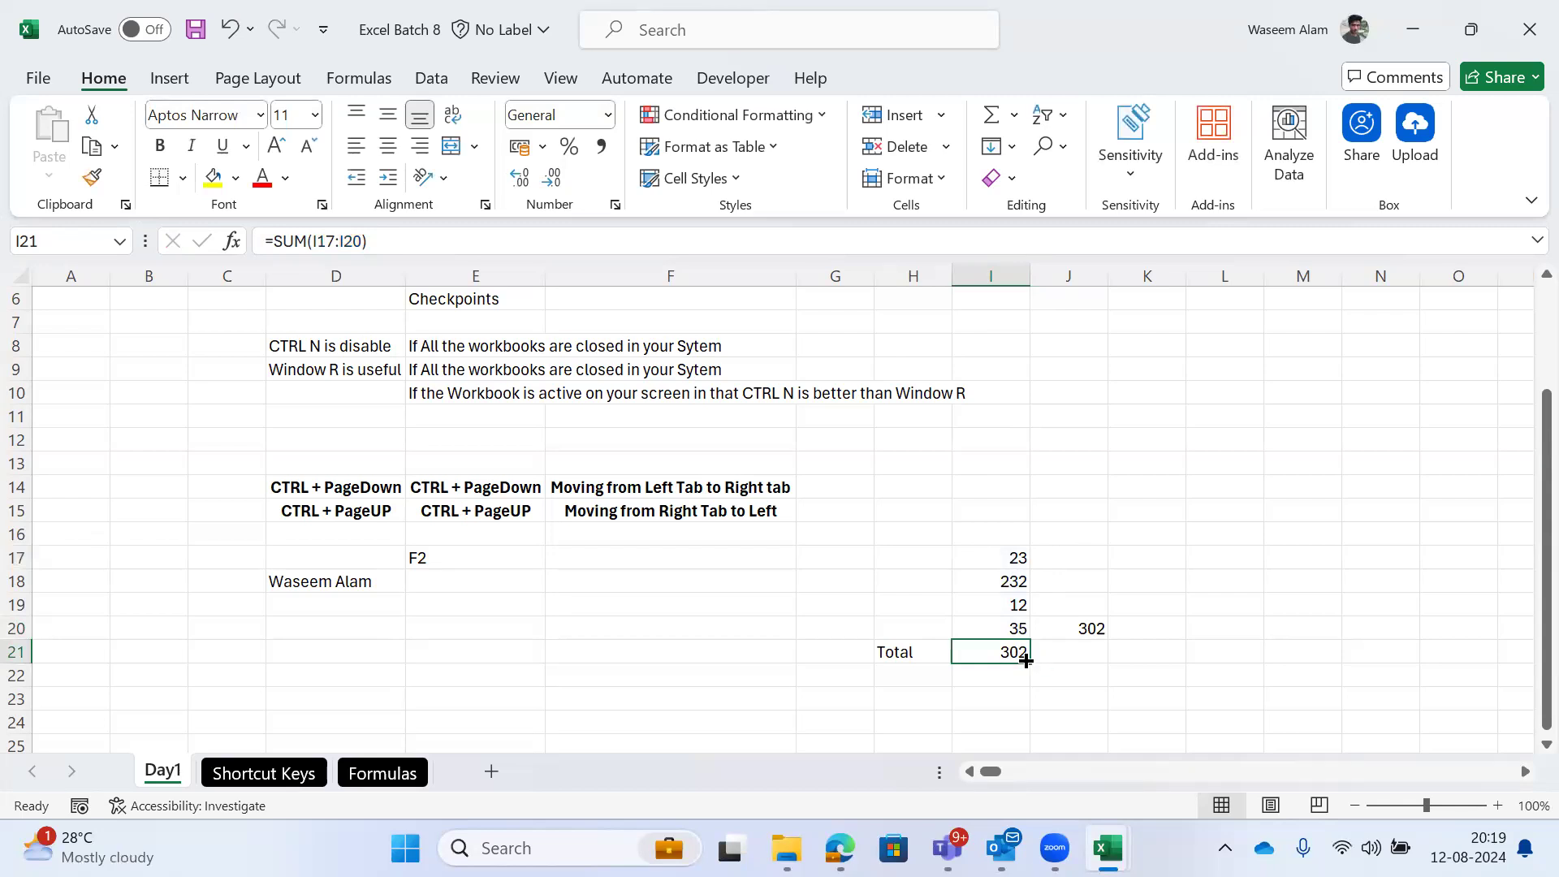
key("F2")
key("Escape")
key("F2")
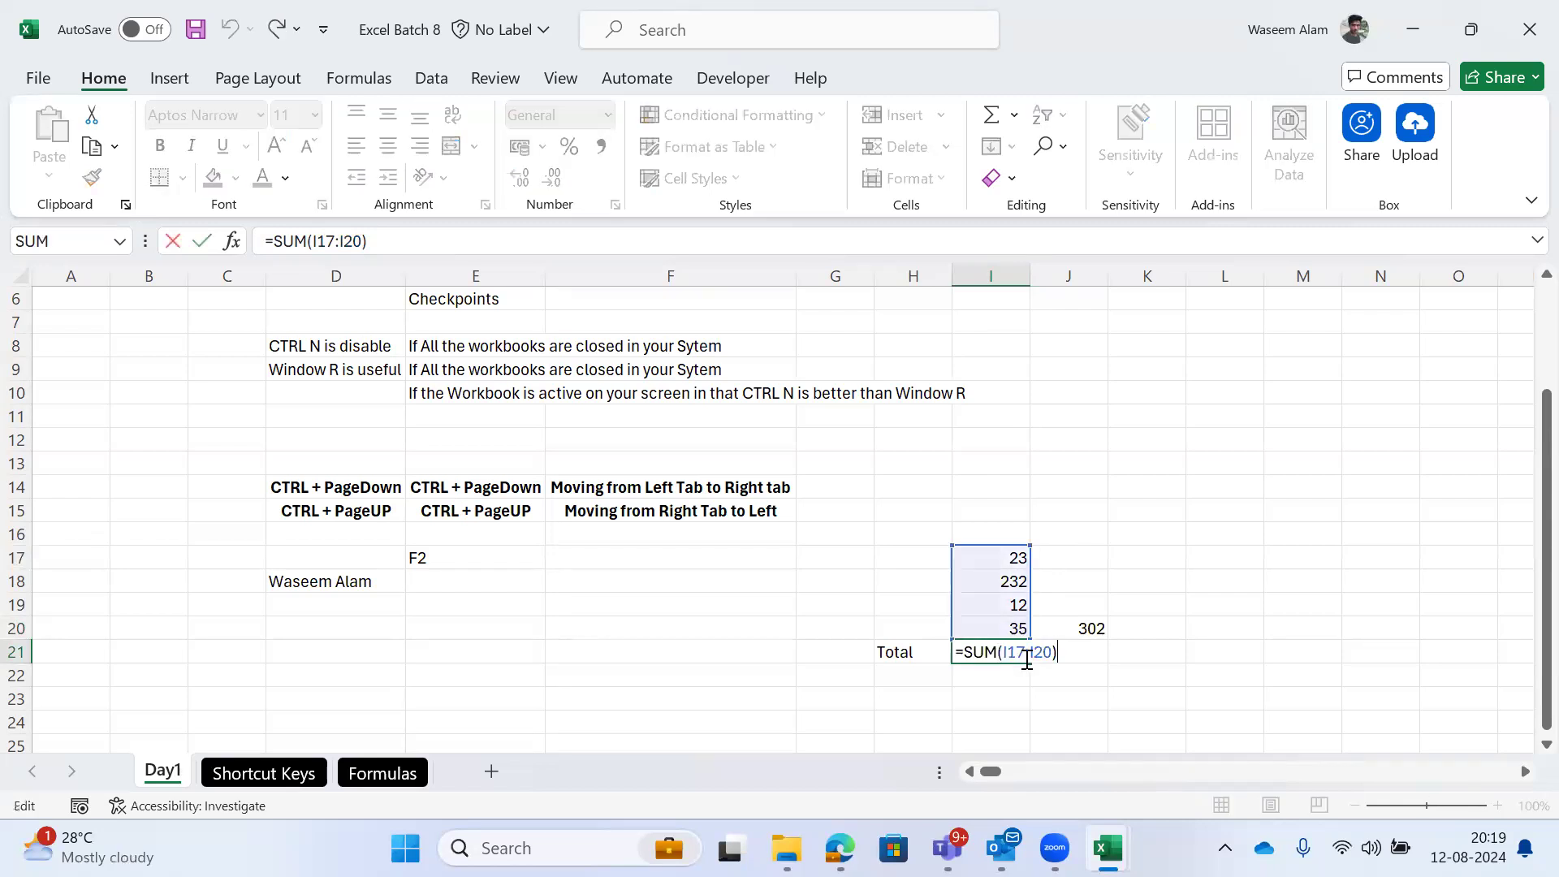
key("Escape")
key("F2")
key("Escape")
key("F2")
key("Return")
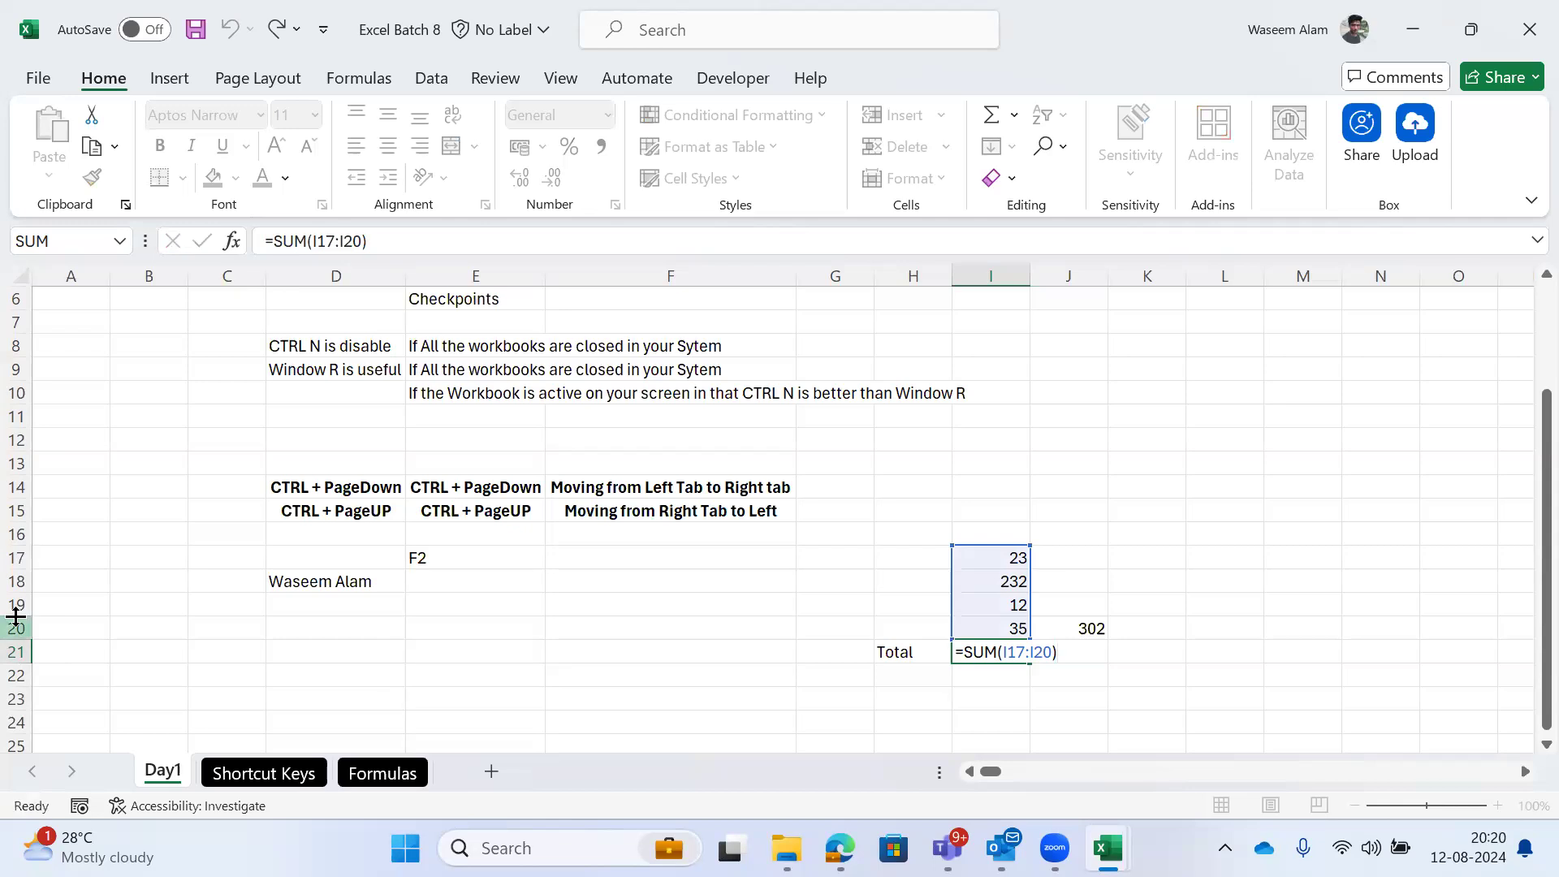
Step: Enter 30 in cell I16, directly above the numbers being totalled in column I
key("Up")
key("Up")
key("Up")
key("Up")
key("Up")
key("Up")
type("30")
key("Return")
Step: Edit the total formula in cell I21 to start its range at I16, making it =SUM(I16:I20)
key("Down")
key("Down")
key("Down")
key("Down")
key("Down")
key("Up")
key("F2")
key("Left")
key("Left")
key("Left")
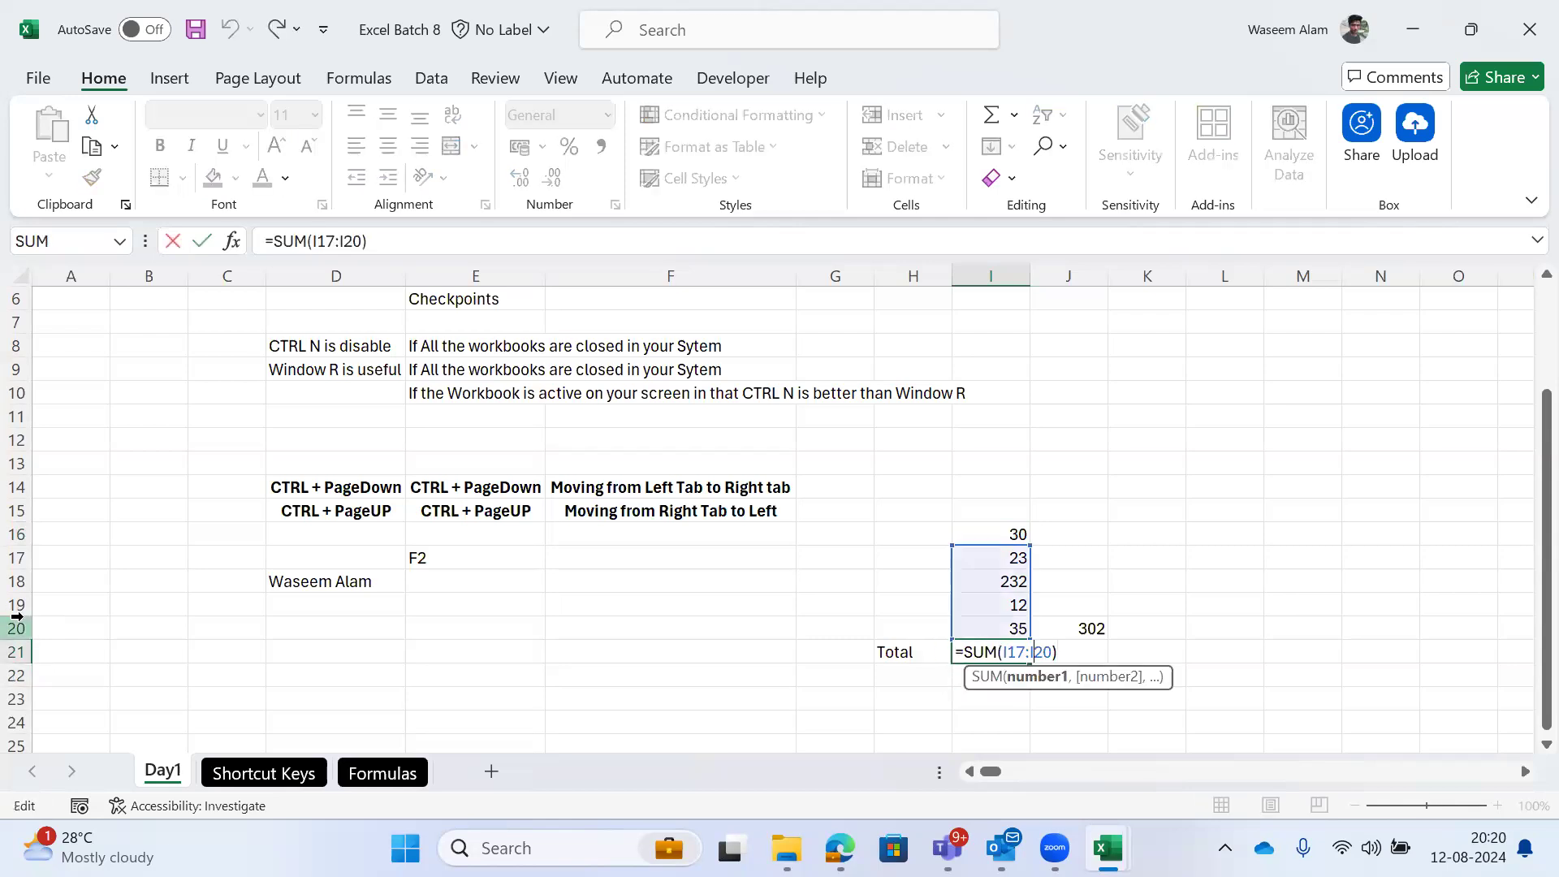
key("BackSpace")
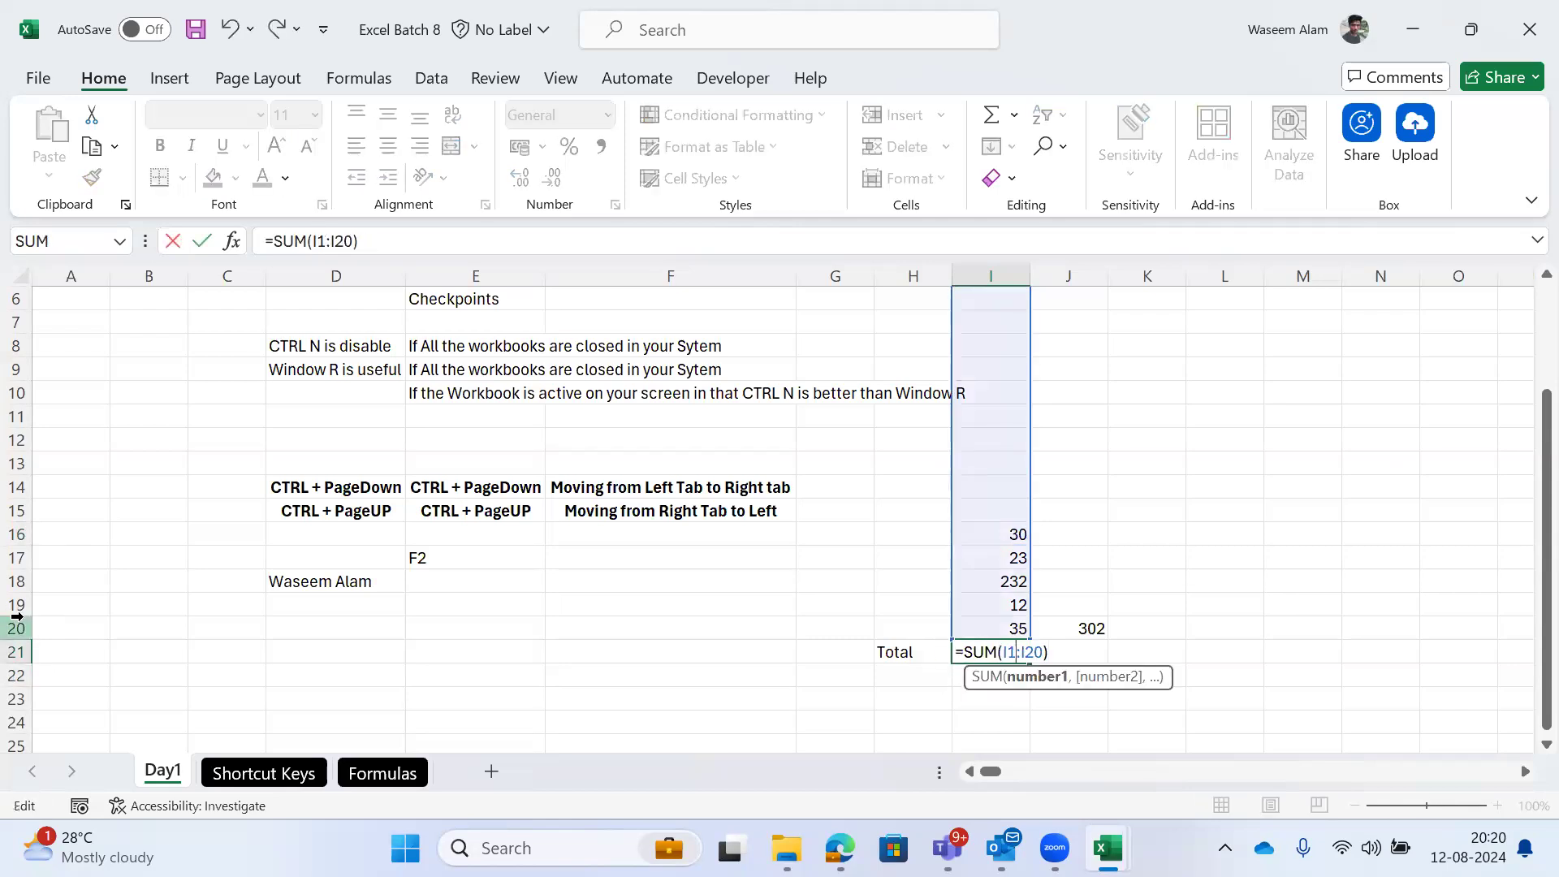
type("6")
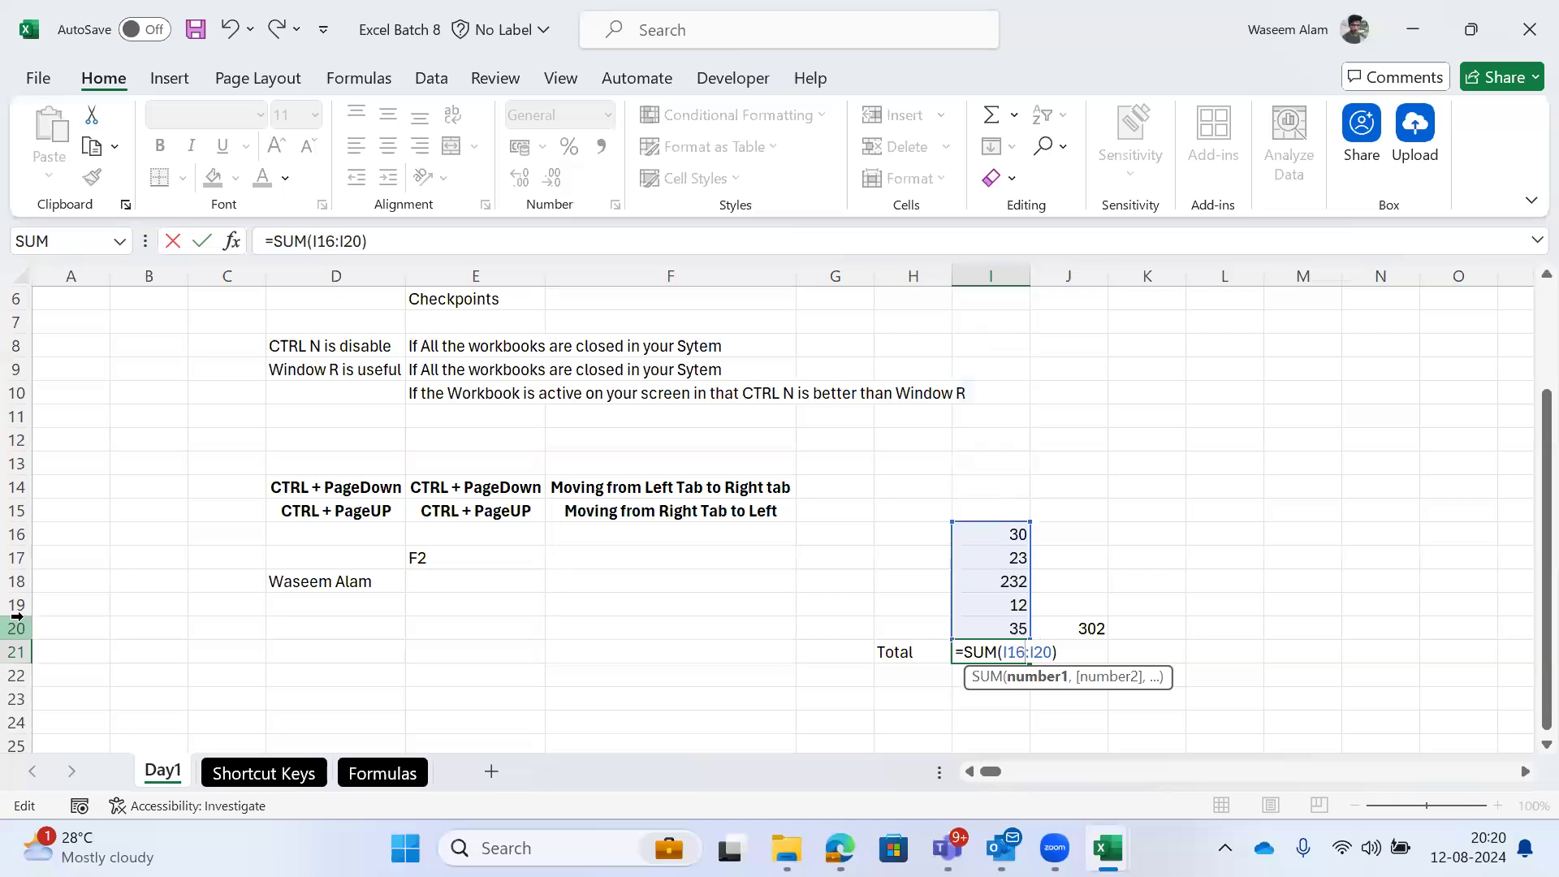
key("Return")
Step: Open the total formula in cell I21 twice in edit mode to check its highlighted range
key("Up")
key("F2")
key("Escape")
key("F2")
key("Escape")
Step: Enter 67 in cell I15, above the 30 in column I
key("Up")
key("Up")
key("Up")
key("Up")
key("Up")
key("Up")
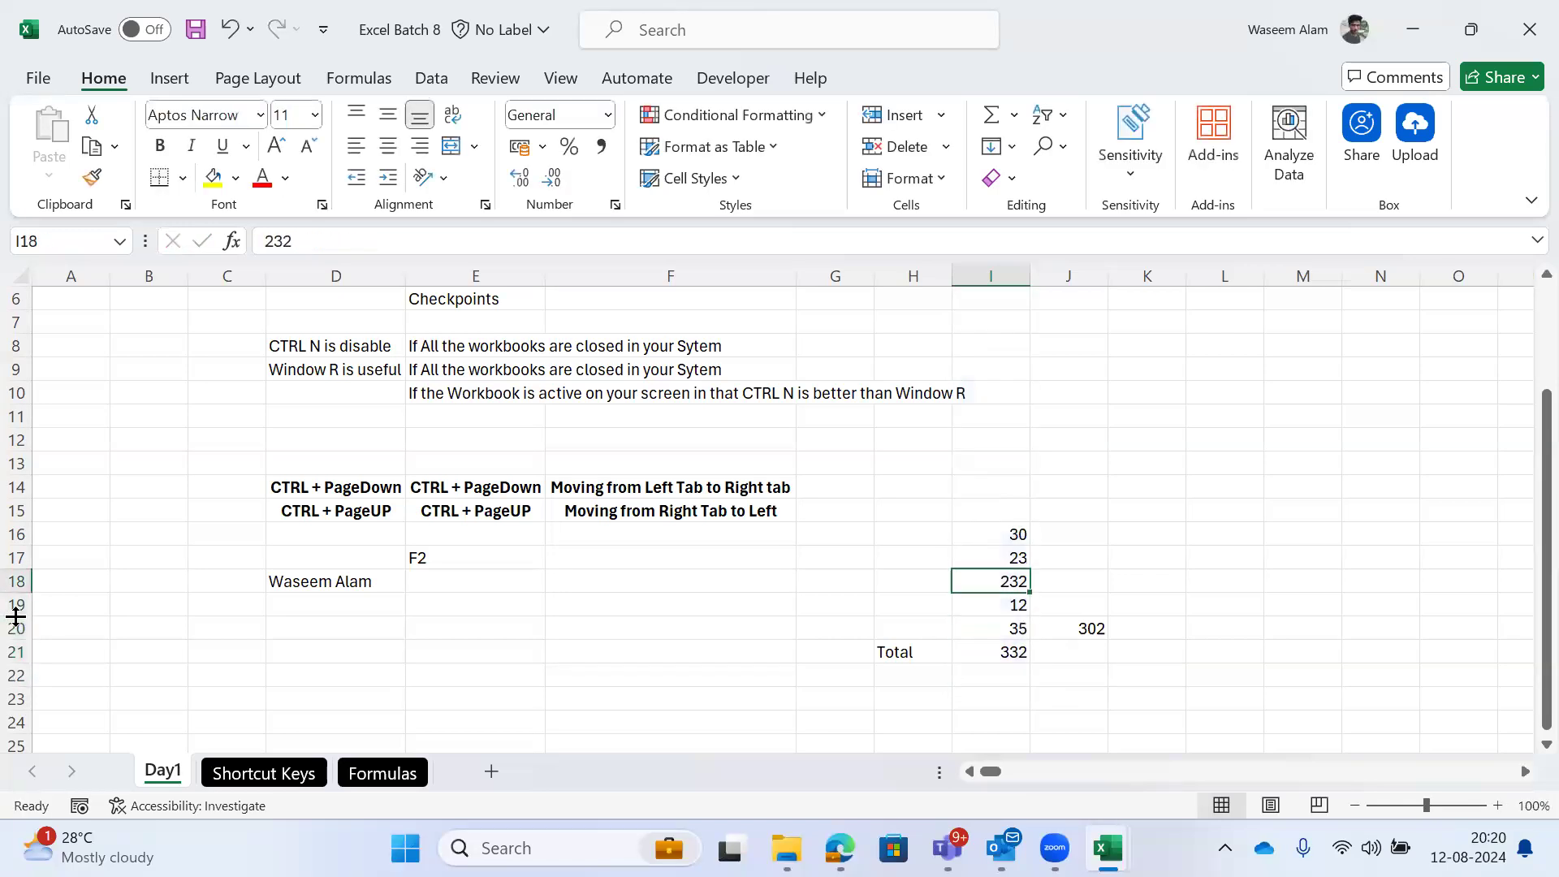
type("67")
key("Return")
Step: Edit the total formula in cell I21 to =SUM(I15:I20), keeping the cell selected
key("Down")
key("Down")
key("Down")
key("Down")
key("Down")
key("F2")
key("Escape")
key("F2")
key("shift+Left")
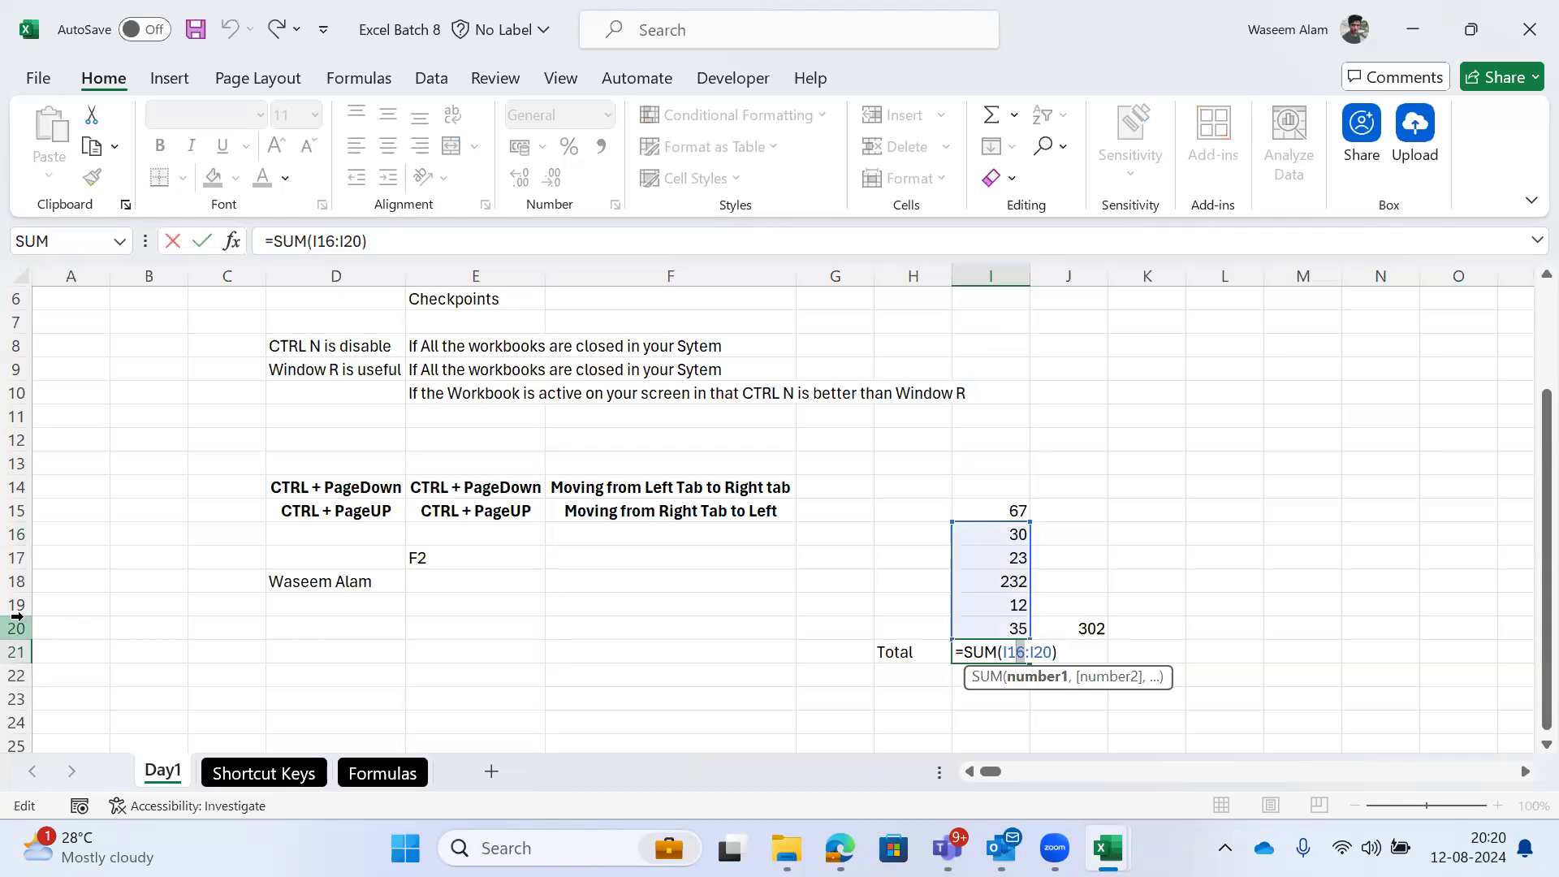
type("5")
key("ctrl+Return")
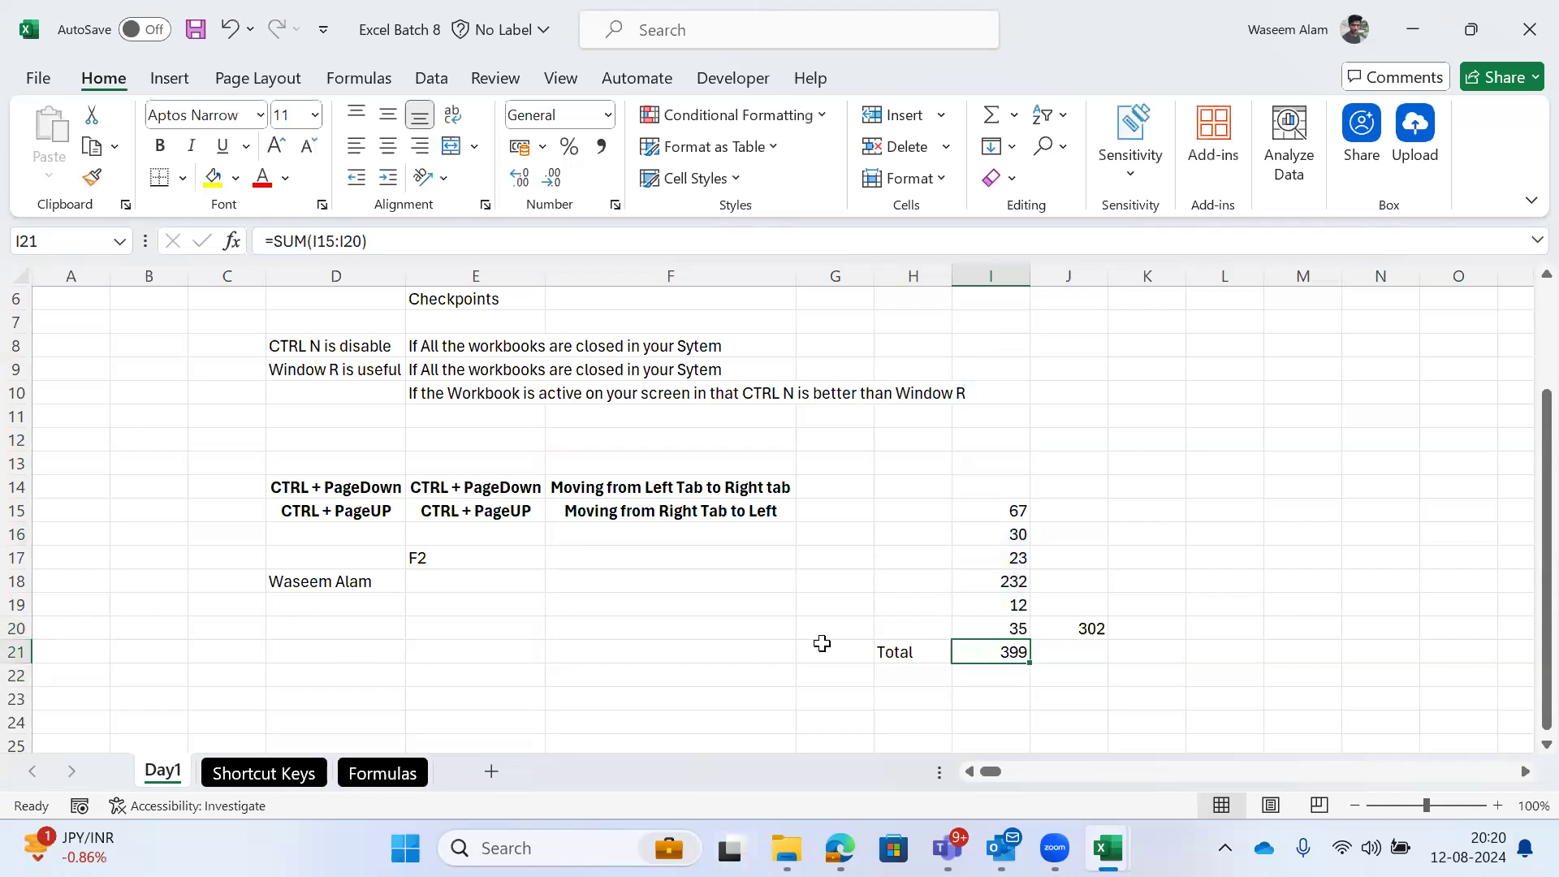
Step: Move around the Total cell I21 and reopen its formula for editing several times to examine the summed range
key("Down")
key("Up")
key("Up")
key("Down")
key("F2")
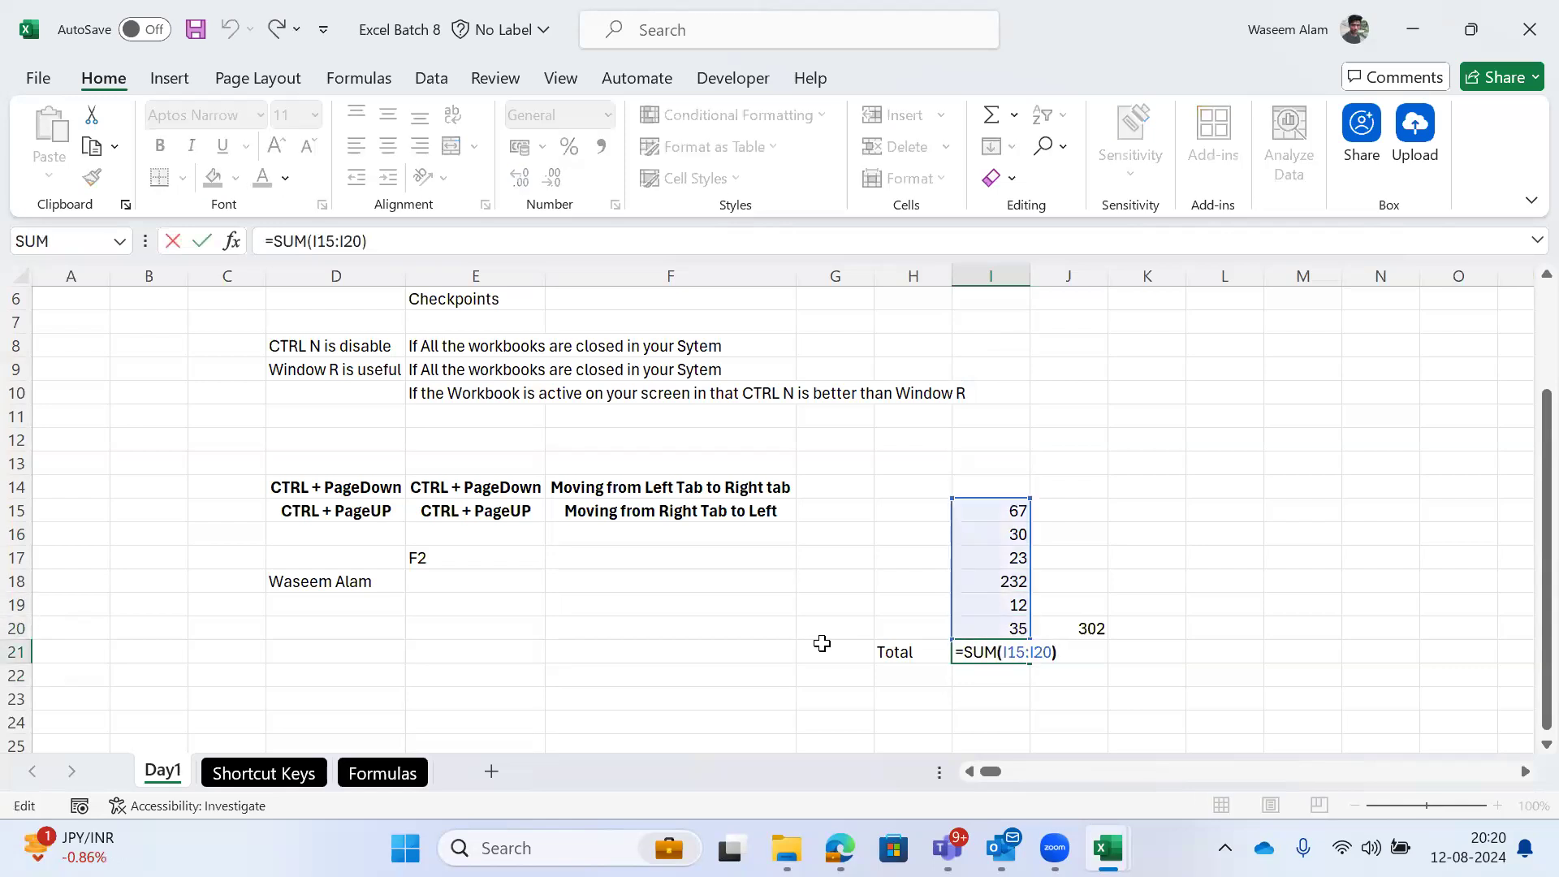
key("Left")
key("Left")
key("Left")
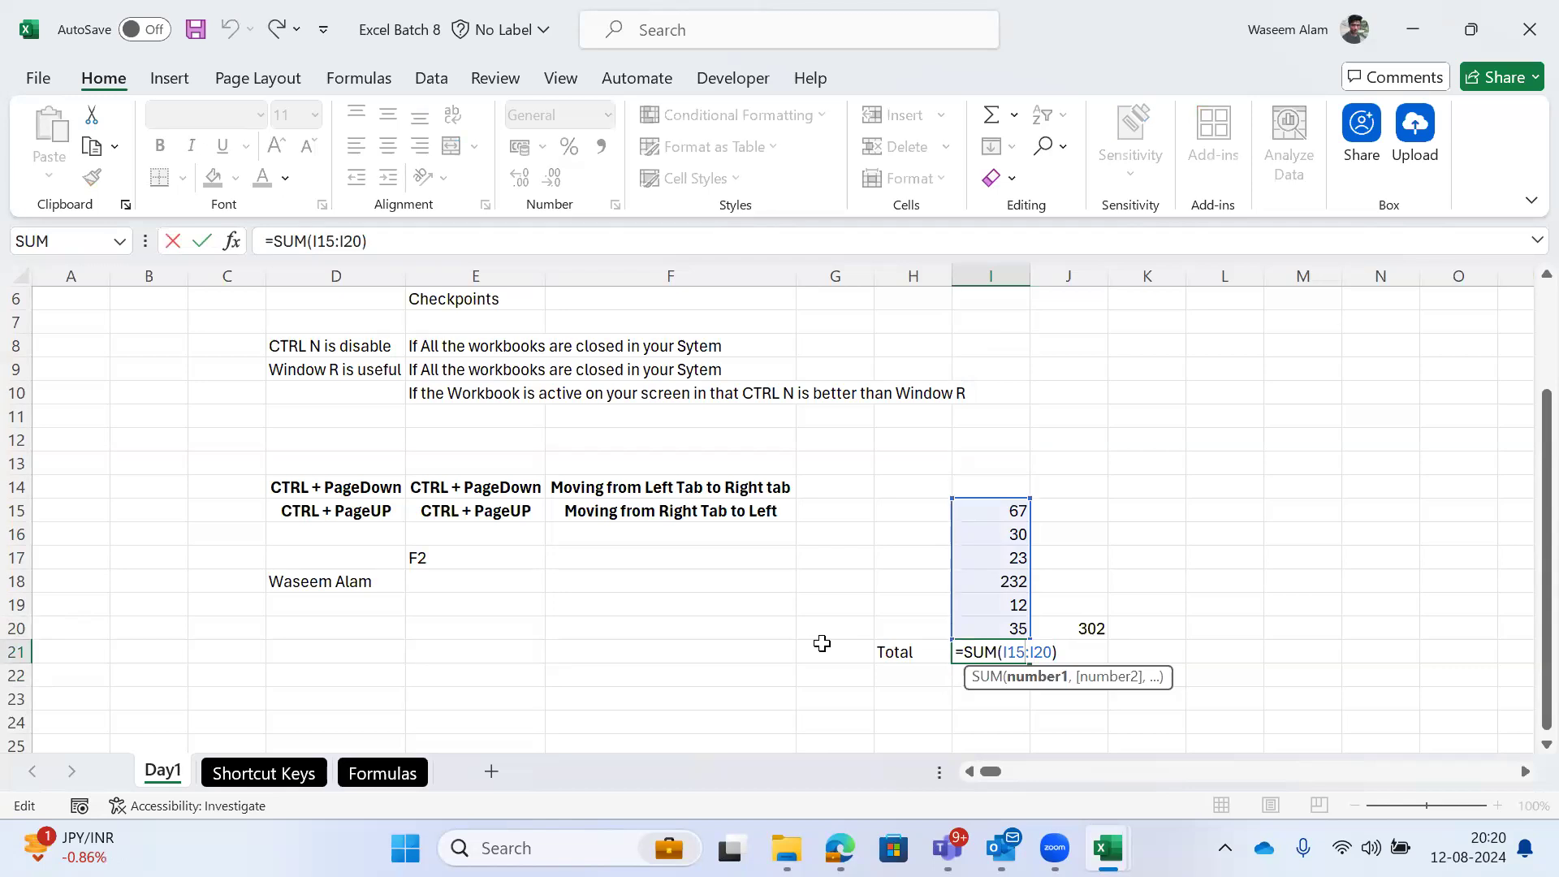
key("Escape")
key("F2")
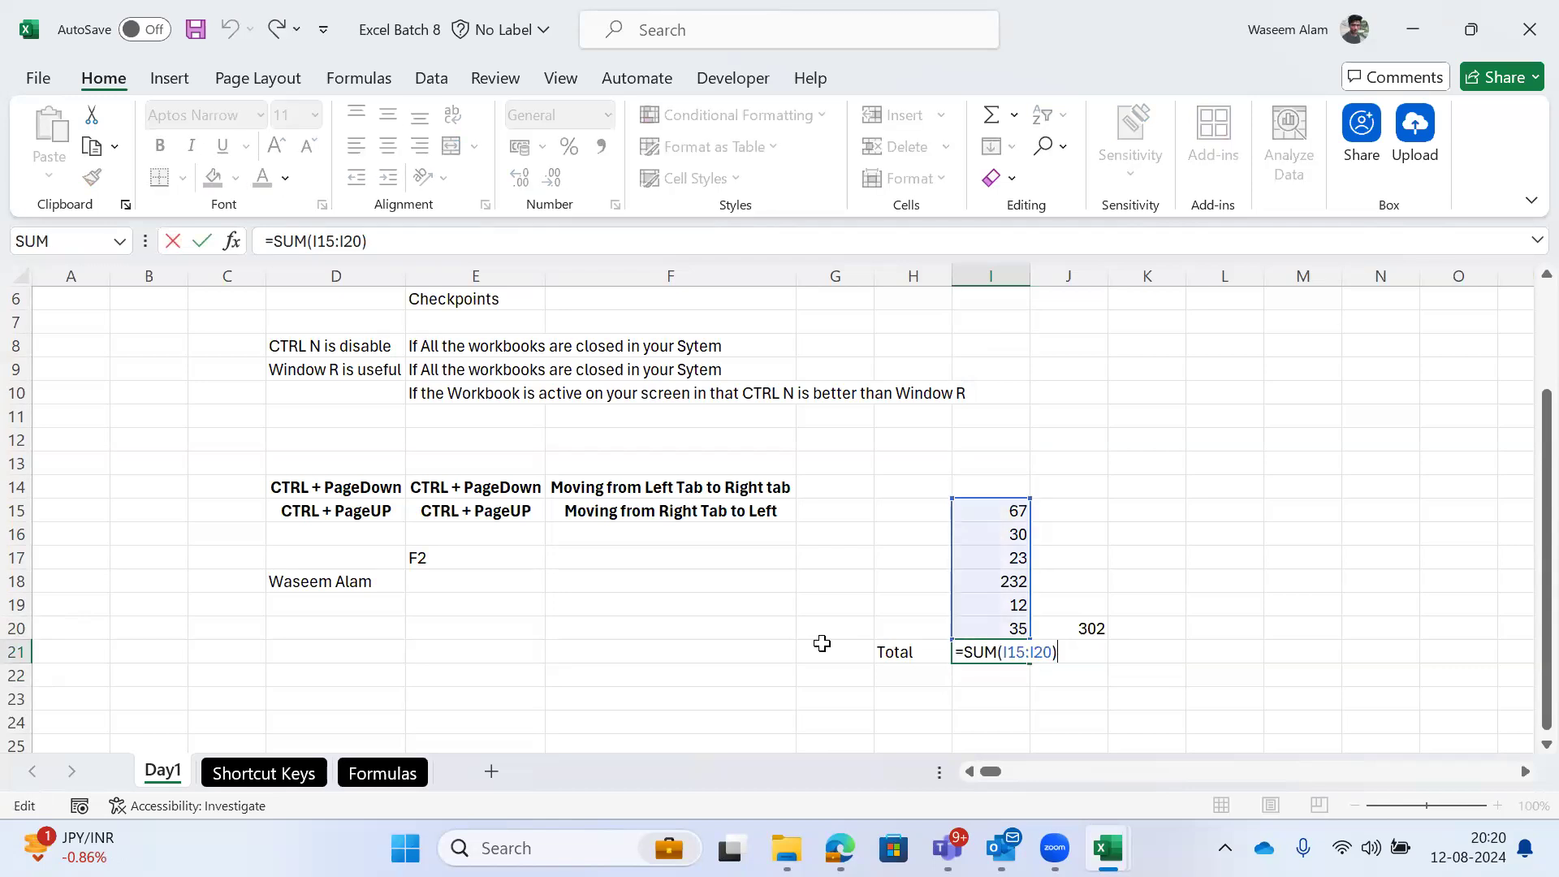
key("Tab")
key("Left")
key("Up")
key("ctrl+shift+Up")
key("Down")
key("Down")
key("Up")
key("F2")
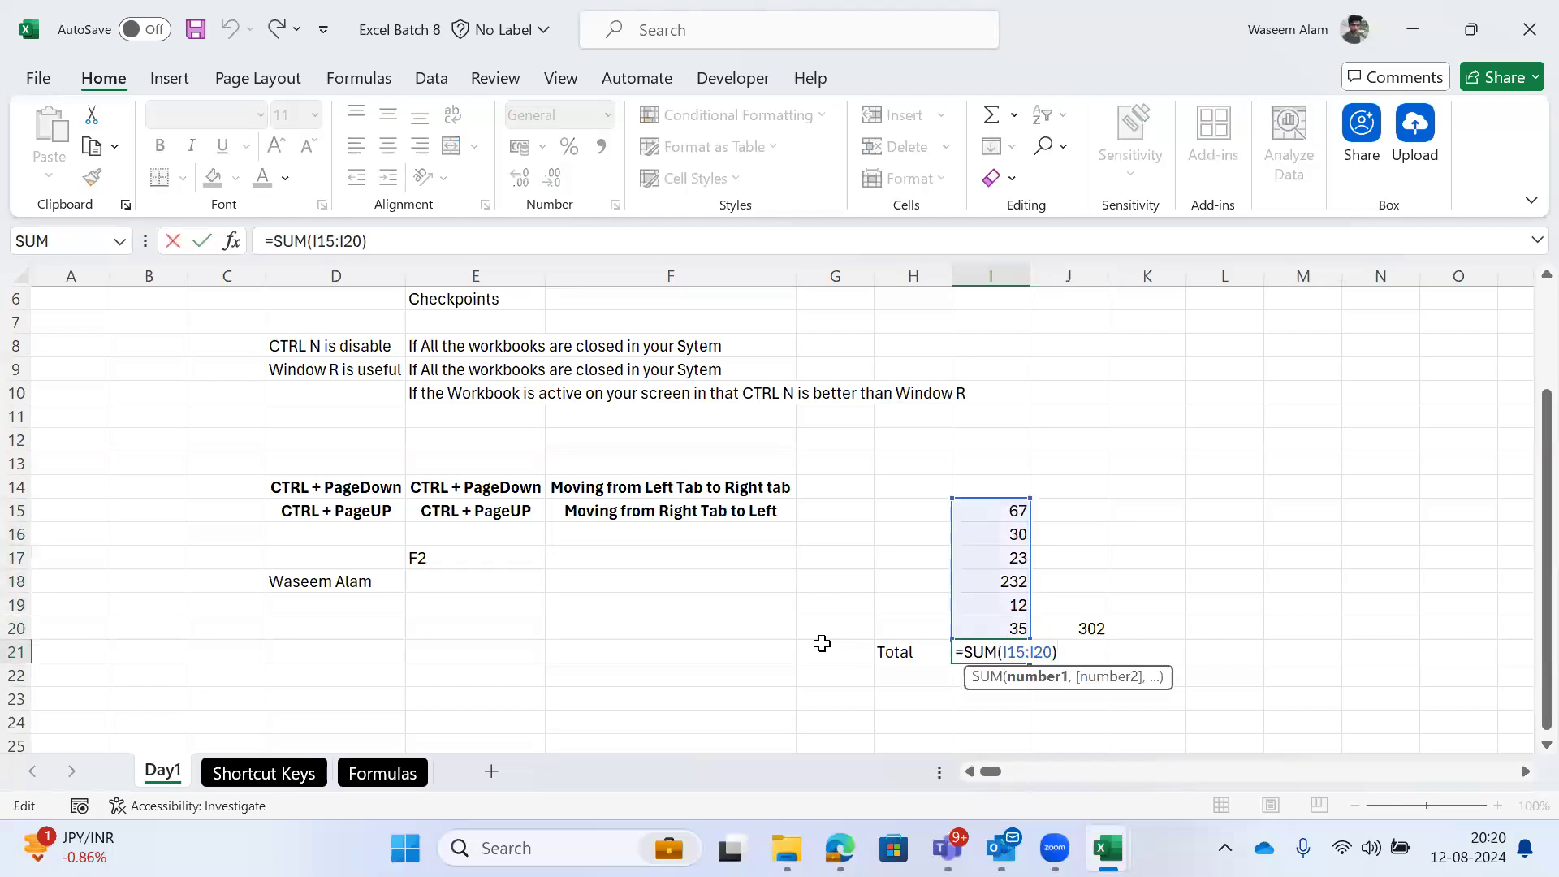
key("shift+Return")
Step: Enter 45 in cell I14, above the 67 in column I
key("ctrl+Up")
key("Up")
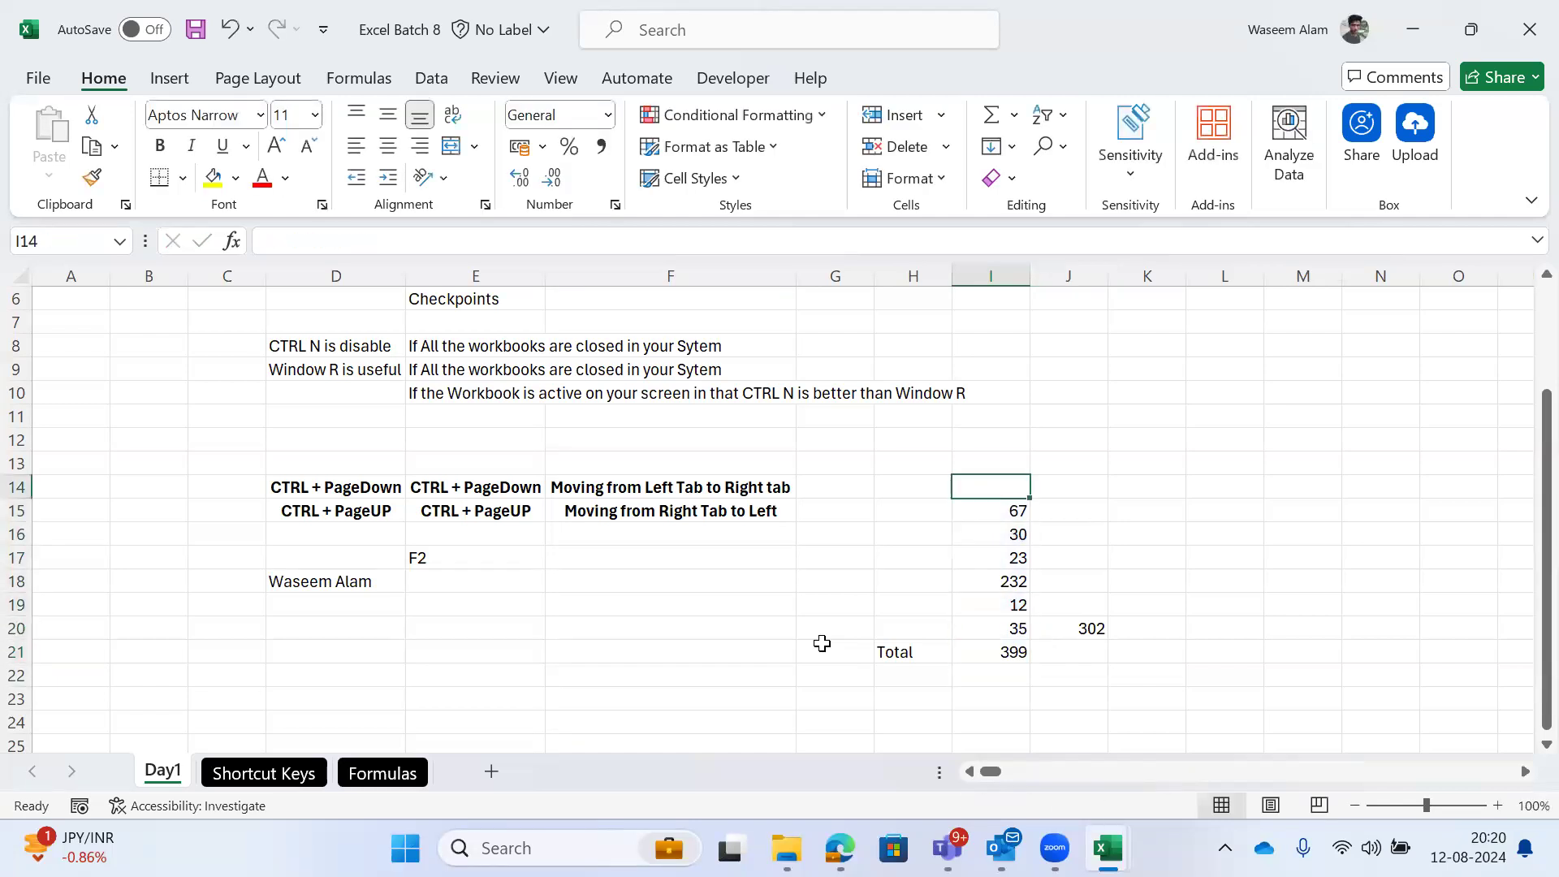
type("45")
key("Return")
Step: Jump down to the total in cell I21 and open its formula for editing to check the range, keeping the cell selected
key("ctrl+Down")
key("Down")
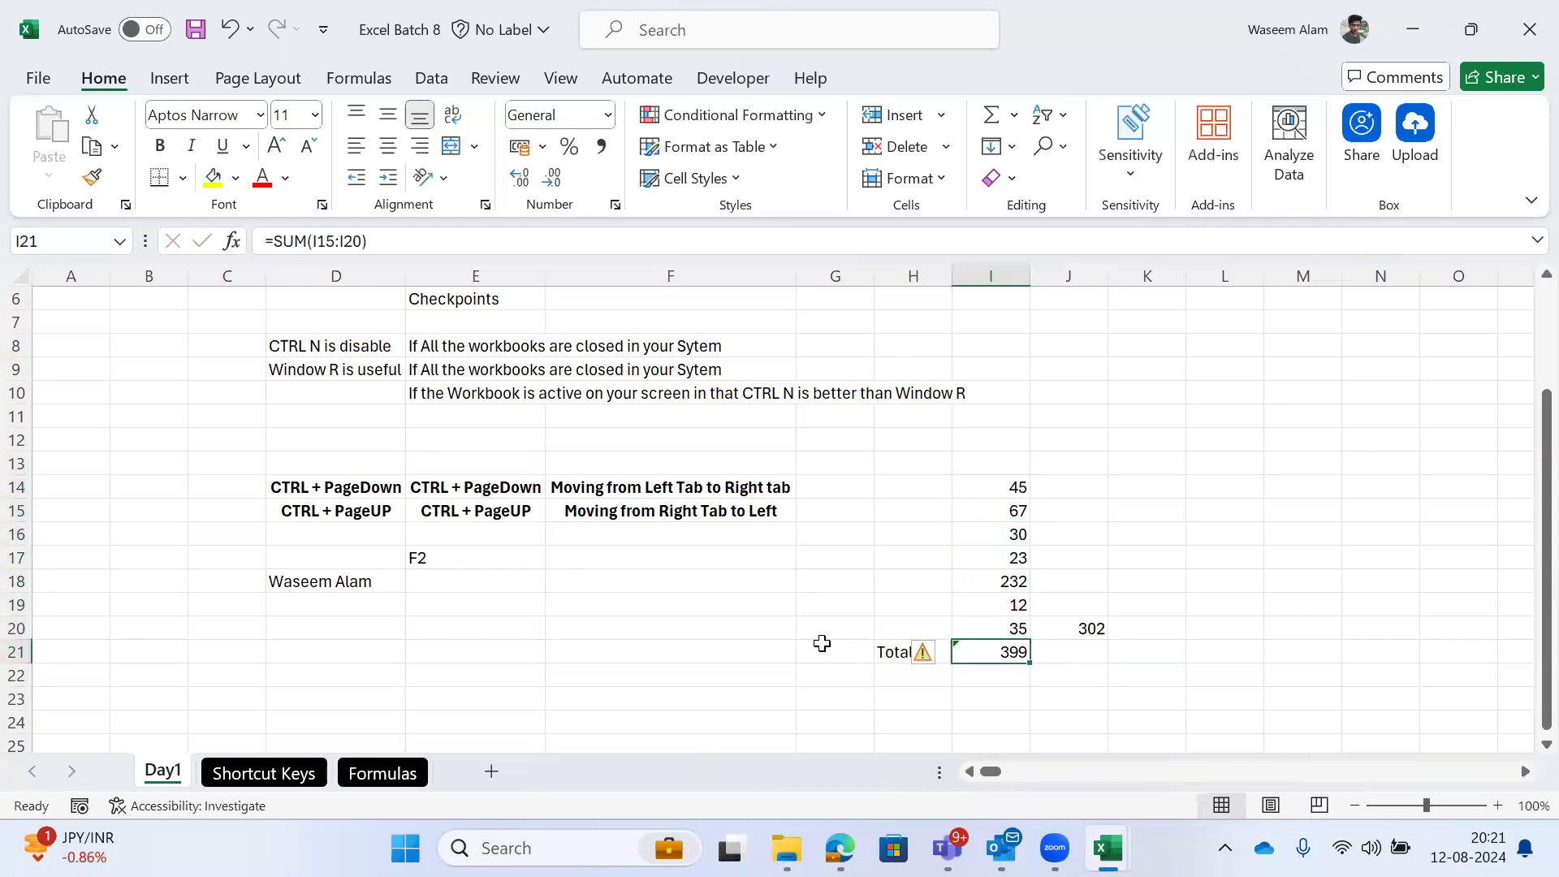
key("F2")
key("ctrl+Return")
Step: Go through the Shortcut Keys sheet to the Formulas sheet and move to the Sum entry in cell E2
key("ctrl+Page_Down")
key("Left")
key("Left")
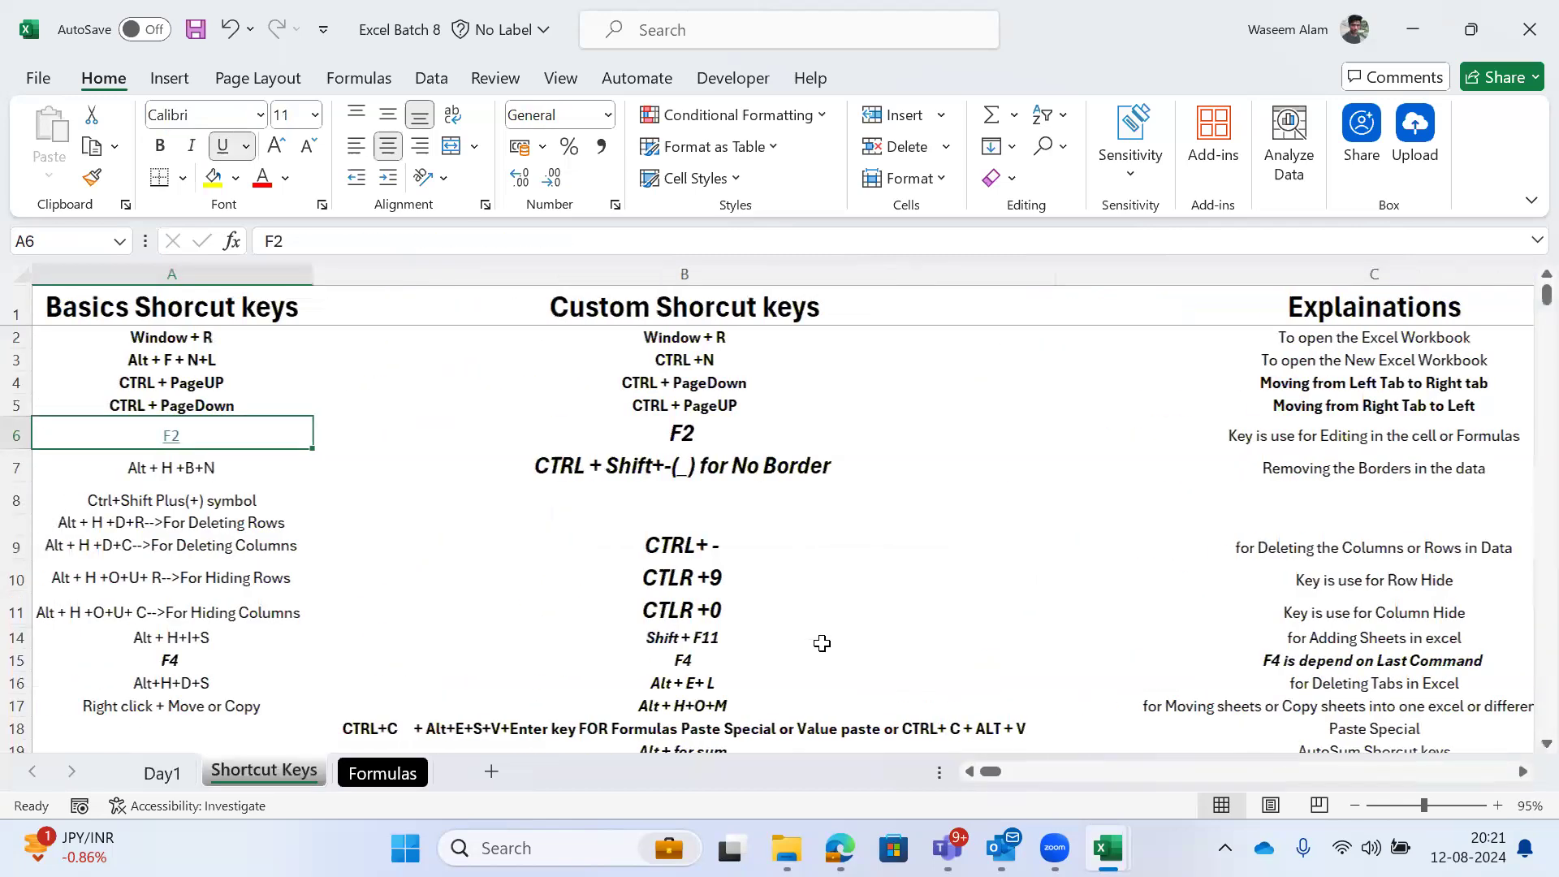
key("ctrl+Page_Down")
key("ctrl+Left")
key("Left")
key("Down")
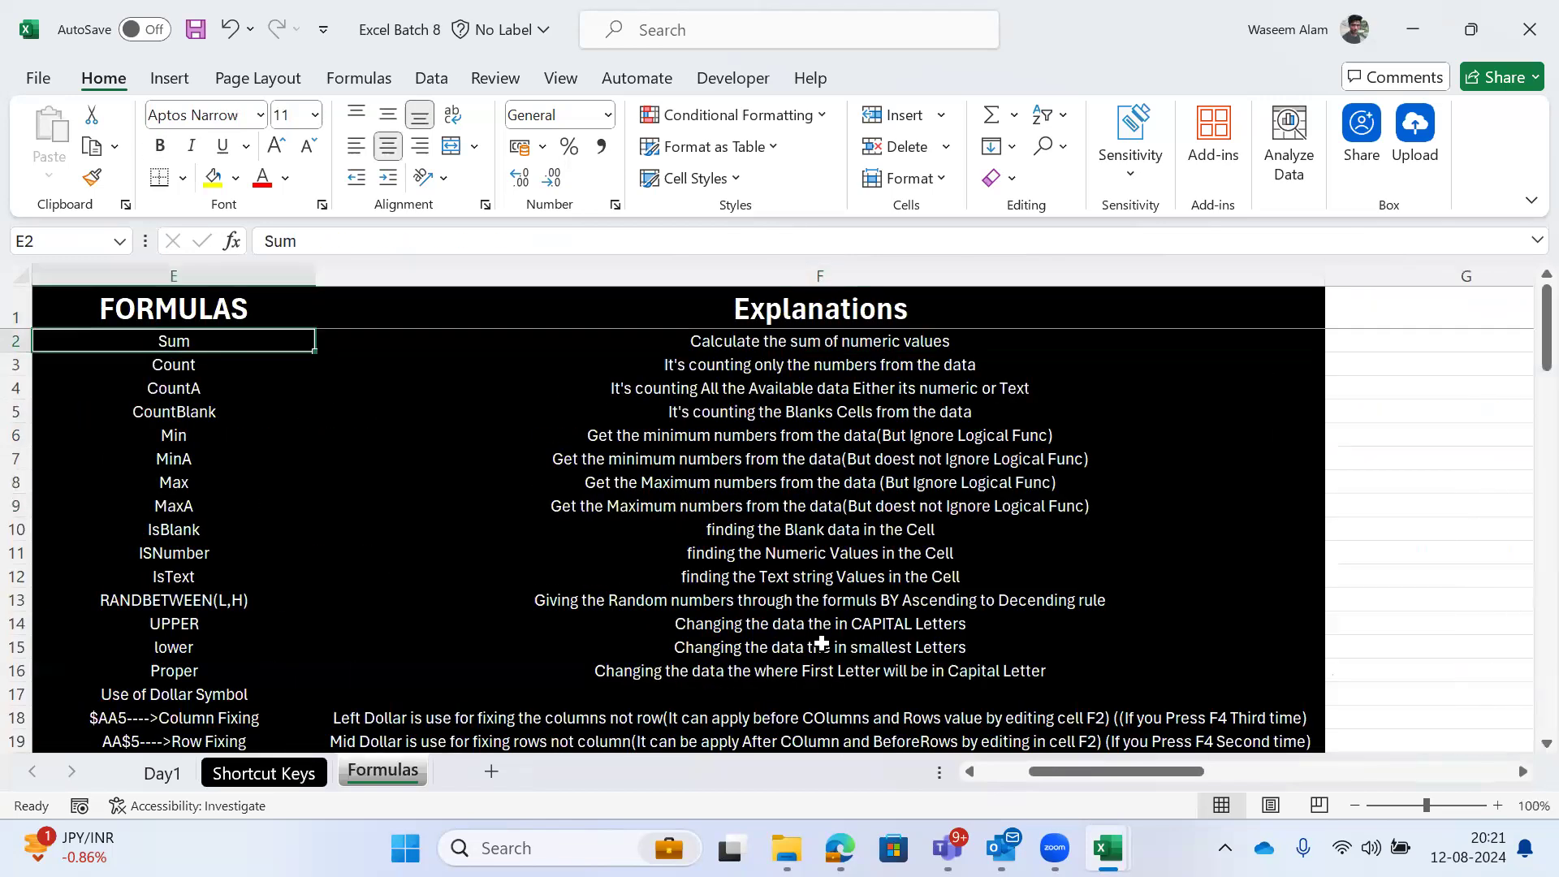
scroll(821, 643, "left", 2)
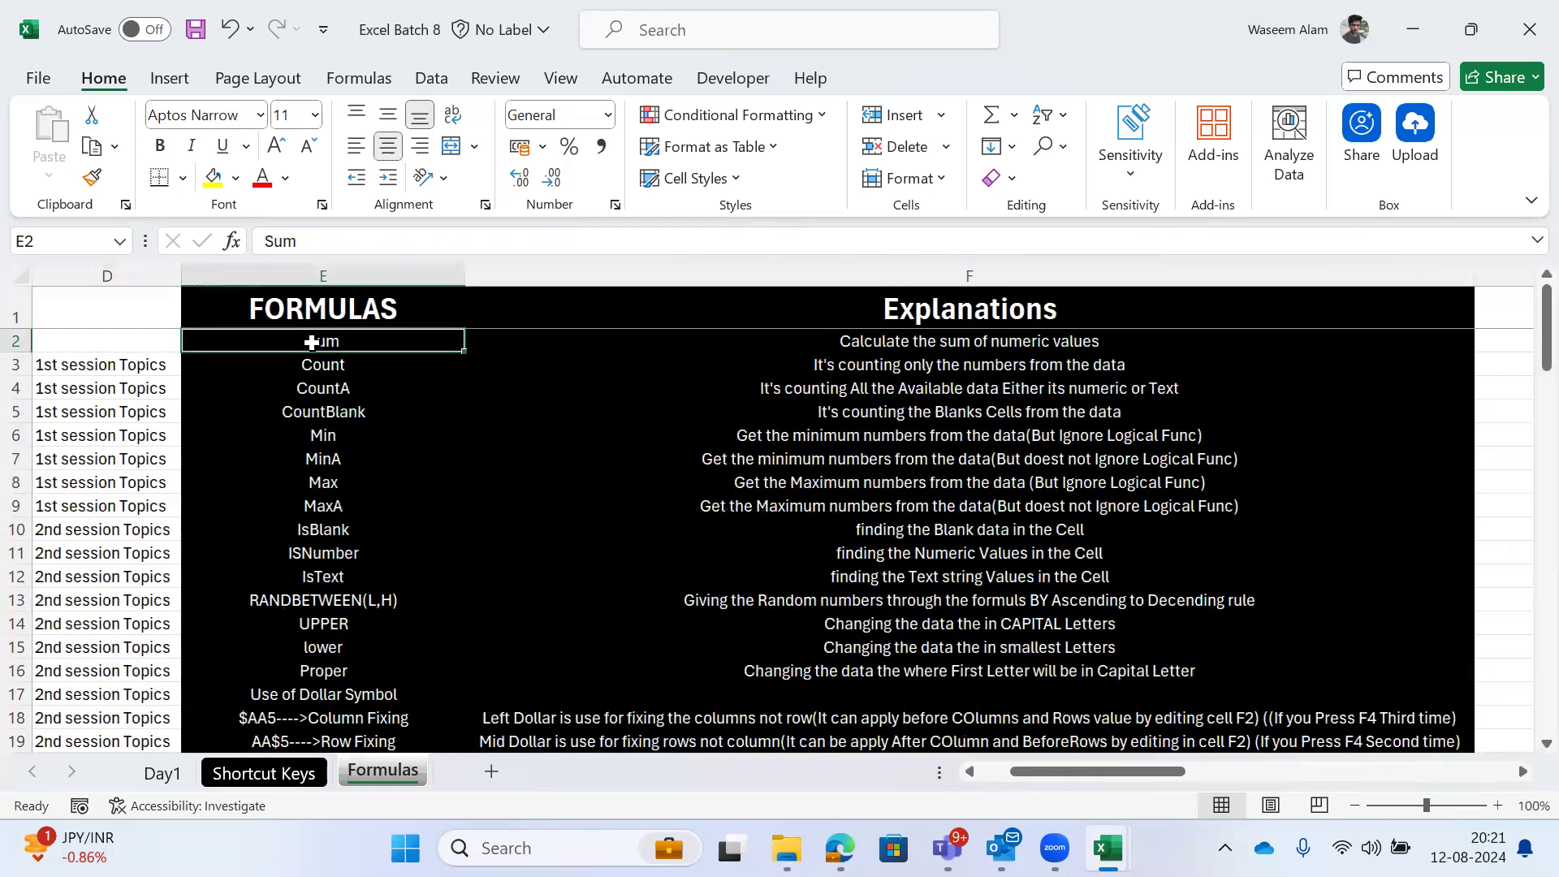
Step: Move between the Sum entry and its explanation, extending the selection from E2 to F2 and trying selections over the rows below
key("Right")
key("Left")
key("Right")
key("Left")
key("shift+Right")
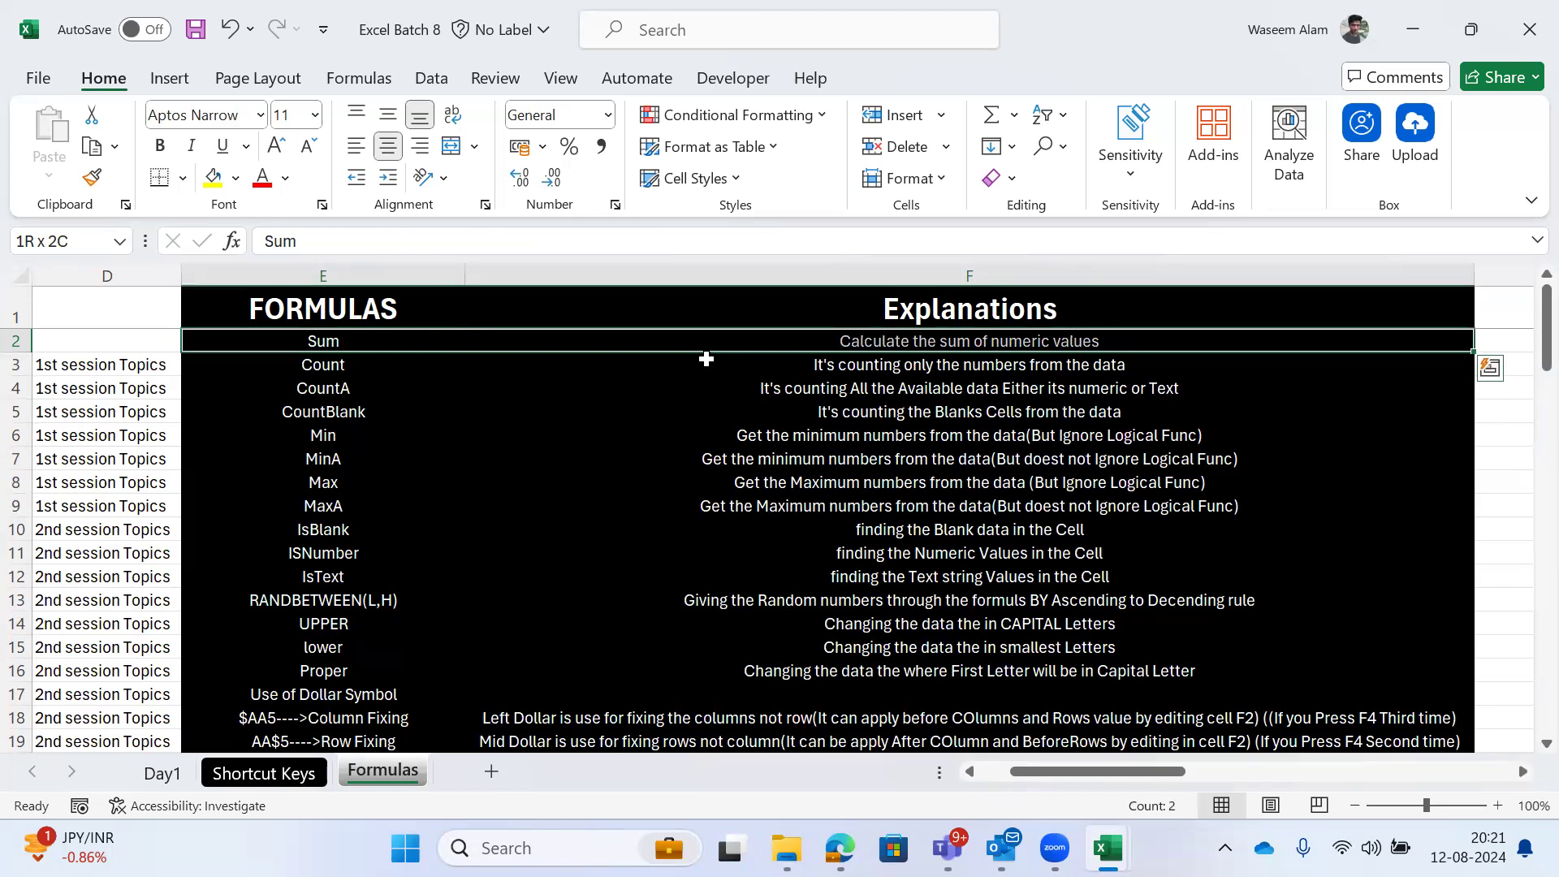
key("Down")
key("Up")
key("Right")
key("Left")
key("Down")
key("Down")
key("Up")
key("Up")
key("shift+Down")
key("shift+Down")
Step: Return to the Shortcut Keys sheet and move across row 6 to column D and back to the F2 entry in A6
key("ctrl+Page_Up")
key("Up")
key("Down")
key("shift+space")
key("Left")
key("shift+space")
key("Down")
key("Up")
key("Right")
key("Right")
key("Right")
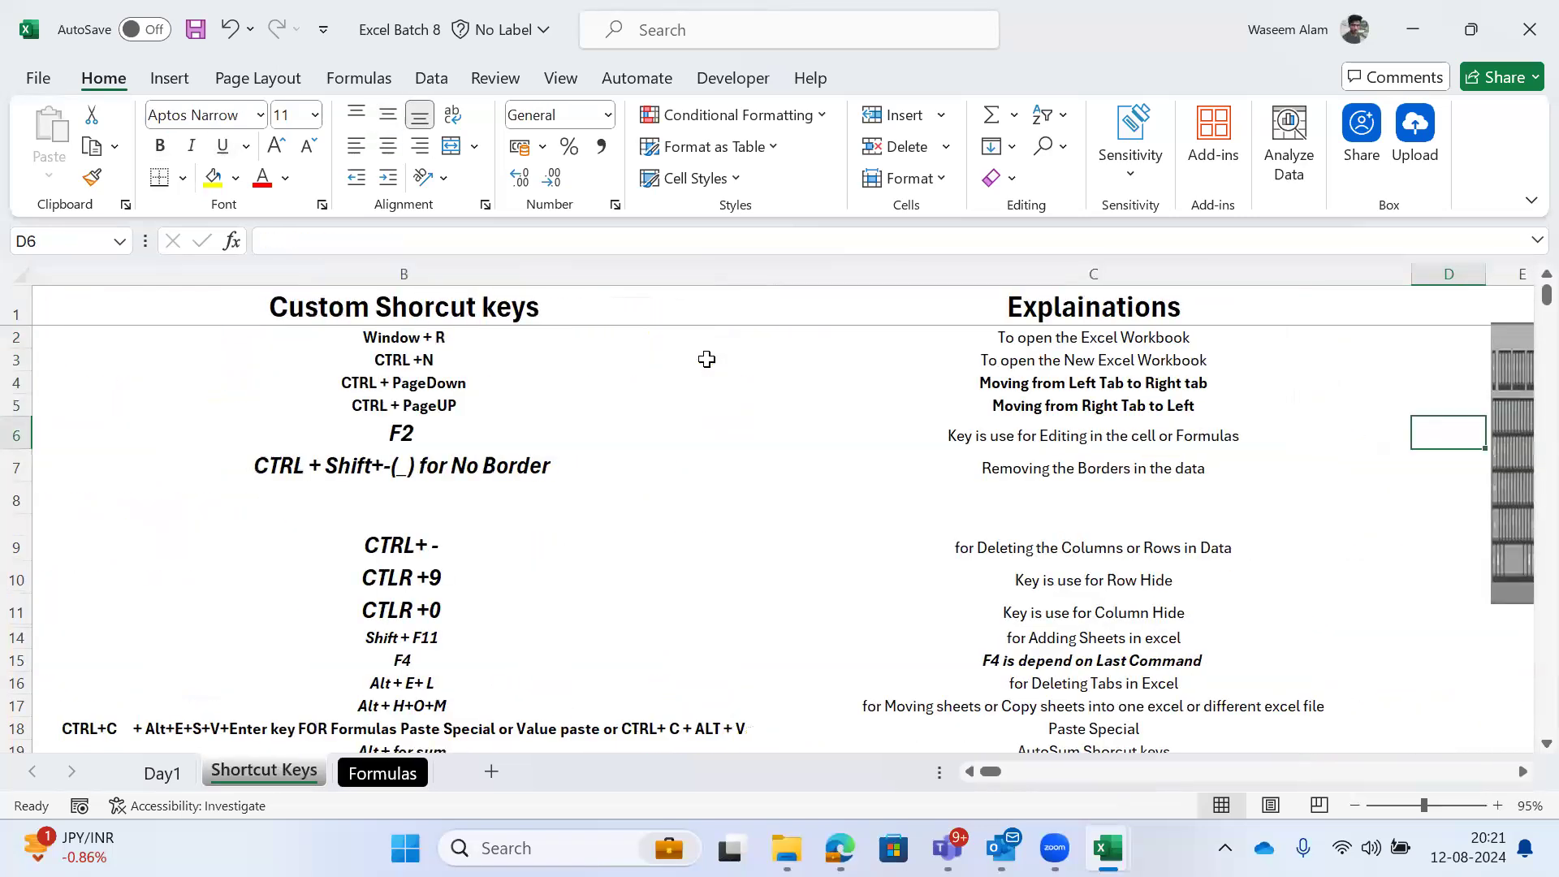
key("Left")
key("Left")
key("Left")
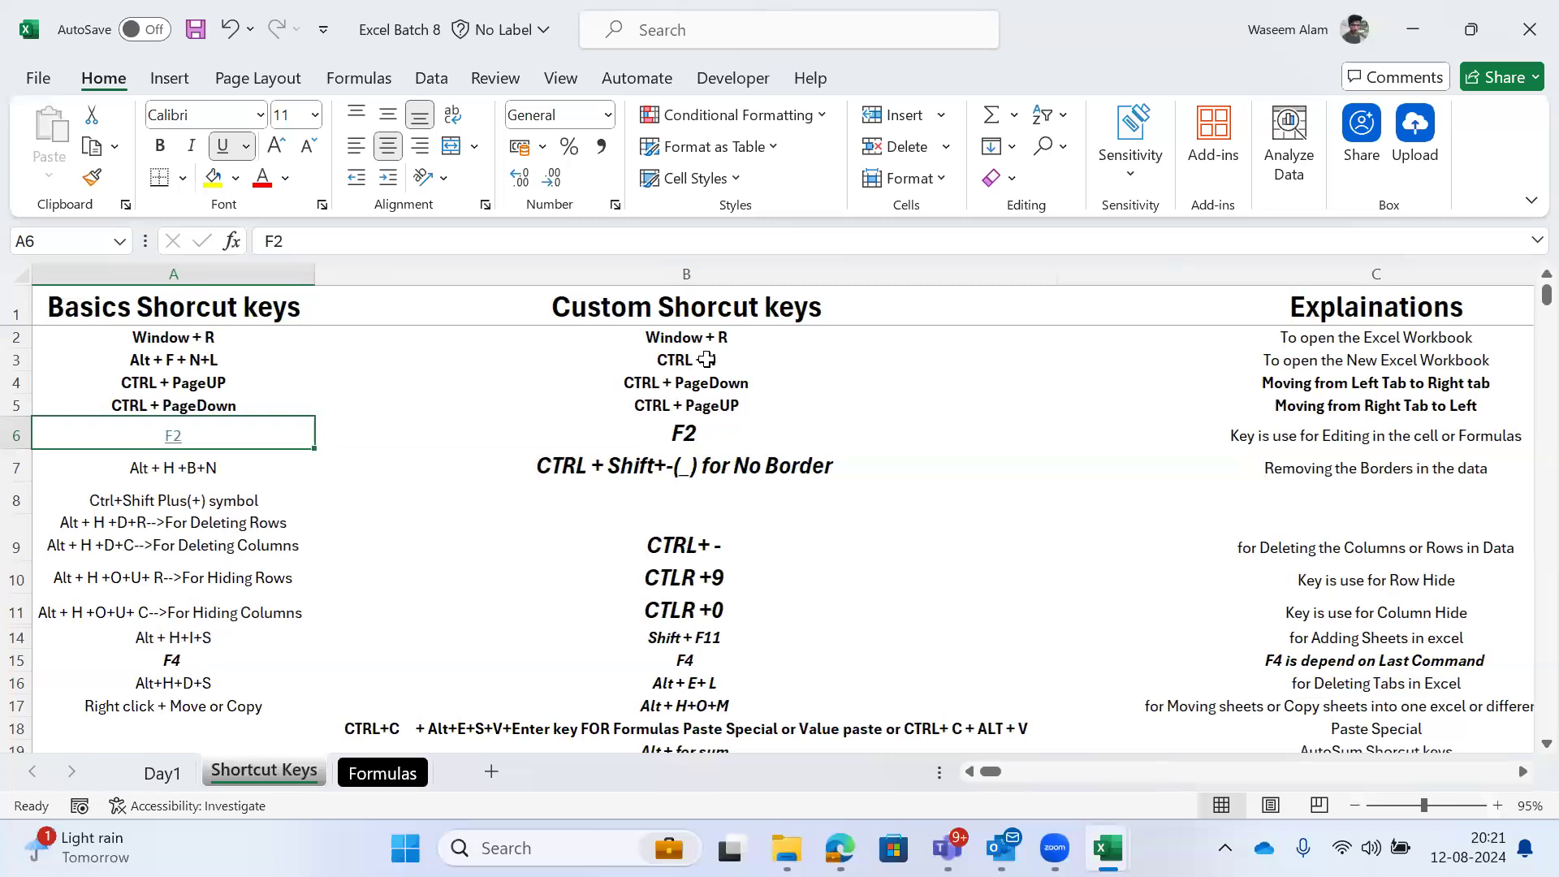
Step: Move across row 6 to the F2 explanation in column C and on to column D, and return to A6
key("Right")
key("Right")
key("Right")
key("Left")
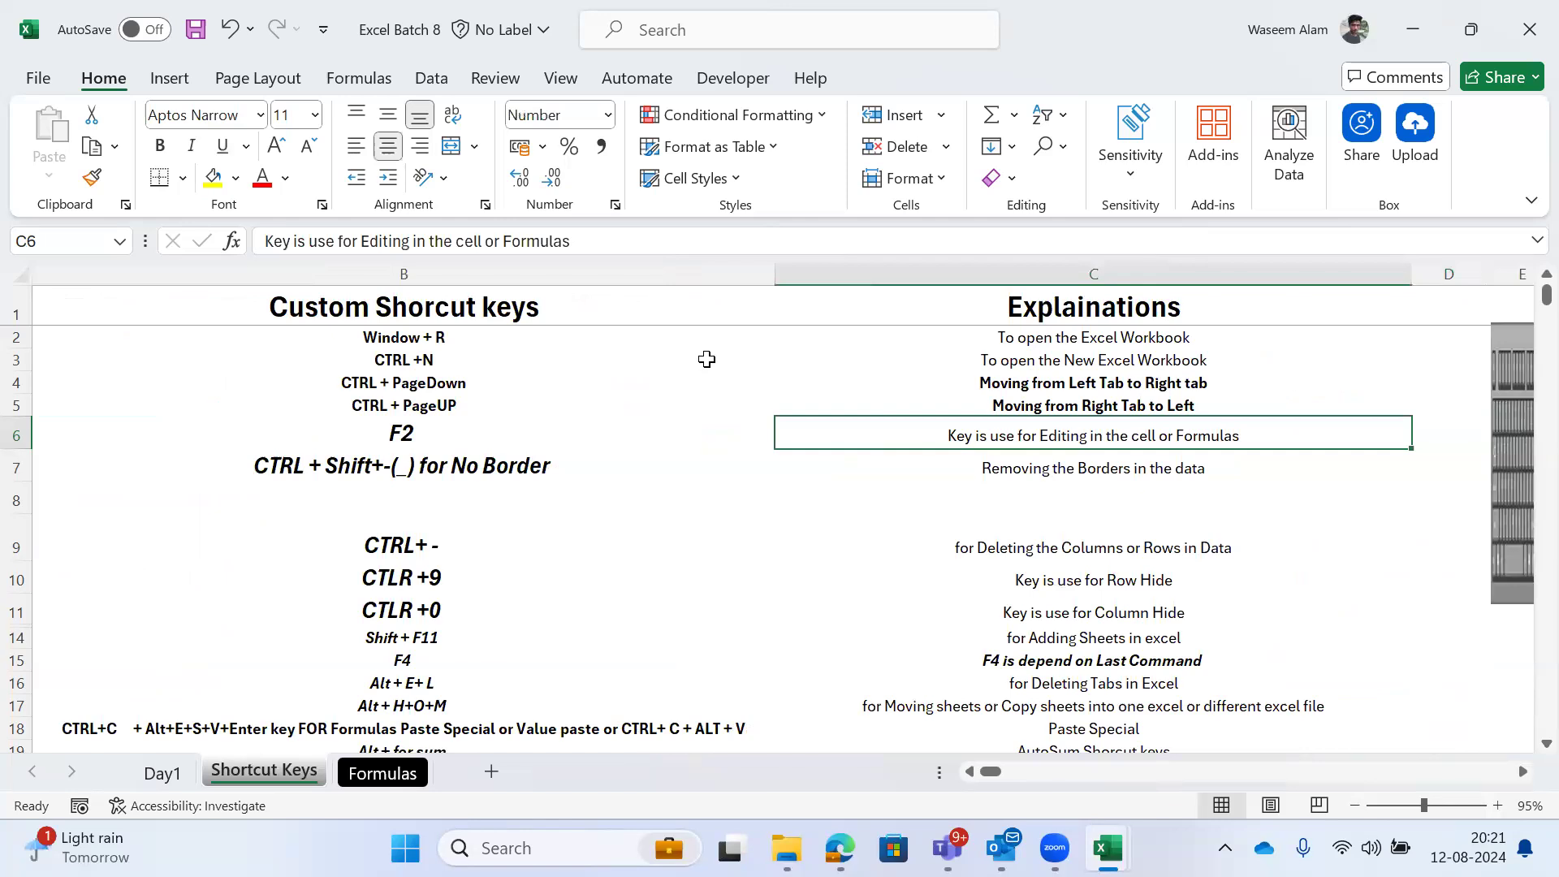
key("Right")
key("Left")
key("Left")
key("Left")
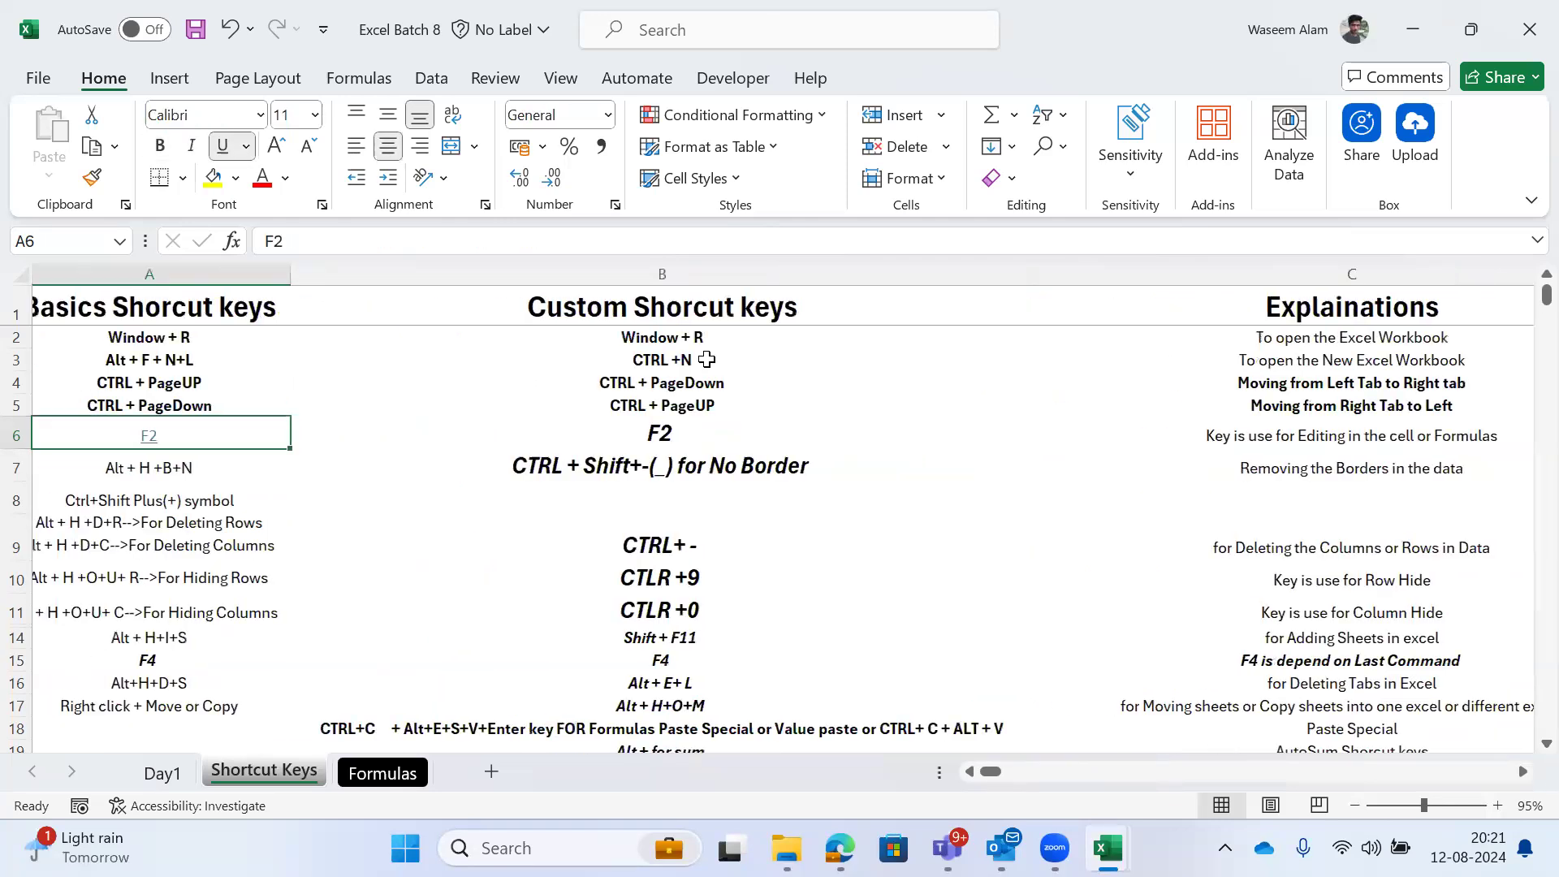
Step: Go down to row 7 and move across the border-removal shortcuts and their explanation to cell D7
key("Down")
key("Right")
key("Left")
key("Right")
key("Right")
key("Left")
key("Left")
key("Right")
key("Right")
key("Right")
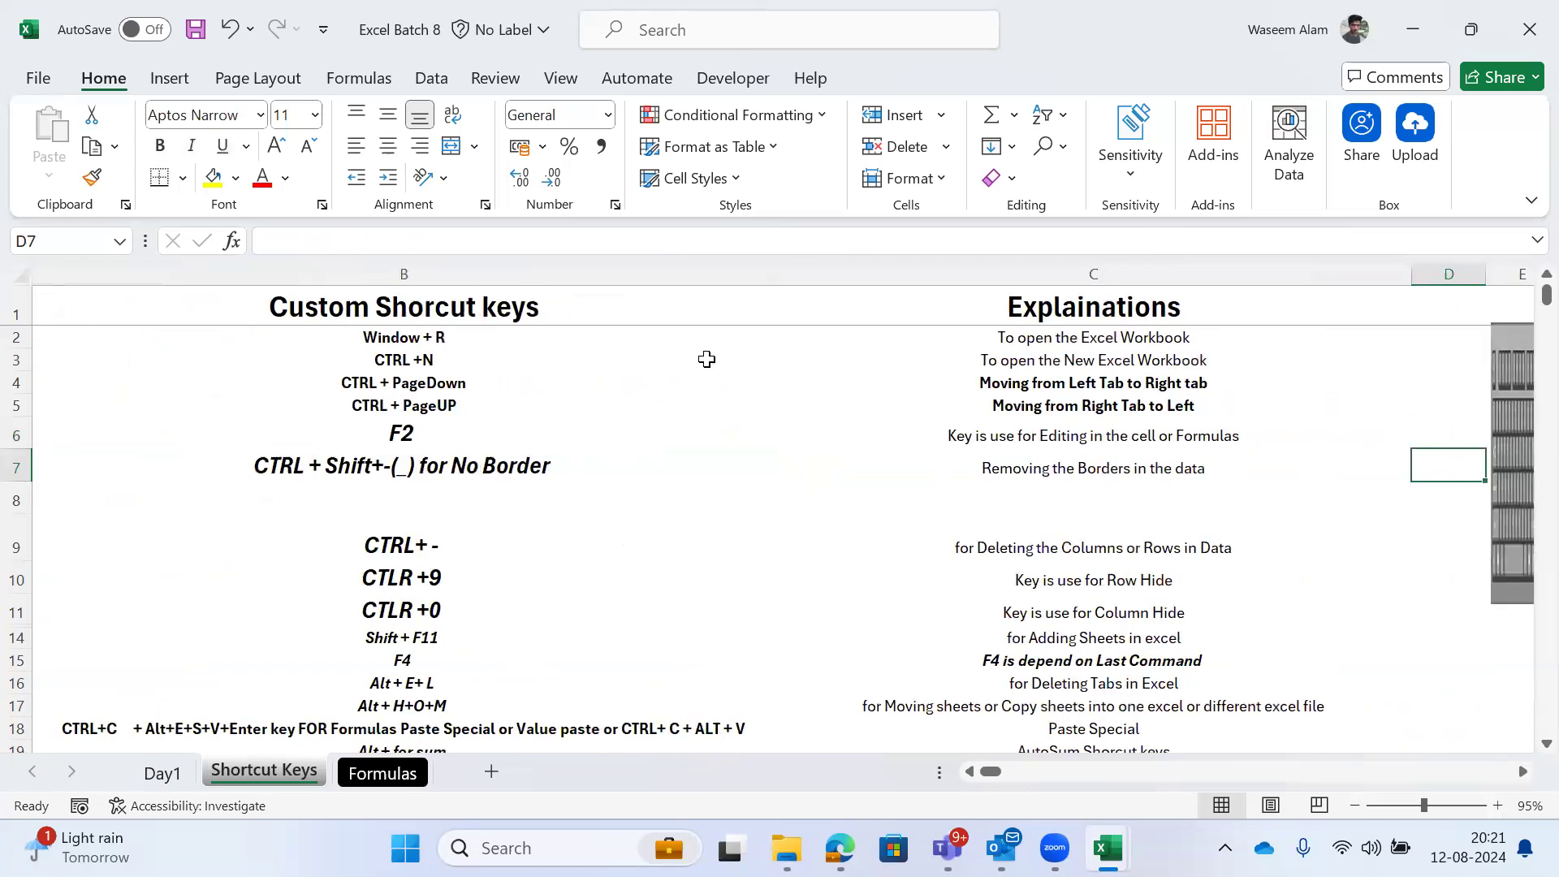
Step: Go back to A7, move through the rows just below, and try to insert a row above row 7
key("Left")
key("Left")
key("Left")
key("Down")
key("Down")
key("Up")
key("Up")
key("shift+space")
key("ctrl+shift+plus")
key("Left")
key("Return")
Step: Jump down column A to row 1048559, select the row, and check it toward its far end and back
key("ctrl+Down")
key("ctrl+Down")
key("ctrl+Down")
key("ctrl+Down")
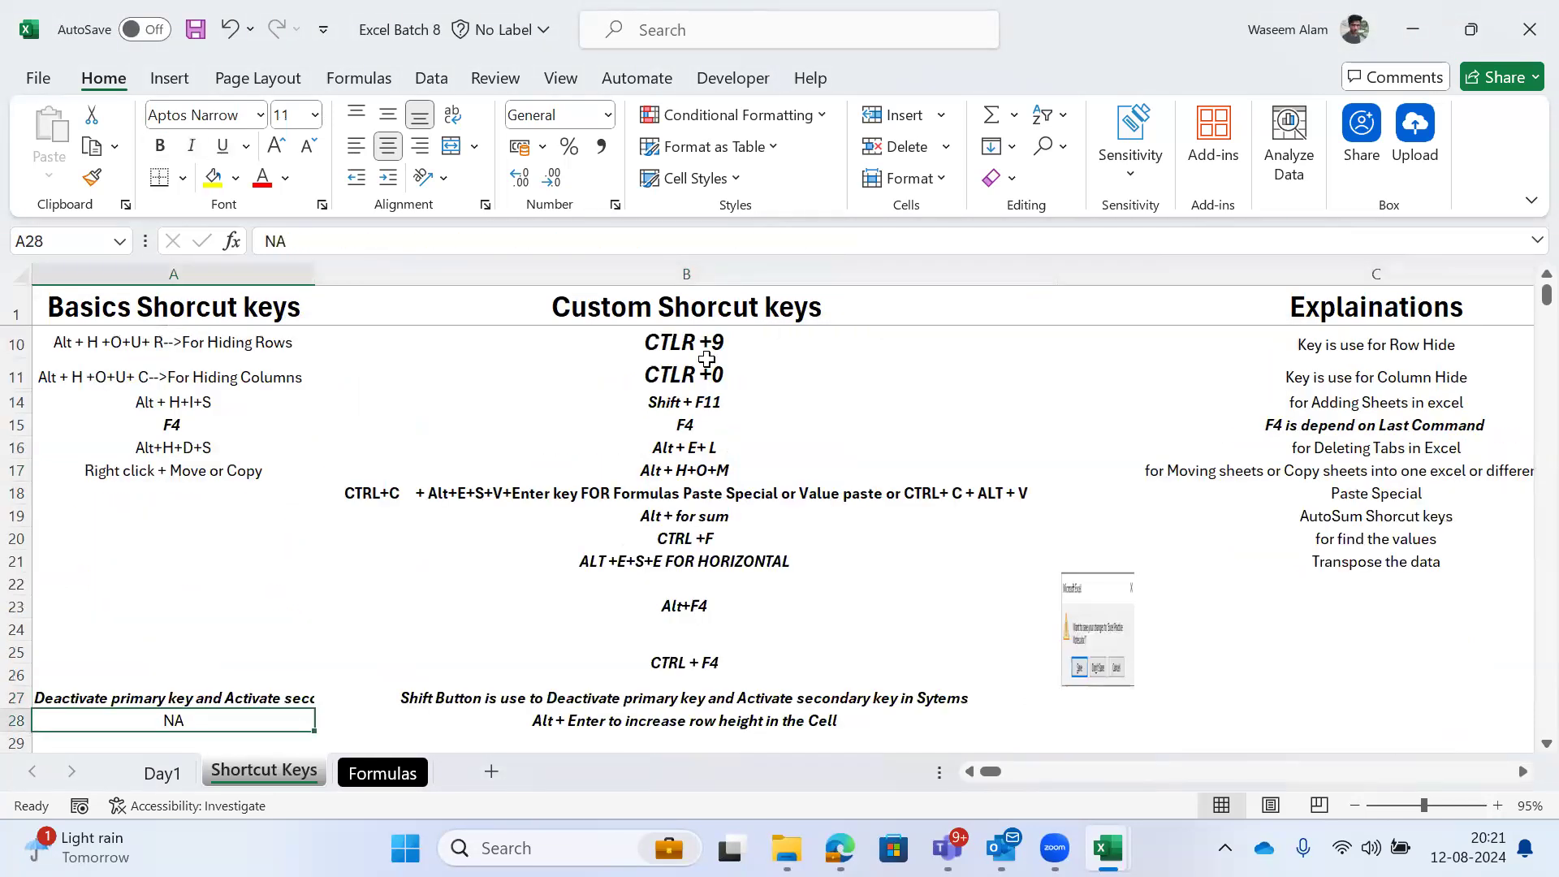
key("shift+space")
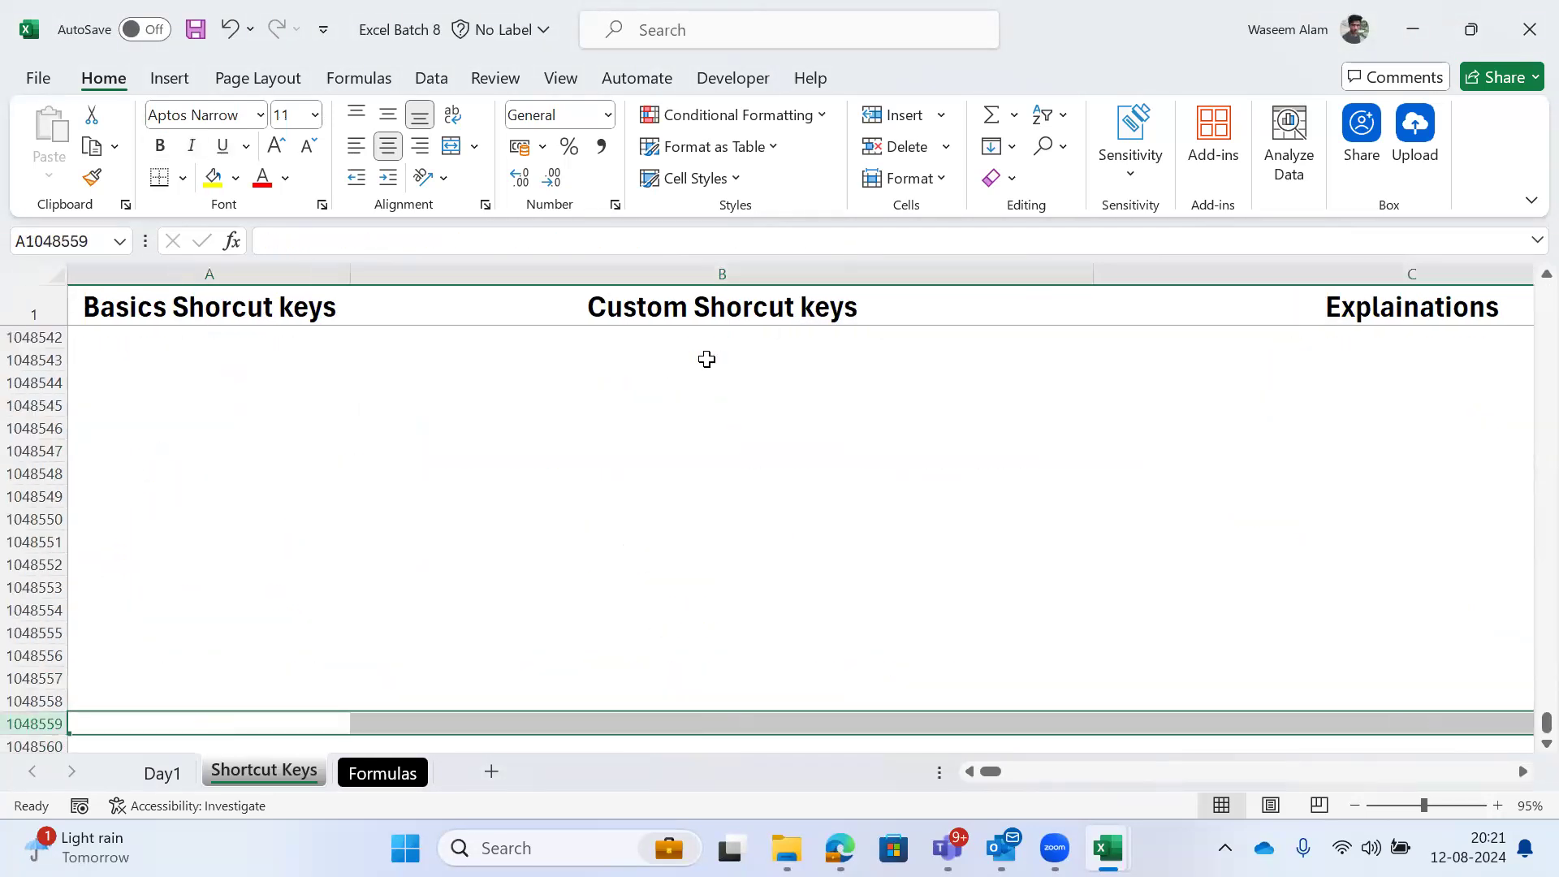
key("ctrl+Right")
key("ctrl+space")
key("ctrl+Left")
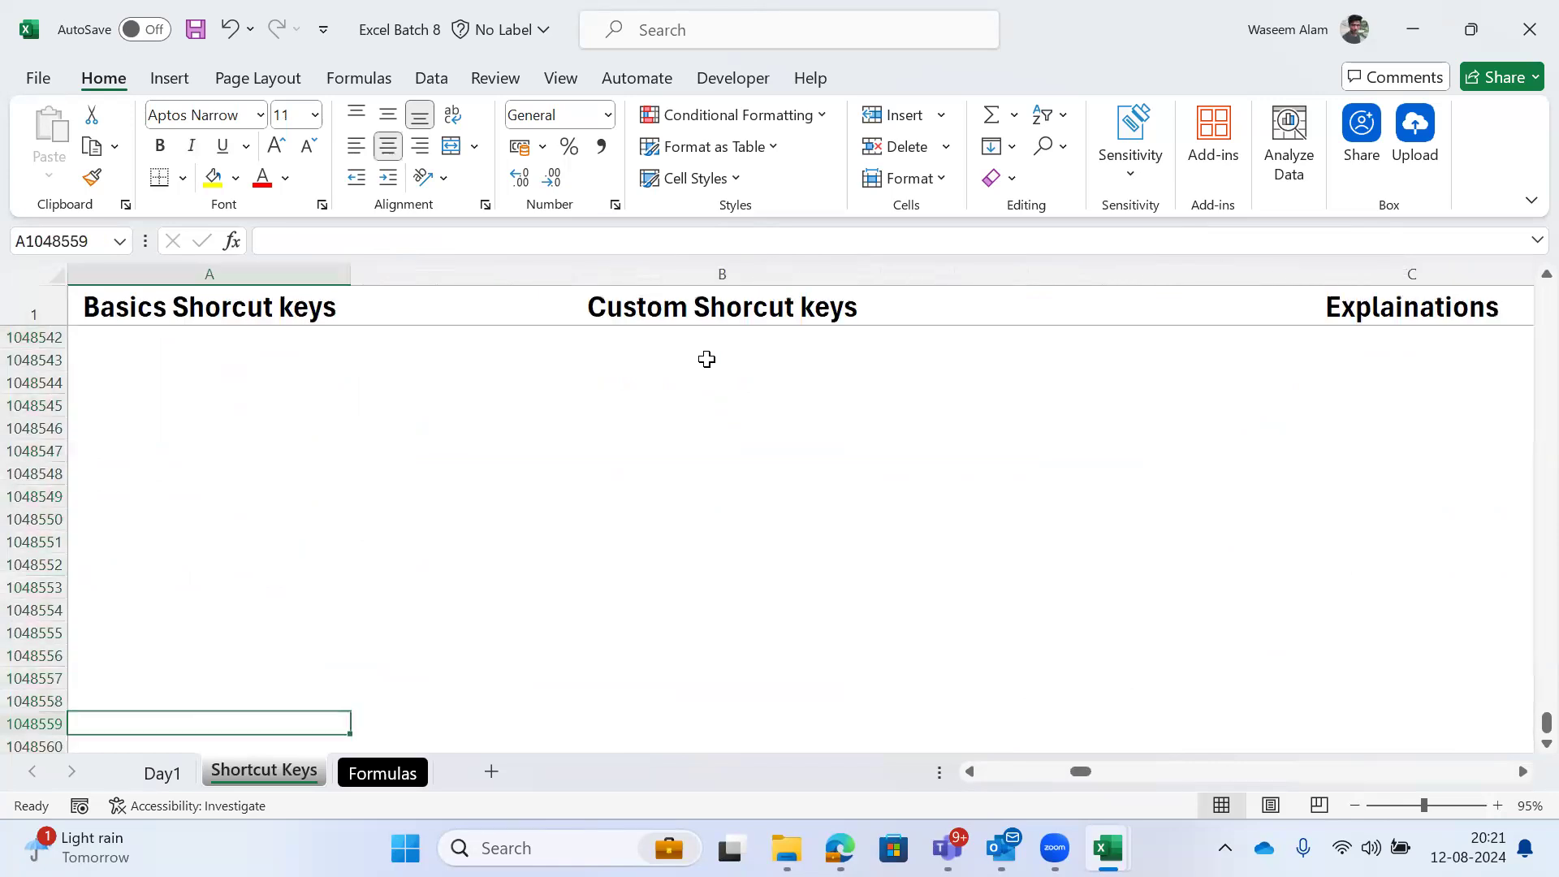
Step: Jump back up column A to the shortcut list and move up from A17 to cell A7
key("ctrl+Up")
key("ctrl+Up")
key("ctrl+Up")
key("ctrl+Up")
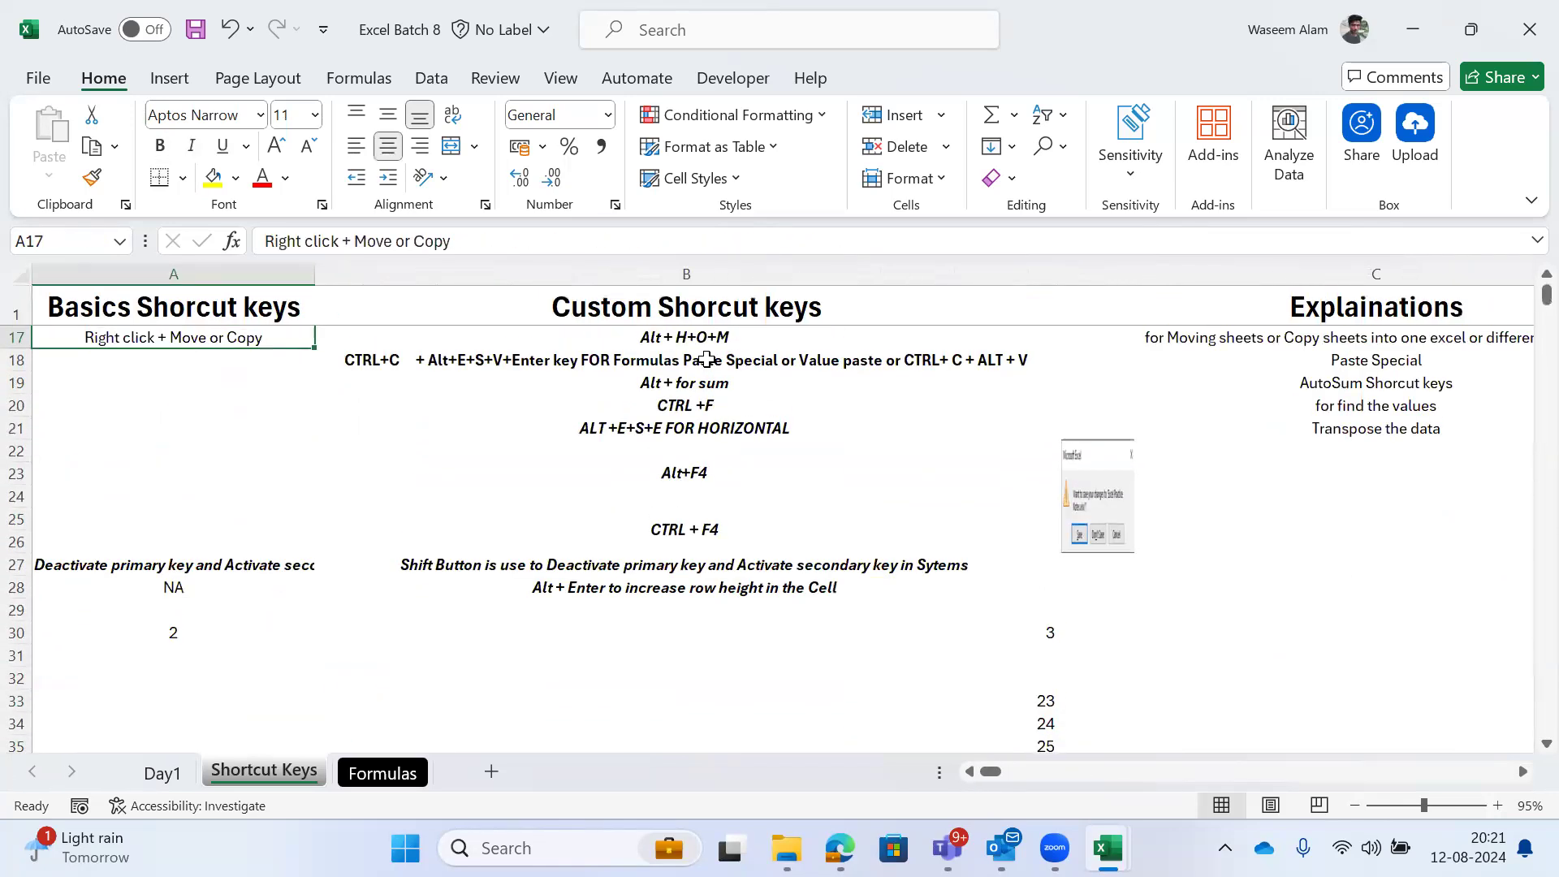
key("ctrl+Up")
key("Down")
key("ctrl+Down")
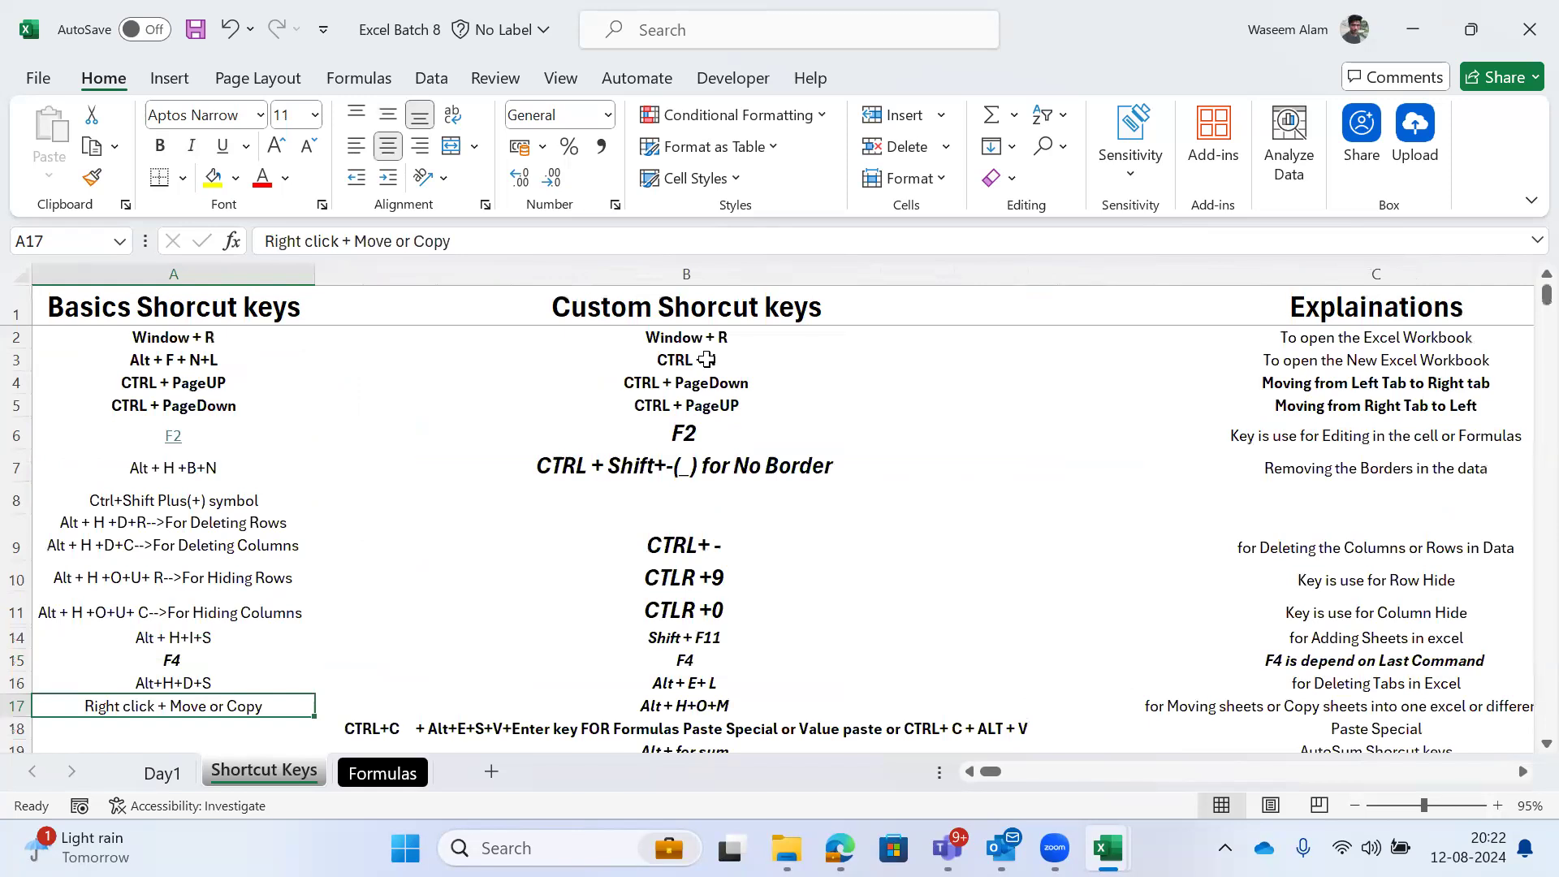
key("Up")
key("Up")
key("Up")
key("Up")
key("Up")
key("Up")
key("Up")
key("Up")
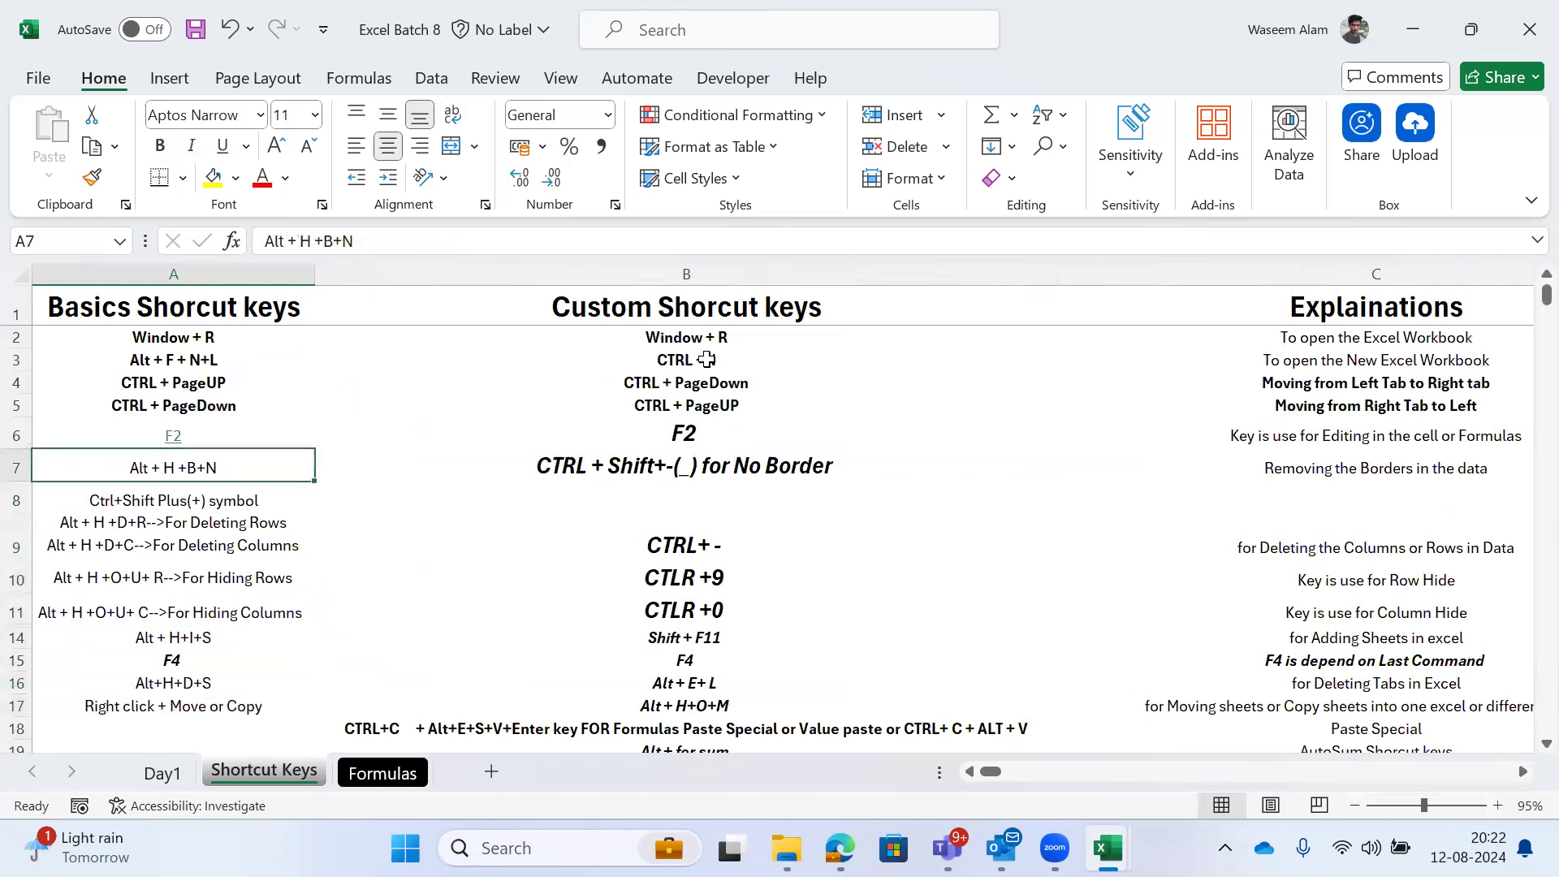
Step: Try to insert a row above the selected row 7, confirming the large operation
key("shift+space")
key("ctrl+shift+plus")
key("Left")
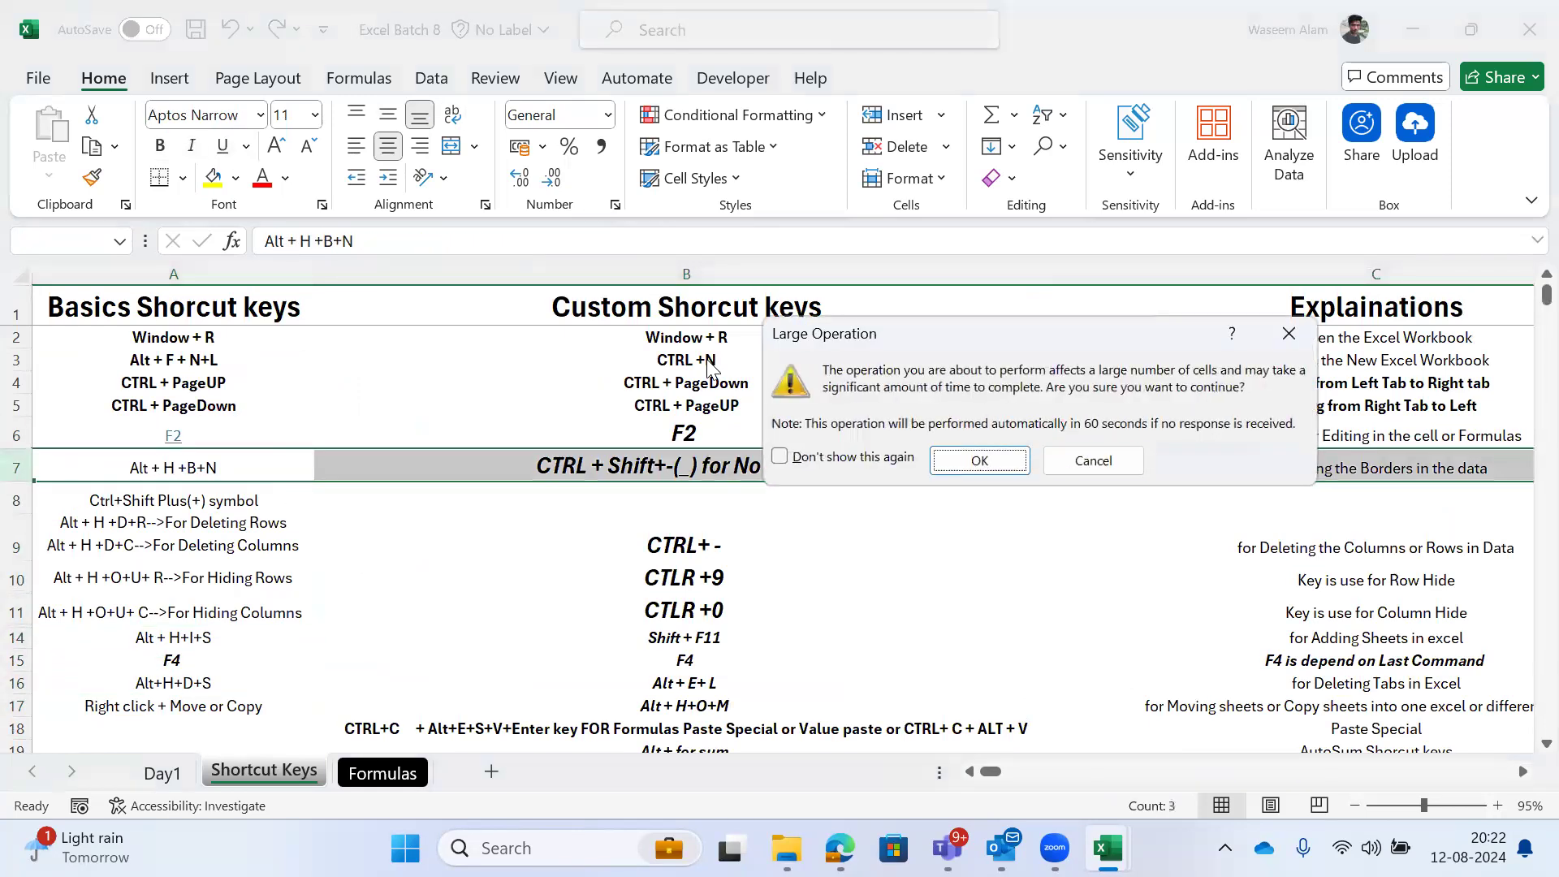
key("Return")
Step: Jump across row 7 to the border-removal explanation in C7 and back to A7
key("ctrl+Right")
key("ctrl+Right")
key("ctrl+Right")
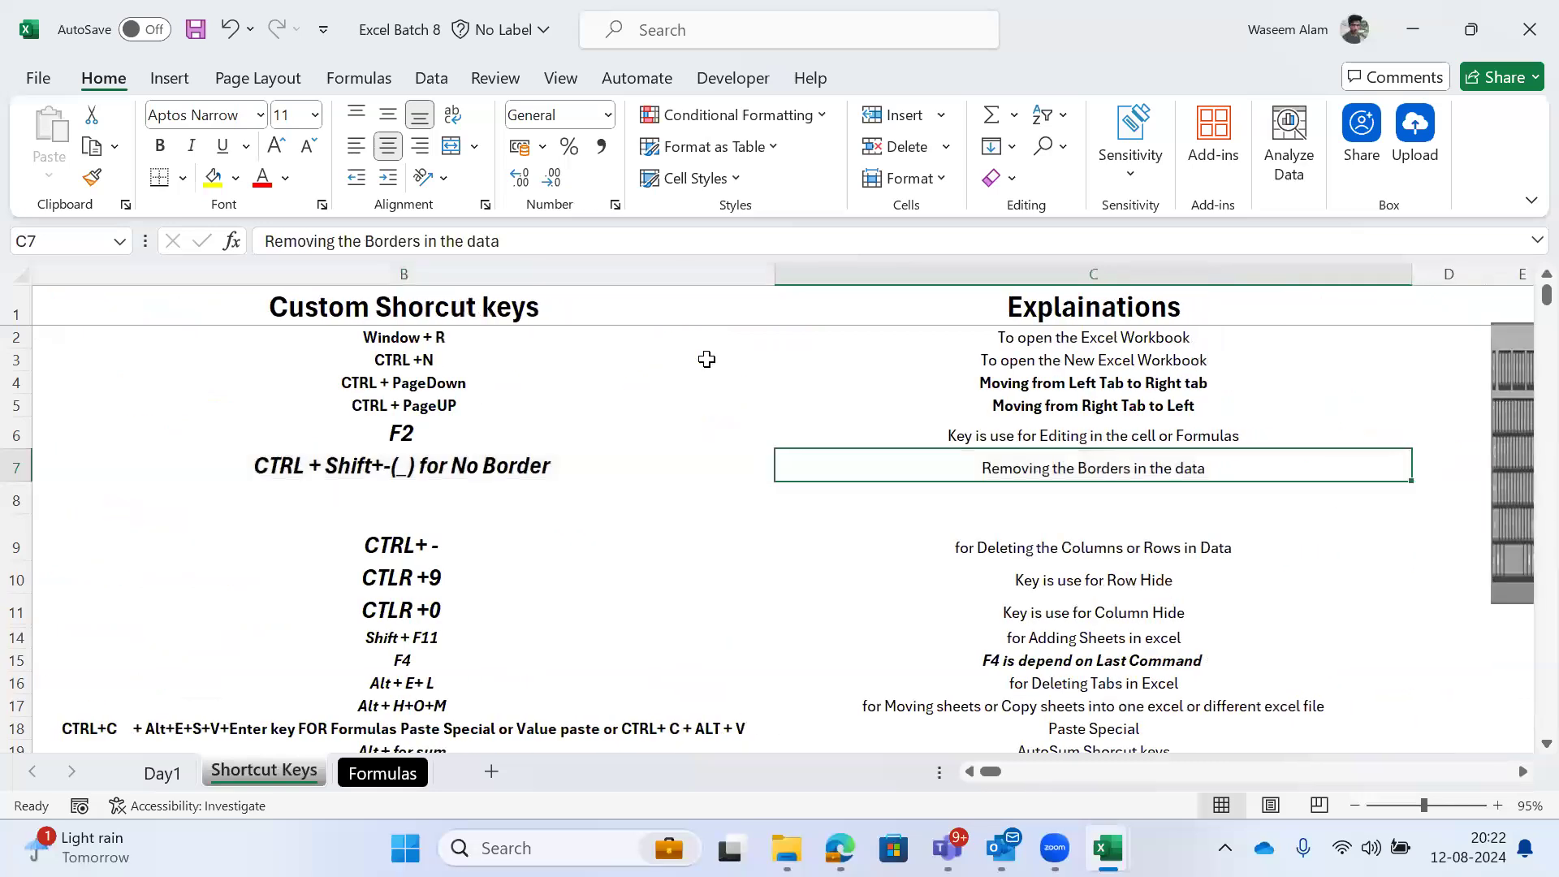
key("ctrl+space")
key("ctrl+Left")
key("ctrl+Left")
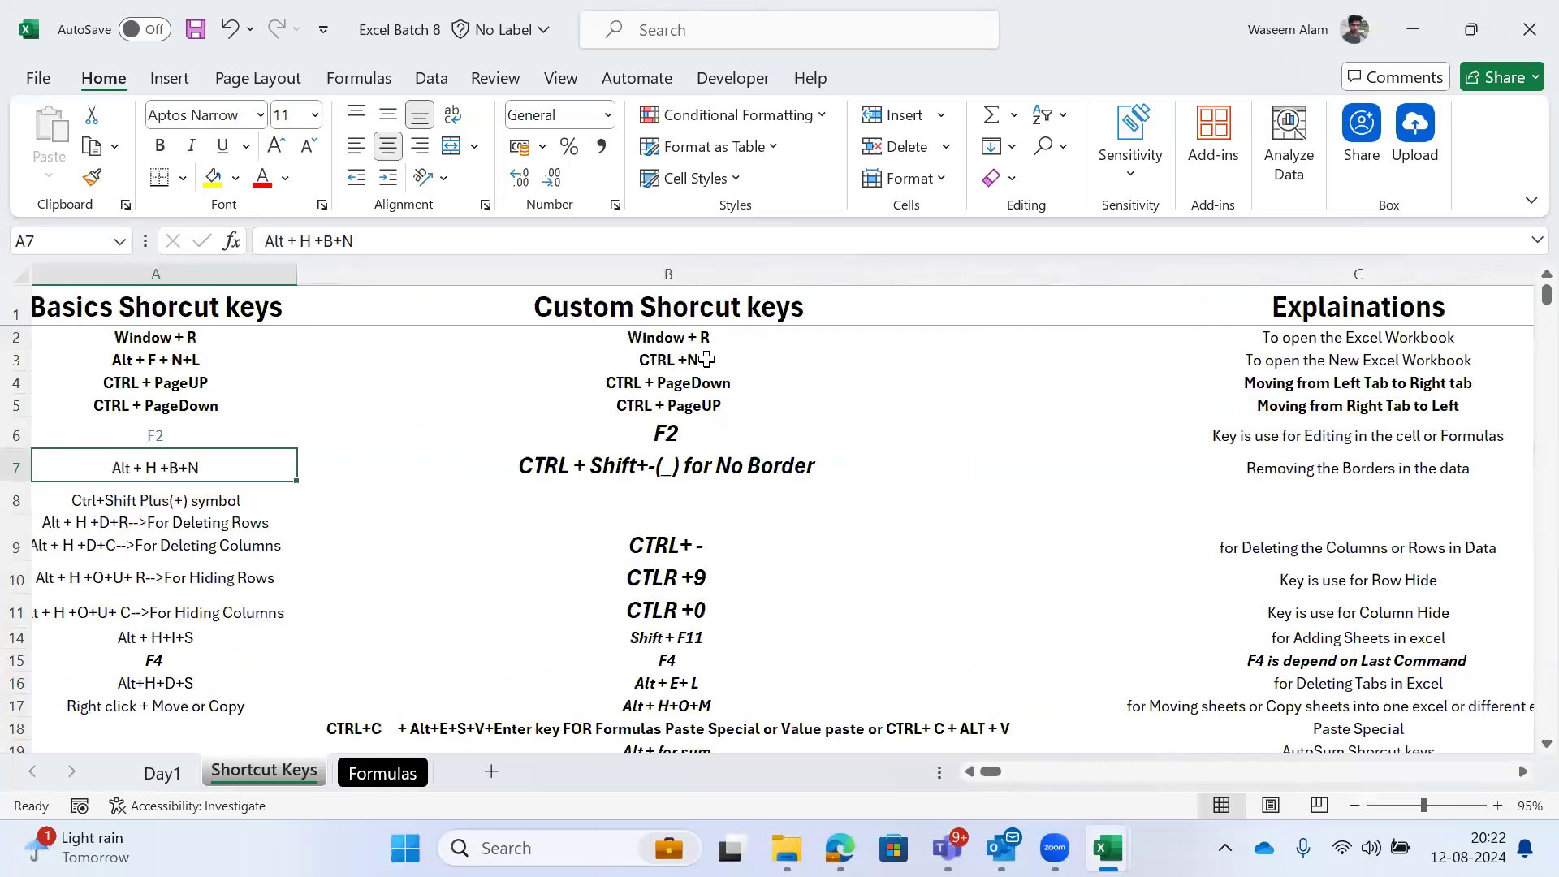
Step: Insert a blank row above the no-border shortcuts in row 7 and go to the new cell A7
key("Right")
key("shift+space")
key("ctrl+shift+minus")
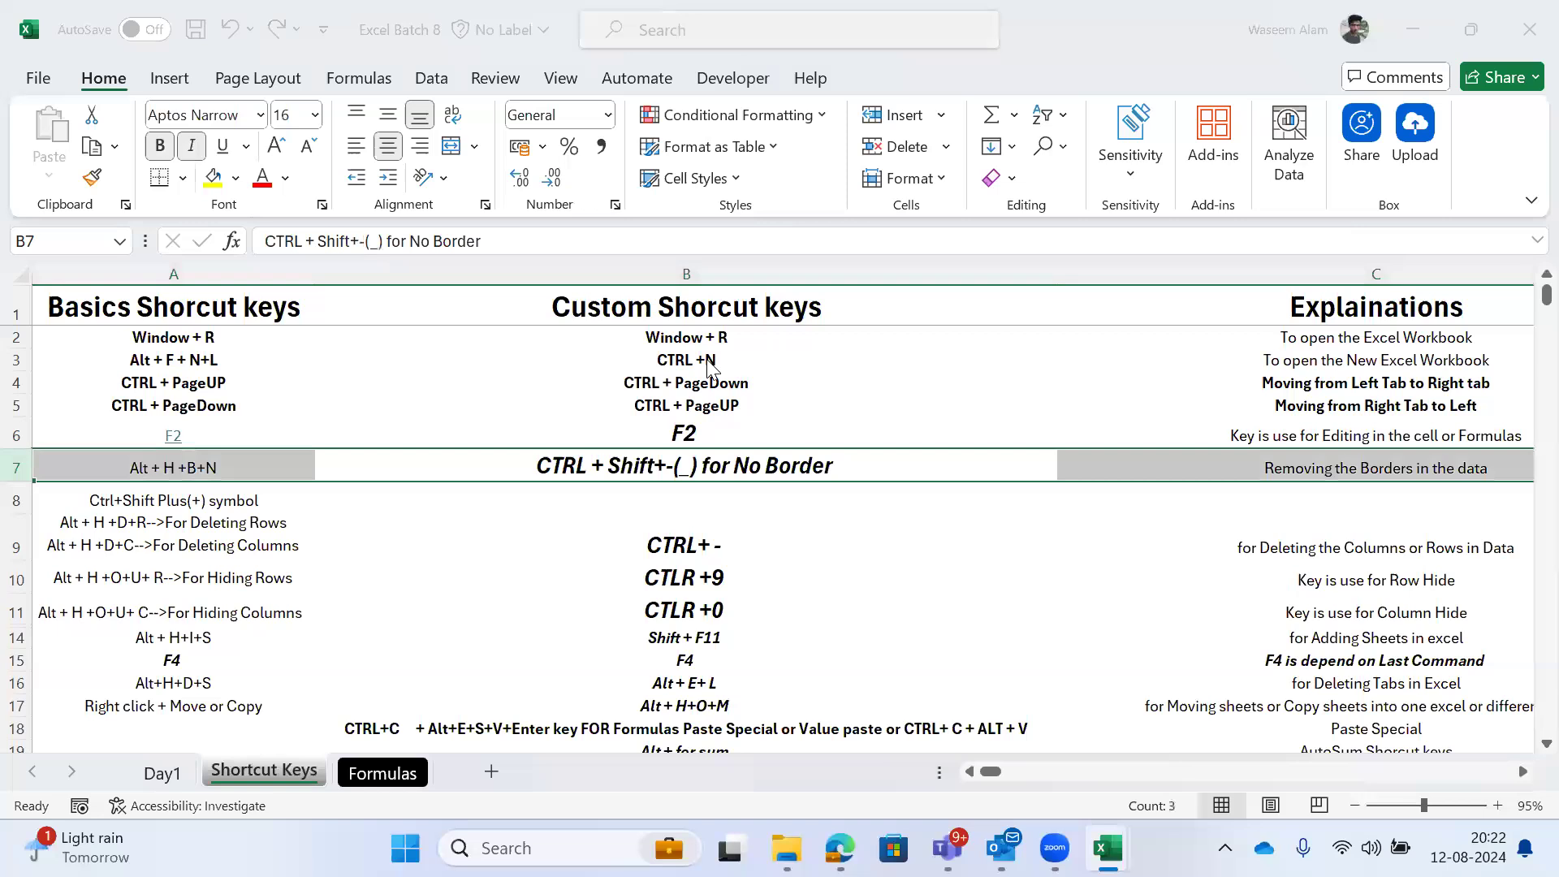
key("Left")
key("Return")
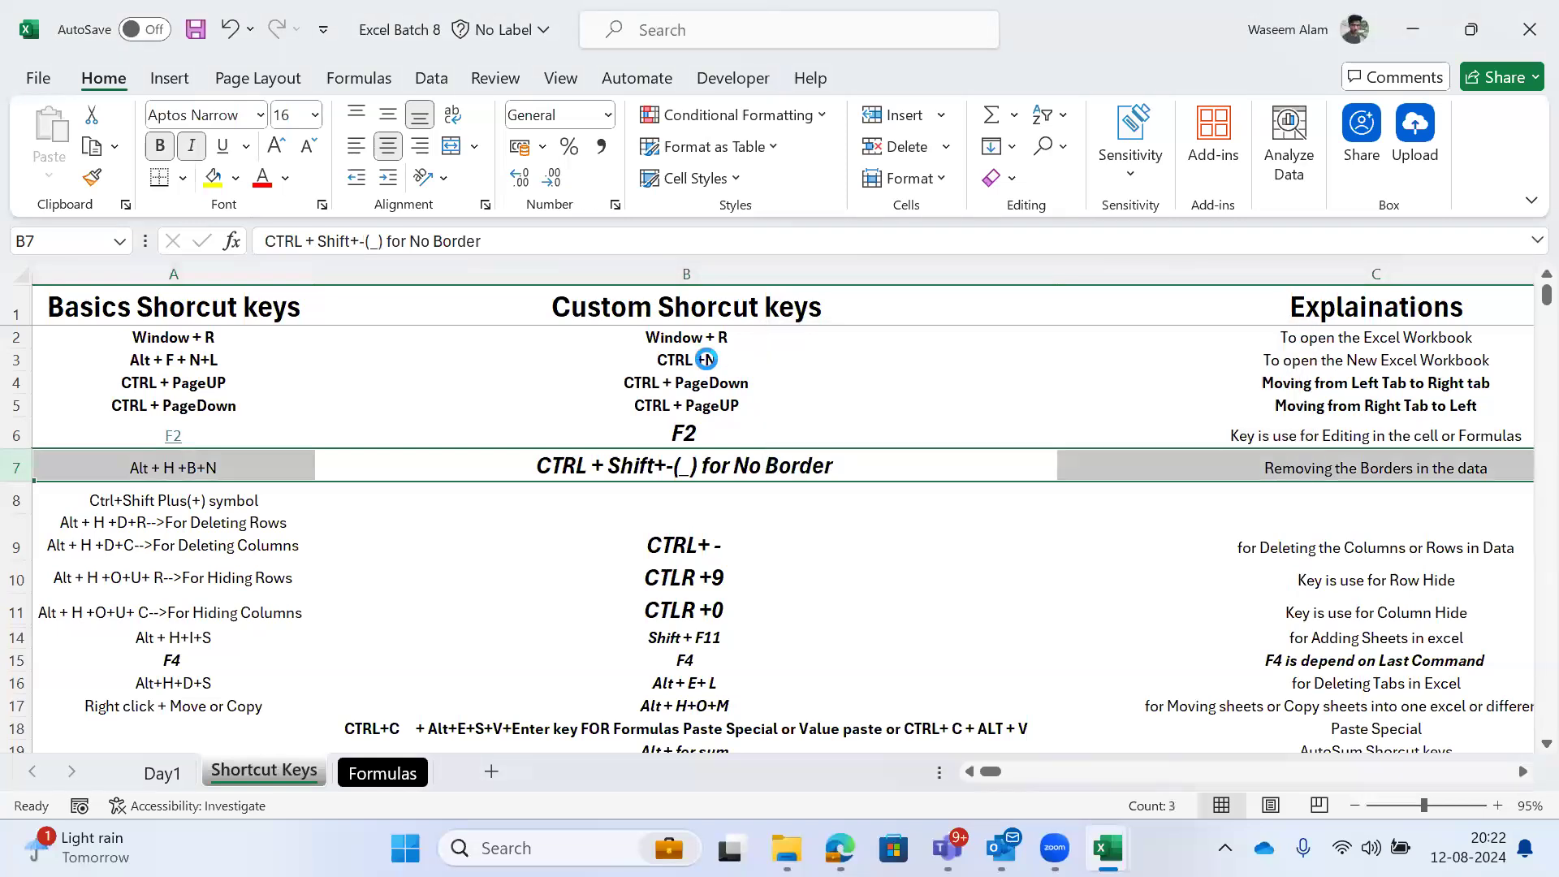
key("ctrl+shift+plus")
key("Left")
key("Down")
key("Up")
key("Right")
key("Left")
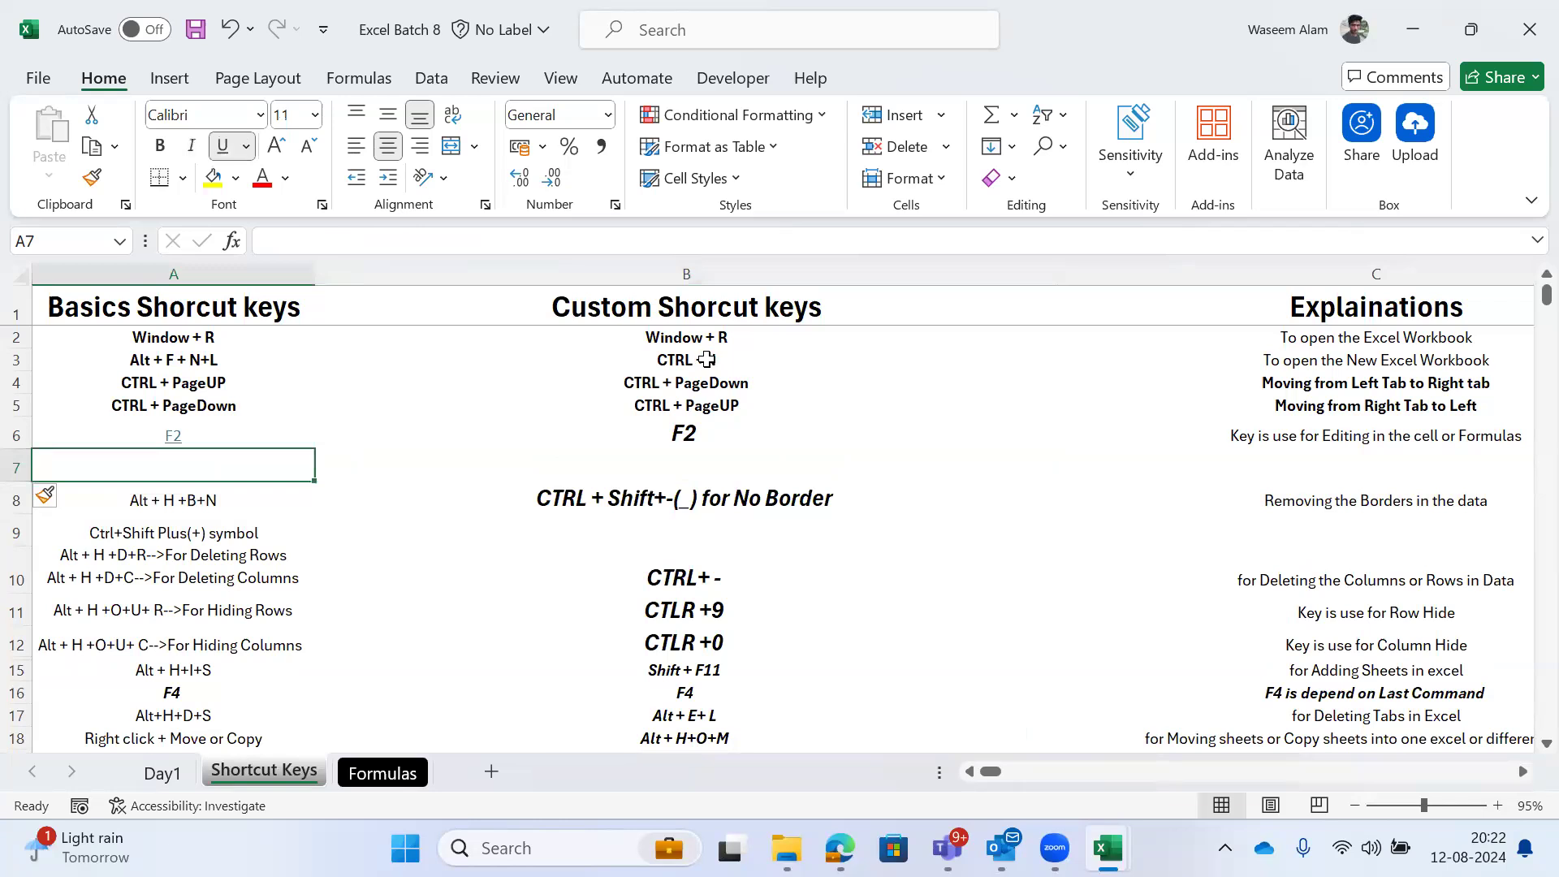
Step: With A7 selected, show the ribbon shortcut letters and those of the Home commands
left_click(667, 471)
left_click(291, 461)
key("alt")
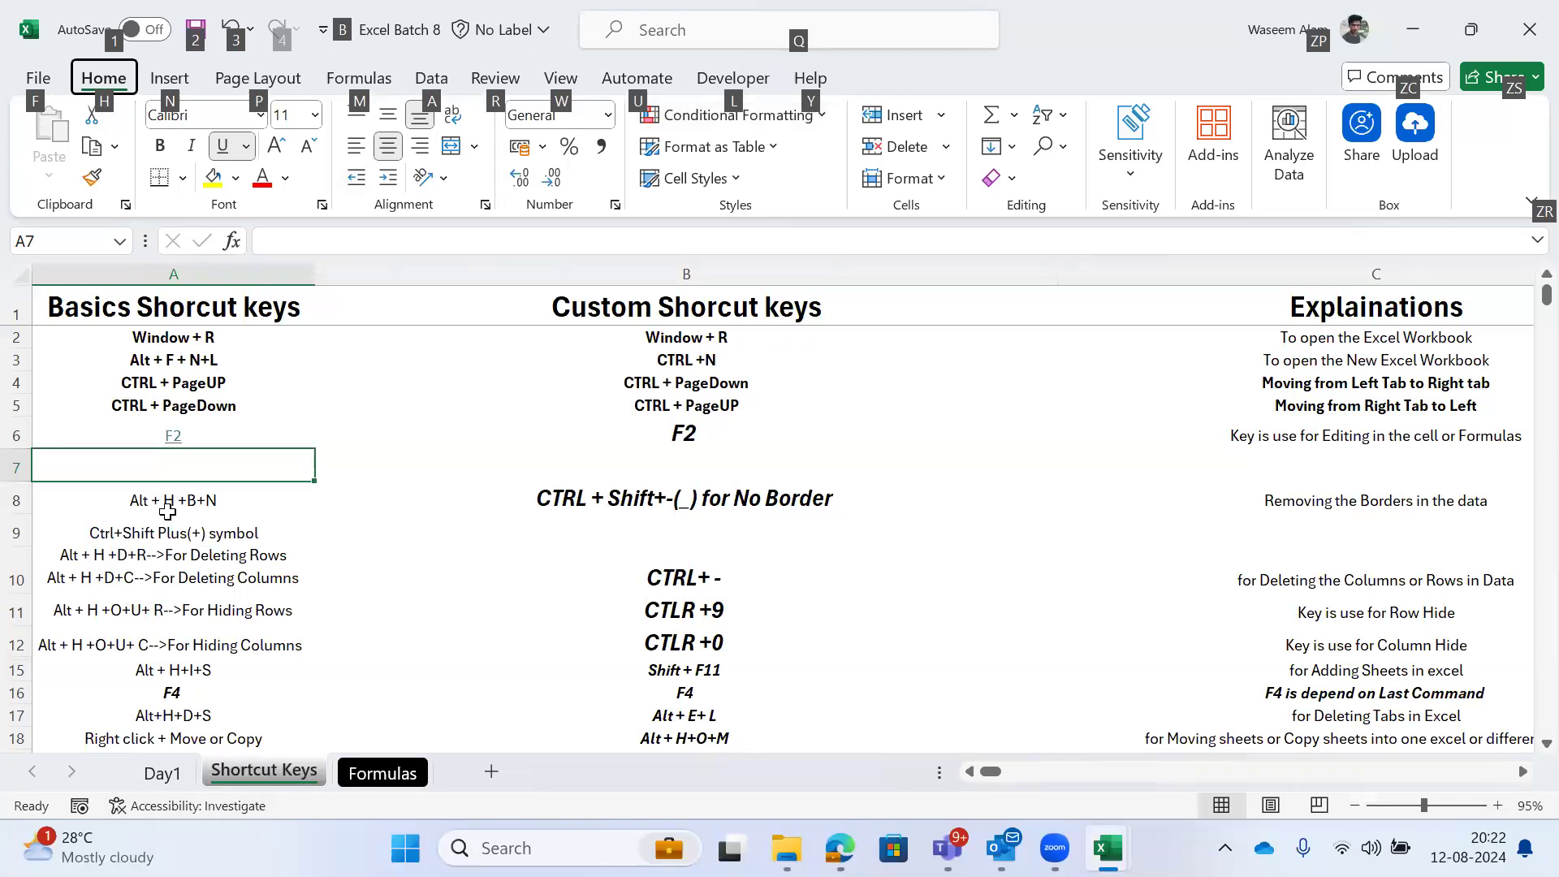
key("Escape")
key("alt+h")
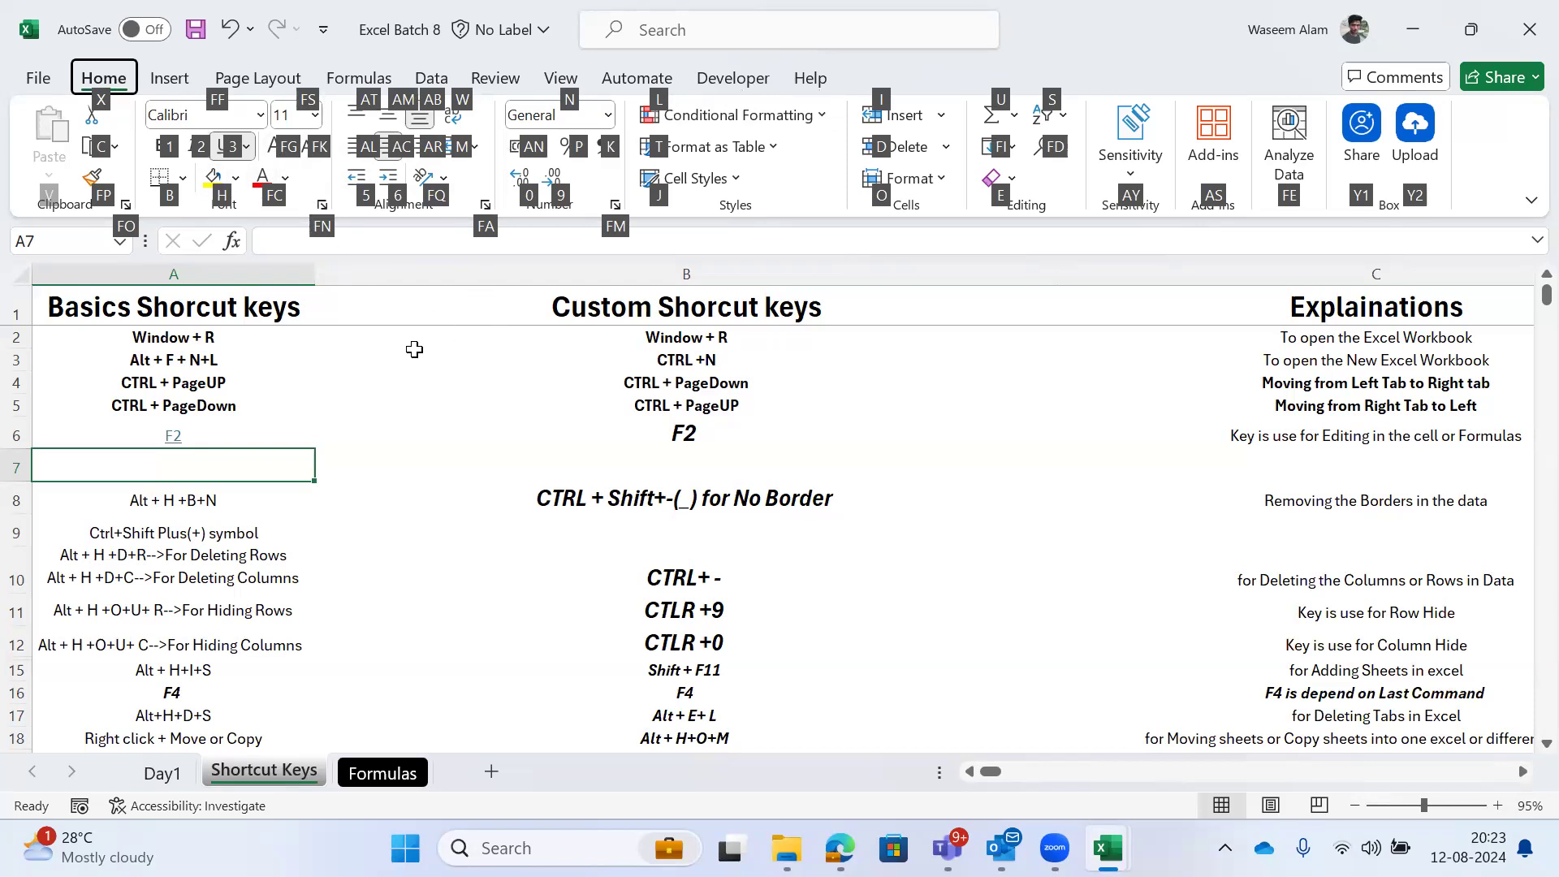
key("Escape")
Step: Copy the basic and custom no-border shortcuts in A8:B8
key("Down")
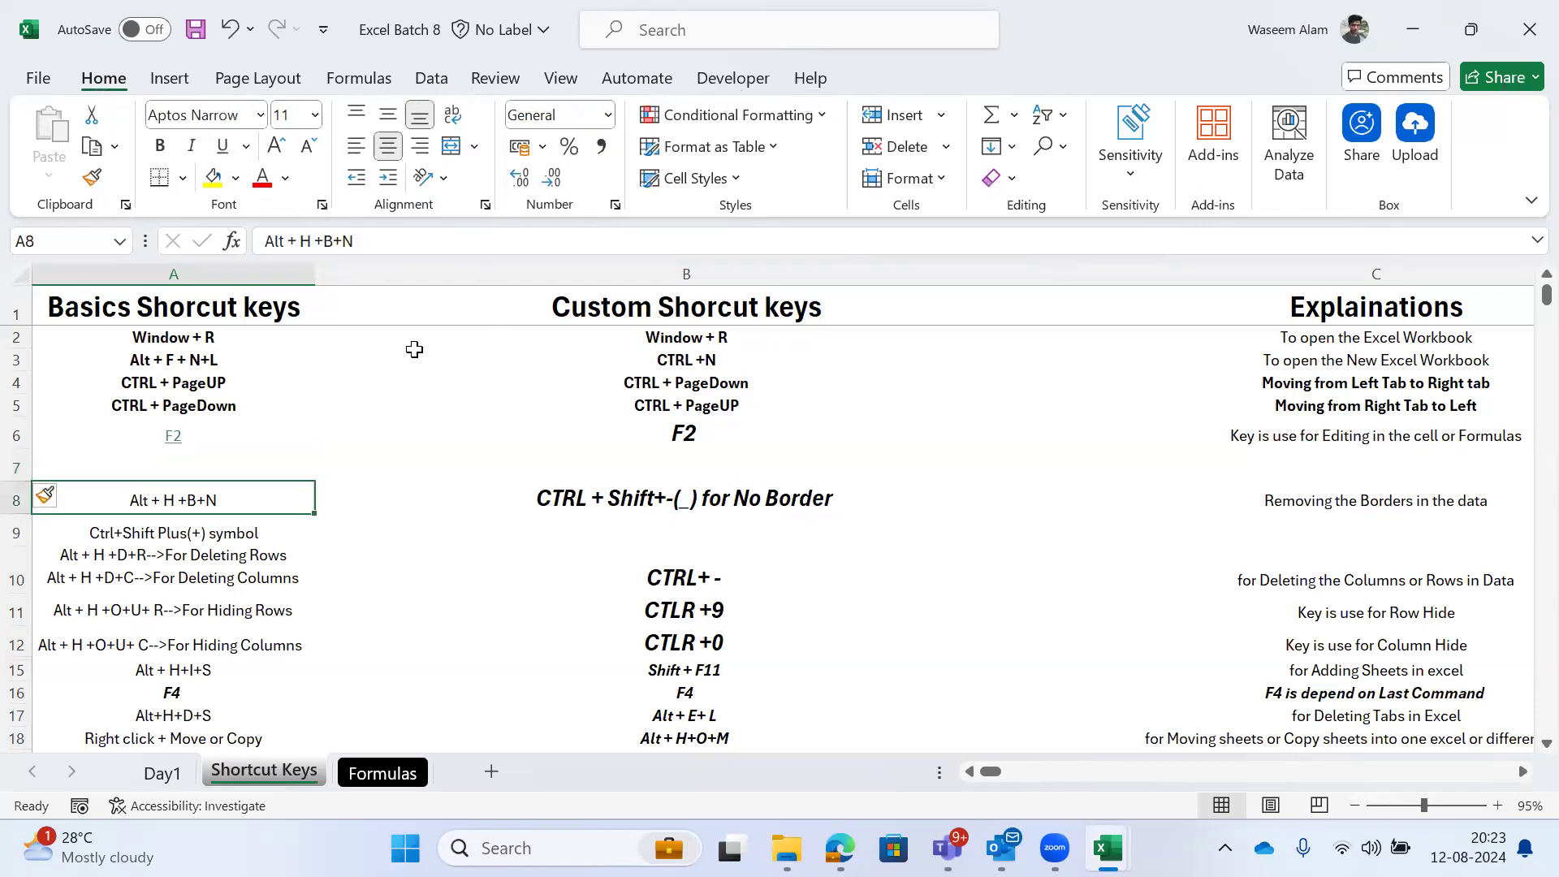
key("shift+Right")
key("ctrl+c")
Step: Go to the Day1 sheet and paste the copied shortcuts into D24:E24 below the existing notes
key("ctrl+Page_Up")
key("Down")
key("ctrl+Left")
key("Down")
key("Right")
key("Right")
key("Right")
key("Down")
scroll(414, 349, "down", 1)
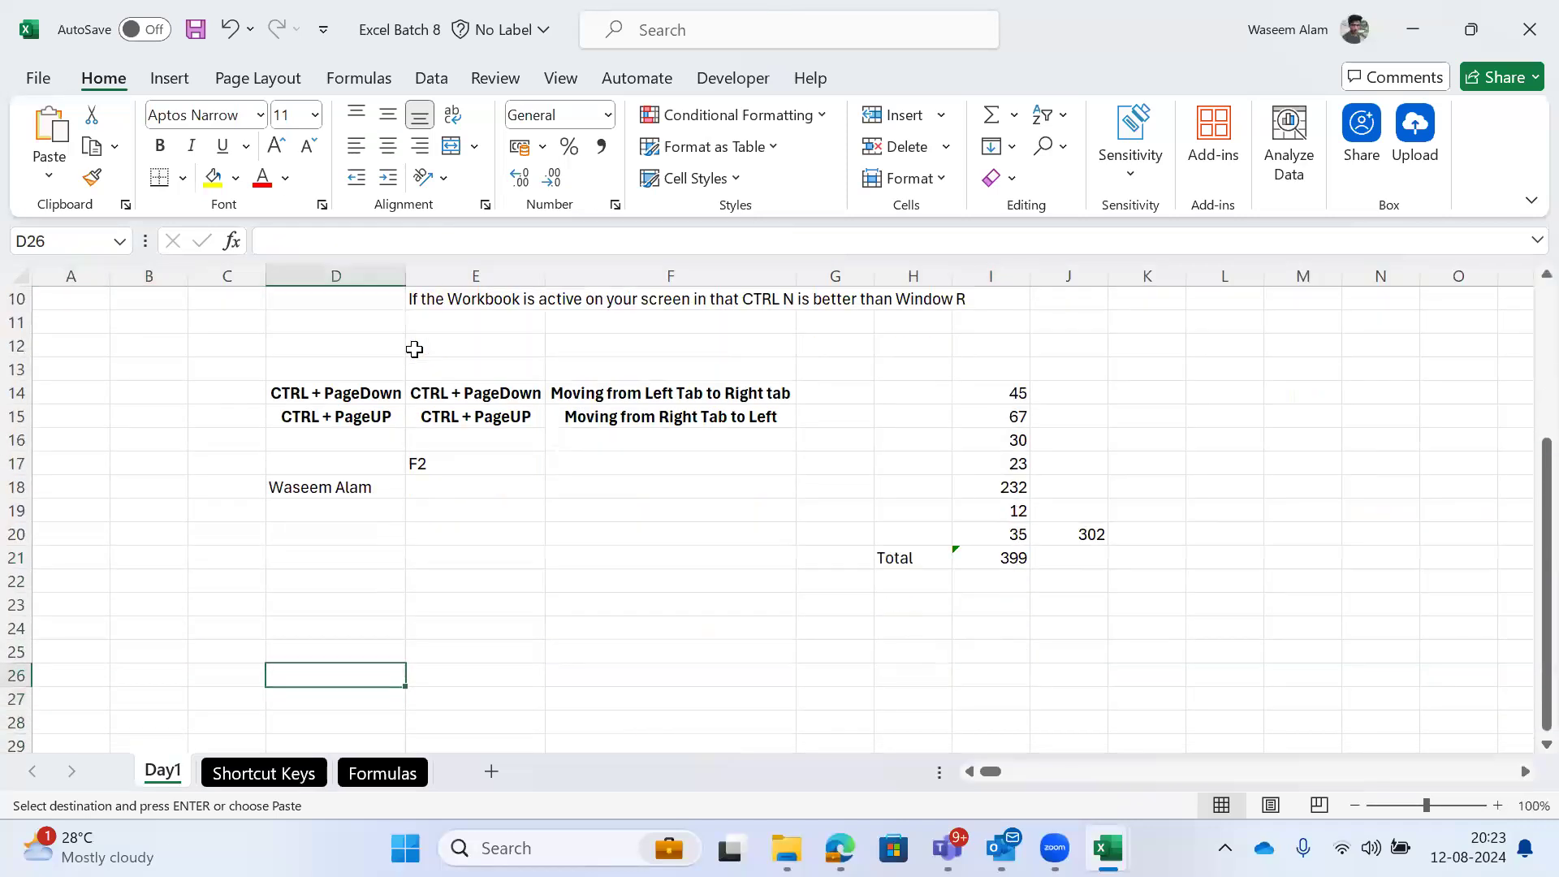
key("ctrl+v")
key("Down")
key("Down")
key("Down")
key("Down")
key("Down")
key("Up")
key("Up")
key("Up")
key("Up")
key("Up")
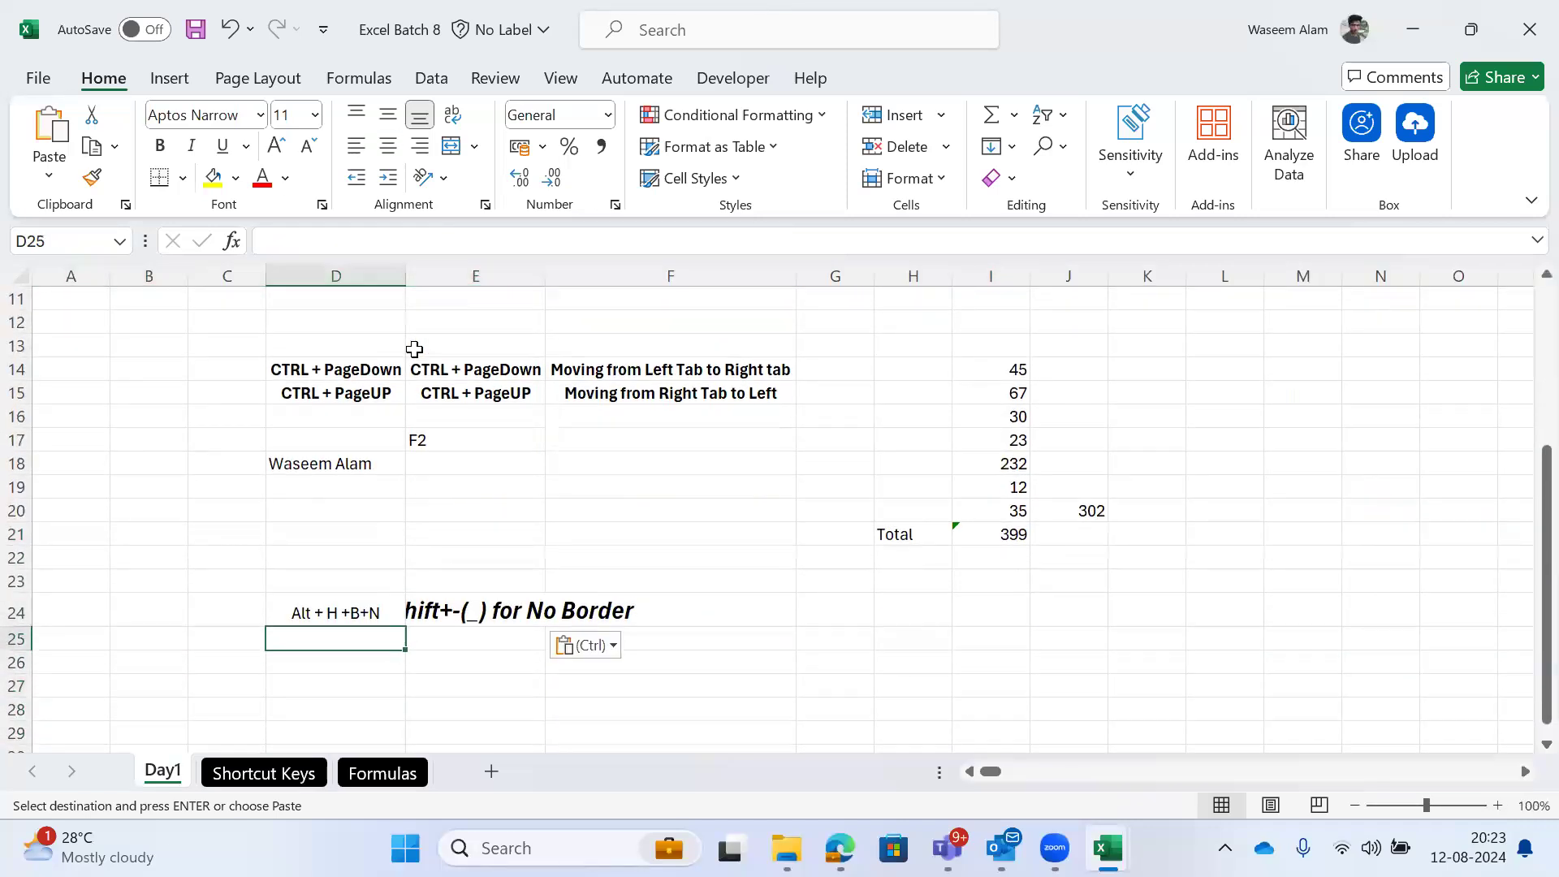
Step: Select the pasted shortcuts in D24:E24 and bring up the page orientation options, closing them again
key("shift+Right")
key("alt")
key("p")
key("o")
key("Escape")
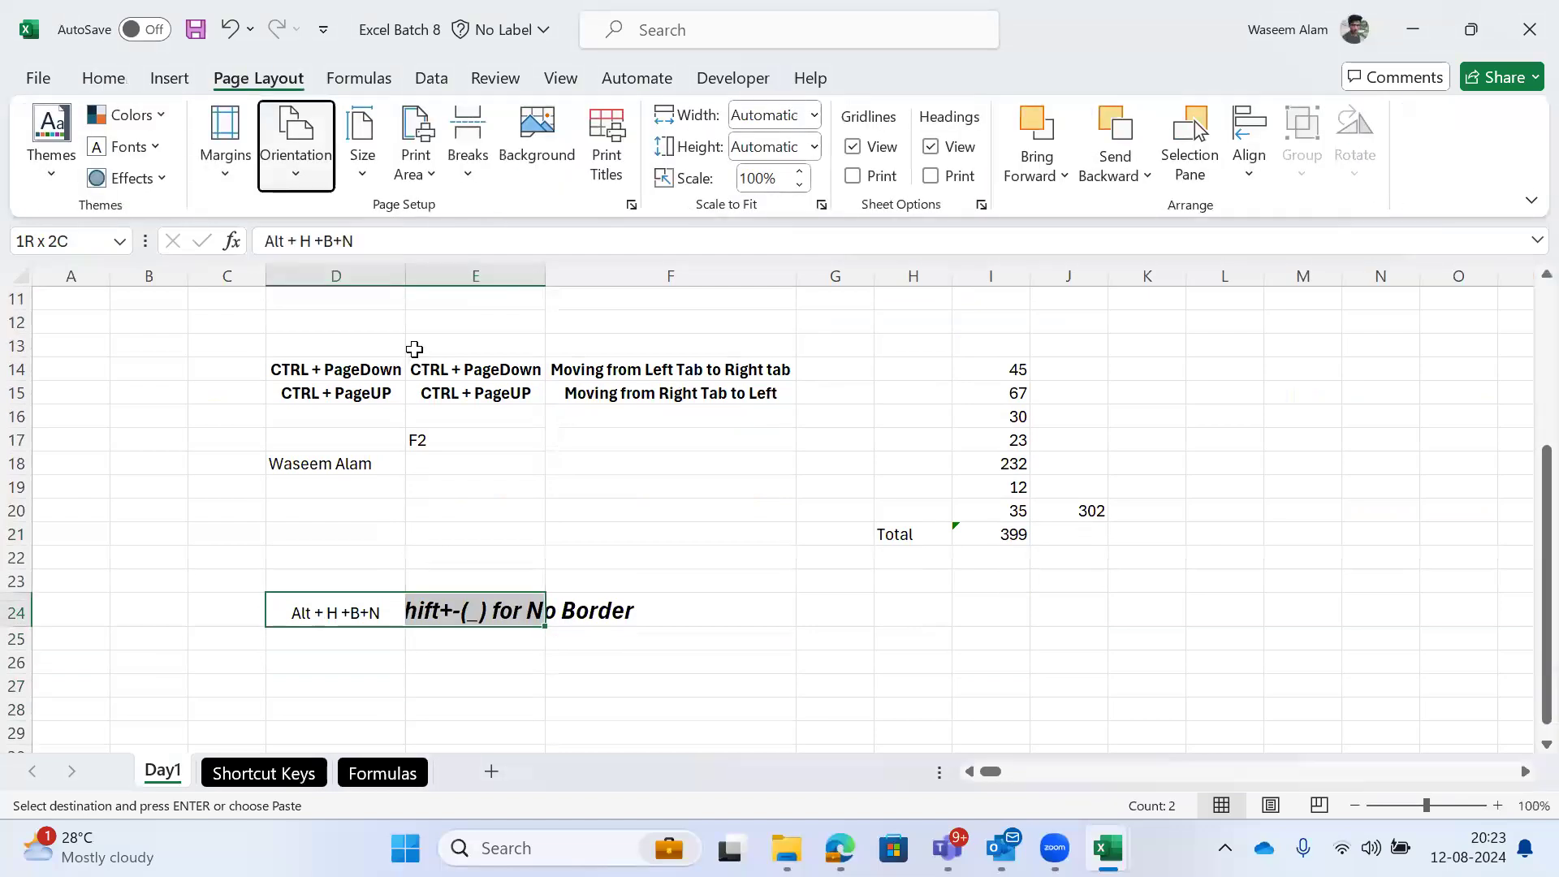
Step: Paste the no-border shortcut row from the Shortcut Keys sheet into D24:F24 of Day1 and autofit the columns to it
key("ctrl+Page_Down")
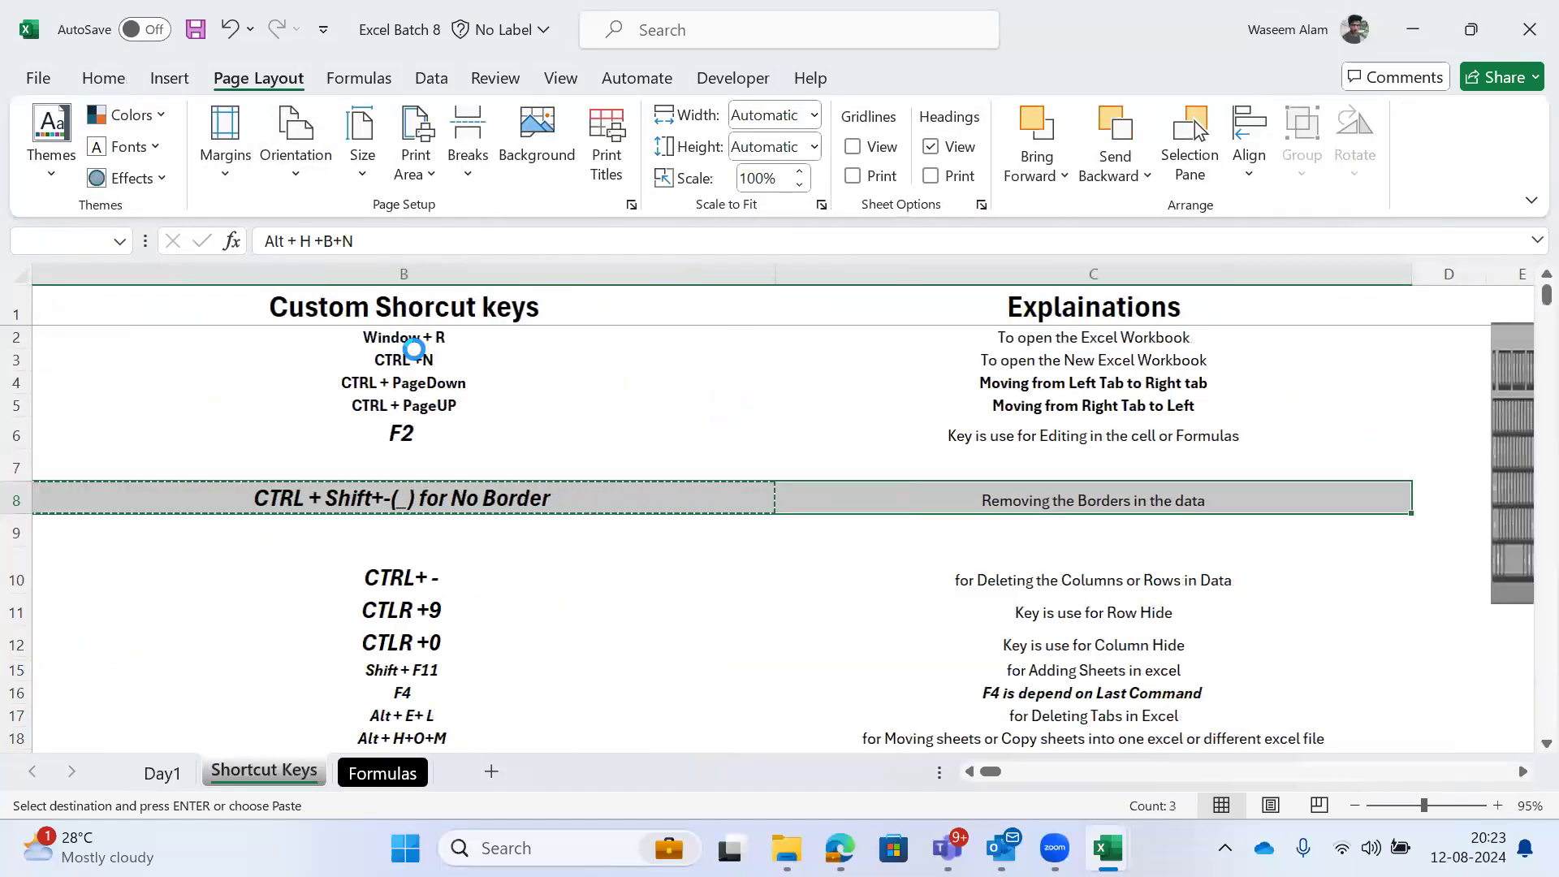
key("ctrl+Page_Up")
key("Right")
key("Left")
key("ctrl+v")
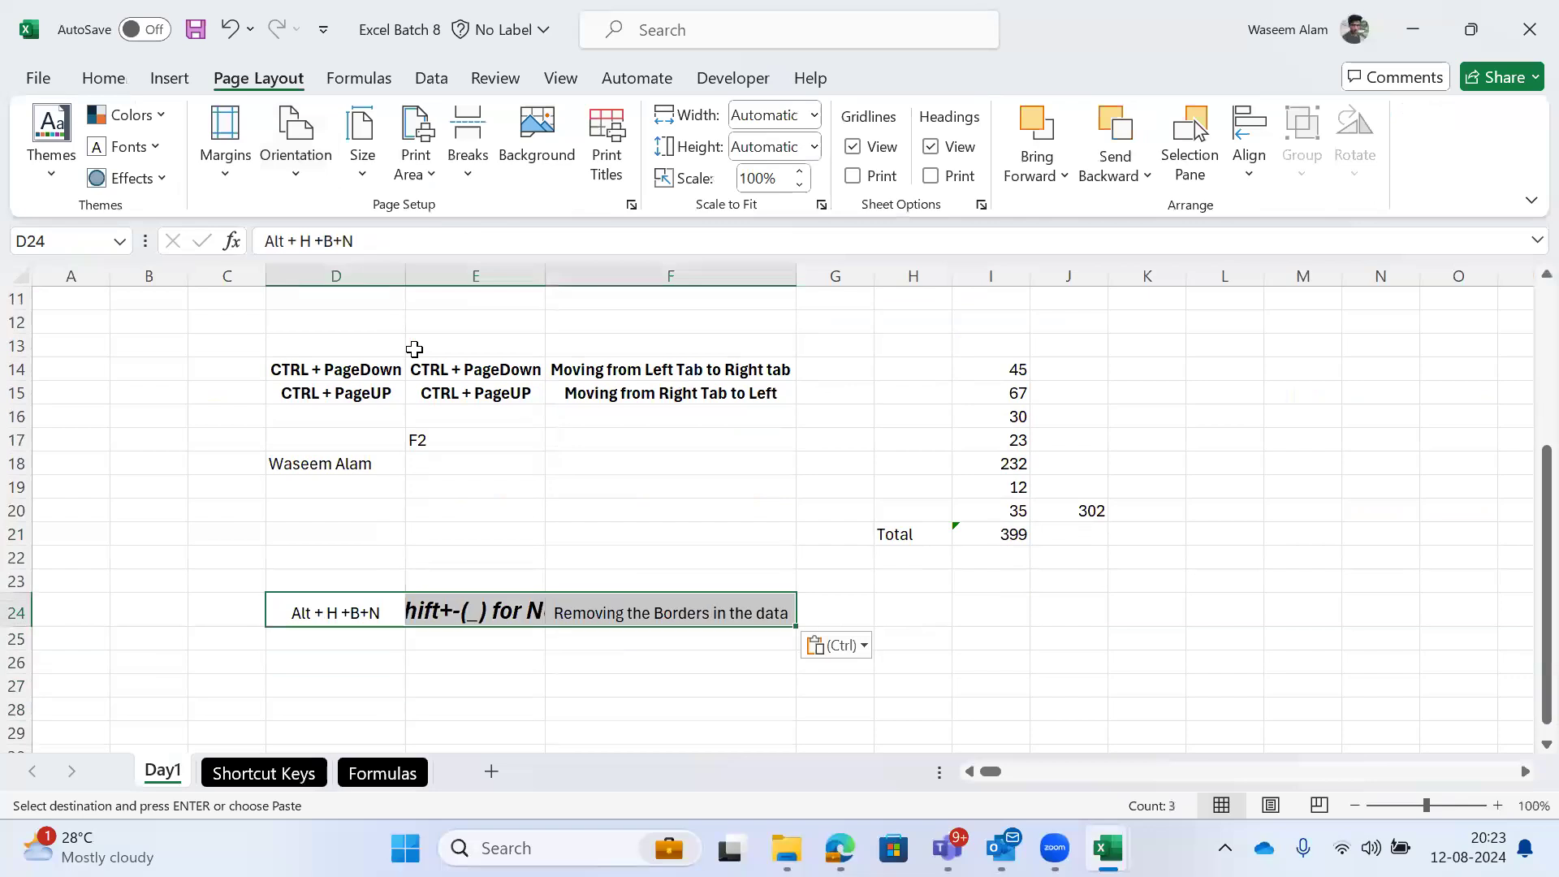
key("alt+o")
key("c")
key("a")
Step: Copy the shortcut in D24 up to D23 and change its text to "Alt + H +B+A"
key("Up")
key("Down")
key("ctrl+c")
key("Up")
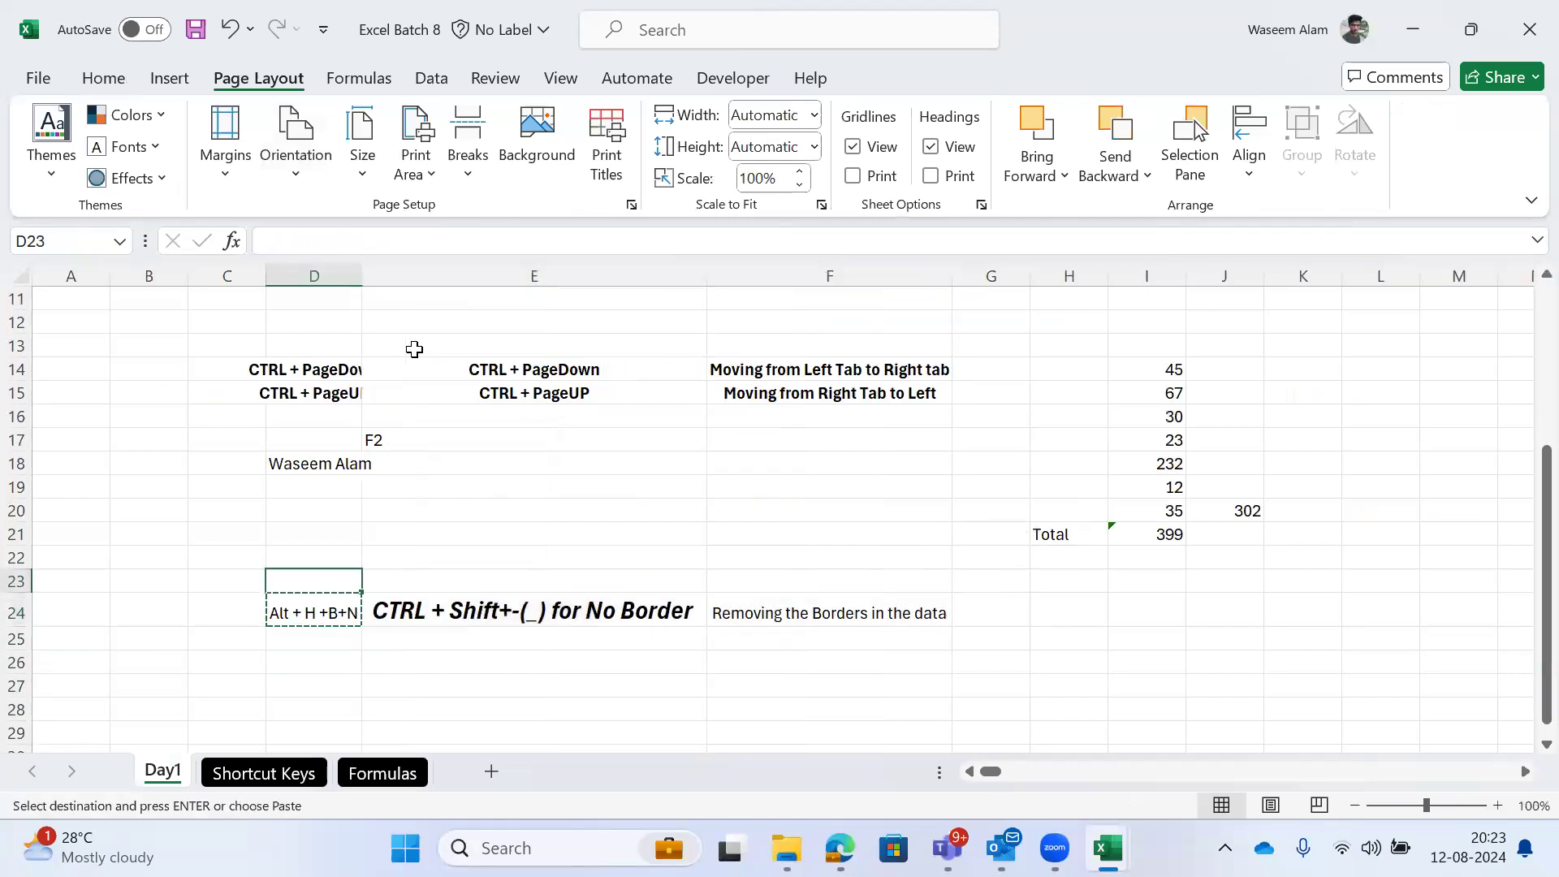
key("Return")
key("F2")
key("BackSpace")
type("A")
Step: Enter the explanation "Creating the borders in data or table" in F23
key("Tab")
key("Tab")
key("BackSpace")
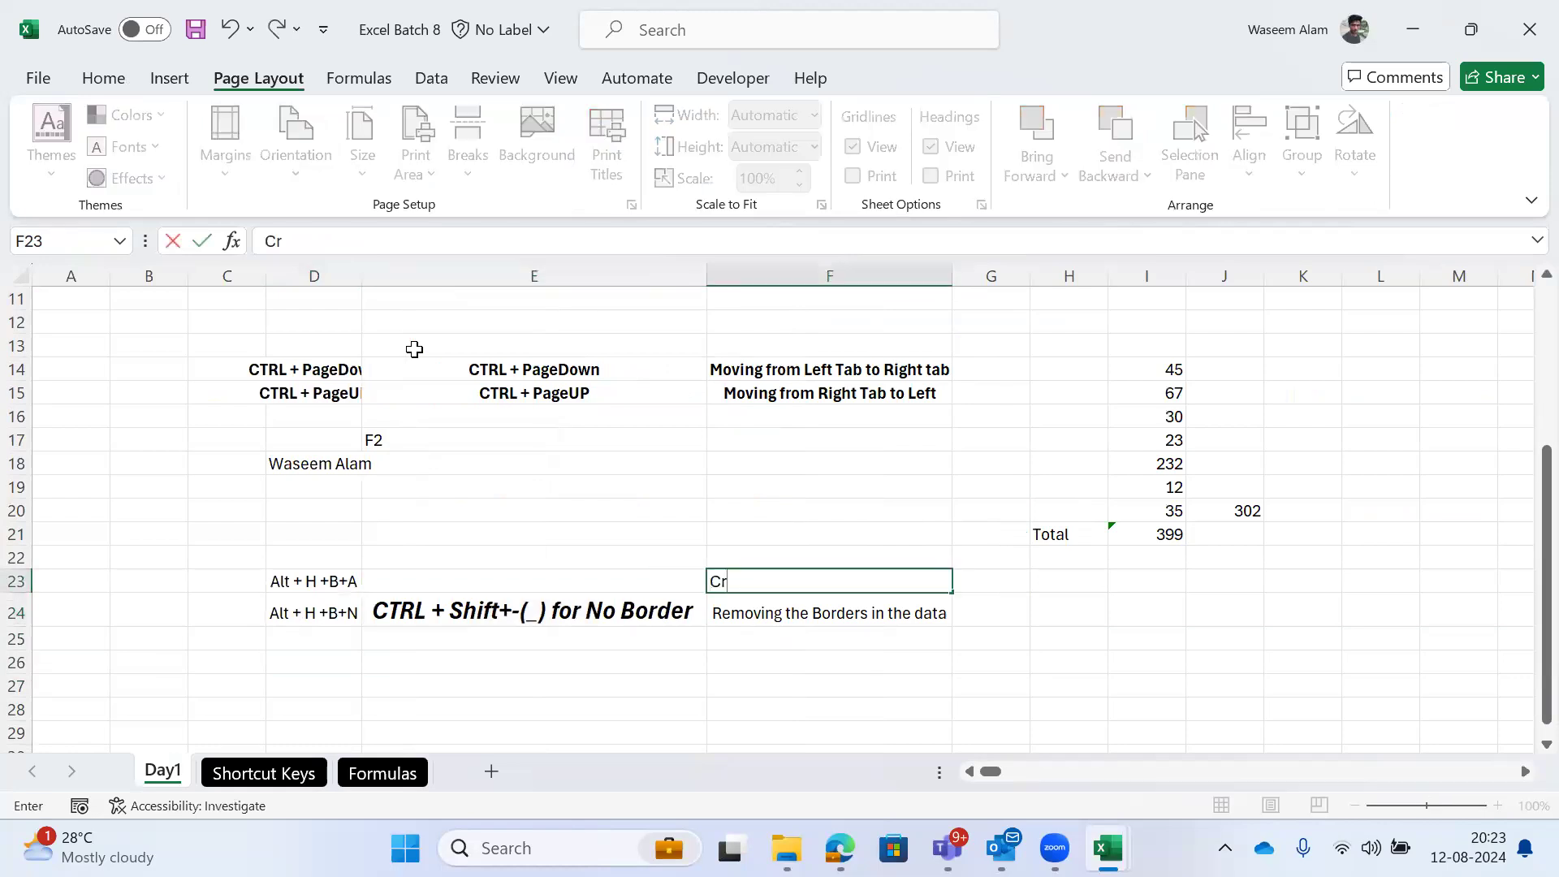
type("Creating the borders in")
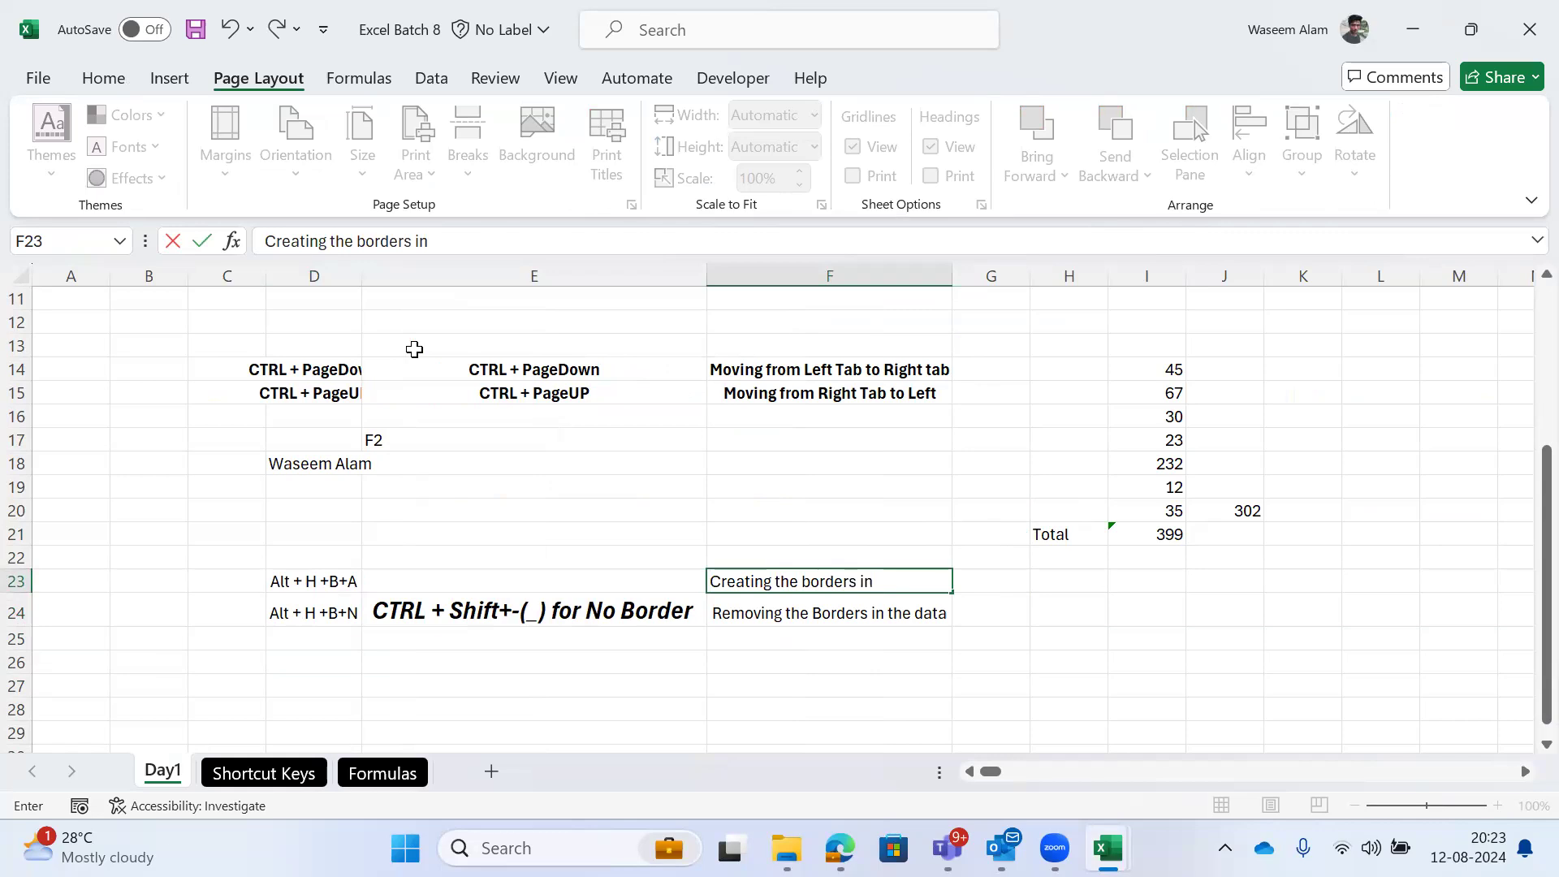
type("able")
key("Return")
key("Down")
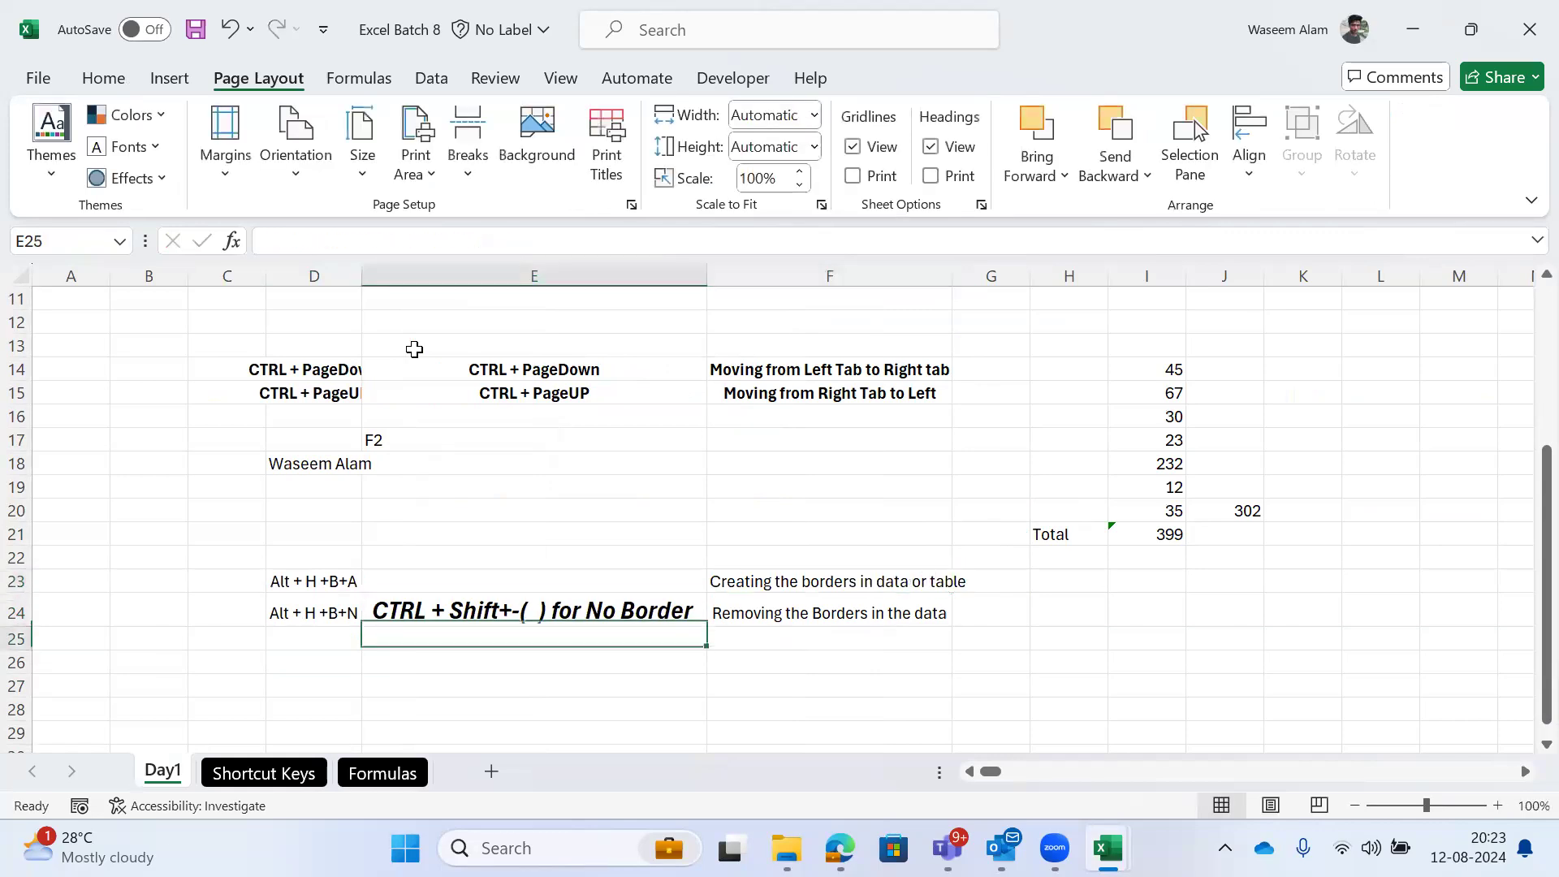
key("Down")
key("Down")
key("Down")
key("Down")
key("Down")
key("Down")
key("Down")
key("Down")
key("Down")
key("Down")
key("Down")
key("Down")
key("Down")
key("Down")
key("Down")
key("Down")
key("Down")
key("Down")
key("Up")
key("Up")
key("Up")
key("Up")
key("Up")
key("Up")
key("Up")
key("Up")
key("Up")
key("Up")
key("Up")
key("Up")
key("Up")
key("Up")
key("Up")
key("Up")
key("Left")
key("Up")
key("Up")
key("Up")
key("Up")
key("Up")
key("Up")
Step: Enter the headers "Name" in A28 and "Mon" in B28
key("Down")
key("Down")
key("Down")
key("Down")
key("Down")
key("Down")
key("Down")
key("Down")
key("Down")
key("Down")
key("Left")
key("Left")
key("Left")
key("Up")
key("Up")
key("Up")
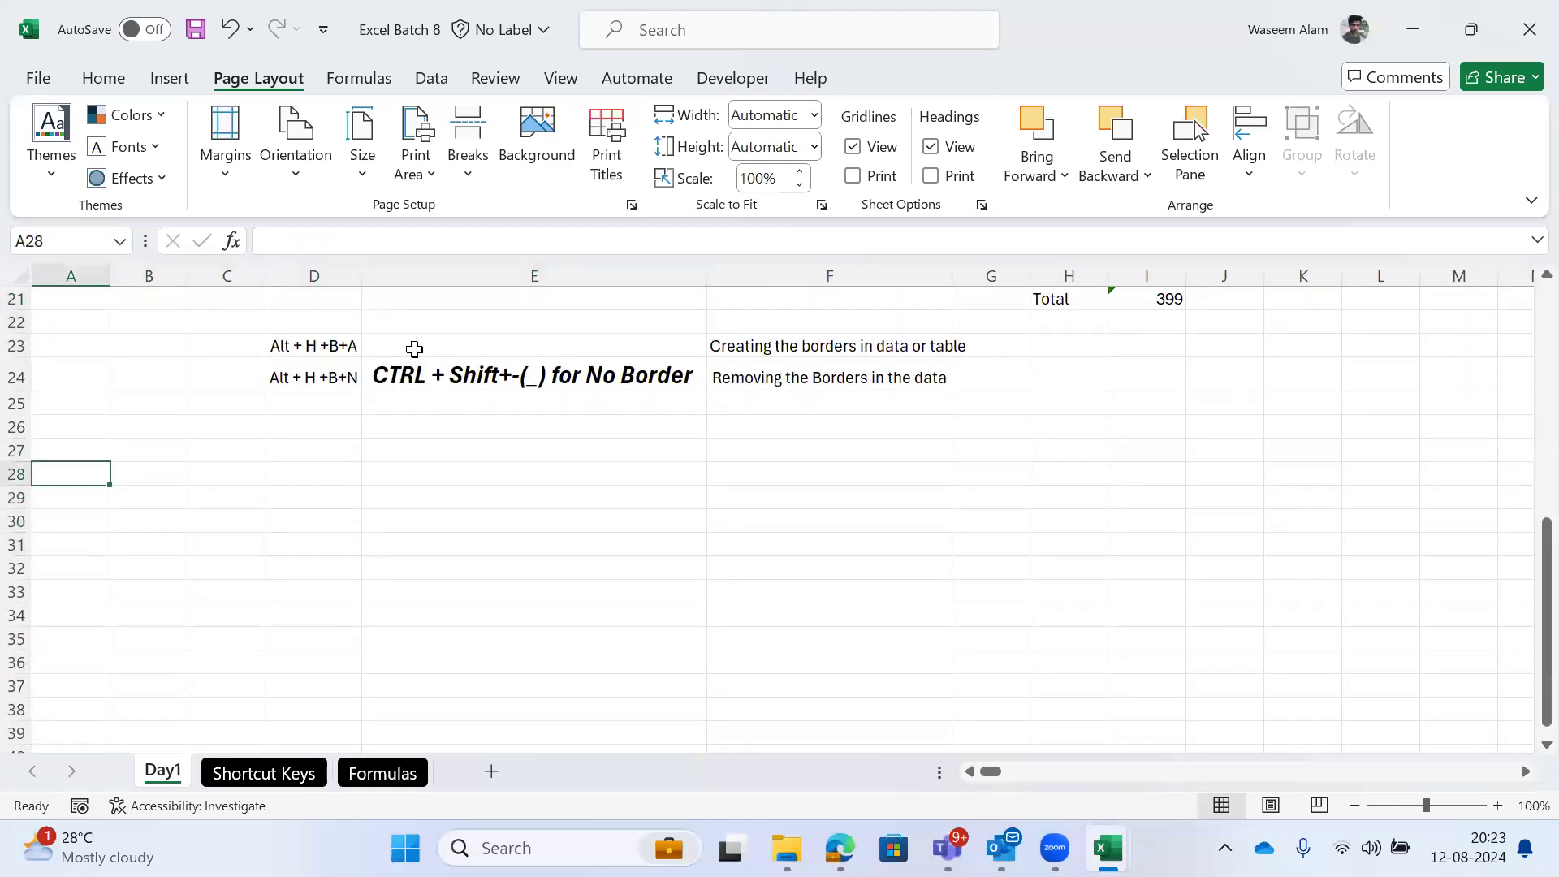
type("Name")
key("Tab")
type("Mon")
Step: Fill the weekday headers from Mon to Fri across B28:F28 with an AutoFill series in rows
key("shift+Right")
key("shift+Right")
key("shift+Right")
key("shift+Right")
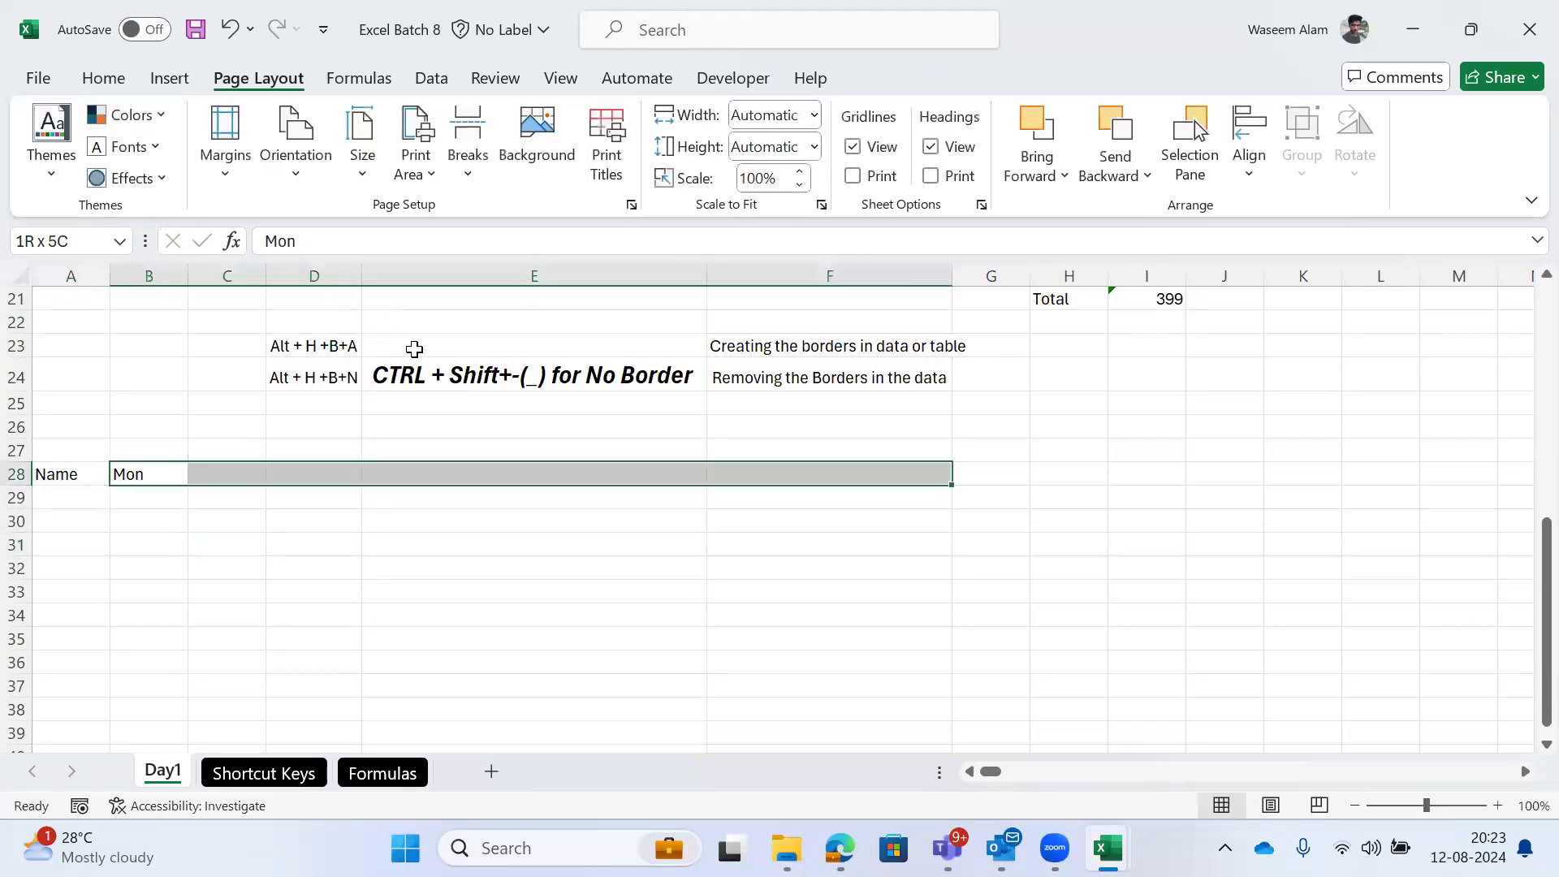
key("alt")
key("h")
key("f")
key("i")
key("s")
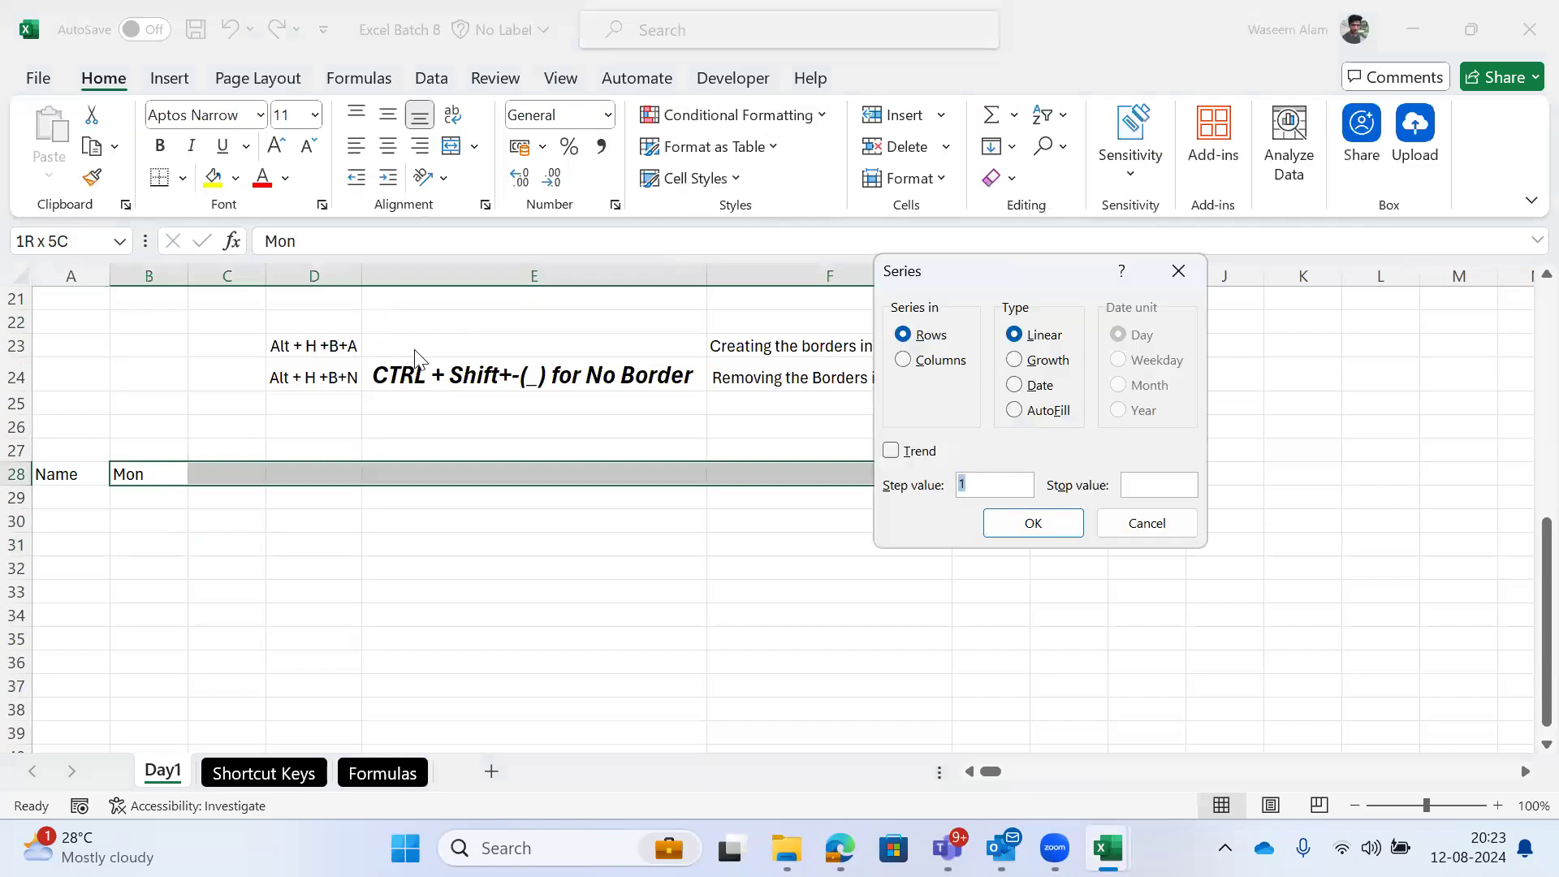
key("Return")
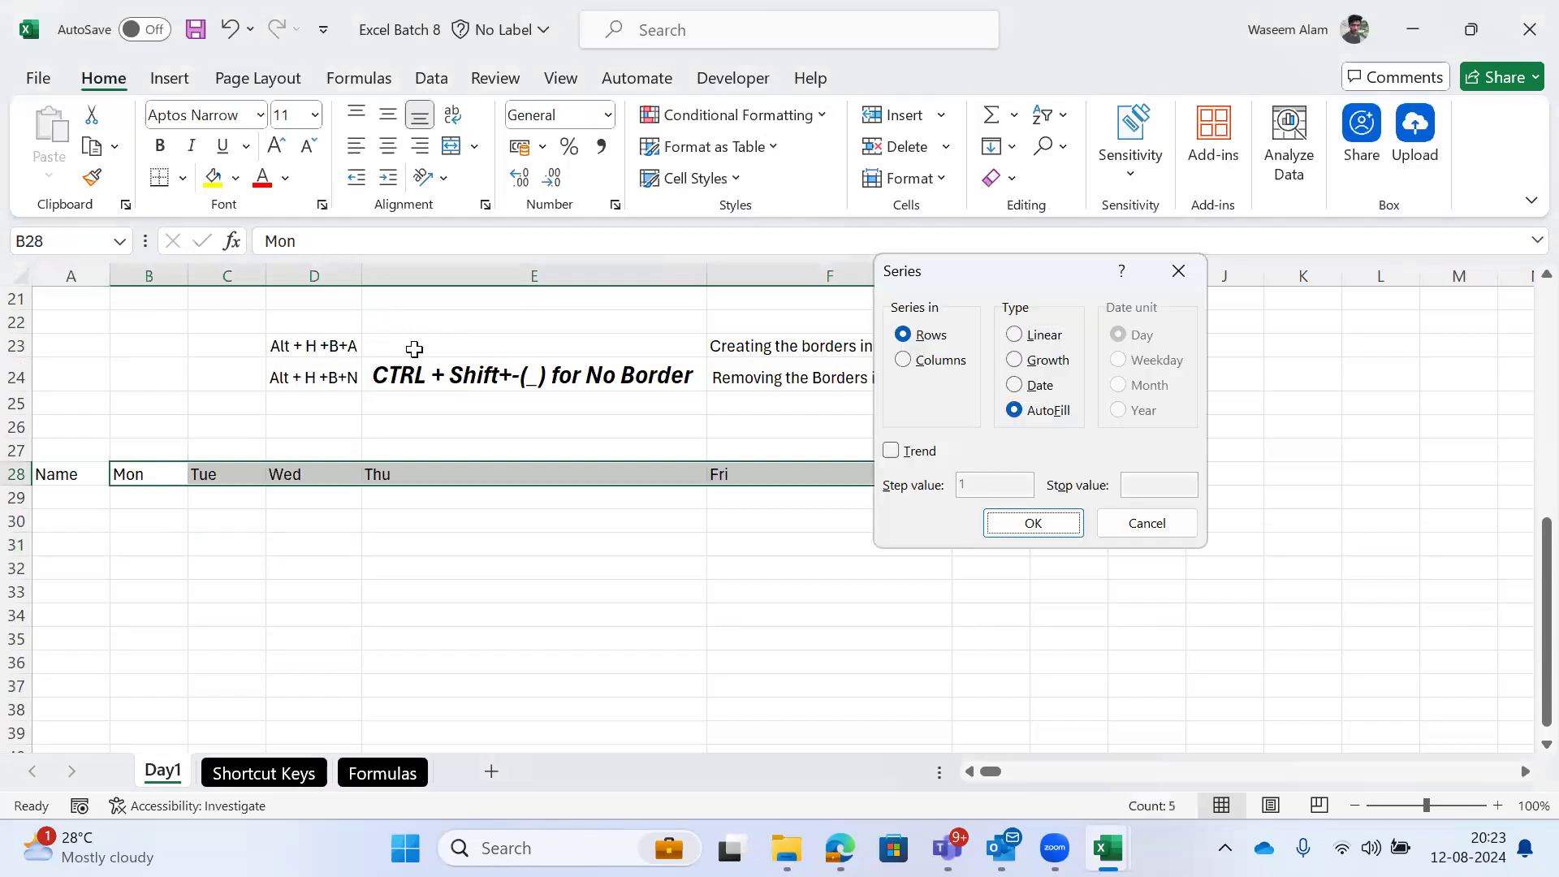
left_click(110, 484)
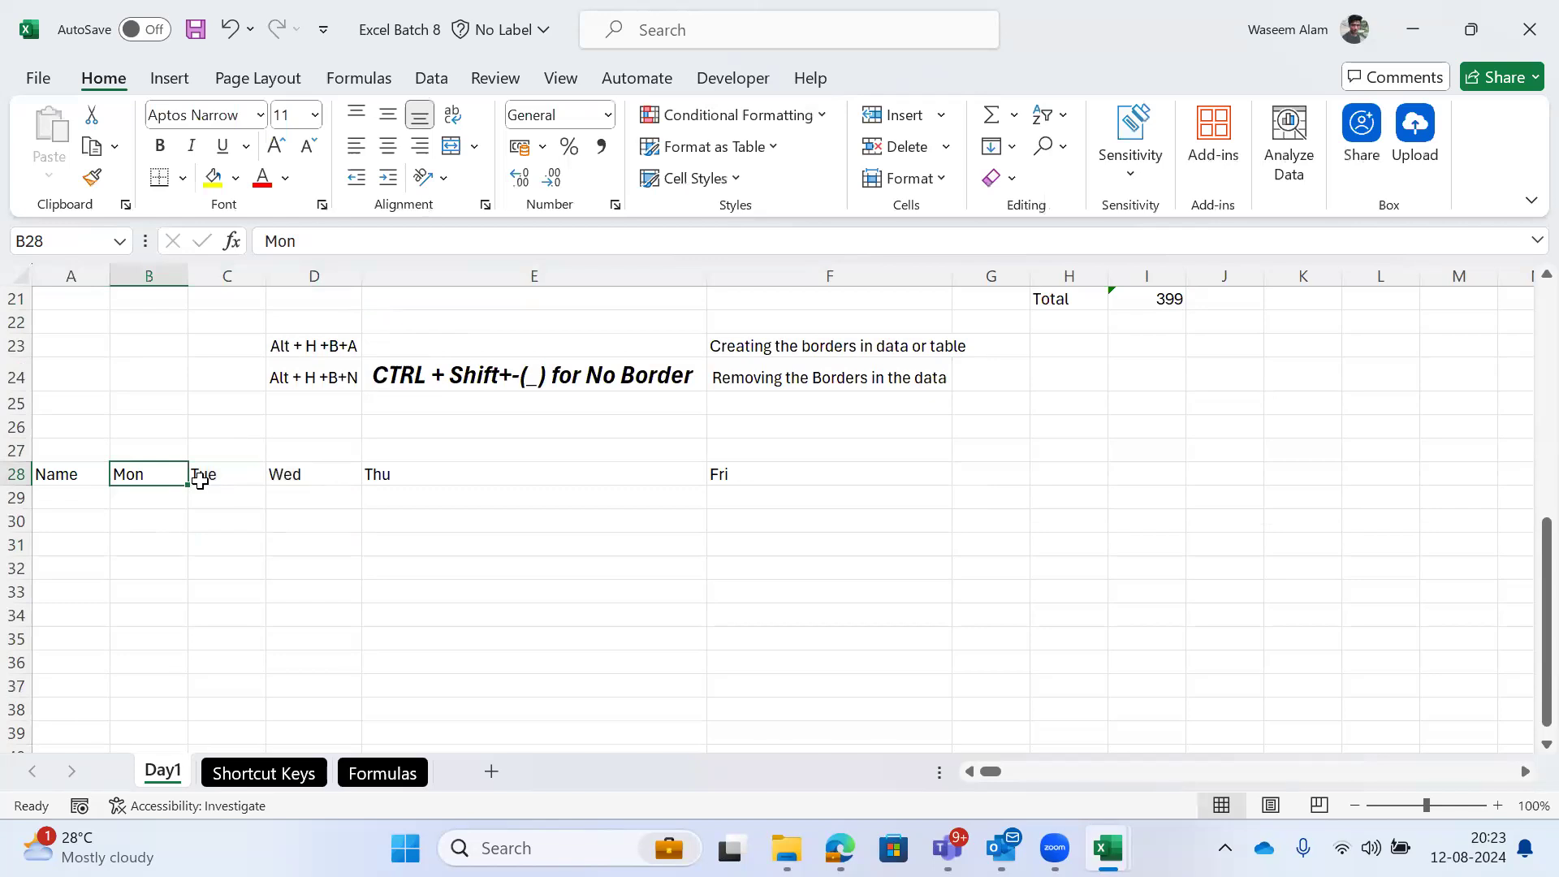
left_click(207, 481)
key("Left")
key("Right")
key("Left")
key("Left")
key("Right")
key("Right")
key("Right")
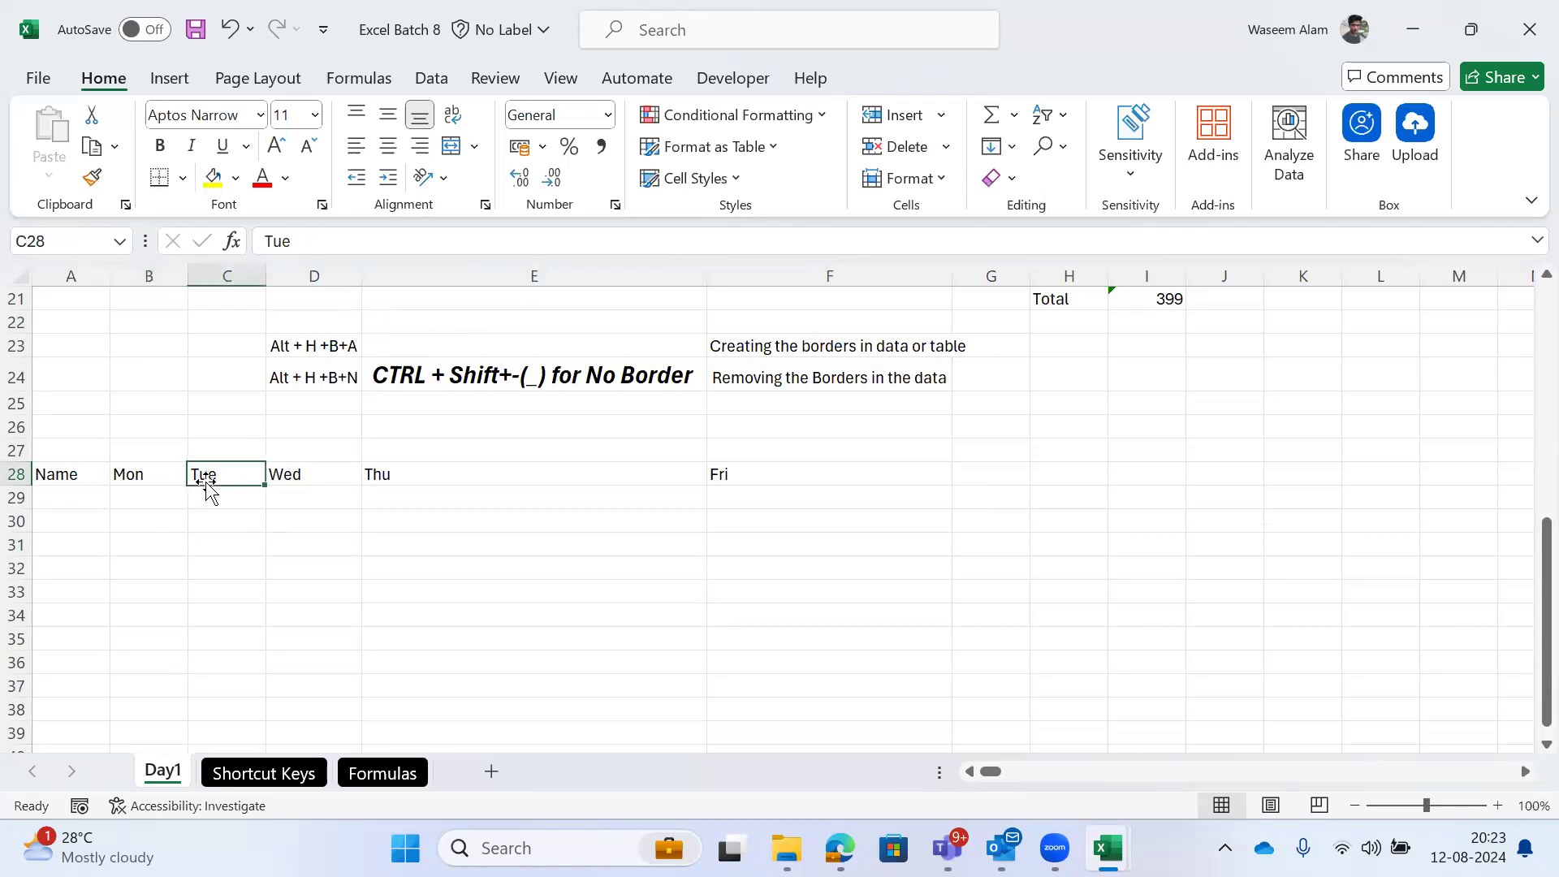
key("Right")
key("Right")
key("Left")
Step: Examine the Autofill Series entry on the Formulas sheet alongside the weekday headers in B28:F28 of Day1
key("ctrl+Page_Down")
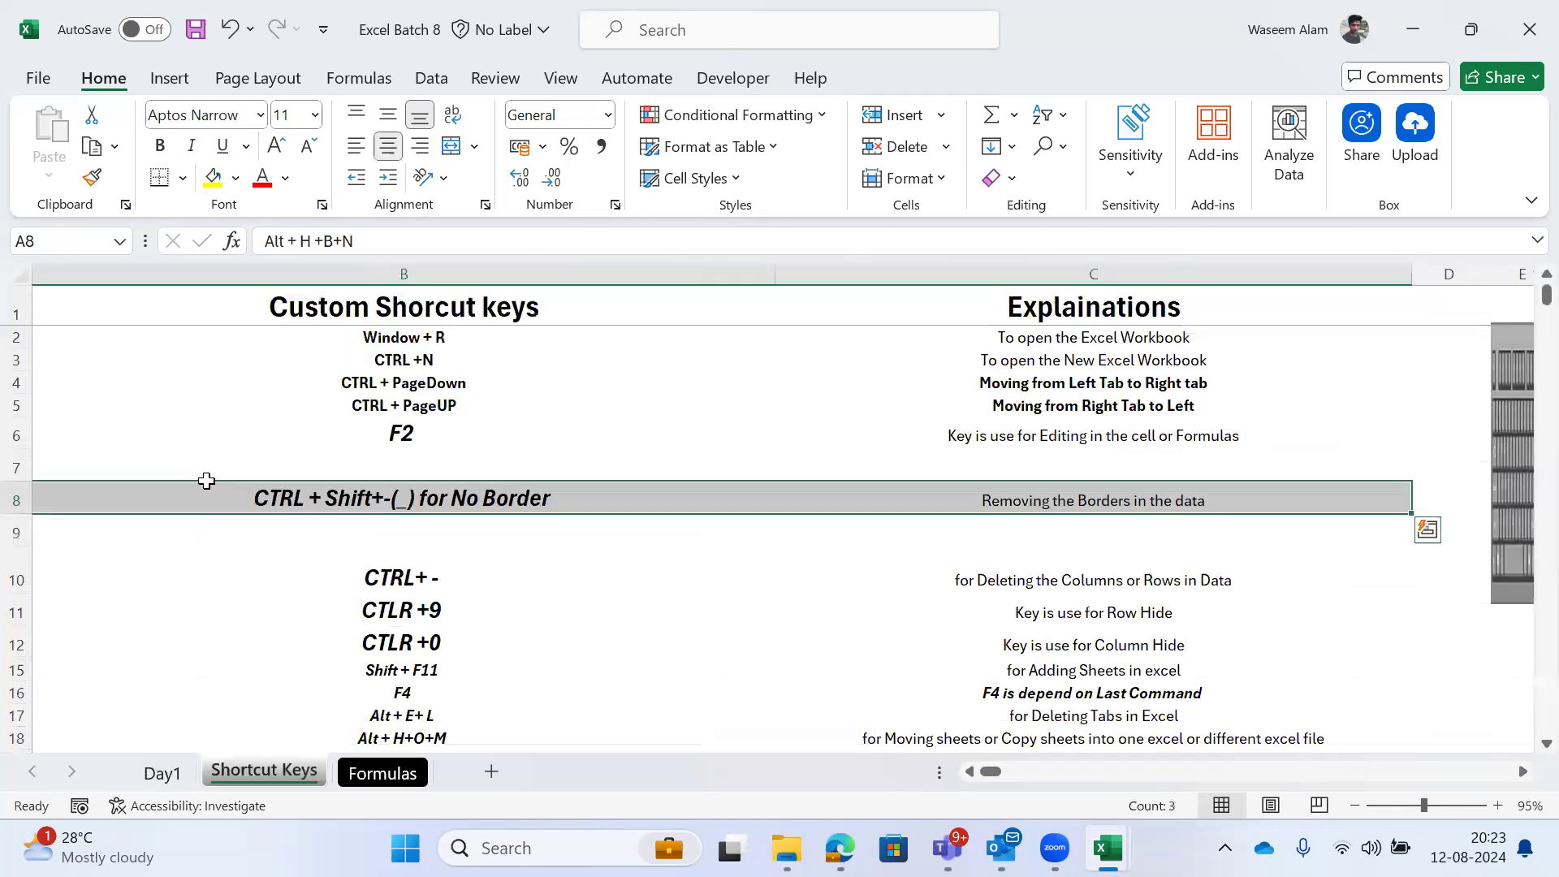
key("ctrl+Page_Down")
key("Up")
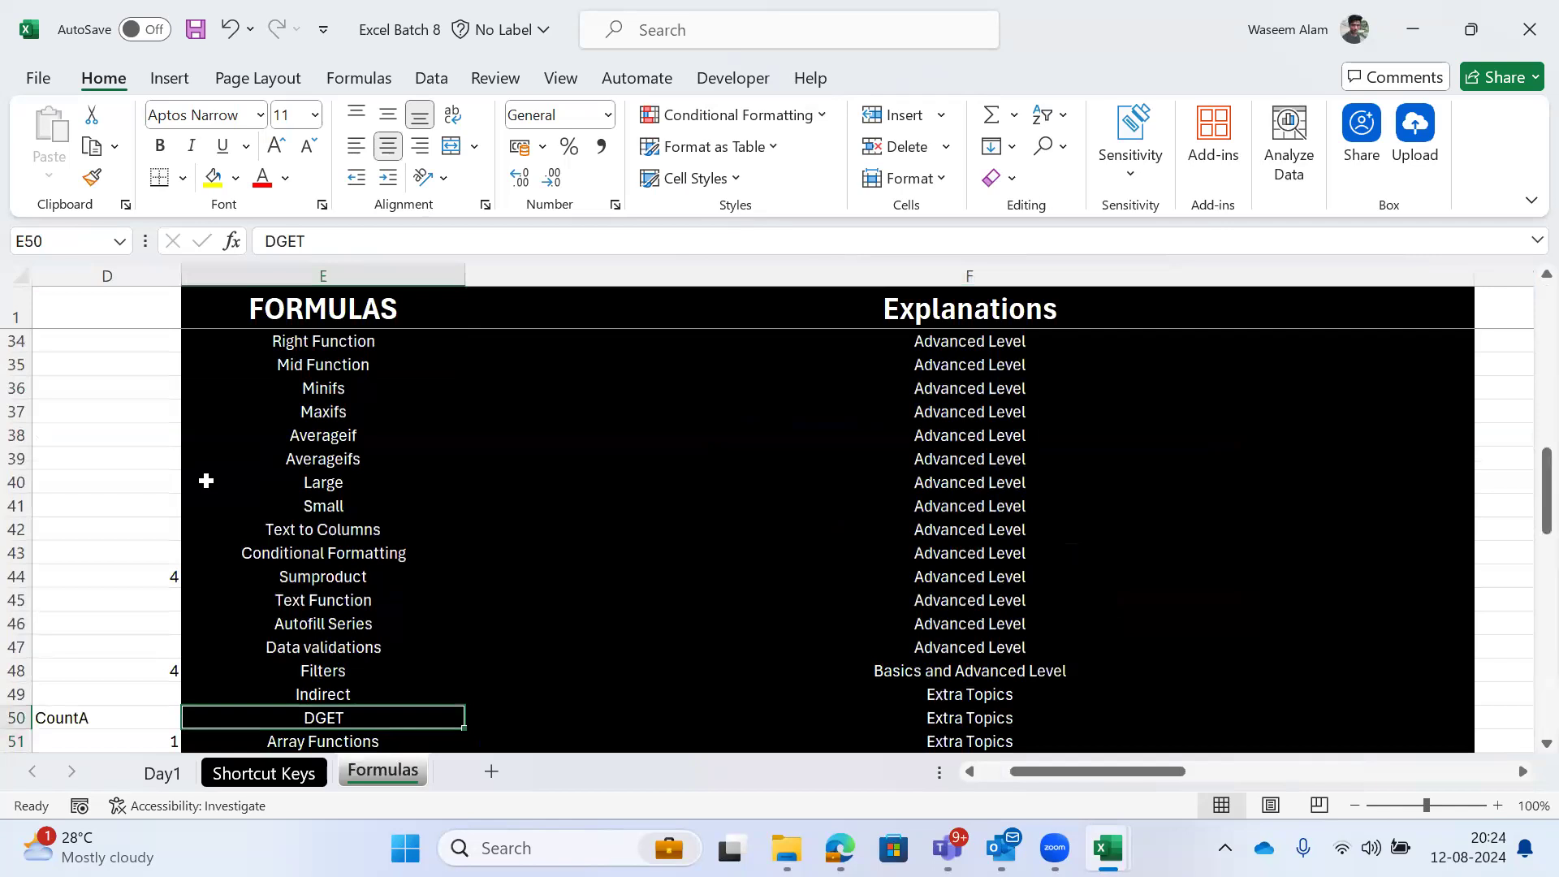
key("ctrl+Up")
left_click(292, 626)
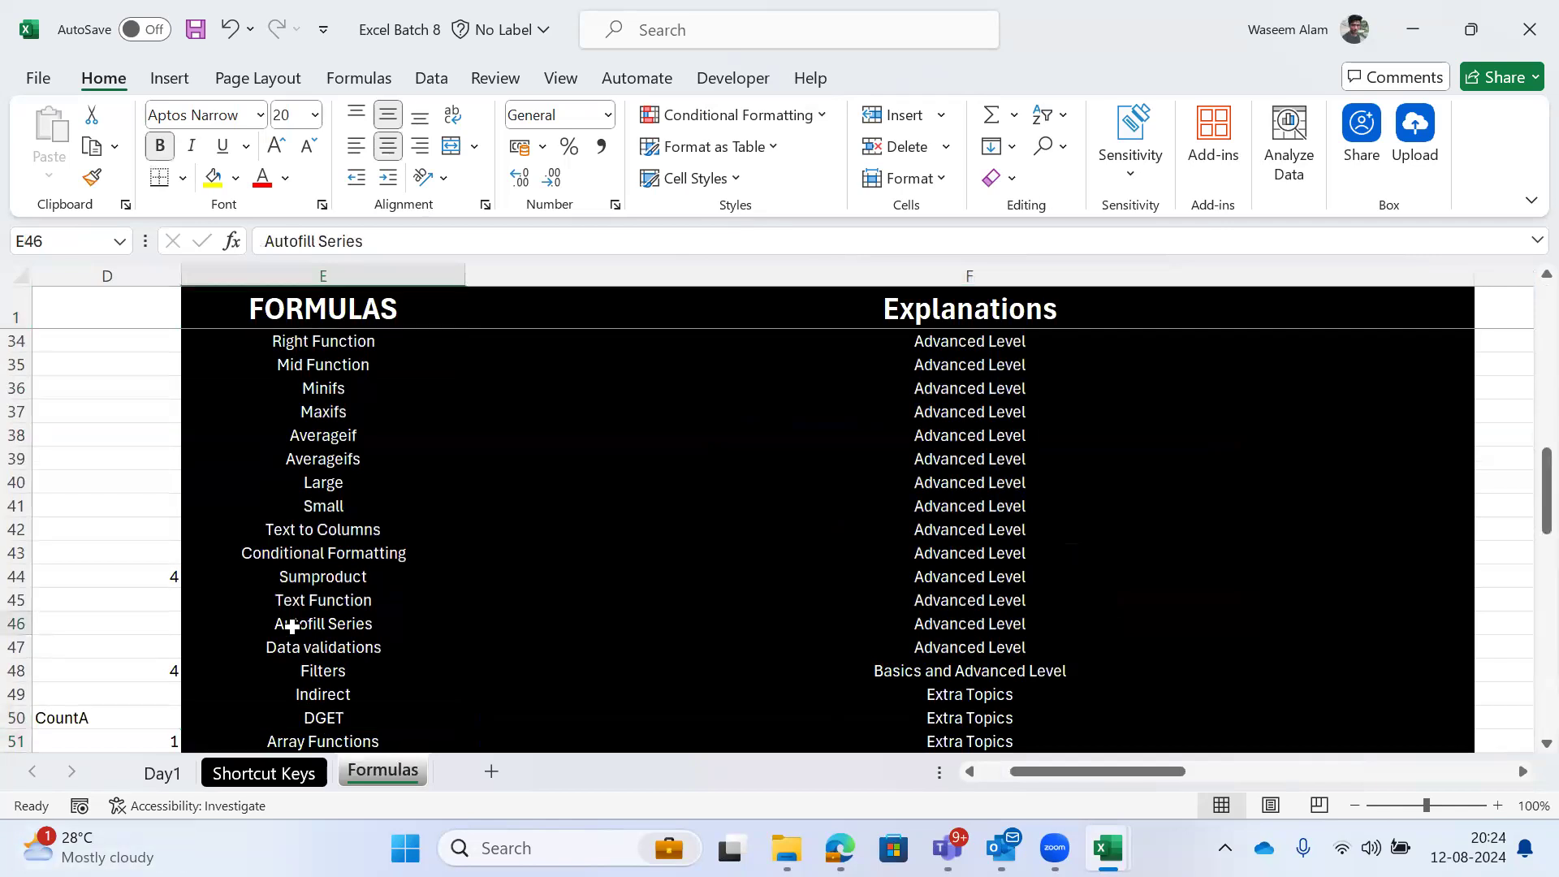
key("ctrl+Page_Up")
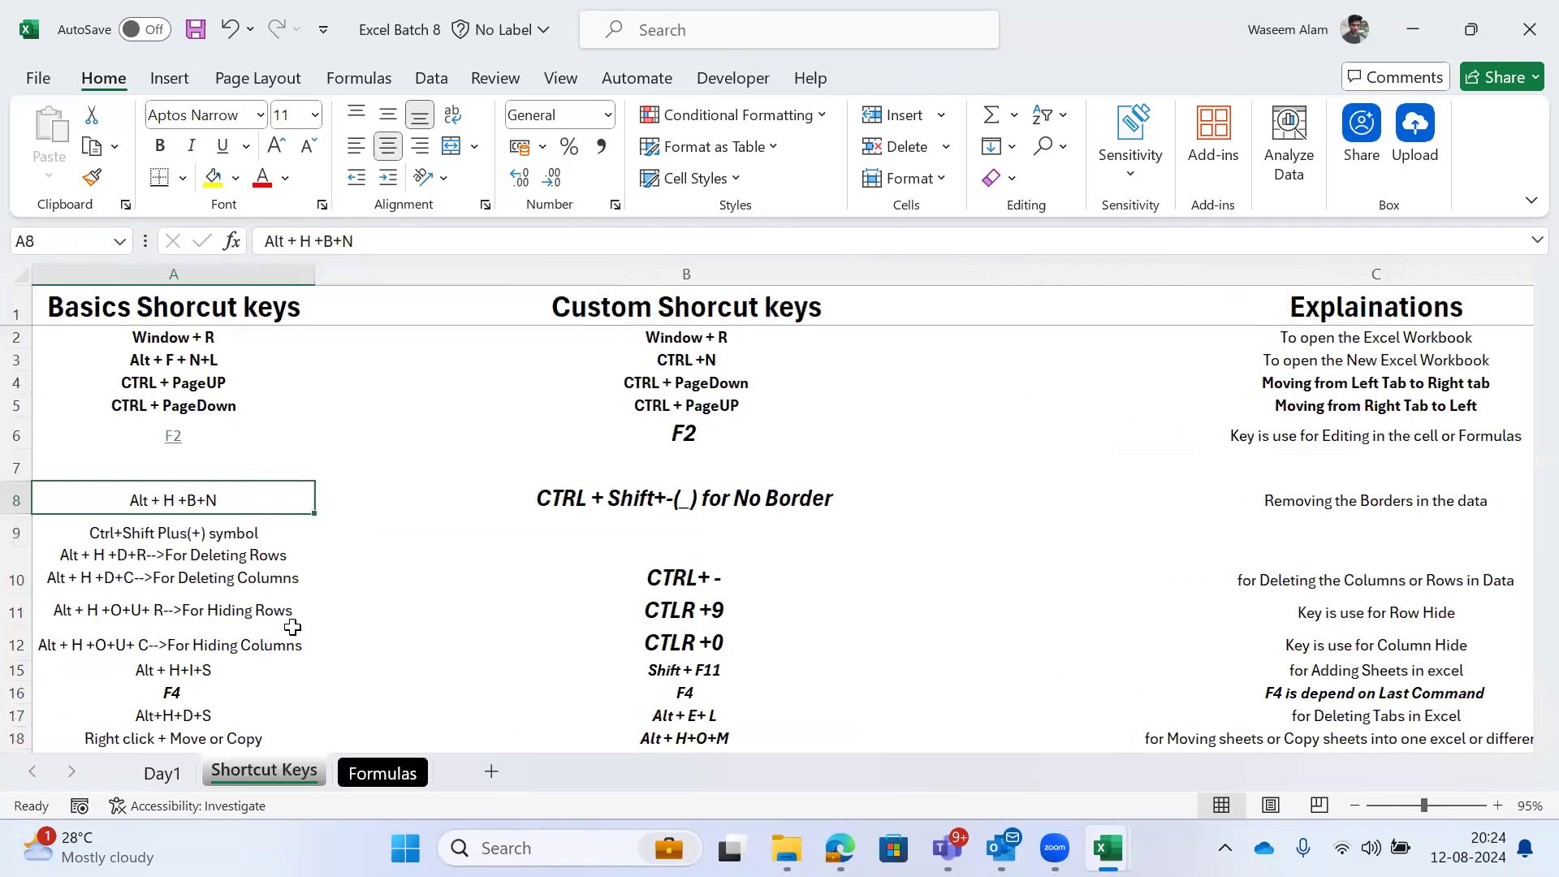
key("ctrl+Page_Up")
key("Left")
key("Left")
key("shift+Right")
key("shift+Right")
key("shift+Right")
key("shift+Right")
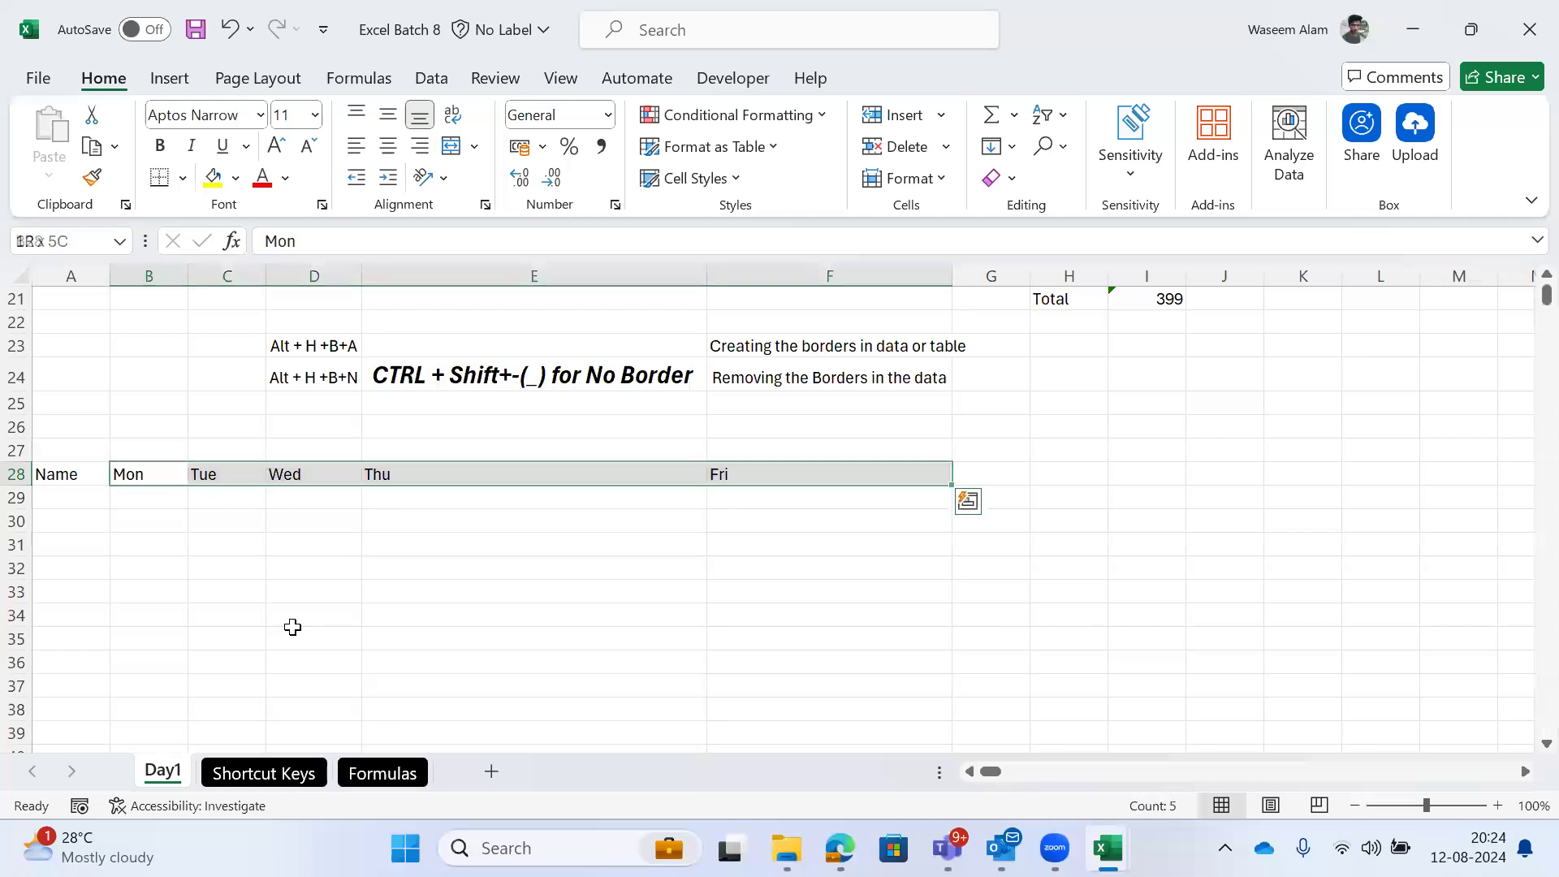
key("ctrl+Page_Down")
key("ctrl+Page_Down")
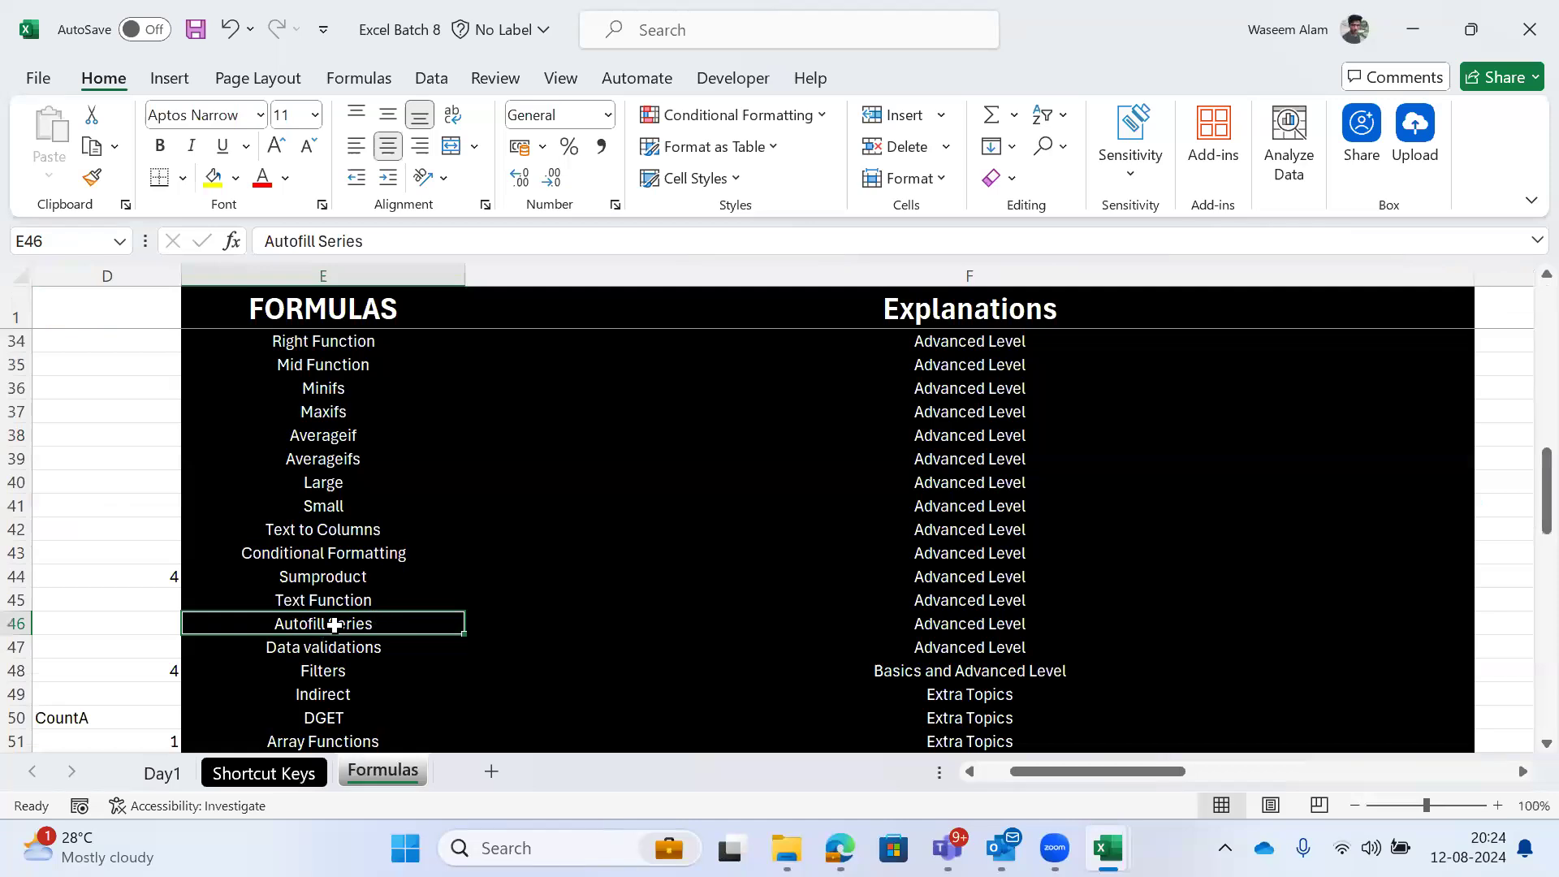
key("ctrl+Page_Up")
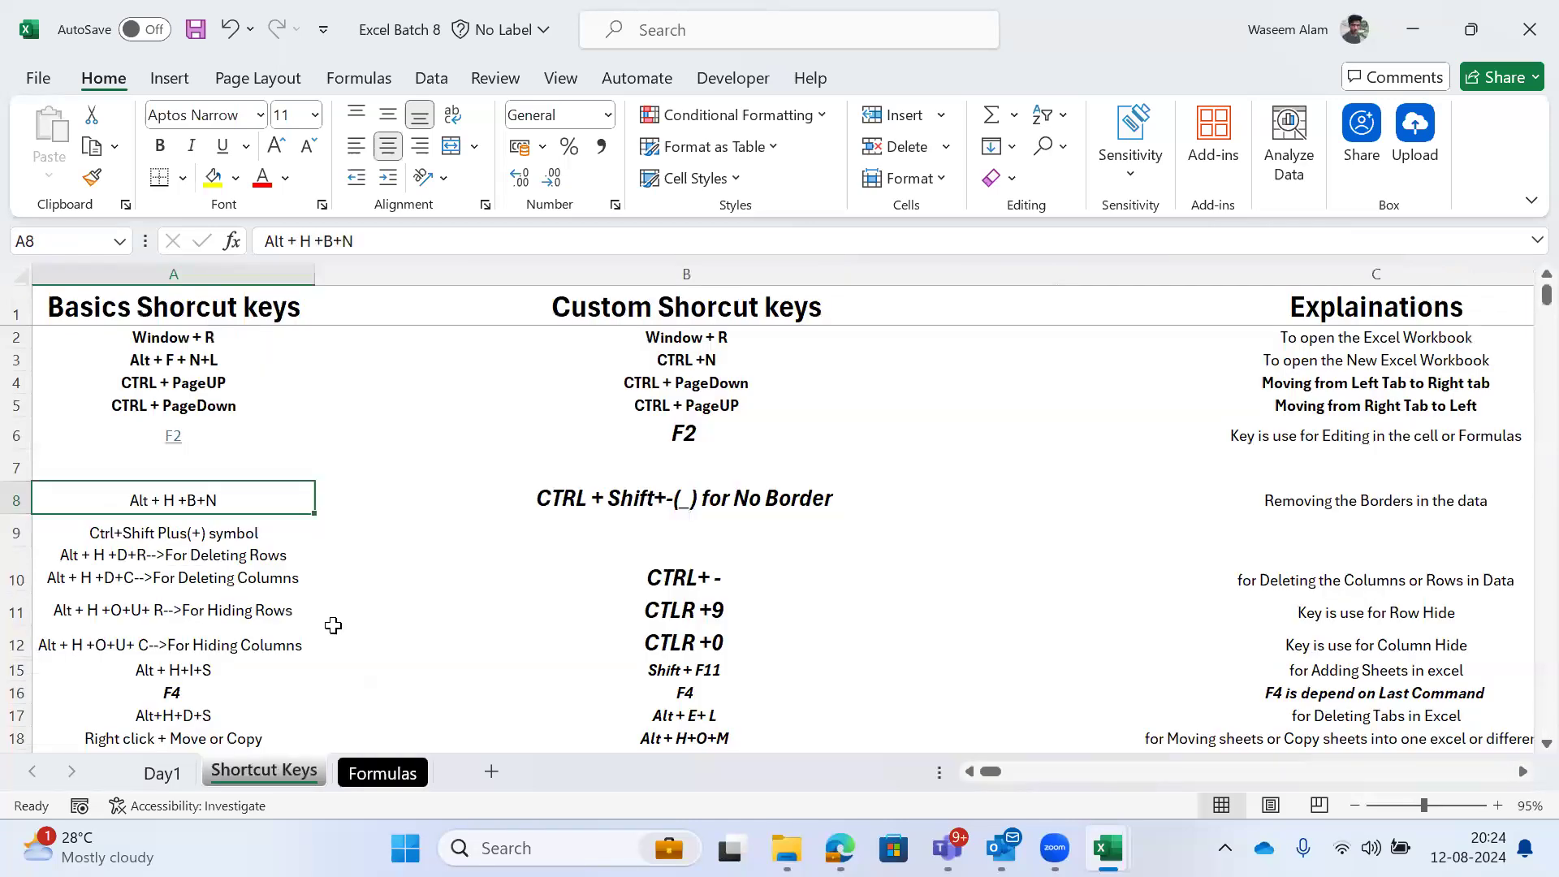
key("ctrl+Page_Up")
Step: Enter A1 in A29 and fill it down to A5 in A33 with an AutoFill series in columns
type("A1")
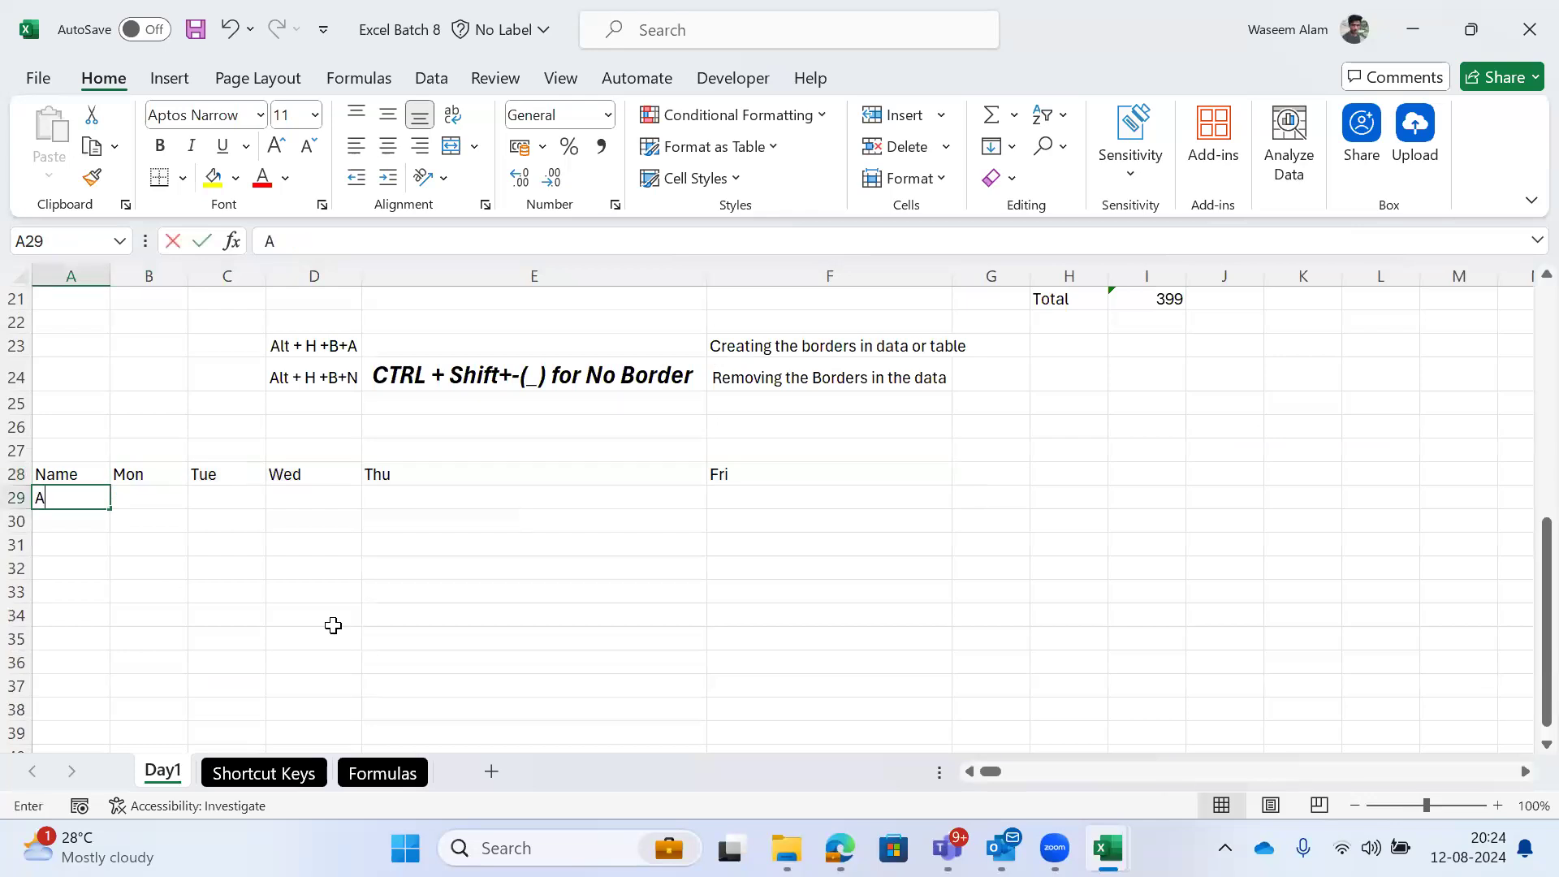
key("shift+Down")
key("shift+Down")
key("shift+Down")
key("shift+Down")
key("alt+h")
key("f")
key("i")
key("s")
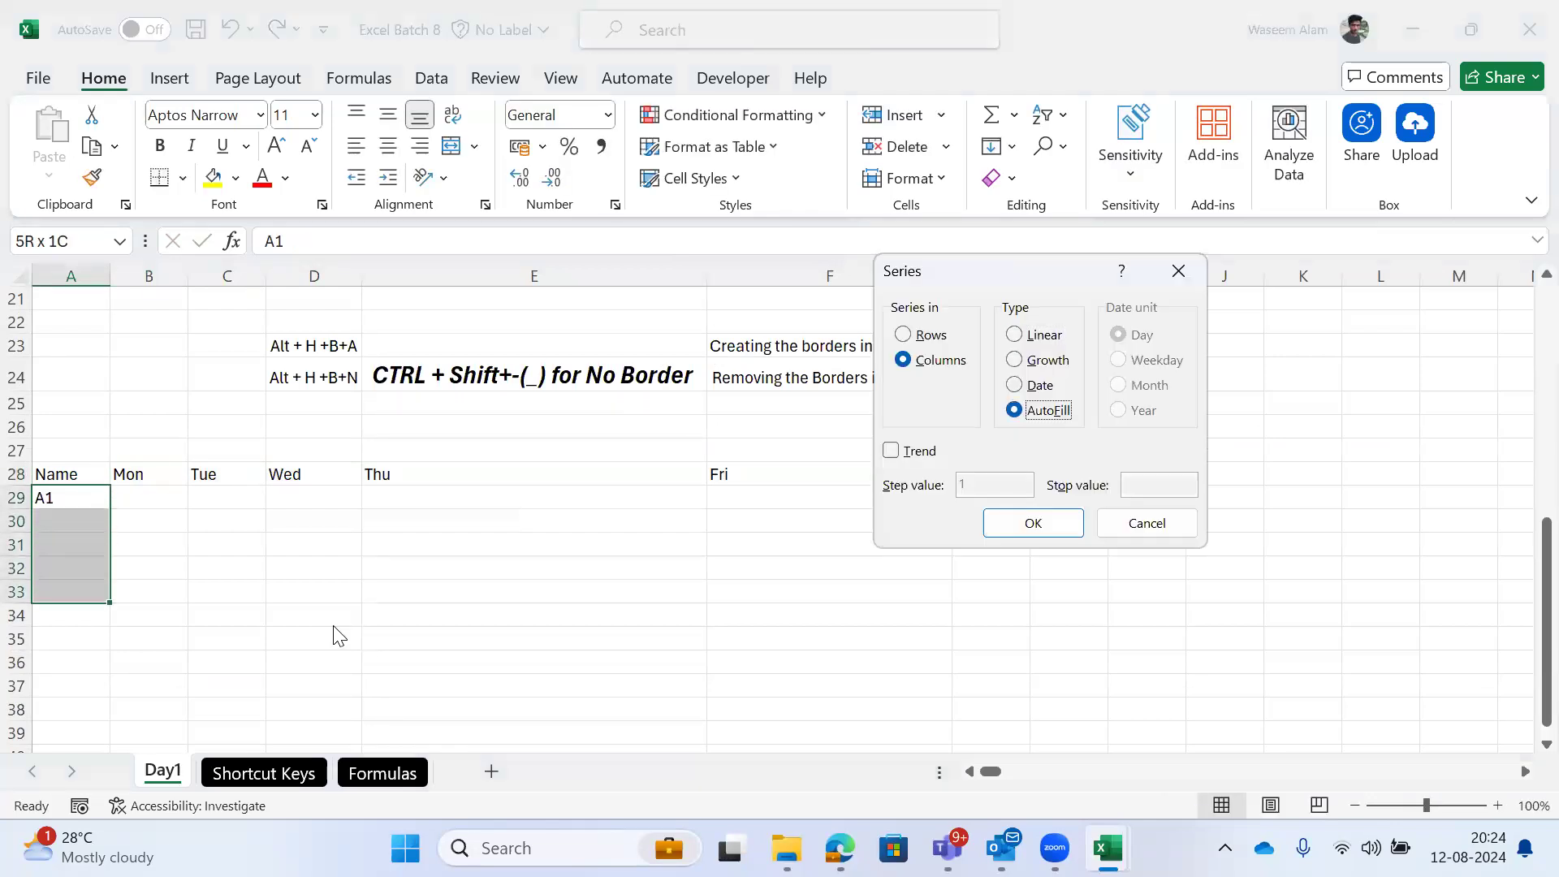
key("Return")
Step: Enter the formula =RANDBETWEEN(10,100) in B29 under the Mon header
key("Down")
key("Up")
key("Down")
key("Up")
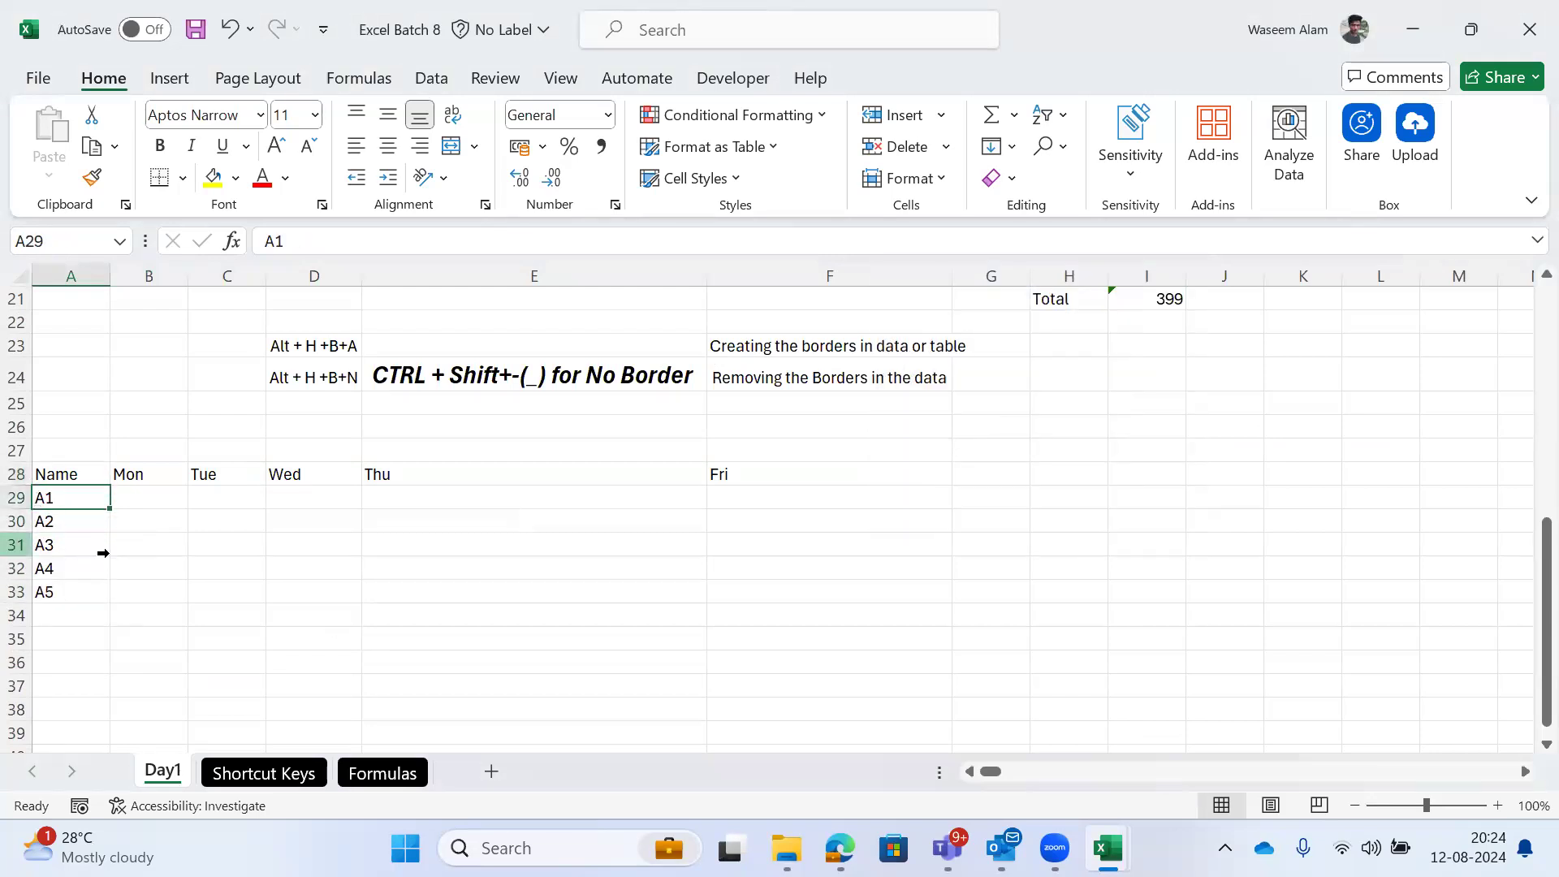
key("ctrl+shift+Down")
key("ctrl+shift+Up")
key("Right")
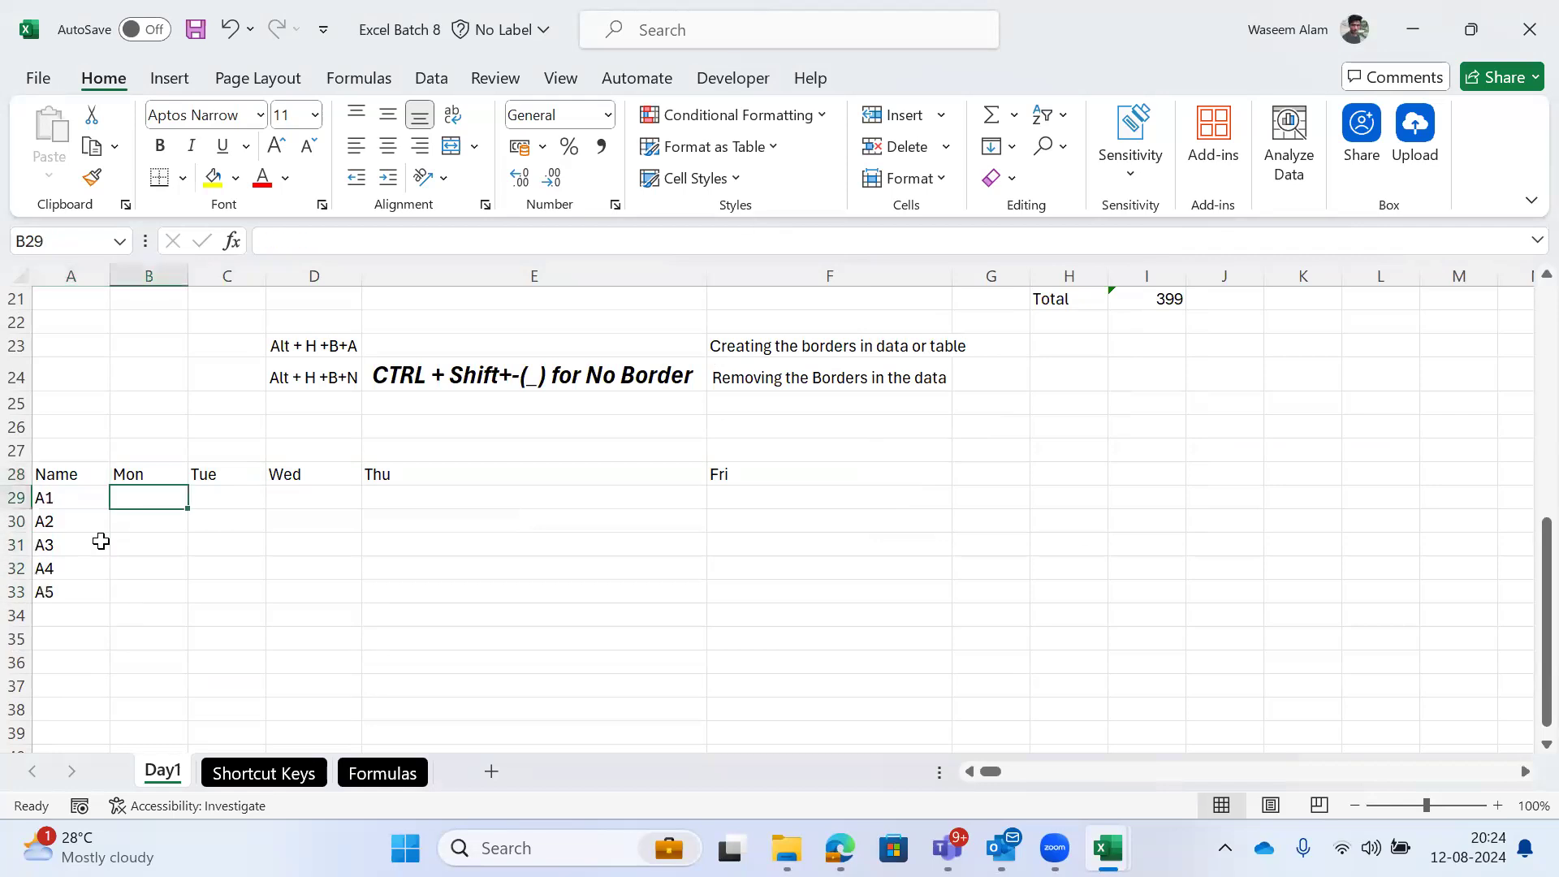
type("=ran")
key("Down")
key("Tab")
type("10,100")
key("Return")
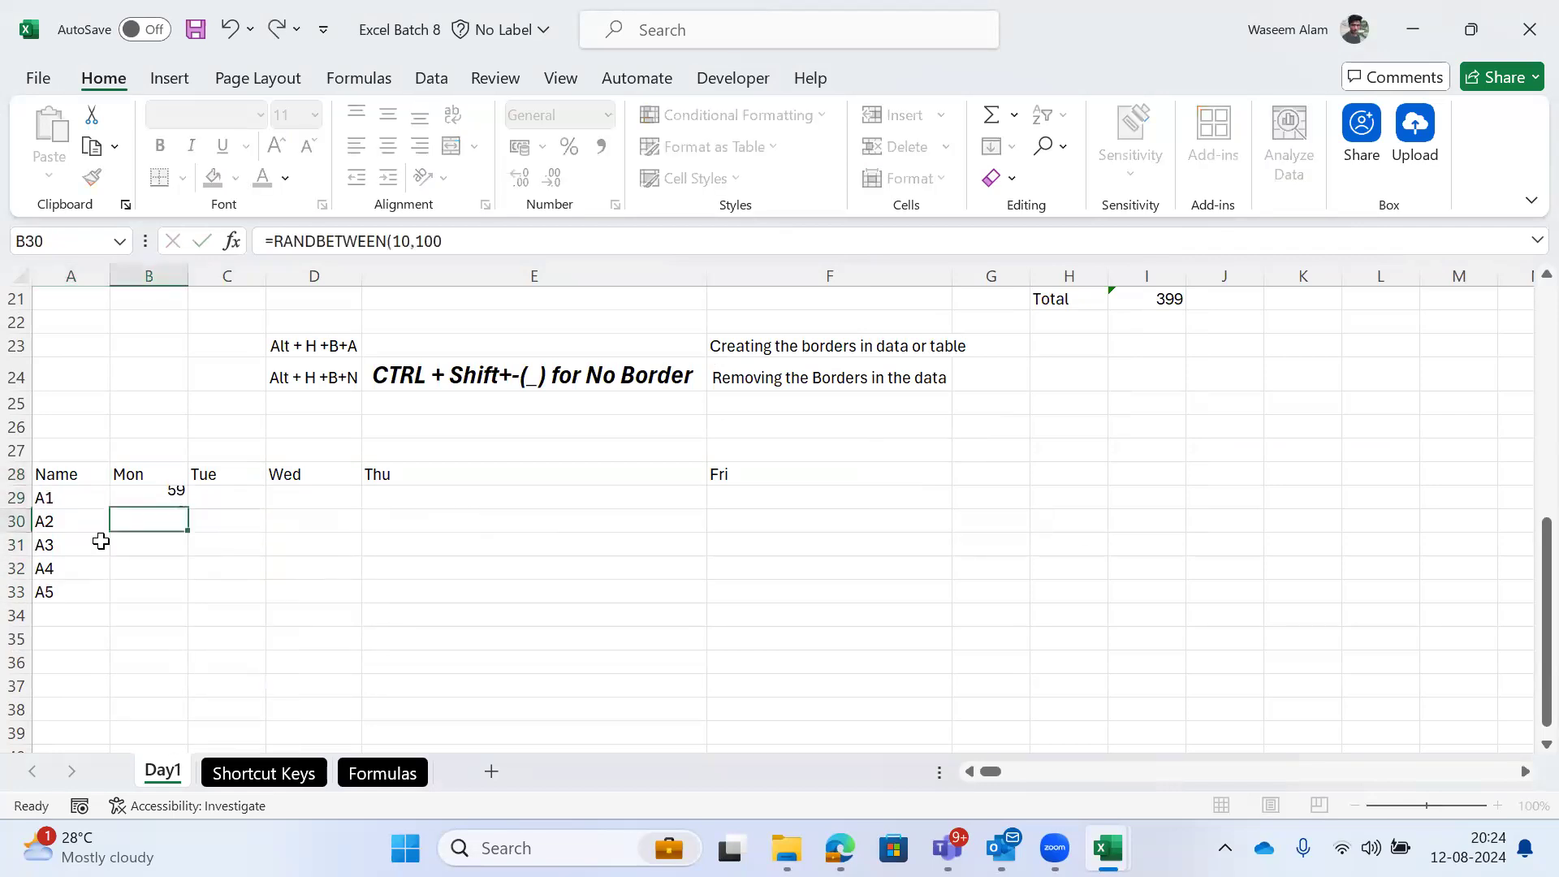
Step: Fill the RANDBETWEEN formula down to B33 and across to column F, covering B29:F33
key("Down")
key("Down")
key("Down")
key("ctrl+shift+Up")
key("ctrl+d")
key("shift+Right")
key("shift+Right")
key("shift+Right")
key("shift+Right")
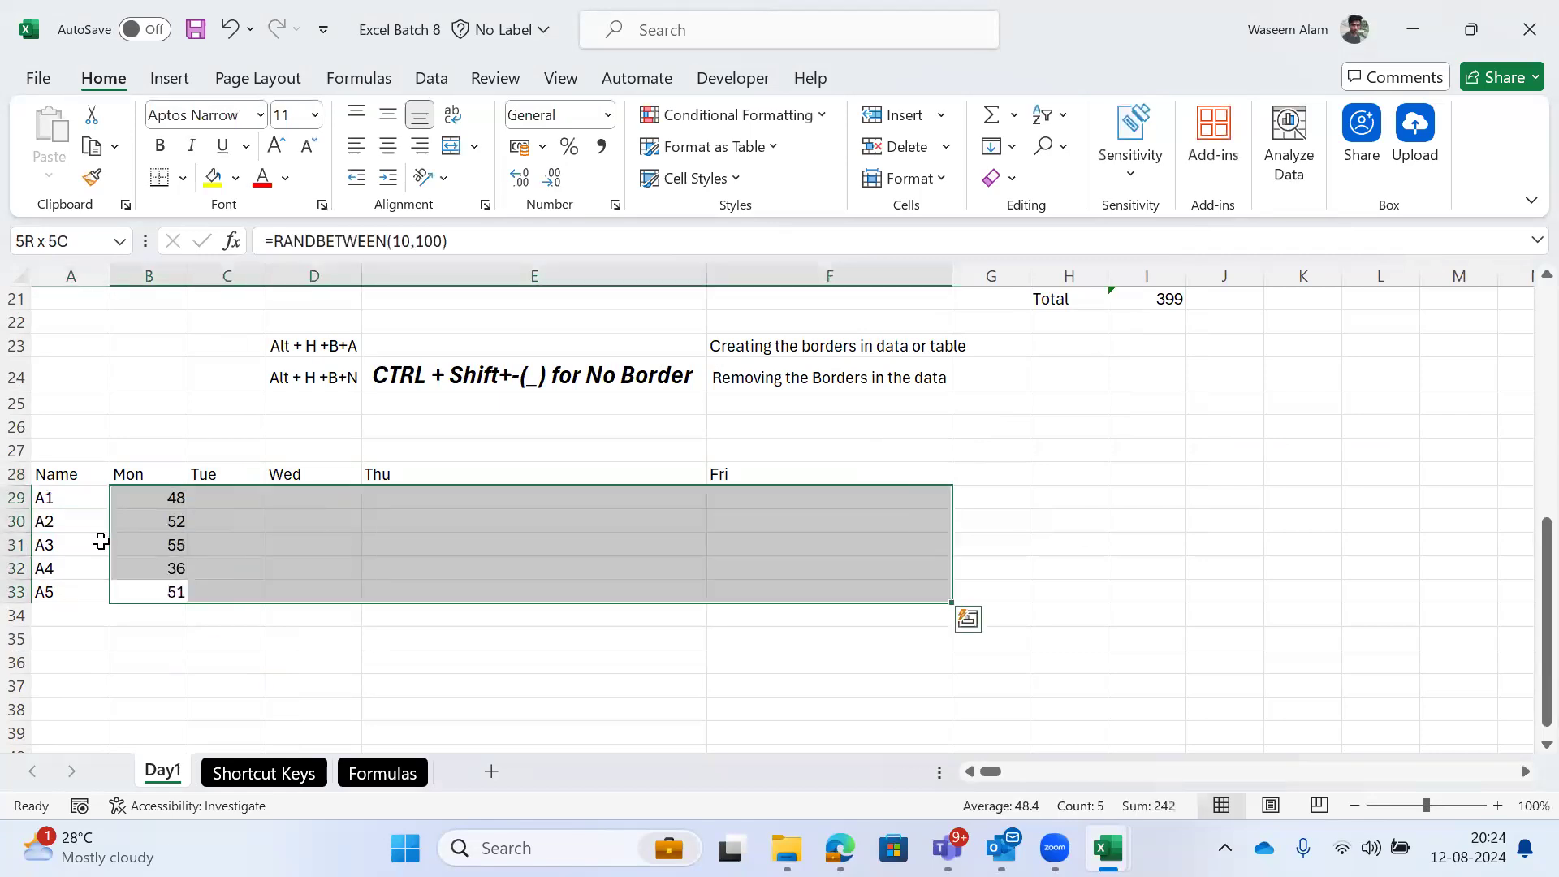
key("ctrl+r")
Step: Replace the RANDBETWEEN formulas in B29:F33 with their values using Paste Special Values
key("ctrl+c")
key("alt+e")
key("s")
key("v")
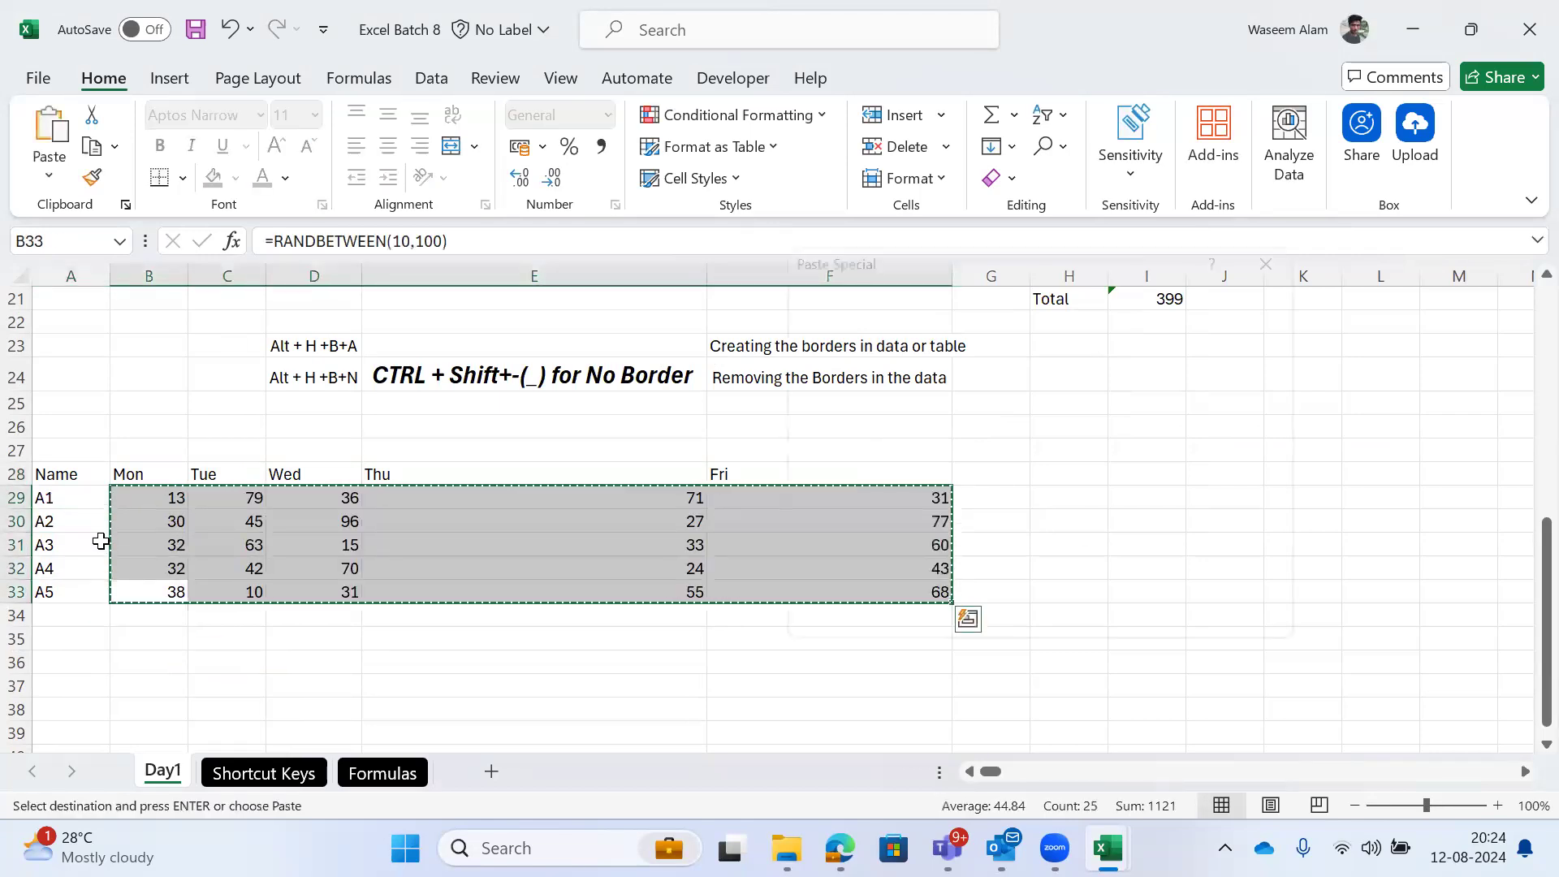
key("Return")
Step: Try AutoFit column width on the weekday table A28:F33 and undo it
key("ctrl+a")
key("alt+o")
key("c")
key("a")
key("Escape")
key("Left")
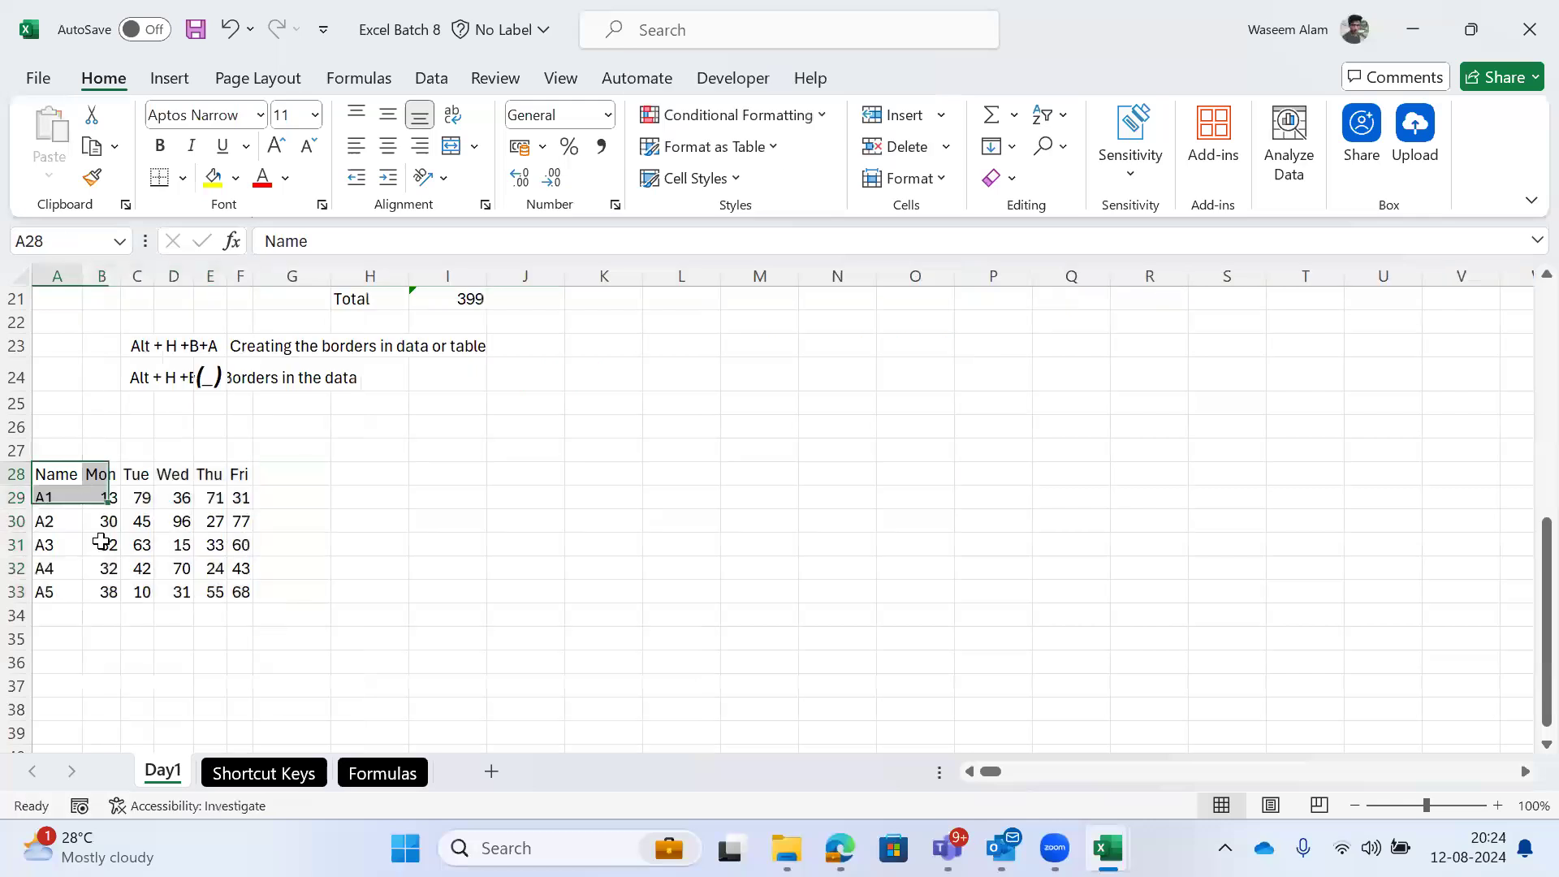
key("ctrl+a")
key("Left")
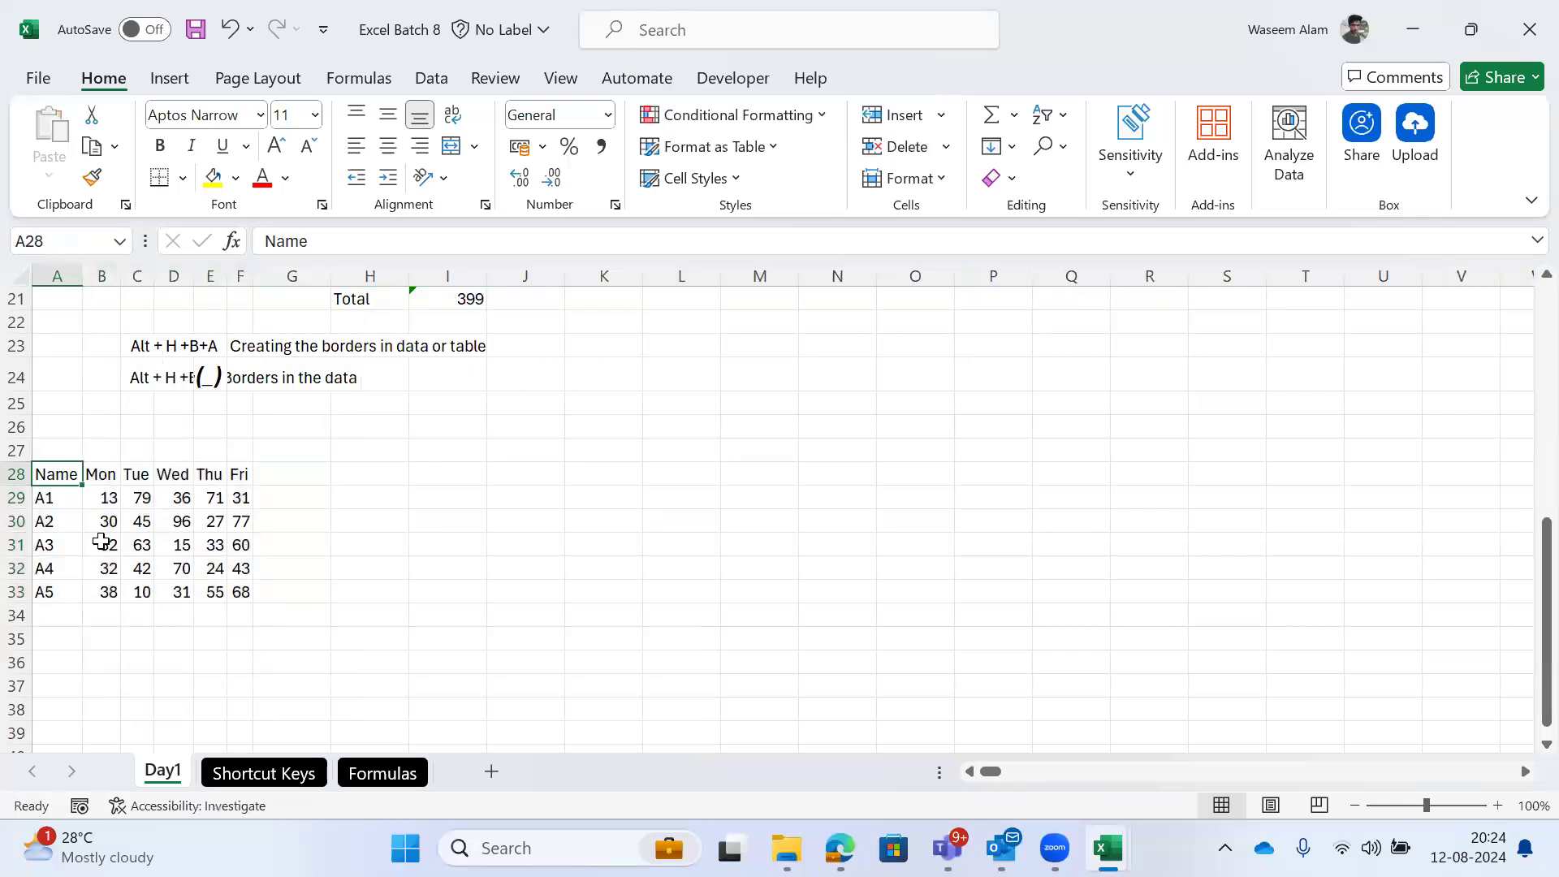
key("ctrl+z")
key("Left")
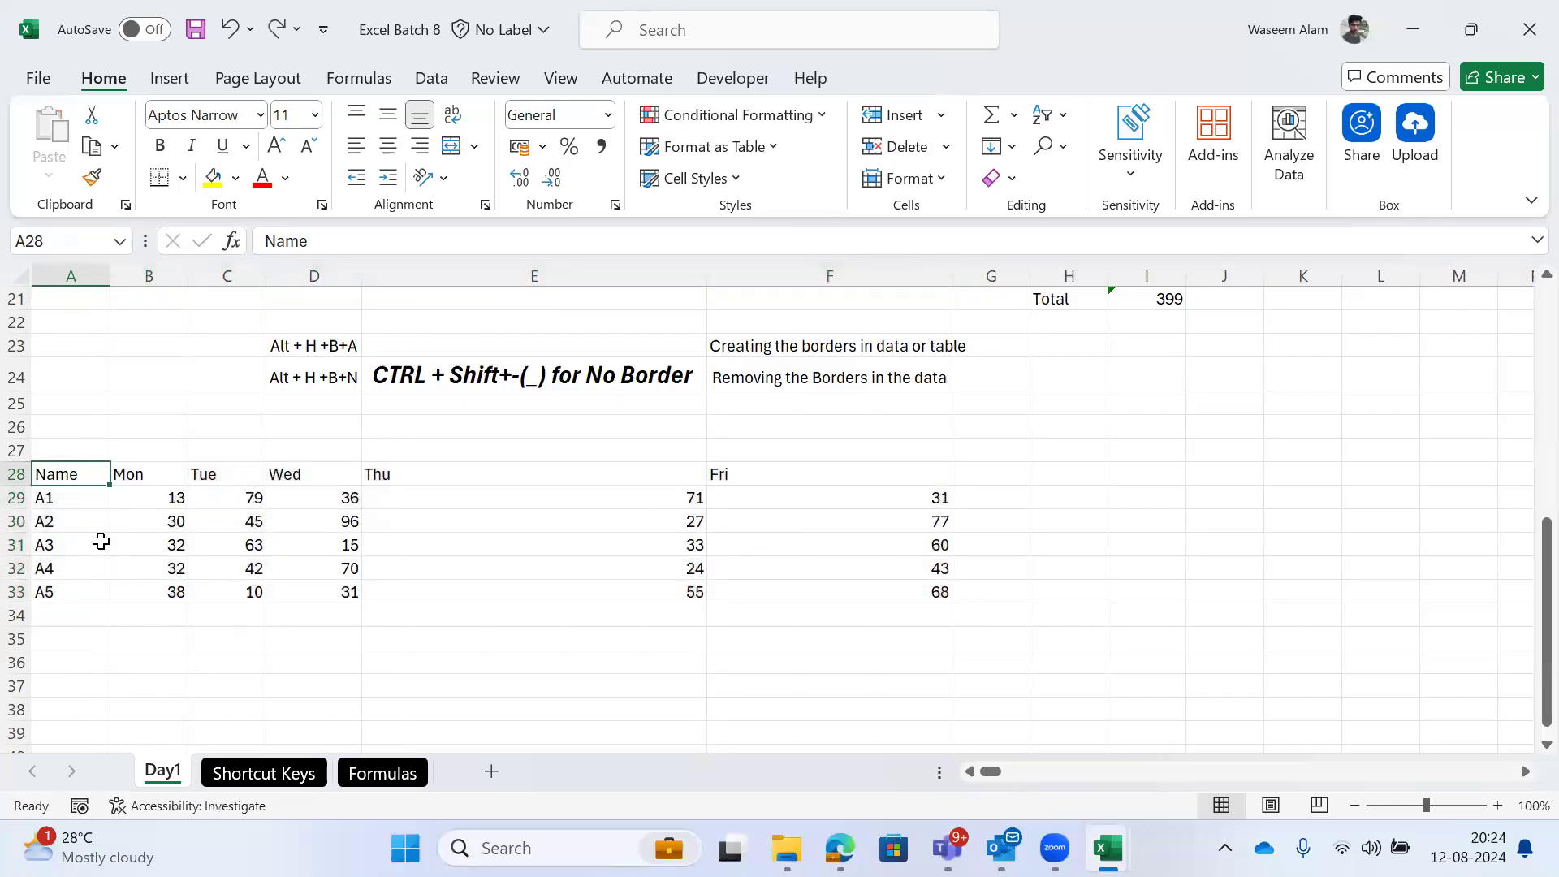
Step: Redo the column AutoFit on the weekday table and undo it again
key("ctrl+a")
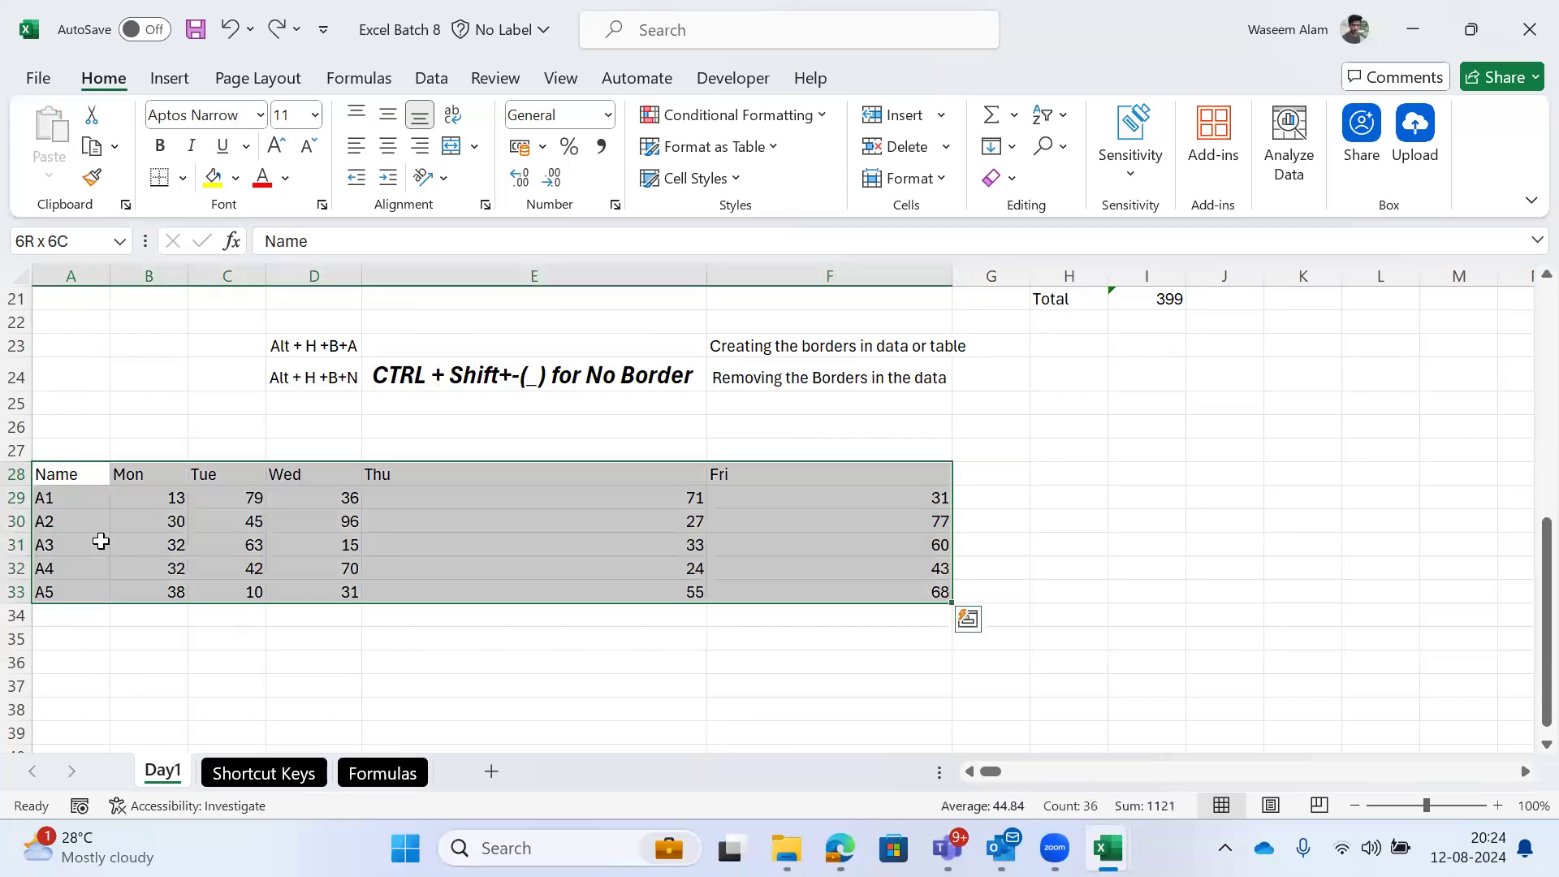
key("Left")
key("ctrl+a")
key("ctrl+y")
key("ctrl+z")
key("Left")
key("ctrl+a")
key("Up")
key("Up")
key("Right")
type("AL")
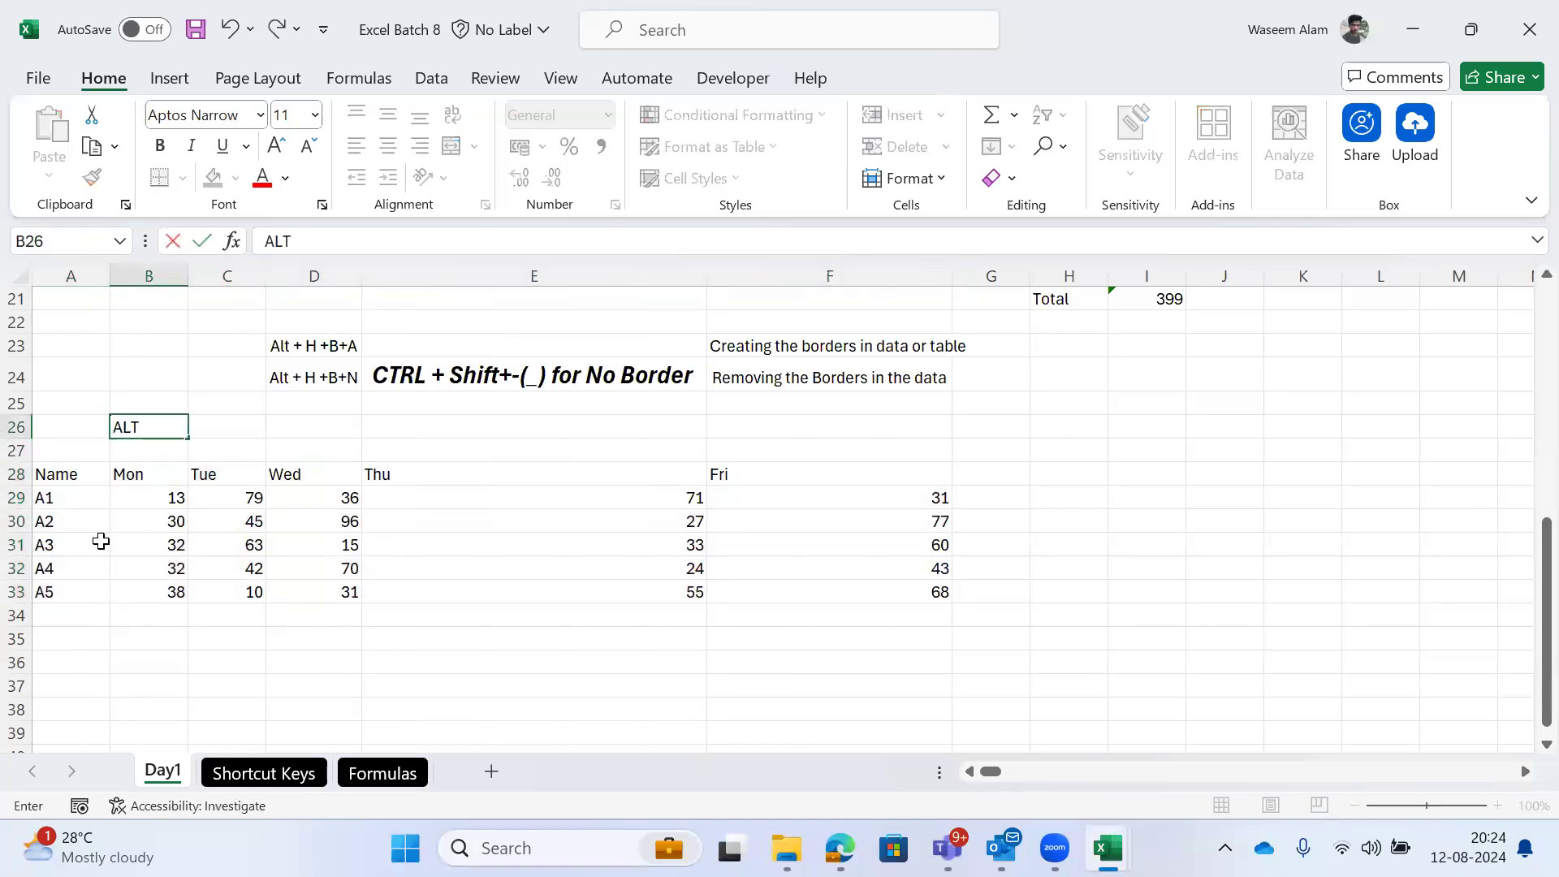
type("T O C")
key("Escape")
Step: Select the whole weekday table A28:F33 and autofit its column widths to the table contents
key("Left")
key("Down")
key("Right")
key("Left")
key("Down")
key("ctrl+a")
key("Left")
key("ctrl+a")
key("alt+o")
key("c")
key("a")
key("Left")
key("ctrl+a")
key("Left")
Step: Move through the header row and data edges, reselecting the whole weekday table A28:F33 to examine the selection
key("Right")
key("Right")
key("Right")
key("Right")
key("Right")
key("Right")
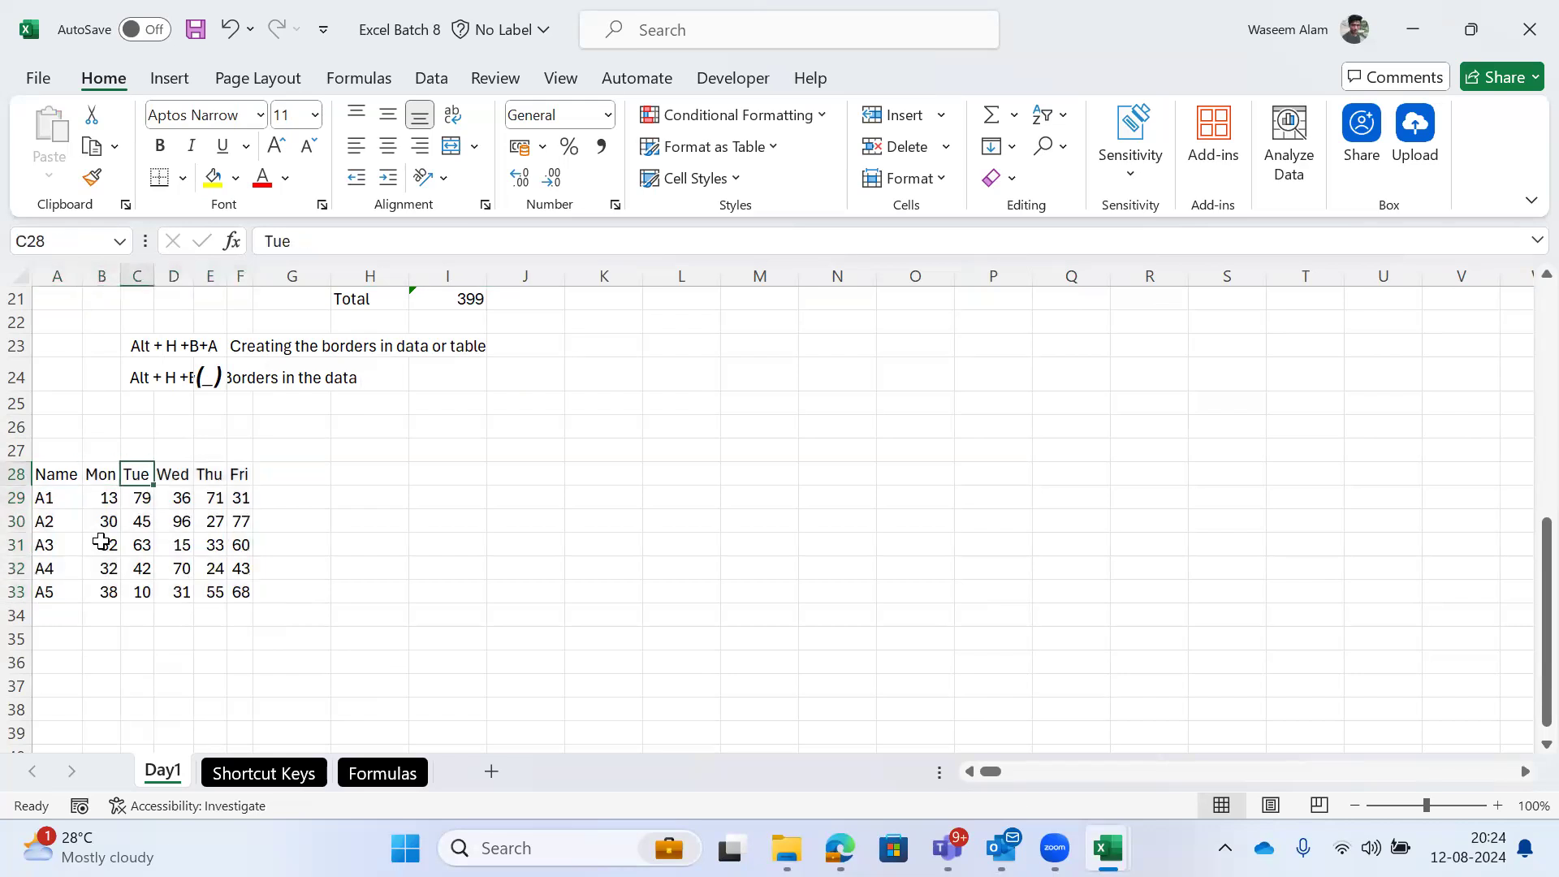
key("Left")
key("ctrl+Left")
key("ctrl+a")
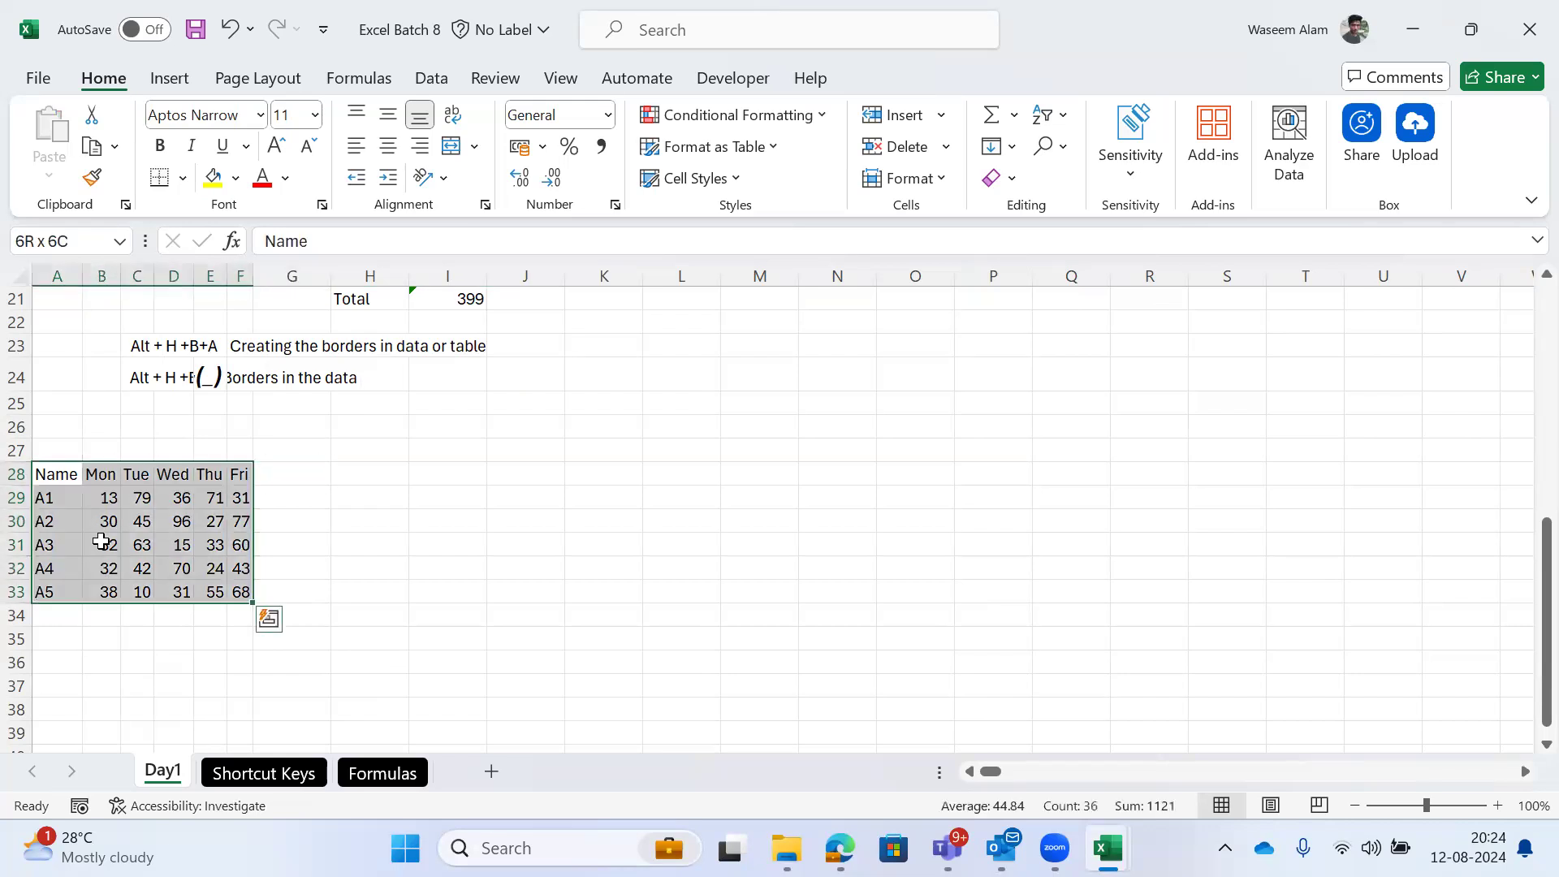
key("Right")
key("Left")
key("ctrl+a")
key("Right")
key("Up")
key("Right")
key("ctrl+Up")
key("ctrl+Down")
key("ctrl+Left")
key("ctrl+Down")
key("ctrl+Up")
key("ctrl+a")
key("Left")
key("ctrl+a")
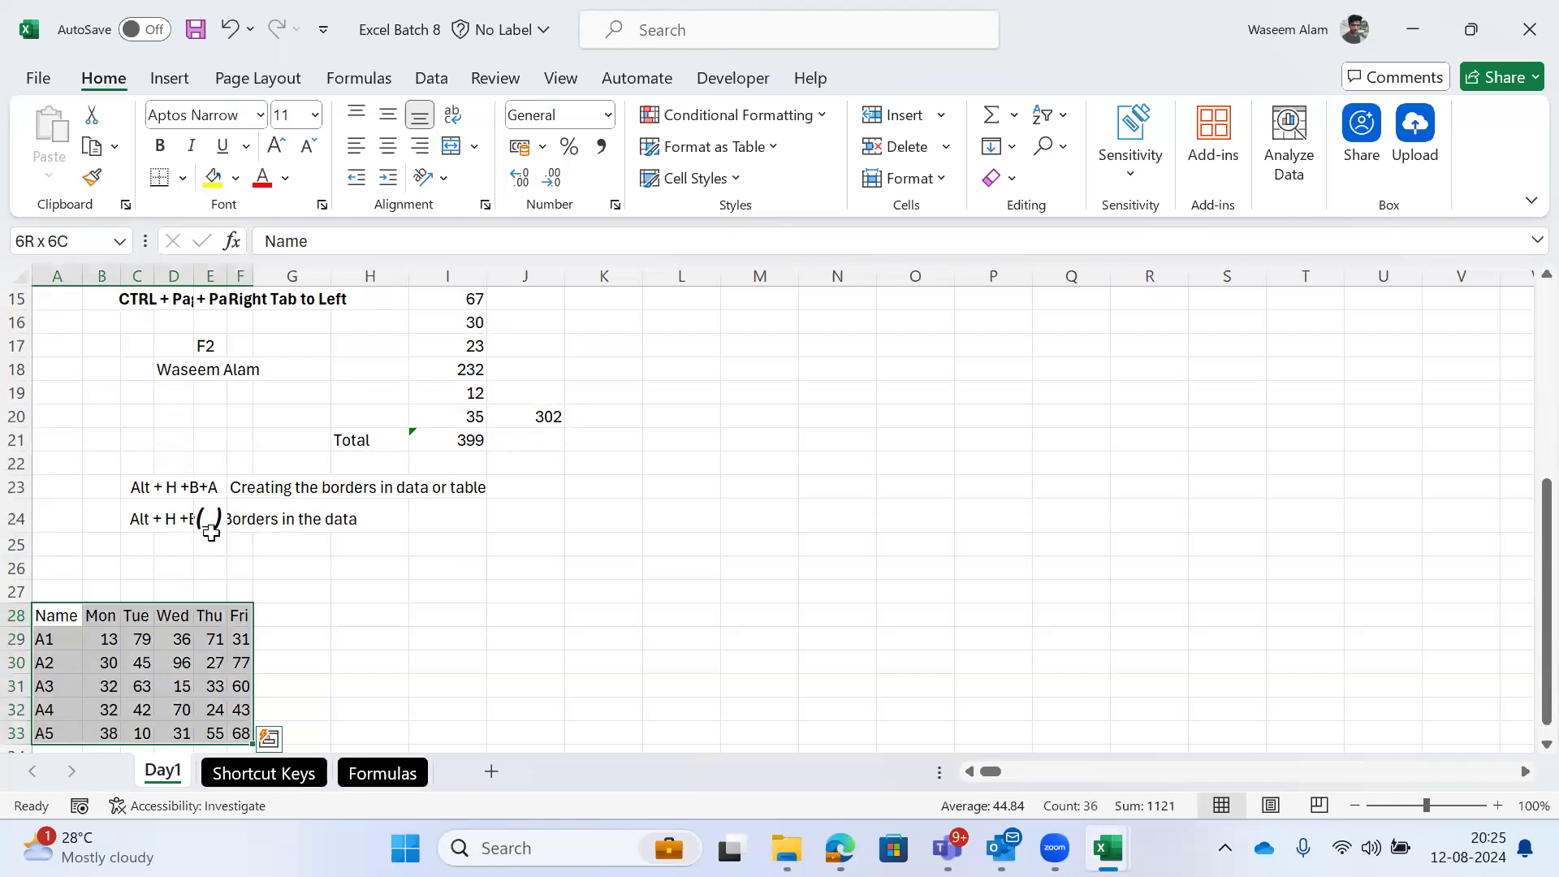
key("Up")
key("Up")
key("Down")
key("Down")
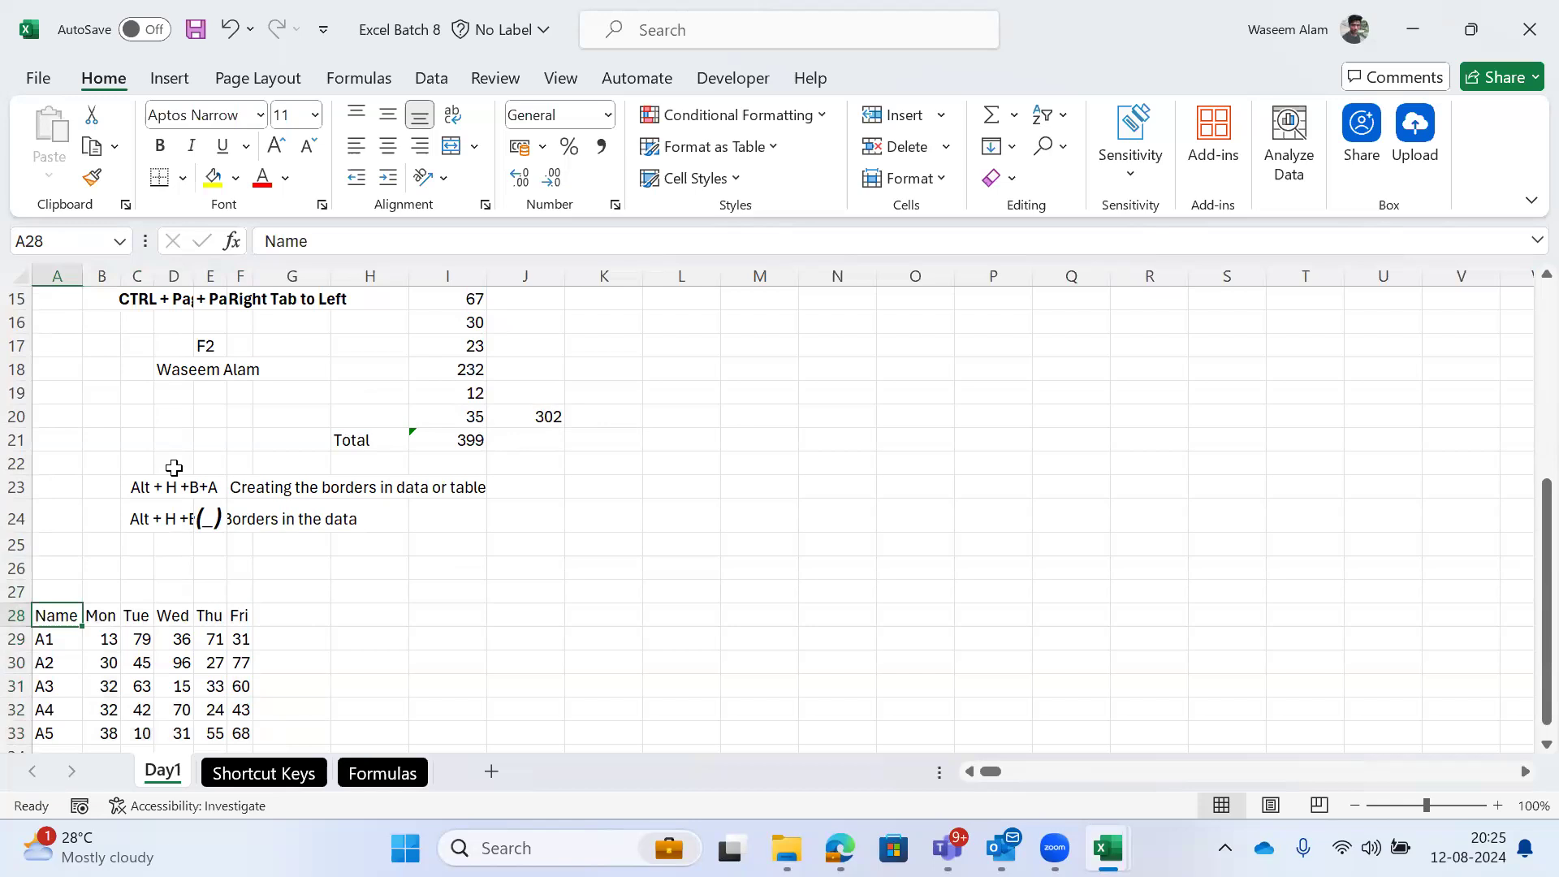
key("Right")
key("Right")
key("Right")
key("Right")
key("Left")
key("Left")
key("Left")
key("Left")
key("Right")
key("Right")
key("Right")
key("Right")
key("Right")
Step: Enter the note CTRL Shift in G26 and autofit the width of column G
key("Up")
key("Up")
key("Up")
key("Right")
key("Down")
type("CTRL")
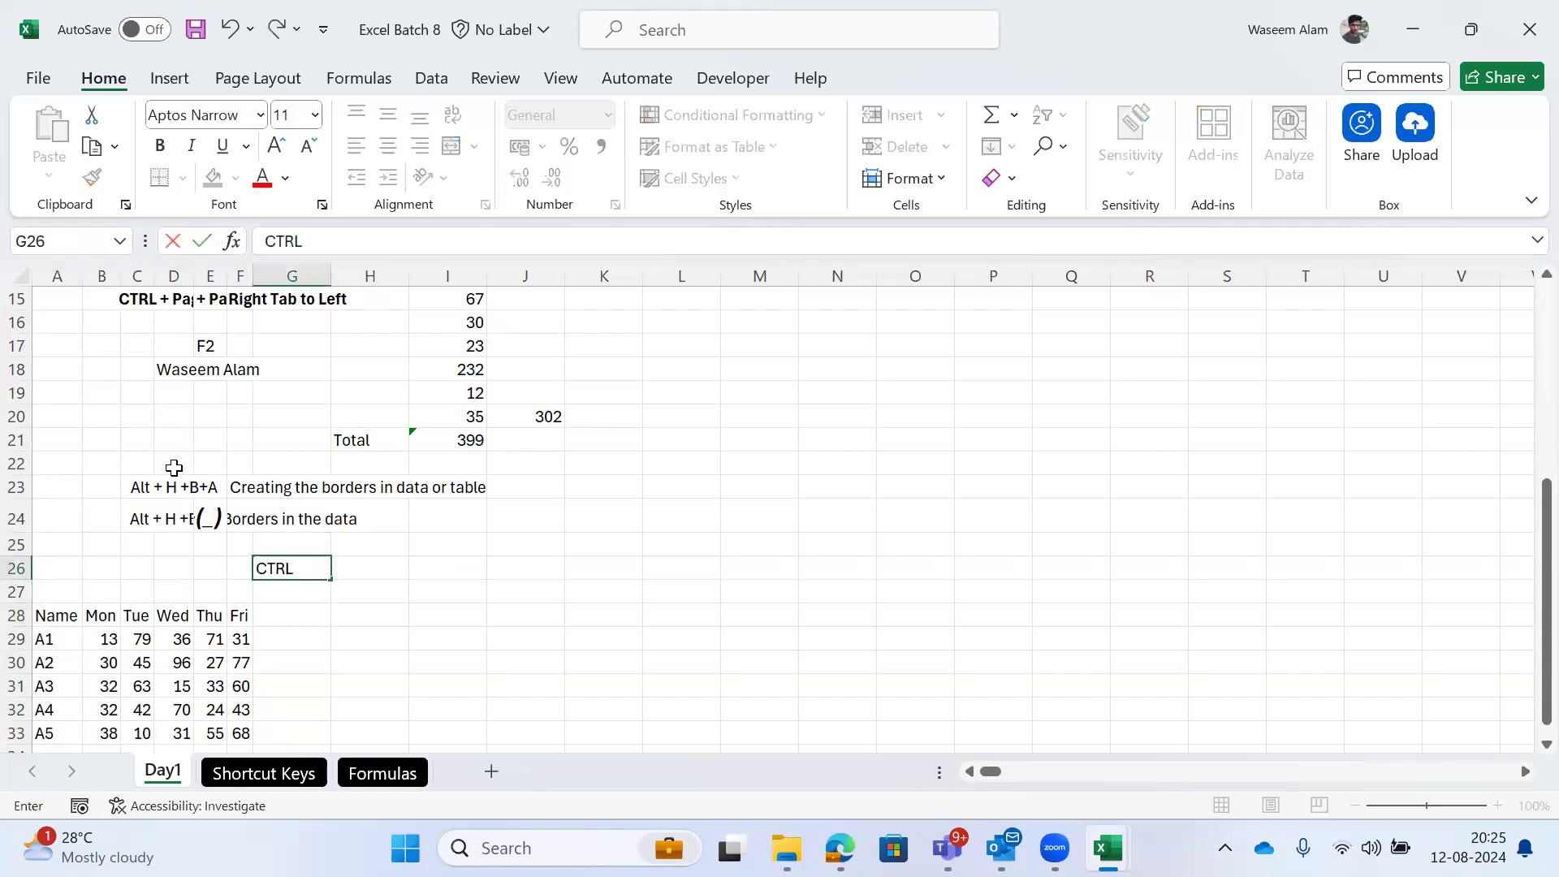
type(" Shif")
key("Right")
key("Left")
key("alt+h")
key("o")
key("i")
key("Down")
key("Left")
key("Down")
key("Down")
key("Left")
key("Left")
key("Up")
key("Left")
key("Left")
key("Left")
key("Right")
key("Up")
key("Right")
key("Up")
key("Right")
key("Right")
key("Right")
key("Right")
key("Down")
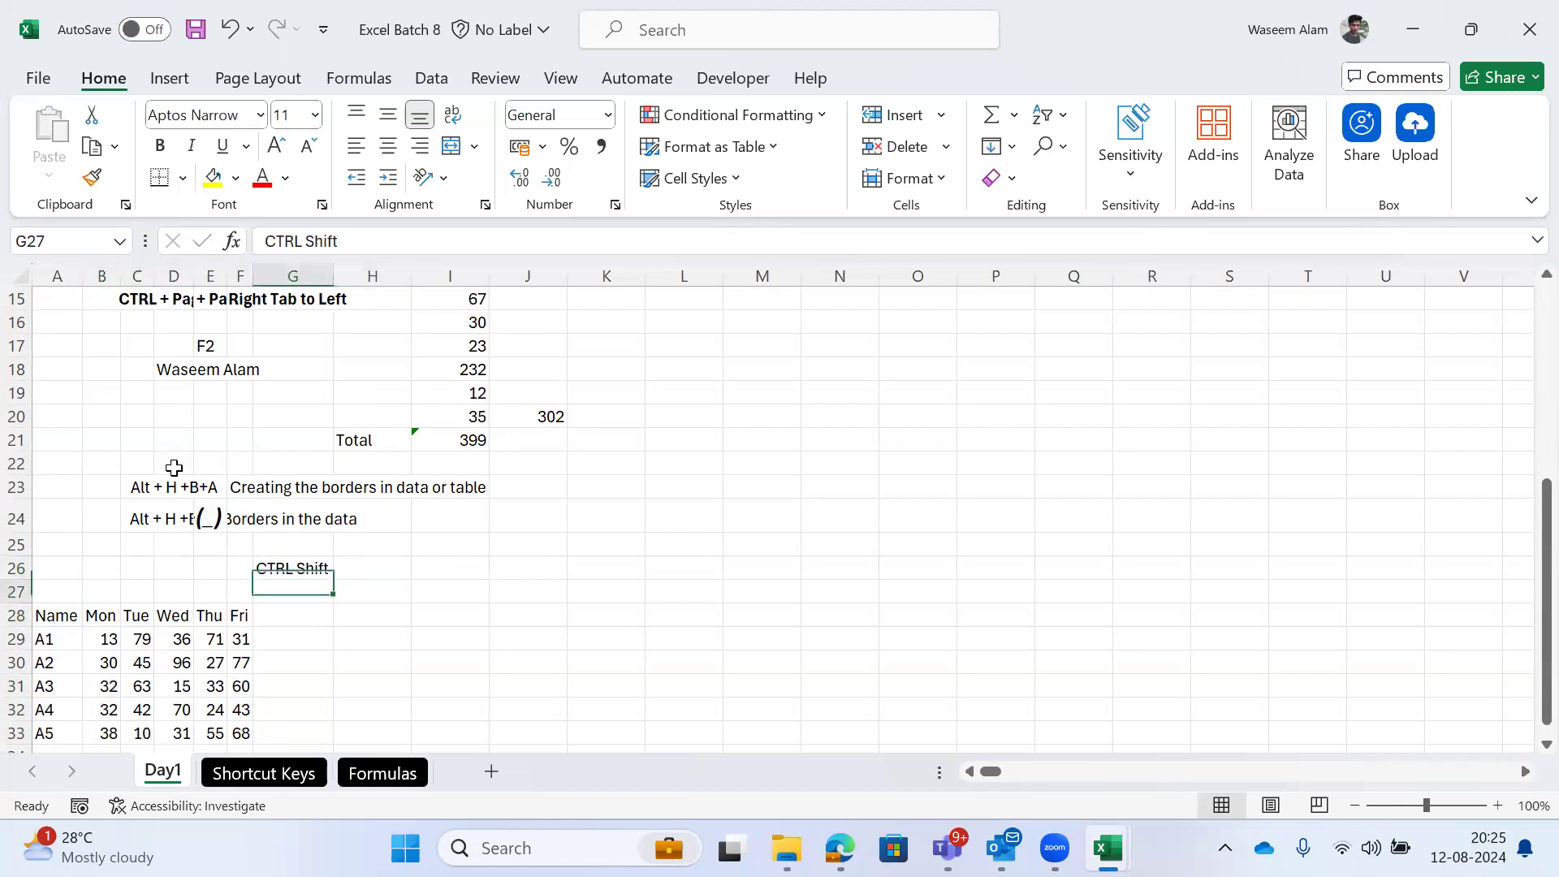
key("Left")
key("Left")
key("Left")
key("Down")
key("Down")
key("Left")
key("Left")
key("Up")
key("Right")
key("Right")
Step: Enter the note Shift Down arrow in H26 and autofit the width of column H
key("Up")
key("Up")
key("Right")
key("Right")
key("Right")
key("Right")
key("Right")
key("Left")
type("Shift ")
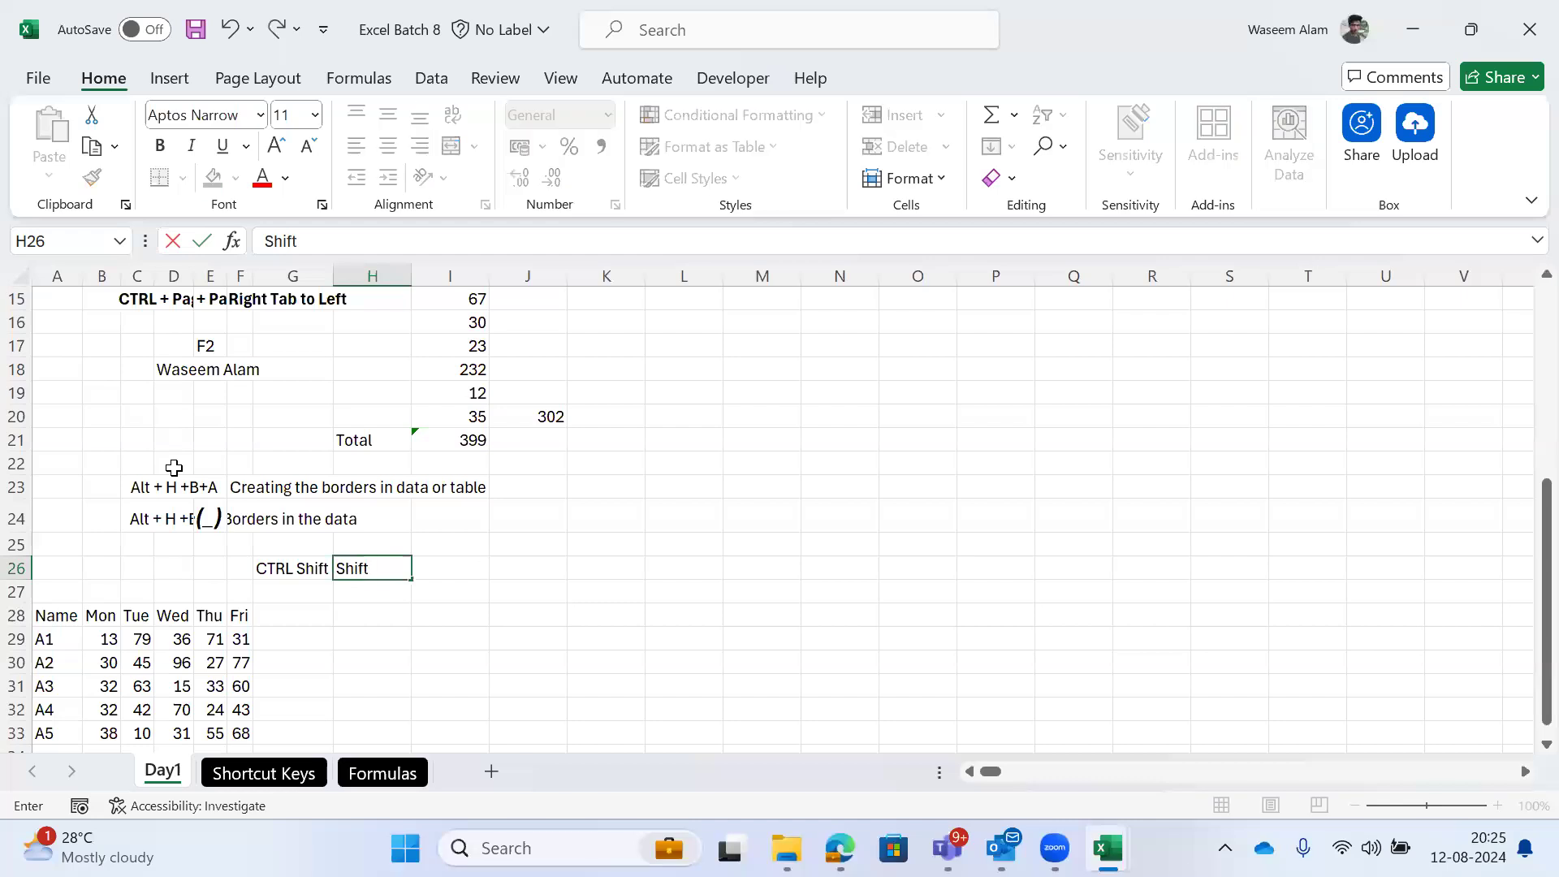
type("righ")
key("BackSpace")
key("BackSpace")
key("BackSpace")
type("Down a")
key("ctrl+Return")
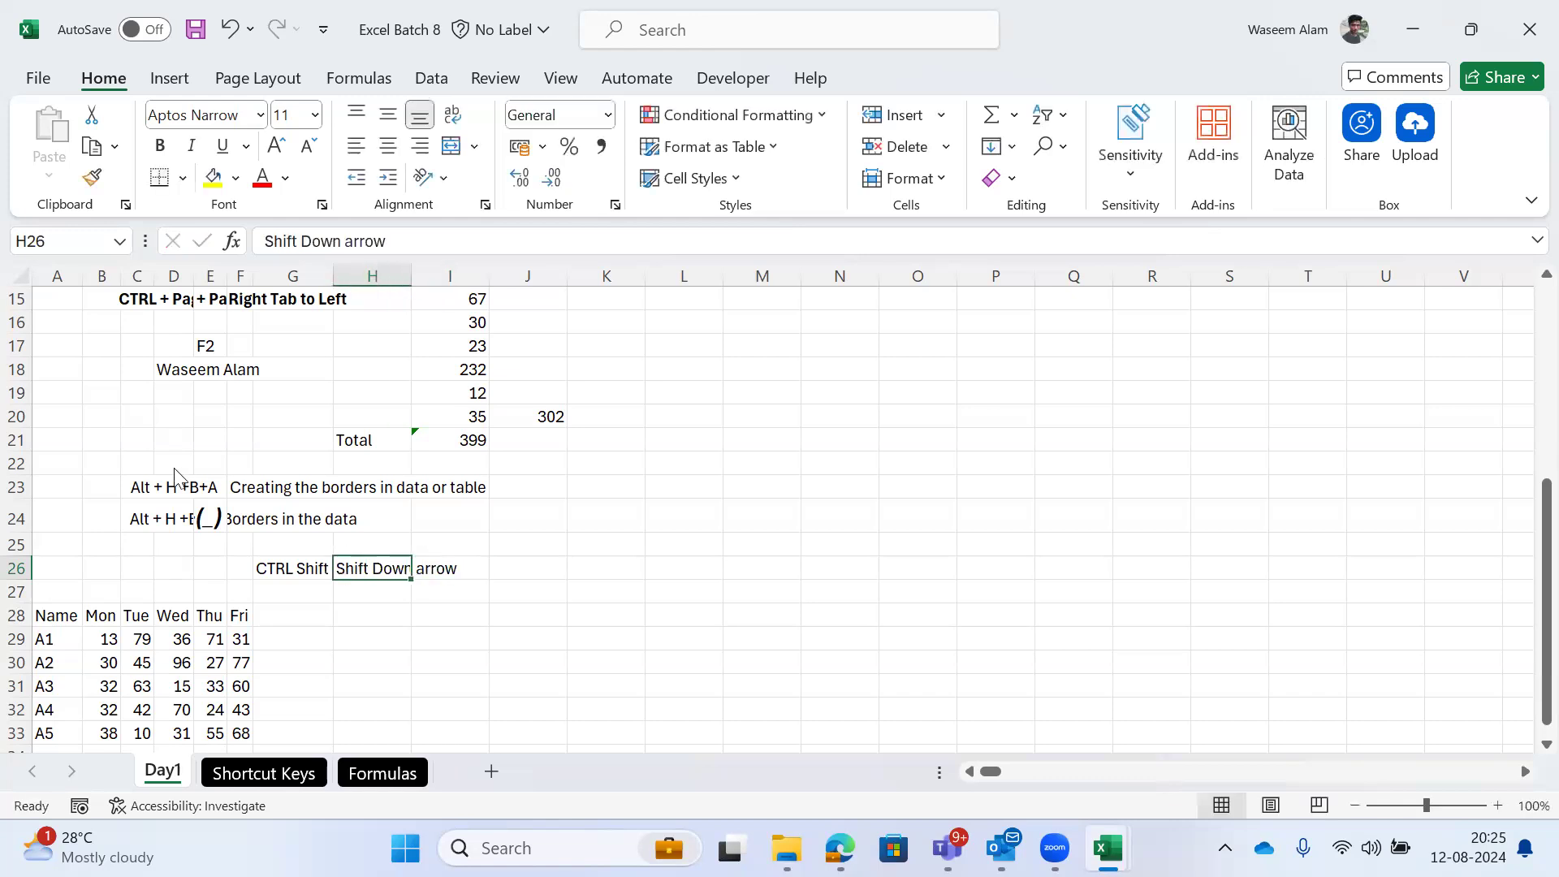
key("alt+h")
key("o")
key("i")
Step: Select the names A1 to A5 in A29:A33, extending the selection cell by cell from A29
key("Home")
key("Down")
key("Down")
key("Down")
key("Down")
key("Up")
key("shift+Down")
key("shift+Down")
key("shift+Down")
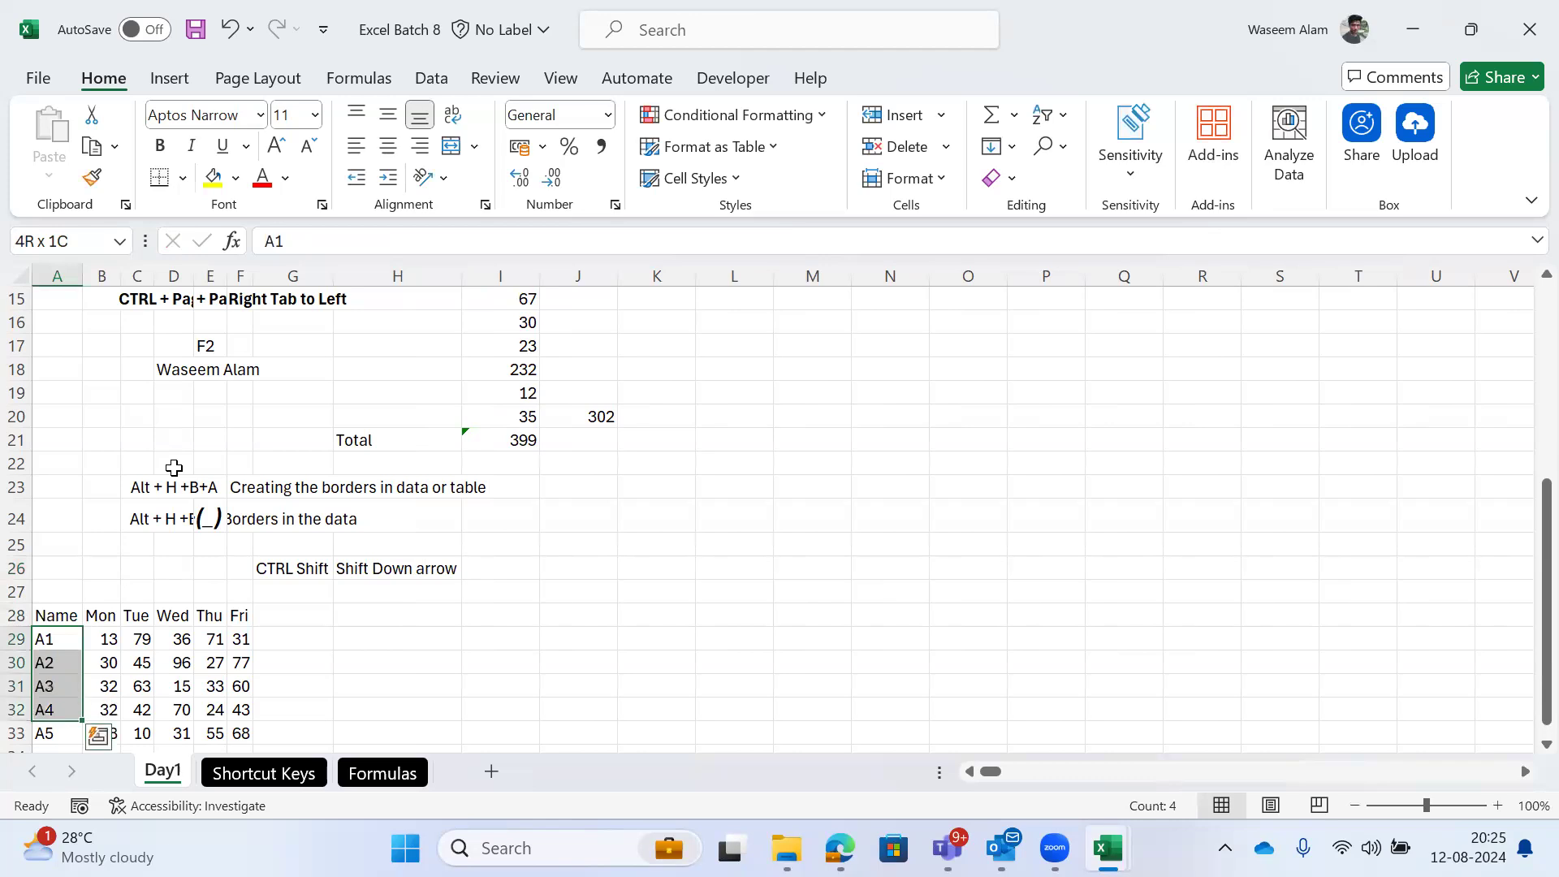
key("shift+Down")
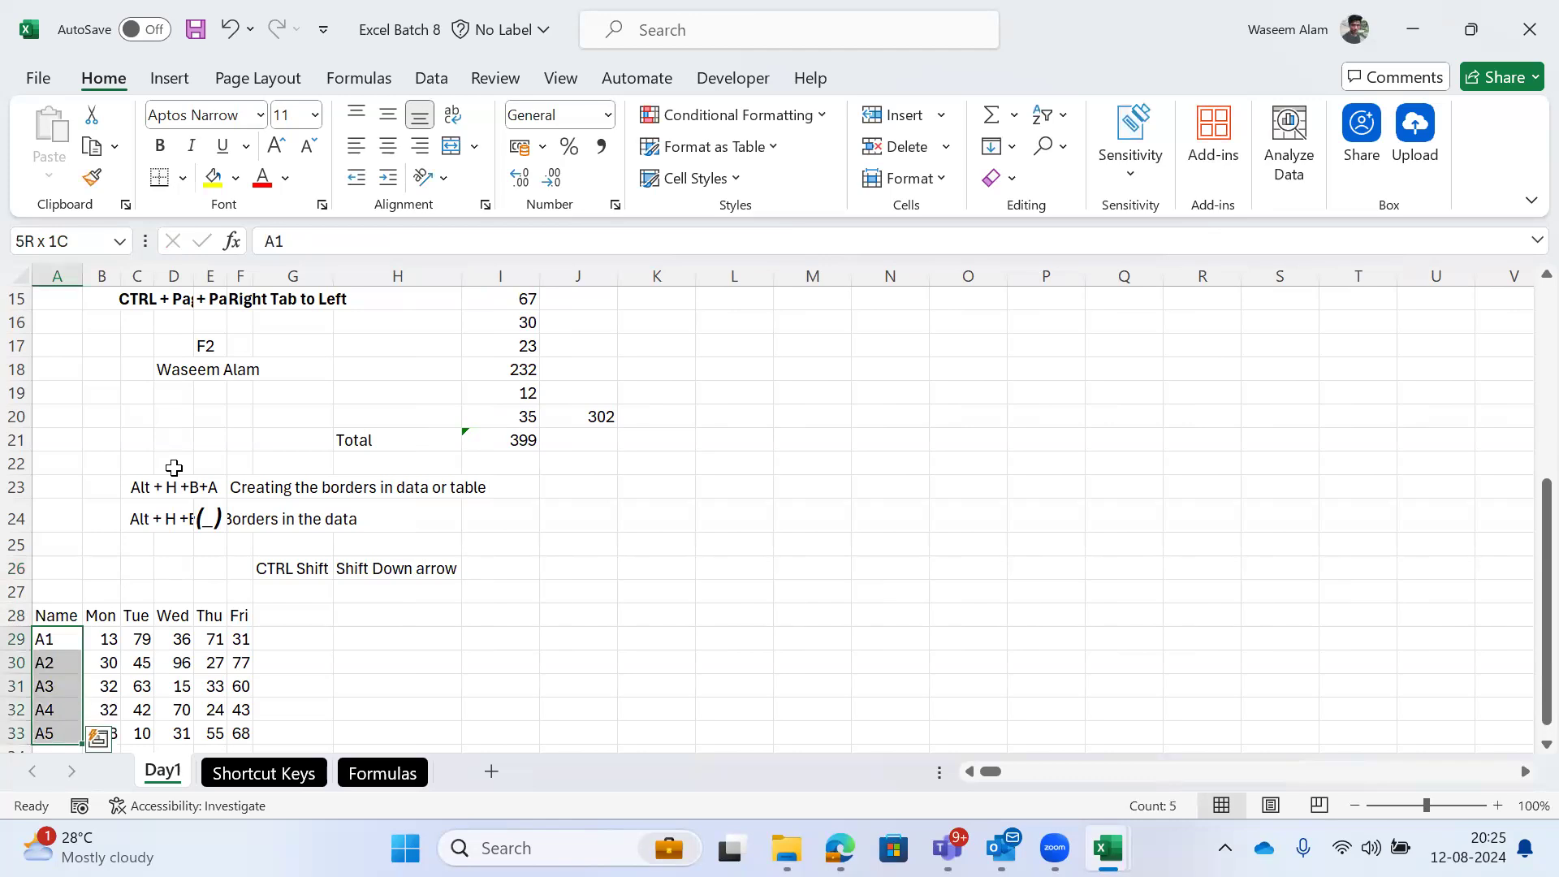
Step: Shrink and regrow the selection of names from A29 one cell at a time, ending with A29:A33 selected
key("shift+Up")
key("shift+Up")
key("shift+Up")
key("shift+Down")
key("shift+Down")
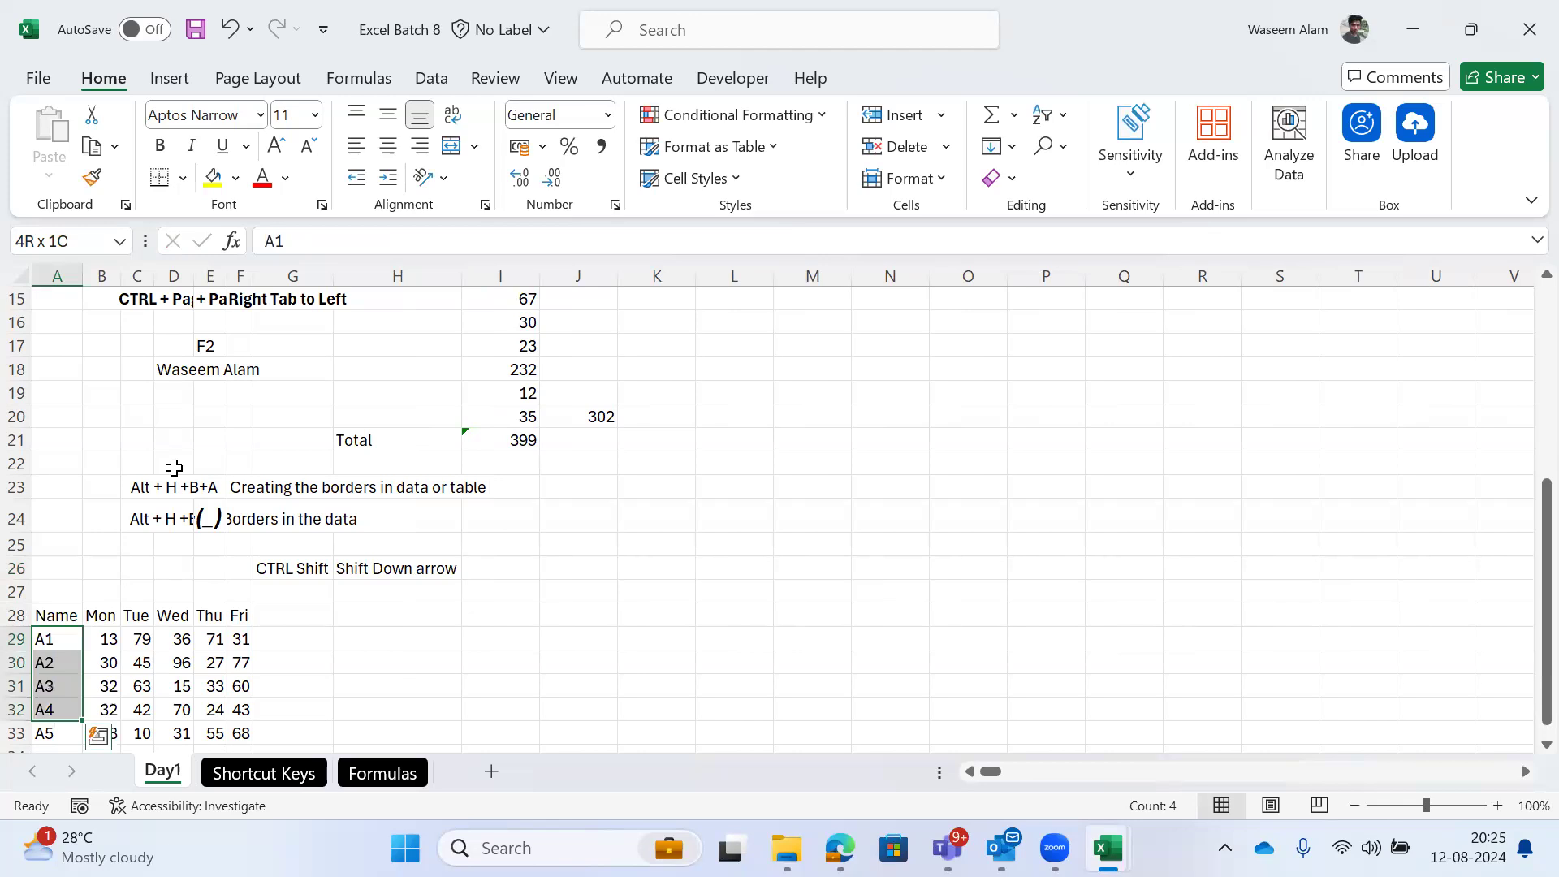
key("shift+Up")
key("shift+Up")
key("shift+Up")
key("shift+Down")
key("shift+Down")
key("shift+Down")
key("shift+Down")
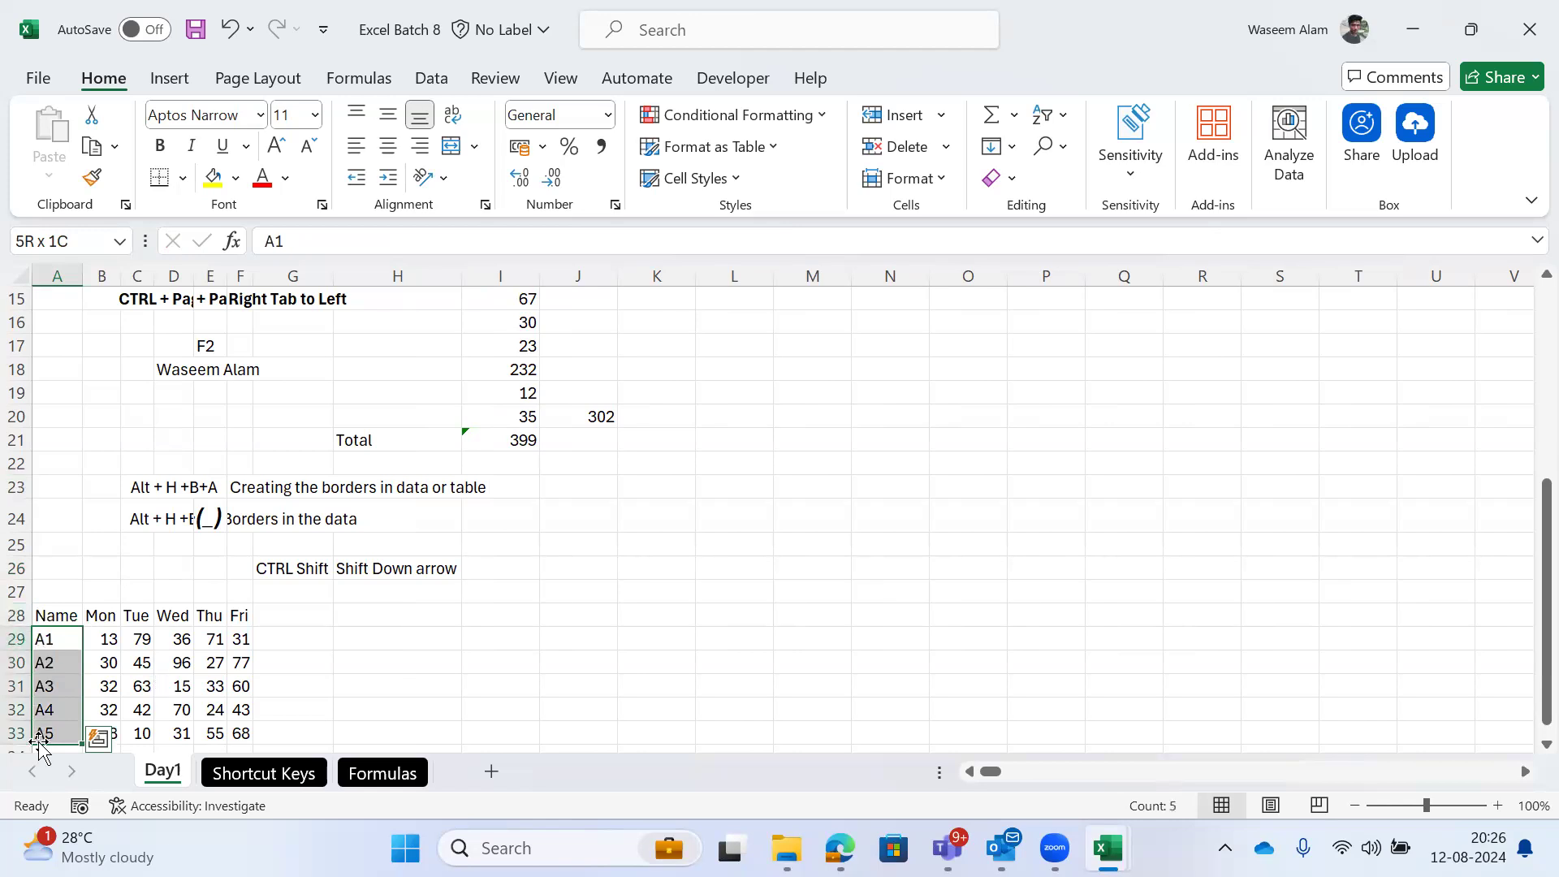
Step: Extend the name selection column by column to Fri so that it covers A29:F33
key("shift+Right")
key("shift+Right")
key("shift+Right")
key("shift+Right")
key("shift+Right")
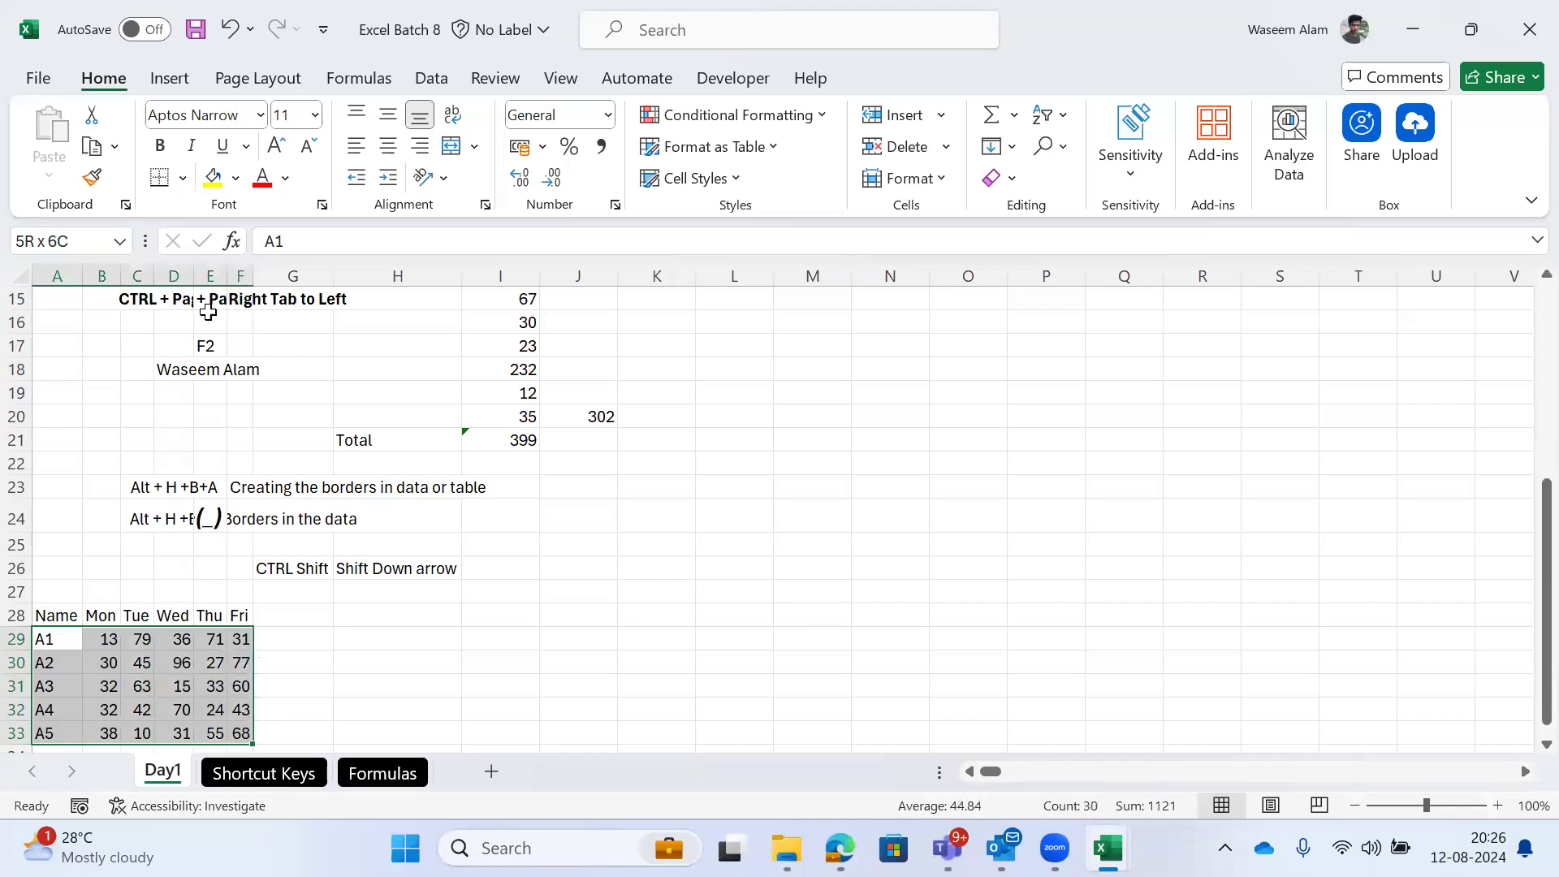
Step: Restart from A29 and select A29:F32 cell by cell, growing and shrinking the selection across the weekday columns
key("Left")
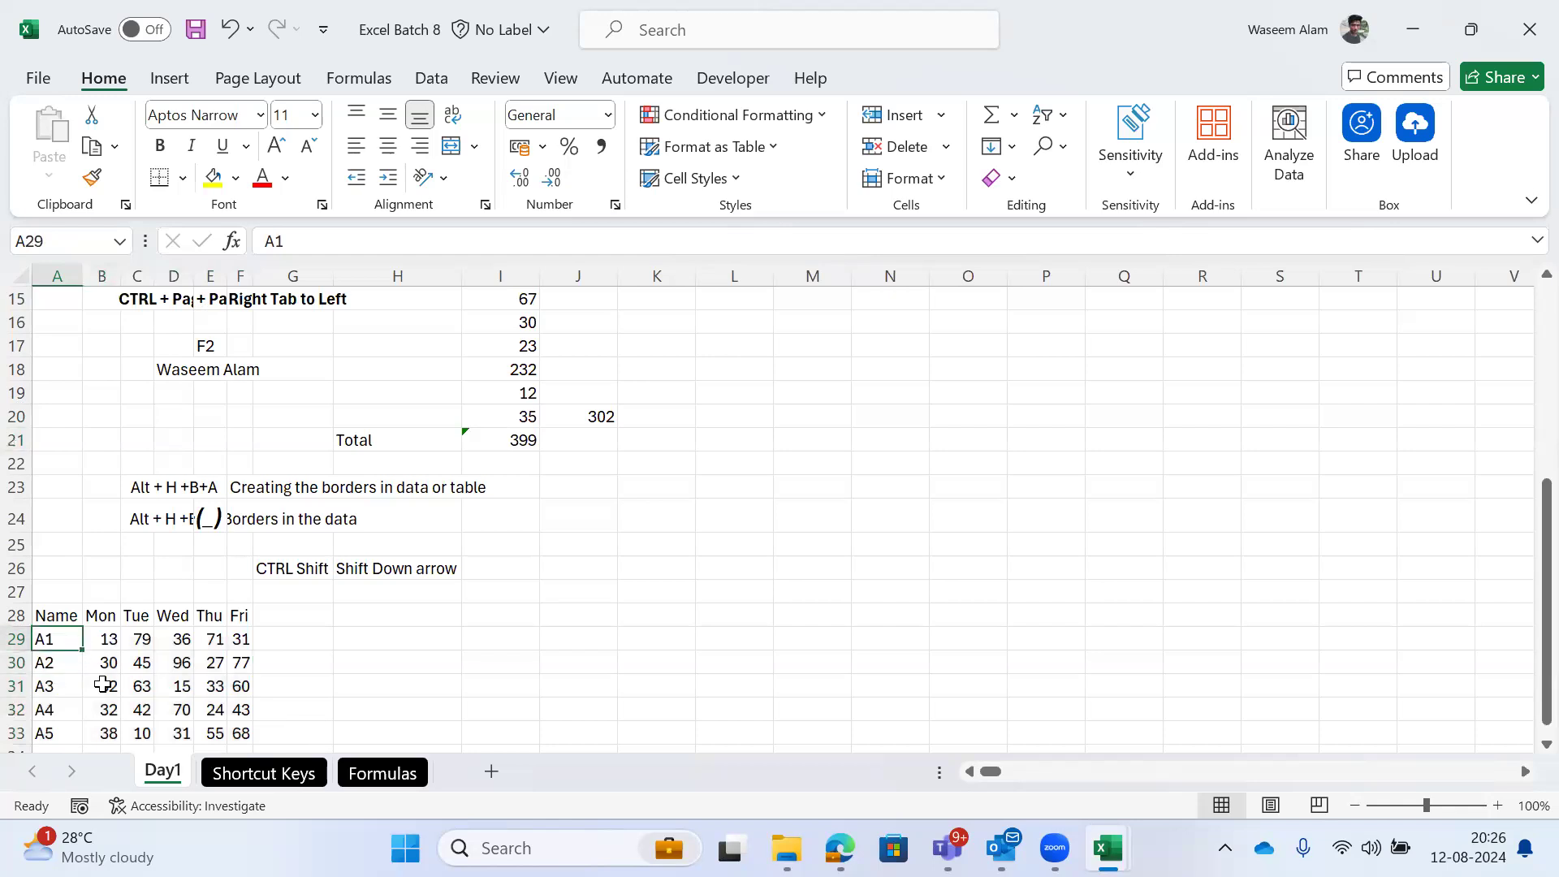
key("shift+Down")
key("shift+Down")
key("shift+Down")
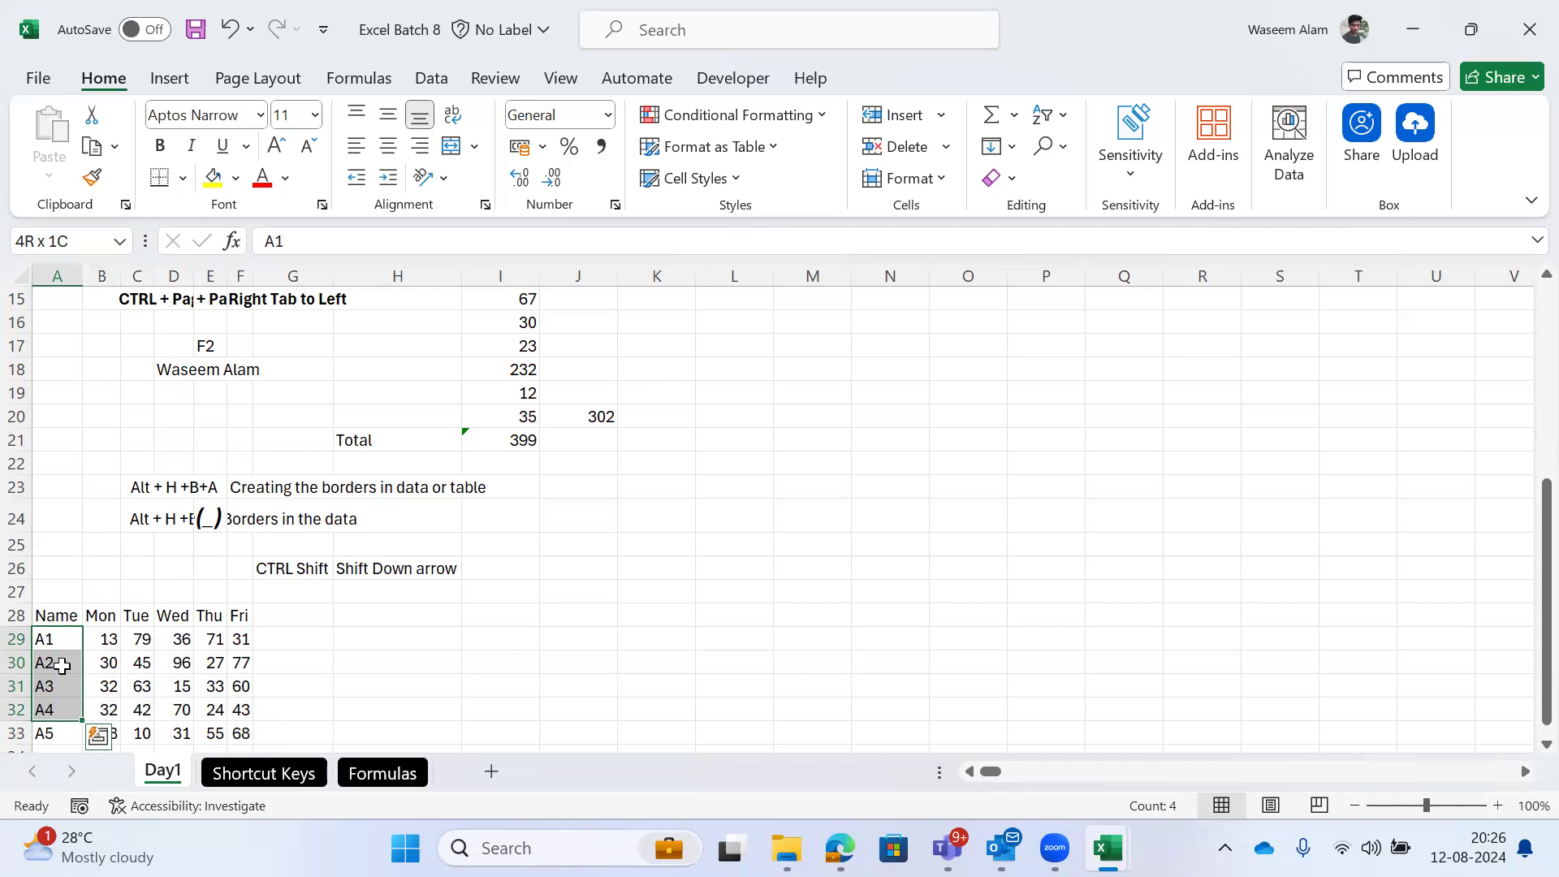
key("shift+Right")
key("shift+Right")
key("shift+Left")
key("shift+Left")
key("shift+Right")
key("shift+Right")
key("shift+Right")
key("shift+Right")
key("shift+Right")
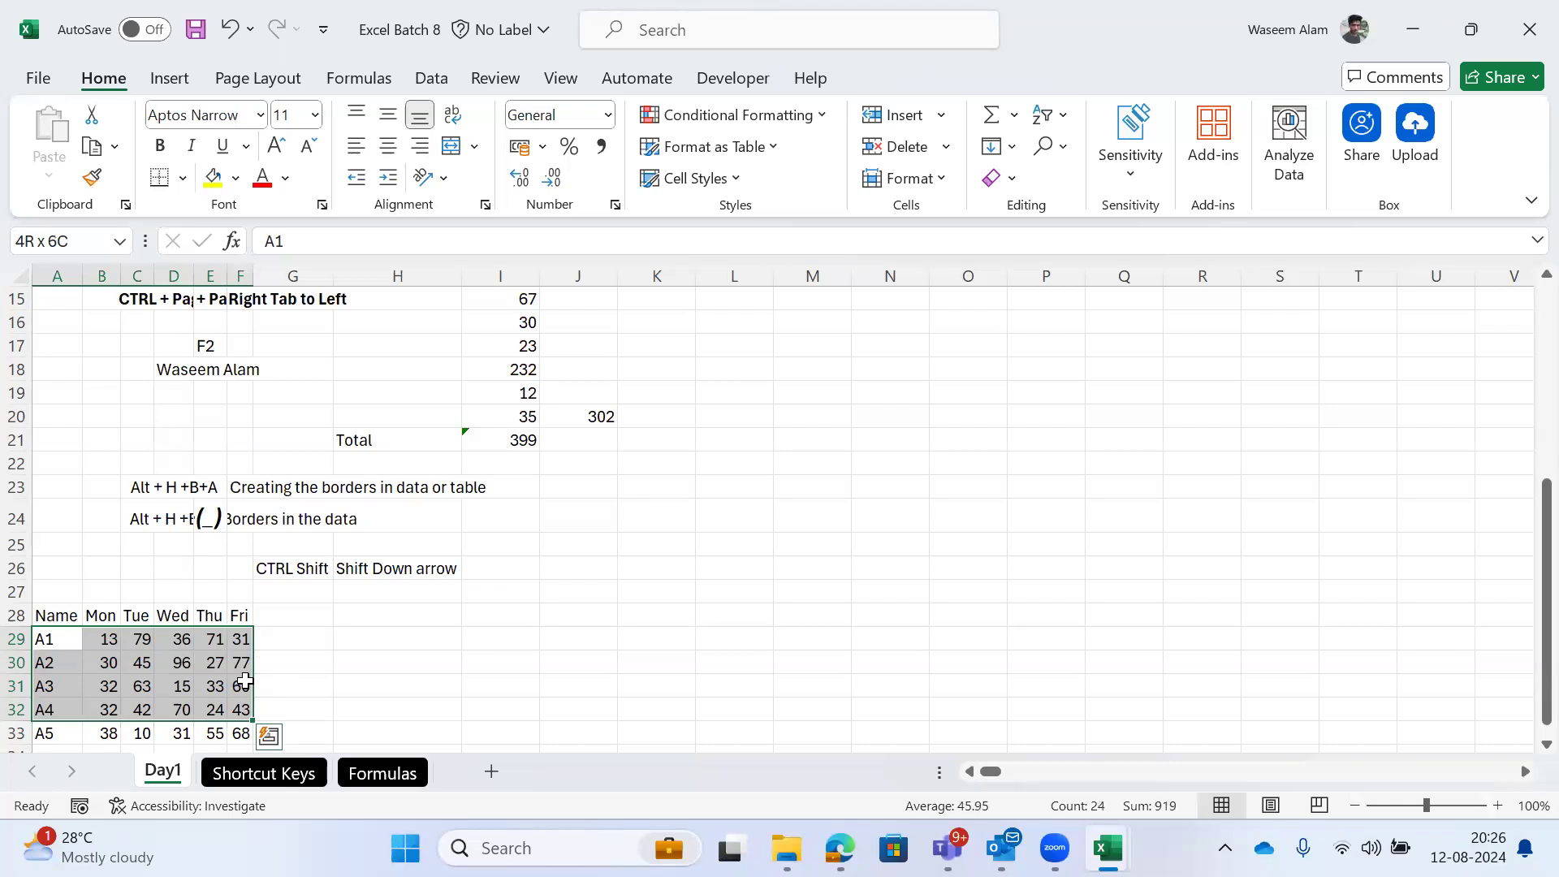
Step: Enter the note Shift right Arrow in I26
left_click(387, 559)
key("Right")
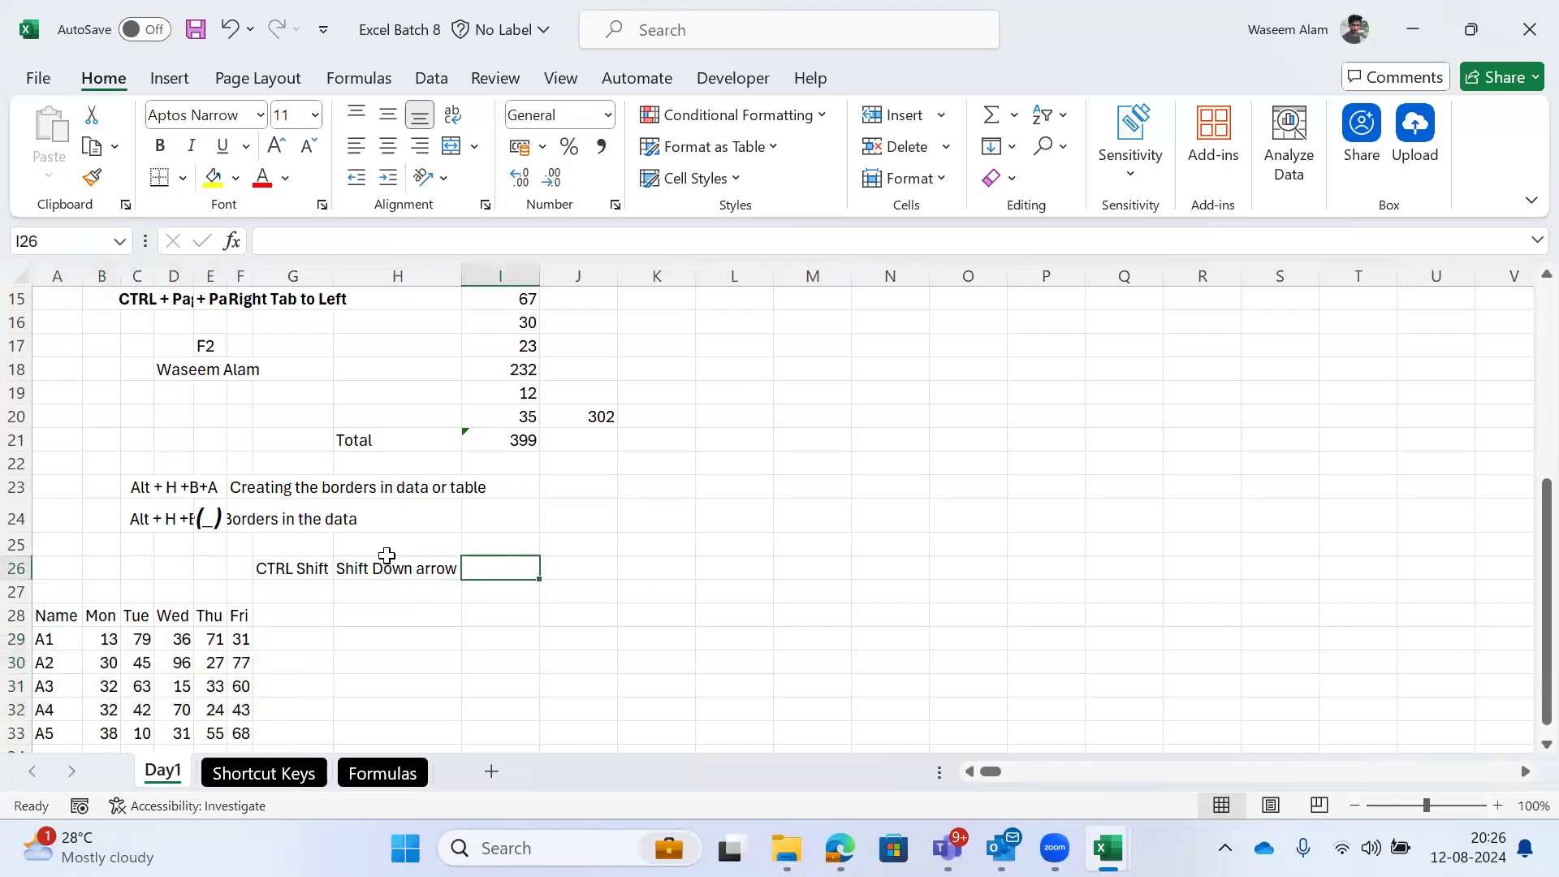
type("Shift rig")
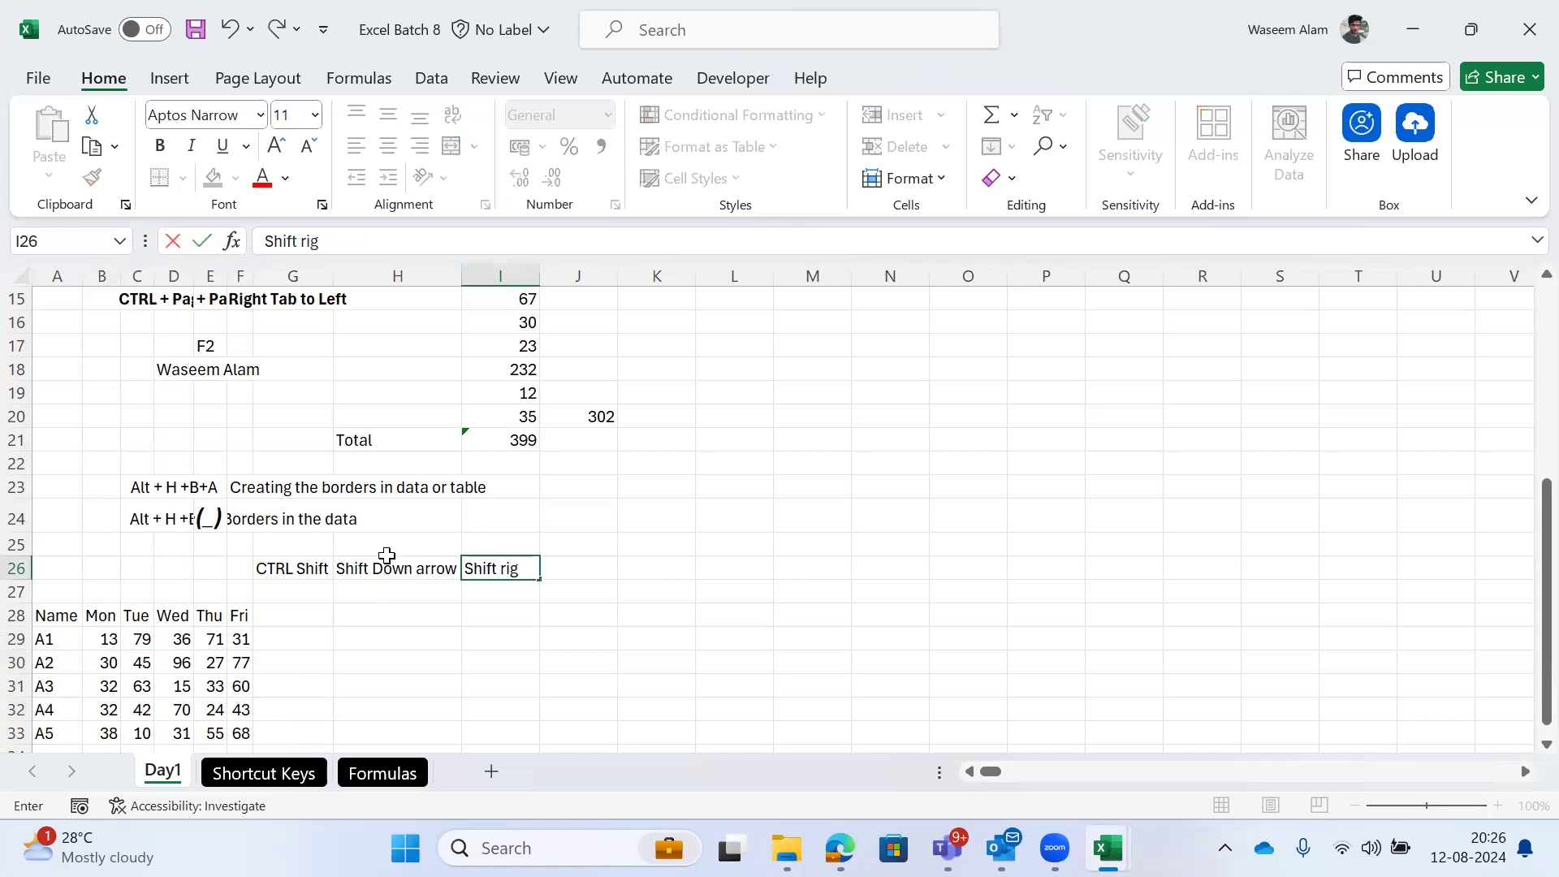
type("ht Arrow")
key("Right")
Step: Select the whole weekday table A28:F33 from the Name header by extending to the data edges
key("Home")
key("Down")
key("Down")
key("ctrl+shift+Down")
key("ctrl+shift+Right")
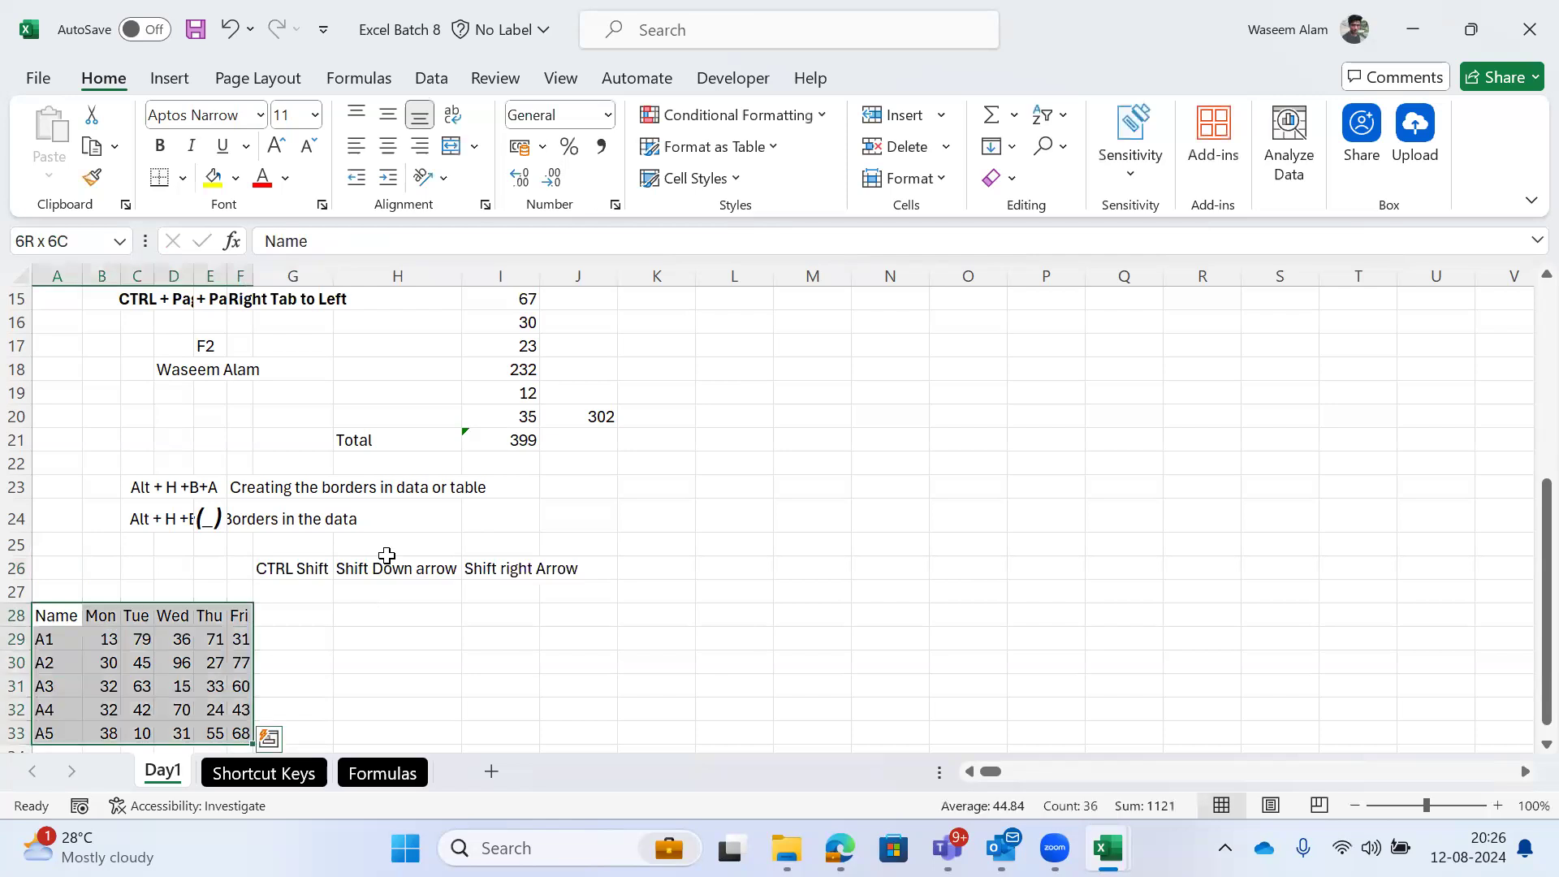
Step: Change the note in G26 to CTRL Shift down and autofit the width of column G
key("Left")
key("Right")
key("Right")
key("Right")
key("Up")
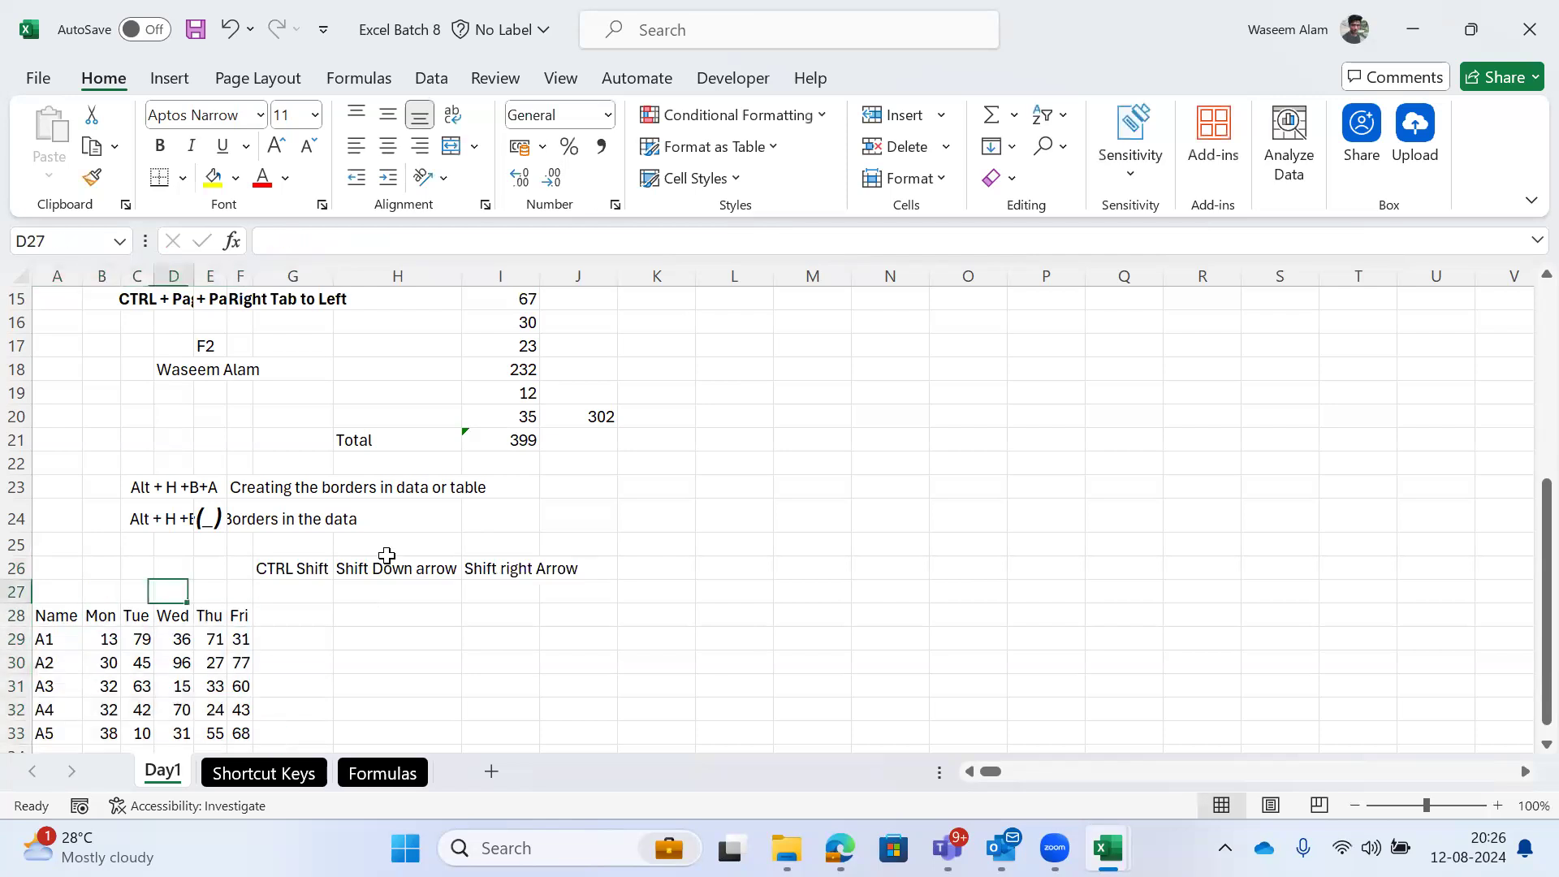
key("Right")
key("Right")
key("Right")
key("Up")
key("Up")
key("Down")
key("F2")
type("down")
key("ctrl+Return")
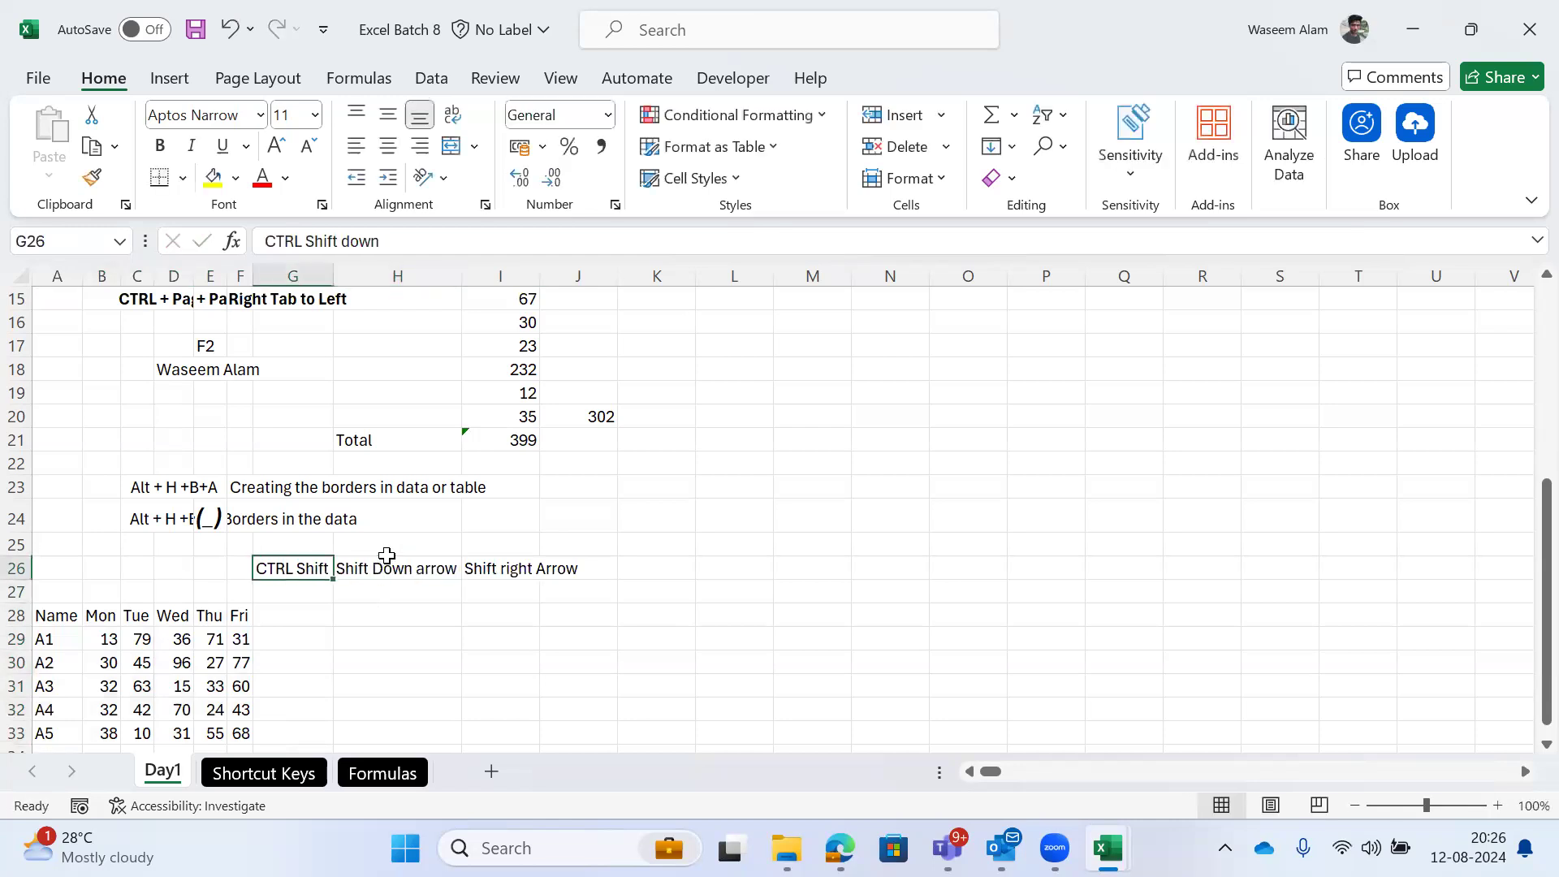
key("alt+h")
key("o")
key("i")
Step: Select the Name column A28:A33 from its header to the last filled cell, repeating the selection once
key("Left")
key("Left")
key("Down")
key("Down")
key("Left")
key("Left")
key("Left")
key("Left")
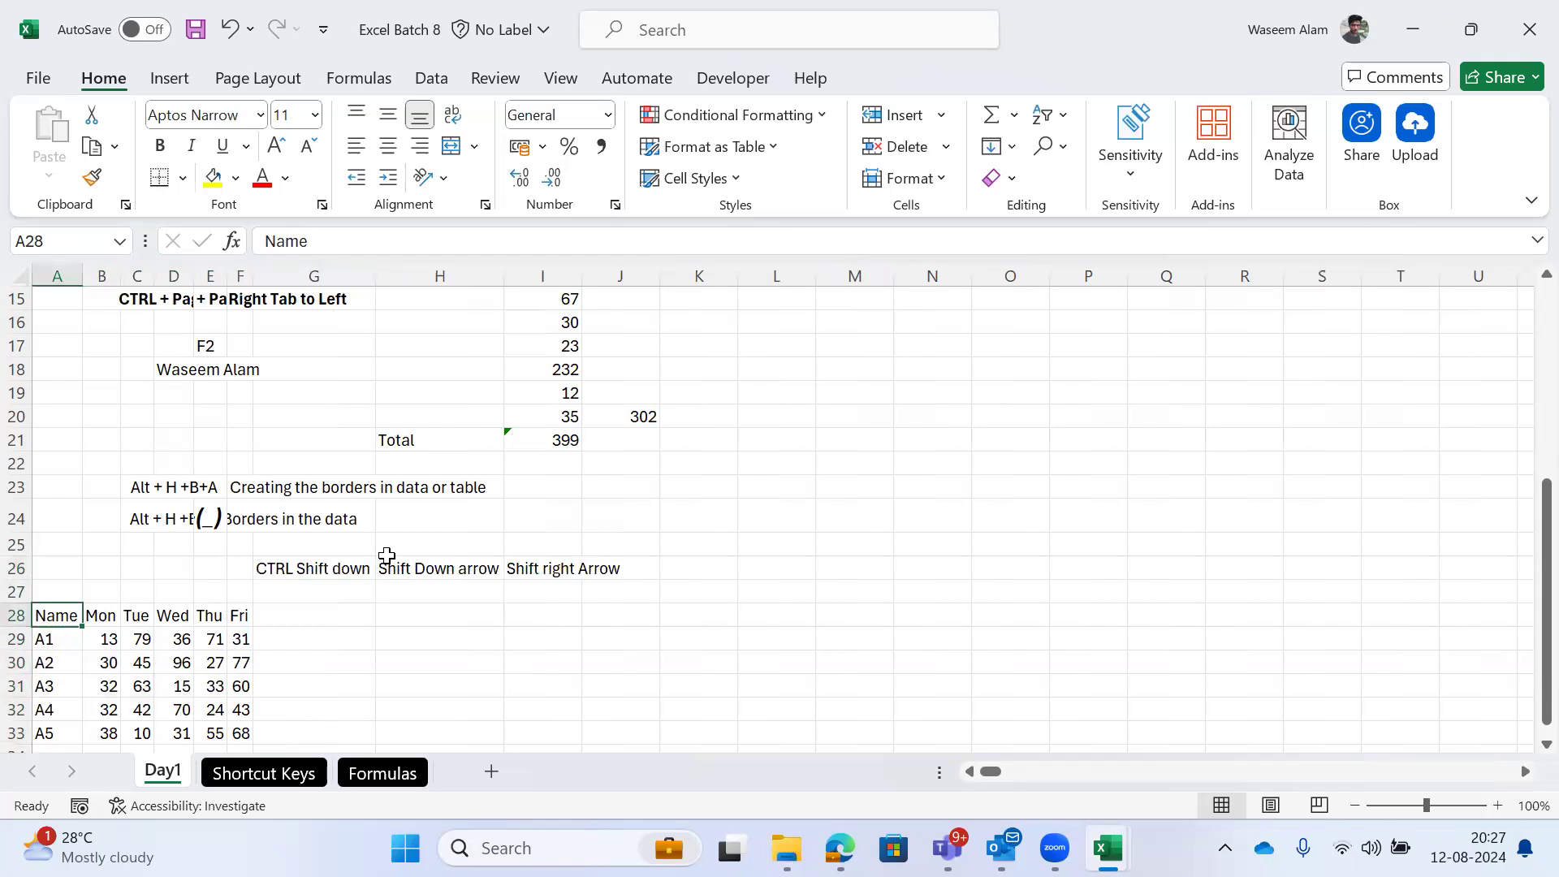
key("ctrl+shift+Down")
key("Up")
key("Down")
key("ctrl+shift+Down")
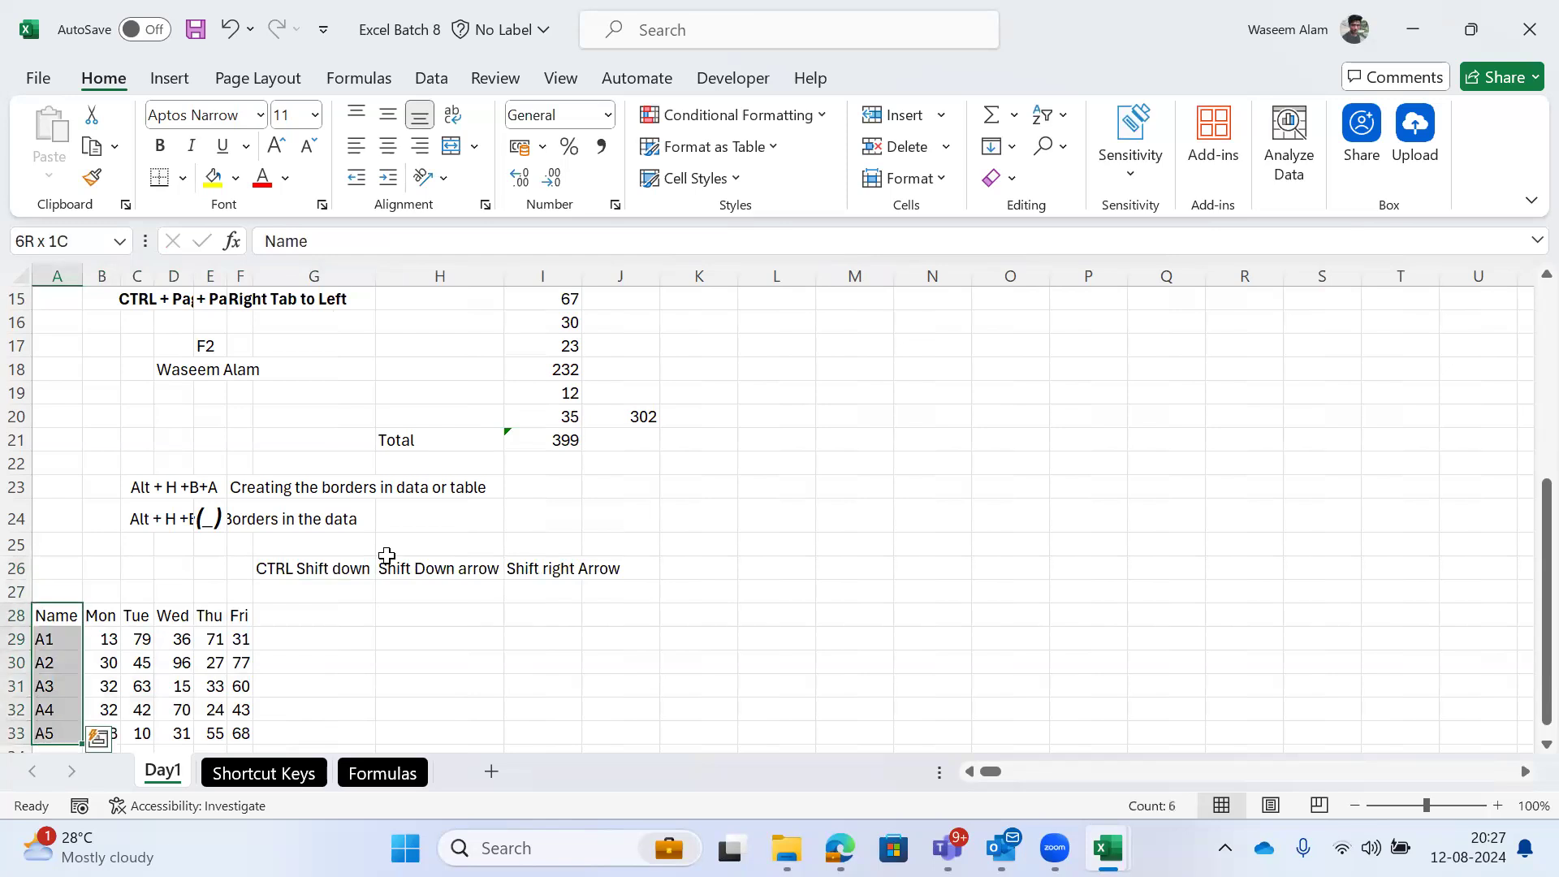
Step: Move from the table up to the shortcut notes in G26 and H26 to review them
key("Down")
key("Up")
key("Right")
key("Right")
key("Right")
key("Up")
key("Up")
key("Right")
key("Right")
key("Right")
key("Right")
key("Right")
key("Left")
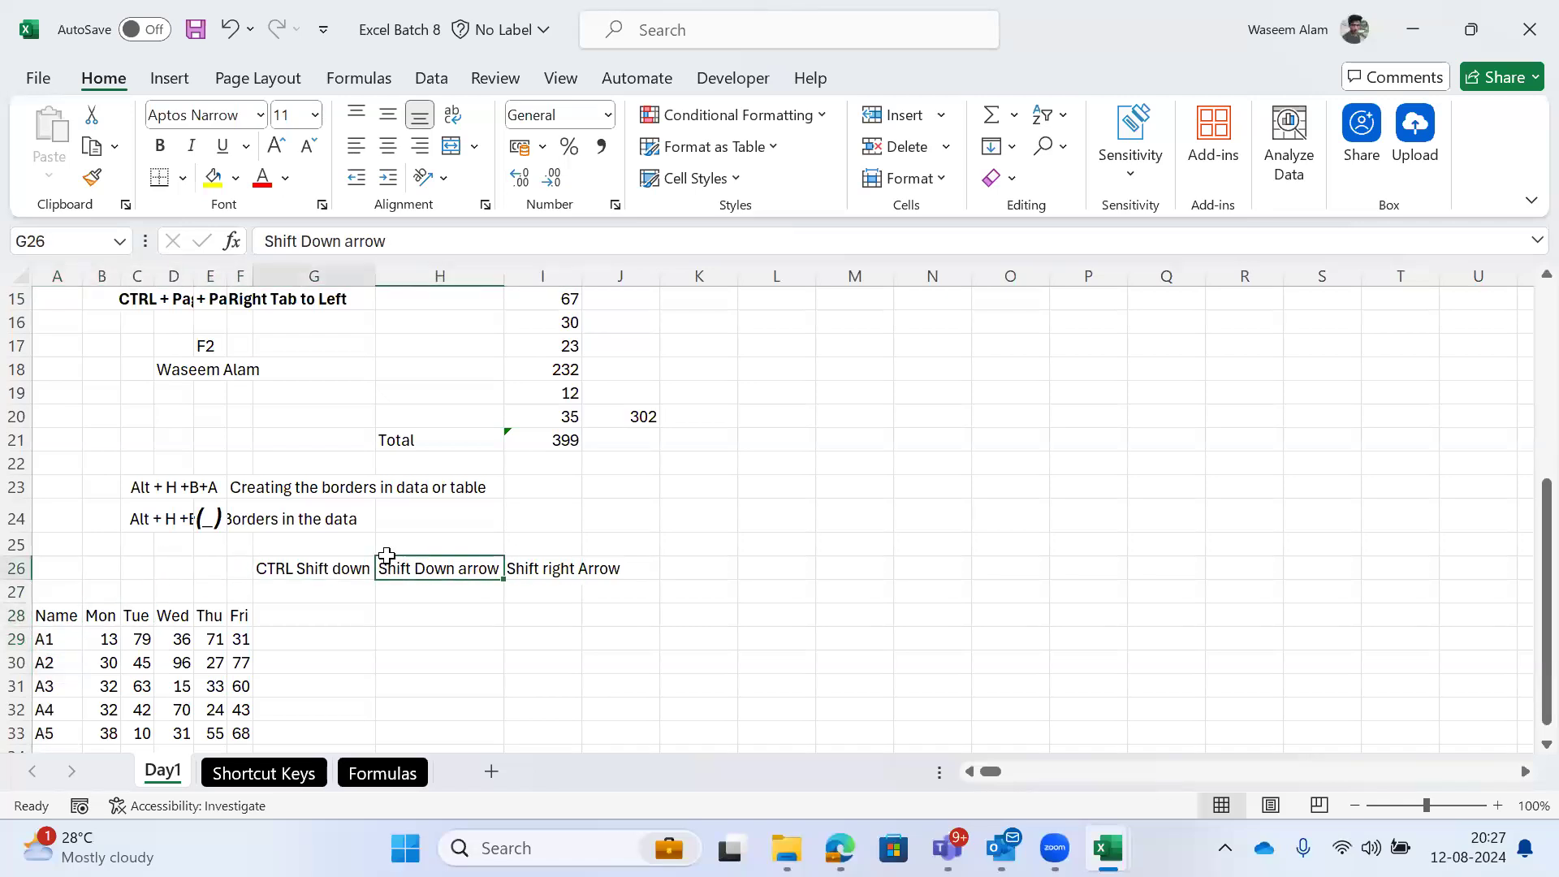
Step: Return to A29 and extend the selection downward one cell at a time through A33
key("Home")
key("Down")
key("Down")
key("Down")
key("shift+Down")
key("shift+Down")
key("shift+Down")
key("shift+Down")
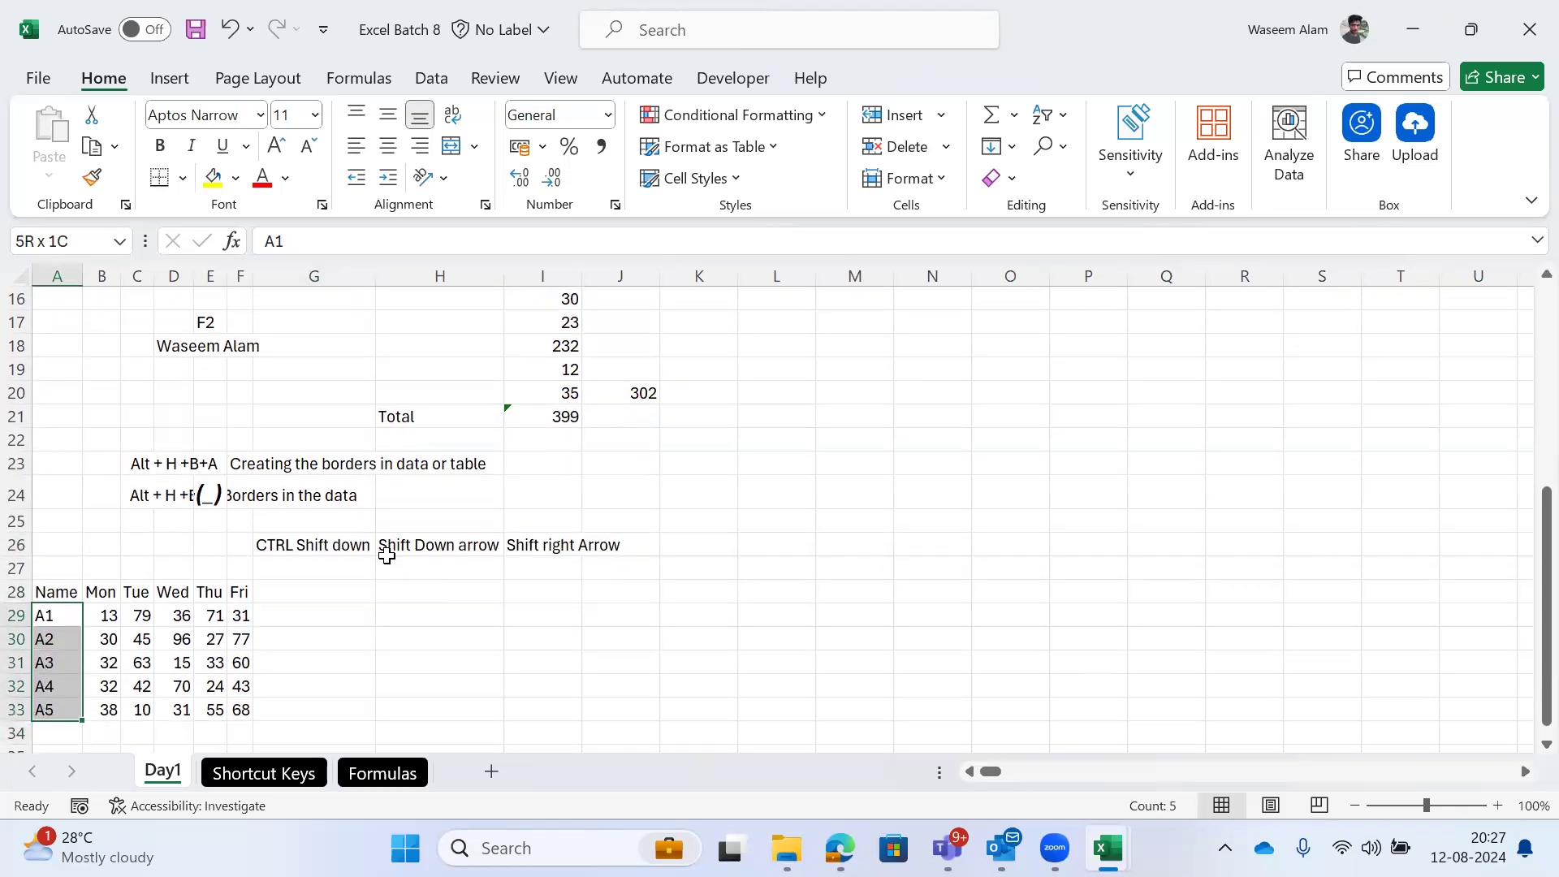
key("shift+Up")
Step: Continue the names from A5 in A33 down to A19 in A47 with a Fill Series in columns, type AutoFill
key("Down")
key("Down")
key("Down")
key("Down")
key("shift+Down")
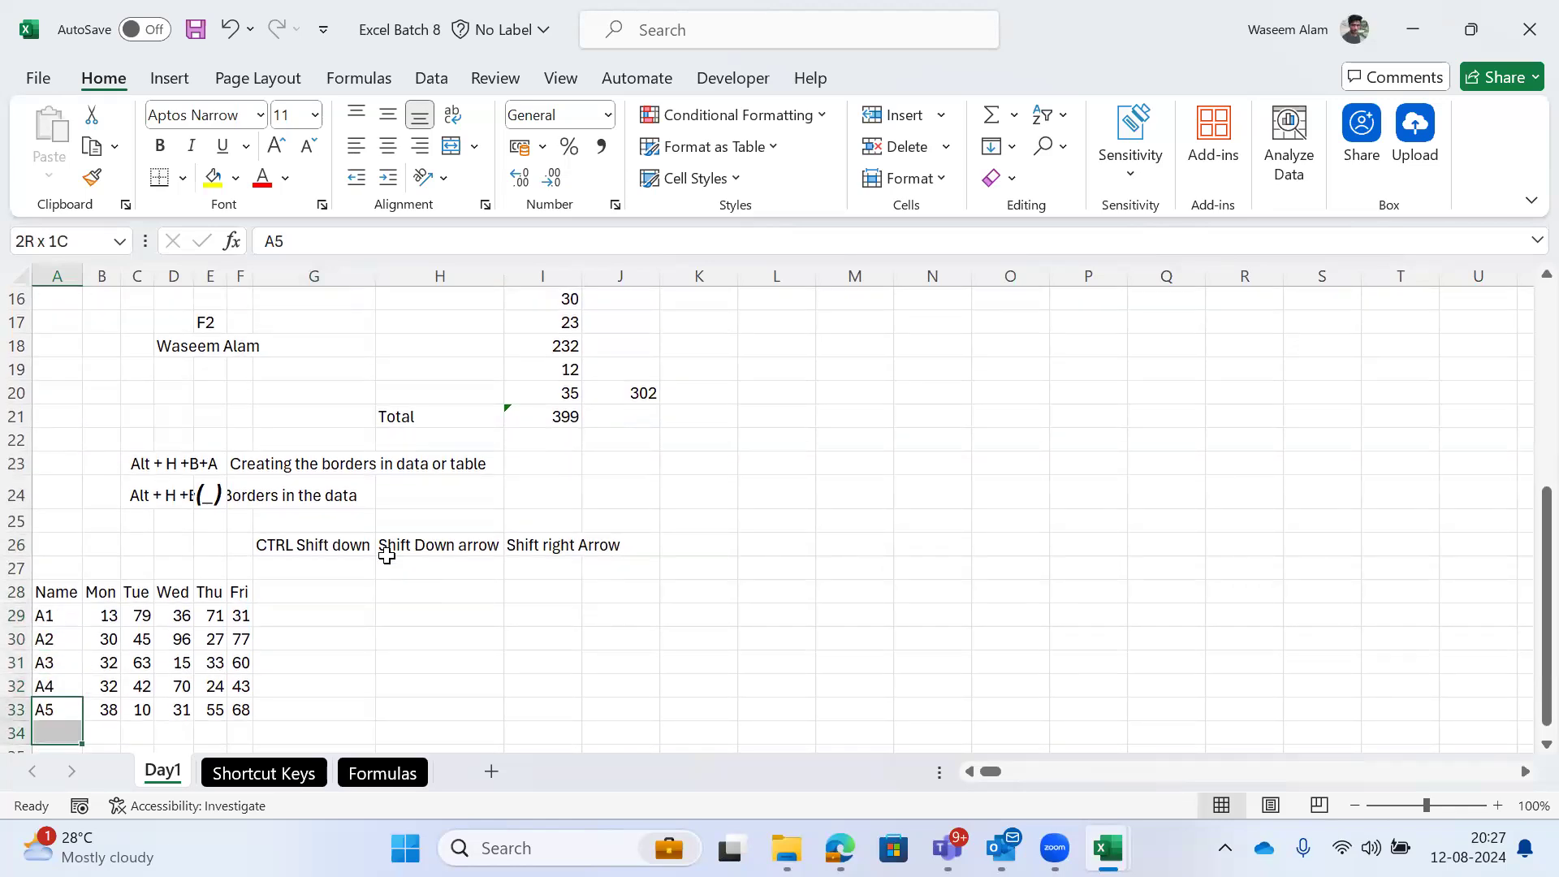
key("shift+Down")
key("shift+Down")
key("shift+Down")
key("shift+Down")
key("shift+Down")
key("shift+Down")
key("shift+Down")
key("shift+Down")
key("shift+Down")
key("shift+Down")
key("shift+Down")
key("shift+Down")
key("shift+Down")
key("alt+h")
key("f")
key("i")
key("s")
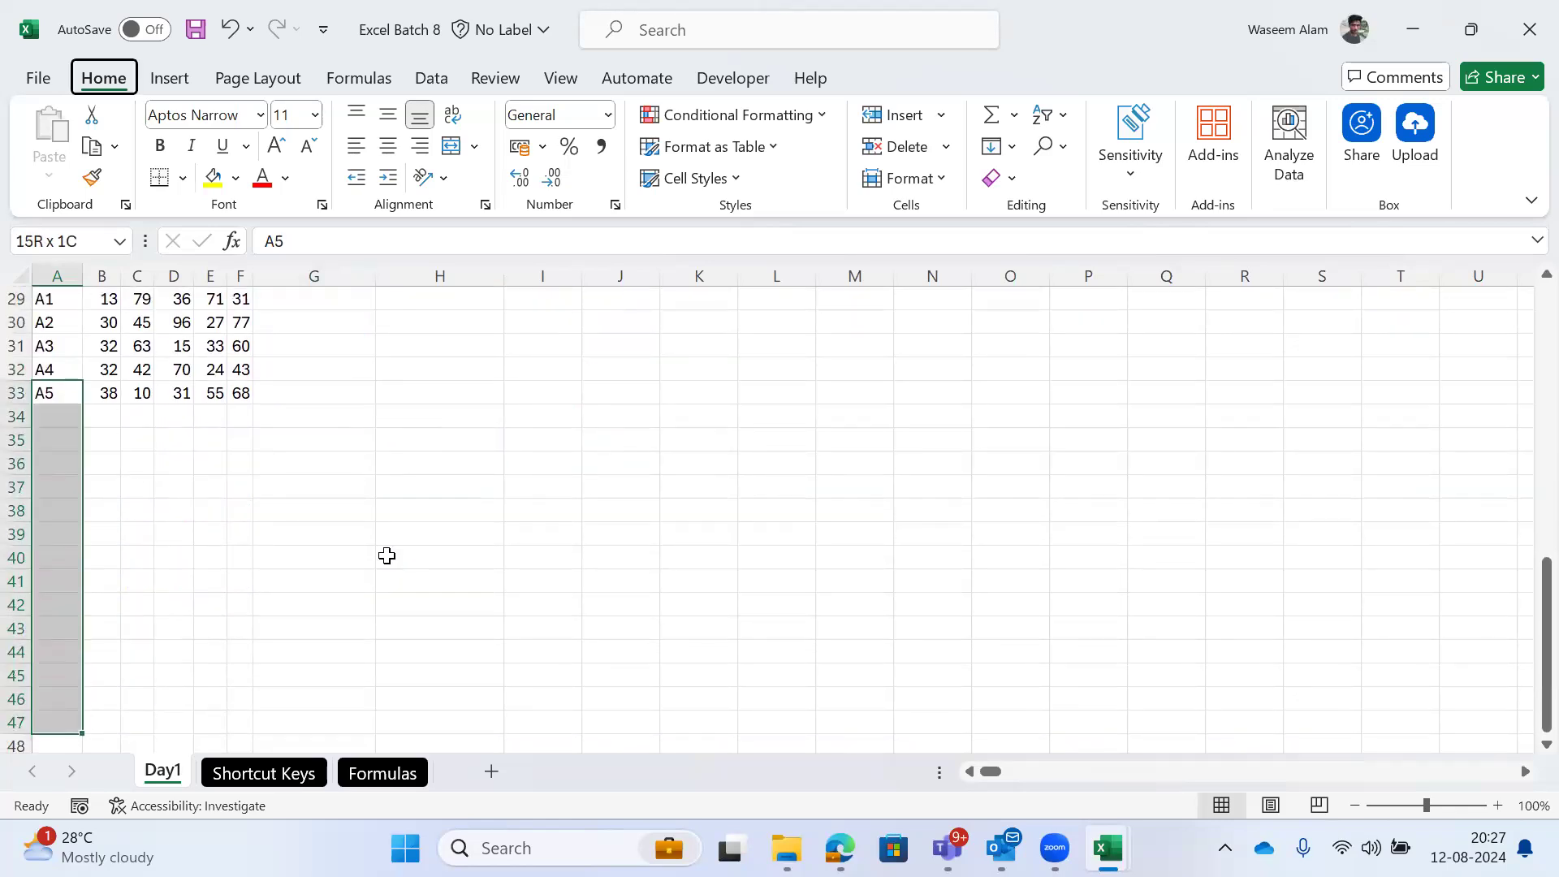
key("alt+f")
key("Return")
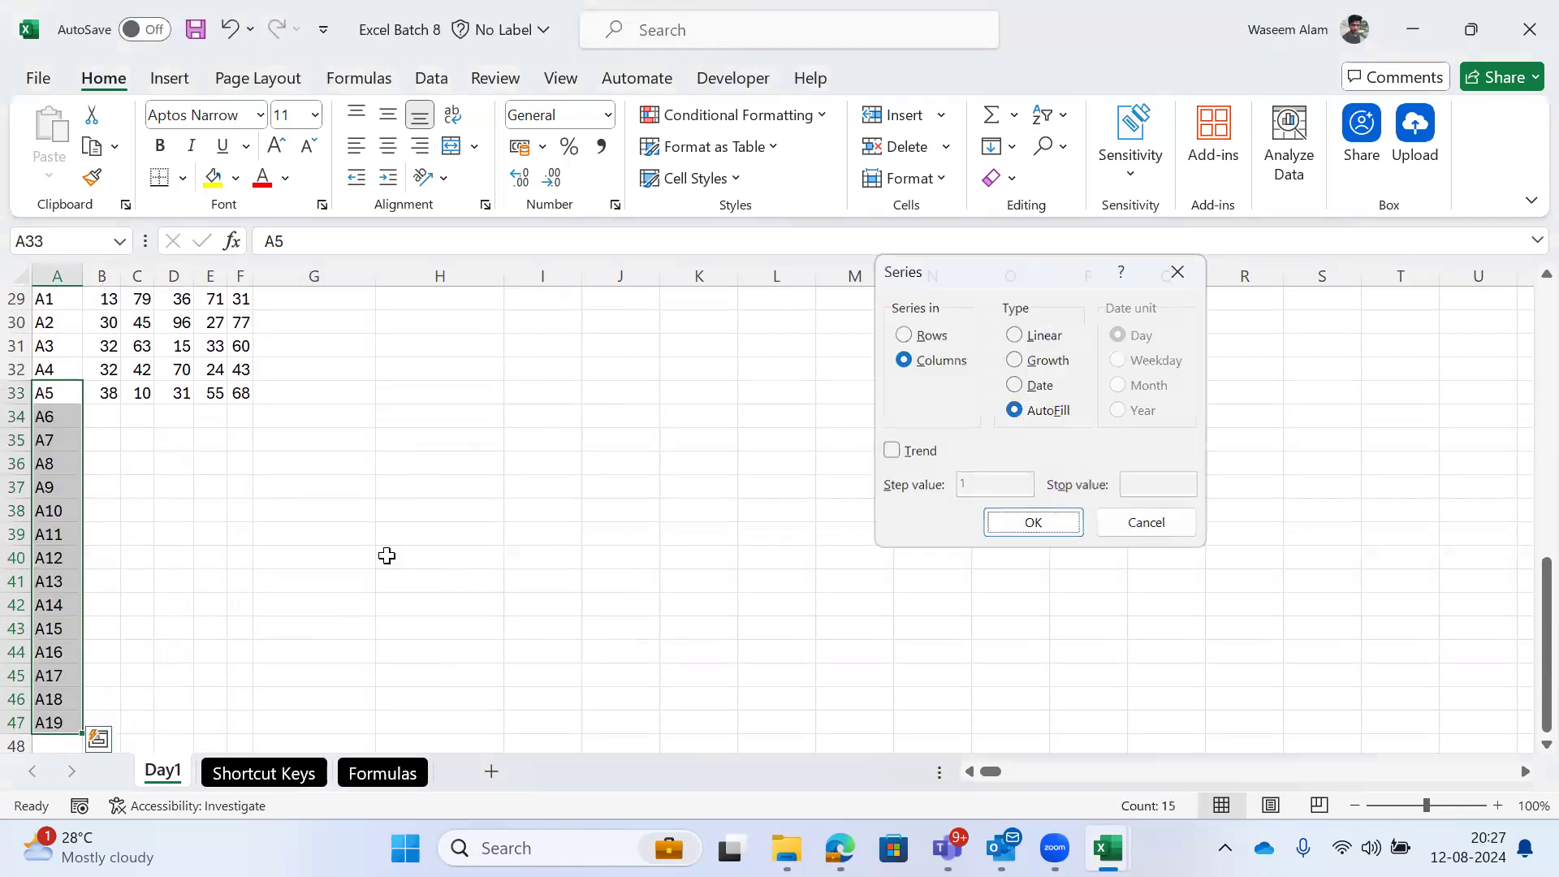
Step: Select the lengthened list of names A29:A47 cell by cell from A29
key("ctrl+Up")
key("Down")
key("shift+Down")
key("shift+Down")
key("shift+Down")
key("shift+Down")
key("shift+Down")
key("shift+Down")
key("shift+Down")
key("shift+Down")
key("shift+Down")
key("shift+Down")
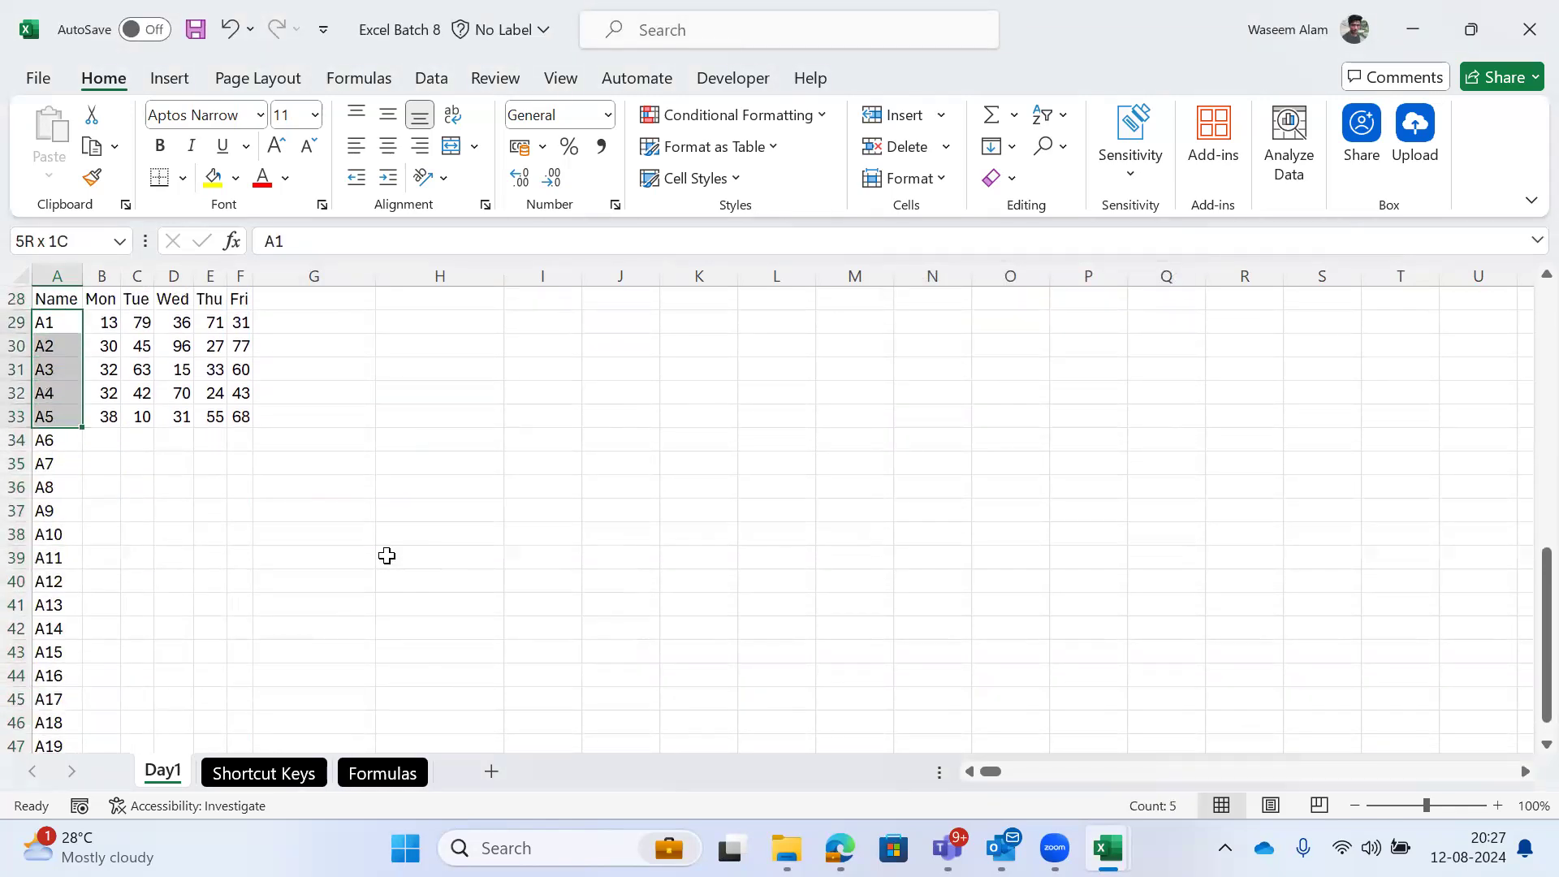
key("shift+Down")
key("shift+Down")
key("shift+Down")
key("shift+Down")
key("shift+Down")
key("shift+Down")
key("shift+Down")
key("shift+Down")
key("shift+Down")
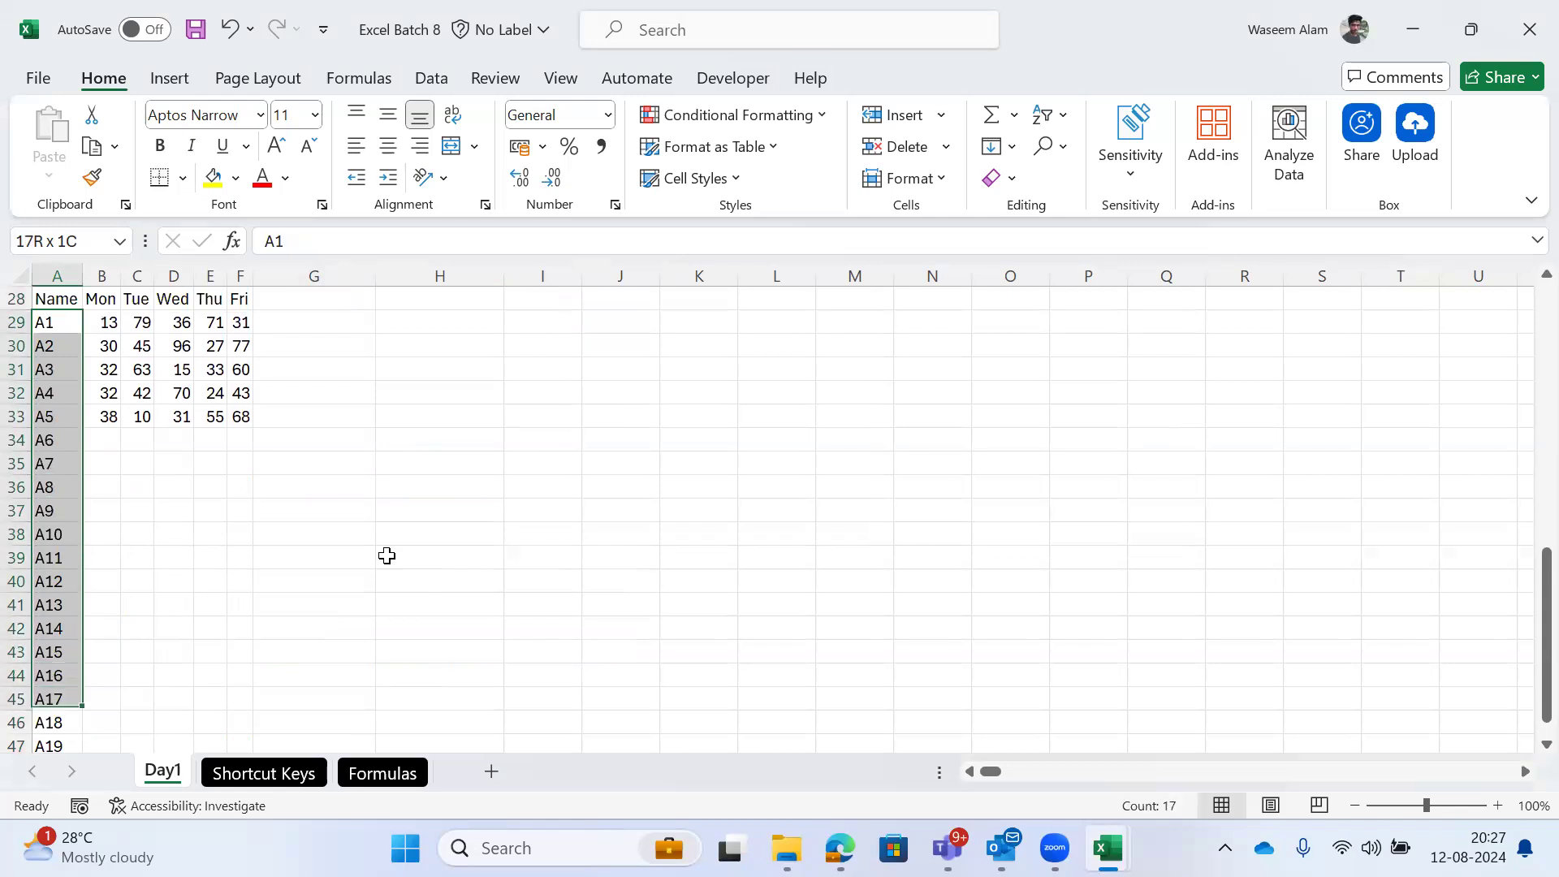
key("shift+Up")
key("shift+Up")
key("shift+Down")
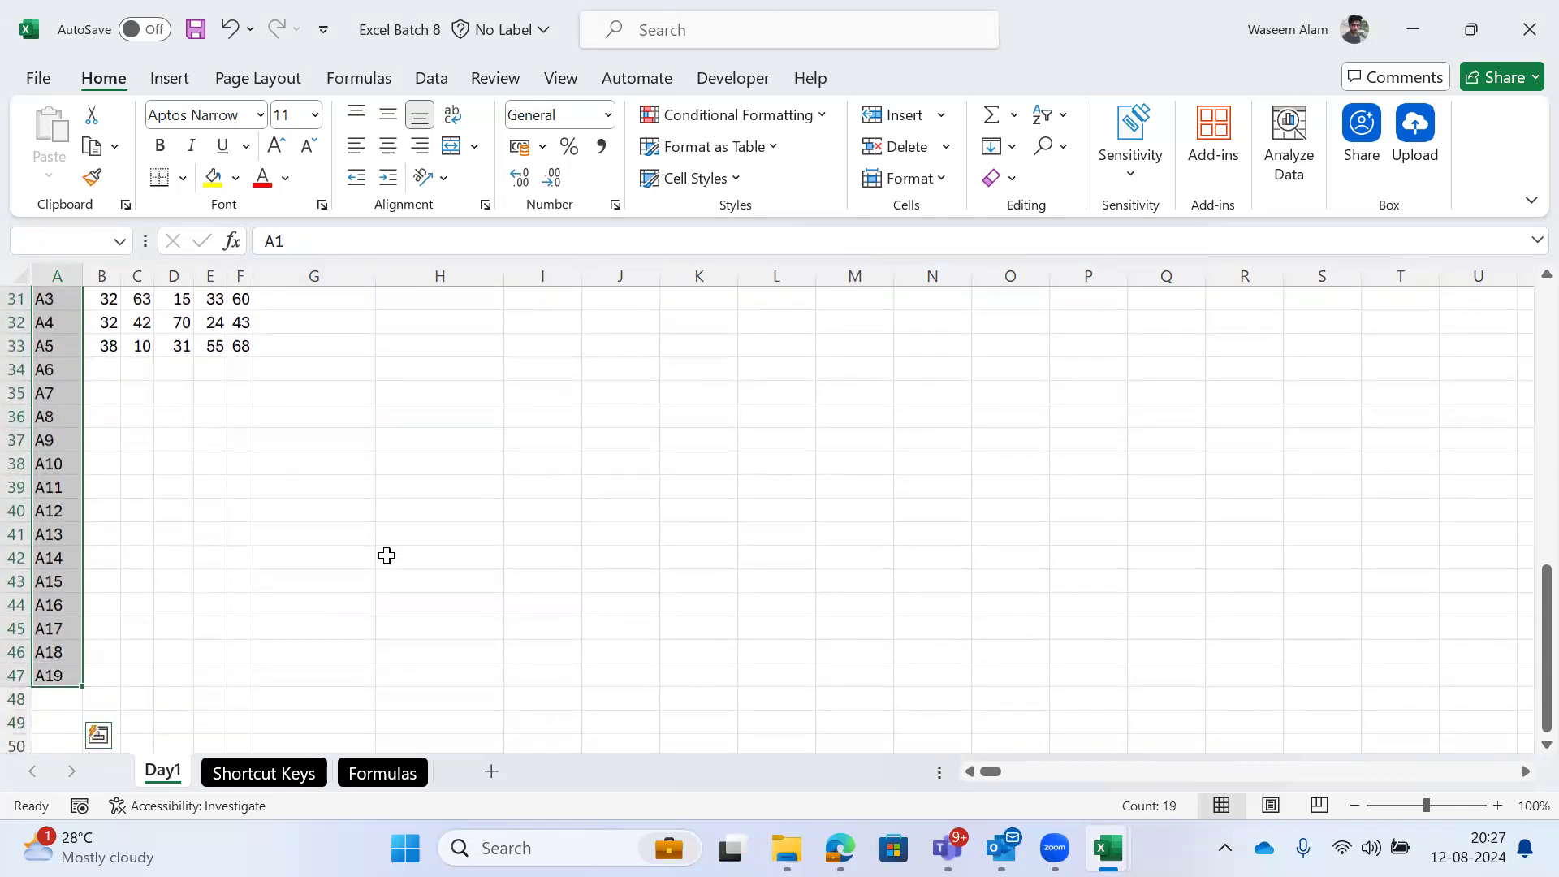
Step: Return to A29 and repeat the downward selection of the names one cell at a time through A47
key("Up")
key("Up")
key("Down")
key("Down")
key("shift+Down")
key("shift+Down")
key("shift+Down")
key("shift+Down")
key("shift+Down")
key("shift+Down")
key("shift+Down")
key("shift+Down")
key("shift+Down")
key("shift+Down")
key("shift+Down")
key("shift+Down")
key("shift+Down")
key("shift+Down")
key("shift+Down")
key("shift+Down")
key("shift+Down")
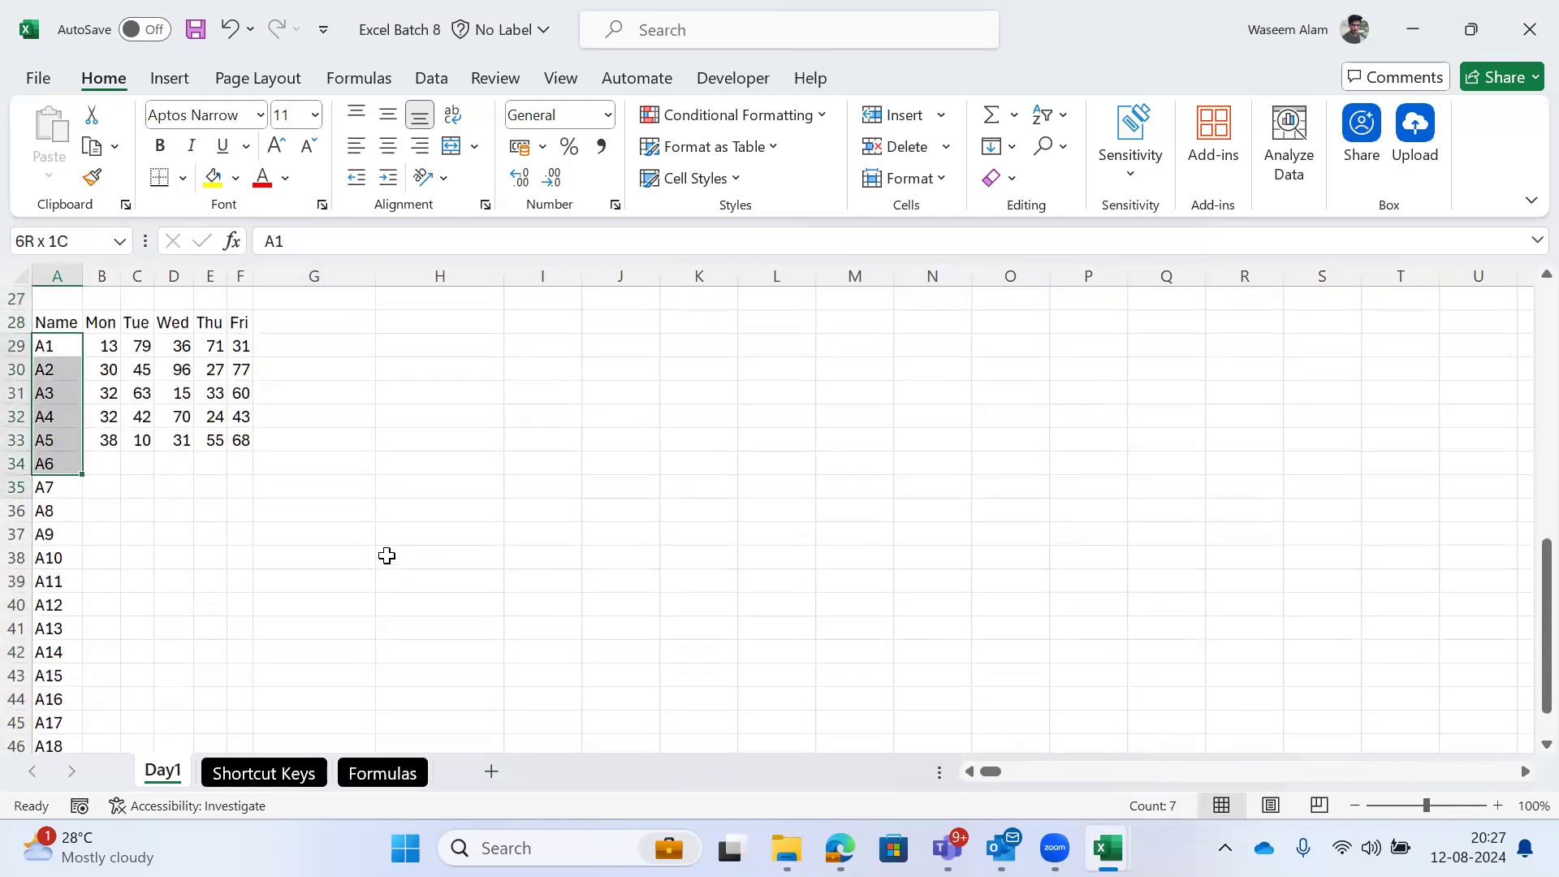
key("shift+Down")
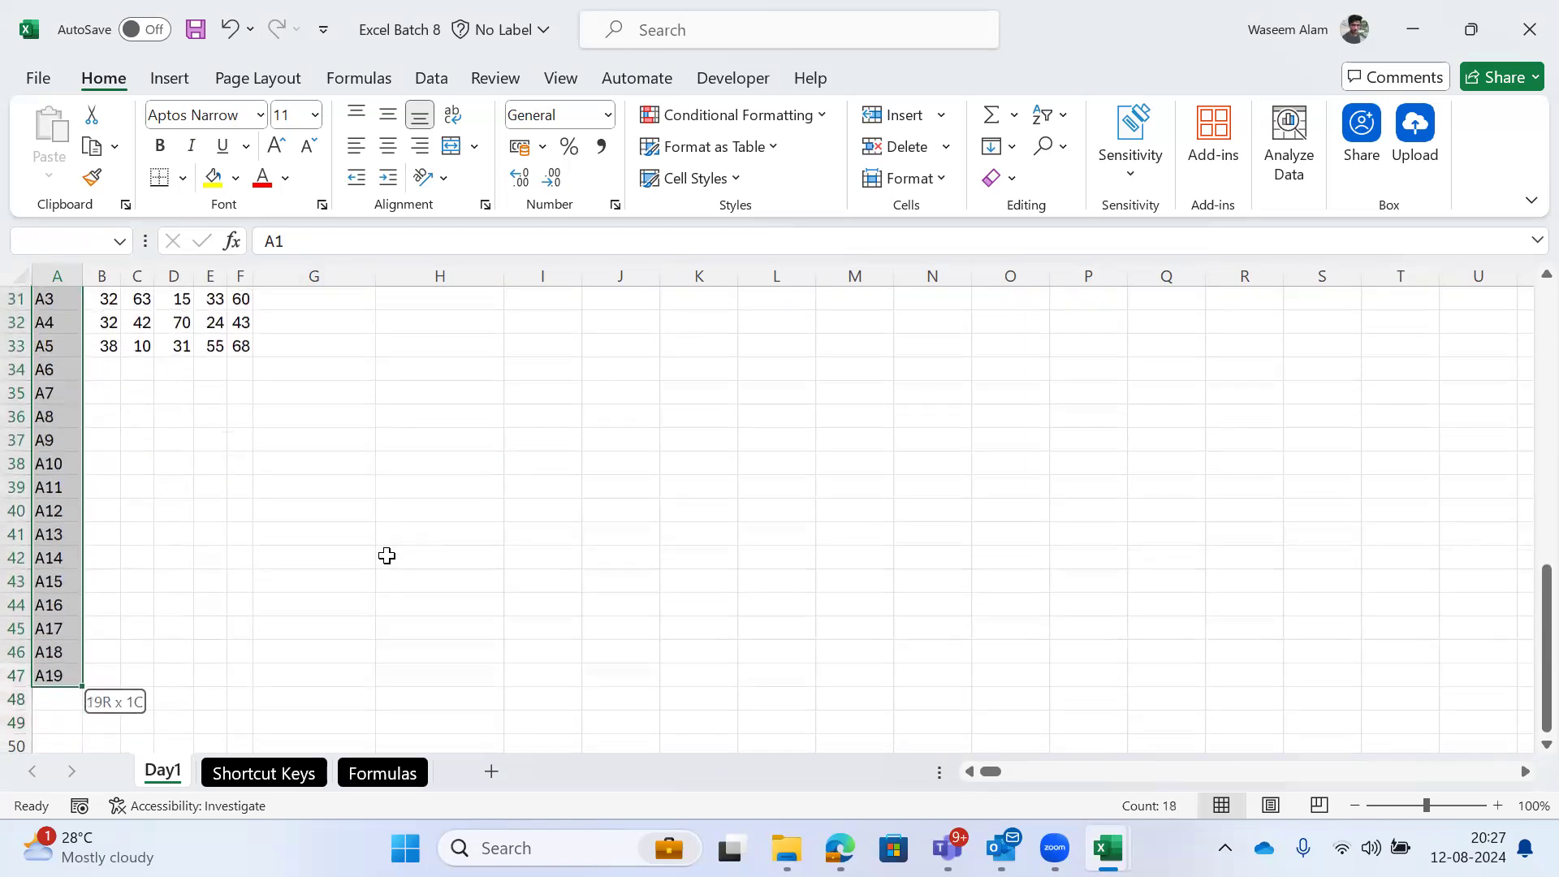
Step: Move to the Name header in A28 and extend the selection to the last filled cell, A47, in one jump
key("Up")
key("Up")
key("Up")
scroll(386, 555, "up", 1)
key("Right")
key("Right")
key("Right")
key("Right")
key("Right")
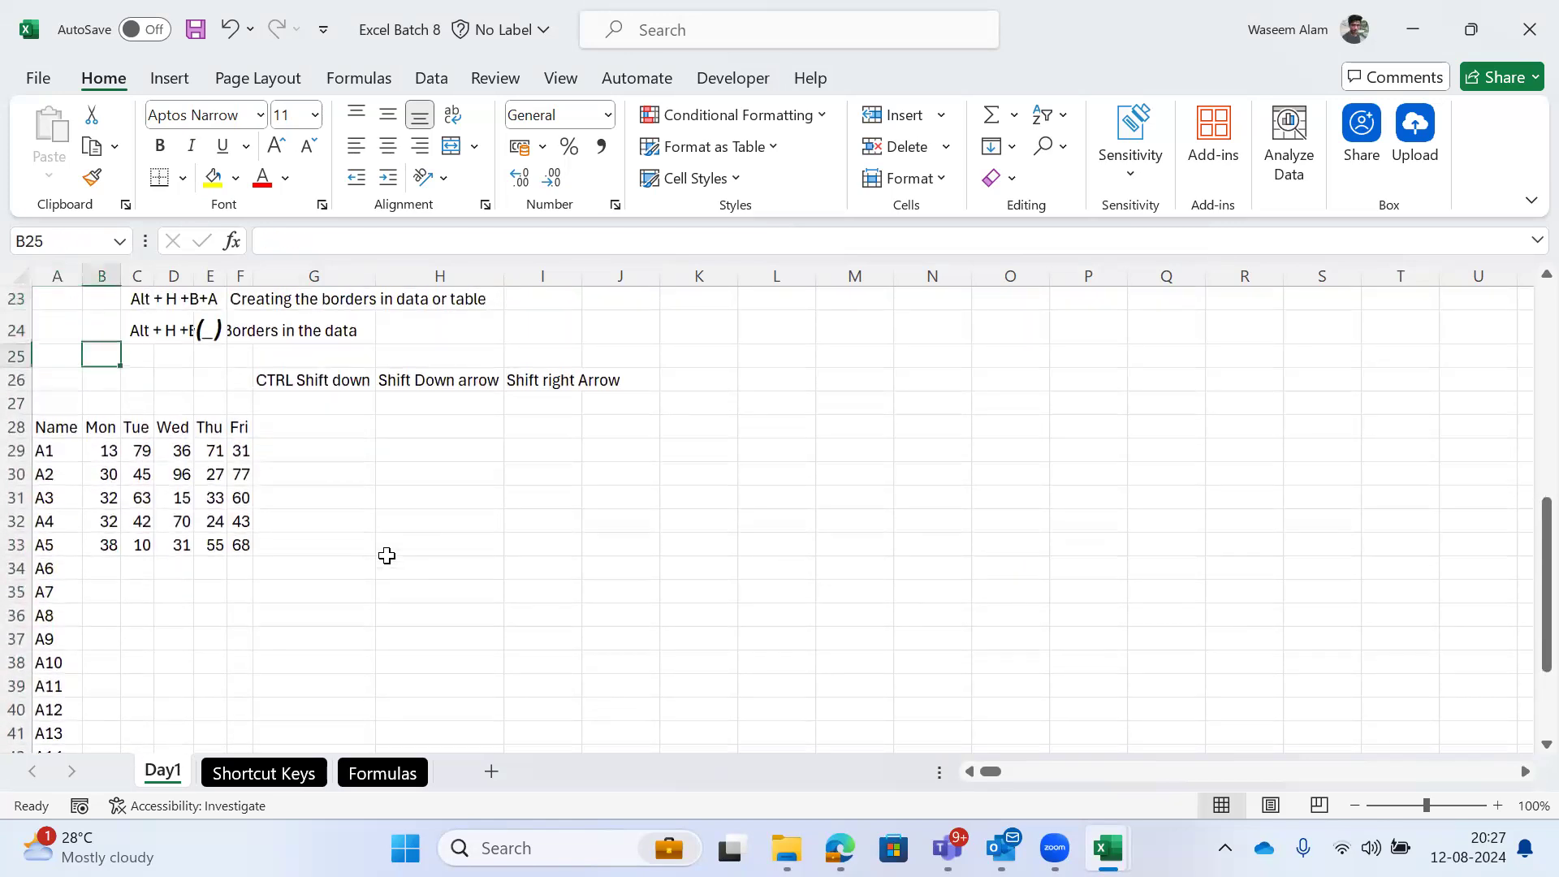
key("Right")
key("Left")
key("Left")
key("Left")
key("Down")
key("Right")
key("Right")
key("Up")
key("Left")
key("Down")
key("Left")
key("Down")
key("Left")
key("Left")
key("Down")
key("Left")
key("Up")
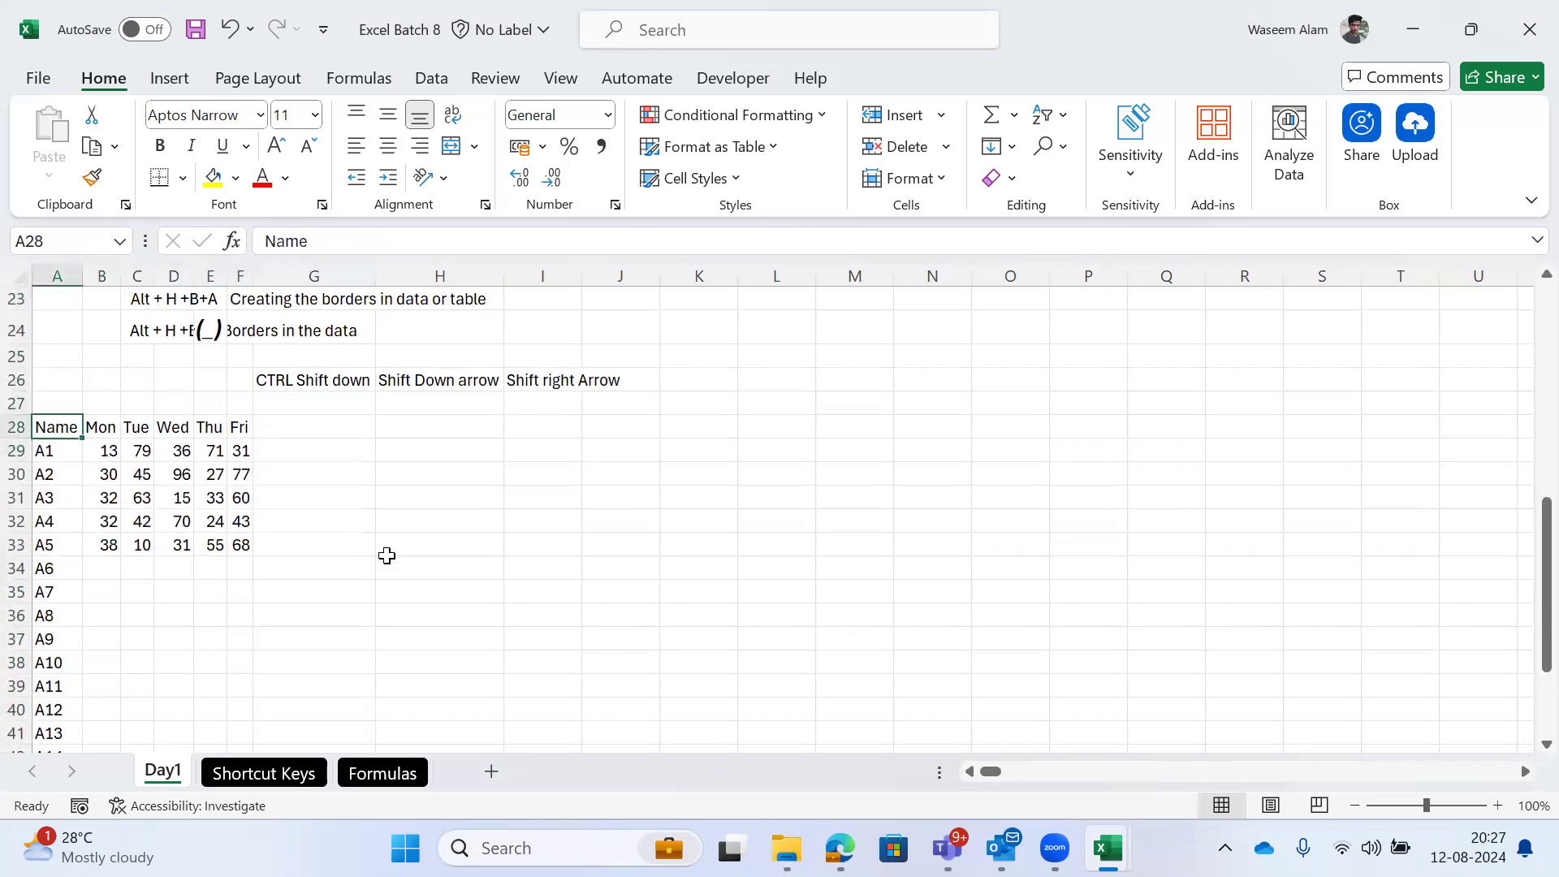
key("ctrl+shift+Down")
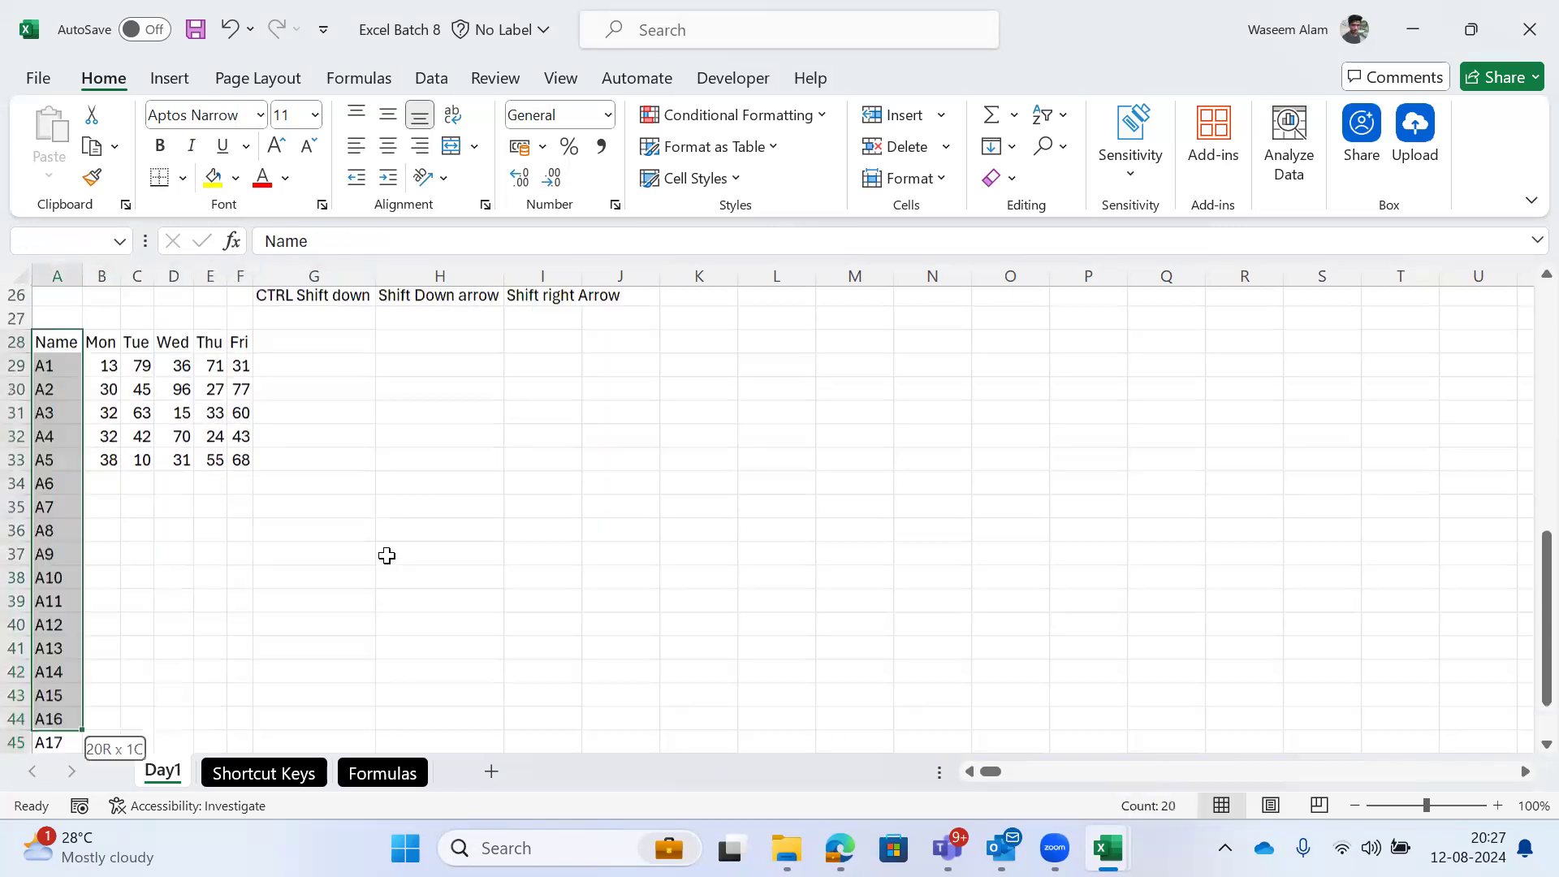
Step: Return to A28, extend the selection to the end of the name column again, and shrink it back to A28
key("ctrl+shift+Up")
key("ctrl+Down")
key("ctrl+Up")
key("Up")
key("Up")
key("Up")
key("Down")
key("Down")
key("Down")
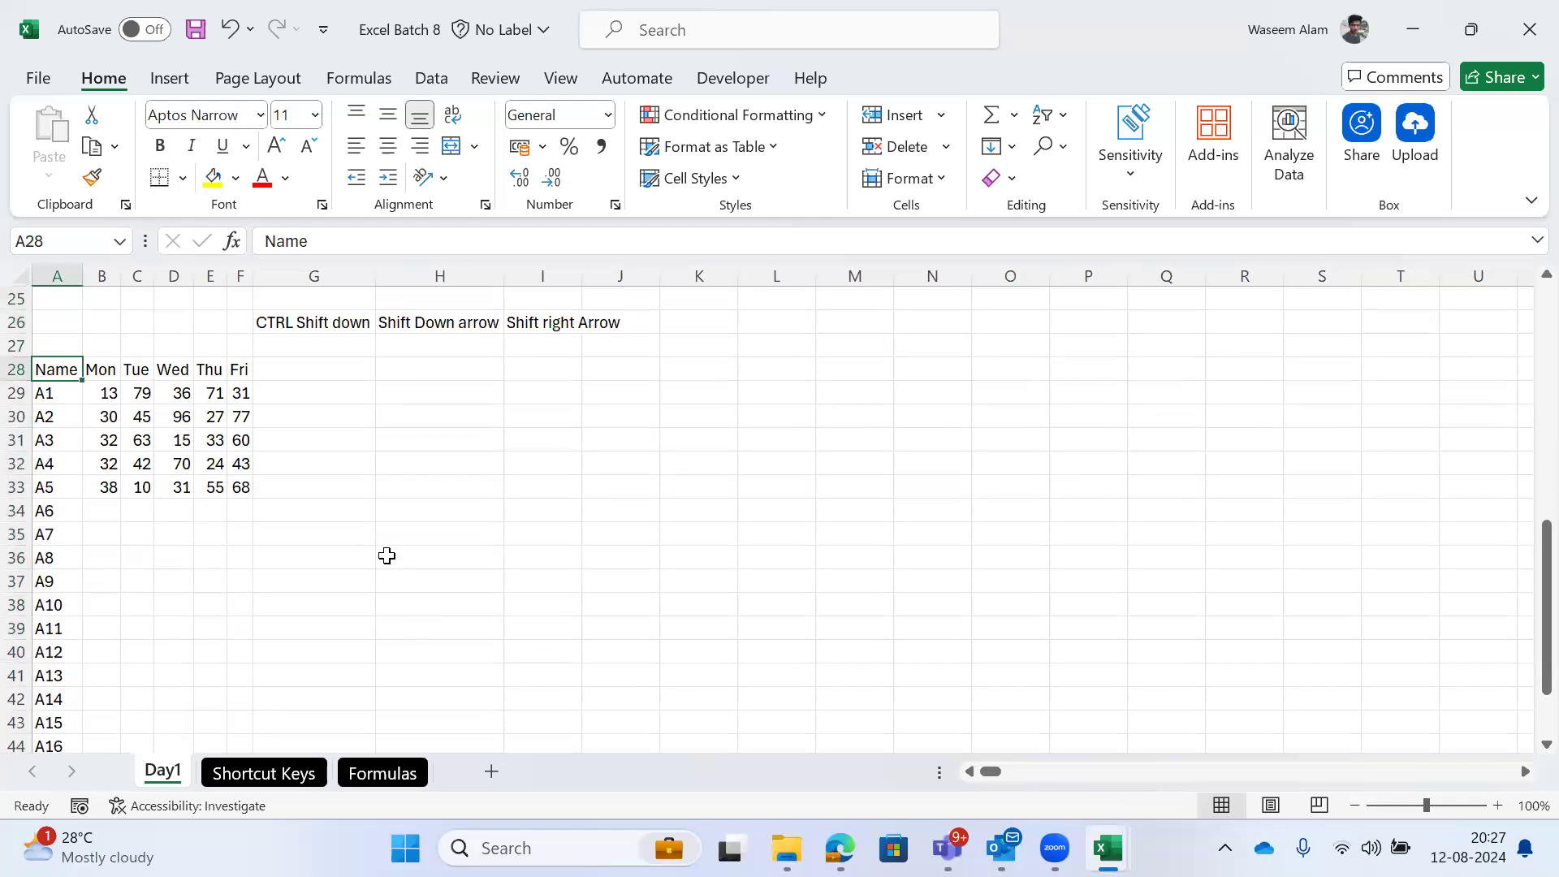
key("ctrl+shift+Down")
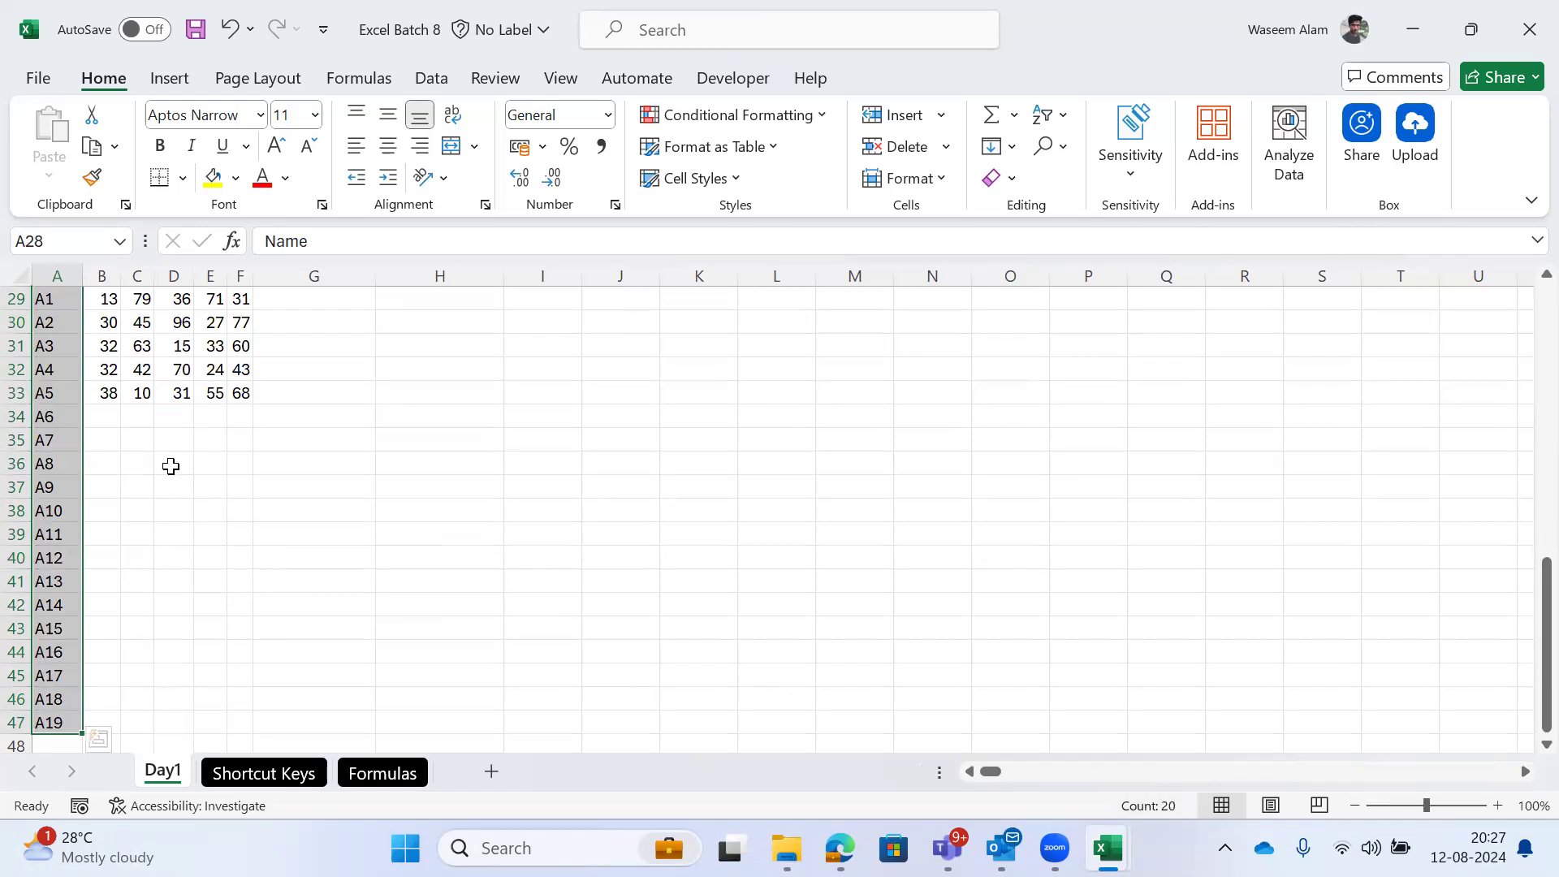
key("ctrl+shift+Up")
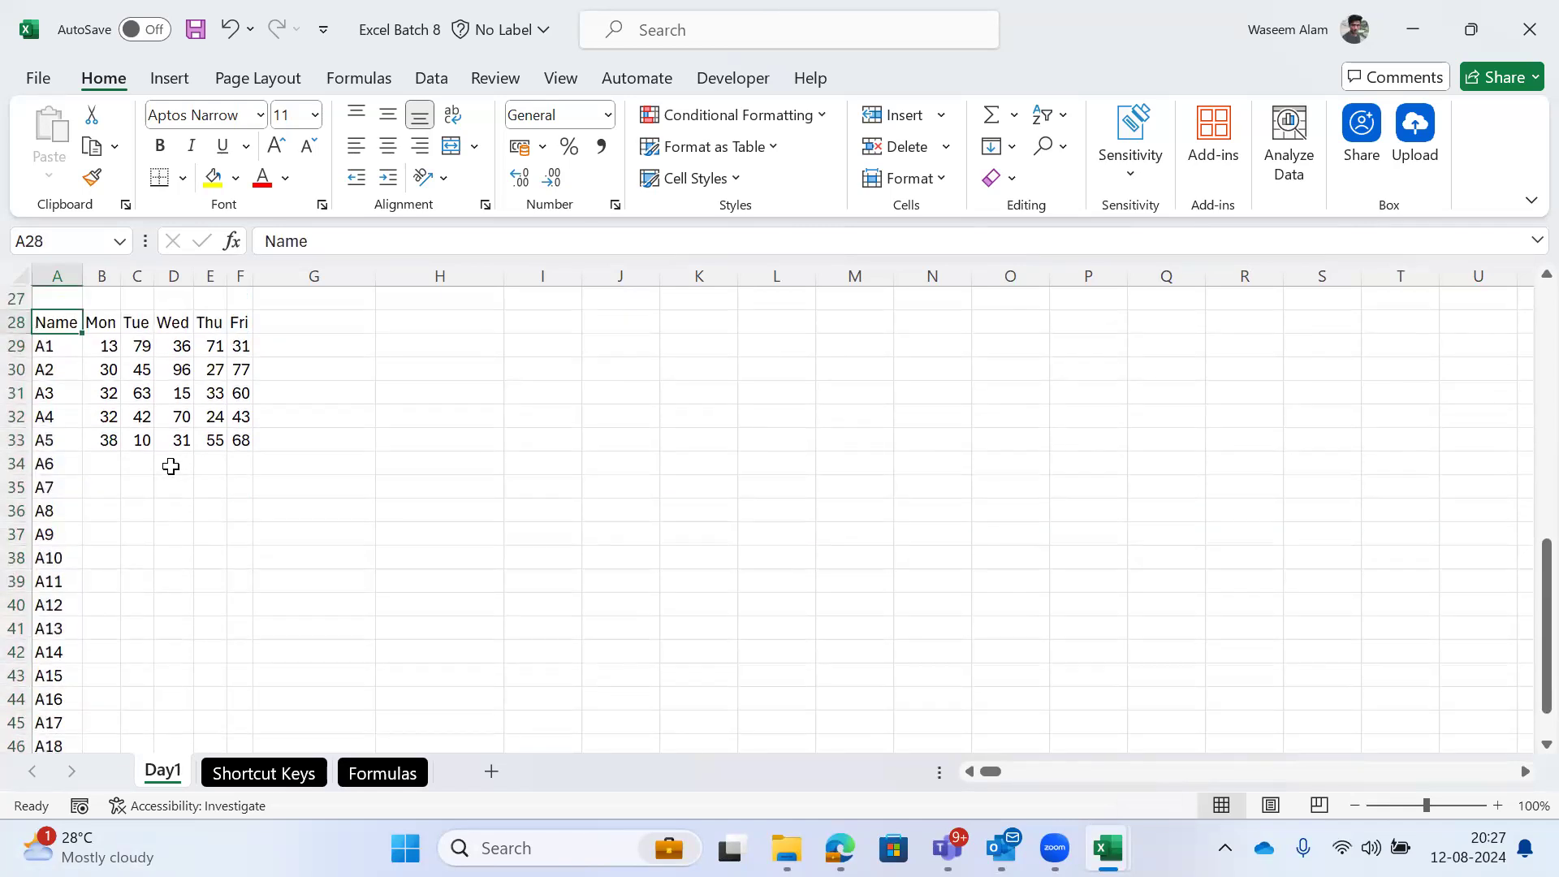
Step: Move from the table up to the shortcut notes in row 26 and review the Shift Down arrow note in H26
key("Up")
key("Up")
key("Up")
key("Up")
key("Right")
key("Right")
key("Down")
key("Right")
key("Down")
key("Right")
key("Right")
key("Down")
key("Right")
key("Right")
key("Up")
key("Left")
key("Right")
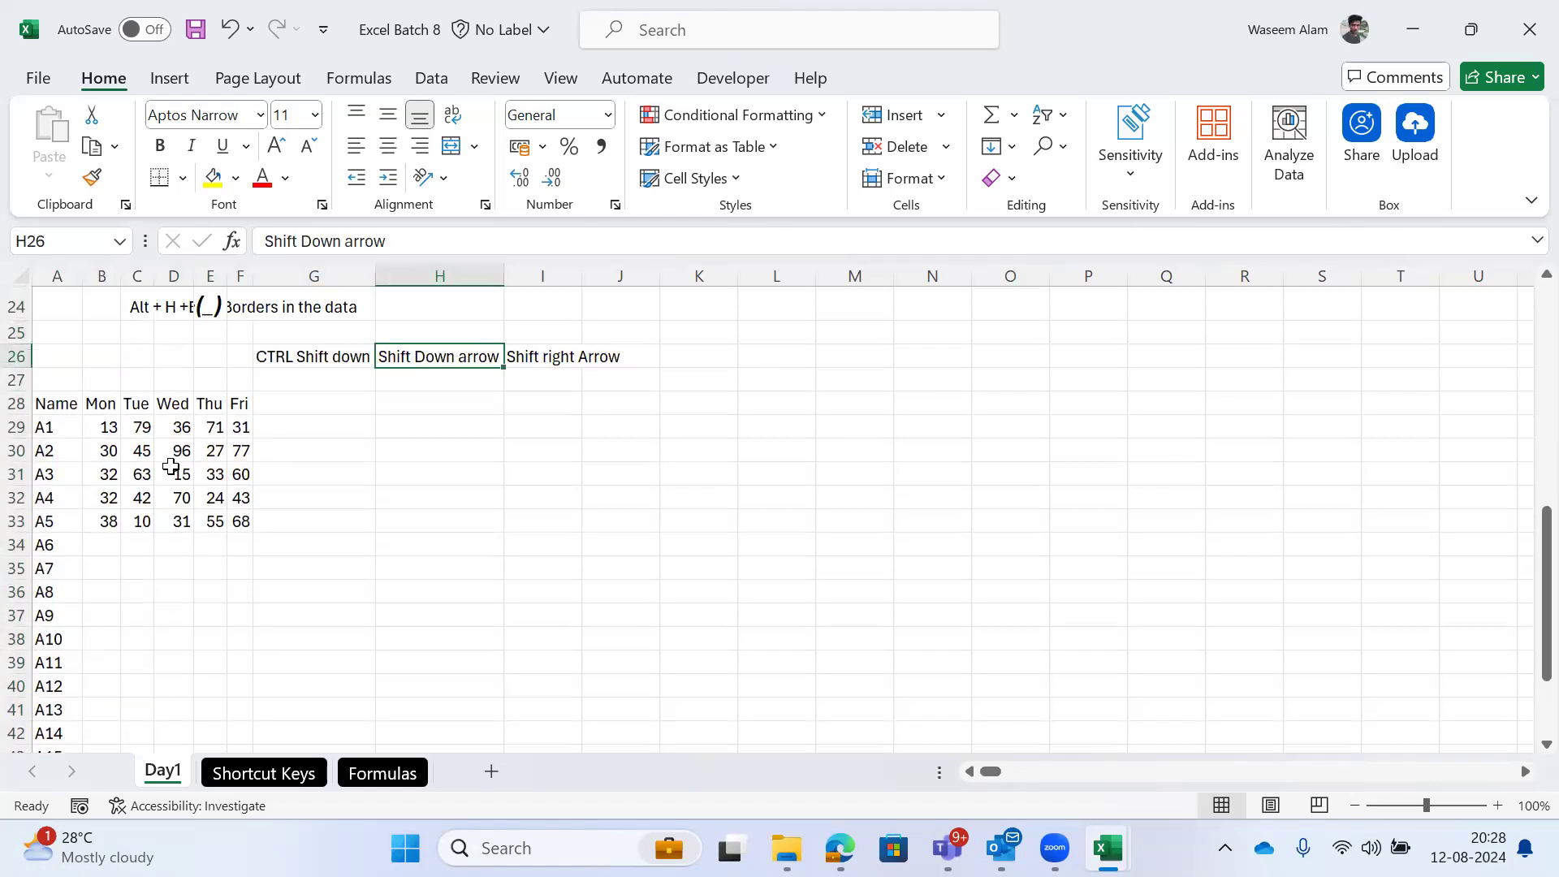
Step: Go back to the Name header in A28 and select the whole column A28:A47 in one jump
key("Left")
key("Left")
key("Left")
key("Down")
key("Left")
key("Left")
key("Left")
key("Left")
key("Down")
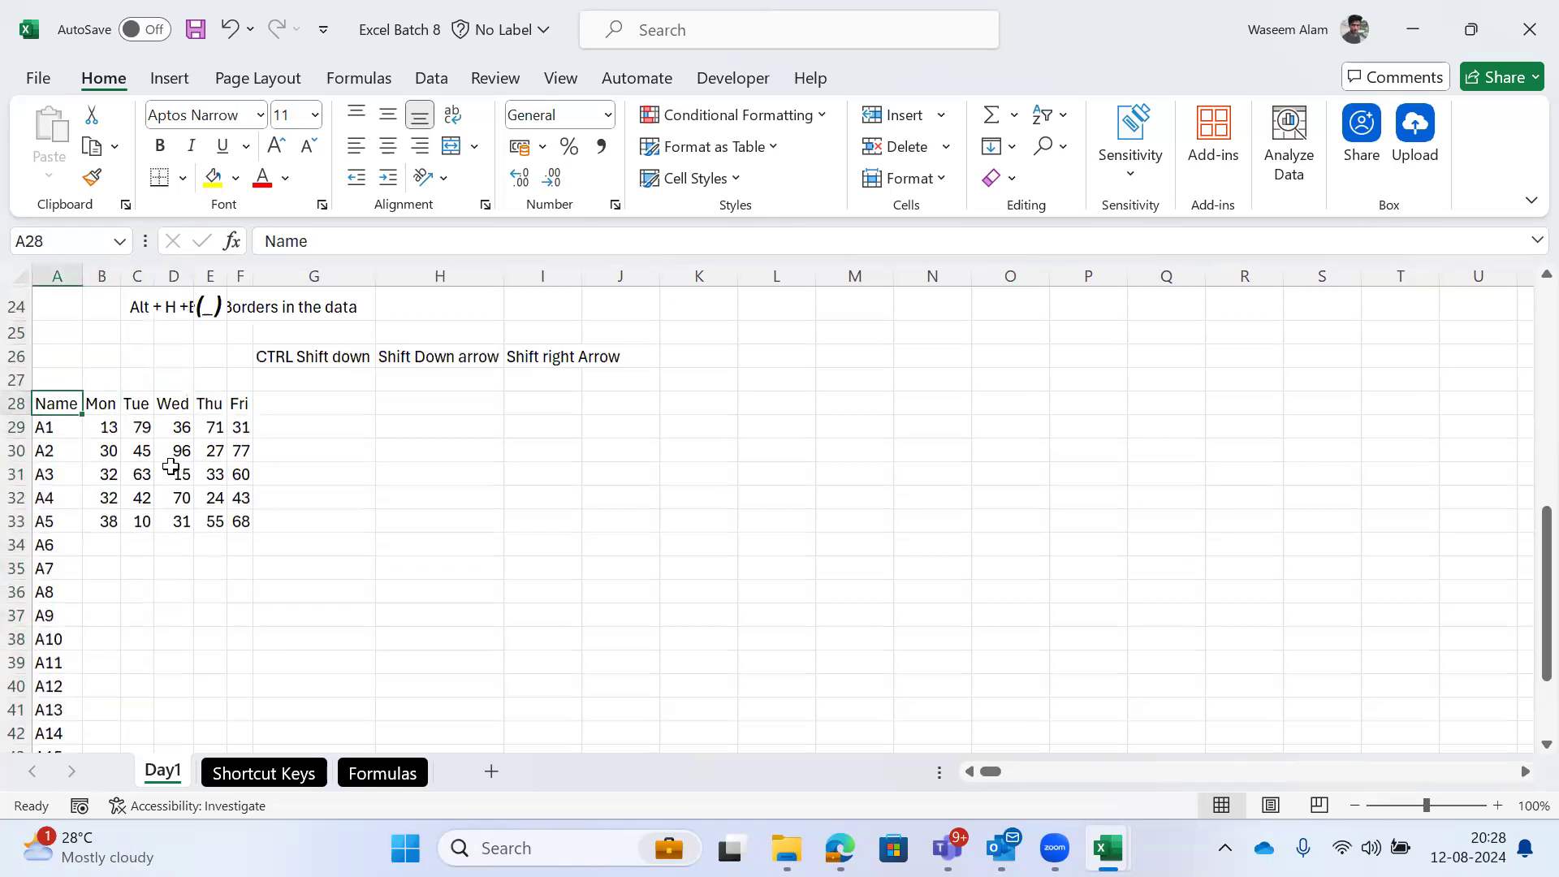
key("ctrl+shift+Down")
key("ctrl+shift+Up")
key("ctrl+shift+Down")
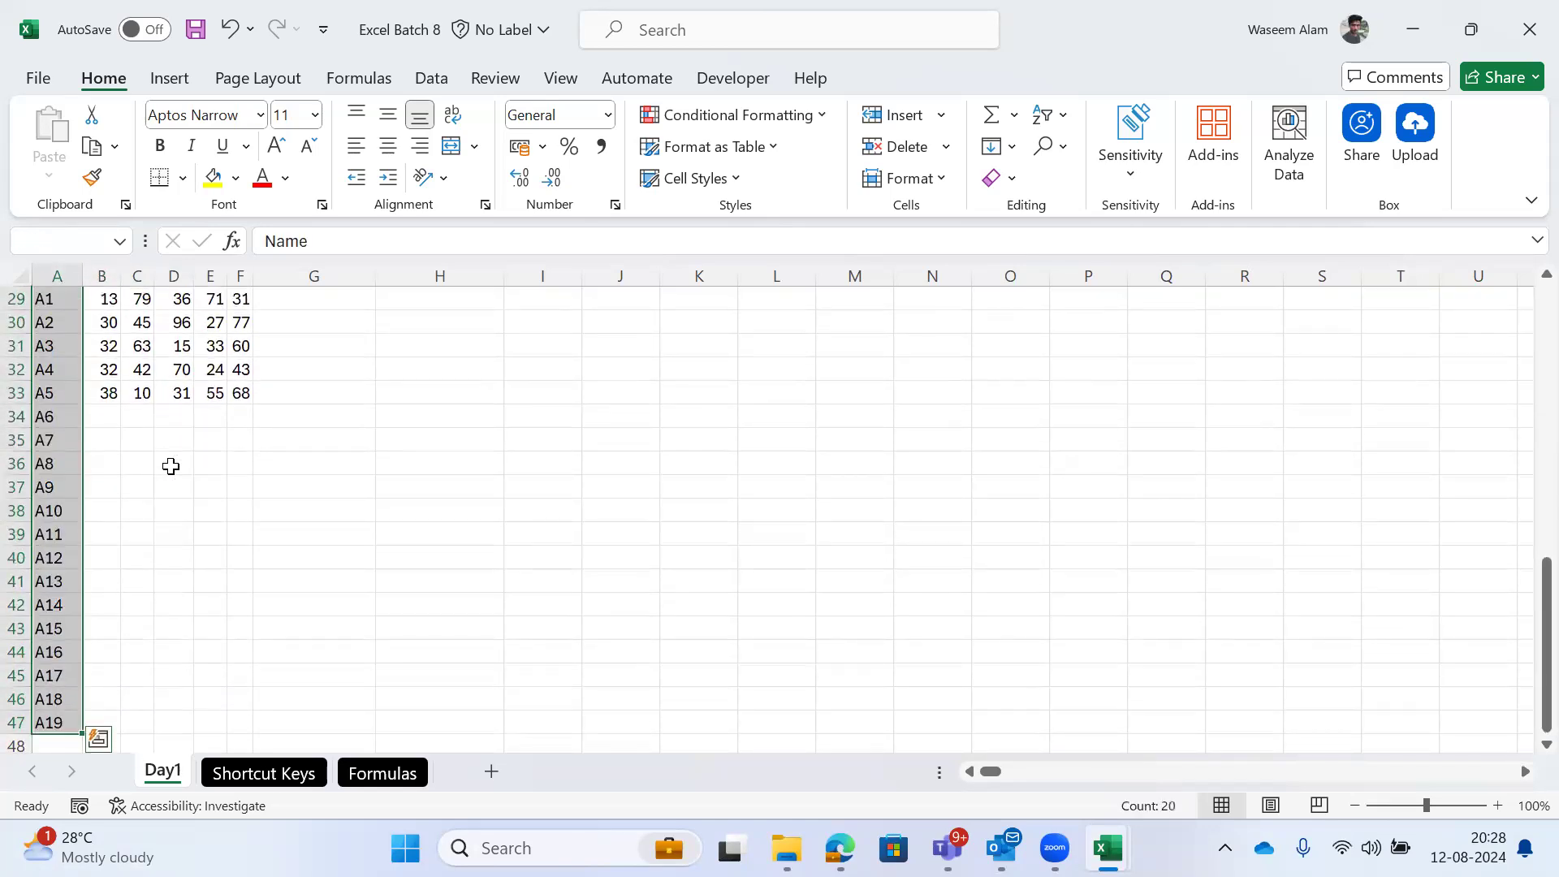
Step: Jump between the first and last filled cells of the name column without selecting the range
key("Up")
key("Up")
key("Down")
key("Down")
key("Down")
key("Up")
key("ctrl+Up")
key("ctrl+Down")
key("ctrl+Down")
key("ctrl+Up")
Step: Copy the CTRL Shift down note from G26 into H27 and reword it as "CTRL Shift Right arrow"
key("Up")
key("Up")
key("Up")
key("Right")
key("Right")
key("Right")
key("Right")
key("Down")
key("Right")
key("Right")
key("ctrl+c")
key("Down")
key("Right")
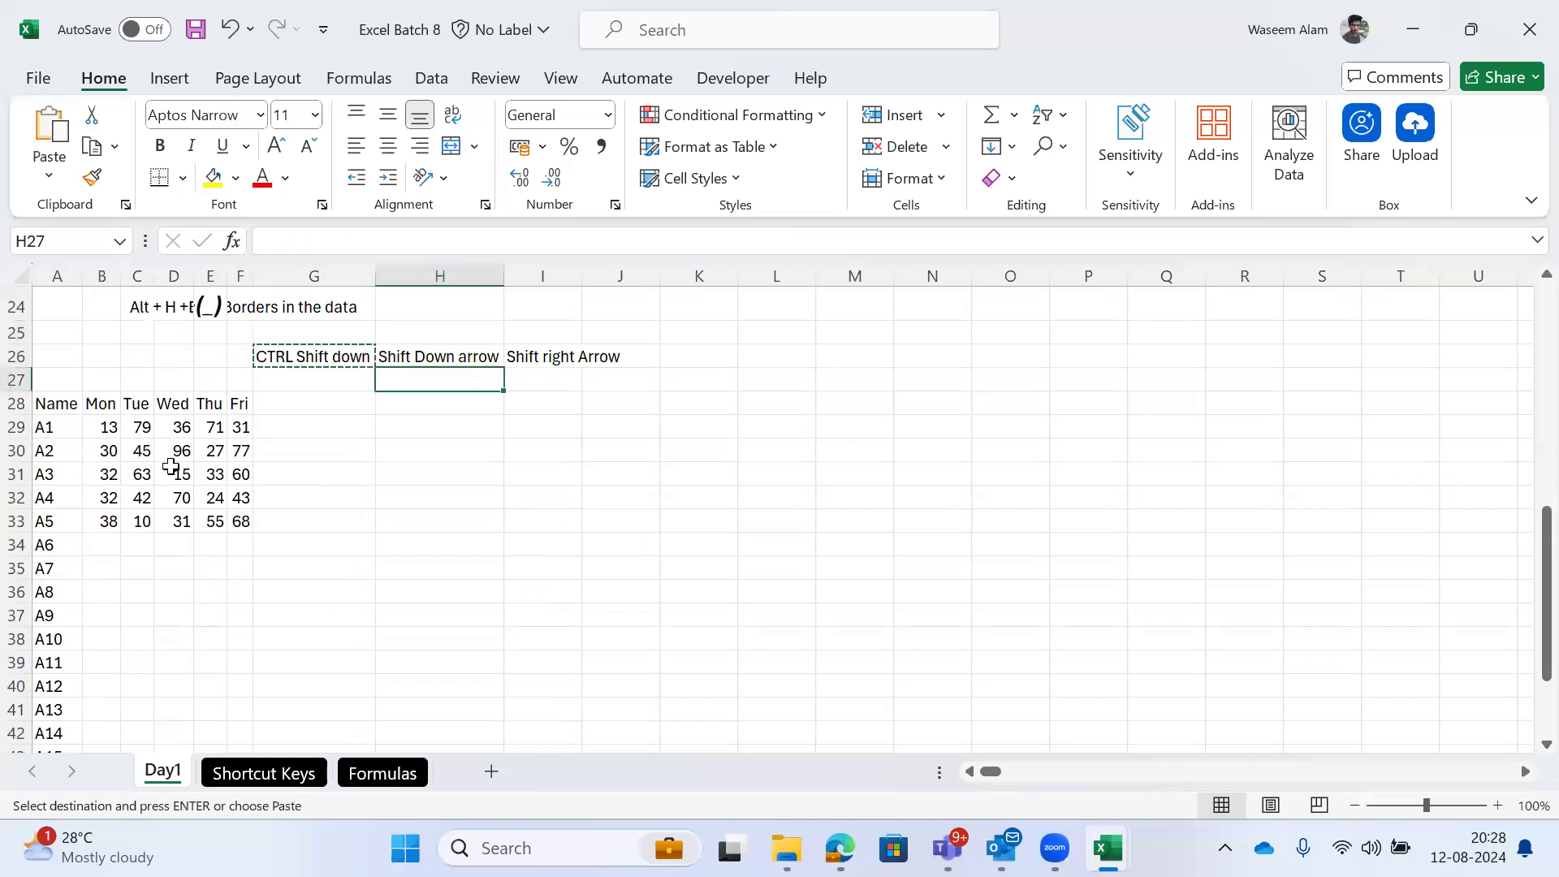
key("ctrl+v")
key("Escape")
key("F2")
key("ctrl+shift+Left")
type("Roig")
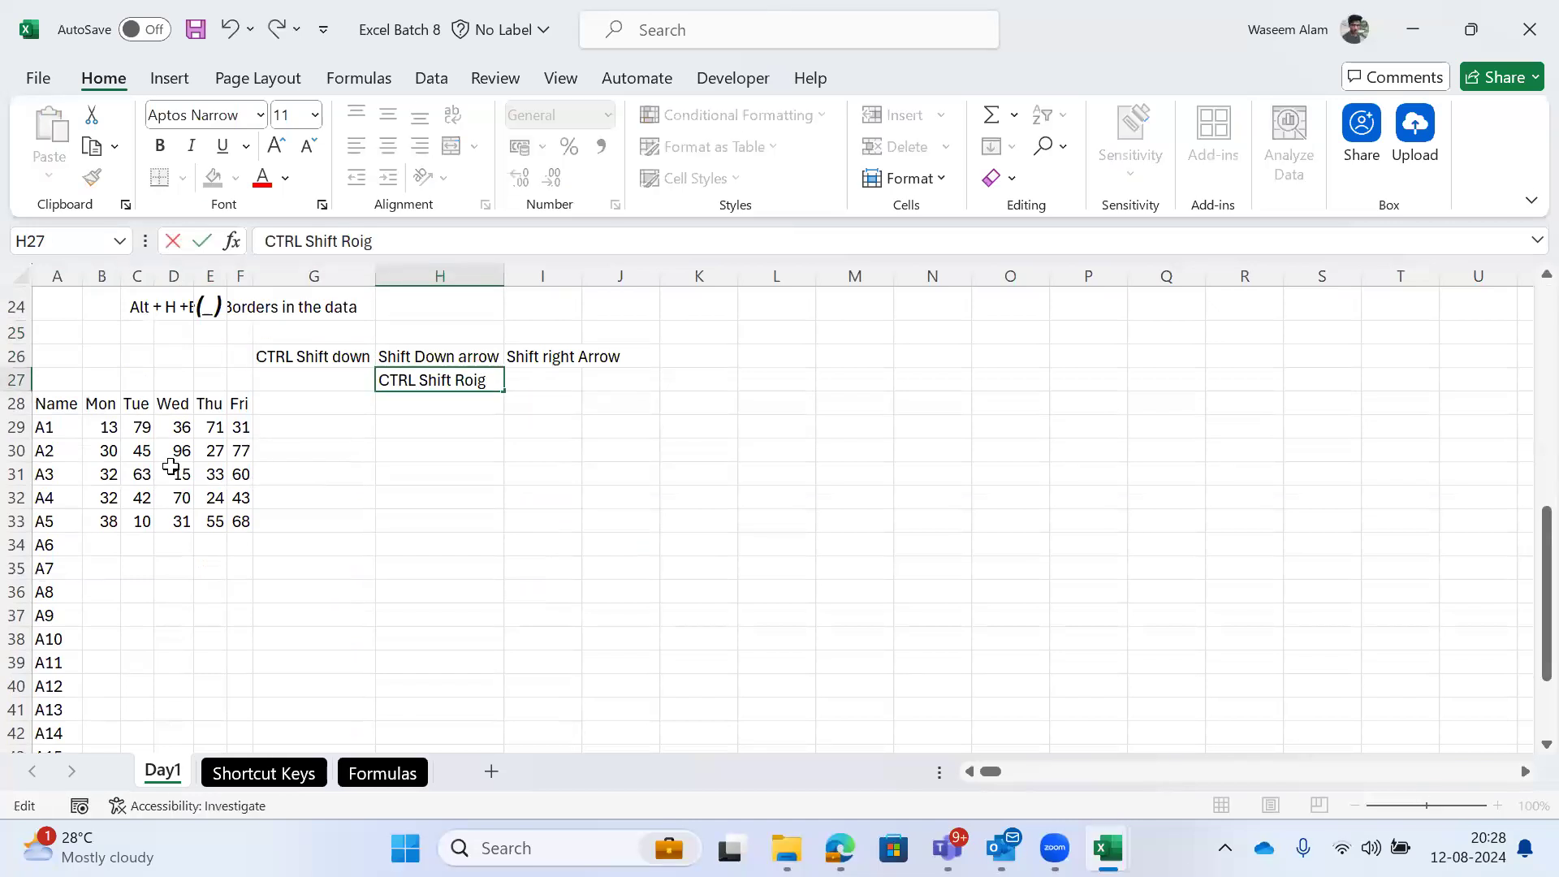
type("ght arrow")
key("Tab")
Step: Go to the Name header in A28 and select the header row A28:F28 in one jump
key("ctrl+Left")
key("ctrl+Left")
key("Down")
key("ctrl+shift+Right")
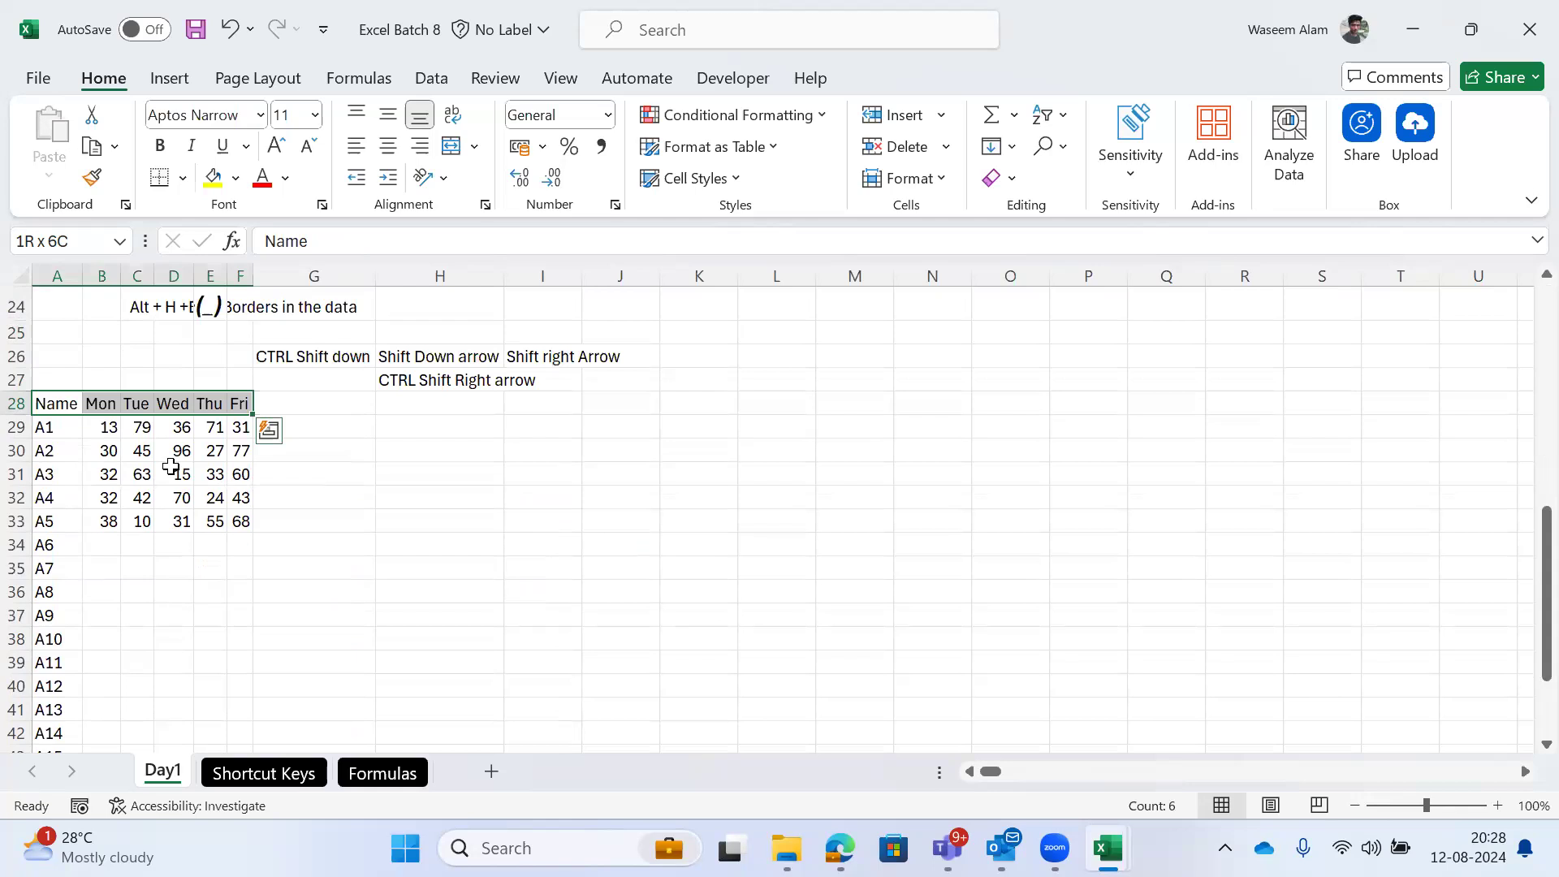
Step: Extend the shortcut note in H27 to read "CTRL Shift Right arrow+down arrow"
key("Right")
key("Right")
key("Right")
key("Right")
key("Right")
key("Right")
key("Up")
key("Up")
key("Right")
key("Down")
key("Right")
key("Left")
key("F2")
key("ctrl+shift+Left")
key("ctrl+shift+Right")
type("+dow")
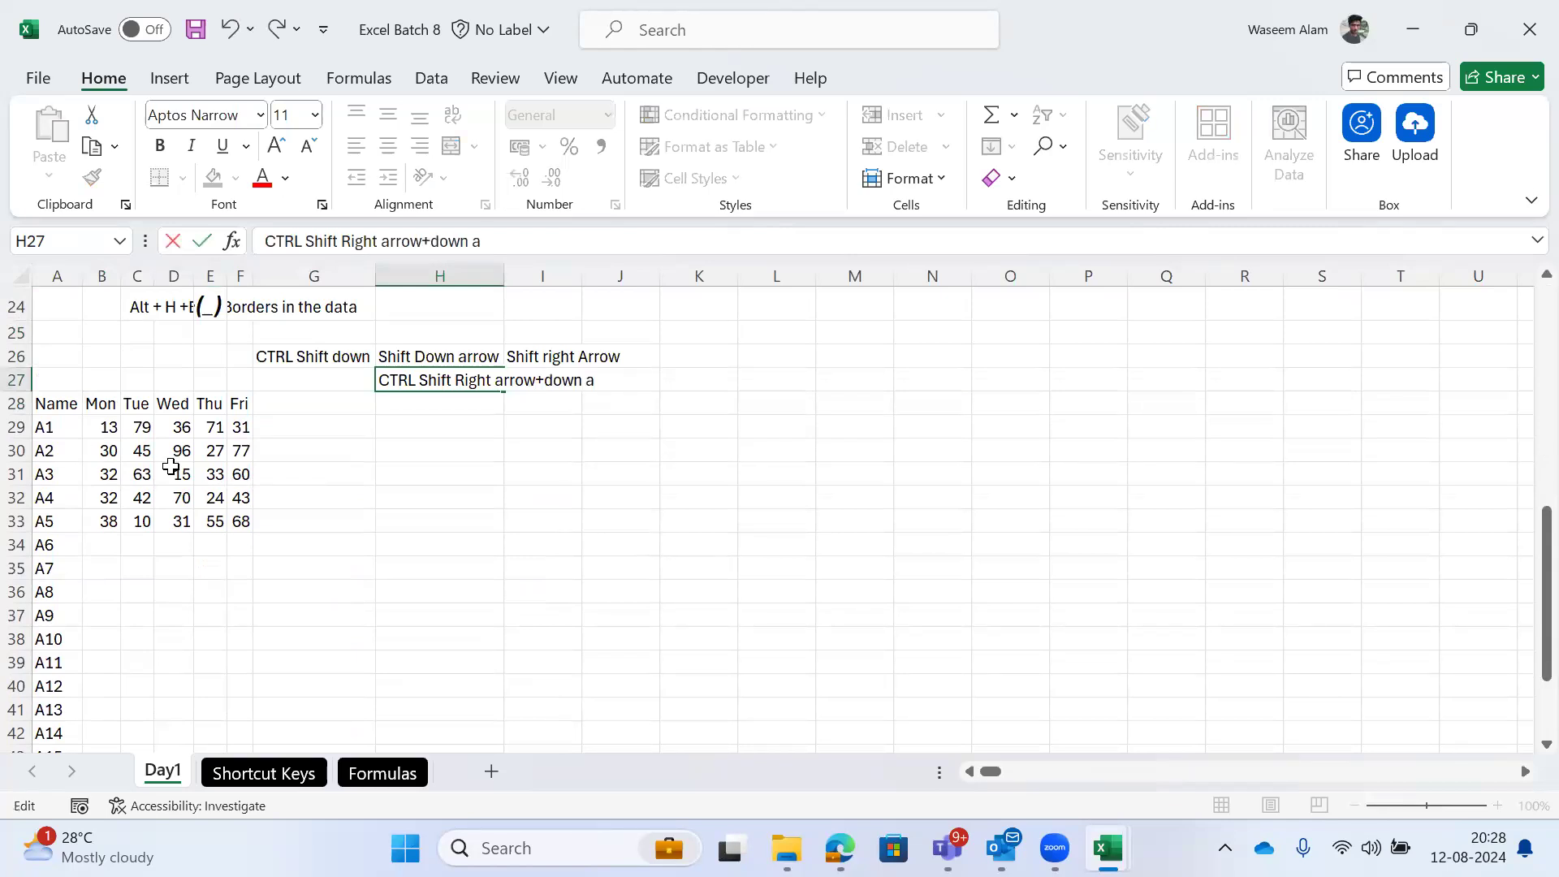
key("ctrl+Return")
Step: Copy the H27 note into H28 and reword it as "CTRL Shift Down arrow+Right arrow"
key("ctrl+c")
key("Down")
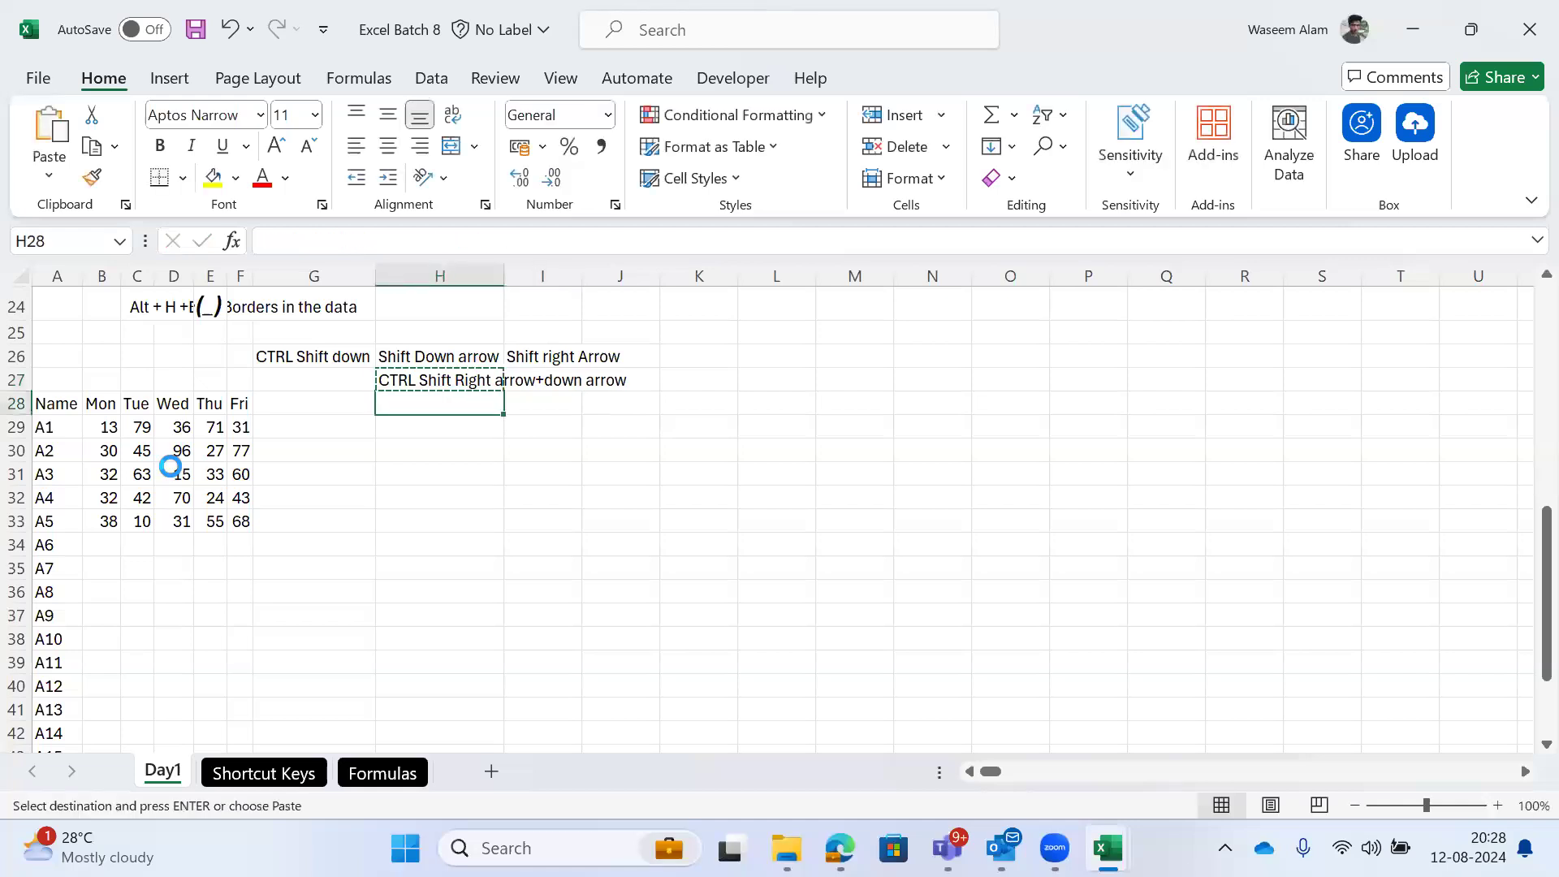
key("Return")
key("F2")
key("ctrl+shift+Left")
type("Dwon")
key("BackSpace")
key("BackSpace")
key("BackSpace")
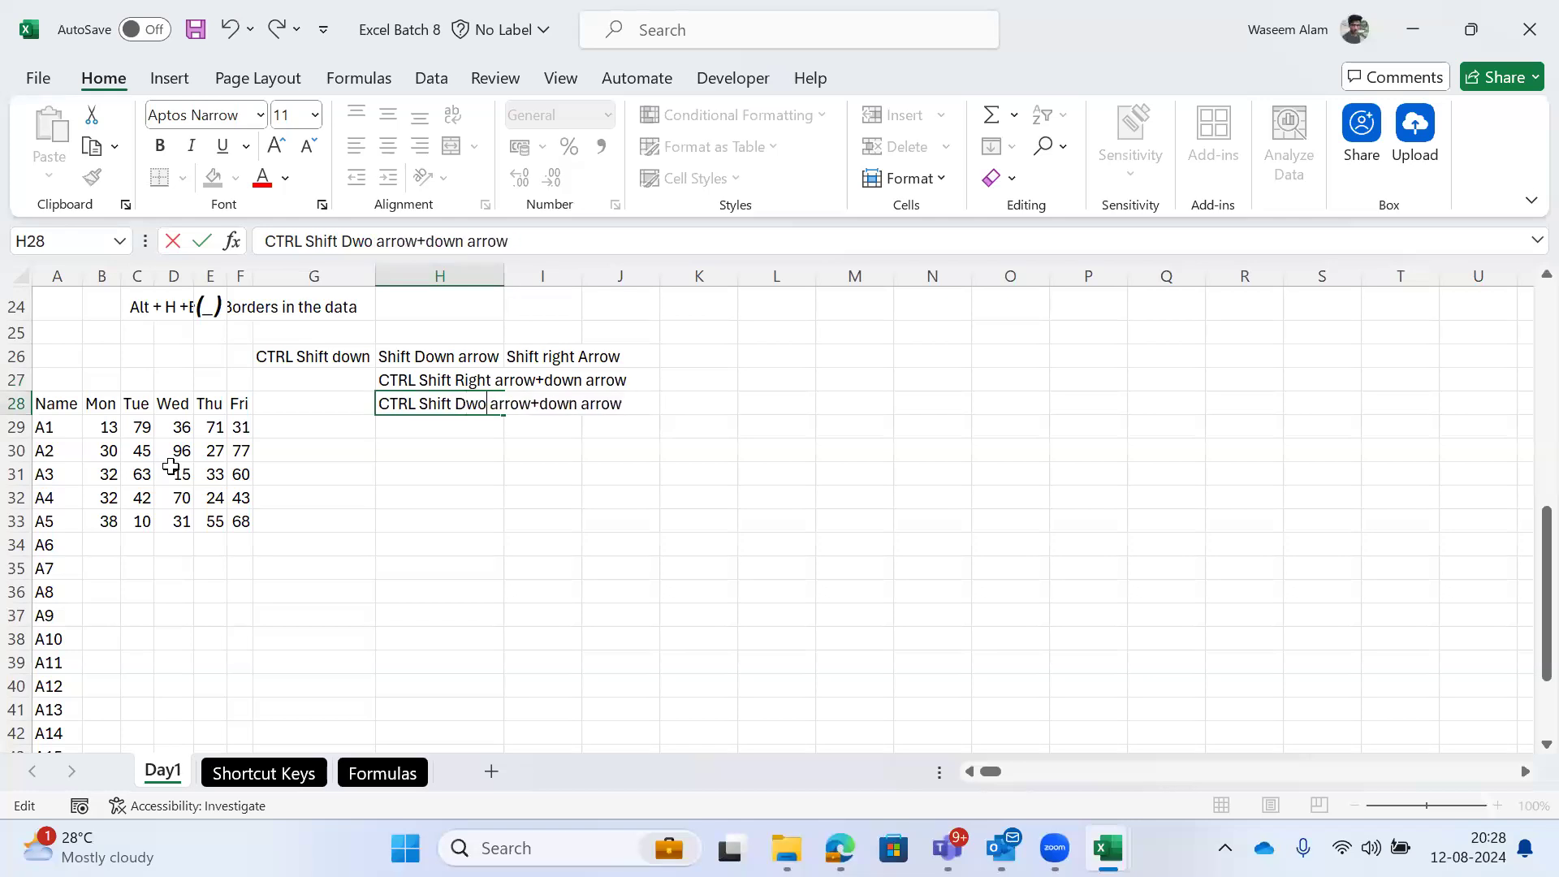
type("own")
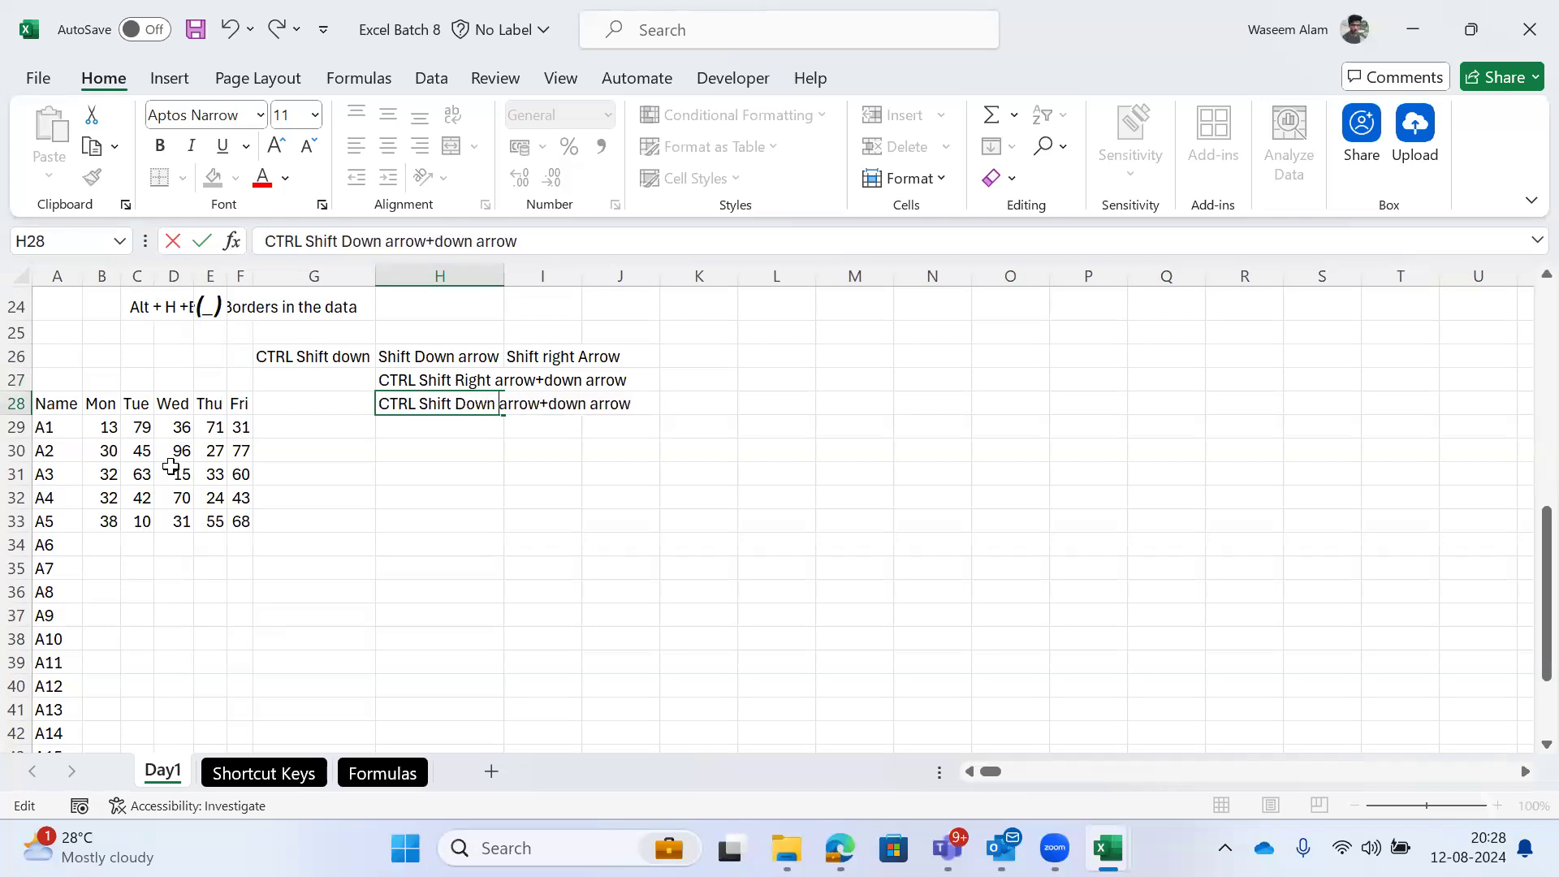
key("ctrl+shift+Left")
type("Right")
key("ctrl+Return")
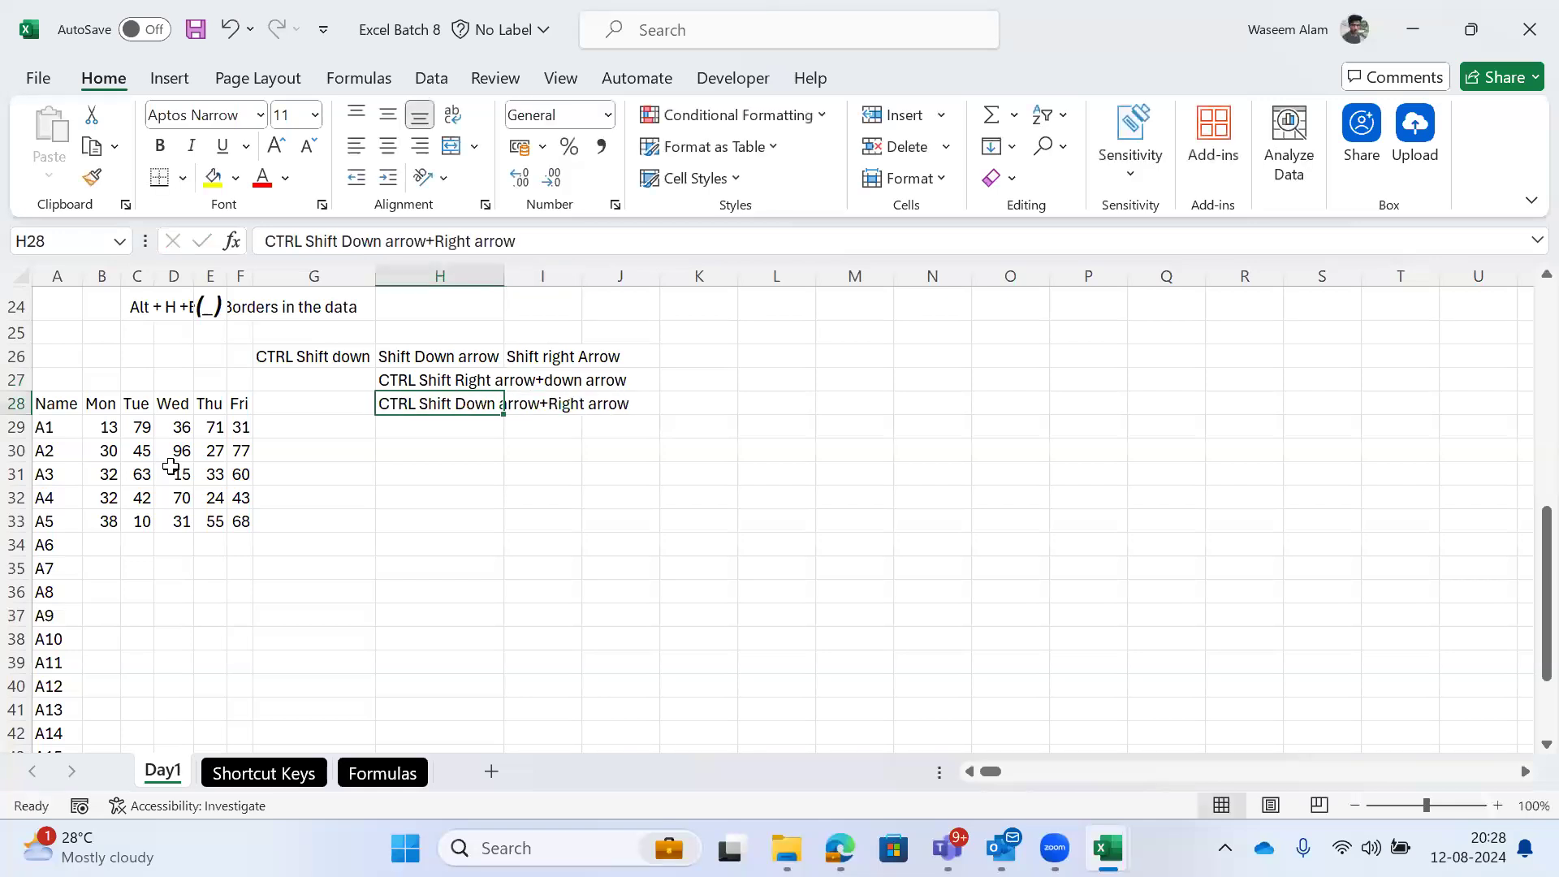
Step: Enter the formula =RANDBETWEEN(10,100) in B34, the empty Mon cell of row A6
key("ctrl+Left")
key("ctrl+Left")
key("Right")
key("Right")
key("Right")
key("Up")
key("Down")
key("Left")
key("Left")
key("Left")
key("ctrl+Down")
key("Right")
key("ctrl+Up")
key("shift+Right")
key("shift+Right")
key("shift+Right")
key("shift+Right")
key("Down")
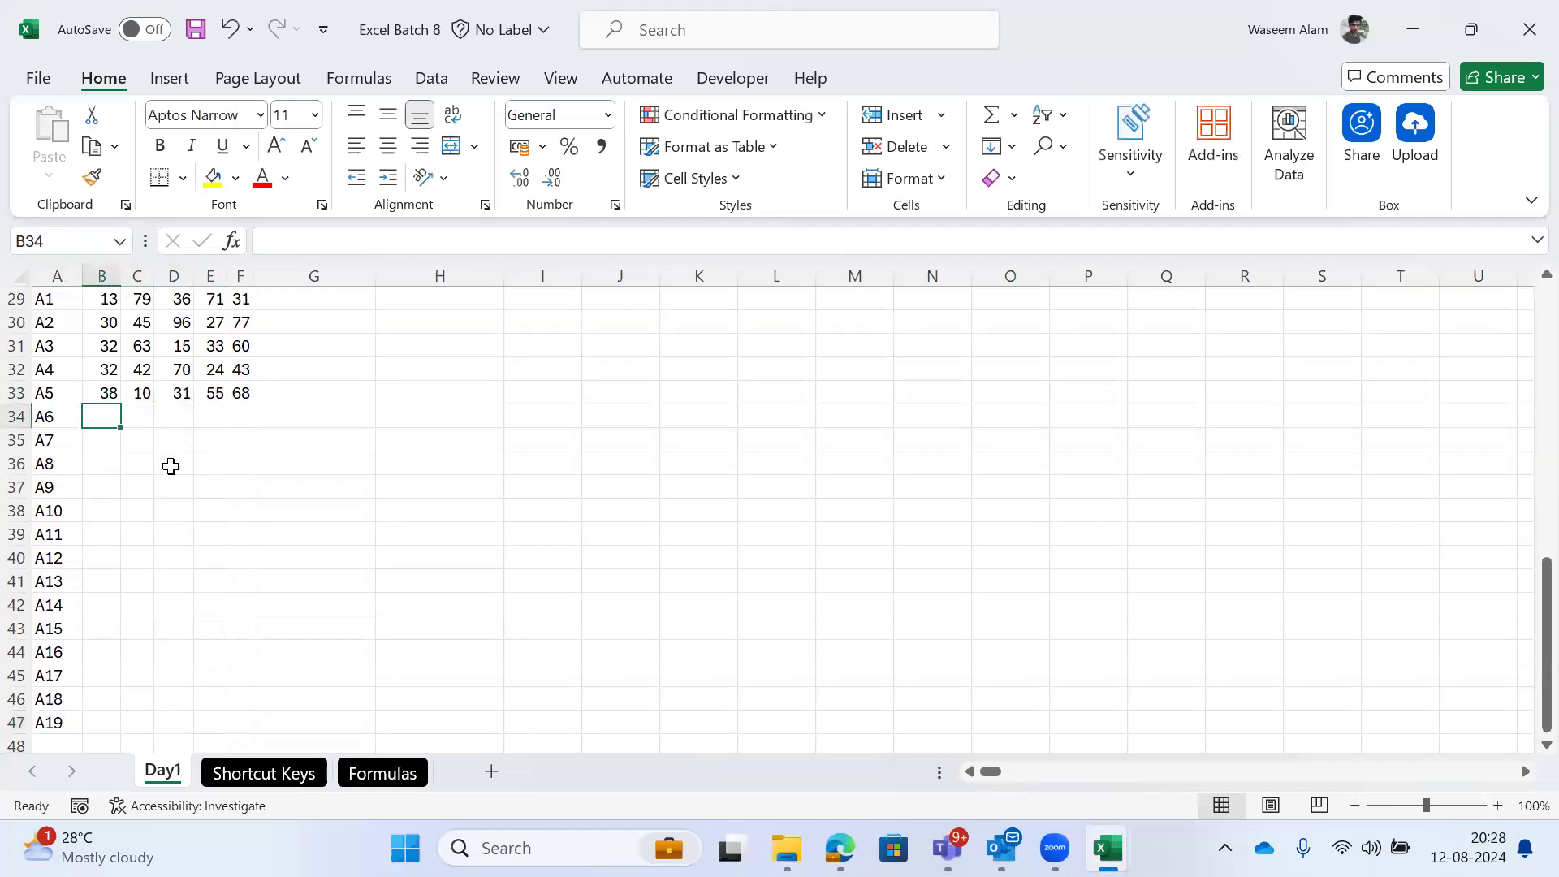
type("=ran")
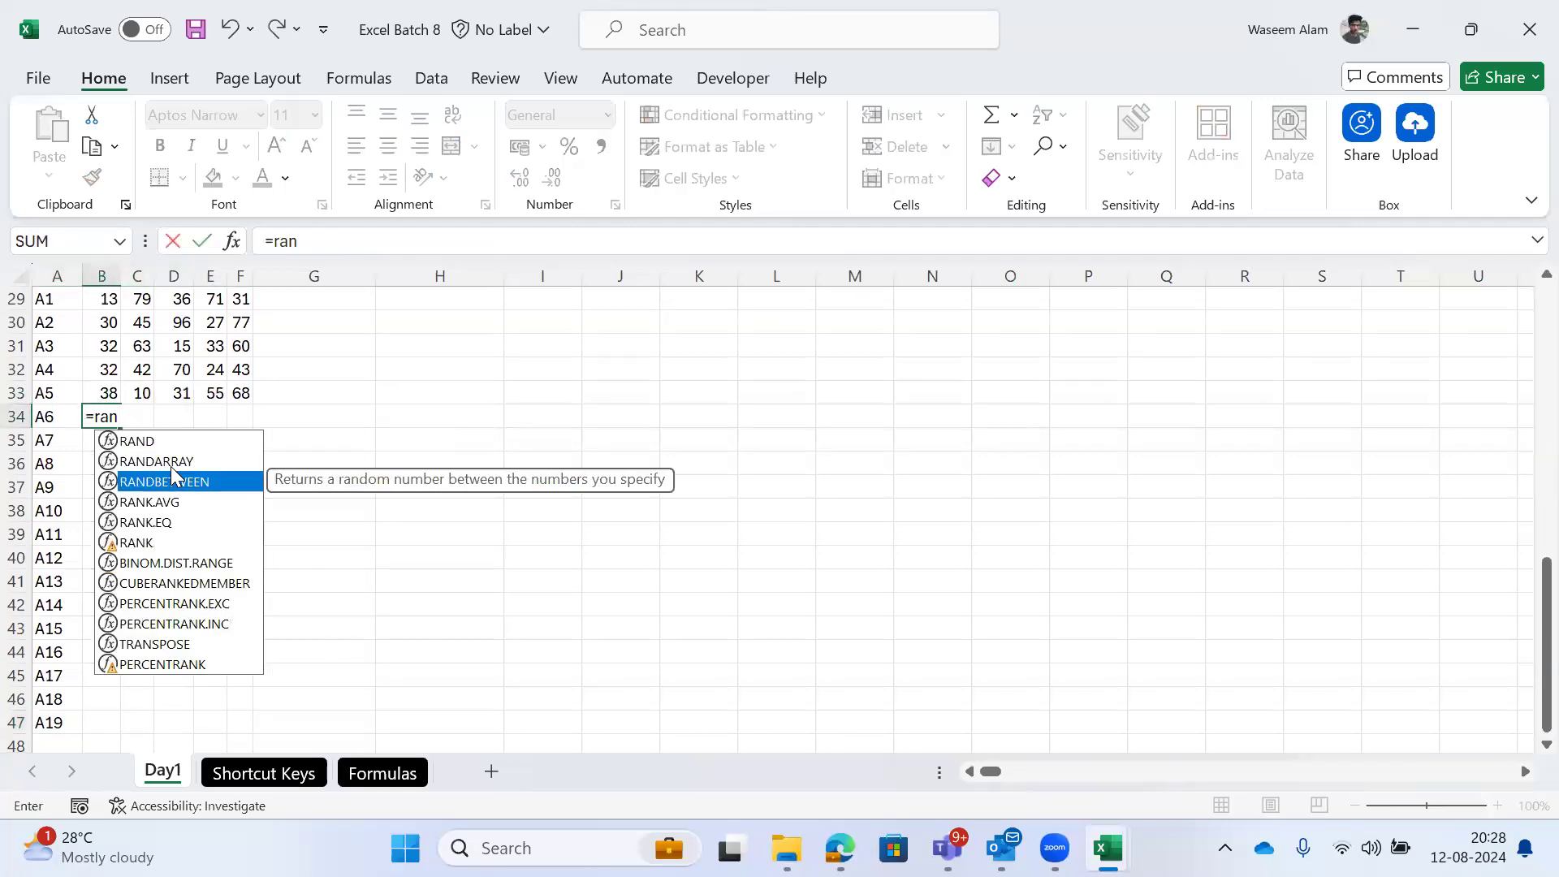
key("Tab")
type("10,10")
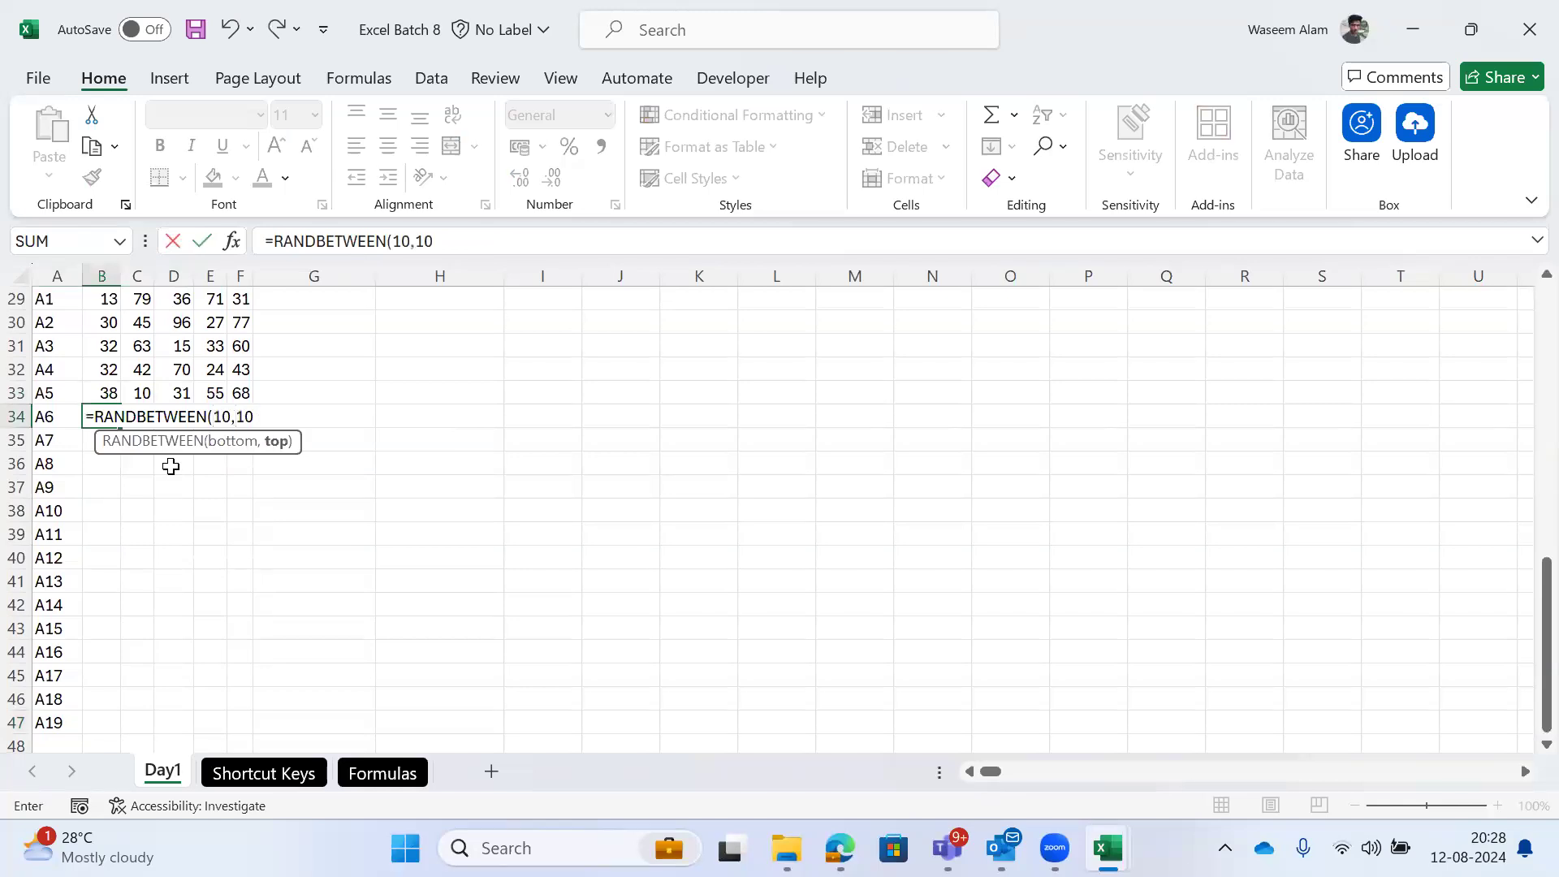
type("0")
key("Return")
Step: Fill the B34 random-number formula down to row 47 and across to column F, covering B34:F47
key("Left")
key("ctrl+Down")
key("Right")
key("ctrl+shift+Up")
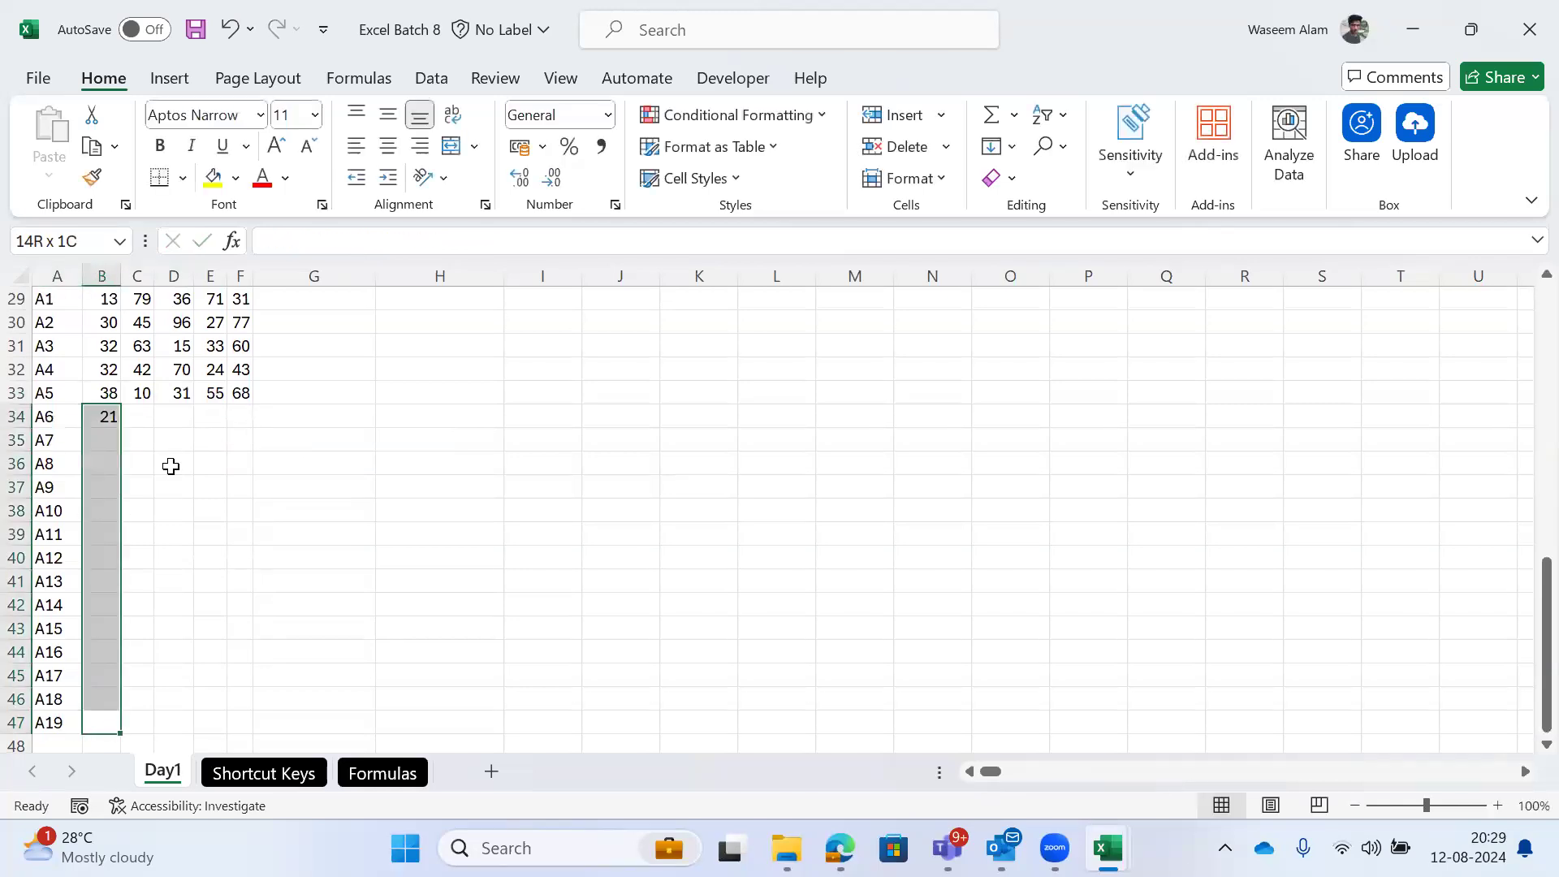
key("ctrl+d")
key("shift+Right")
key("shift+Right")
key("shift+Right")
key("shift+Right")
key("ctrl+r")
Step: Replace the formulas in B34:F47 with their values and return to the Name header in A28
key("ctrl+c")
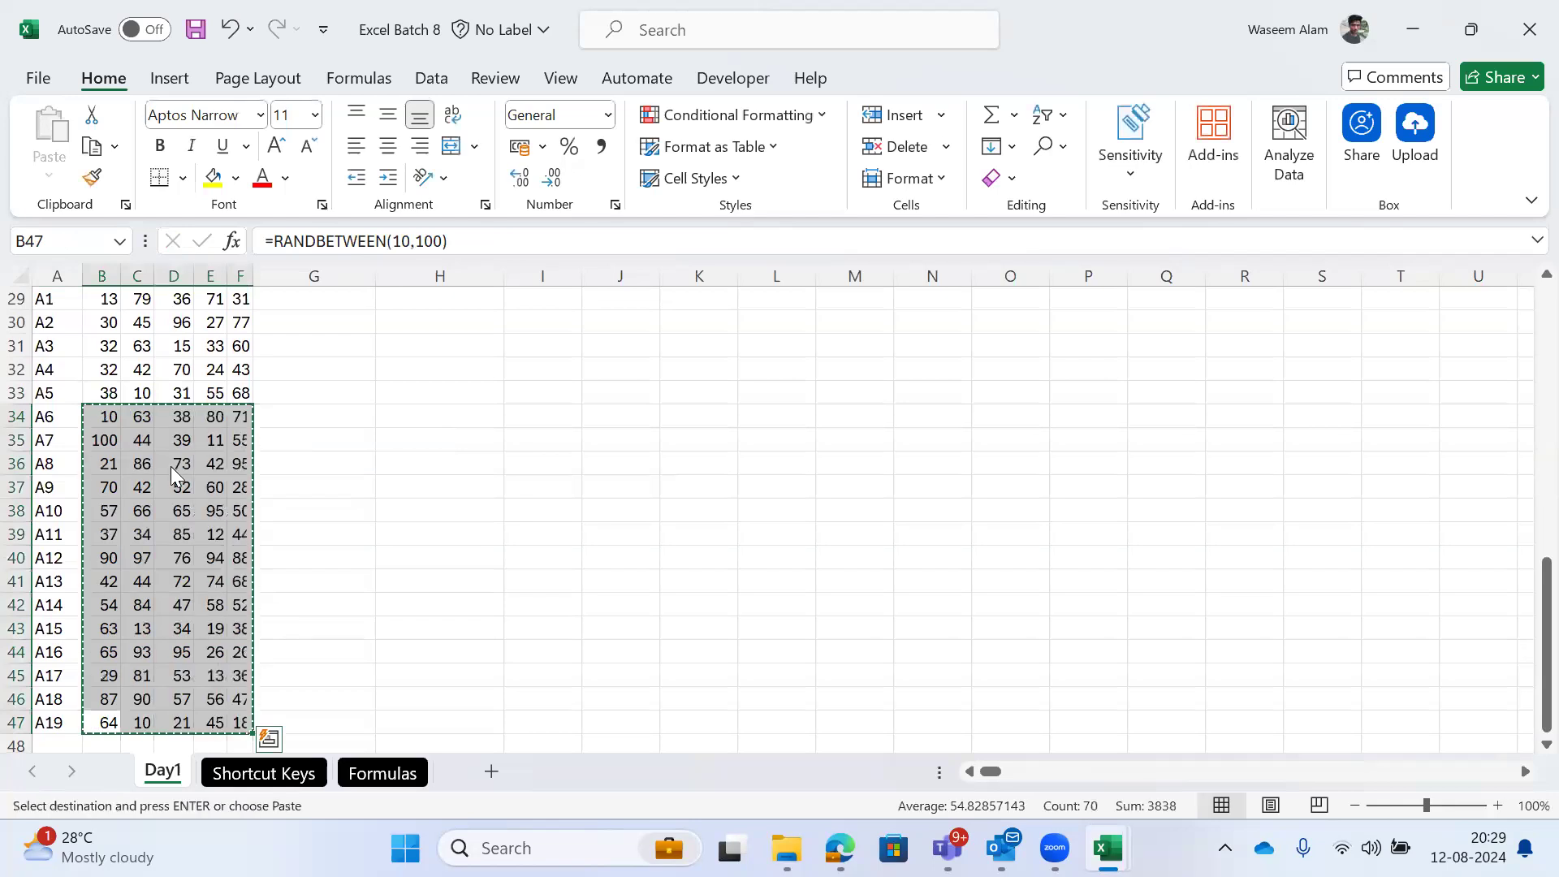
key("ctrl+shift+v")
key("Left")
key("ctrl+Up")
key("Escape")
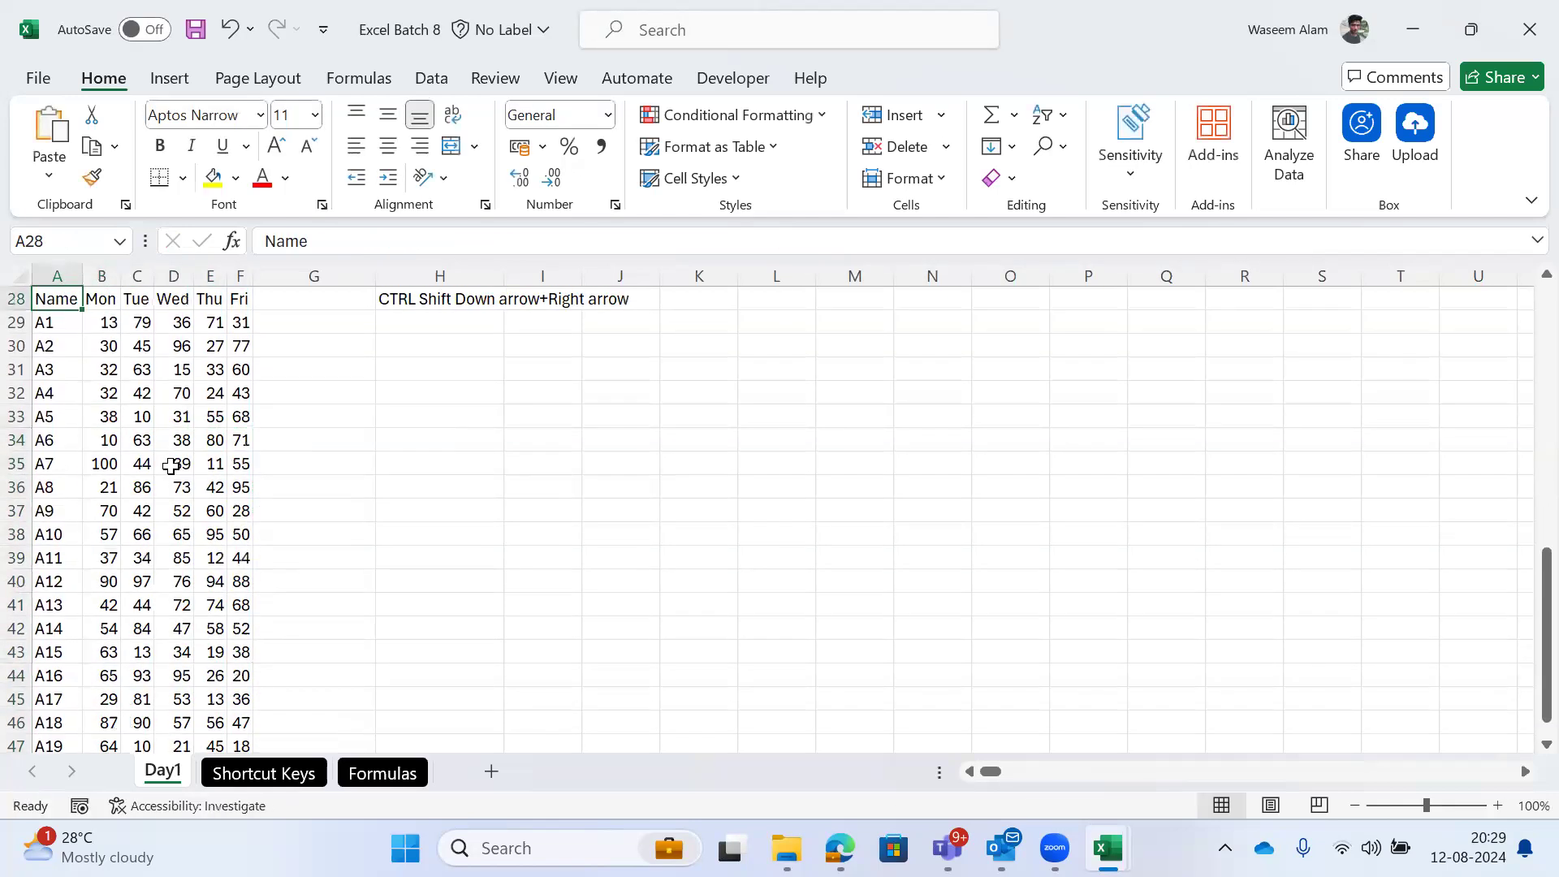
Step: Select the whole table A28:F47 from the Name header, extending to the right first and then down
key("Up")
key("Down")
key("Down")
key("ctrl+shift+Right")
key("ctrl+shift+Down")
key("Up")
key("Up")
key("Up")
key("Down")
key("Down")
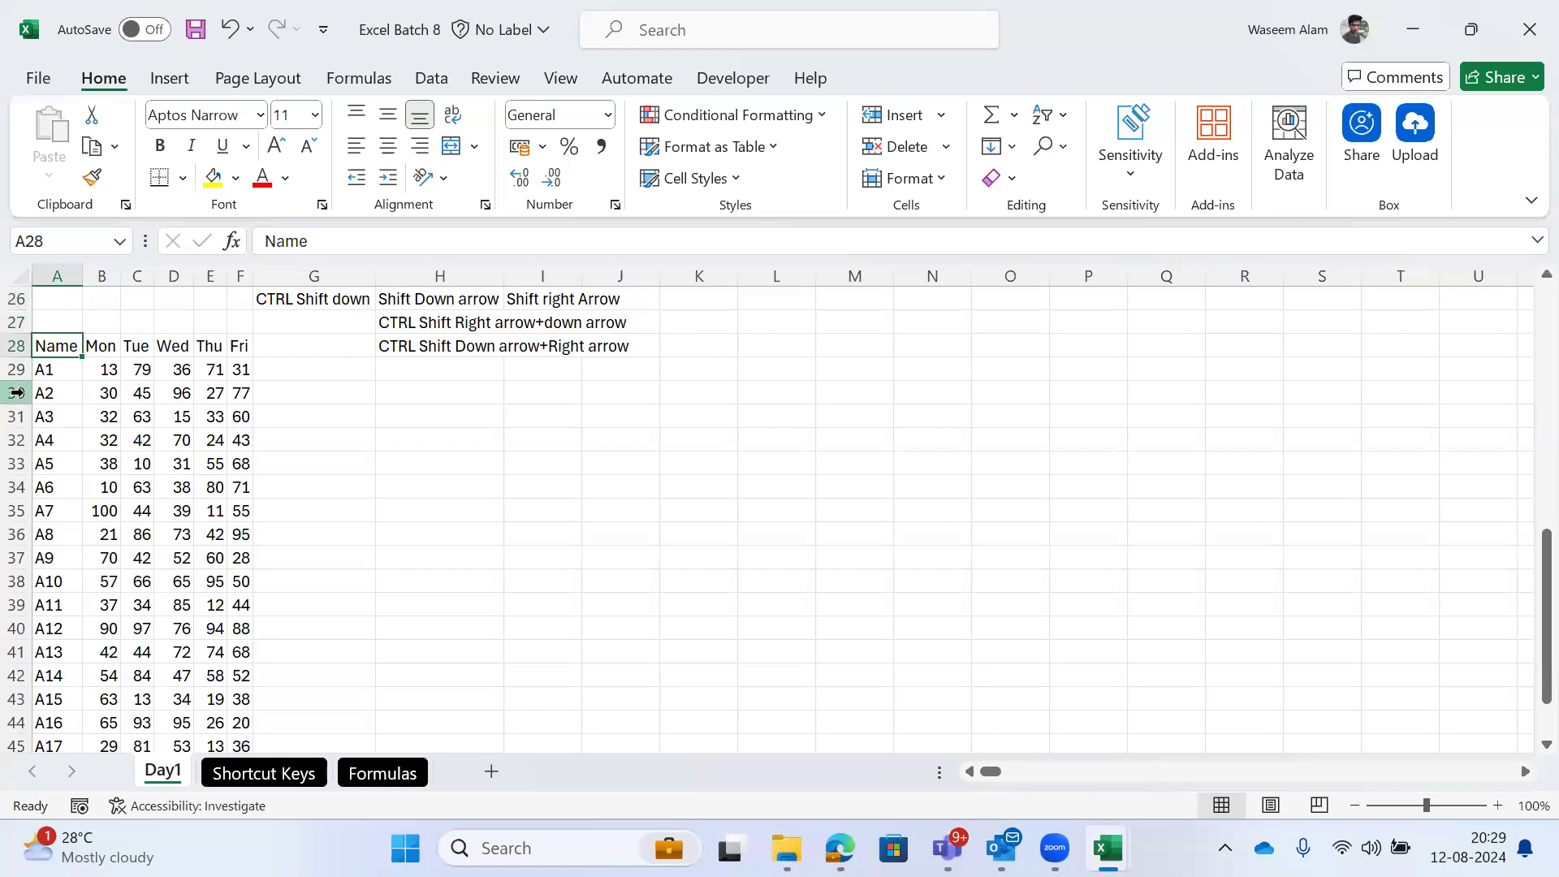
key("ctrl+shift+Right")
key("ctrl+shift+Down")
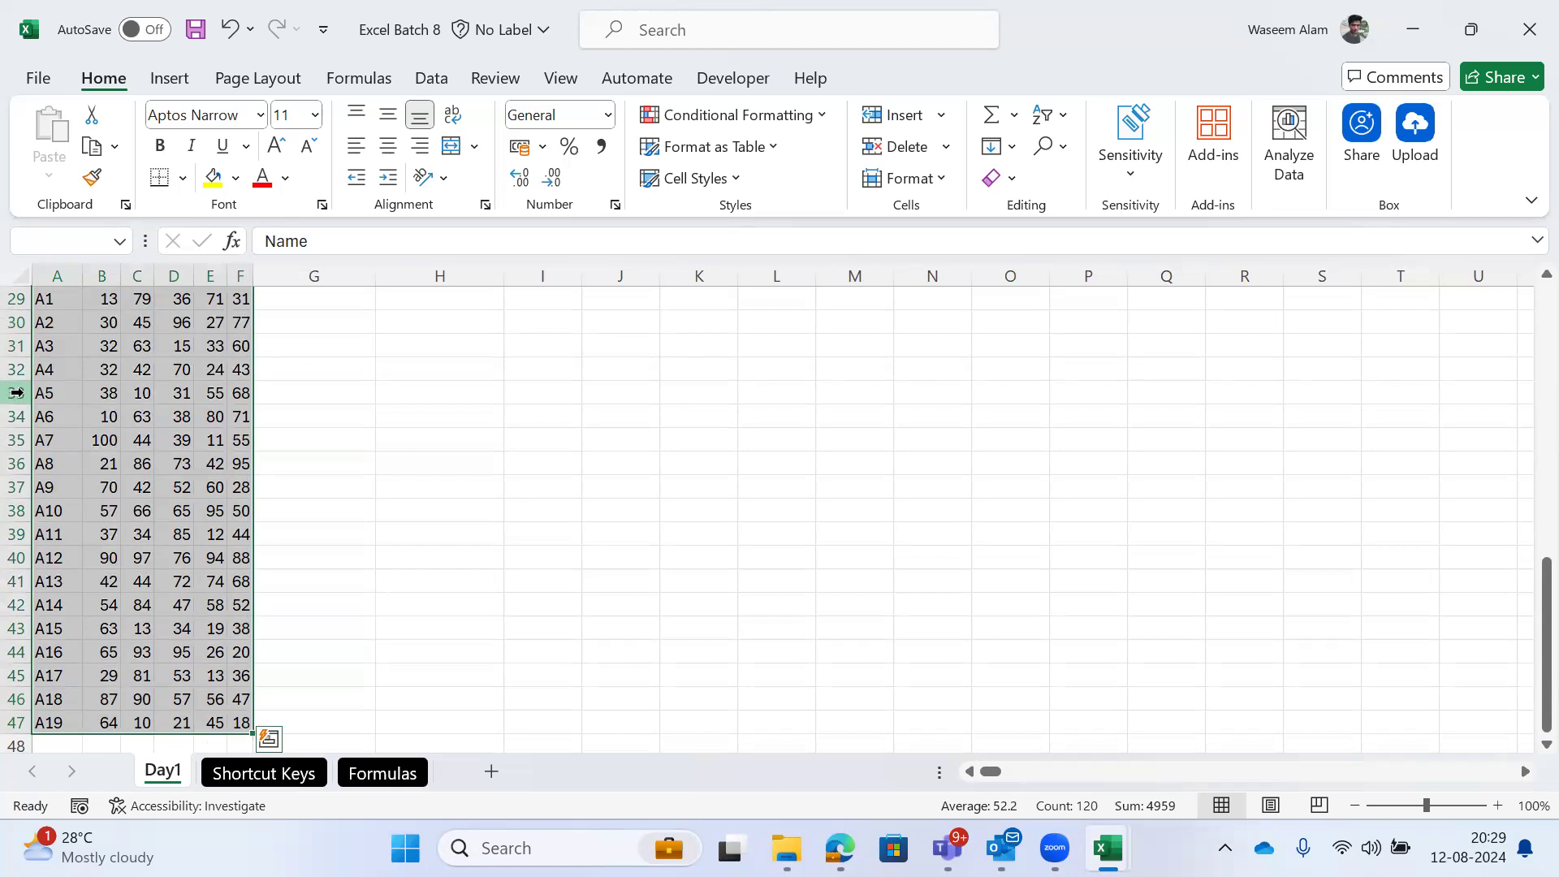
Step: Review the range-selection shortcut notes in H27 and H28 beside the table
key("Up")
key("Down")
key("Right")
key("Right")
key("Right")
key("Right")
key("Right")
key("Right")
key("Right")
key("Left")
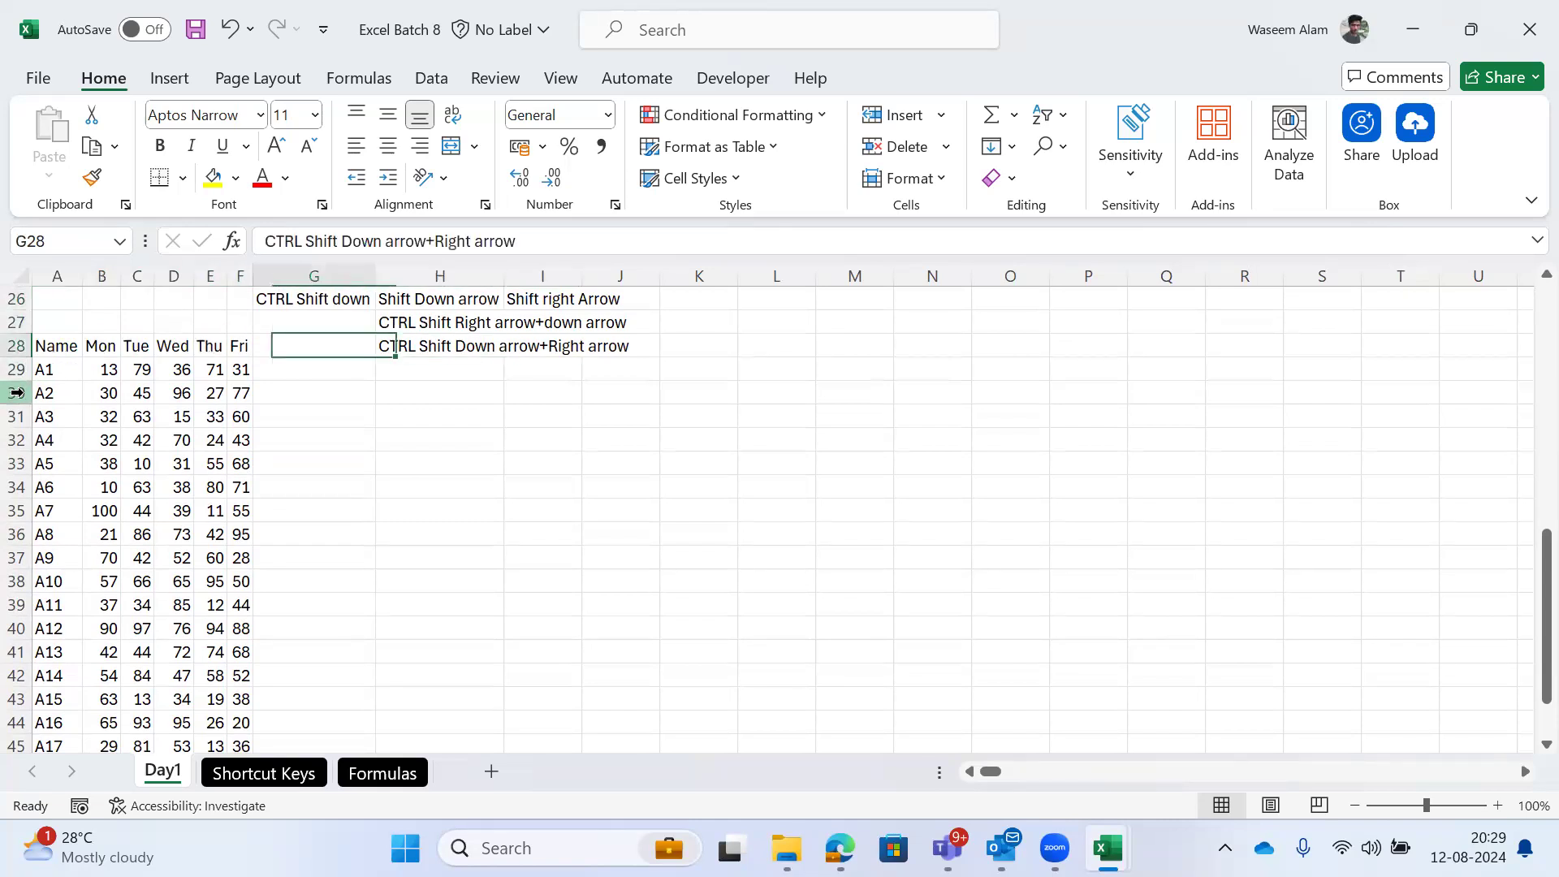
key("Left")
key("Left")
key("Left")
key("Left")
key("Left")
key("Left")
key("Right")
key("Right")
key("Right")
key("Right")
key("Right")
key("Right")
key("Right")
key("Right")
key("Left")
key("shift+Up")
key("shift+Down")
key("Up")
key("Down")
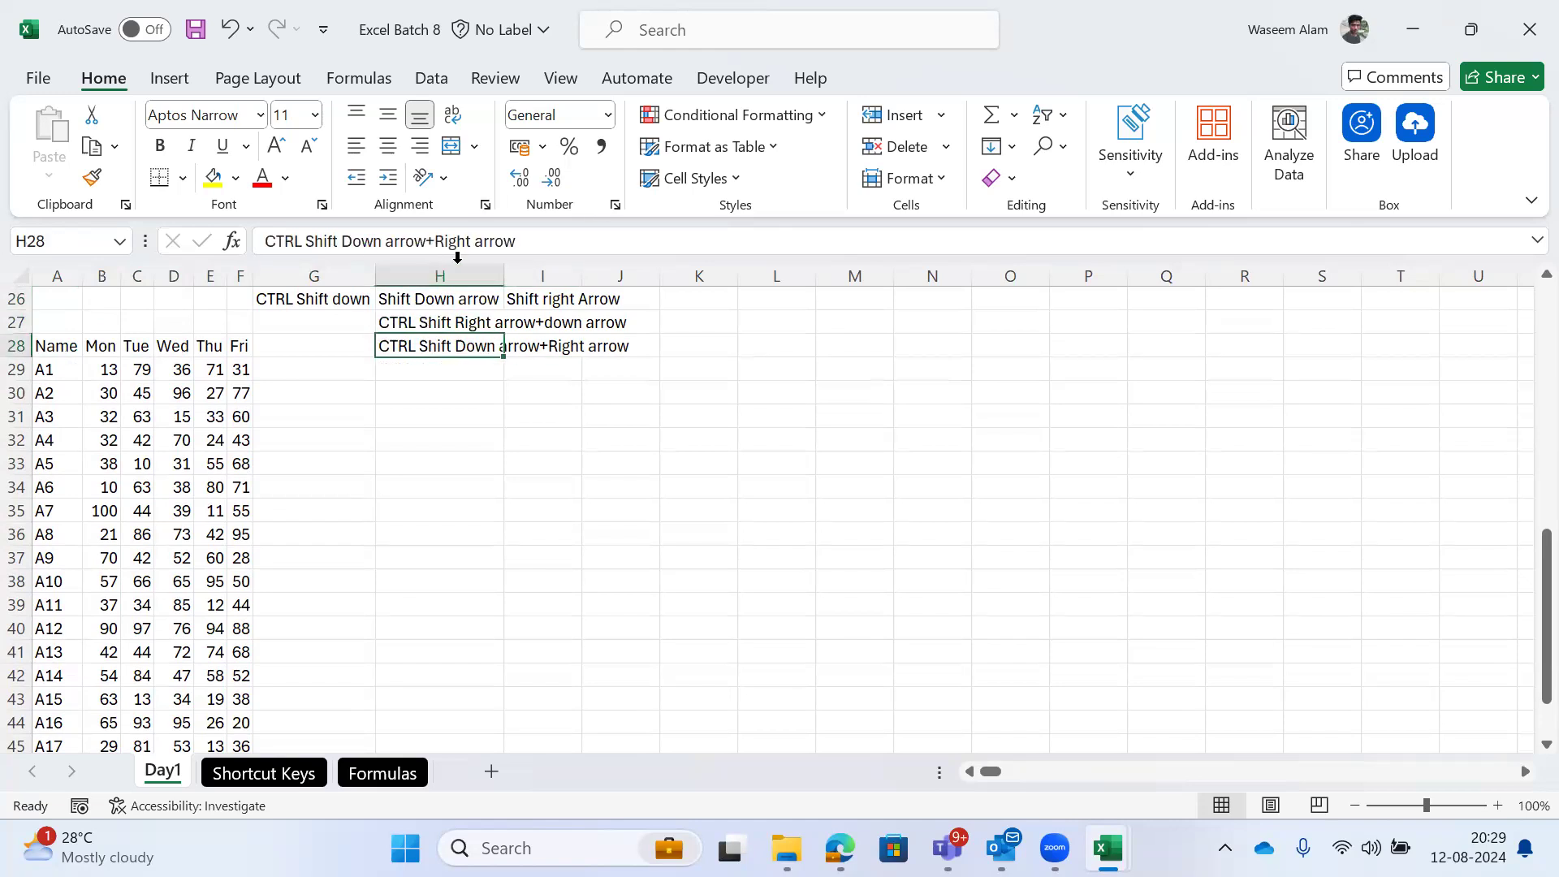
key("Up")
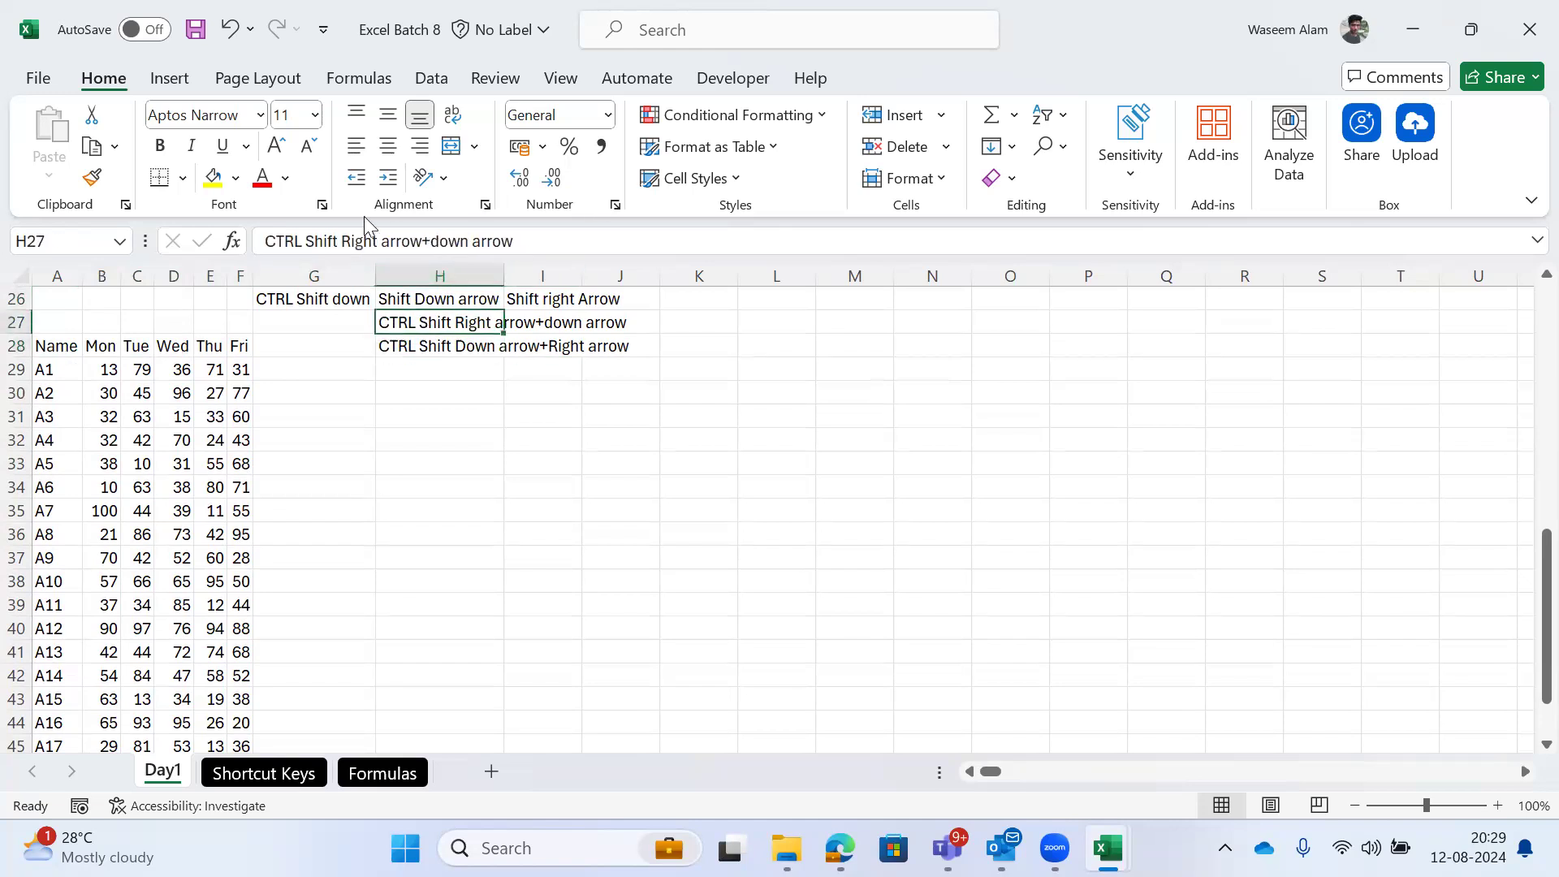
key("Down")
key("Left")
key("Right")
key("Up")
Step: Select the whole table A28:F47 from the Name header several times, extending down first and then to the right
key("Home")
key("Down")
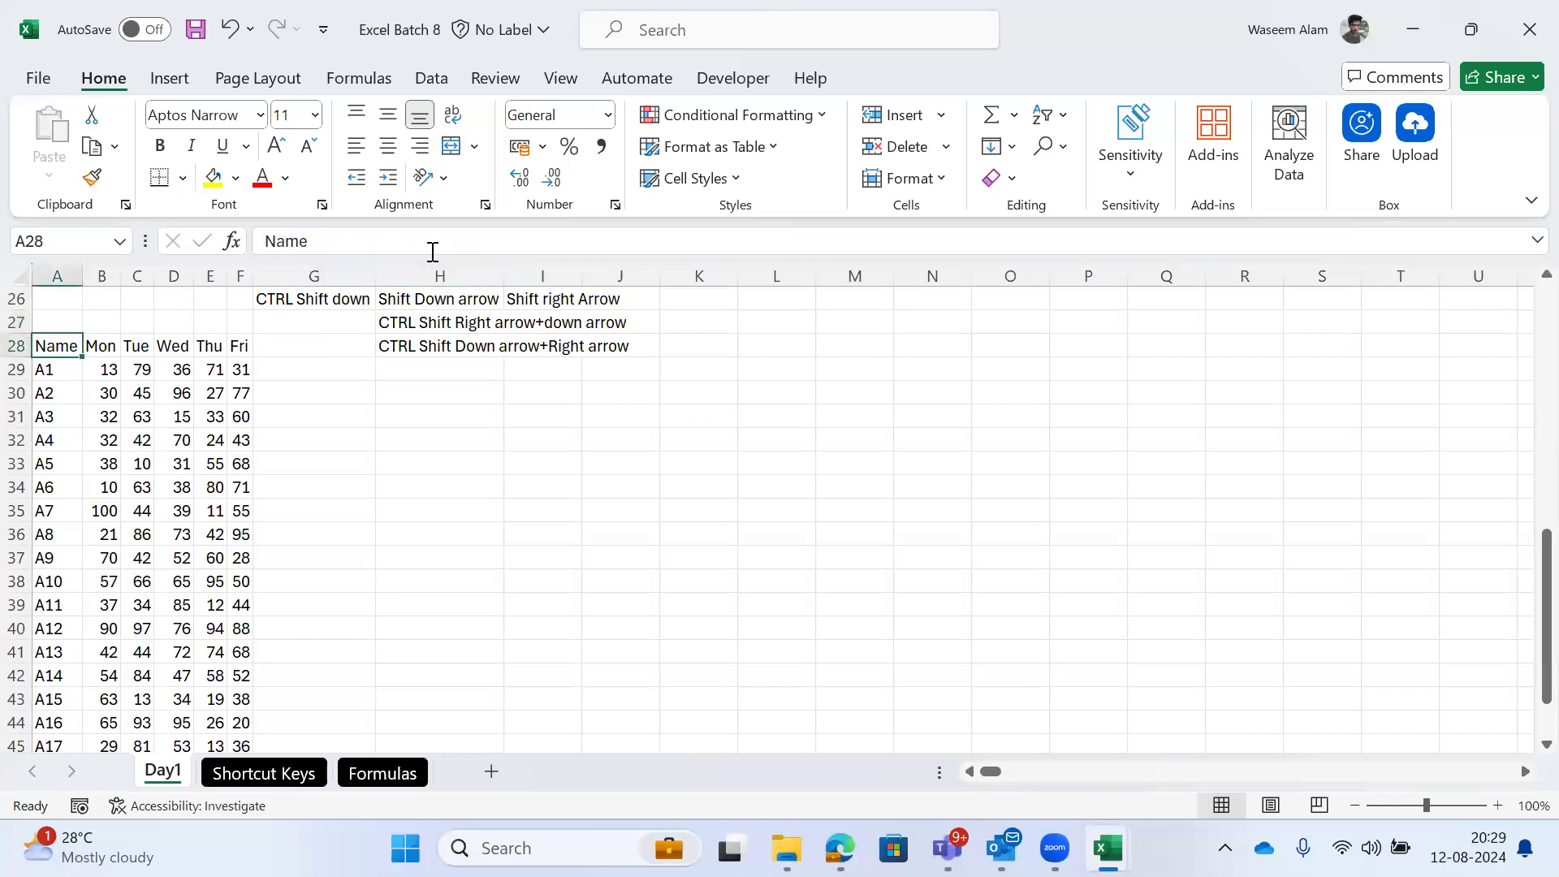
key("ctrl+shift+Down")
key("ctrl+shift+Right")
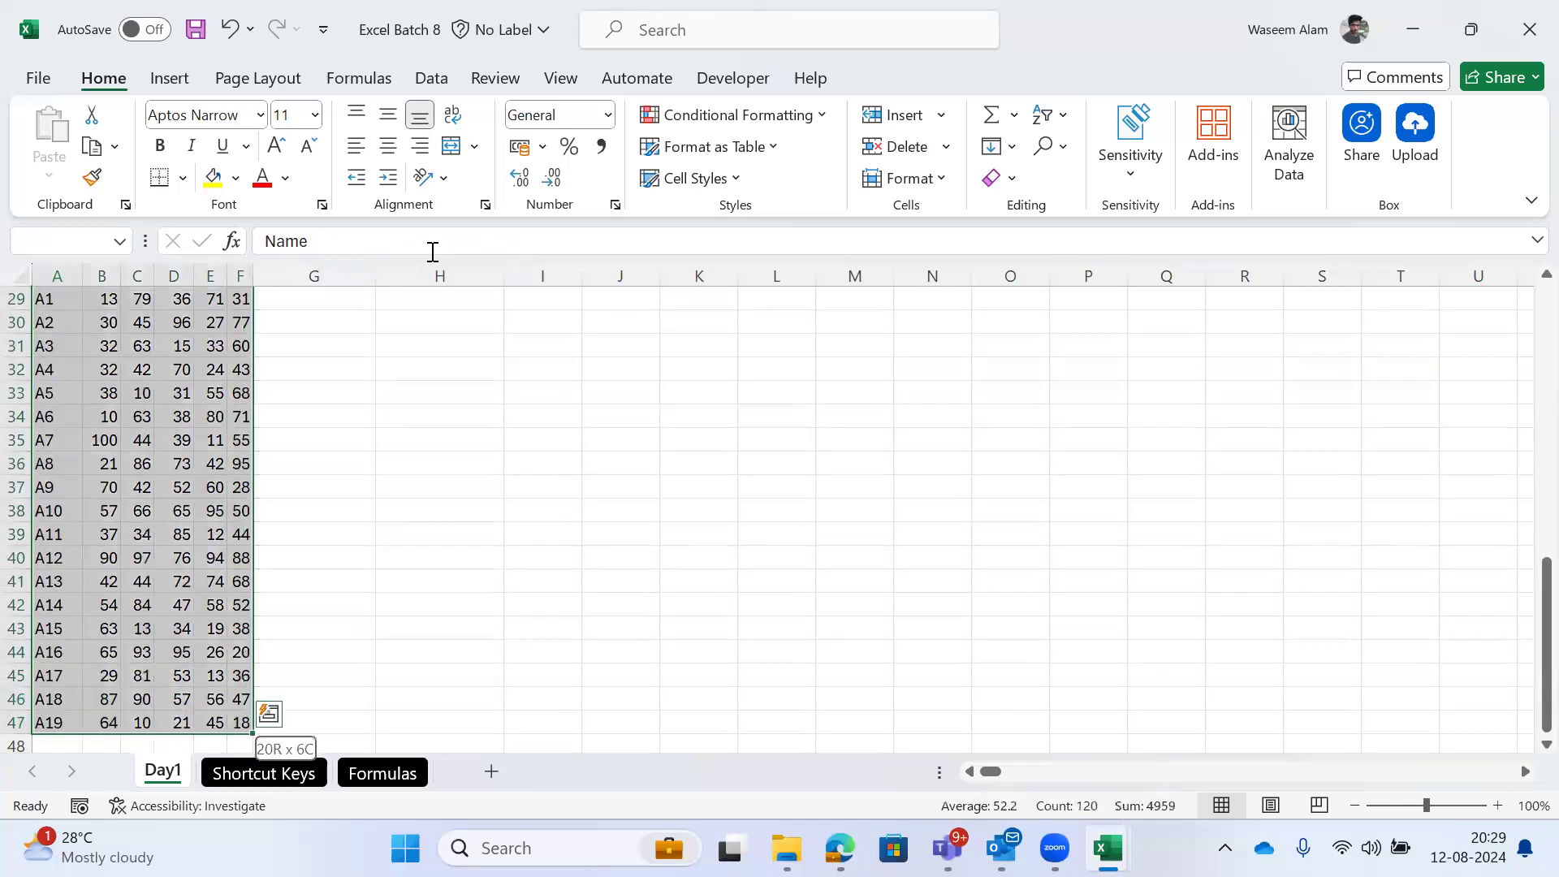
key("Down")
key("ctrl+shift+Down")
key("ctrl+shift+Right")
key("Up")
key("Down")
key("ctrl+shift+Down")
key("ctrl+shift+Right")
key("Up")
key("Down")
key("ctrl+shift+Down")
key("ctrl+shift+Right")
key("Up")
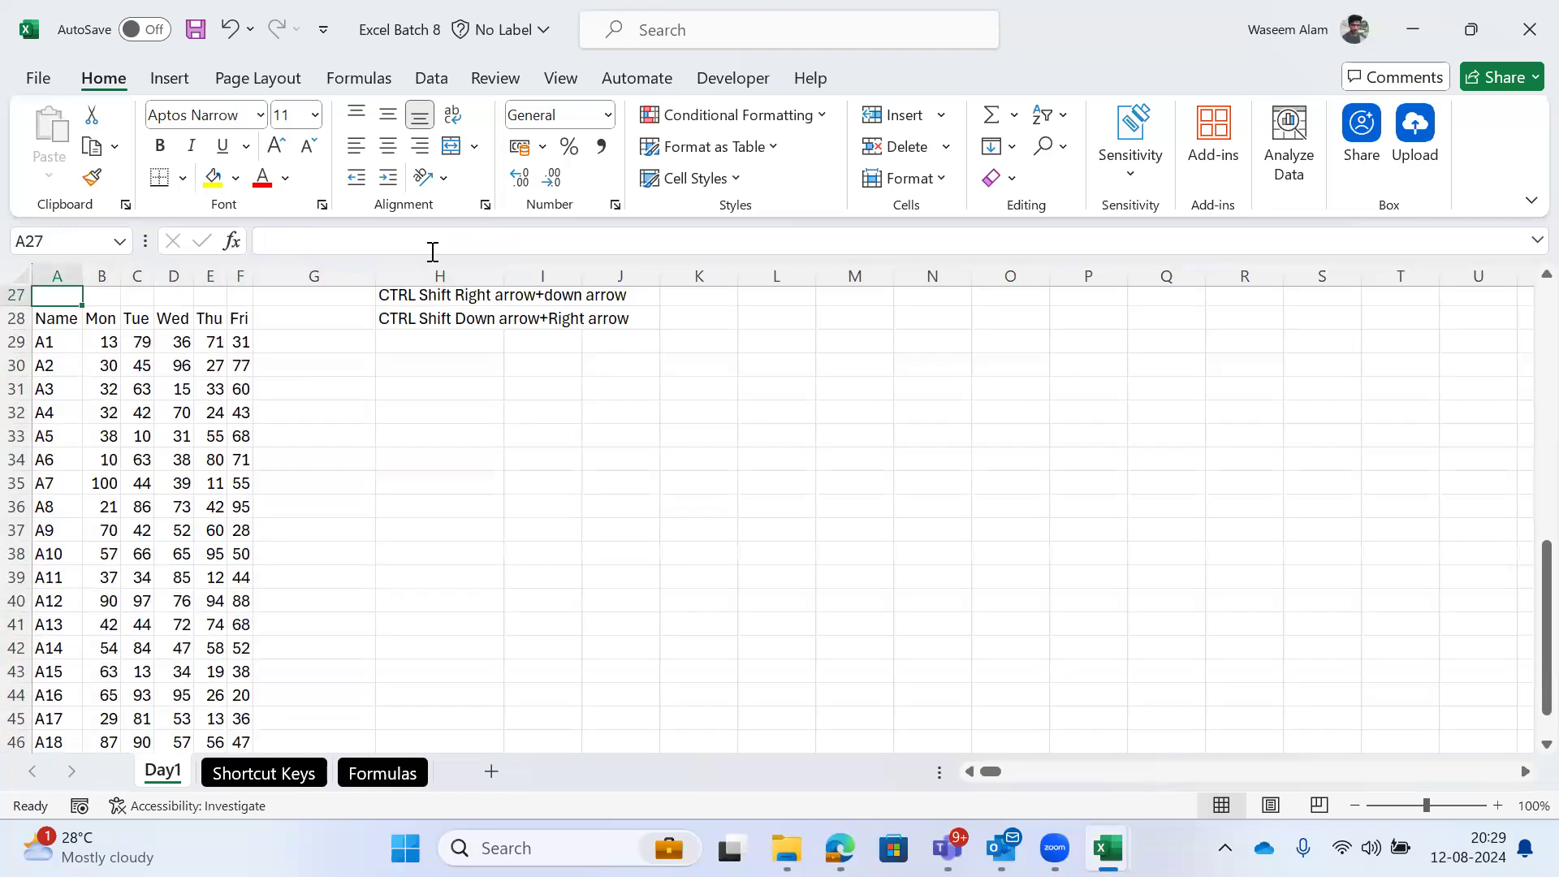
key("Down")
key("ctrl+shift+Down")
key("ctrl+shift+Right")
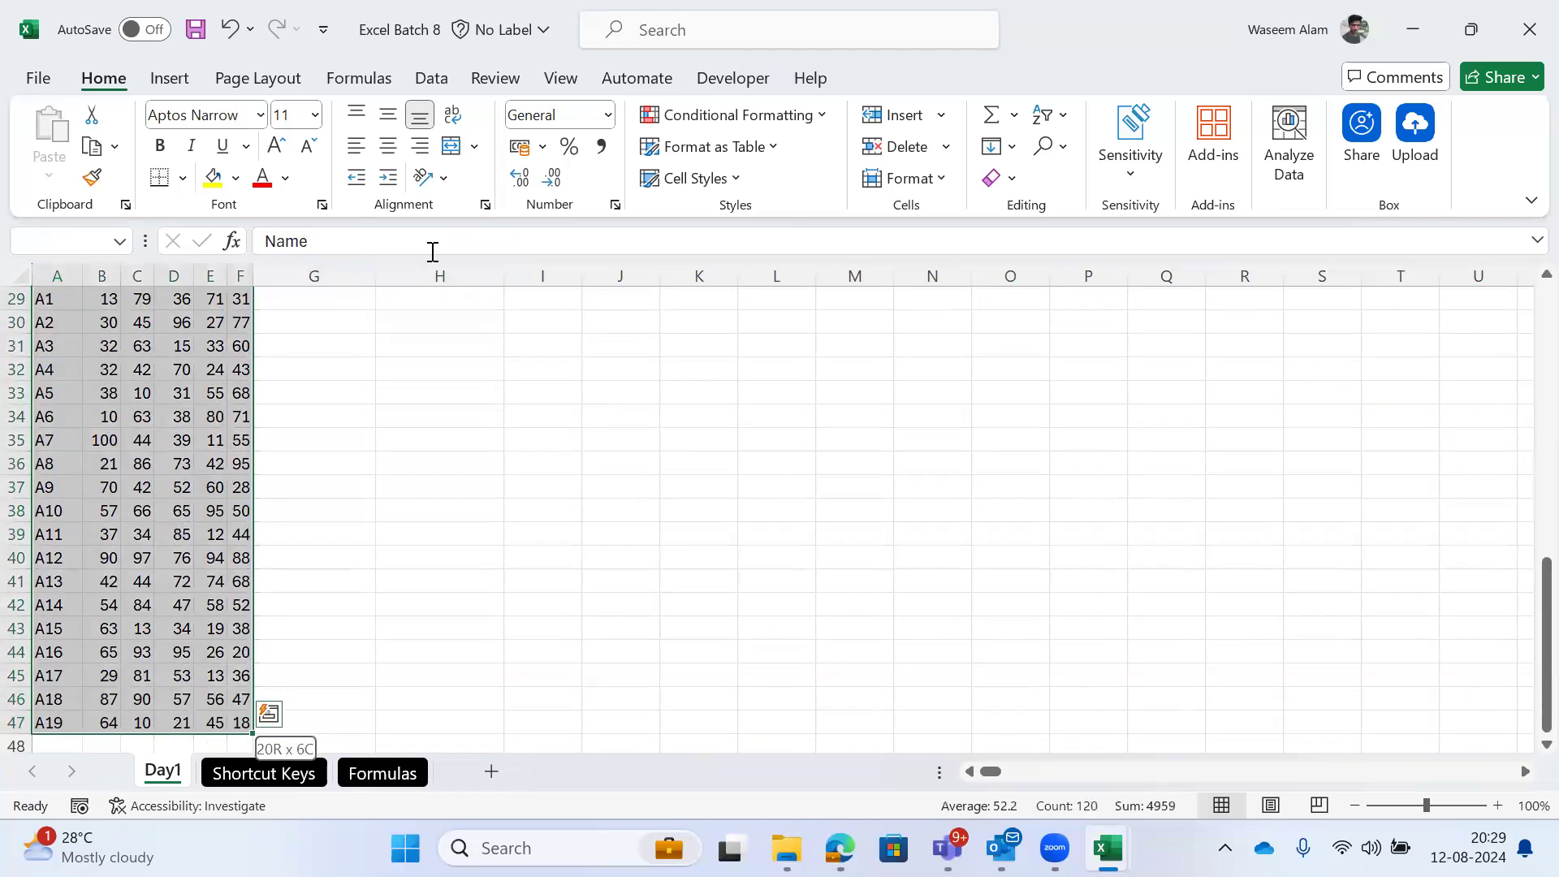
key("Up")
key("Down")
key("ctrl+shift+Down")
key("ctrl+shift+Right")
key("Up")
key("Down")
key("ctrl+shift+Down")
key("ctrl+shift+Right")
key("Up")
key("Down")
key("ctrl+shift+Down")
key("ctrl+shift+Right")
key("Up")
key("Down")
key("Right")
key("Right")
key("Right")
key("Up")
key("Up")
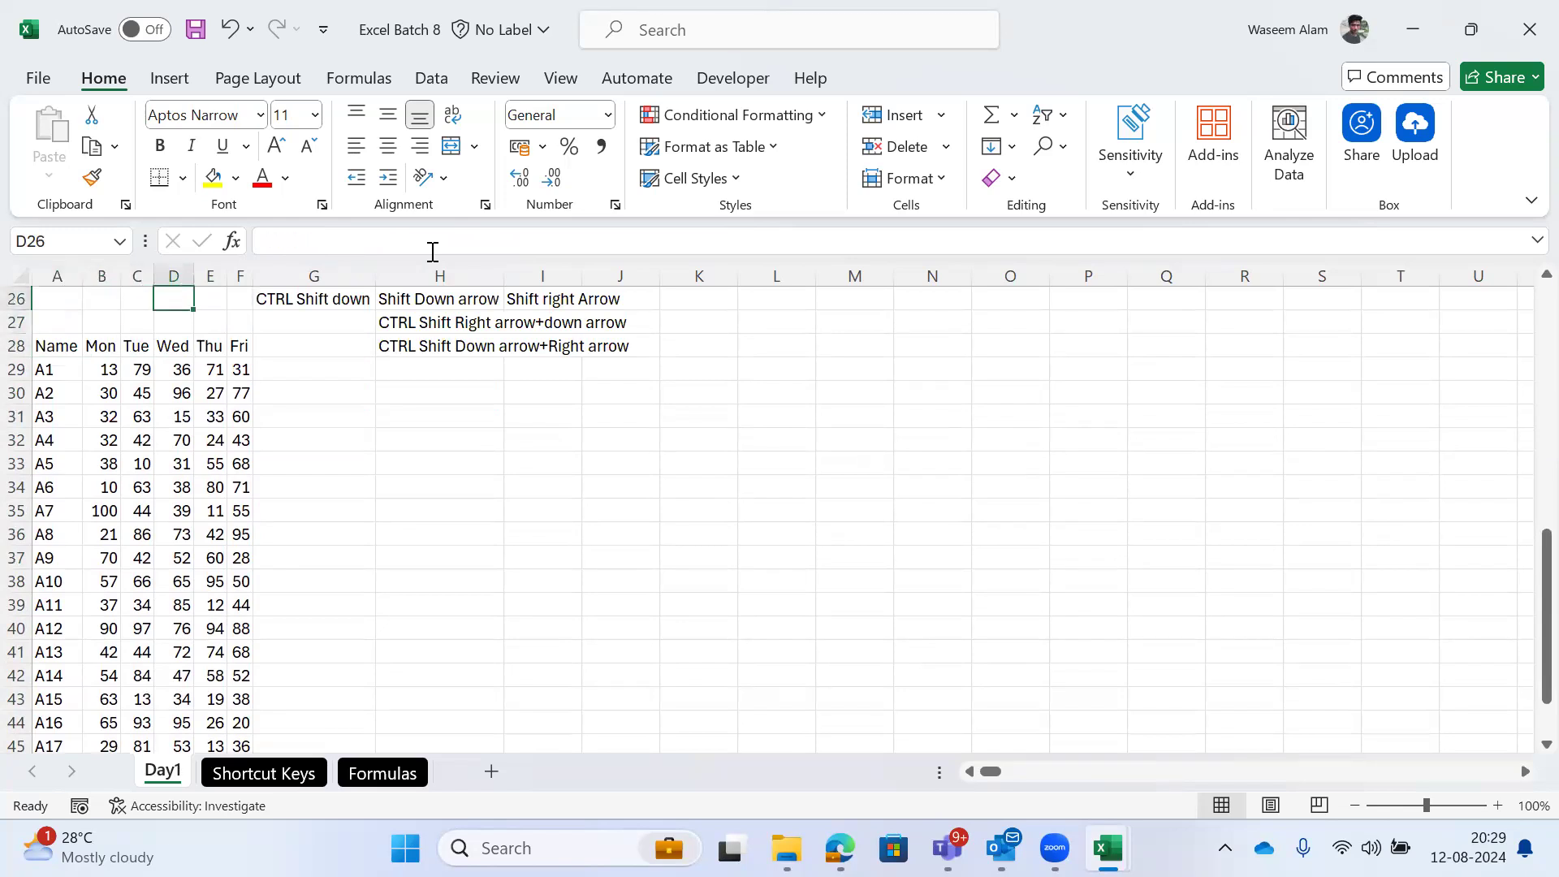
key("Up")
key("Up")
key("Up")
key("Right")
key("Right")
key("Down")
key("Down")
key("Right")
key("Right")
key("Right")
key("Down")
key("Left")
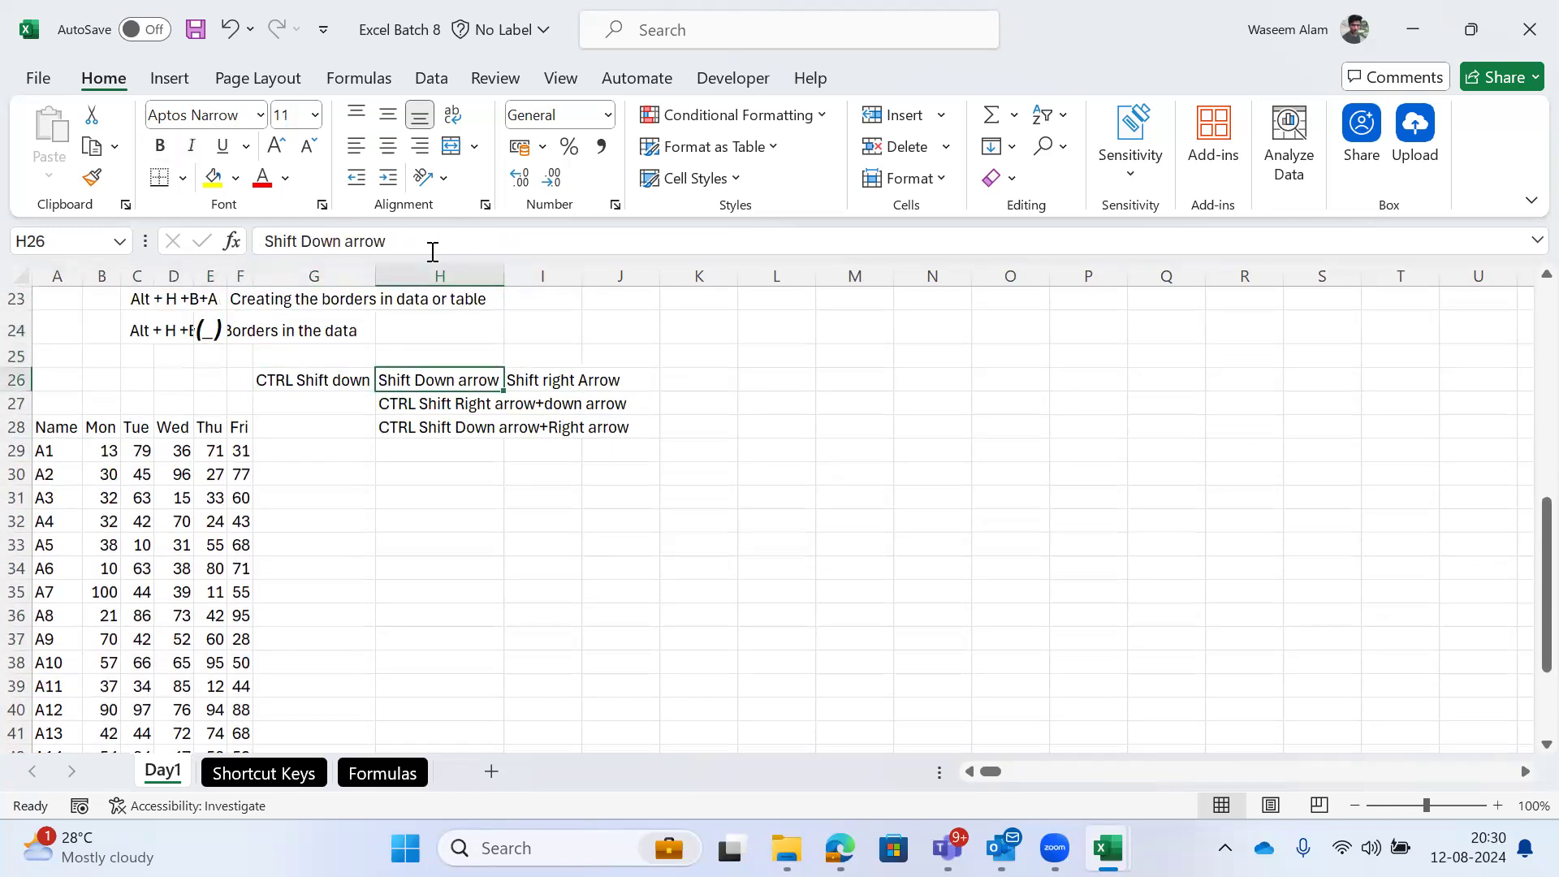
key("Right")
key("Down")
key("Left")
key("Left")
key("Left")
key("Left")
key("Down")
key("Left")
key("Left")
key("Left")
key("Left")
key("Right")
key("Right")
key("Right")
key("Up")
key("Up")
key("Up")
key("Up")
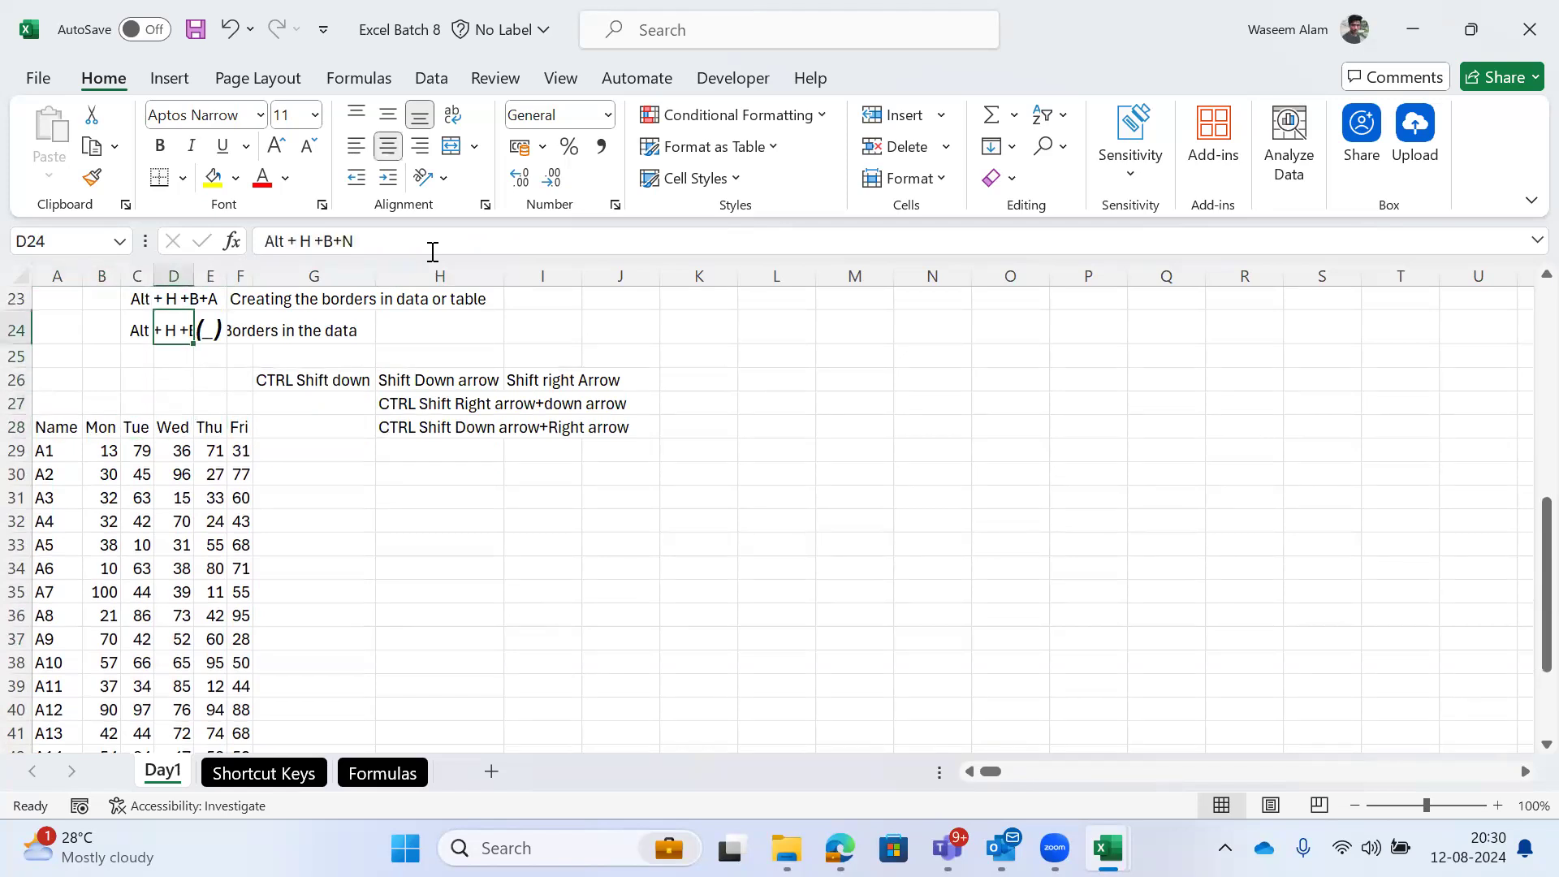
Step: Go to the Name header in A28 and select the whole table A28:F47, extending to the right first and then down
key("Right")
key("Left")
key("Down")
key("Down")
key("Left")
key("Left")
key("Left")
key("Down")
key("Down")
key("ctrl+shift+Right")
key("ctrl+shift+Down")
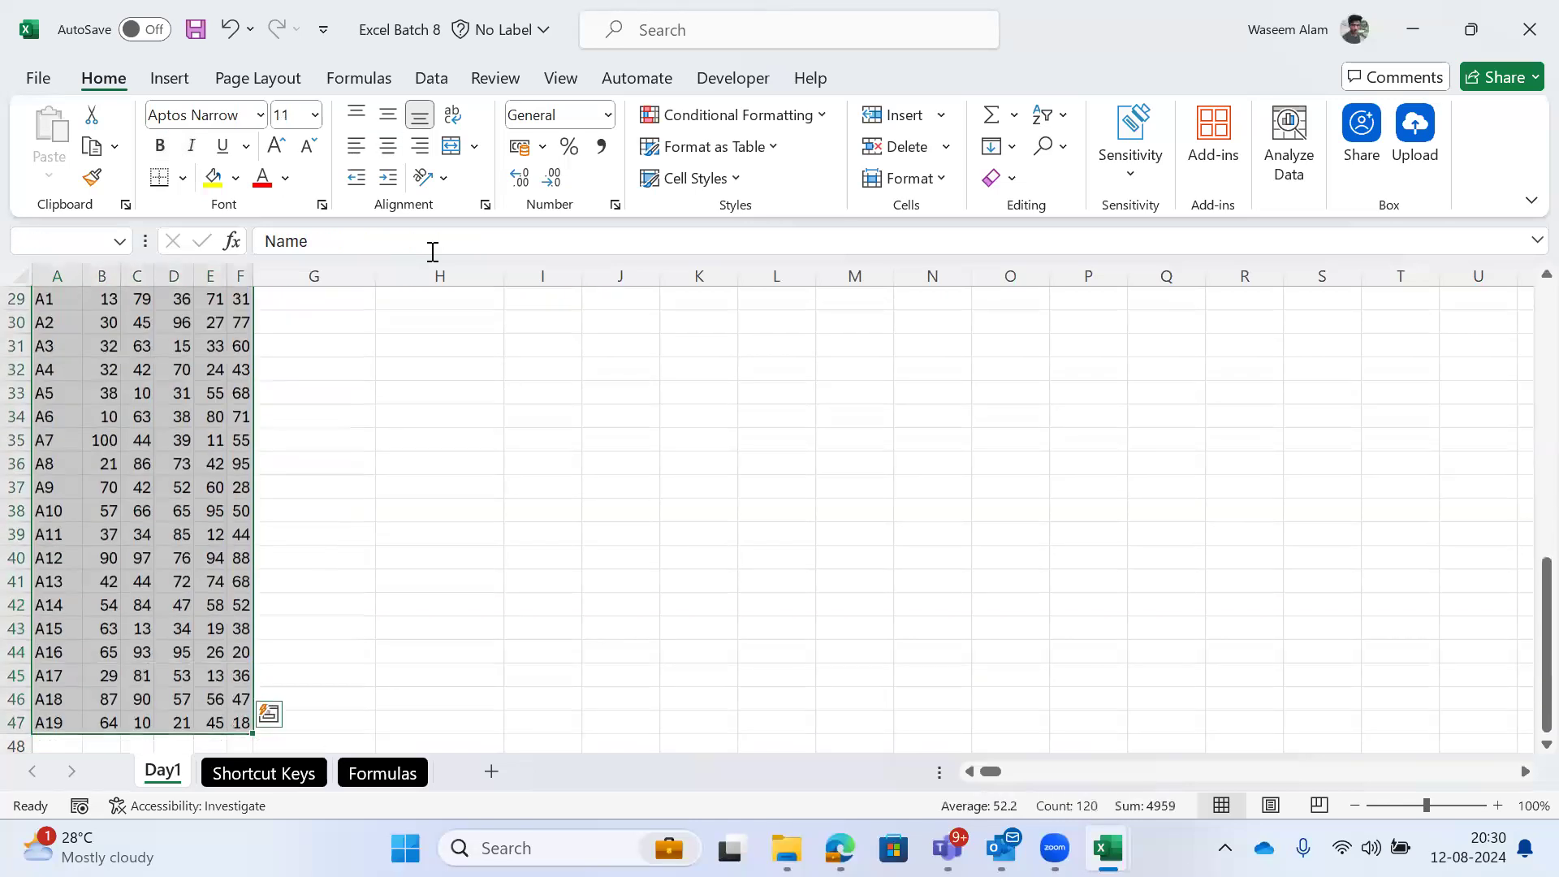
key("Left")
key("ctrl+shift+Right")
key("ctrl+shift+Down")
Step: Clear the entries for A11 to A19 in A39:F47 and return to the Name header in A28
key("ctrl+Down")
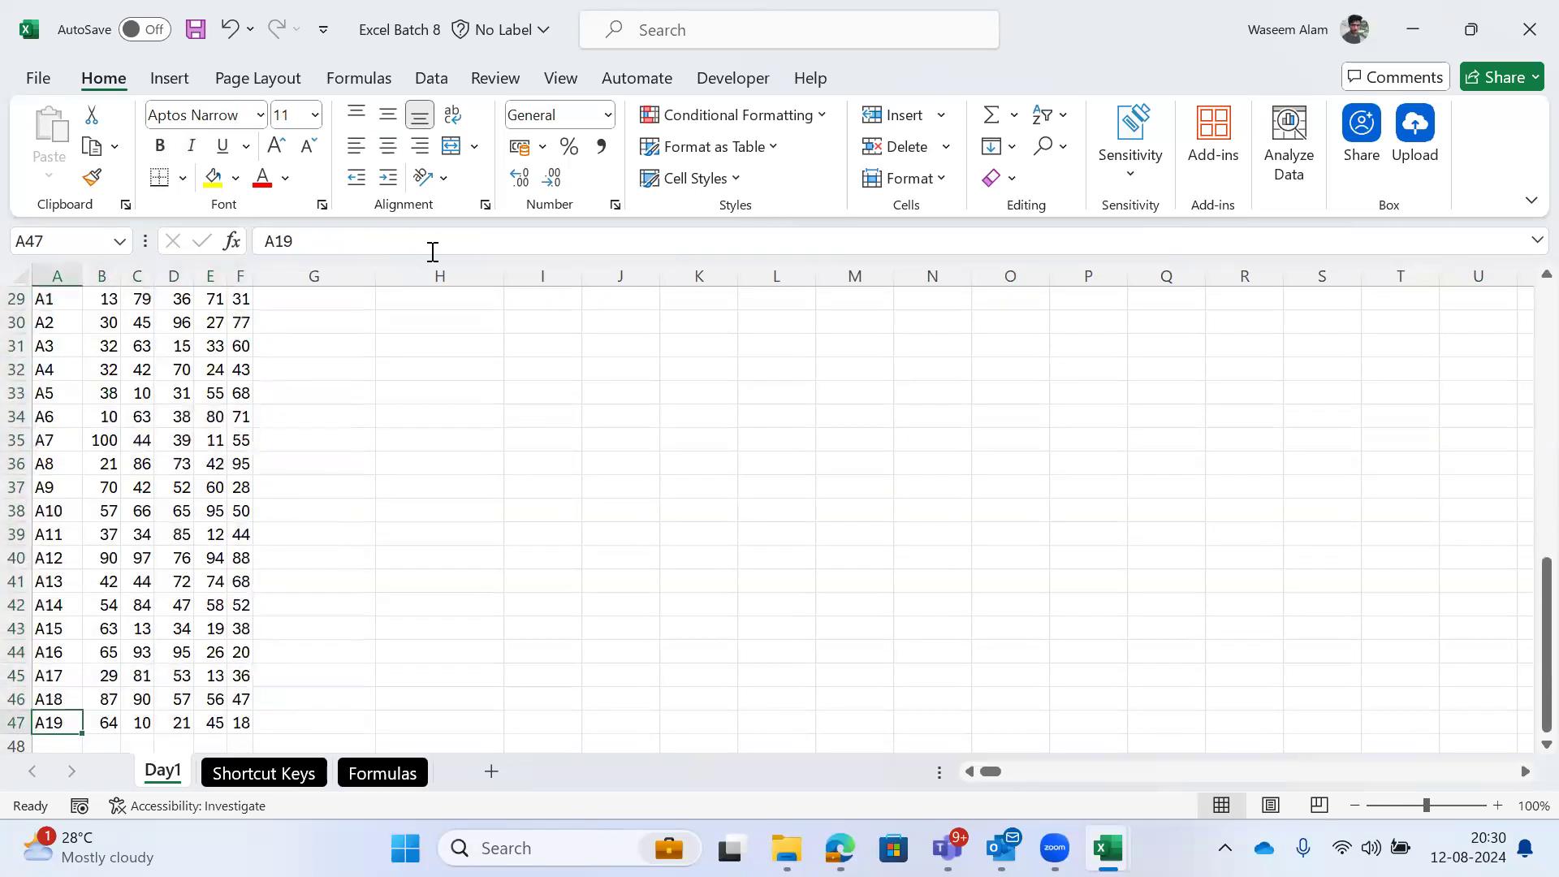
key("ctrl+Up")
key("Down")
key("Down")
key("Down")
key("Down")
key("Down")
key("Down")
key("Down")
key("Down")
key("Down")
key("Down")
key("Down")
key("Down")
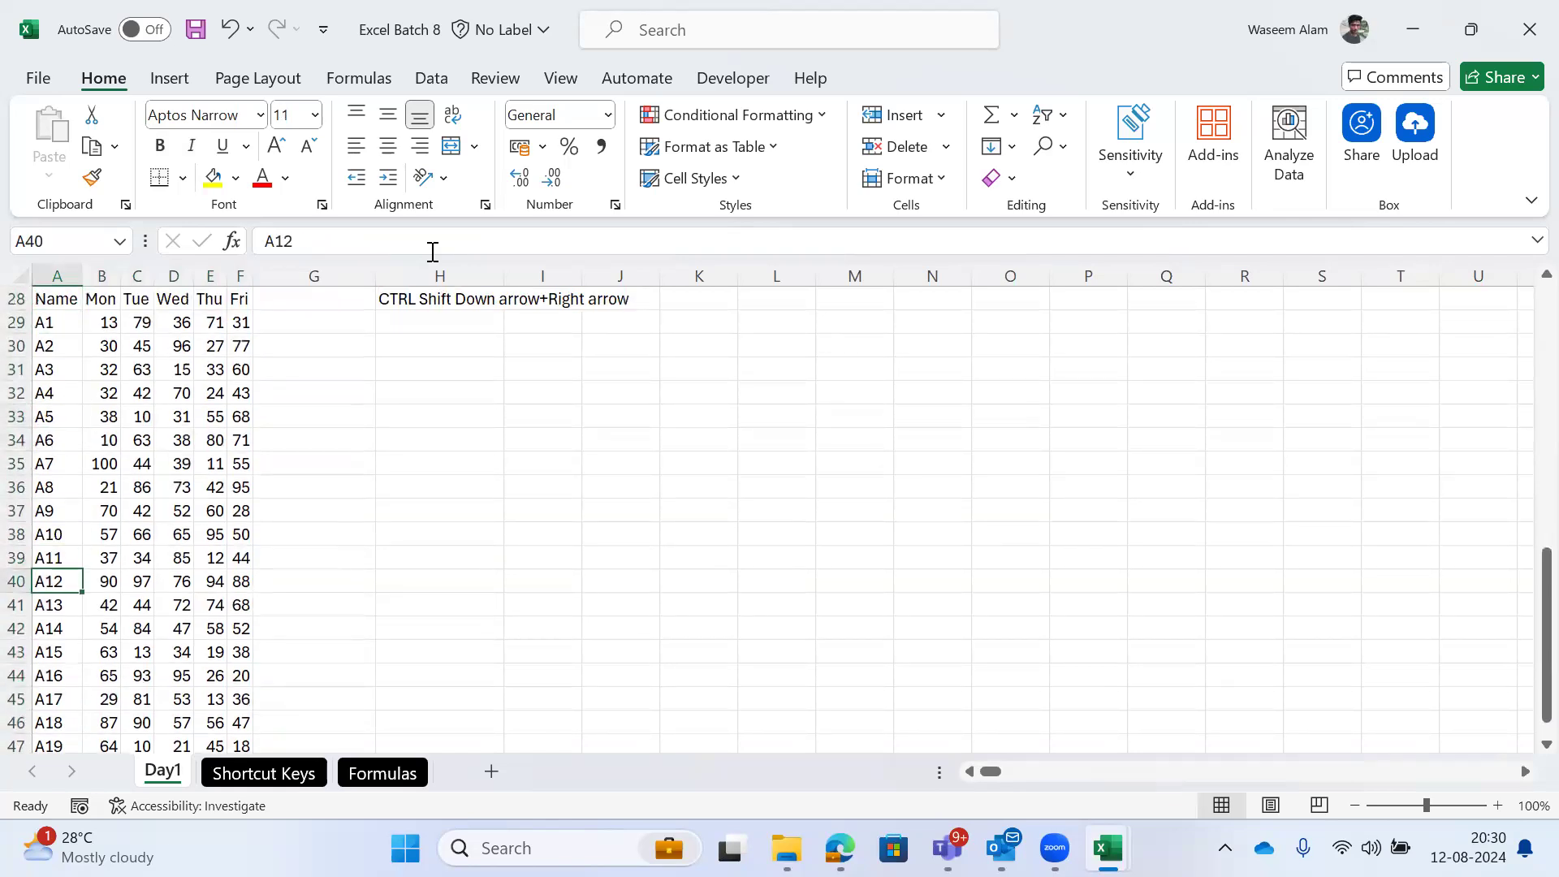
key("Up")
key("ctrl+shift+Right")
key("ctrl+shift+Down")
key("Delete")
key("ctrl+Up")
key("ctrl+Up")
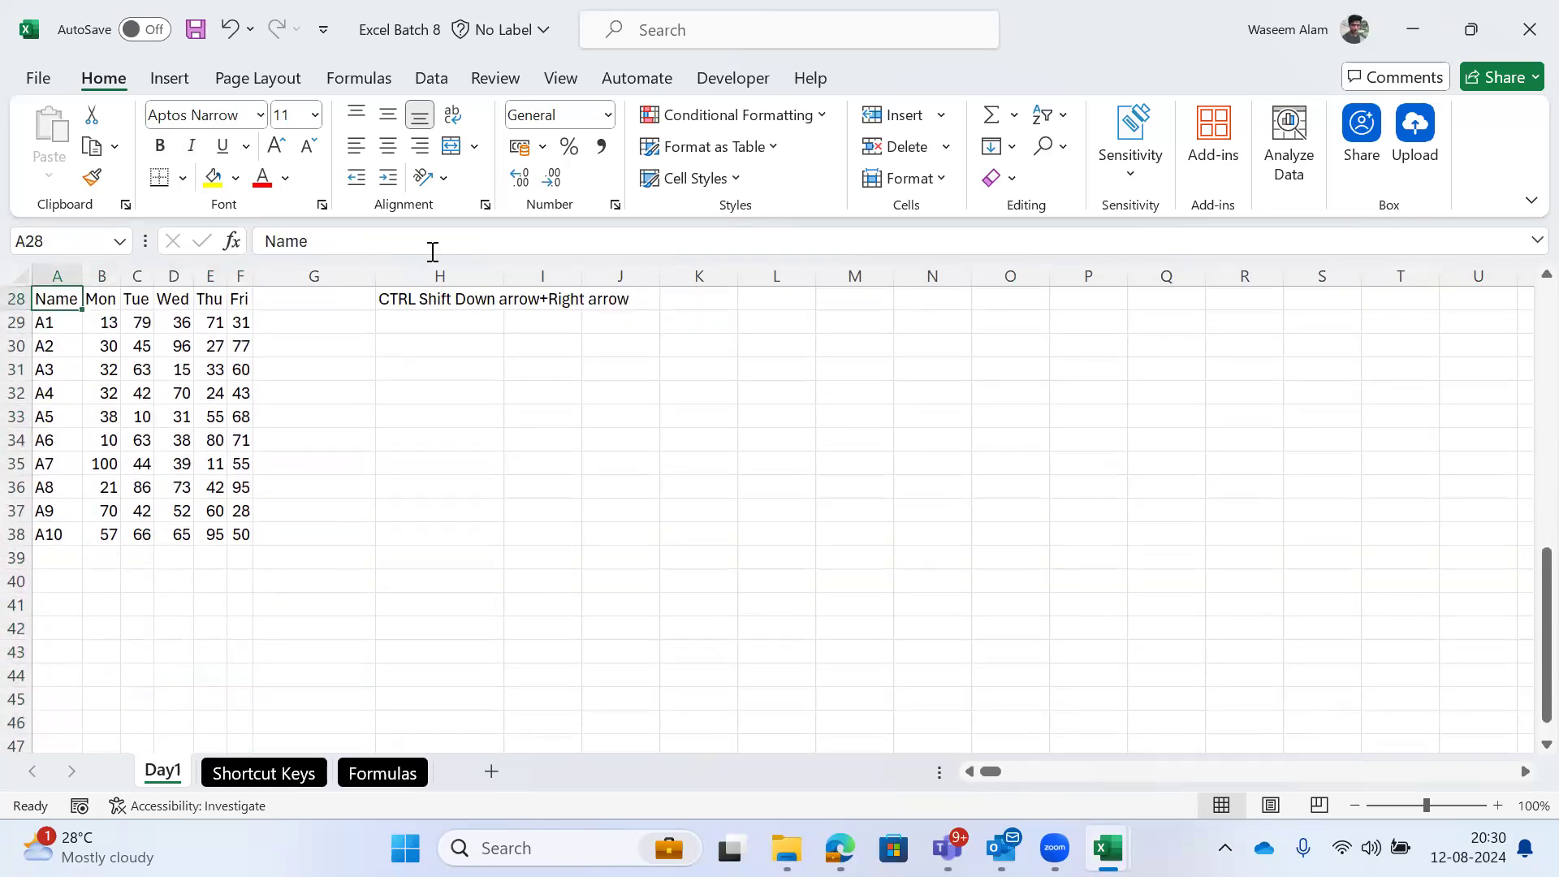
Step: Select the shortened table A28:F38 from the Name header several times, extending to the right first and then down
key("ctrl+shift+Right")
key("ctrl+shift+Down")
key("Up")
key("Up")
key("Up")
key("Down")
key("Down")
key("Down")
key("ctrl+shift+Right")
key("ctrl+shift+Down")
key("ctrl+Up")
key("ctrl+Down")
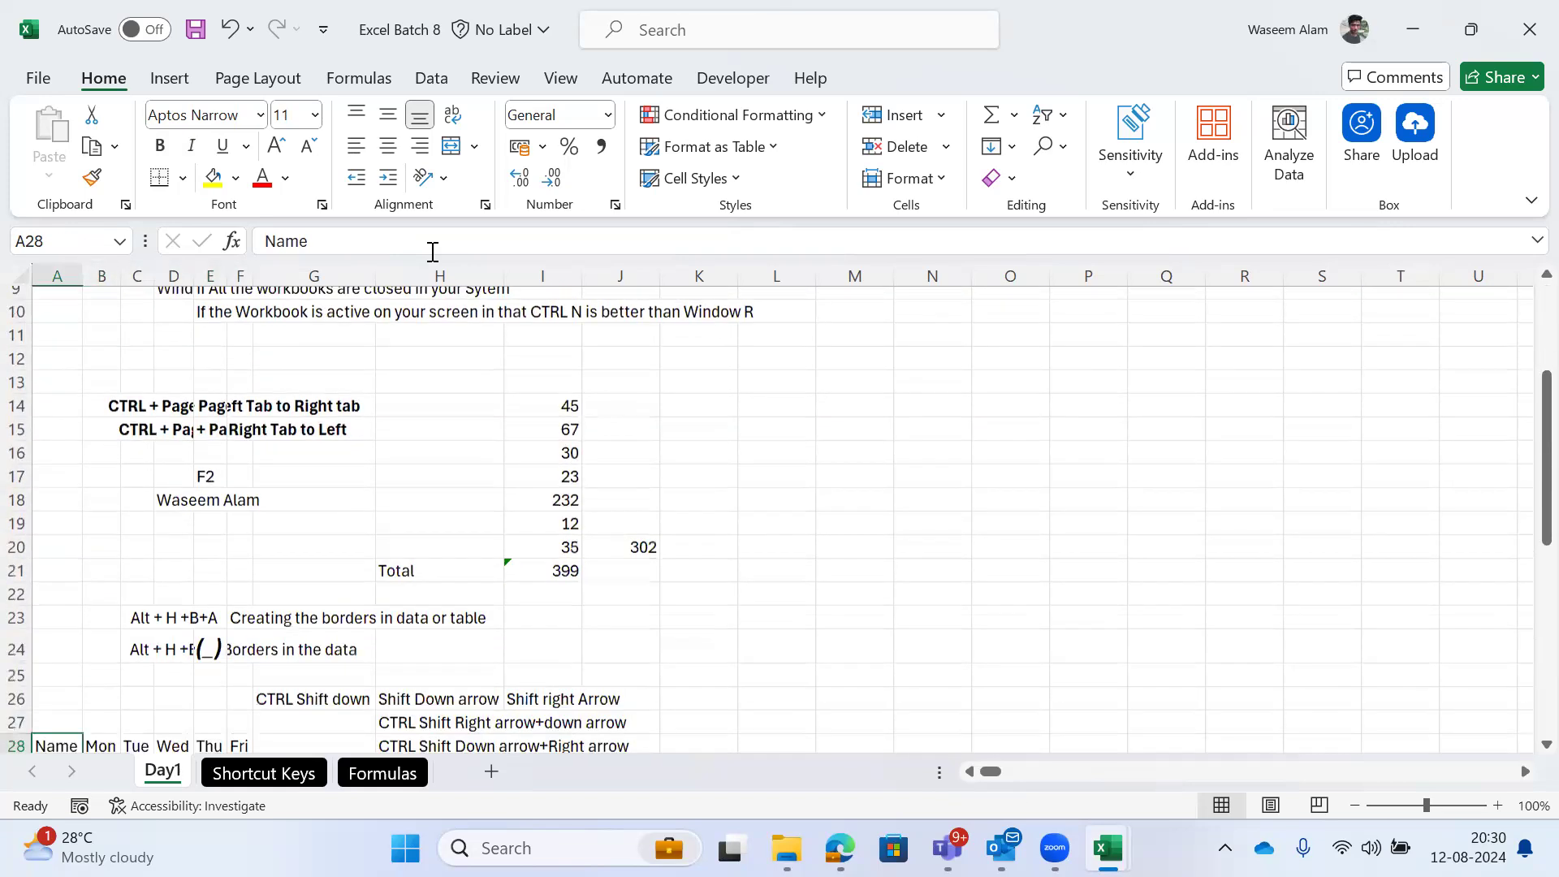
key("ctrl+Down")
key("ctrl+Up")
key("ctrl+shift+Right")
key("ctrl+shift+Down")
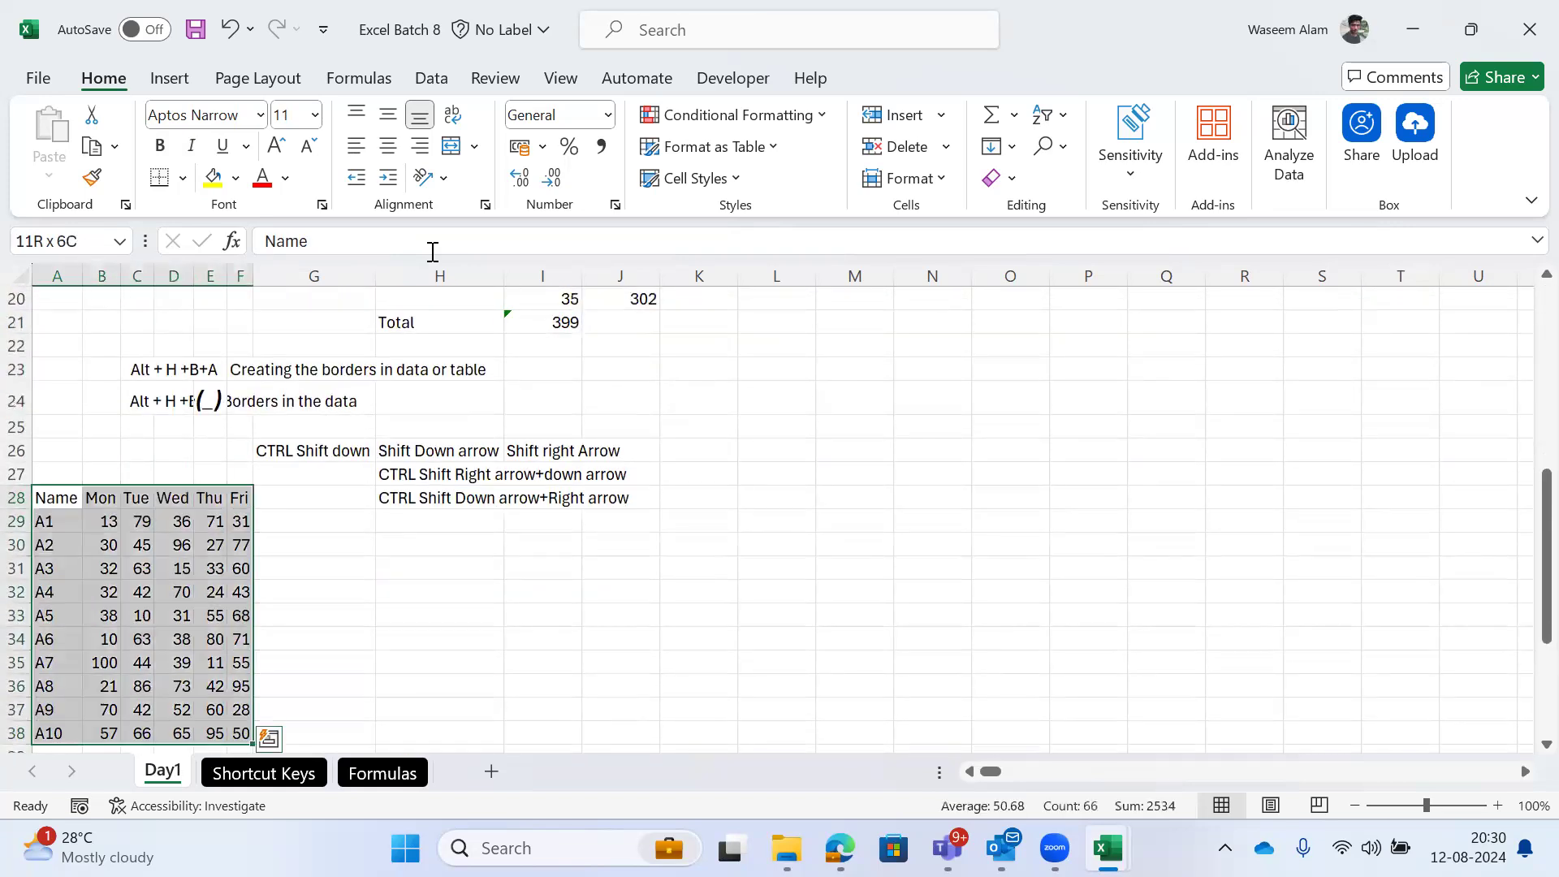
Step: Select only the names in A29:A38, and then the whole table A28:F38 from the Name header
key("Down")
key("ctrl+shift+Down")
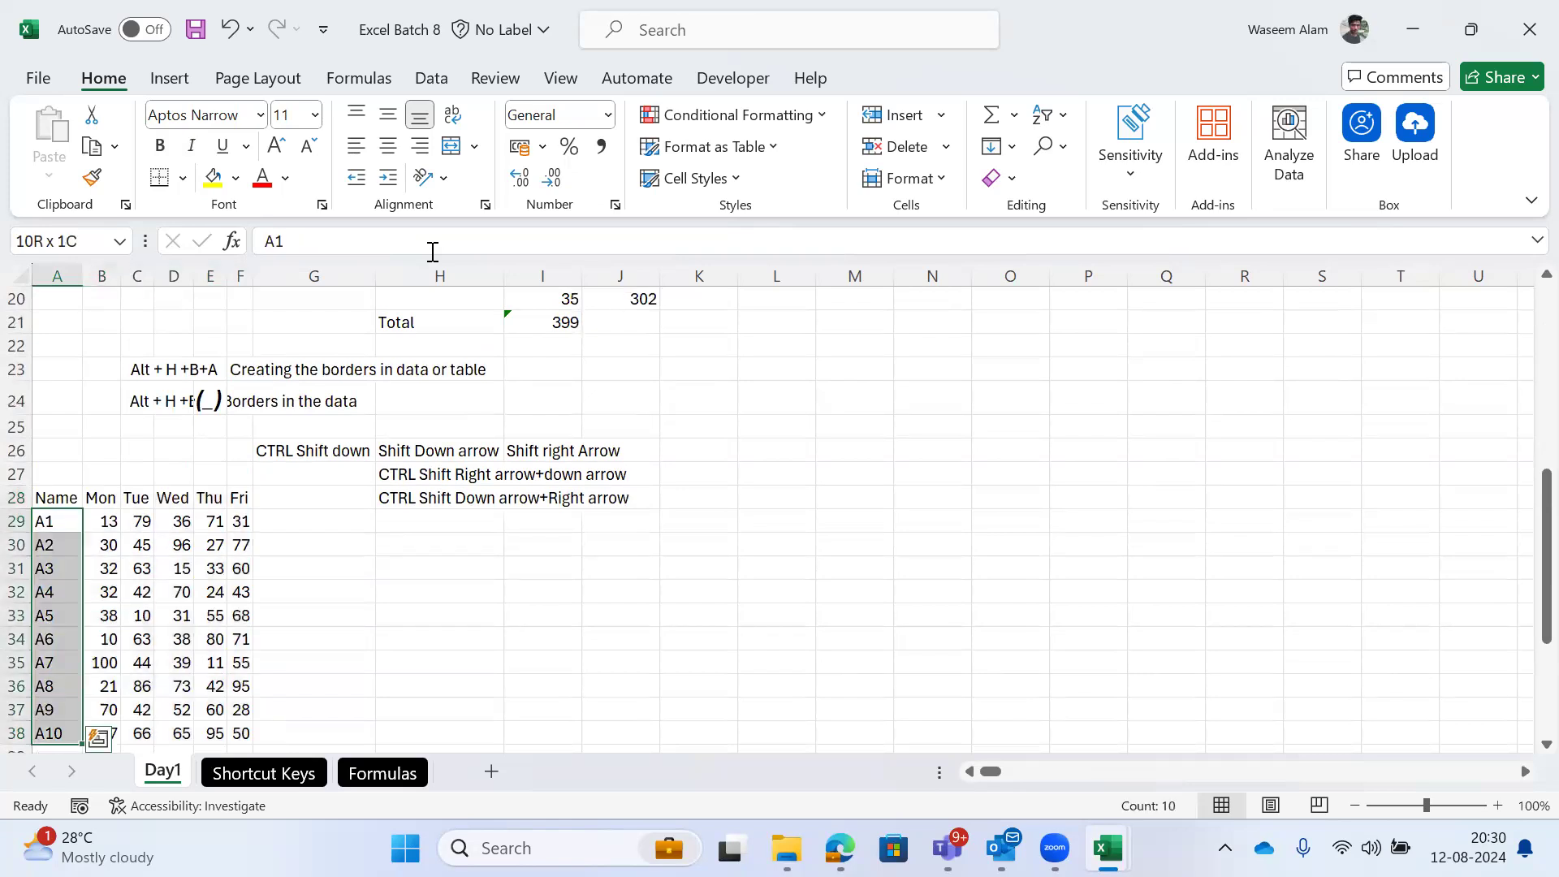
key("Up")
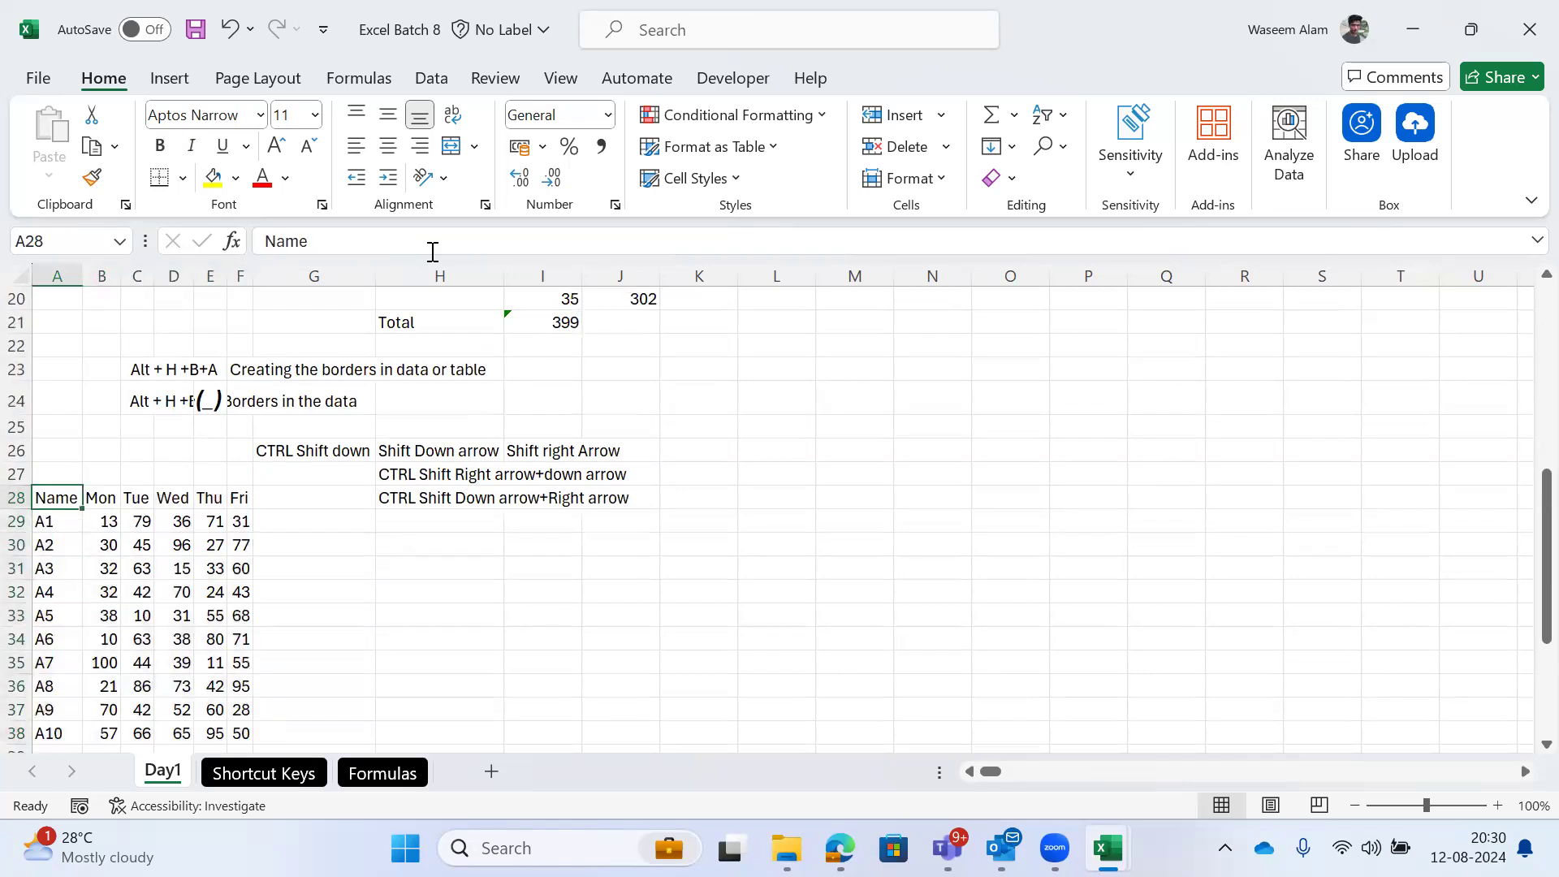
key("ctrl+shift+Right")
key("ctrl+shift+Down")
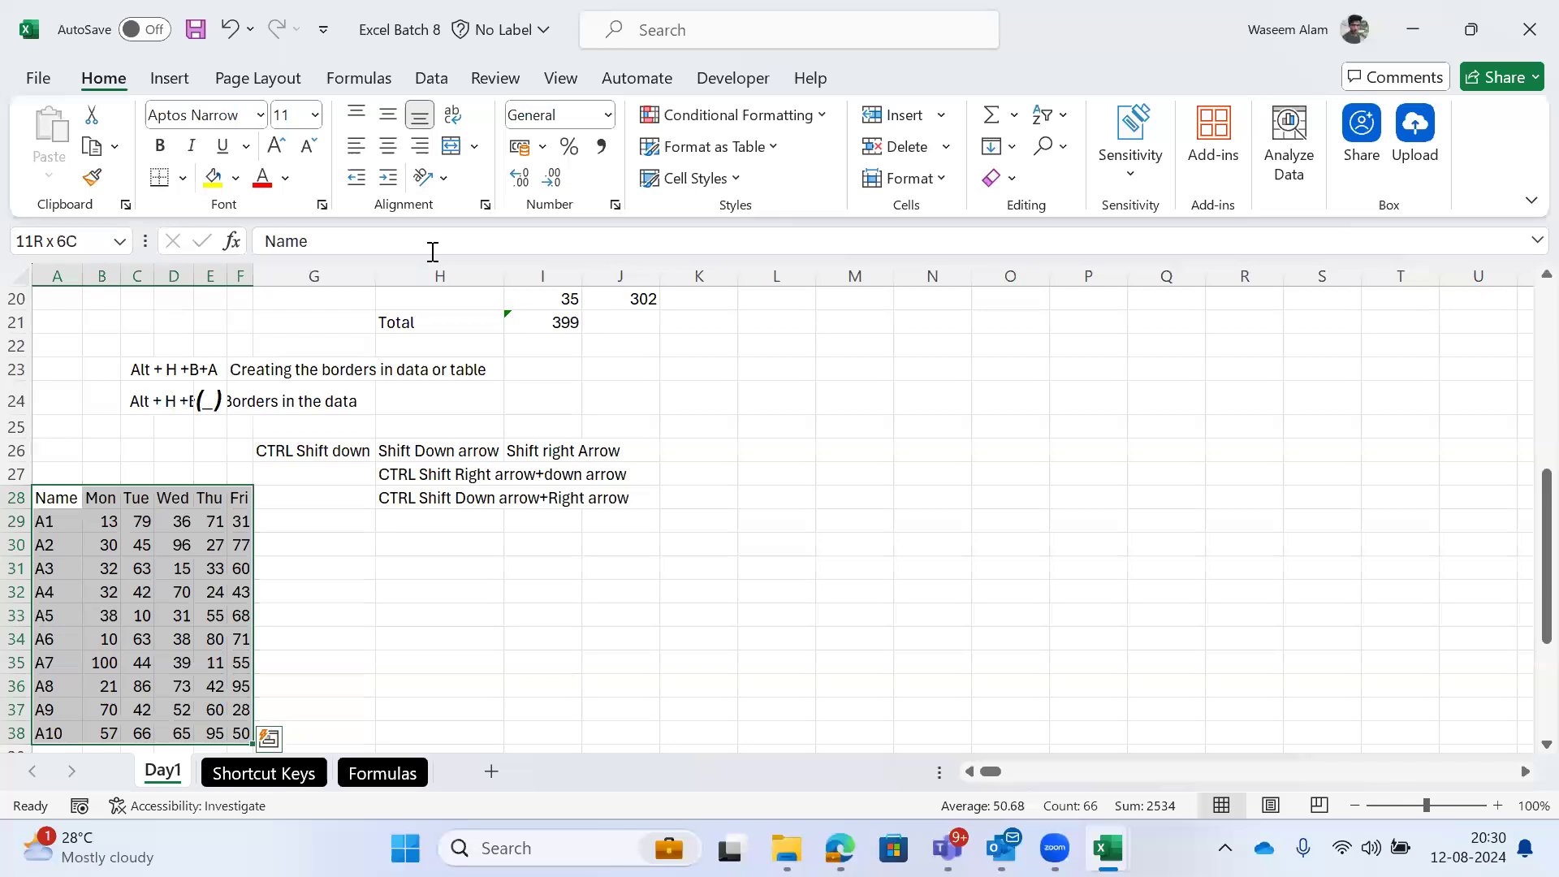
Step: Reselect the table A28:F38 from the Name header, extending down then right, and again extending right then down
key("Left")
key("ctrl+shift+Down")
key("ctrl+shift+Right")
key("Left")
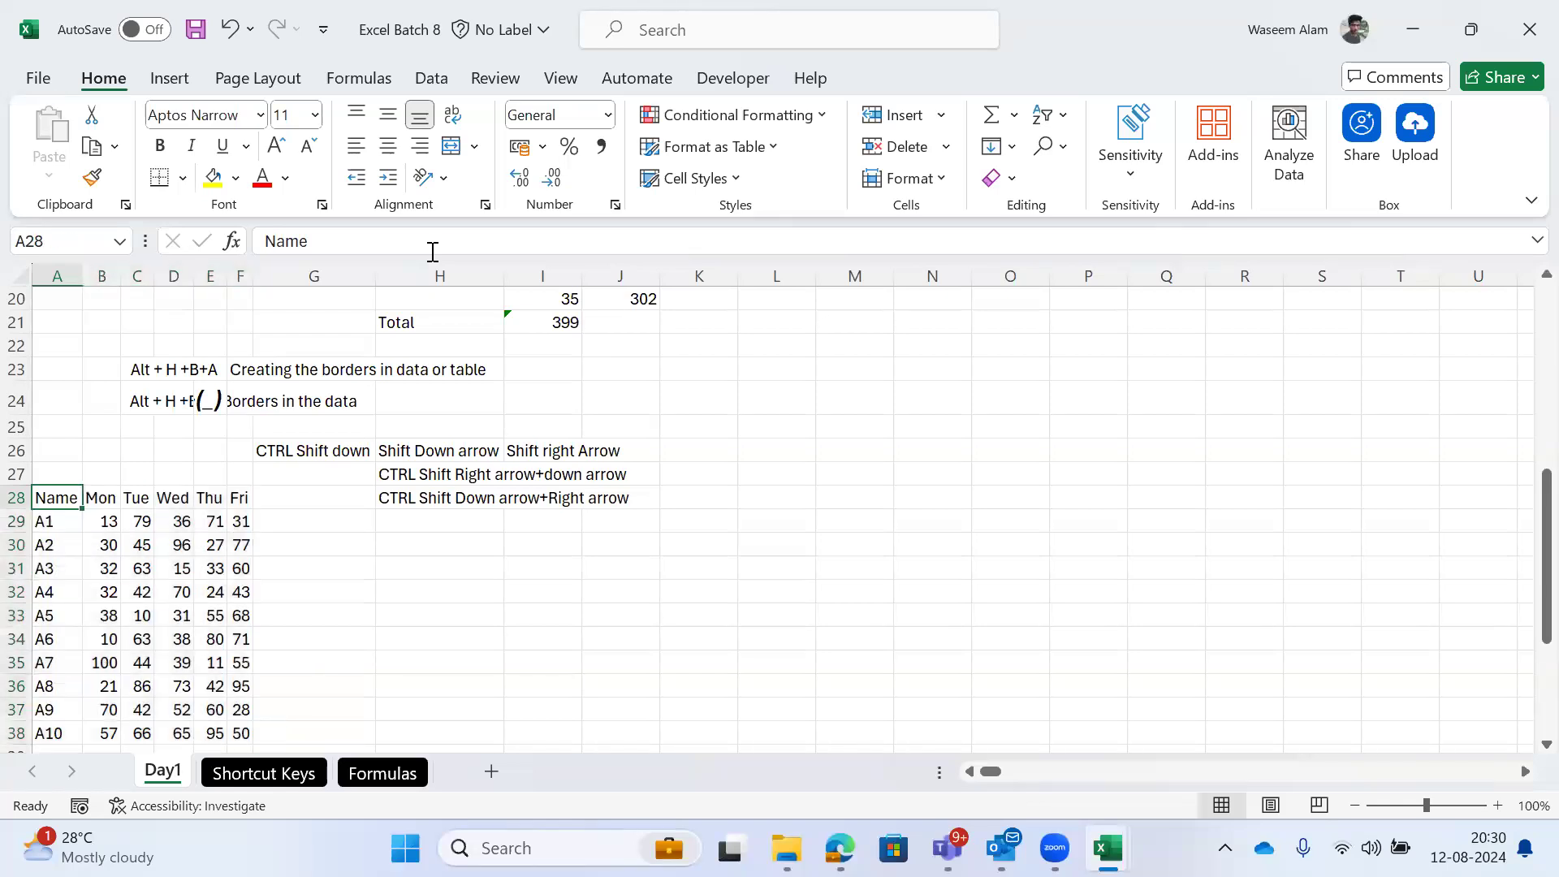
key("ctrl+shift+Right")
key("ctrl+shift+Down")
key("Right")
key("Left")
key("ctrl+shift+Right")
key("ctrl+shift+Down")
Step: Select the table A28:F38 and apply All Borders to it
key("Left")
key("ctrl+shift+Down")
key("ctrl+shift+Right")
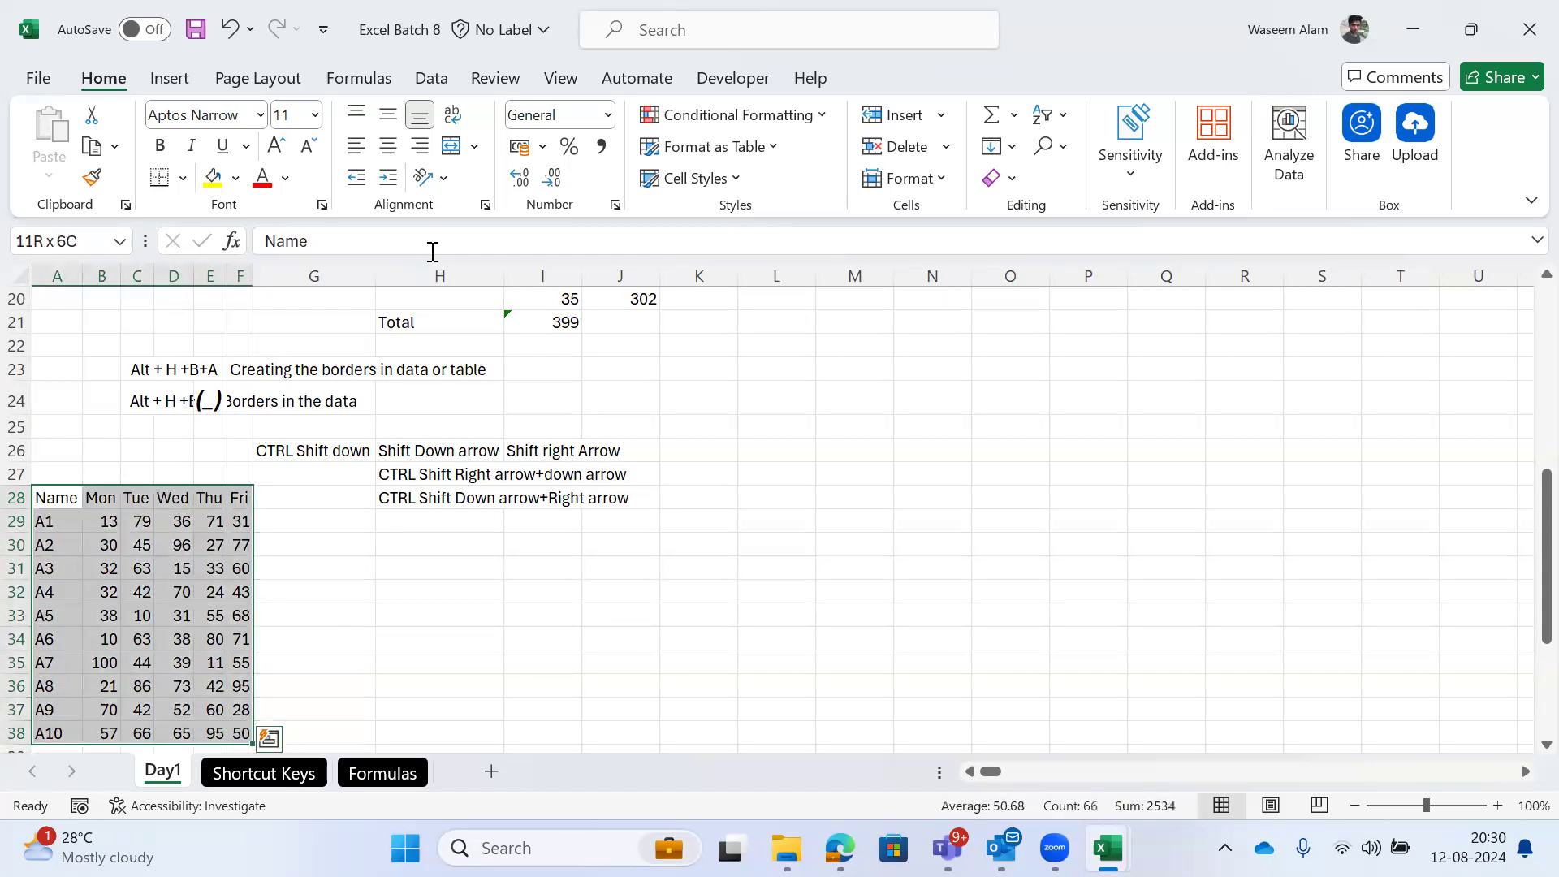
left_click(184, 180)
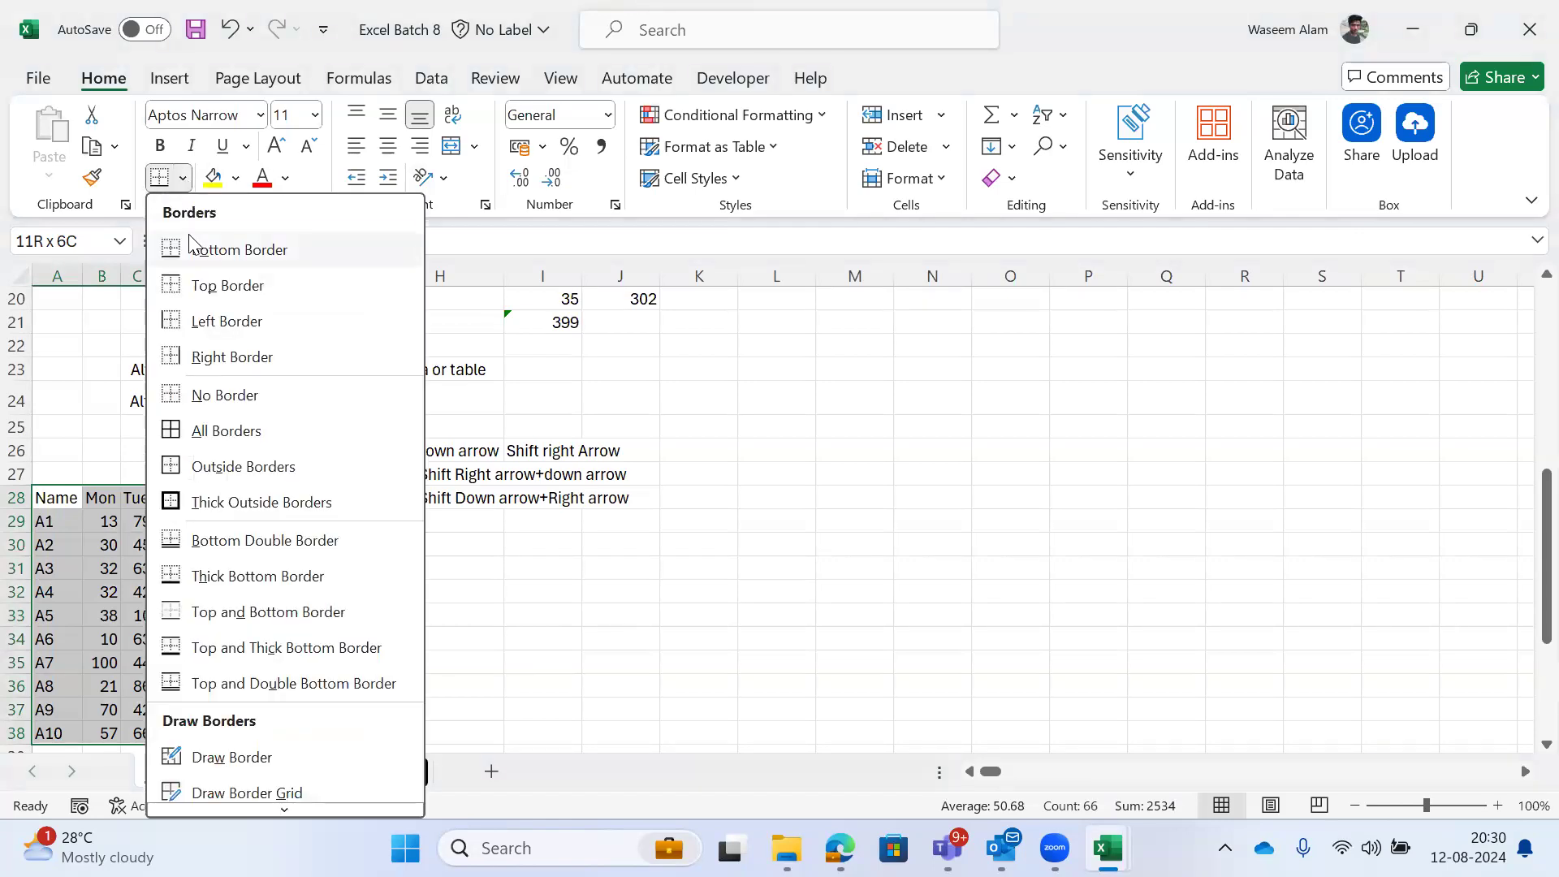
left_click(185, 180)
left_click(185, 182)
left_click(221, 445)
Step: Select the bordered table A28:F38 several times from the Name header, extending to the right and then down
key("Left")
key("ctrl+shift+Right")
key("Left")
key("ctrl+shift+Right")
key("ctrl+shift+Down")
key("Left")
key("ctrl+shift+Right")
key("ctrl+shift+Down")
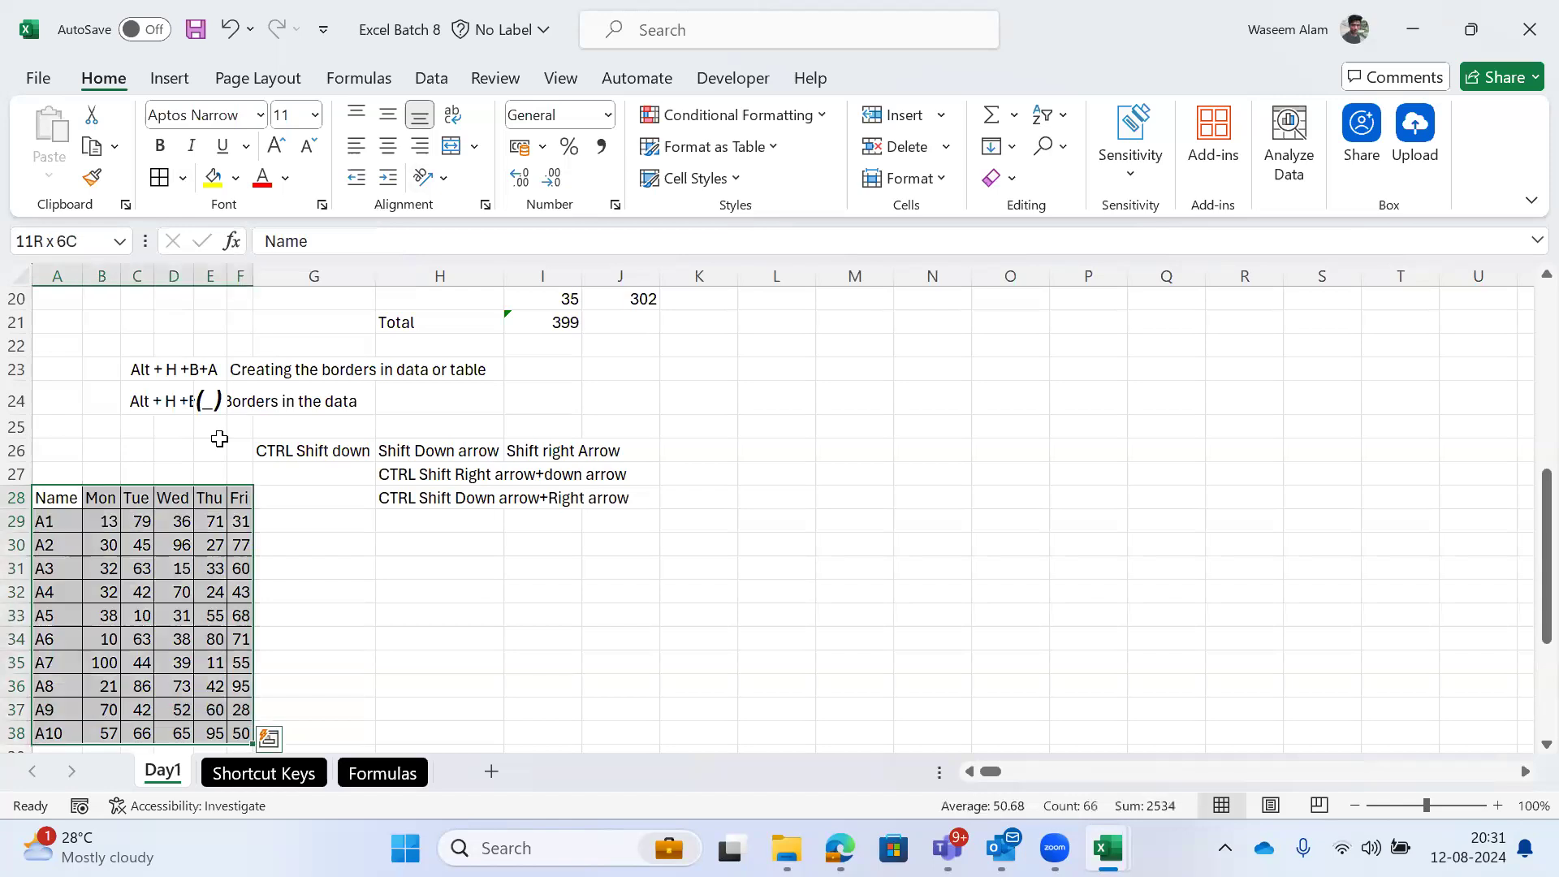
key("Left")
key("ctrl+shift+Right")
key("Left")
key("ctrl+shift+Right")
key("ctrl+shift+Down")
key("Left")
key("ctrl+shift+Right")
key("ctrl+shift+Down")
Step: Fill the header row A28:F28 with a grey theme colour
key("Left")
key("ctrl+shift+Right")
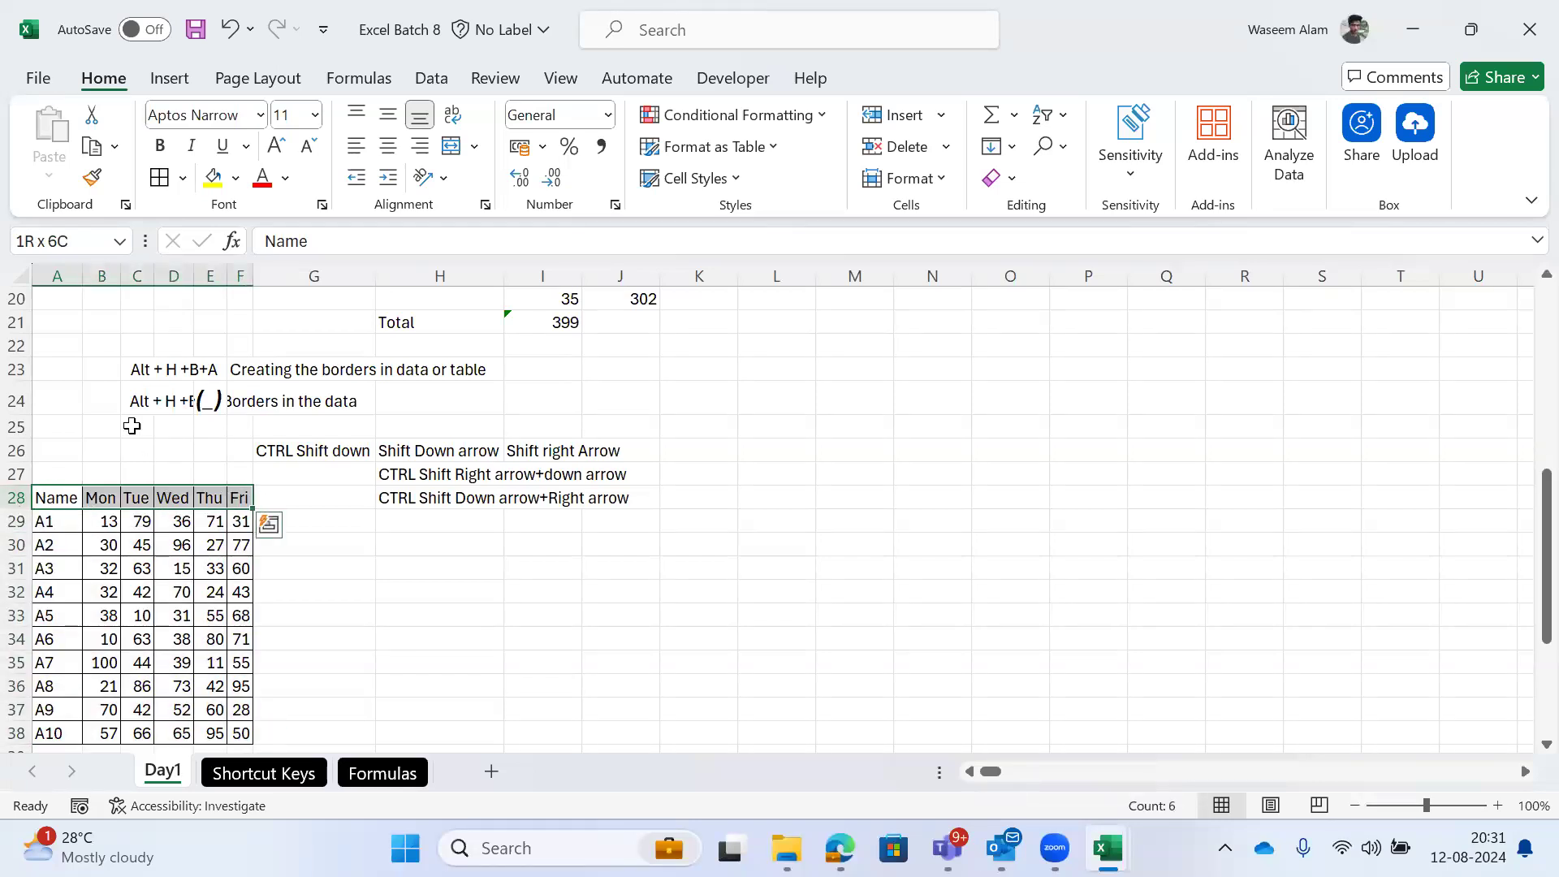
left_click(235, 179)
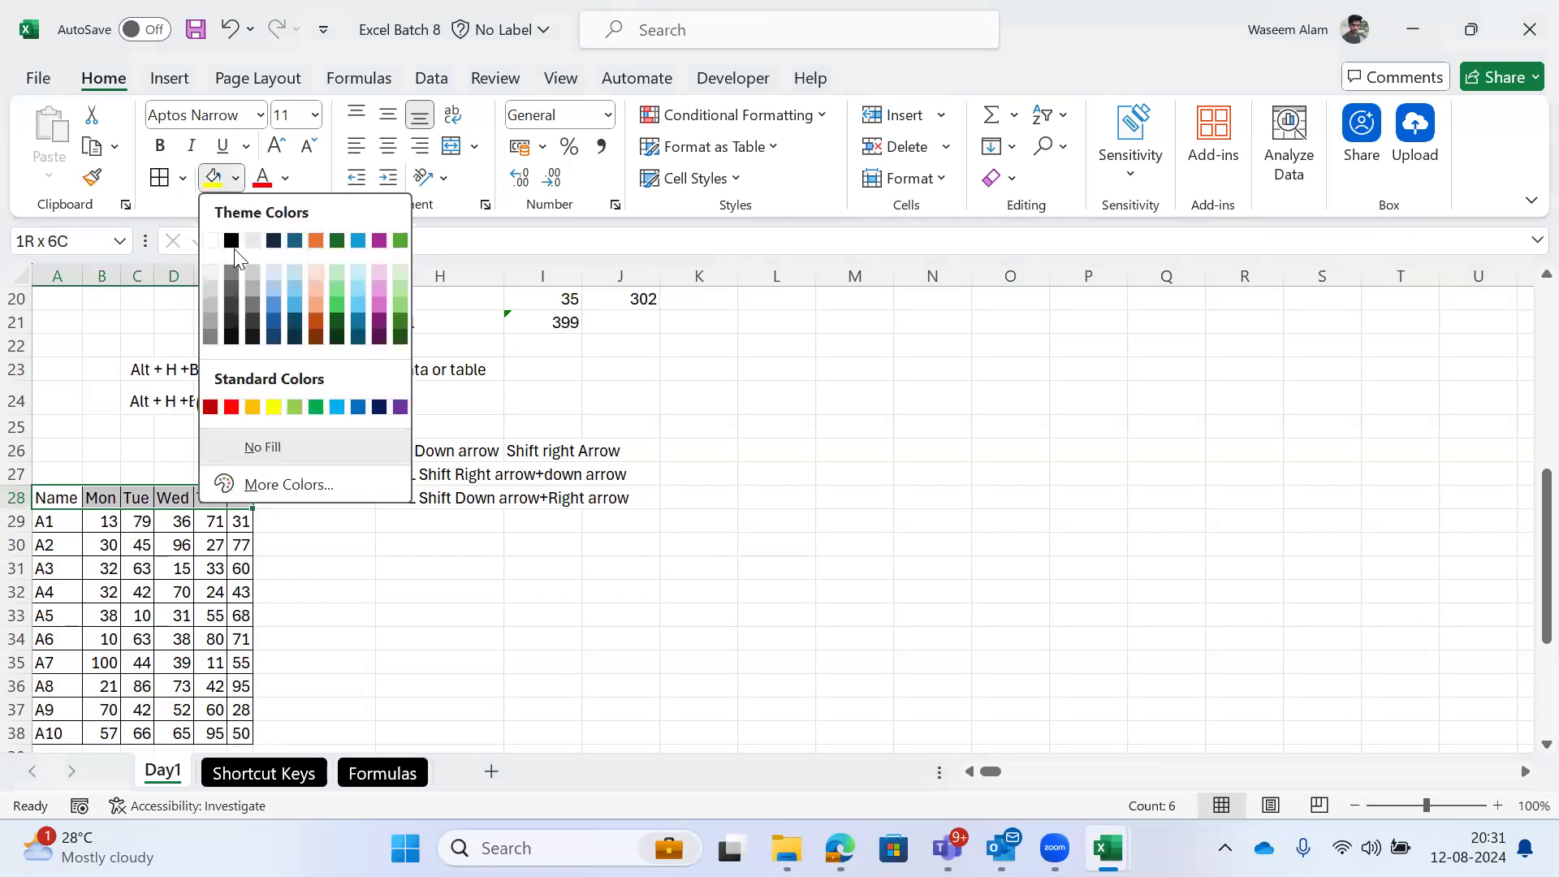
left_click(235, 183)
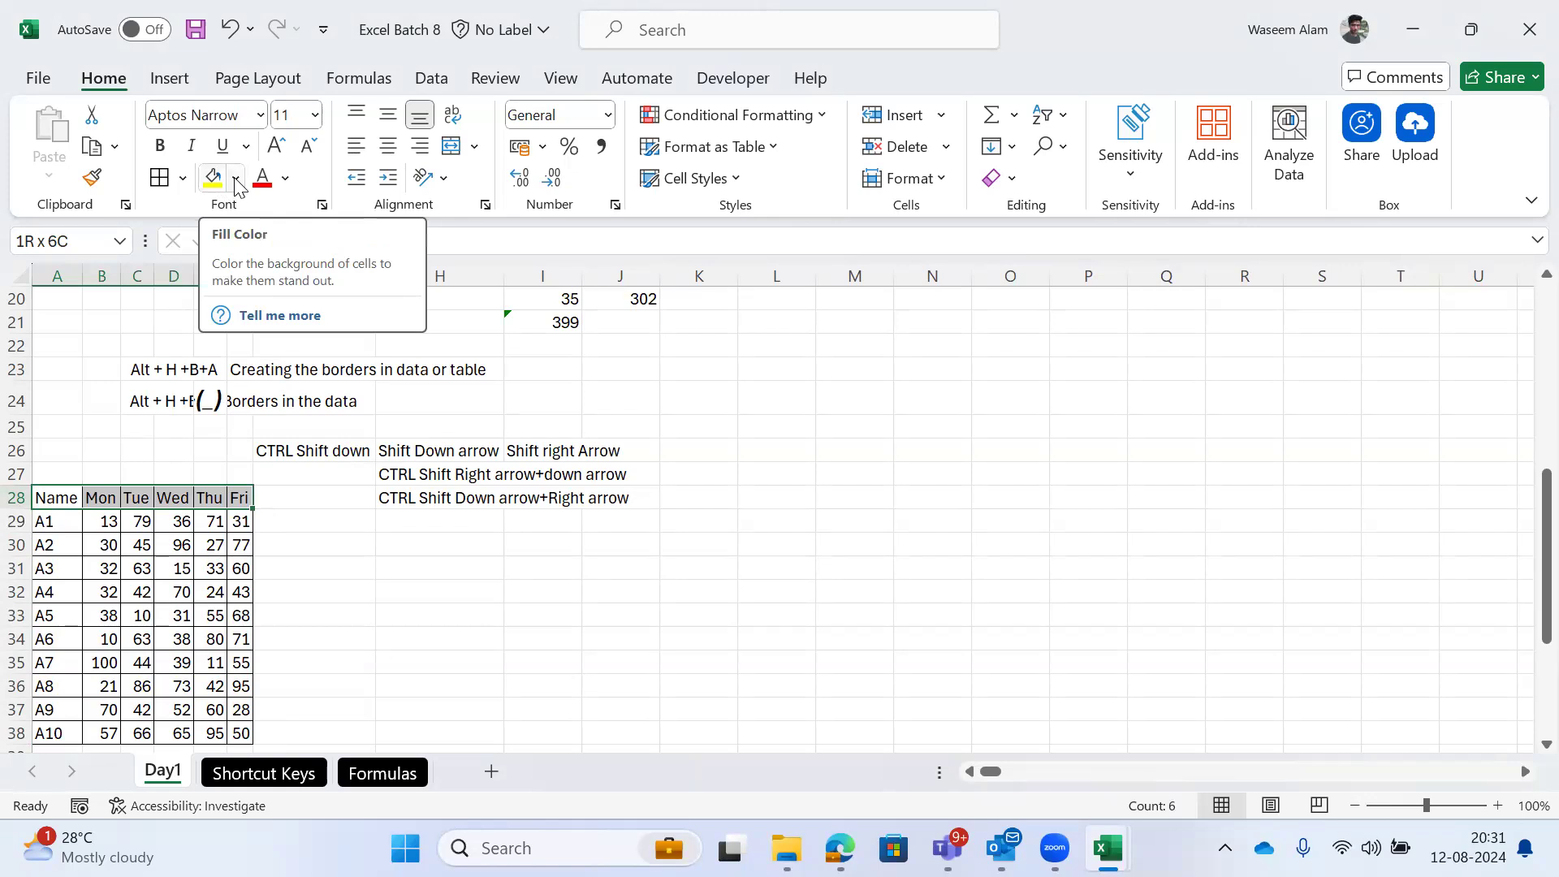
left_click(236, 180)
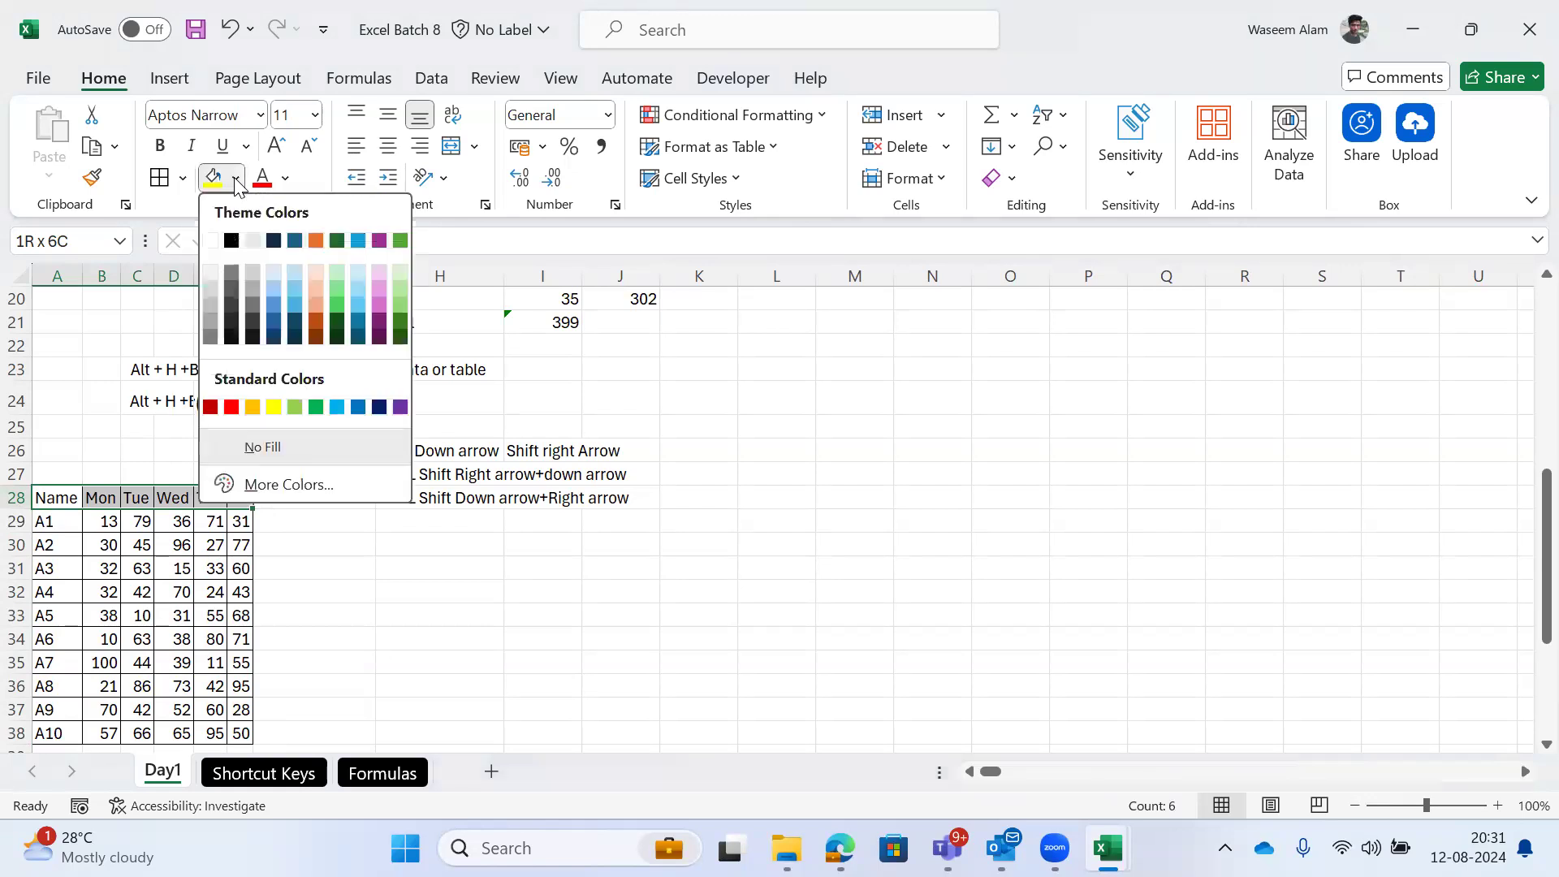
left_click(213, 321)
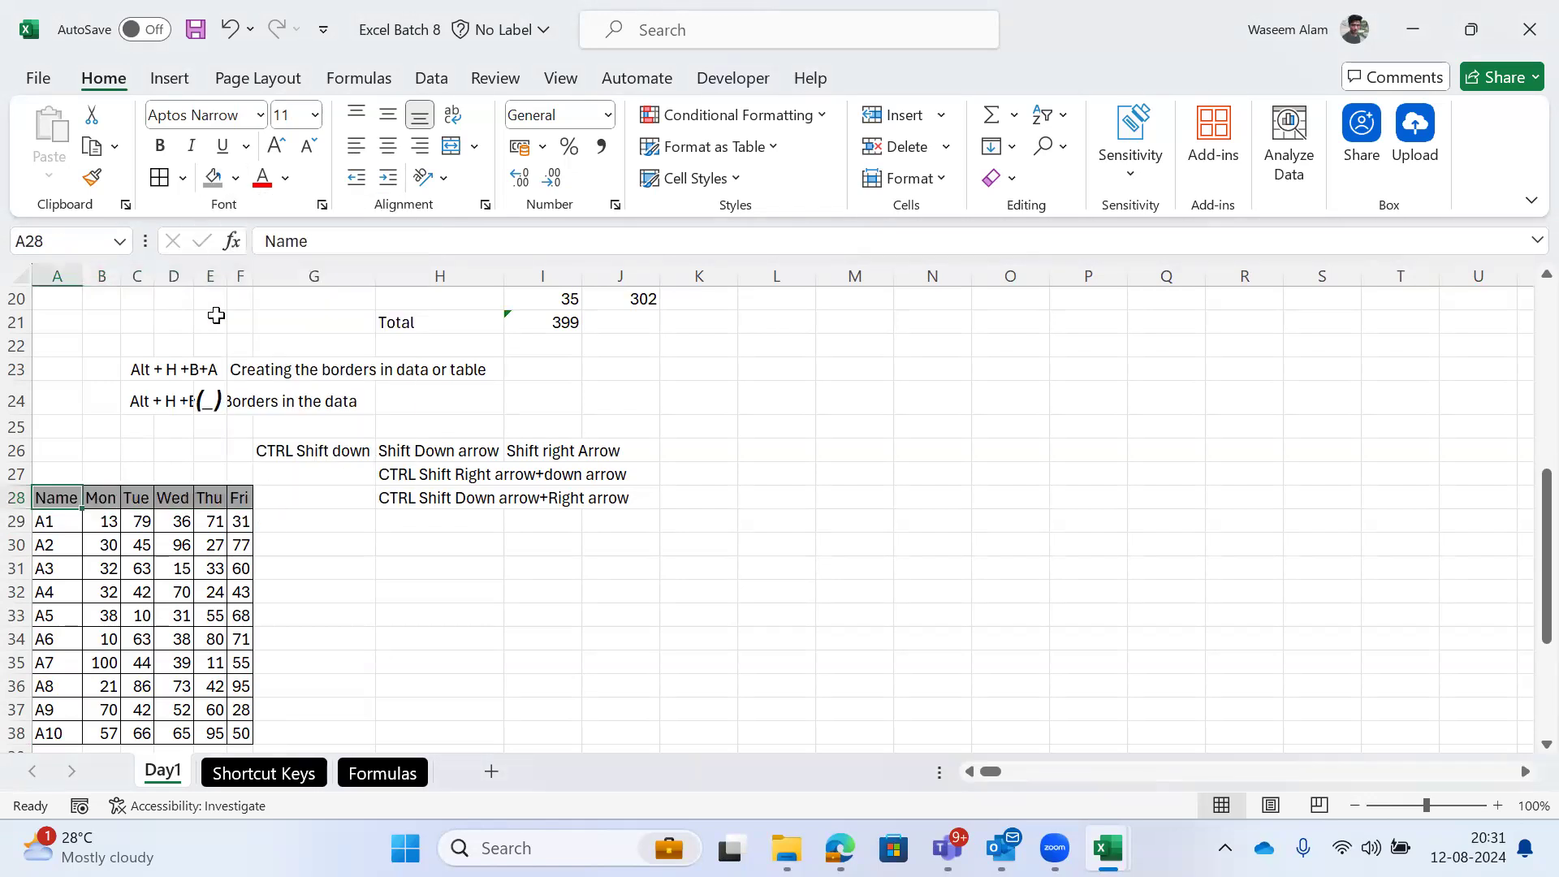
Step: Extend the selection to the whole table A28:F38, and check the filled header cells before returning to Name
key("ctrl+shift+Down")
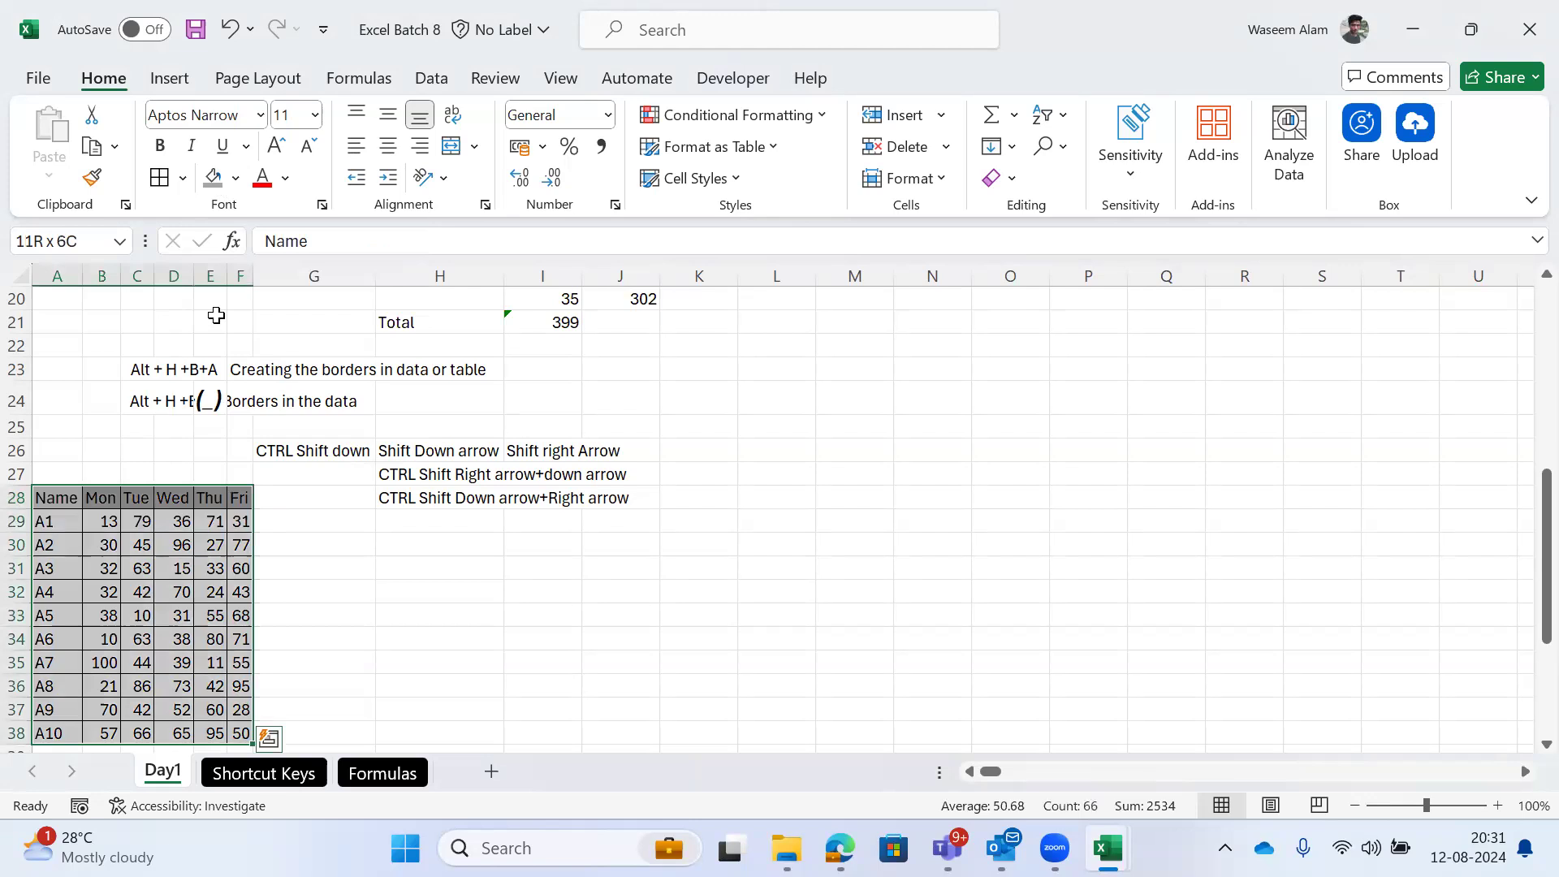
key("Left")
key("Right")
key("Right")
key("Right")
key("Left")
key("Left")
key("Left")
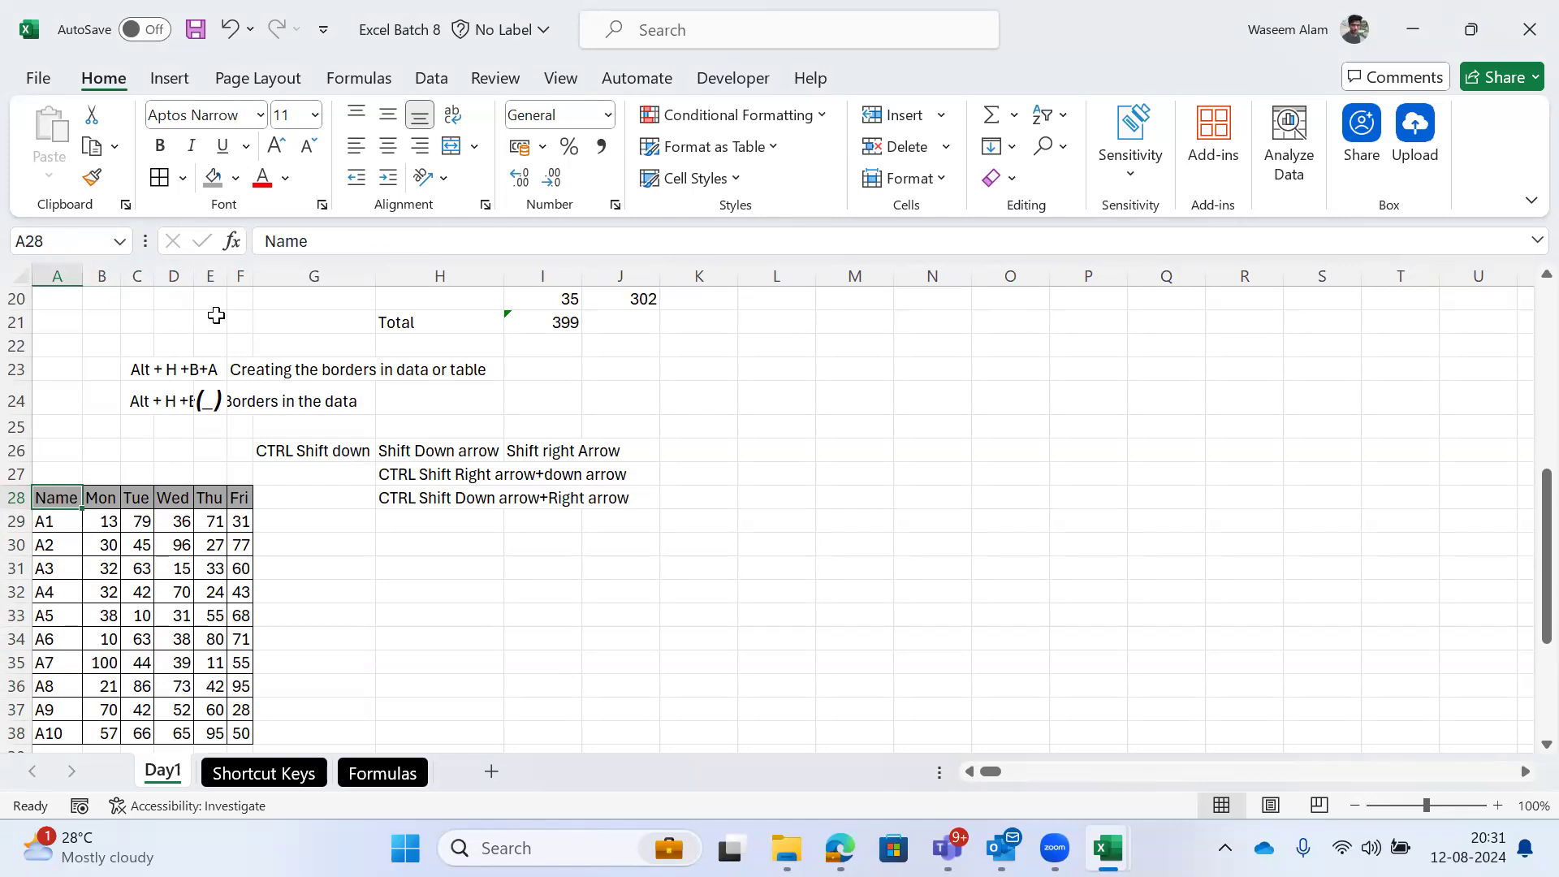
Step: Undo the header row's grey fill and reselect the table A28:F38, extending down first and then to the right
key("ctrl+z")
key("ctrl+shift+Down")
key("ctrl+shift+Right")
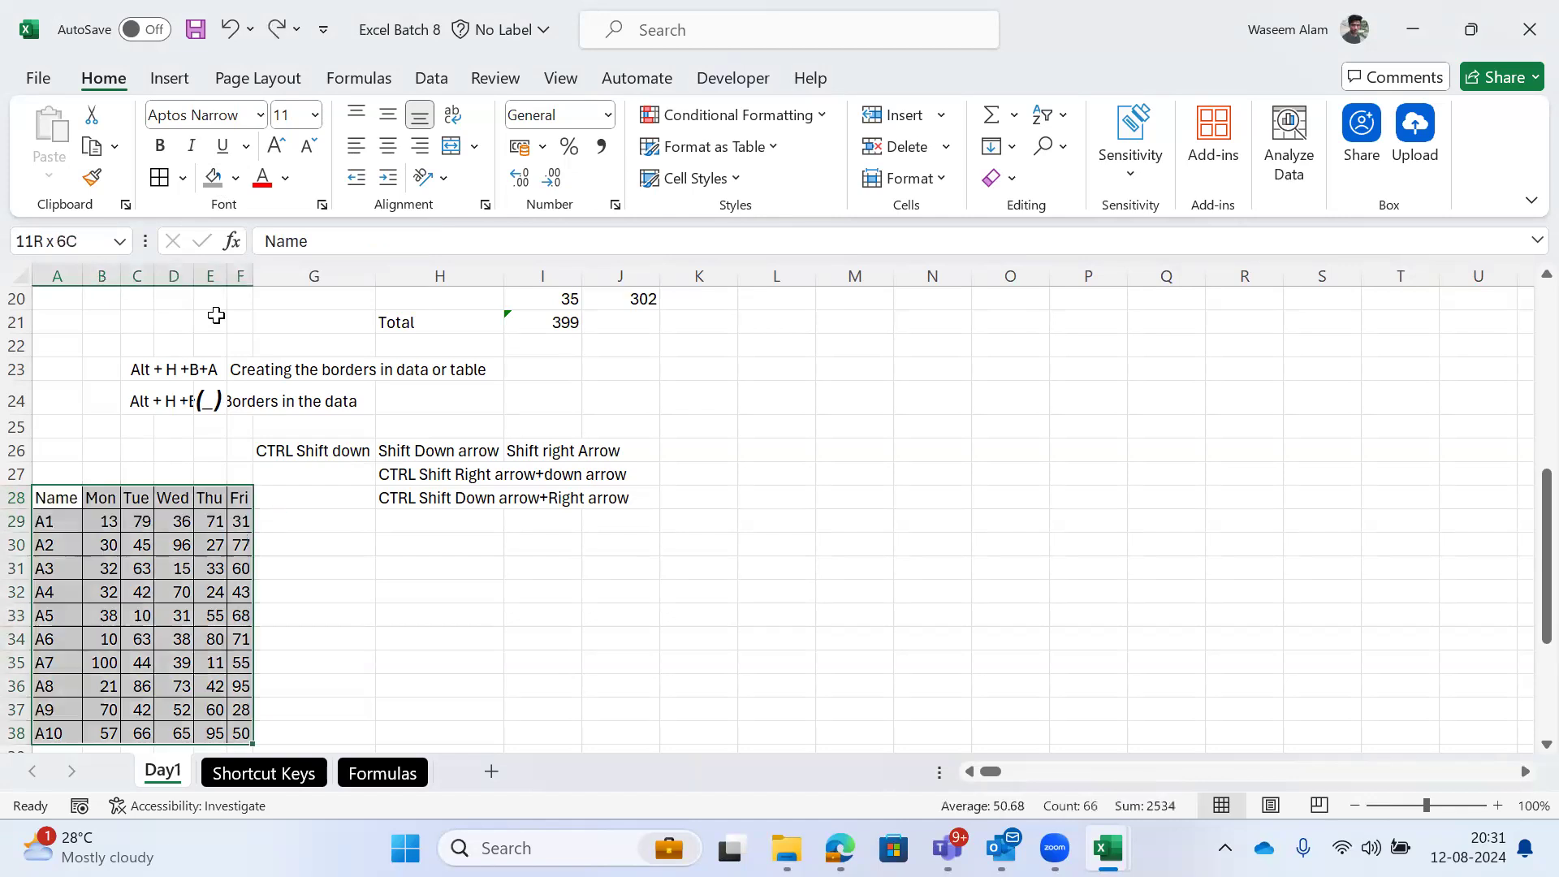
key("Left")
key("ctrl+shift+Down")
key("ctrl+shift+Right")
key("Left")
Step: Check the Shortcut Keys and Formulas sheets, and undo the table's borders back on the Day1 sheet
key("ctrl+Page_Down")
key("ctrl+Page_Down")
key("ctrl+Page_Up")
key("ctrl+Page_Up")
key("ctrl+shift+Down")
key("ctrl+shift+Right")
Step: Select the whole table A28:F38 from the Name header and apply All Borders to it
key("Left")
key("ctrl+shift+Right")
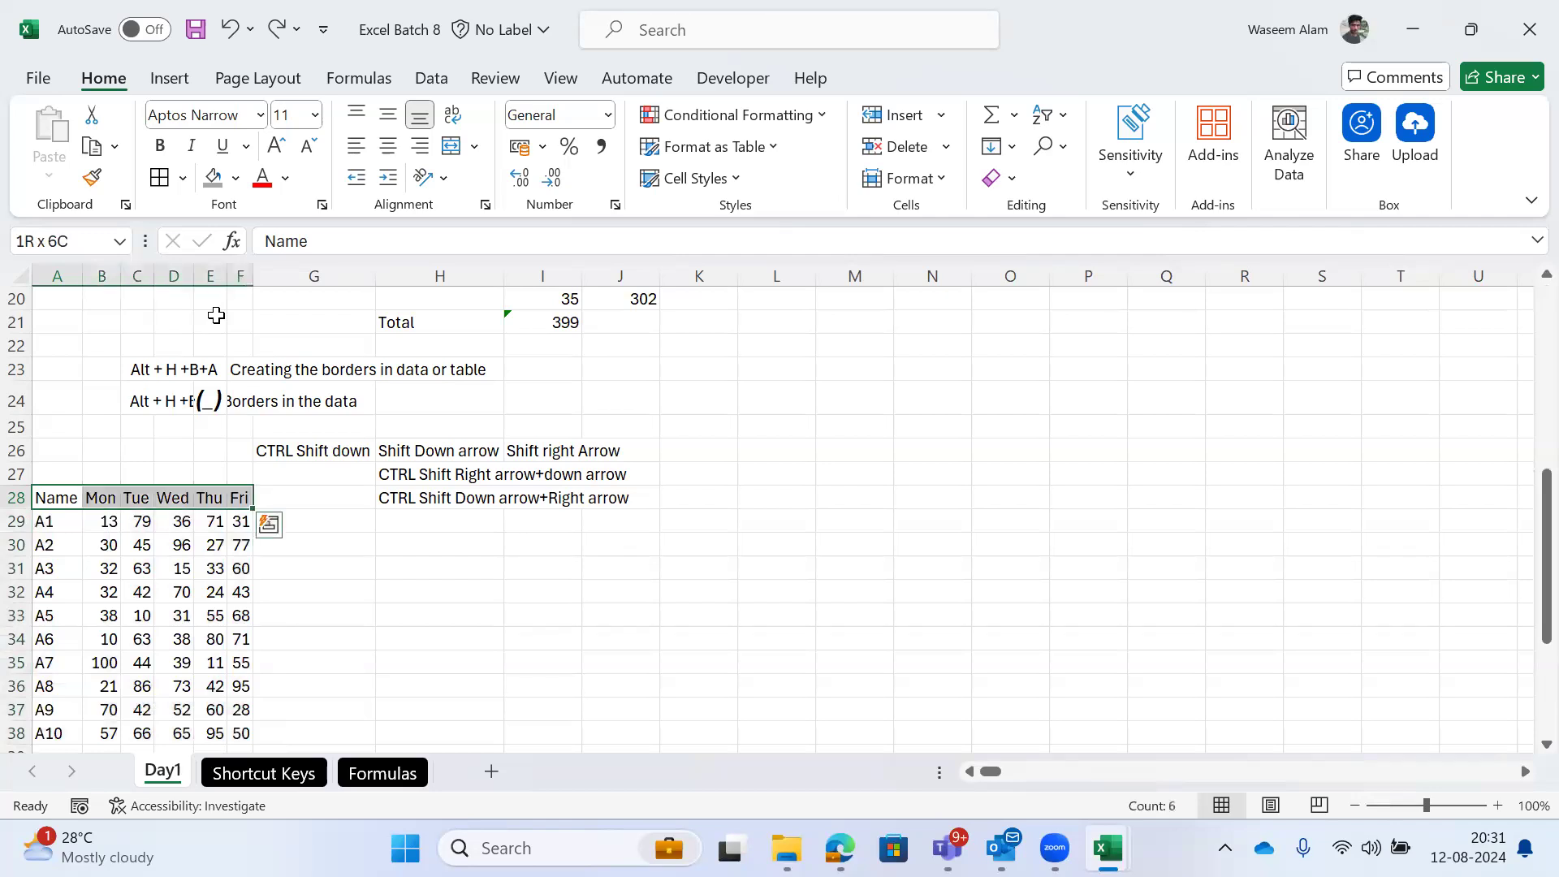
key("ctrl+shift+Down")
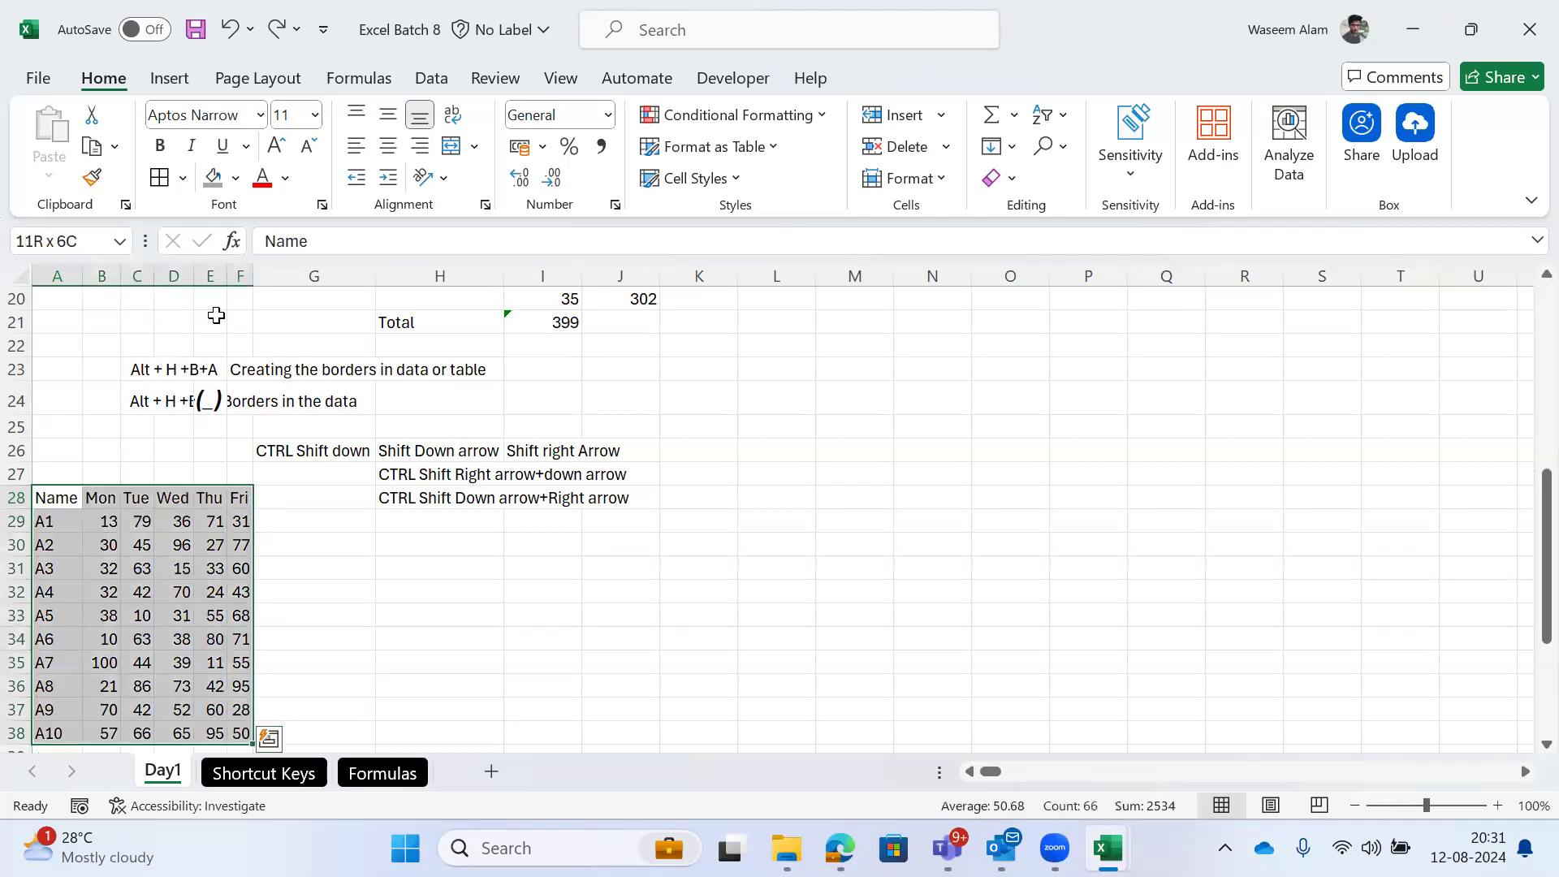
key("alt")
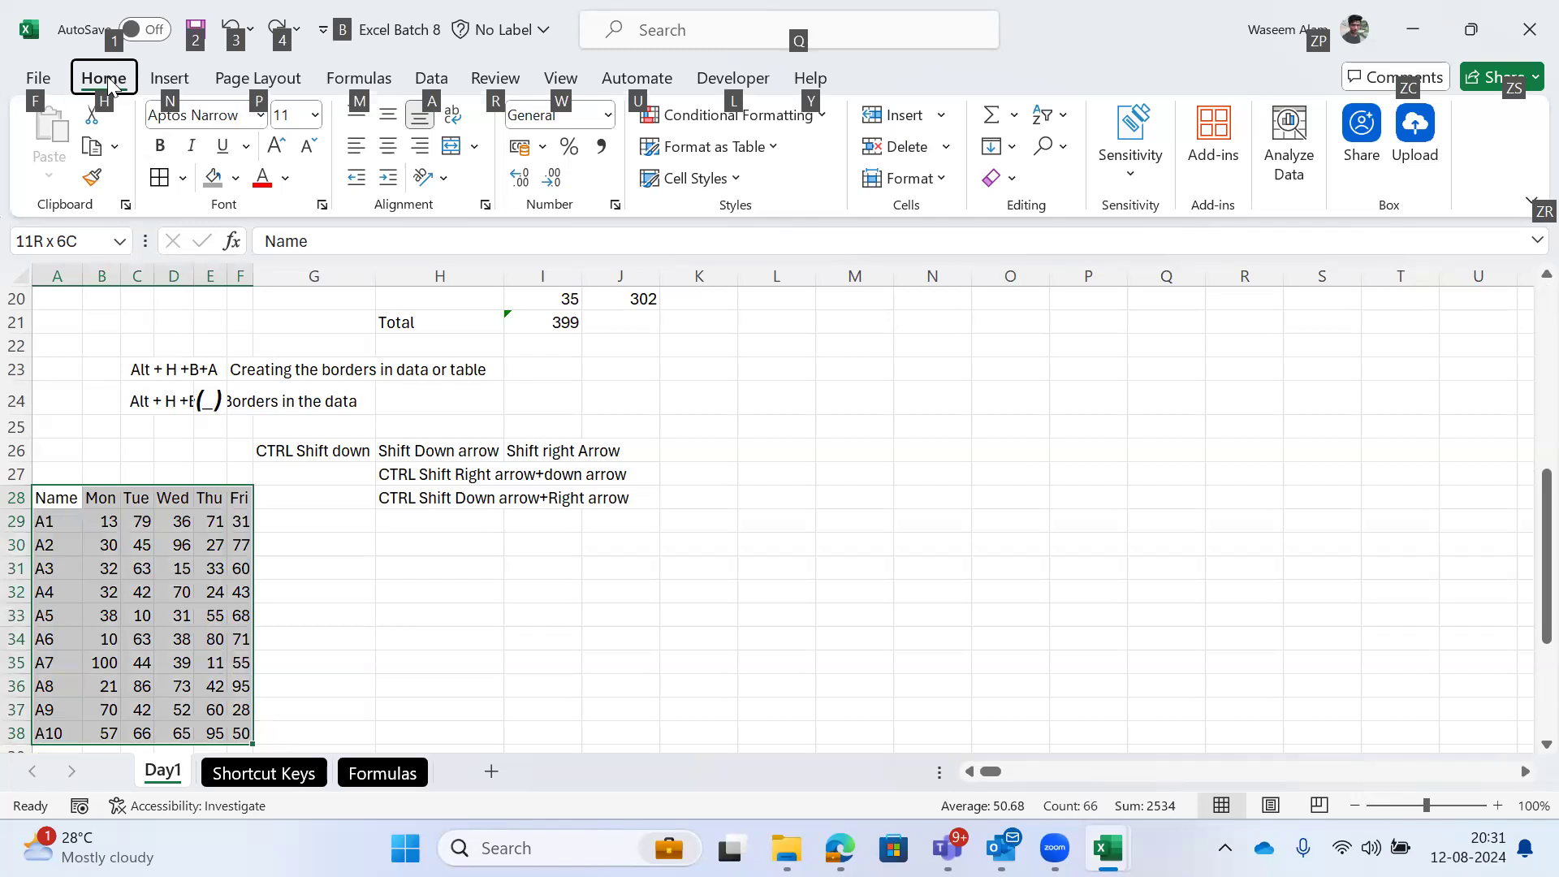
key("h")
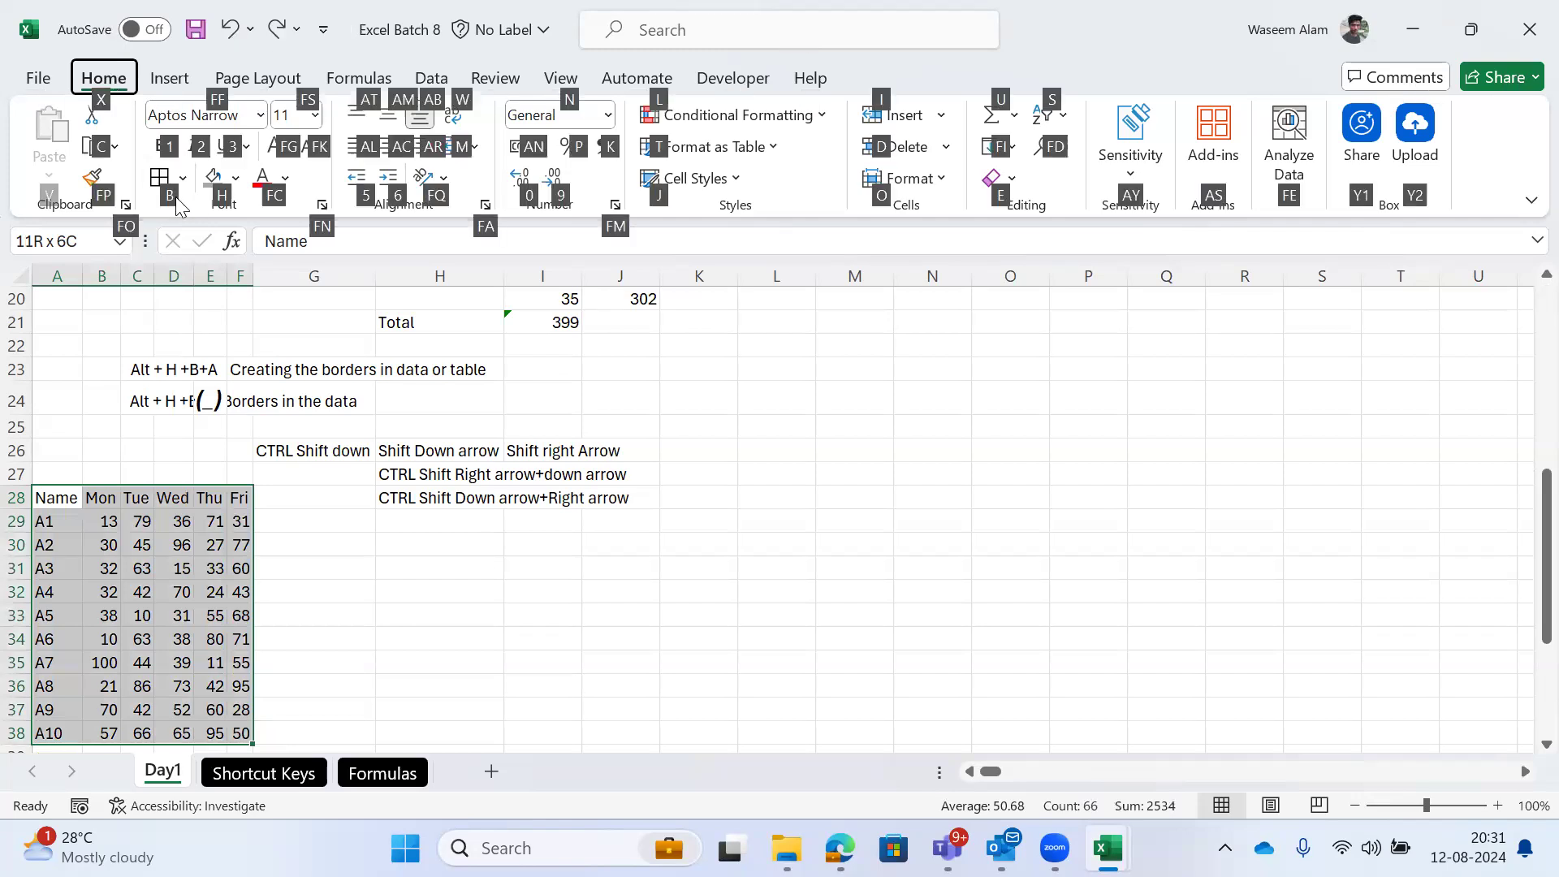
key("b")
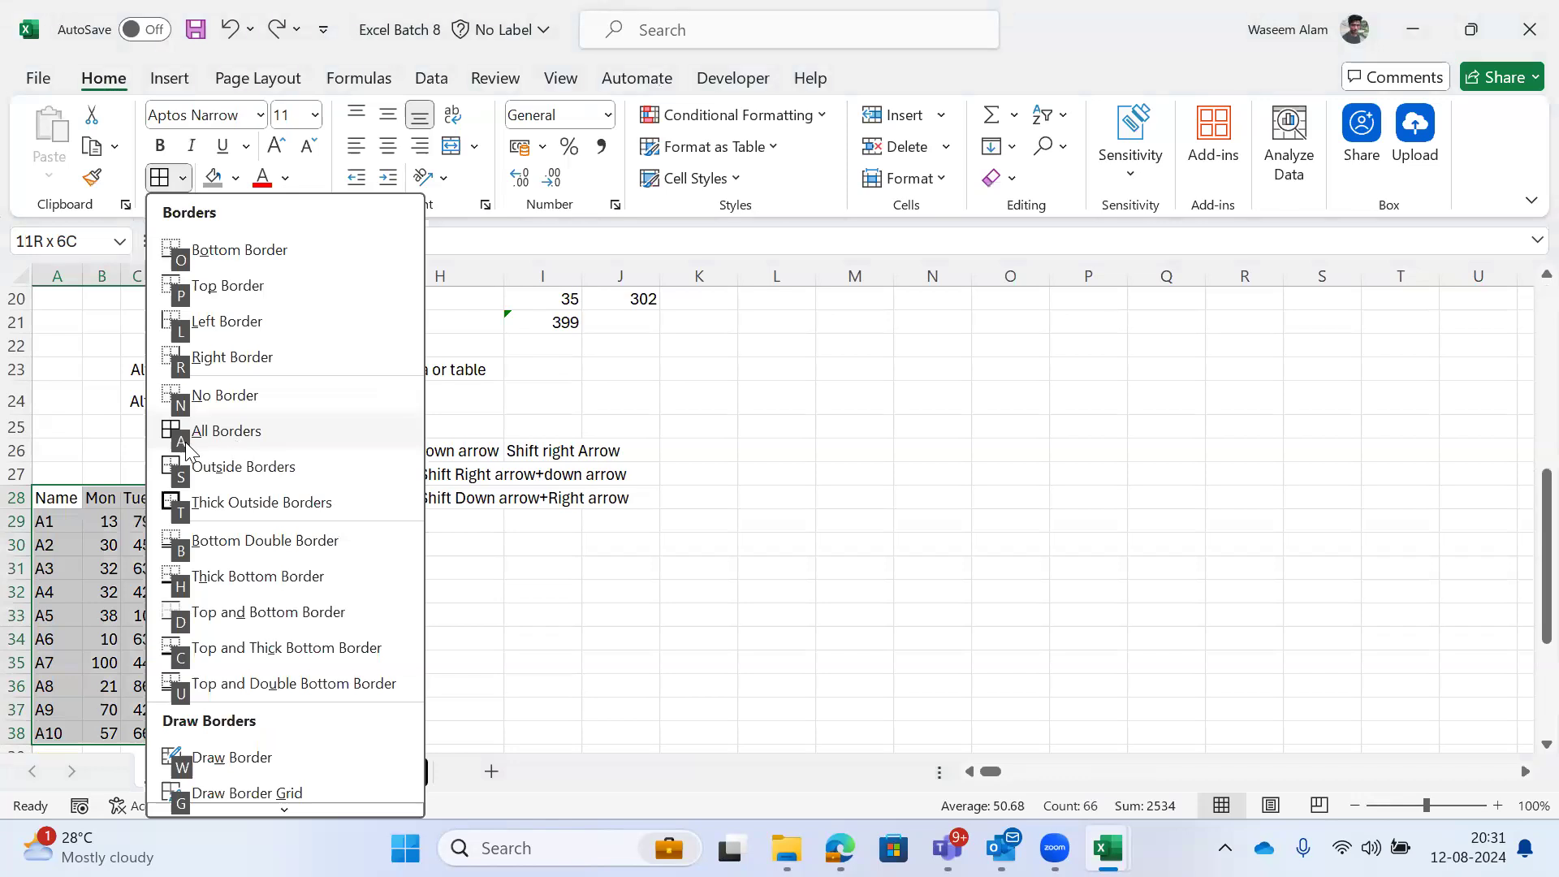
key("a")
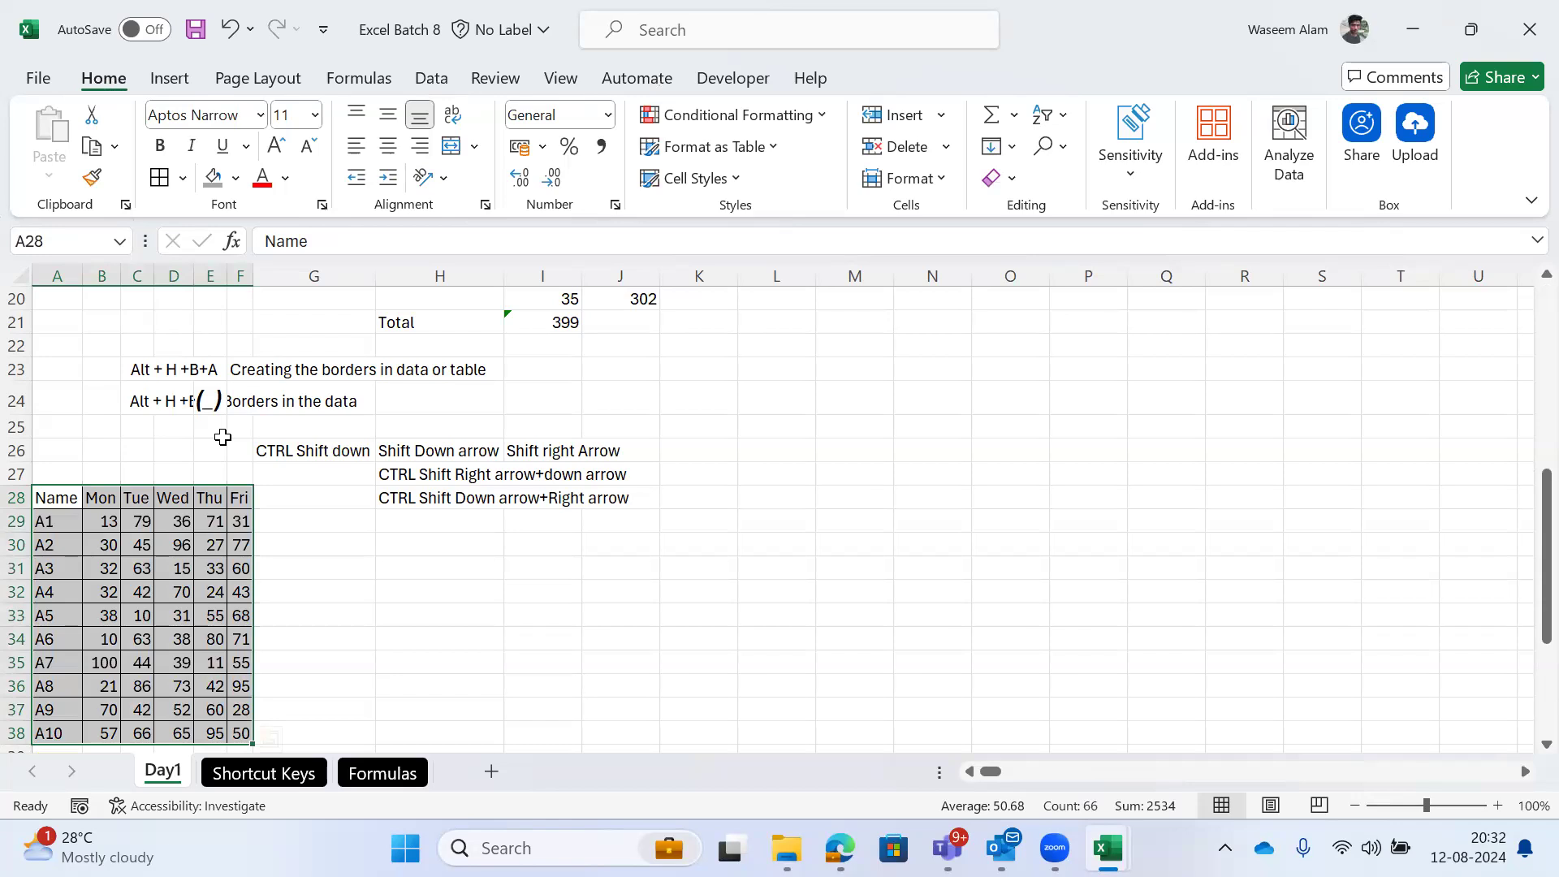
Step: Select the bordered table A28:F38 repeatedly from the Name header, extending down first and then to the right
key("Left")
key("Right")
key("Left")
key("ctrl+shift+Down")
key("ctrl+shift+Right")
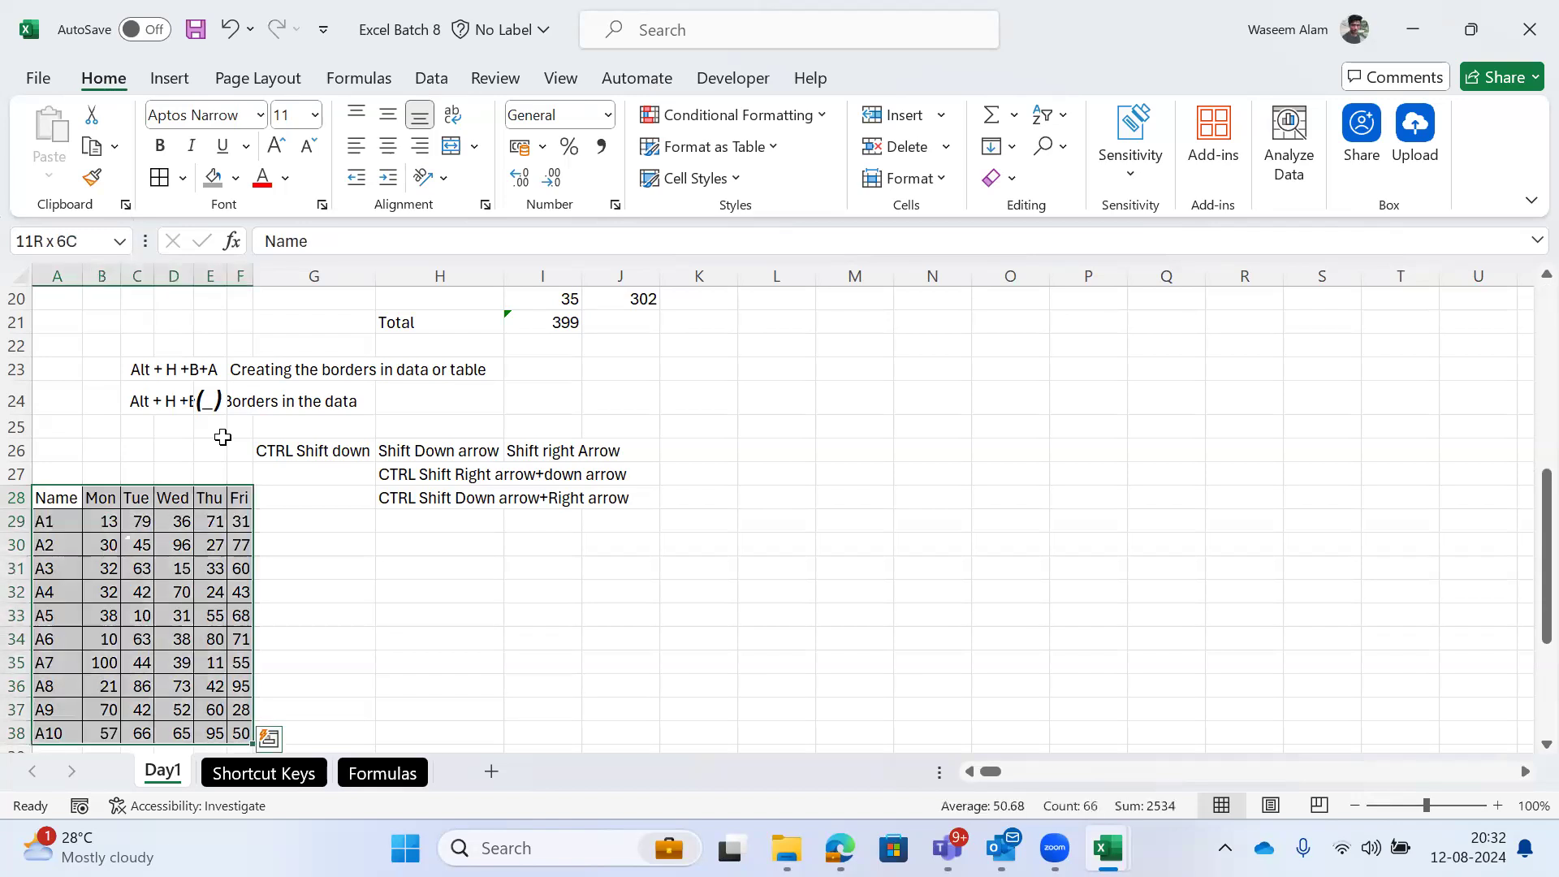
key("Up")
key("Down")
key("ctrl+shift+Down")
key("ctrl+shift+Right")
key("Up")
key("Down")
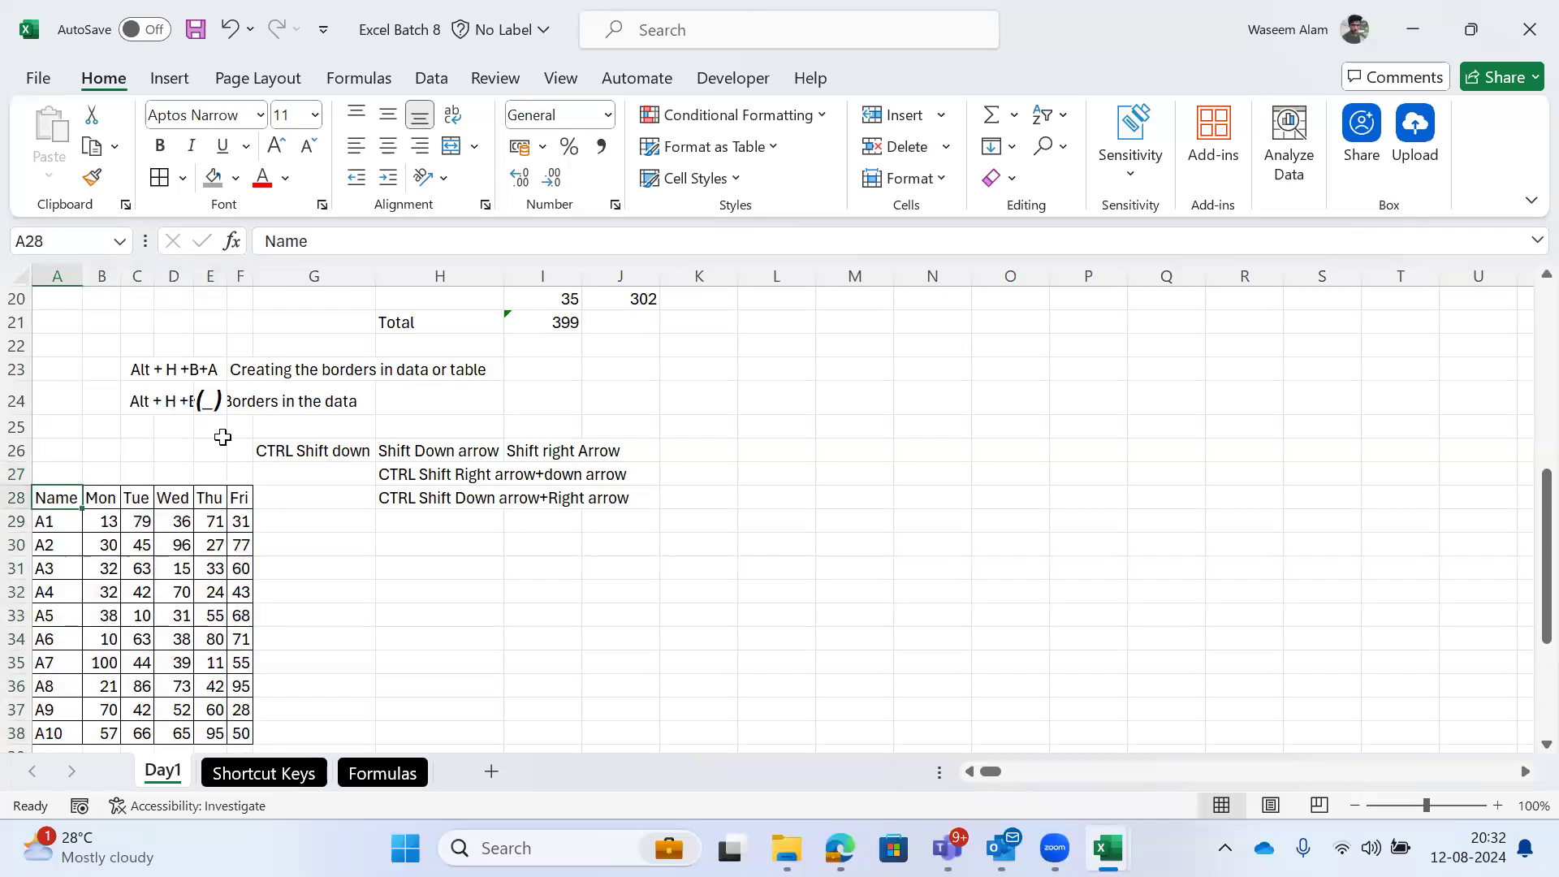
Step: Select the header row A28:F28 from Name to Fri, and return to the Name cell
key("ctrl+shift+Right")
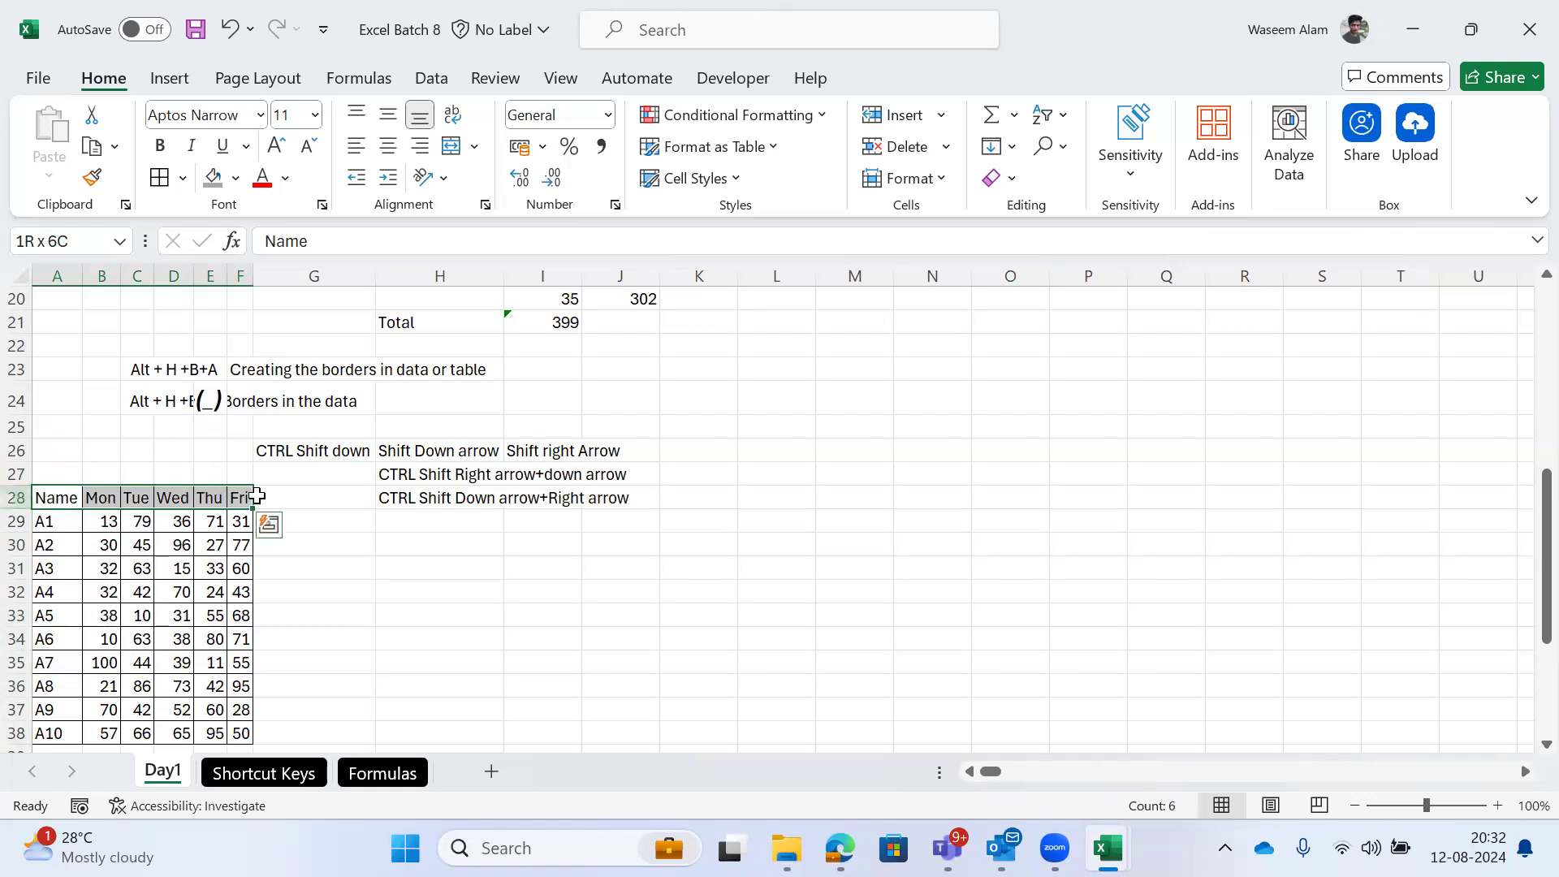
key("Right")
key("Right")
key("Right")
key("Down")
key("Up")
key("Left")
key("Left")
key("Left")
Step: Select the header row A28:F28, preview various theme and standard fill colours on it, and fill it with grey
key("ctrl+shift+Right")
key("alt")
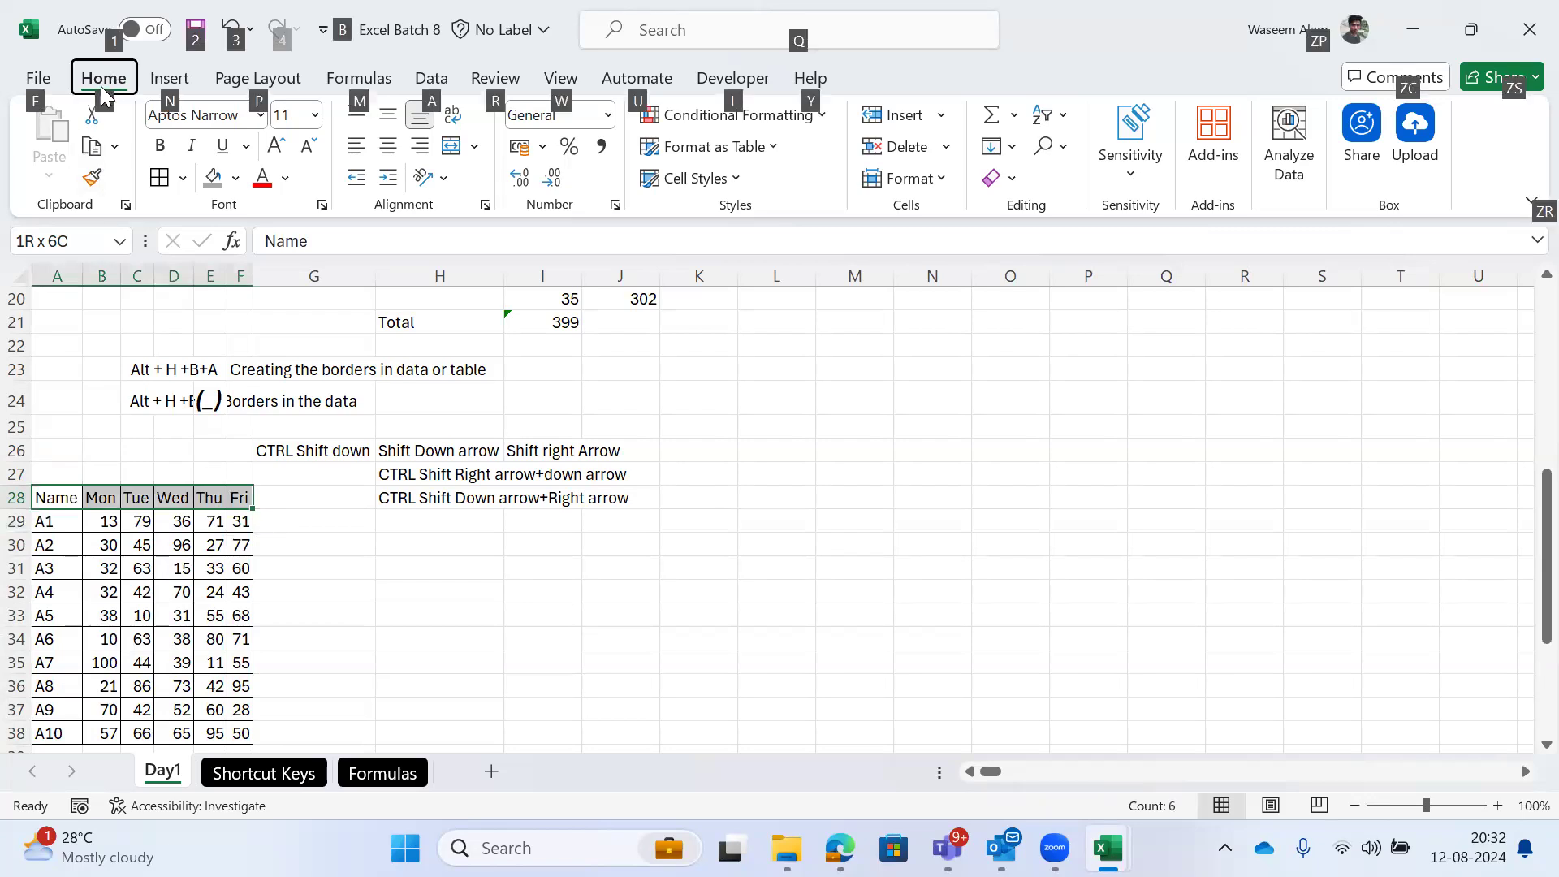
key("h")
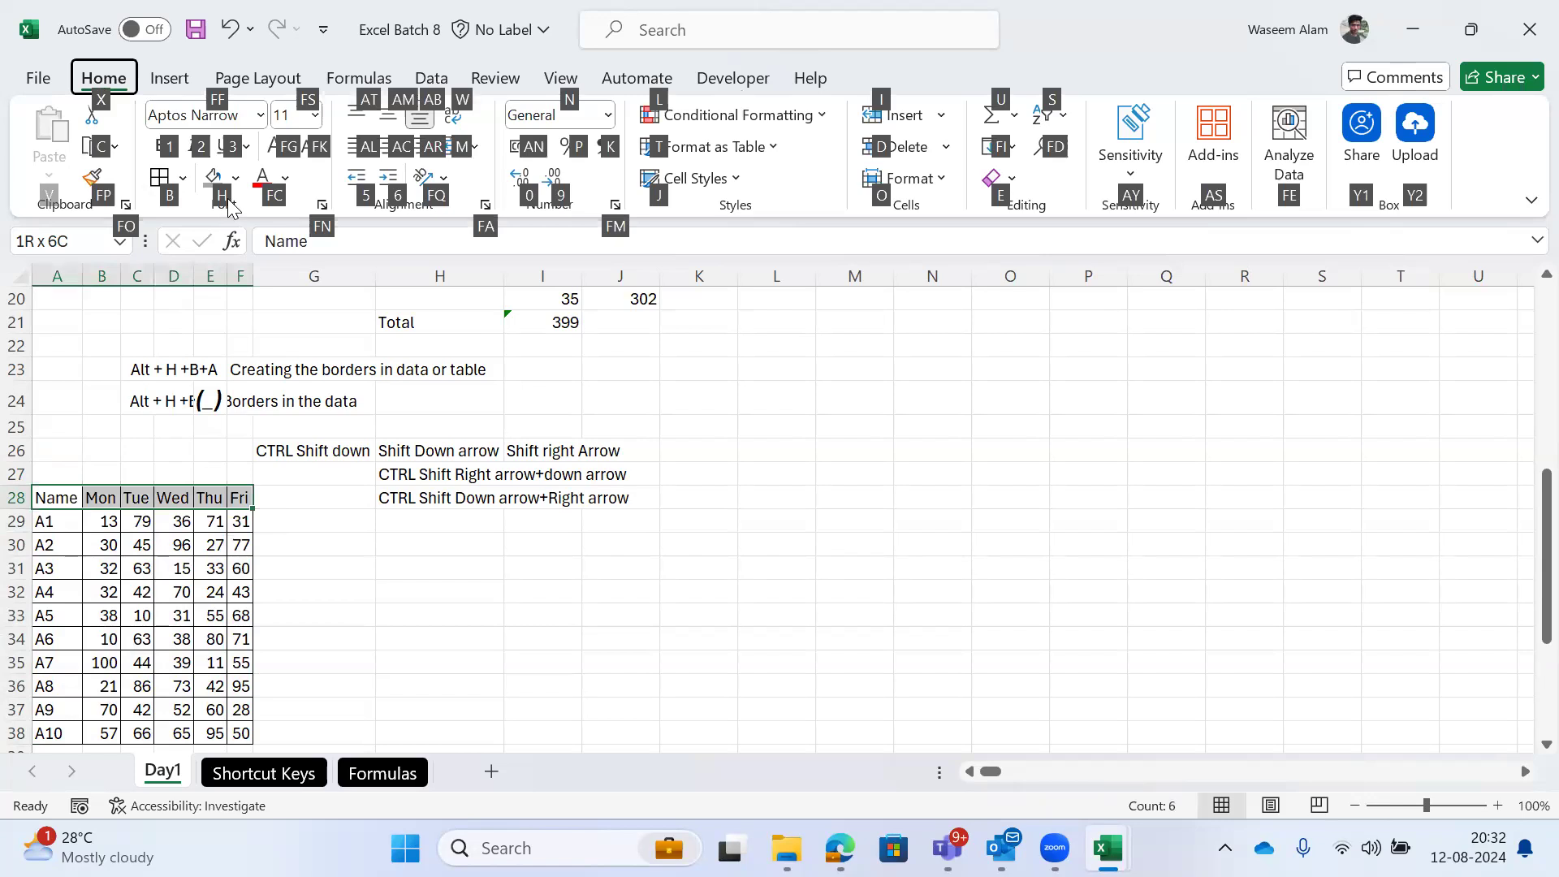
key("h")
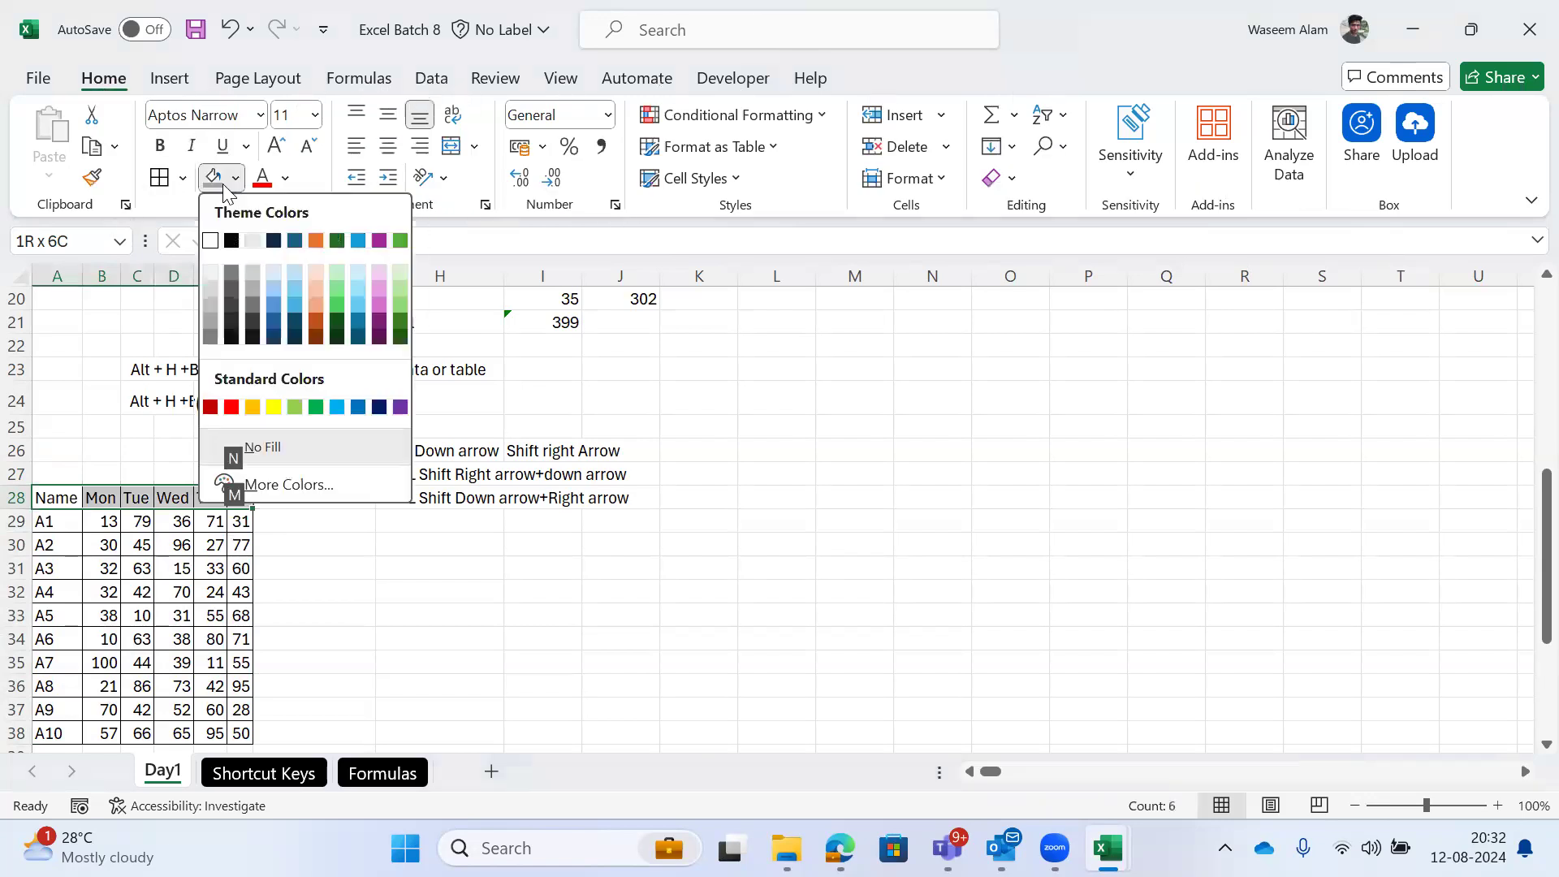
key("Right")
key("Down")
key("Down")
key("Down")
key("Up")
key("Right")
key("Down")
key("Left")
key("Left")
key("Right")
key("Down")
key("Right")
key("Right")
key("Right")
key("Right")
key("Down")
key("Down")
key("Left")
key("Left")
key("Left")
key("Left")
key("Left")
key("Left")
key("Left")
key("Left")
key("Left")
key("Left")
key("Left")
key("Left")
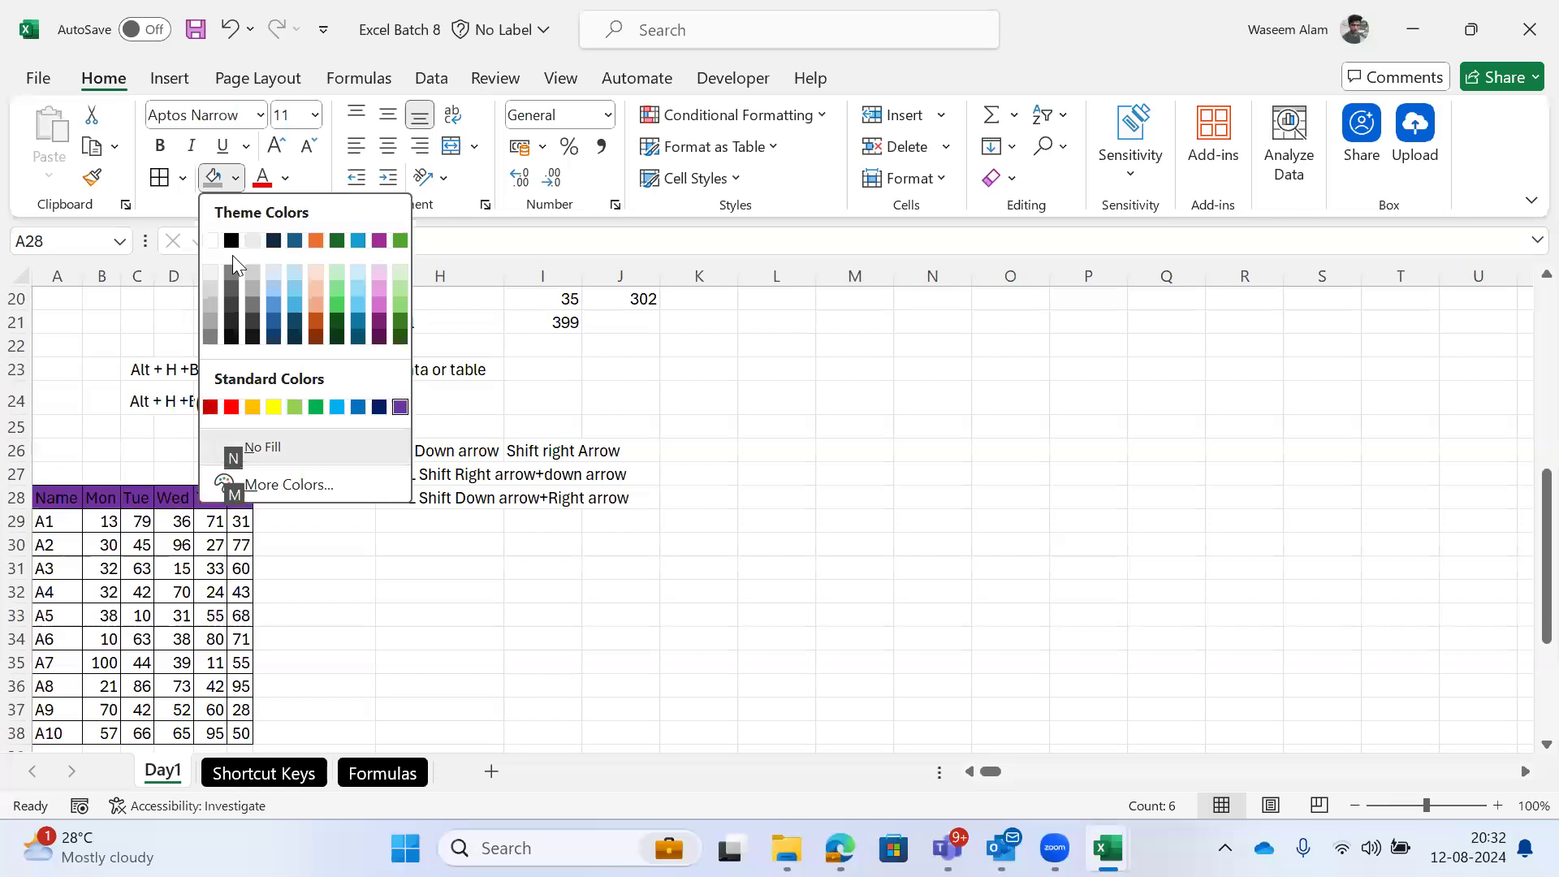
key("Left")
key("Up")
key("Up")
key("Up")
key("Left")
key("Left")
key("Up")
key("Up")
key("Up")
key("Right")
key("Right")
key("Left")
key("Left")
key("Left")
key("Left")
key("Left")
key("Left")
key("Left")
key("Down")
key("Left")
key("Down")
key("Right")
key("Right")
key("Down")
key("Right")
key("Down")
key("Right")
key("Right")
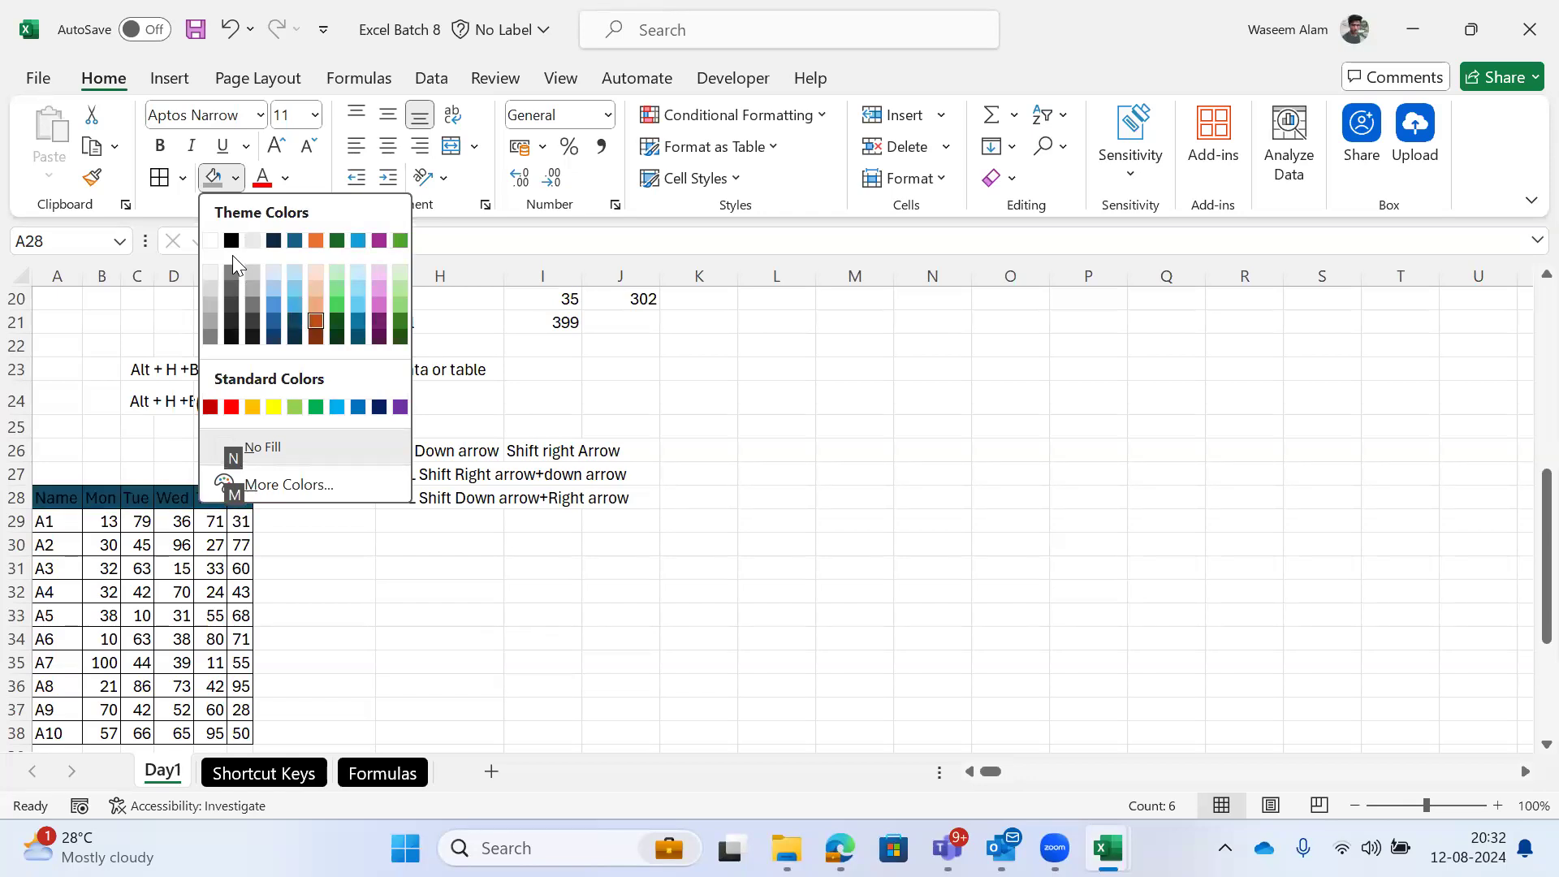
key("Left")
key("Left")
key("Left")
key("Up")
key("Left")
key("Right")
key("Down")
key("Right")
key("Down")
key("Right")
key("Up")
key("Up")
key("Right")
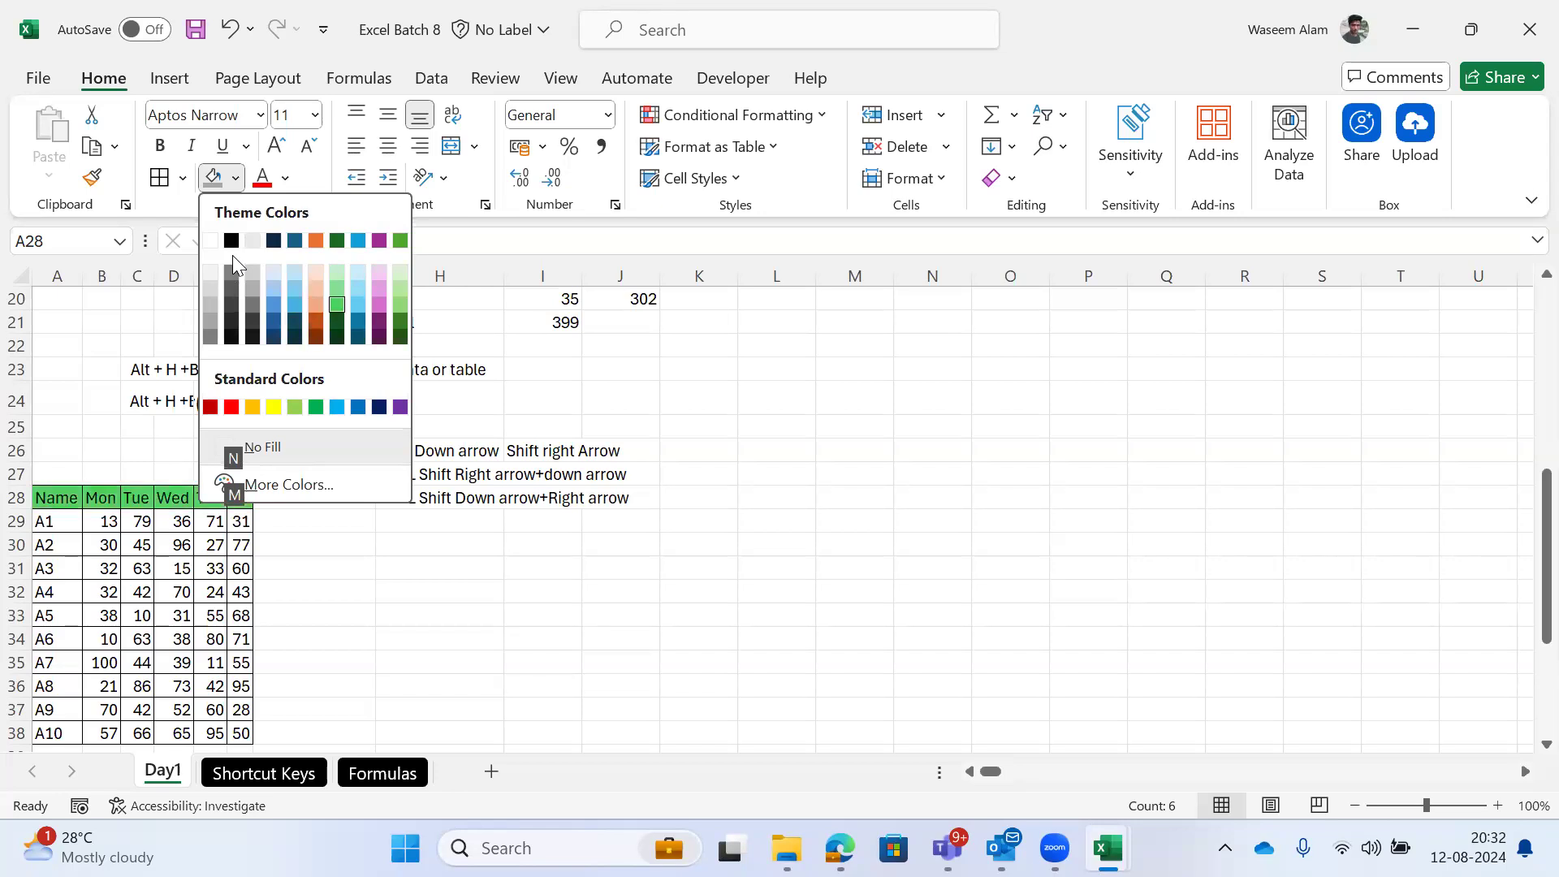
key("Down")
key("Down")
key("Right")
key("Down")
key("Up")
key("Left")
key("Left")
key("Left")
key("Left")
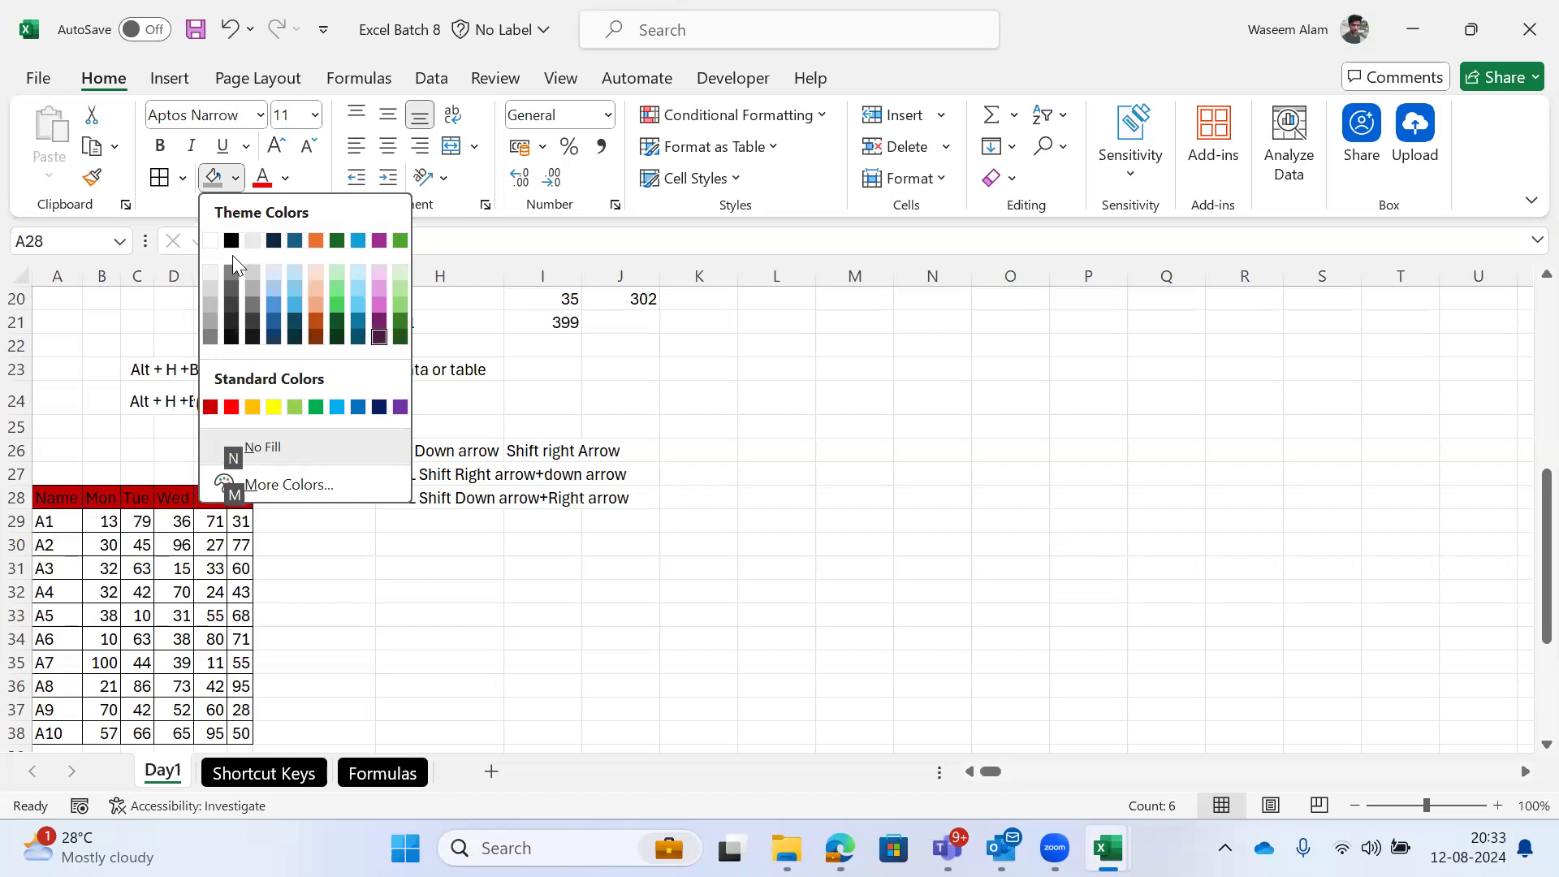
key("Left")
key("Left")
key("Left")
key("Left")
key("Left")
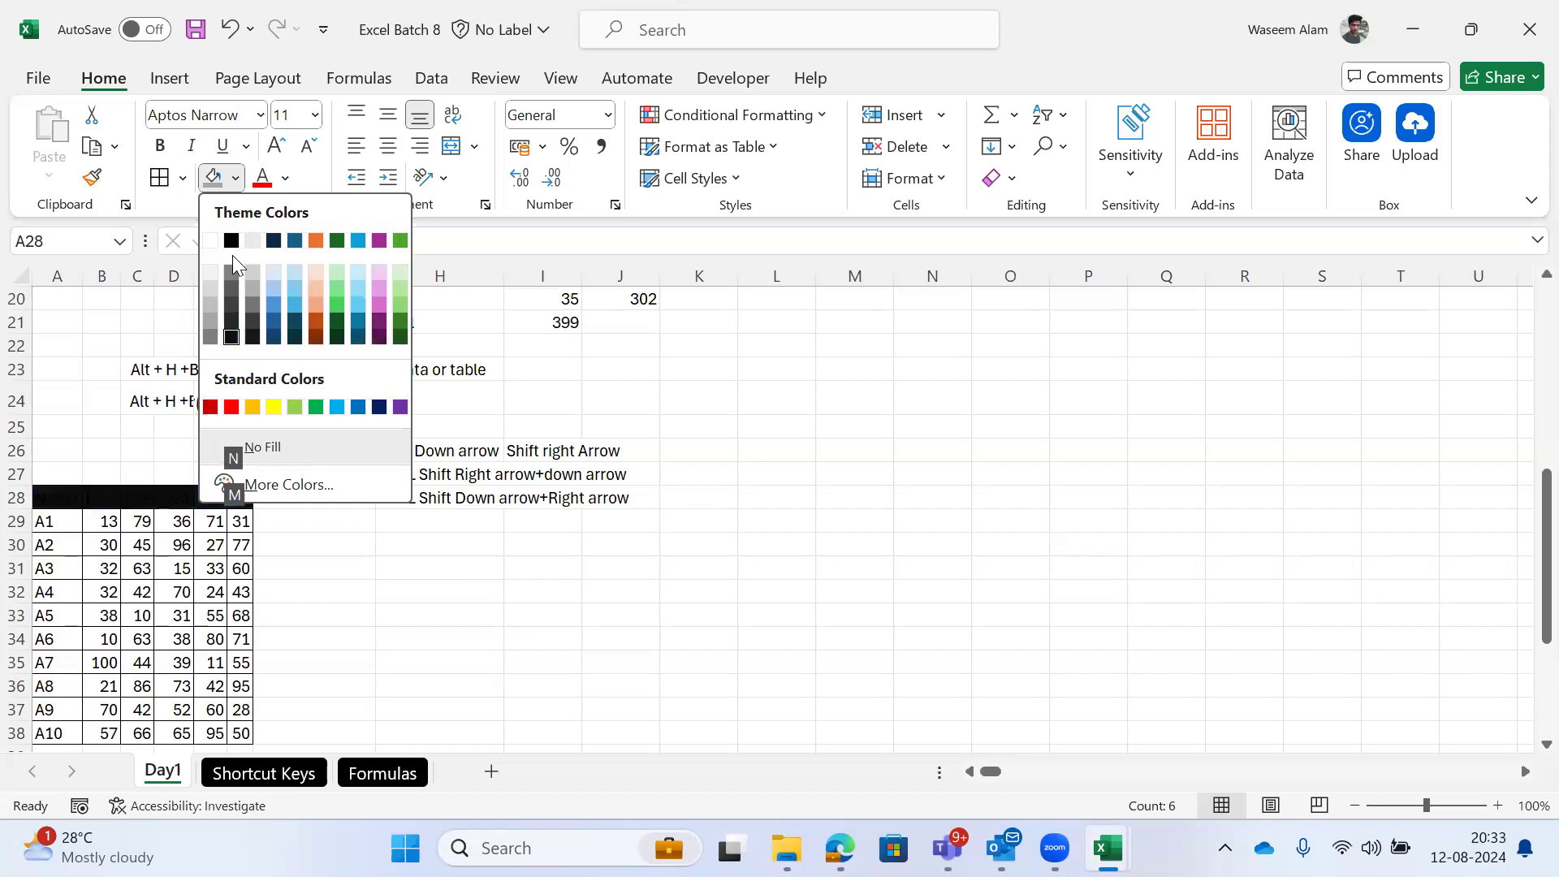
key("Up")
key("Return")
key("Down")
key("Up")
key("Right")
key("Left")
key("ctrl+a")
key("Left")
key("Right")
key("Left")
Step: Set the font colour of the names in A29:A38 to standard Dark Blue, and undo that colour change
key("Down")
key("shift+Down")
key("shift+Up")
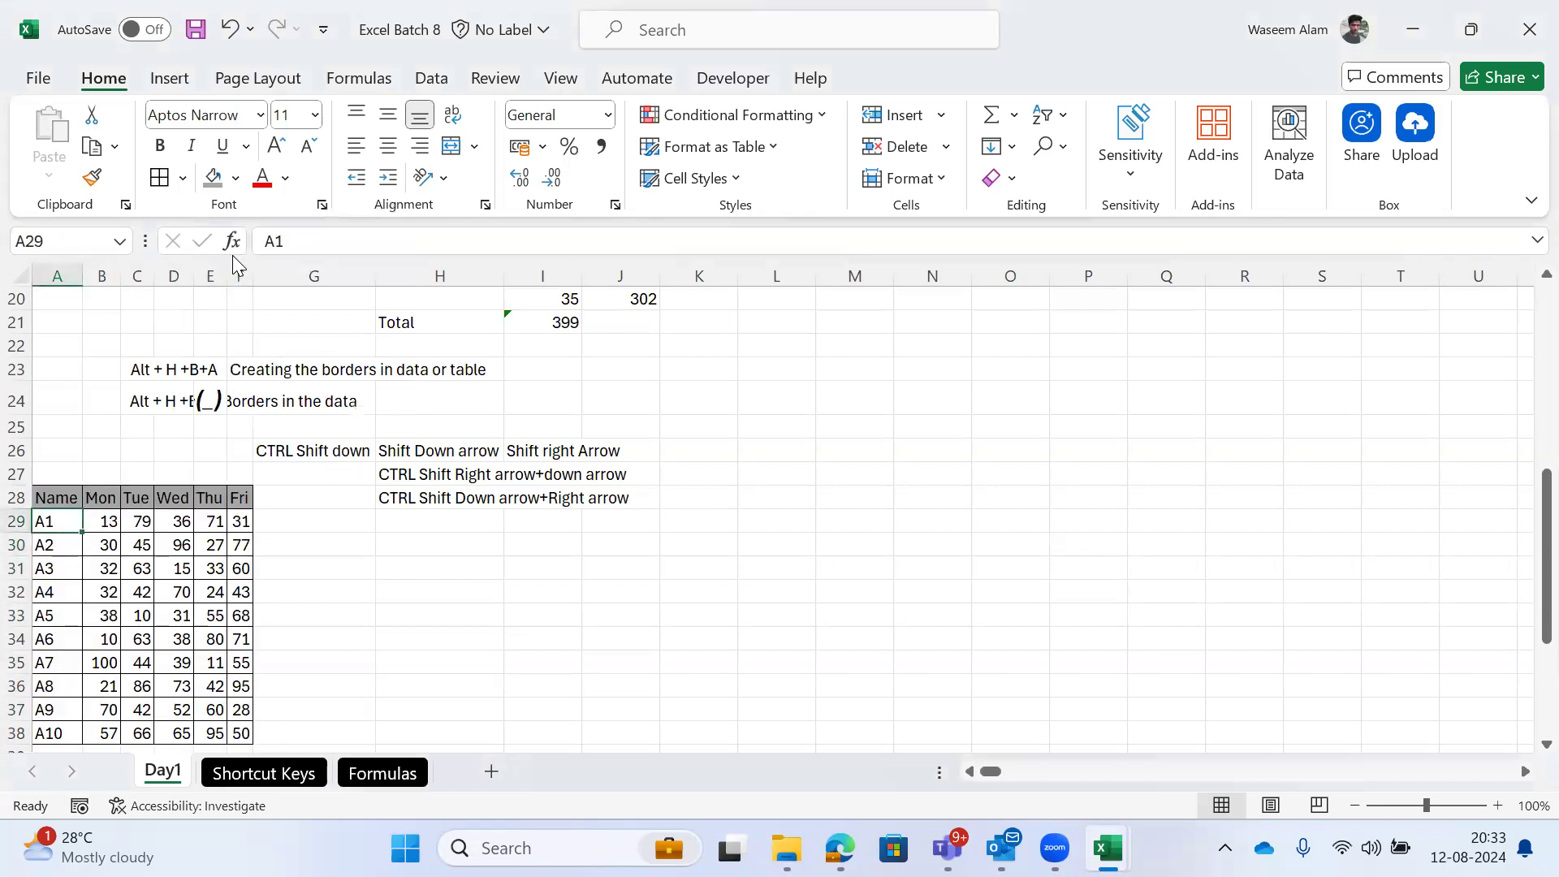
key("ctrl+shift+Down")
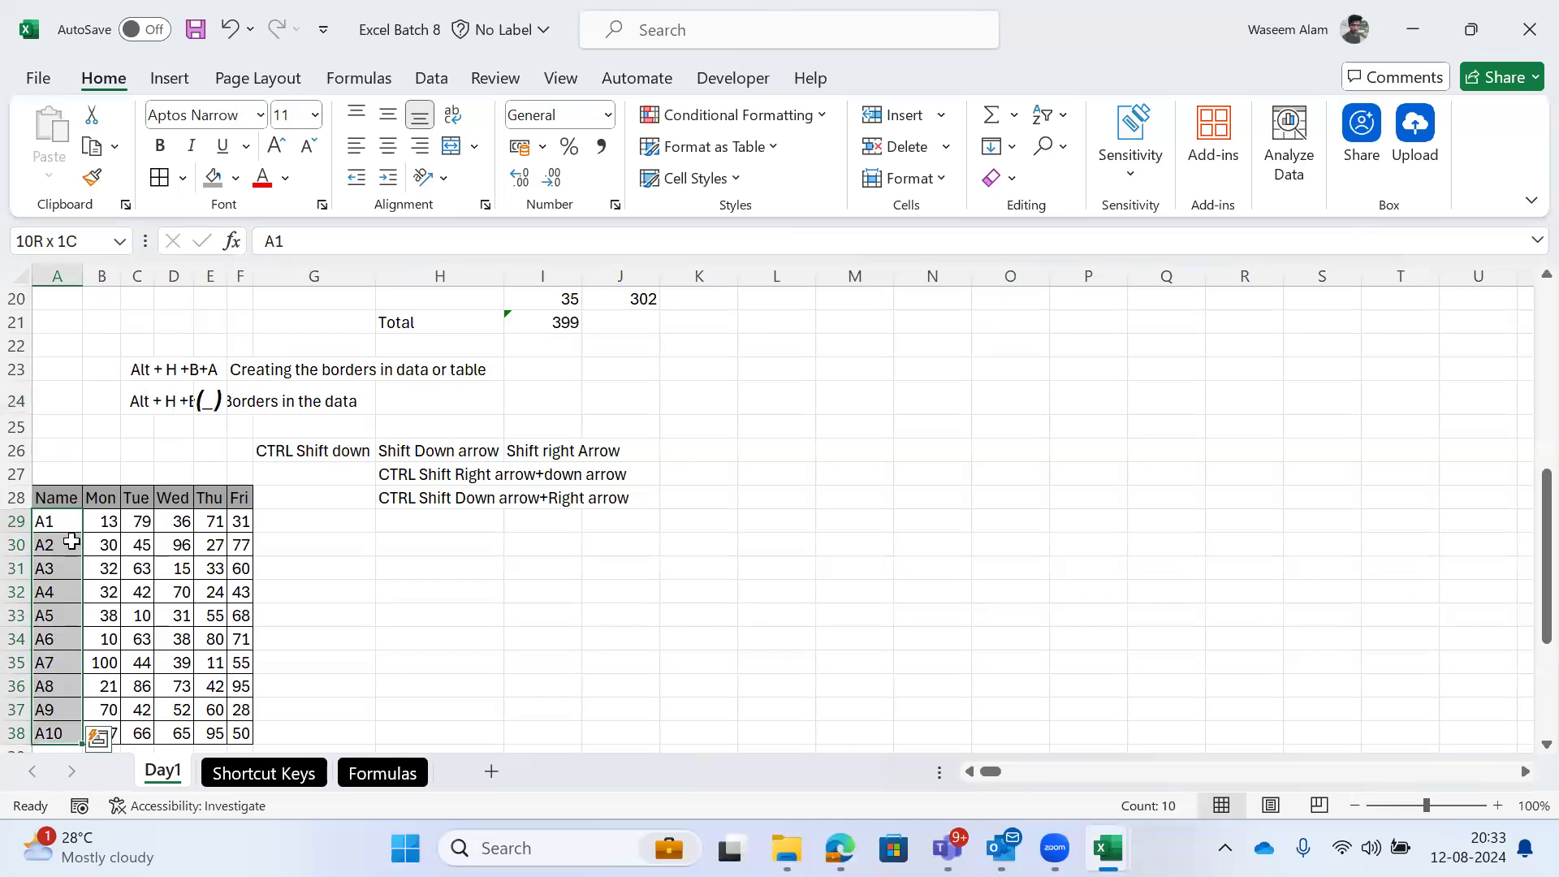
left_click(285, 178)
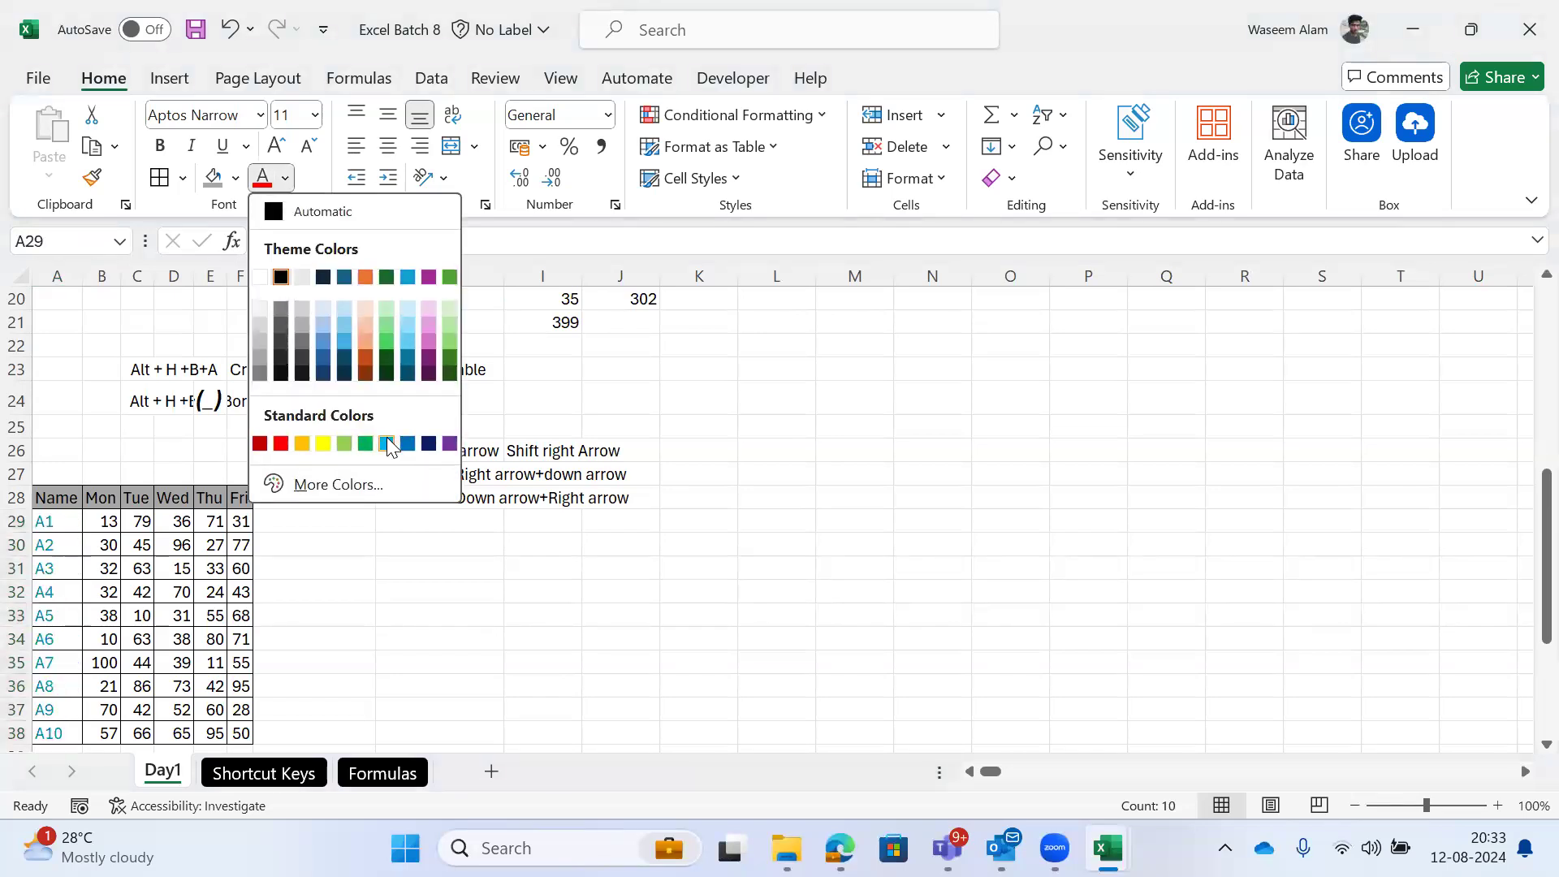
left_click(429, 444)
key("Right")
key("Left")
key("ctrl+shift+Down")
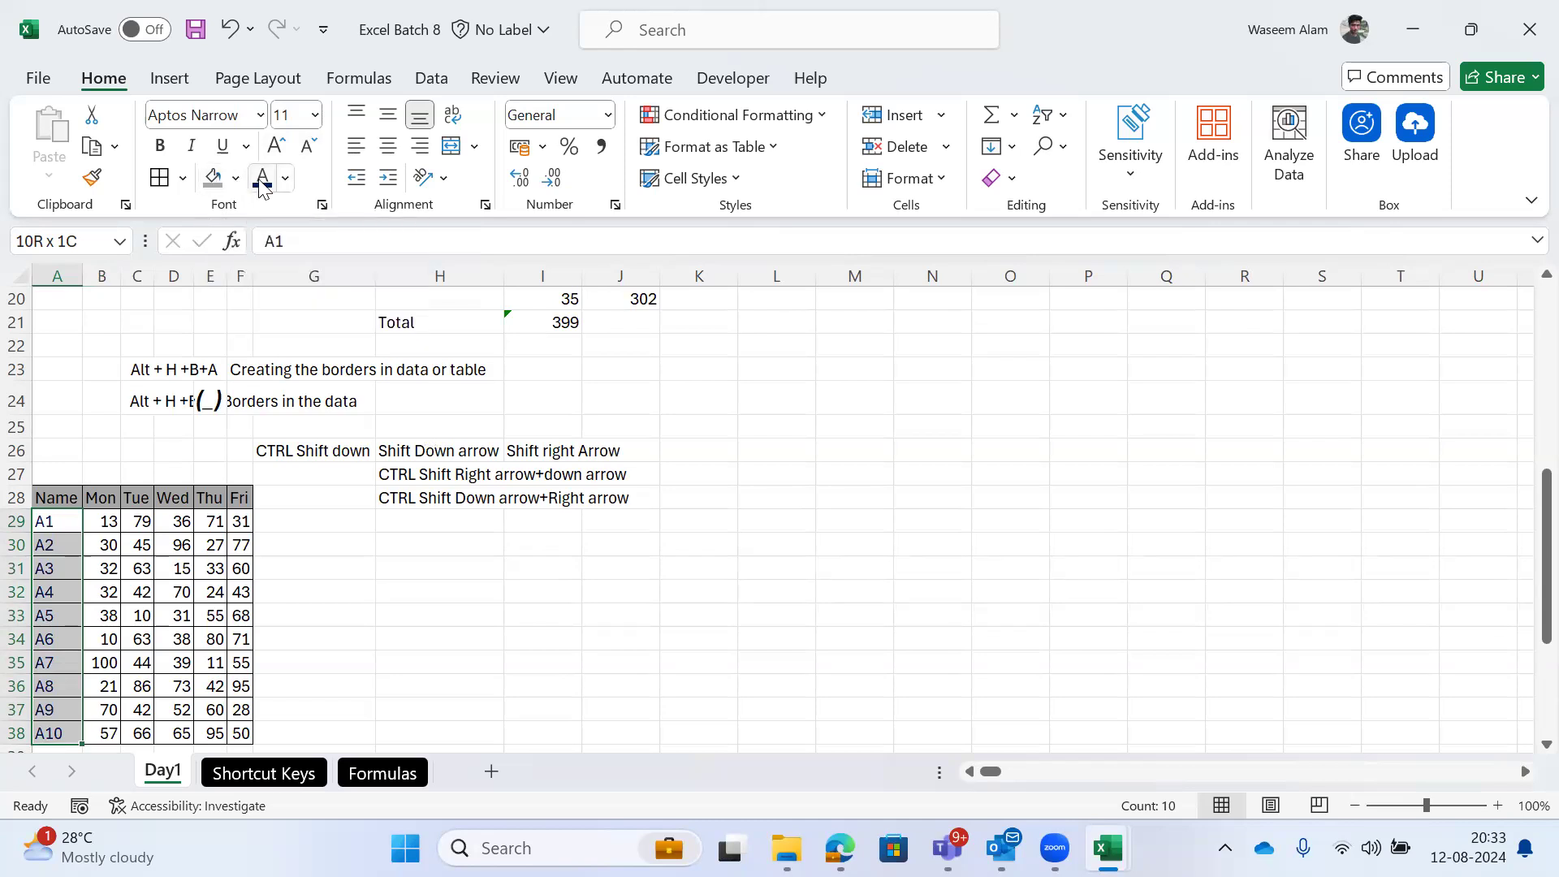
left_click(61, 521)
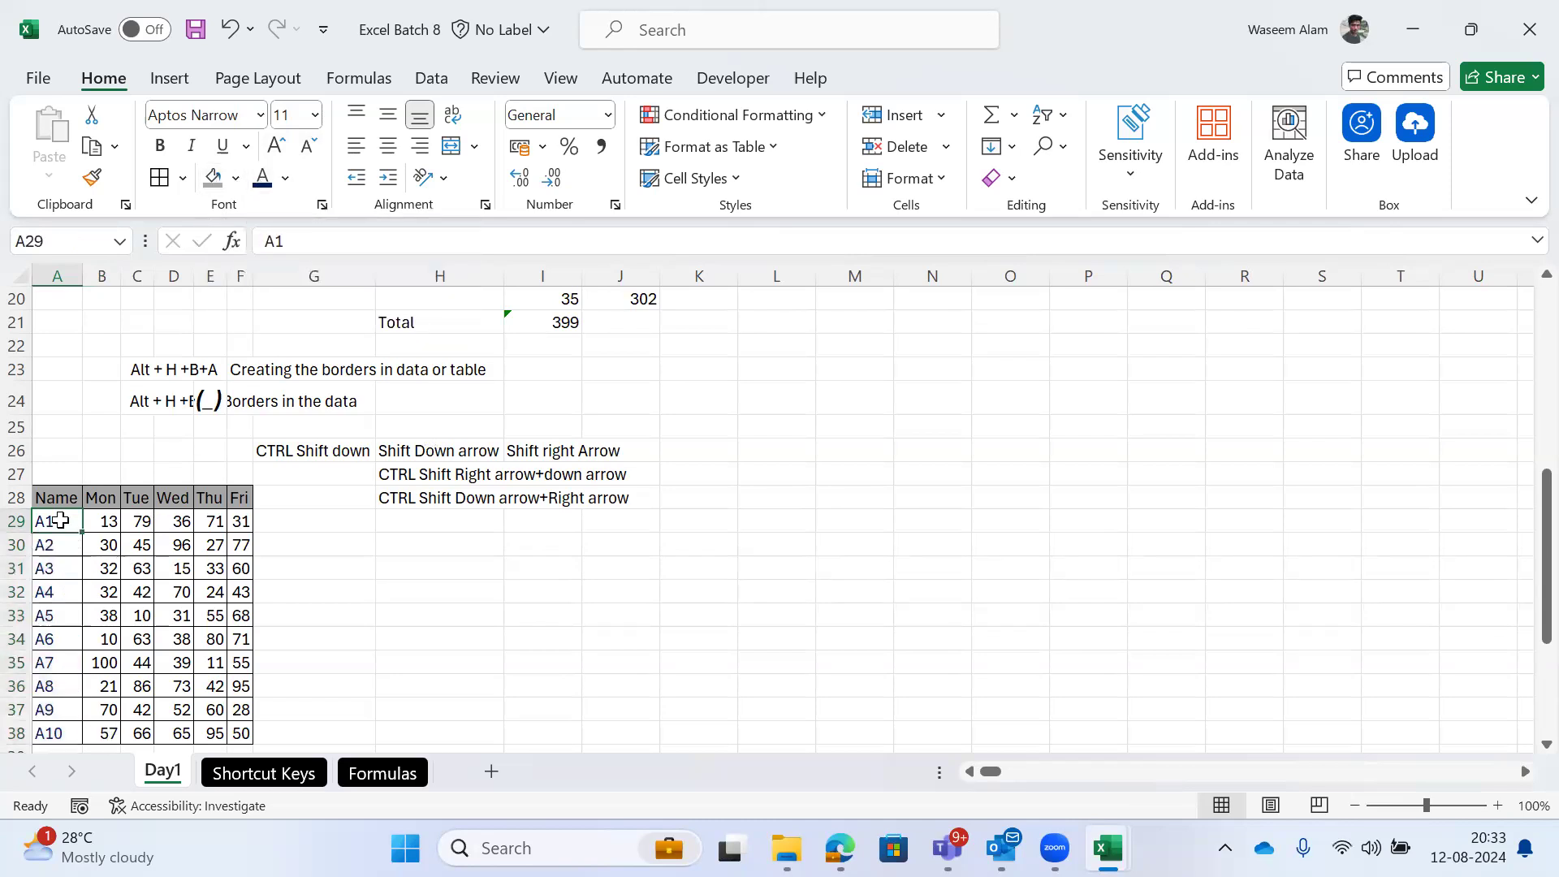
key("ctrl+z")
Step: Reselect the names A29:A38 and apply the standard Dark Blue font colour to them
key("ctrl+shift+Down")
key("alt")
key("h")
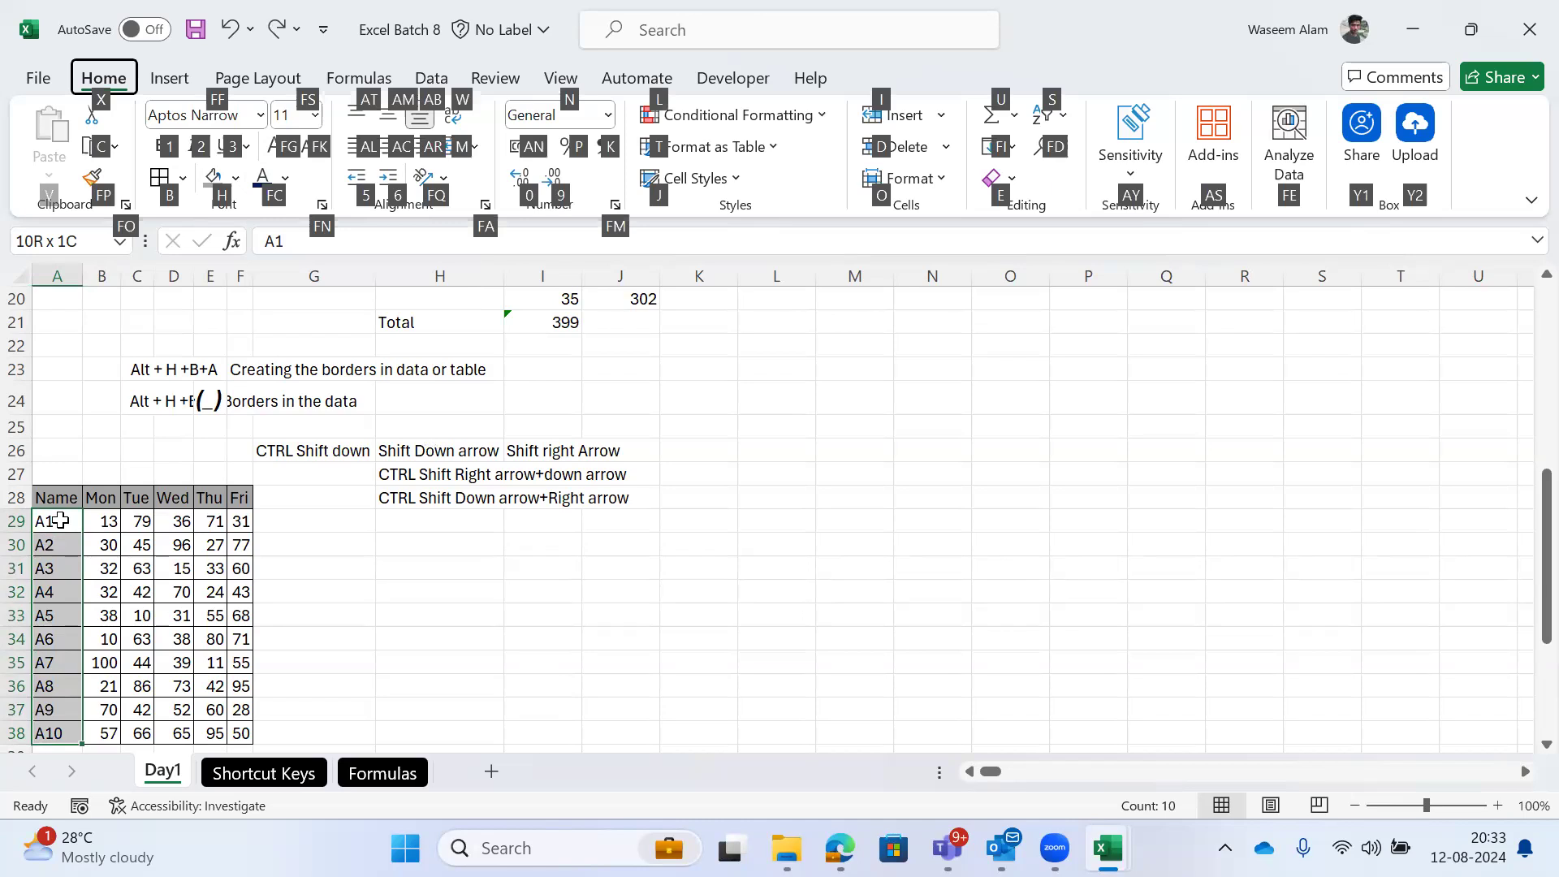
key("f")
key("c")
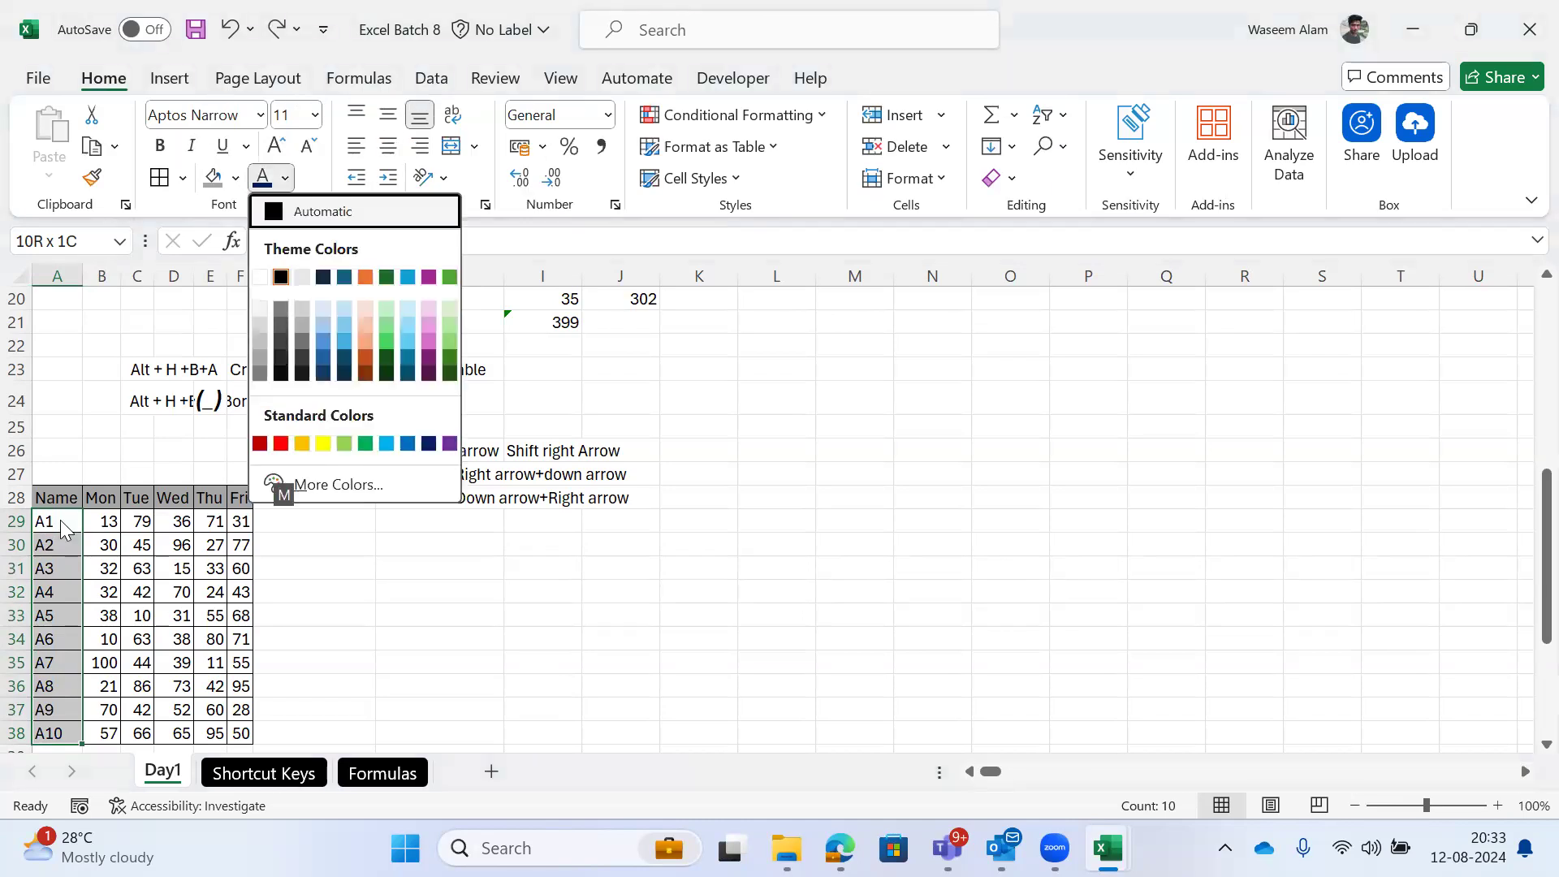
key("Down")
key("Down")
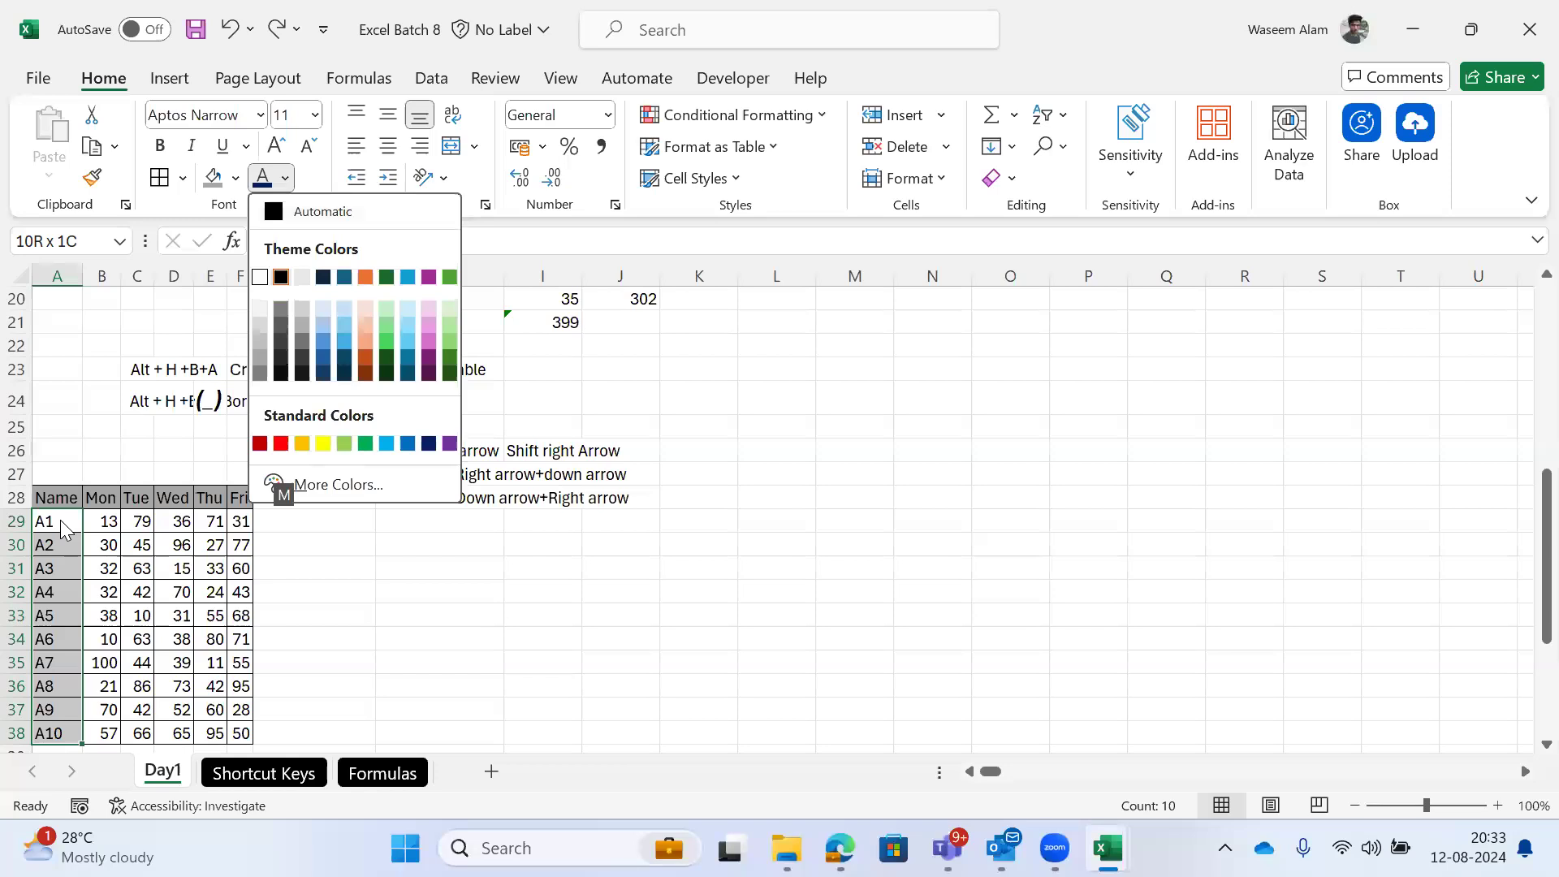
key("Down")
key("Down")
key("Right")
key("Right")
key("Right")
key("Right")
key("Down")
key("Down")
key("Down")
key("Down")
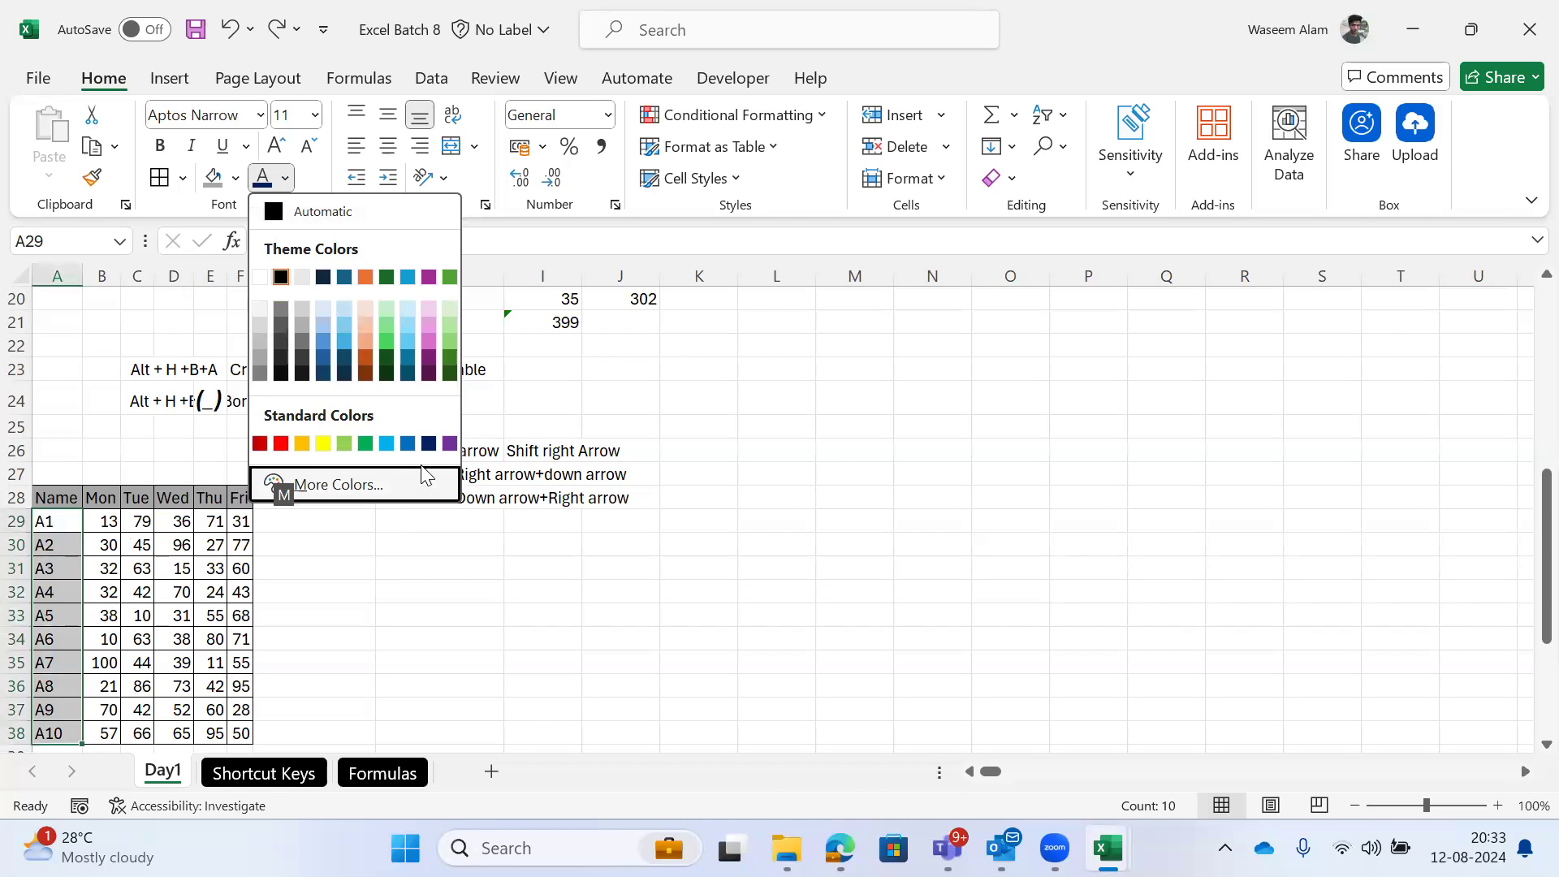
left_click(427, 444)
key("Right")
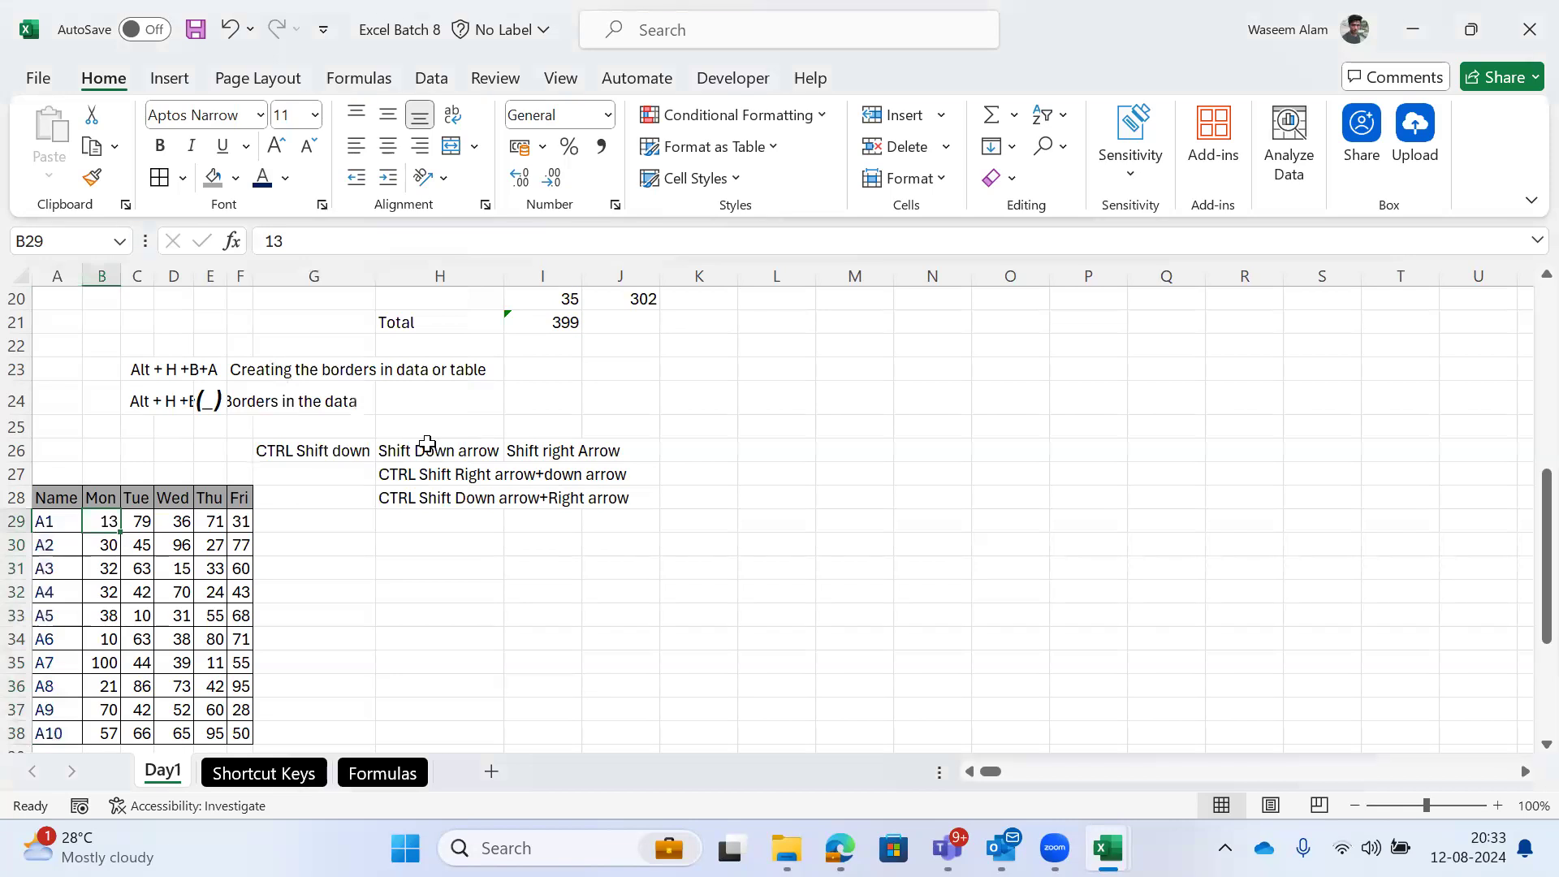
Step: Select the whole table A28:F38 repeatedly from the Name header, extending to the right first and then down
key("Left")
key("Up")
key("ctrl+shift+Right")
key("ctrl+shift+Down")
key("Left")
key("Down")
key("ctrl+shift+Down")
key("Up")
key("ctrl+shift+Right")
key("ctrl+shift+Down")
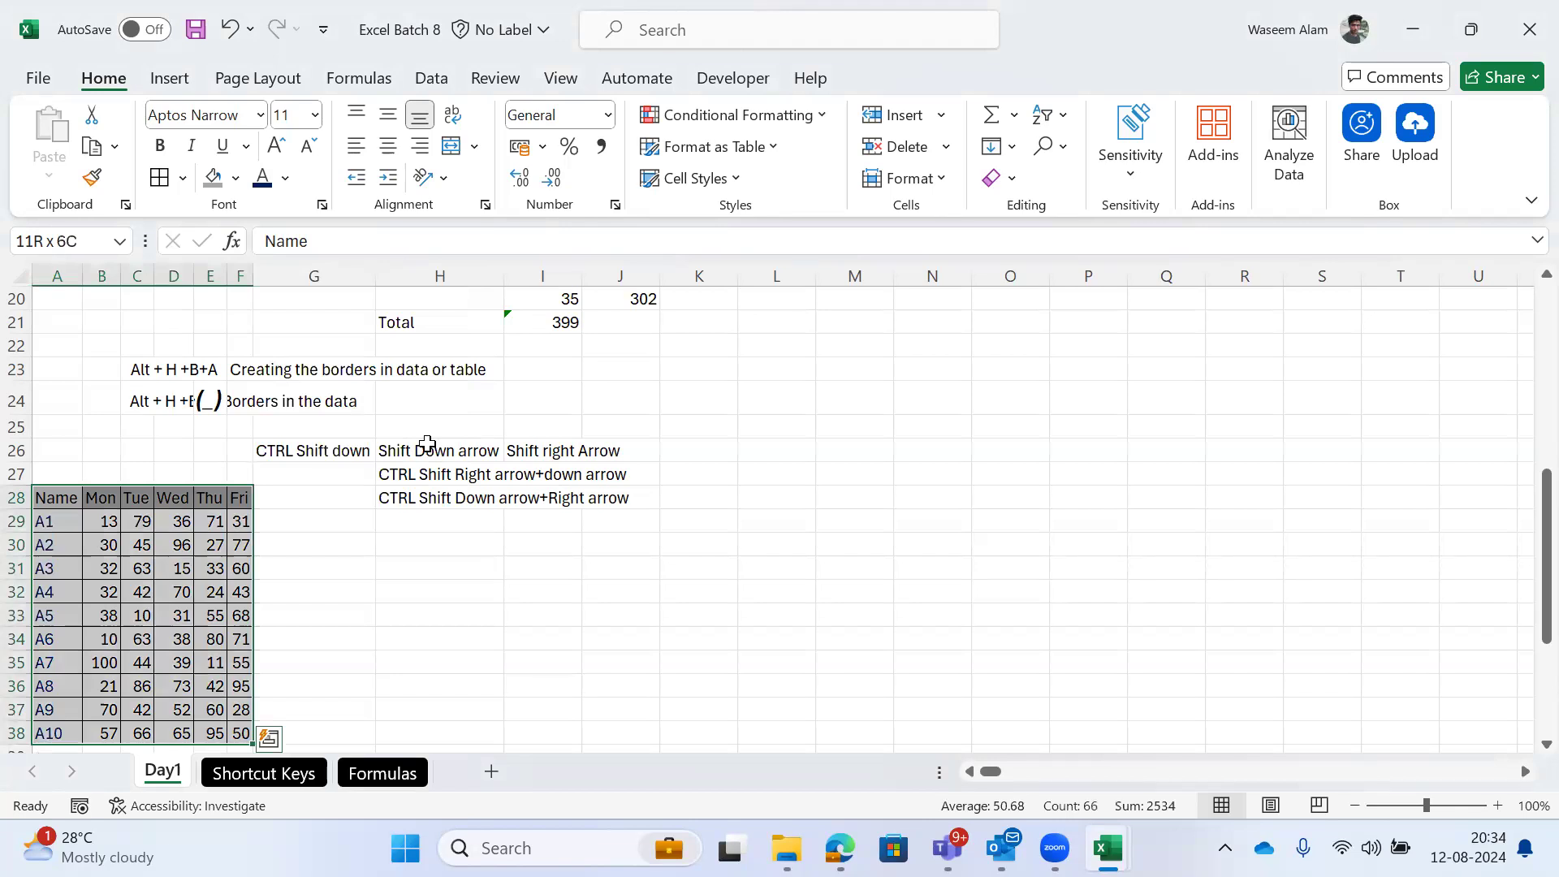
key("Left")
key("ctrl+shift+Right")
key("ctrl+shift+Down")
Step: Check the Shortcut Keys sheet and return to the Day1 sheet
key("ctrl+Page_Down")
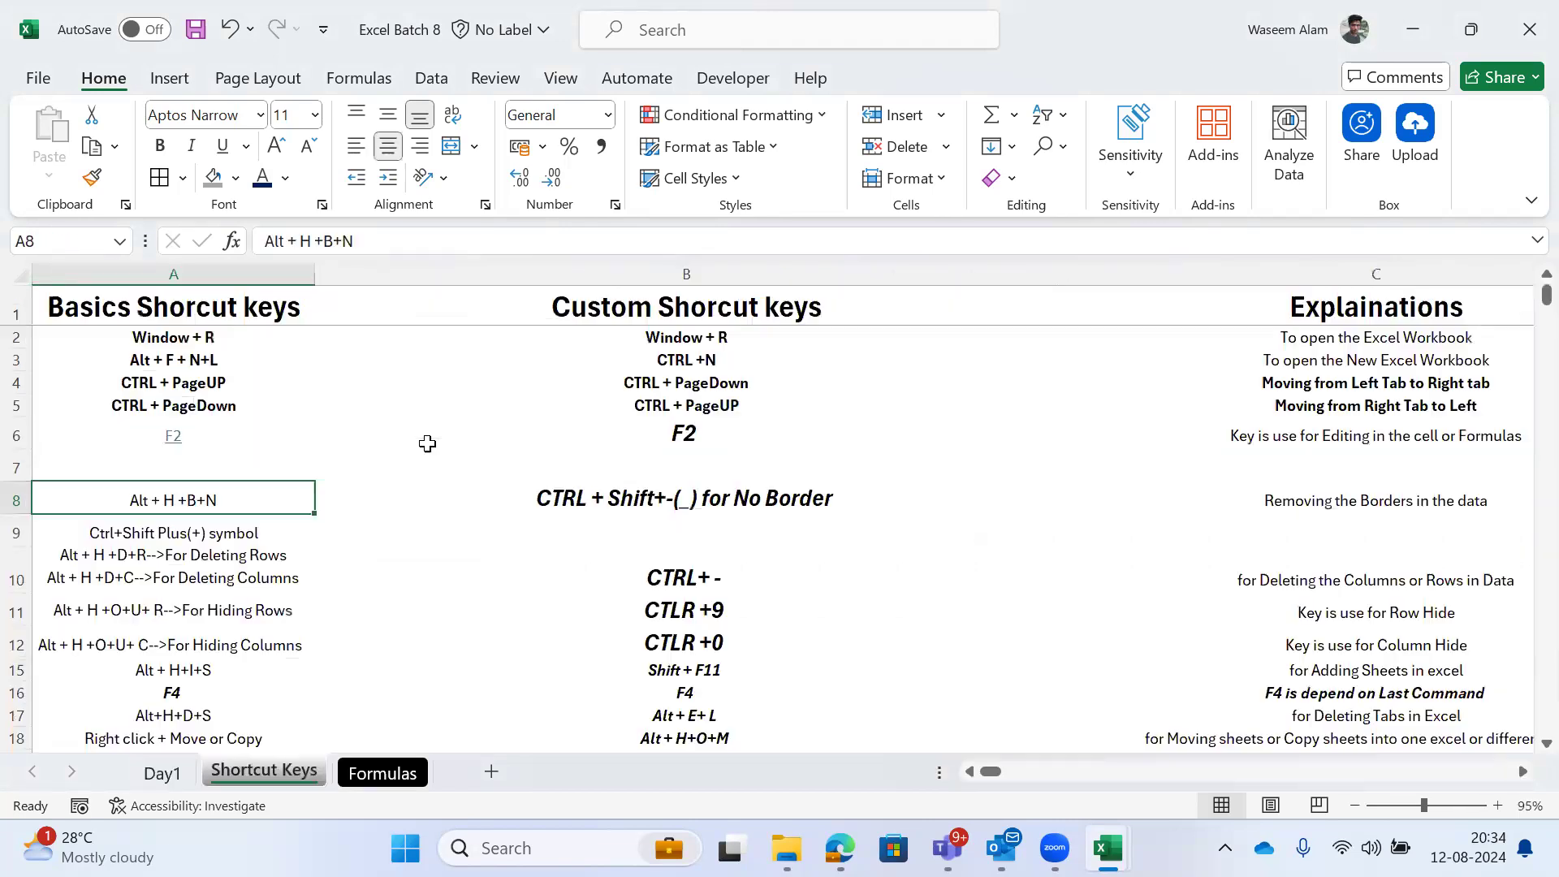
key("Right")
key("ctrl+Page_Up")
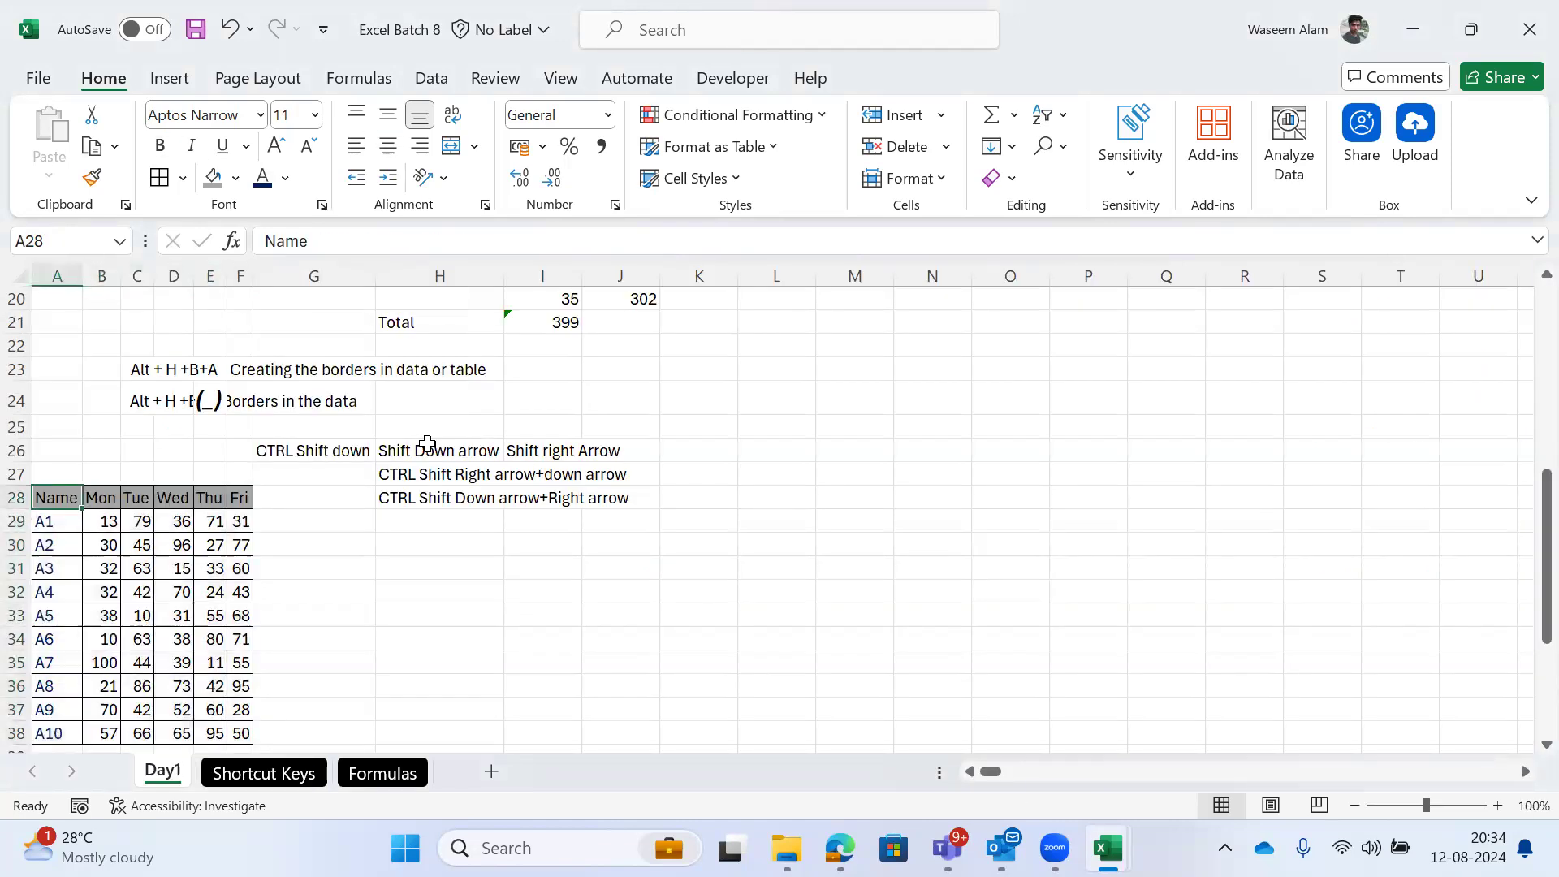
Step: Select the whole table A28:F38 repeatedly from the Name header, alternating between extending right first and extending down first
key("Right")
key("Right")
key("Left")
key("Left")
key("ctrl+shift+Right")
key("ctrl+shift+Down")
key("Left")
key("ctrl+shift+Down")
key("ctrl+shift+Right")
key("Right")
key("Left")
key("ctrl+shift+Right")
key("ctrl+shift+Down")
key("Left")
key("ctrl+shift+Down")
key("ctrl+shift+Right")
key("Left")
Step: Copy the whole table A28:F38 and paste only its values starting at H30
key("ctrl+shift+Right")
key("ctrl+shift+Down")
key("ctrl+c")
key("Right")
key("Right")
key("Right")
key("Down")
key("Right")
key("Right")
key("Right")
key("Down")
key("Right")
key("ctrl+alt+v")
key("Return")
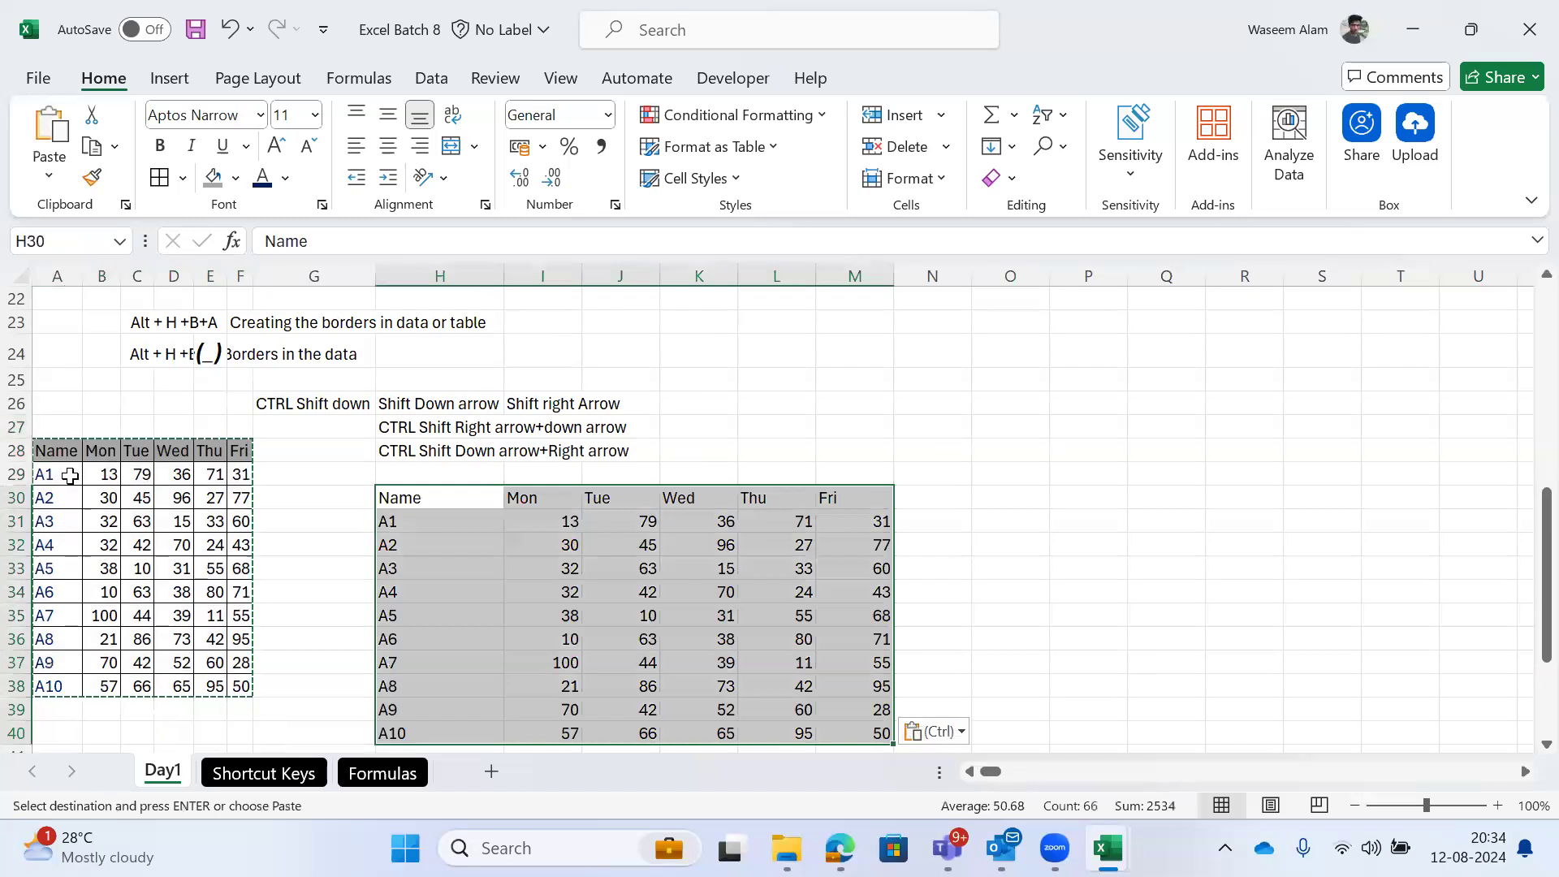
Step: Return to the original table's Name header in A28 and reselect A28:F38, extending right and down
key("Right")
key("Left")
key("ctrl+shift+Right")
key("ctrl+shift+Down")
key("Left")
key("Right")
key("Left")
key("Home")
key("ctrl+Up")
key("ctrl+shift+Right")
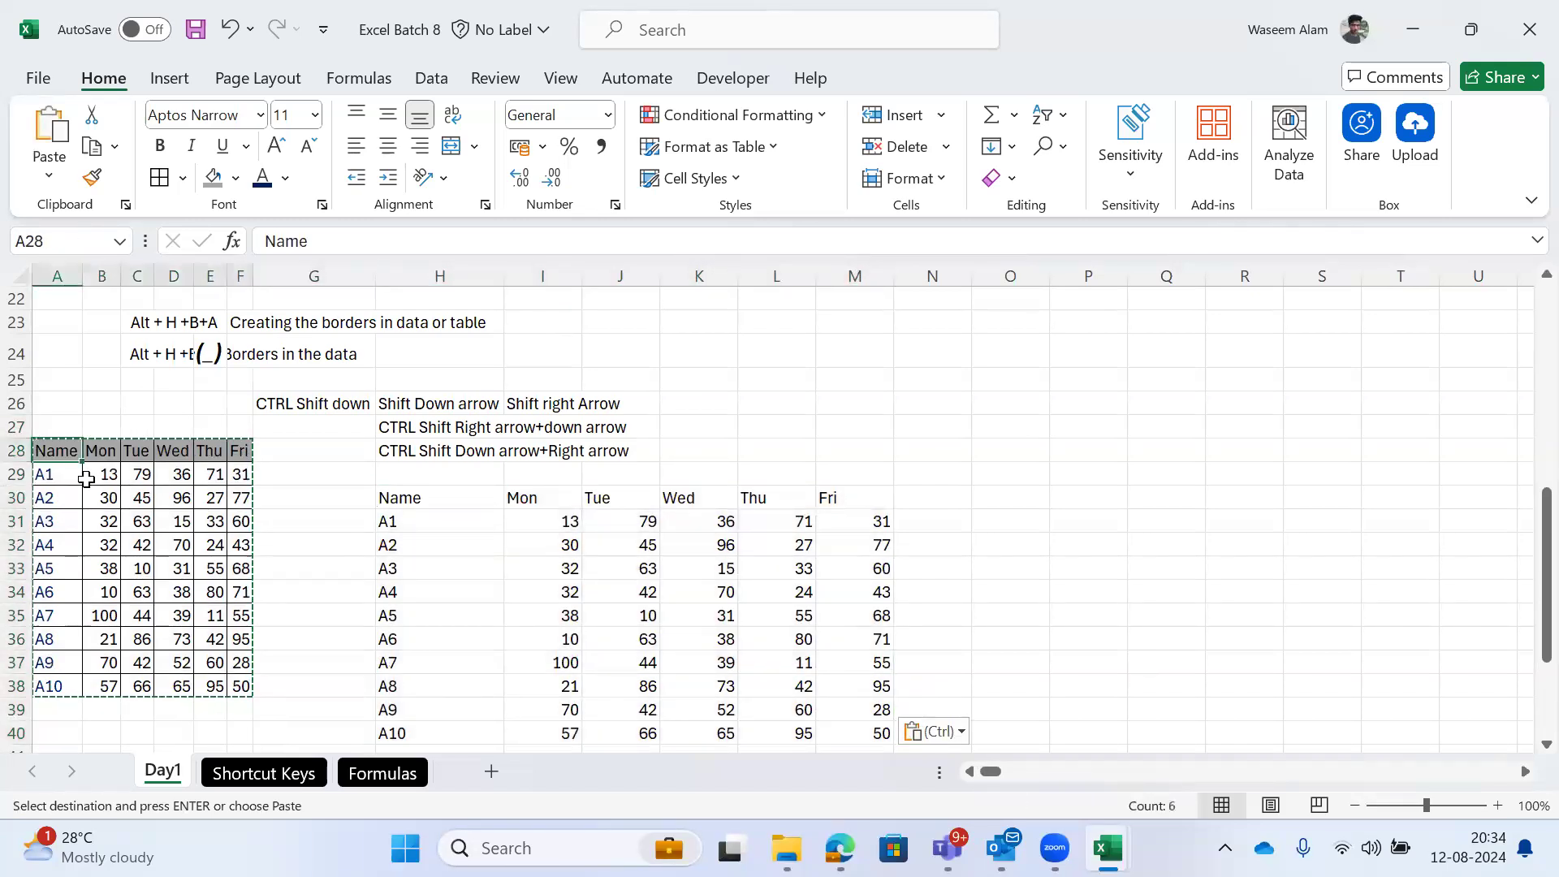
key("Right")
key("Left")
key("ctrl+shift+Right")
key("ctrl+shift+Down")
Step: Select the pasted table H30:M40 and autofit its column widths
key("Right")
key("Down")
key("Right")
key("Right")
key("Right")
key("Right")
key("Down")
key("Right")
key("Right")
key("ctrl+shift+Right")
key("ctrl+shift+Down")
key("alt")
key("h")
key("o")
key("i")
Step: Reselect the pasted table H30:M40 twice from its Name header, extending right first and down second
key("Left")
key("Right")
key("ctrl+shift+Right")
key("ctrl+shift+Down")
key("Left")
key("Right")
key("ctrl+shift+Right")
key("ctrl+shift+Down")
Step: Go back to the original table, cancel the active copy, and select its data rows A29:F38
key("Left")
key("Up")
key("Up")
key("Left")
key("Left")
key("Left")
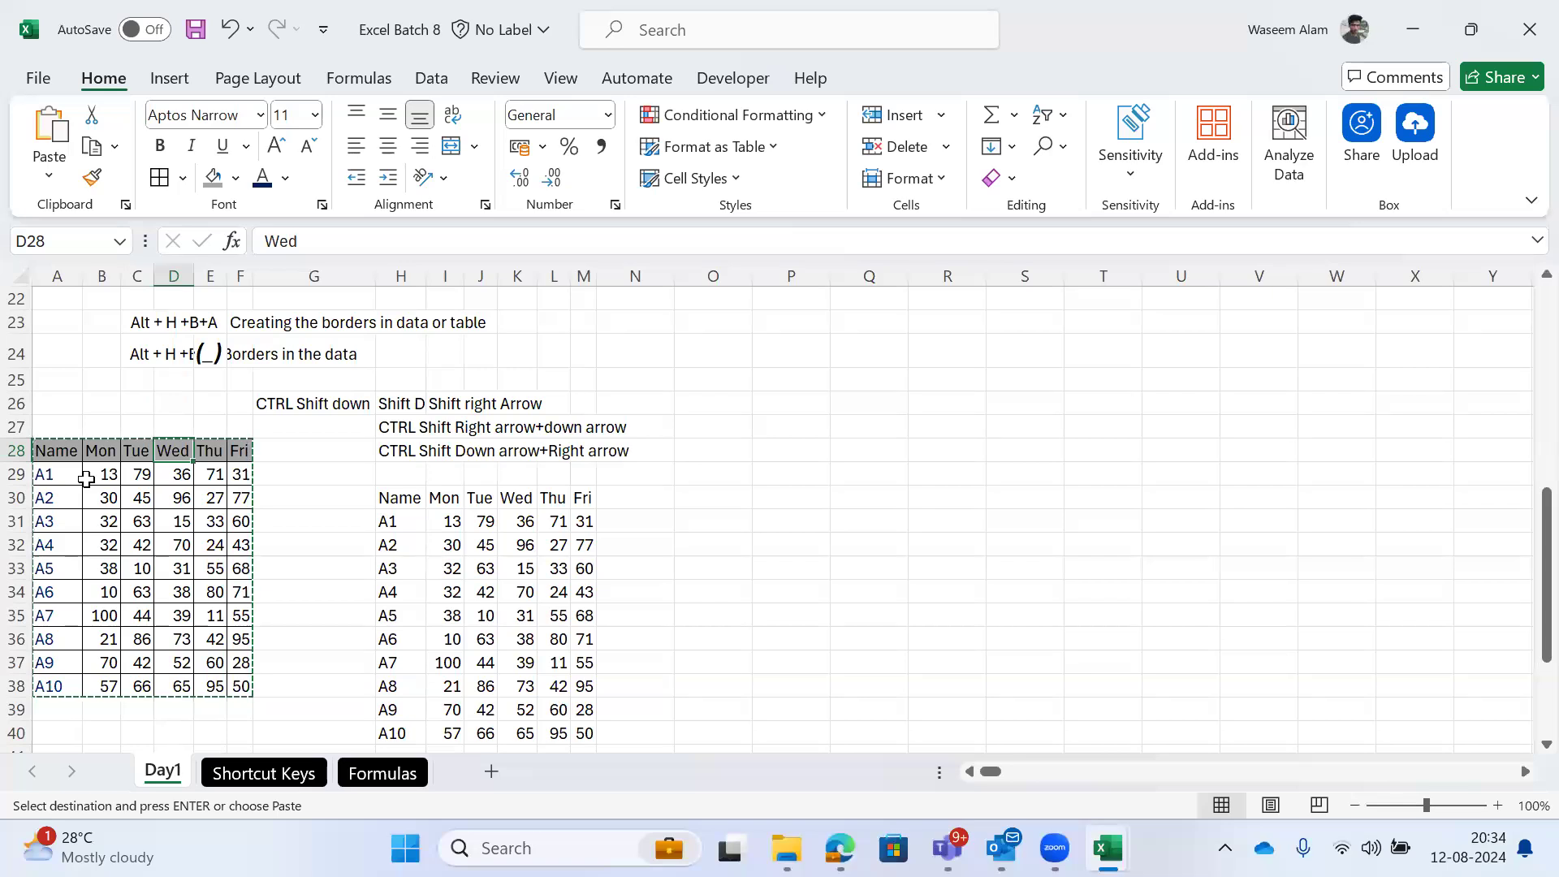
key("Left")
key("Left")
key("Left")
key("Down")
key("Escape")
key("ctrl+shift+Right")
key("ctrl+shift+Down")
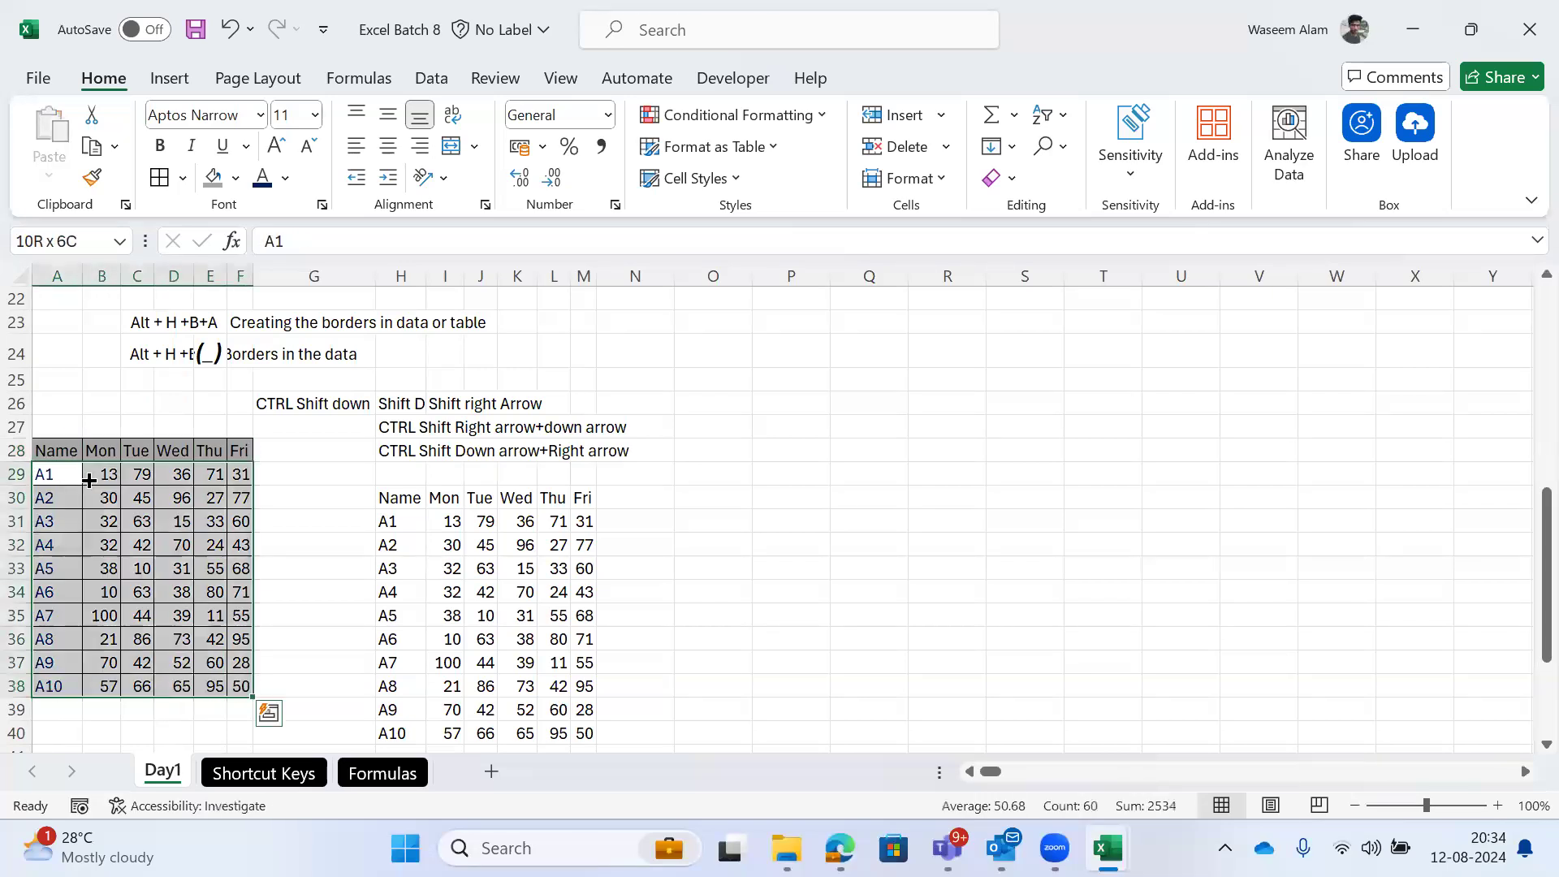
Step: Reselect the original table's data rows A29:F38 repeatedly from A29, leaving out the header row
key("Up")
key("Down")
key("ctrl+shift+Right")
key("ctrl+shift+Down")
key("Up")
key("Down")
key("ctrl+shift+Right")
key("ctrl+shift+Down")
key("Up")
key("Down")
key("Up")
key("Down")
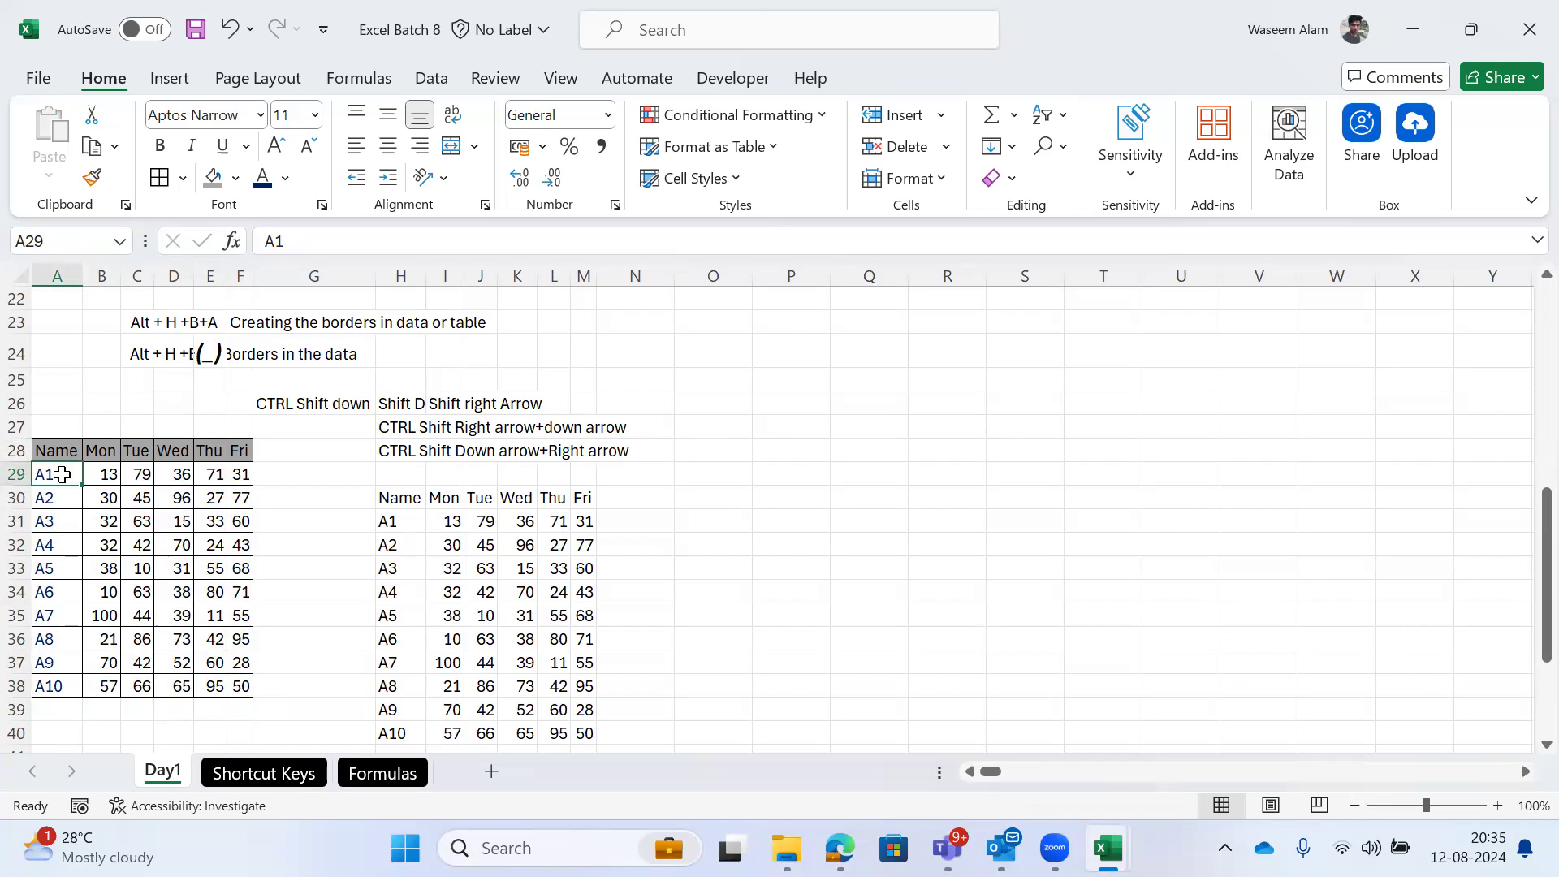
key("ctrl+shift+Right")
key("ctrl+shift+Down")
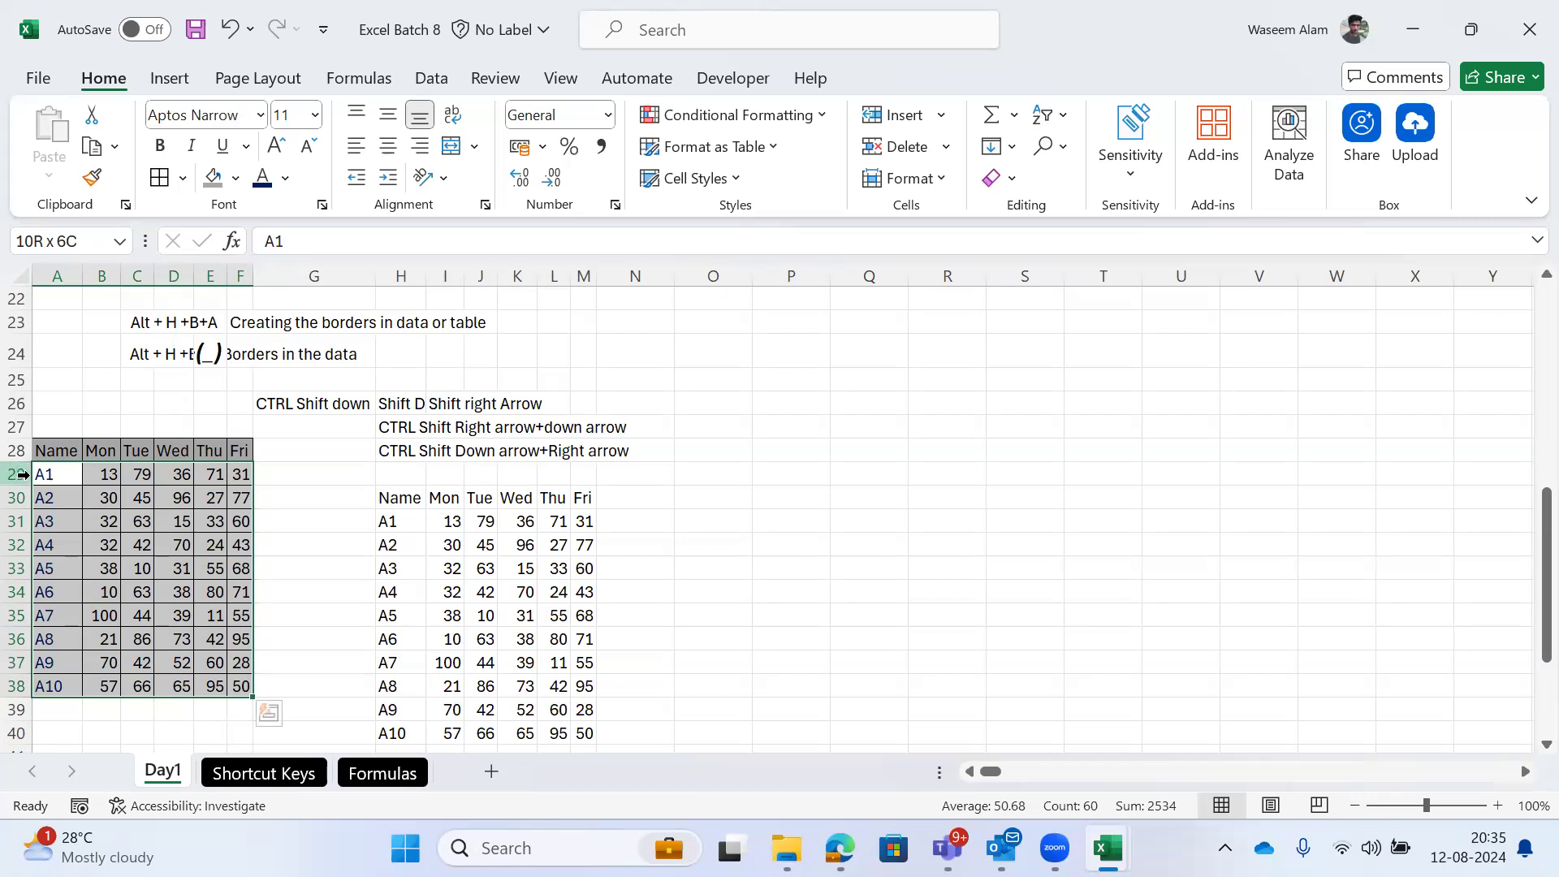
Step: Preview grey, blue and green theme fill colours on A29:F38, and close the palette without applying any
key("alt")
key("h")
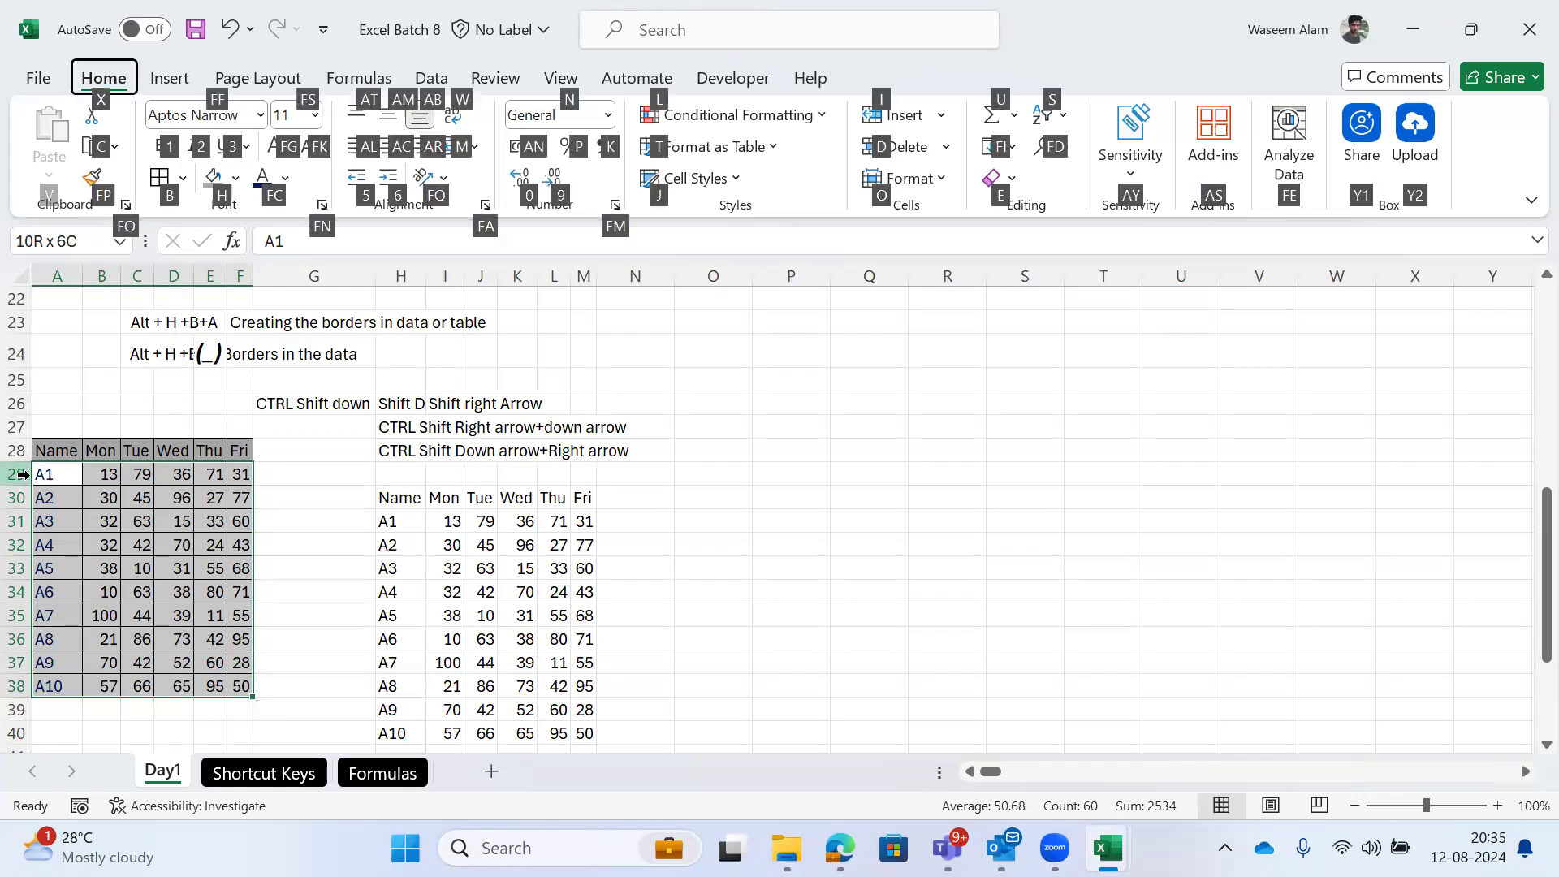
key("h")
key("Down")
key("Down")
key("Right")
key("Right")
key("Right")
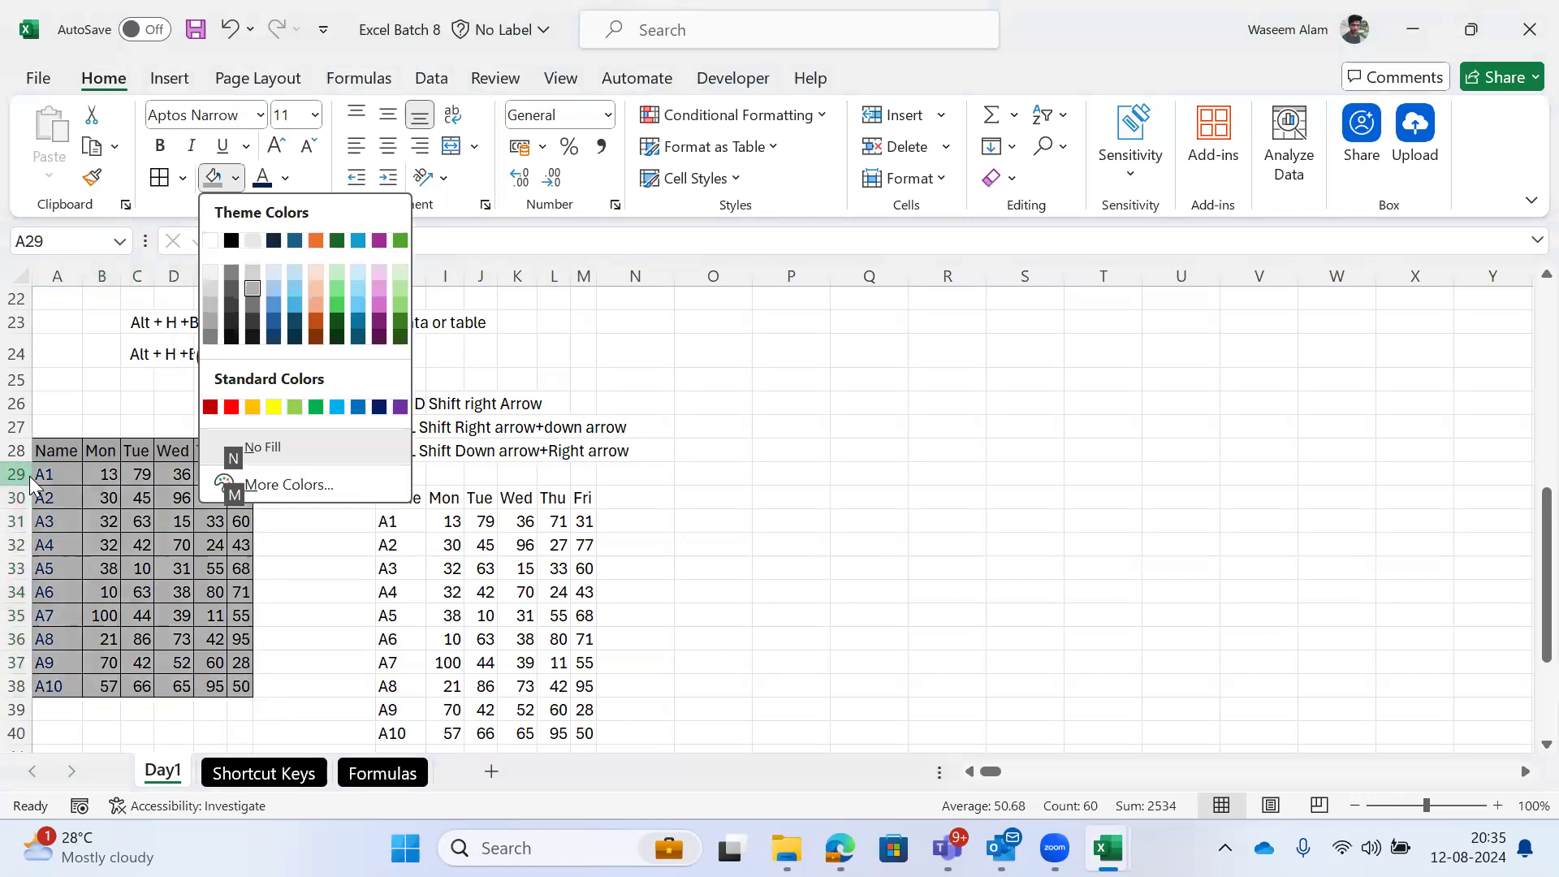
key("Right")
key("Right")
key("Right")
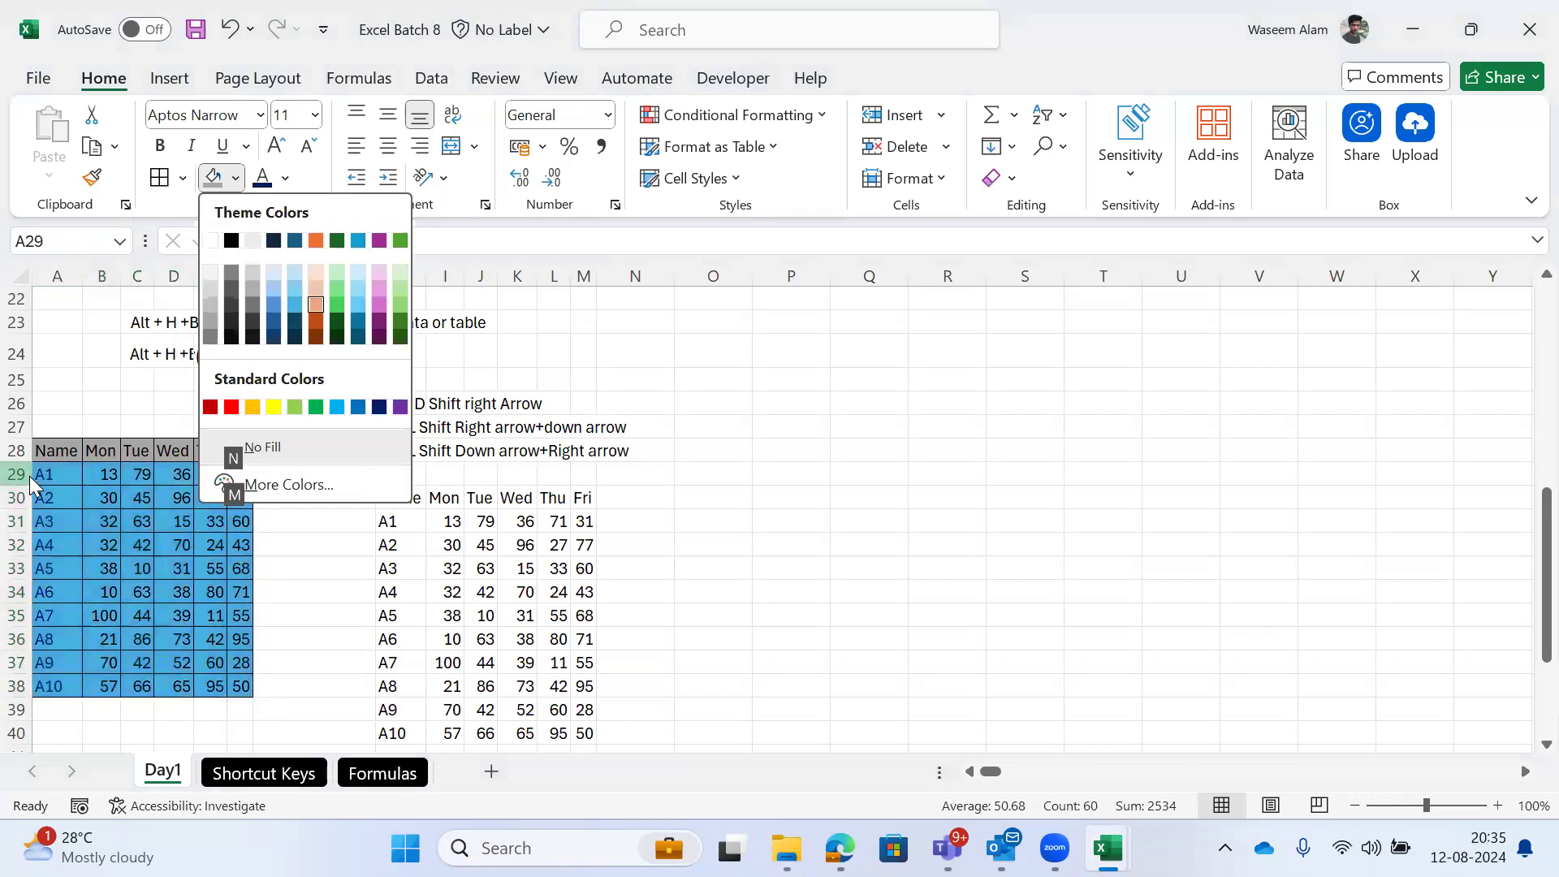
key("Down")
key("Left")
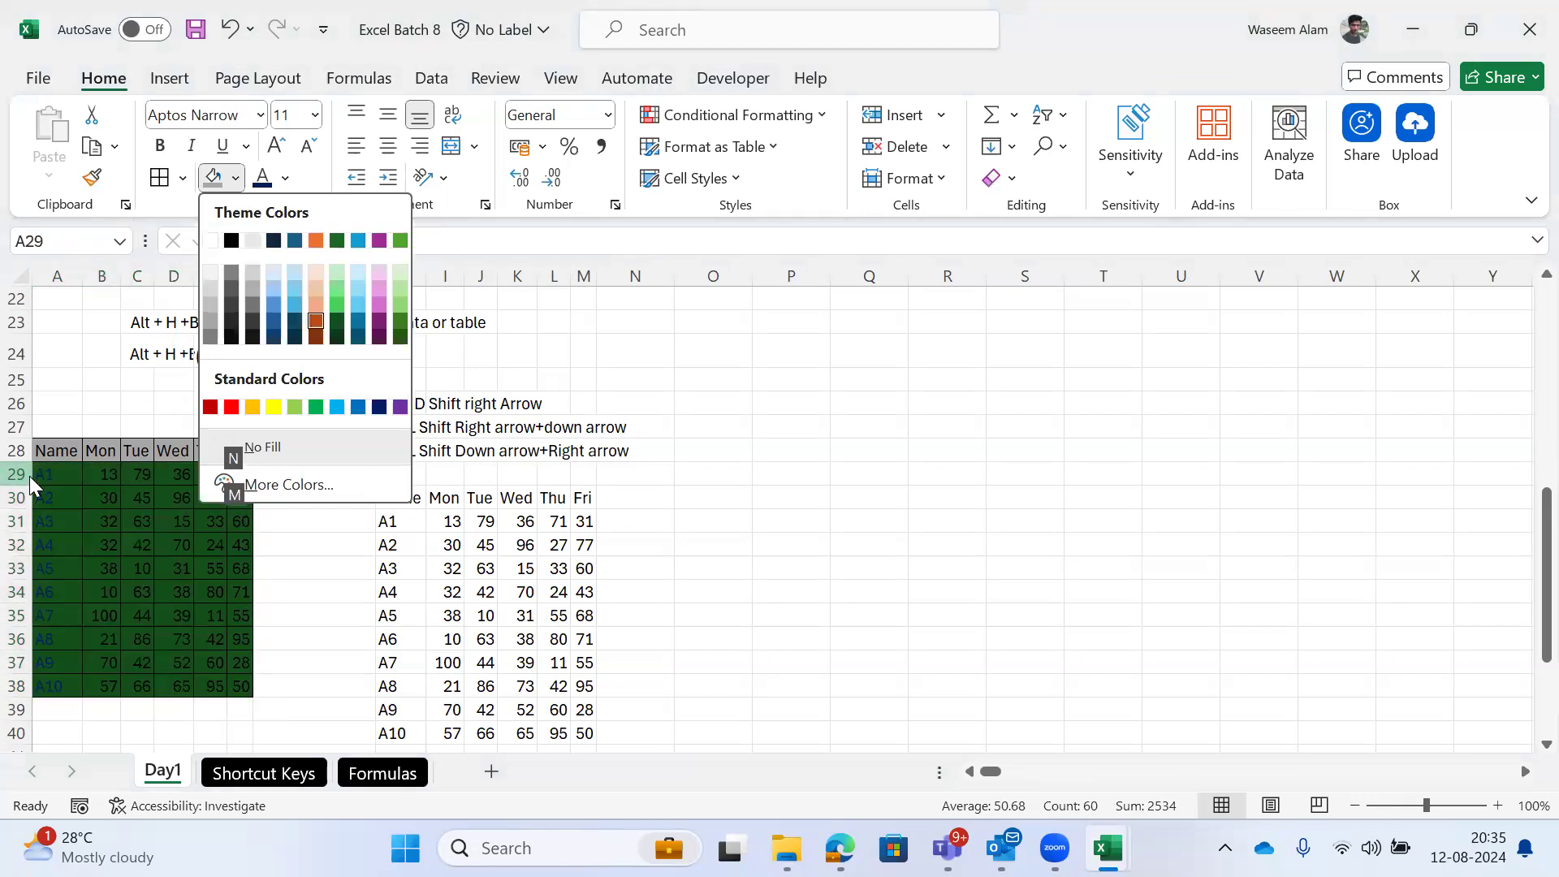
key("Left")
key("Left")
key("Right")
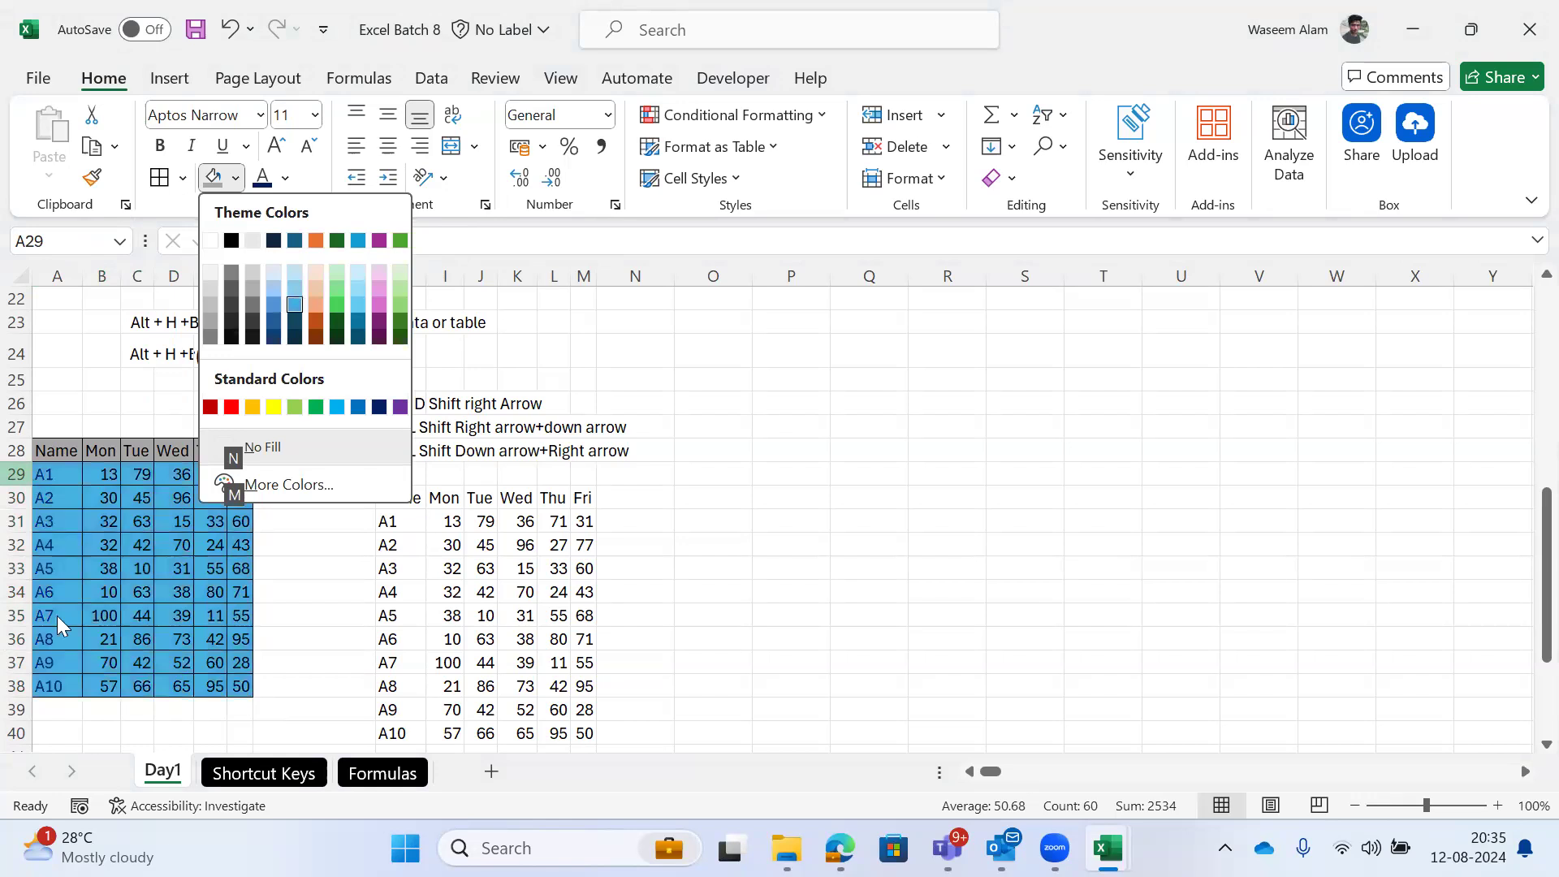
key("Right")
key("Up")
key("Right")
key("Down")
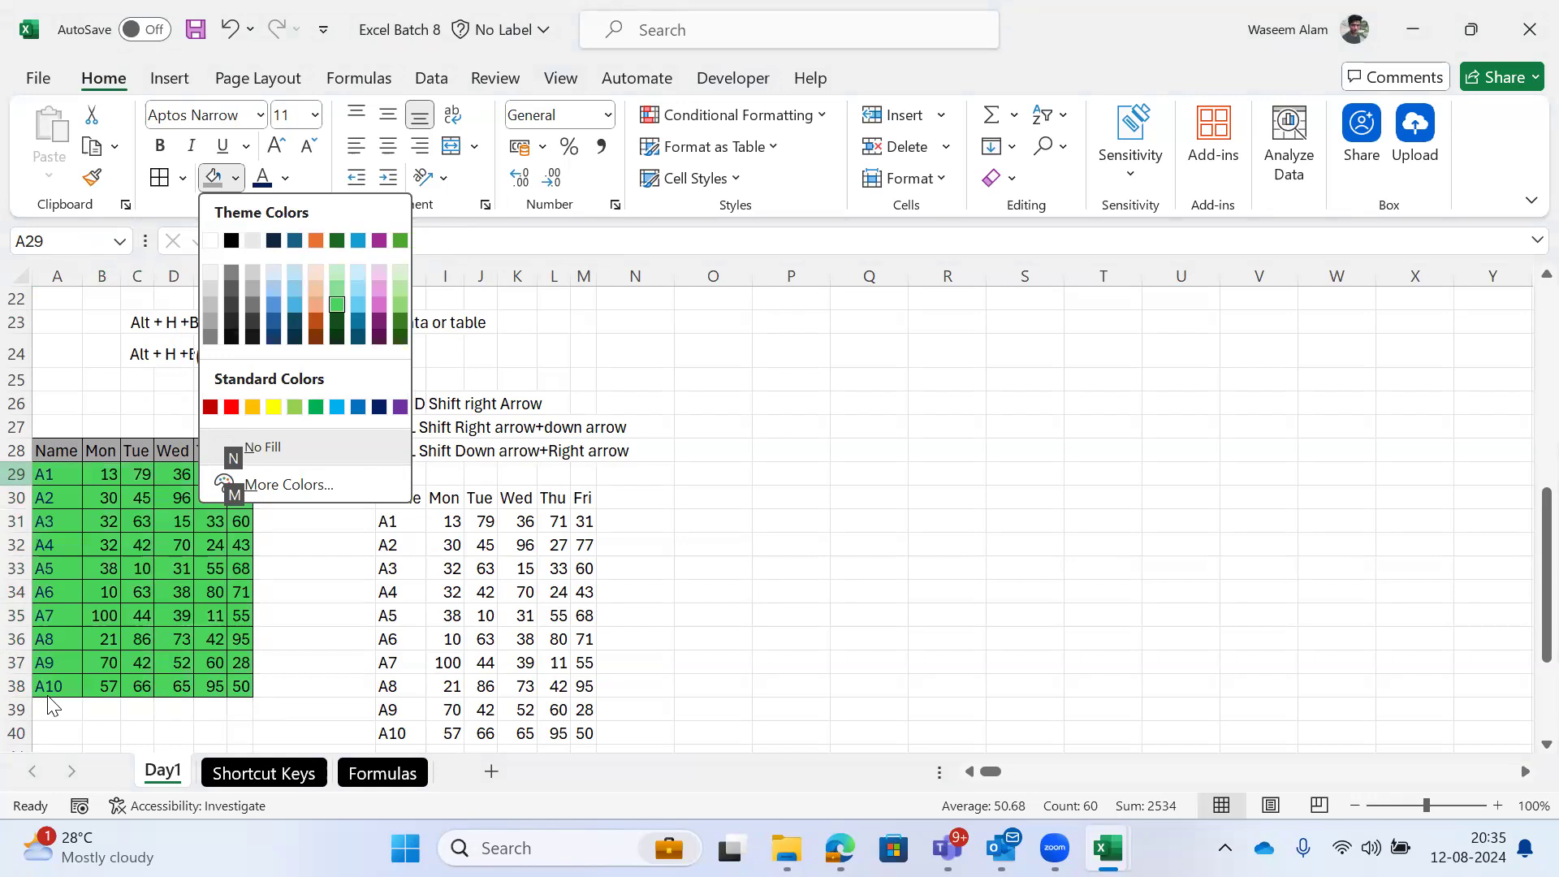
key("Escape")
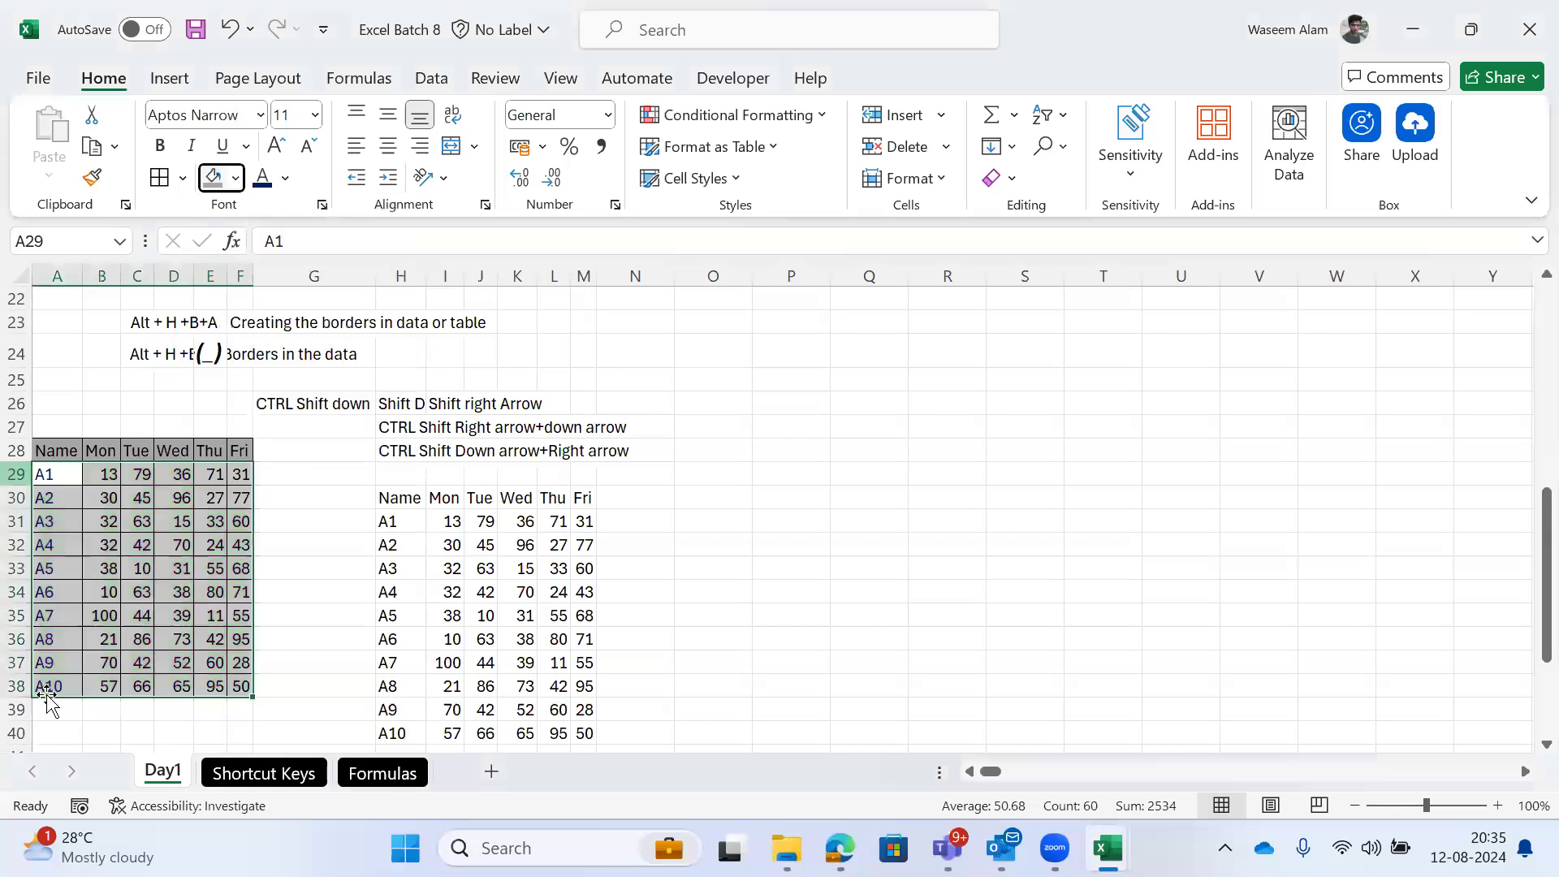
key("Escape")
key("Escape")
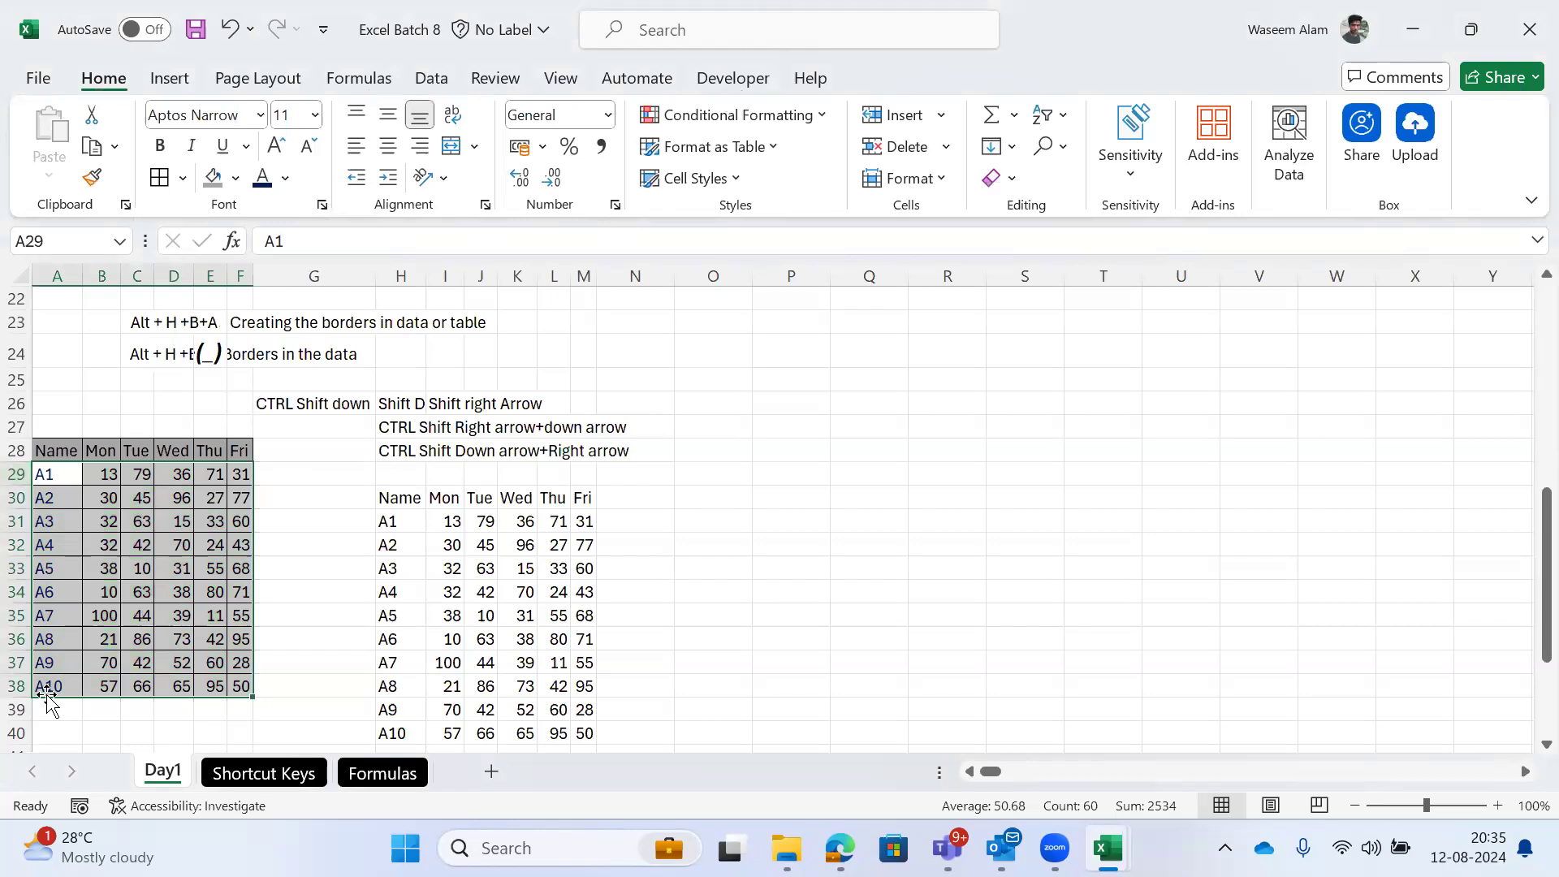
Step: Move to the pasted table's Name header in H30 and select the table, extending right and down
key("Down")
key("Right")
key("Right")
key("Right")
key("Right")
key("Right")
key("Right")
key("Right")
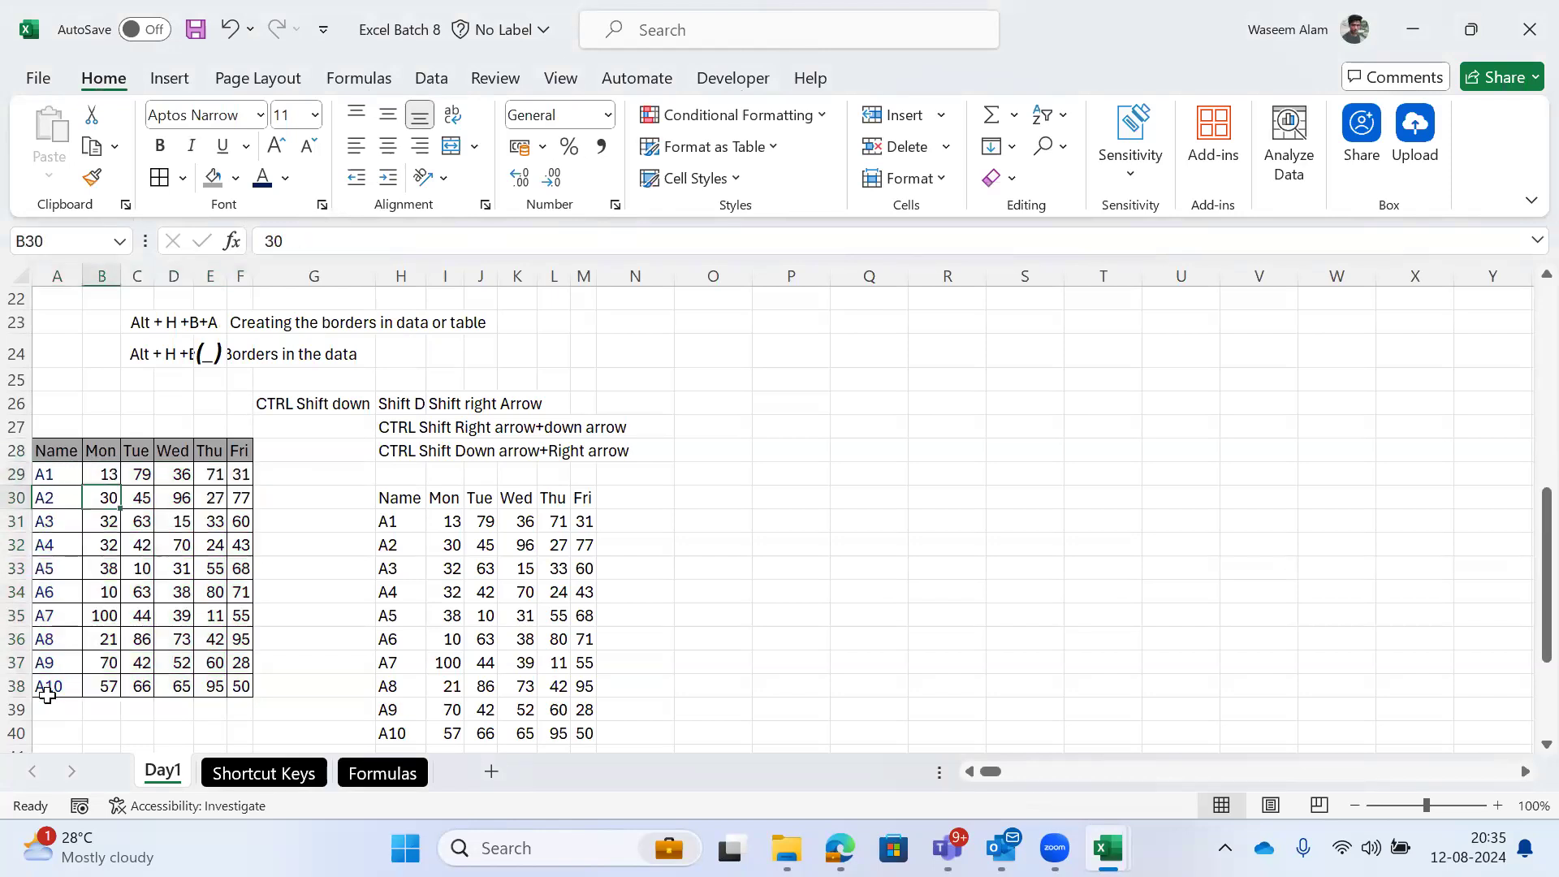
key("Right")
key("Left")
key("ctrl+shift+Right")
key("ctrl+shift+Down")
Step: Jump back to the original table's Name header in A28 and select the whole table A28:F38
key("ctrl+Left")
key("ctrl+Up")
key("ctrl+Left")
key("ctrl+shift+Right")
key("ctrl+shift+Down")
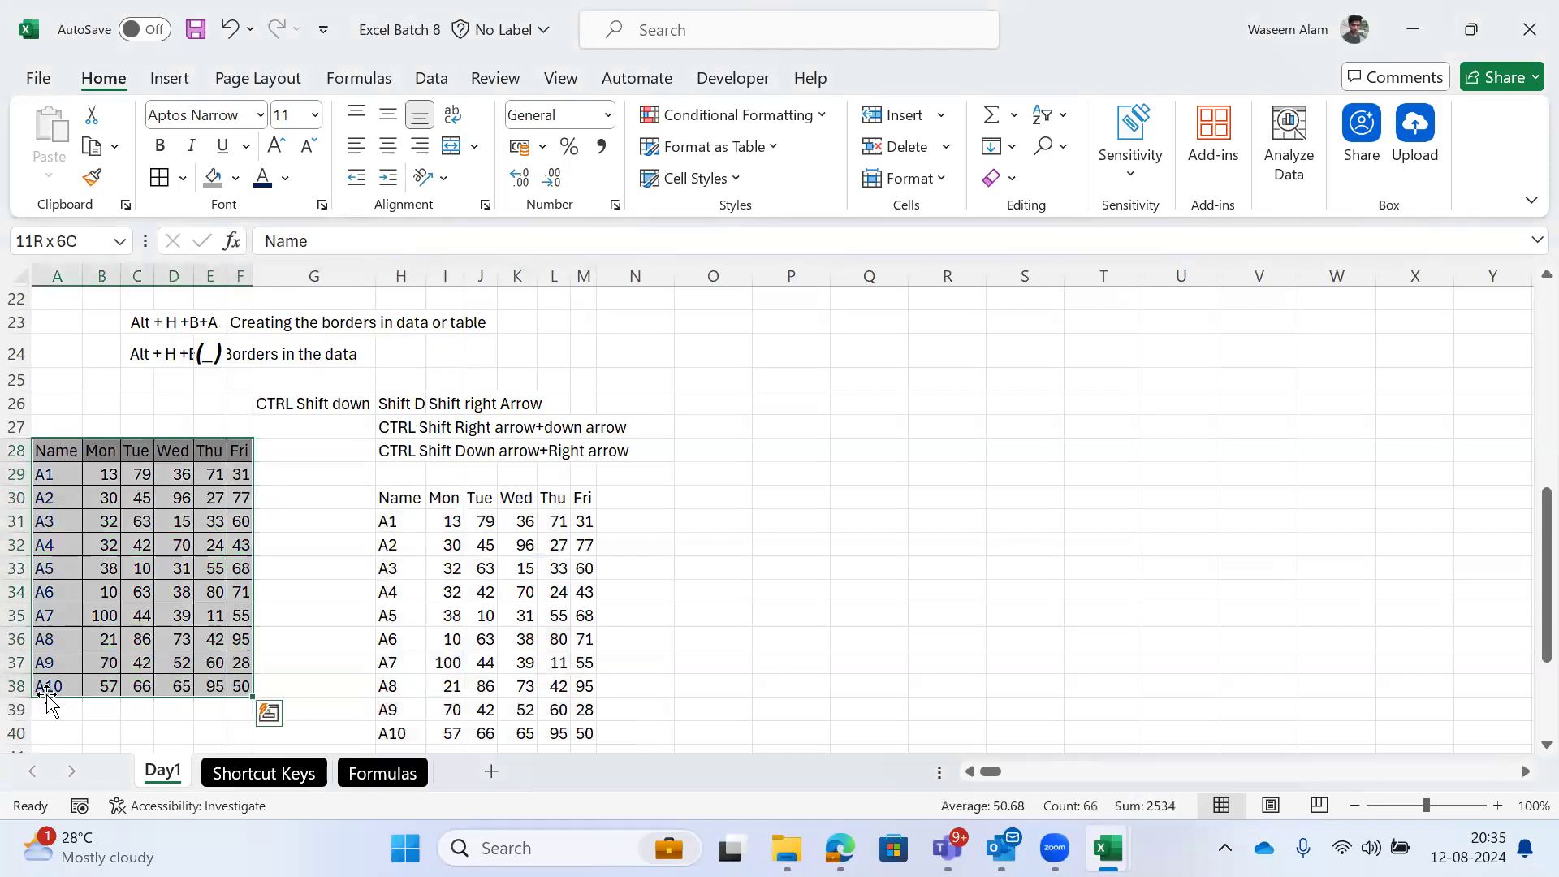
Step: Select the names A29:A38, the header row A28:F28 and the weekday headers B28:F28 in turn
key("Down")
key("Right")
key("Left")
key("ctrl+shift+Down")
key("Up")
key("ctrl+shift+Right")
key("Down")
key("Up")
key("Right")
key("ctrl+shift+Right")
Step: Return to the original table's Name header in A28 and select the header row A28:F28 and the names A29:A38 in turn
key("Down")
key("Down")
key("Right")
key("Right")
key("Right")
key("Right")
key("Right")
key("Right")
key("Right")
key("Right")
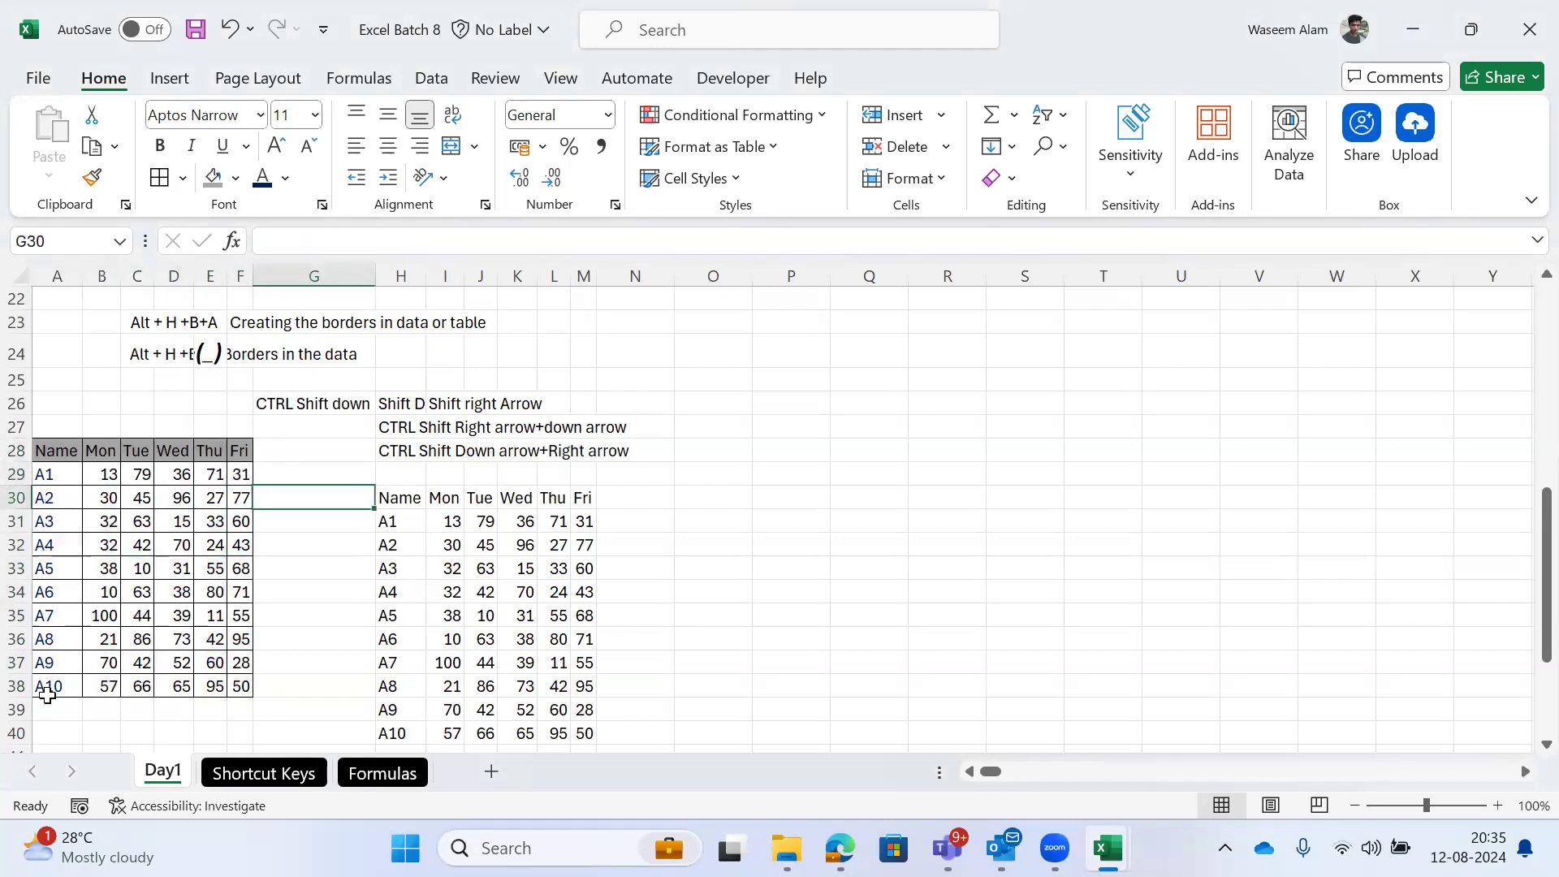
key("ctrl+Left")
key("ctrl+Left")
key("ctrl+Left")
key("Up")
key("Up")
key("ctrl+shift+Right")
key("Down")
key("ctrl+shift+Down")
key("Up")
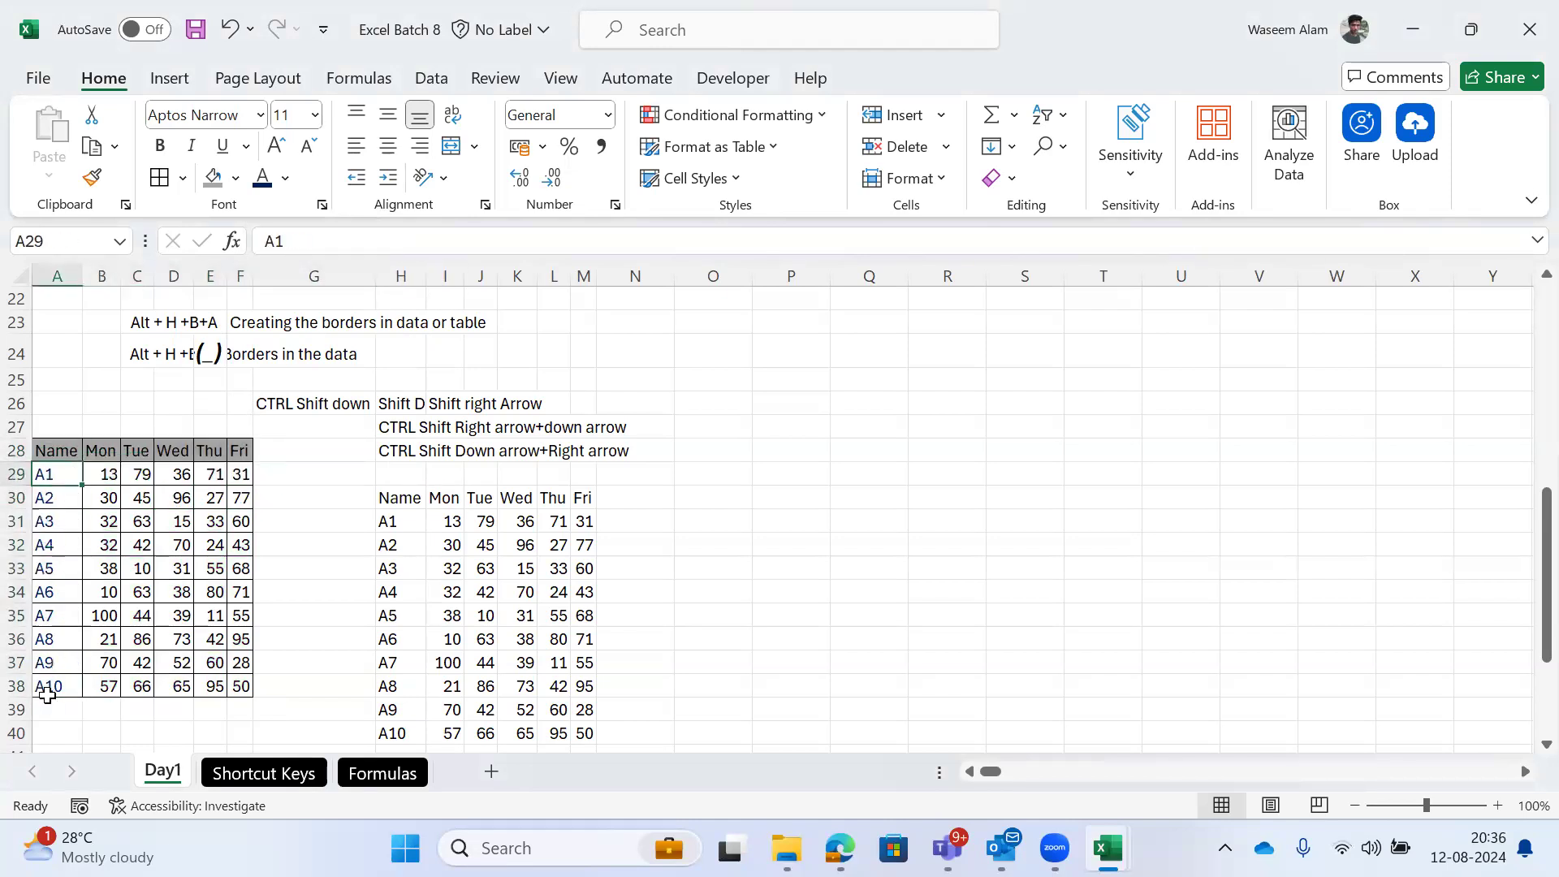
Step: Step through the original table's cells, go back to A28, and select the whole table A28:F38 rightwards and downwards
key("ctrl+shift+Right")
key("Right")
key("Right")
key("Right")
key("Down")
key("Down")
key("Right")
key("Right")
key("Right")
key("Right")
key("Right")
key("Left")
key("Home")
key("Up")
key("Up")
key("ctrl+shift+Right")
key("ctrl+shift+Down")
Step: Go across to the pasted table's Name header in H30 and select the table H30:M40
key("Down")
key("Right")
key("Right")
key("Down")
key("Right")
key("Right")
key("Right")
key("Right")
key("Right")
key("Right")
key("Left")
key("ctrl+shift+Right")
key("ctrl+shift+Down")
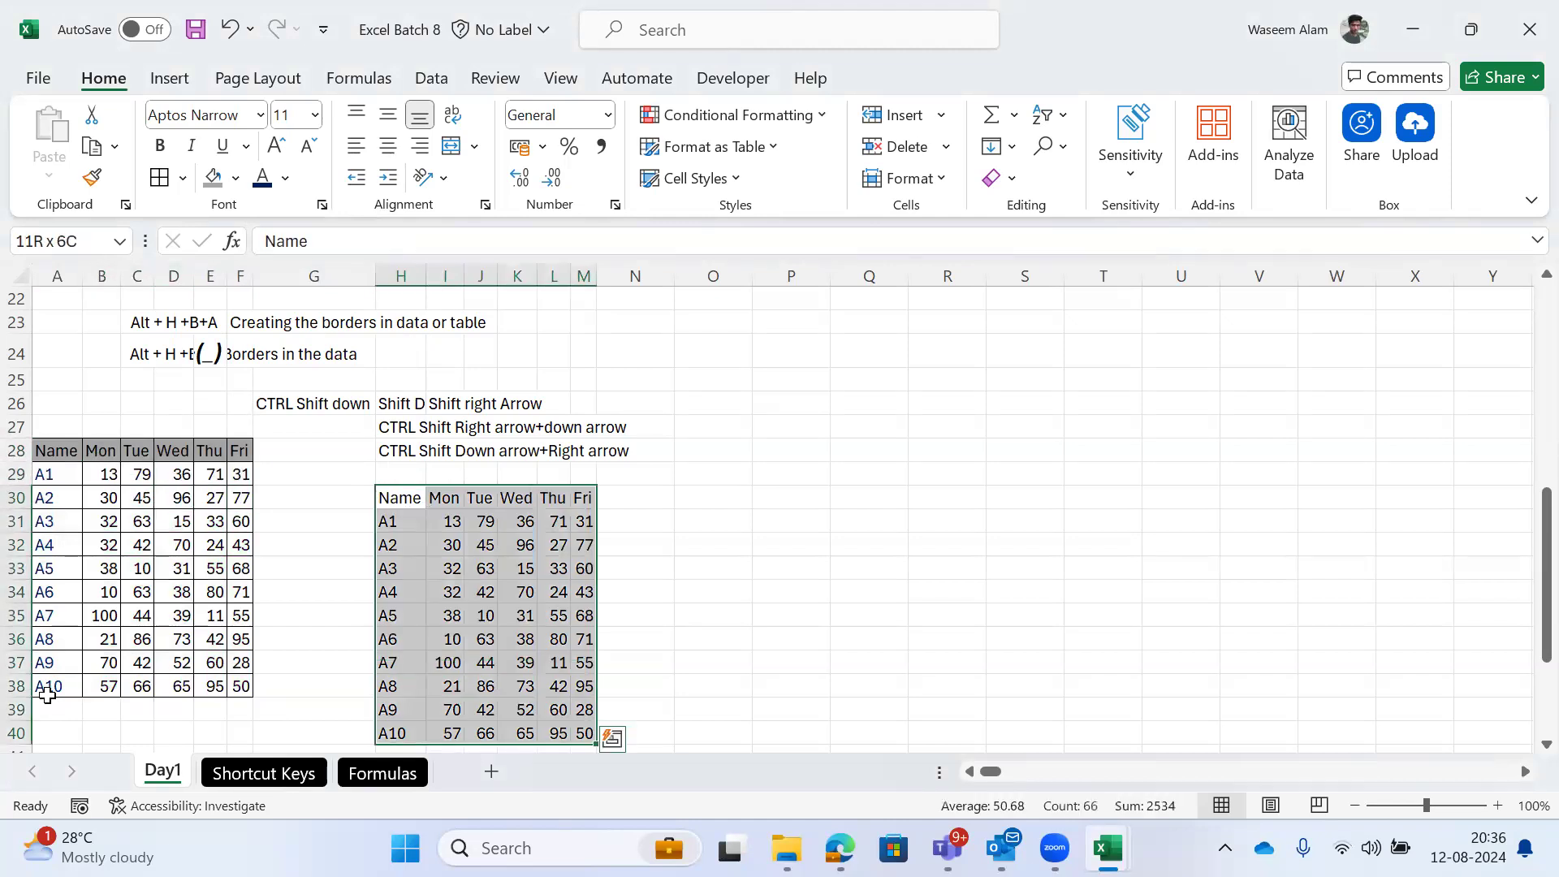
Step: Go back to the Name header in A28 and extend the selection across the headers and down through row 38
key("Up")
key("Up")
key("Left")
key("Left")
key("Left")
key("Left")
key("Left")
key("Left")
key("Left")
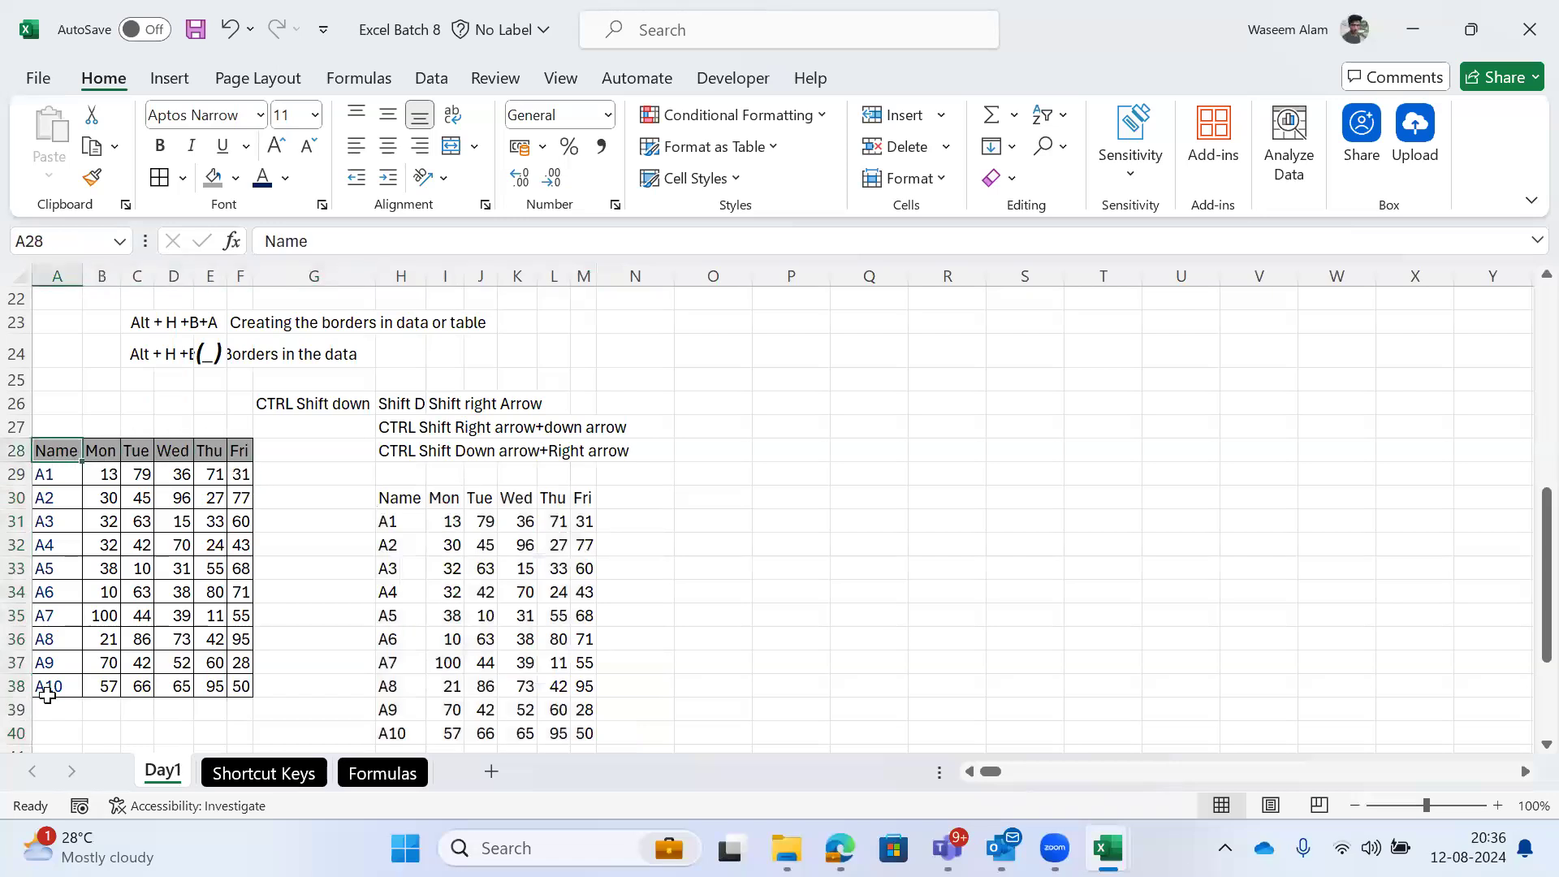
key("ctrl+shift+Right")
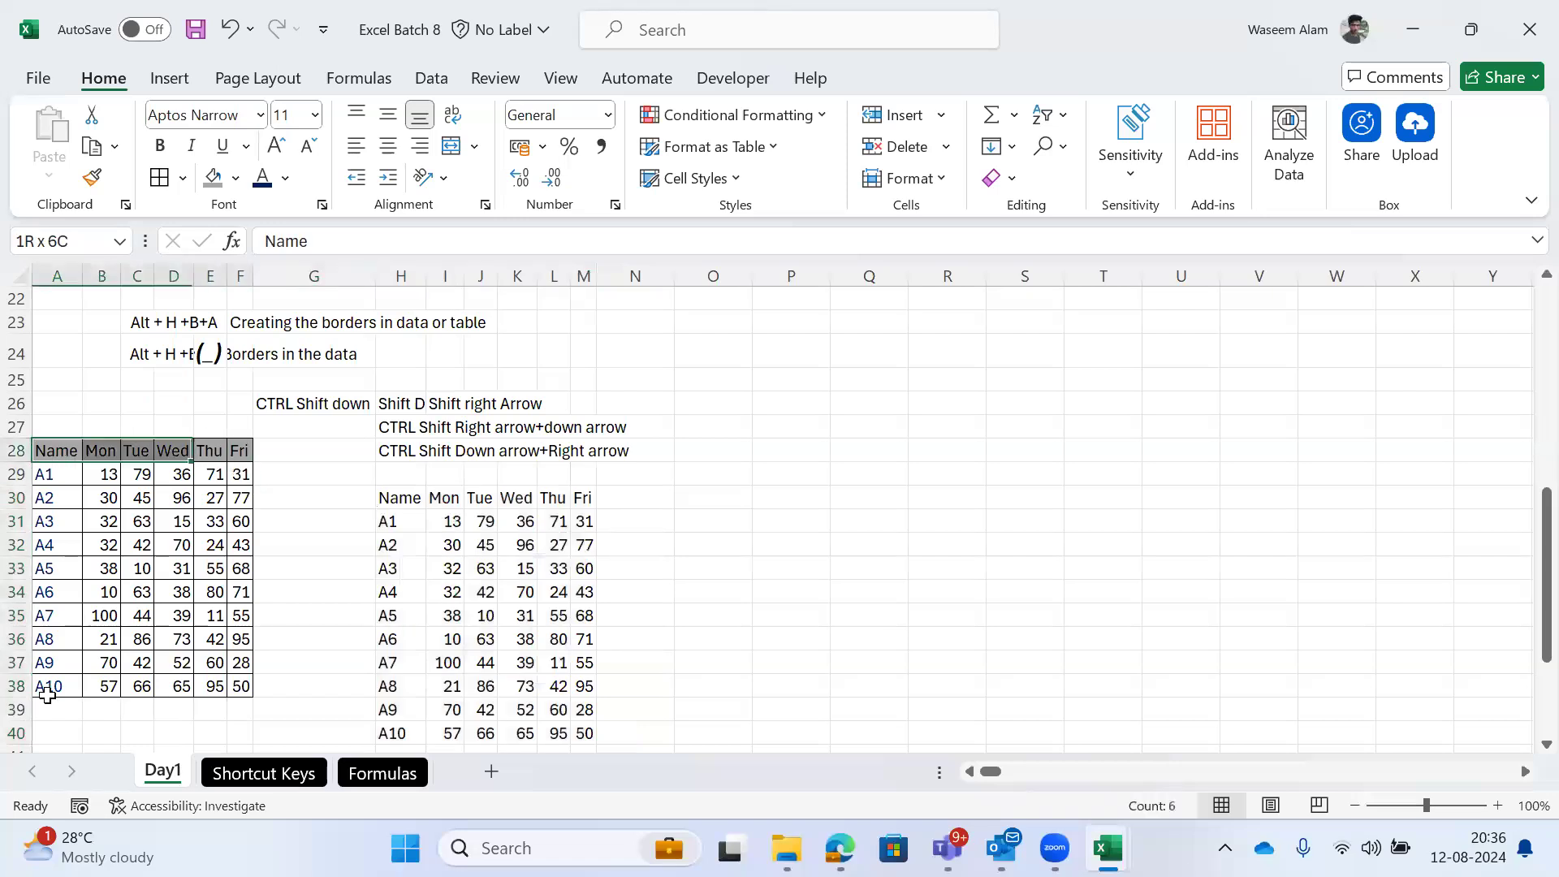
key("ctrl+shift+Down")
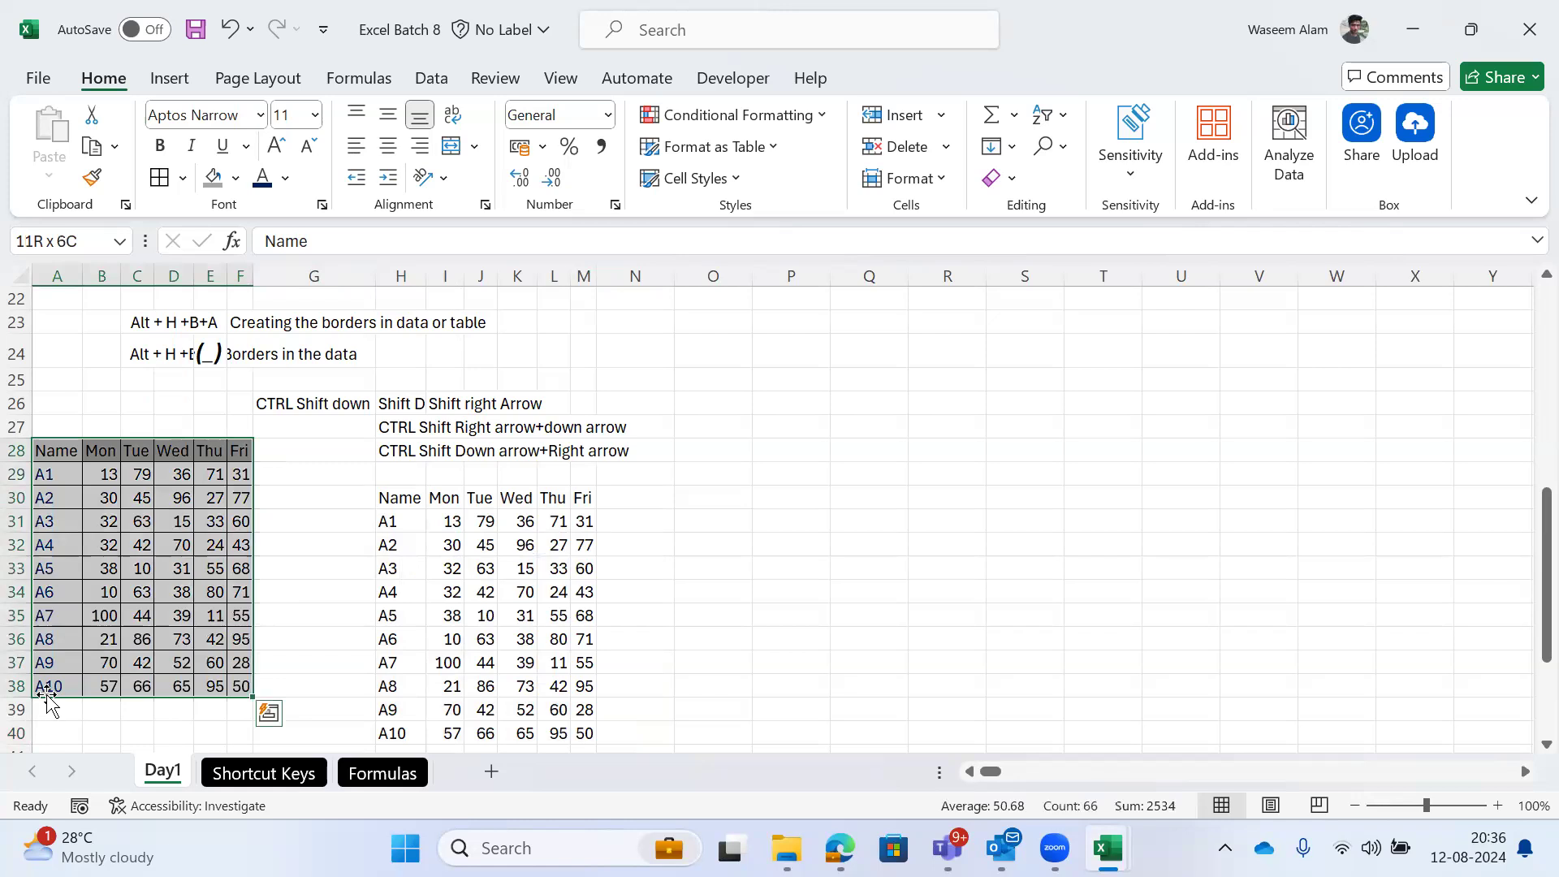
Step: Try autofitting the column widths to the border shortcut notes in C23:G24, and undo it
left_click(148, 362)
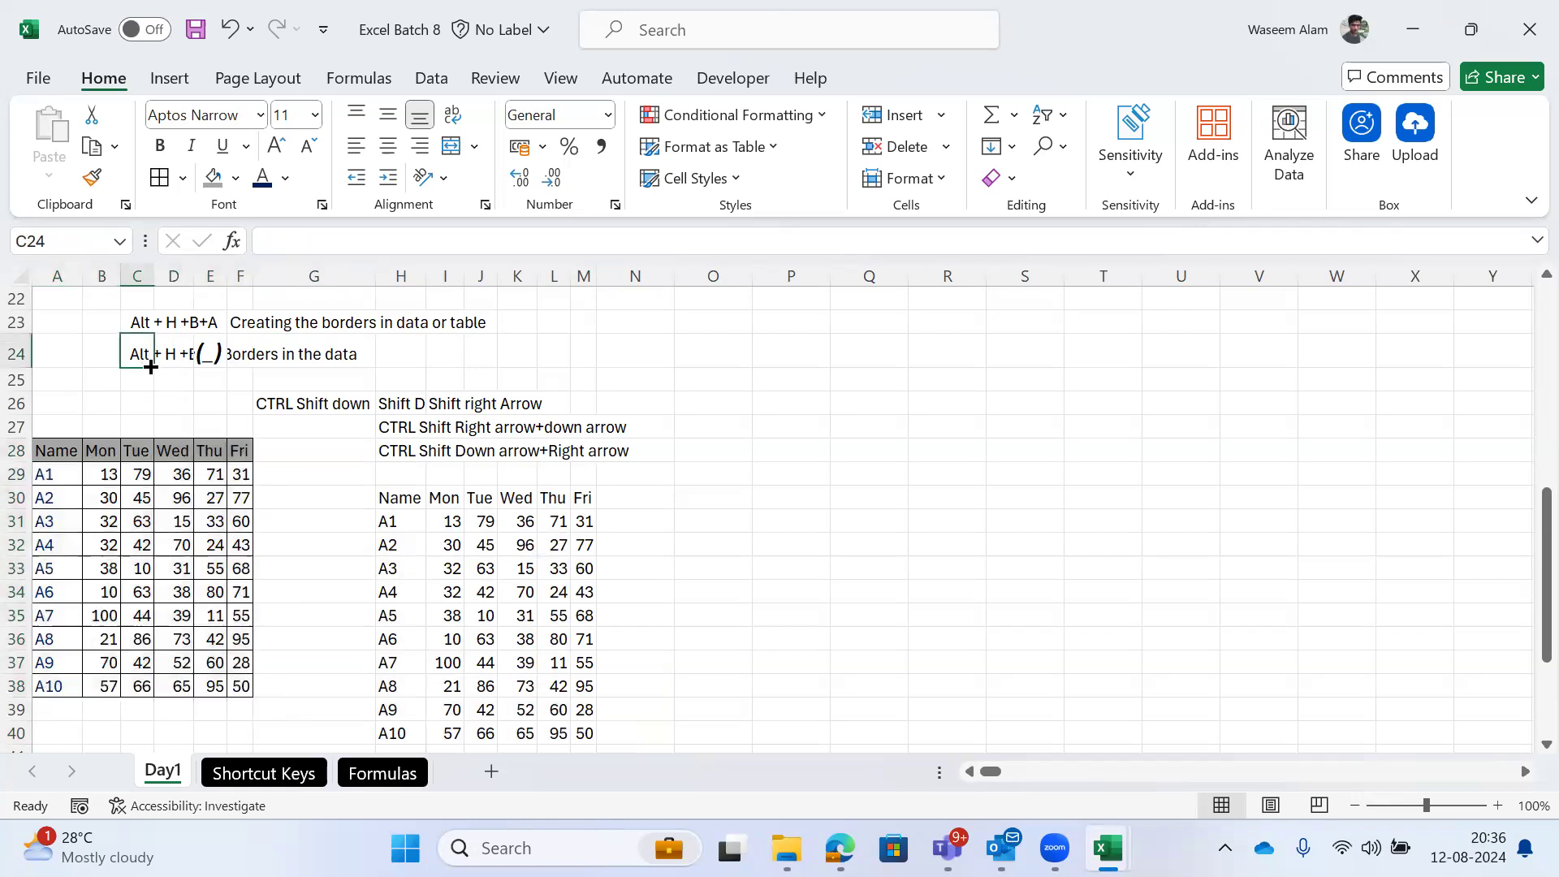
key("shift+Right")
key("shift+Right")
key("shift+Right")
key("shift+Right")
key("shift+Up")
key("alt")
key("h")
key("o")
key("i")
key("Down")
key("Up")
key("Up")
key("Right")
key("Right")
key("Left")
key("ctrl+z")
Step: Move the border shortcut notes in C23:I24 to the range starting at L23
key("shift+Up")
key("shift+Right")
key("shift+Right")
key("shift+Right")
key("shift+Right")
key("shift+Right")
key("shift+Right")
key("ctrl+c")
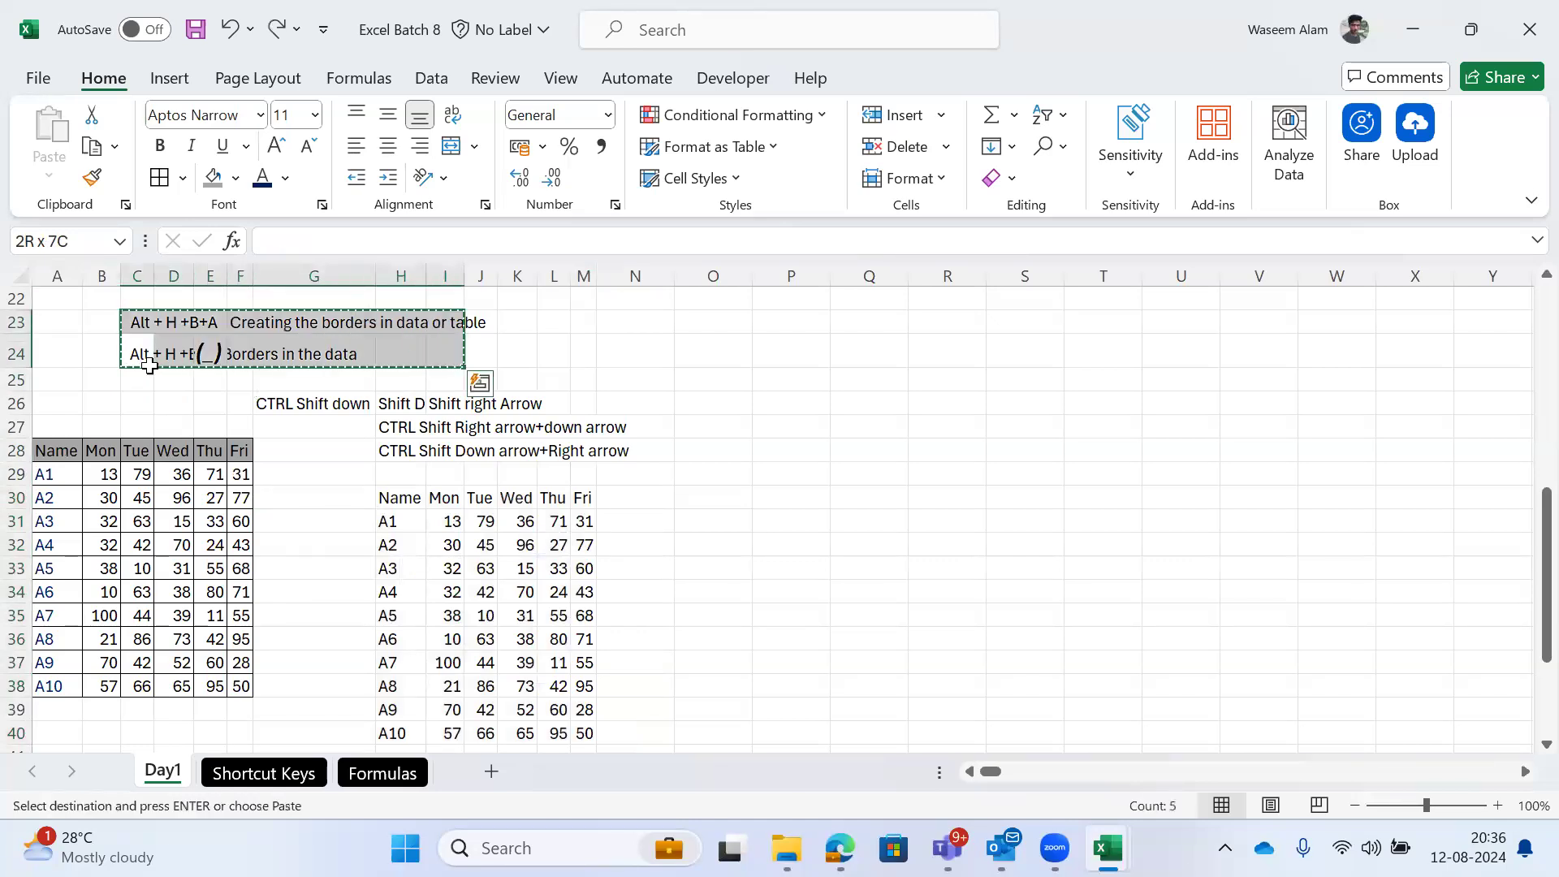
key("Right")
key("Right")
key("Right")
key("Right")
key("Right")
key("Right")
key("Right")
key("Right")
key("Up")
key("Right")
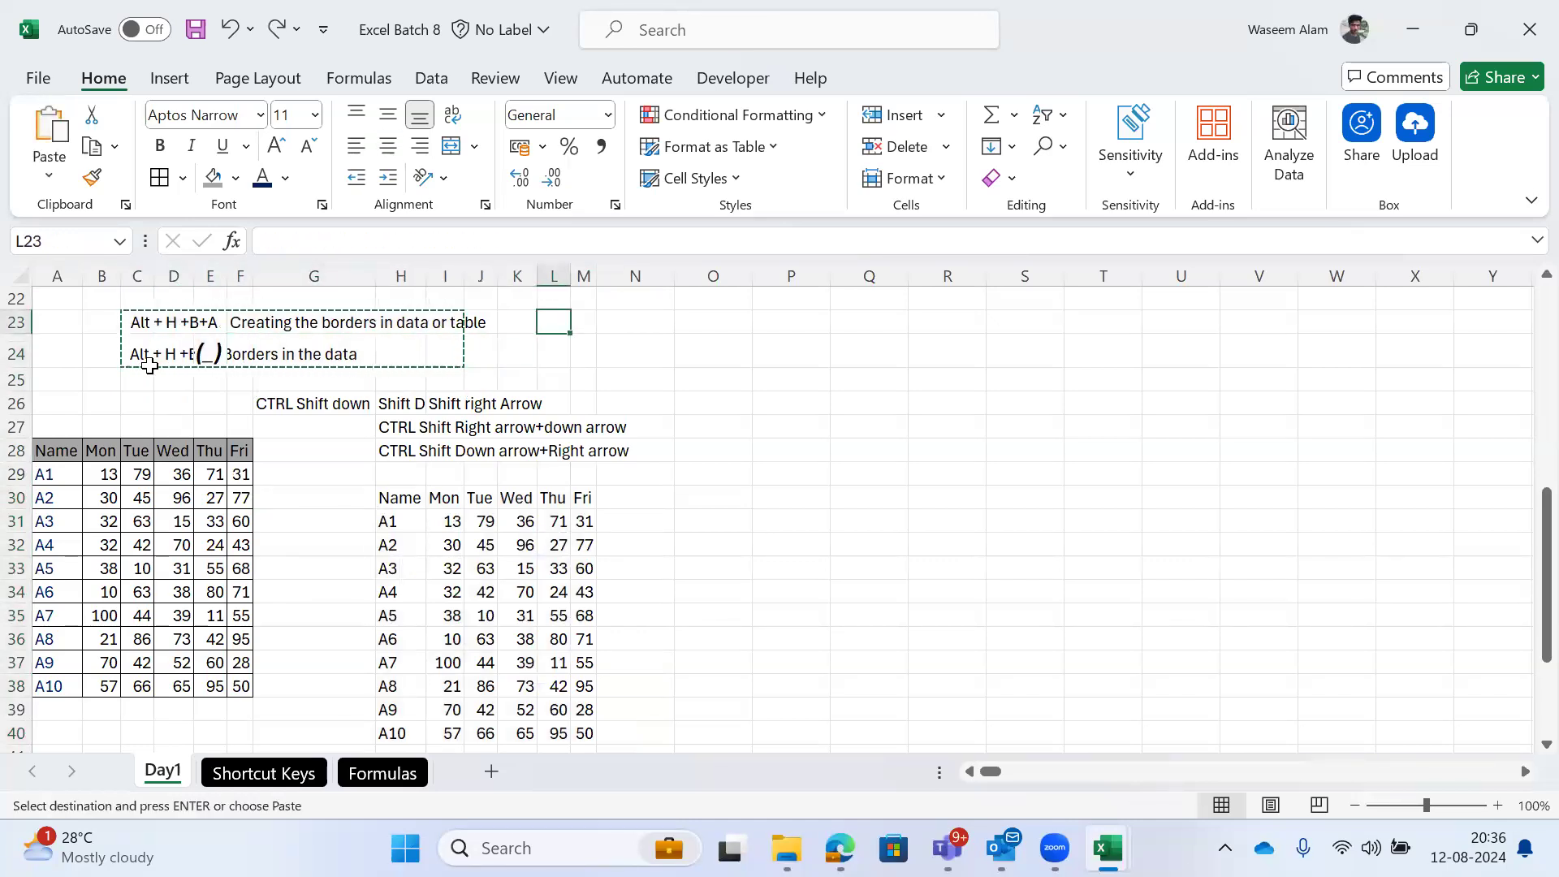
key("Return")
Step: Autofit the column widths to the moved shortcut notes in L23:R24
key("alt+h")
key("o")
key("i")
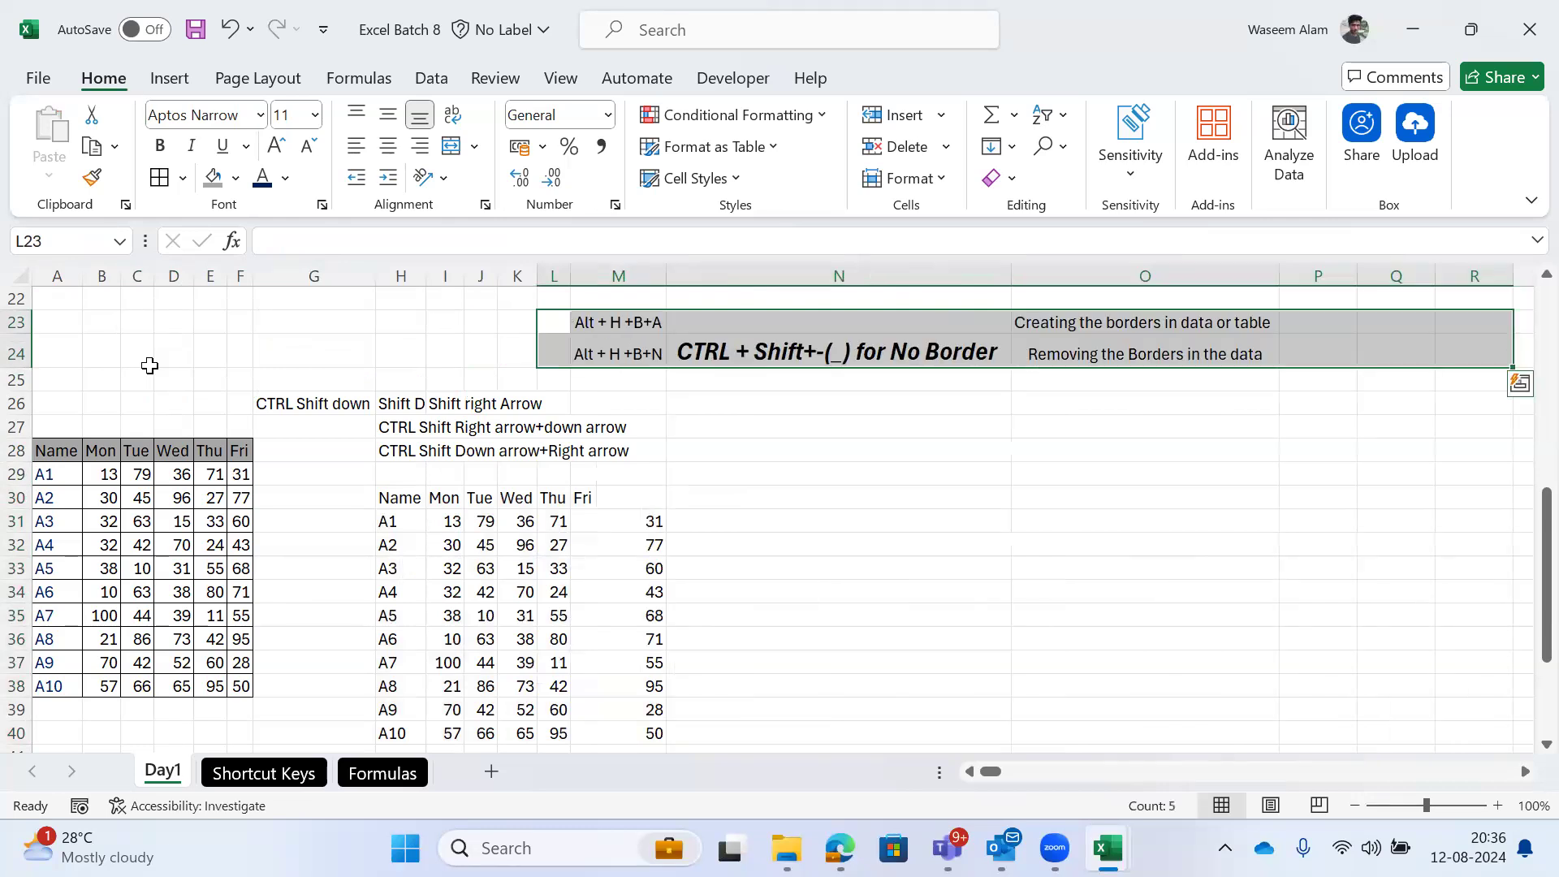
key("Down")
key("Right")
key("Right")
key("Right")
key("Right")
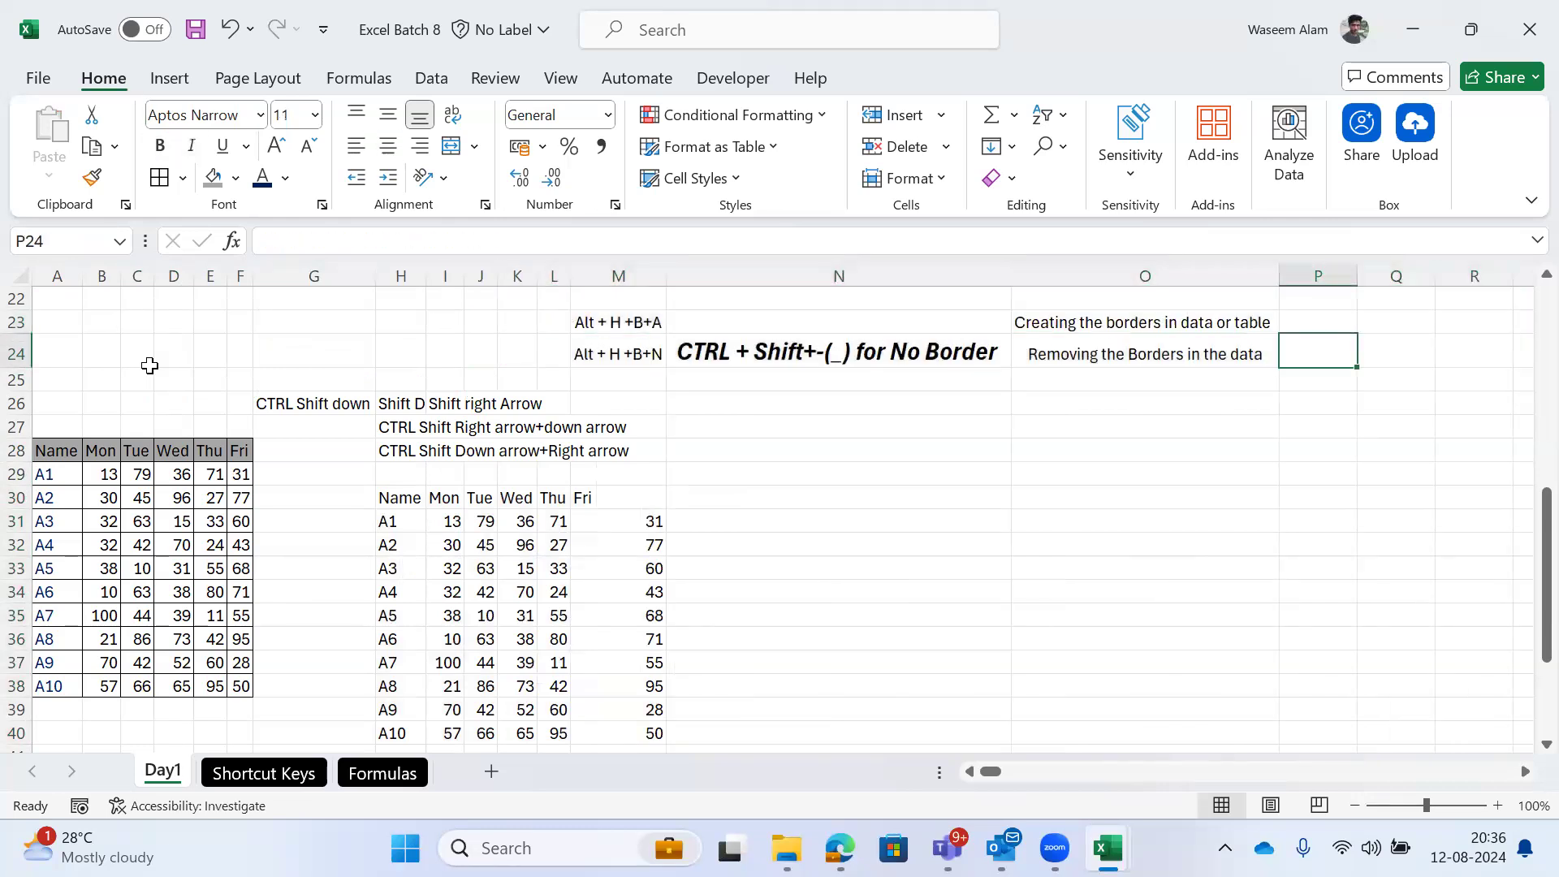
key("Left")
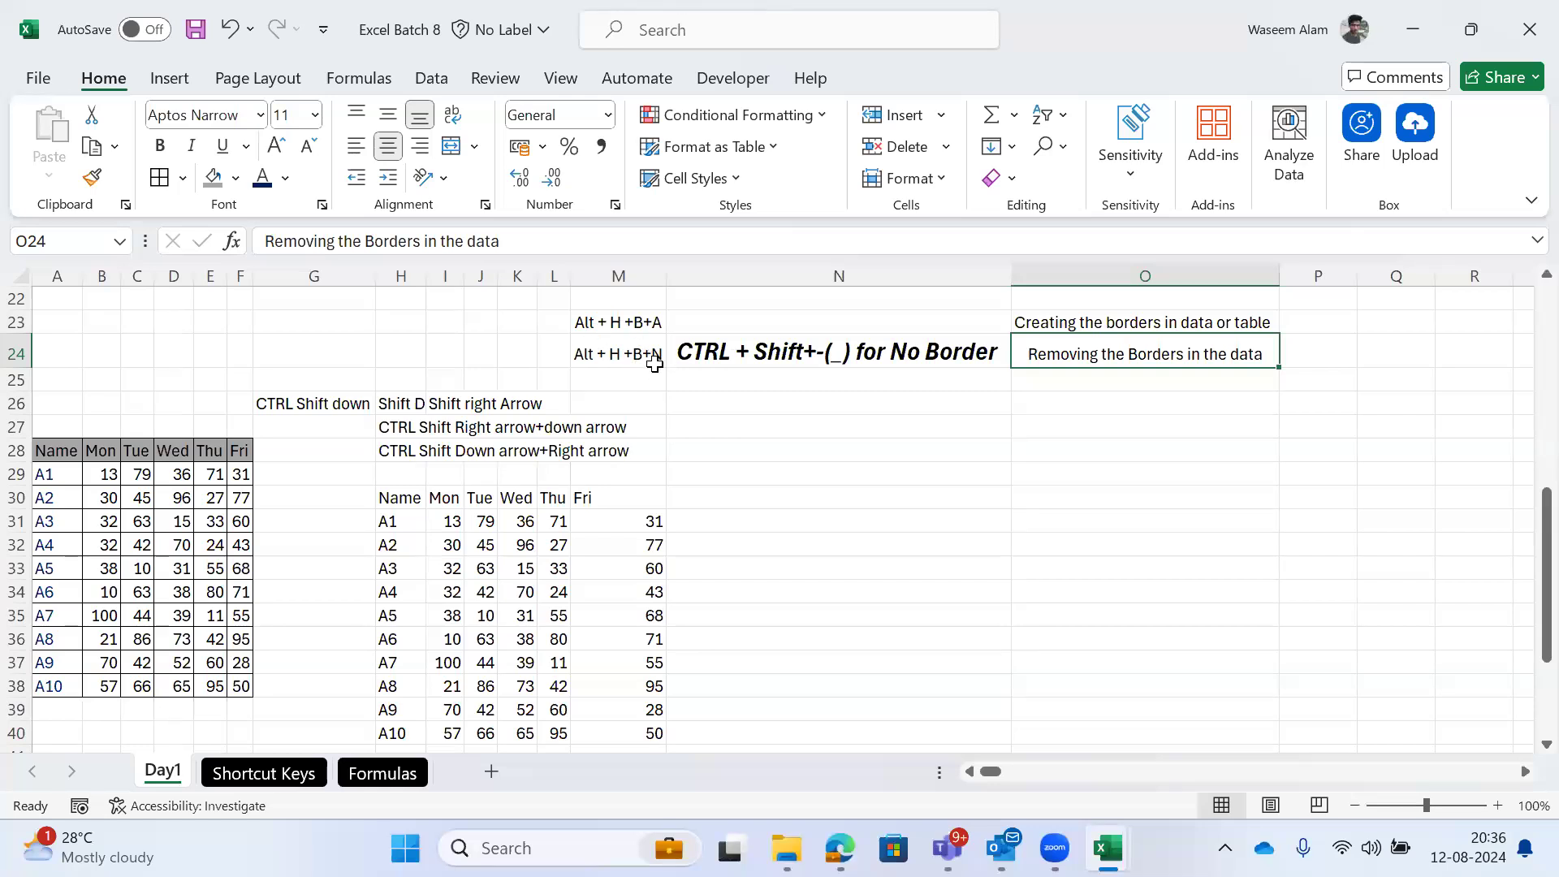
key("Right")
key("Right")
key("Right")
key("Right")
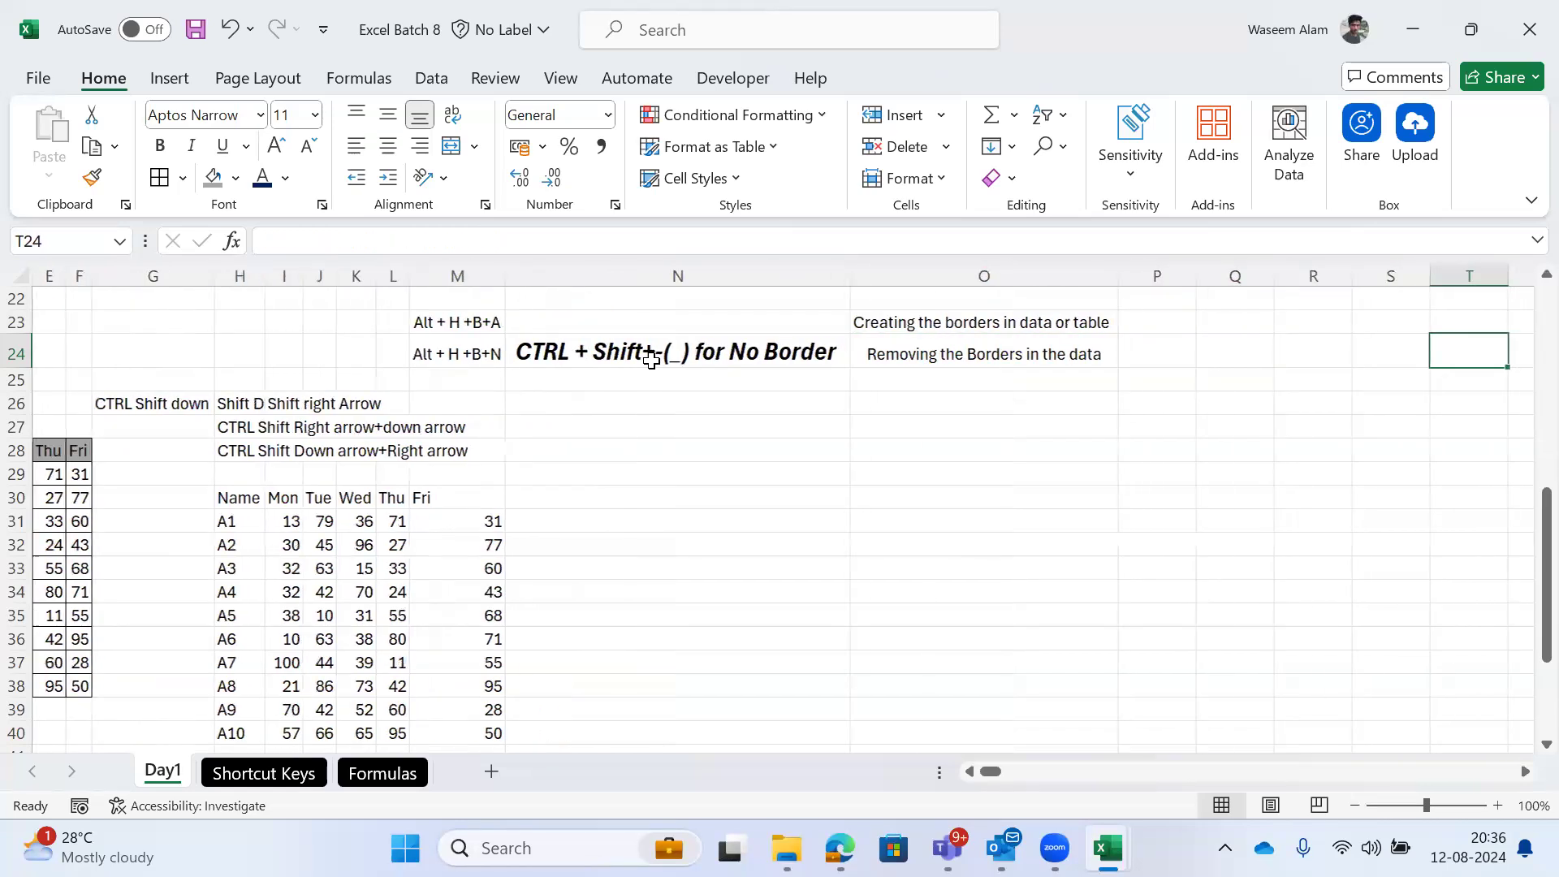
key("Left")
key("Left")
key("Left")
key("Left")
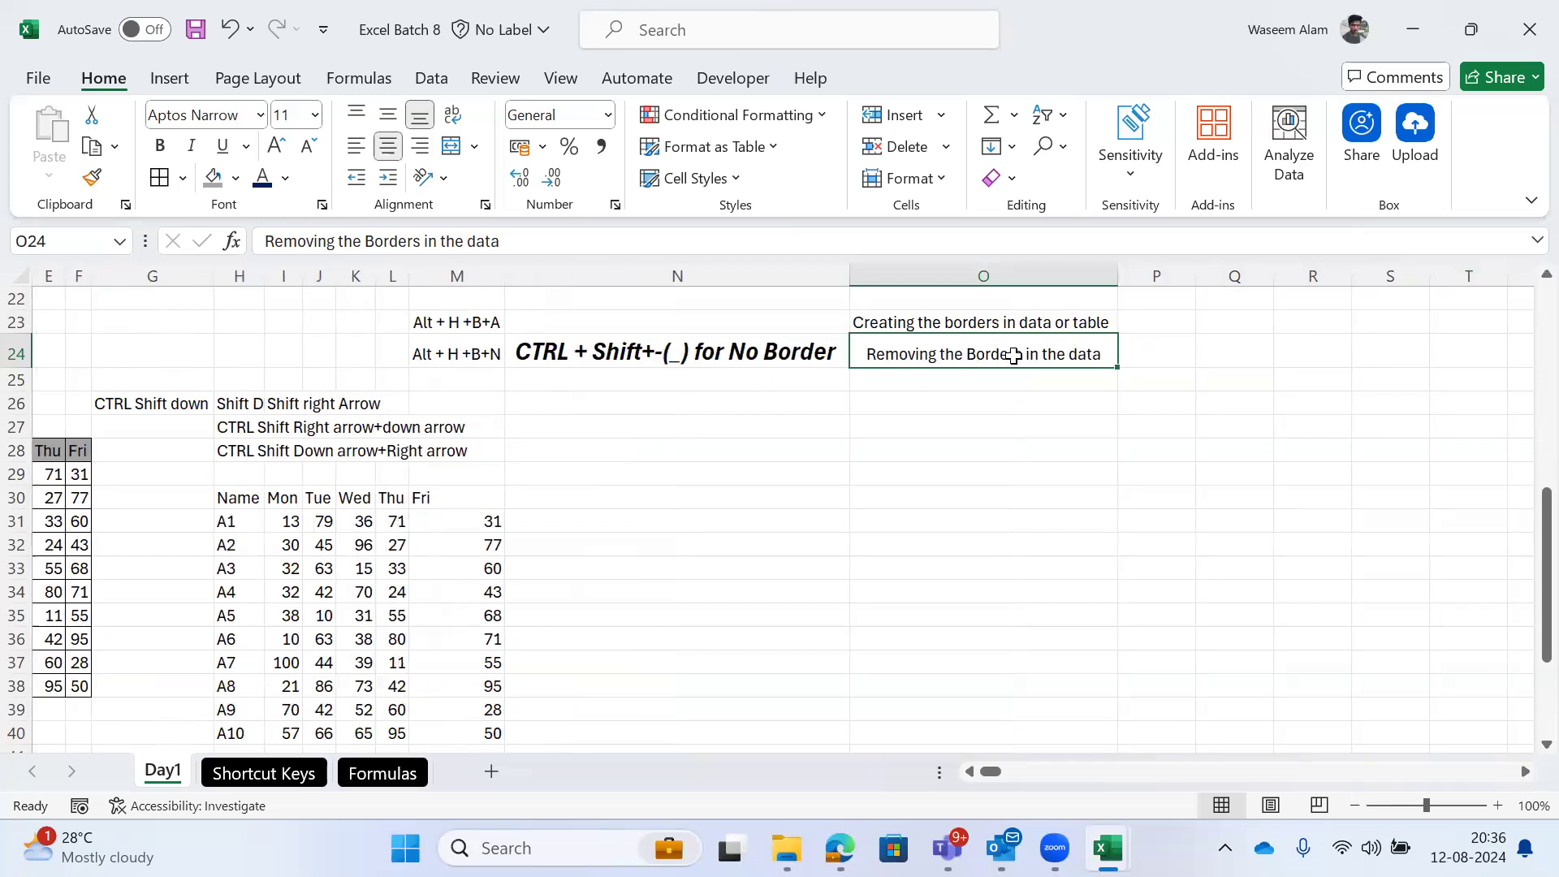
Step: Change the description in O24 to "Removing the Borders from the data"
key("F2")
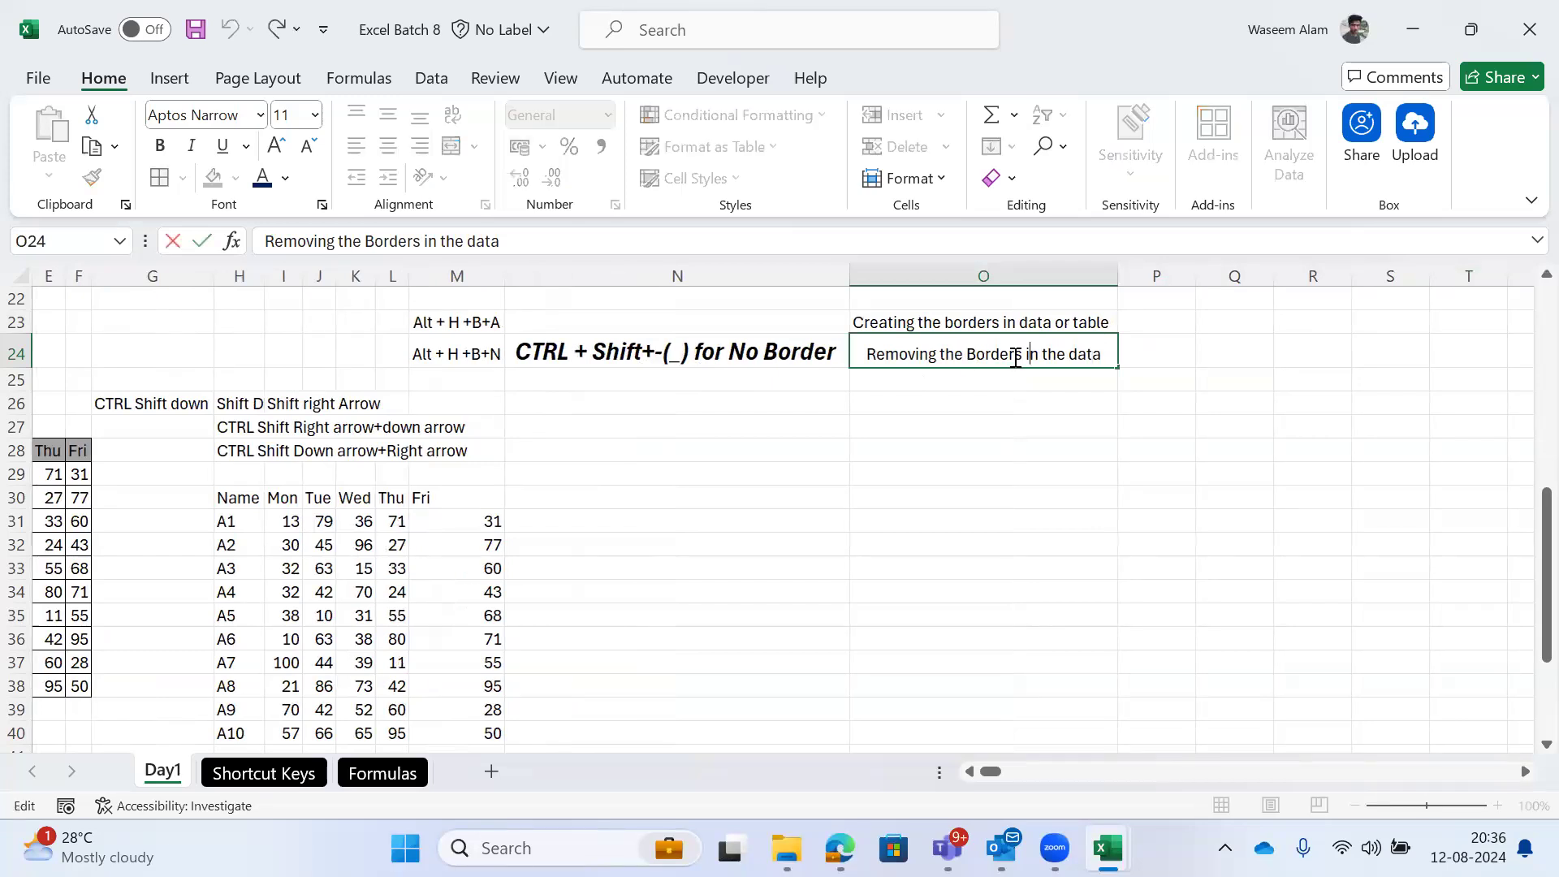
key("ctrl+shift+Left")
type("from")
key("Tab")
Step: Select the original table A28:F38 and remove all its borders with the No Border option
key("ctrl+Left")
key("ctrl+Left")
key("ctrl+Left")
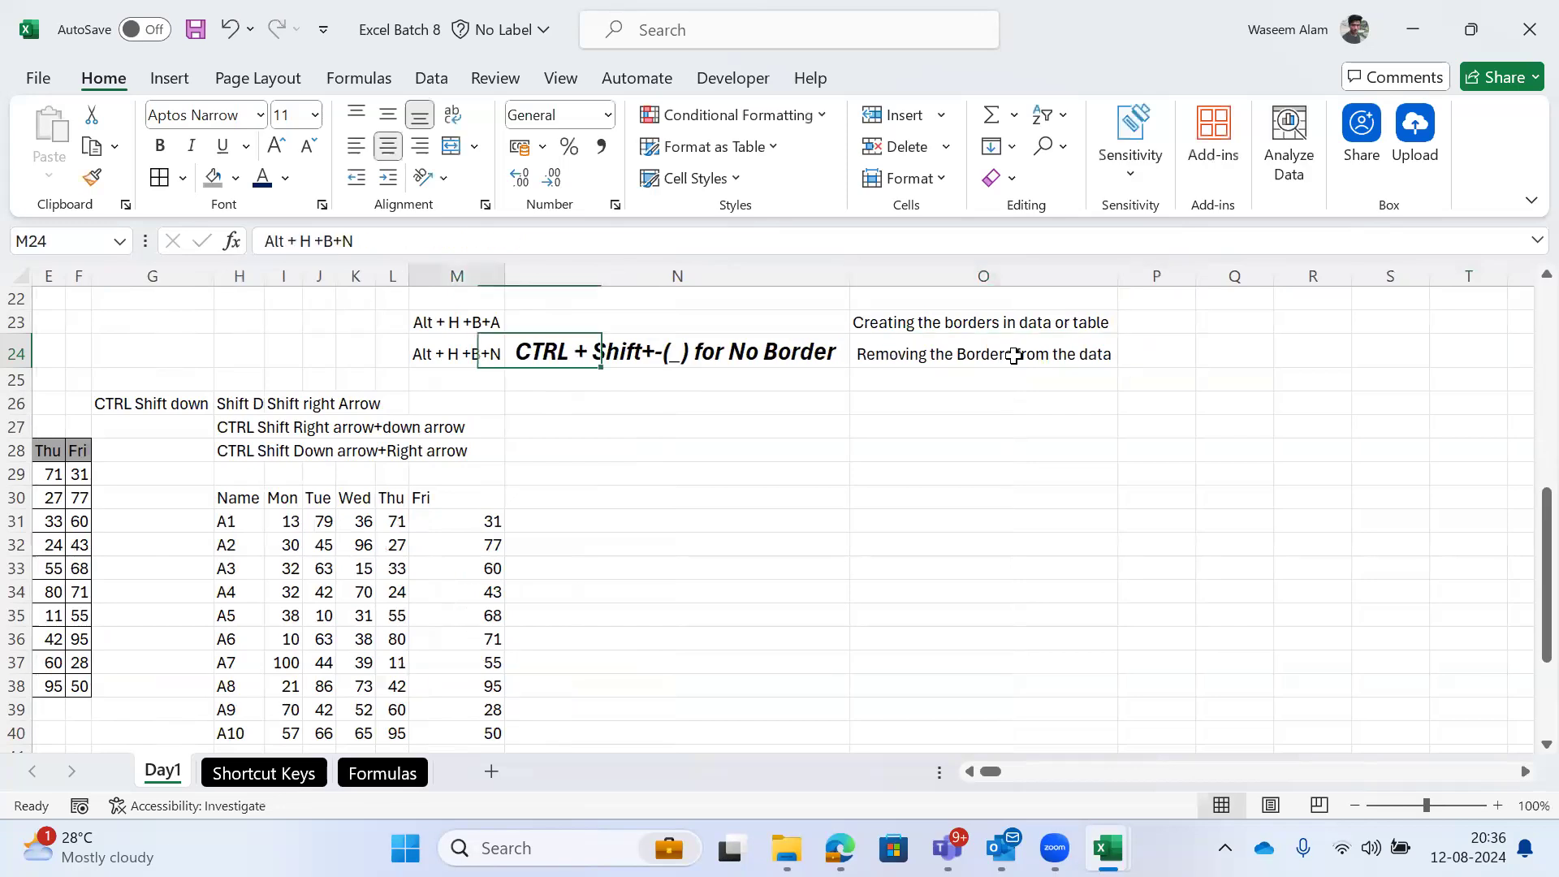
key("ctrl+Down")
key("Down")
key("Up")
key("ctrl+shift+Right")
key("ctrl+shift+Down")
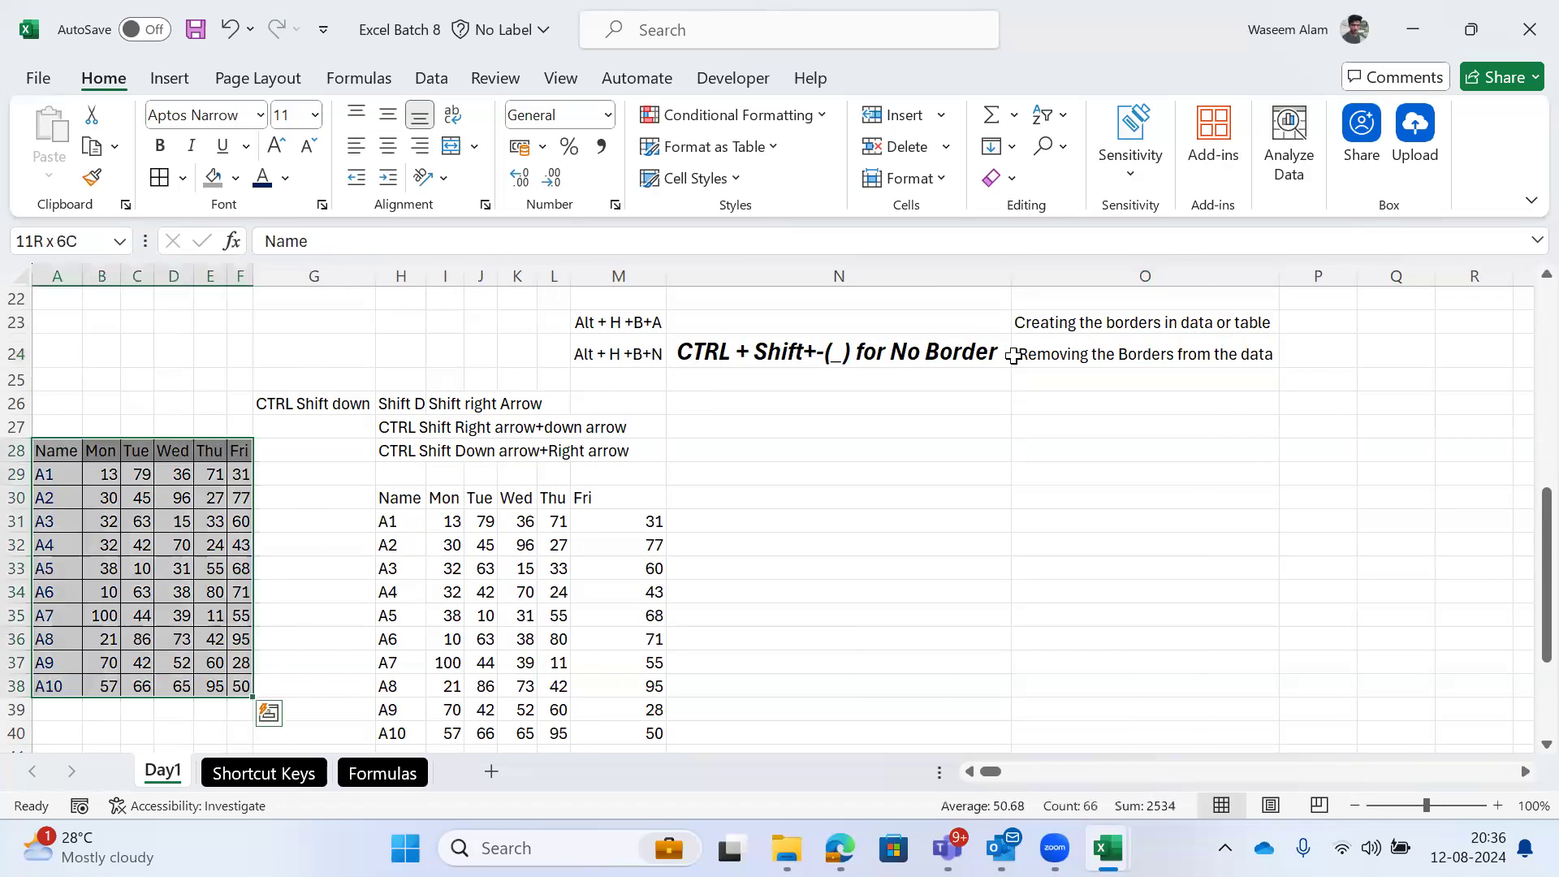
key("Left")
key("ctrl+shift+Right")
key("ctrl+shift+Down")
key("alt")
key("h")
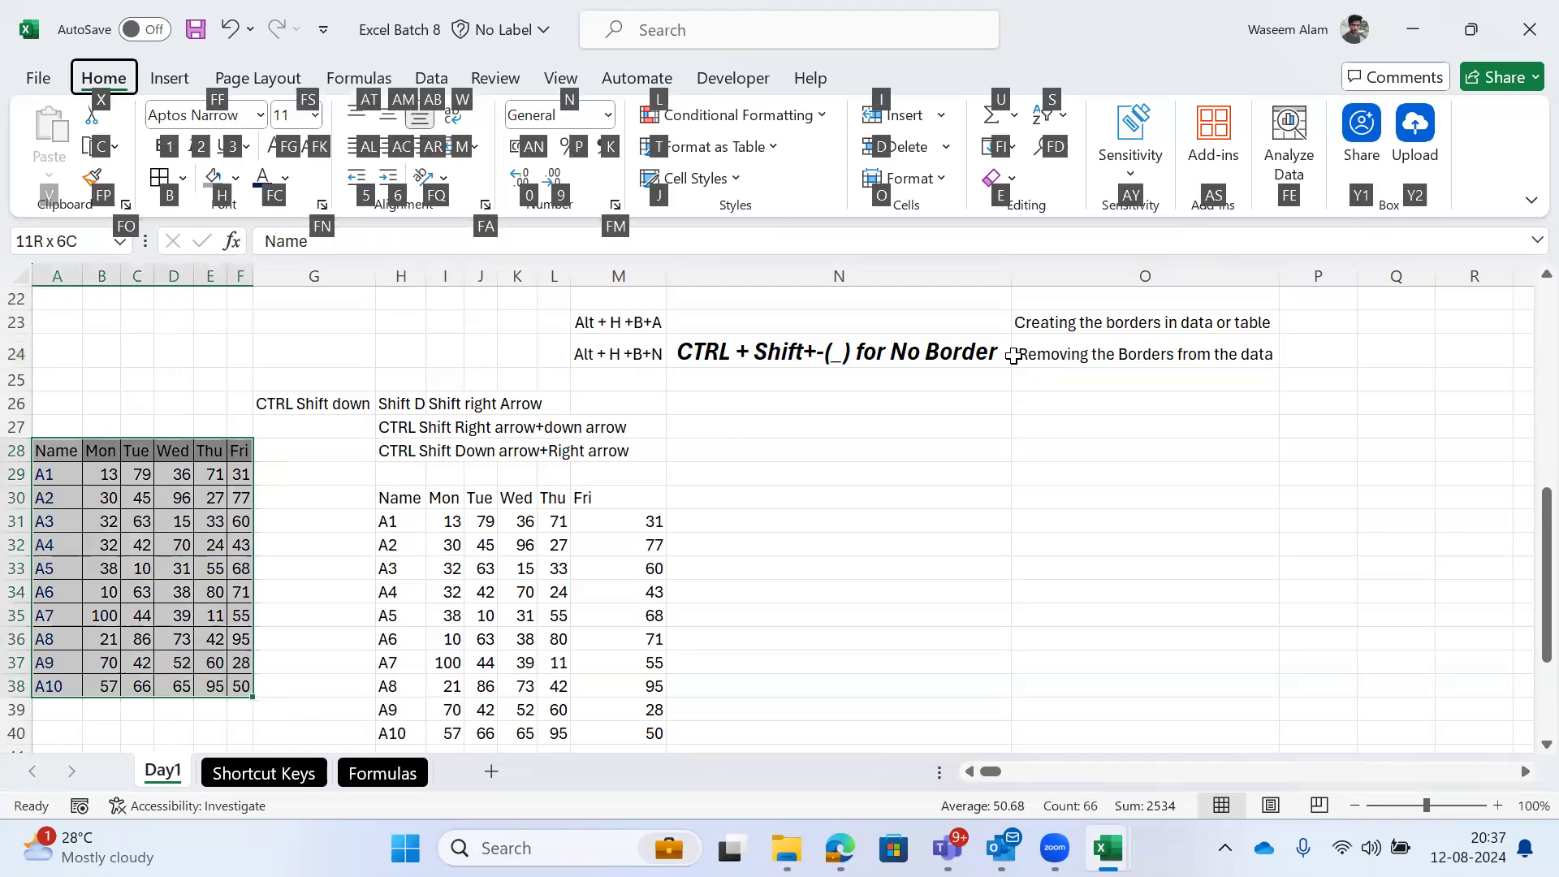
key("b")
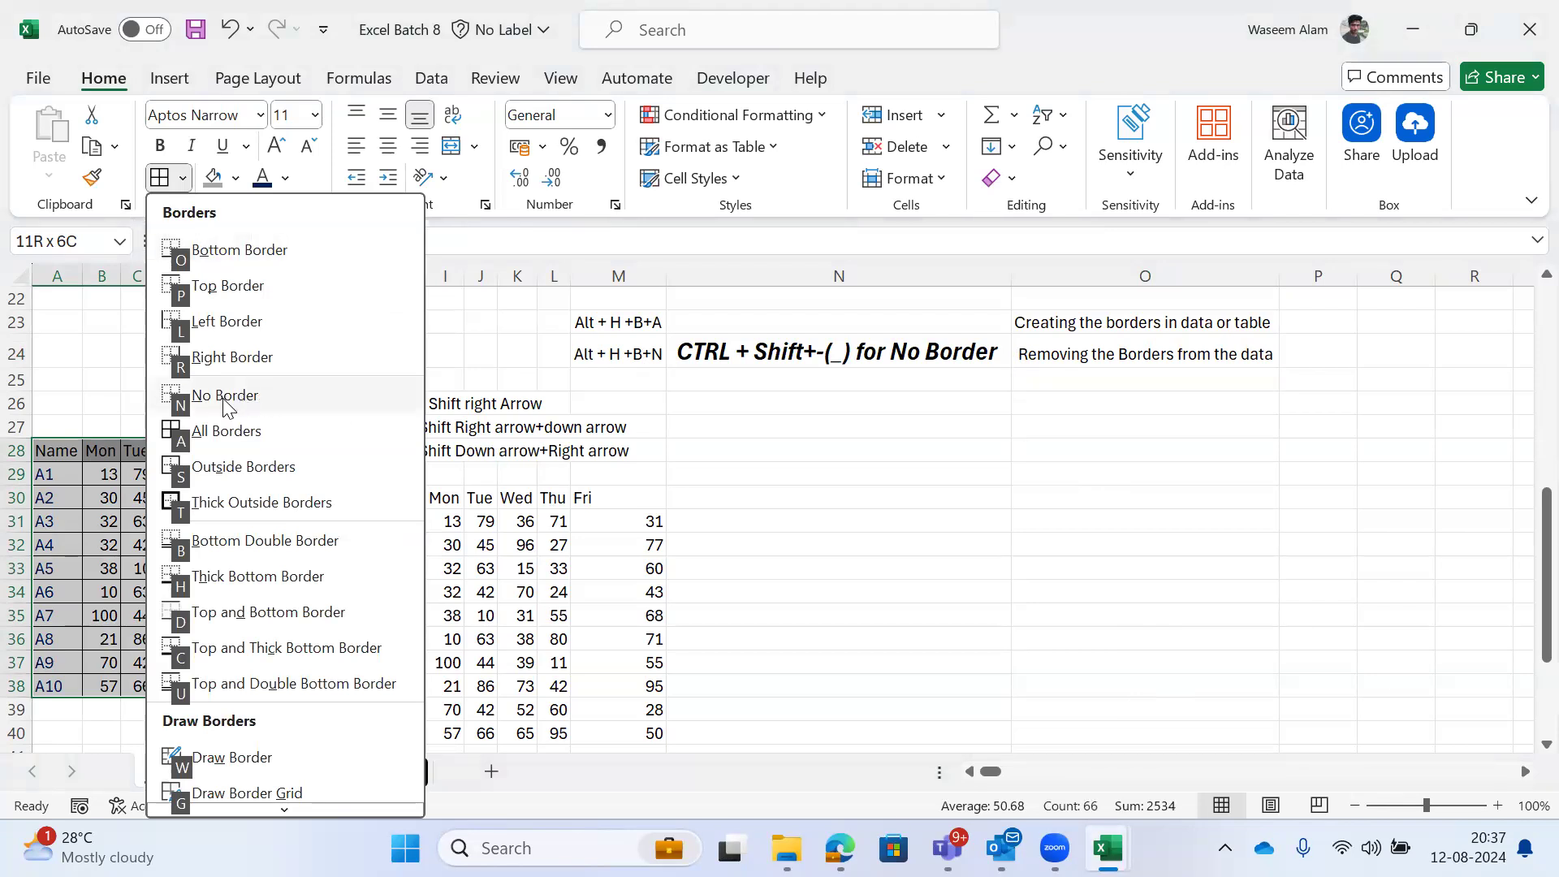
key("n")
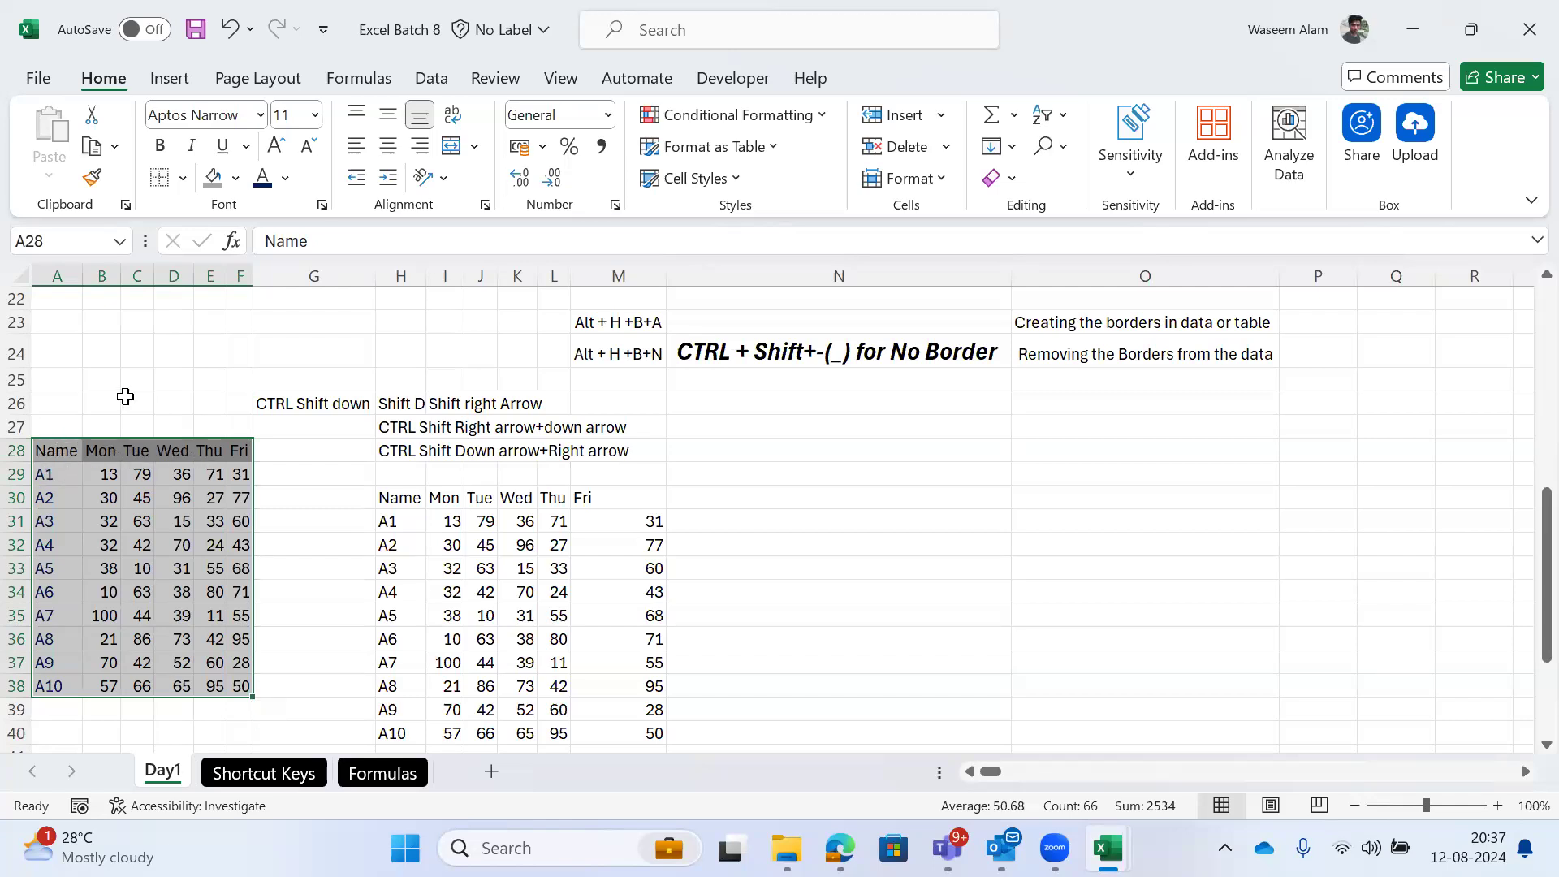
Step: Try the No Fill option on the original table A28:F38
key("alt")
key("h")
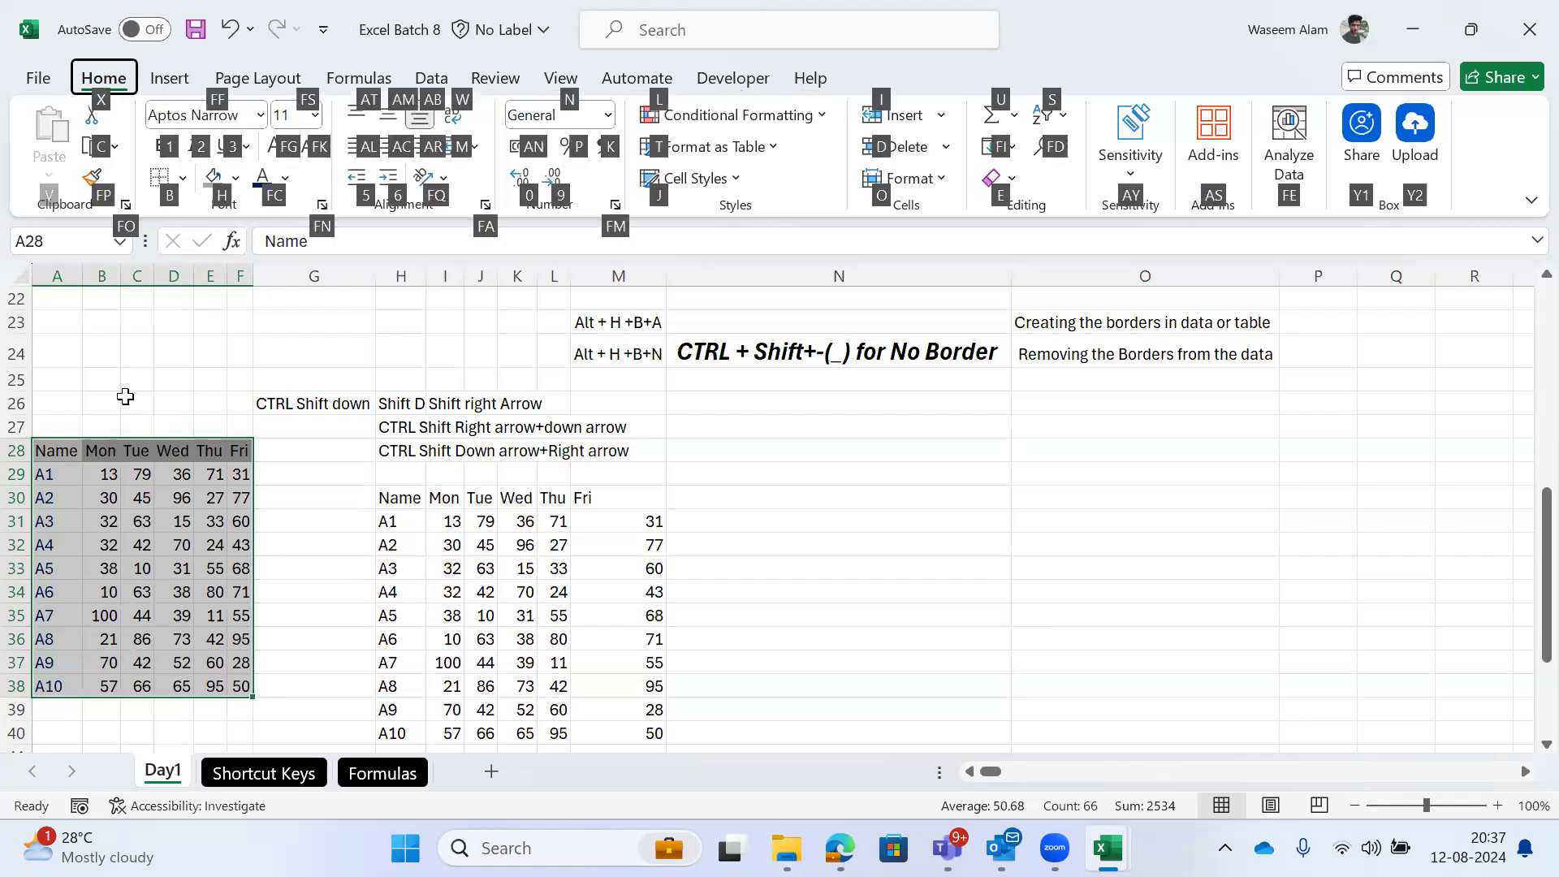
key("h")
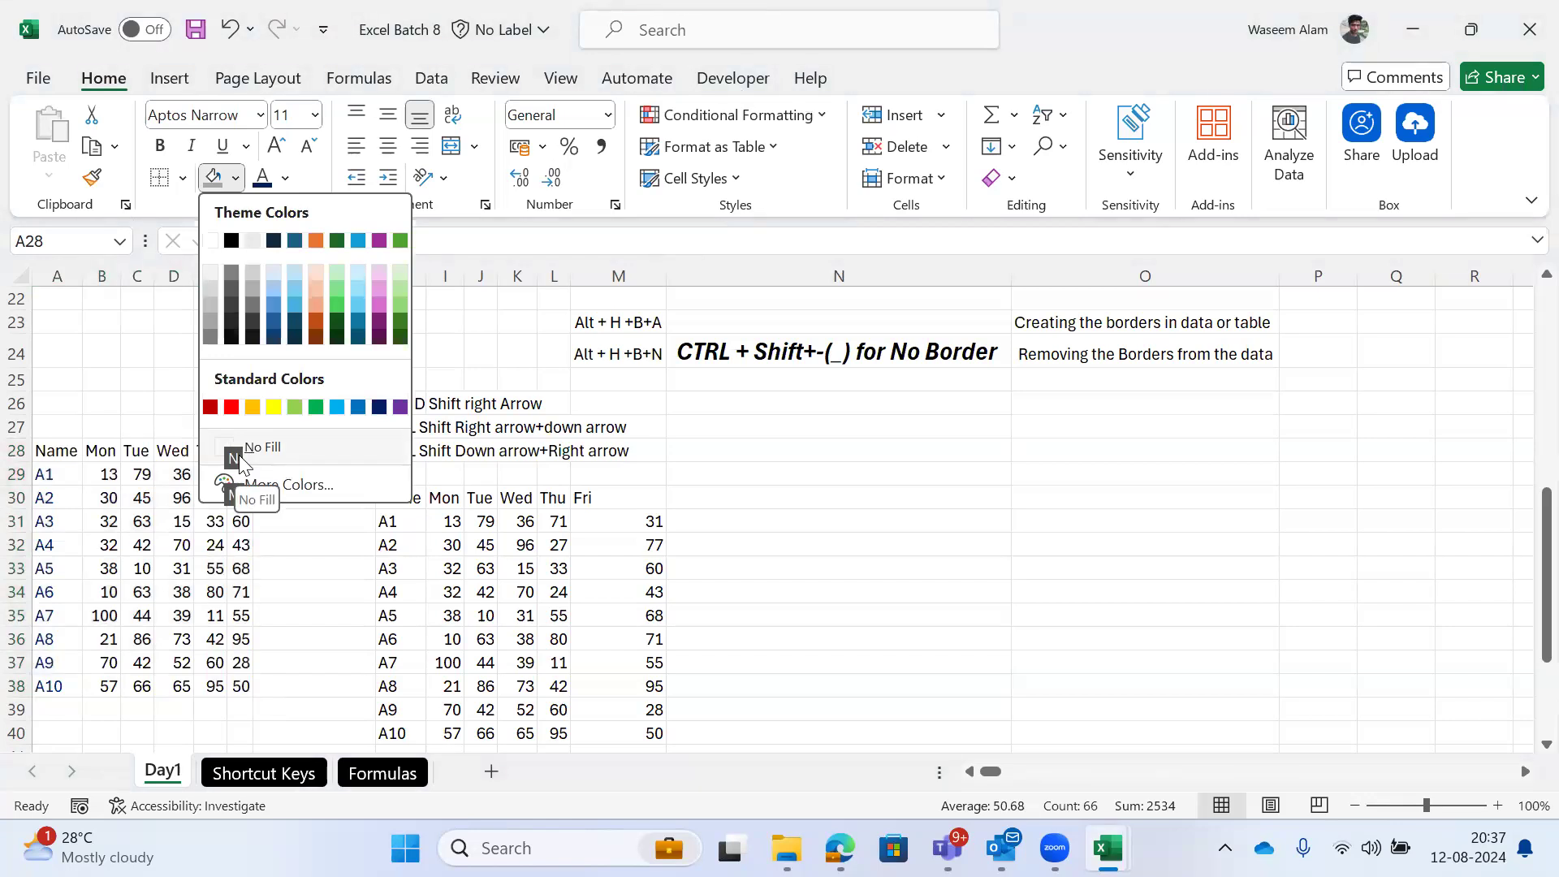
key("n")
key("alt+p")
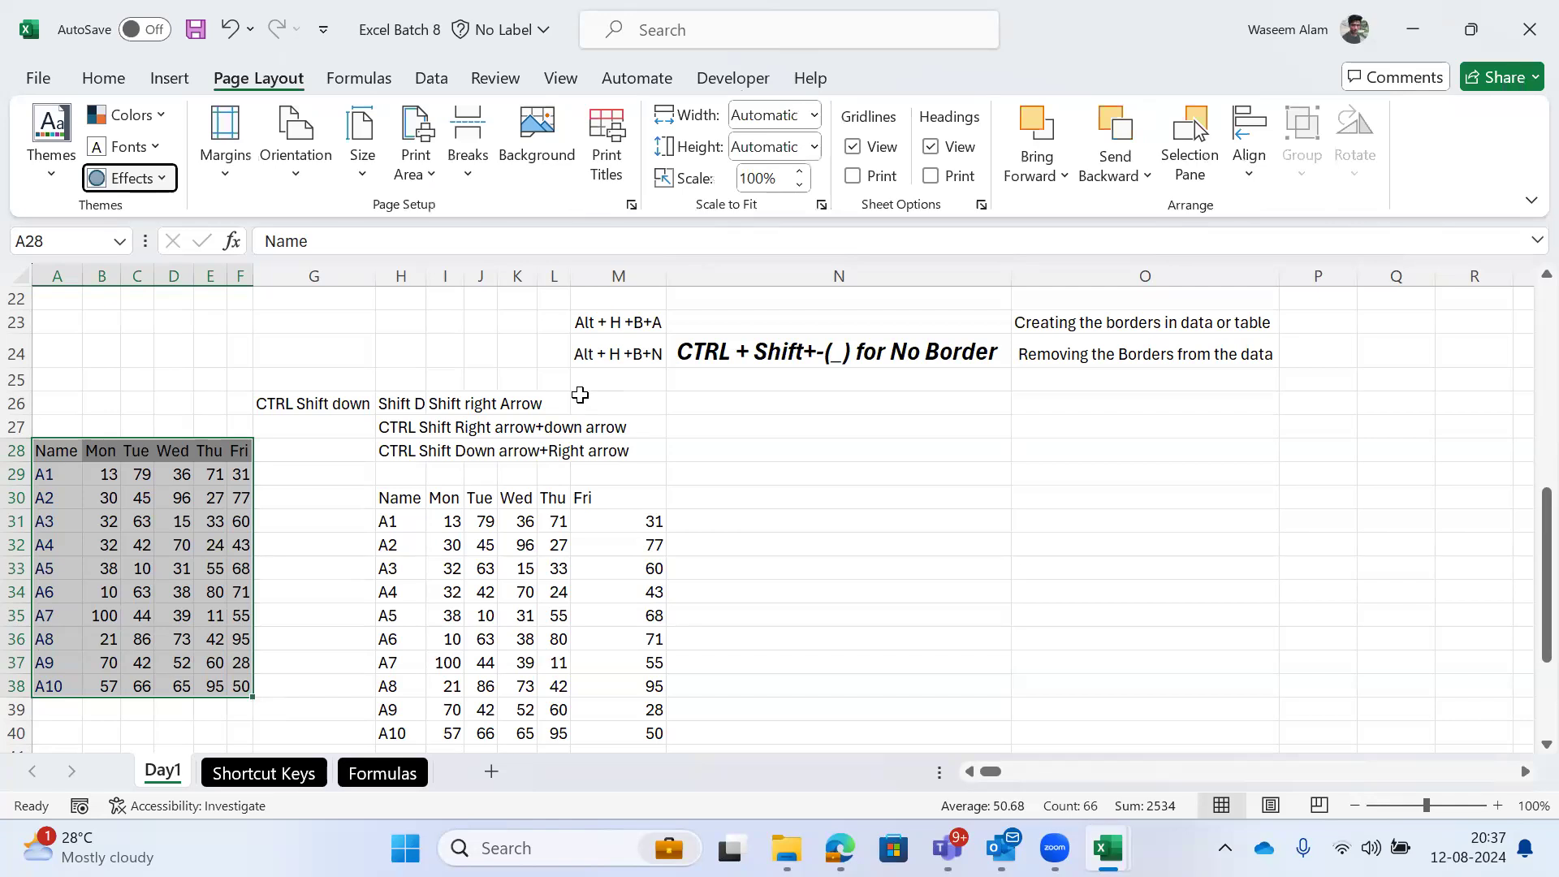
Step: Enter the shortcut note "ALT + H H N" in cell M25, below the border shortcuts
left_click(584, 383)
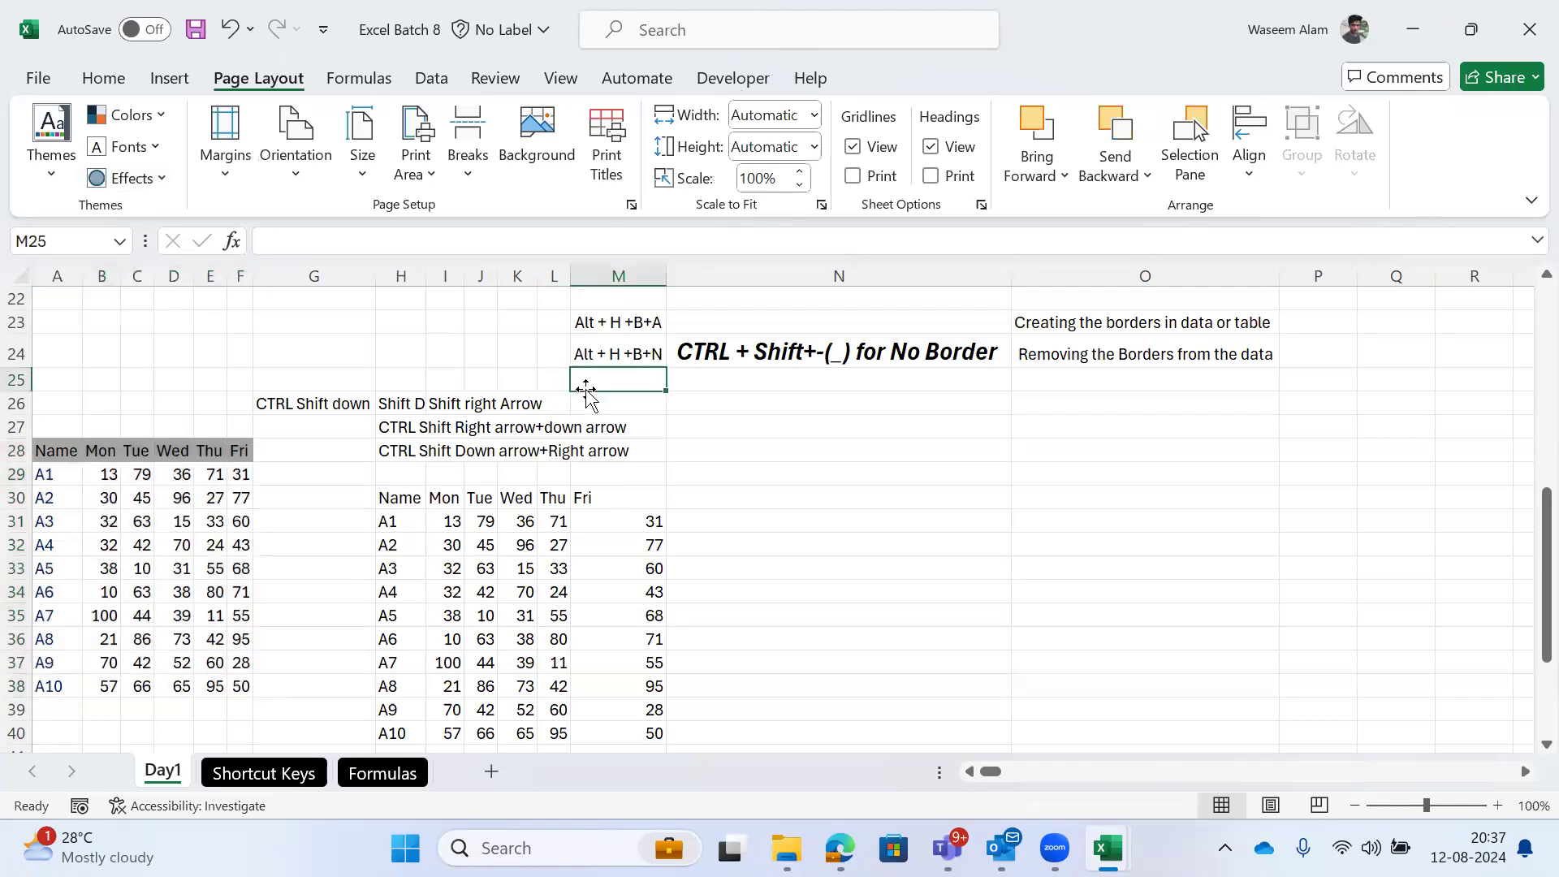
type("ALT")
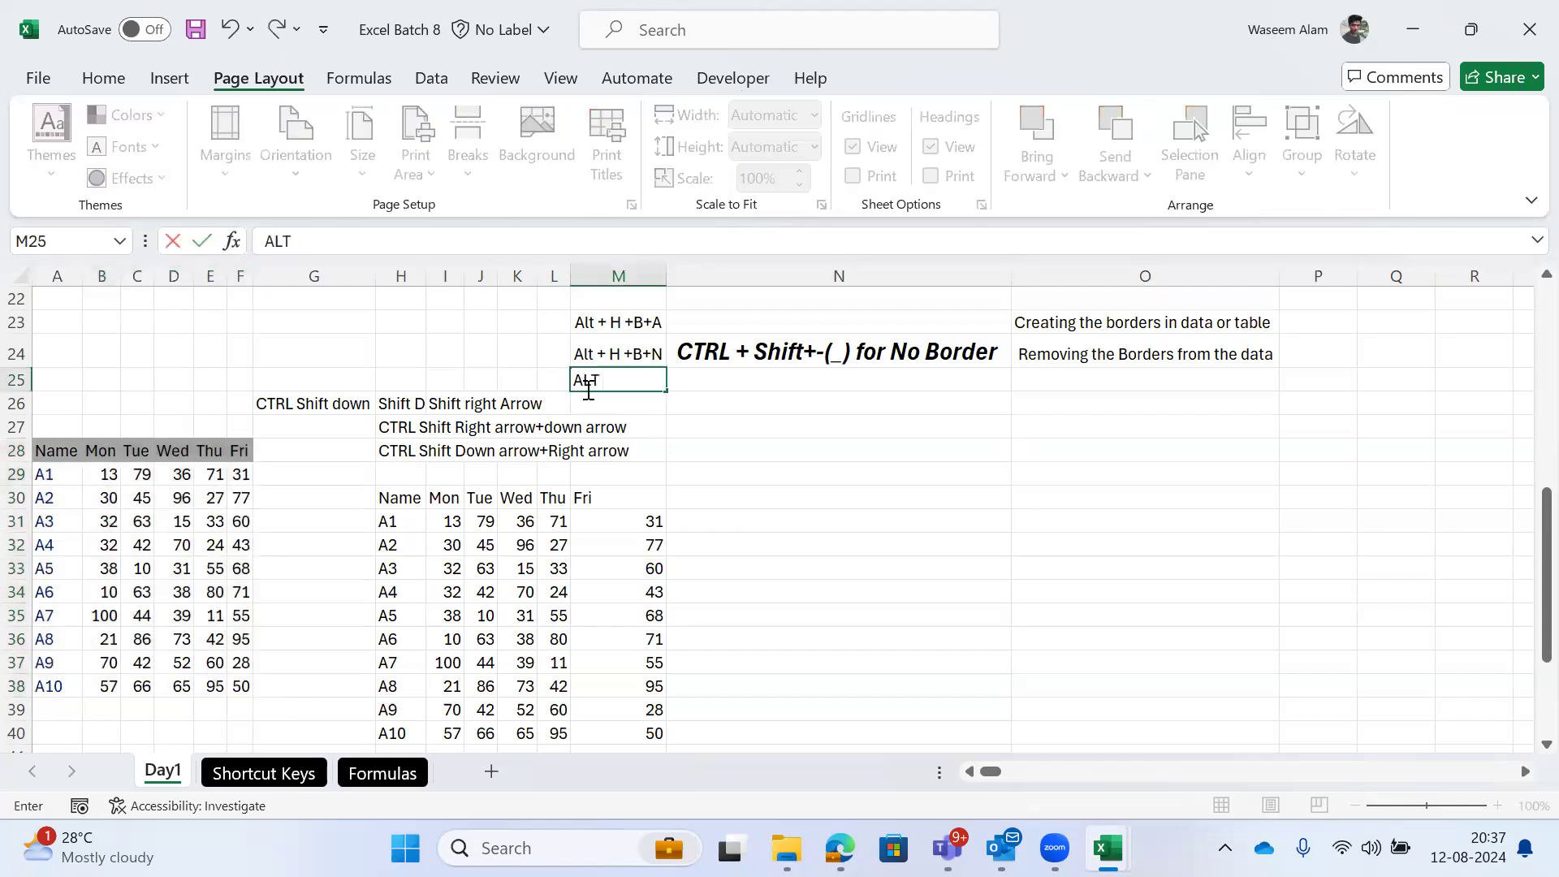
type(" + H H")
key("BackSpace")
type("H")
left_click(626, 381)
type("N")
key("Tab")
Step: Select the original table A28:F38 and remove its header shading with No Fill
key("Left")
key("Left")
key("Left")
key("ctrl+Left")
key("ctrl+Down")
key("ctrl+shift+Down")
key("ctrl+shift+Right")
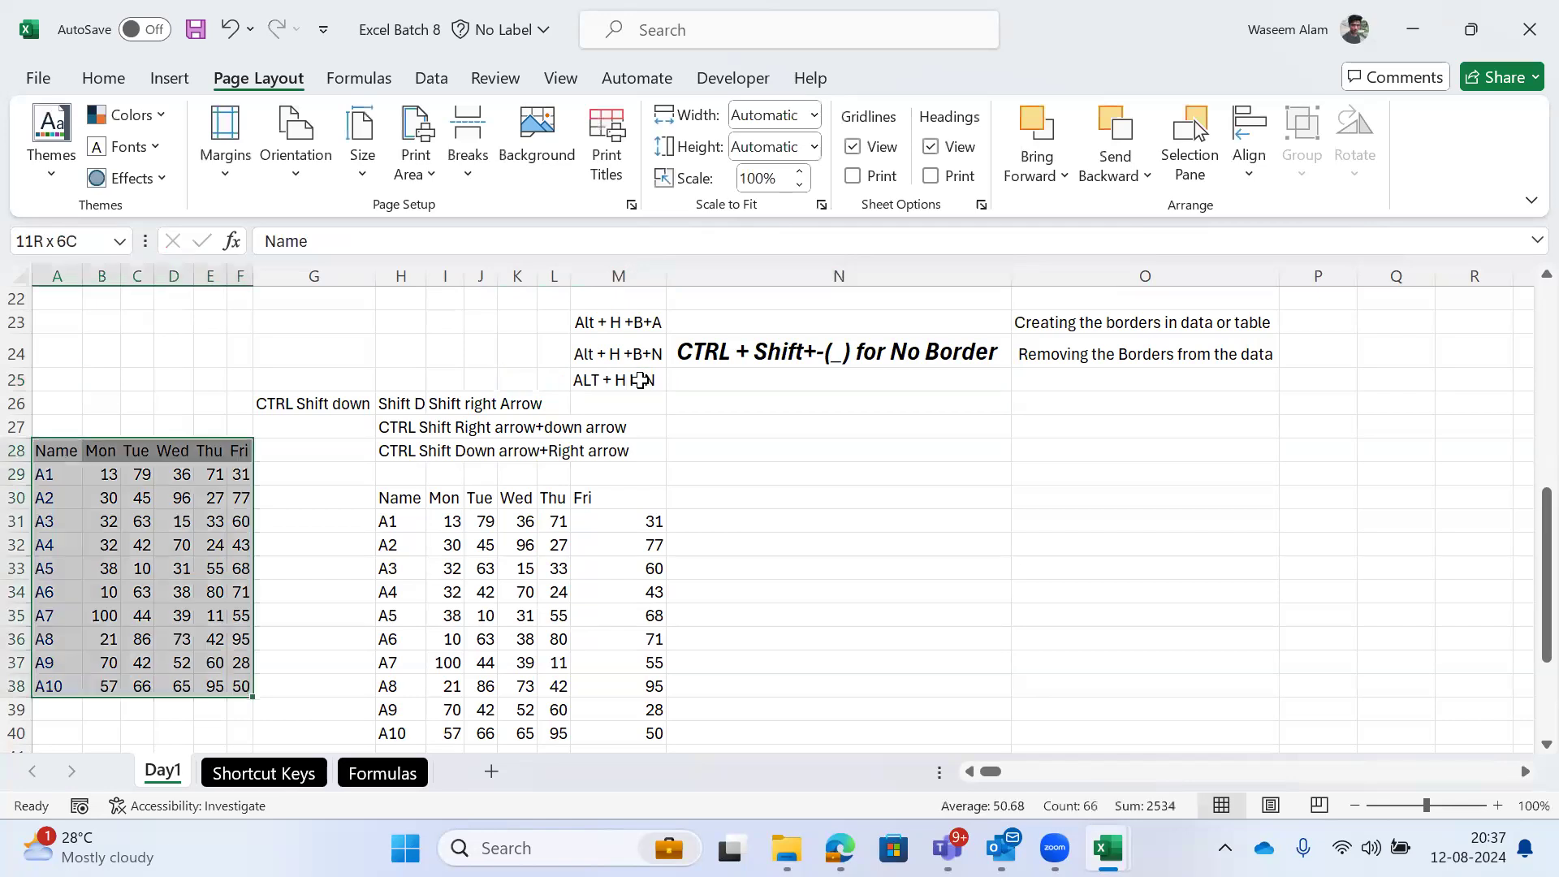
key("alt")
key("h")
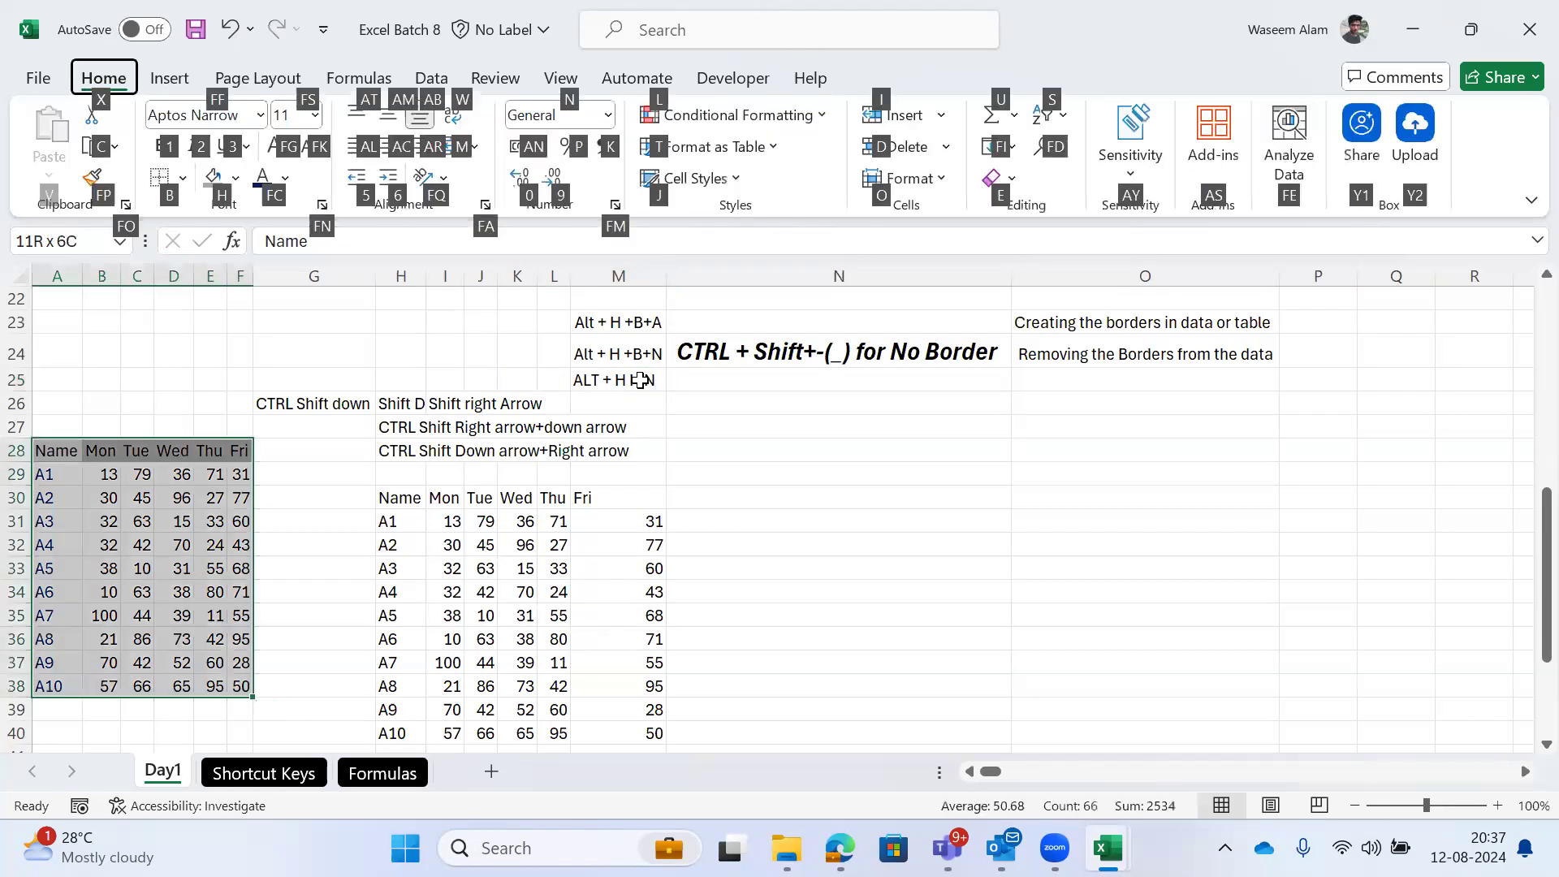
key("h")
key("n")
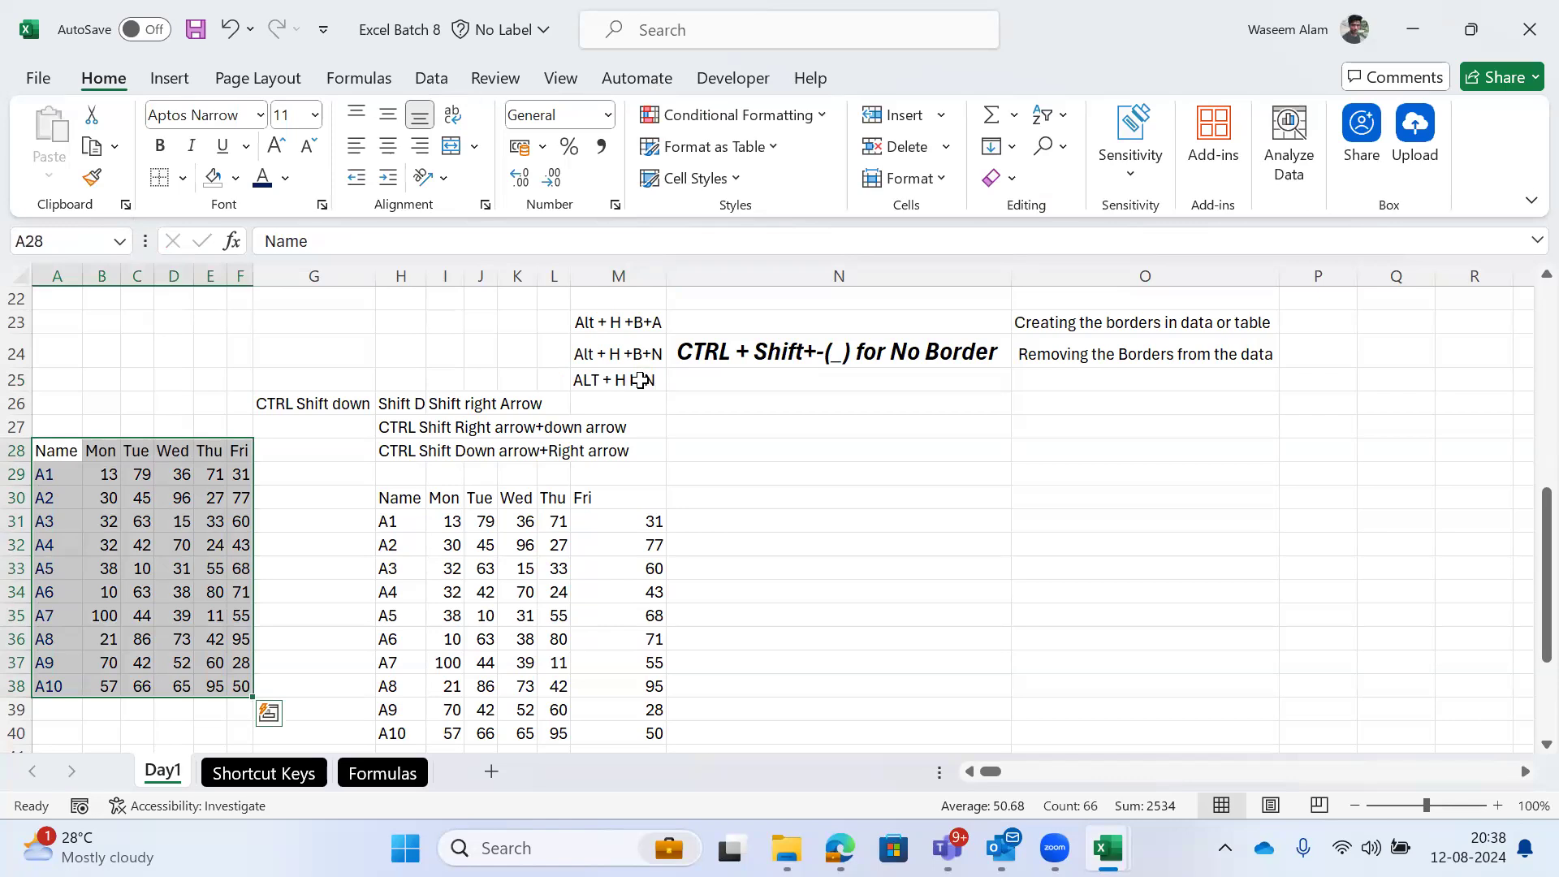
Step: Reselect the original table A28:F38 and apply No Fill once more
key("Left")
key("ctrl+shift+Right")
key("ctrl+shift+Down")
key("alt")
key("h")
key("h")
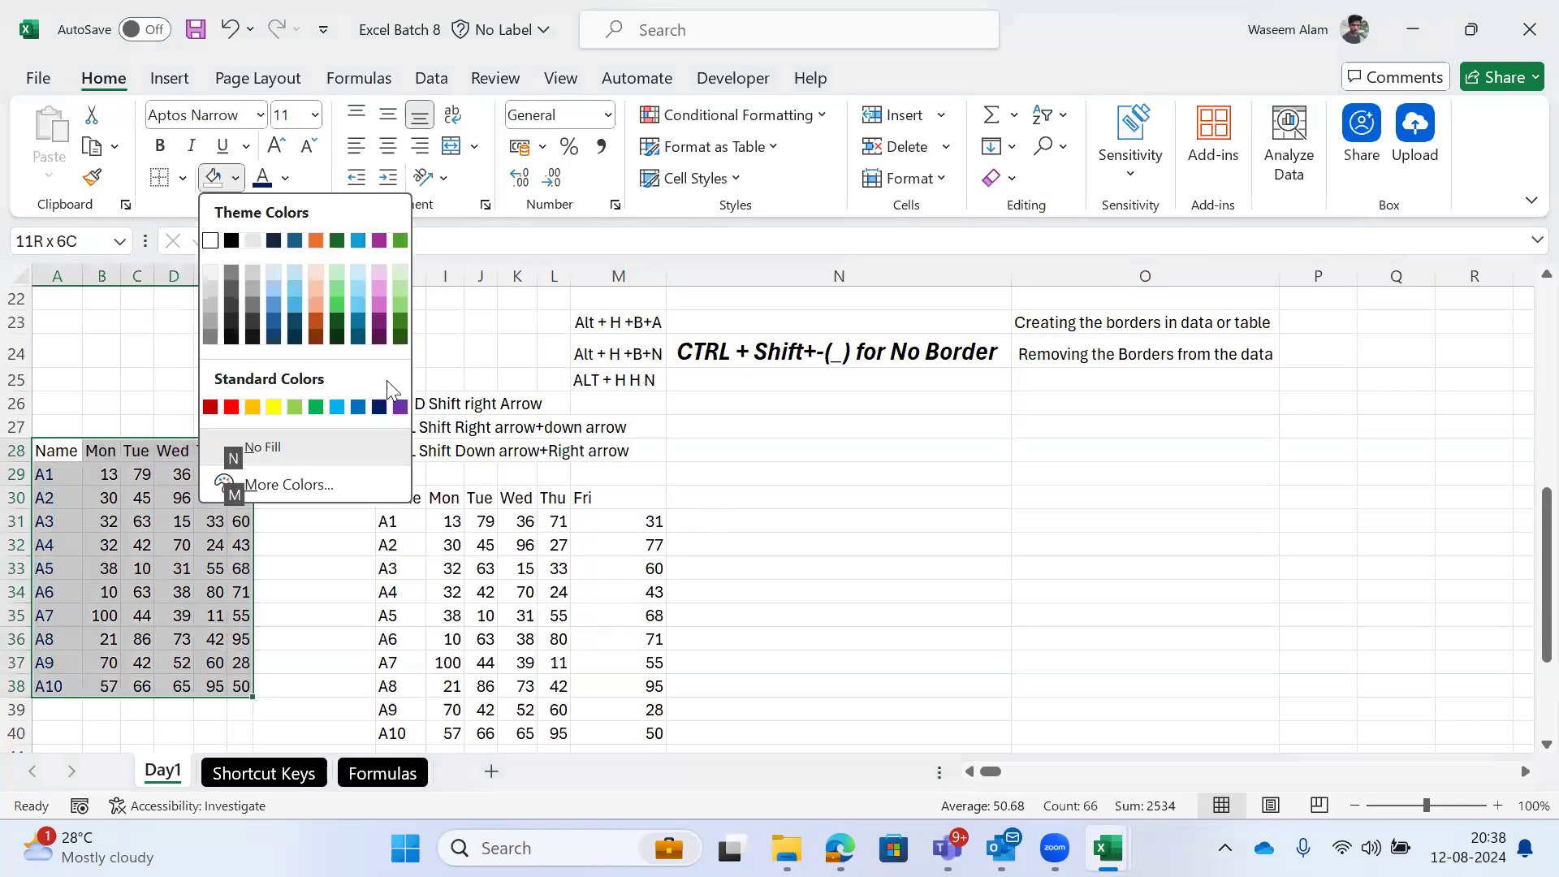
left_click(283, 432)
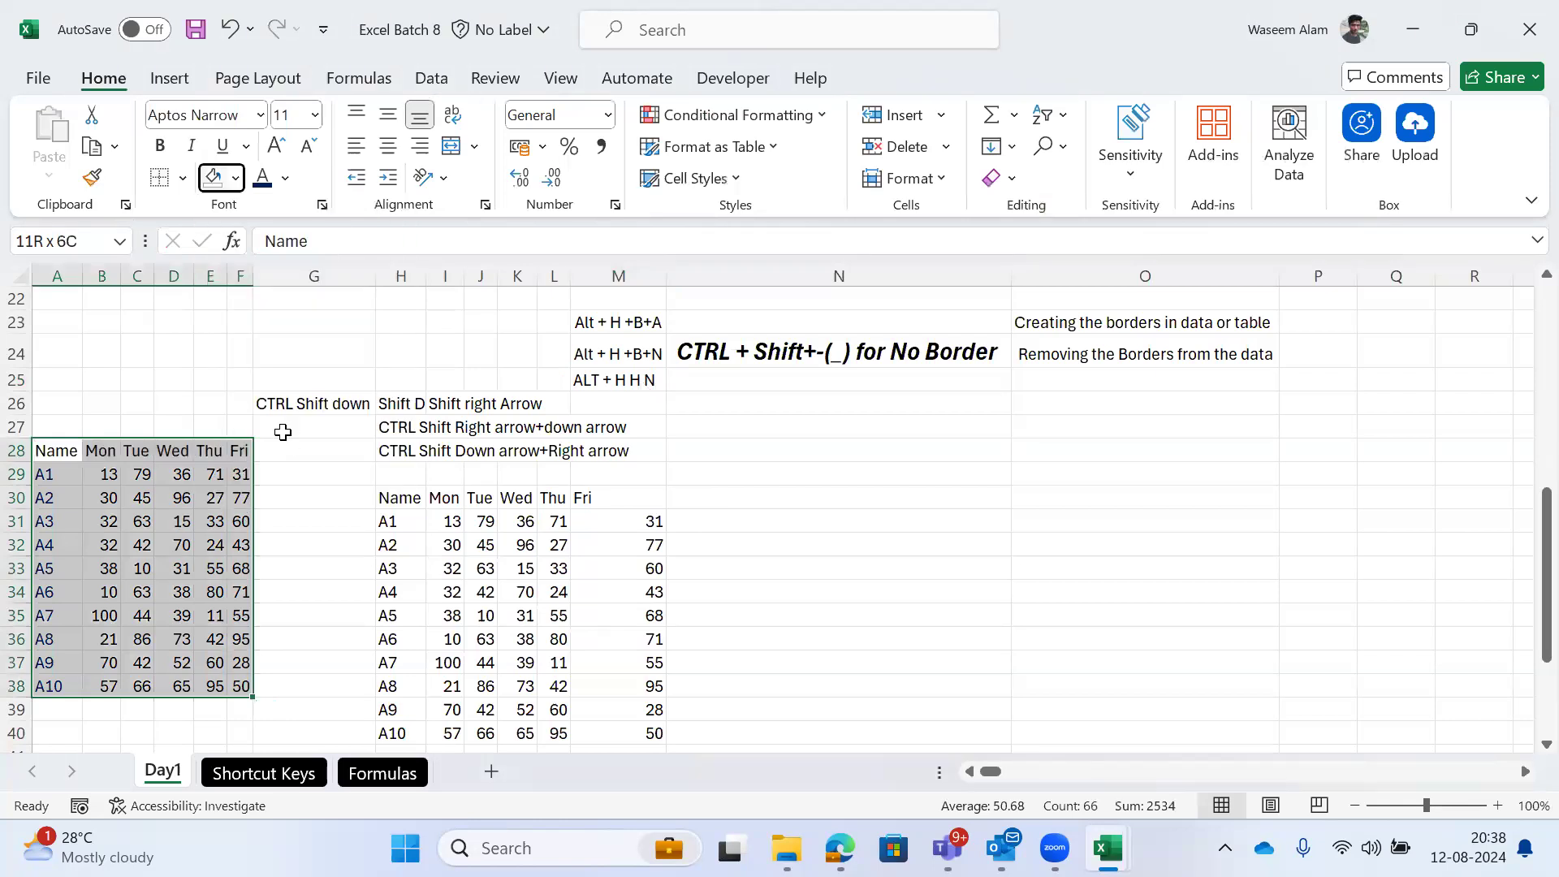
key("Down")
key("ctrl+shift+Down")
key("ctrl+shift+Right")
key("Left")
key("ctrl+shift+Right")
key("ctrl+shift+Down")
key("Left")
key("ctrl+shift+Down")
key("Up")
key("Down")
key("Up")
Step: Select the original table A28:F38 and set its font color to Automatic
key("ctrl+shift+Down")
key("ctrl+shift+Right")
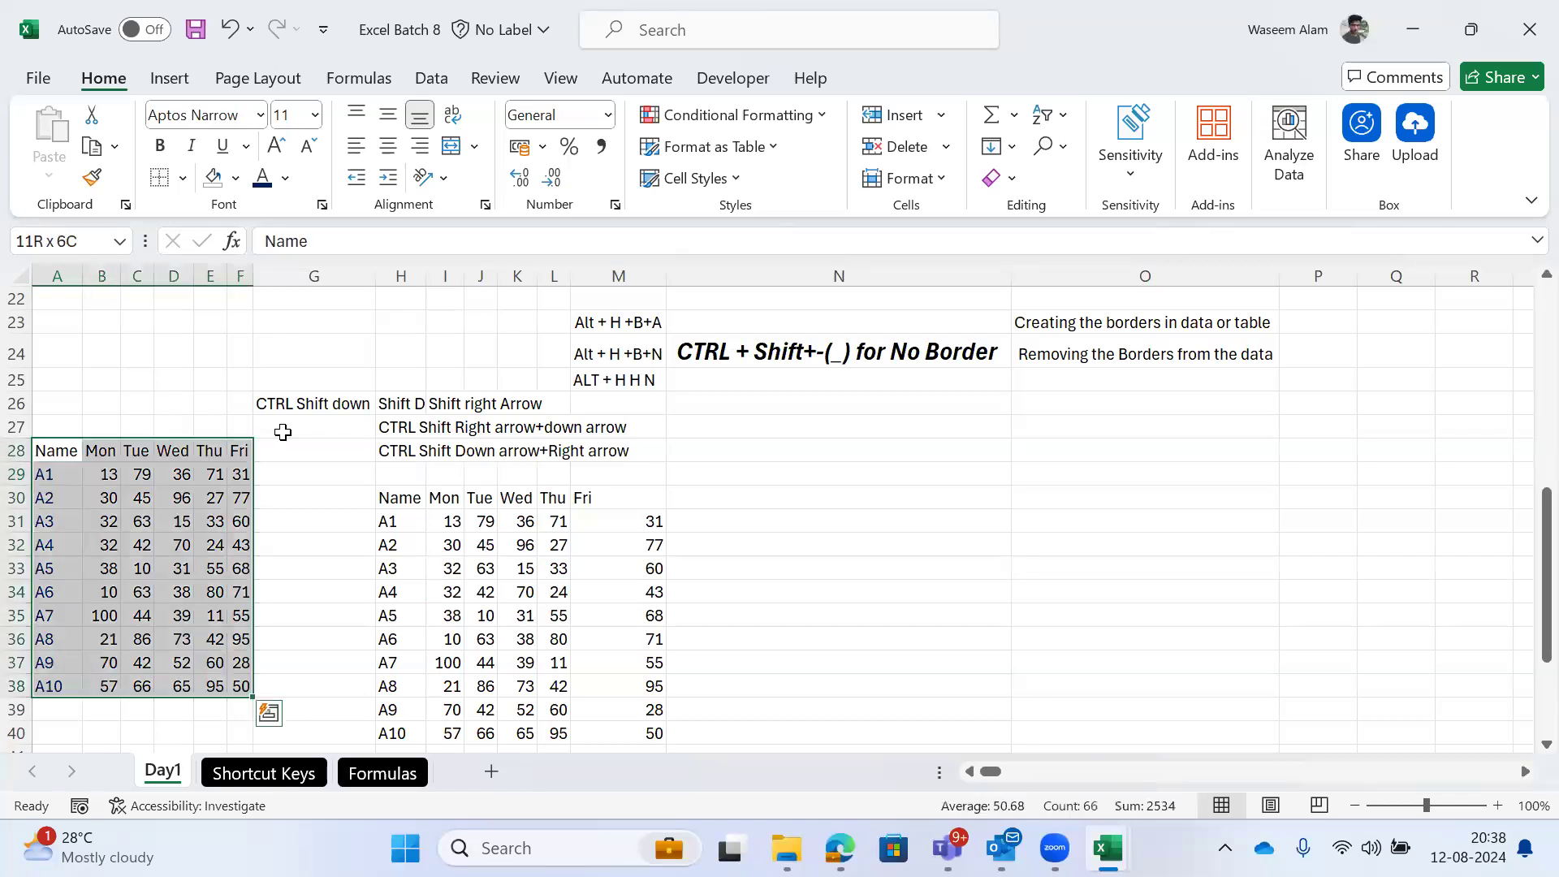
key("alt")
key("h")
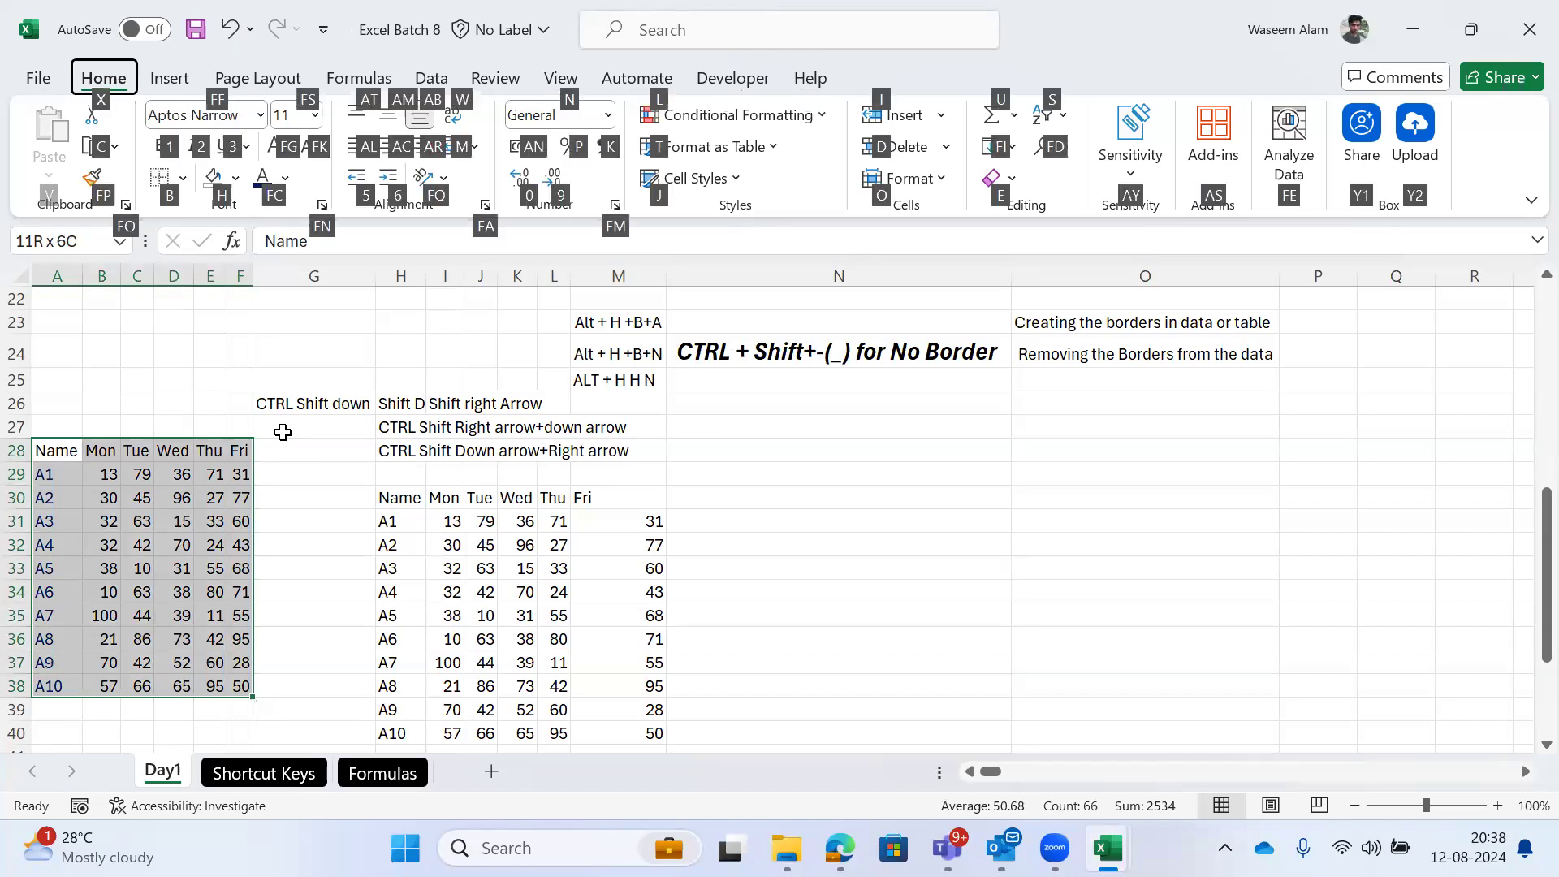
key("c")
key("Escape")
key("alt")
key("h")
key("f")
key("c")
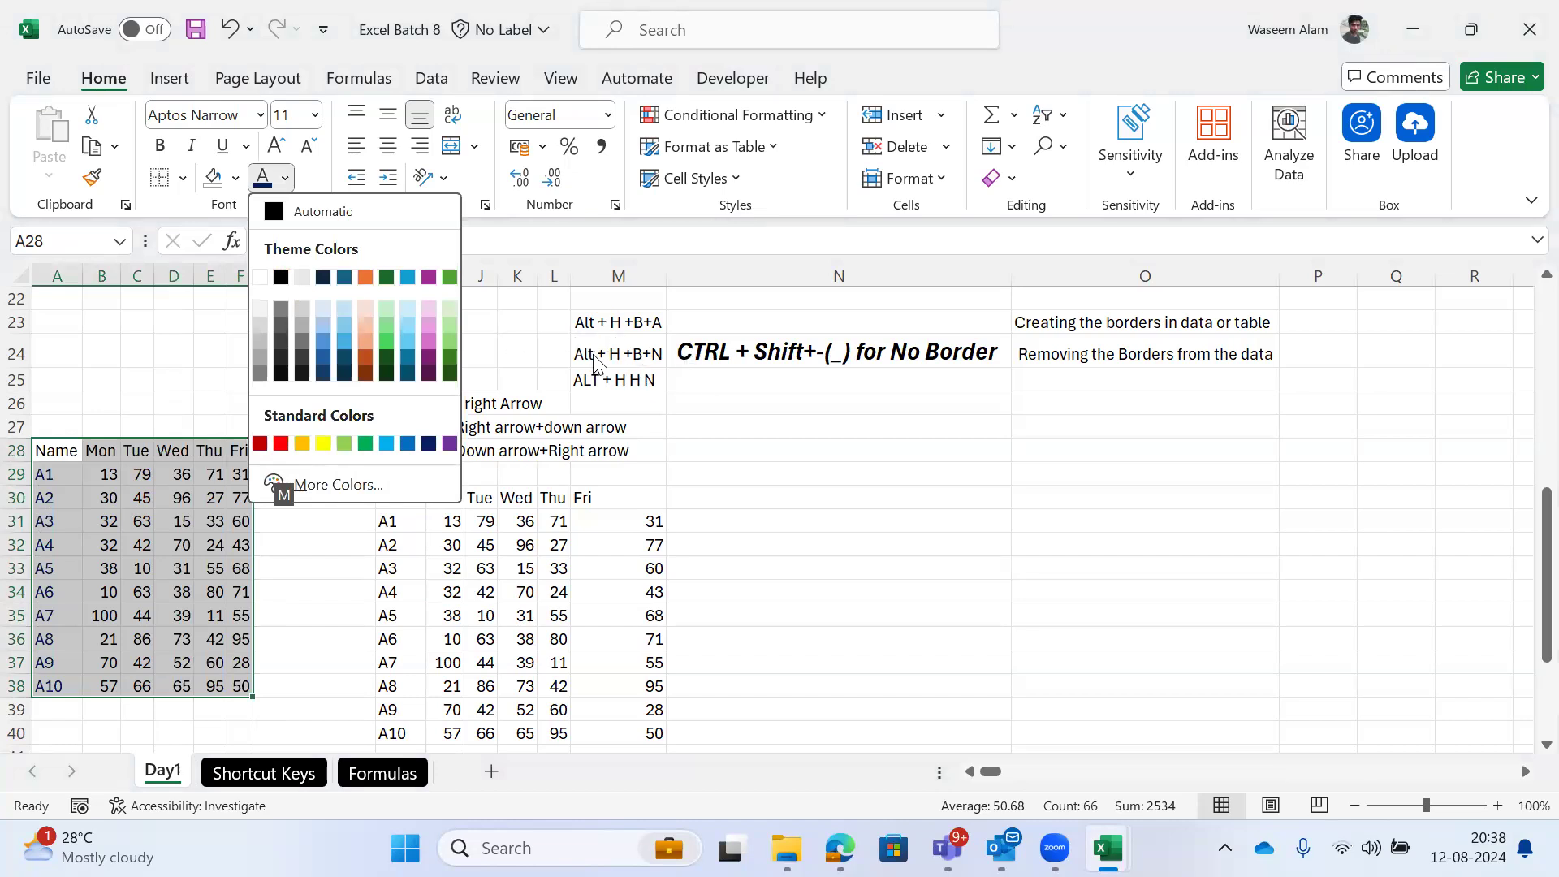
left_click(274, 215)
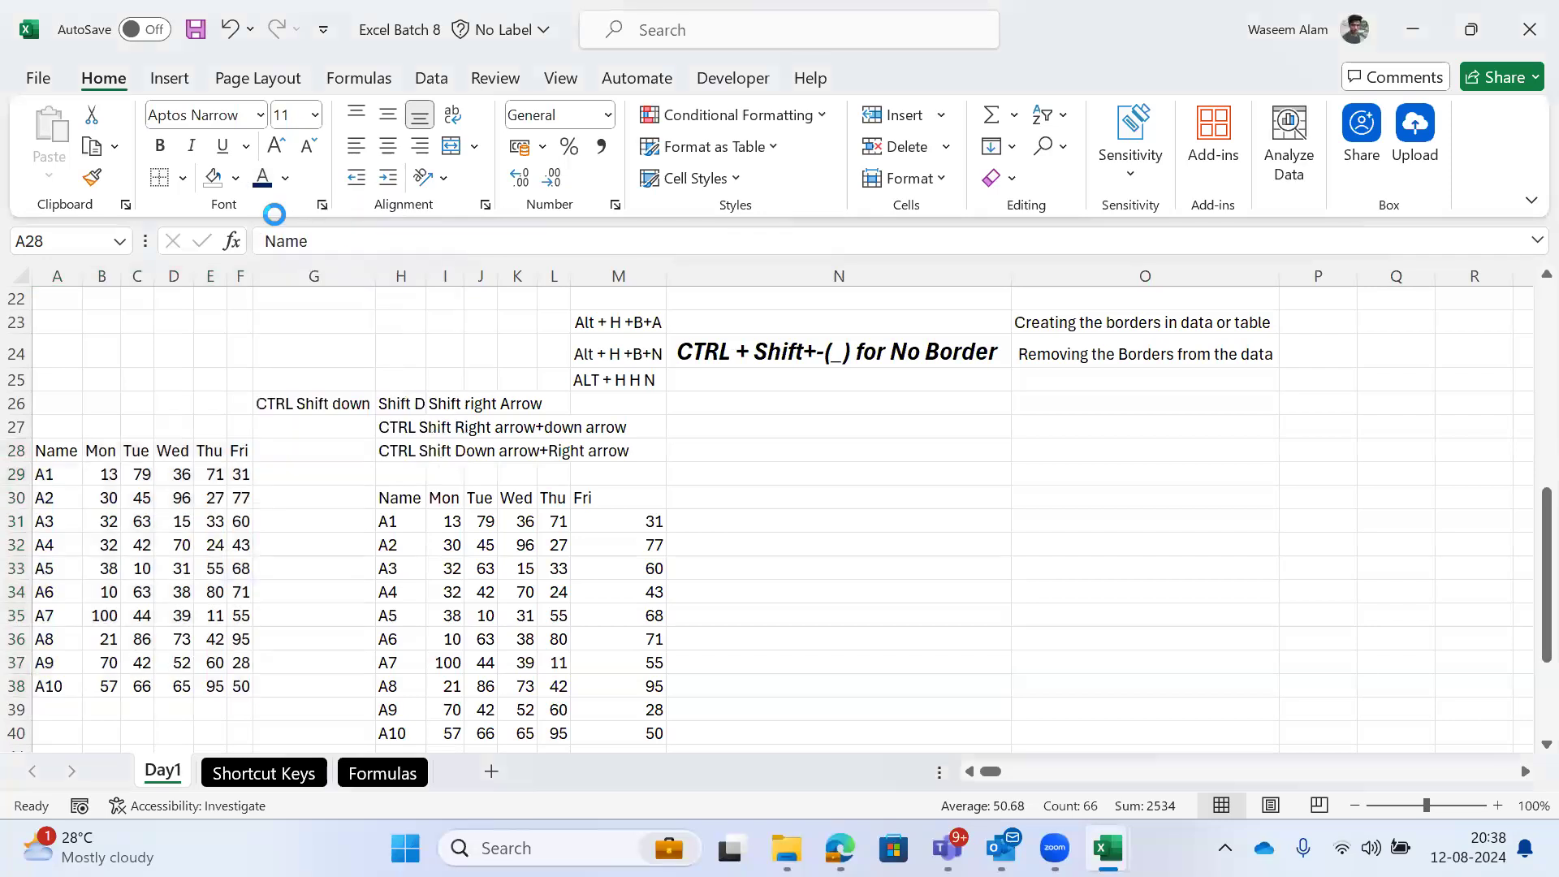
key("Down")
key("ctrl+shift+Down")
key("Right")
key("Right")
key("Right")
key("Right")
key("Right")
key("Down")
key("Right")
key("Right")
key("Right")
key("Left")
key("ctrl+shift+Down")
key("ctrl+shift+Right")
key("Left")
key("Left")
key("Up")
key("Up")
key("Left")
key("Left")
key("Left")
key("Left")
key("Left")
key("ctrl+shift+Down")
key("ctrl+shift+Right")
Step: Select the copied table starting at H30 and autofit its column widths
key("Down")
key("Right")
key("Right")
key("Right")
key("Right")
key("Right")
key("Right")
key("Right")
key("Down")
key("Right")
key("Left")
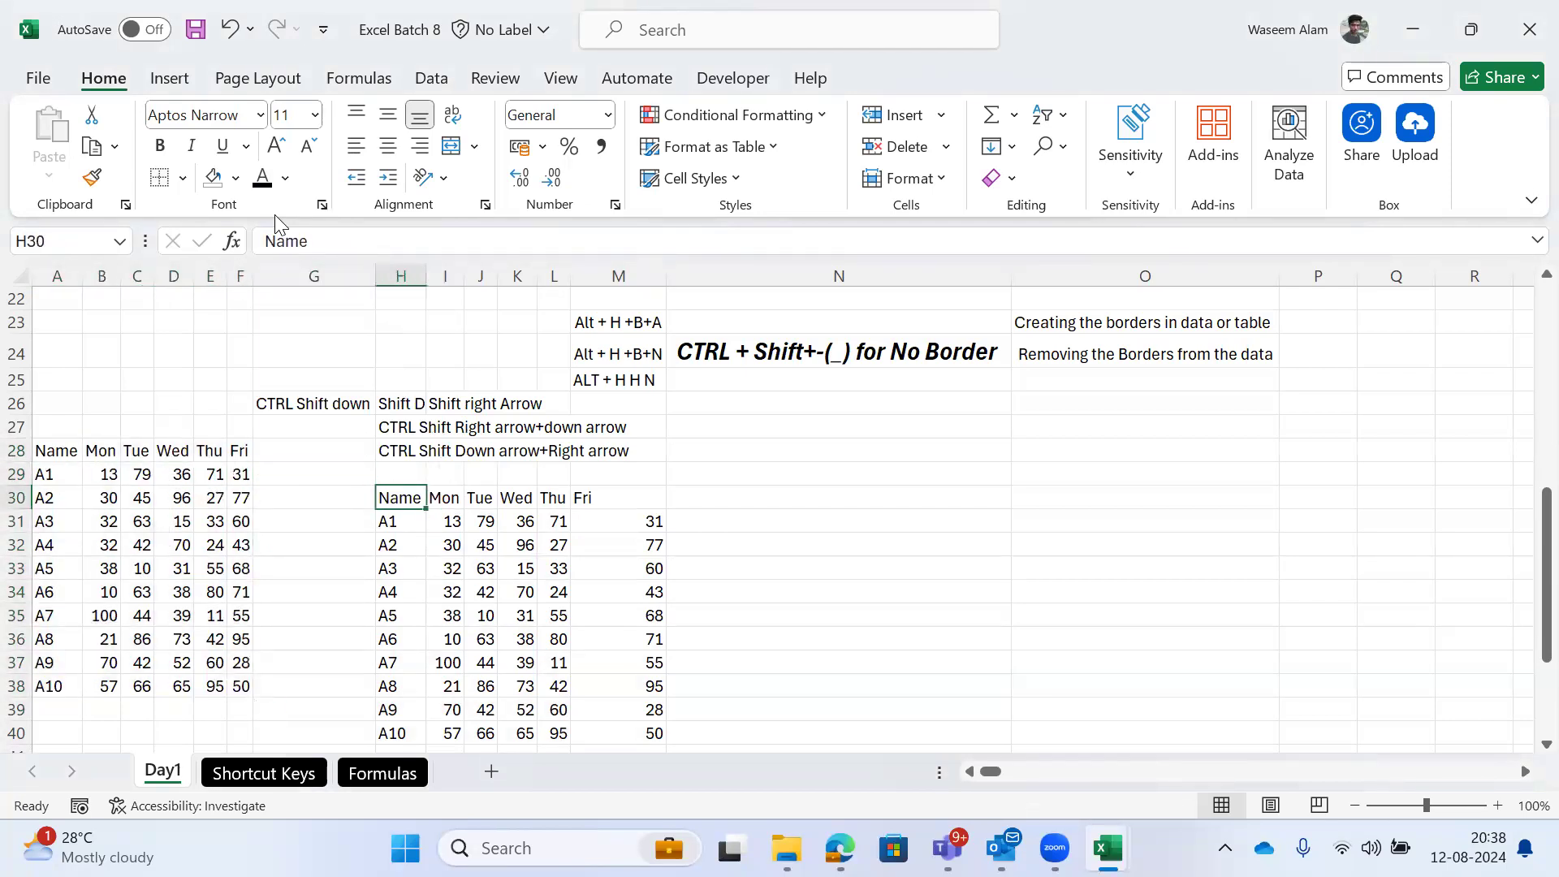
key("ctrl+shift+Down")
key("ctrl+shift+Right")
key("alt+h")
key("o")
key("i")
Step: Select the whole original table A28:F38 from its Name header
key("Left")
key("Left")
key("Up")
key("Up")
key("Left")
key("Left")
key("Left")
key("Left")
key("Left")
key("ctrl+shift+Down")
key("ctrl+shift+Right")
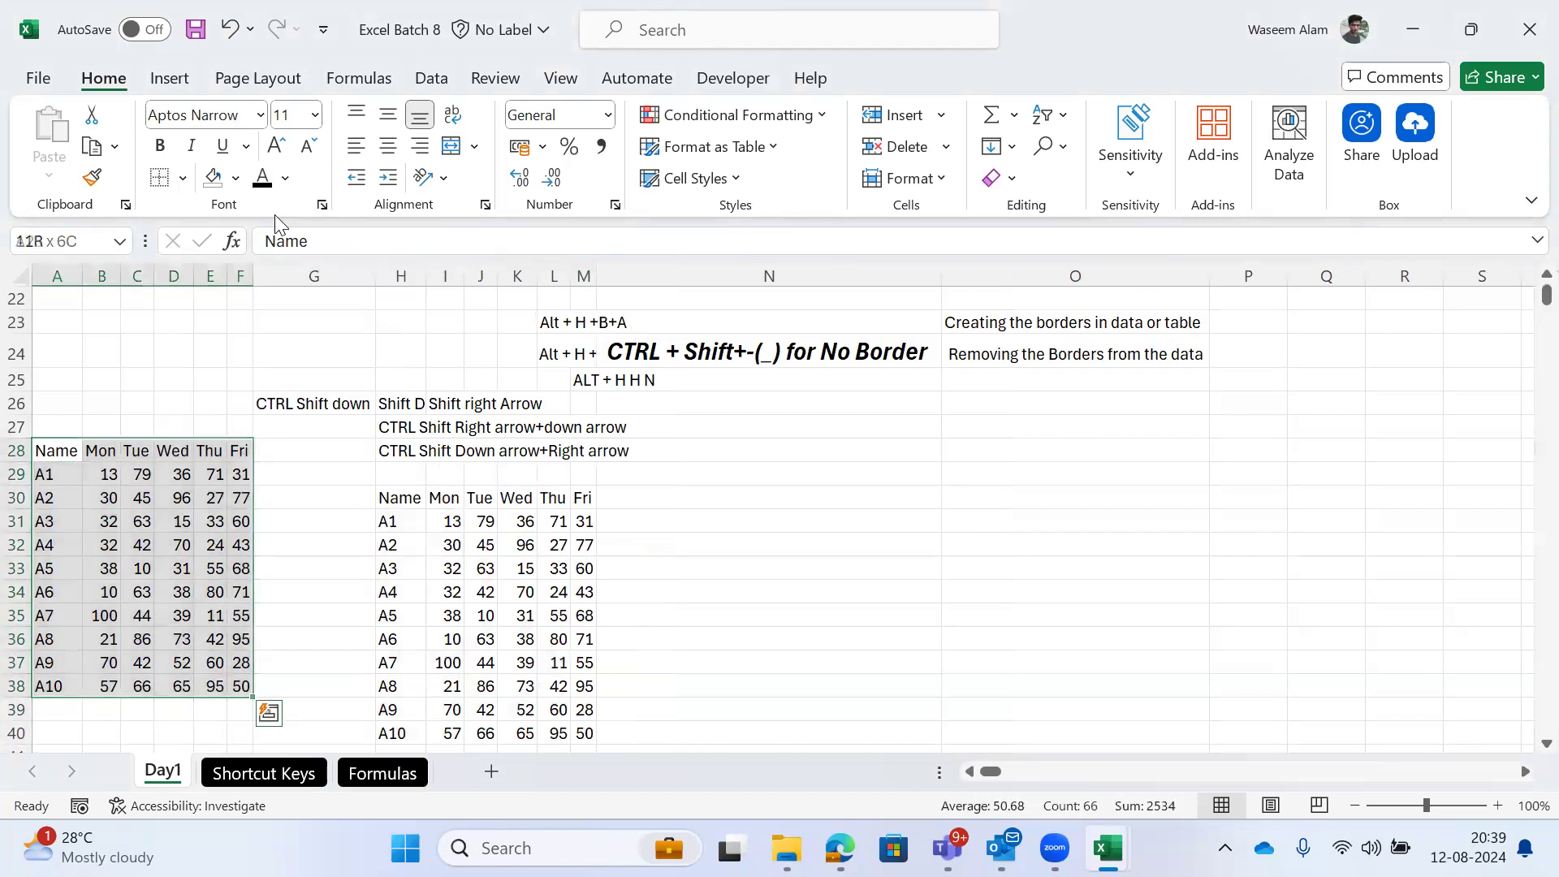
Step: Review the No Border entry in row 8 of the Shortcut Keys sheet, including its explanation in column C
key("ctrl+Page_Down")
key("Left")
key("shift+space")
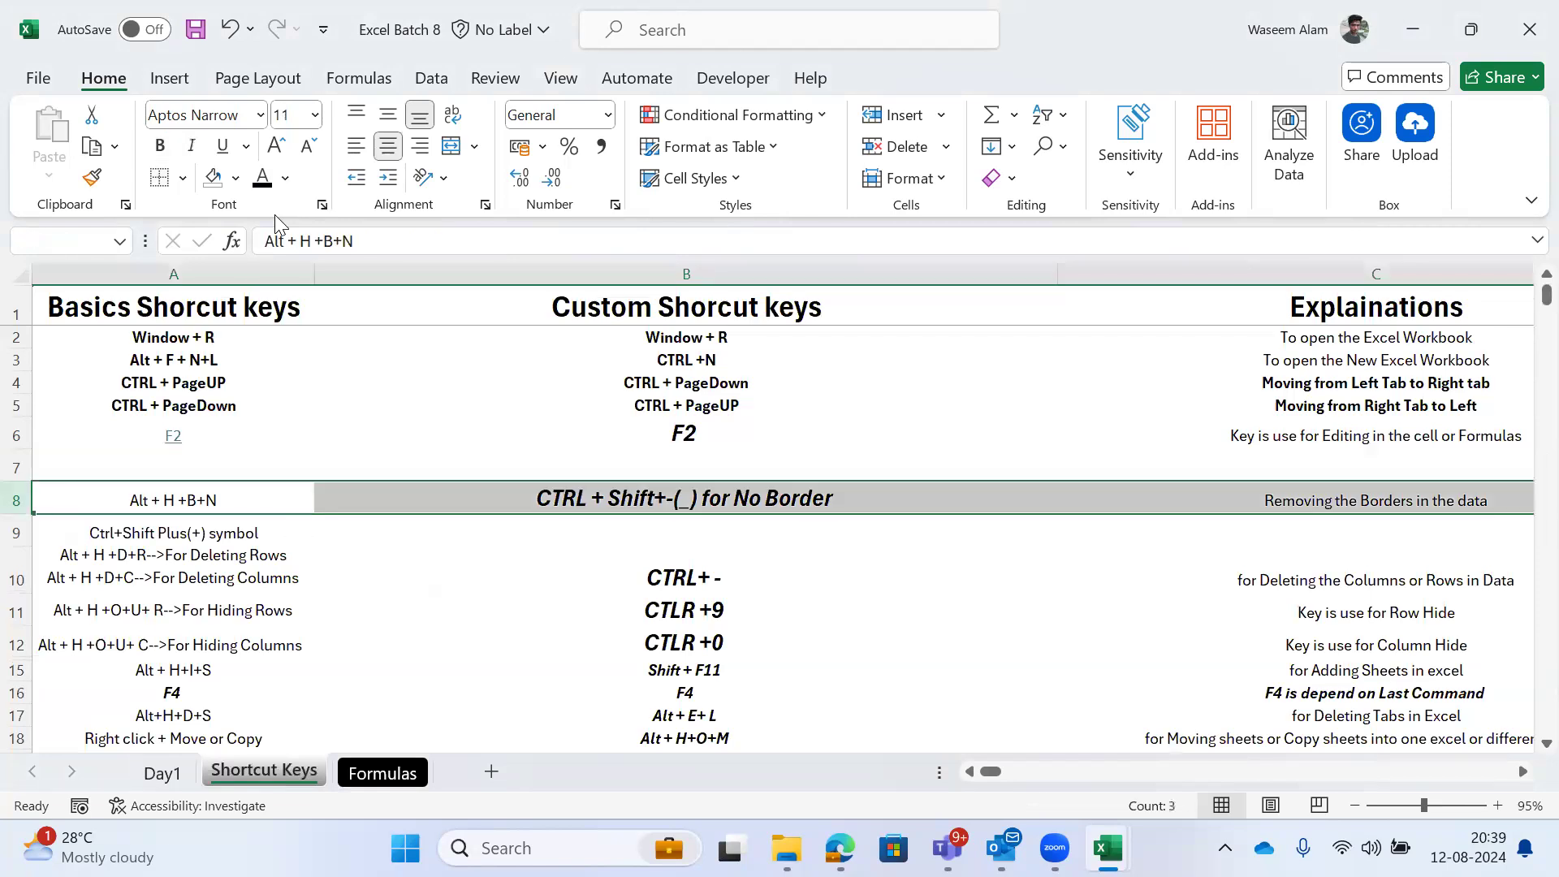
key("Up")
key("Right")
key("Right")
key("Down")
key("Right")
key("Left")
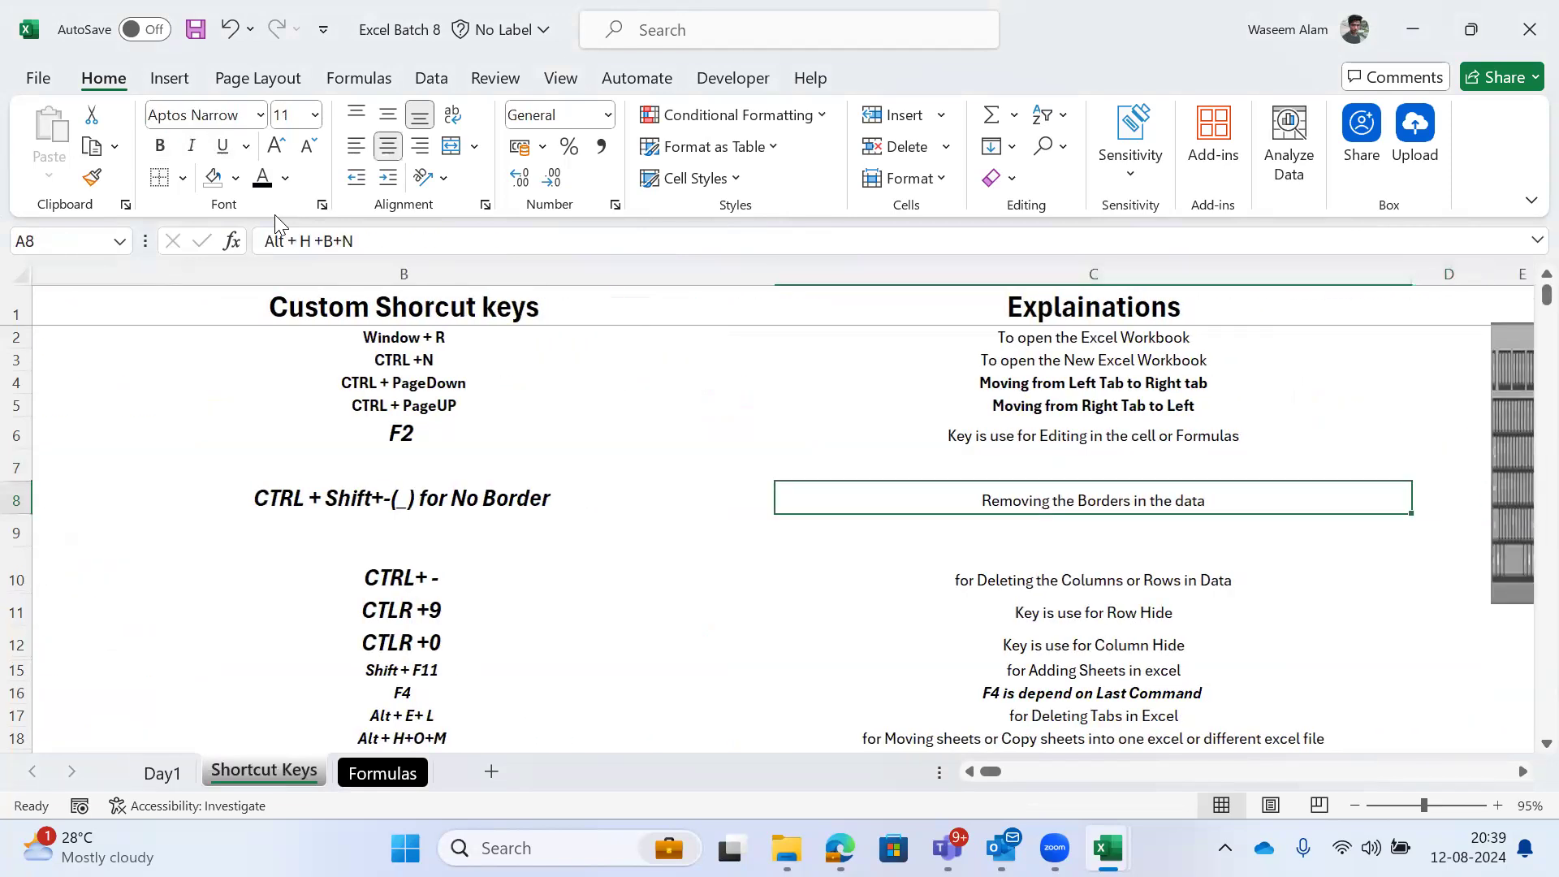
key("Left")
key("Left")
key("Up")
Step: Copy the "Alt + H +B+A" note from M23 on the Day1 sheet into A7 of the Shortcut Keys sheet
key("ctrl+Page_Up")
key("Right")
key("Right")
key("Right")
key("Right")
key("Right")
key("Right")
key("Right")
key("Right")
key("Right")
key("Right")
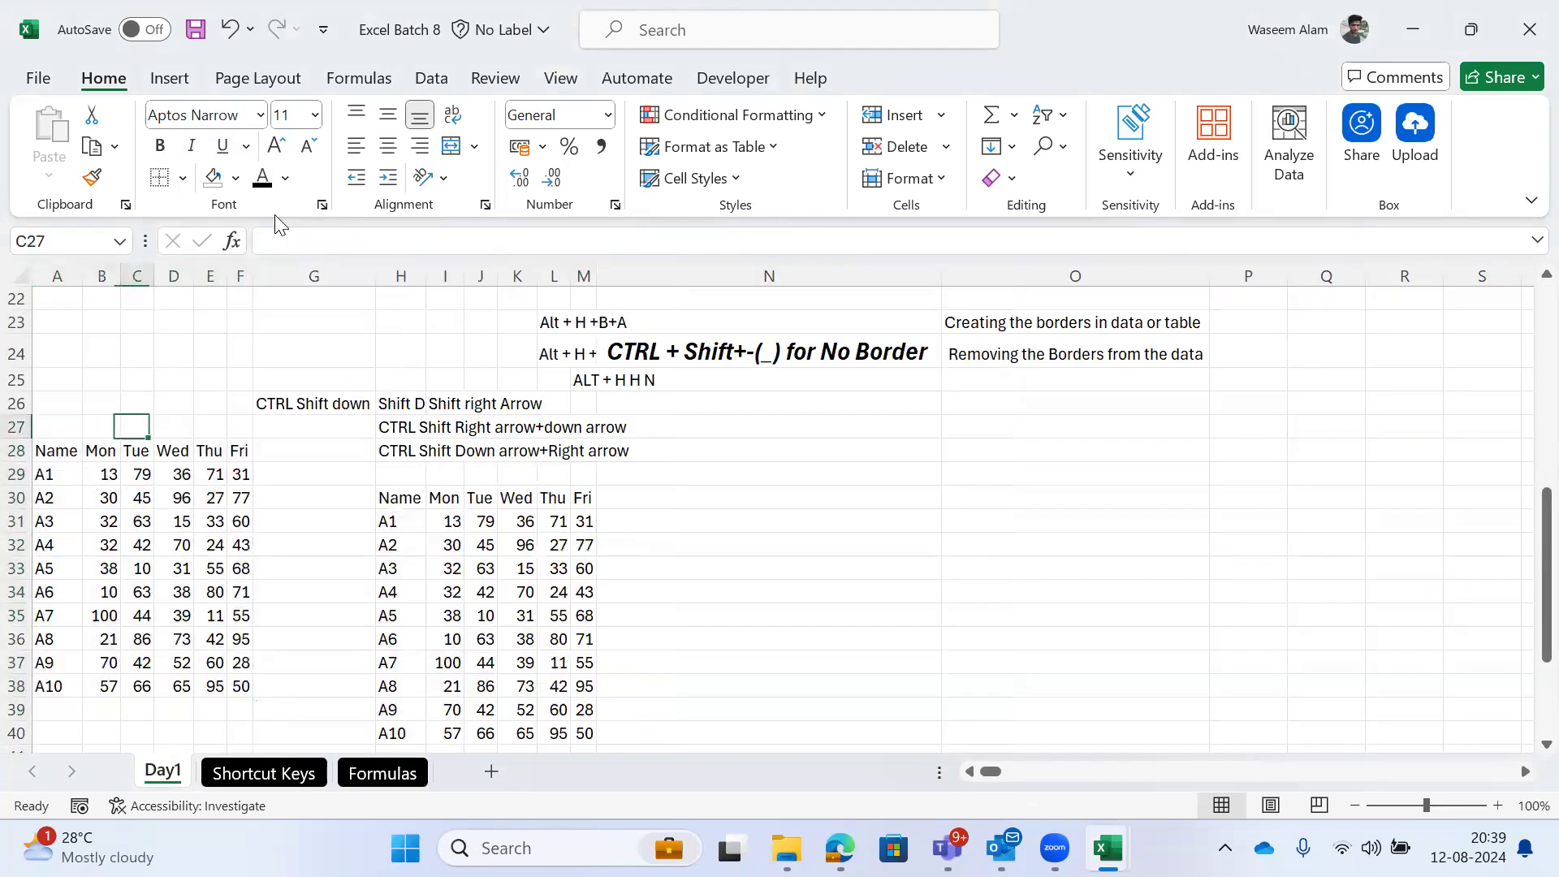
key("Up")
key("Up")
key("Up")
key("Up")
key("Up")
key("Down")
key("Right")
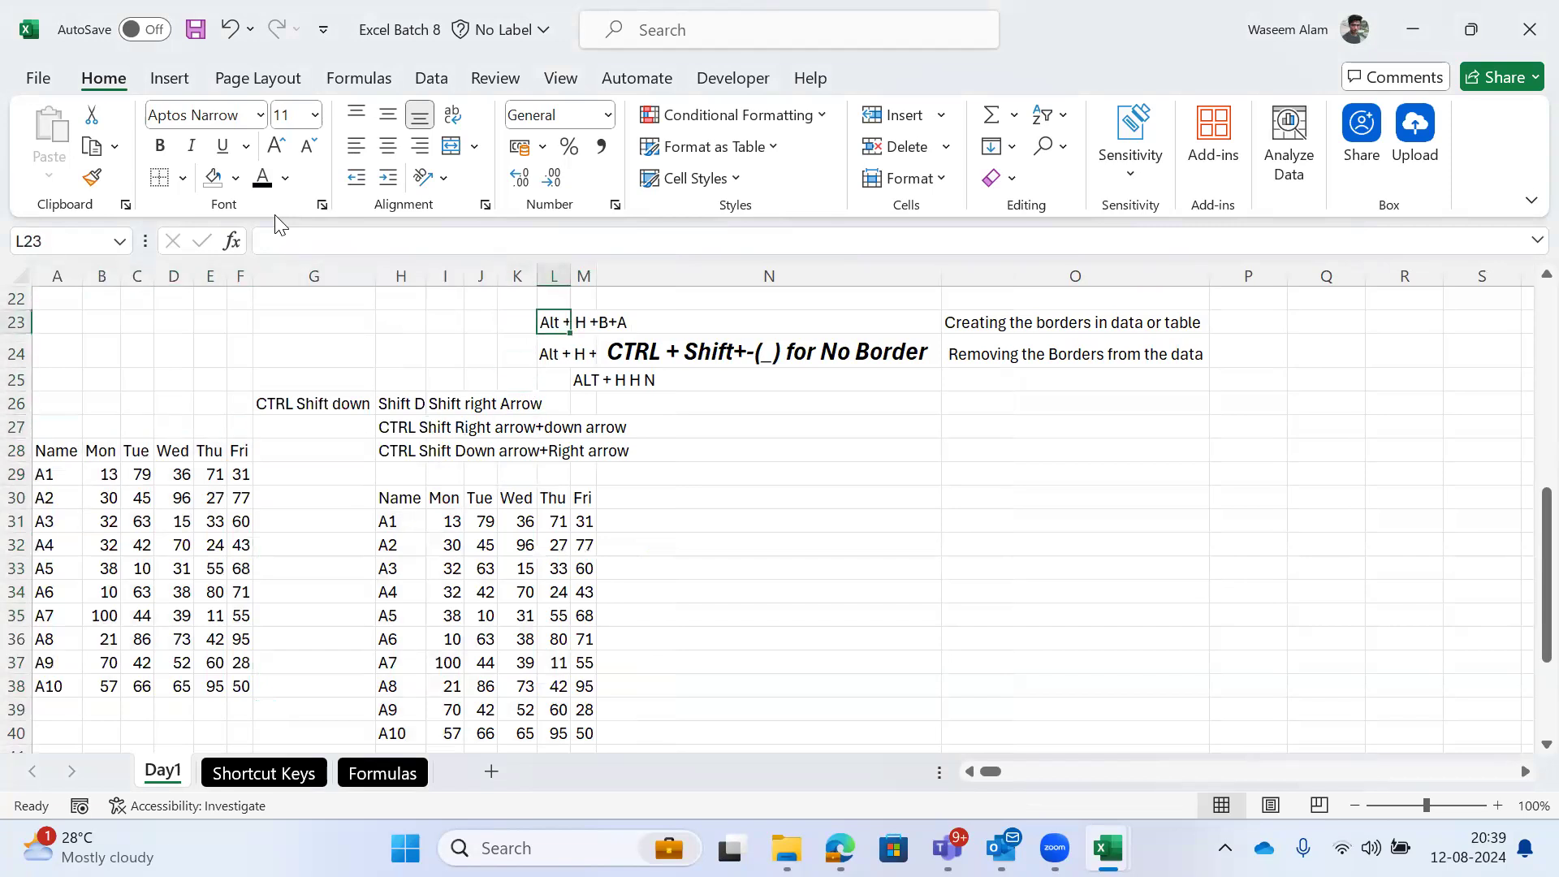
key("Right")
key("ctrl+c")
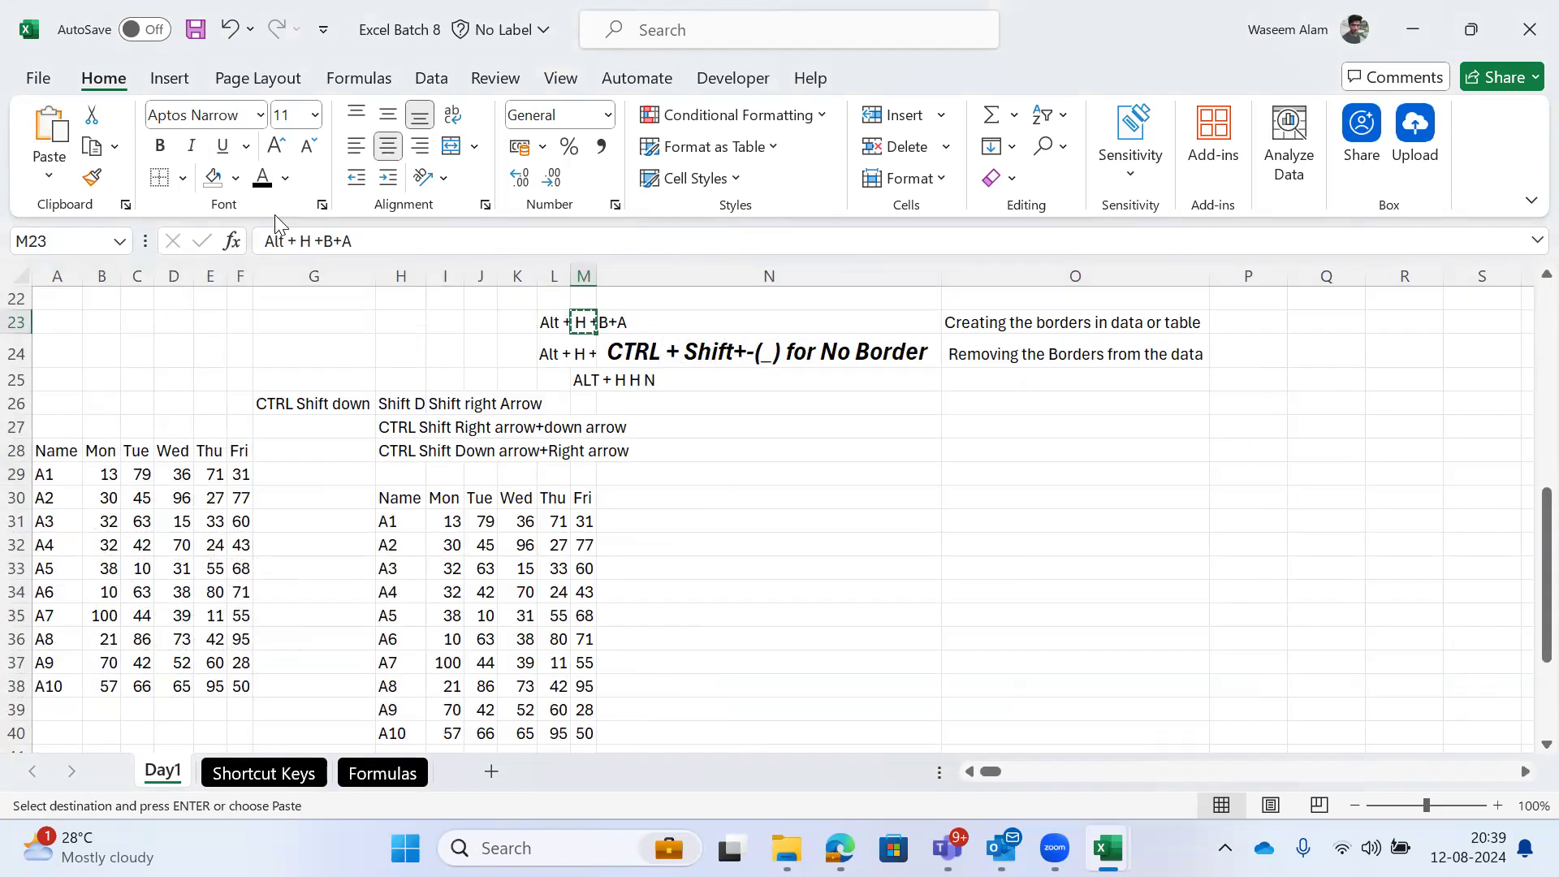
key("ctrl+Page_Down")
key("ctrl+v")
key("Right")
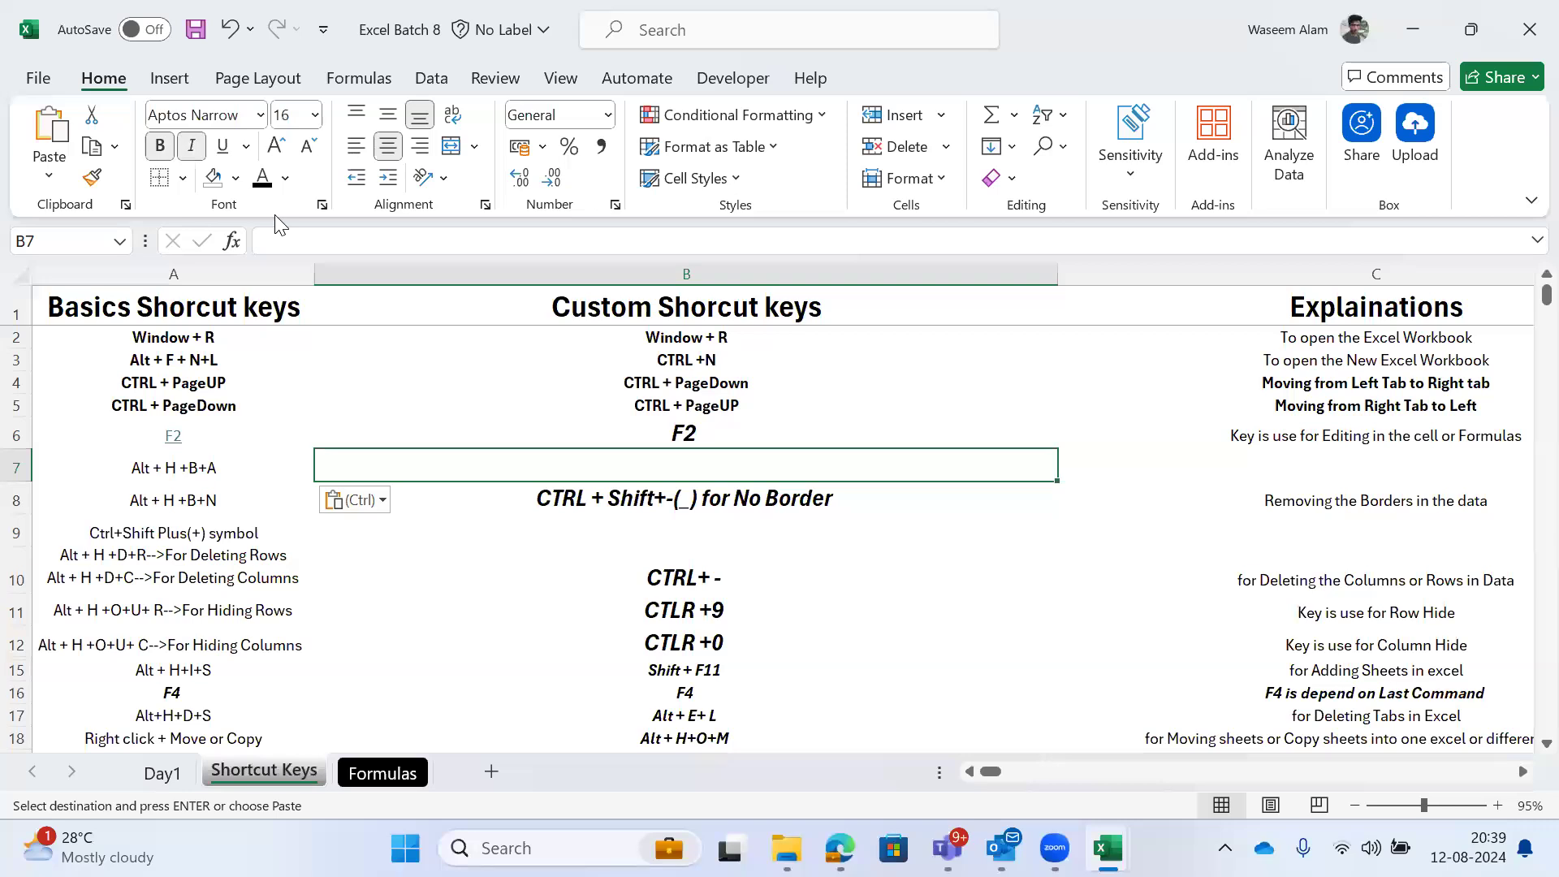
Step: Return to the Day1 sheet and go to the A2 row label in cell A30
key("Right")
key("Left")
key("Down")
key("ctrl+Page_Up")
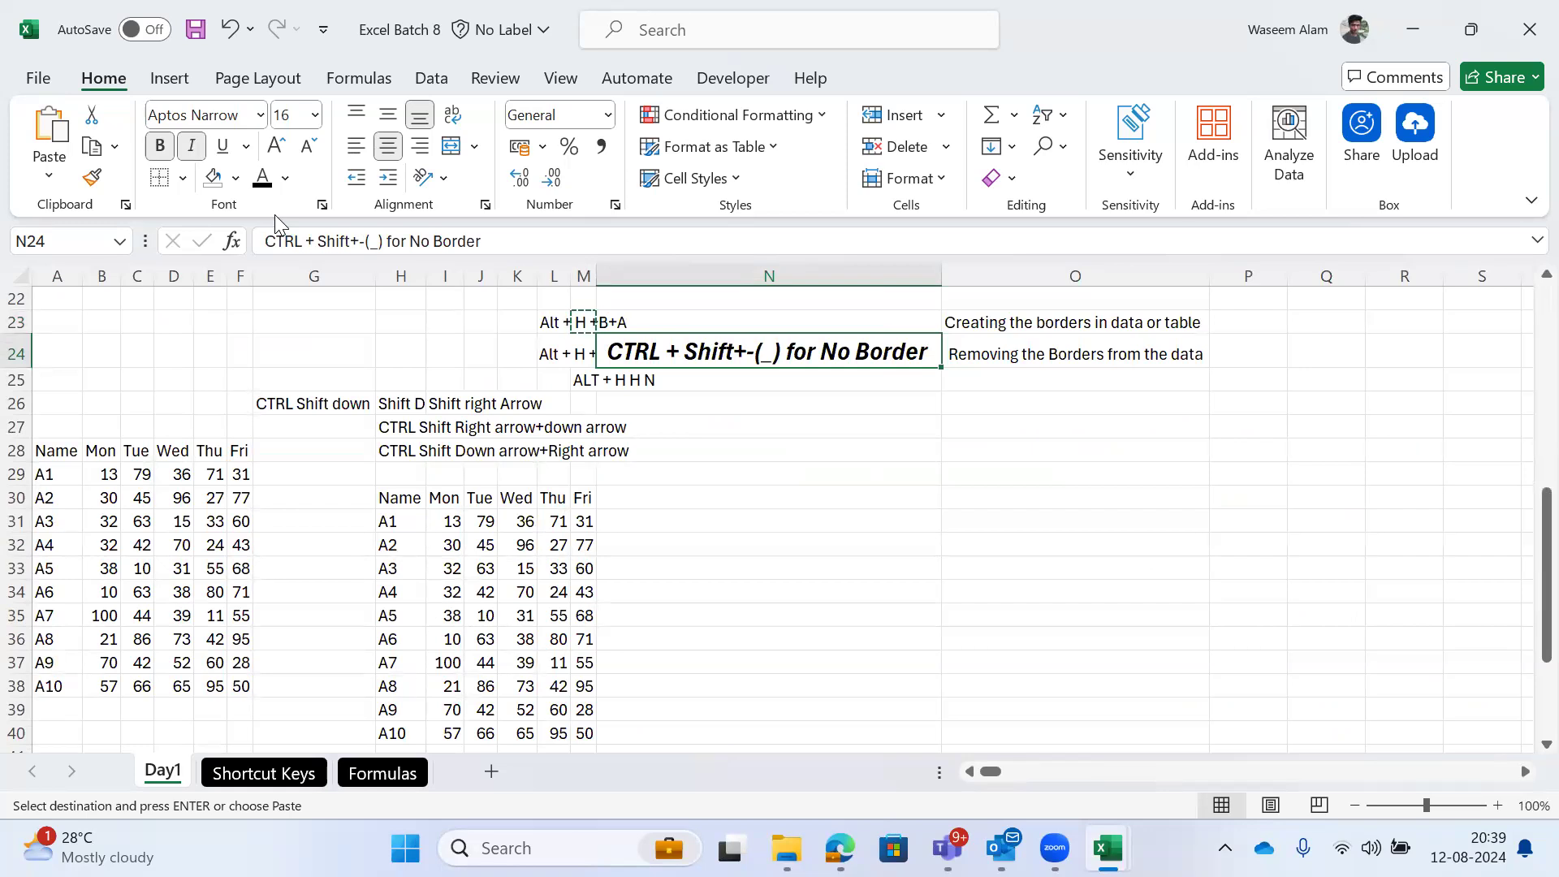
key("Left")
key("Left")
key("Left")
key("Left")
key("Left")
key("Left")
key("Left")
key("Left")
key("Left")
key("Left")
key("Down")
key("Down")
key("Left")
key("Down")
key("Left")
key("Down")
key("Down")
key("Down")
key("Left")
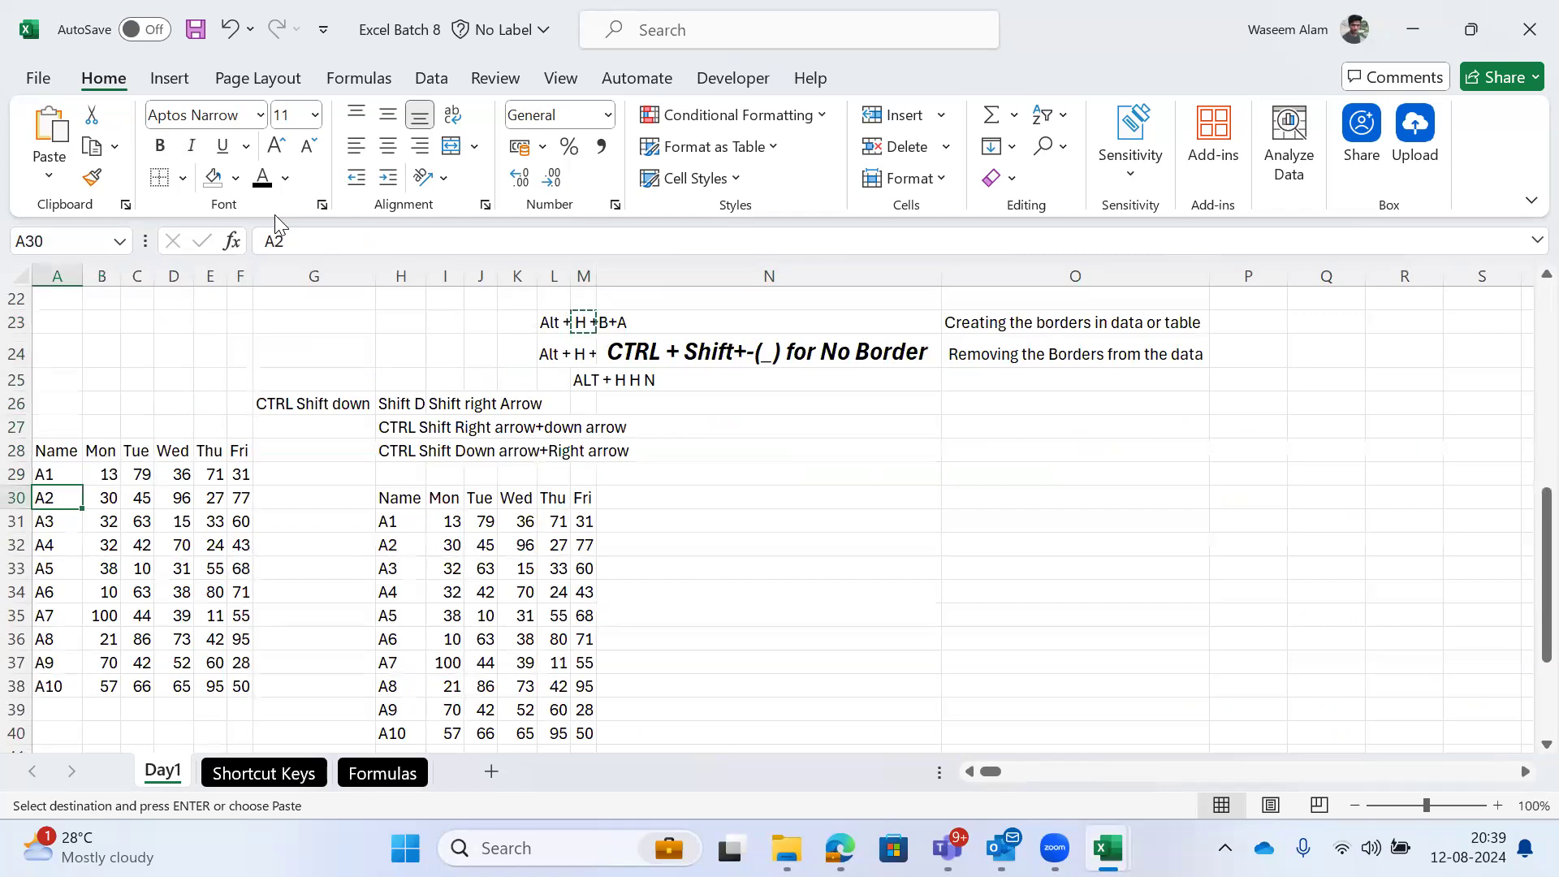
Step: Select the original table's rows A2 through A6, range A30:F34
key("ctrl+shift+Down")
key("ctrl+shift+Right")
key("Left")
key("ctrl+shift+Down")
key("ctrl+shift+Right")
key("Left")
key("shift+Right")
key("shift+Down")
key("shift+Down")
key("shift+Down")
key("shift+Down")
key("shift+Right")
key("shift+Right")
key("shift+Right")
key("shift+Right")
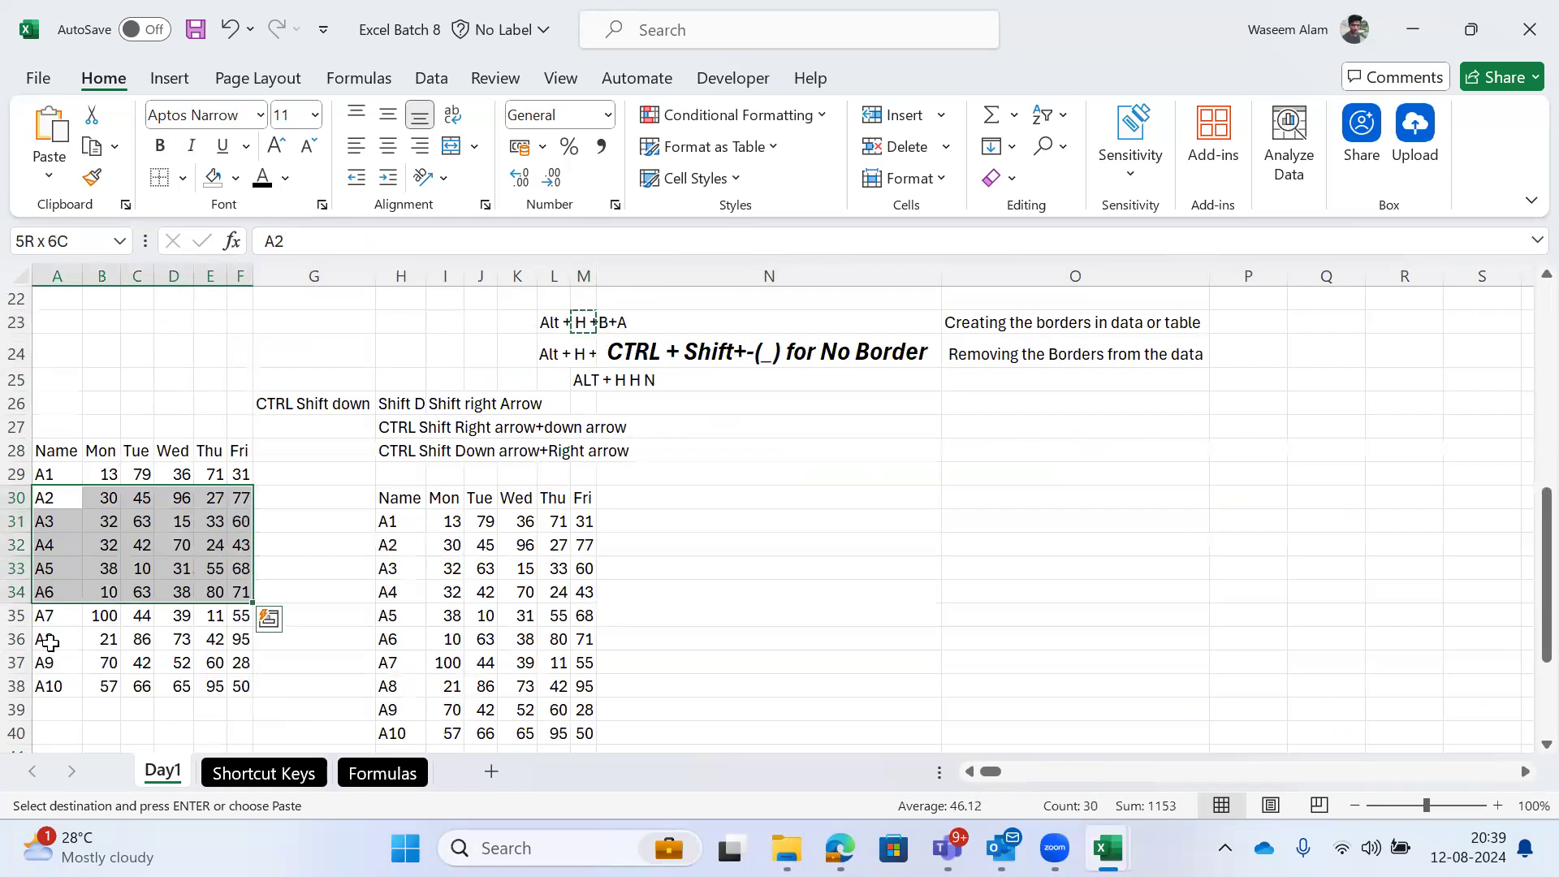
Step: Add the non-adjacent A9 and A10 rows, range A37:F38, to the current selection
left_click(46, 637, "ctrl")
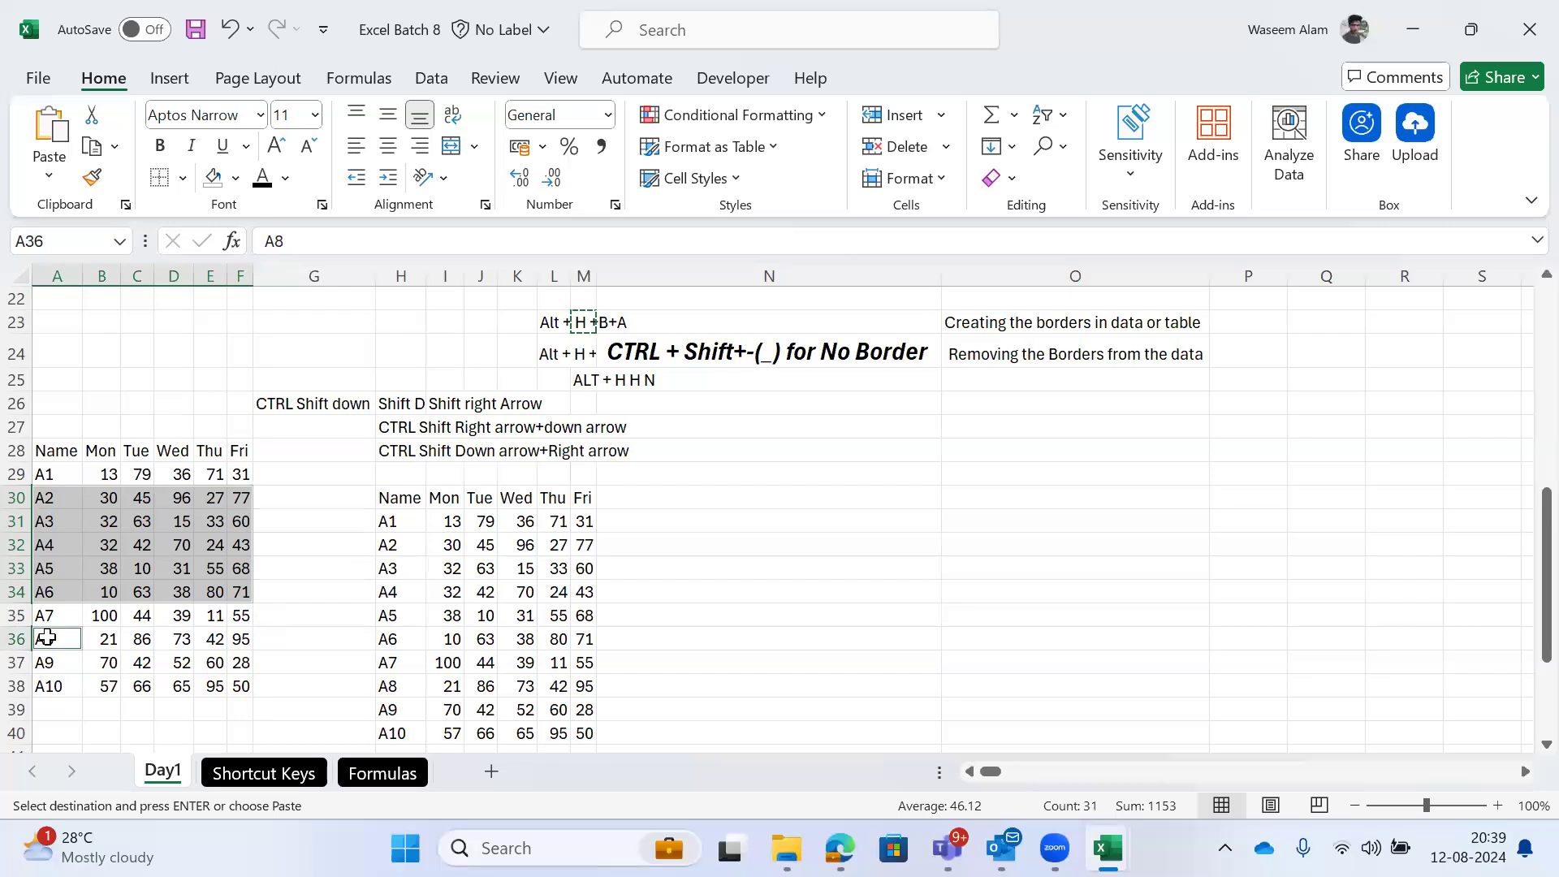
left_click(47, 661, "ctrl")
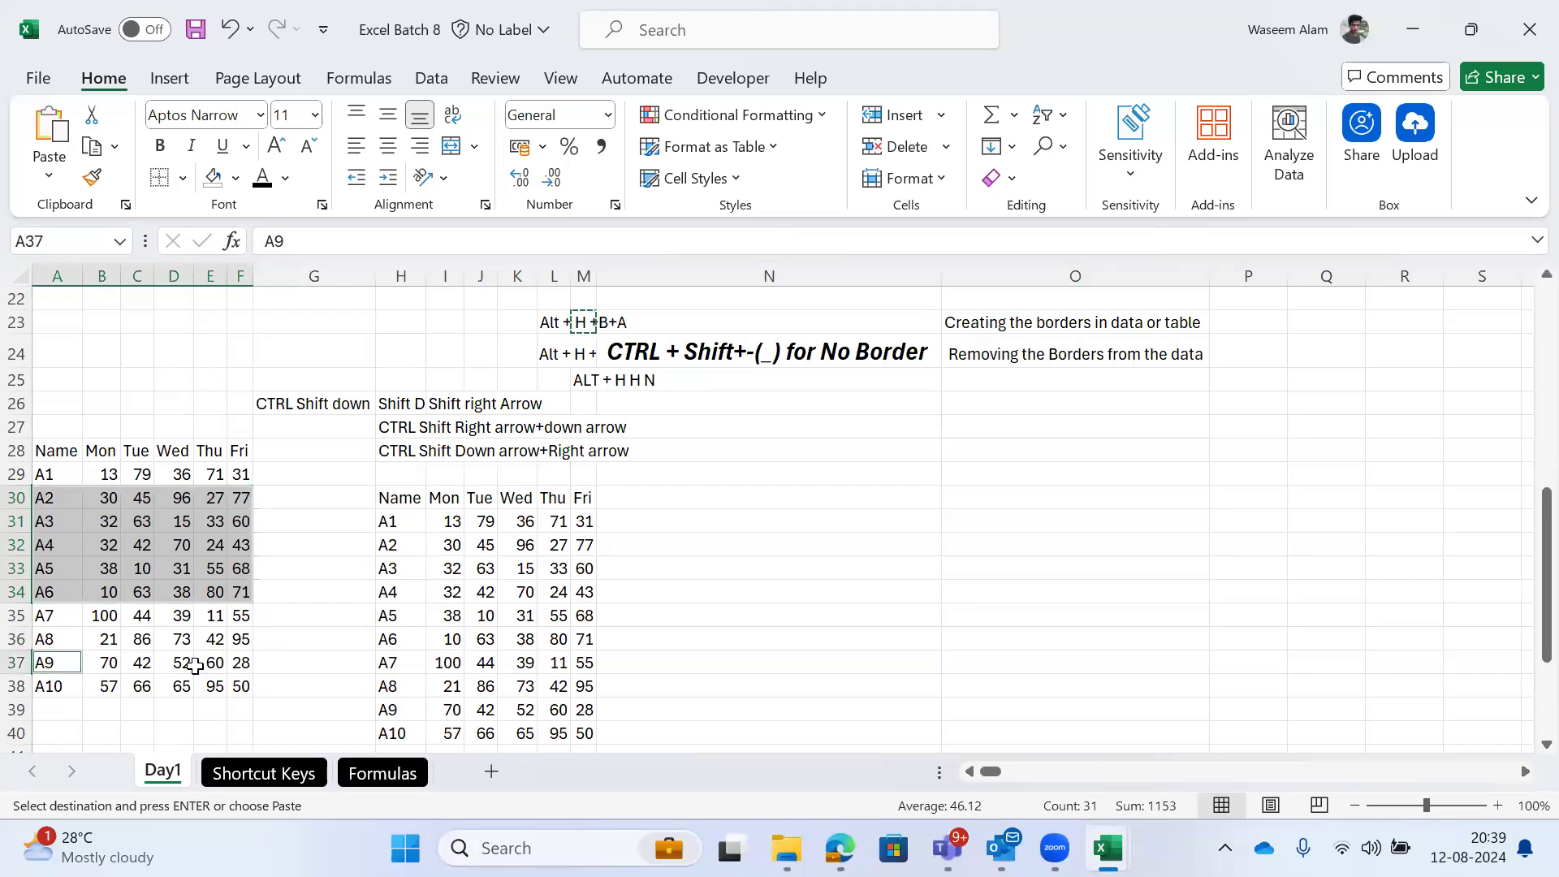
key("ctrl+shift+Right")
key("ctrl+shift+Down")
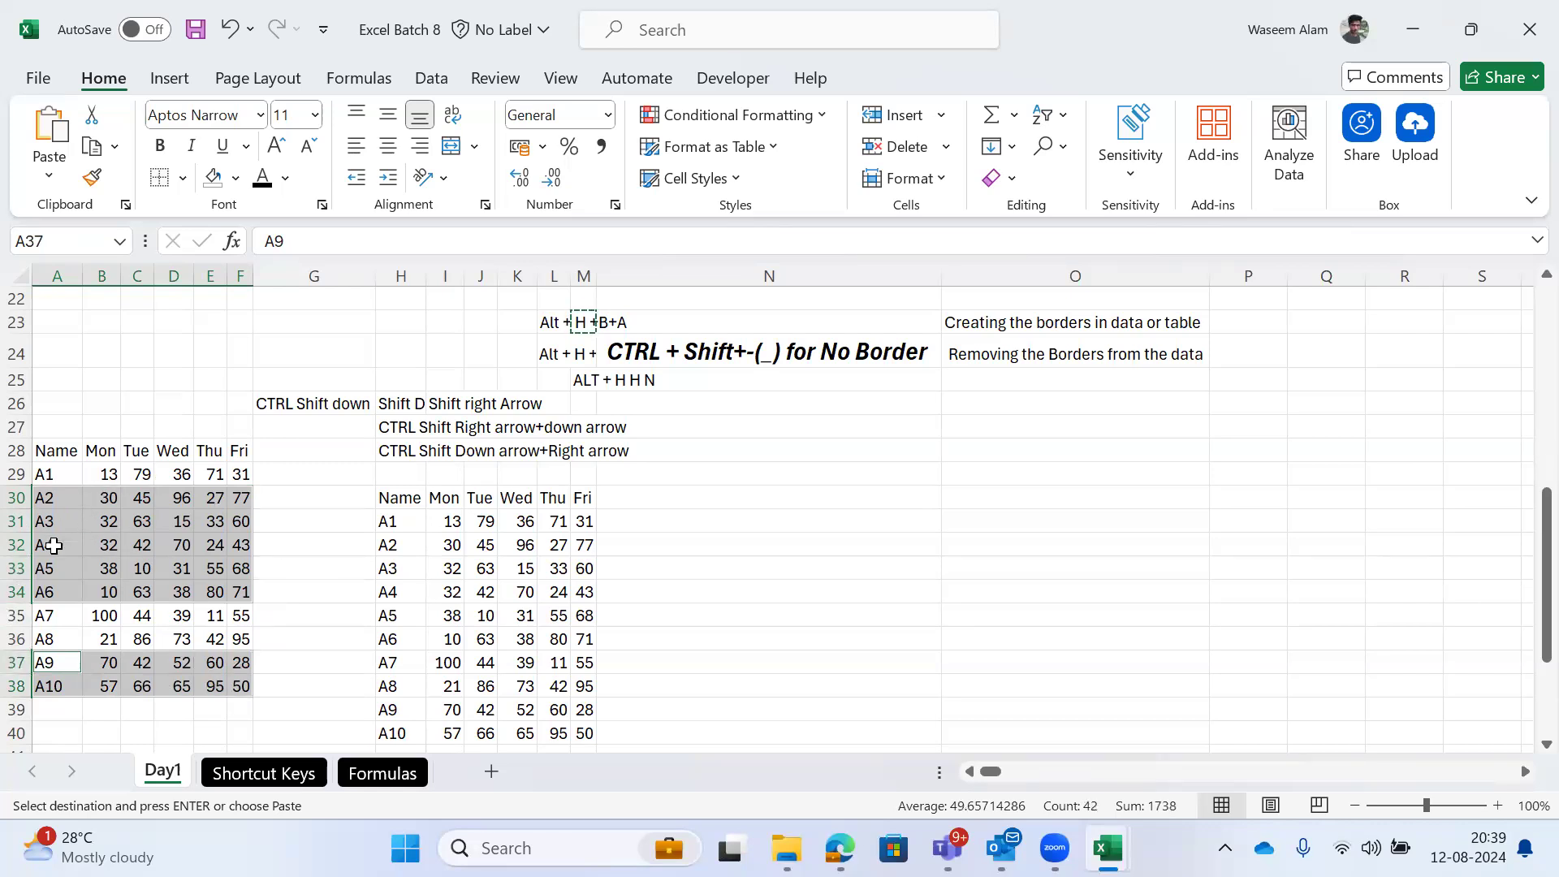
Step: Preview the Dark Teal, Accent 1, Darker 25% fill on the selected rows without applying it
left_click(235, 178)
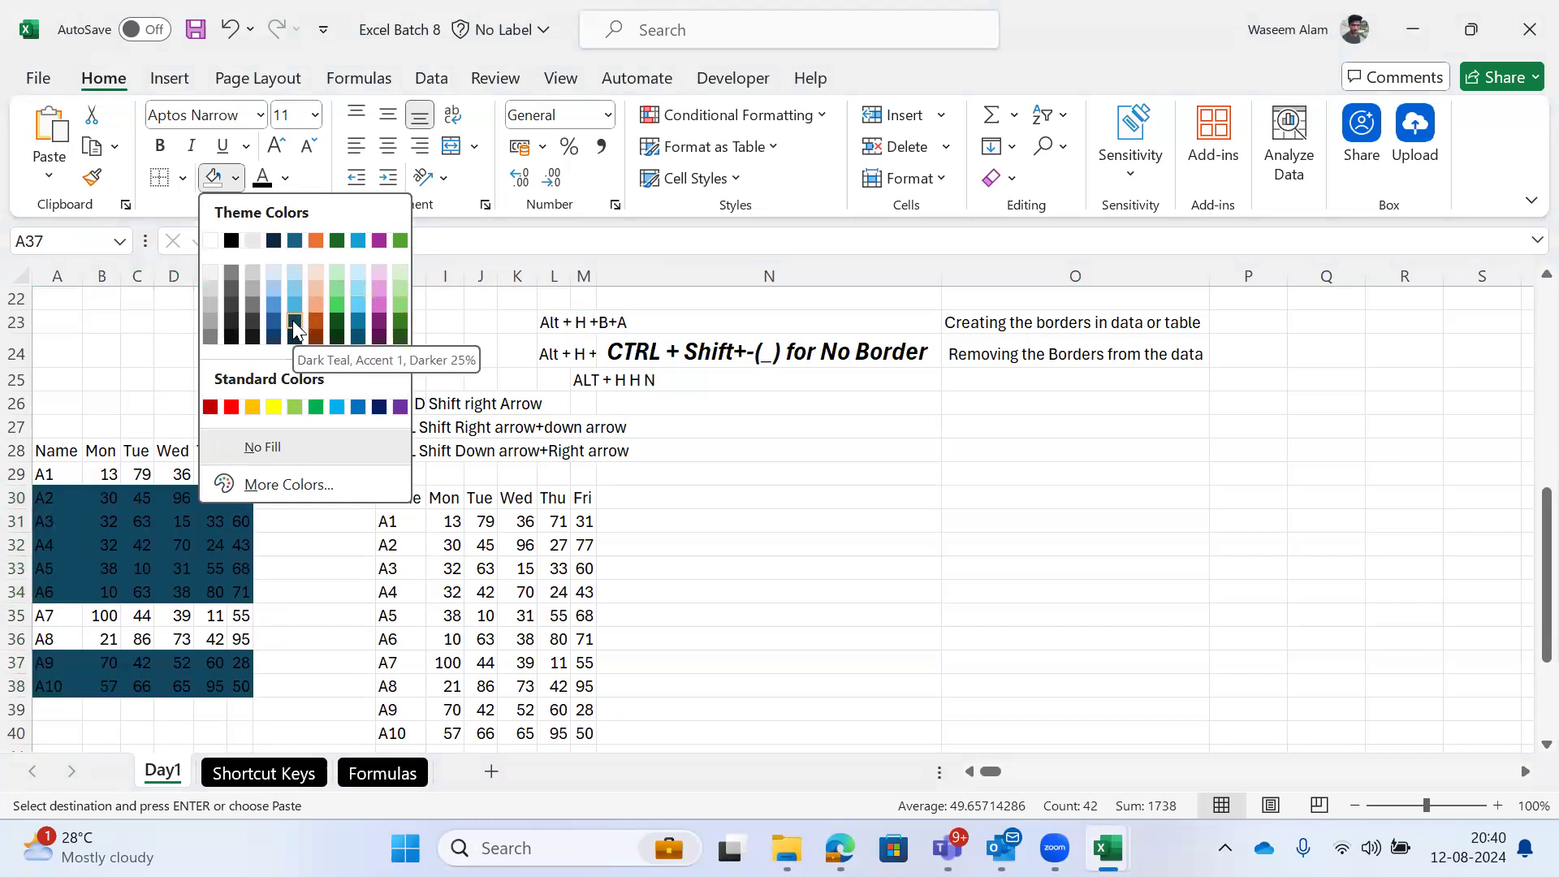
key("Escape")
key("Escape")
Step: Go back to cell A30 and reselect the A2 through A6 rows, range A30:F34
key("Up")
key("ctrl+Up")
key("Down")
key("Down")
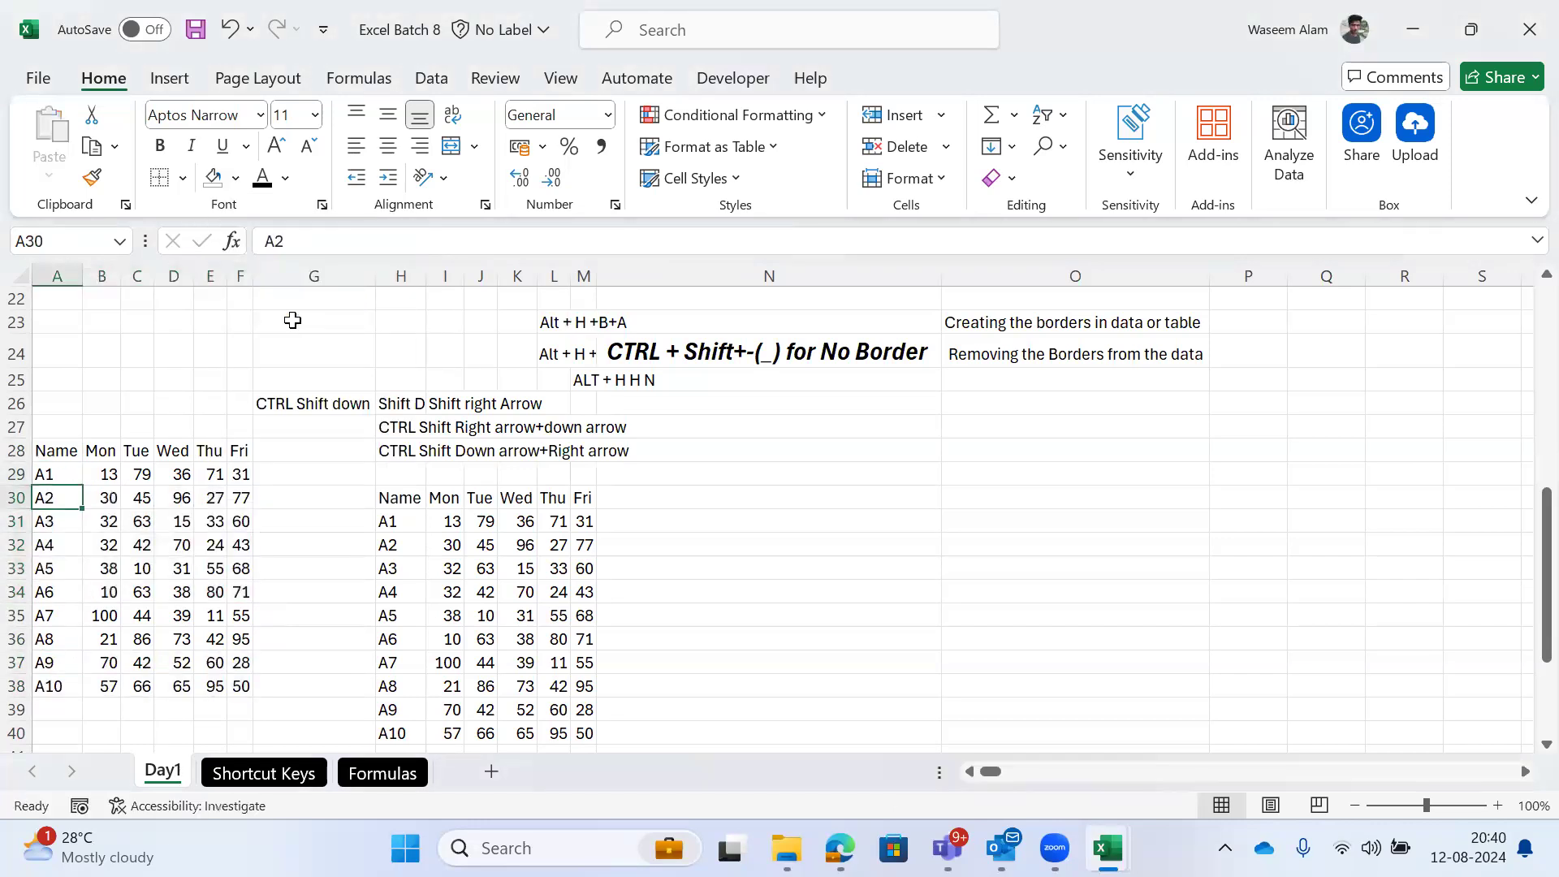
key("ctrl+shift+Right")
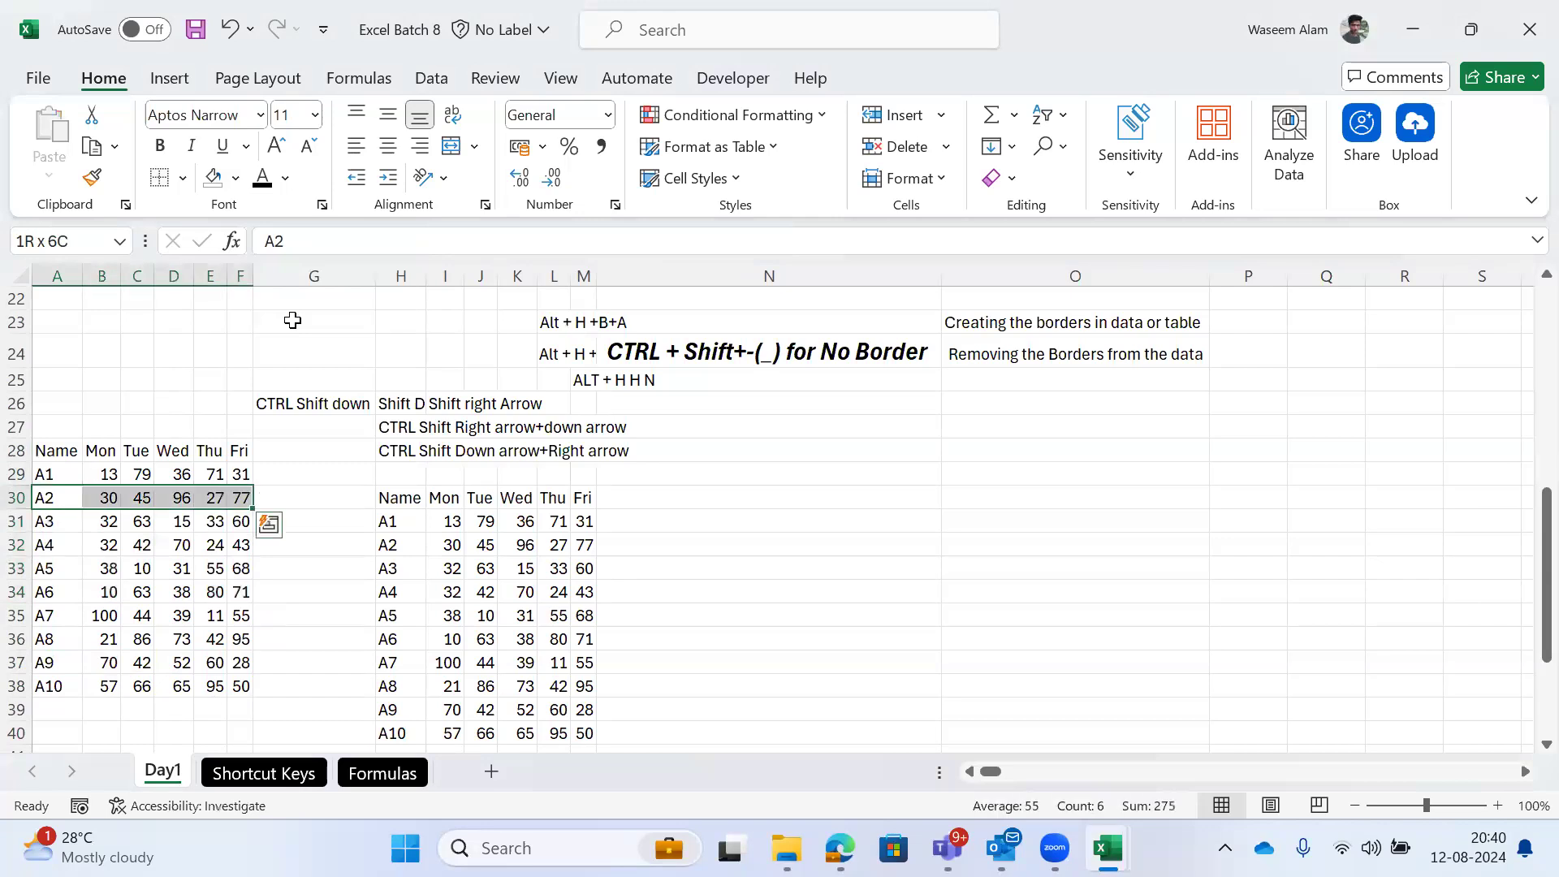
key("shift+Down")
key("shift+Down")
key("shift+Down")
key("shift+Down")
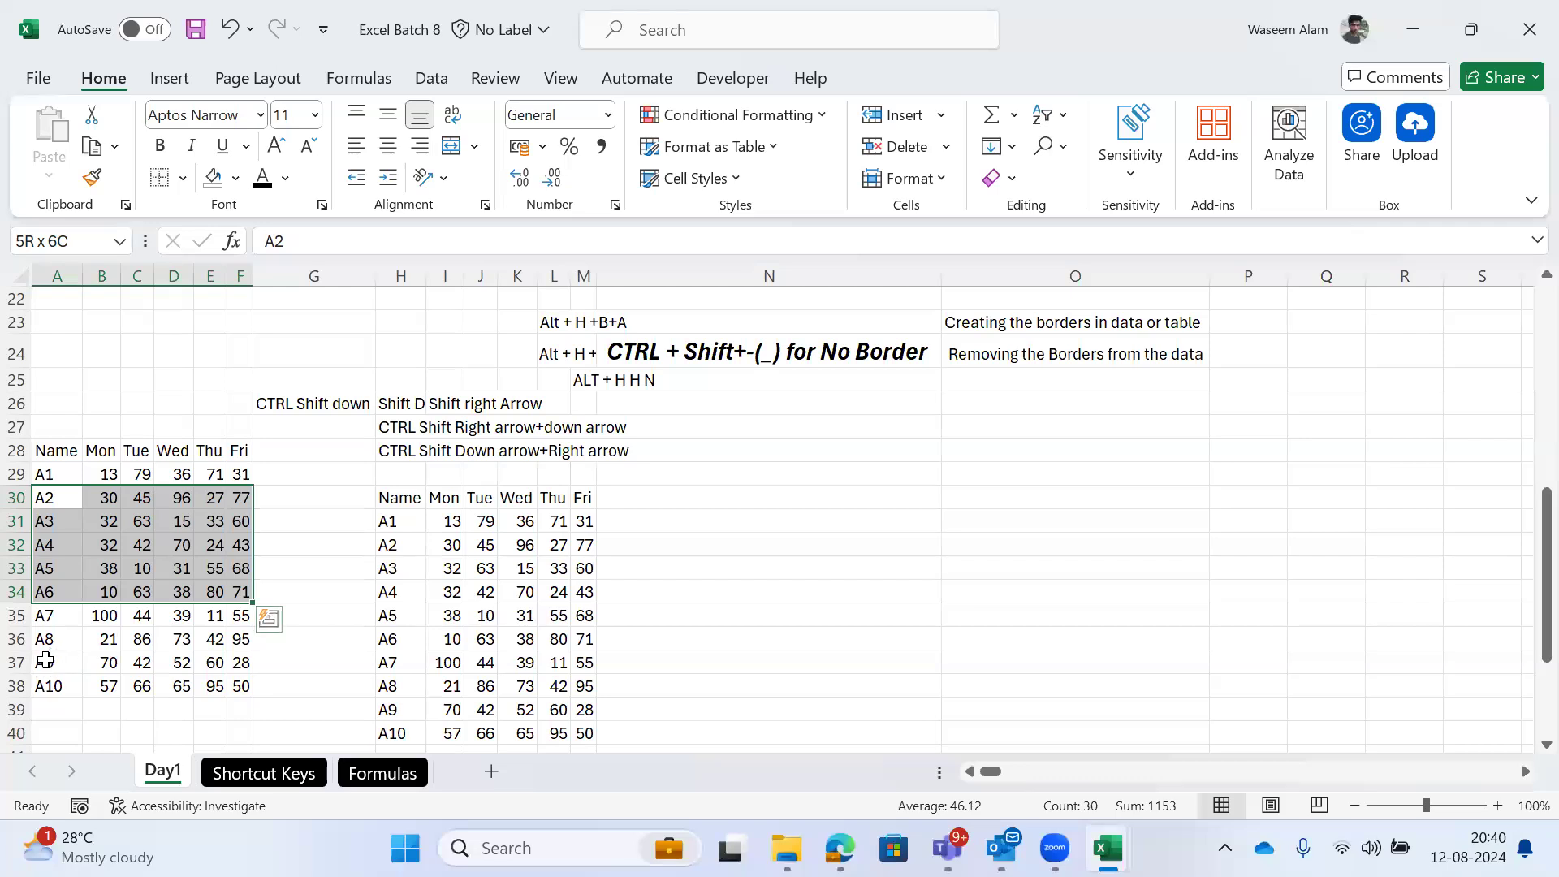
Step: Extend the multi-range selection with the A9 and A10 rows, A37:F38
left_click(45, 660, "ctrl")
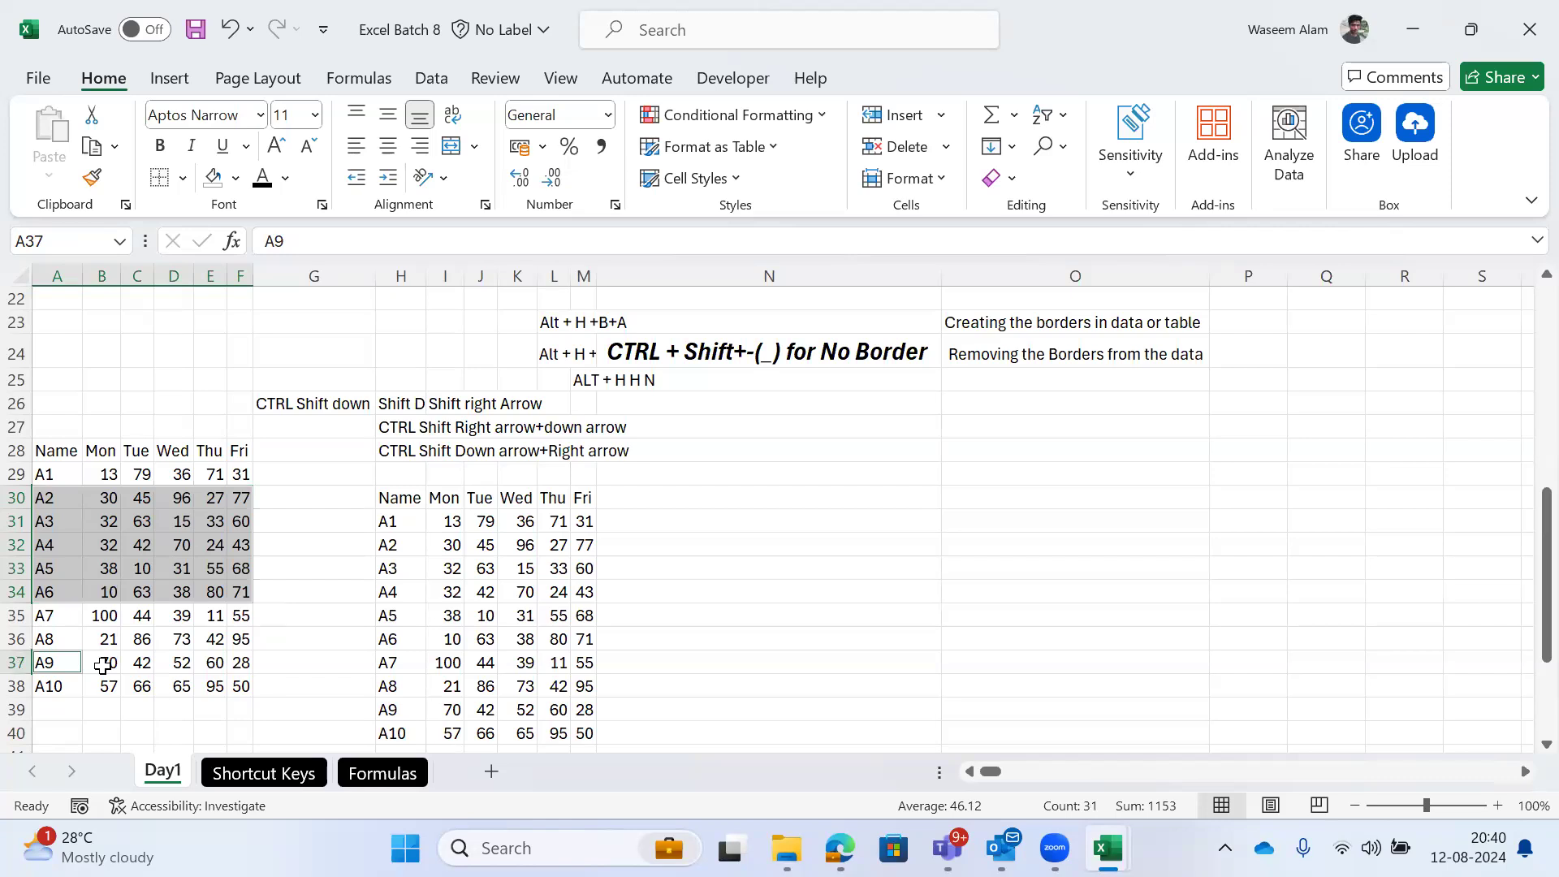
key("ctrl+shift+Right")
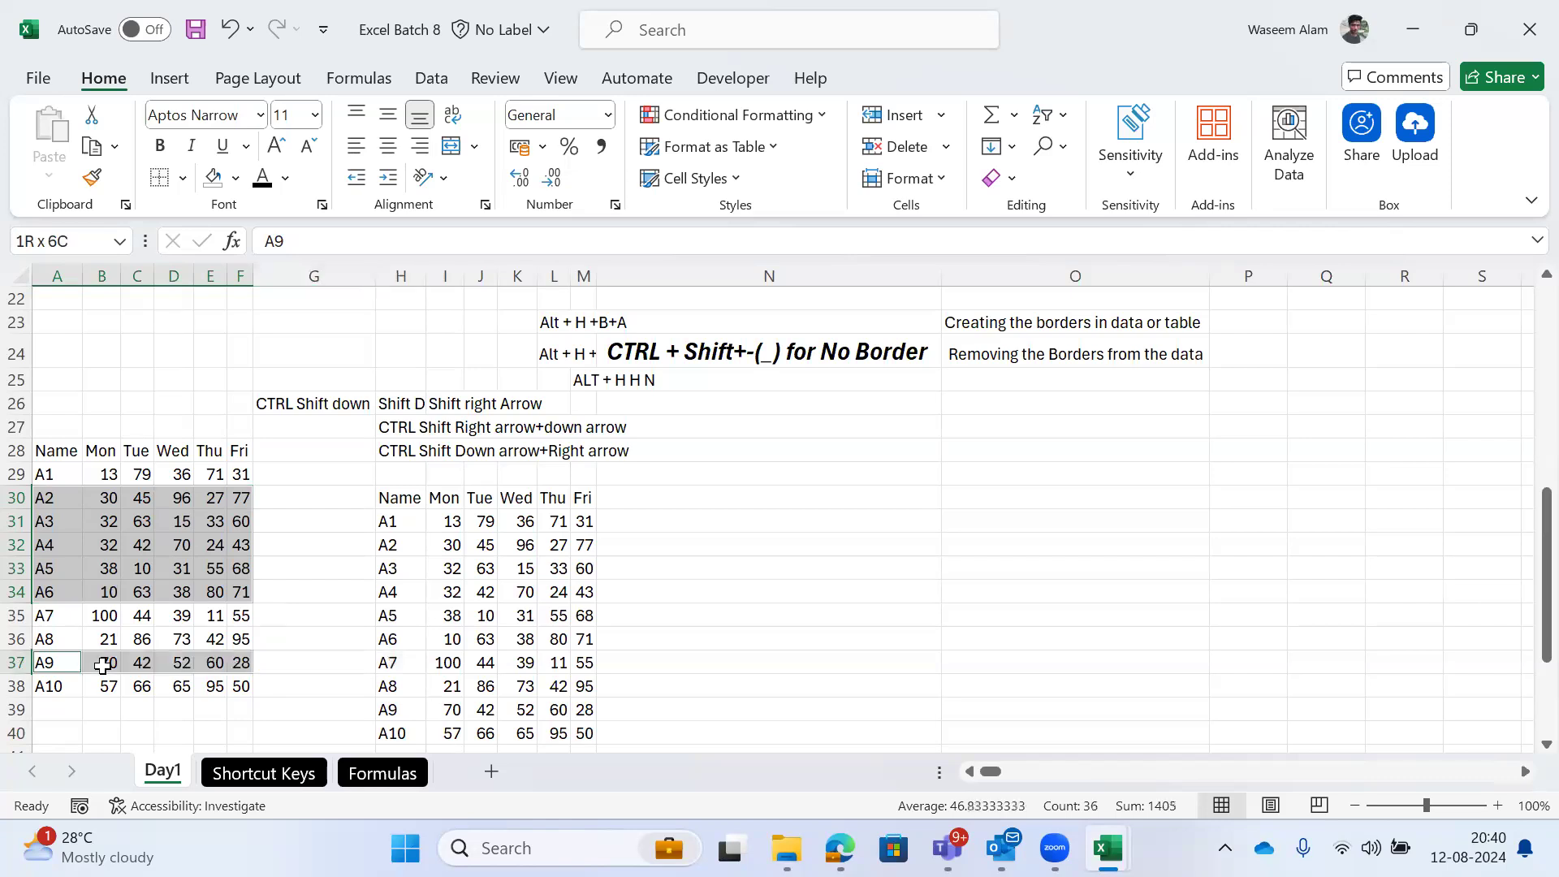
key("ctrl+shift+Down")
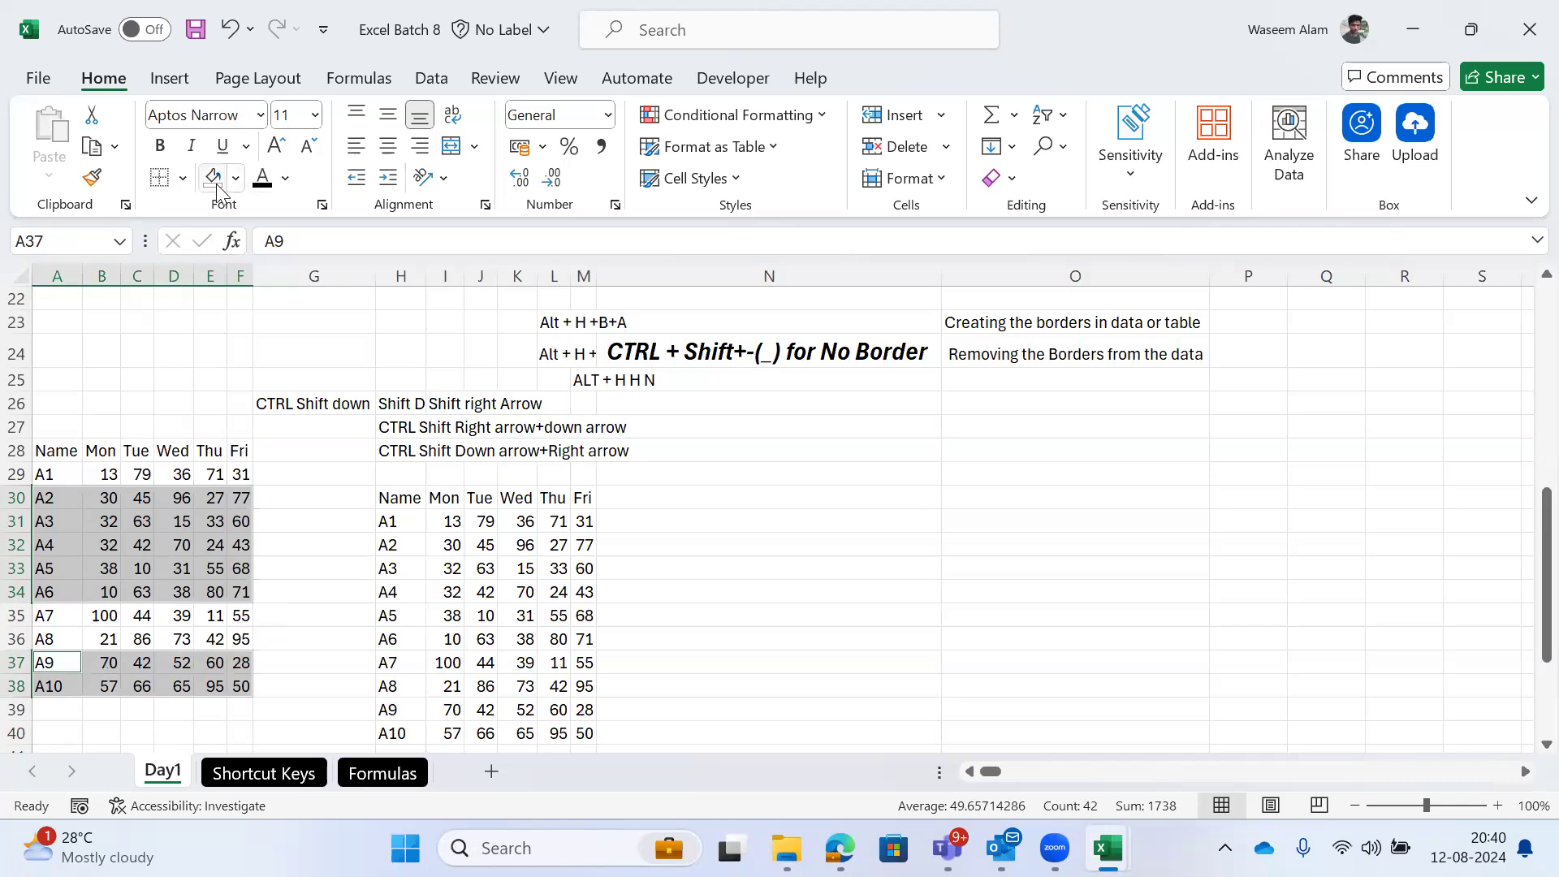
Step: Fill the selected table rows with the standard Light Blue color, and undo the fill
left_click(236, 178)
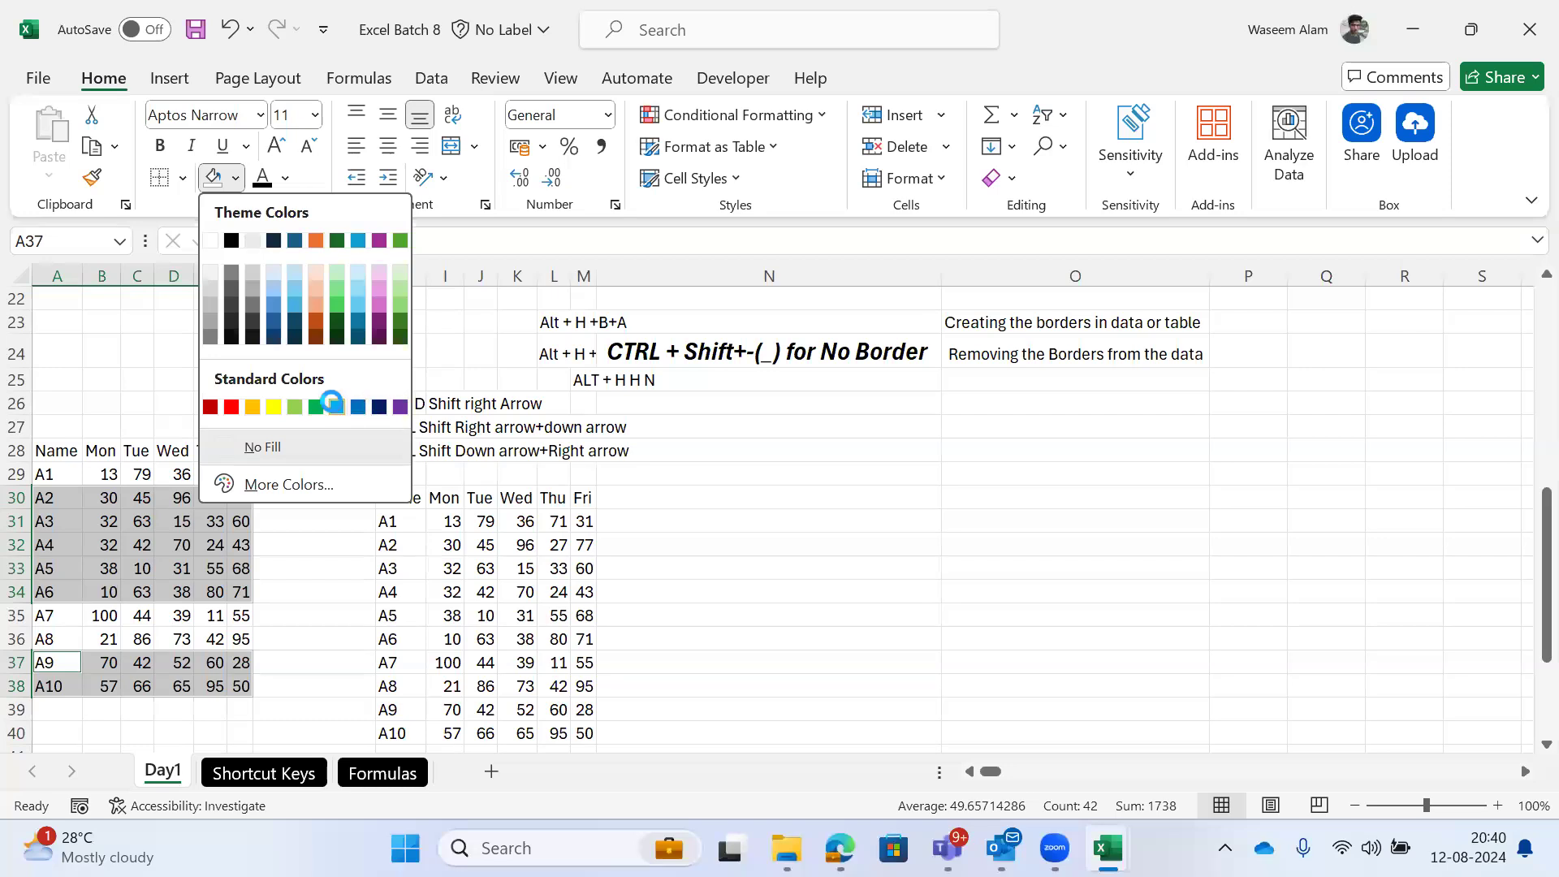
left_click(332, 403)
key("Down")
key("Down")
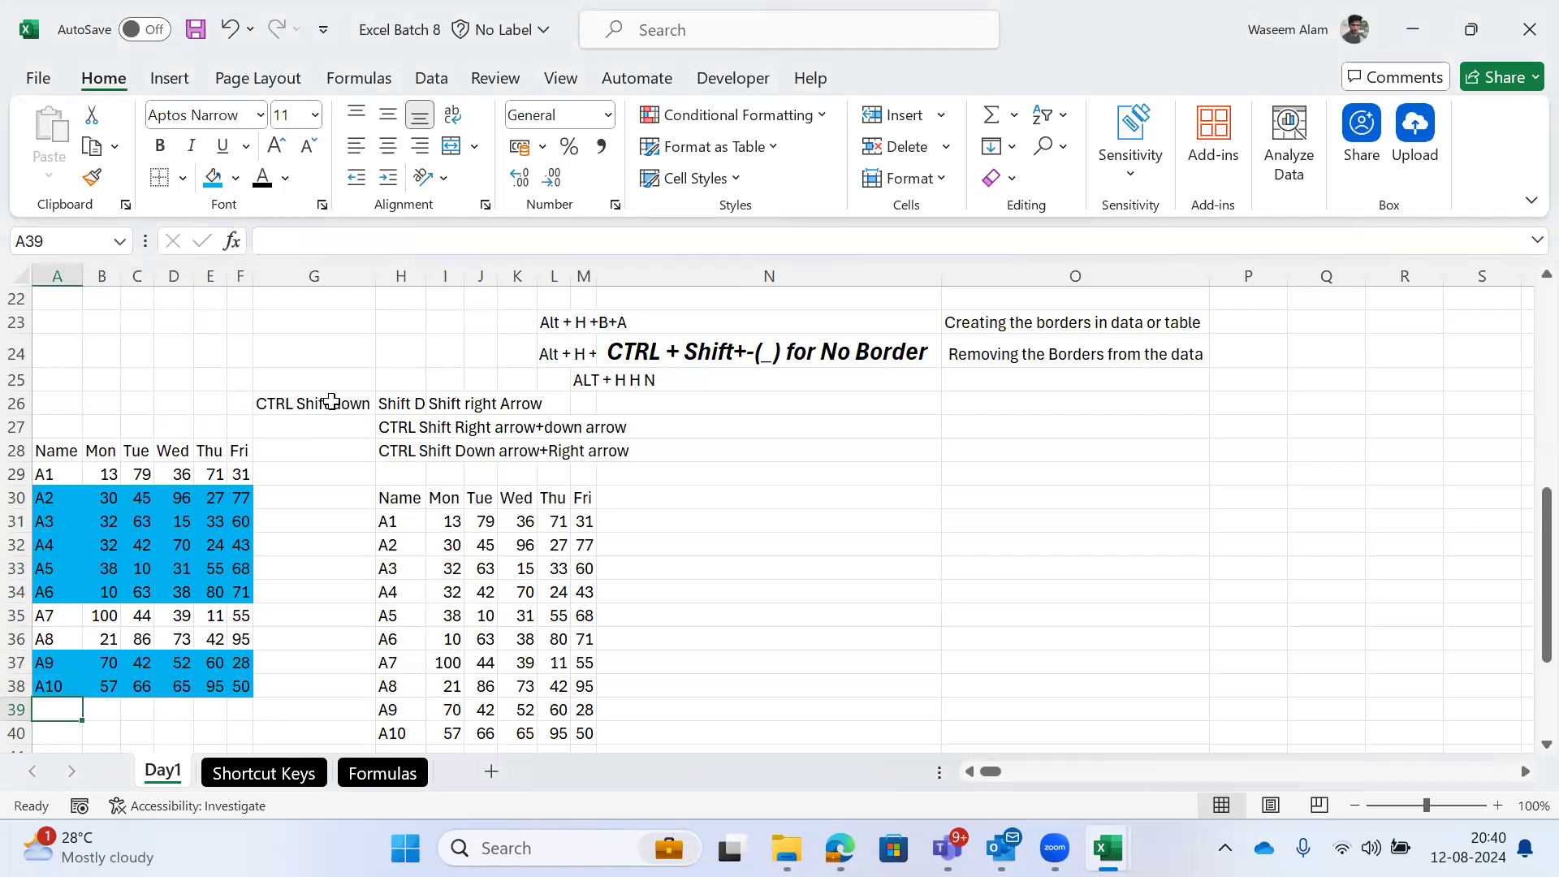
key("ctrl+z")
key("ctrl+Up")
key("Down")
Step: Check the shortcut list on the Shortcut Keys sheet and return to Day1
key("ctrl+Page_Down")
key("ctrl+Page_Up")
key("Right")
key("Right")
key("Right")
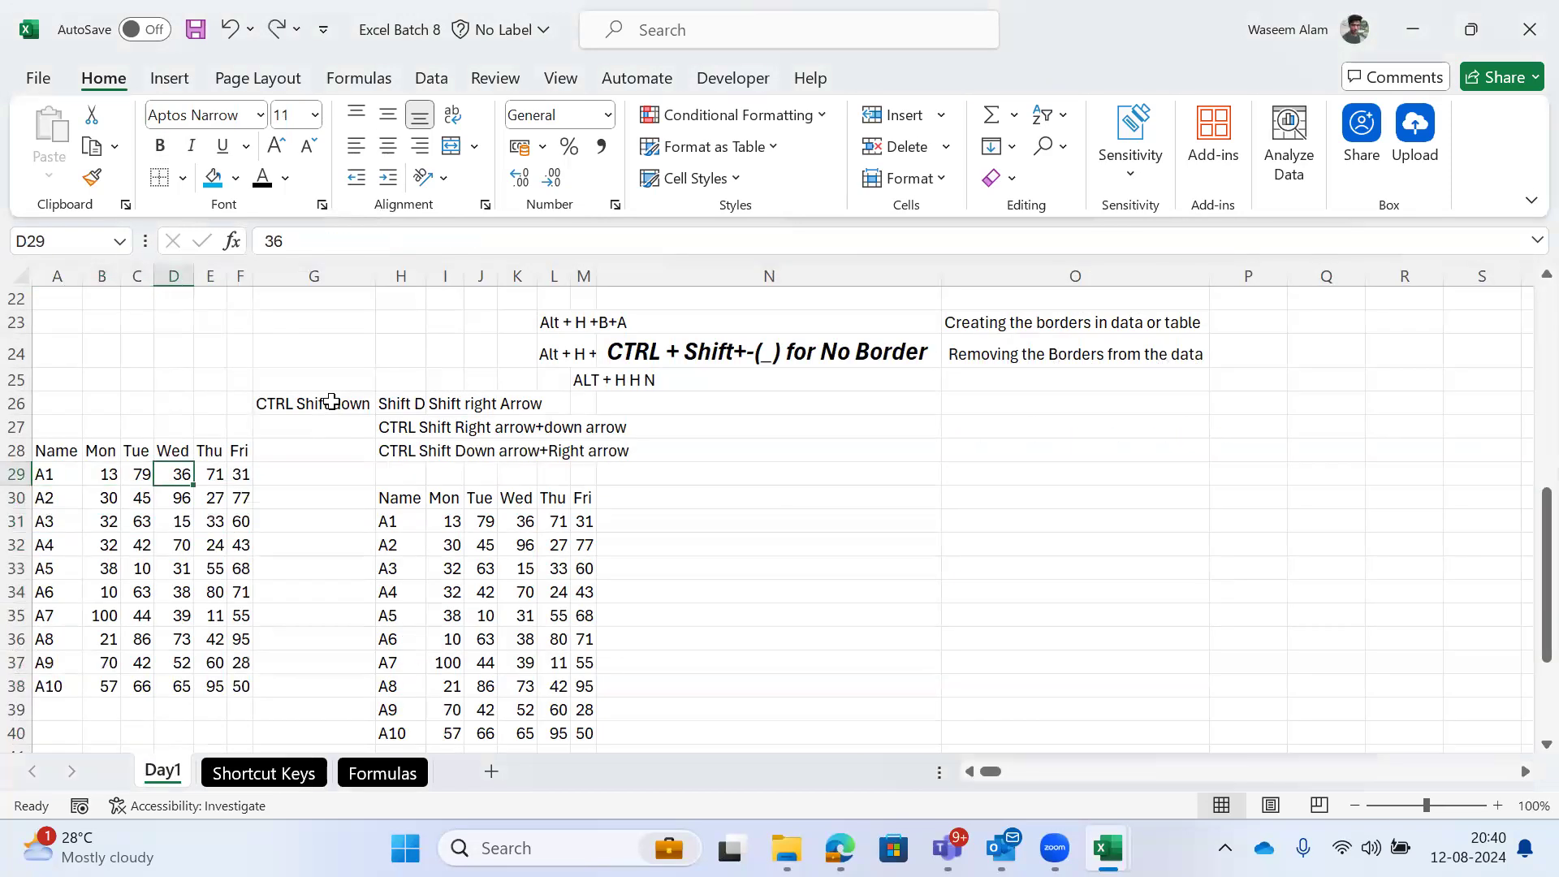
key("ctrl+Page_Down")
key("ctrl+Page_Up")
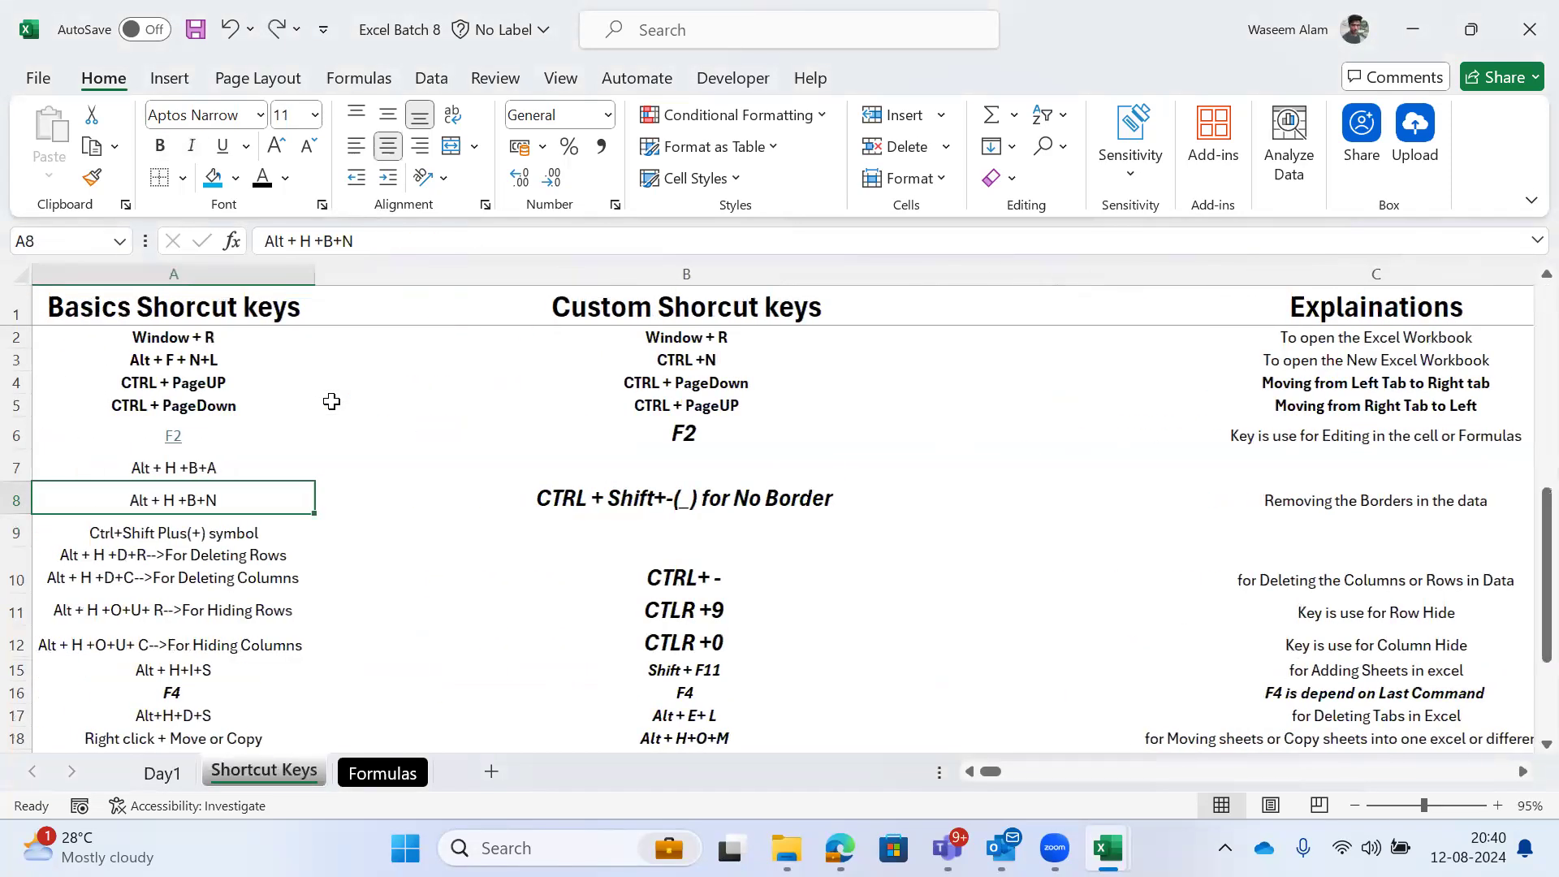
Step: Go to the border shortcut note in column M and autofit that column's width
key("Up")
key("Right")
key("Right")
key("Up")
key("Right")
key("Up")
key("Right")
key("Up")
key("Up")
key("Right")
key("Right")
key("Right")
key("Right")
key("Right")
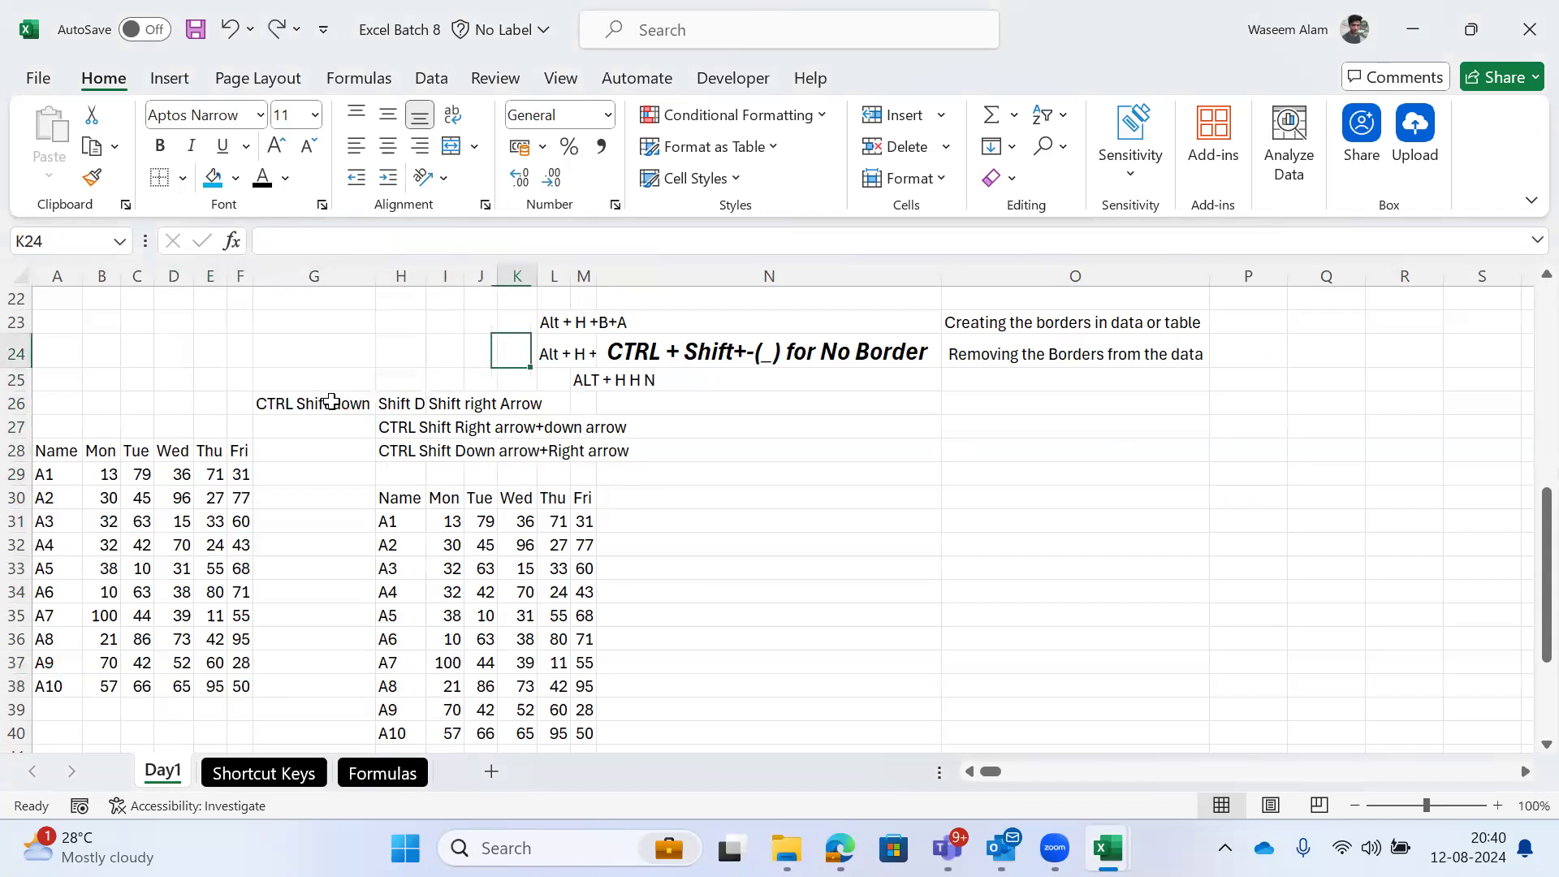
key("alt+h")
key("o")
key("i")
Step: Review the border and fill shortcut notes around M23:M25, ending on the "Alt + H +B+N" note in M24
key("Right")
key("Left")
key("Left")
key("Right")
key("Down")
key("Down")
key("Right")
key("Up")
key("Left")
key("Up")
key("Up")
key("Down")
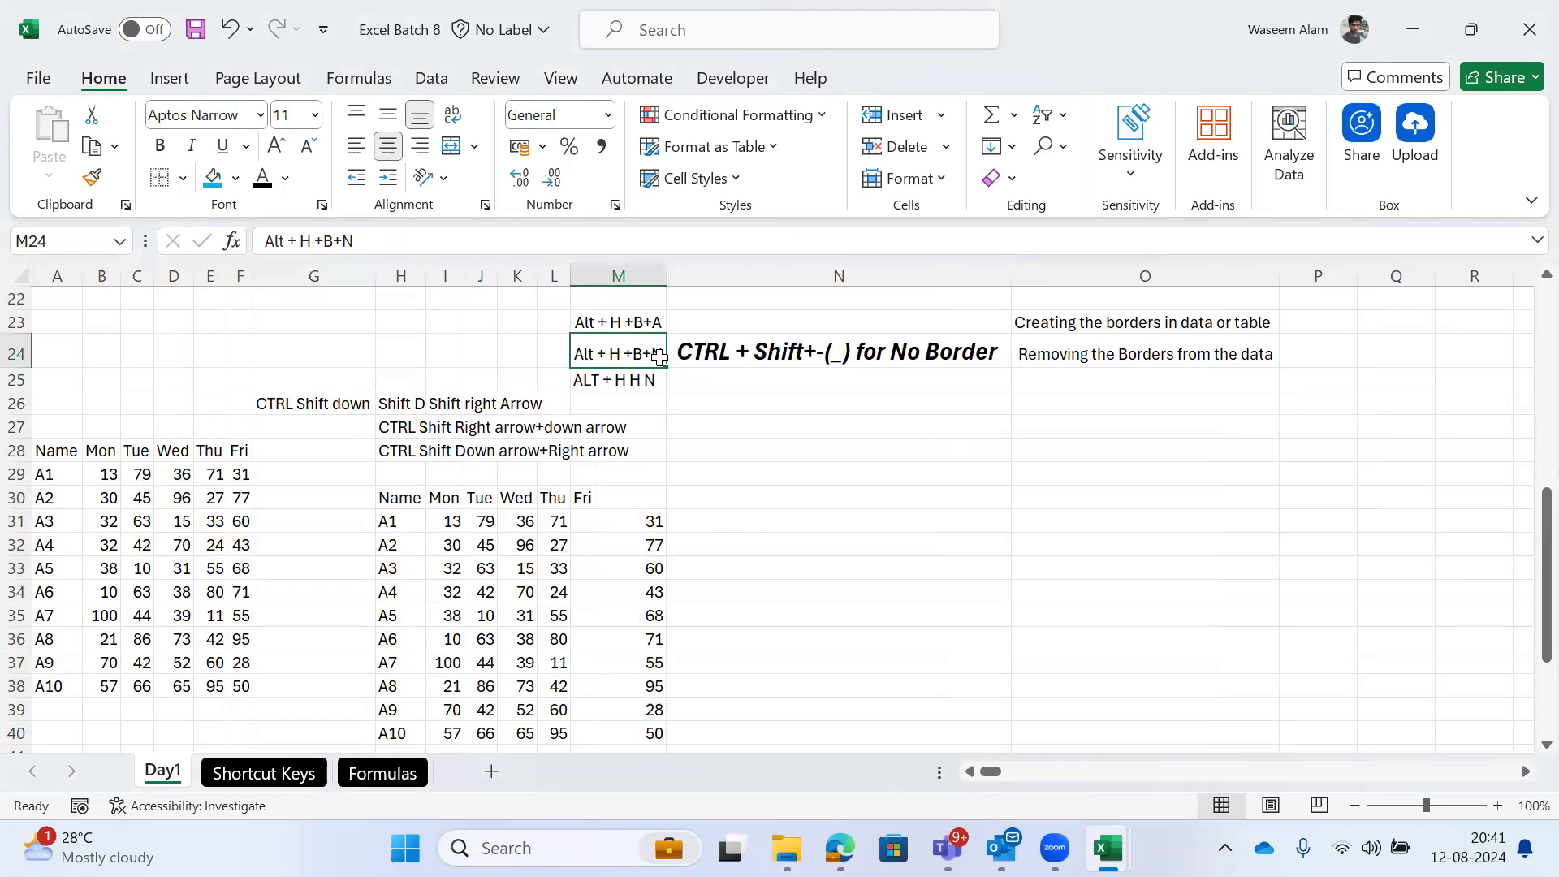
Step: Select the original table A28:F38 and apply All Borders to it
key("Down")
key("Left")
key("ctrl+Left")
key("ctrl+Down")
key("ctrl+shift+Right")
key("ctrl+shift+Down")
key("alt+h")
key("b")
key("a")
Step: Reselect the whole bordered table A28:F38 from its Name header
key("Left")
key("ctrl+shift+Right")
key("ctrl+shift+Down")
key("Right")
key("Right")
key("Up")
key("Left")
key("Left")
key("Down")
key("ctrl+shift+Right")
key("ctrl+shift+Down")
Step: Examine the No Border shortcut note in cell N24
key("Left")
key("Up")
key("Right")
key("Right")
key("Up")
key("Up")
key("Right")
key("Right")
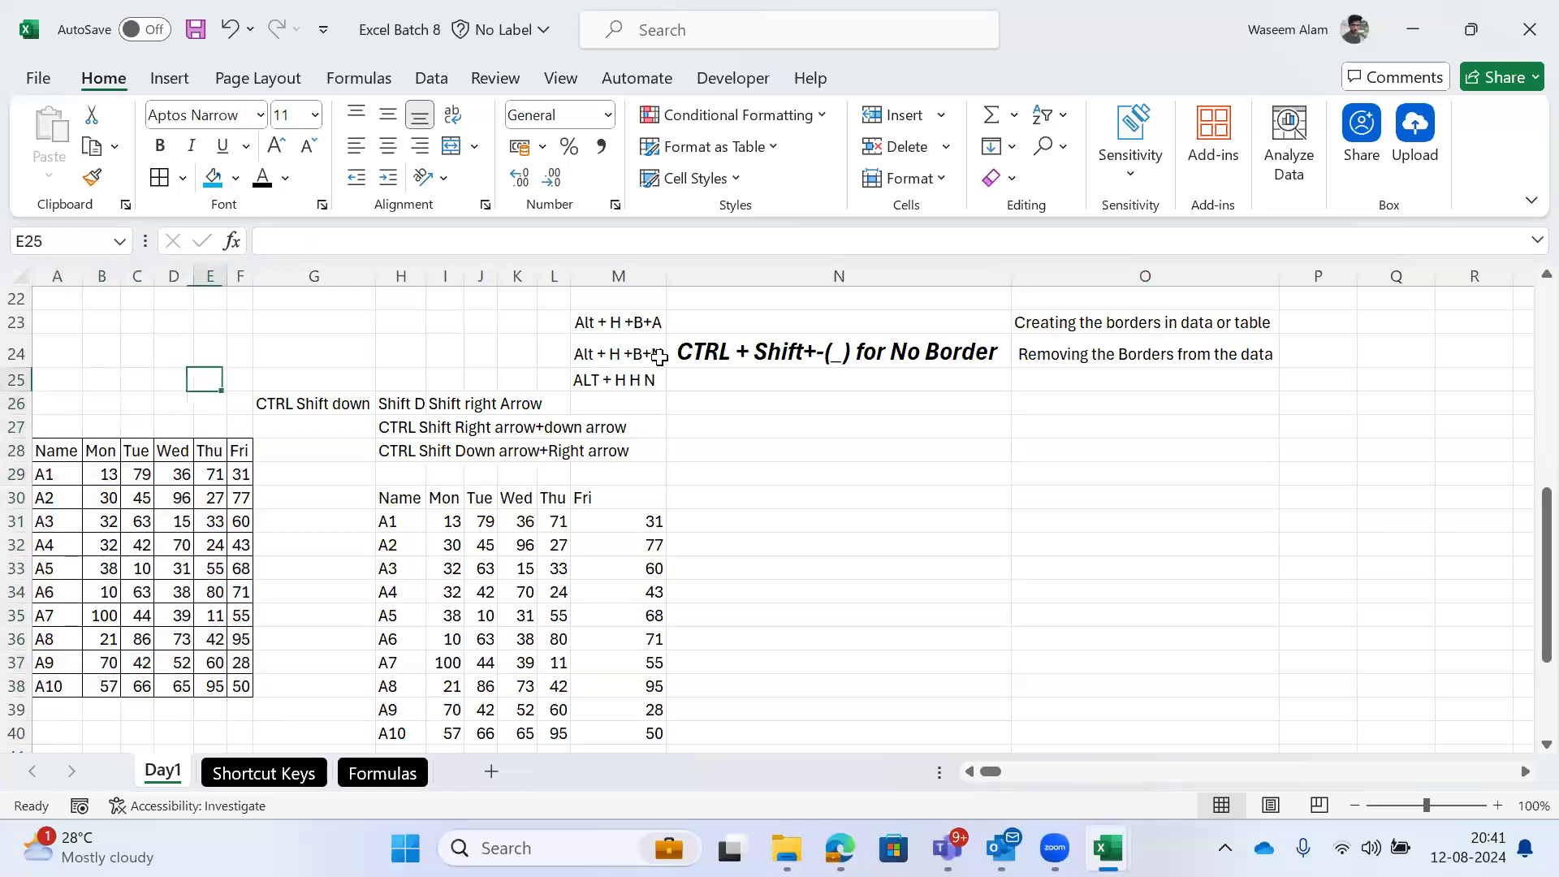
key("Down")
key("Right")
key("Right")
key("Up")
key("Up")
key("Right")
key("Right")
key("Right")
key("Right")
key("Right")
key("Right")
key("Right")
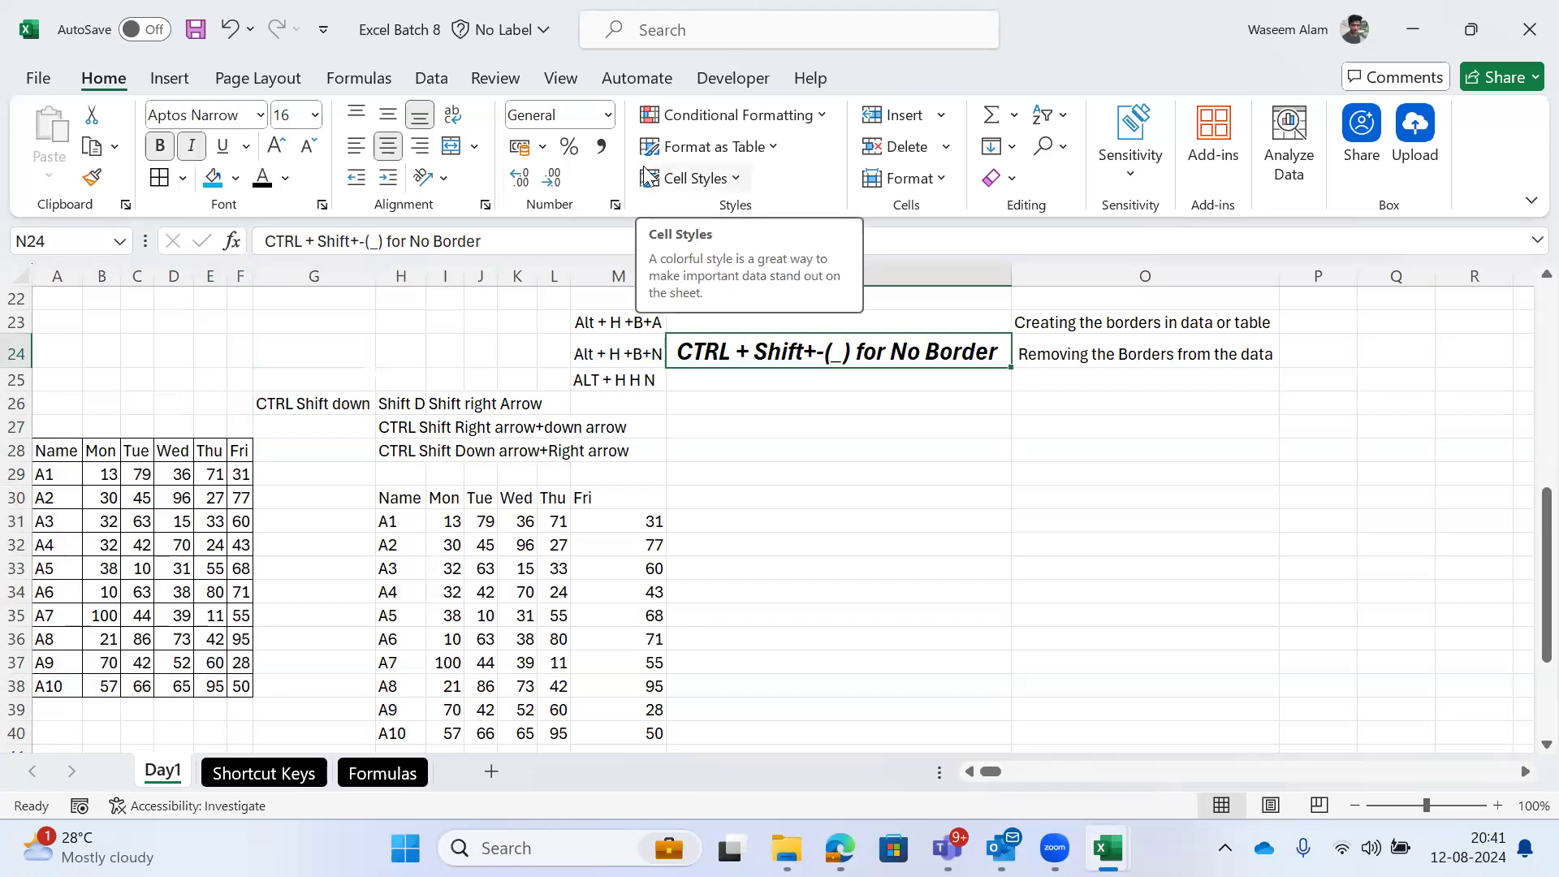
key("Left")
key("Left")
key("Left")
key("Left")
key("Left")
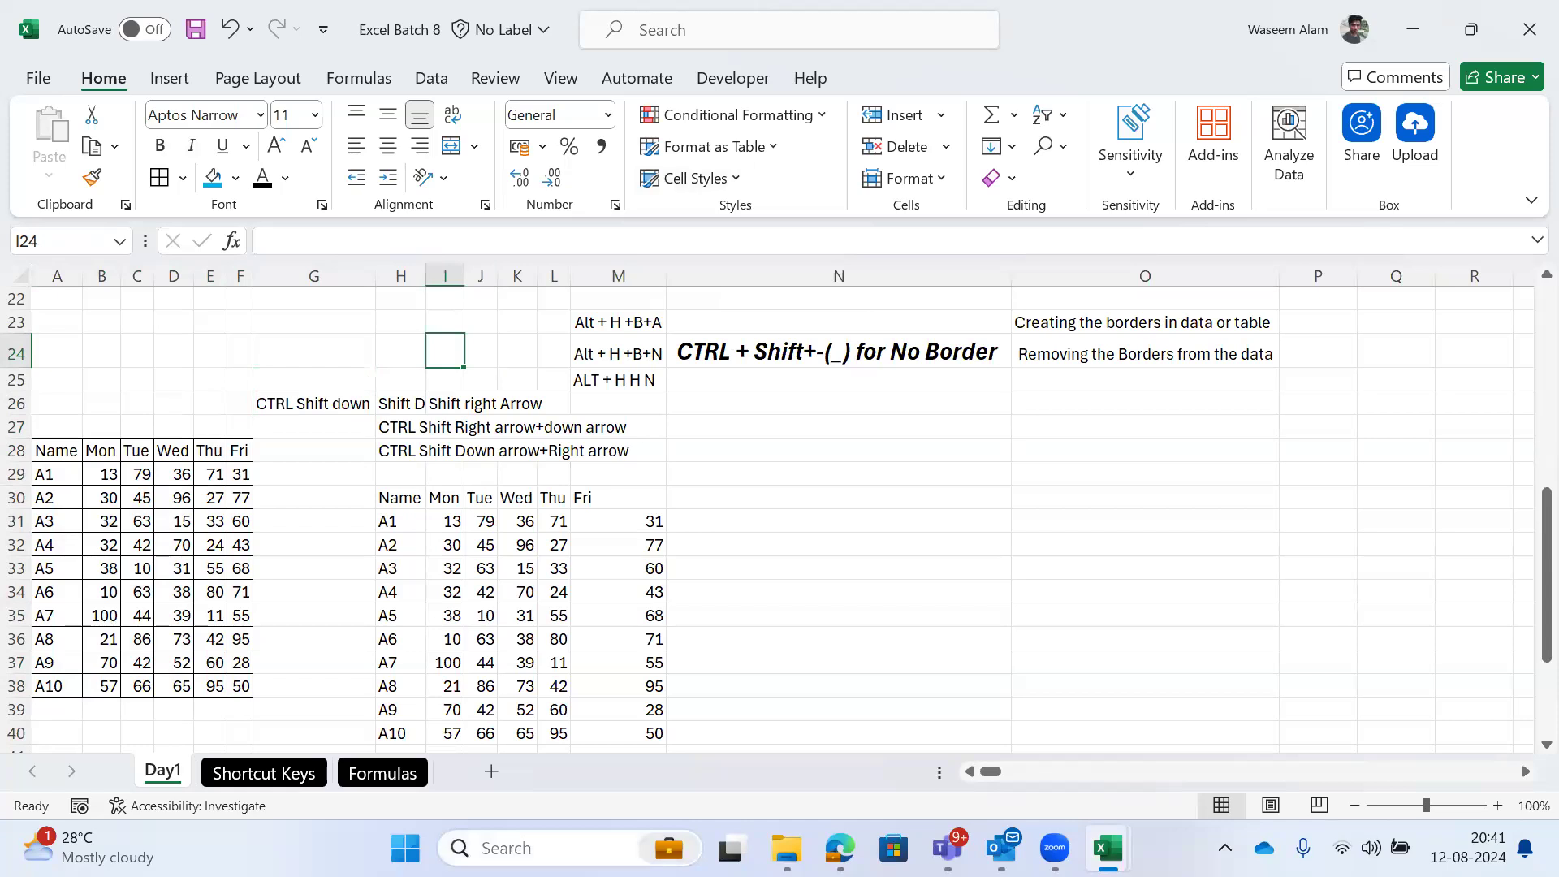
Step: Search Windows for "key" and open the On-Screen Keyboard
left_click(536, 847)
type("key")
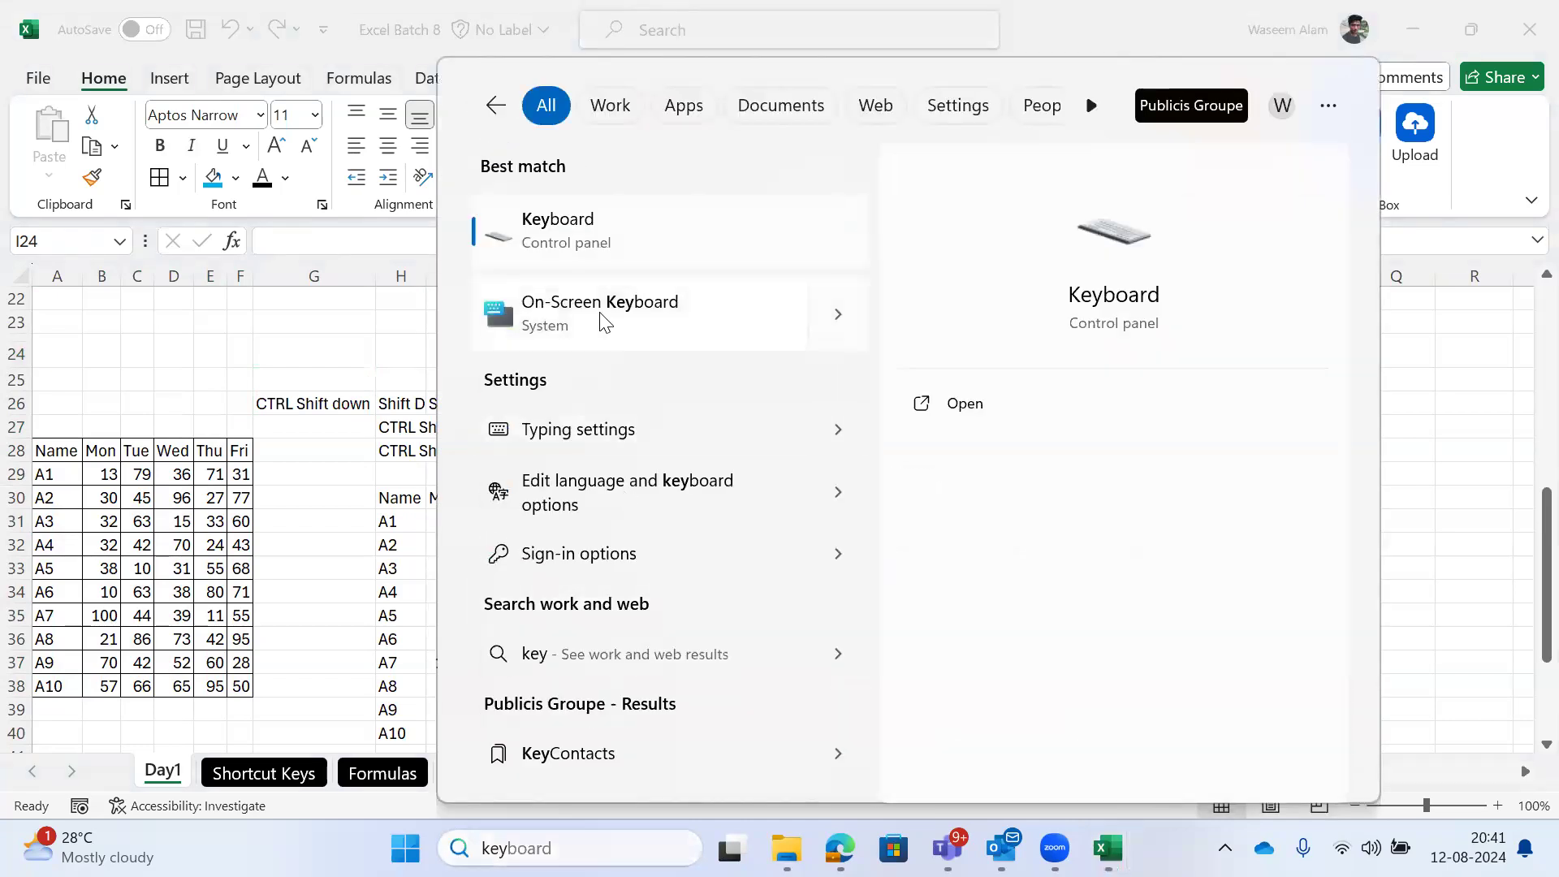
left_click(667, 324)
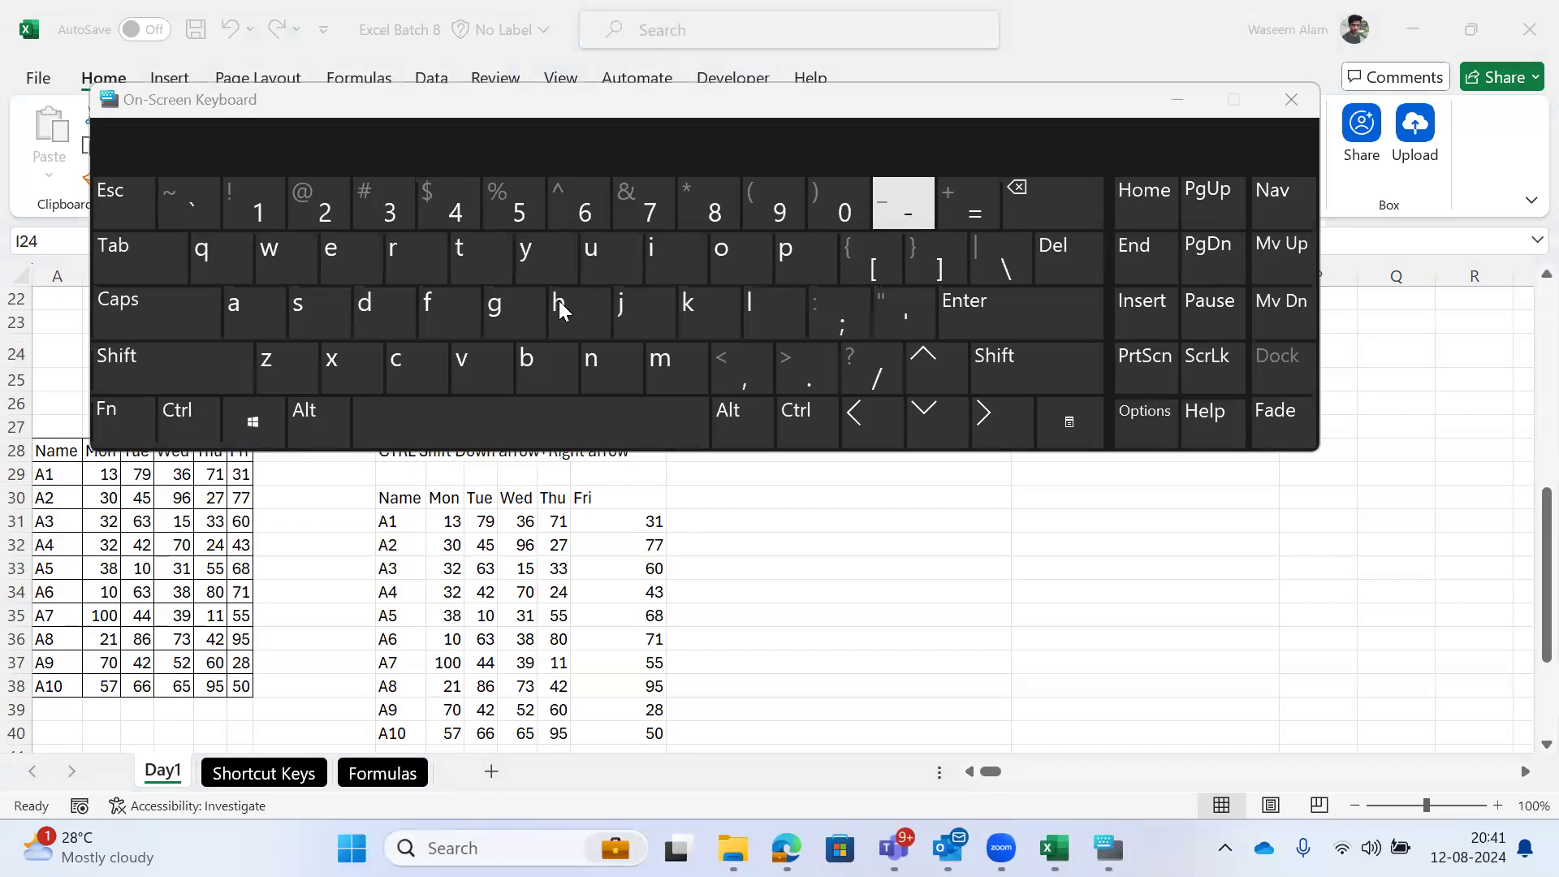
Step: Demonstrate the Ctrl, Shift and hyphen/underscore combination on the On-Screen Keyboard, and close the keyboard
left_click(172, 422)
left_click(162, 367)
left_click(903, 205)
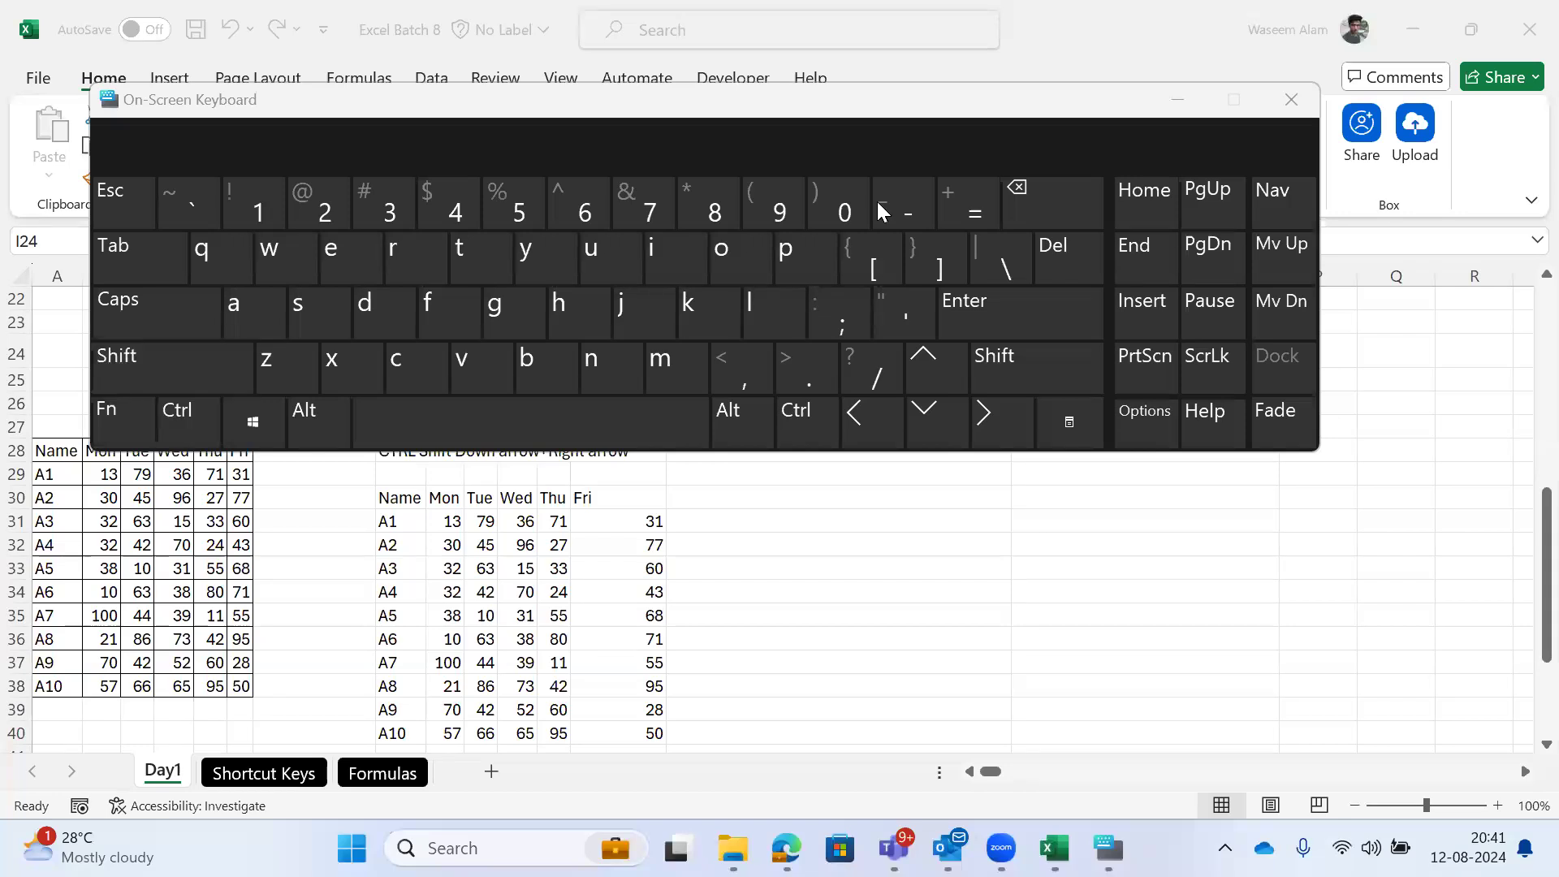
left_click(1302, 98)
Step: Remove all borders from the table A28:F38, and undo the removal
left_click(103, 450)
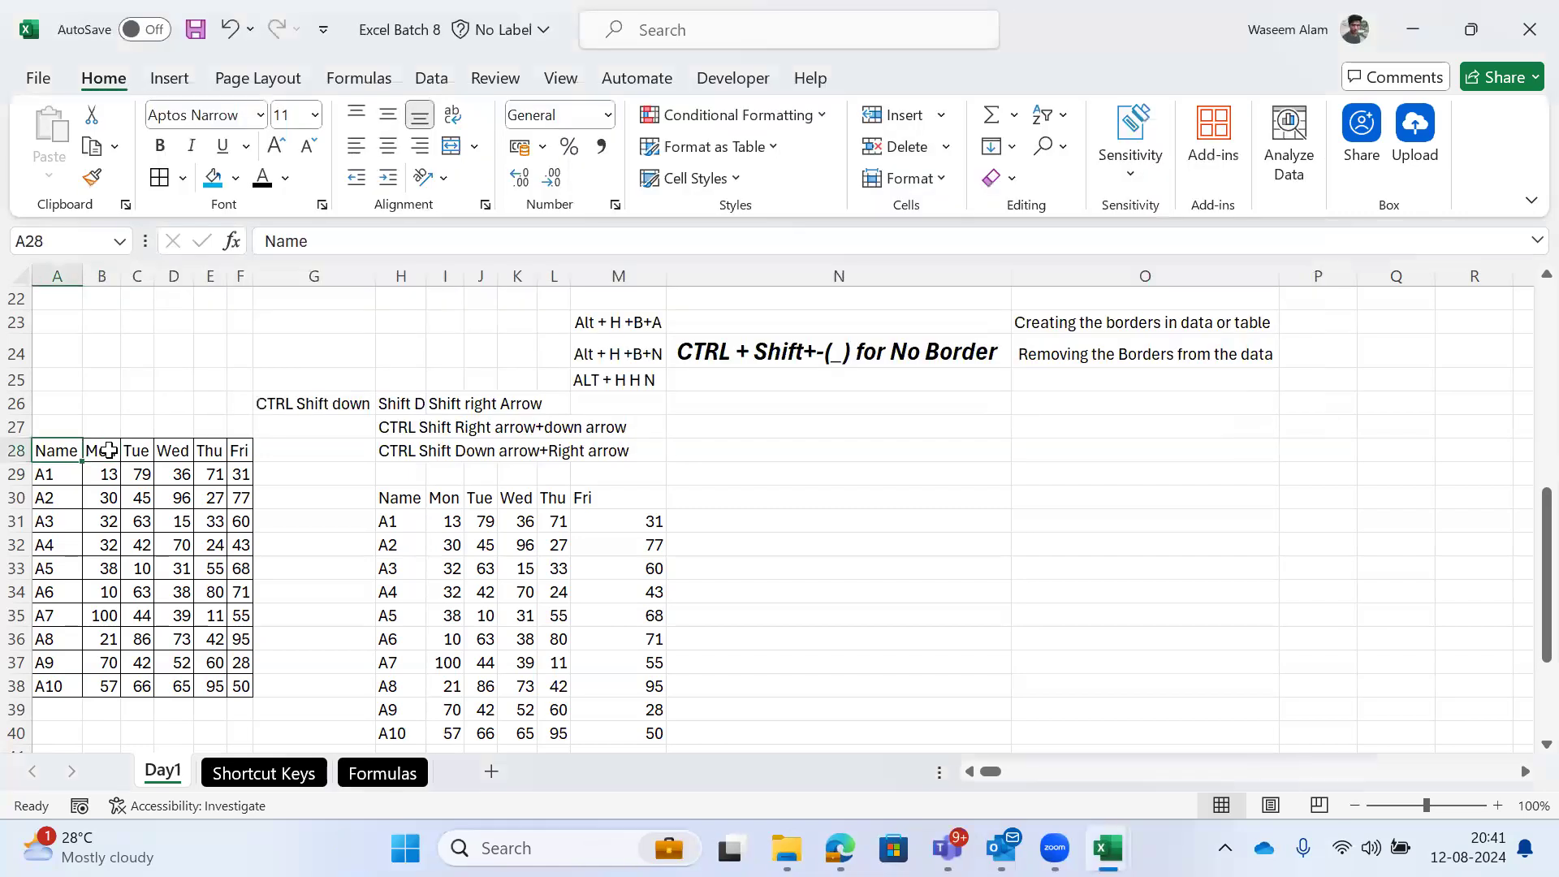
key("ctrl+shift+Right")
key("ctrl+shift+Down")
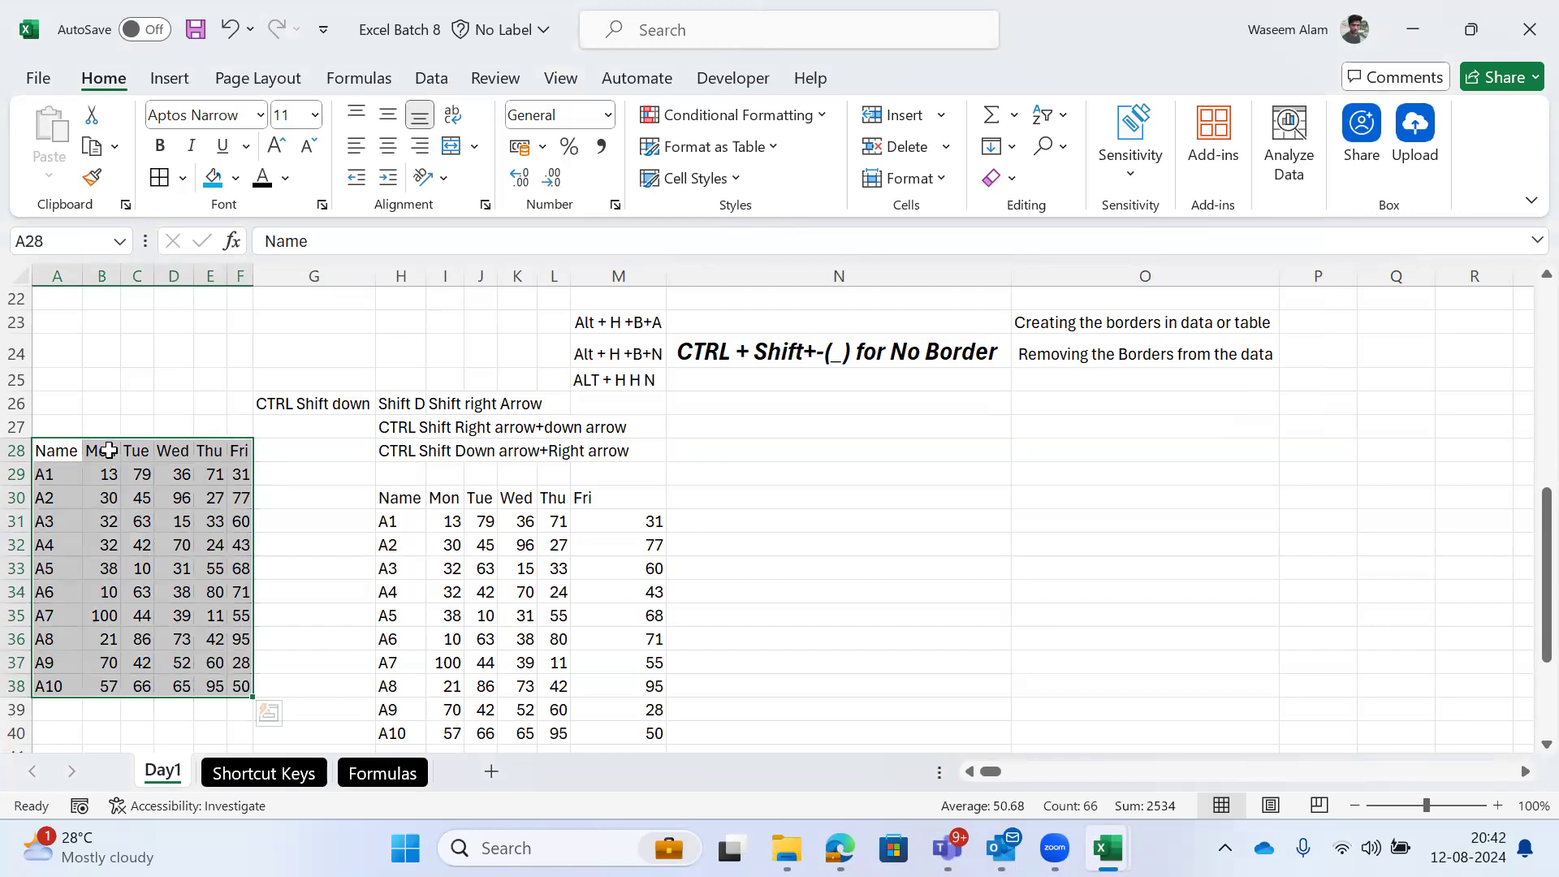
key("ctrl+z")
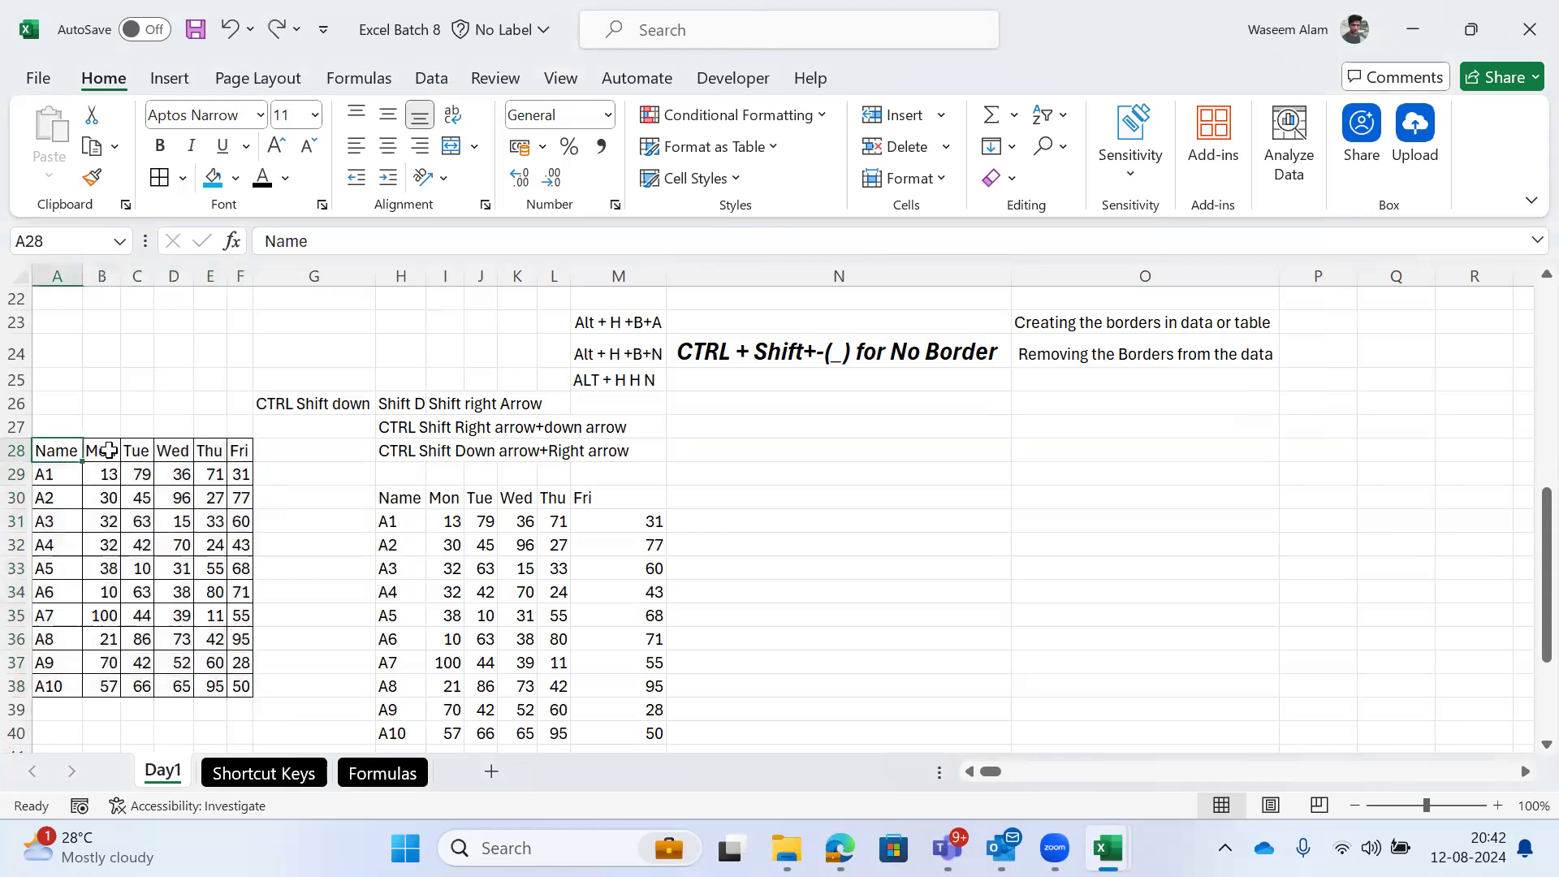
Step: Practise extending and shrinking the selection across columns and rows to select the table A28:F38
key("ctrl+shift+Right")
key("ctrl+shift+Down")
key("ctrl+shift+Left")
key("ctrl+shift+Up")
key("ctrl+shift+Right")
key("ctrl+shift+Down")
key("ctrl+shift+Left")
key("ctrl+shift+Up")
key("ctrl+shift+Right")
key("ctrl+shift+Down")
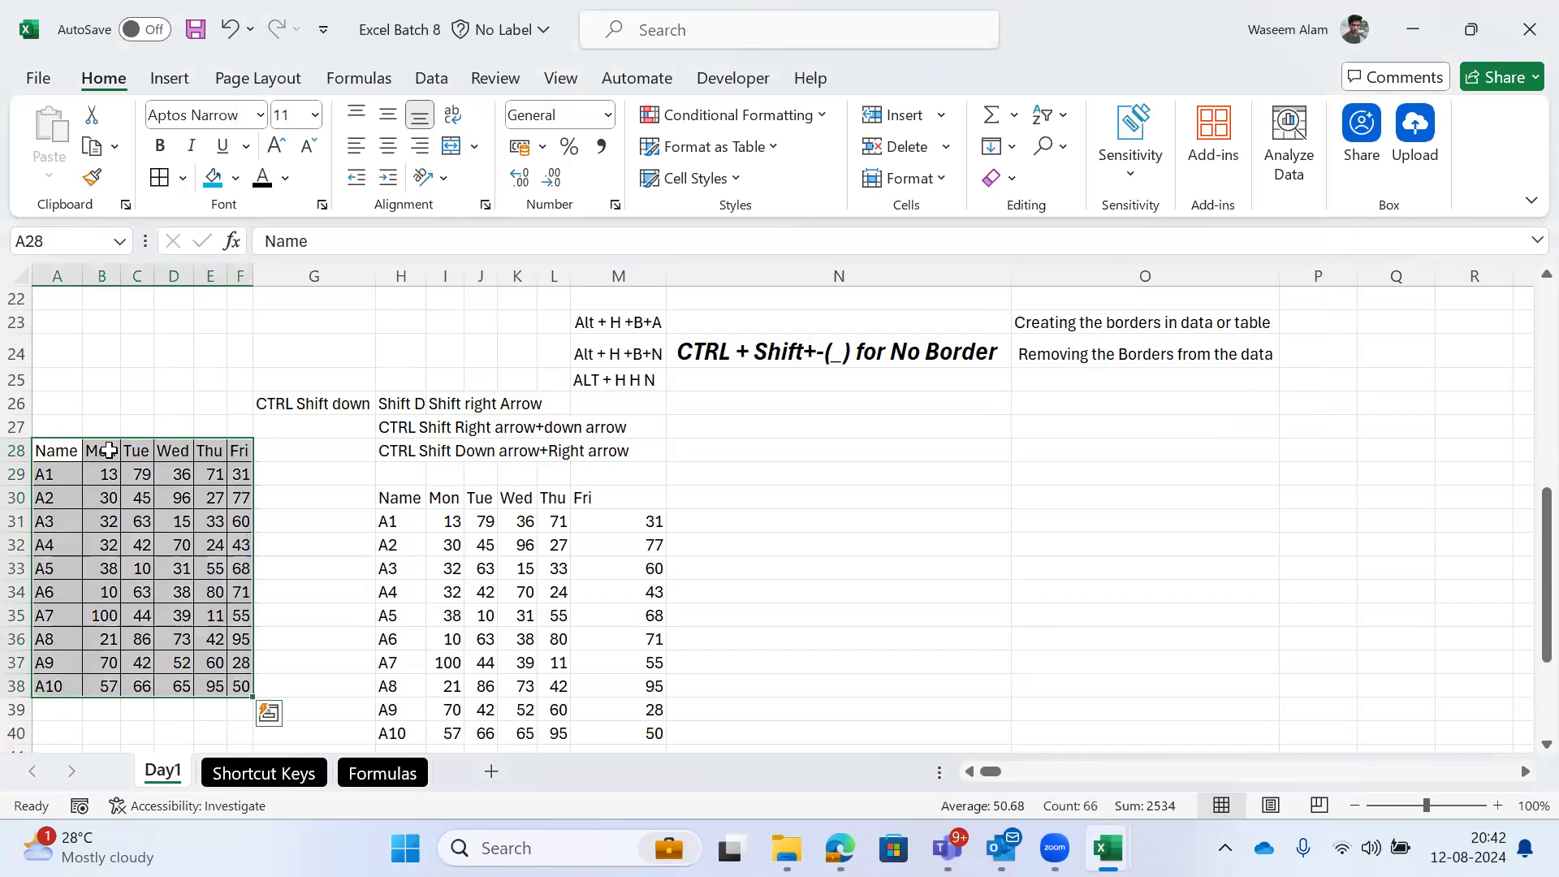
Step: Select the table A28:F38 and apply all borders to it
key("Up")
key("Up")
key("Down")
key("Down")
key("ctrl+shift+Right")
key("ctrl+shift+Down")
key("alt+h")
key("b")
key("a")
key("Right")
key("Left")
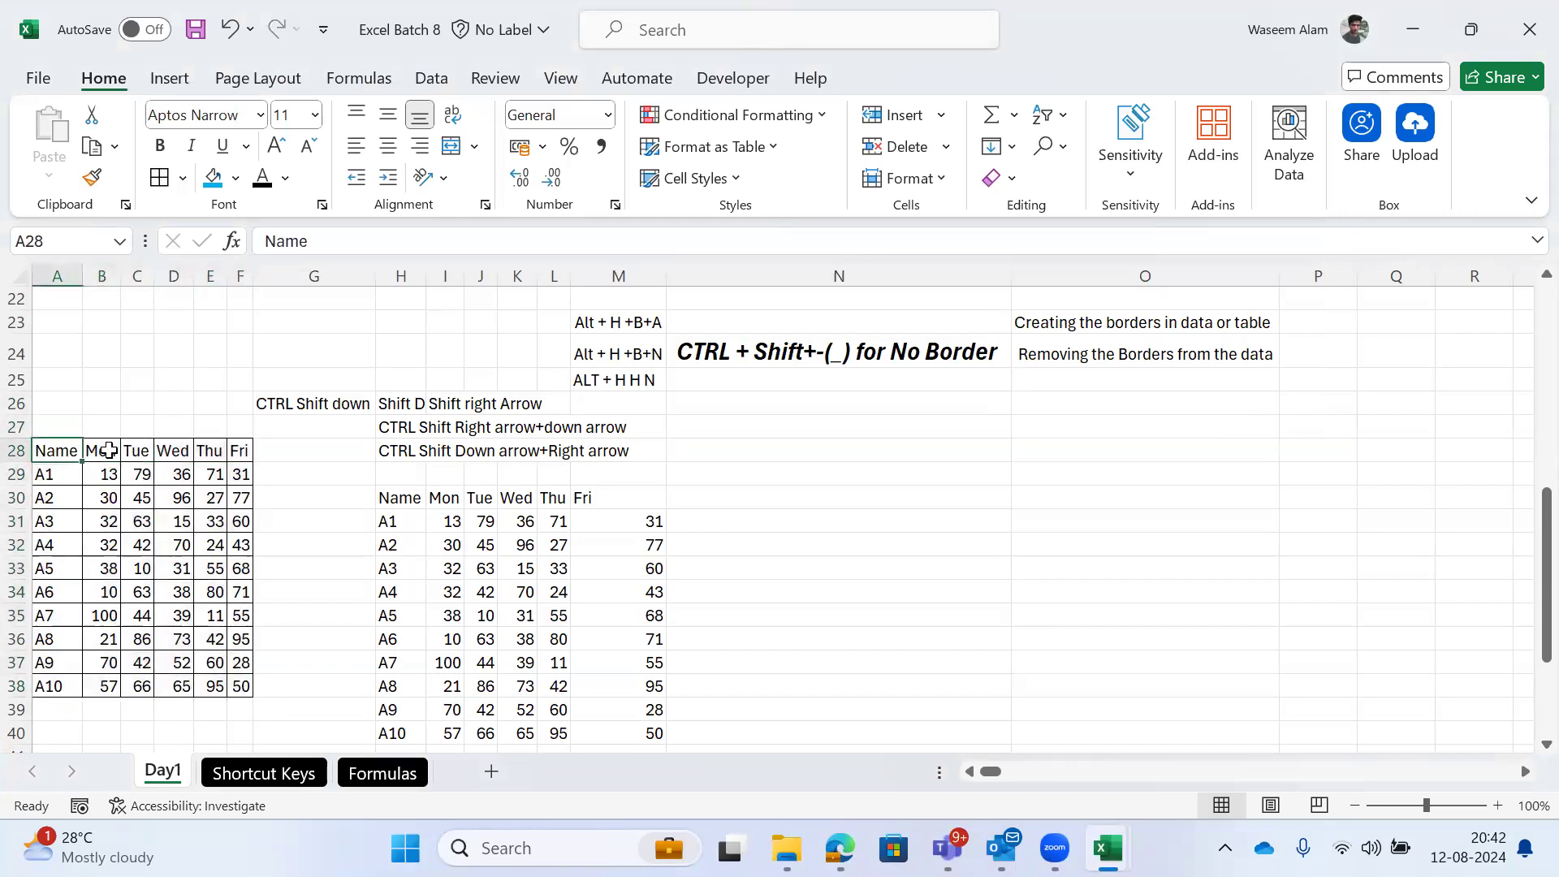
Step: Apply No Border to the table A28:F38, and undo and redo the change before undoing it again
key("ctrl+shift+Right")
key("ctrl+shift+Down")
key("alt+h")
key("b")
key("n")
key("Left")
key("ctrl+z")
key("ctrl+y")
key("ctrl+z")
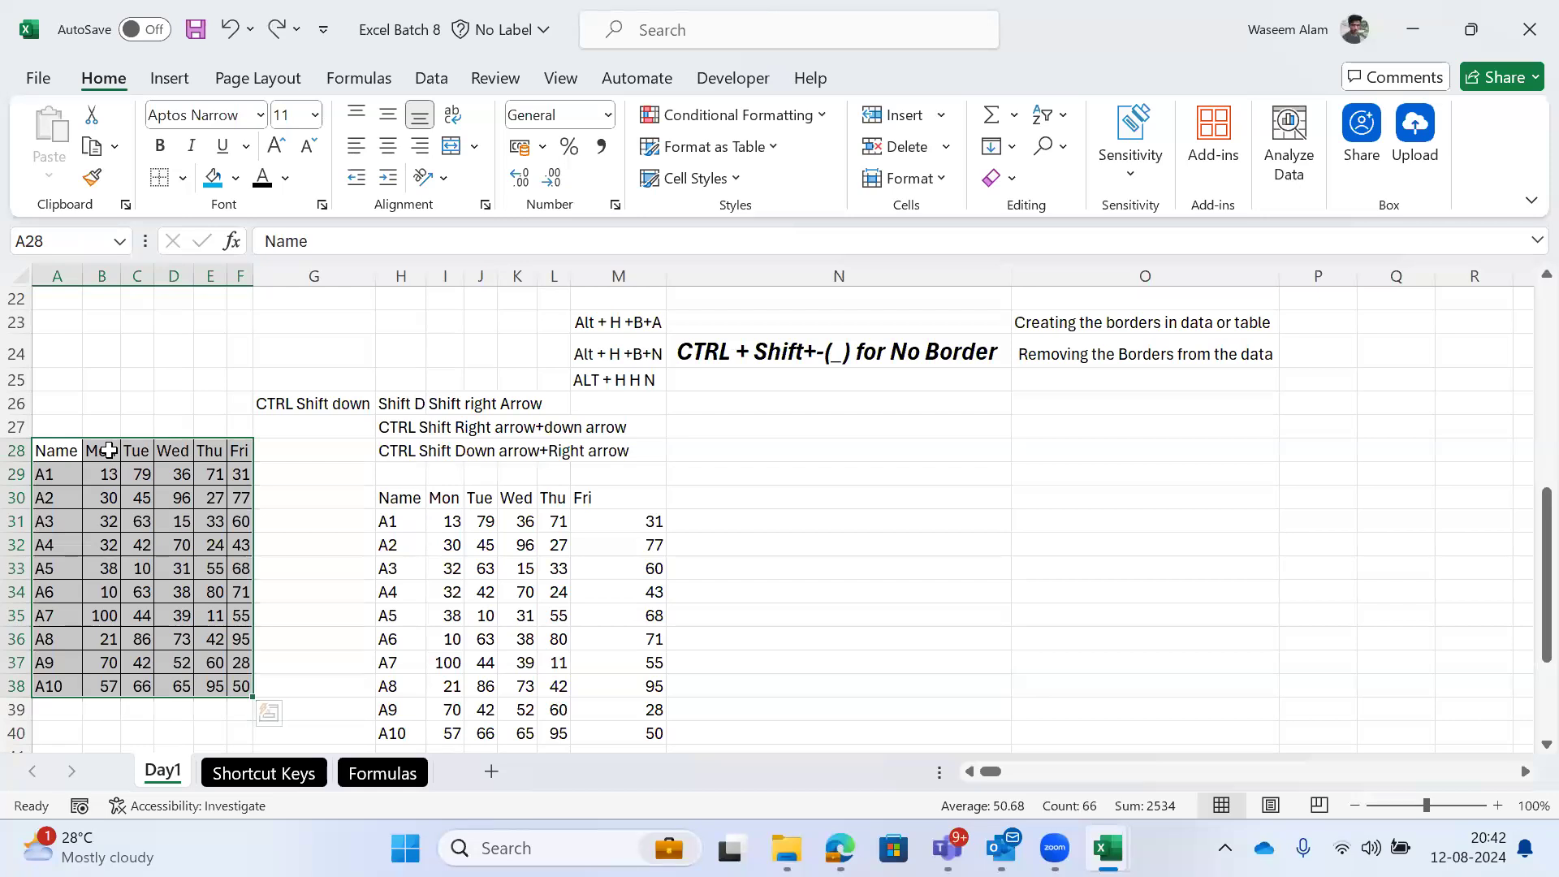
Step: Remove all borders from the selected table A28:F38
key("ctrl+shift+minus")
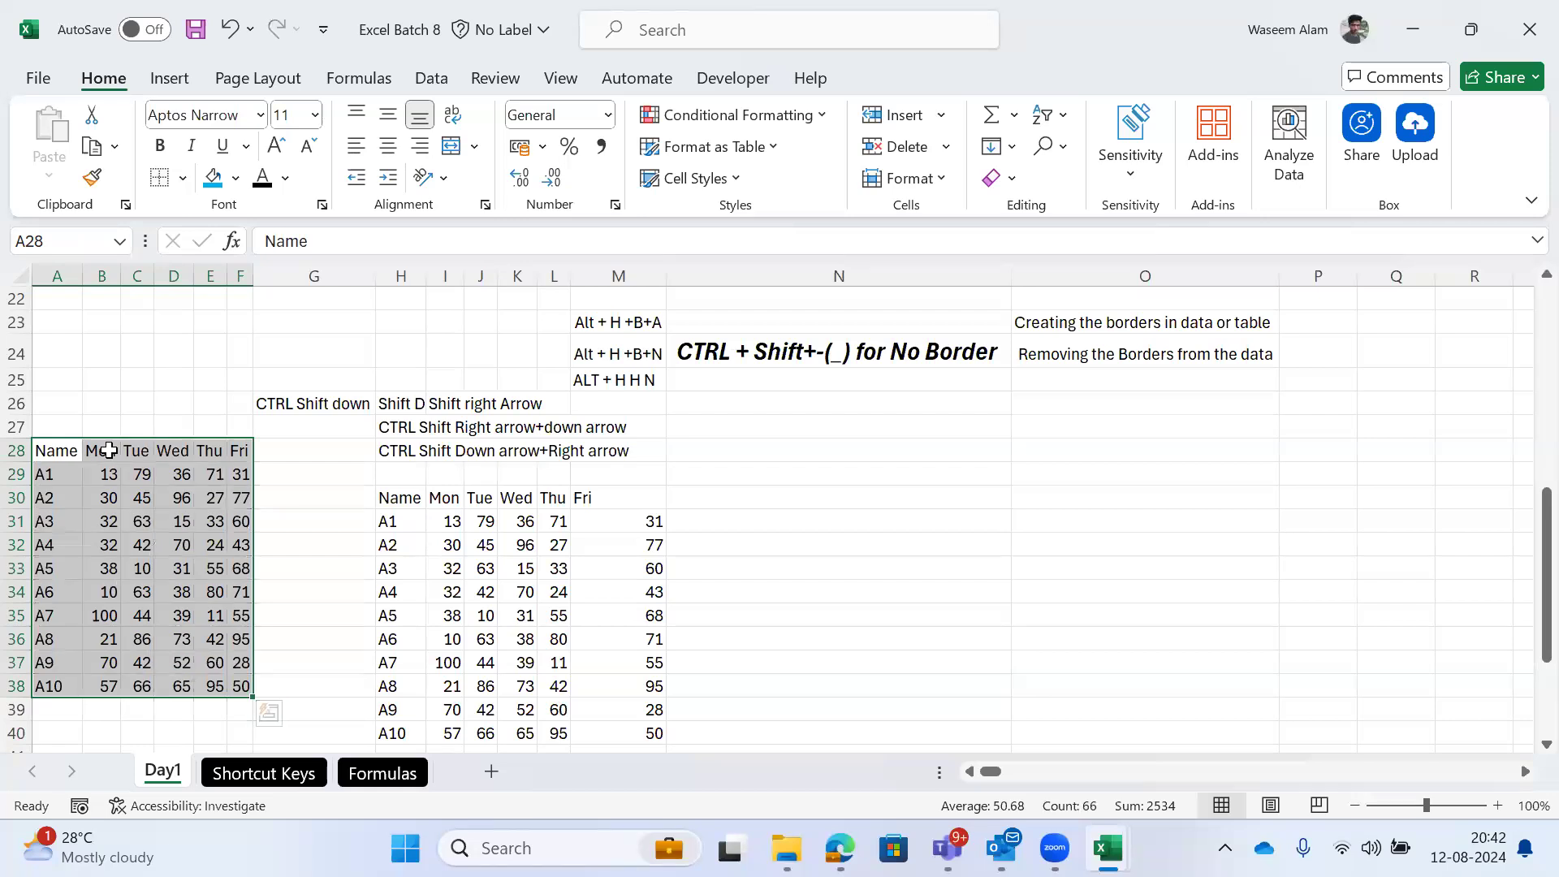
key("Right")
key("Right")
key("Right")
key("Right")
key("Right")
key("Right")
key("Right")
key("Right")
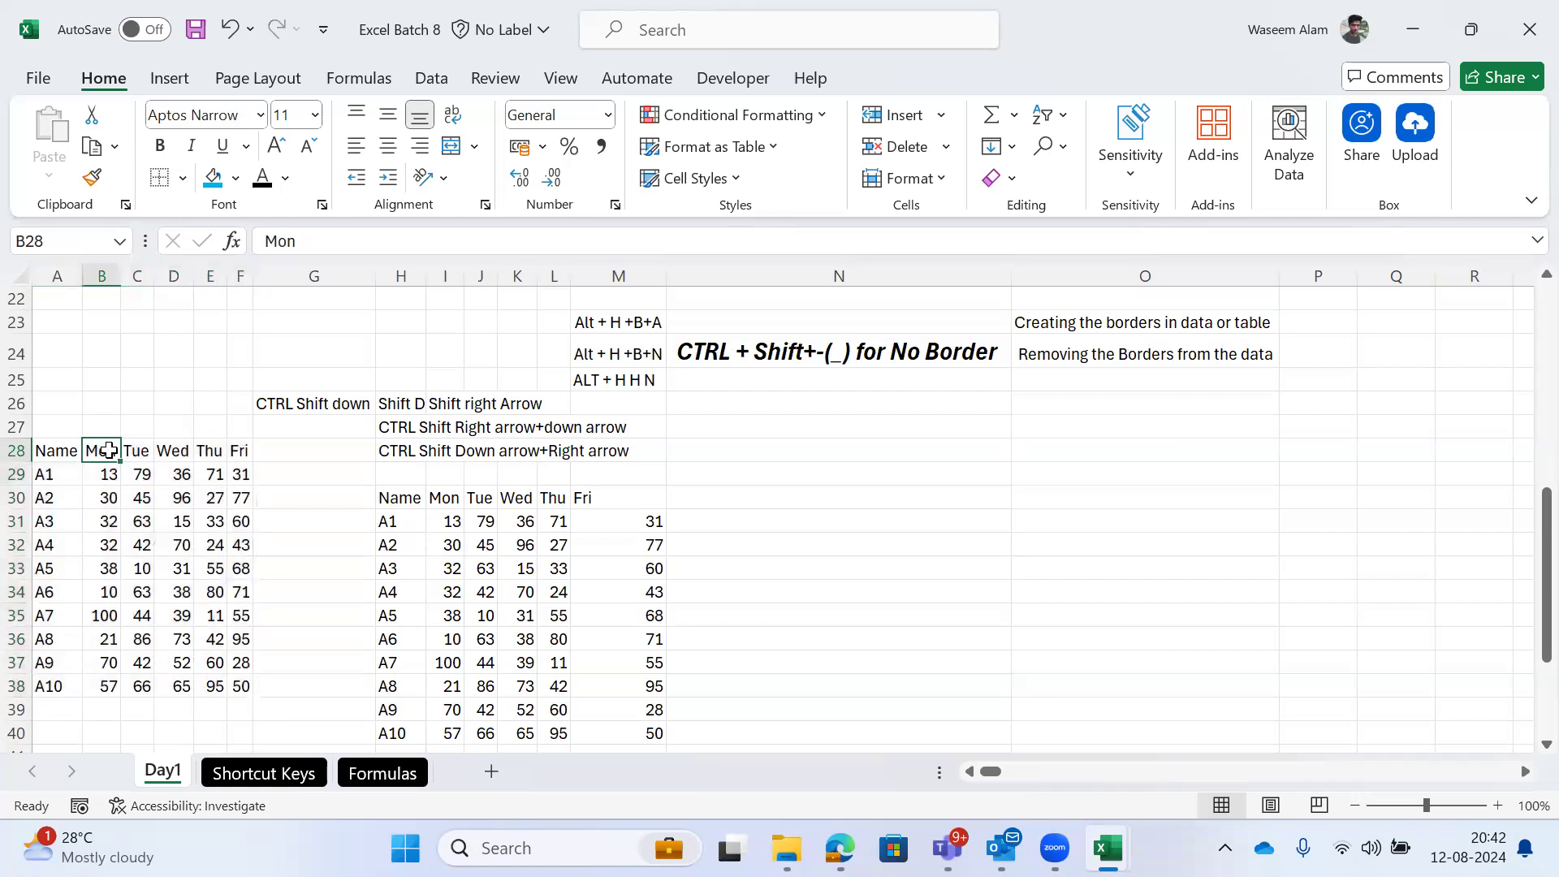
Step: Check the No Border shortcuts in row 8 of the Shortcut Keys sheet
key("ctrl+Page_Down")
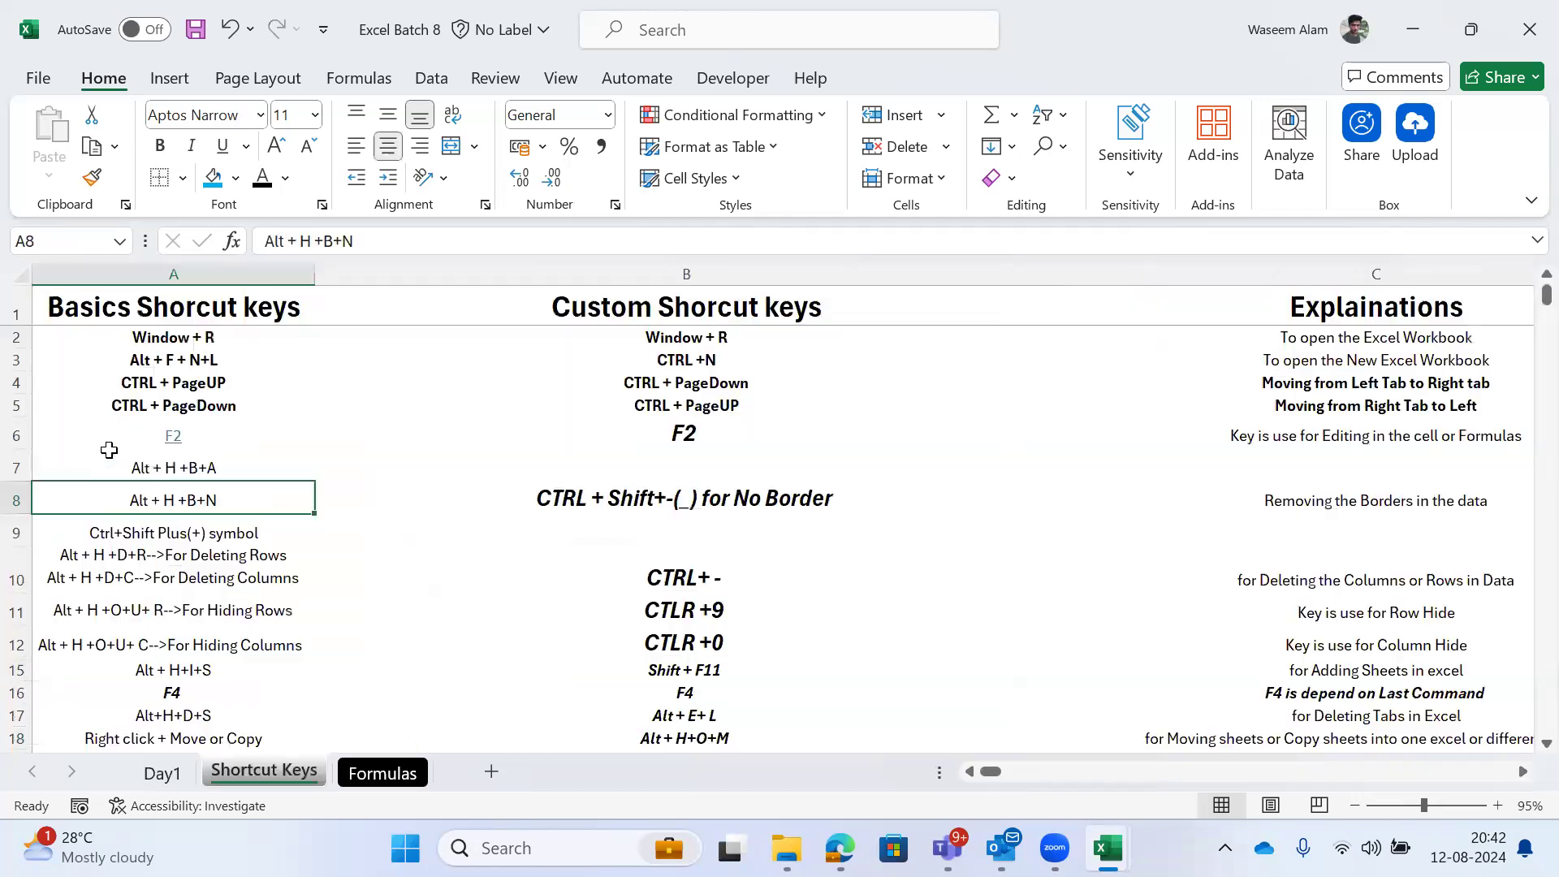
key("Right")
scroll(108, 451, "right", 1)
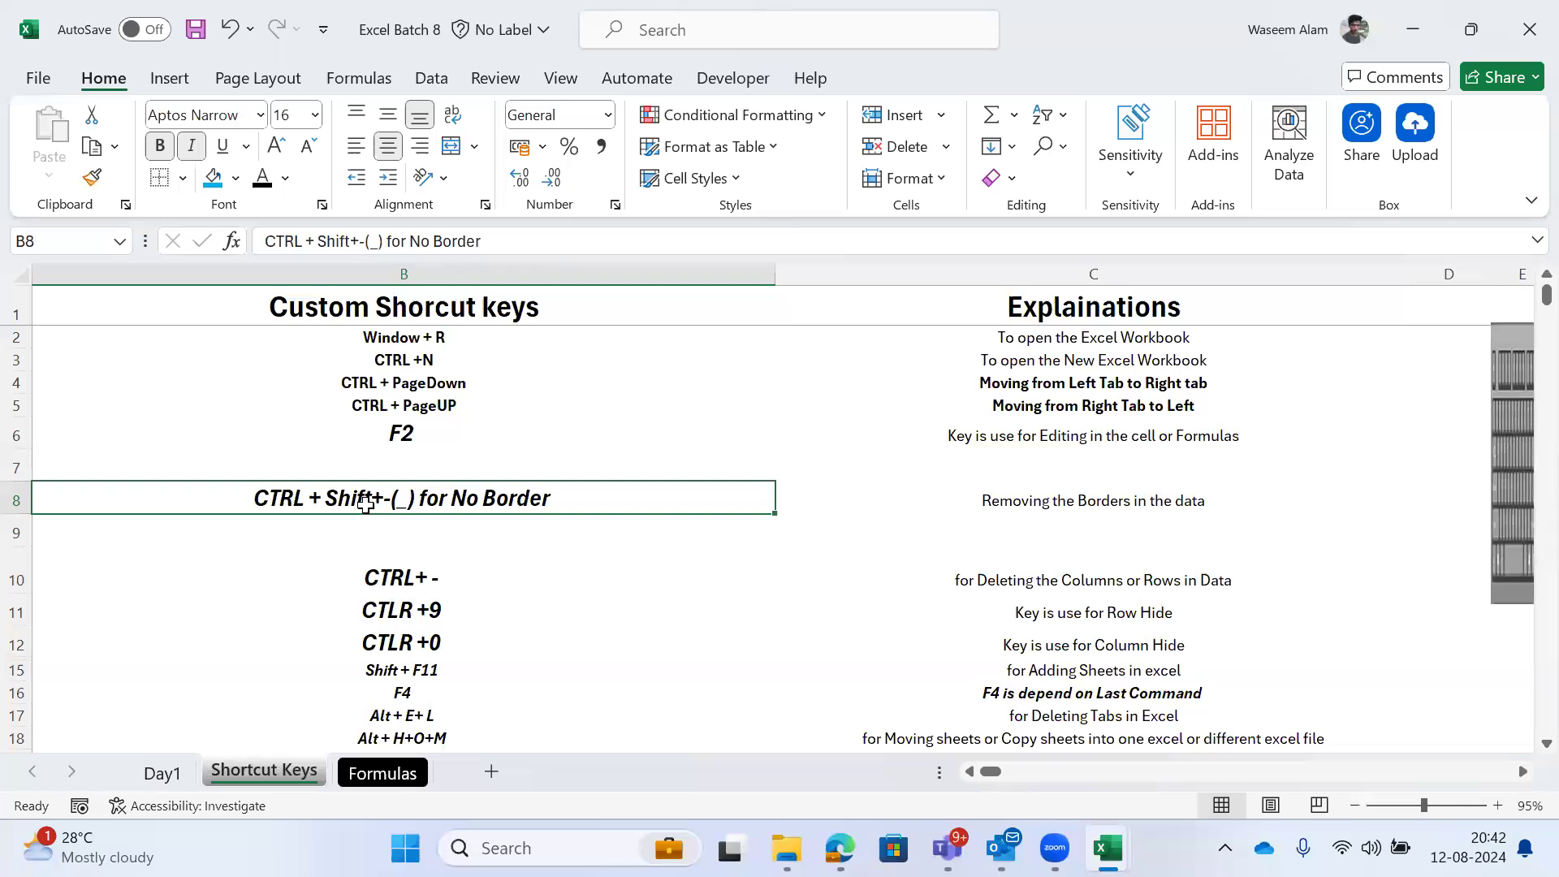
key("Left")
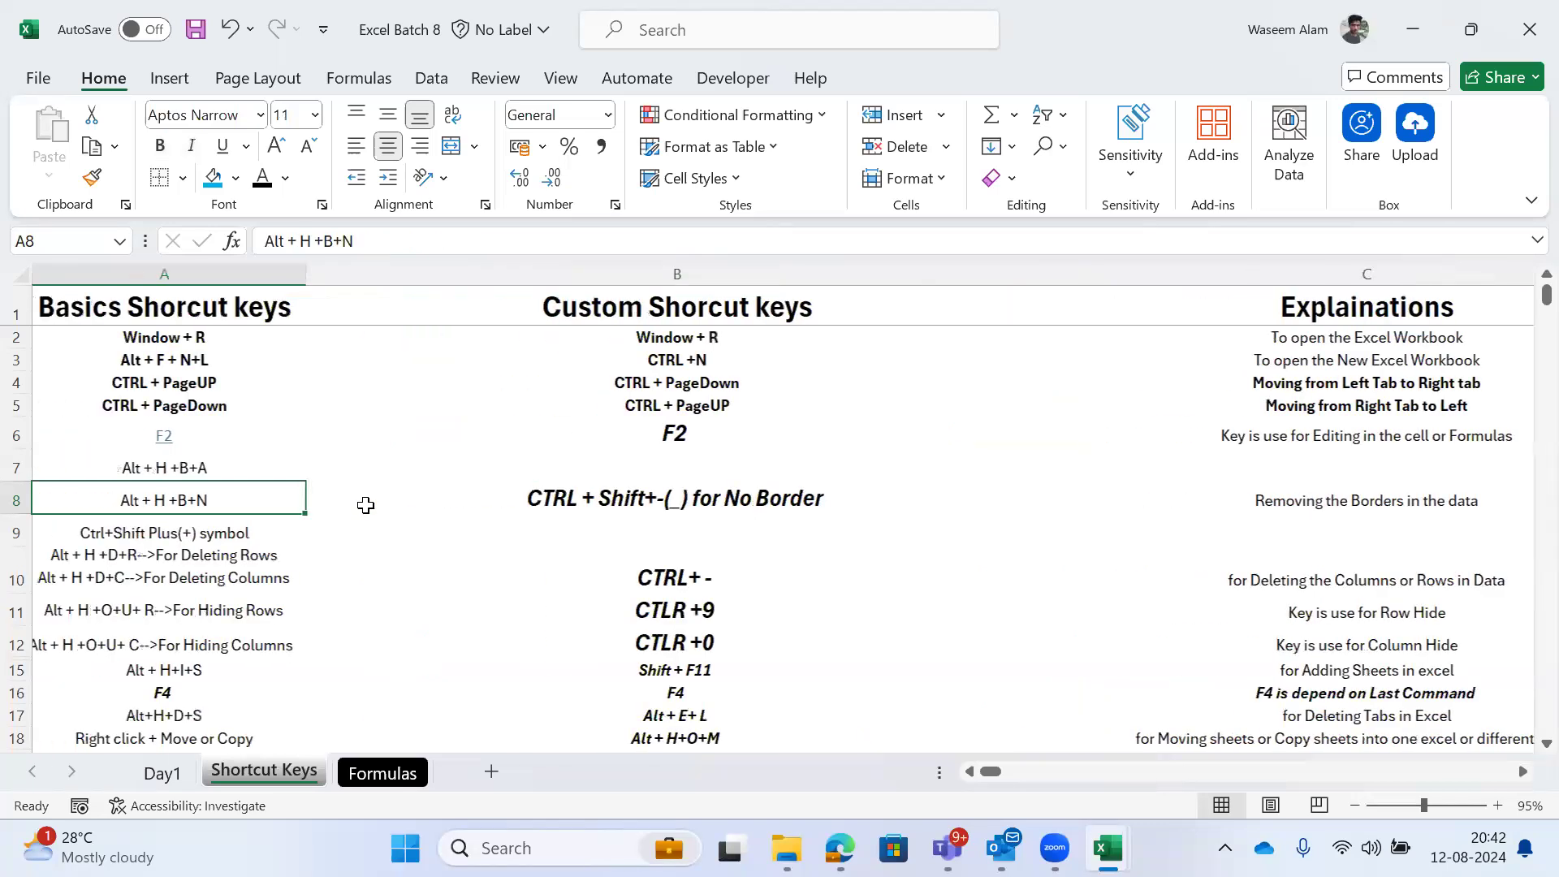
Step: Select the Basics shortcut list from A2 down to A18
key("Up")
key("ctrl+shift+Down")
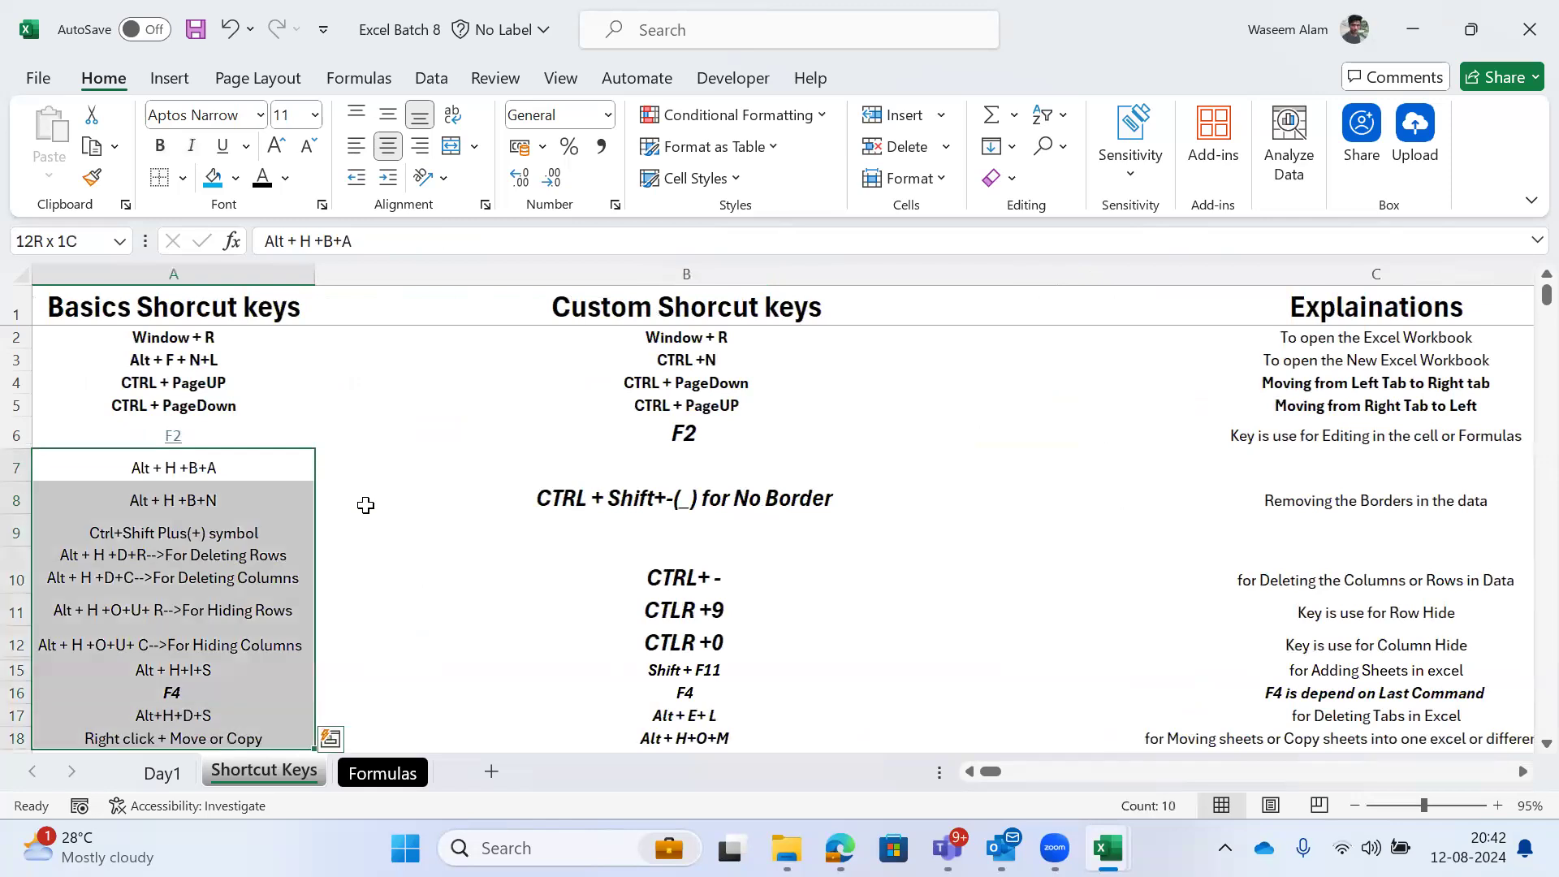
key("ctrl+Up")
key("Down")
key("ctrl+shift+Down")
key("Down")
key("Up")
key("ctrl+shift+Down")
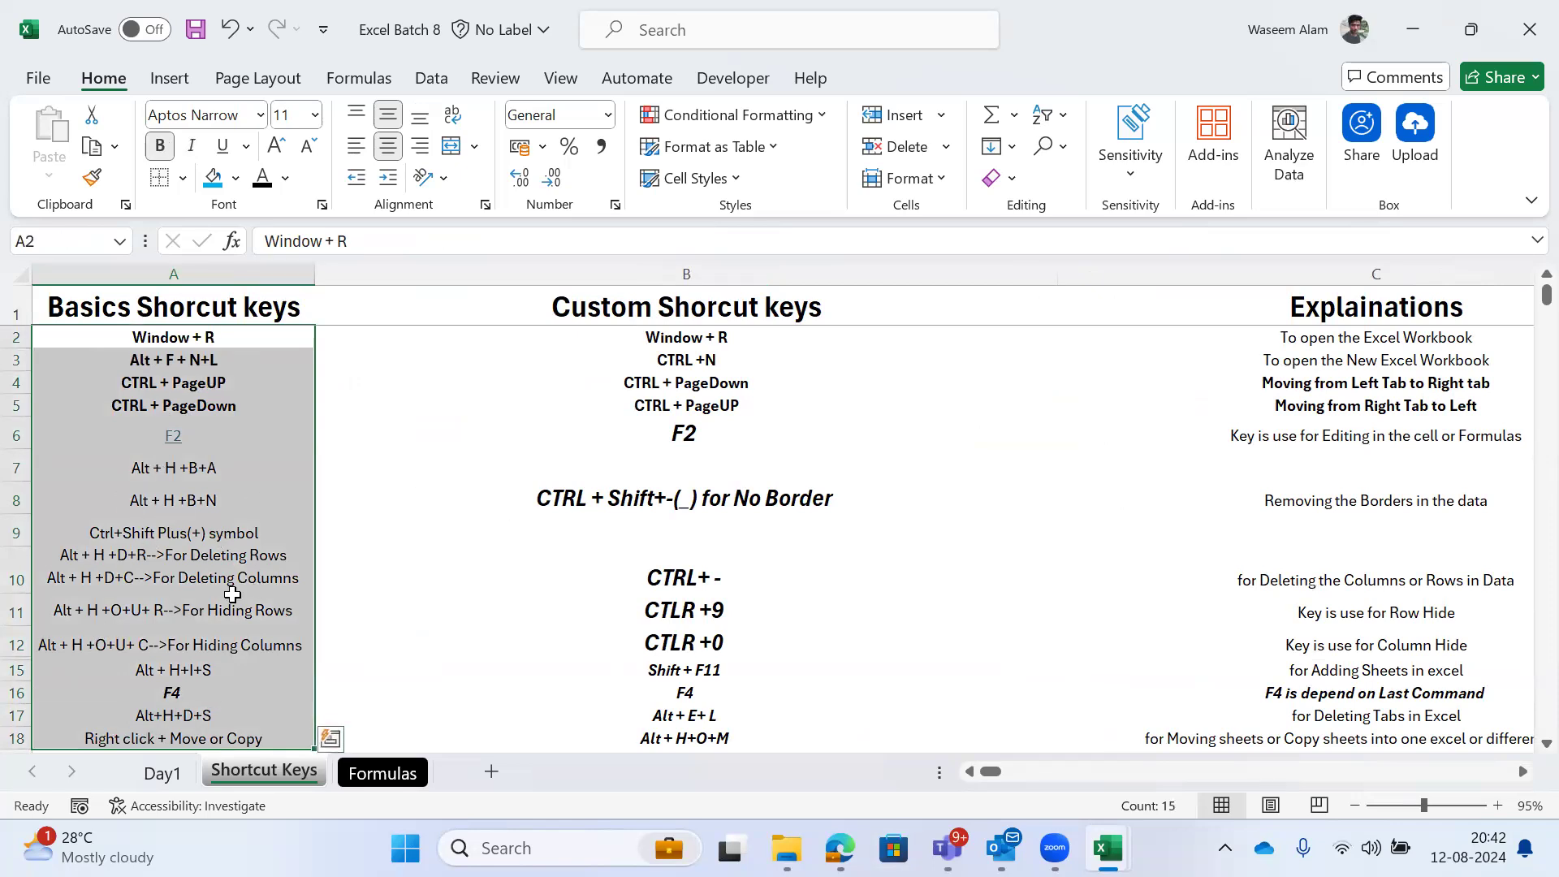
Step: Read through the Basics shortcut entries in column A, moving down to cell A27
key("Down")
key("Down")
key("Down")
key("Down")
key("Down")
key("Down")
key("Down")
key("Down")
key("Down")
key("Down")
key("Down")
key("Down")
key("Down")
key("Down")
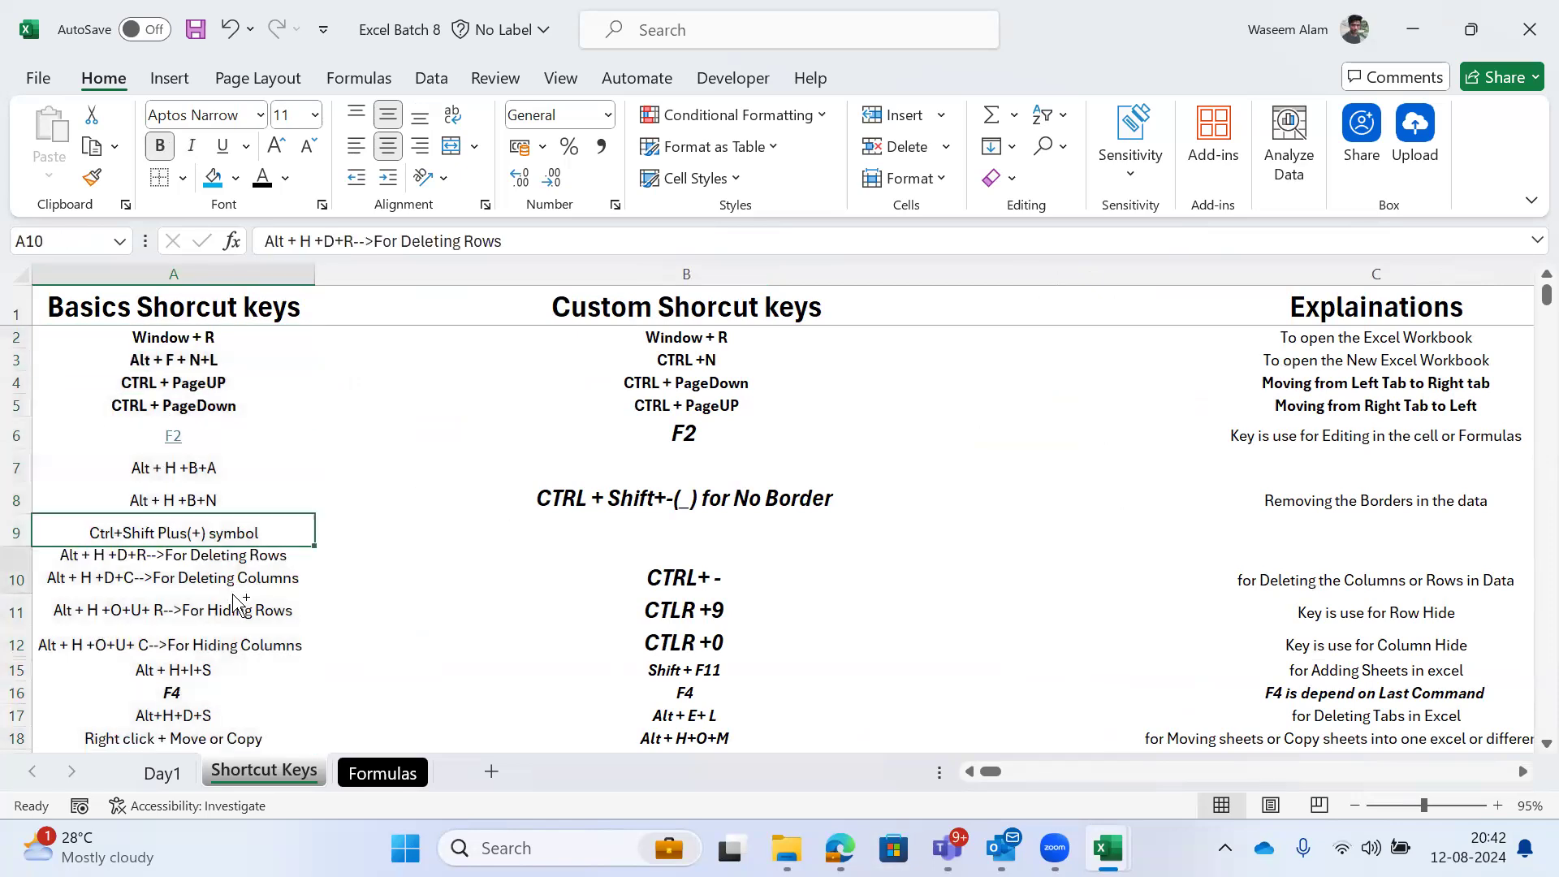
key("Down")
key("Down")
key("Down")
key("Down")
key("Down")
key("Down")
key("Down")
key("Down")
key("Down")
Step: Check the start of the FORMULAS list on the Formulas sheet and return to the Shortcut Keys sheet
key("ctrl+Page_Down")
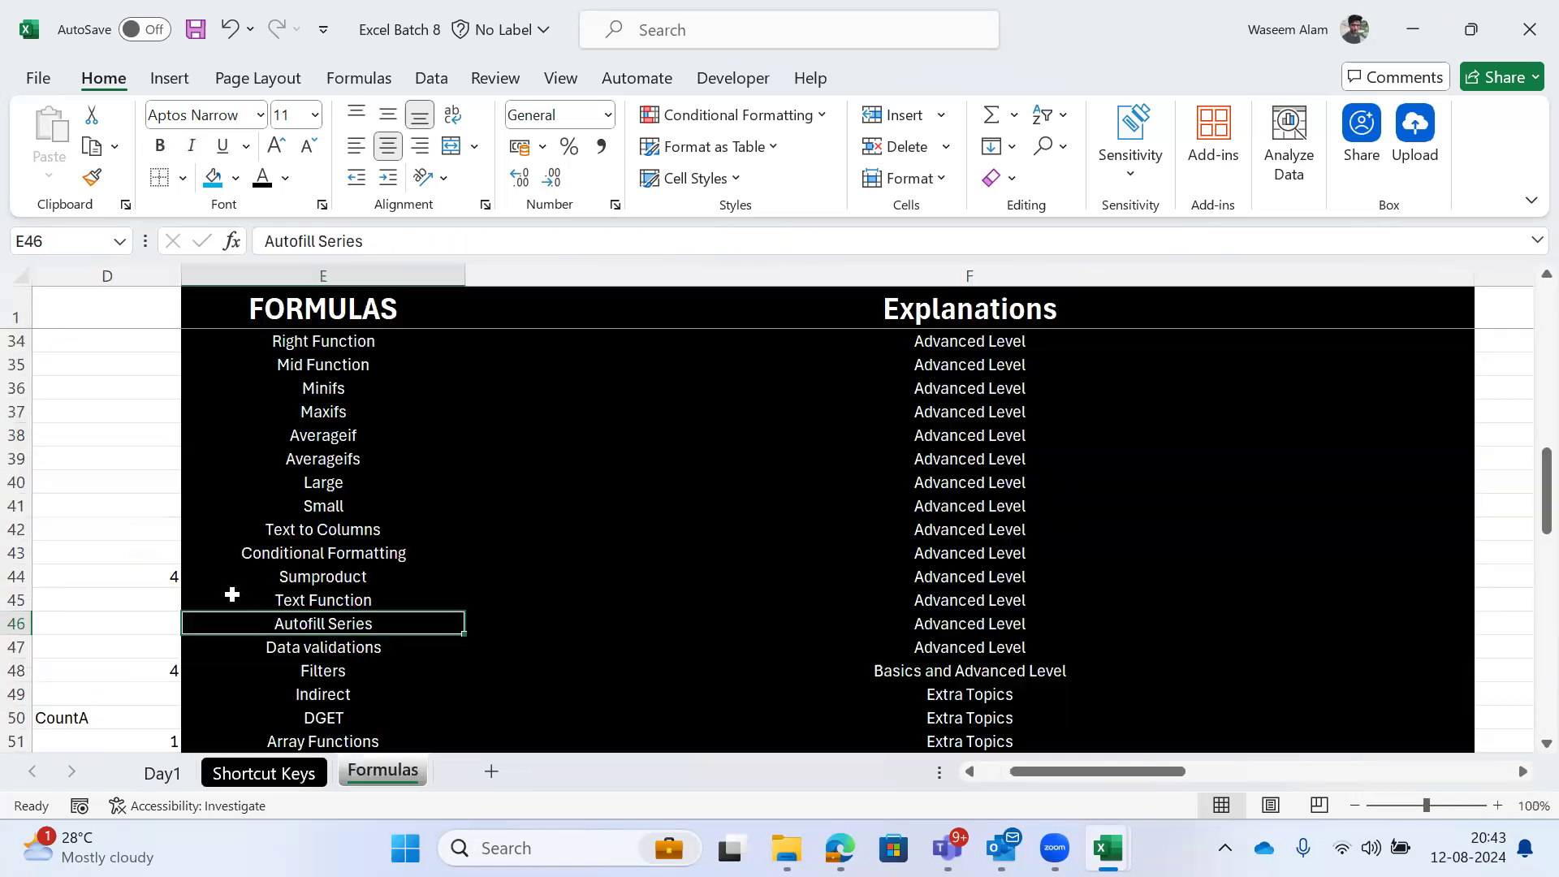
scroll(233, 594, "up", 10)
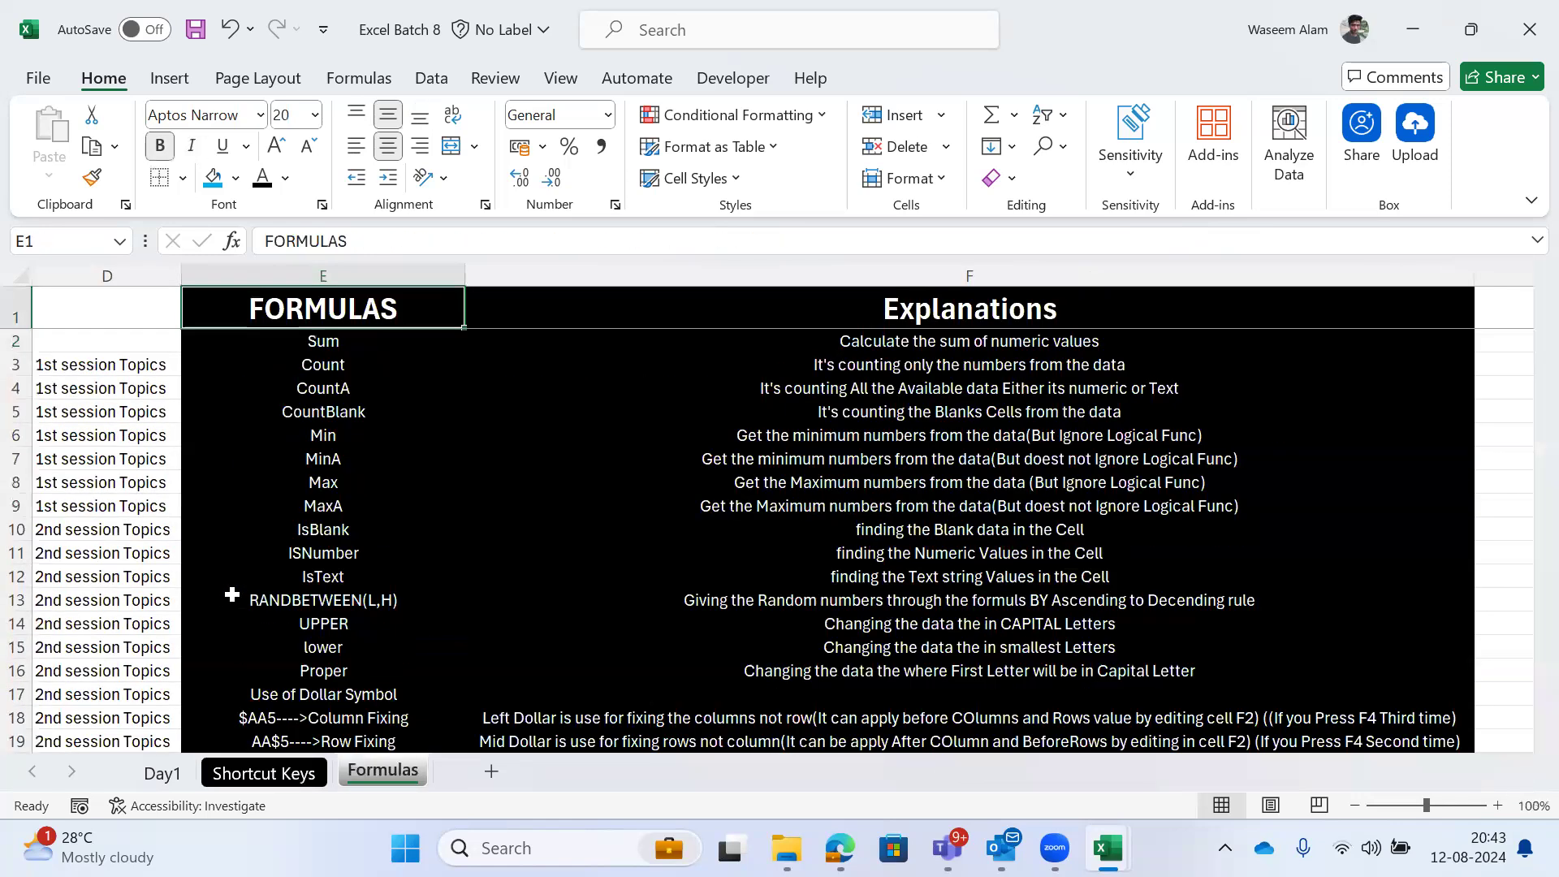
key("ctrl+Page_Up")
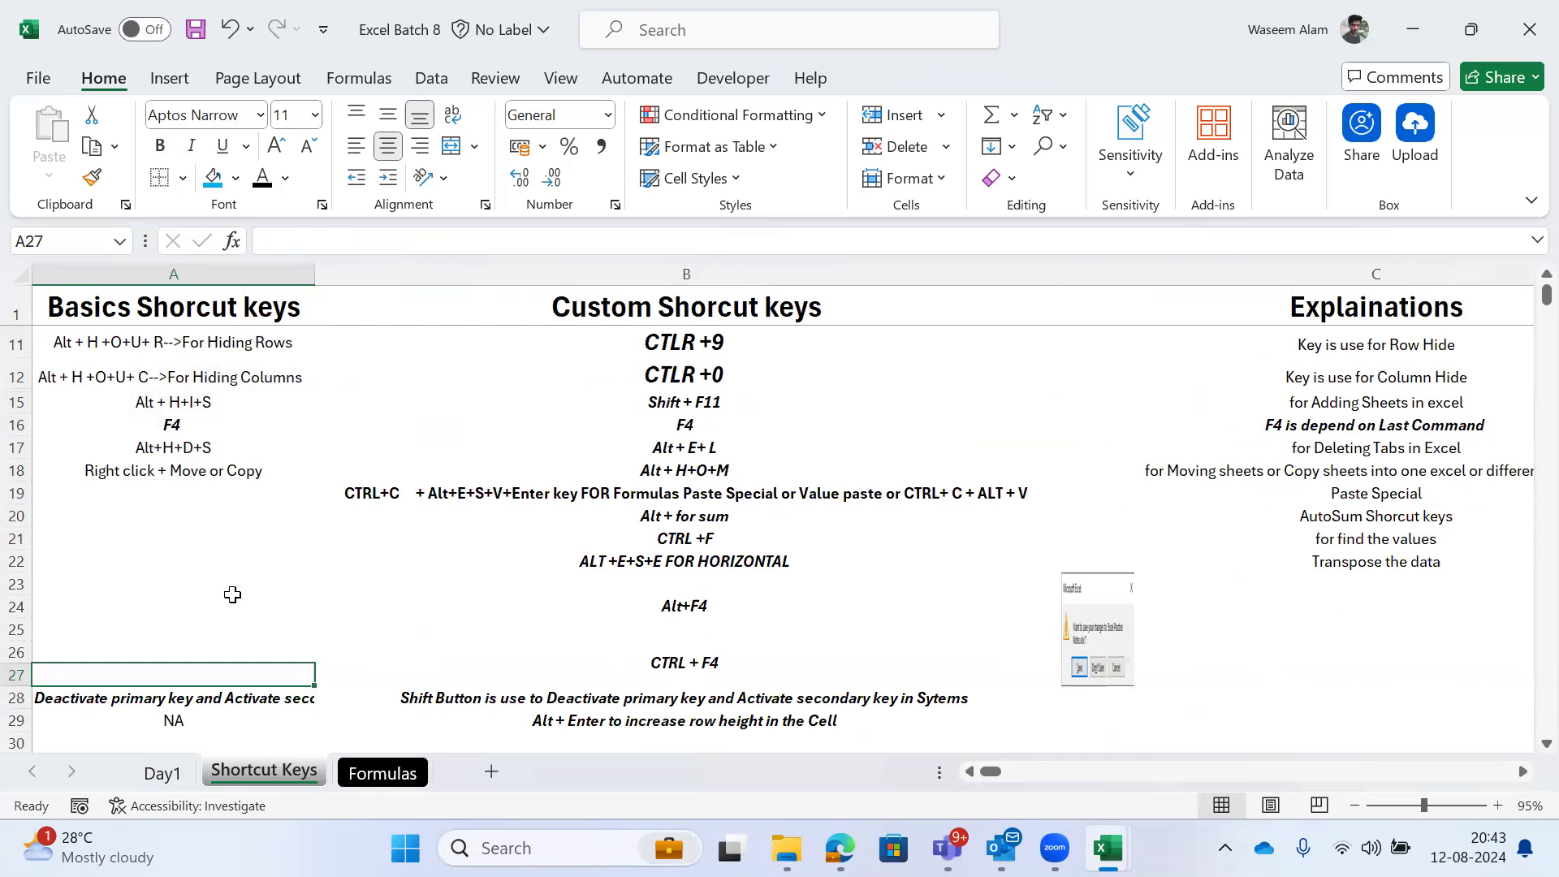
Step: Practise moving between the Day1, Shortcut Keys and Formulas sheets, ending on Formulas
key("ctrl+Page_Up")
key("ctrl+Page_Down")
key("ctrl+Page_Down")
key("ctrl+Page_Up")
key("ctrl+Up")
key("ctrl+Up")
key("Down")
key("ctrl+Page_Up")
key("ctrl+Page_Down")
key("ctrl+Page_Down")
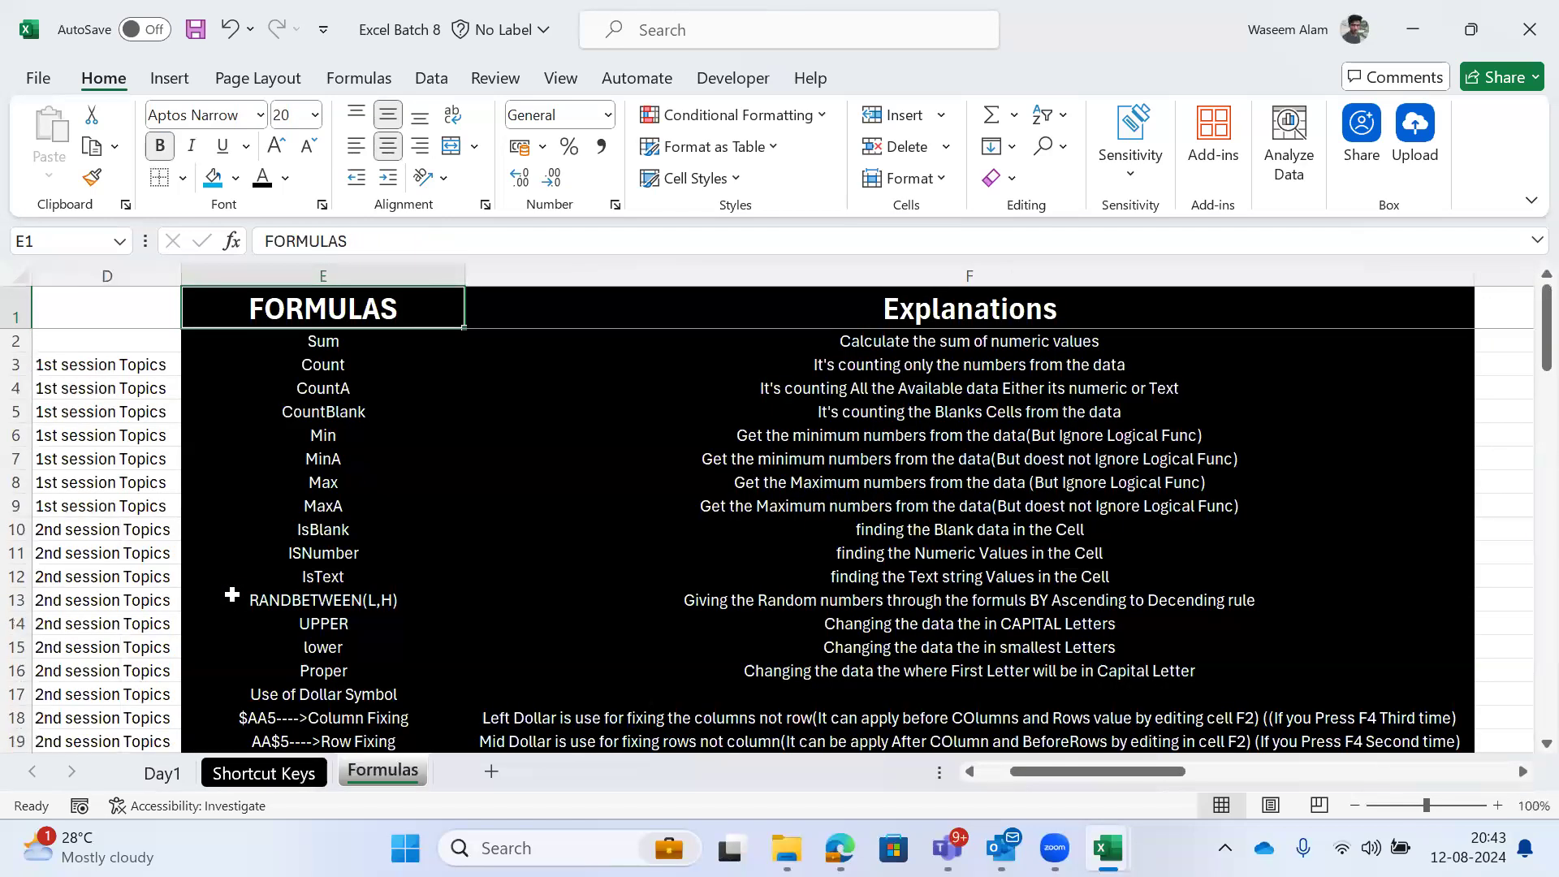
Step: Examine the FORMULAS list down to the Extra Topics entries, and return to the Sum entry in E2
key("Down")
scroll(232, 595, "down", 10)
key("ctrl+Up")
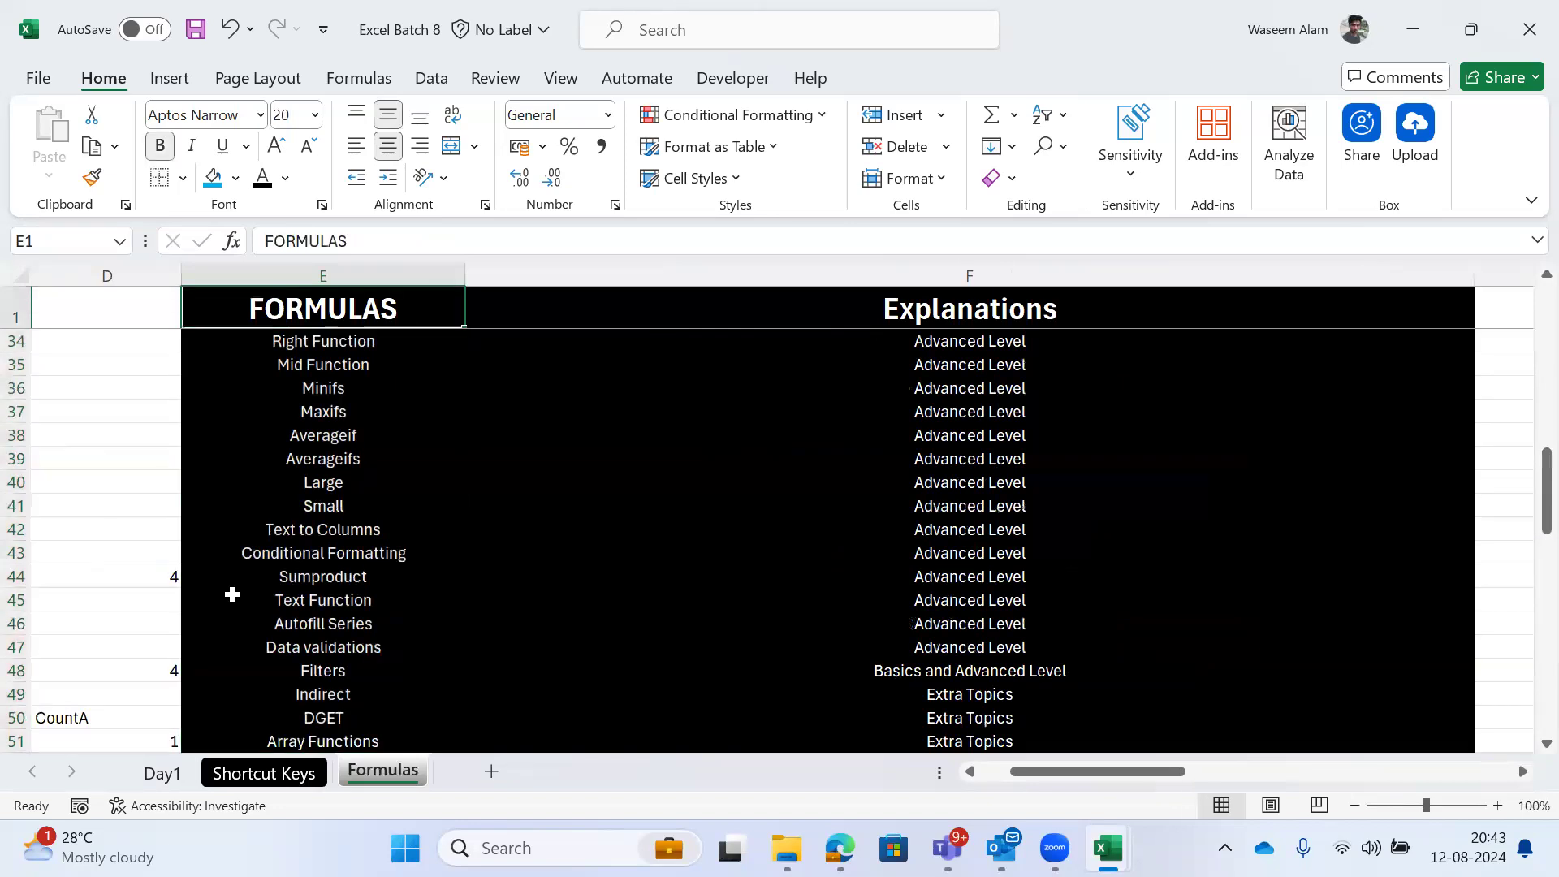
key("Down")
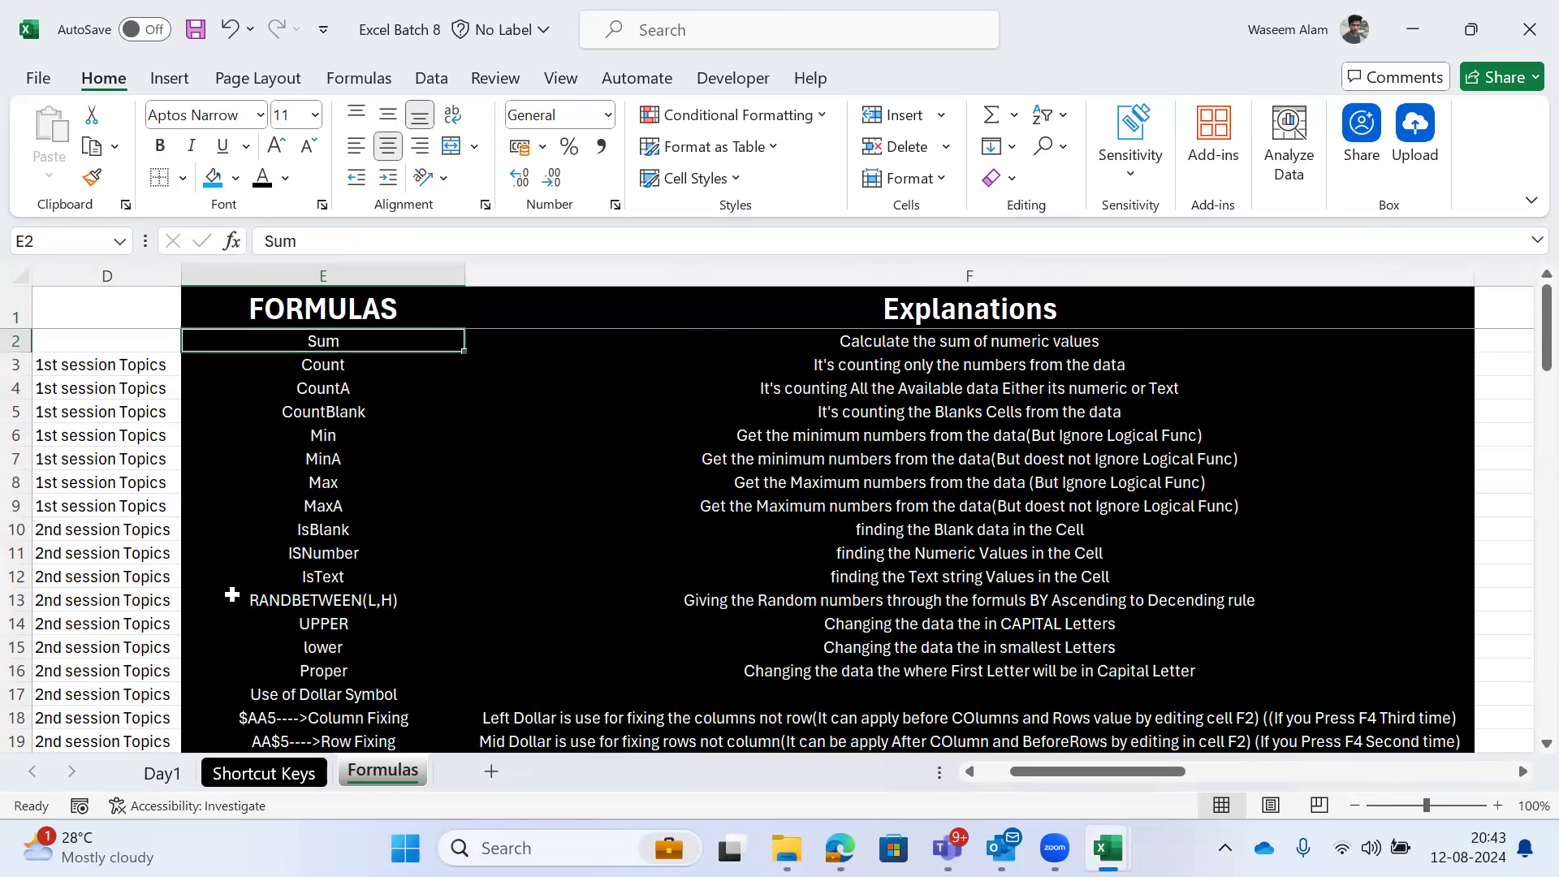
scroll(231, 595, "down", 10)
key("ctrl+Up")
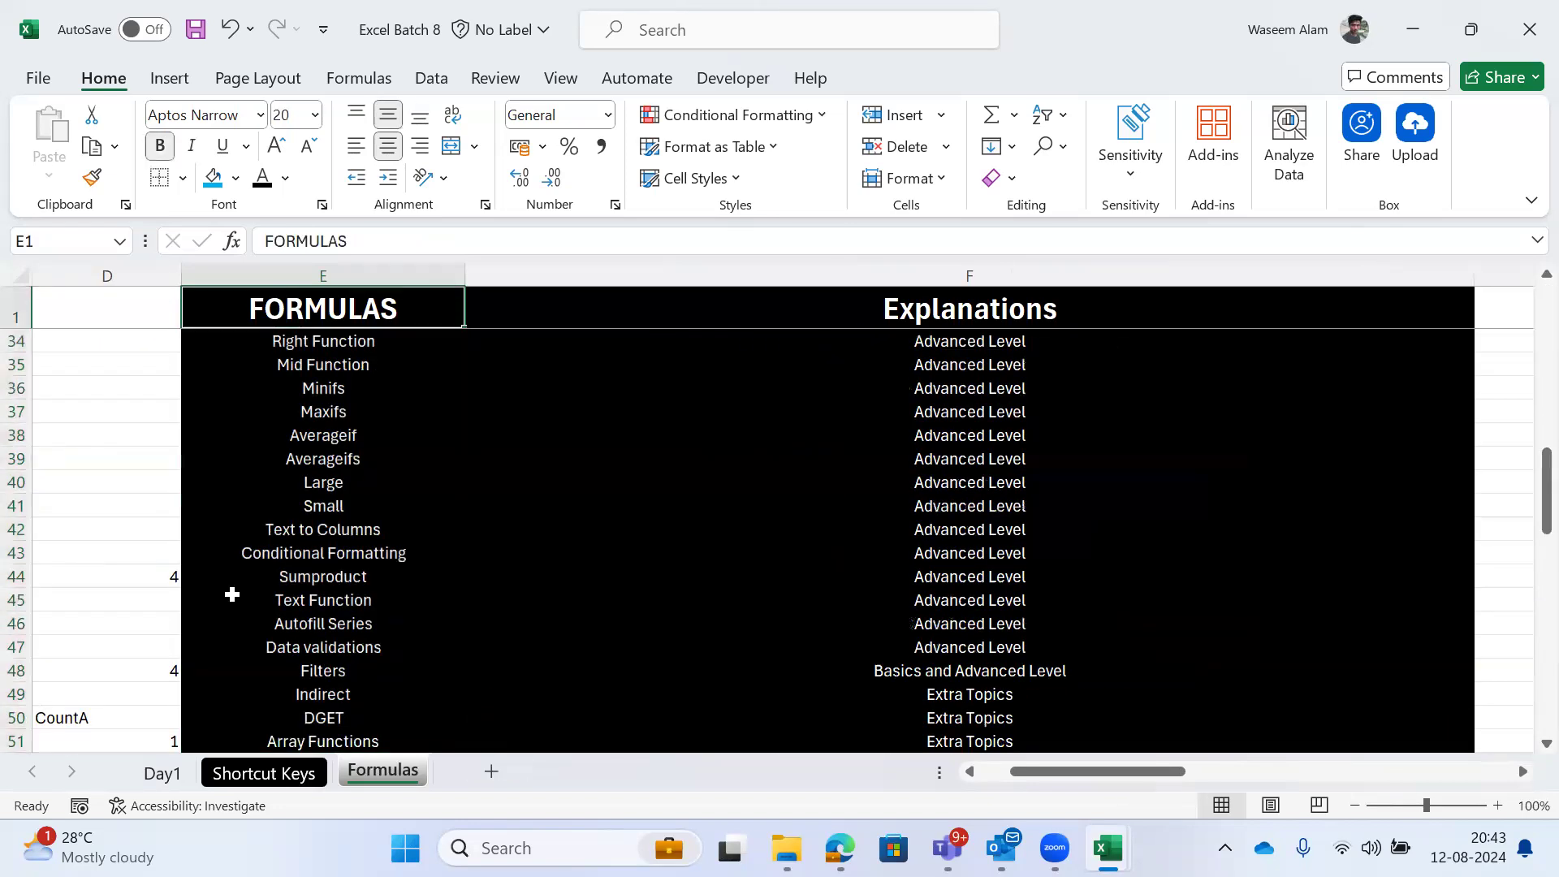
key("Down")
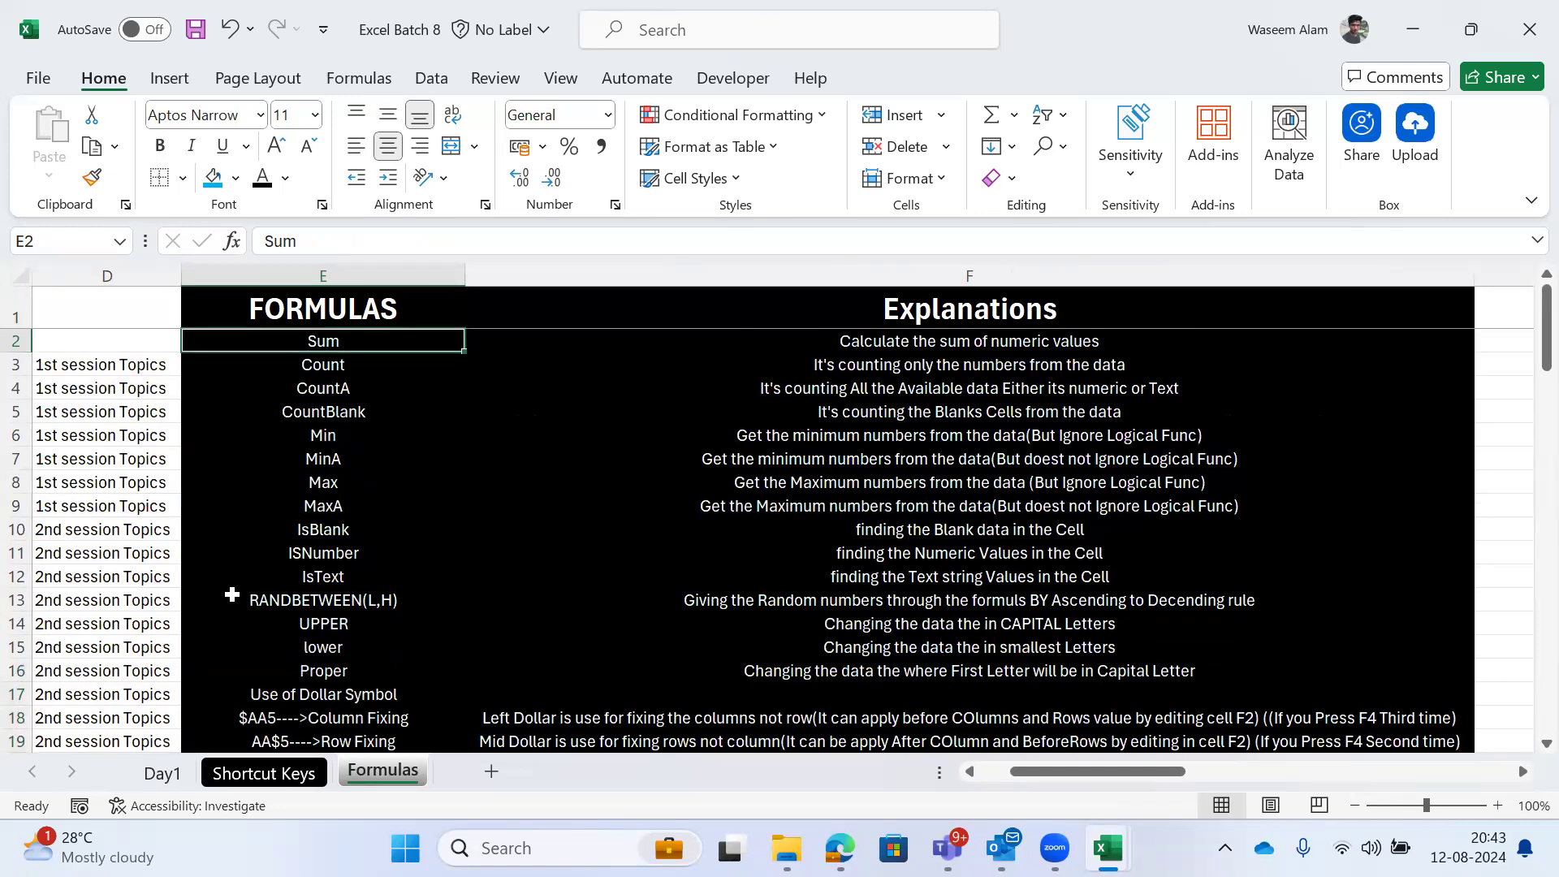
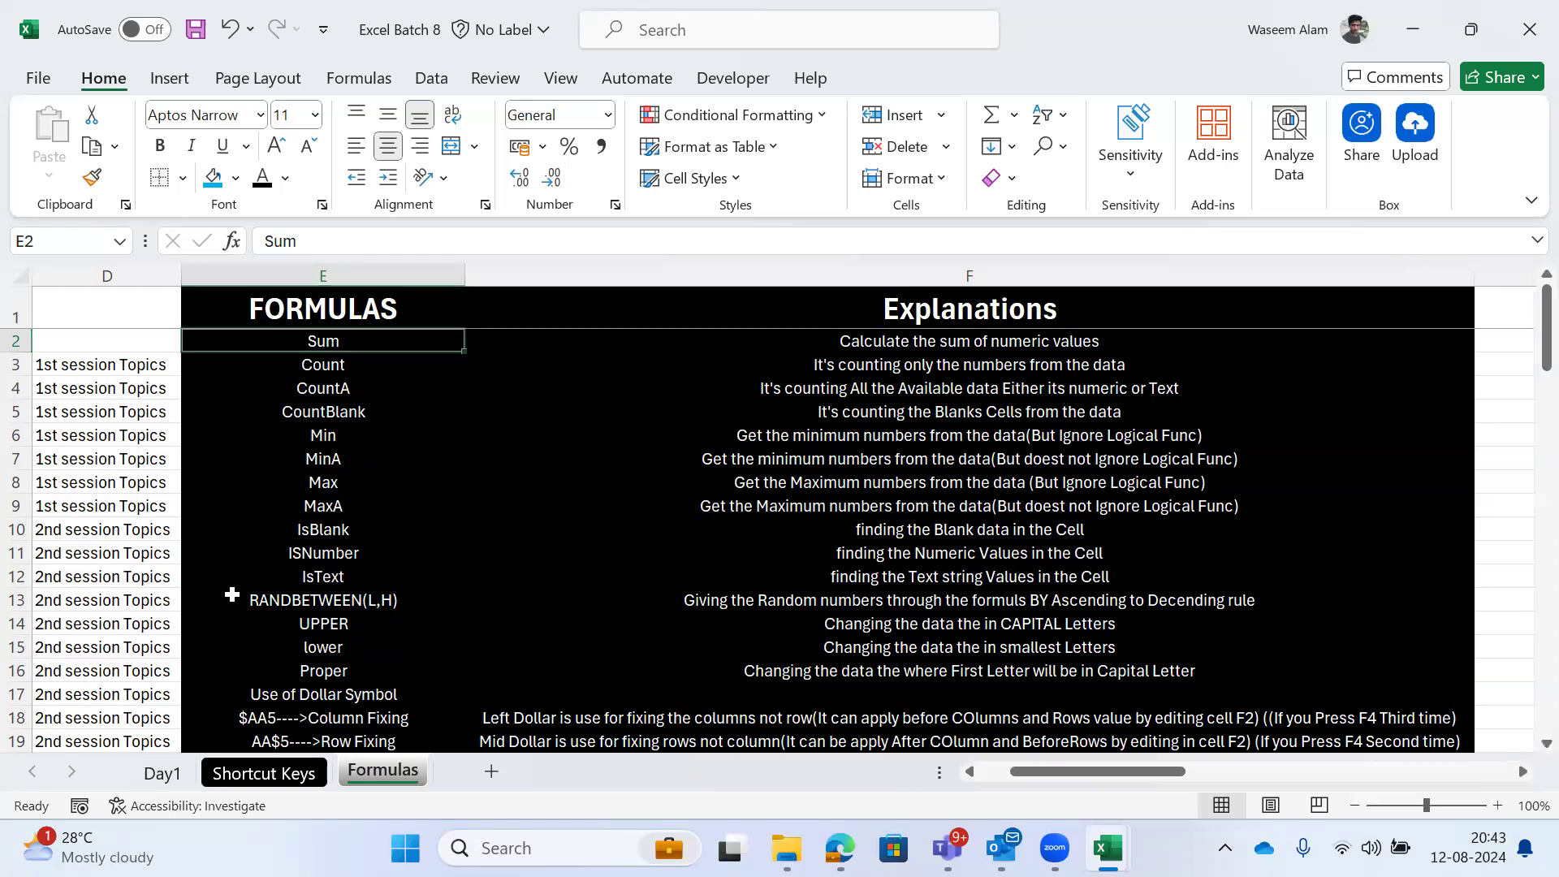
Step: Move back and forth through the Formulas, Shortcut Keys and Day1 sheets, ending on Day1
key("ctrl+Page_Up")
key("ctrl+Page_Up")
key("ctrl+Page_Down")
key("ctrl+Page_Down")
key("ctrl+Page_Up")
key("ctrl+Page_Up")
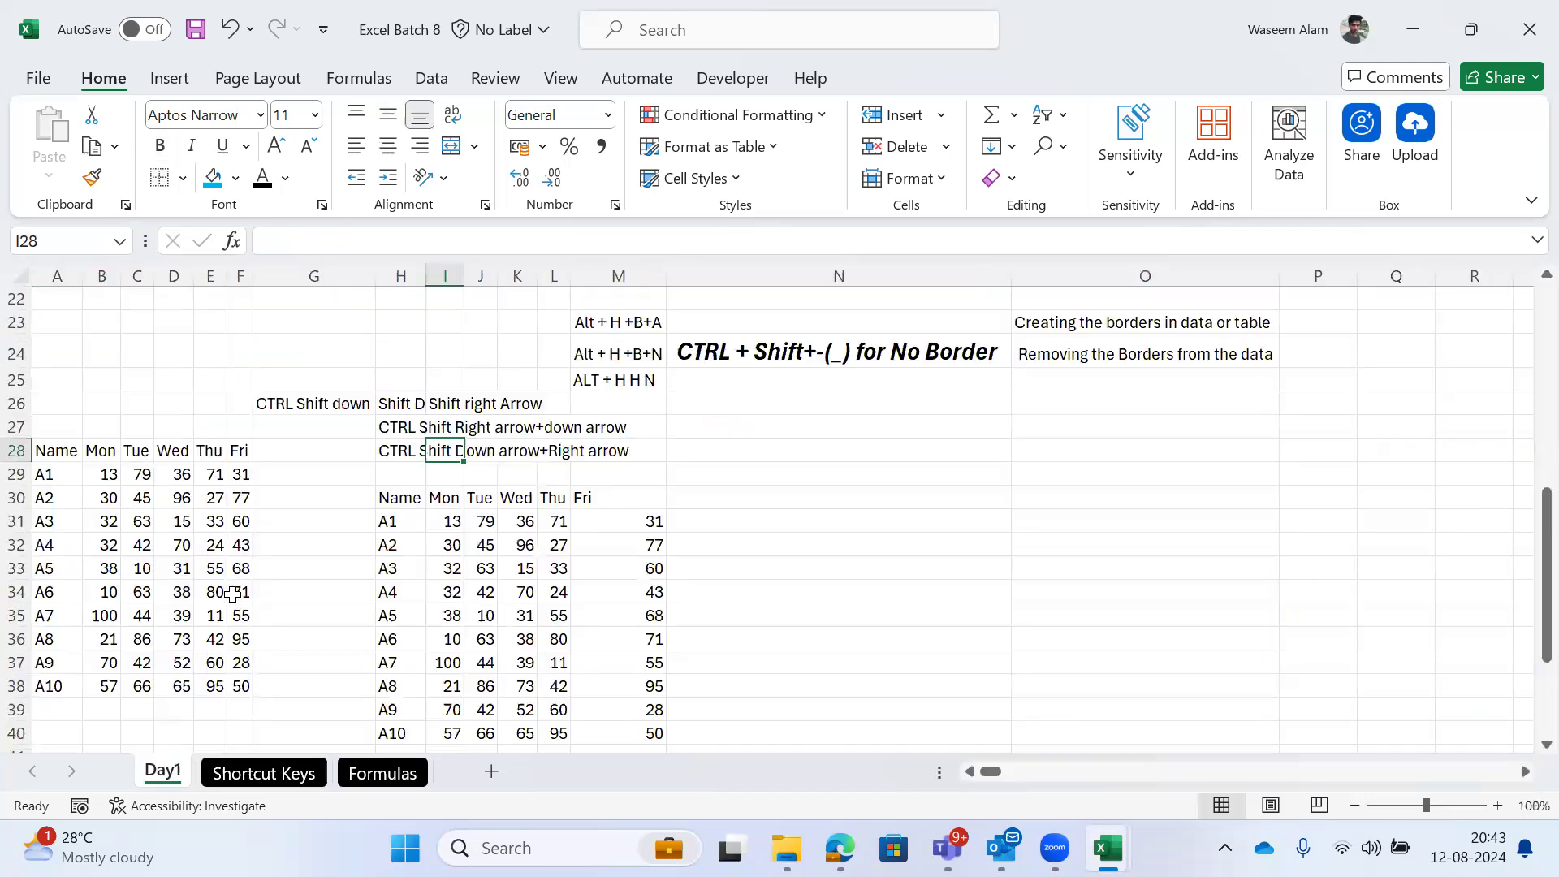
Step: Practise selecting the table A28:F38 and its inner data range on Day1
key("ctrl+Left")
key("ctrl+Left")
key("ctrl+Left")
key("ctrl+shift+Right")
key("ctrl+shift+Down")
key("Right")
key("Down")
key("ctrl+shift+Right")
key("ctrl+shift+Down")
key("Left")
key("ctrl+shift+Right")
key("ctrl+shift+Down")
key("Up")
Step: Select the Basics shortcut entries A3:A8 on the Shortcut Keys sheet
key("ctrl+Page_Down")
key("ctrl+Page_Down")
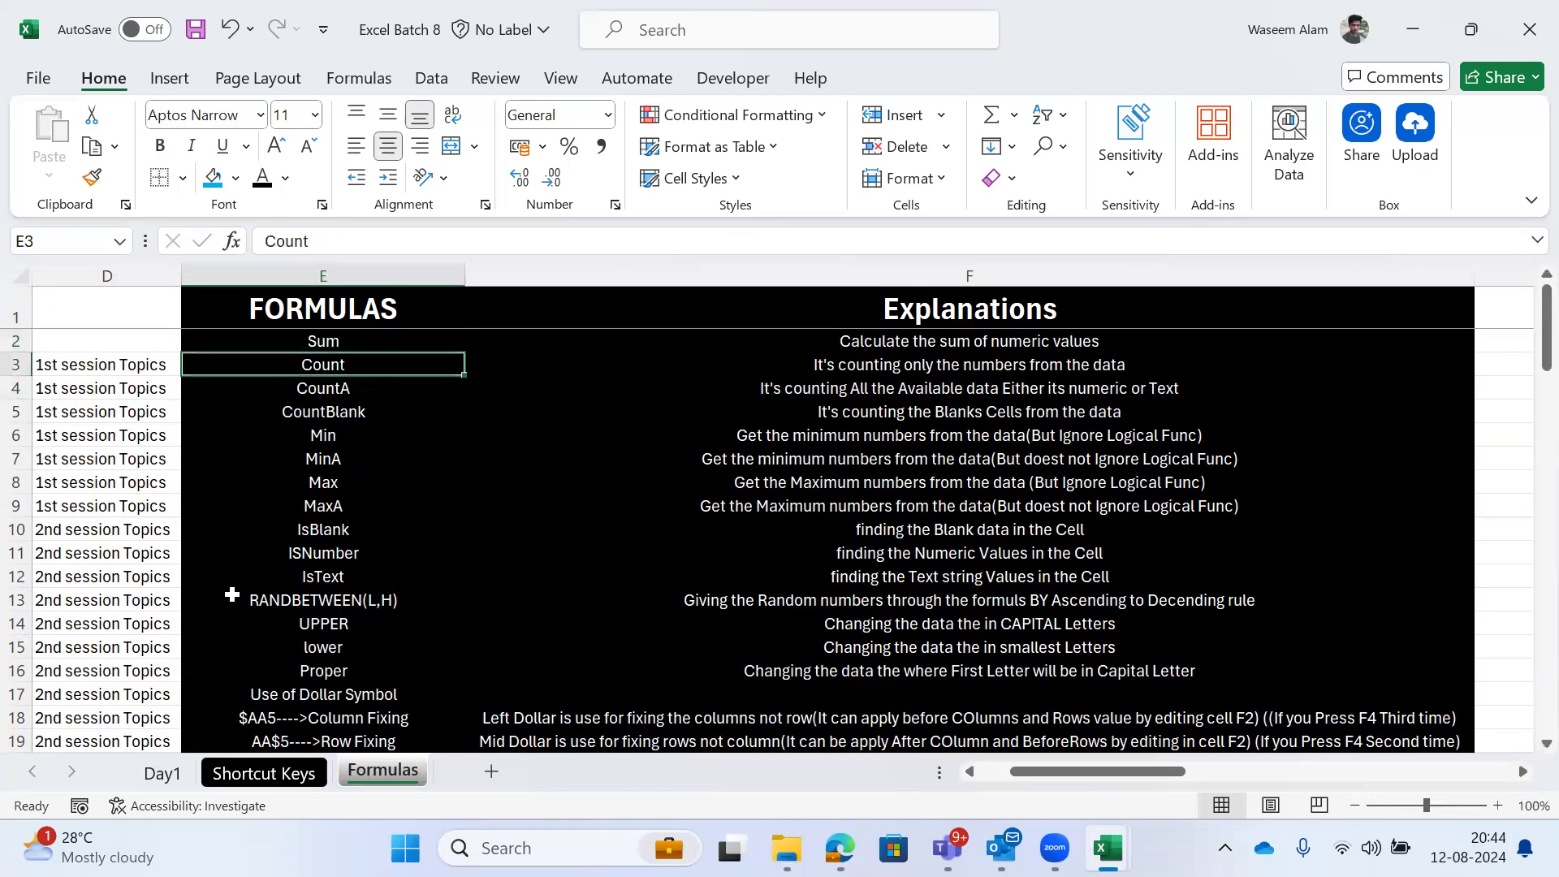
key("Up")
key("Up")
key("ctrl+Page_Up")
key("Down")
key("Down")
key("Down")
key("Down")
key("Down")
key("Down")
key("shift+space")
key("shift+Up")
key("shift+Up")
key("shift+Up")
key("shift+Up")
key("shift+Up")
key("Left")
key("shift+Up")
key("shift+Up")
key("shift+Up")
key("shift+Up")
key("shift+Up")
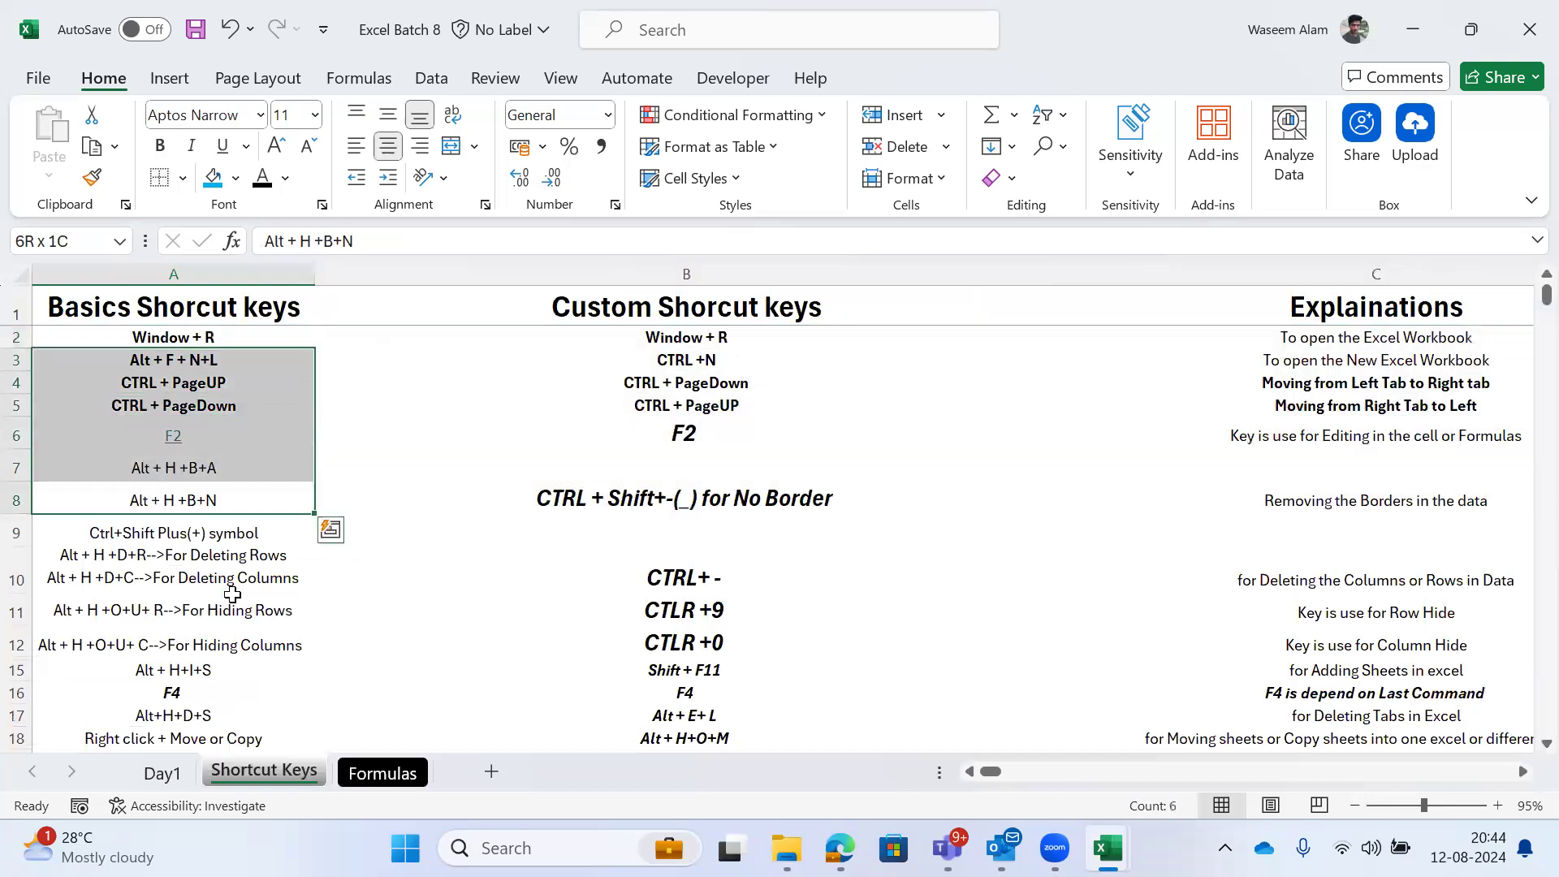
Step: Examine the "Ctrl+Shift Plus(+) symbol" entry across the columns of row 9
key("Down")
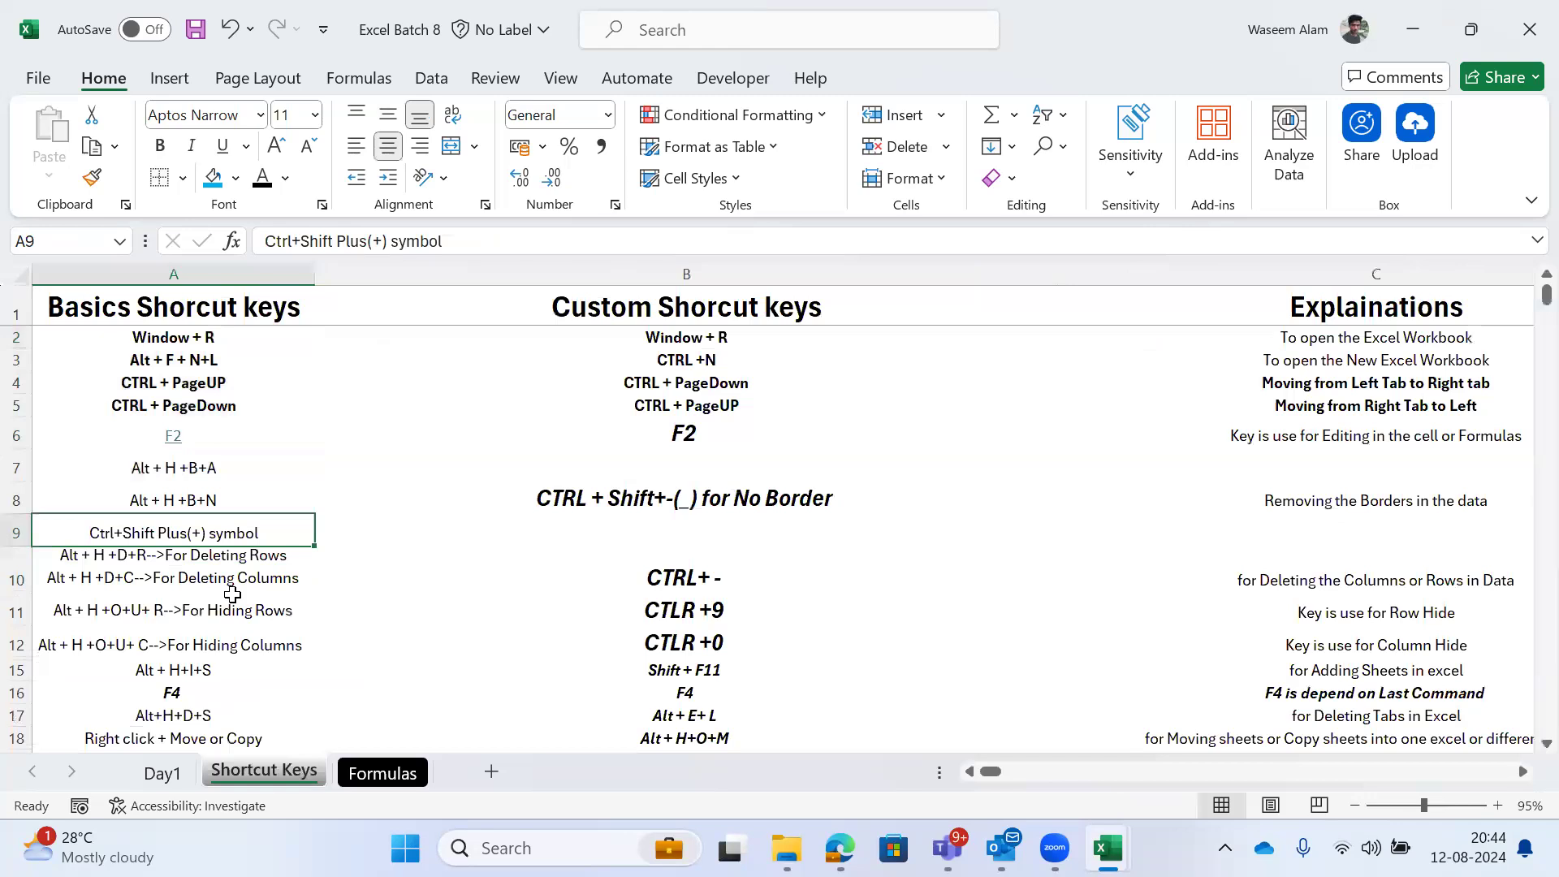
key("Right")
key("Right")
key("Right")
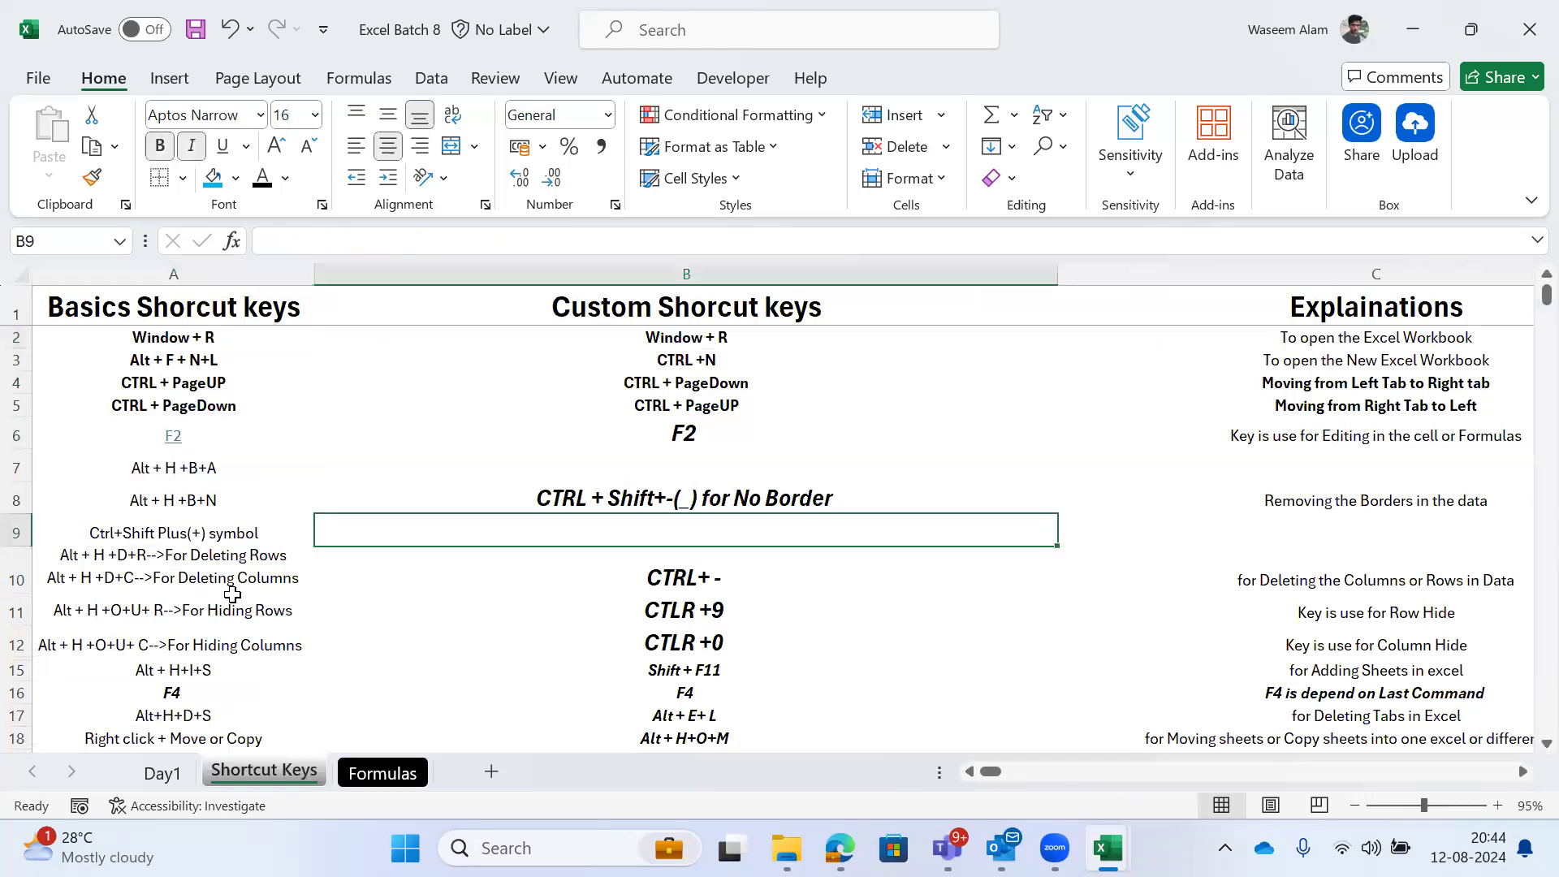
key("Left")
key("Left")
key("Left")
key("Down")
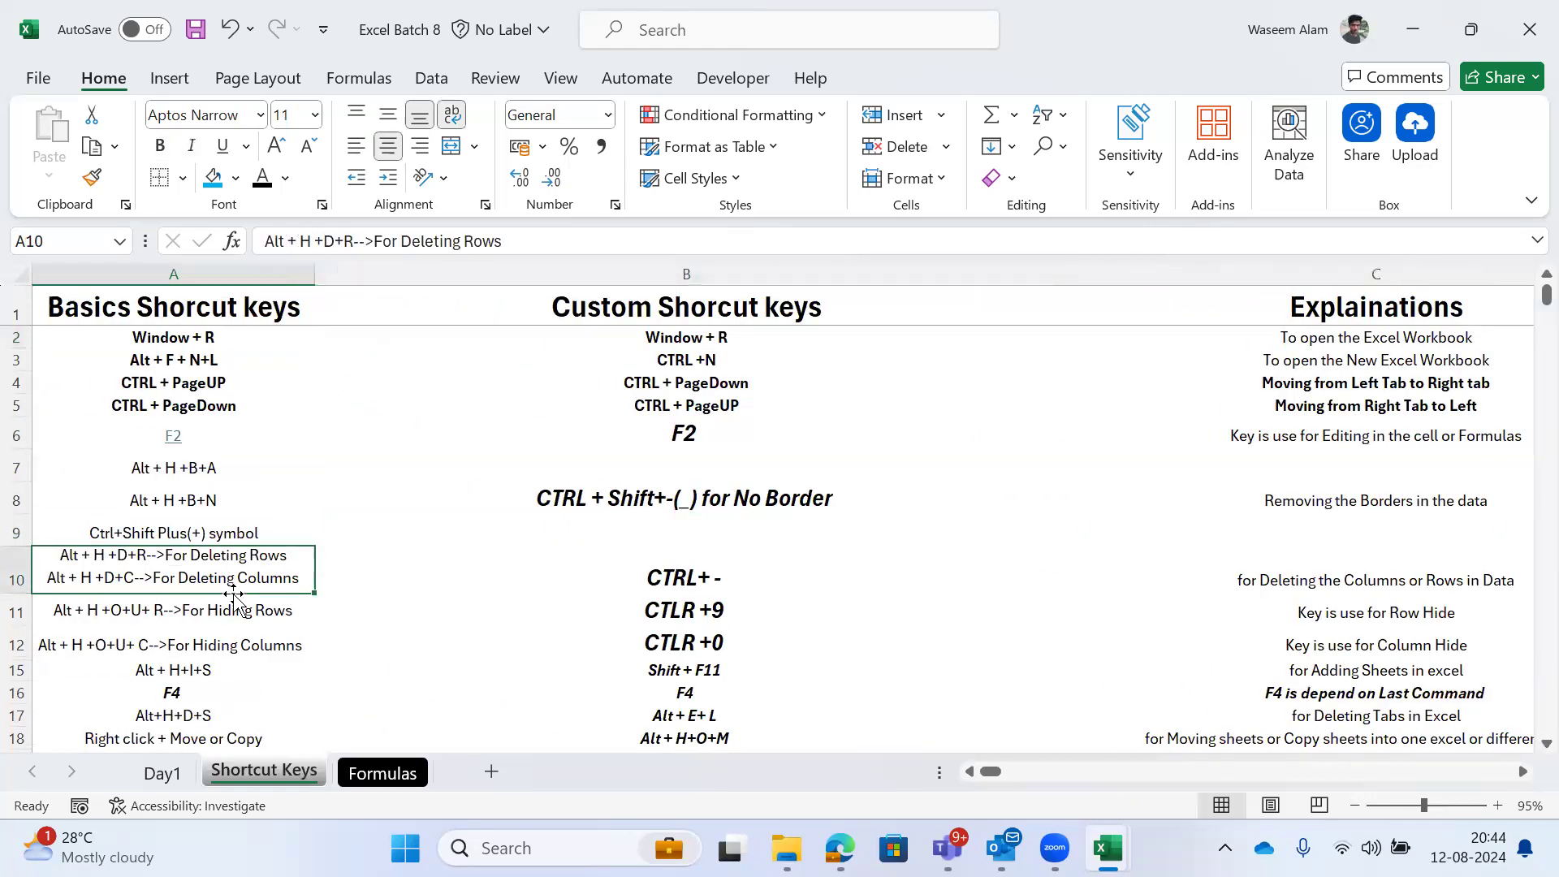
Step: Compare the row and column deletion shortcuts in A10 with the custom shortcut and explanation in row 10
key("Down")
key("Up")
key("Up")
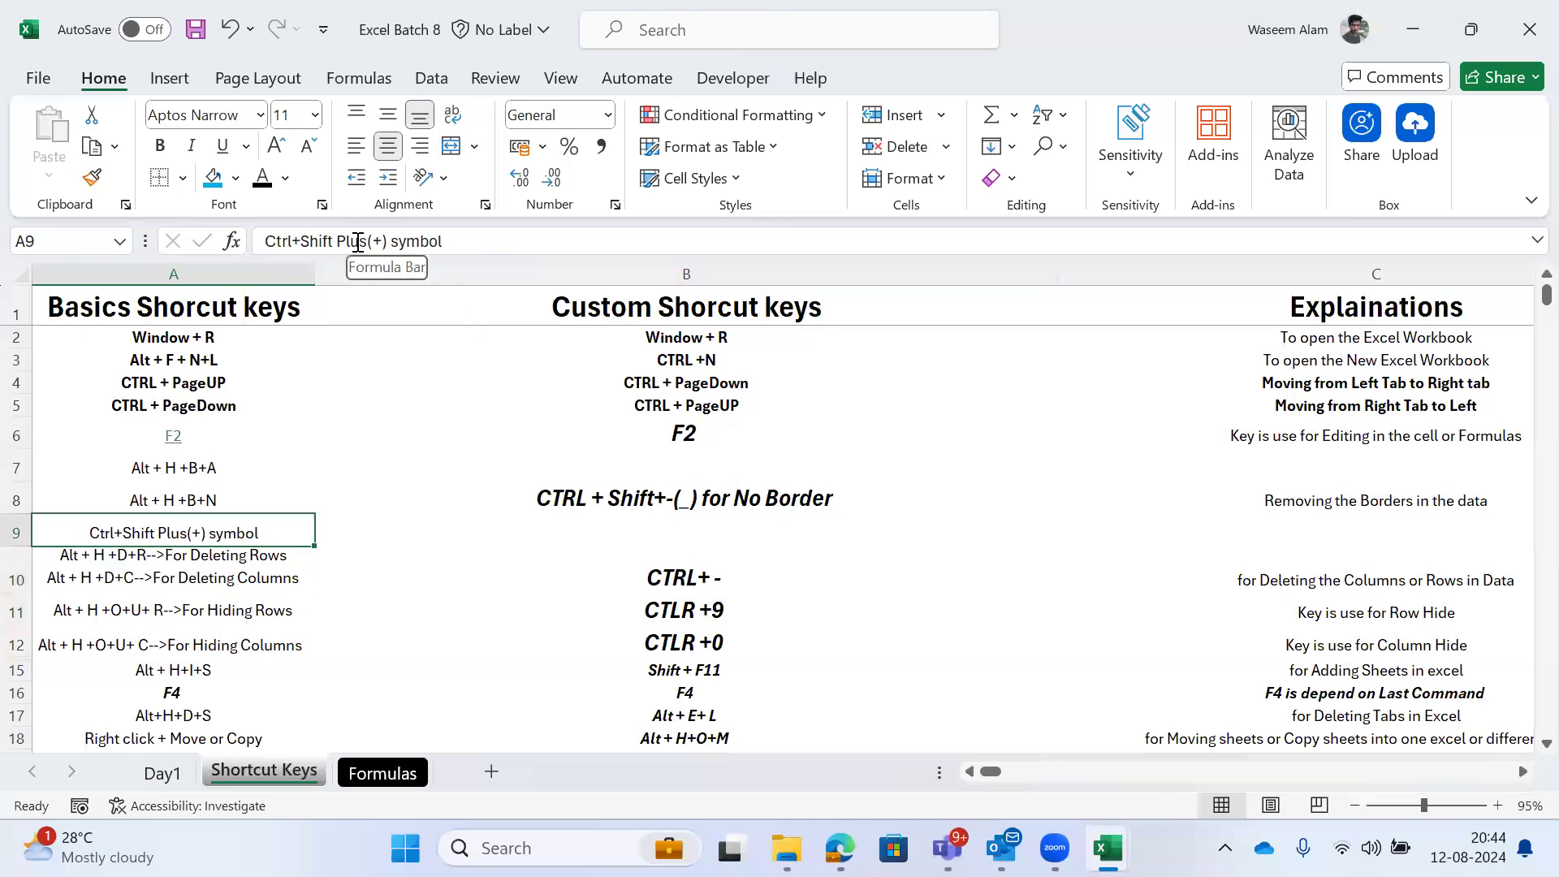
key("Down")
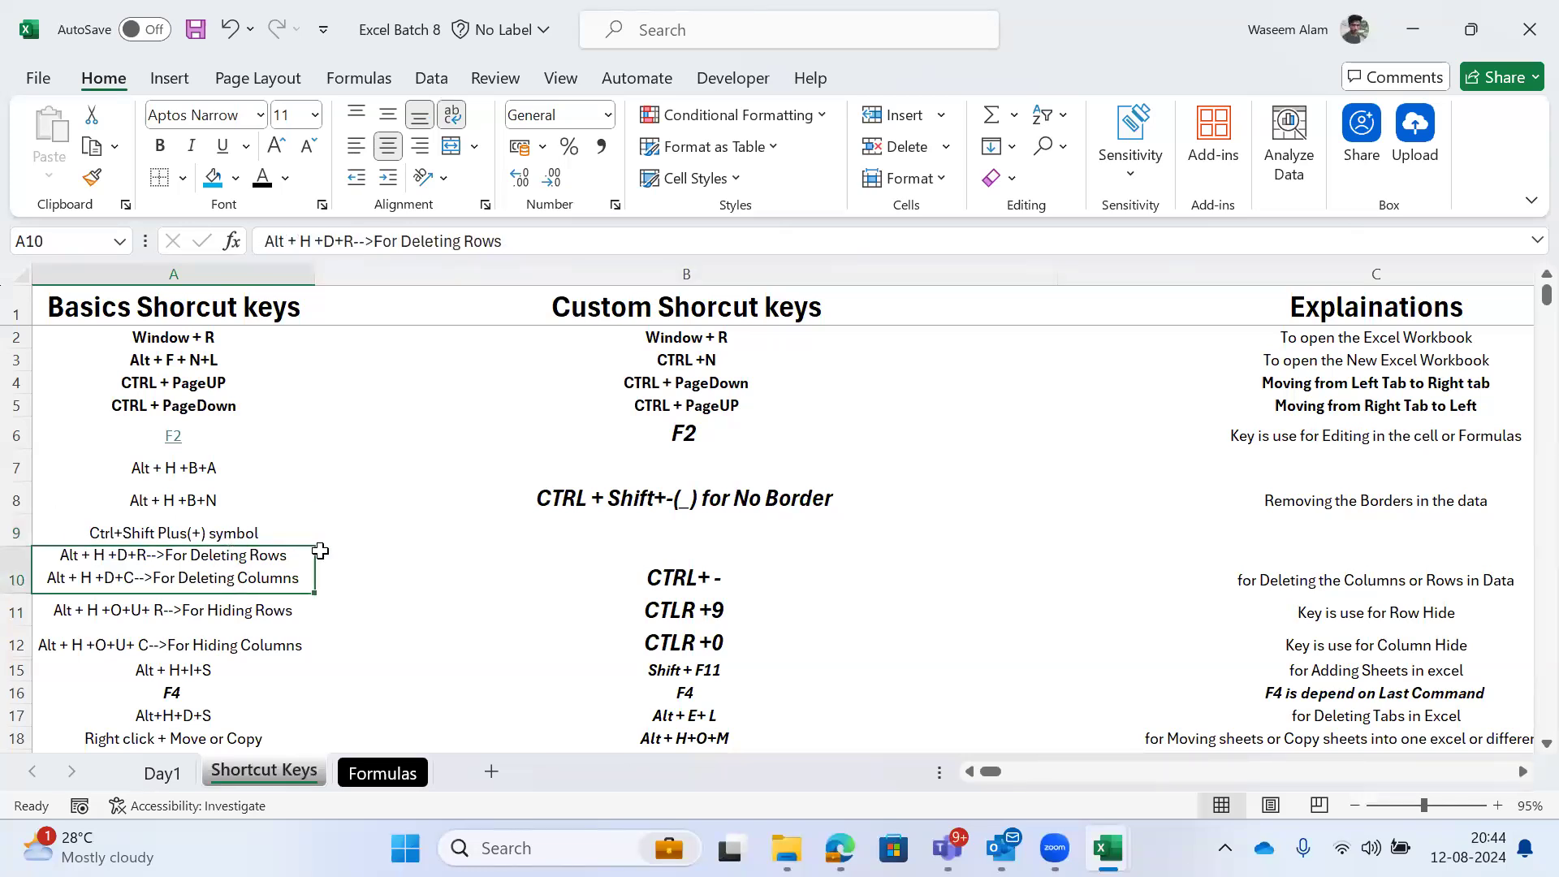
key("Right")
key("Right")
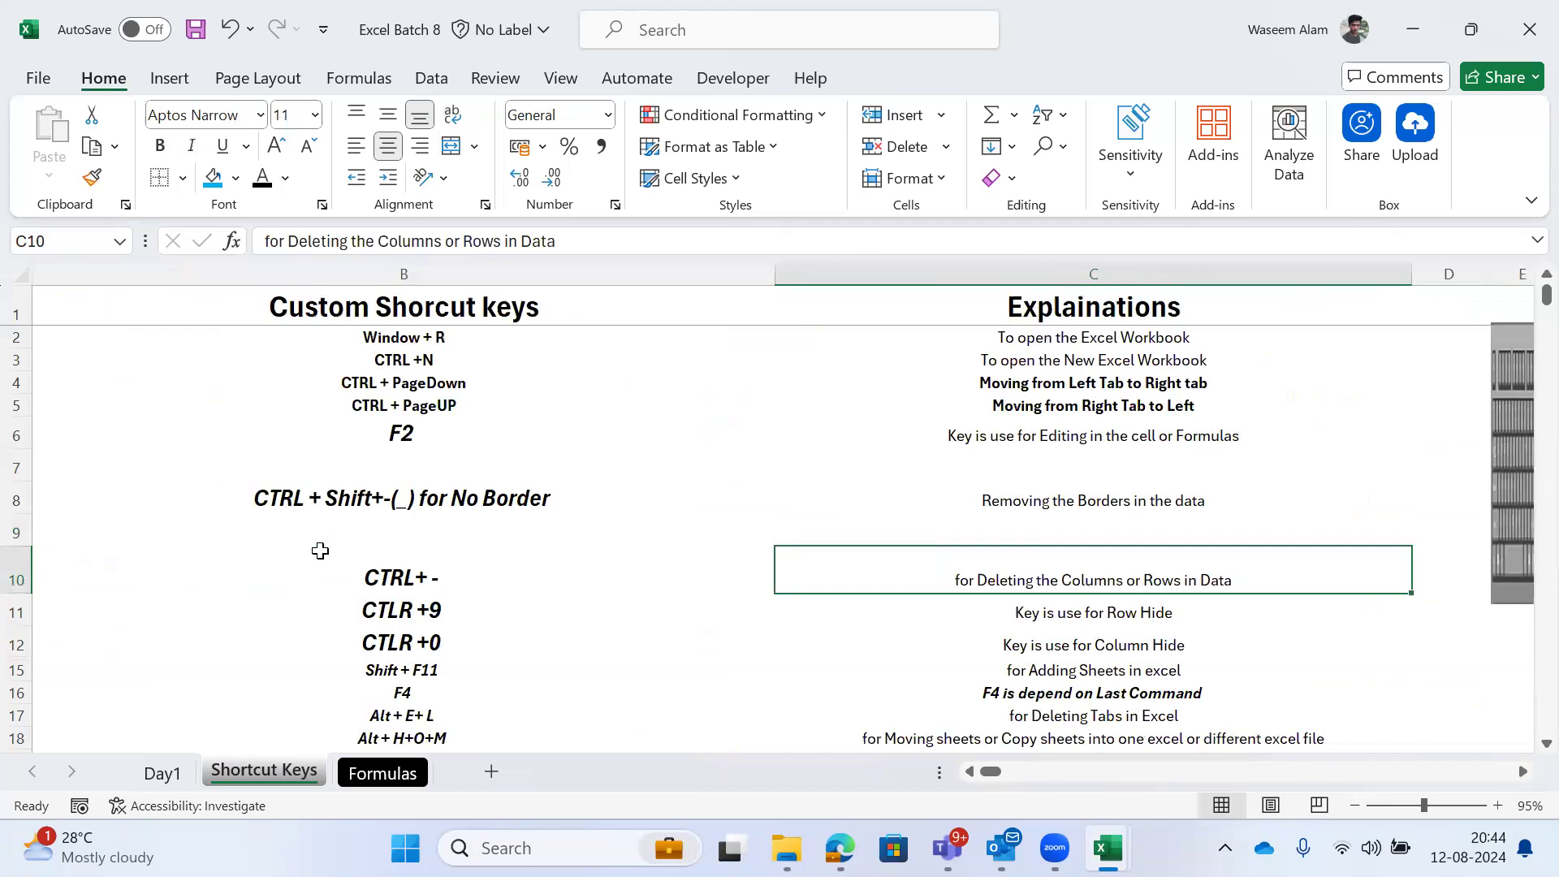
key("Left")
key("Left")
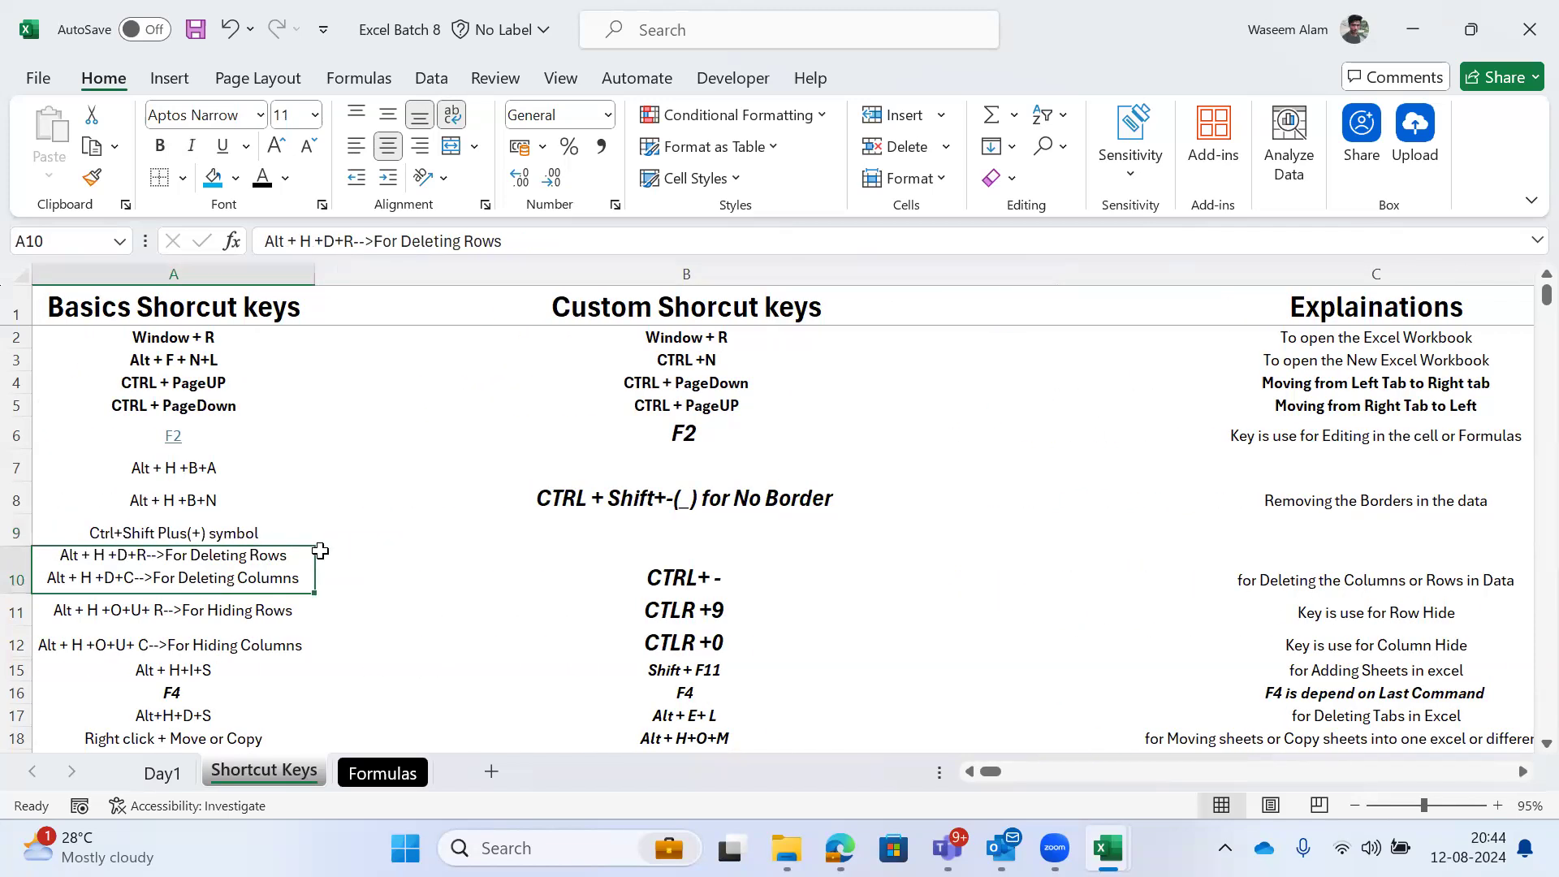
Step: Create a new blank workbook
key("Right")
key("Left")
key("Up")
key("Down")
key("ctrl+n")
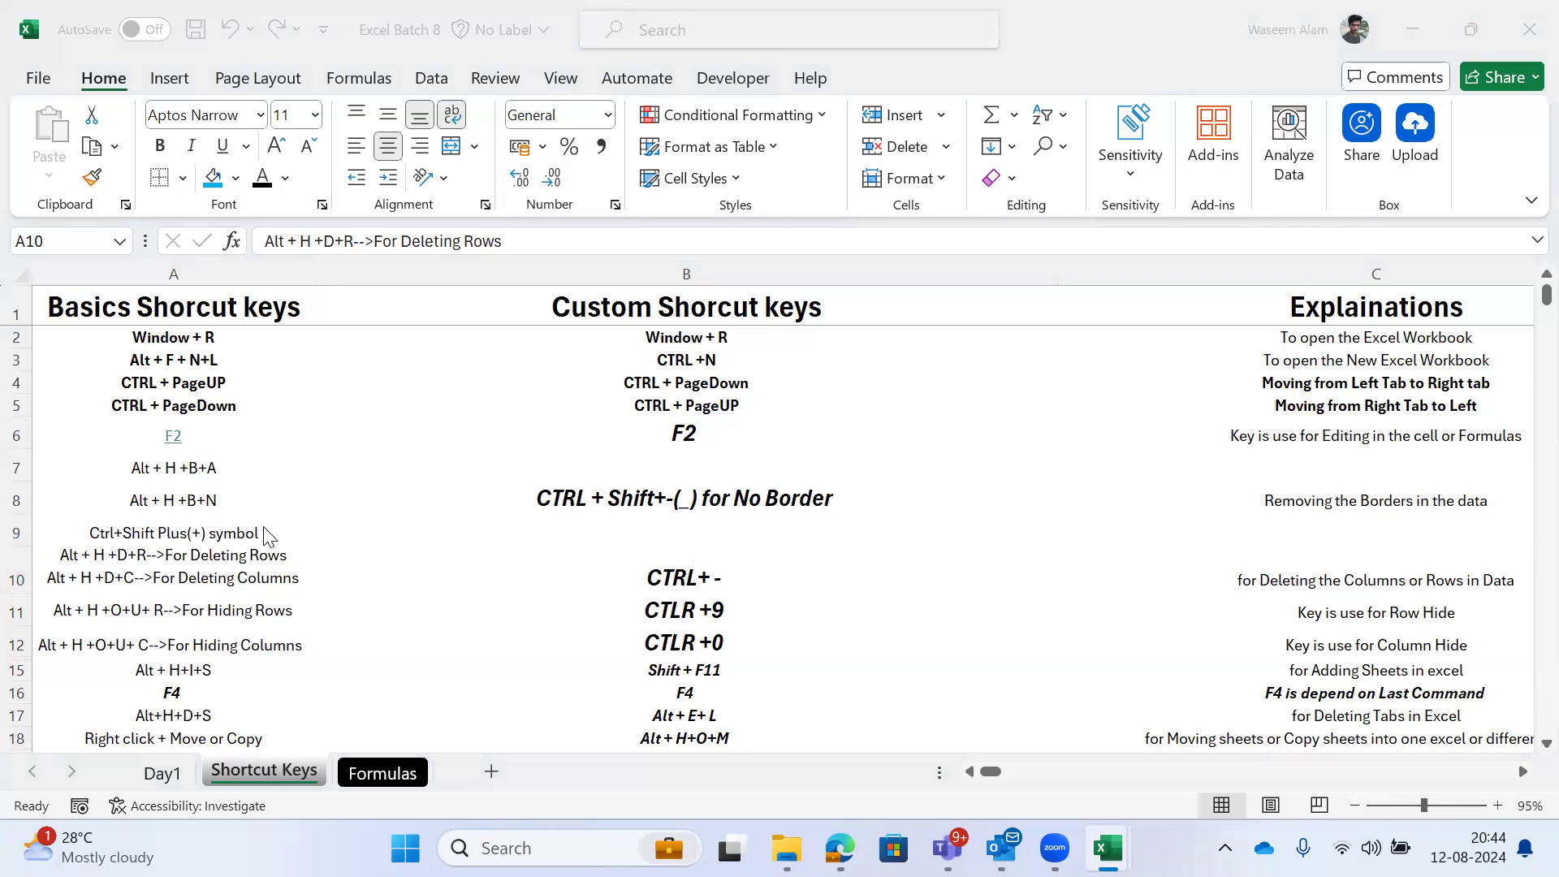
Step: Enter "Alt H I S" as the custom shortcut in cell B9 of the Shortcut Keys sheet
left_click(430, 433)
key("Up")
key("Right")
key("Right")
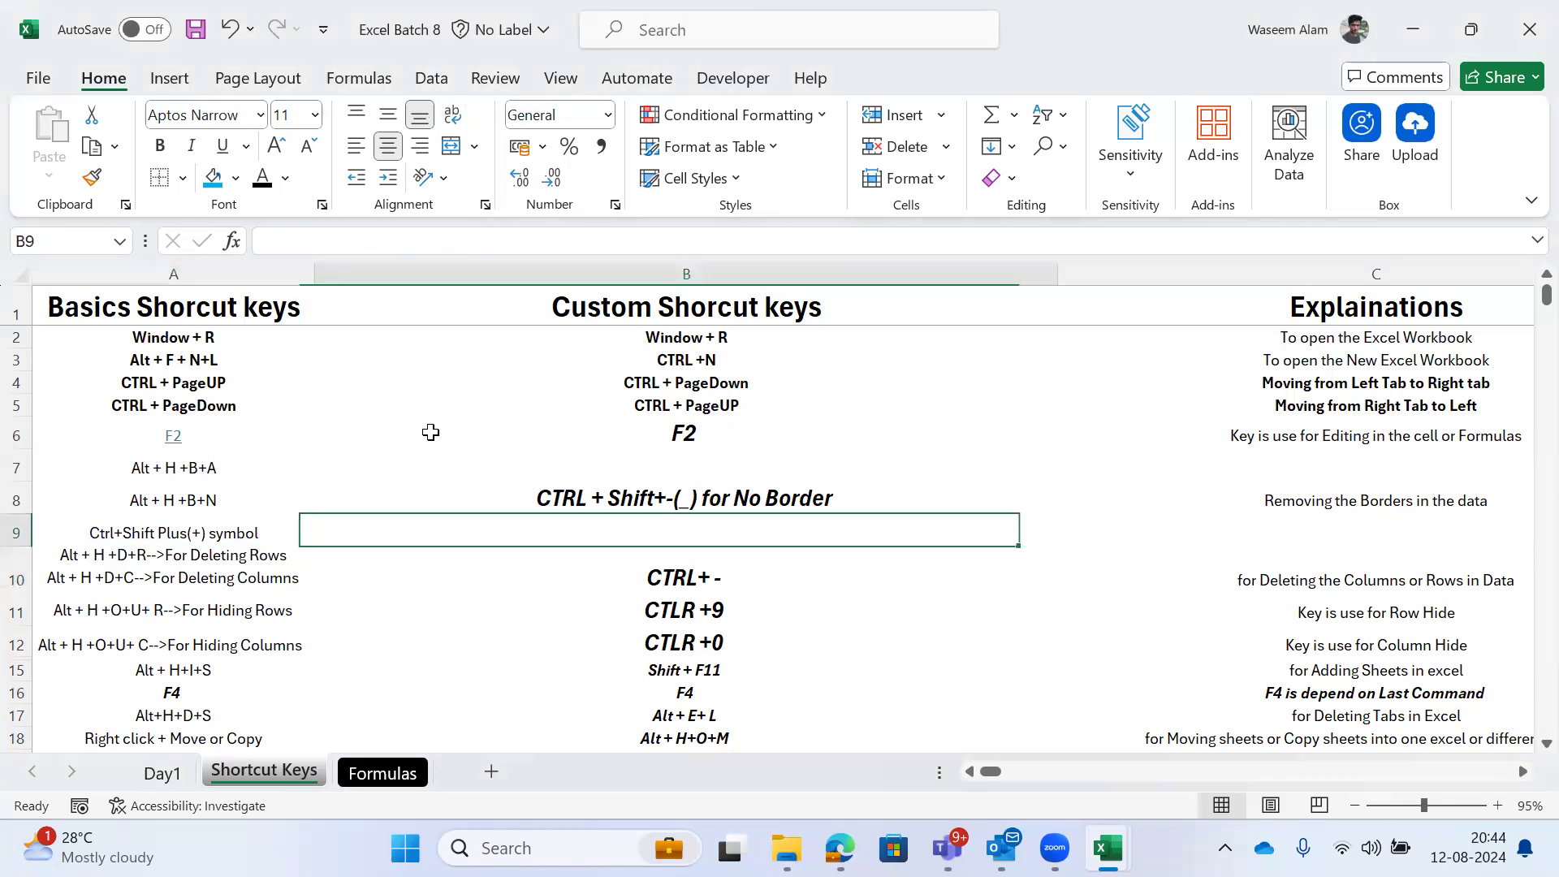
key("Left")
type("Al")
key("BackSpace")
type("L")
key("BackSpace")
type("lt H ")
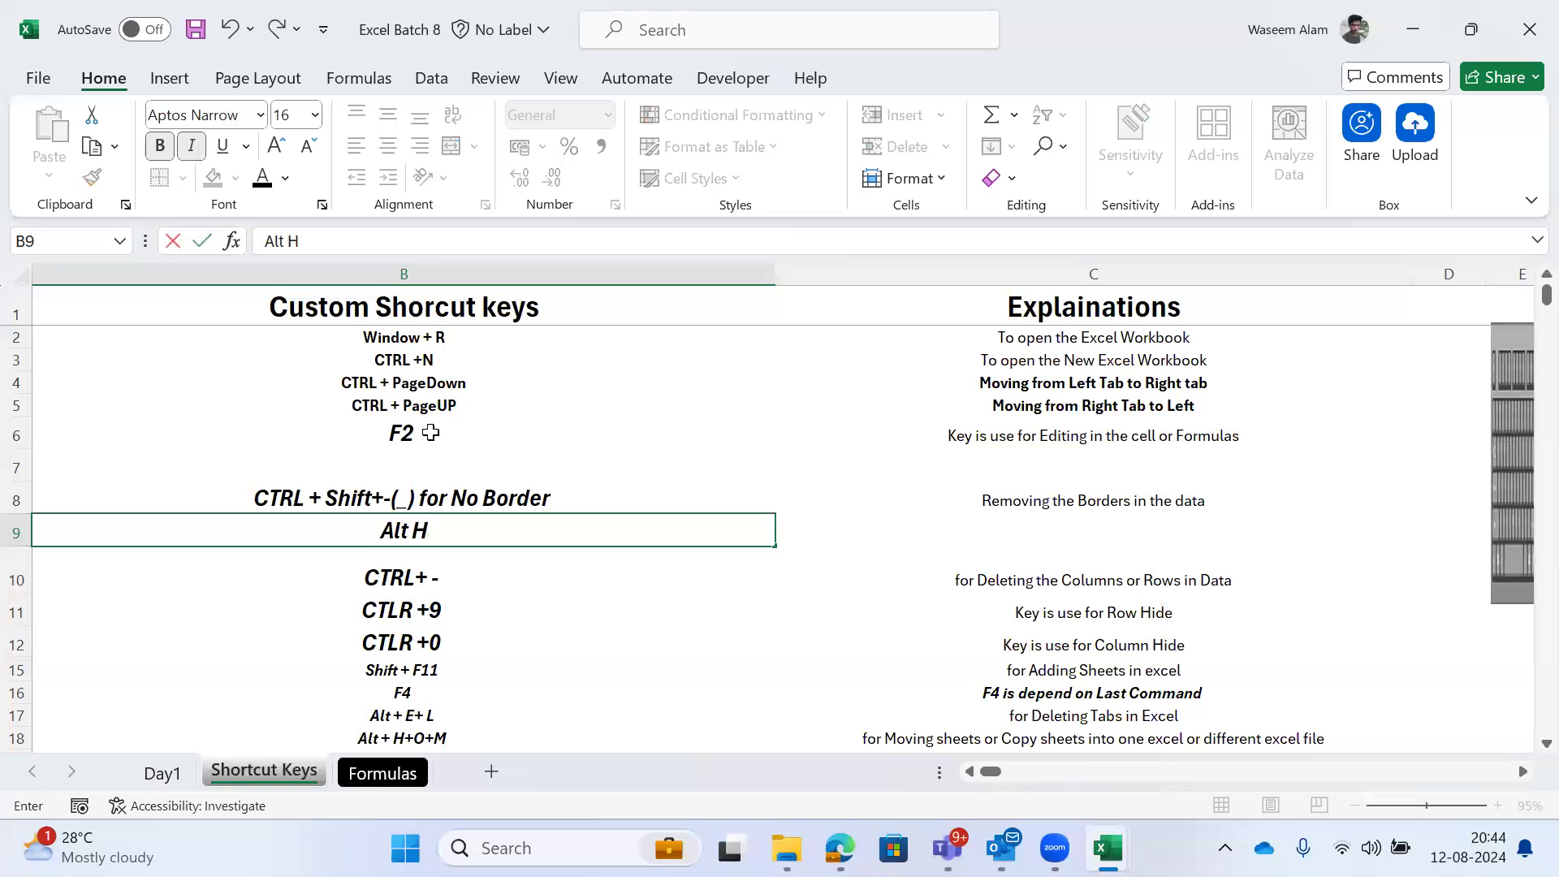
type("I S")
key("BackSpace")
type("S")
key("ctrl+Return")
Step: Enter the explanation "Inserting the sheets/tab" in cell C9
scroll(430, 432, "left", 2)
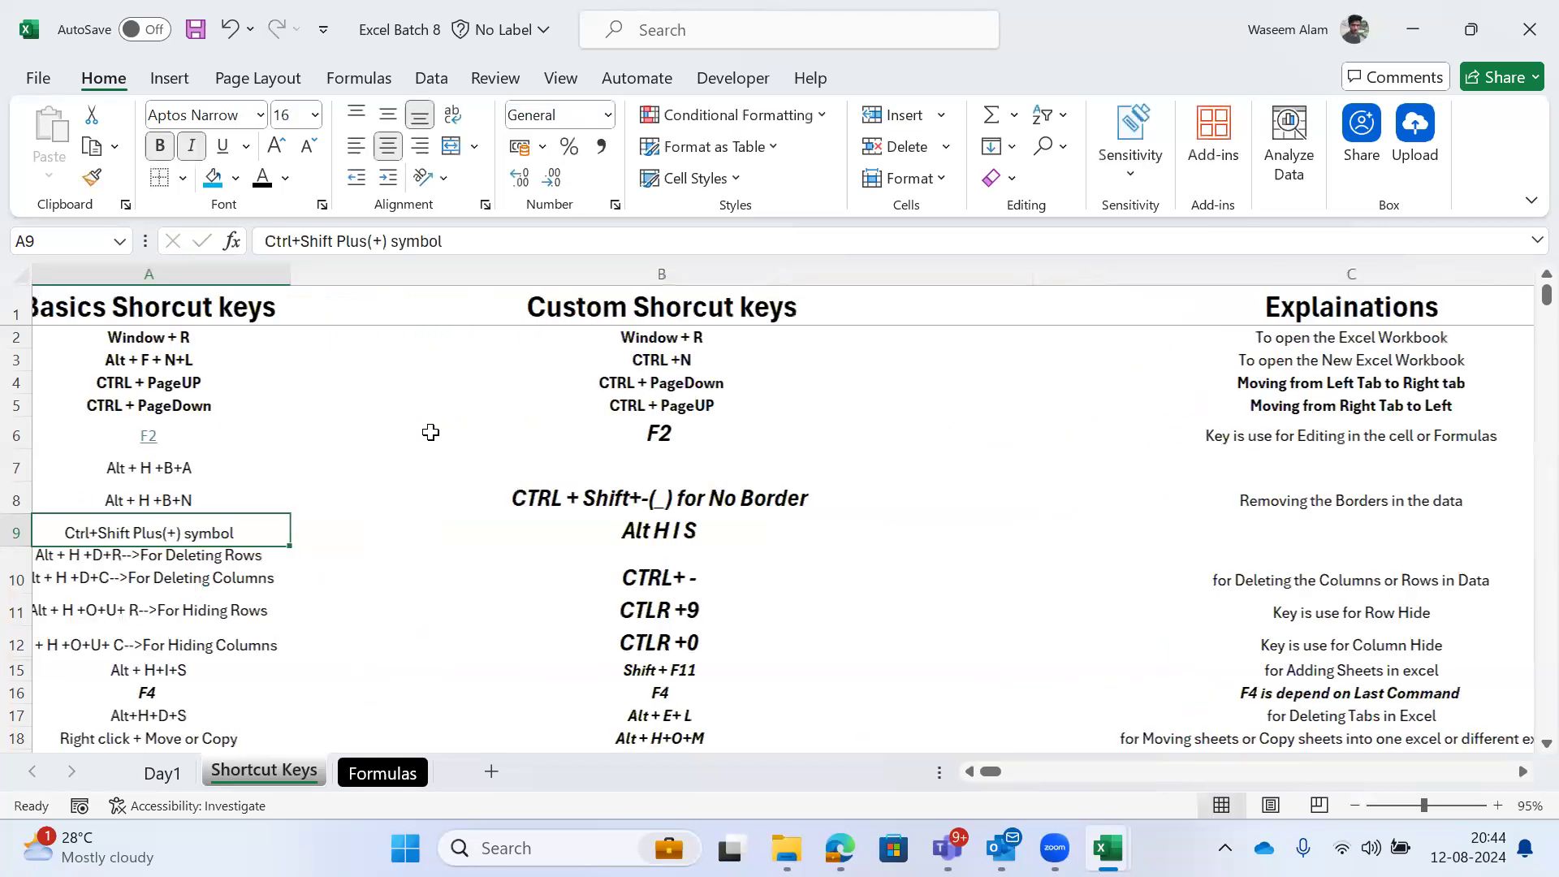
key("Right")
type("Insertin")
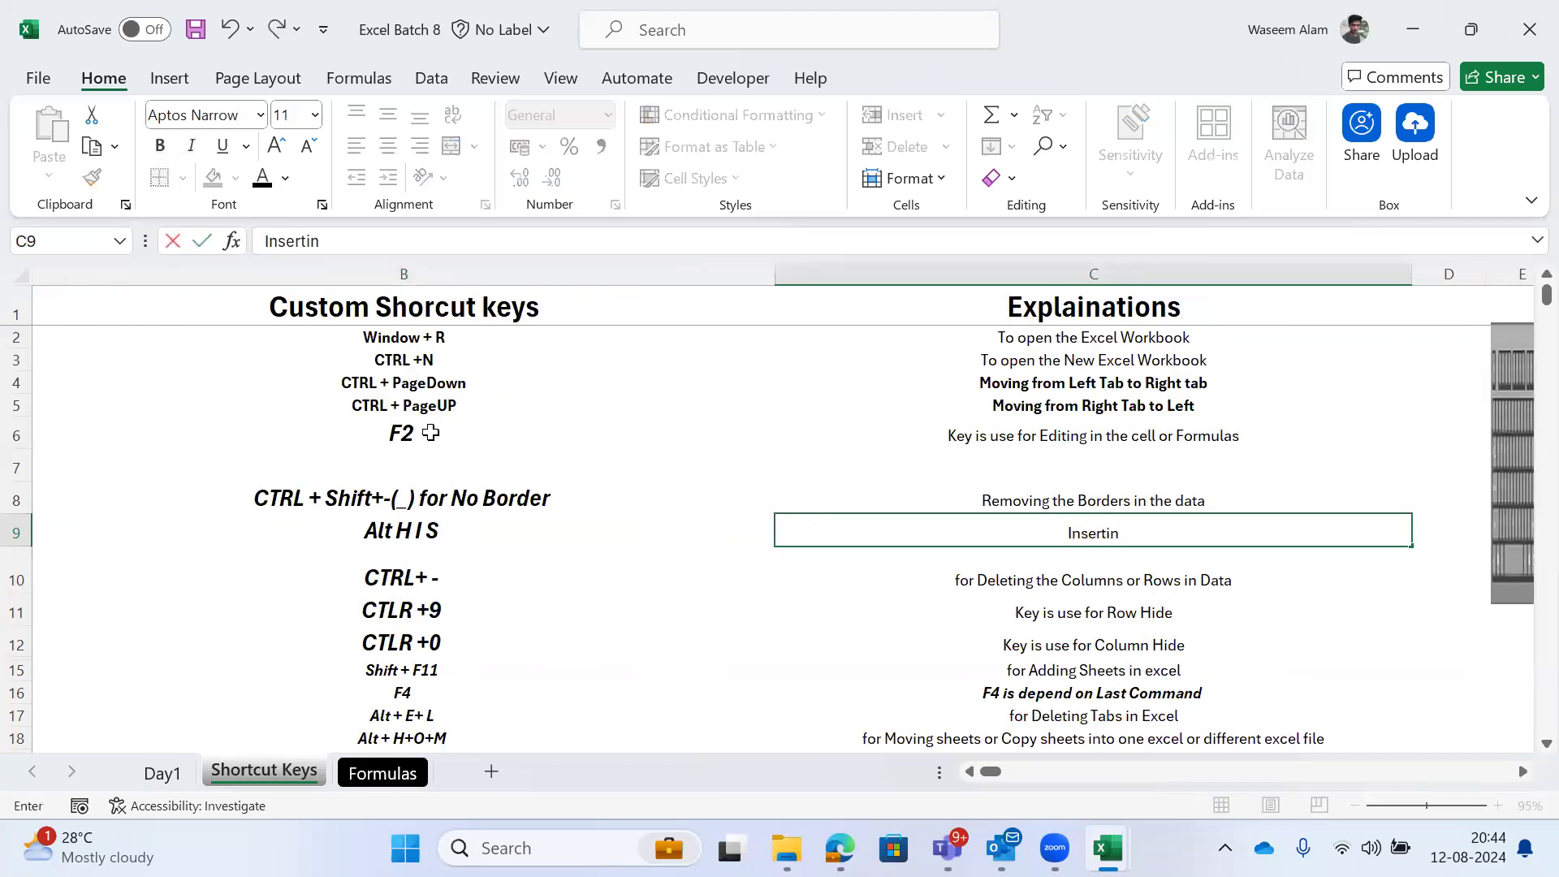
type("g the sheets")
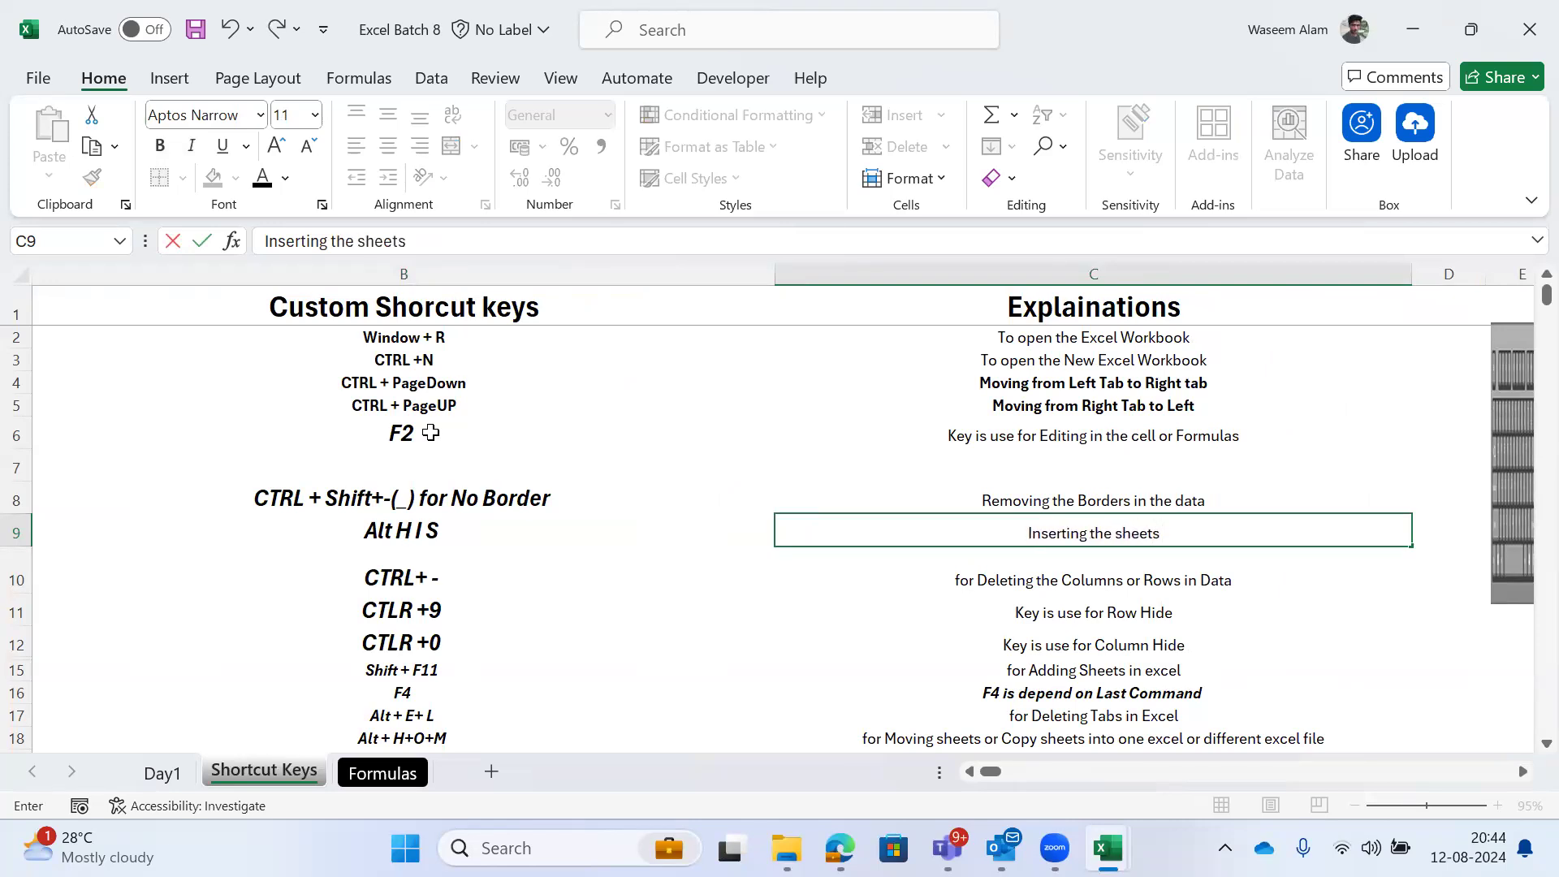
type("/tab")
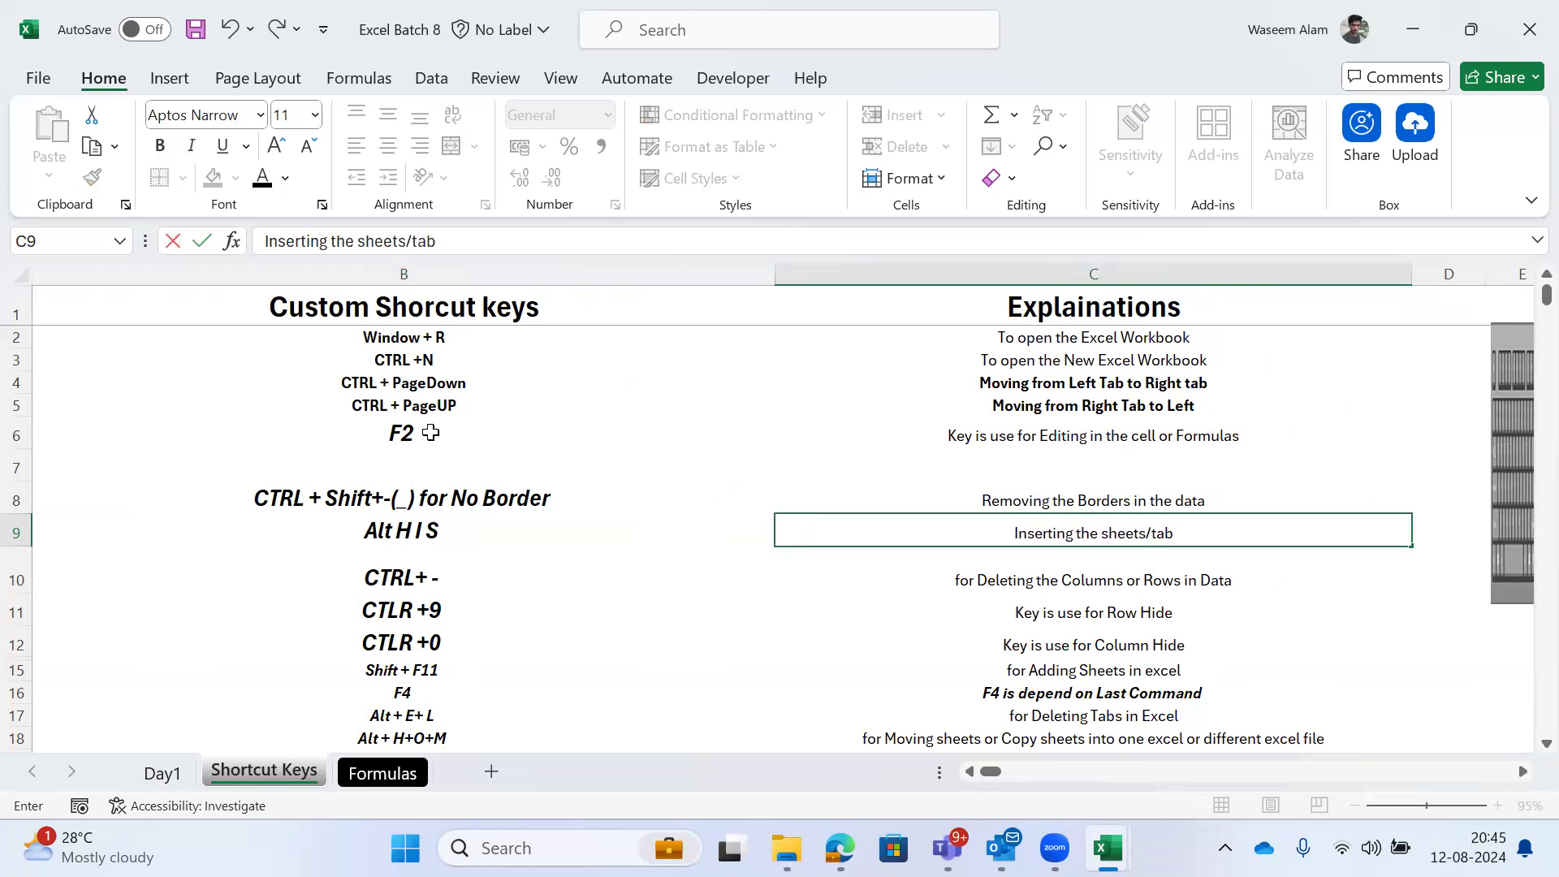
key("Right")
Step: Switch to the Day1 sheet and select the Wed value for A1 in cell D29
key("ctrl+Page_Up")
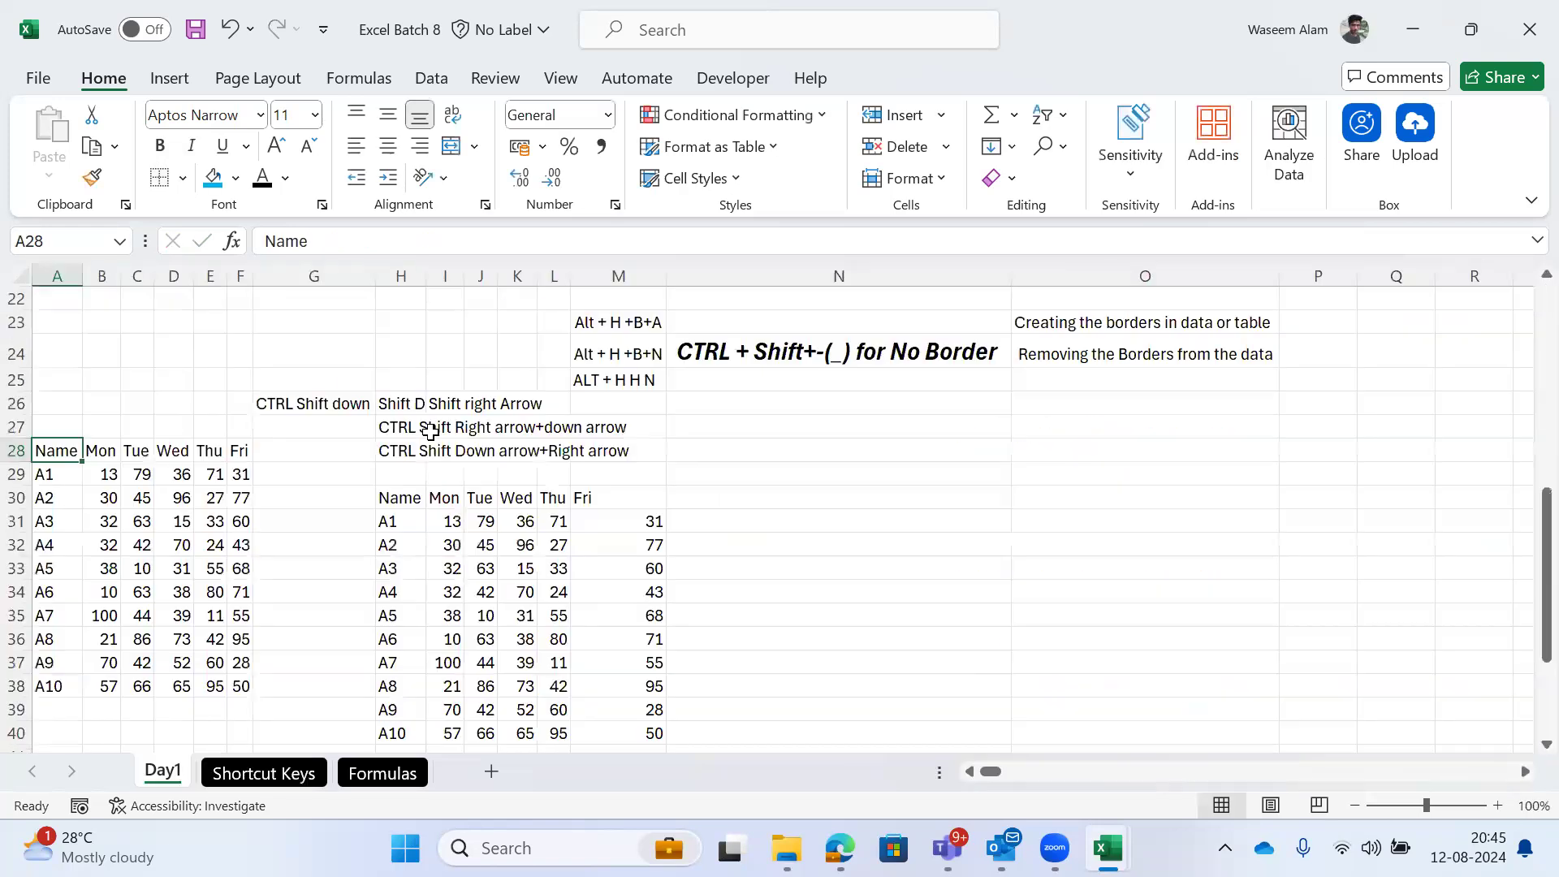
key("ctrl+Page_Down")
key("ctrl+Page_Up")
key("Right")
key("Right")
key("Right")
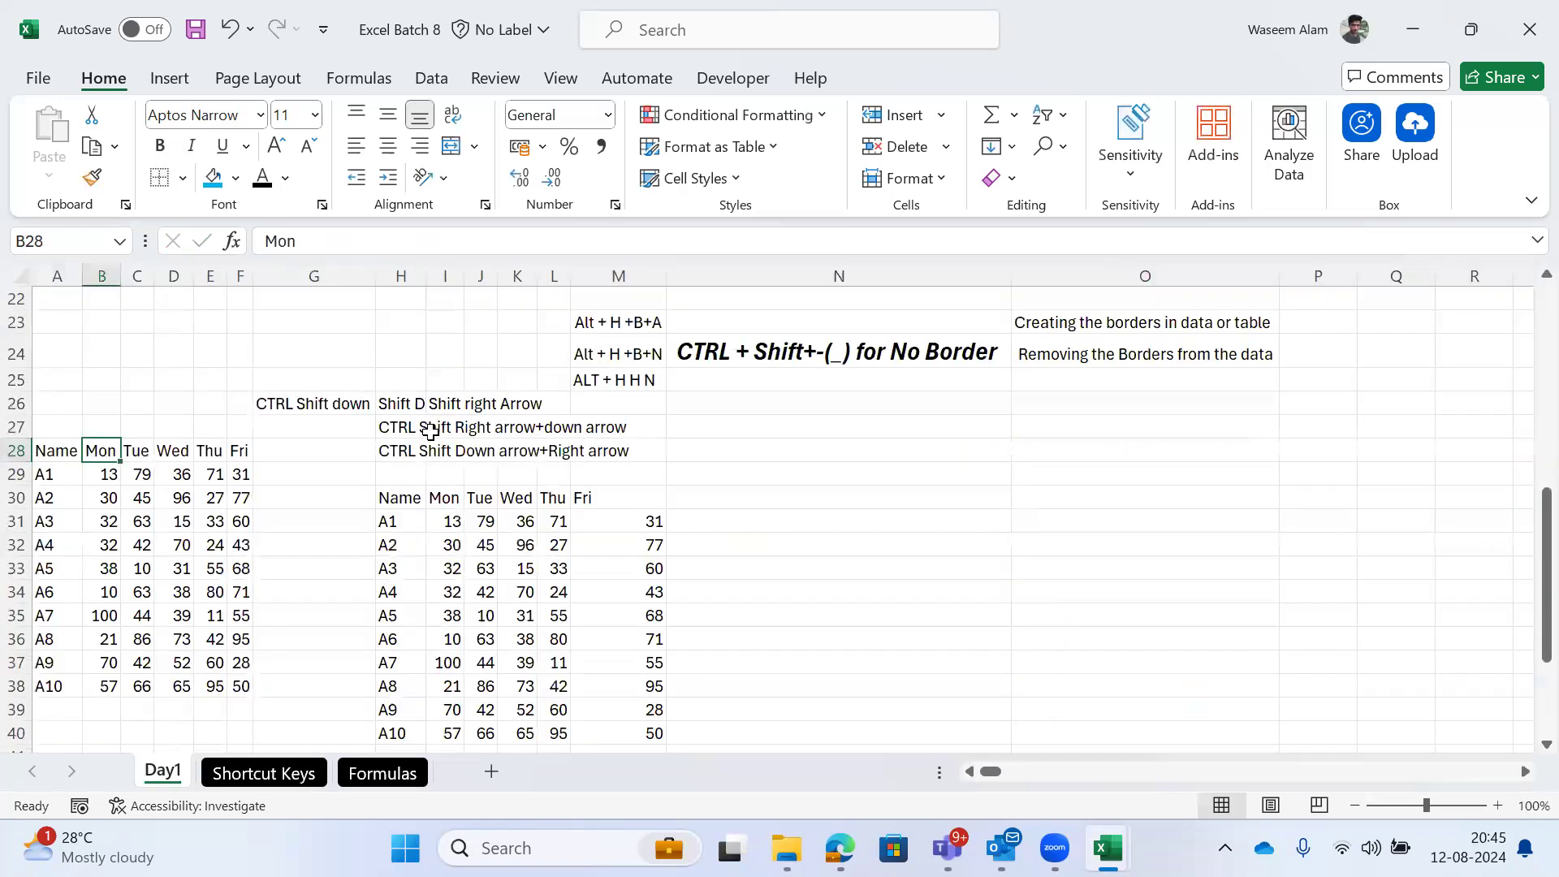
key("Right")
key("Right")
key("Right")
key("Left")
key("Down")
key("Down")
key("Home")
key("Up")
key("Right")
key("Right")
key("Right")
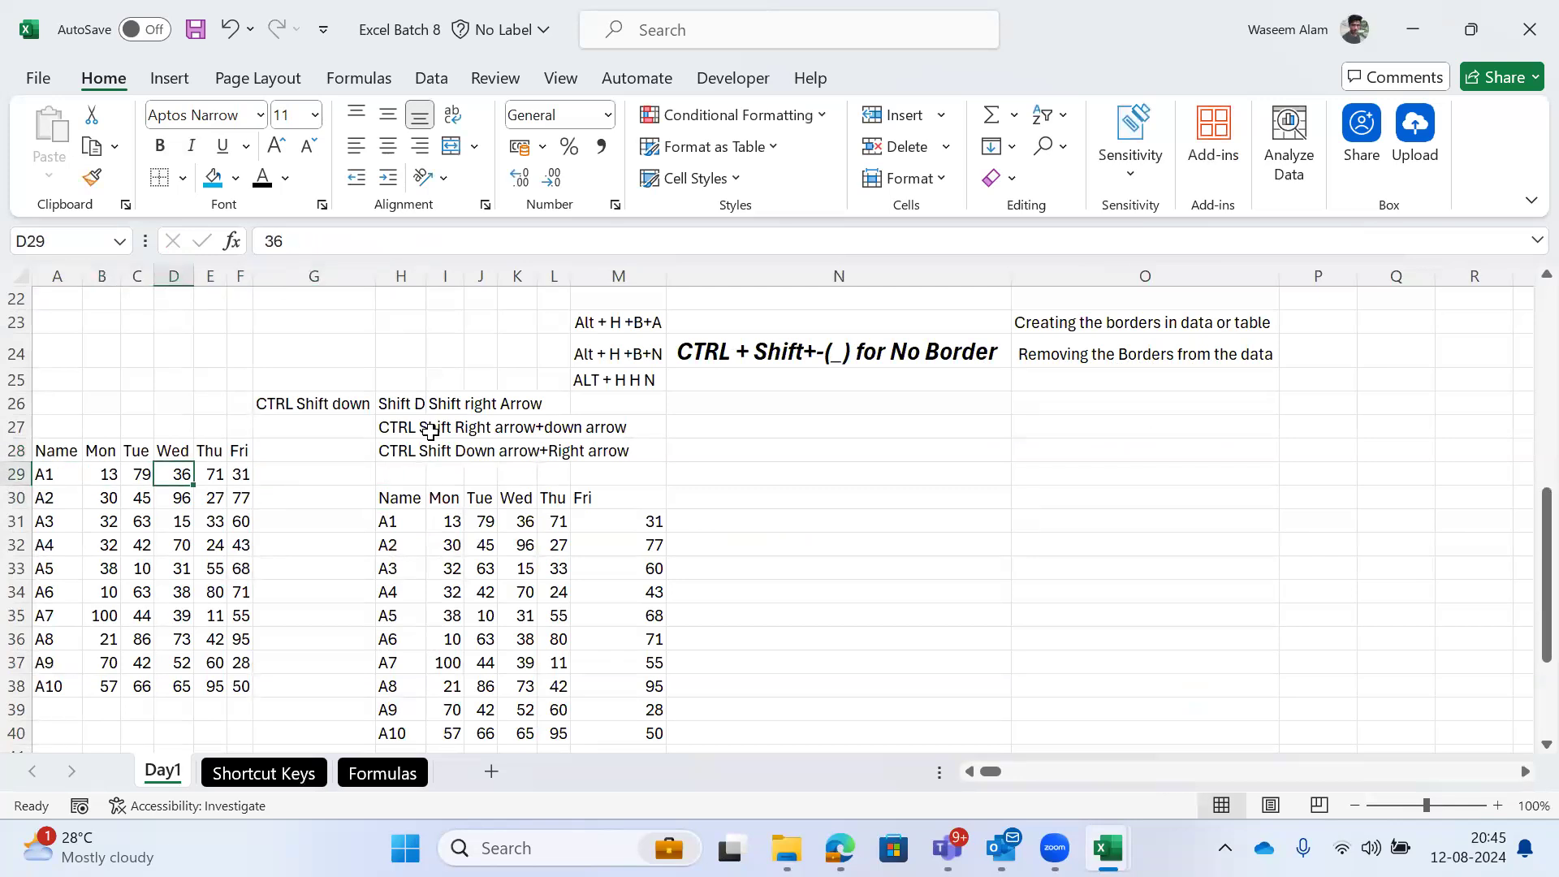
Step: Try deleting the entire worksheet column D that holds the Wed values, and undo the deletion
key("ctrl+space")
key("ctrl+minus")
key("Left")
key("Left")
key("Right")
key("Right")
key("Right")
key("Left")
key("ctrl+z")
Step: Select the Wed data from its header down to the A10 row, range D28:D38
key("Left")
key("ctrl+space")
key("Up")
key("ctrl+space")
key("Left")
key("Right")
key("ctrl+shift+Down")
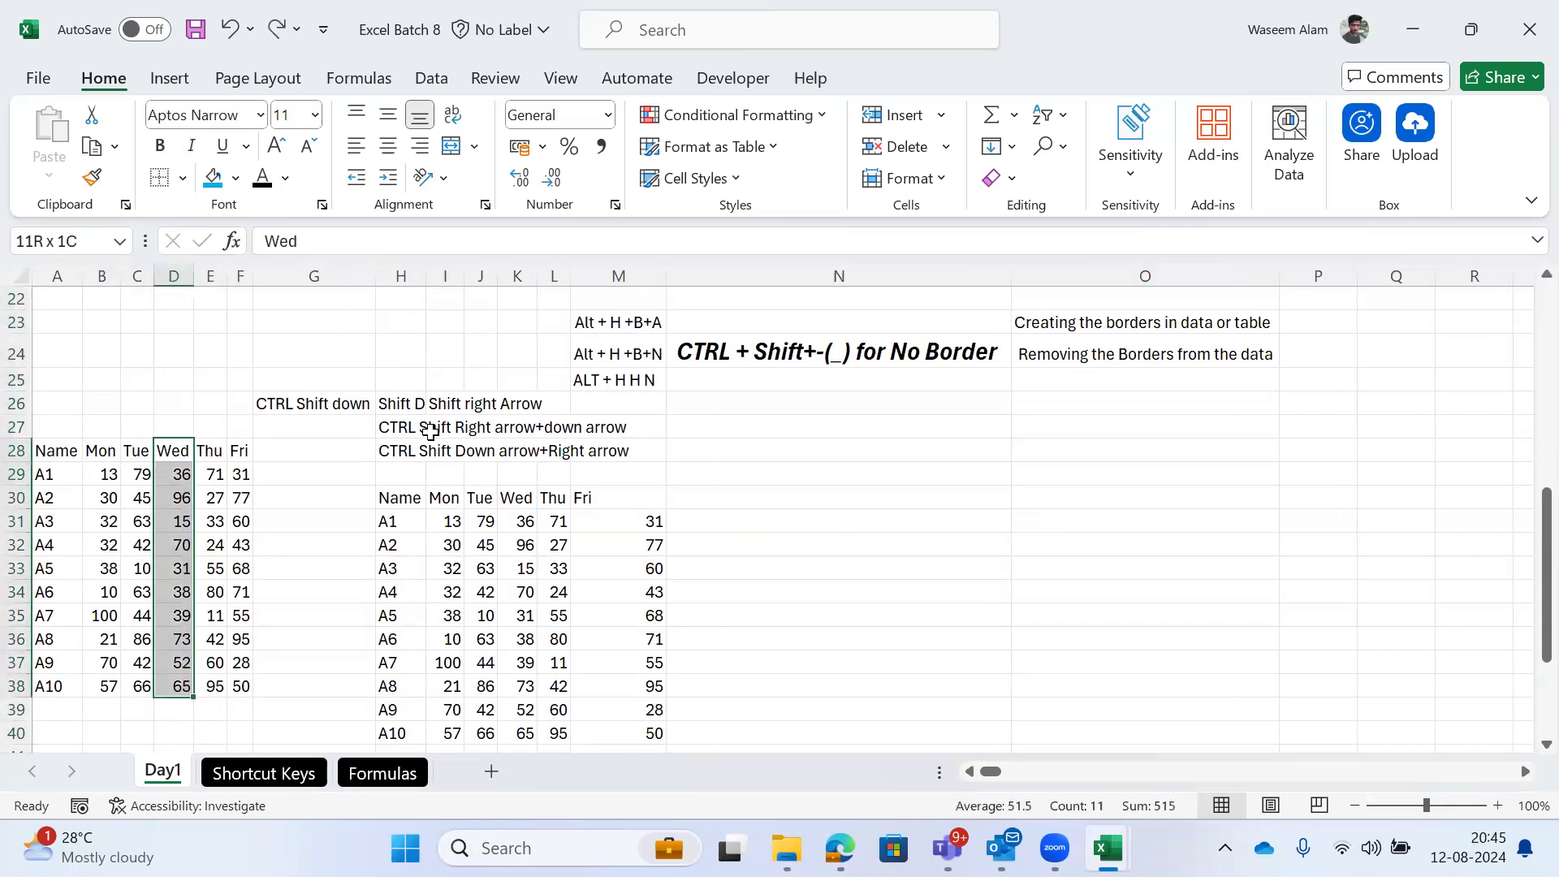
Step: Delete the entire worksheet column containing the Wed marks
key("Down")
key("ctrl+shift+Down")
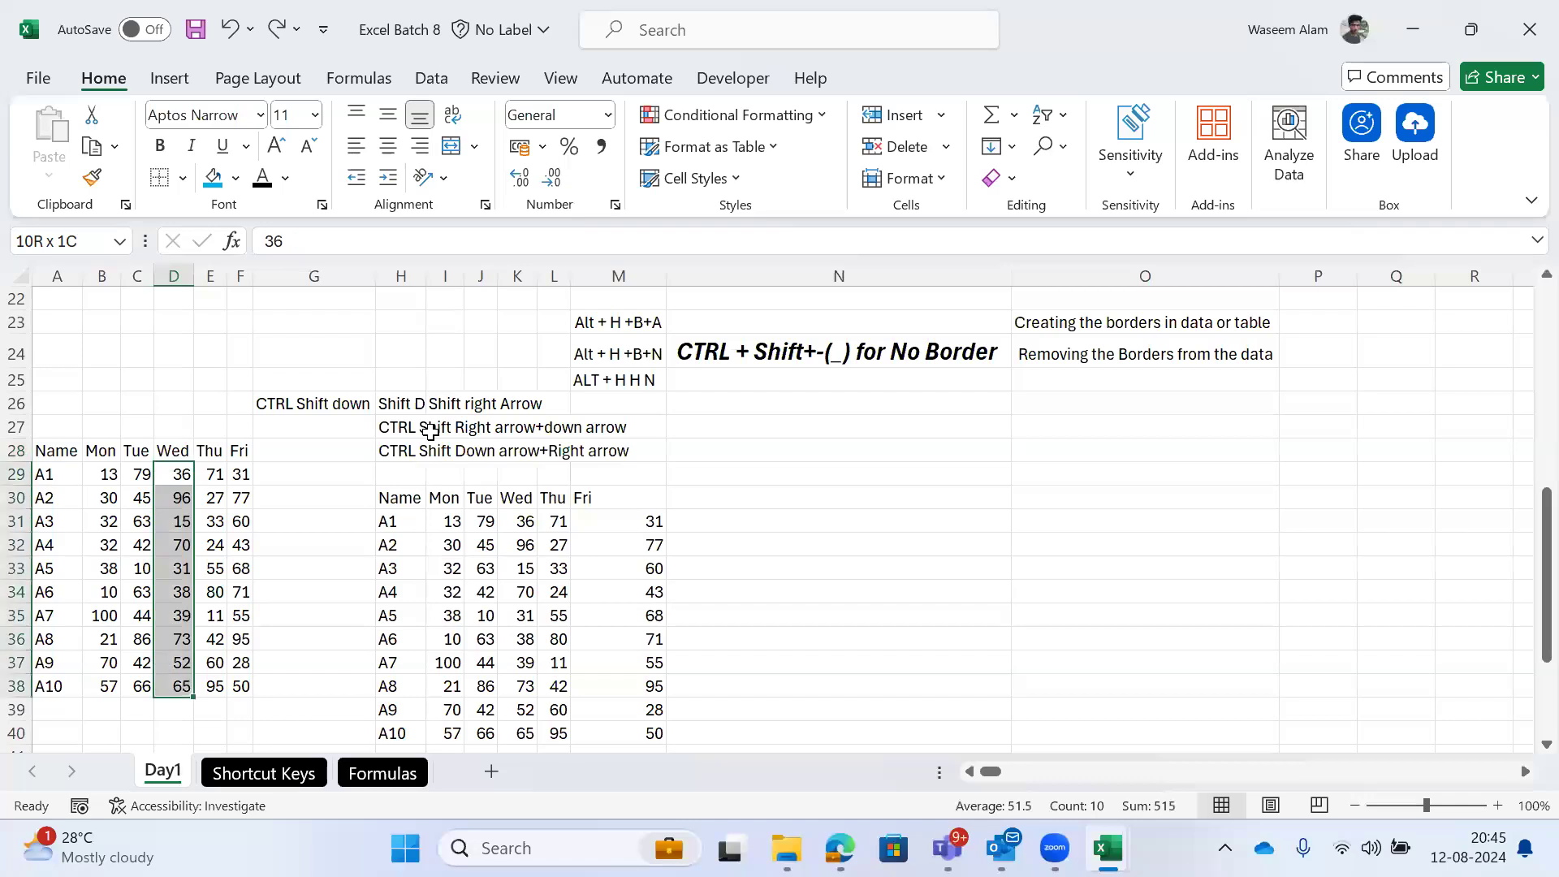
key("ctrl+space")
key("ctrl+minus")
Step: Select the whole marks table from Name through Fri, A28:E38
key("Left")
key("Up")
key("Left")
key("Left")
key("ctrl+Right")
key("ctrl+shift+Down")
key("ctrl+Left")
key("ctrl+shift+Down")
key("ctrl+shift+Right")
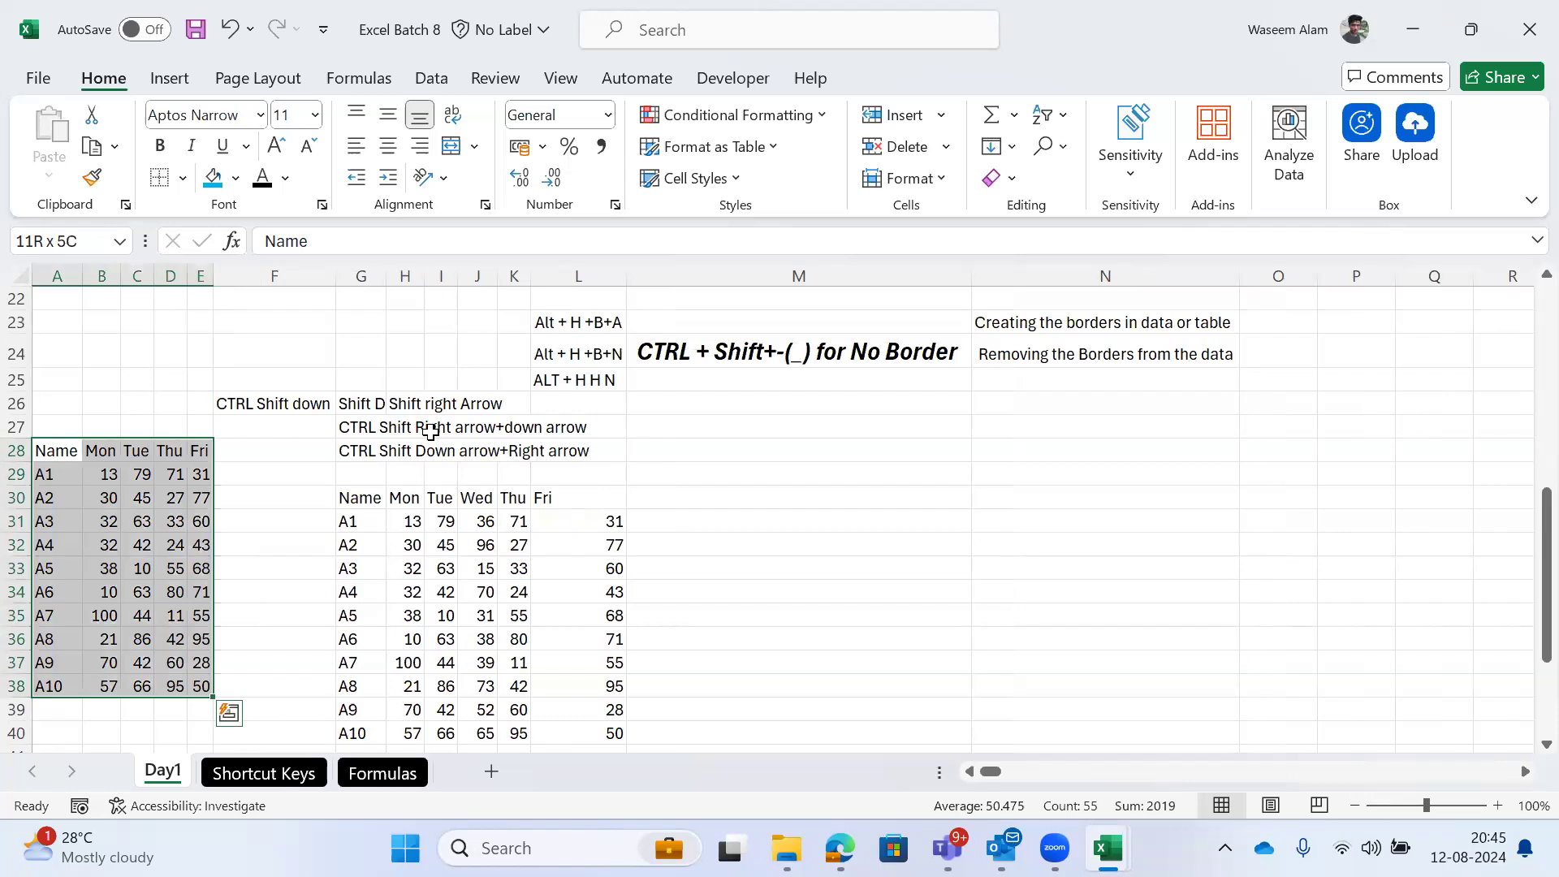
Step: Select the table's columns one at a time from the header down, starting with Mon
key("Right")
key("ctrl+shift+Down")
key("Right")
key("ctrl+shift+Down")
key("Right")
key("ctrl+shift+Down")
key("ctrl+shift+Up")
key("ctrl+shift+Down")
key("Left")
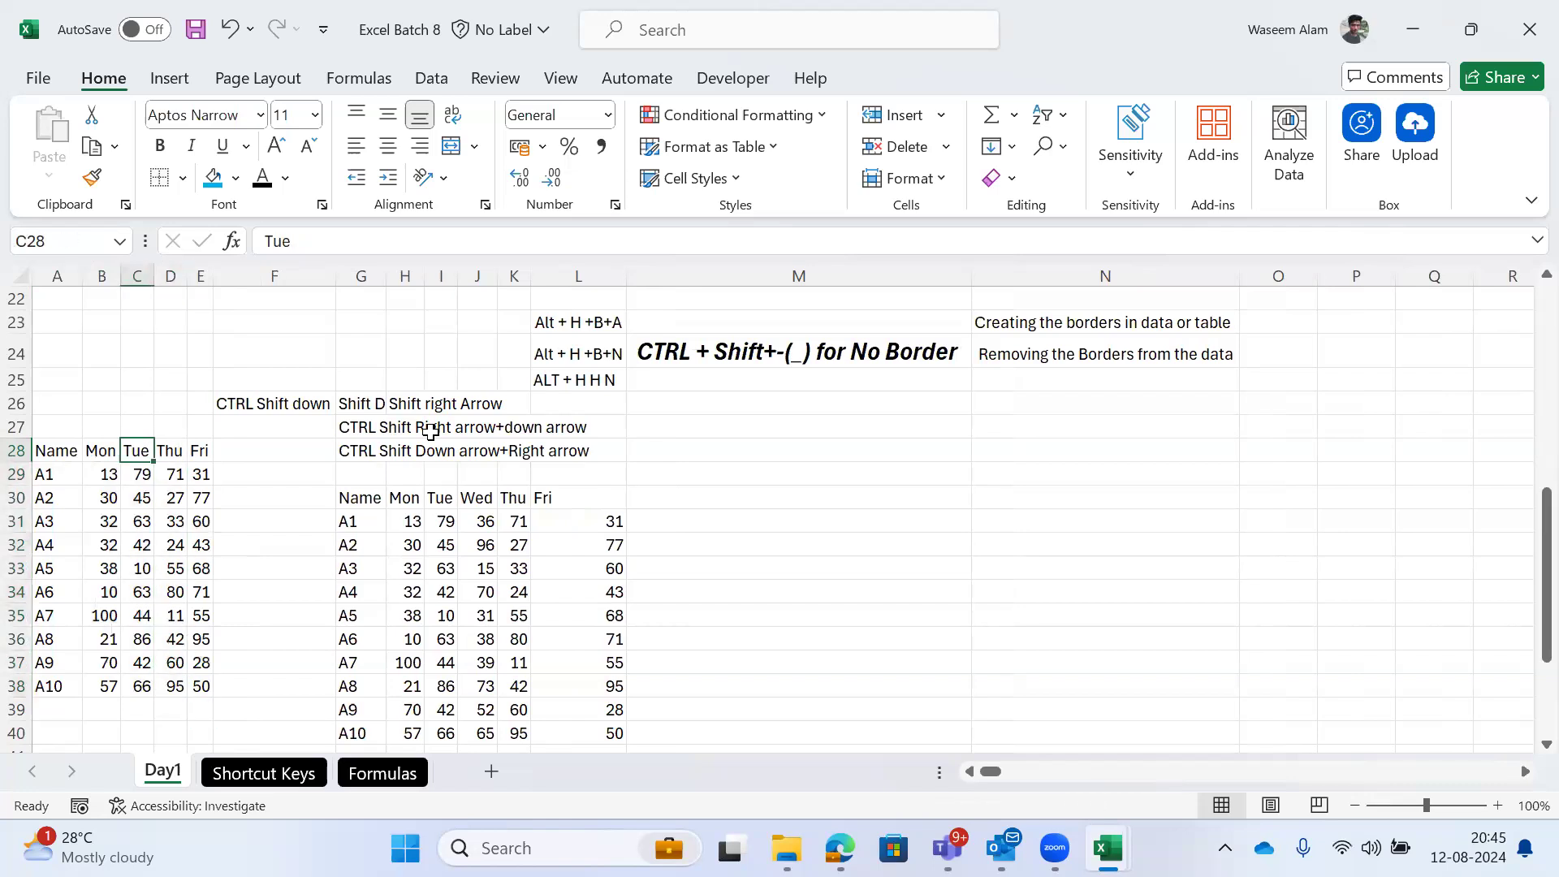
Step: Select the entire Thu column, followed by only the Thu and Fri table data in D28:E38
key("Right")
key("Left")
key("Right")
key("ctrl+space")
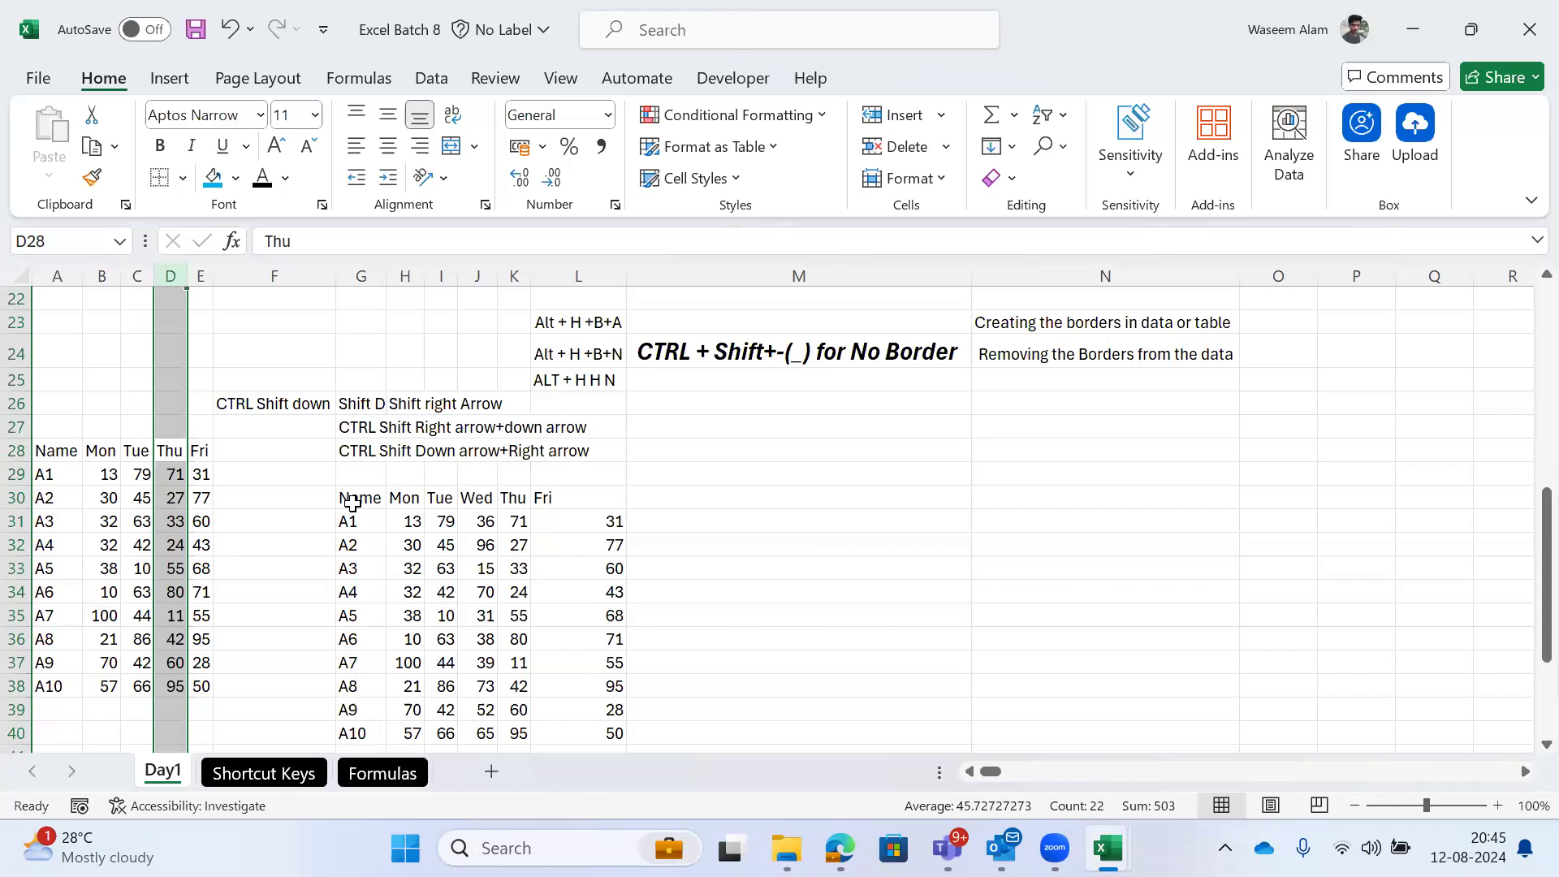
key("Right")
key("Left")
key("shift+Right")
key("ctrl+shift+Down")
Step: Insert a blank worksheet column F immediately after the Fri column
key("Right")
key("ctrl+space")
key("Right")
key("ctrl+space")
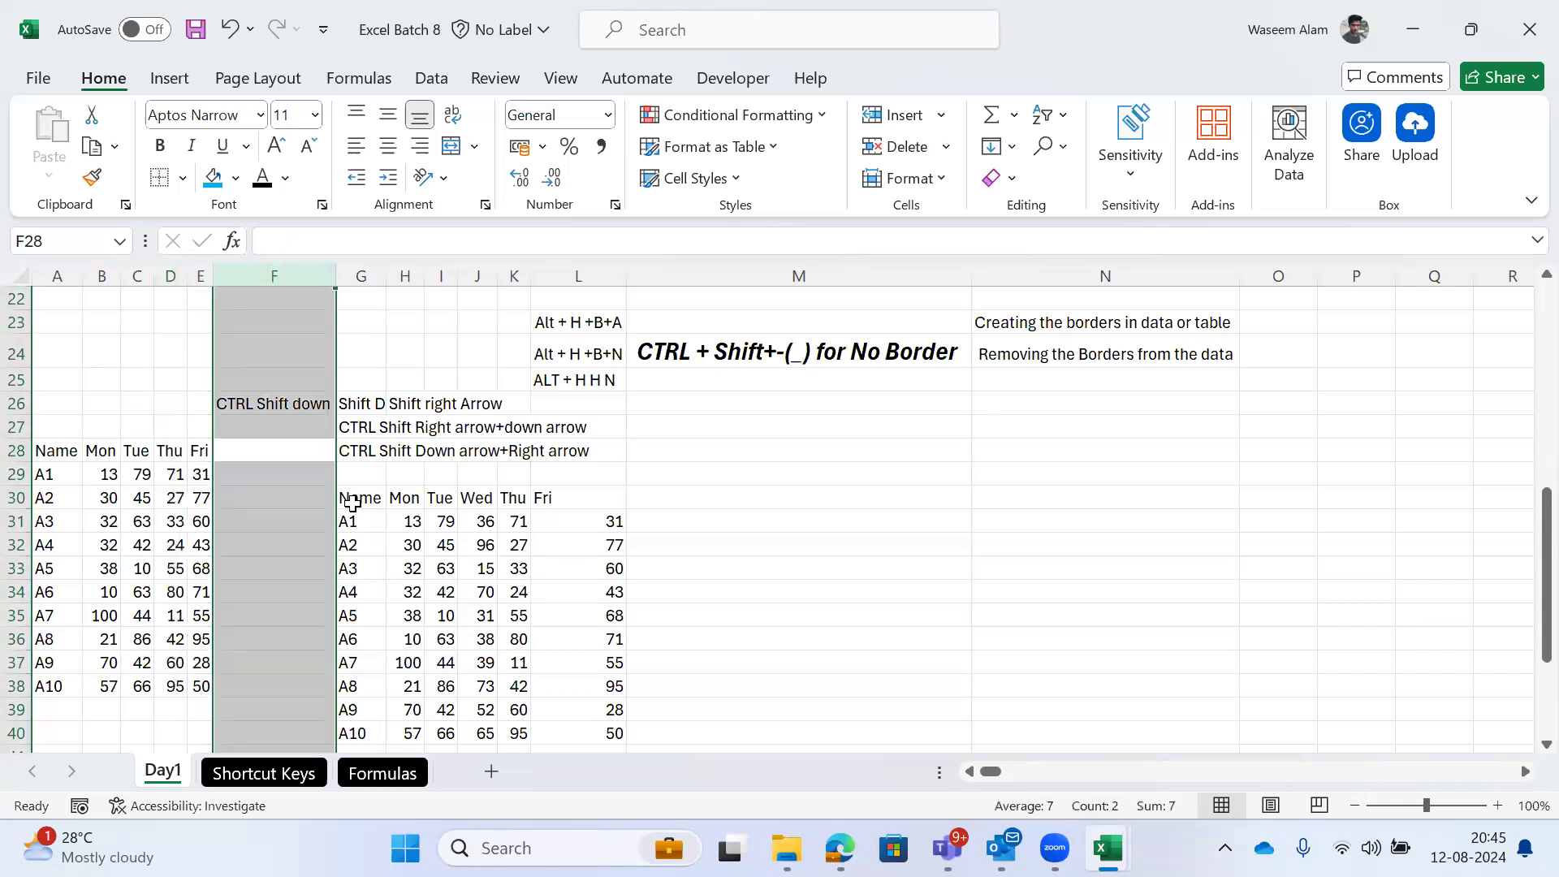
key("ctrl+shift+plus")
key("Left")
key("Left")
key("ctrl+shift+Down")
key("shift+Right")
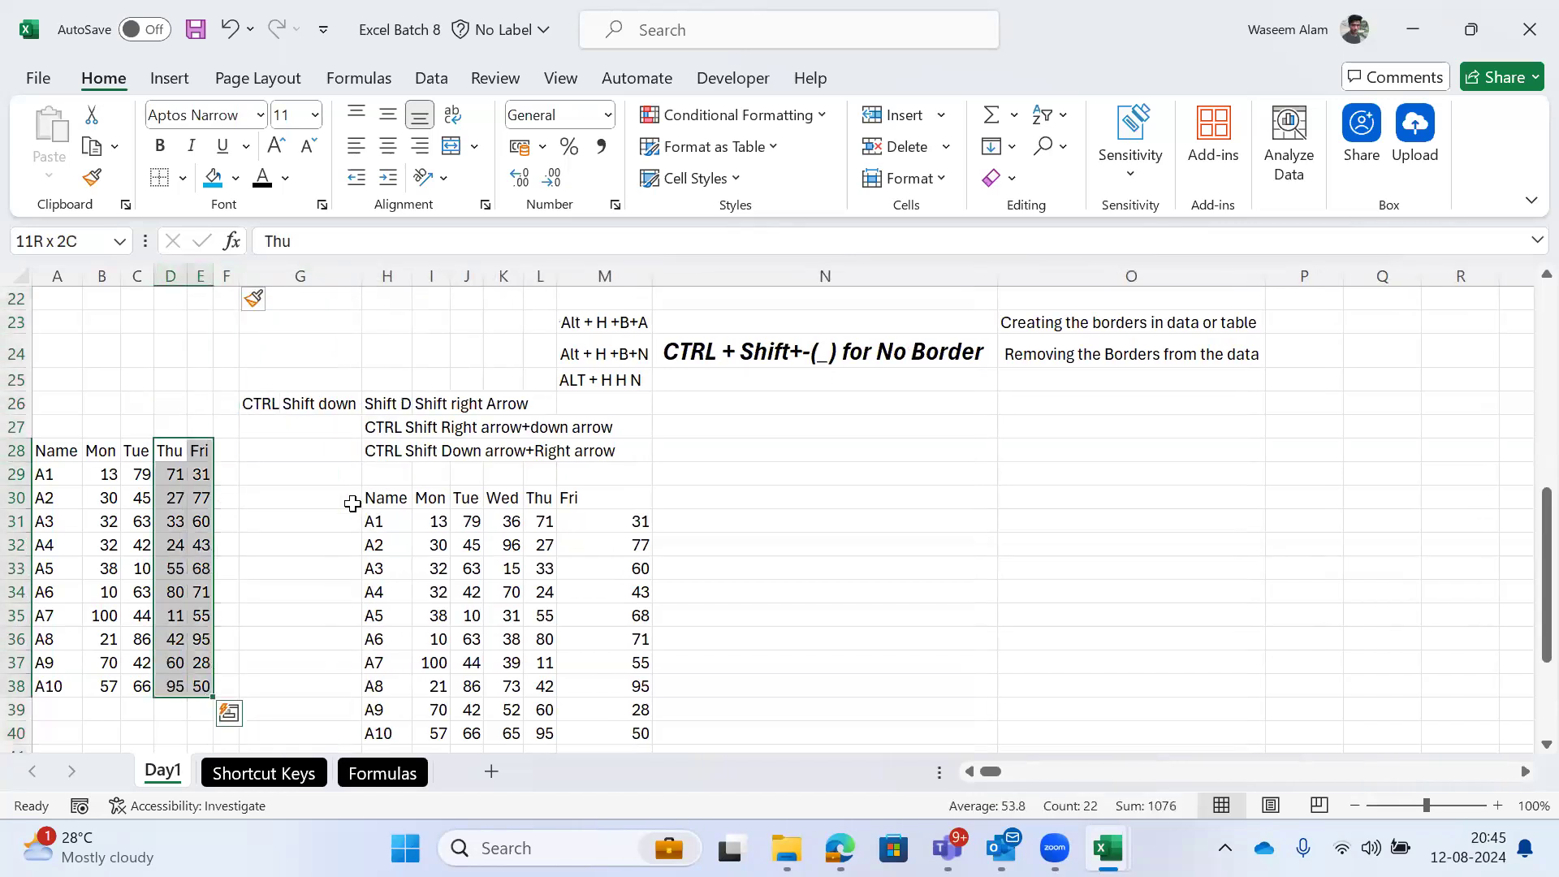
key("ctrl+c")
key("Right")
key("Left")
key("Right")
key("ctrl+z")
Step: Enter the shortcut note "CTRL X" in cell G24
key("Up")
key("Up")
key("Up")
key("Left")
key("Down")
key("Down")
key("Up")
key("Up")
key("Up")
key("Right")
key("Right")
type("CTRL ")
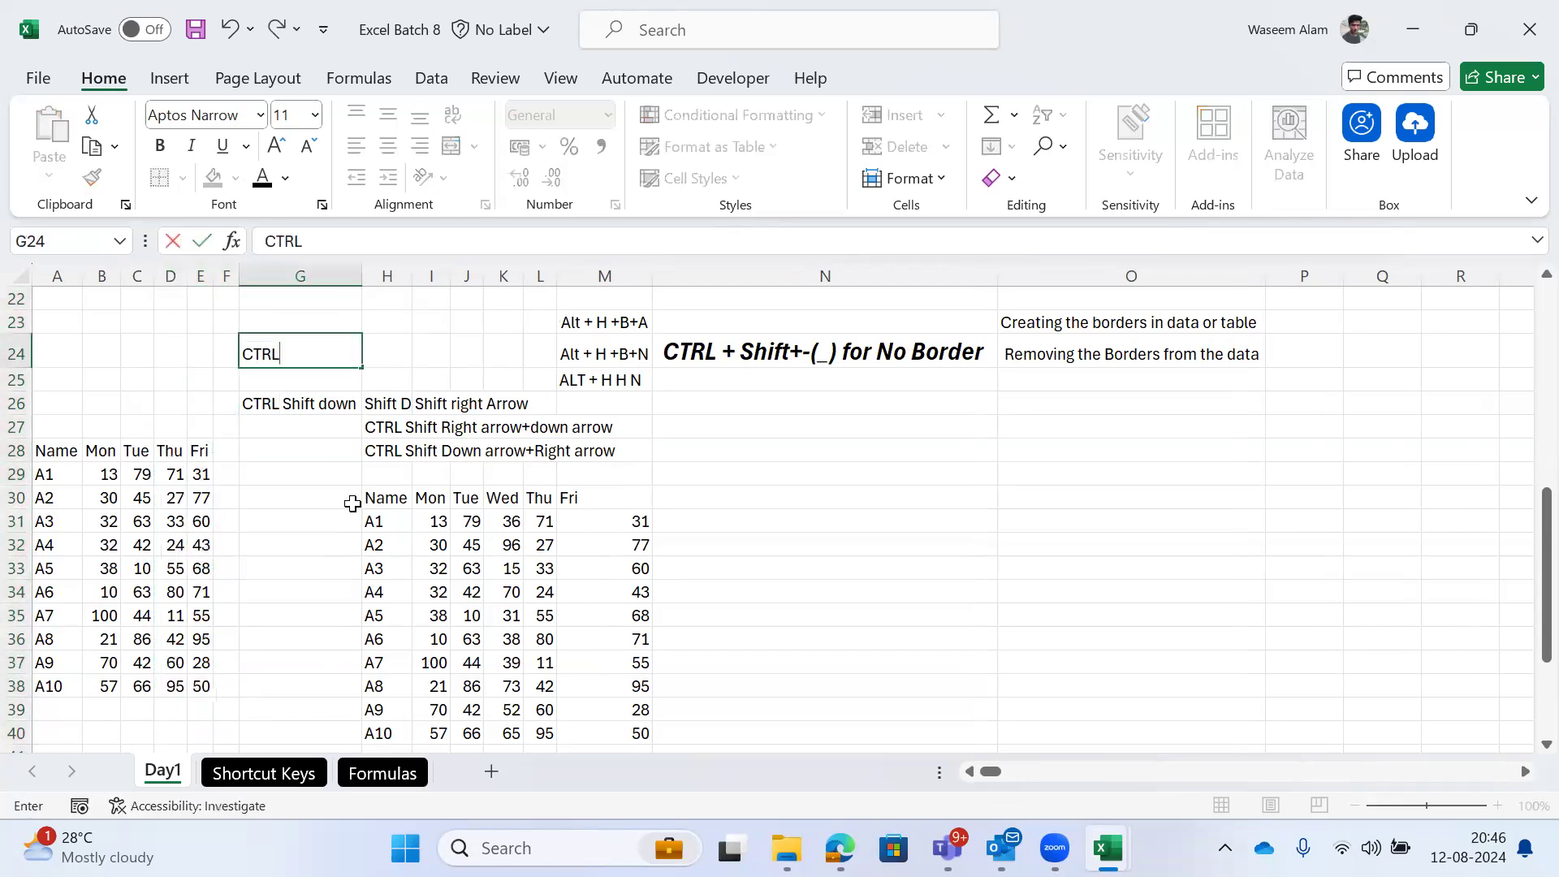
type("X")
key("Right")
key("Right")
key("Right")
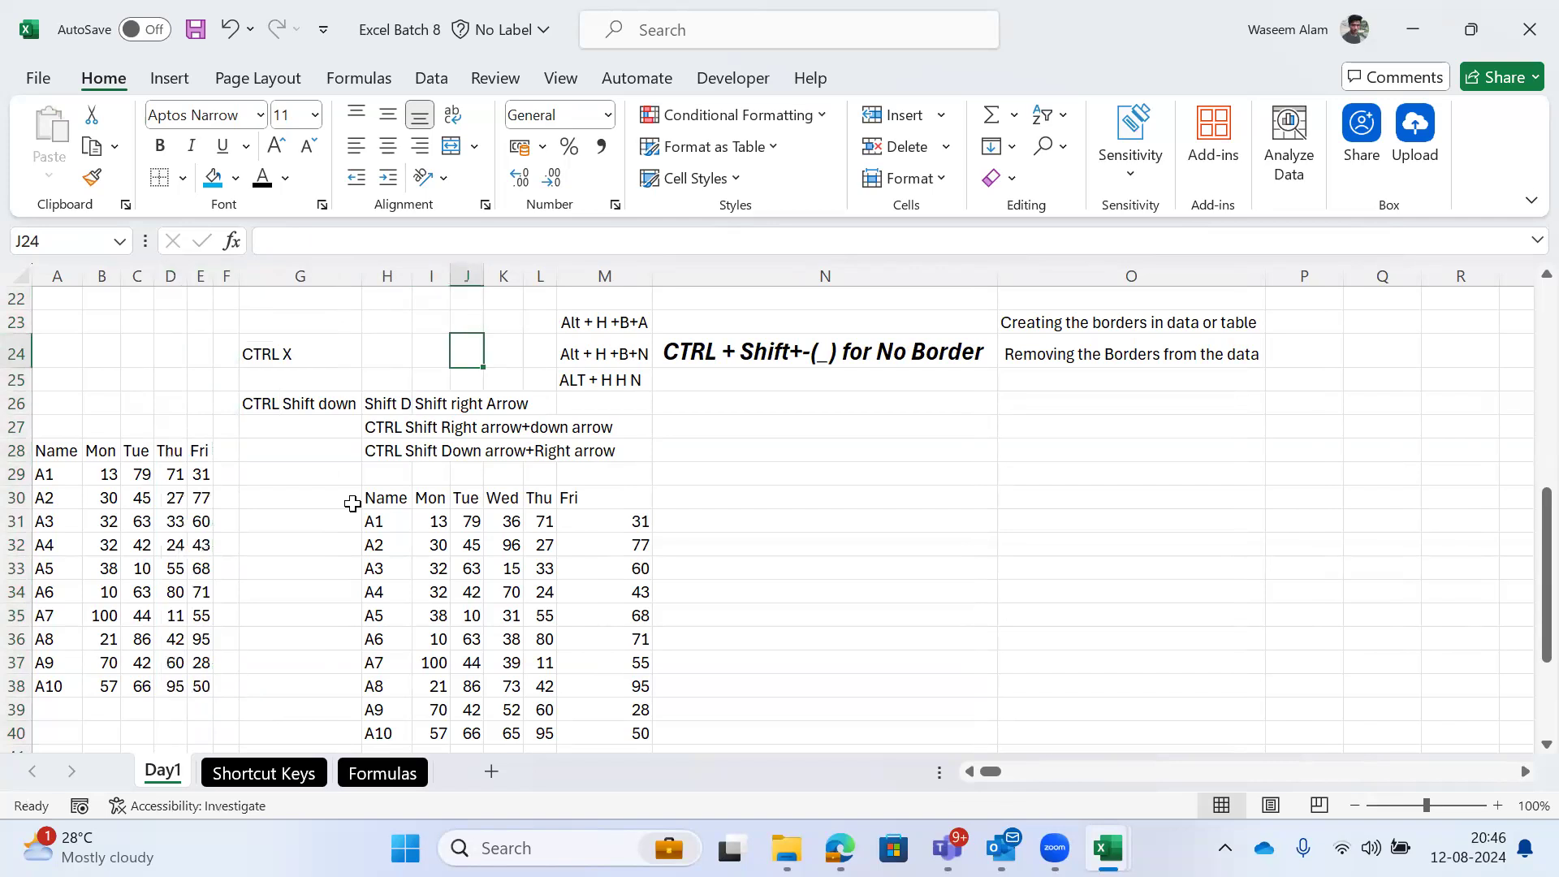
Step: Enter the shortcut note "CTRL C" in cell N27
key("Right")
key("Right")
key("Down")
key("Down")
key("Down")
key("Right")
key("Right")
type("CTRL C")
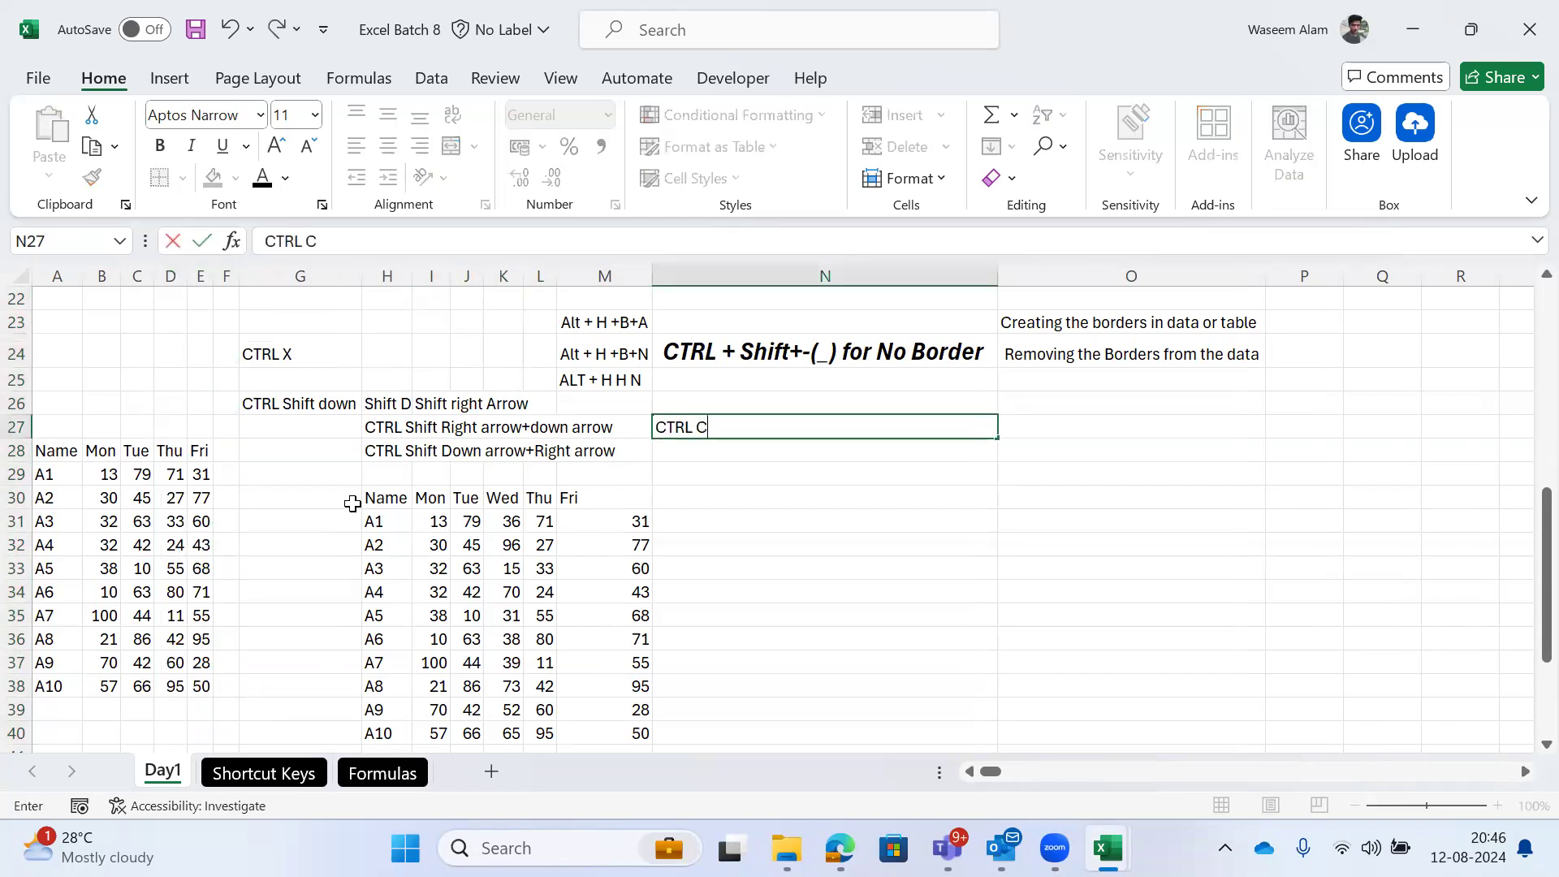
key("Tab")
key("Return")
Step: Enter the shortcut notes "CTRL V" in N28 and "CTRL X" in N29
type("CTRL")
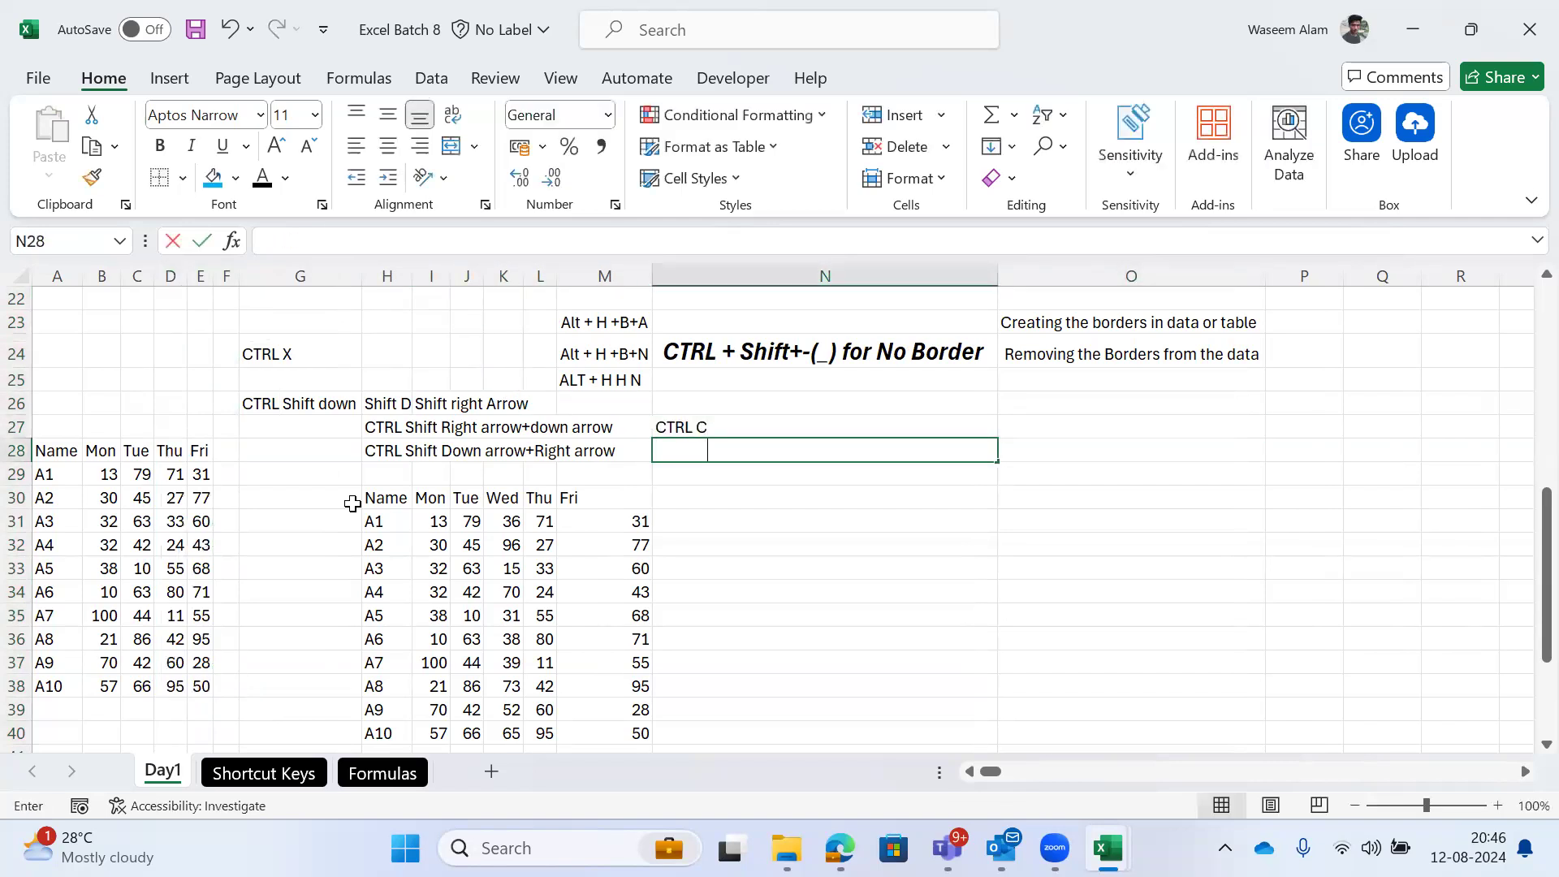
key("Tab")
key("Left")
key("F2")
key("BackSpace")
type("V")
key("Tab")
key("Return")
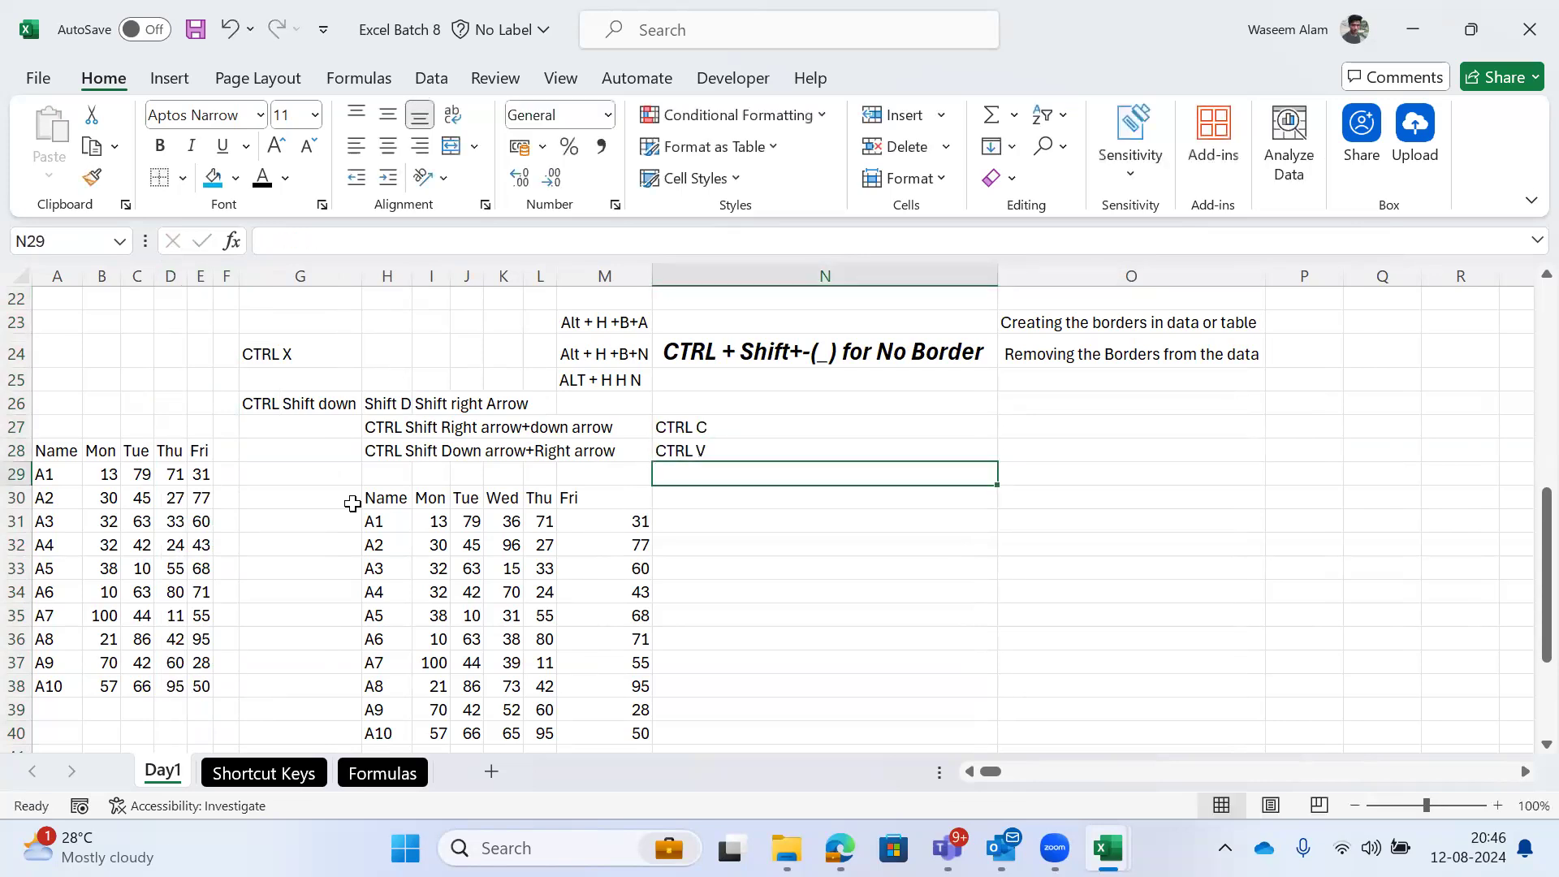
type("CTRL X")
key("Tab")
Step: Cut the Thu and Fri data in D28:E38 and paste it one column over, starting at E28
key("Left")
key("Left")
key("Left")
key("Left")
key("Left")
key("Left")
key("Left")
key("Left")
key("Left")
key("Left")
key("Up")
key("Left")
key("ctrl+shift+Down")
key("ctrl+shift+Right")
key("Left")
key("Right")
key("shift+Right")
key("ctrl+shift+Down")
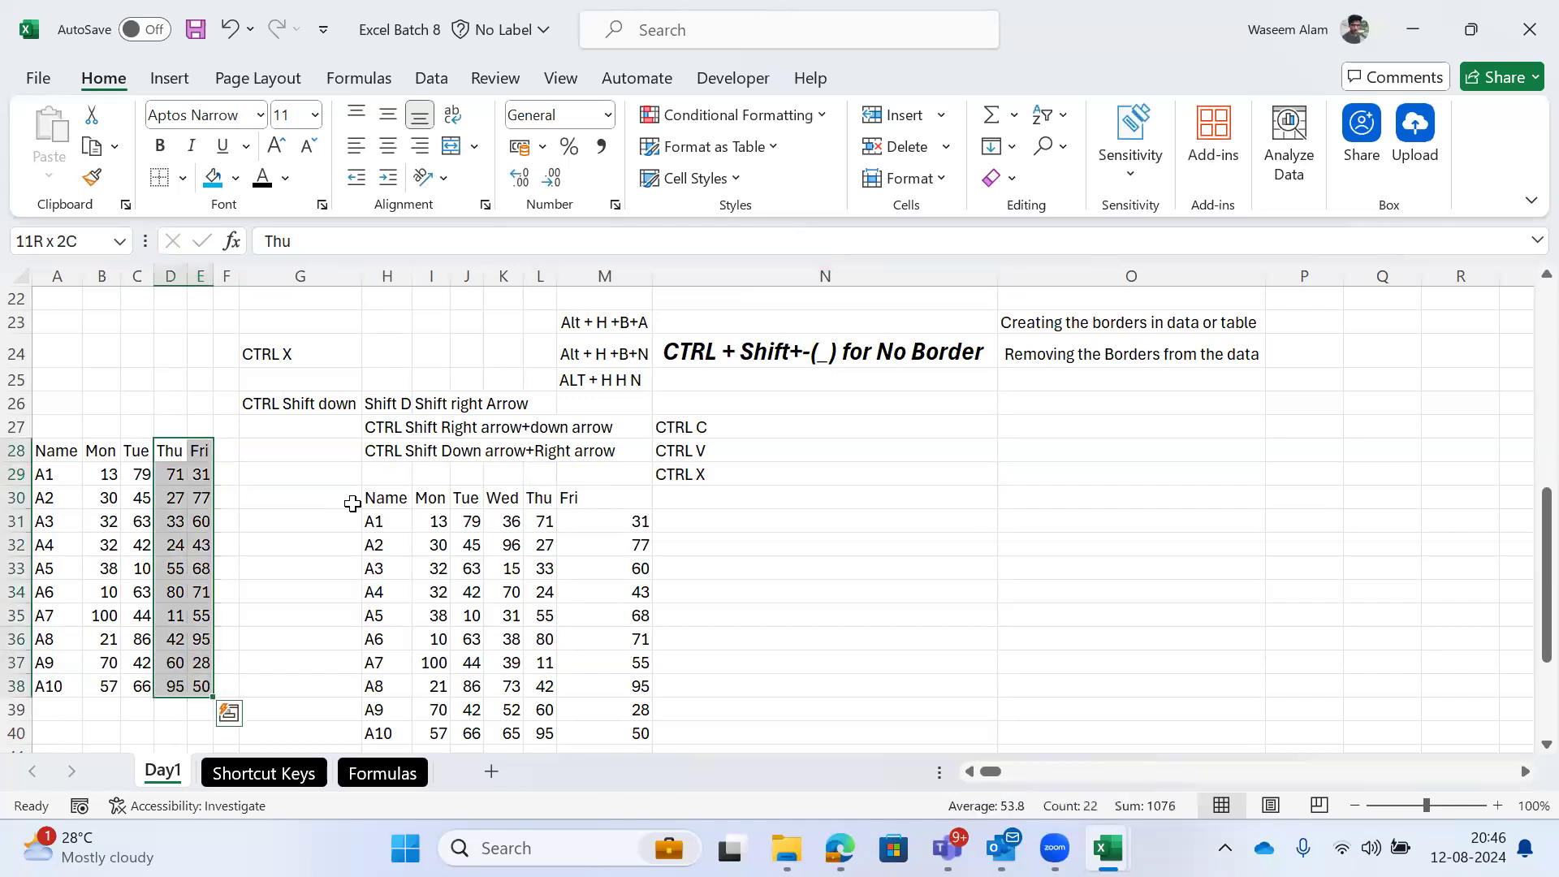
key("ctrl+x")
key("Right")
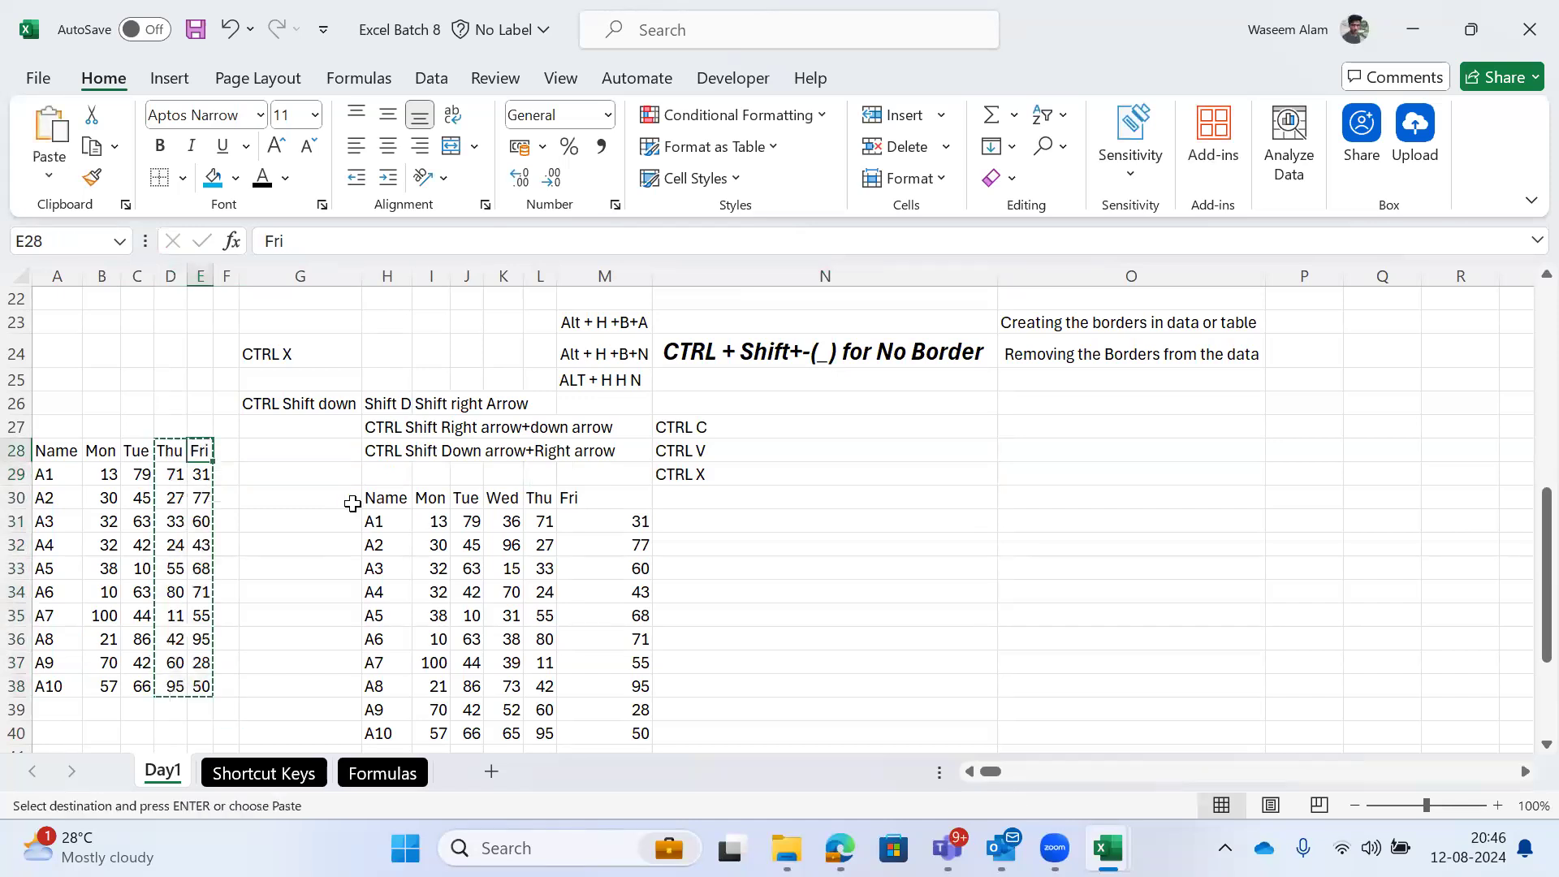
key("ctrl+v")
Step: Enter the heading Wed in D28 and the formula =RANDBETWEEN(10,100) in D29
key("Left")
type("Wed")
key("Return")
type("=ran")
key("Down")
key("Down")
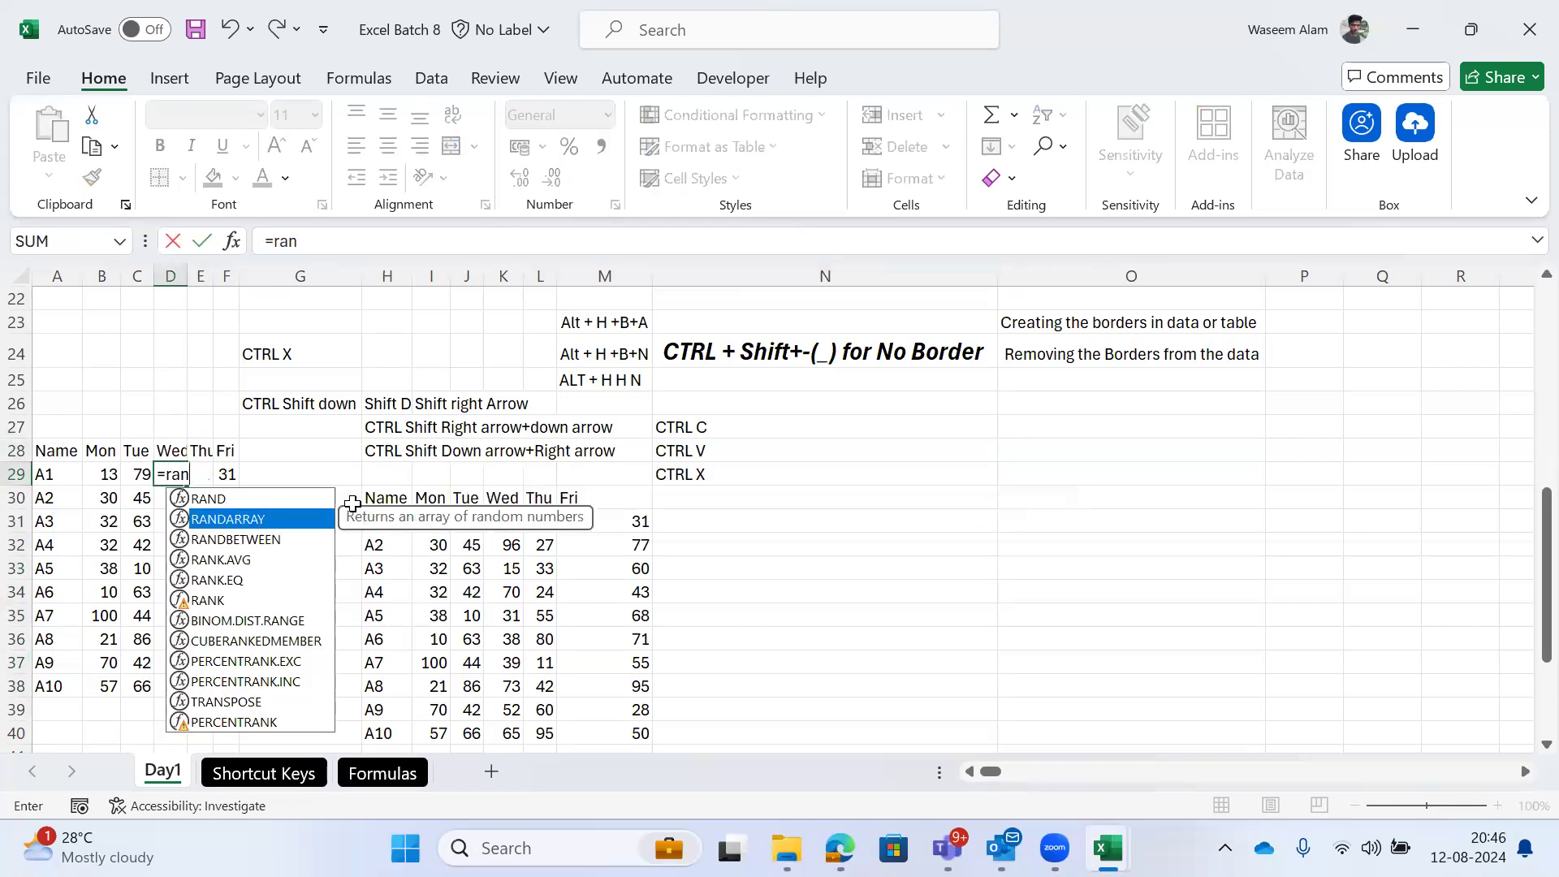
key("Tab")
type("10,10")
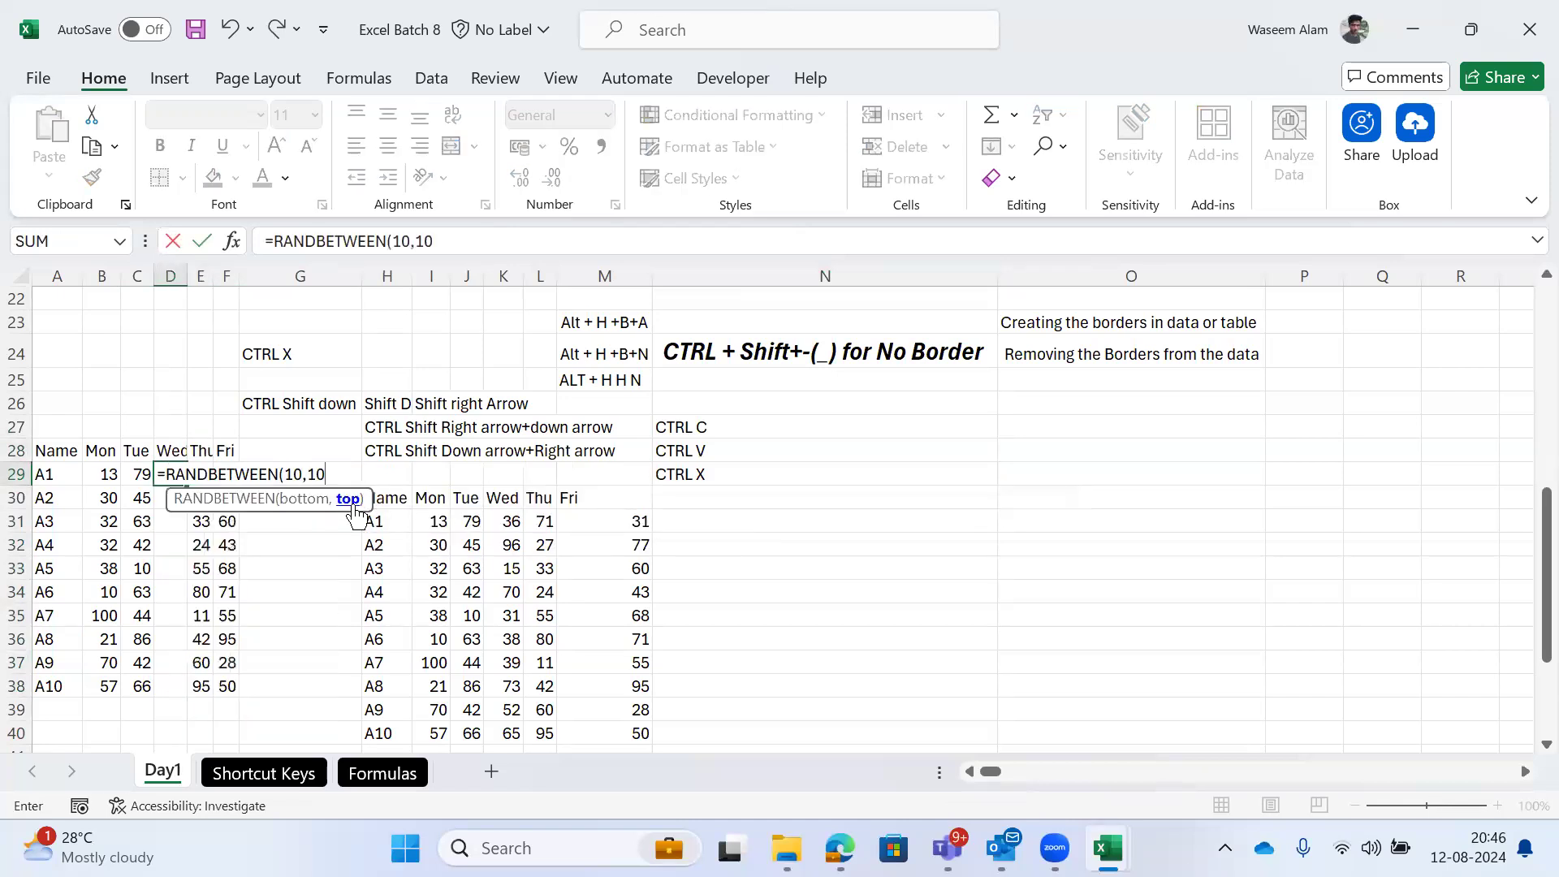
type("0)")
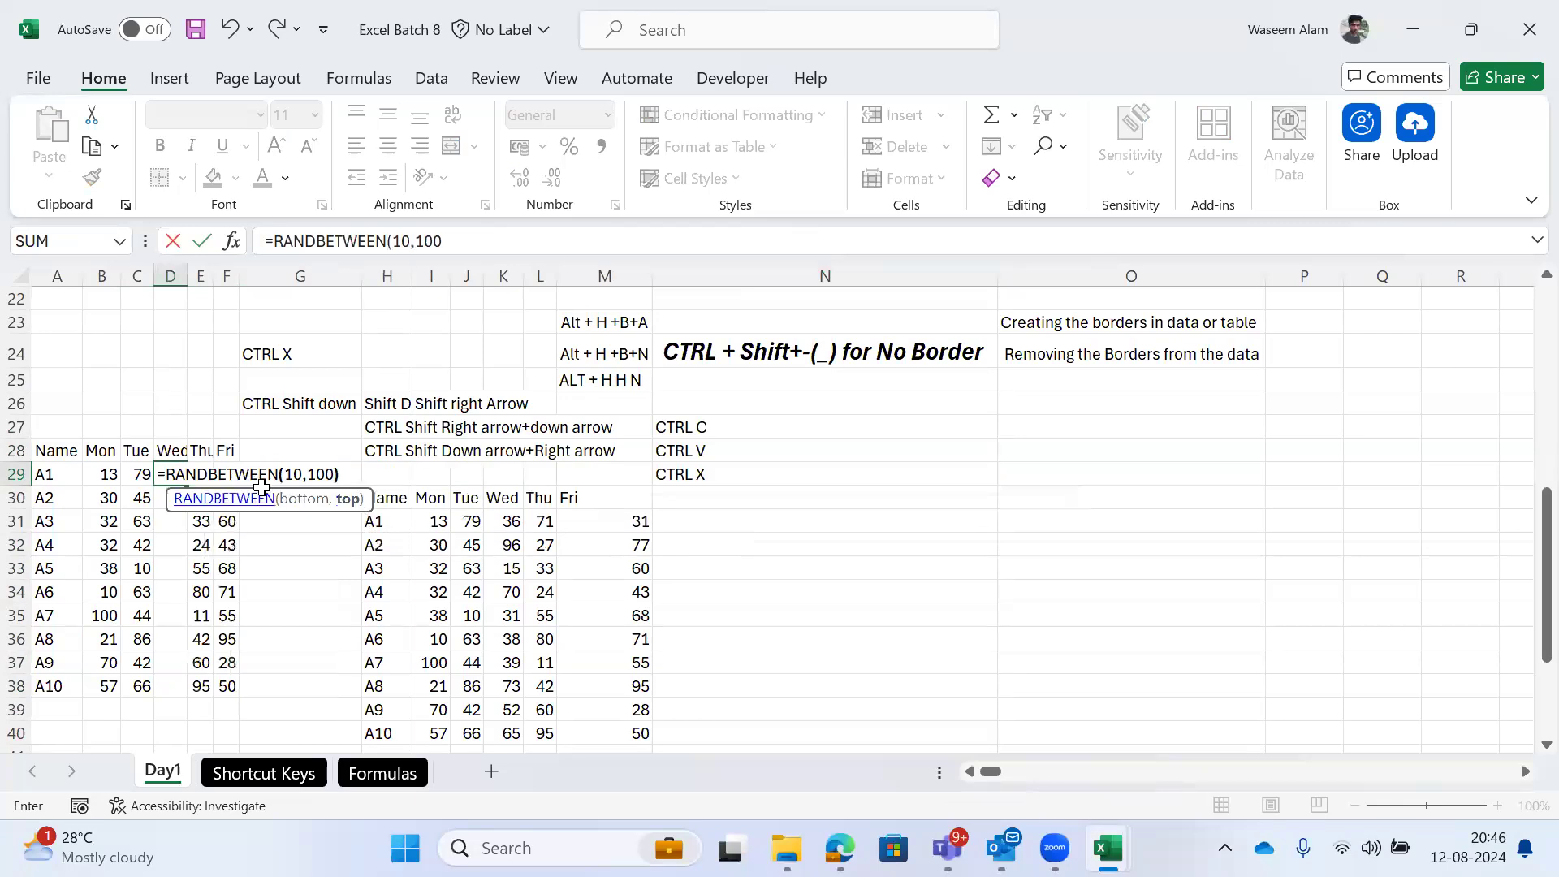
key("Return")
Step: Fill the random-number formula down the Wed column through D38
key("Return")
key("Left")
key("ctrl+Down")
key("Right")
key("ctrl+shift+Up")
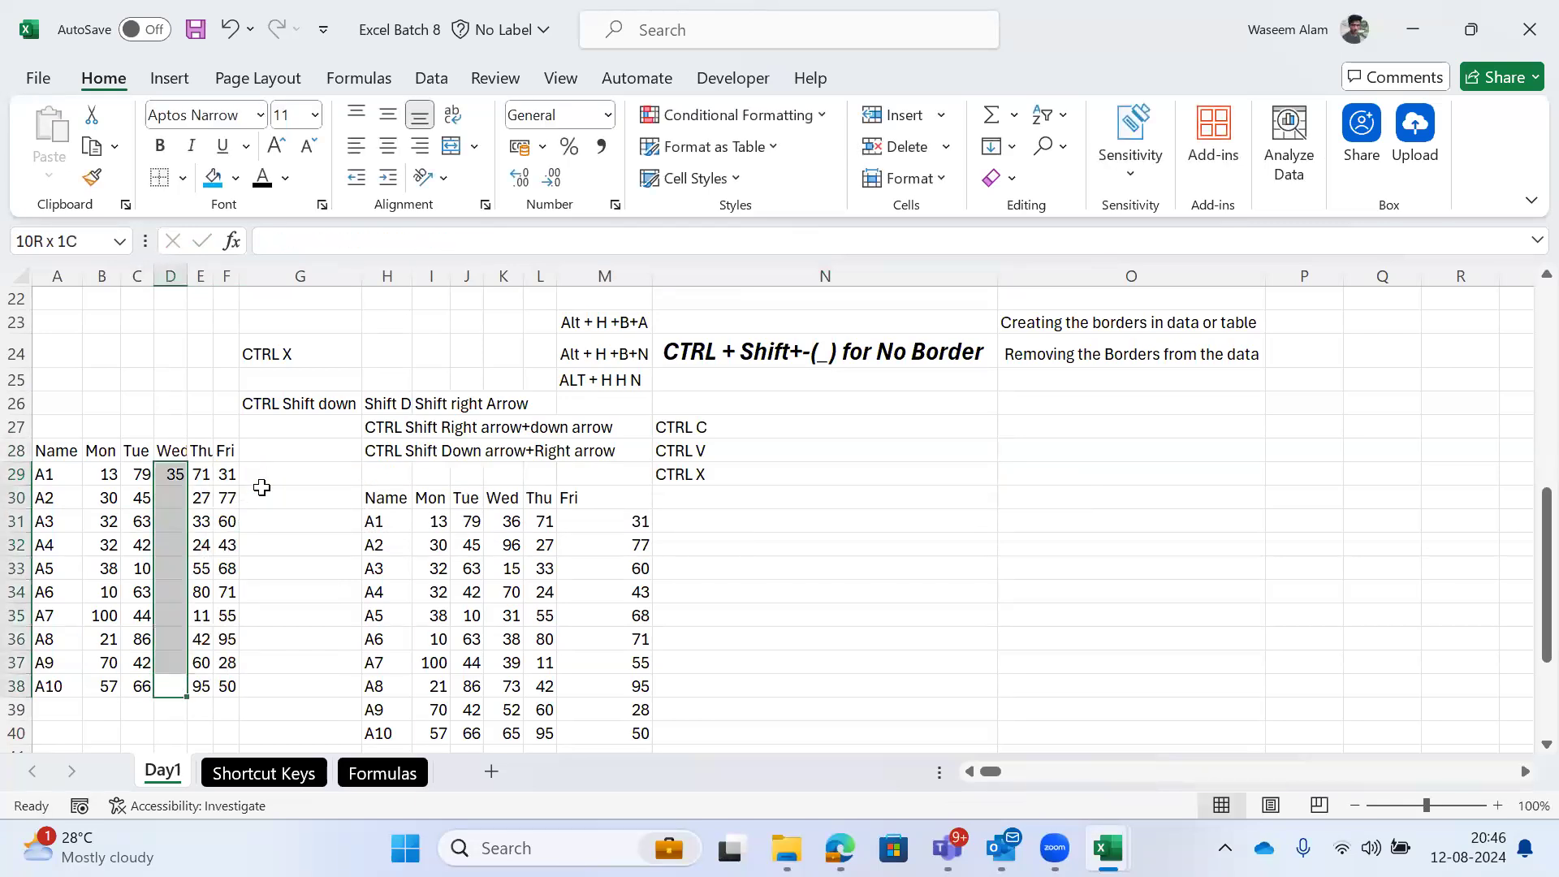
key("ctrl+d")
Step: Replace the Wed column's formulas with their values using Paste Special Values
key("ctrl+c")
key("ctrl+alt+v")
key("v")
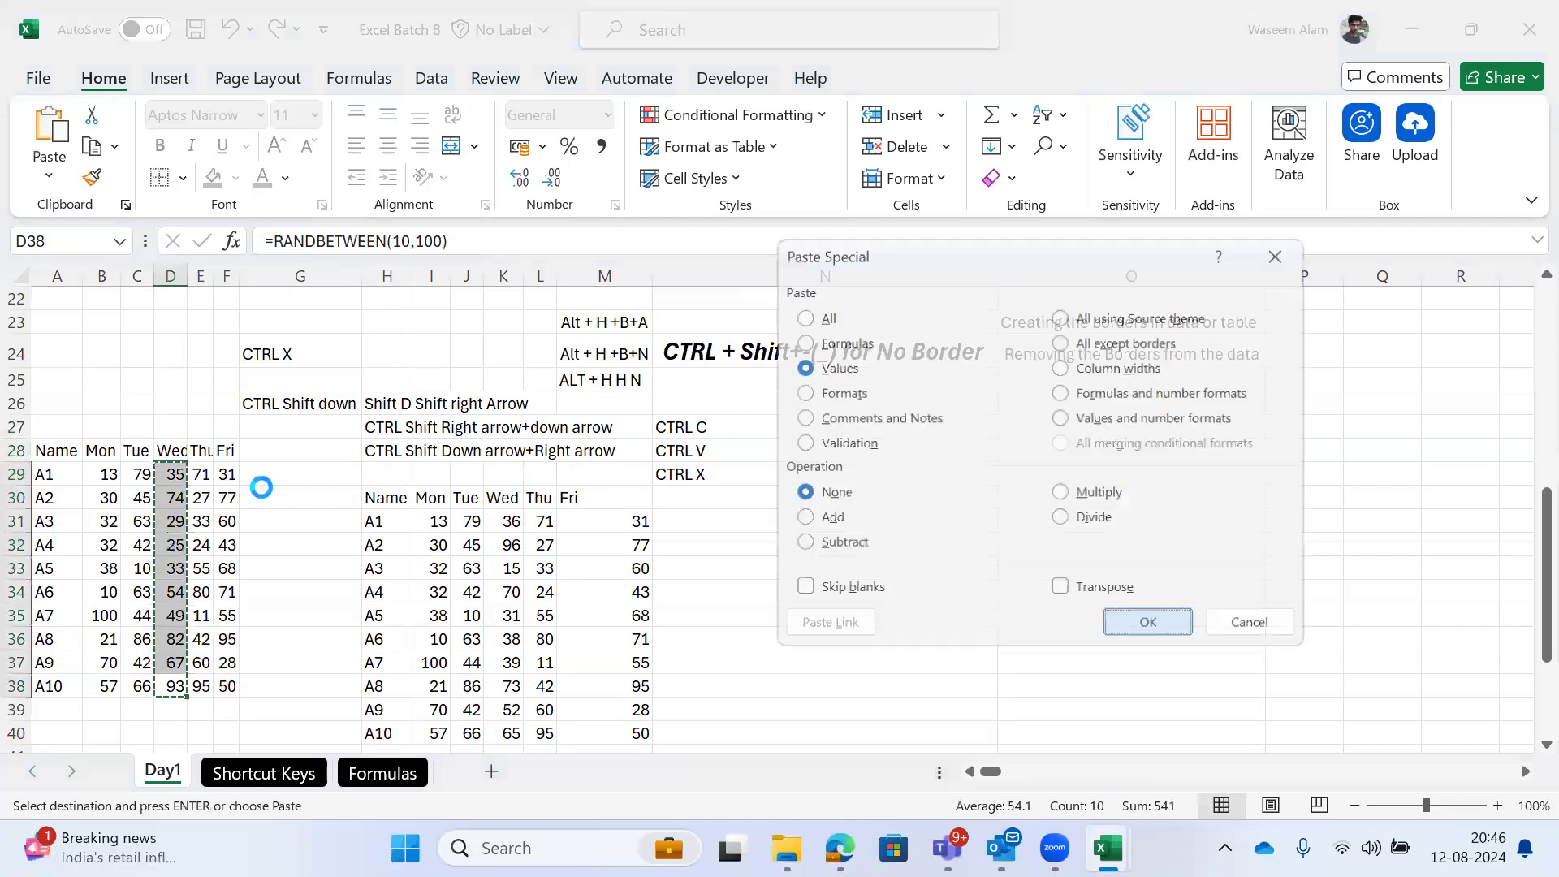
key("Return")
key("Escape")
Step: Autofit the width of column D to the Wed heading
key("ctrl+Up")
key("Down")
key("ctrl+shift+Down")
key("ctrl+shift+Up")
key("Up")
key("alt+h")
key("o")
key("i")
Step: Compare selecting only the Wed values in D29:D38 with selecting the entire worksheet column D
key("Right")
key("Right")
key("ctrl+a")
key("Left")
key("Left")
key("Down")
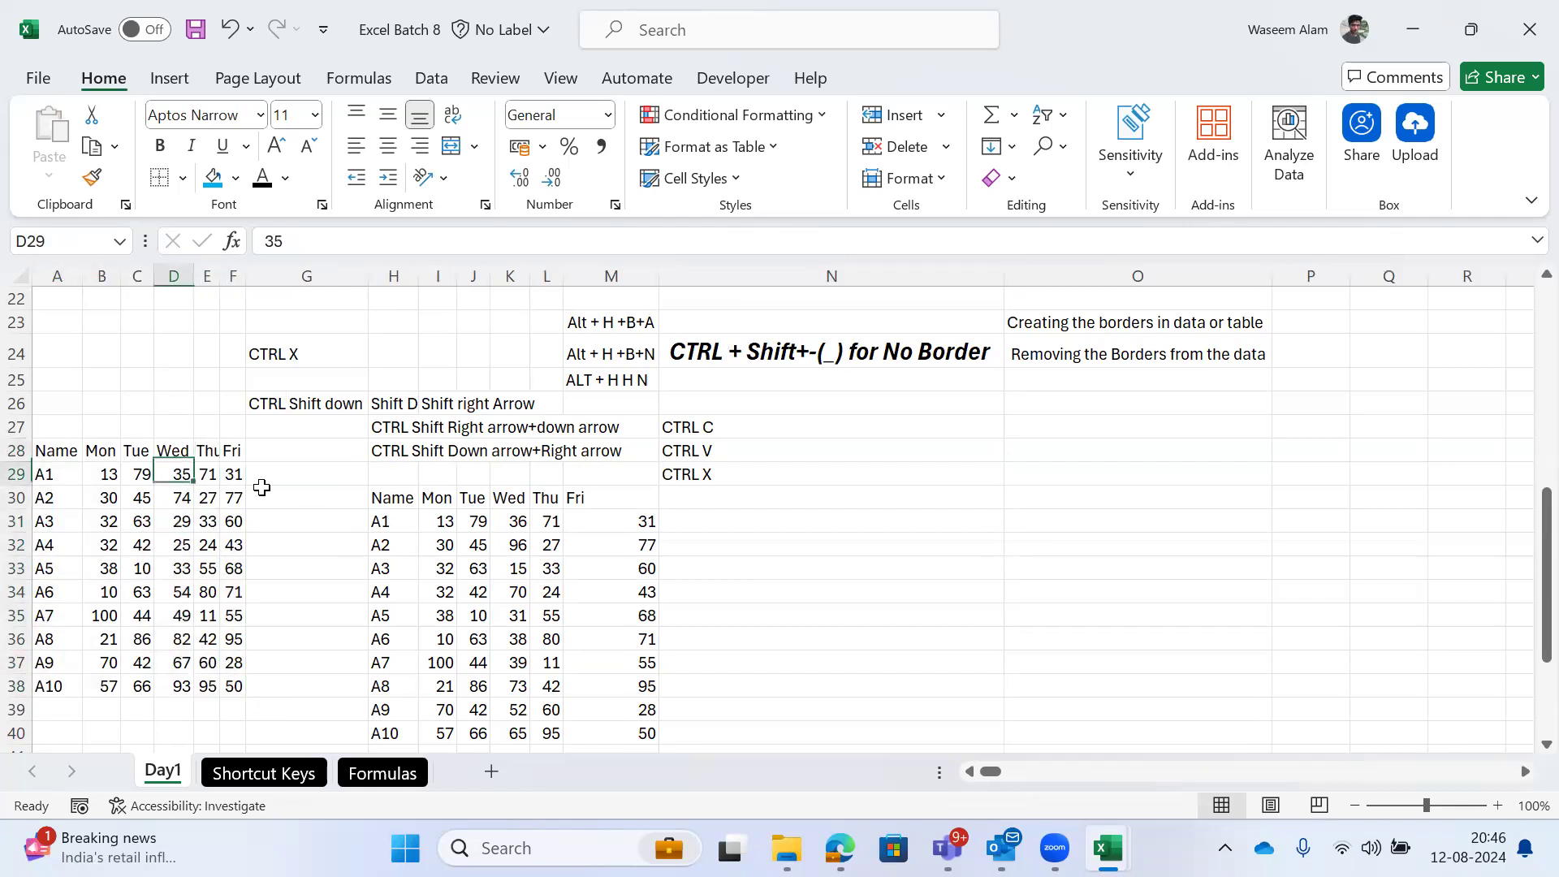
key("ctrl+shift+Down")
key("Up")
key("Down")
key("Up")
key("ctrl+space")
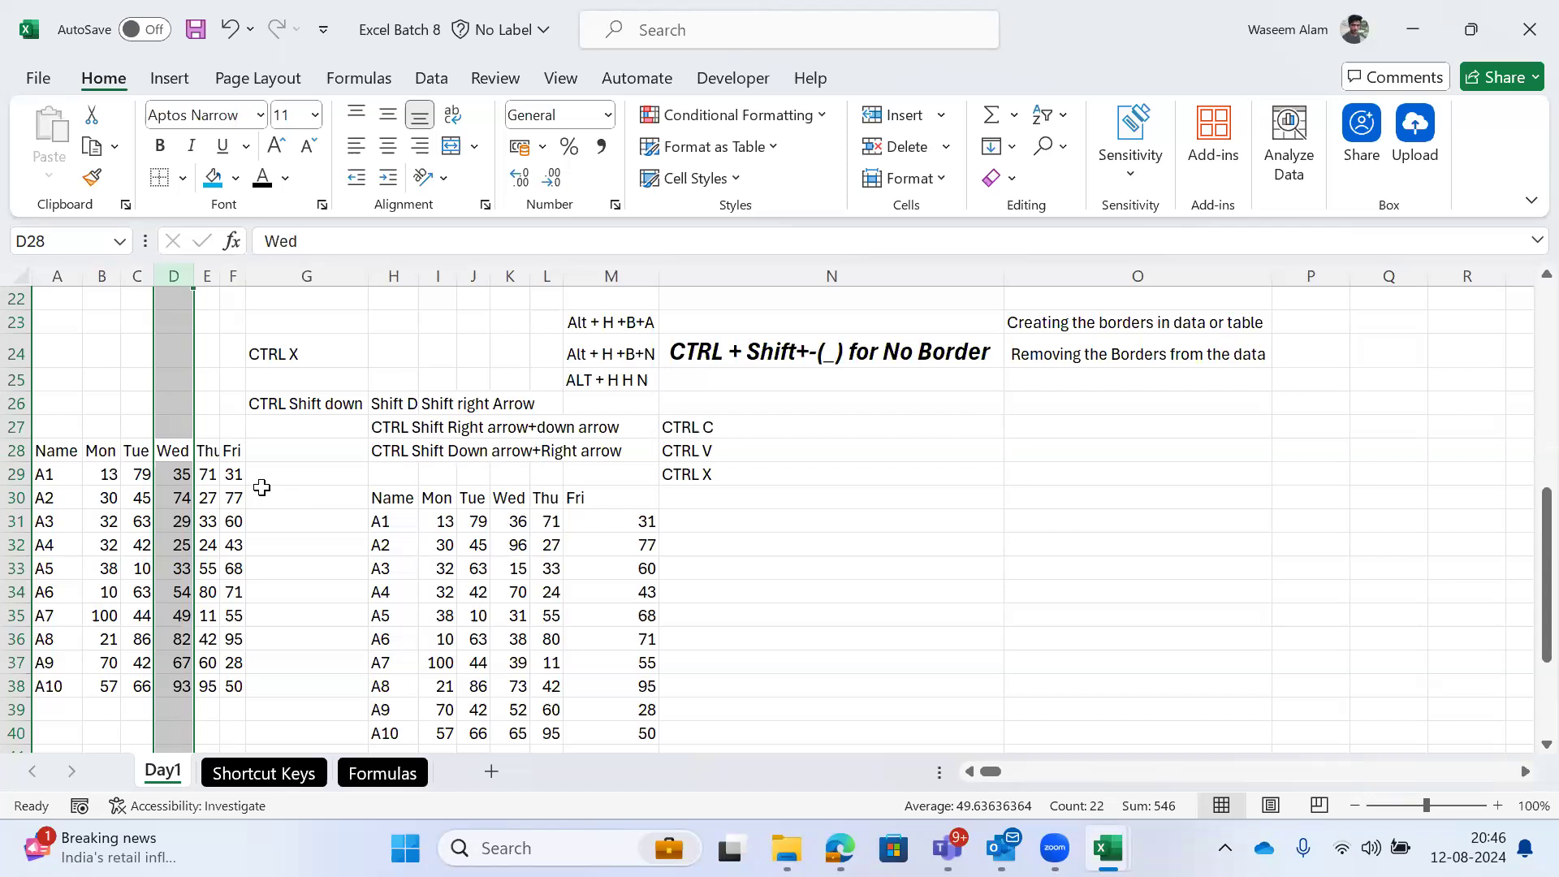
key("Down")
key("ctrl+shift+Down")
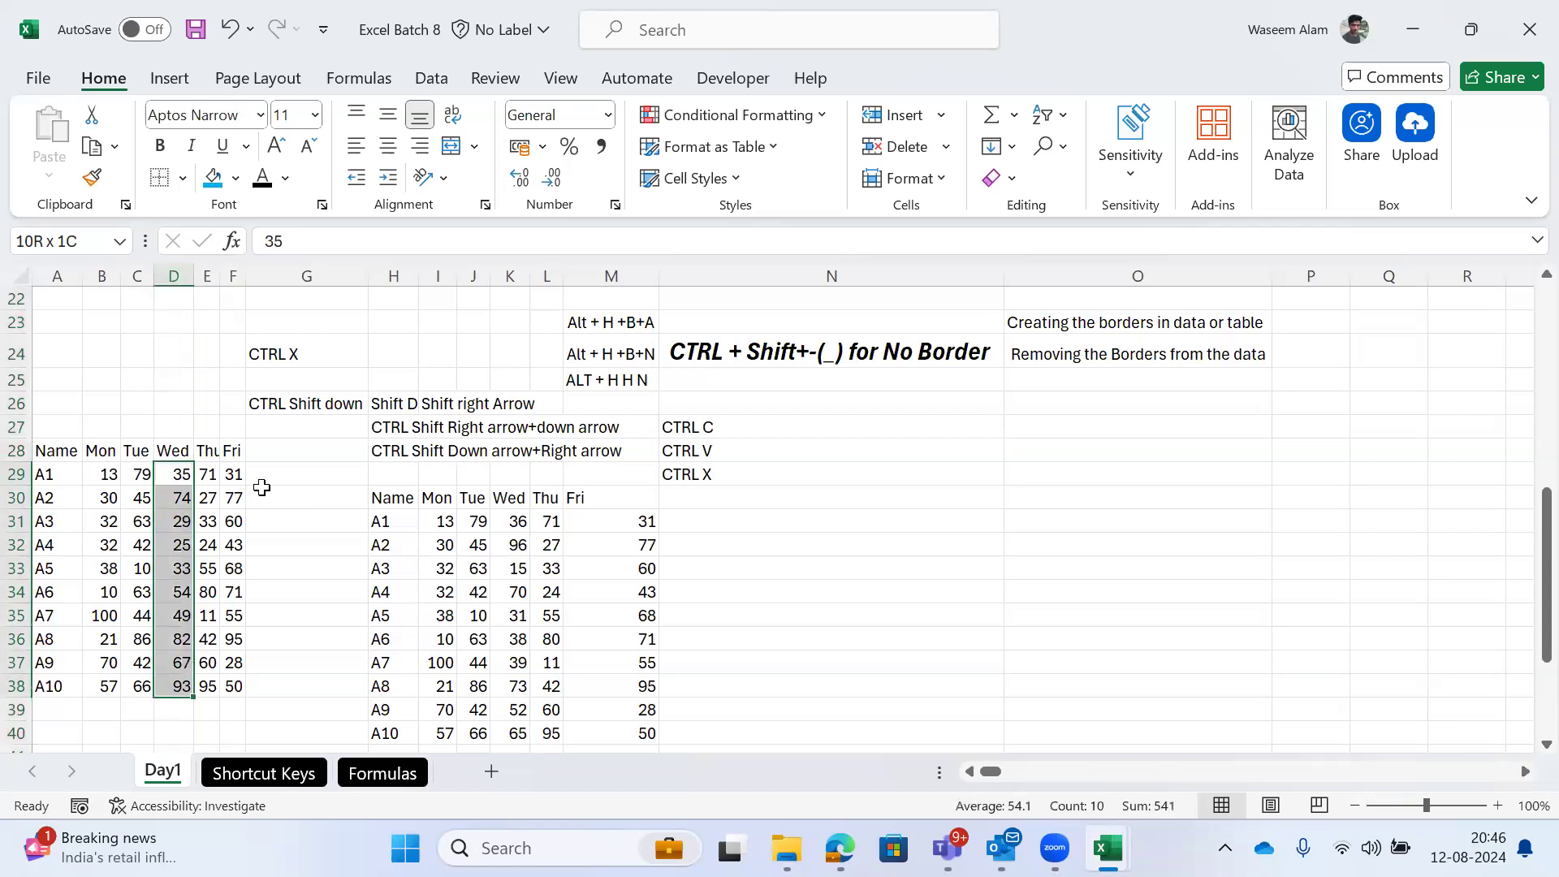
key("Up")
key("Down")
key("Up")
key("ctrl+space")
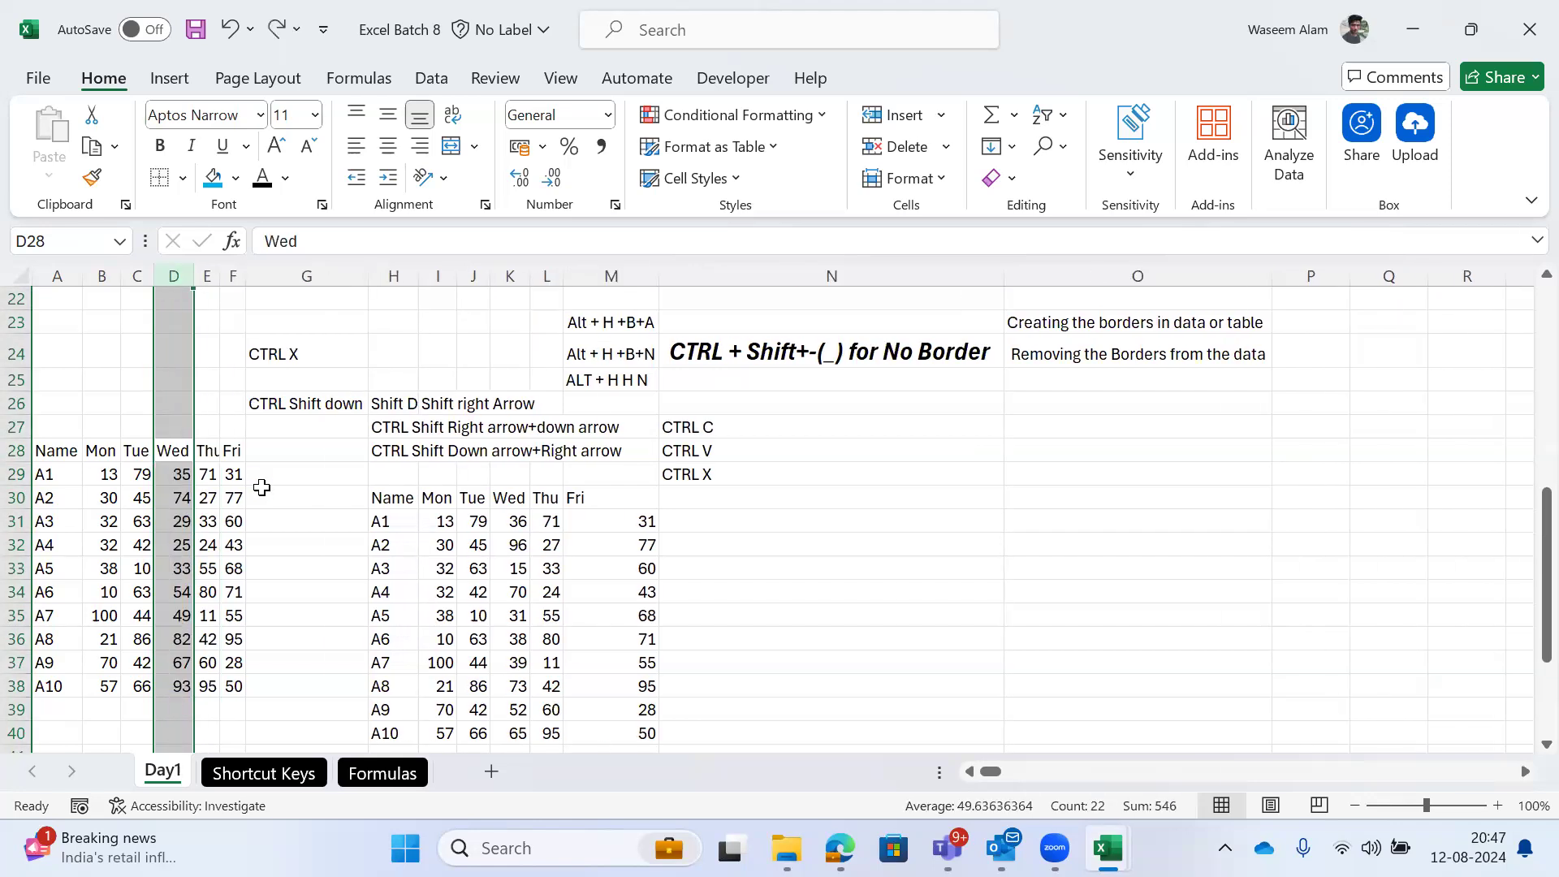
Step: Delete the entire selected Wed column from the worksheet
key("ctrl+minus")
key("Left")
key("Right")
Step: Enter the note "CTRL Space for Selecting your Cloumns" in G42 below the second marks table
key("Right")
key("Right")
key("Right")
key("Down")
key("Down")
key("Down")
key("Down")
key("Down")
key("Down")
key("Down")
key("Down")
key("Down")
key("Down")
key("Down")
key("Down")
key("Down")
key("Down")
key("Down")
key("Down")
key("Down")
key("Down")
key("Down")
key("Down")
key("Down")
key("Up")
key("Up")
key("Up")
key("Up")
key("Up")
key("Up")
key("Up")
type("CTRL Space for ")
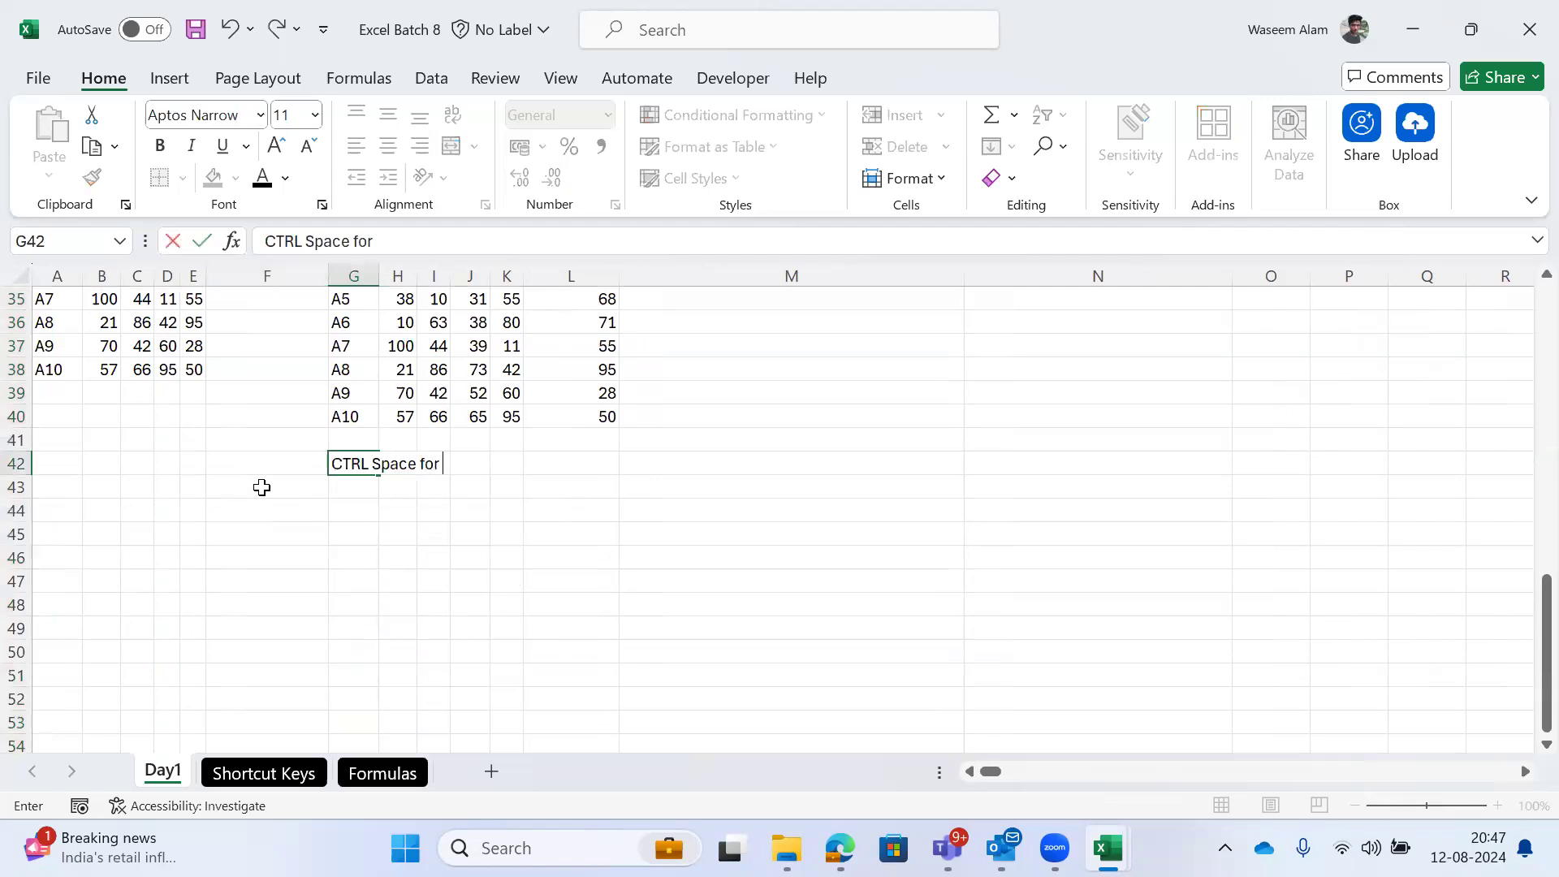
type("Selecting")
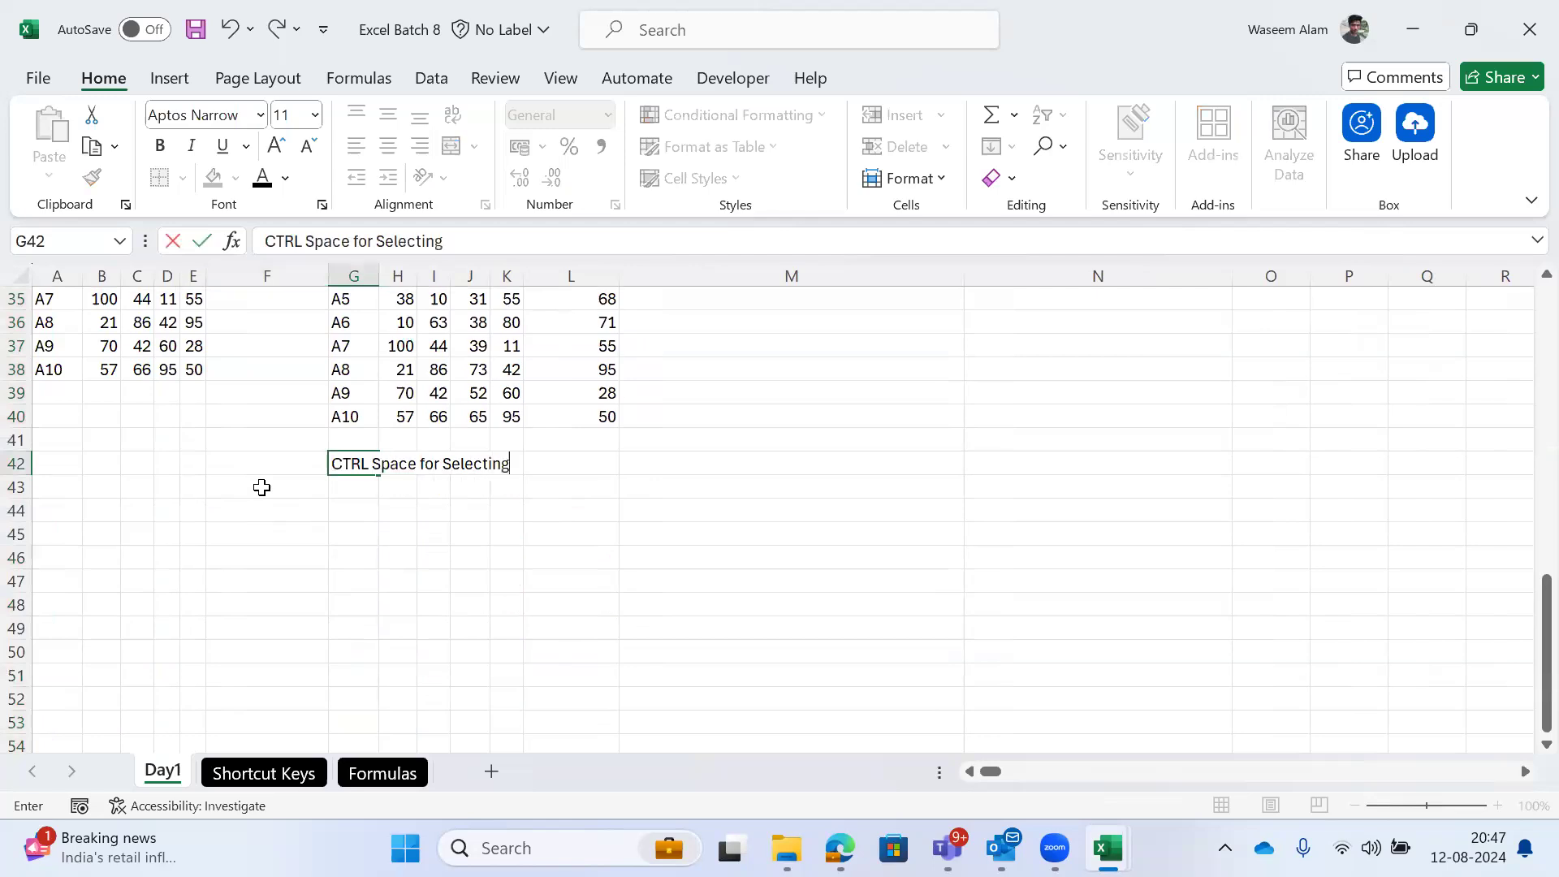
type(" your Cloumns")
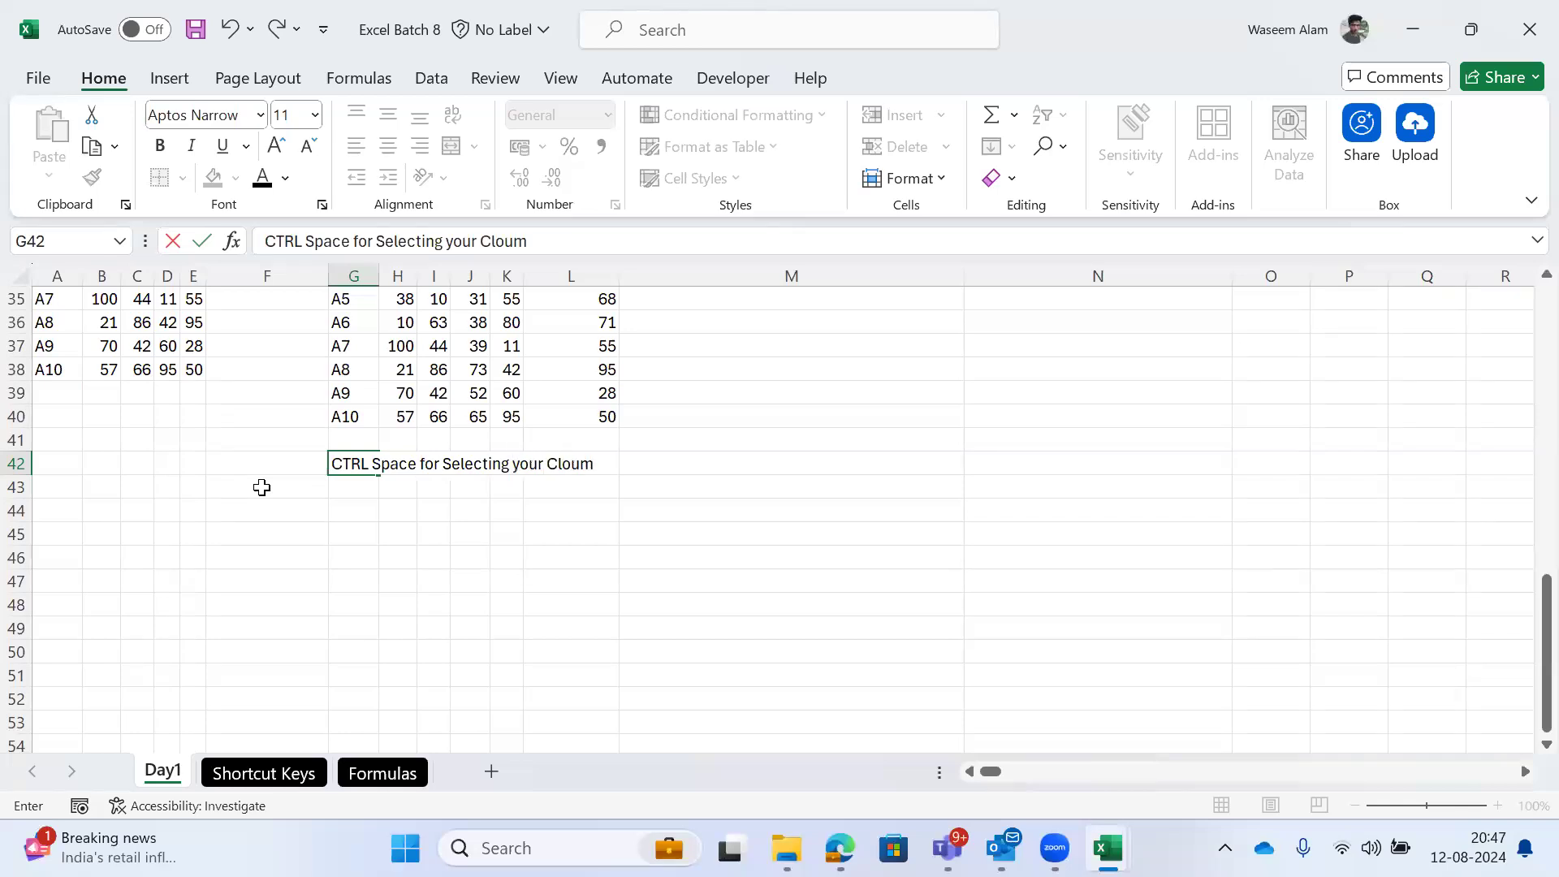
key("Return")
Step: Enter the note "Shift Space for selecting rows" in G44
key("Return")
type("CTR")
key("BackSpace")
key("BackSpace")
key("BackSpace")
key("BackSpace")
type("Shit")
type("ft")
type(" Space")
type("for")
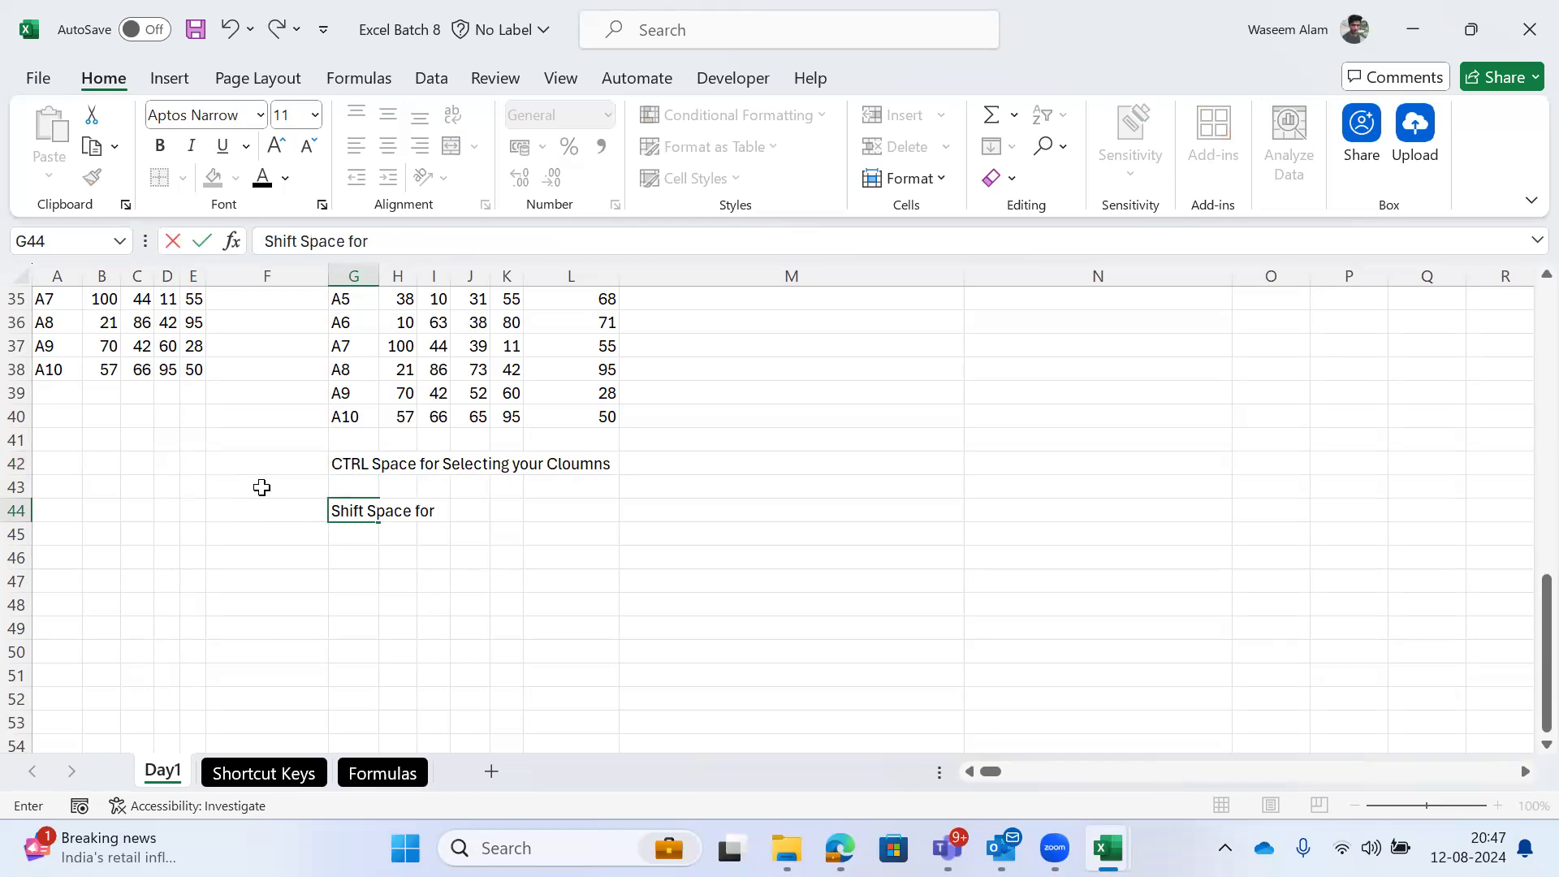
type("selecting rows")
key("Tab")
Step: Select the entire worksheet column D starting from the empty cell D27 above the Thu heading
key("Left")
key("Left")
key("Up")
key("Up")
key("Left")
key("Up")
key("Up")
key("Up")
key("Up")
key("Up")
key("Up")
key("Up")
key("Up")
key("Up")
key("Up")
key("Up")
key("Up")
key("Up")
key("Up")
key("Up")
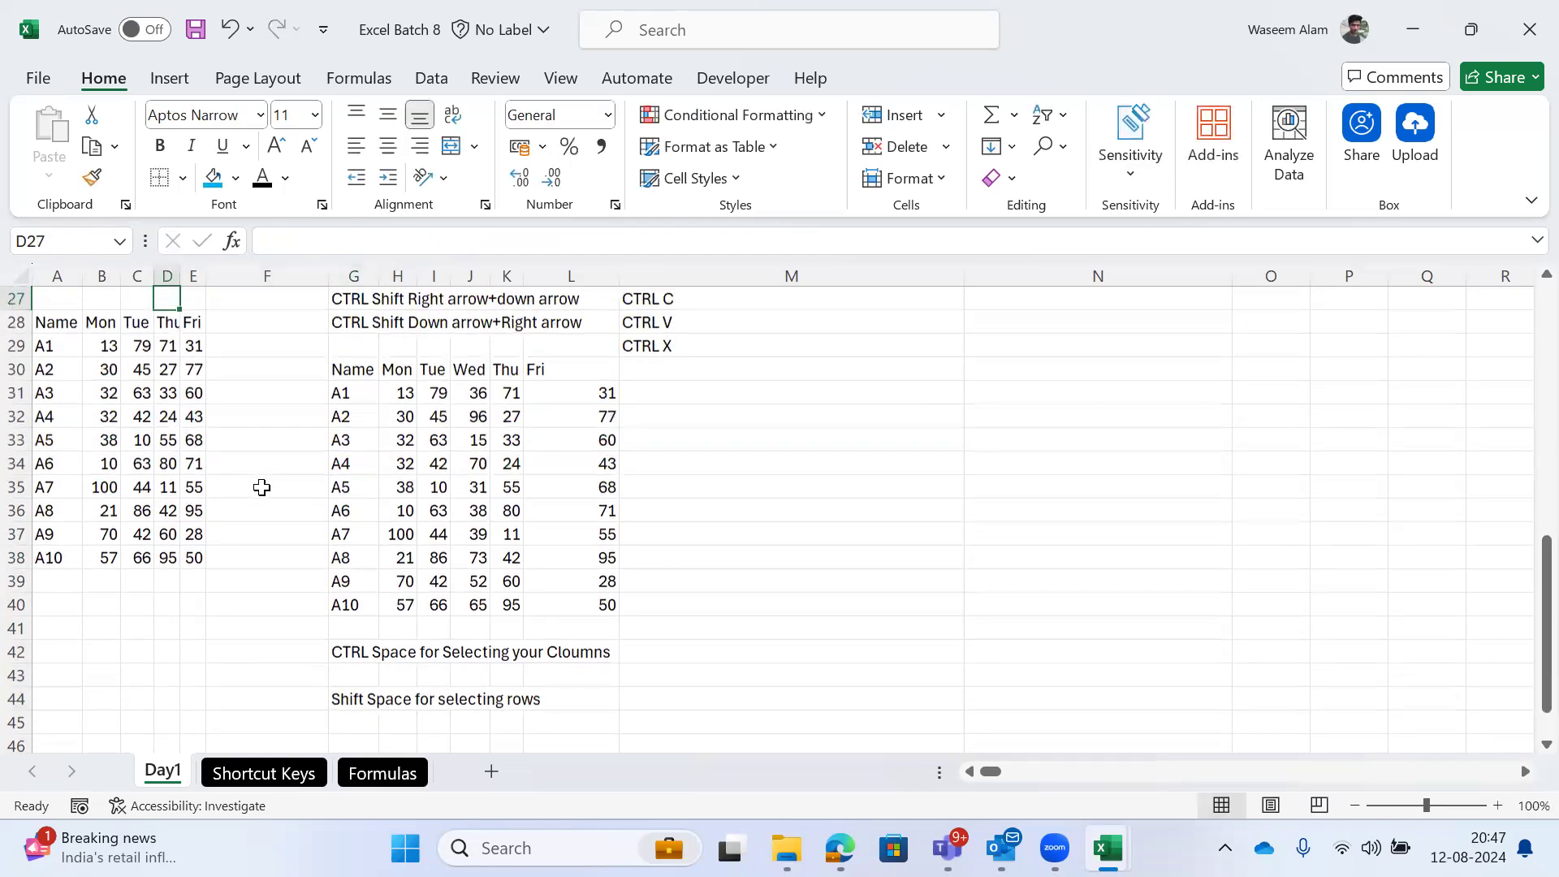
left_click(174, 276)
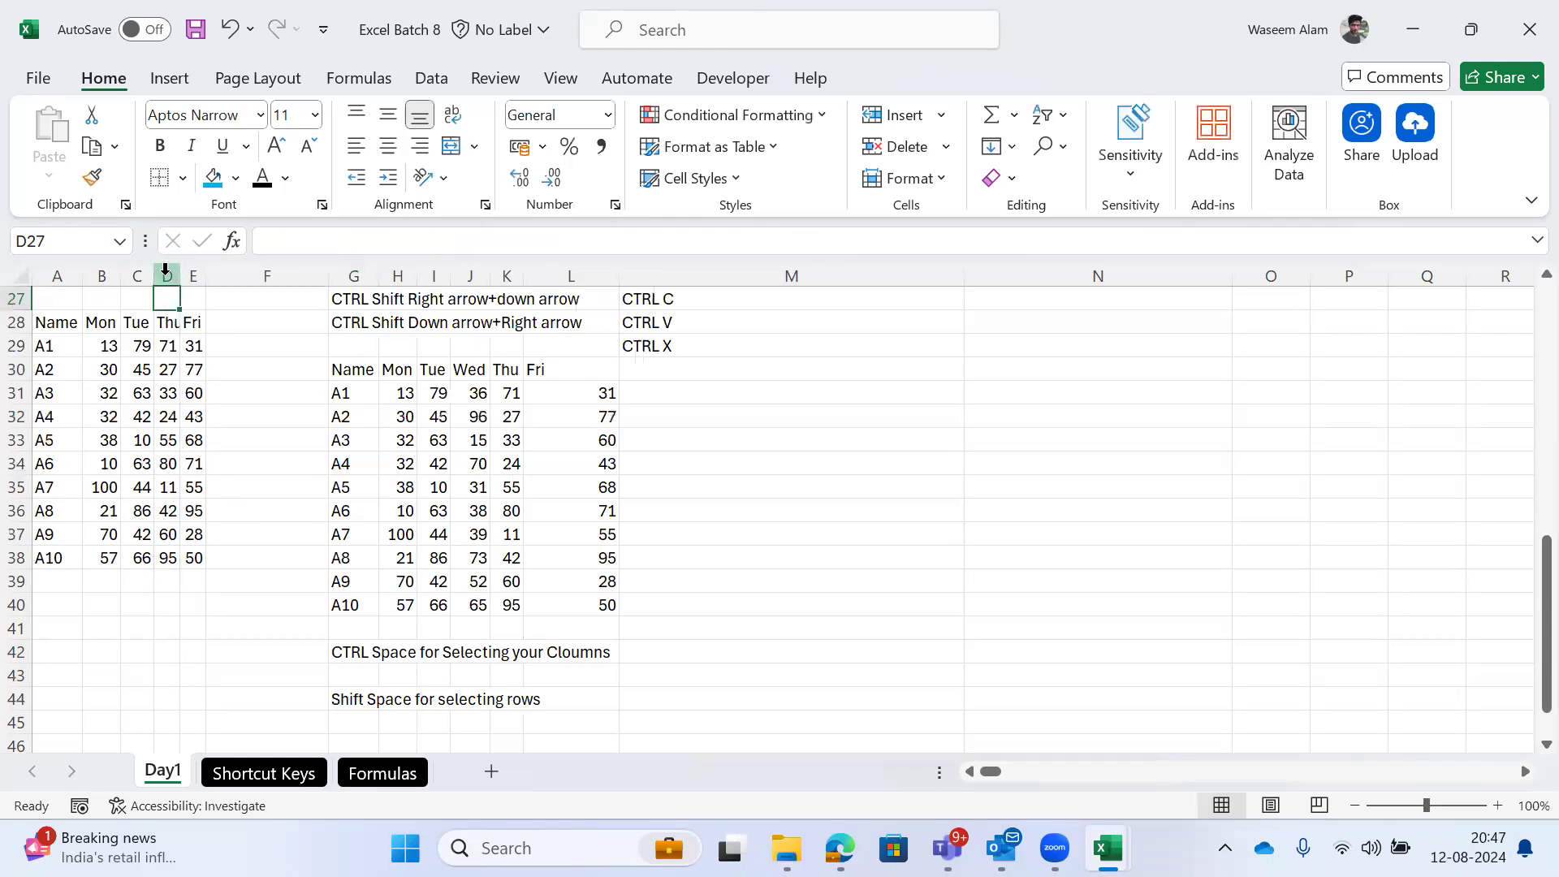
key("ctrl+space")
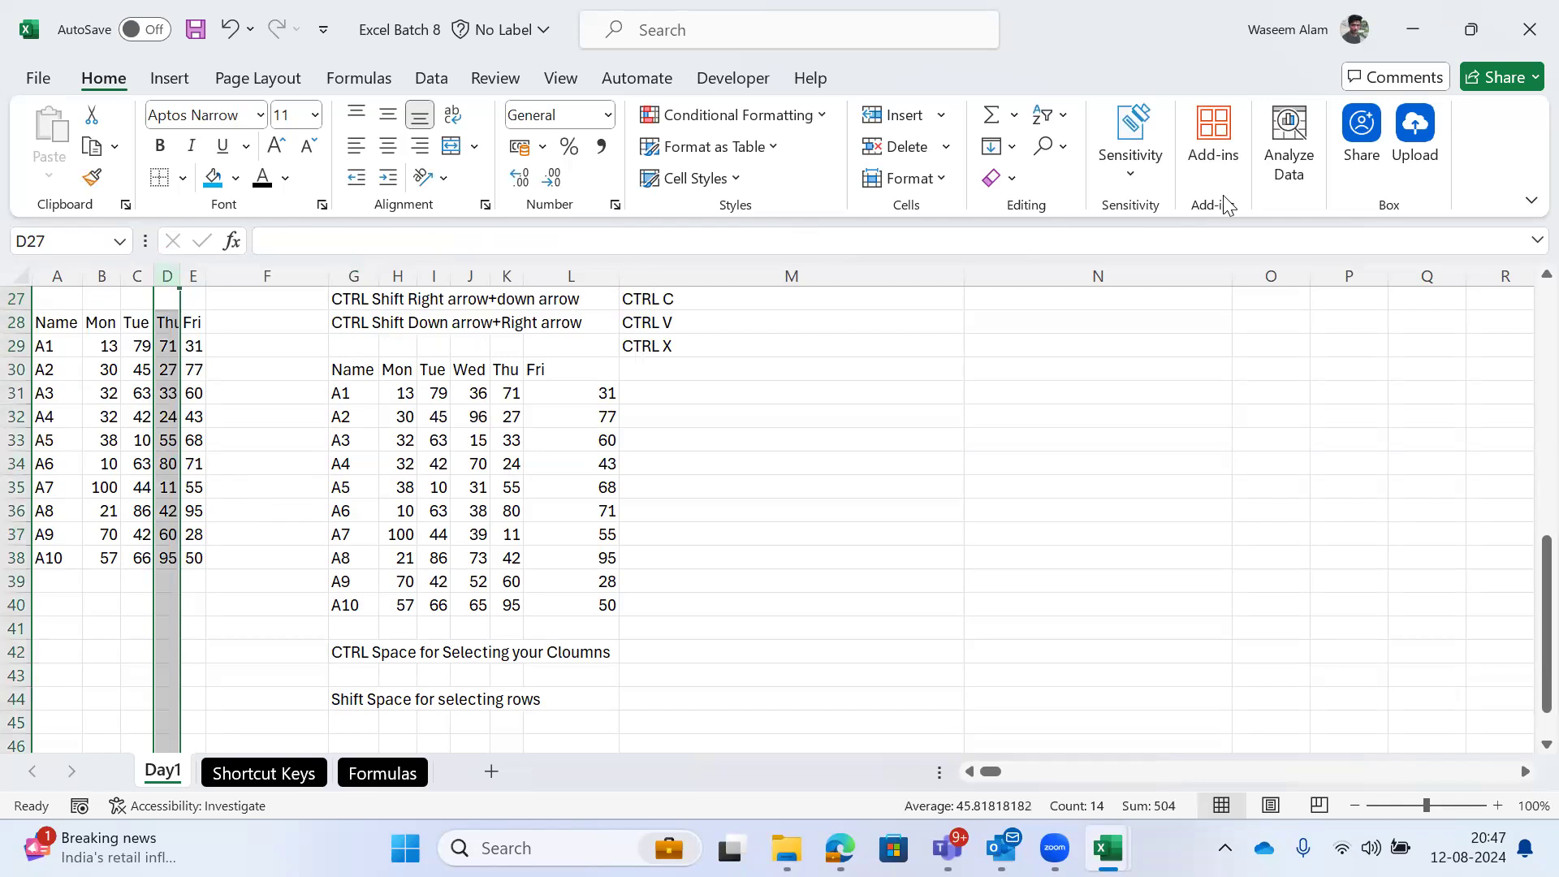
left_click(835, 195)
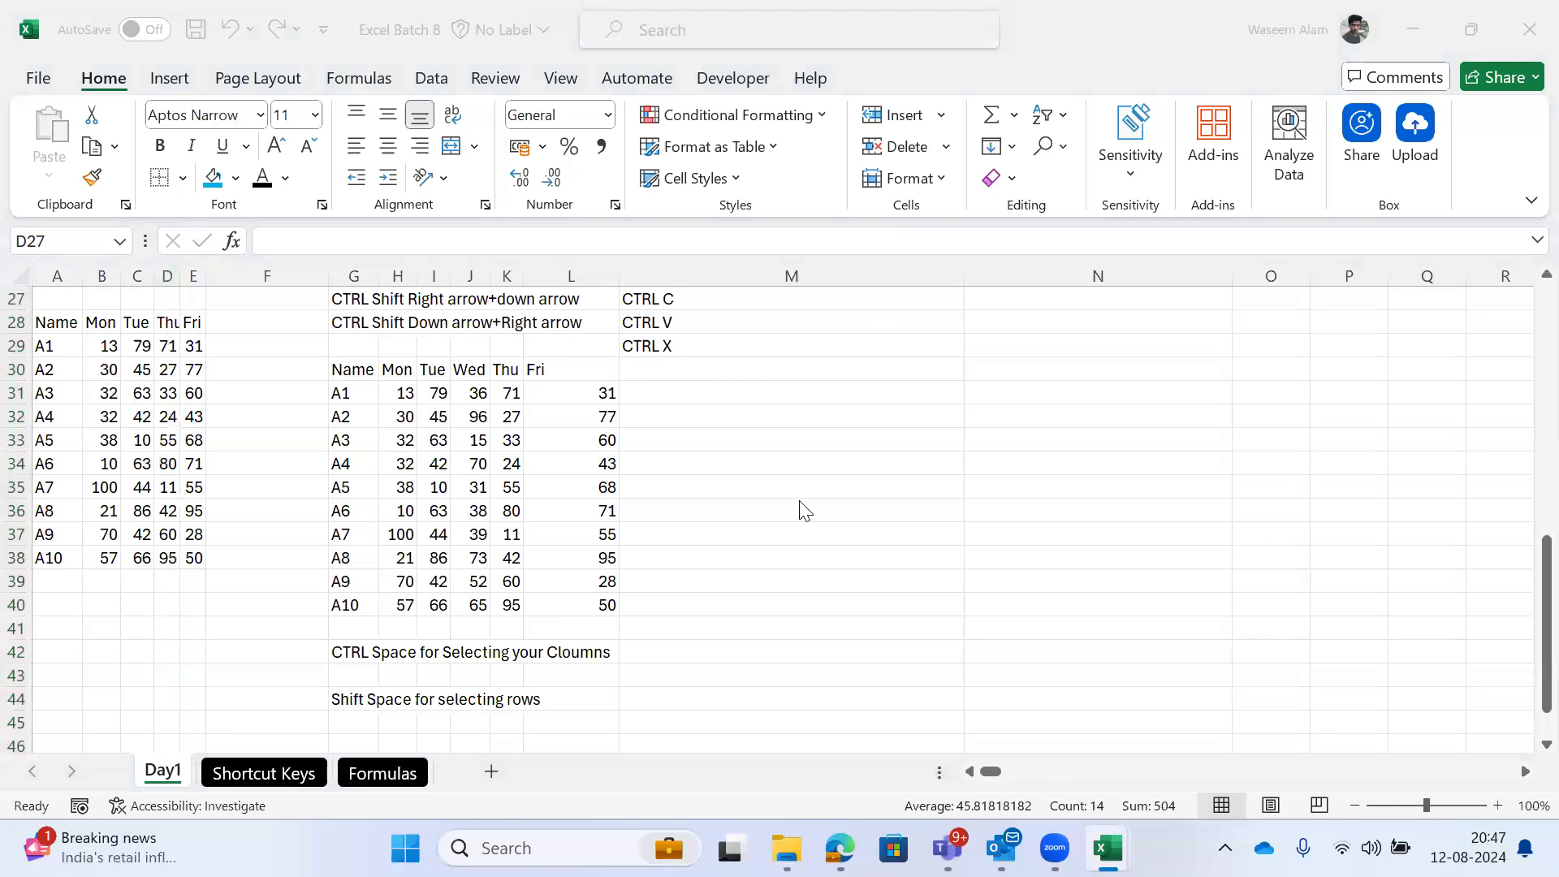
key("alt+Tab")
key("ctrl+space")
left_click(104, 458)
key("Left")
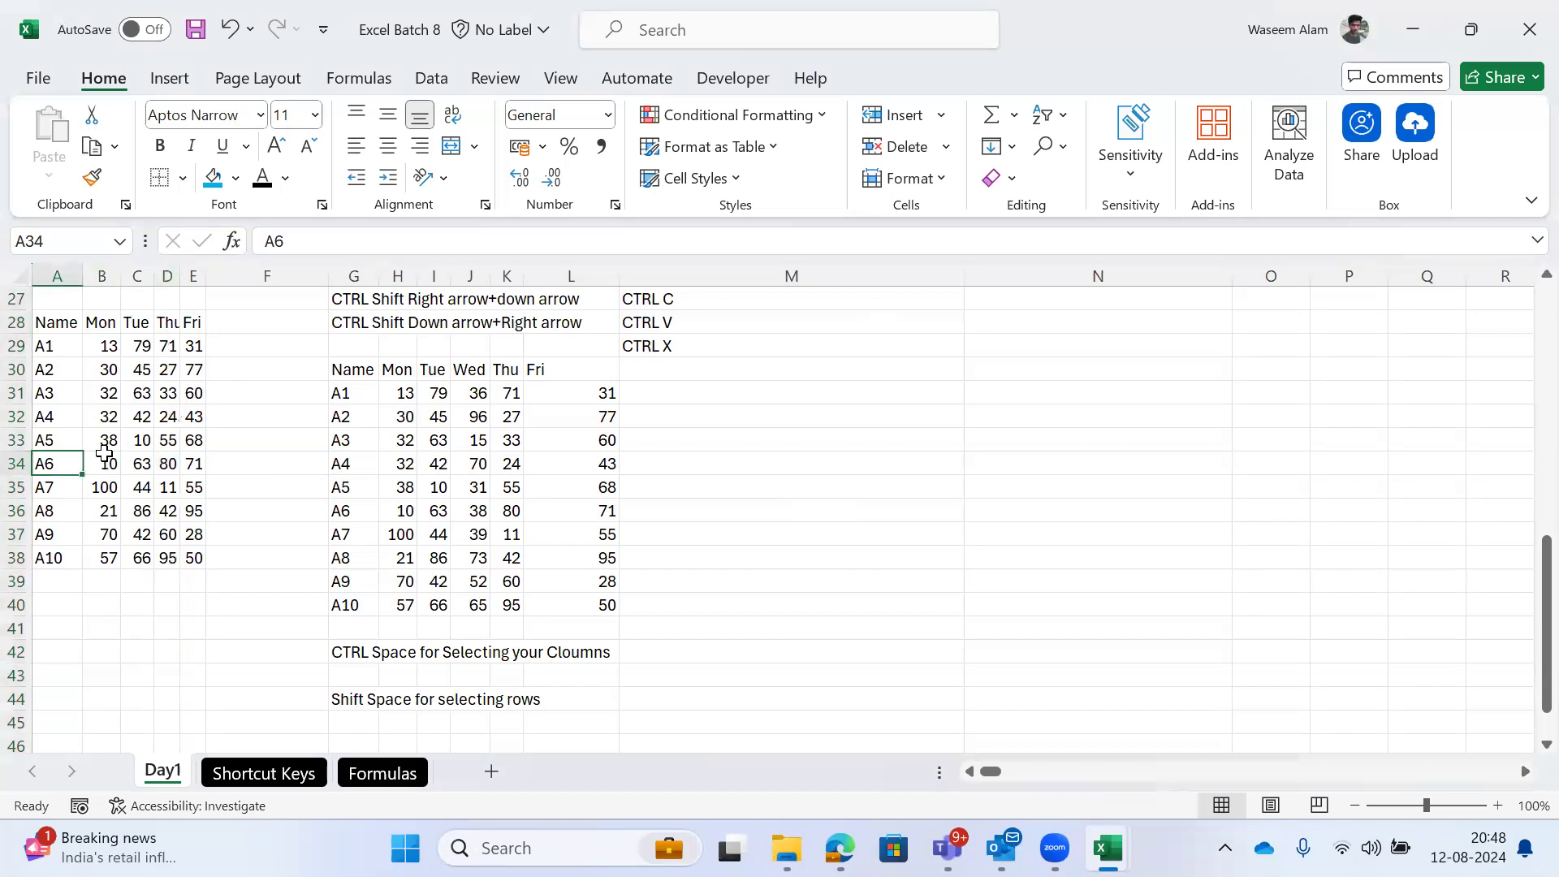
key("Right")
key("Right")
key("Right")
key("Right")
key("Right")
key("alt+Tab")
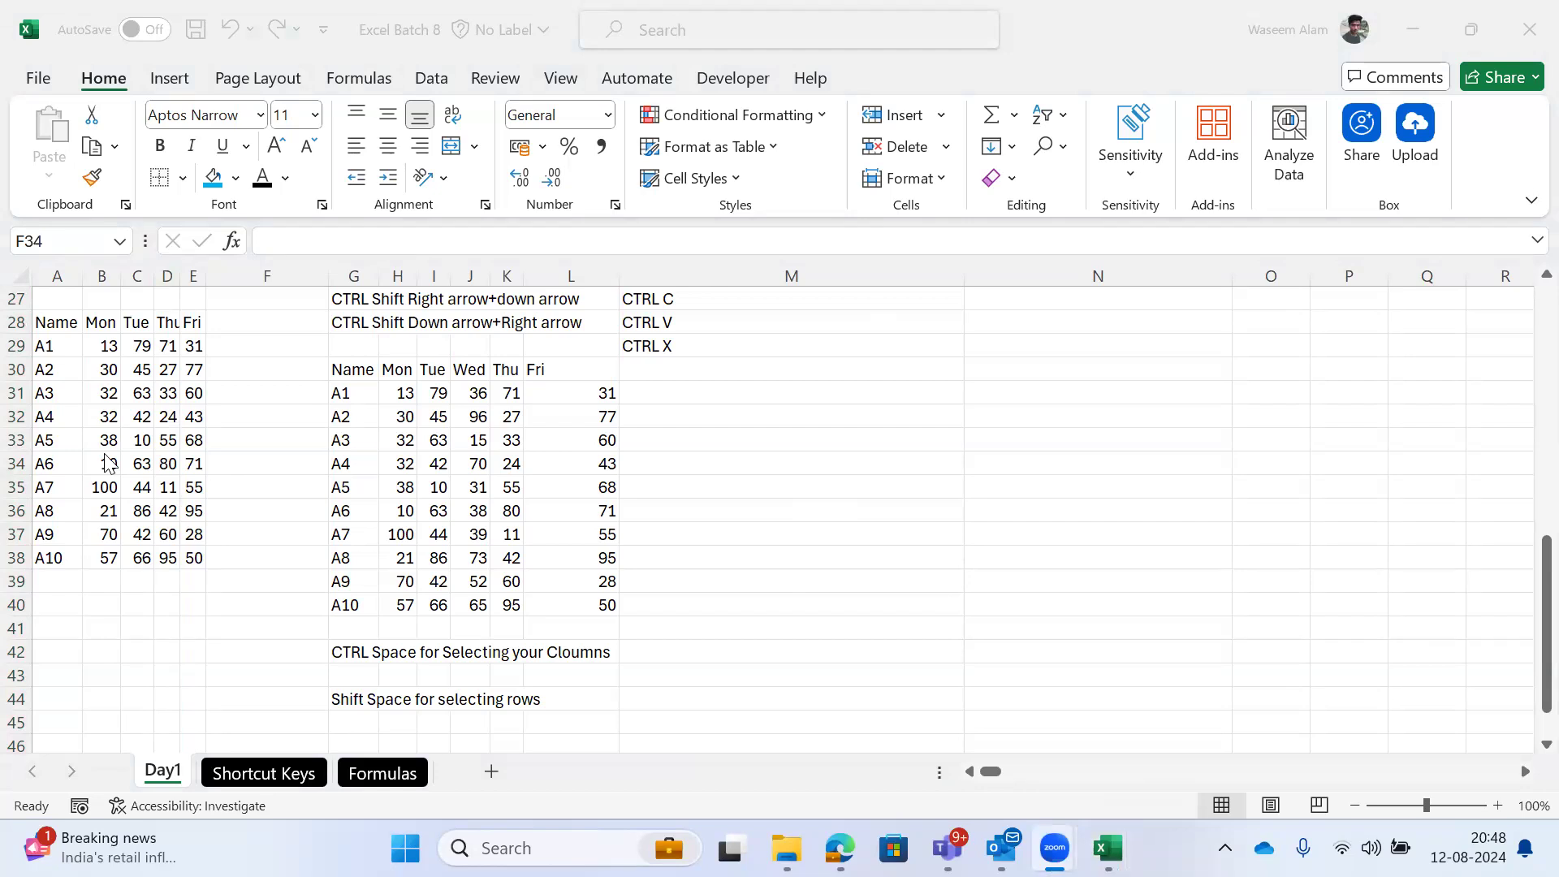
key("alt+Tab")
Step: Try autofitting the entire Thu column D from cell D30, and undo the width change
key("Up")
key("Up")
key("Left")
key("Left")
key("Left")
key("Left")
key("Left")
key("Right")
key("Right")
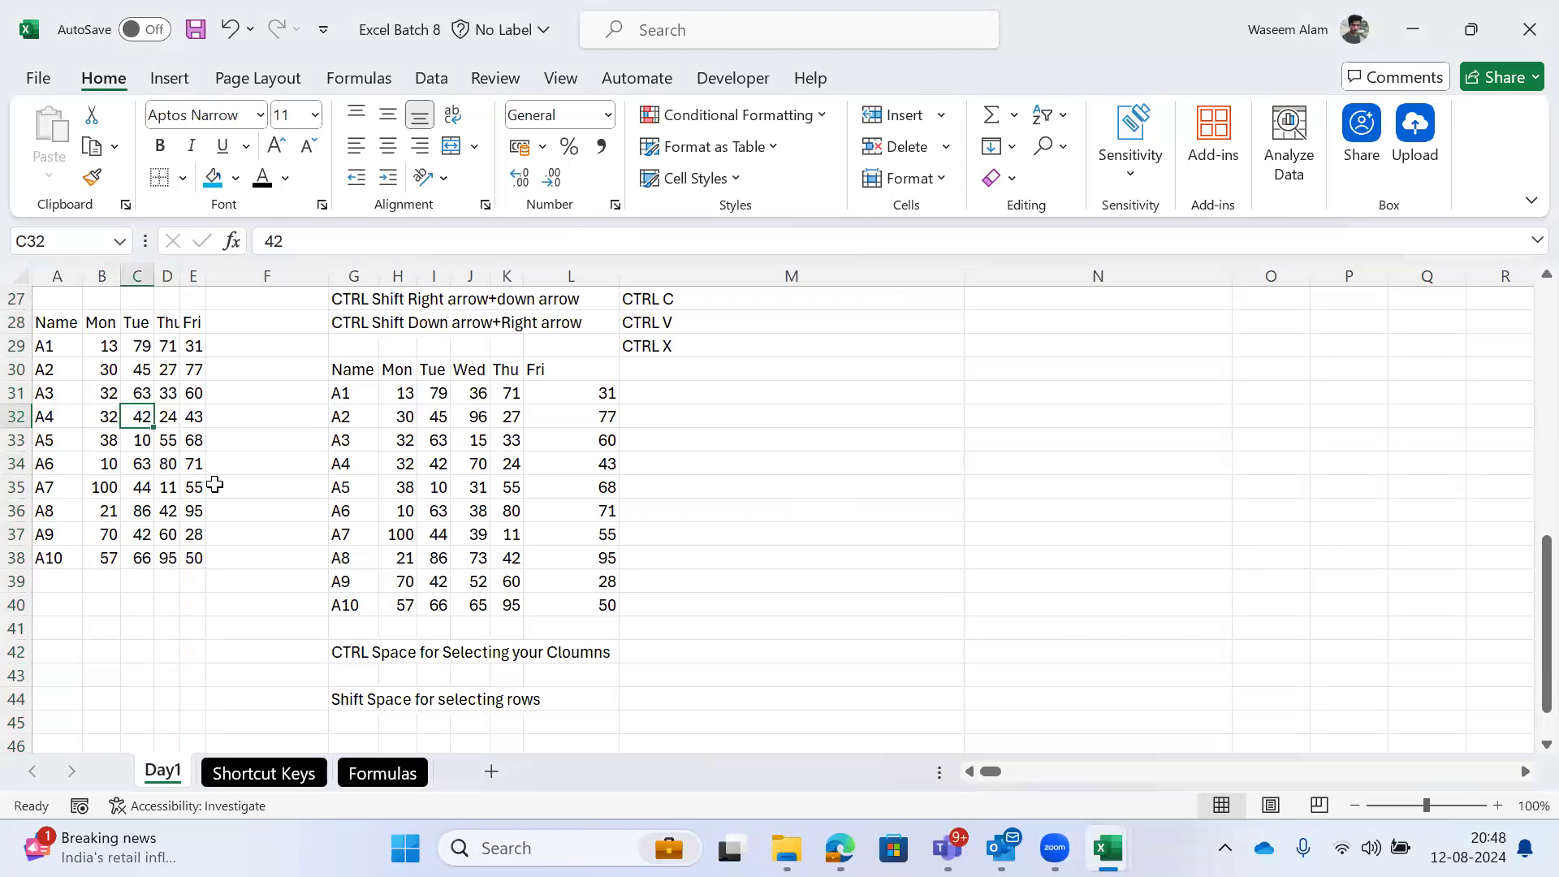
key("Right")
key("Right")
key("Up")
key("Up")
key("Left")
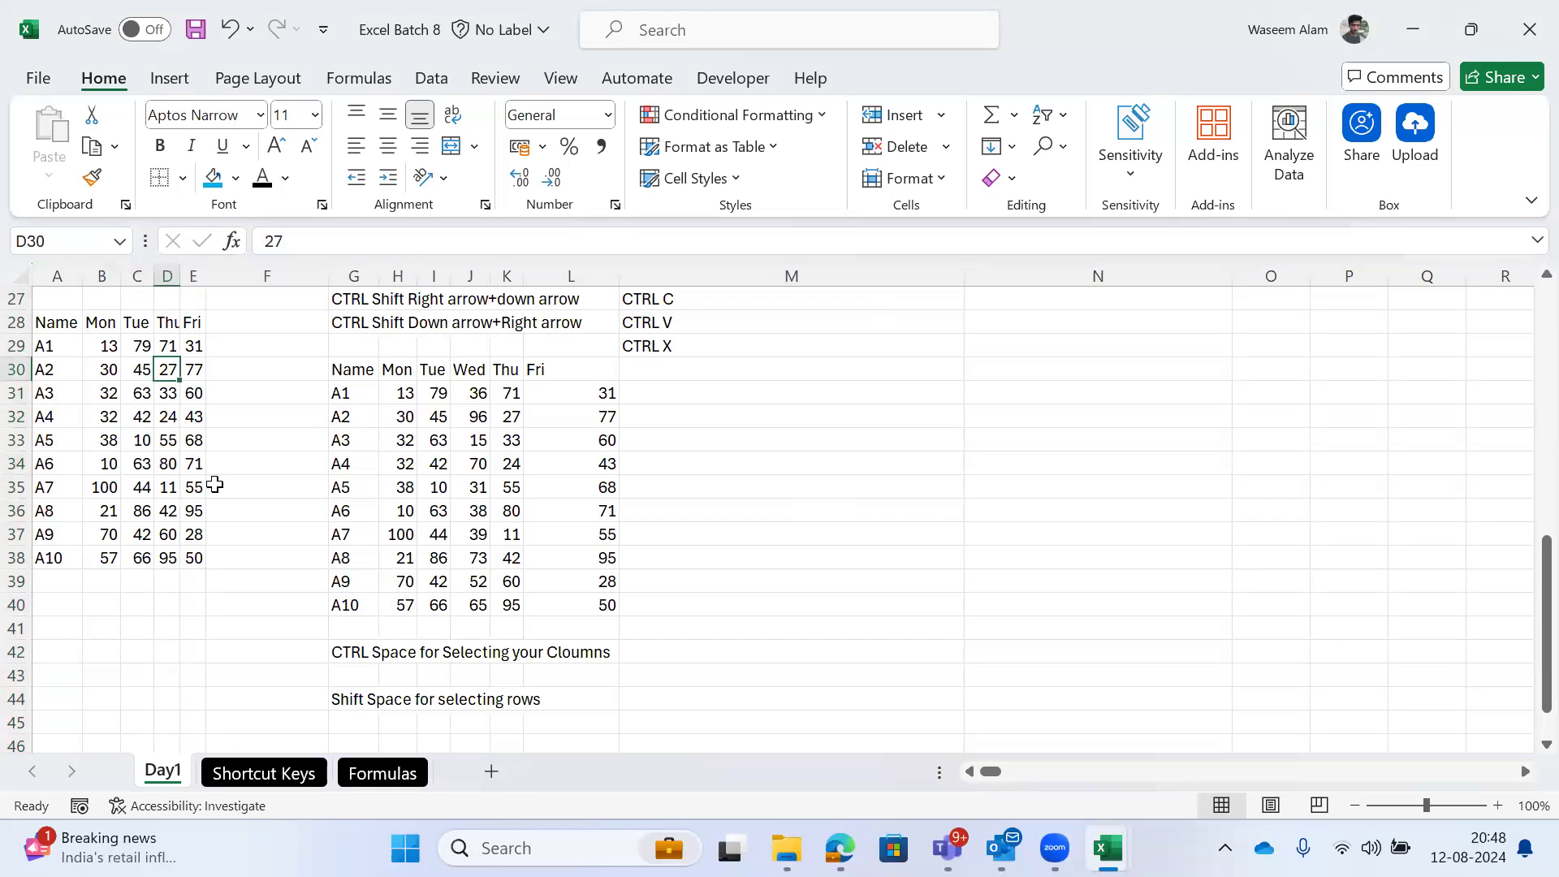
key("ctrl+space")
key("alt+h")
key("o")
key("i")
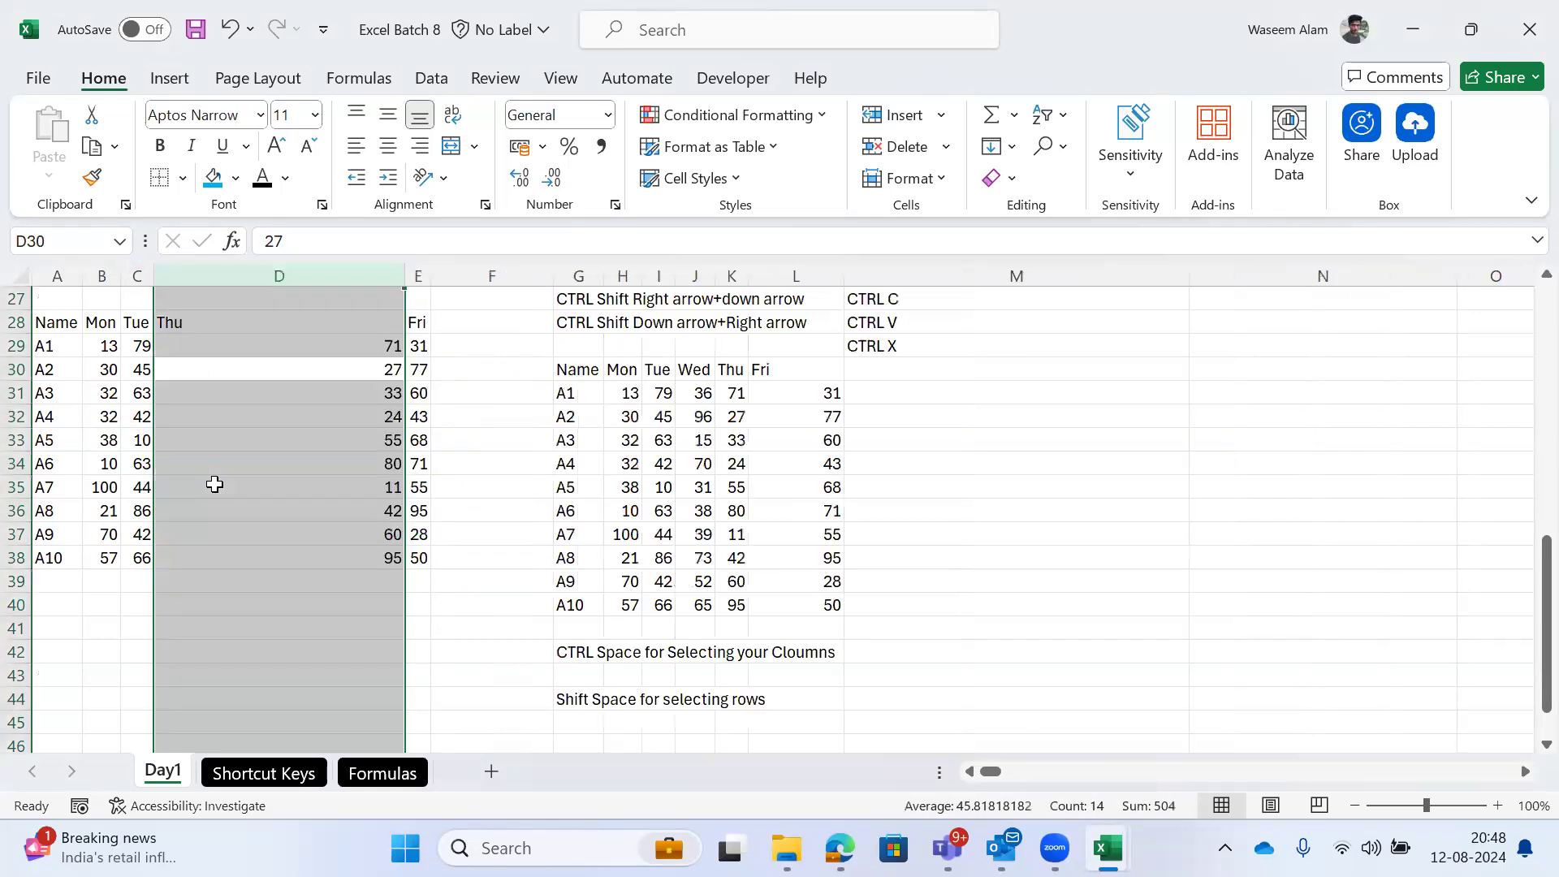
key("ctrl+z")
Step: Select the entire Thu column again, starting from cell D30
key("ctrl+space")
key("Left")
key("Right")
key("ctrl+space")
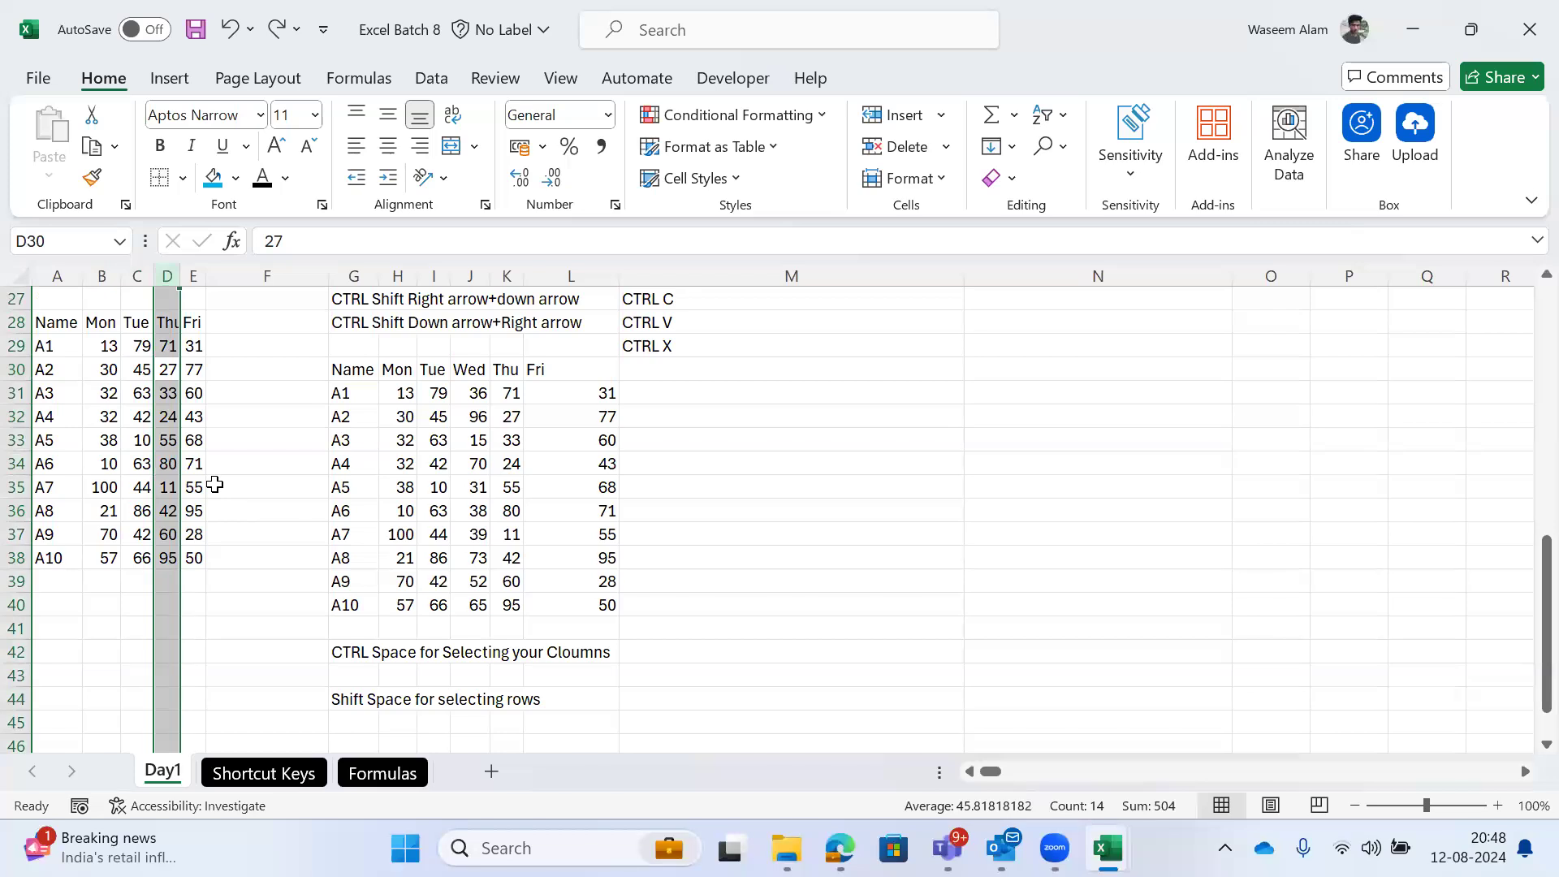
Step: Highlight the column and row selection shortcut notes in G42:G44
key("Down")
key("Down")
key("Down")
key("Down")
key("Down")
key("Down")
key("Down")
key("Down")
key("Down")
key("Down")
key("Right")
key("Right")
key("Down")
key("Down")
key("Right")
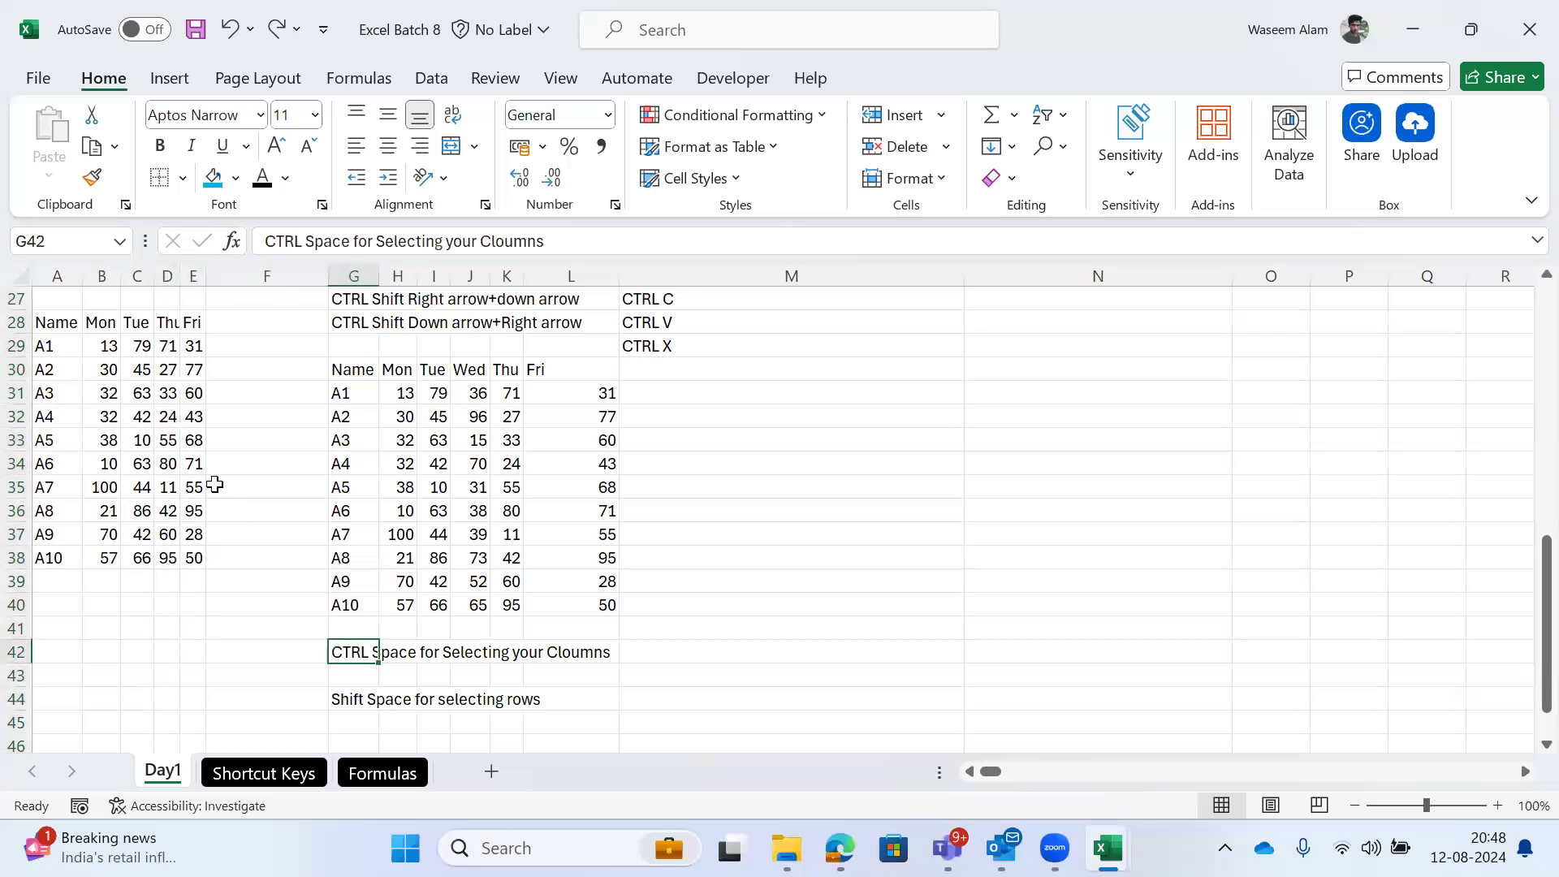
key("shift+Down")
key("shift+Down")
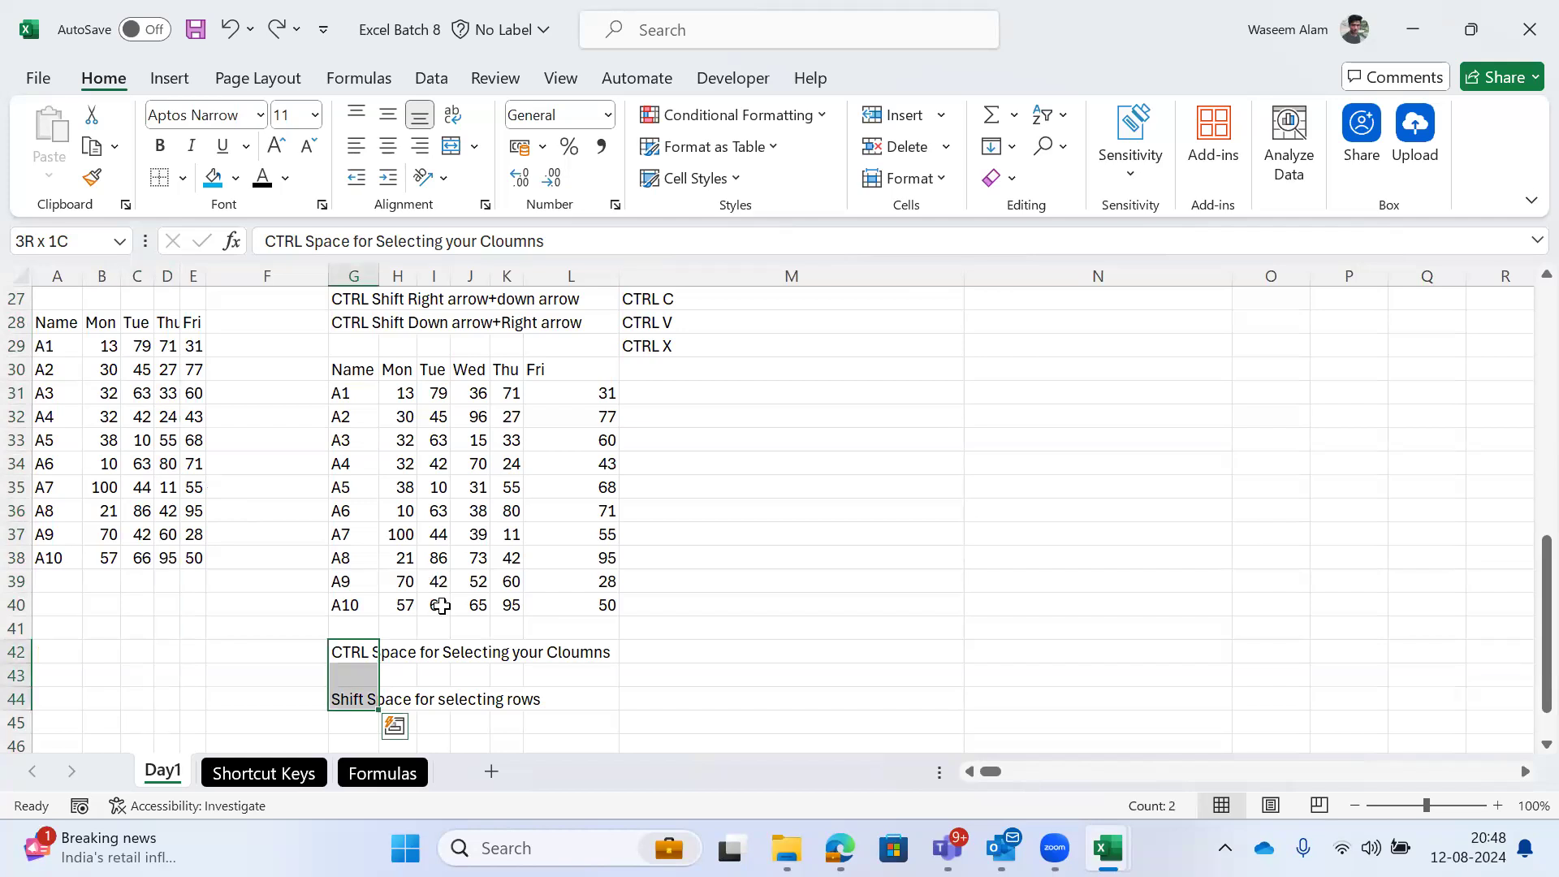
Step: Correct the spelling in G42 so the note reads "CTRL Space for Selecting your Columns"
key("F1")
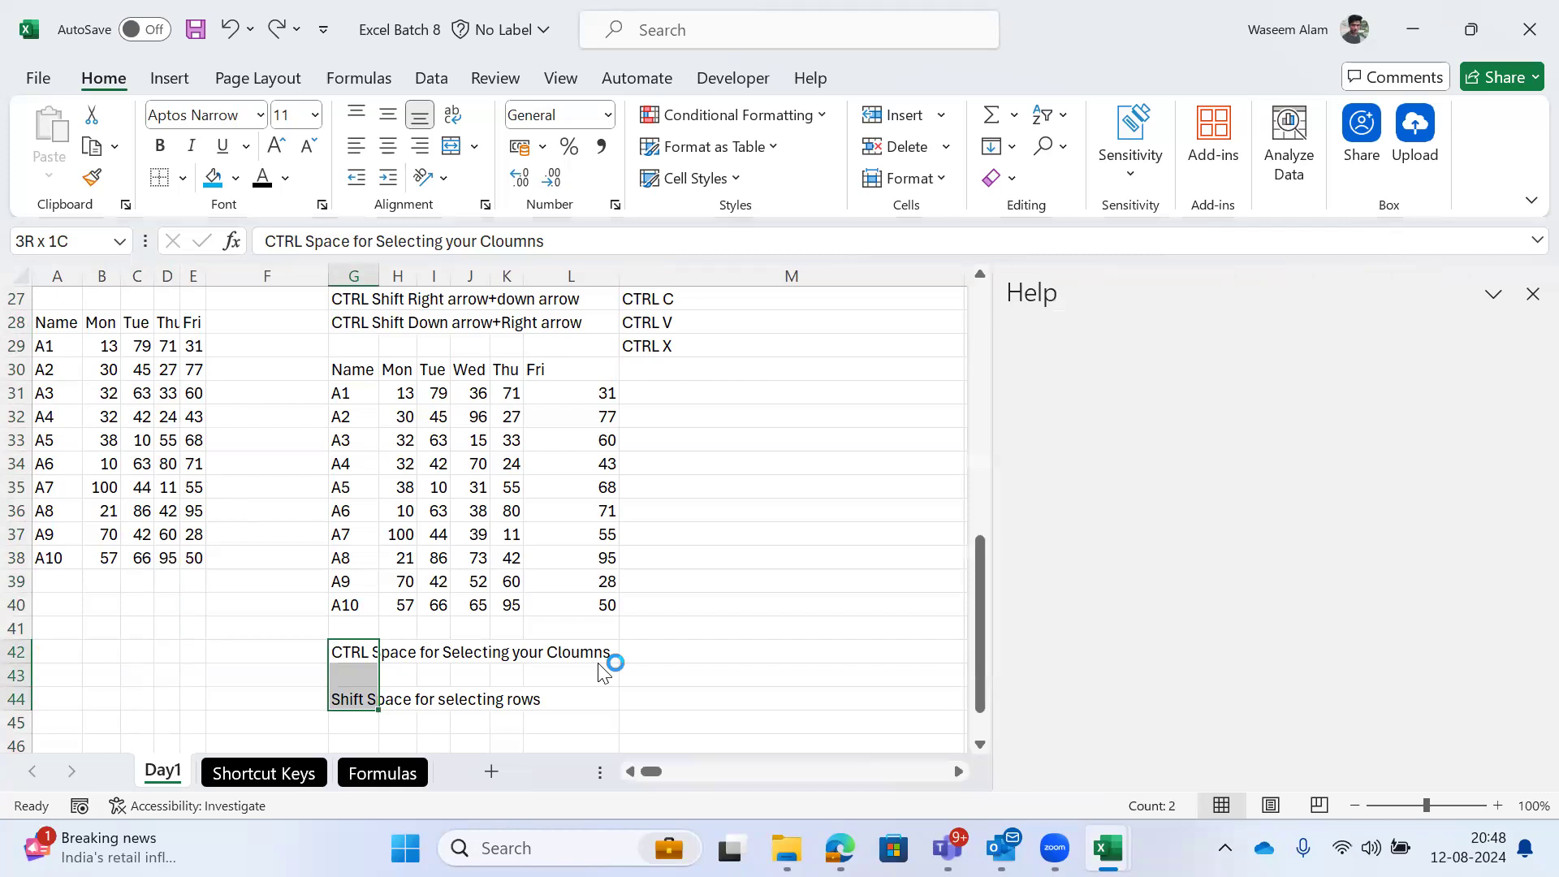
left_click(1532, 294)
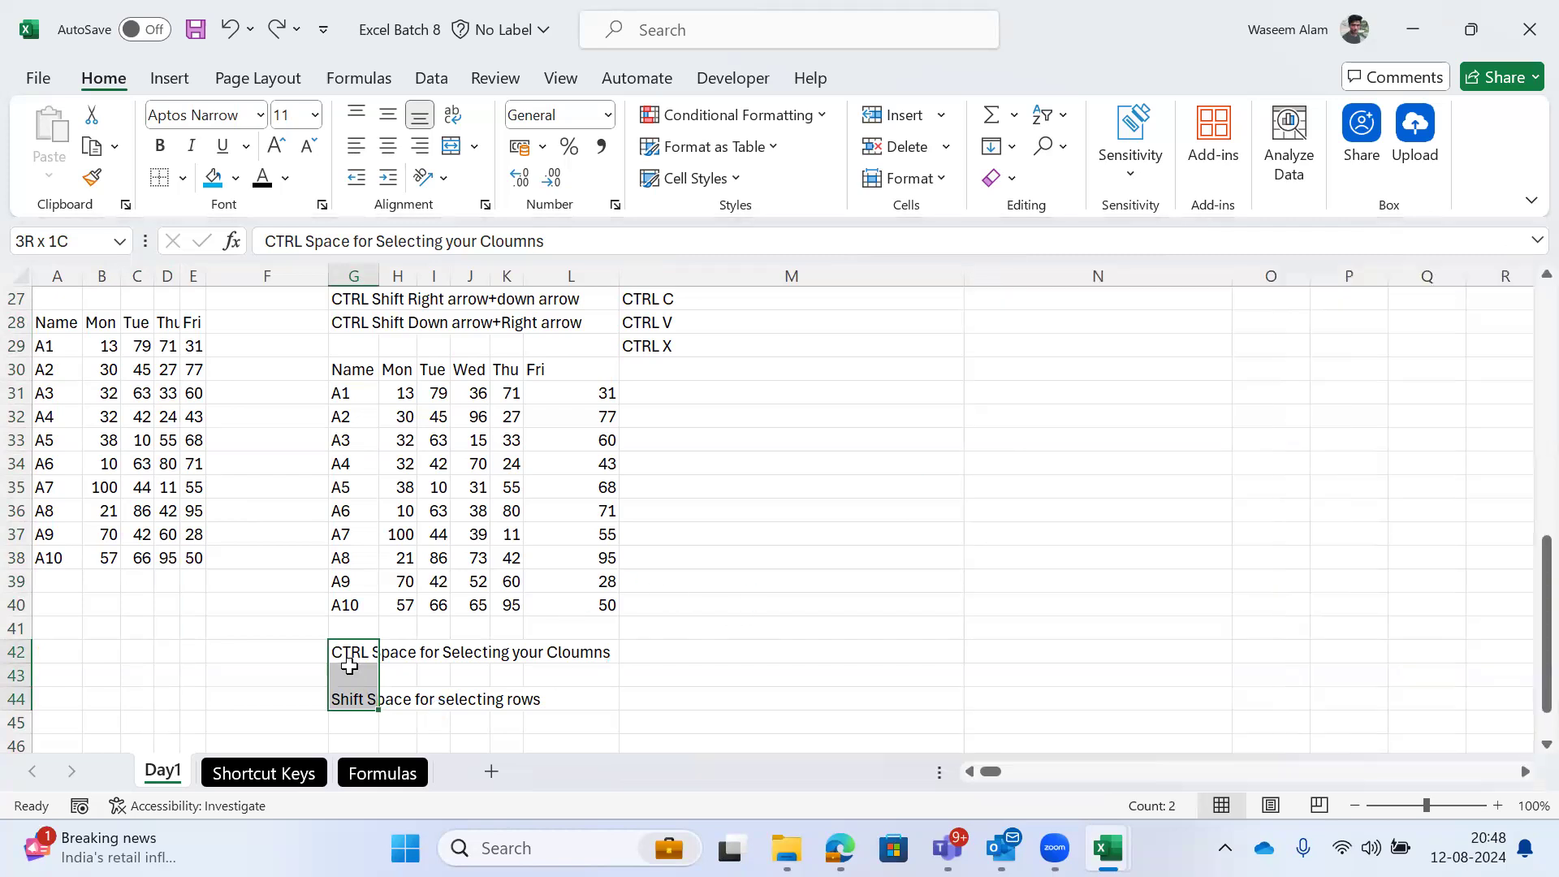
left_click(349, 662)
key("F2")
key("BackSpace")
type("m")
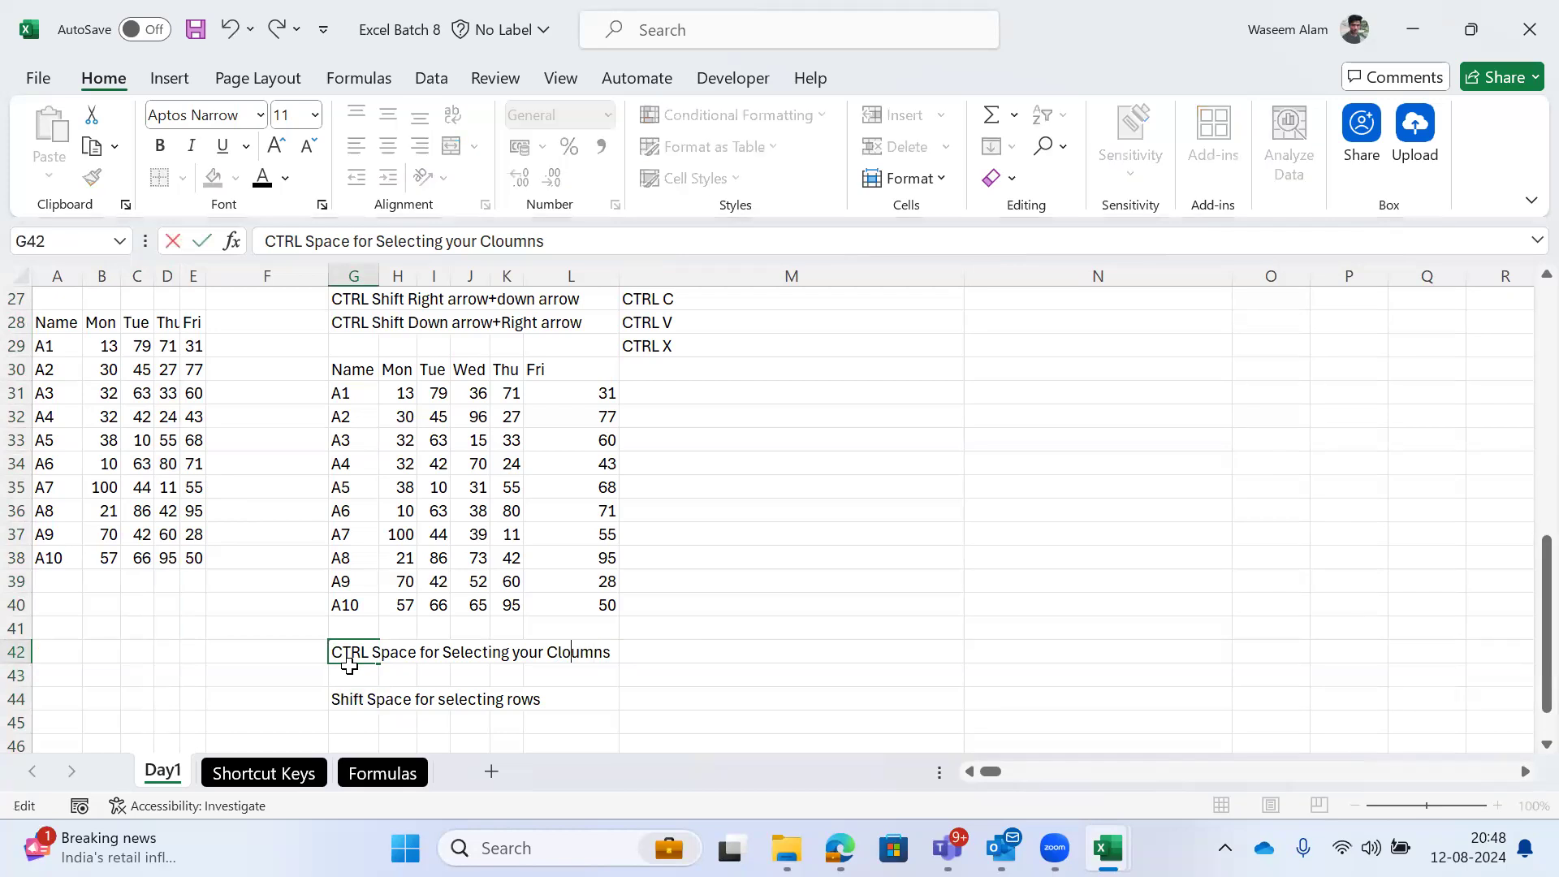
key("BackSpace")
type("l")
key("Return")
key("Return")
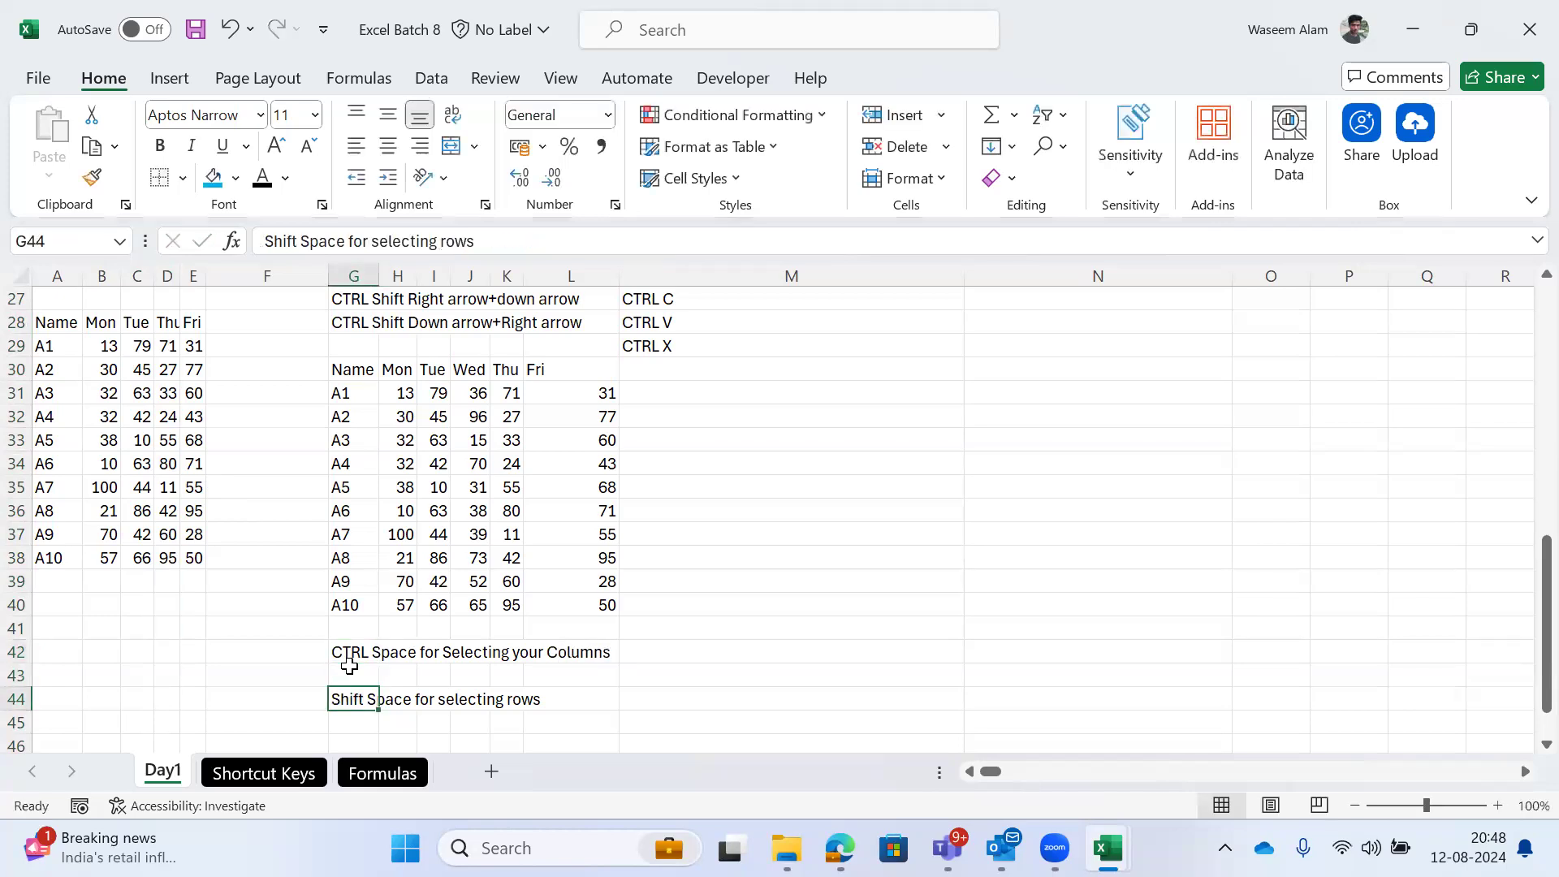
Step: Select the entire worksheet column A containing the Name list
key("Left")
key("Left")
key("Up")
key("Up")
key("Left")
key("Up")
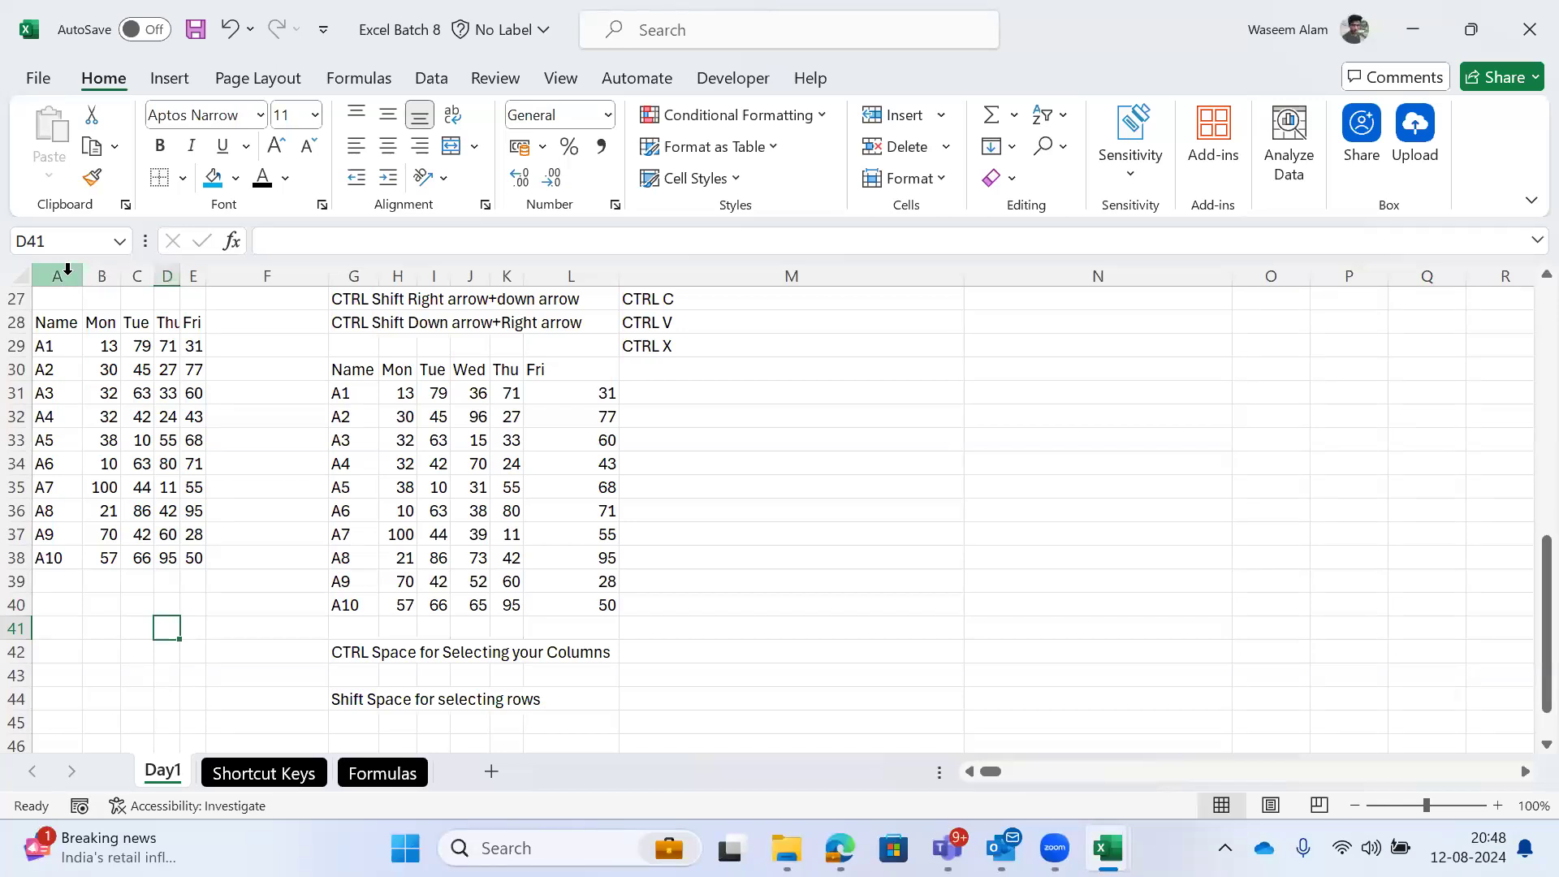
left_click(71, 269)
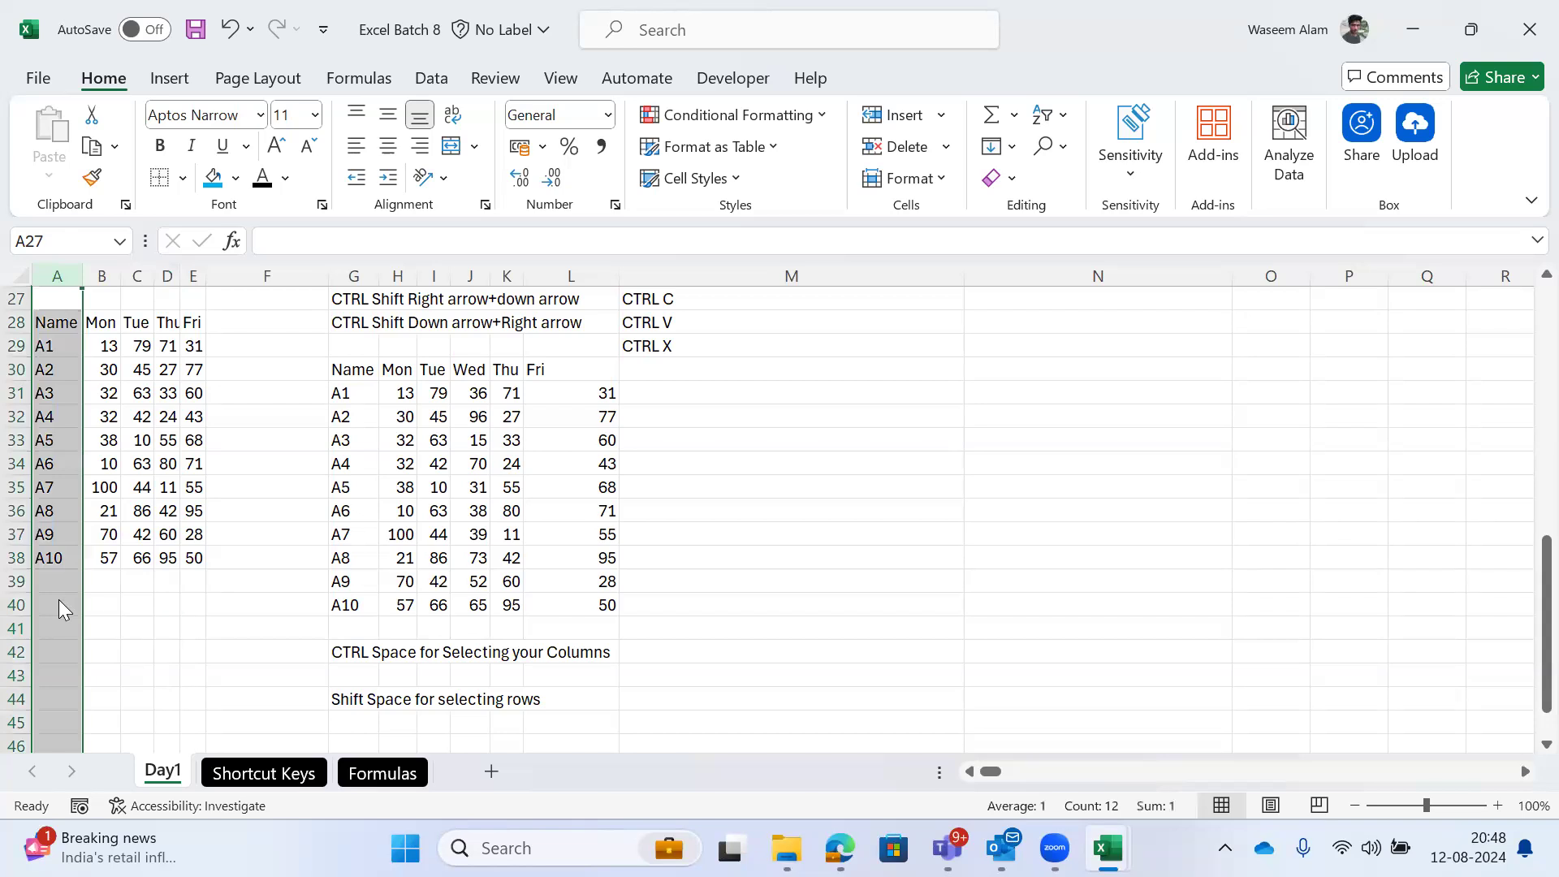
Step: Jump to the last worksheet row in column A and return to the Name heading
key("ctrl+Down")
key("ctrl+Down")
key("ctrl+Down")
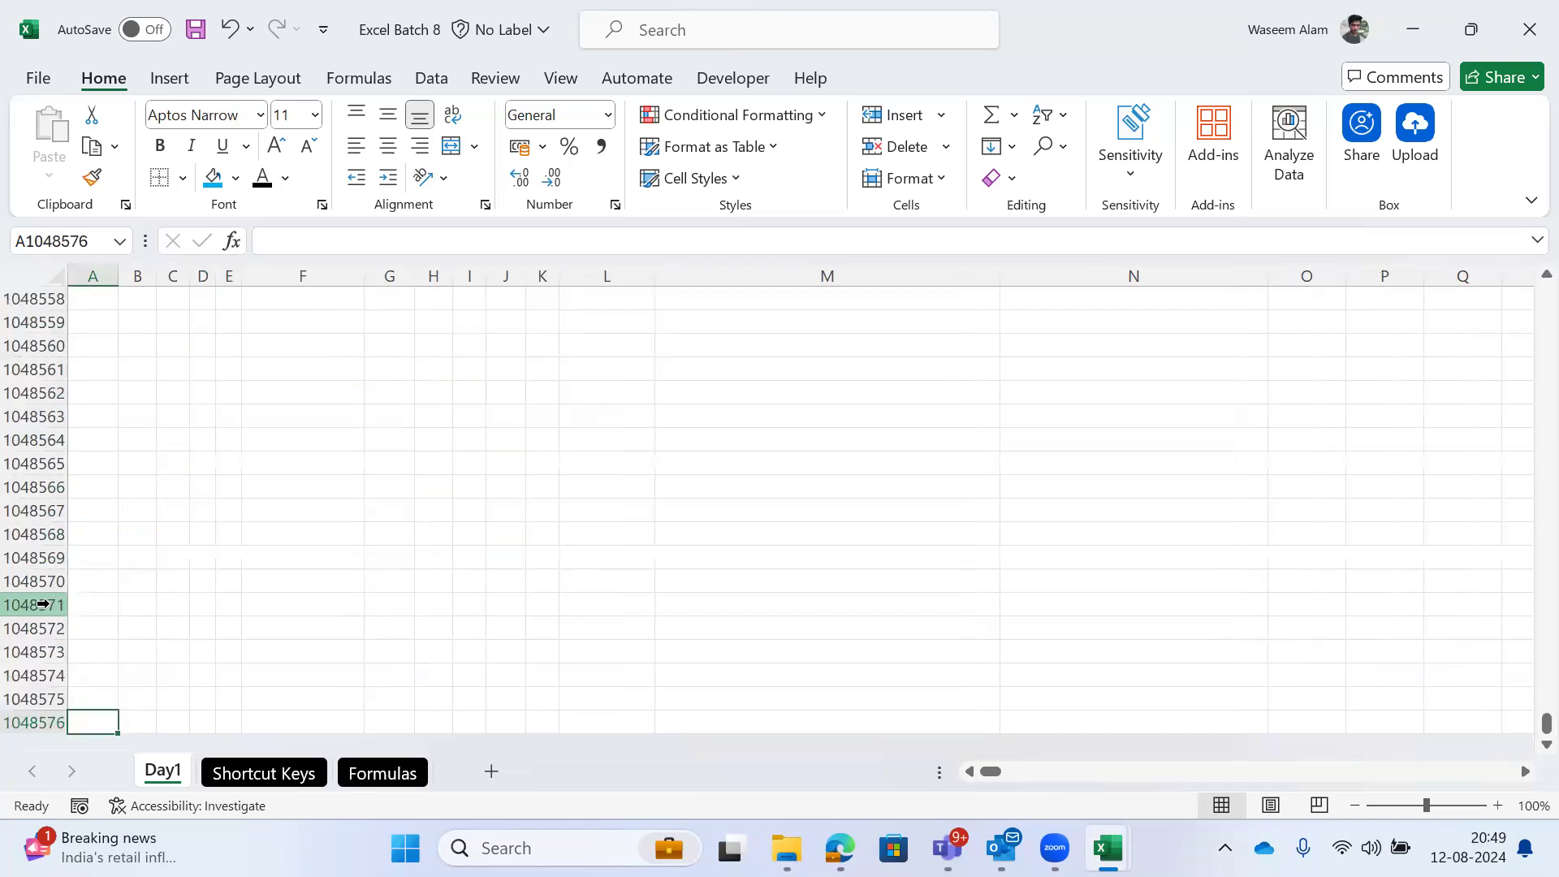
key("ctrl+Up")
key("ctrl+Up")
Step: Select the entire Tue column C from its heading cell and again from row 1, checking the selection down through the marks table
key("Right")
key("Right")
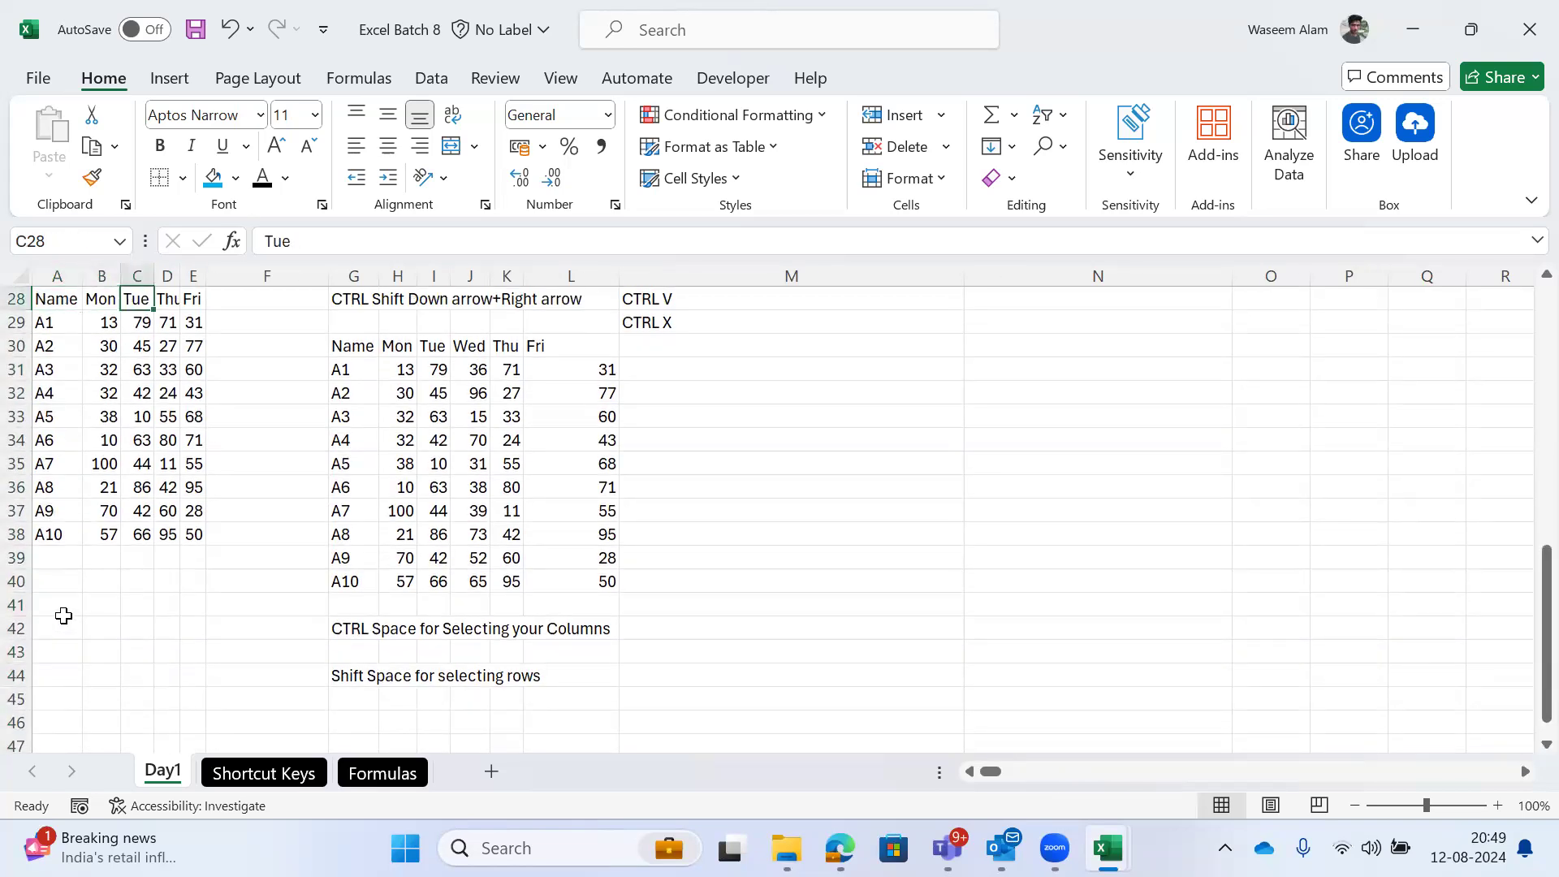
key("ctrl+space")
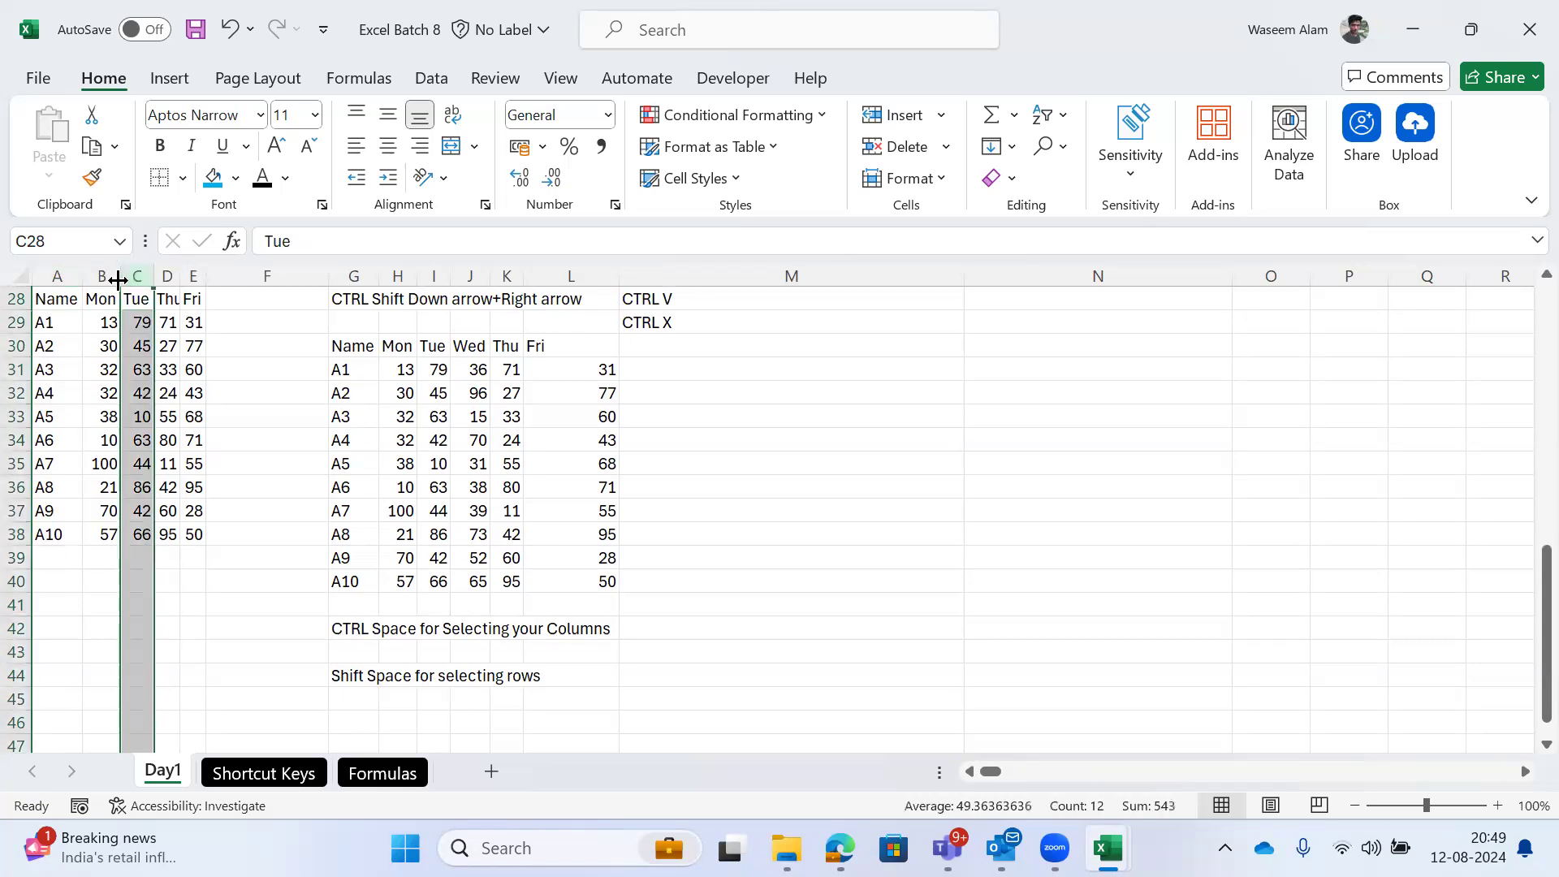
key("ctrl+Up")
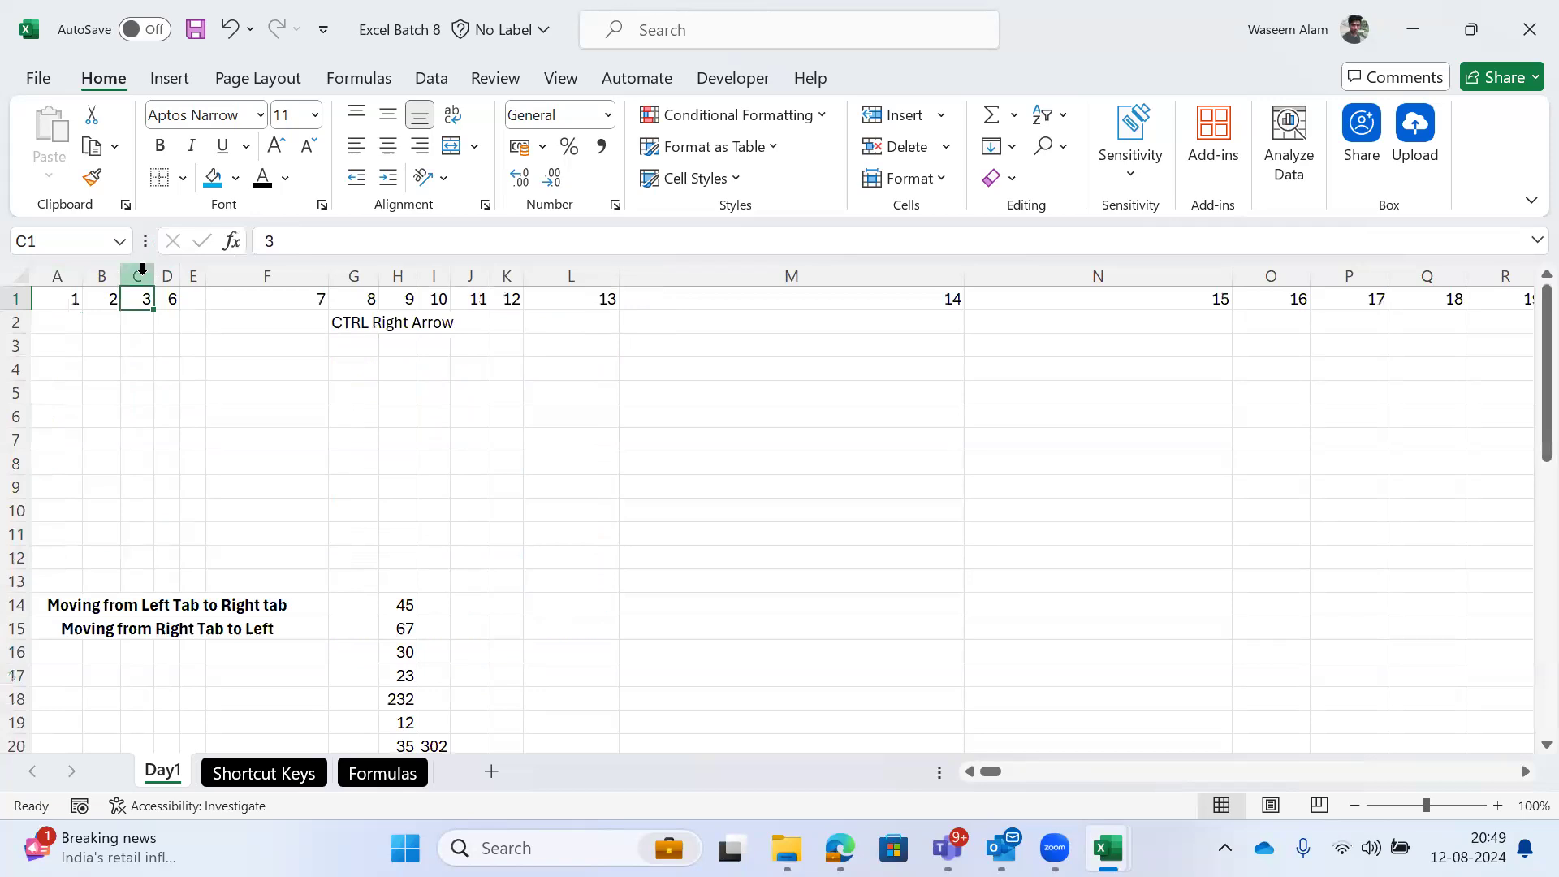
left_click(142, 271)
left_click_drag(1539, 426, 1524, 816)
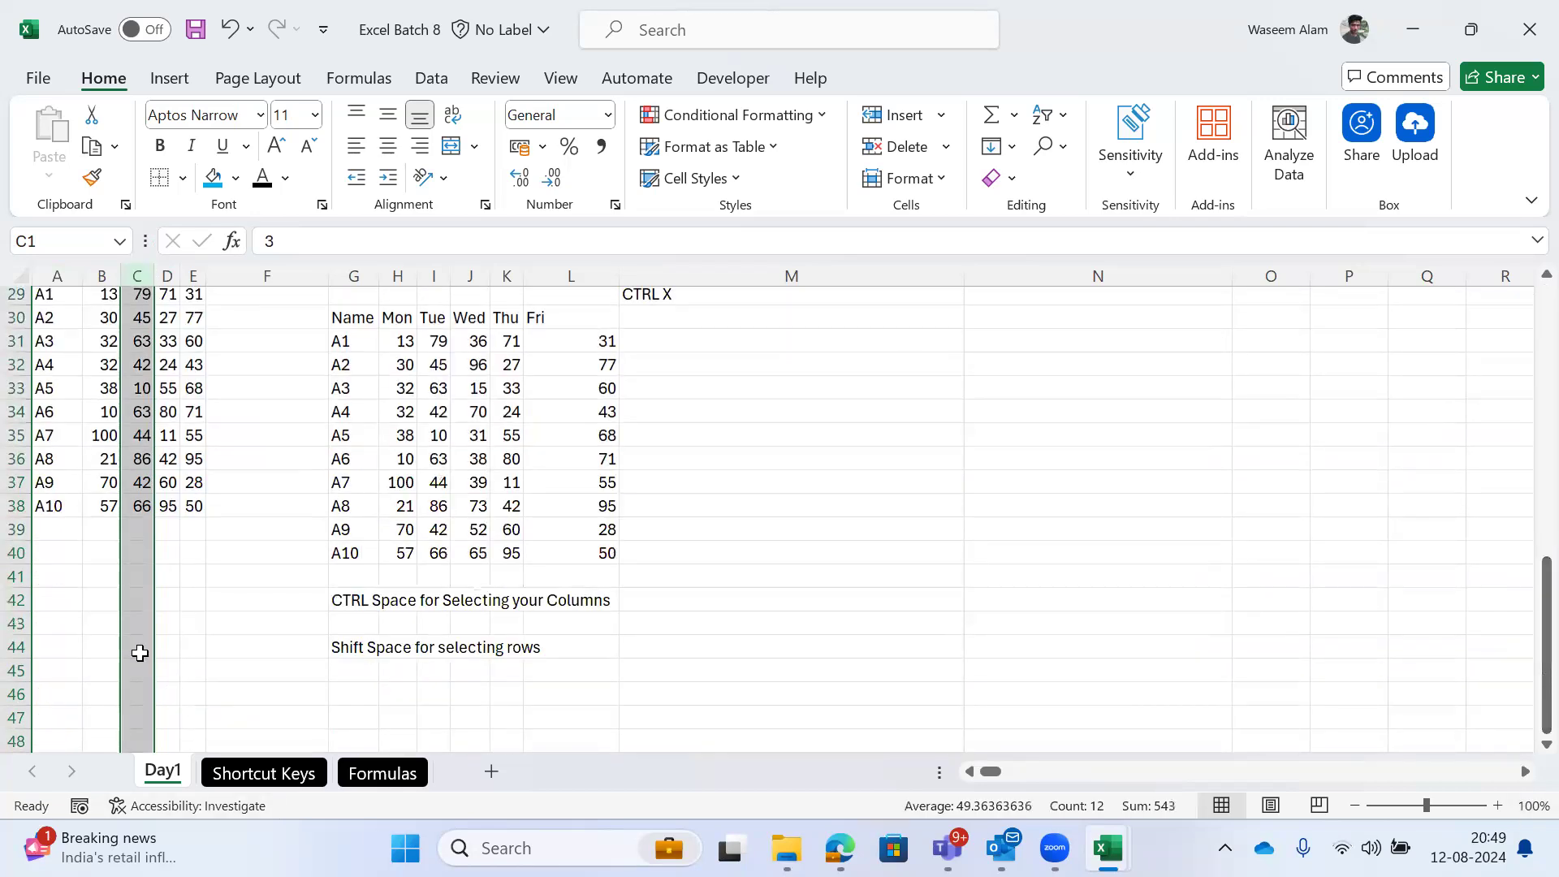
Step: Select entire worksheet columns in turn from different cells, finishing at cell A1 in column A
left_click(136, 649)
key("ctrl+Down")
key("ctrl+space")
key("Right")
key("ctrl+space")
key("Up")
key("Up")
key("ctrl+space")
key("Up")
key("Right")
key("Right")
key("ctrl+space")
key("ctrl+Right")
key("ctrl+Up")
key("ctrl+Left")
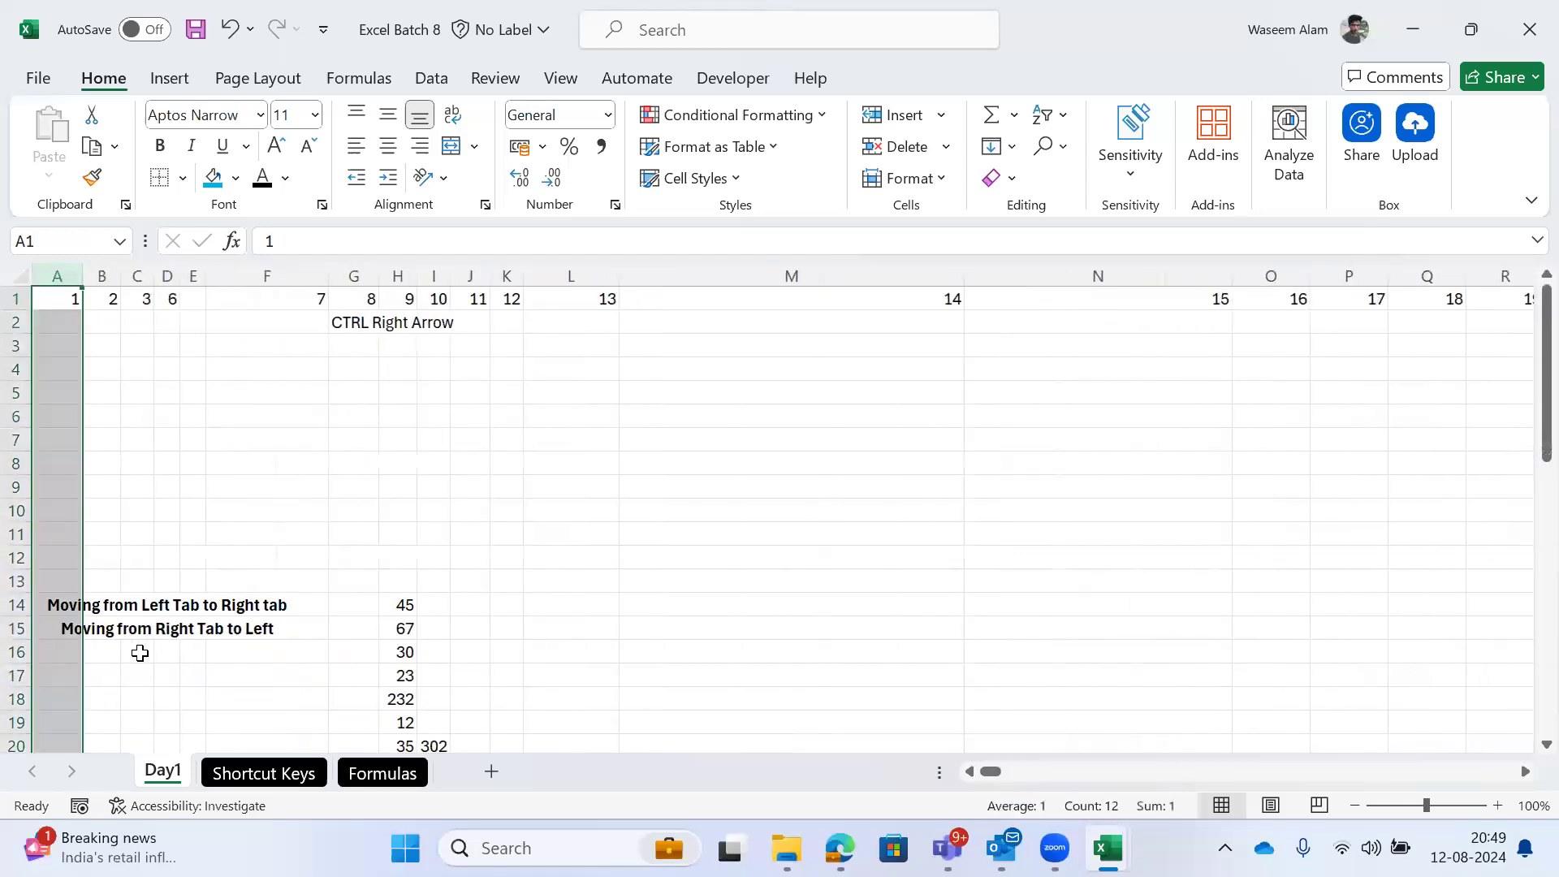
Step: Select the entire column D from cell D1 and return to cell A1
key("Right")
key("Right")
key("Right")
key("ctrl+space")
key("ctrl+Down")
key("ctrl+Left")
key("ctrl+Down")
key("ctrl+Up")
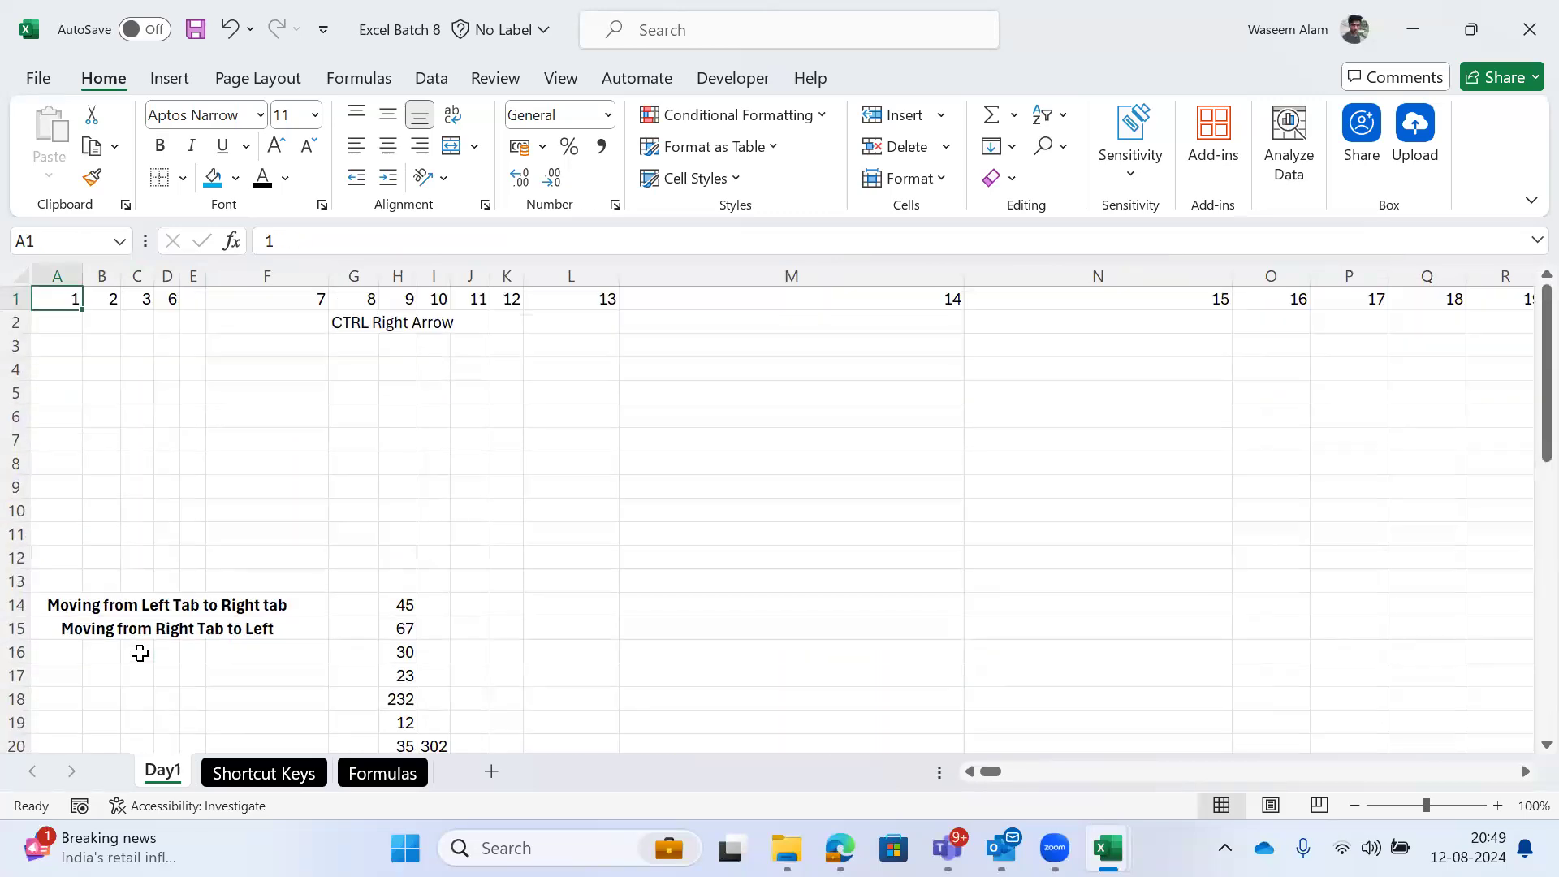
Step: Go back down to the marks table and select the entire Fri column E from cell E30
key("ctrl+Down")
key("ctrl+Down")
key("ctrl+Down")
key("ctrl+Up")
key("ctrl+Up")
key("Down")
key("Right")
key("Left")
left_click(178, 275)
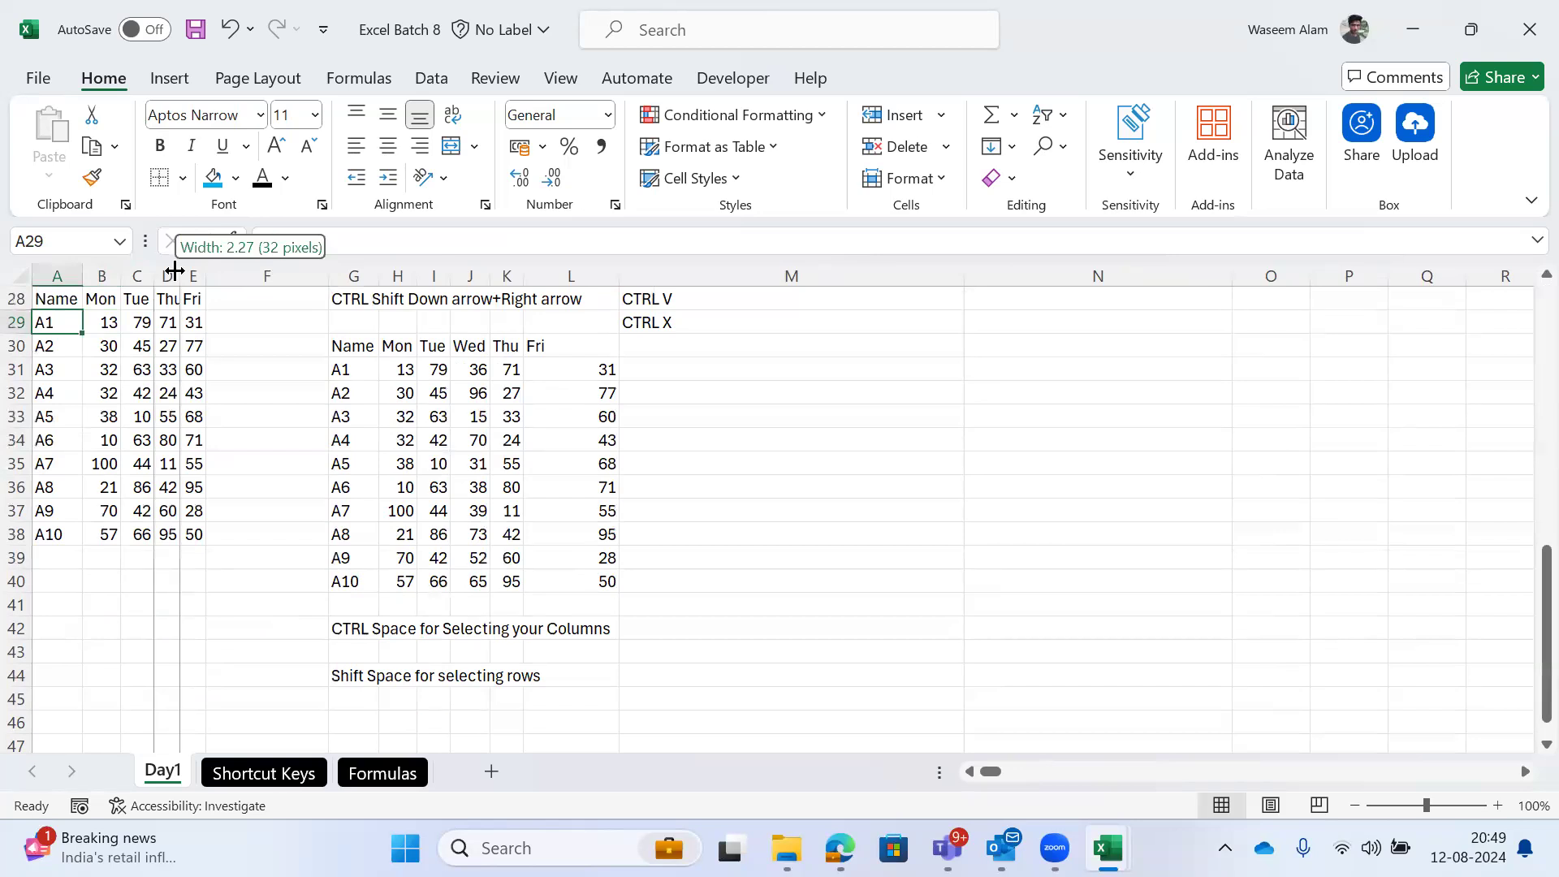
left_click(166, 274)
key("Right")
key("Down")
key("Down")
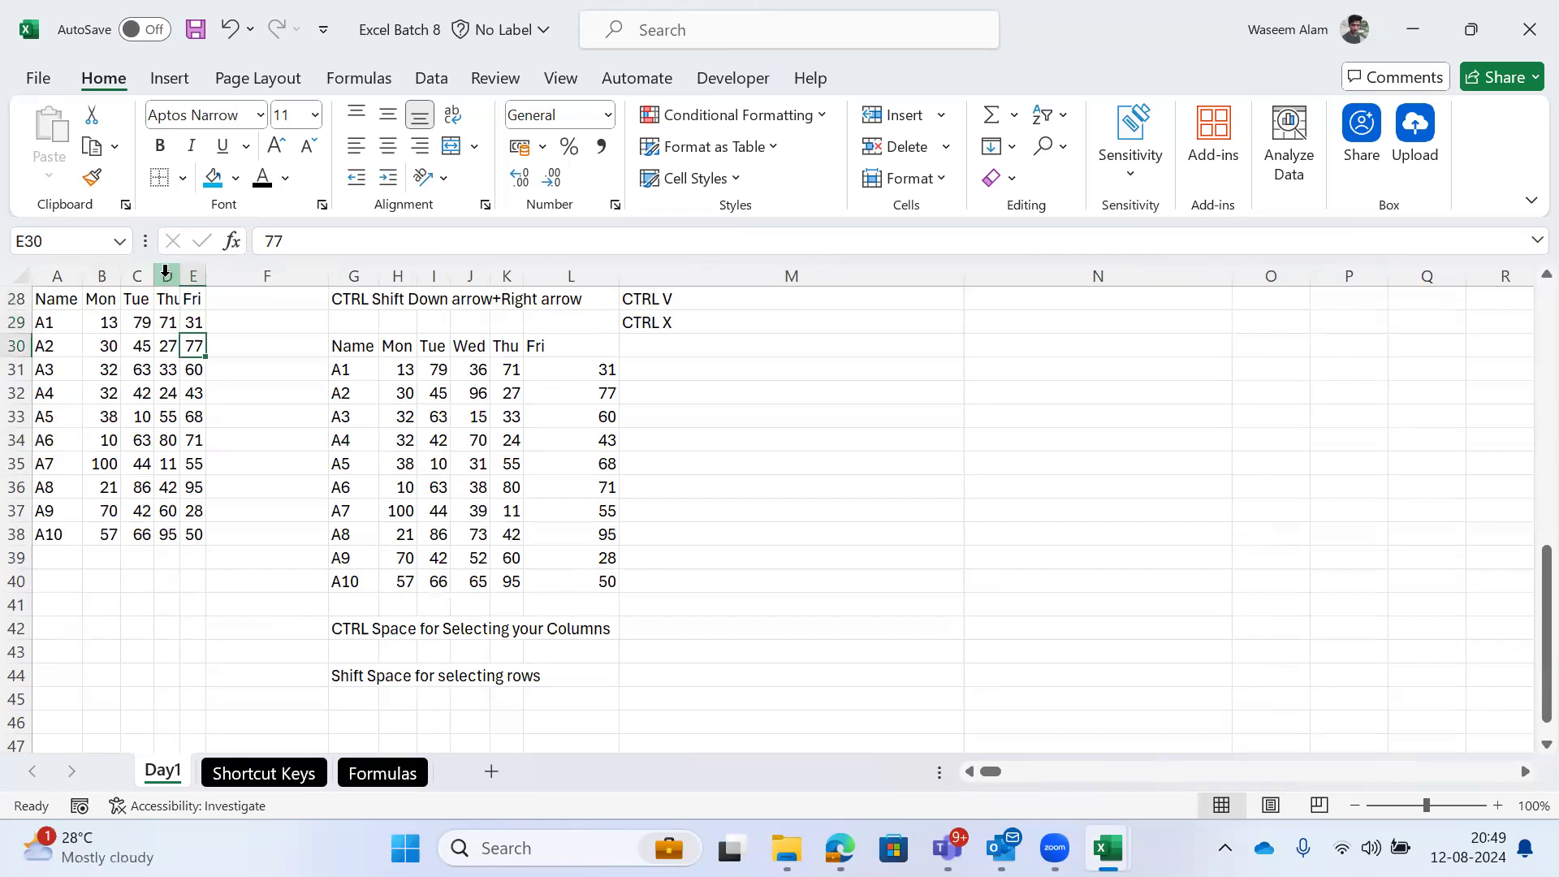
key("ctrl+space")
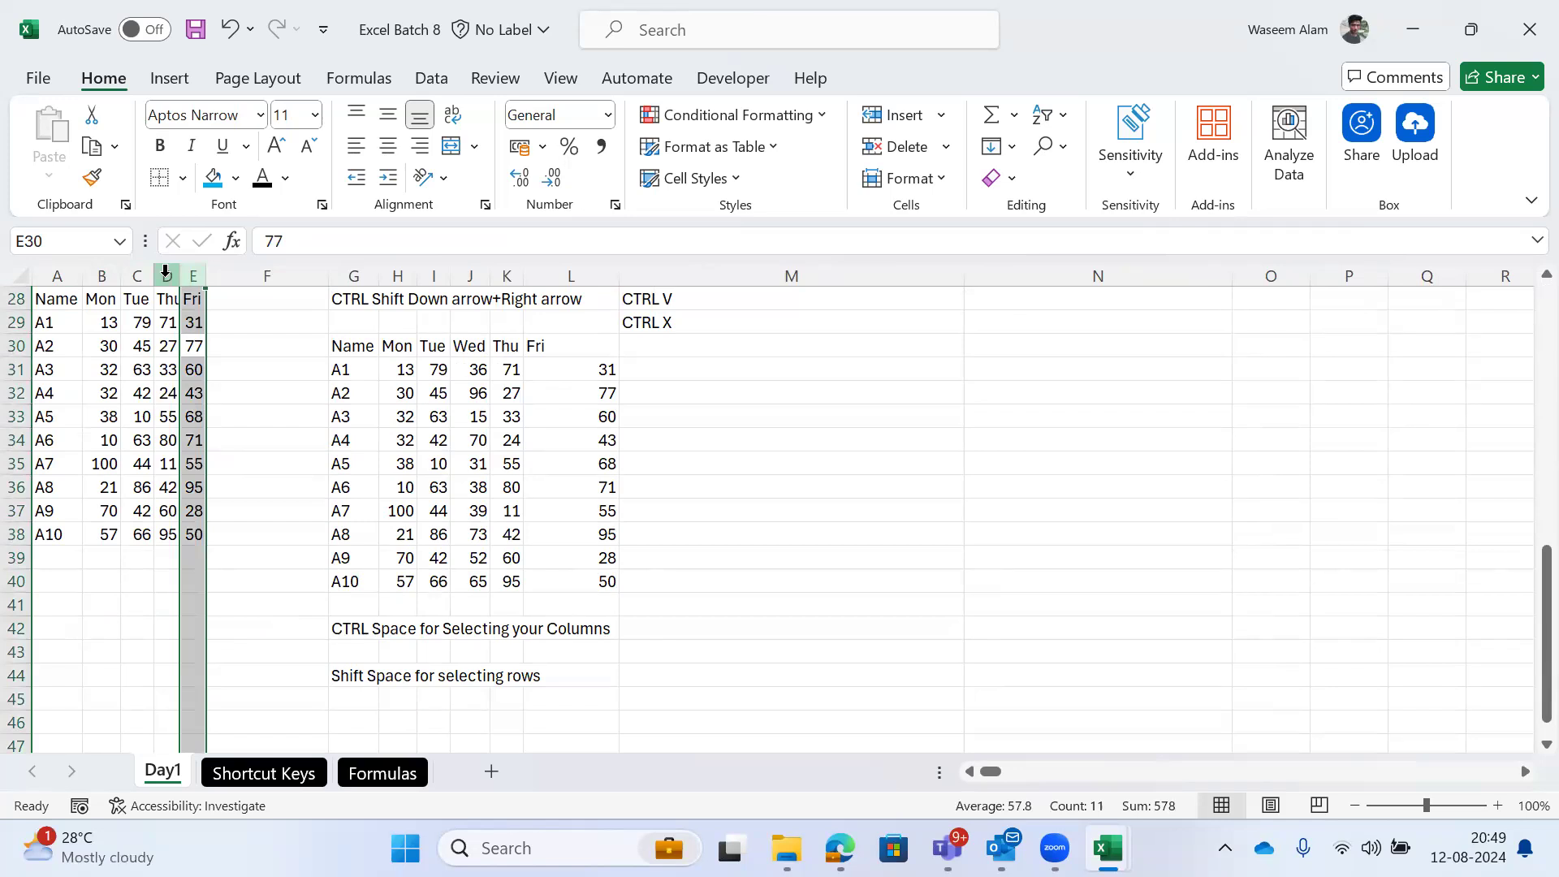
Step: Select the Fri marks one cell at a time from E29 down to E39 for comparison
key("Down")
key("Up")
key("Up")
key("Up")
key("Down")
key("shift+Down")
key("shift+Down")
key("shift+Down")
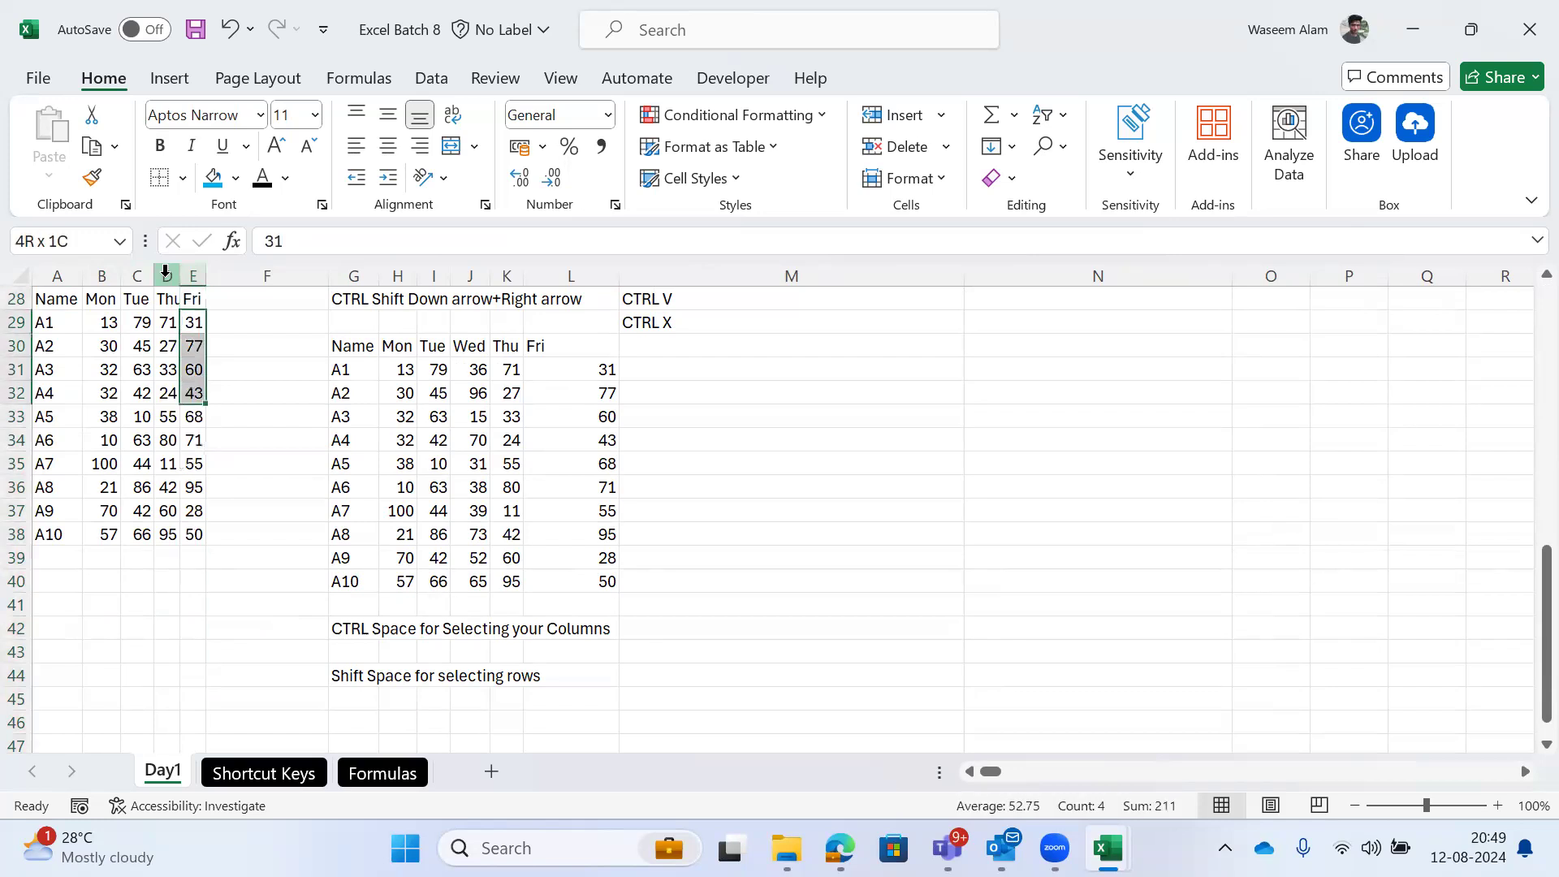
key("shift+Down")
key("shift+Down")
key("shift+Down")
key("shift+Down")
key("shift+Down")
key("shift+Down")
key("shift+Down")
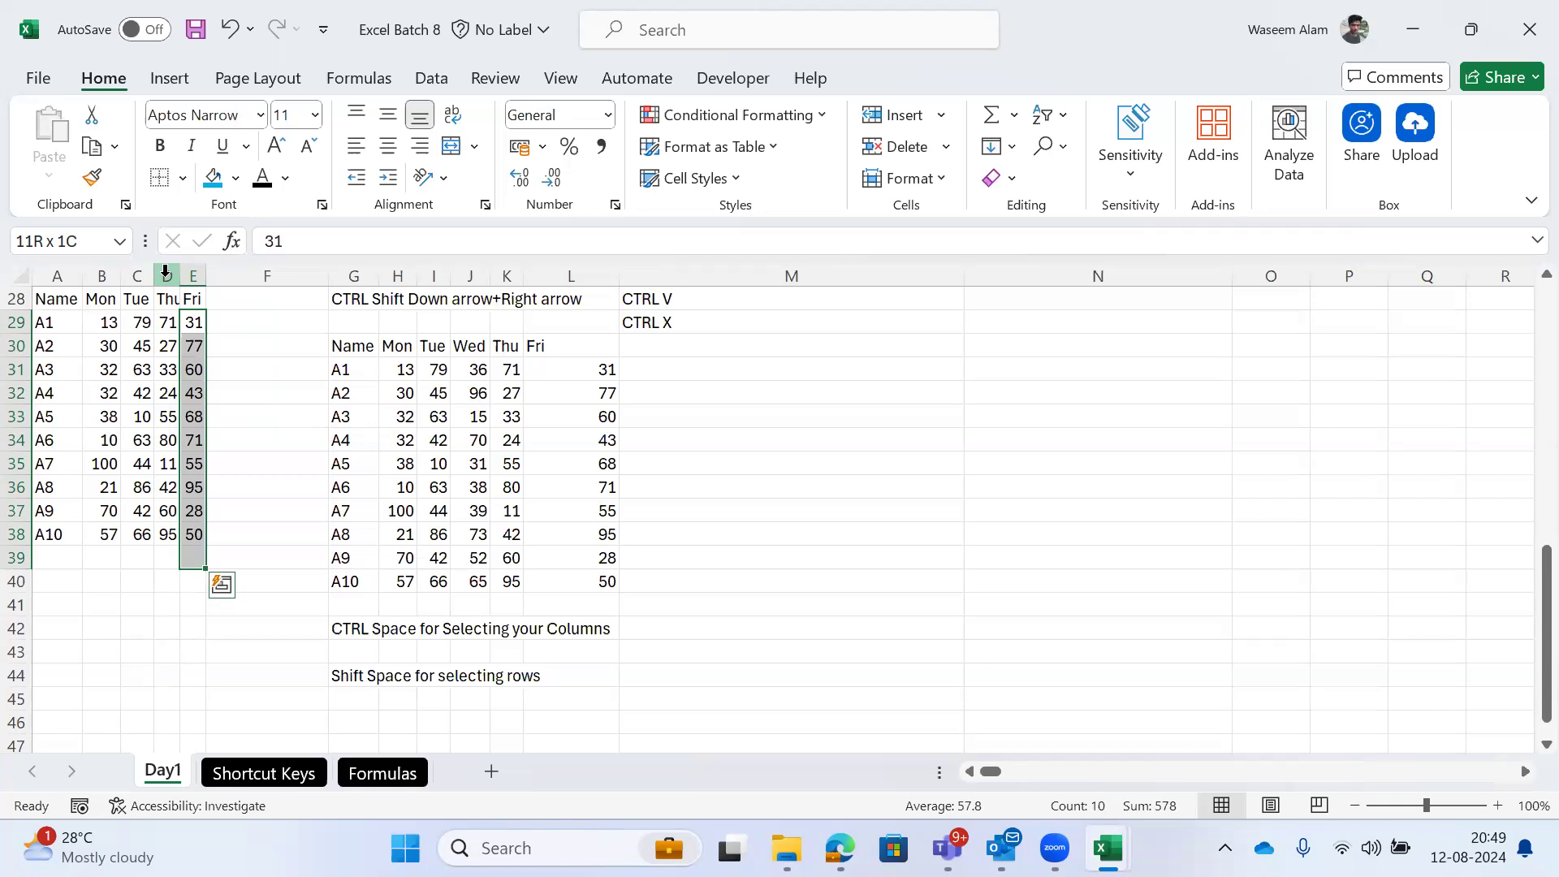
Step: Select the entire Fri column E from the empty cell E42 below the marks table
key("Down")
key("Down")
key("Down")
key("Down")
key("Down")
key("Down")
key("Down")
key("Down")
key("Down")
key("Down")
key("Down")
key("Down")
key("Down")
key("Down")
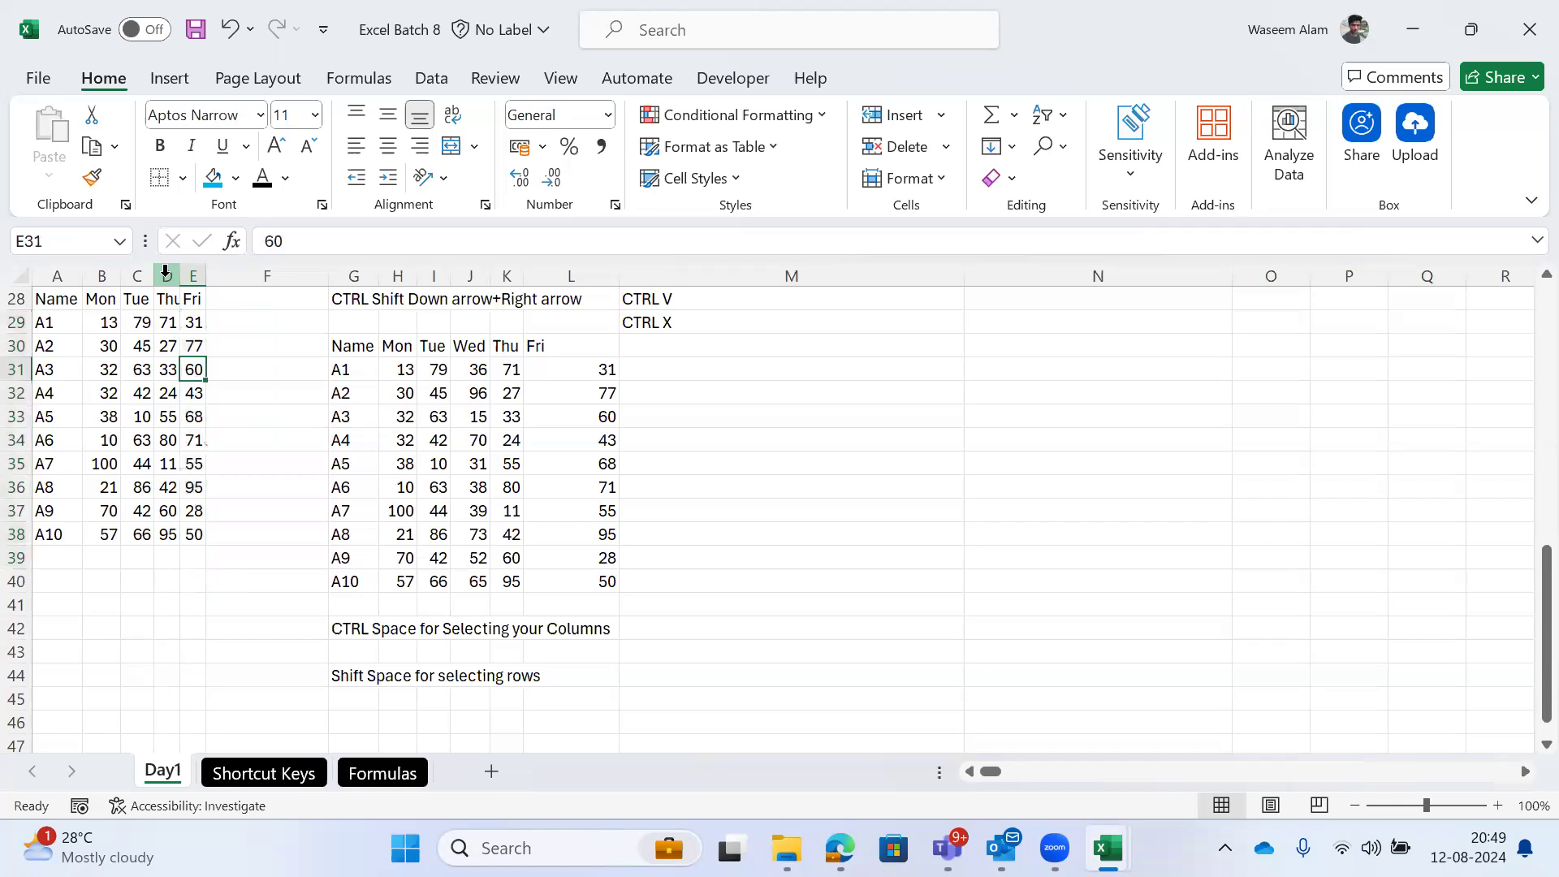
key("Right")
key("Right")
key("Right")
key("Up")
key("Left")
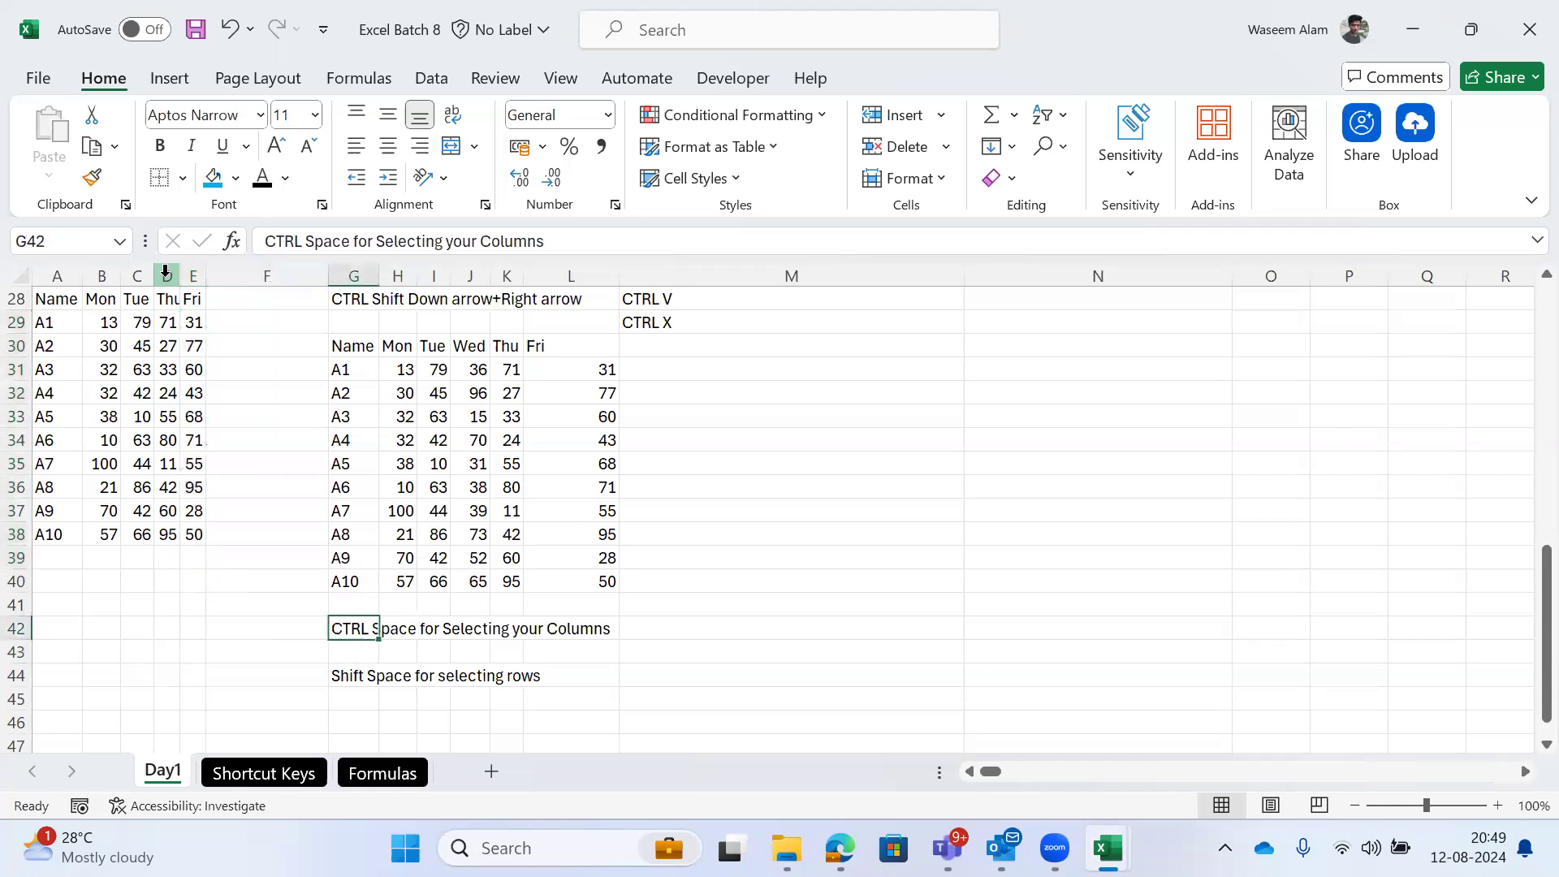
key("Left")
key("Left")
key("Left")
key("Right")
key("ctrl+space")
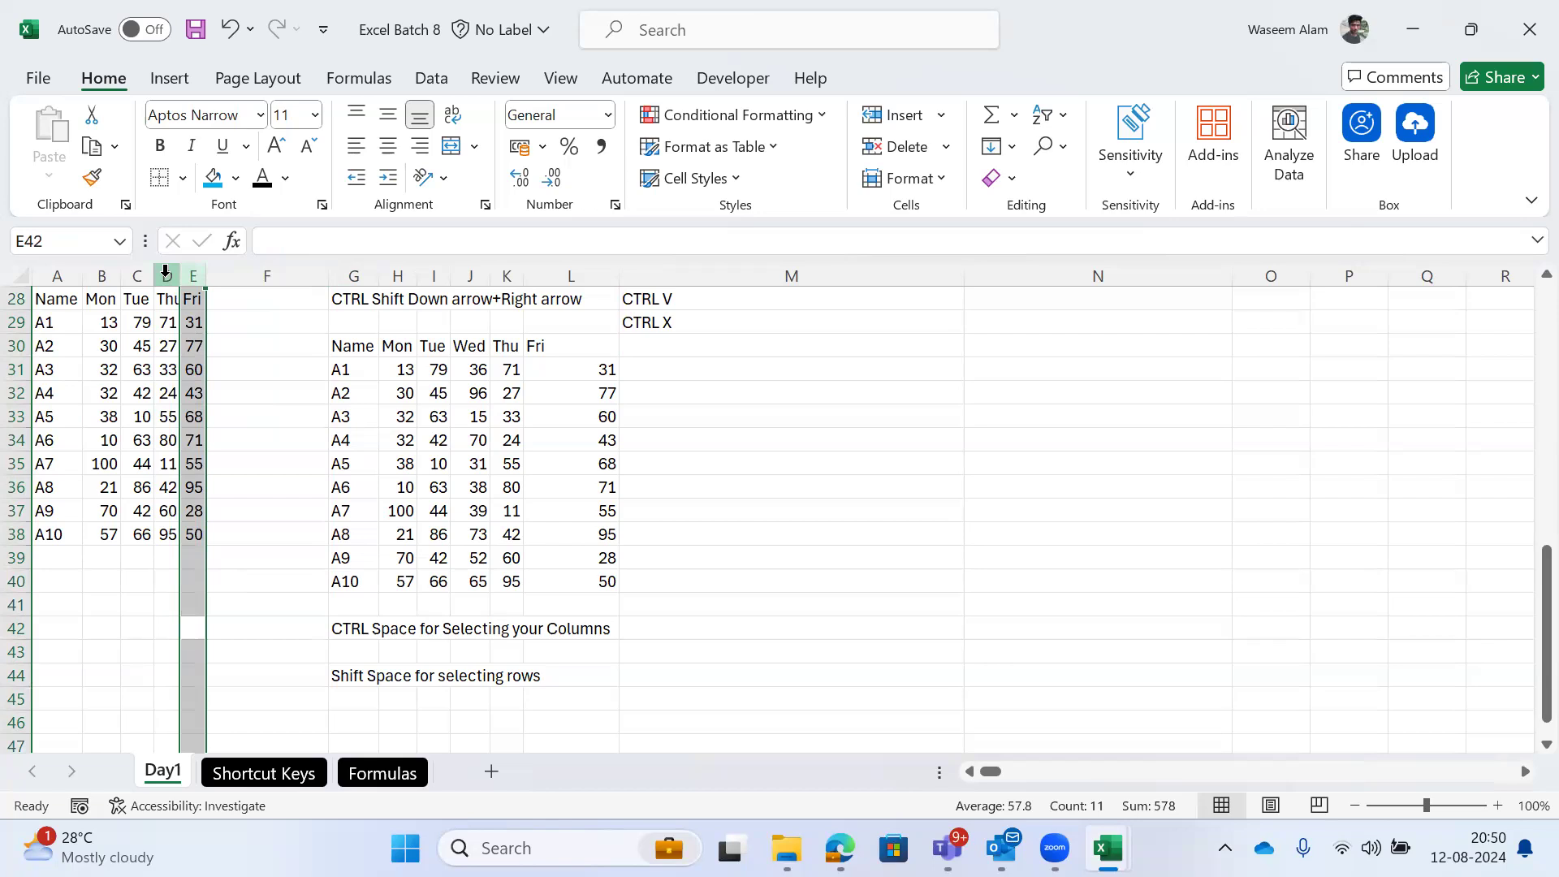
Step: Select the entire Name column A from the empty cell A42
key("Left")
key("Left")
key("Left")
key("Left")
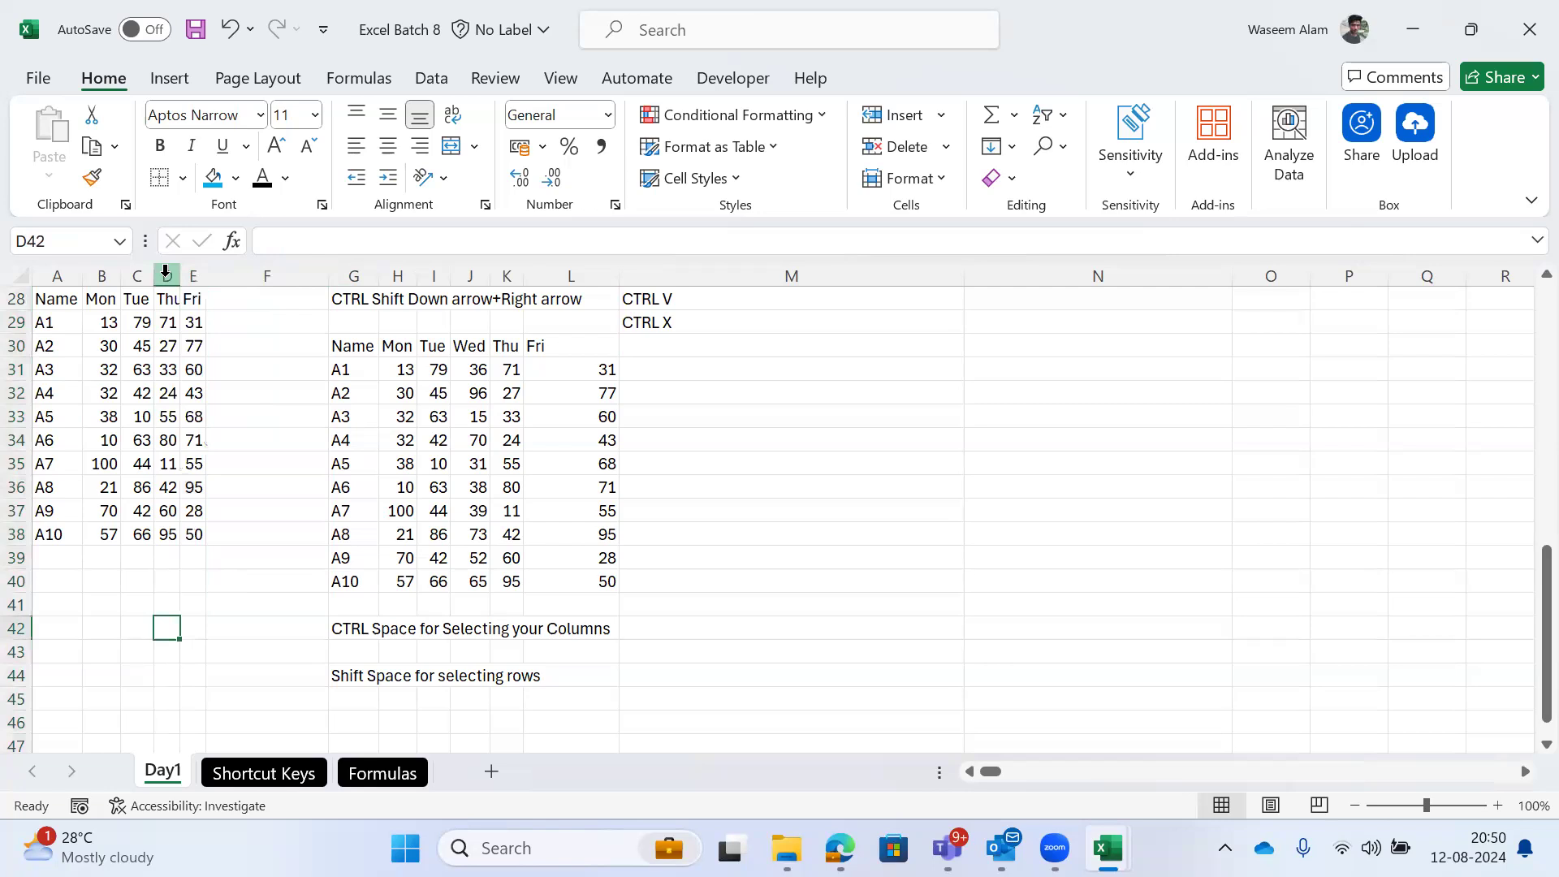
key("ctrl+space")
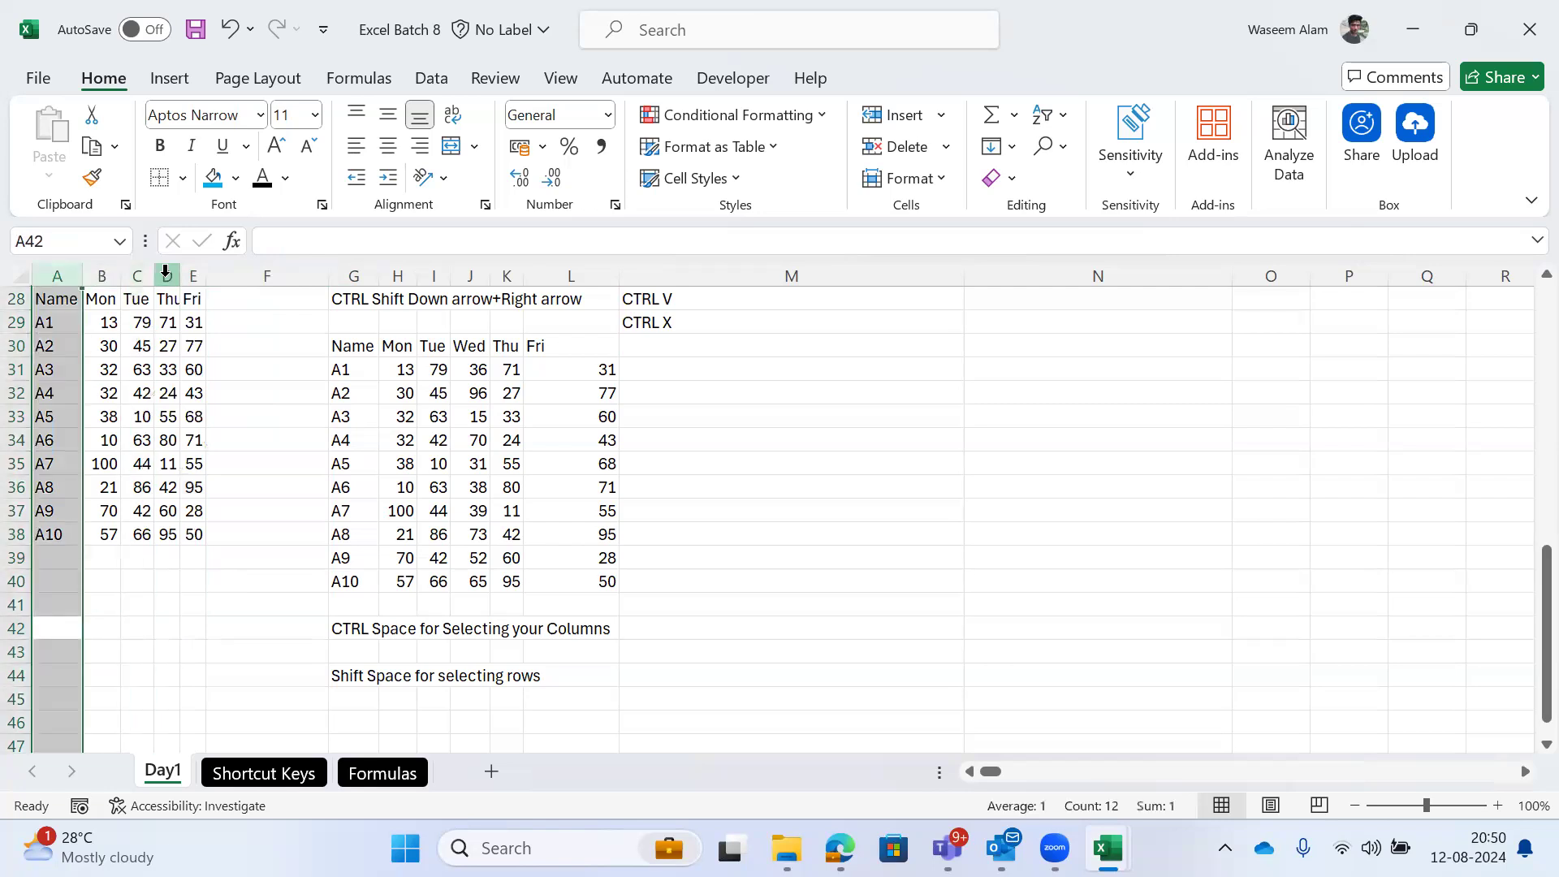
Step: Extend the whole-column selection from column A across to column M
key("shift+Right")
key("shift+Right")
key("shift+Right")
key("shift+Right")
key("shift+Right")
key("shift+Right")
key("shift+Right")
key("shift+Right")
key("shift+Right")
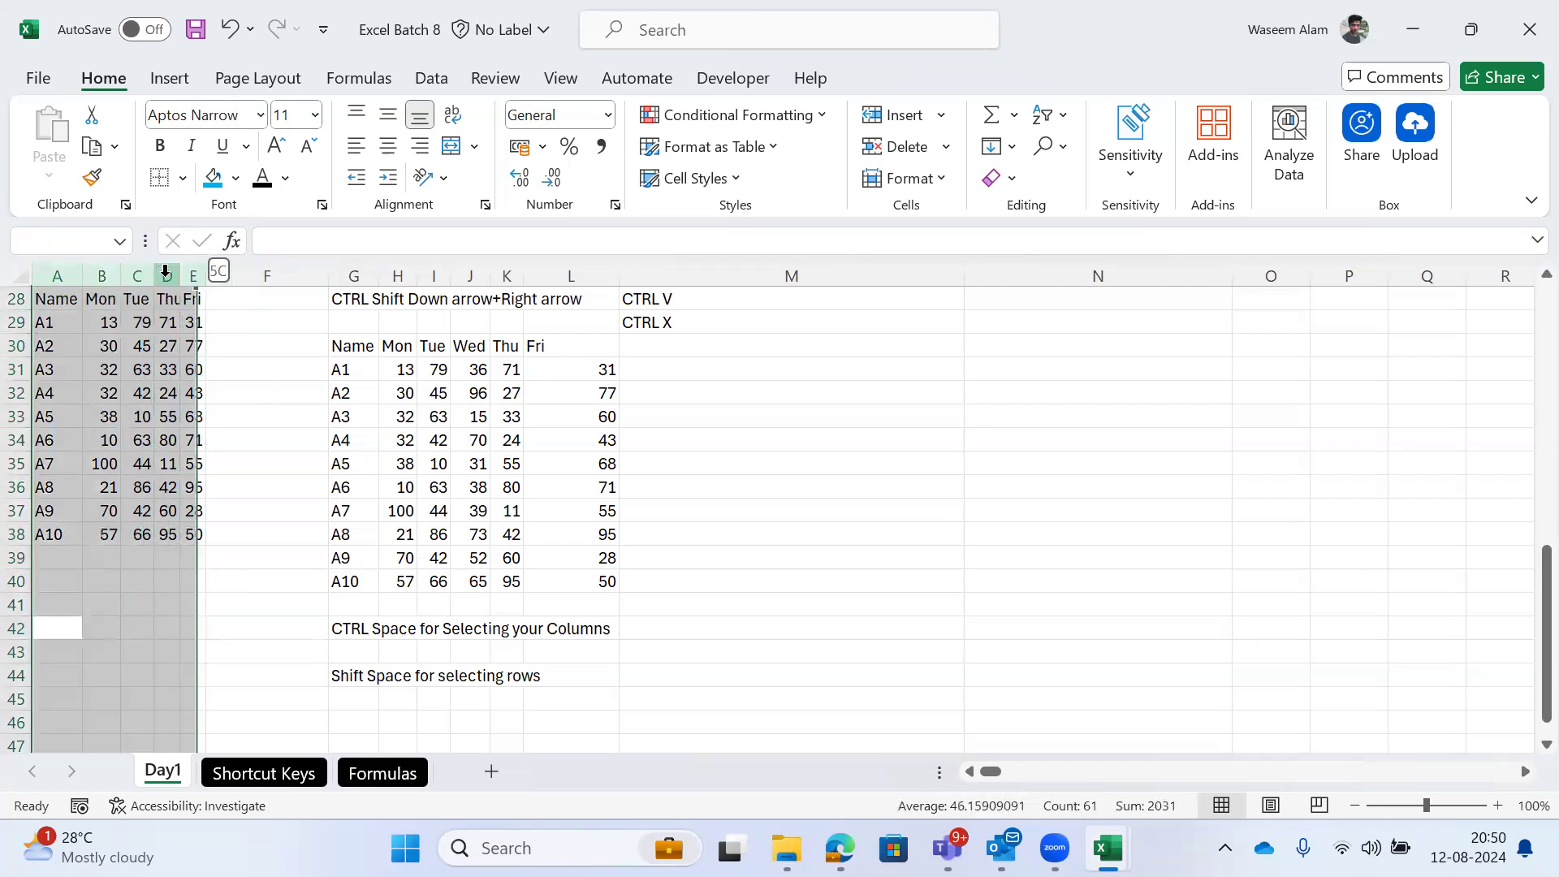
key("shift+Right")
key("shift+Right")
key("shift+Right")
key("shift+Right")
key("shift+Left")
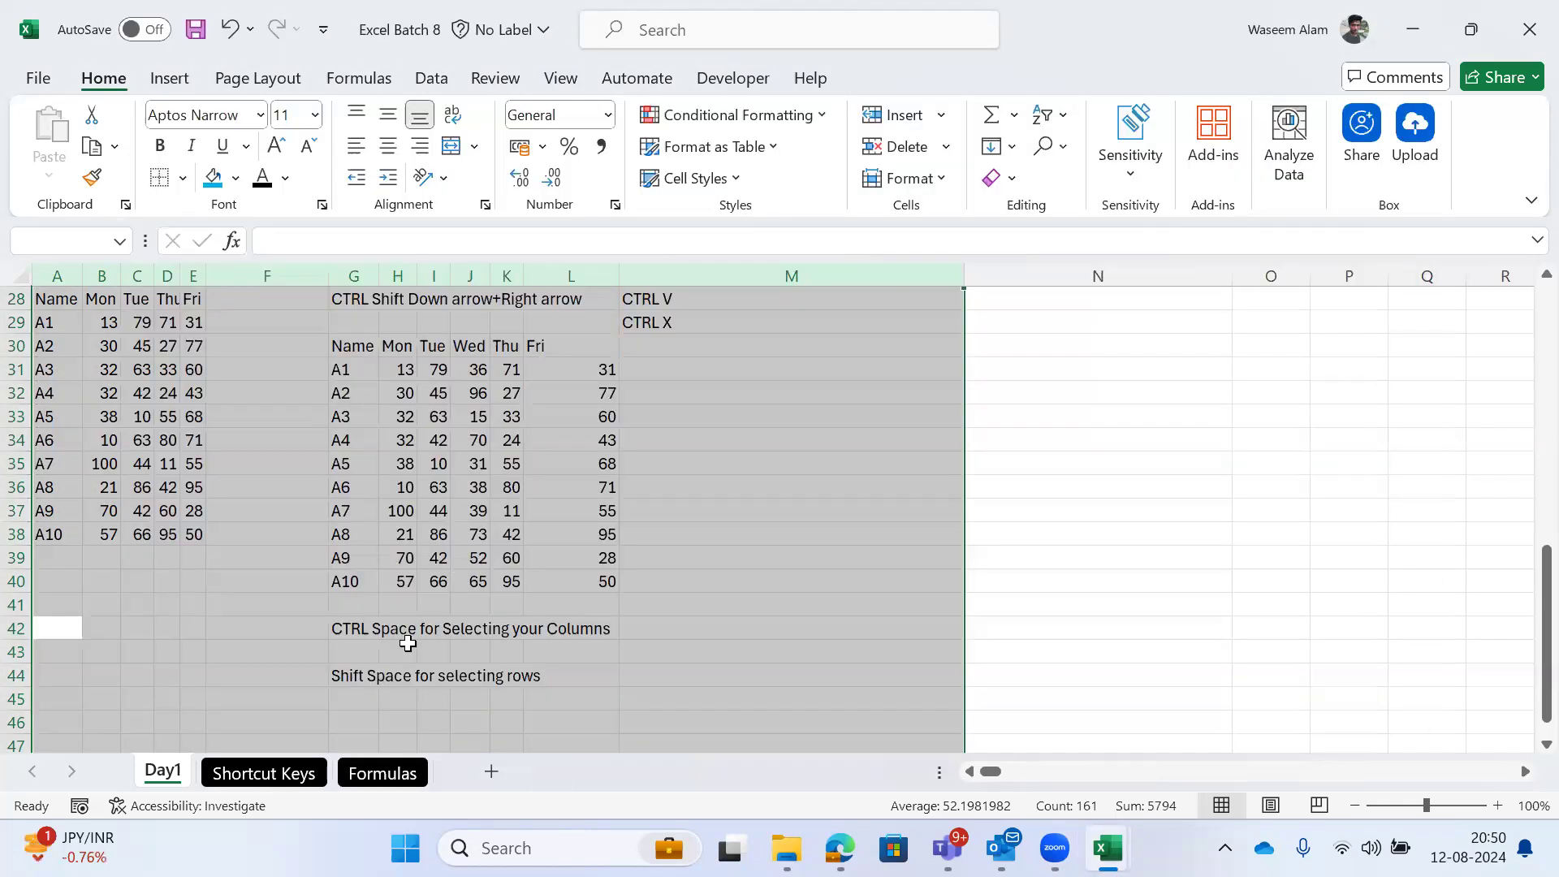
Step: Select the entire worksheet row 44 repeatedly from different cells, starting at G44 and finishing at A44
left_click(351, 674)
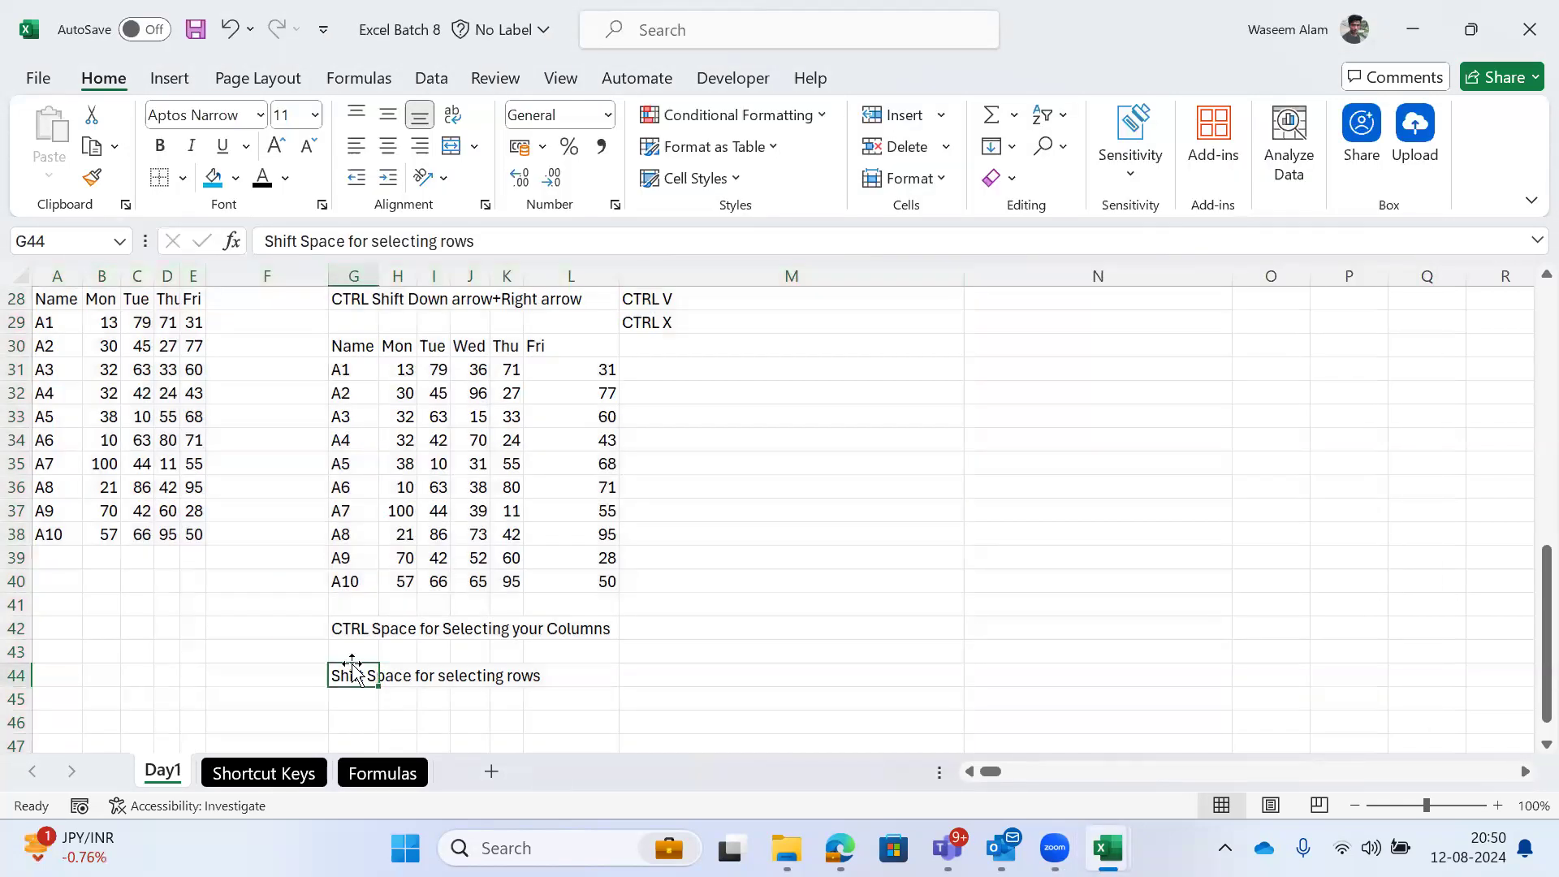
key("shift+space")
key("Left")
key("shift+space")
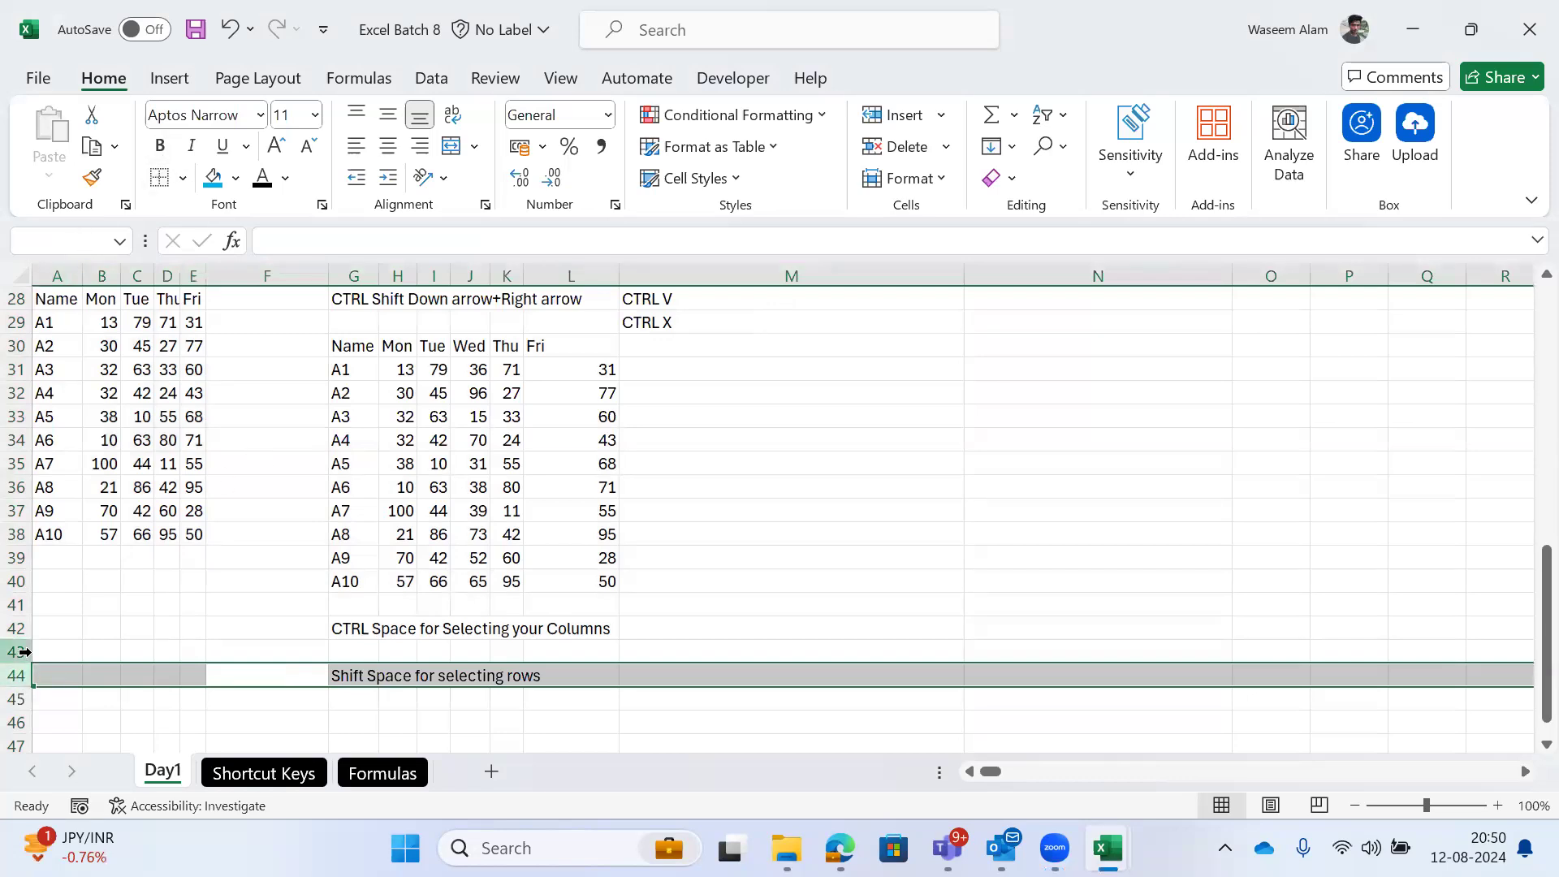
key("Left")
key("Left")
key("Left")
key("shift+space")
key("Home")
key("shift+space")
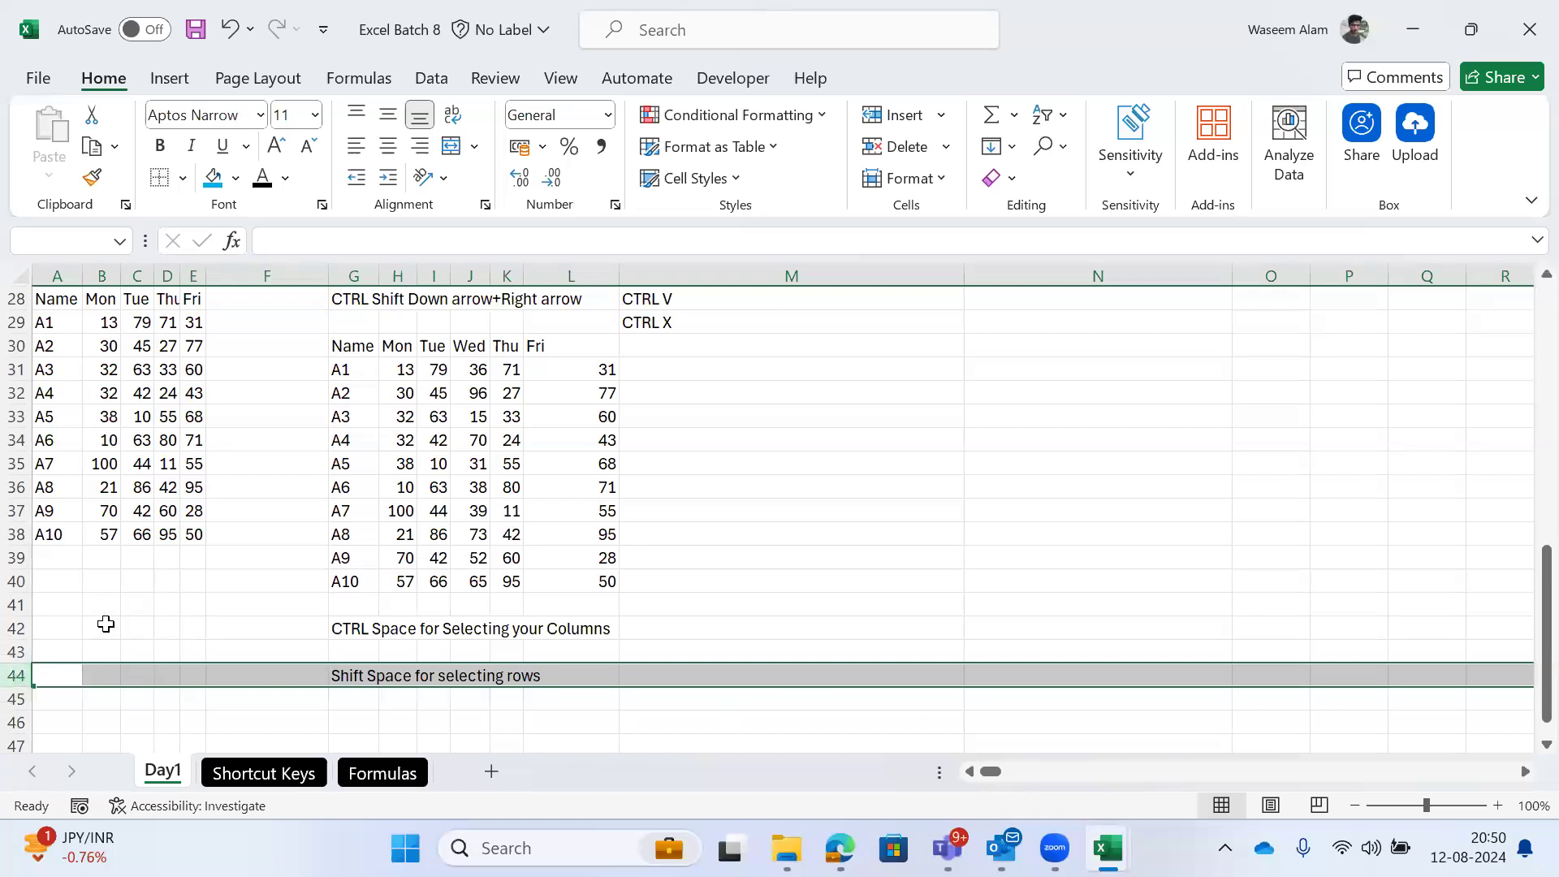
Step: Select the entire Thu column D from the empty cell D43
key("Up")
key("Right")
key("Right")
key("Right")
key("ctrl+space")
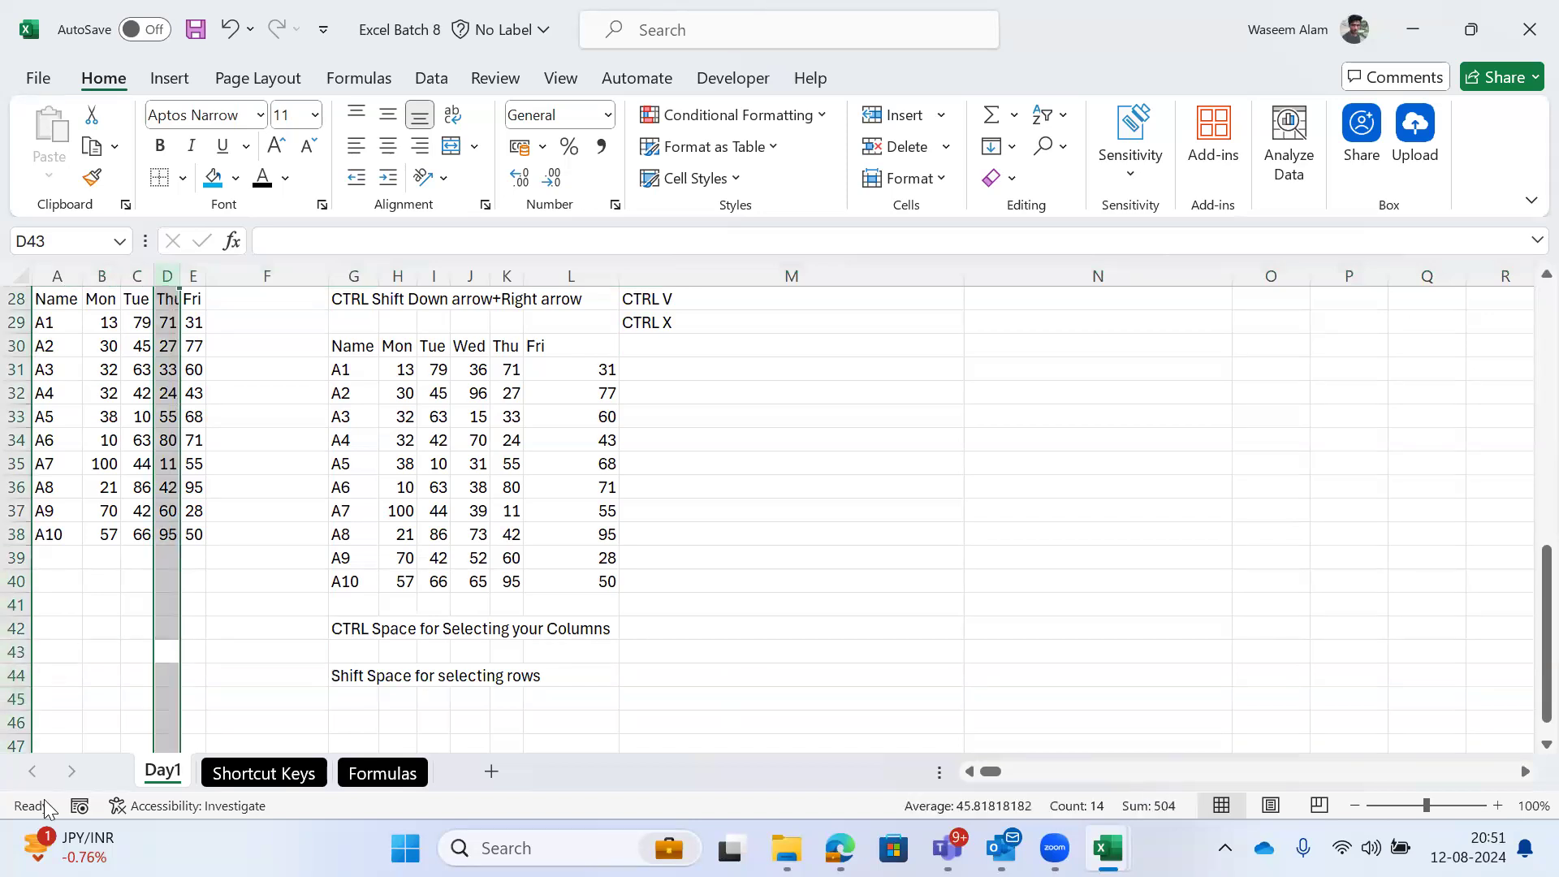
Step: Select the entire row 44 from cell E44
key("Down")
key("Right")
key("Right")
key("Left")
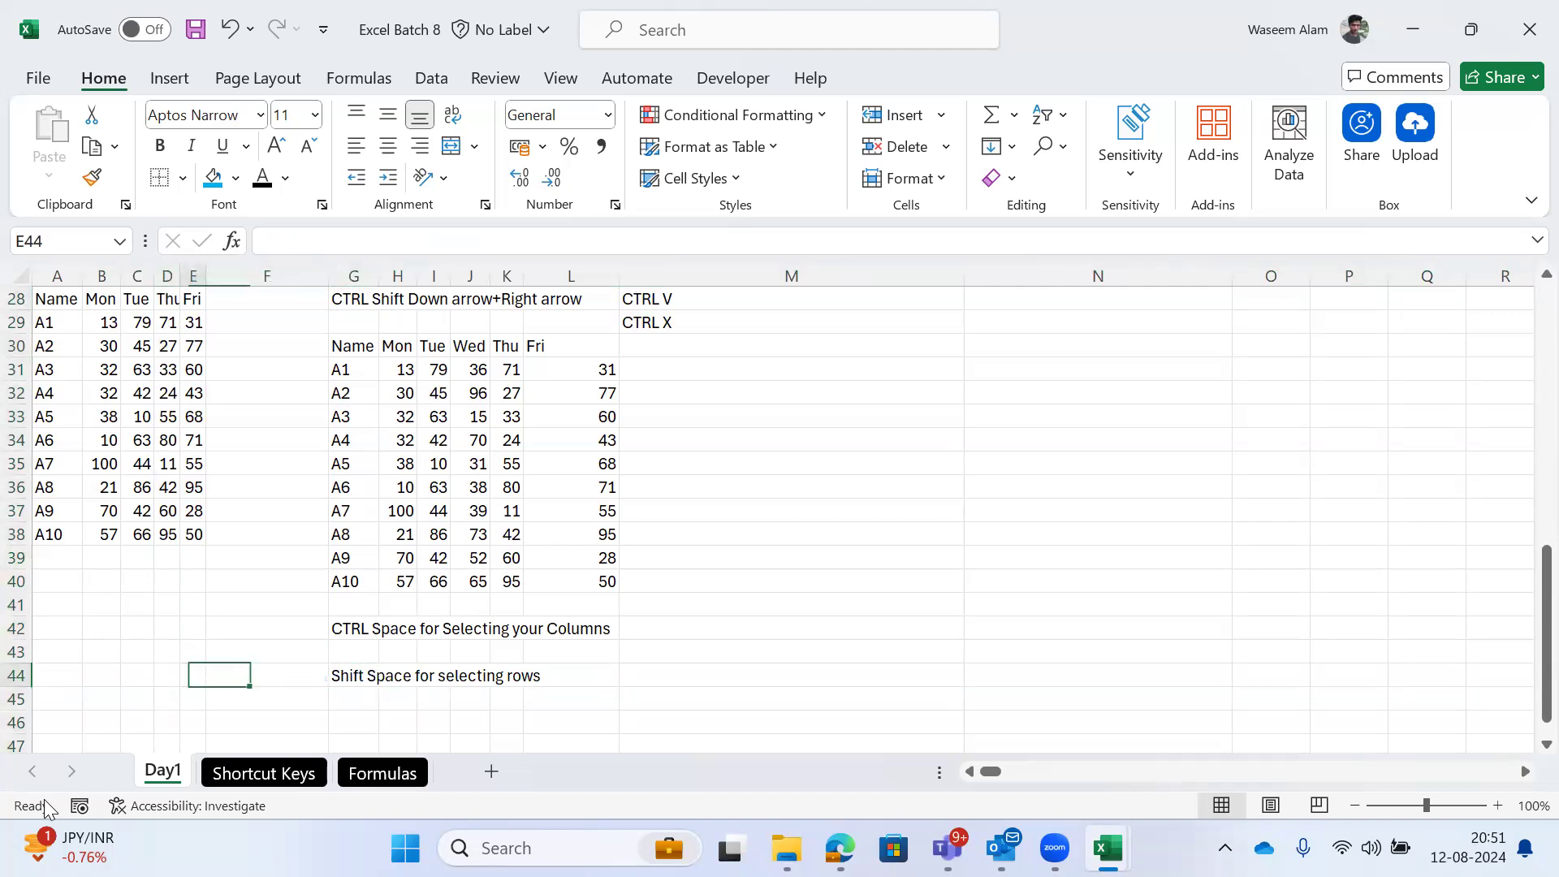
key("shift+space")
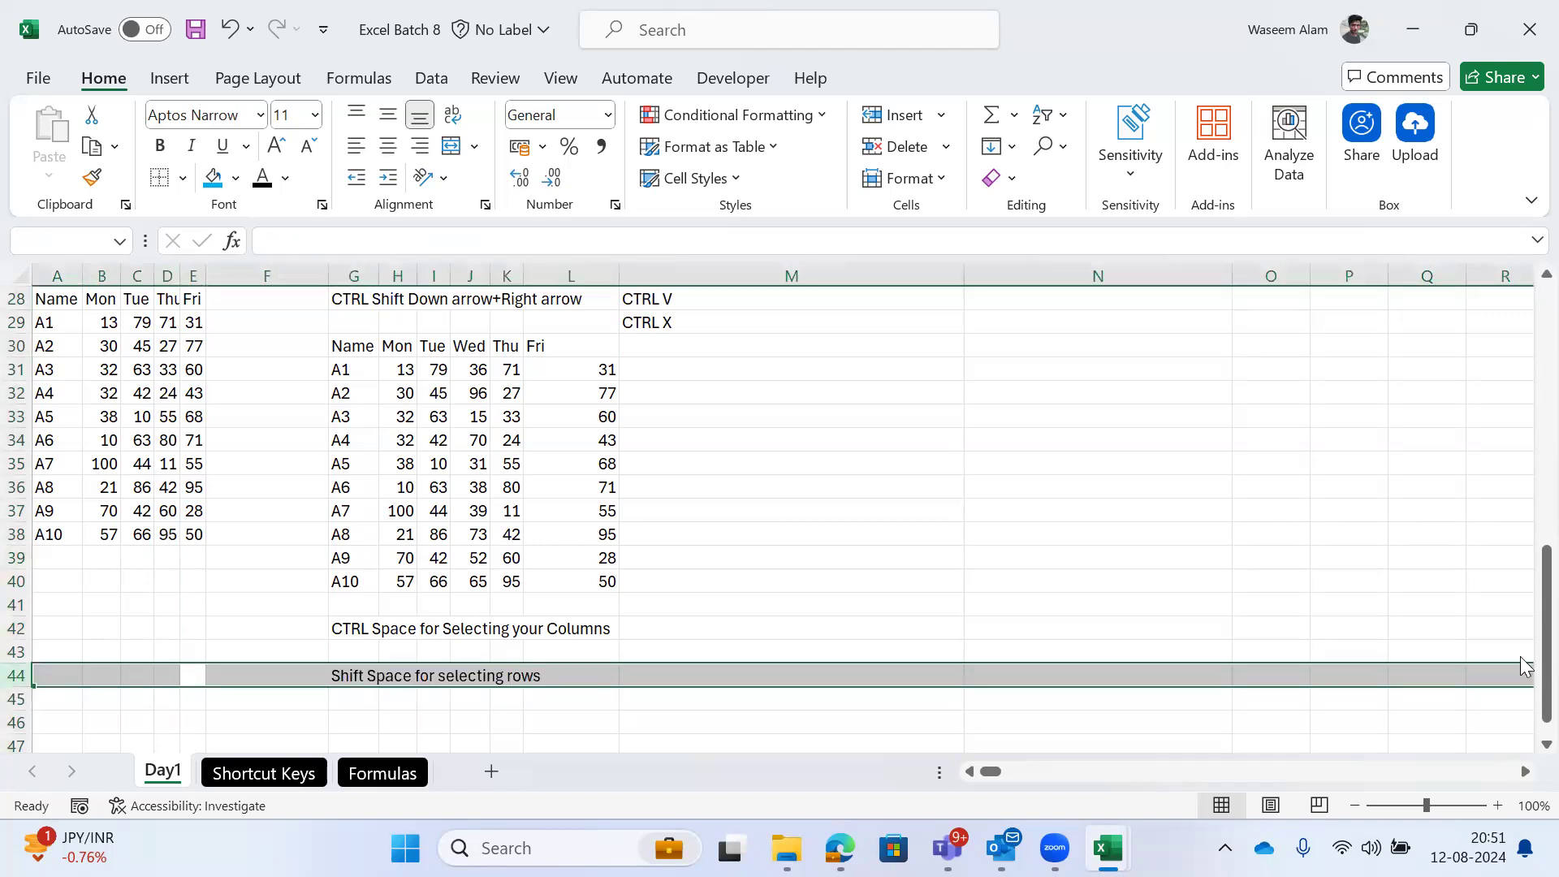
Step: Move up from row 44 to the Thu heading in cell D28
key("Up")
key("Up")
key("Up")
key("Up")
key("Up")
key("Up")
key("Up")
key("Up")
key("Up")
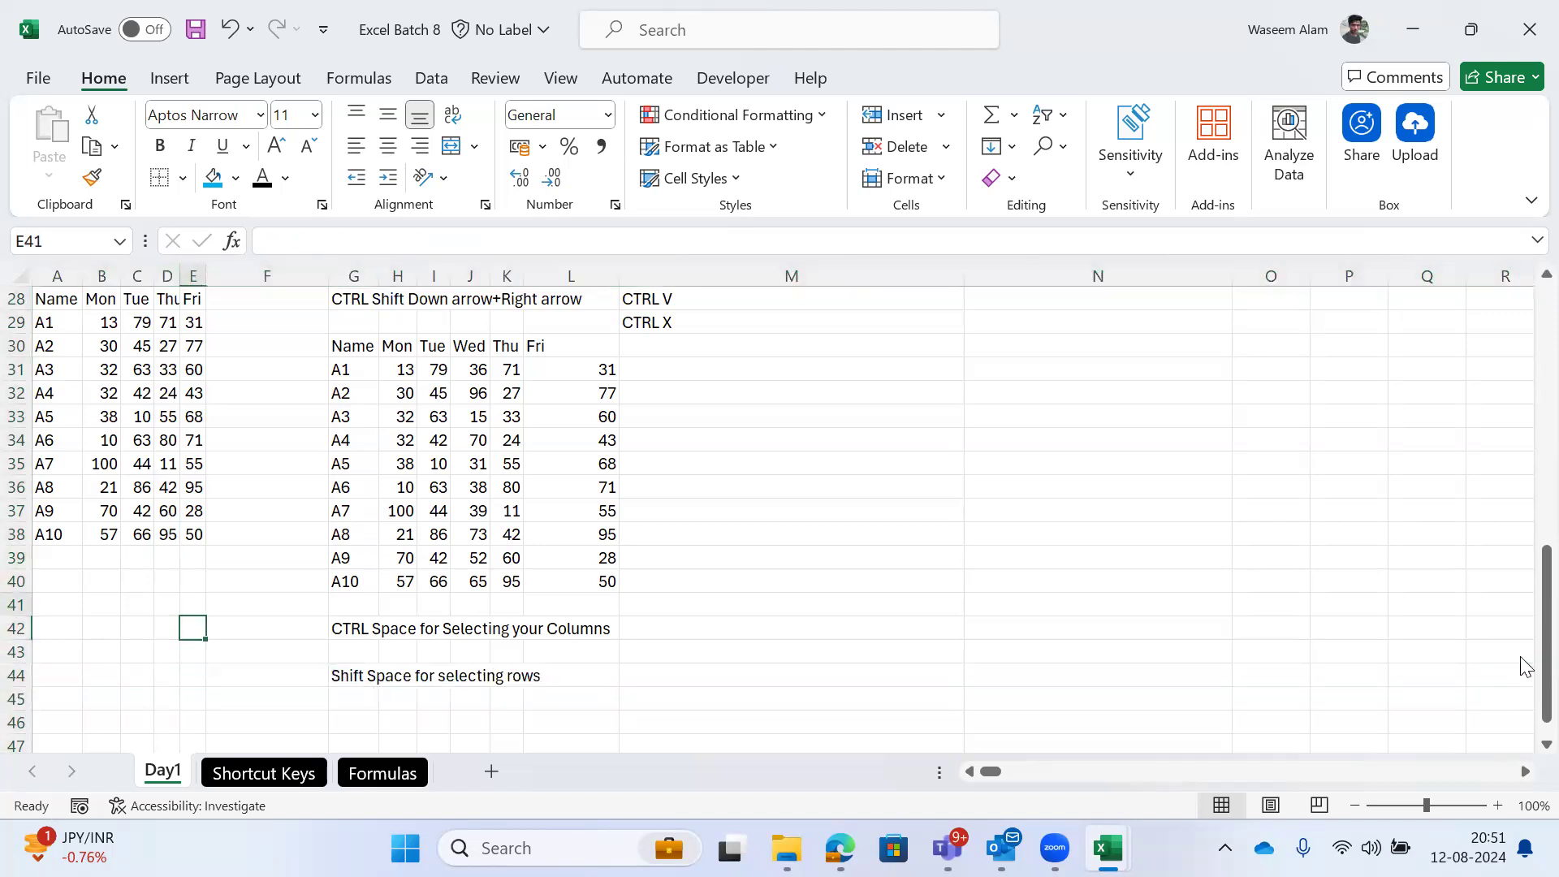
key("Up")
key("Up")
key("Up")
key("Up")
key("Left")
key("Up")
key("Up")
key("Up")
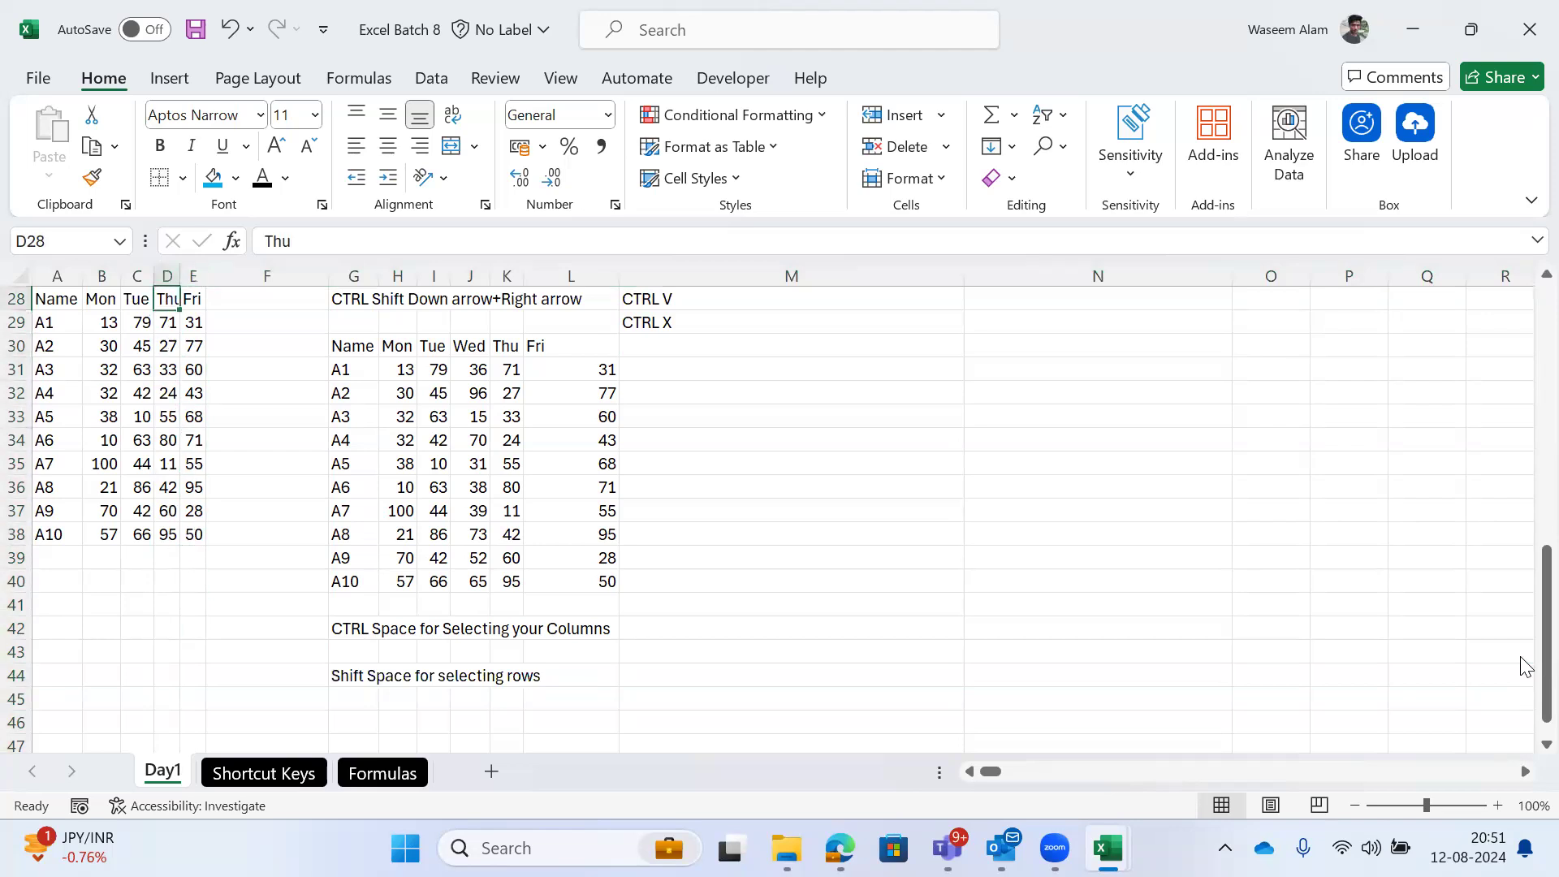
Step: Select the entire Thu column D from its heading cell D28, keeping the surrounding rows in view
key("ctrl+Up")
key("ctrl+Down")
key("ctrl+Down")
key("Up")
key("Up")
key("Up")
key("ctrl+Up")
key("Up")
key("Down")
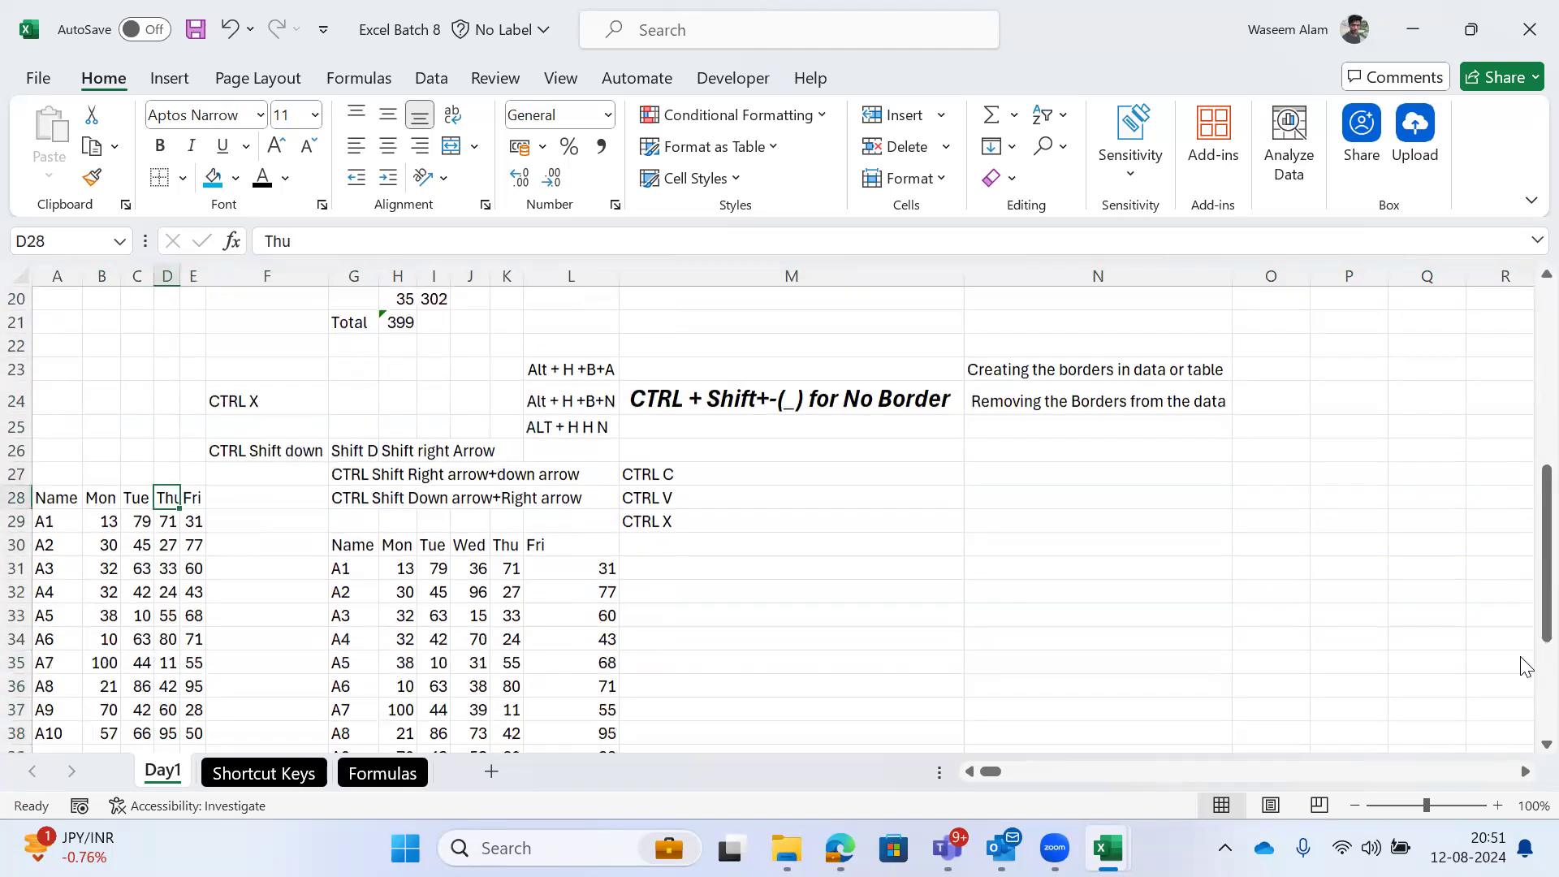
key("ctrl+space")
key("Right")
key("Left")
key("ctrl+space")
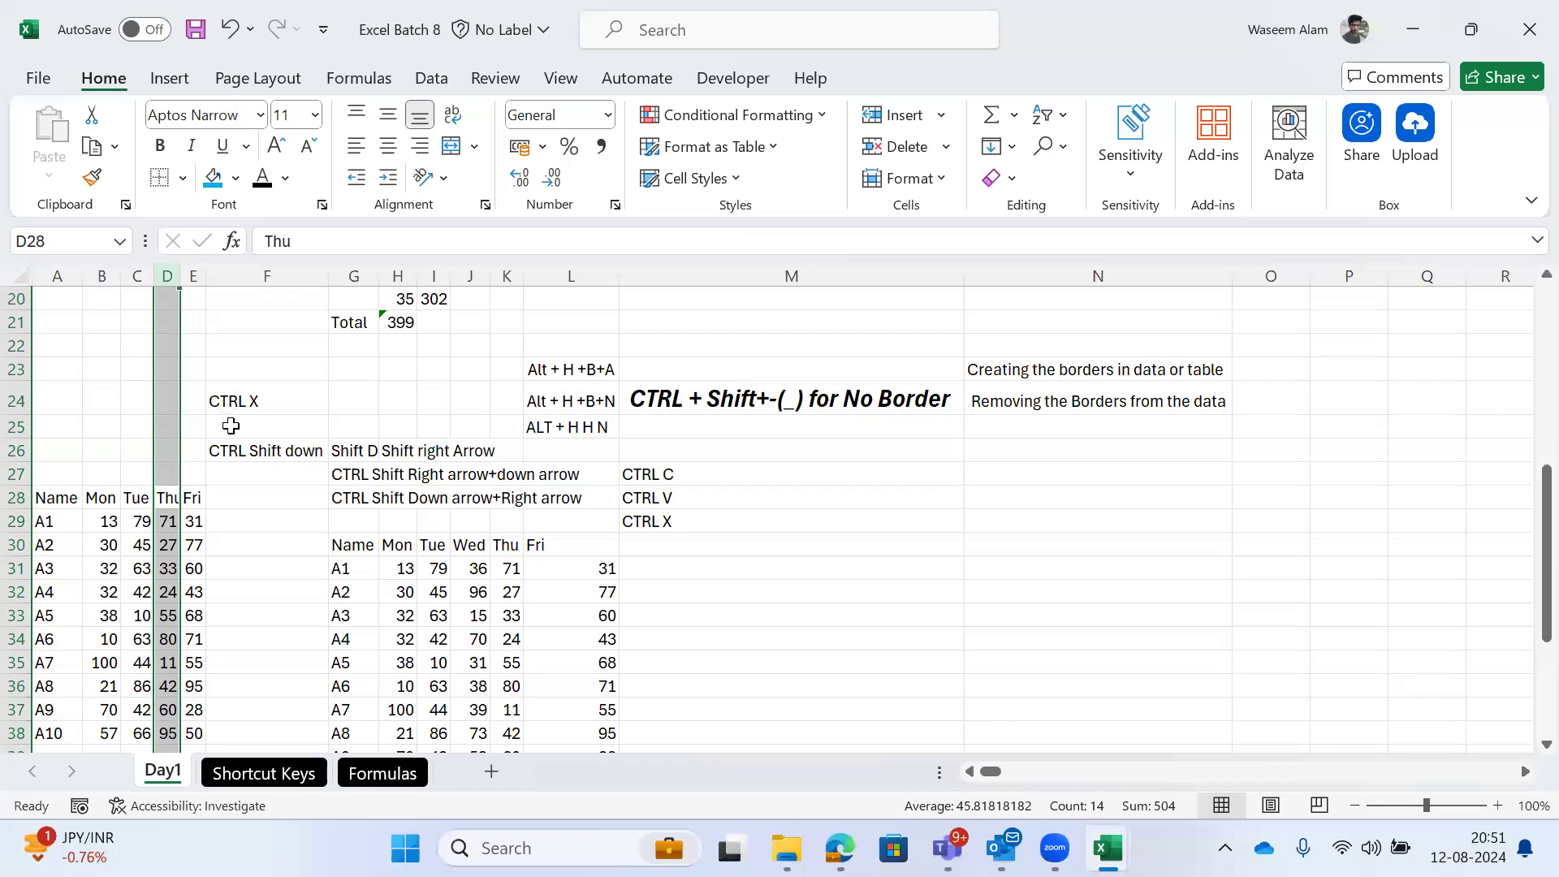
Step: Try inserting a blank column before the Thu column with Insert Cells, and undo the insertion
key("alt")
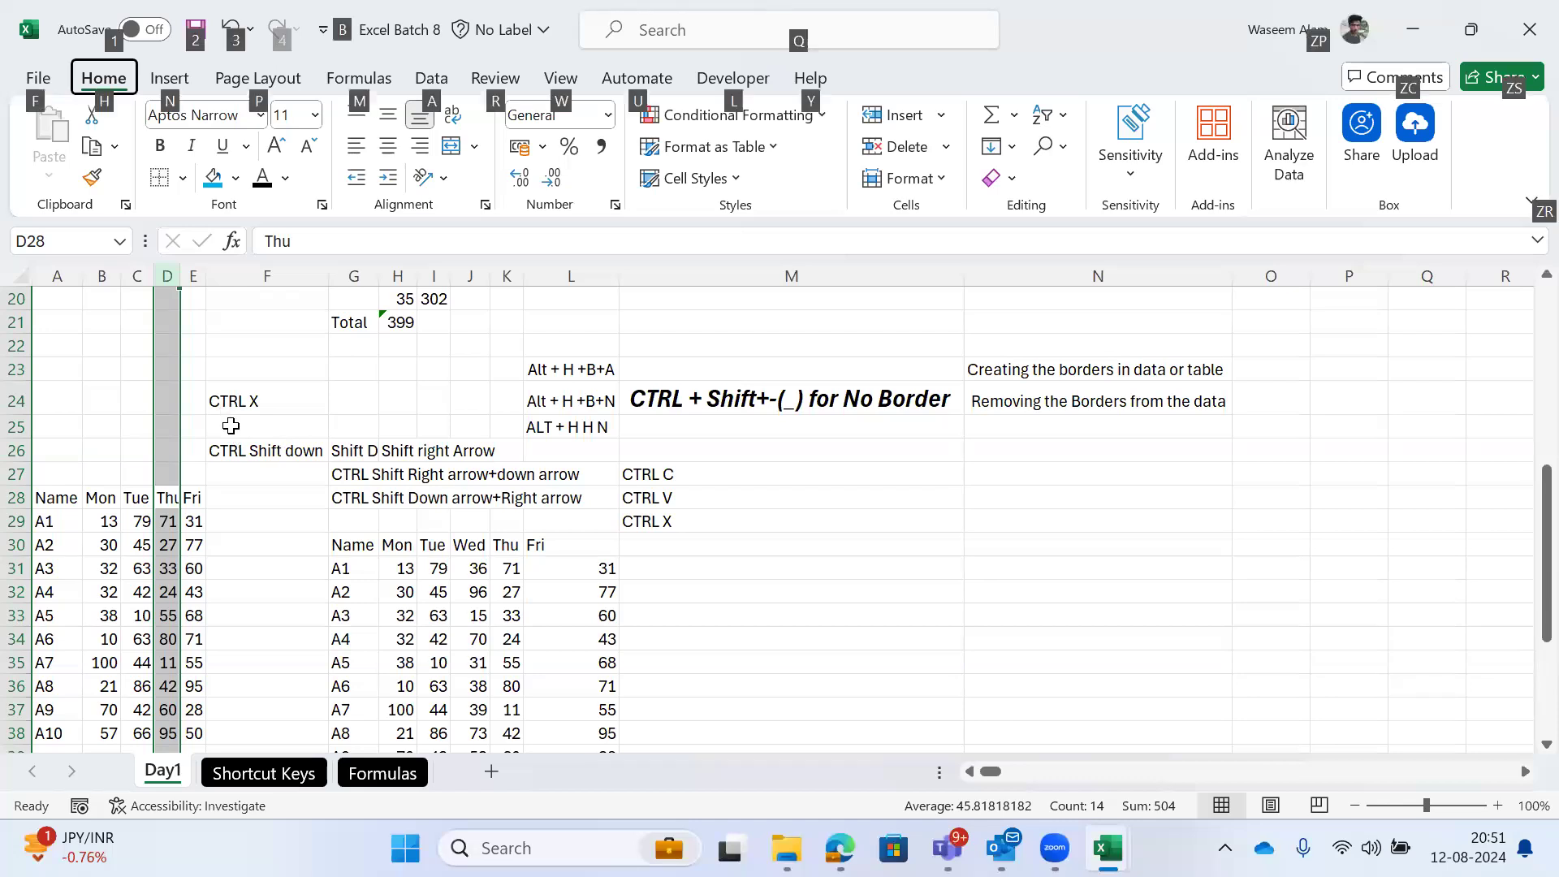
key("h")
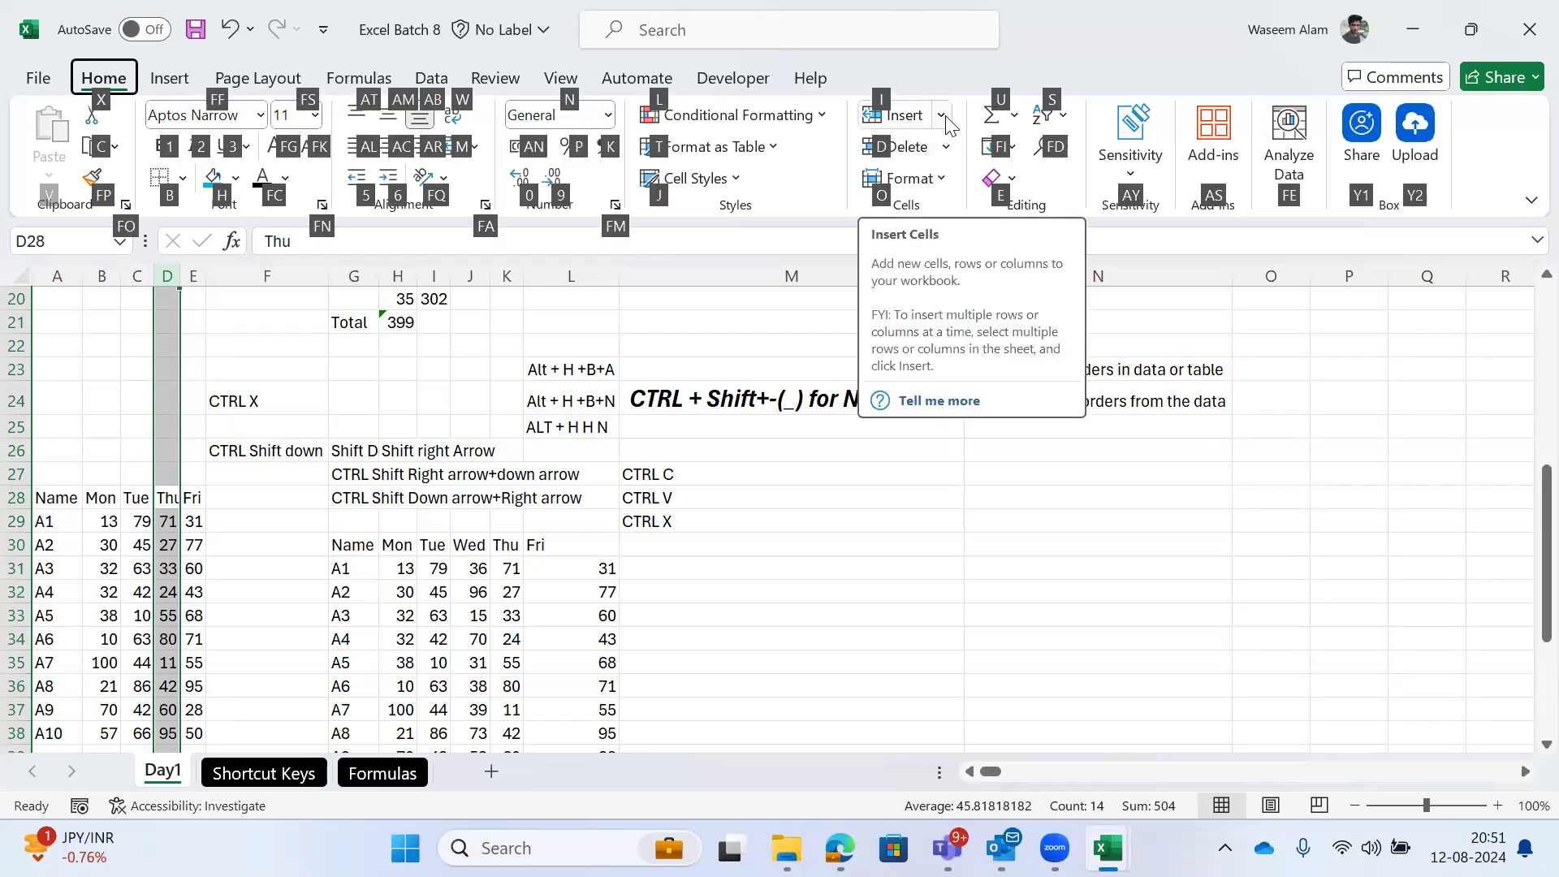
left_click(943, 116)
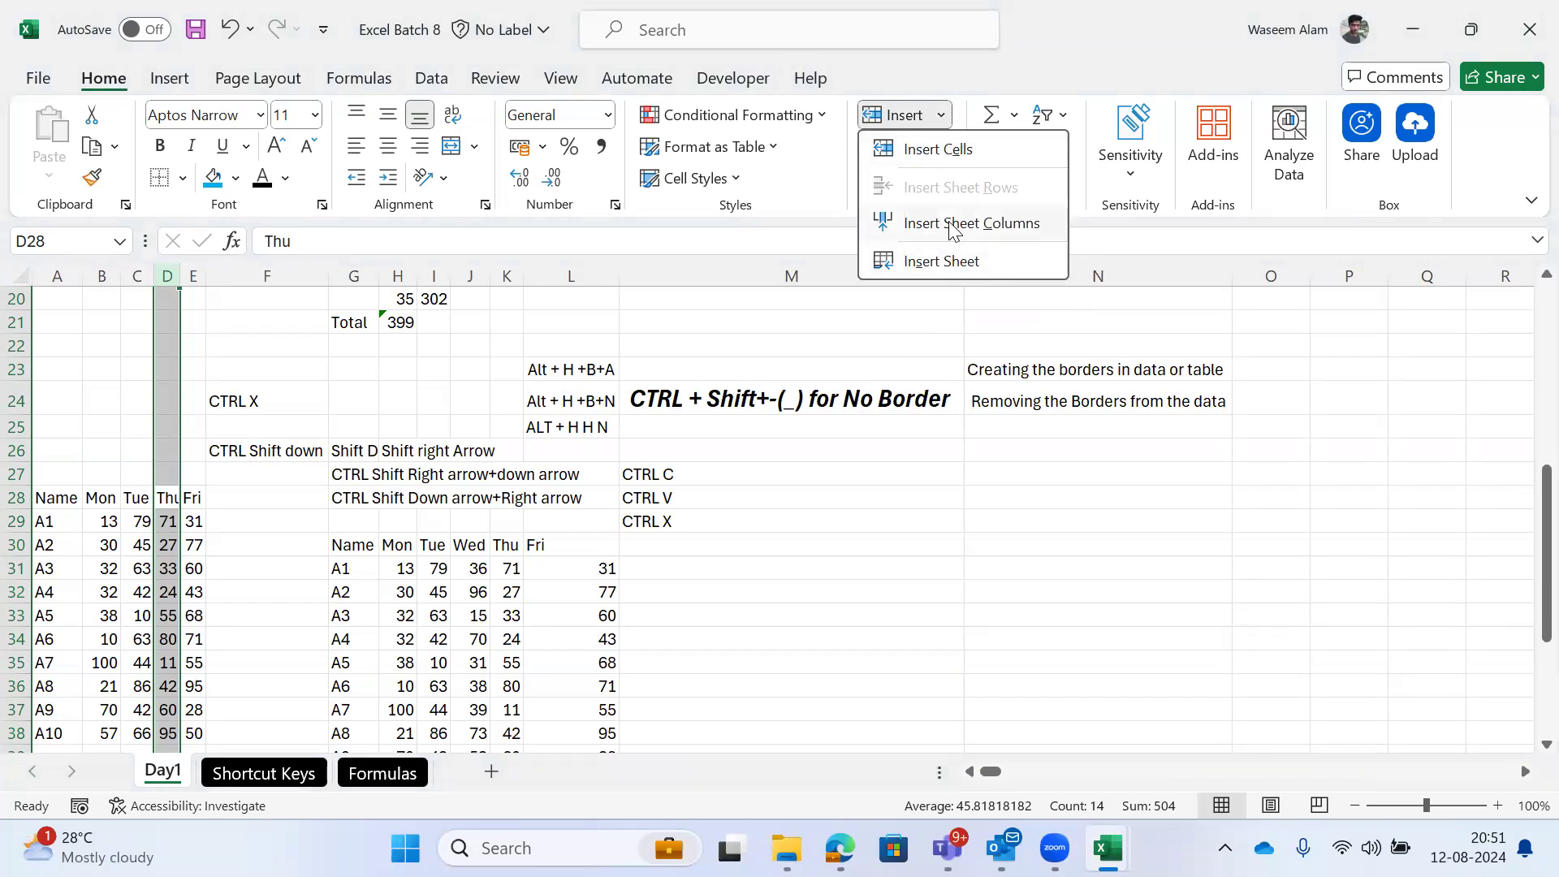
left_click(941, 118)
left_click(940, 121)
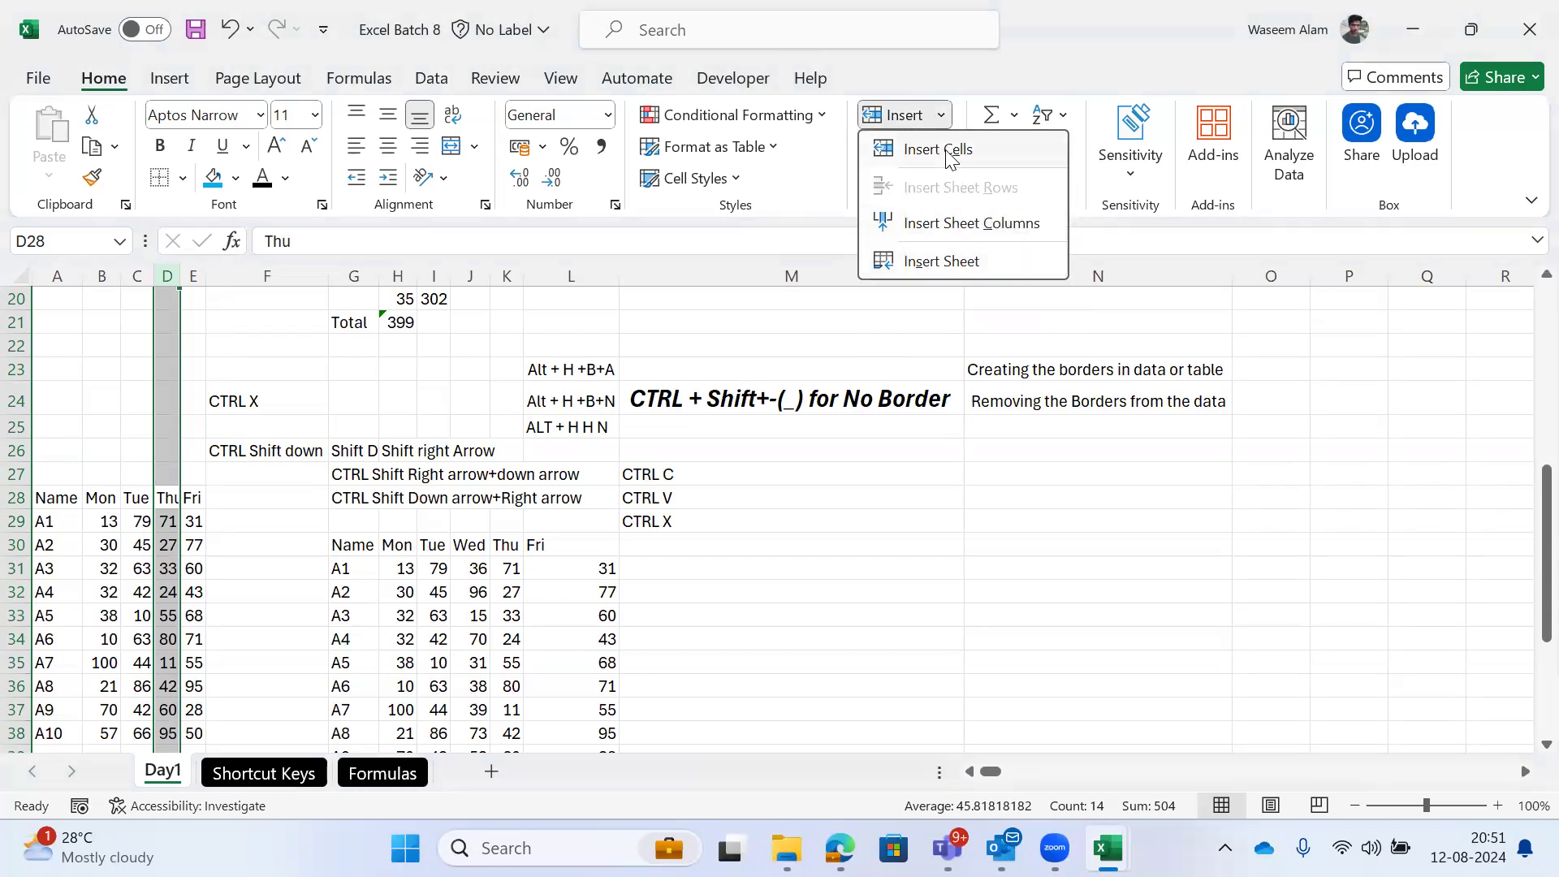
left_click(942, 151)
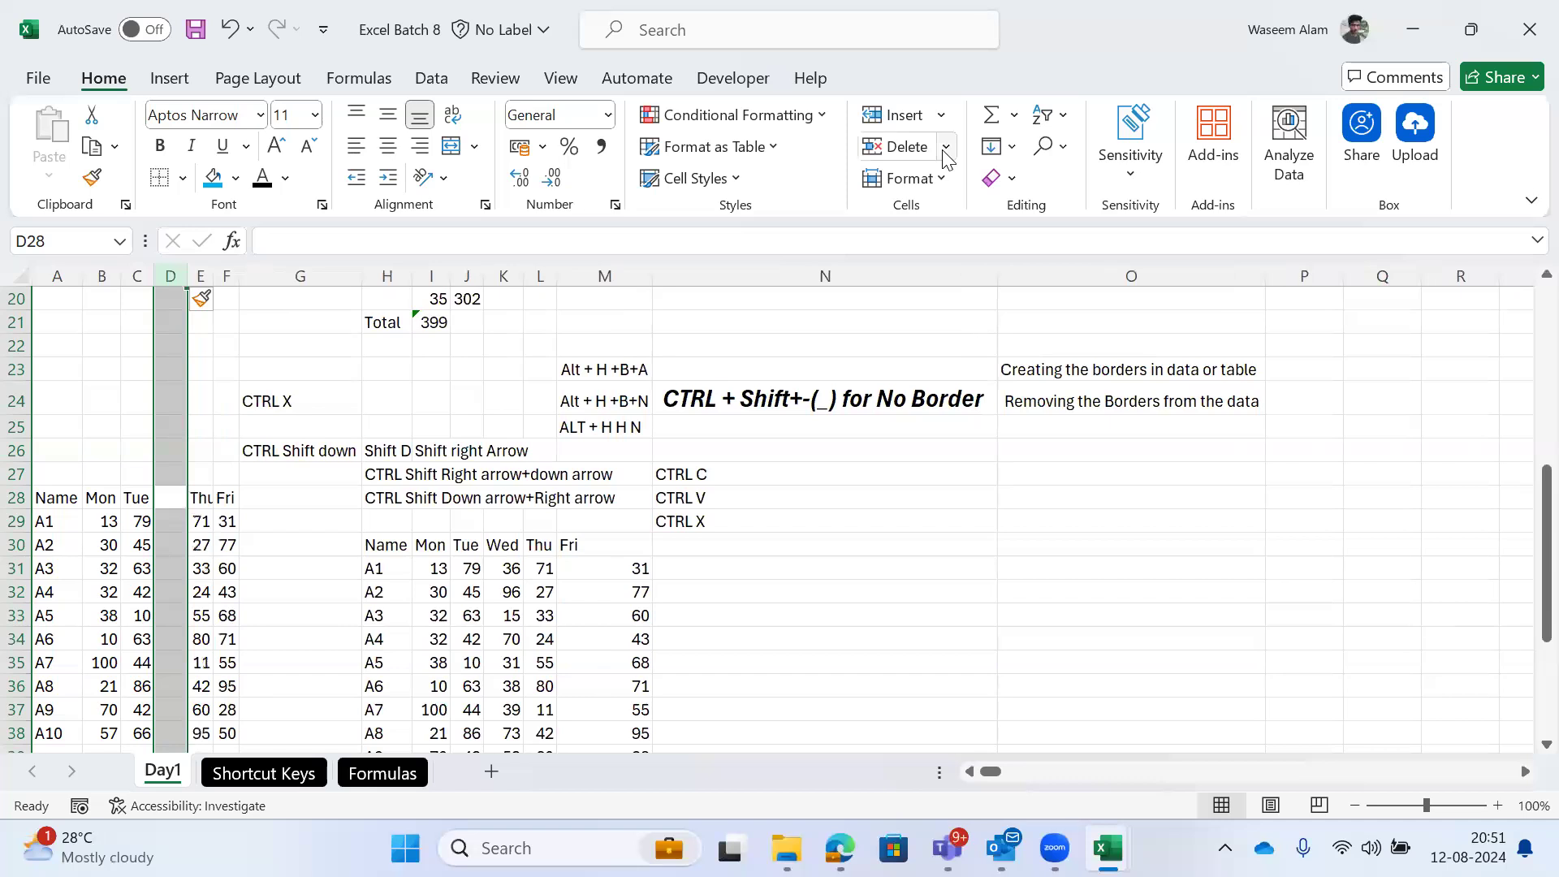
key("ctrl+z")
left_click(941, 116)
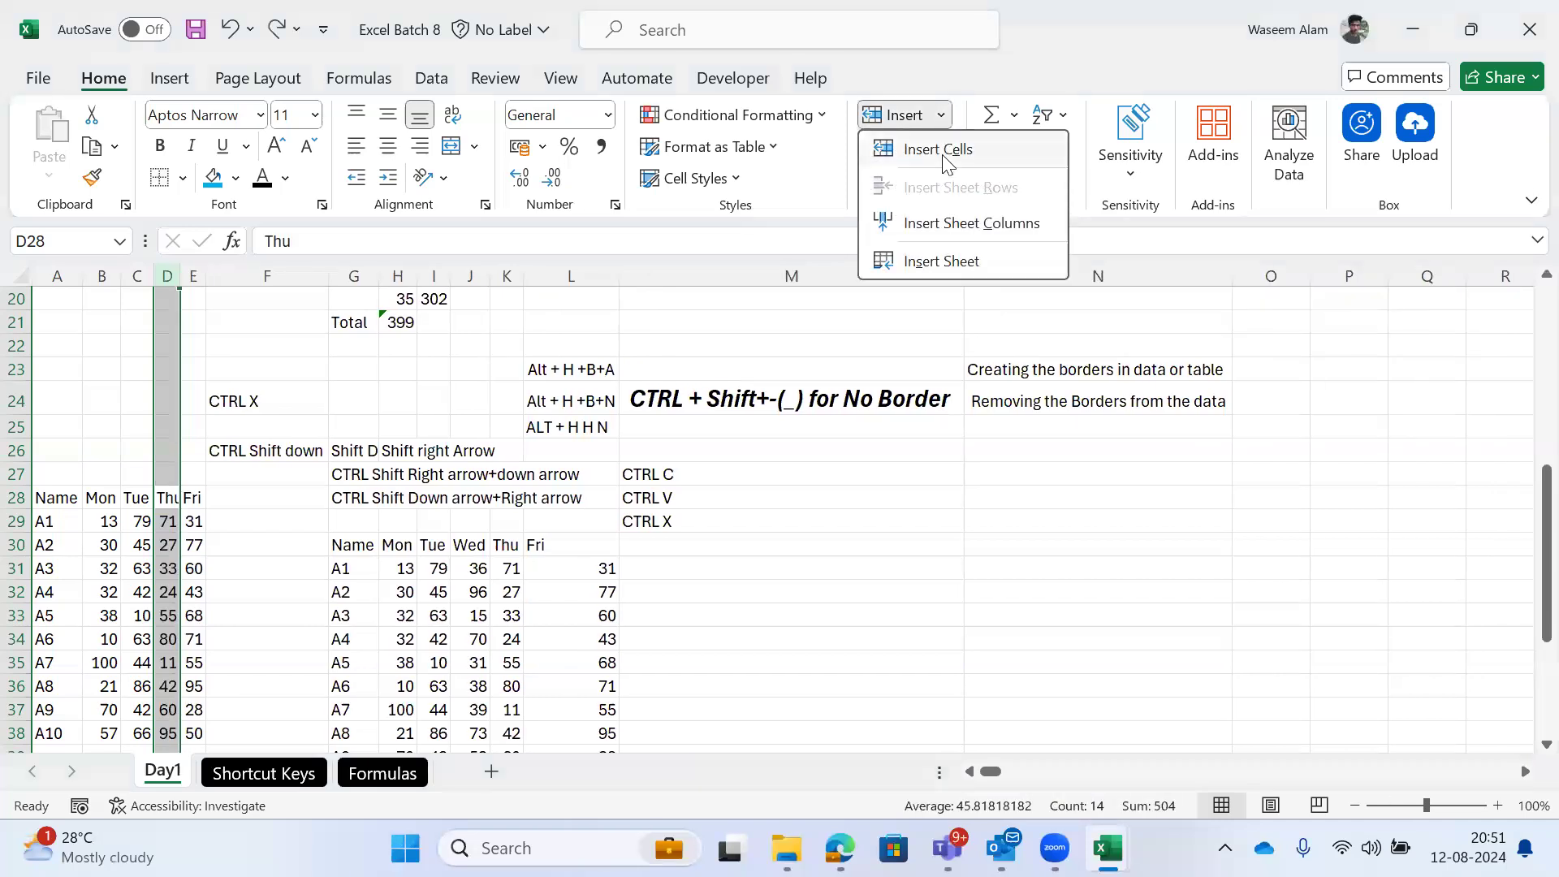
left_click(175, 345)
key("Left")
key("Left")
key("Right")
key("Right")
key("Up")
key("Up")
key("Up")
key("Up")
key("Left")
key("Left")
type("as")
key("Escape")
key("Left")
key("Right")
type("asd")
key("Escape")
key("Left")
key("Right")
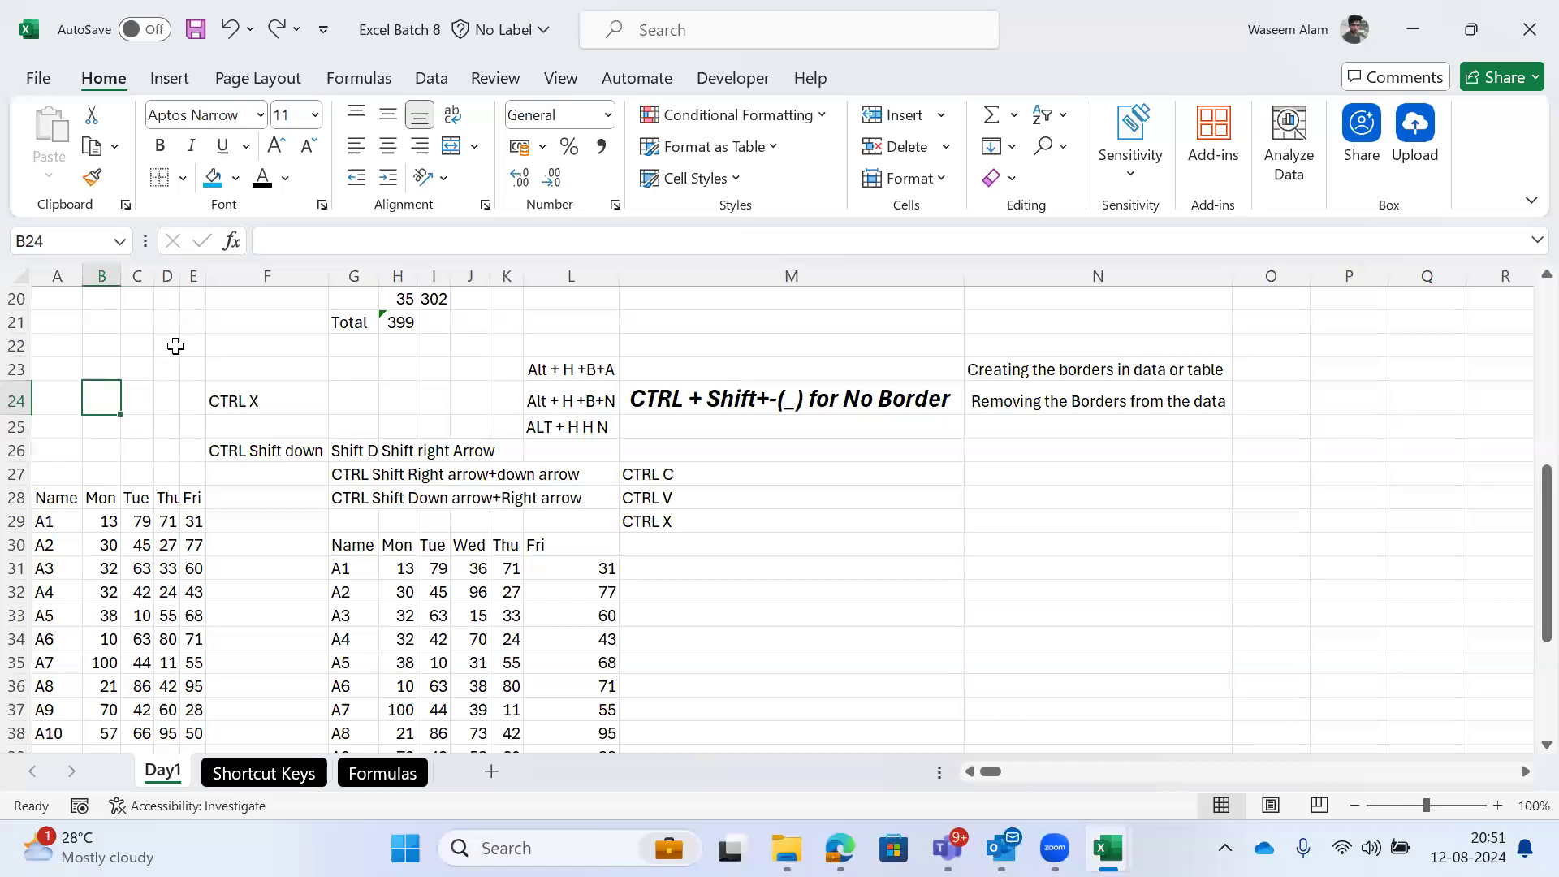
key("Up")
key("Right")
key("Right")
key("Right")
key("Right")
key("Right")
key("Right")
key("Right")
key("Right")
key("Down")
key("Down")
key("Down")
key("Down")
key("Down")
key("Down")
key("Down")
key("Down")
key("Down")
key("Right")
key("Right")
key("Right")
key("Right")
key("Right")
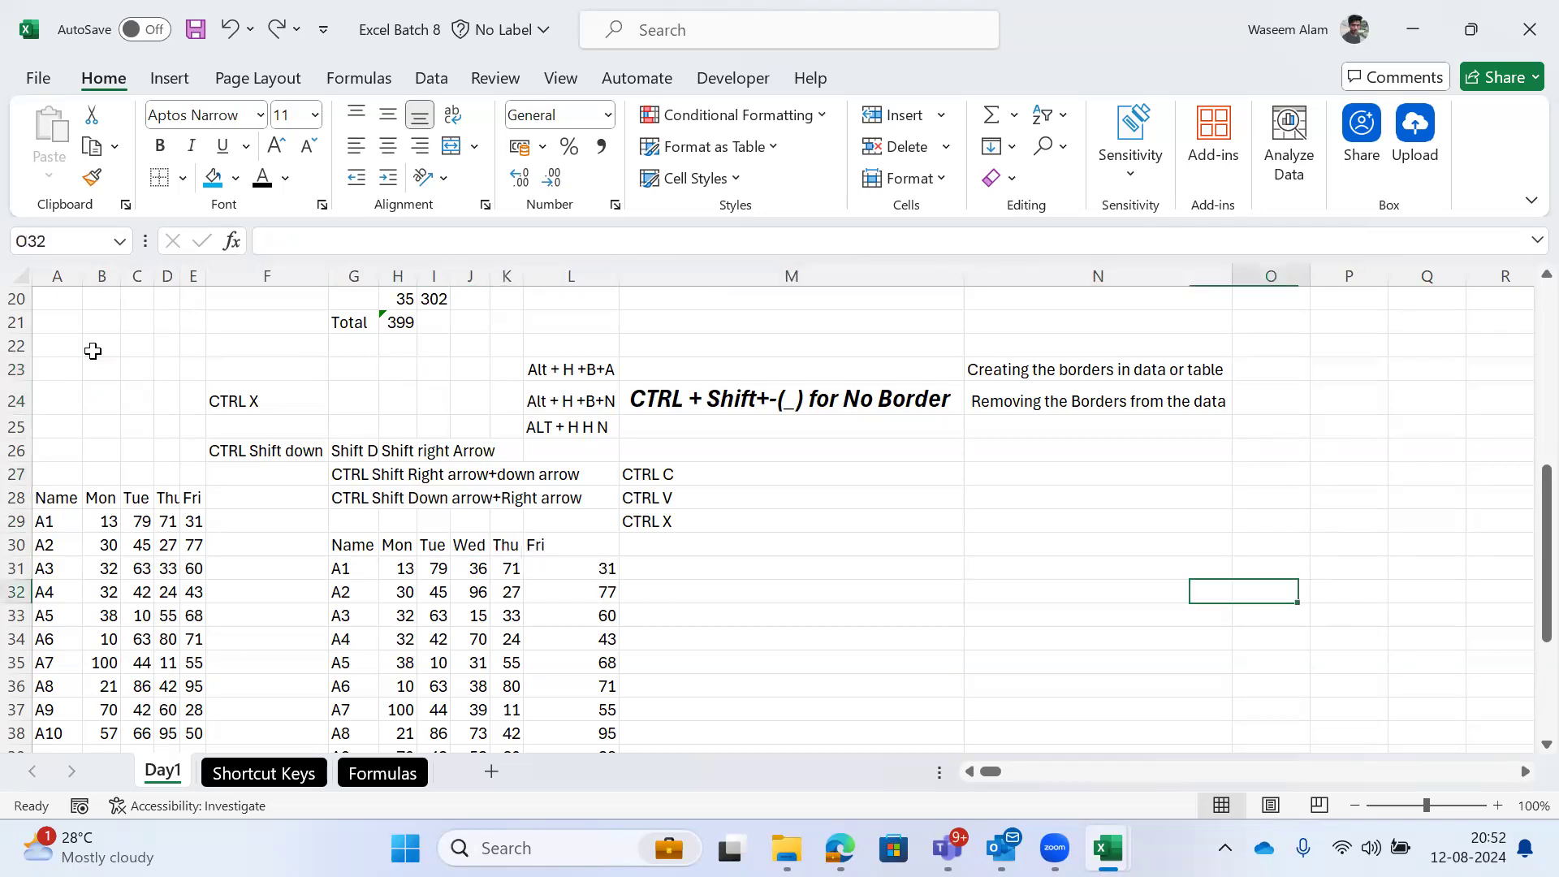
key("Right")
key("Right")
key("Right")
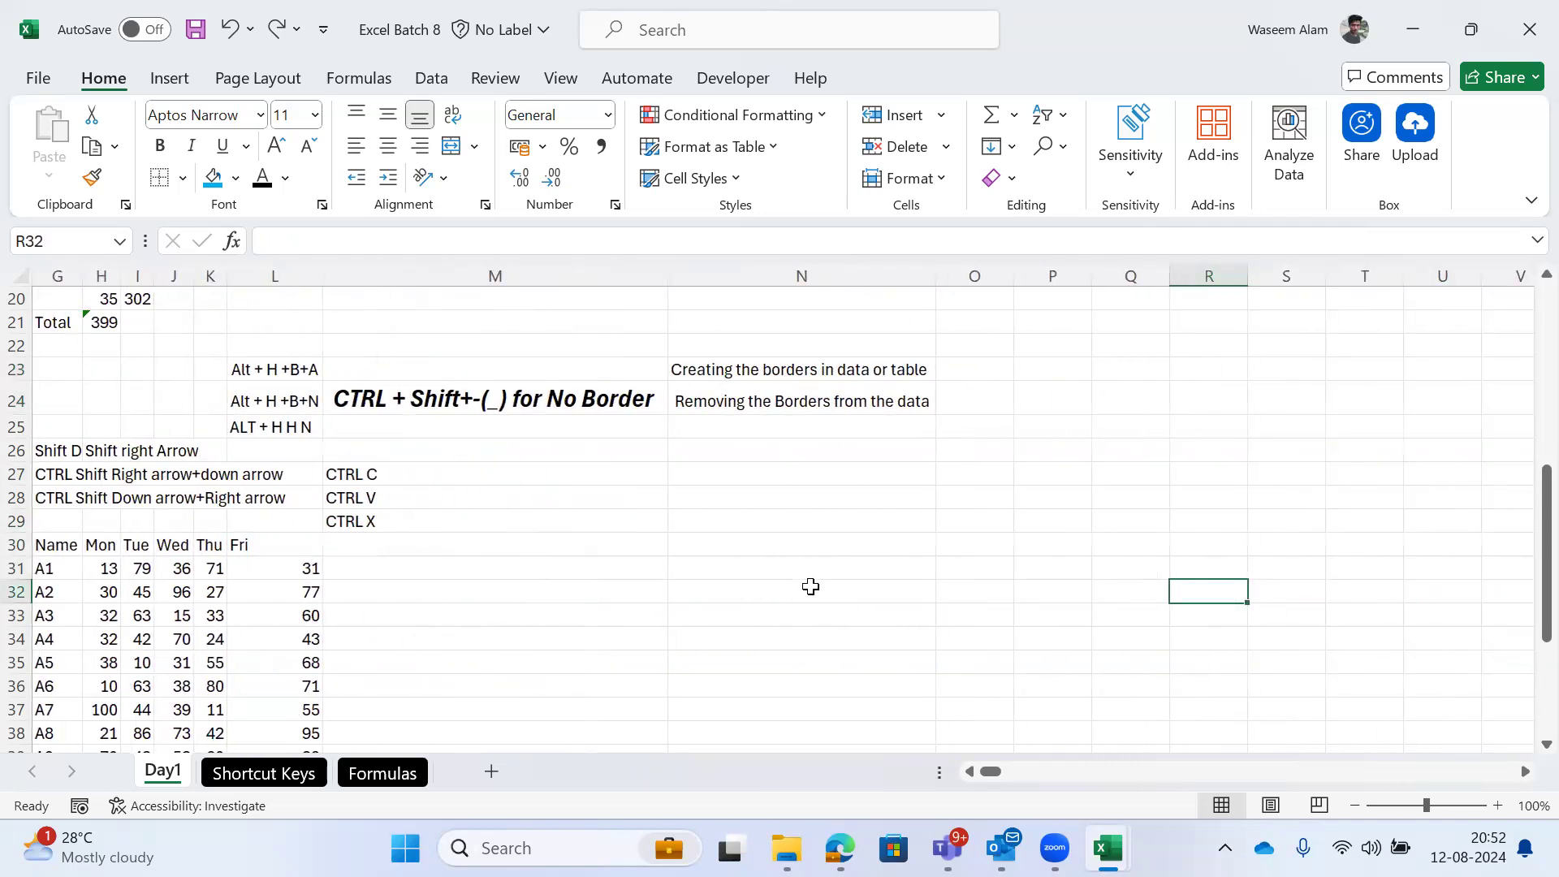
Step: Select several non-adjacent blank cells together, including P31, Q30, P29 and O29
left_click(1068, 560)
left_click(1148, 538, "ctrl")
left_click(1062, 518, "ctrl")
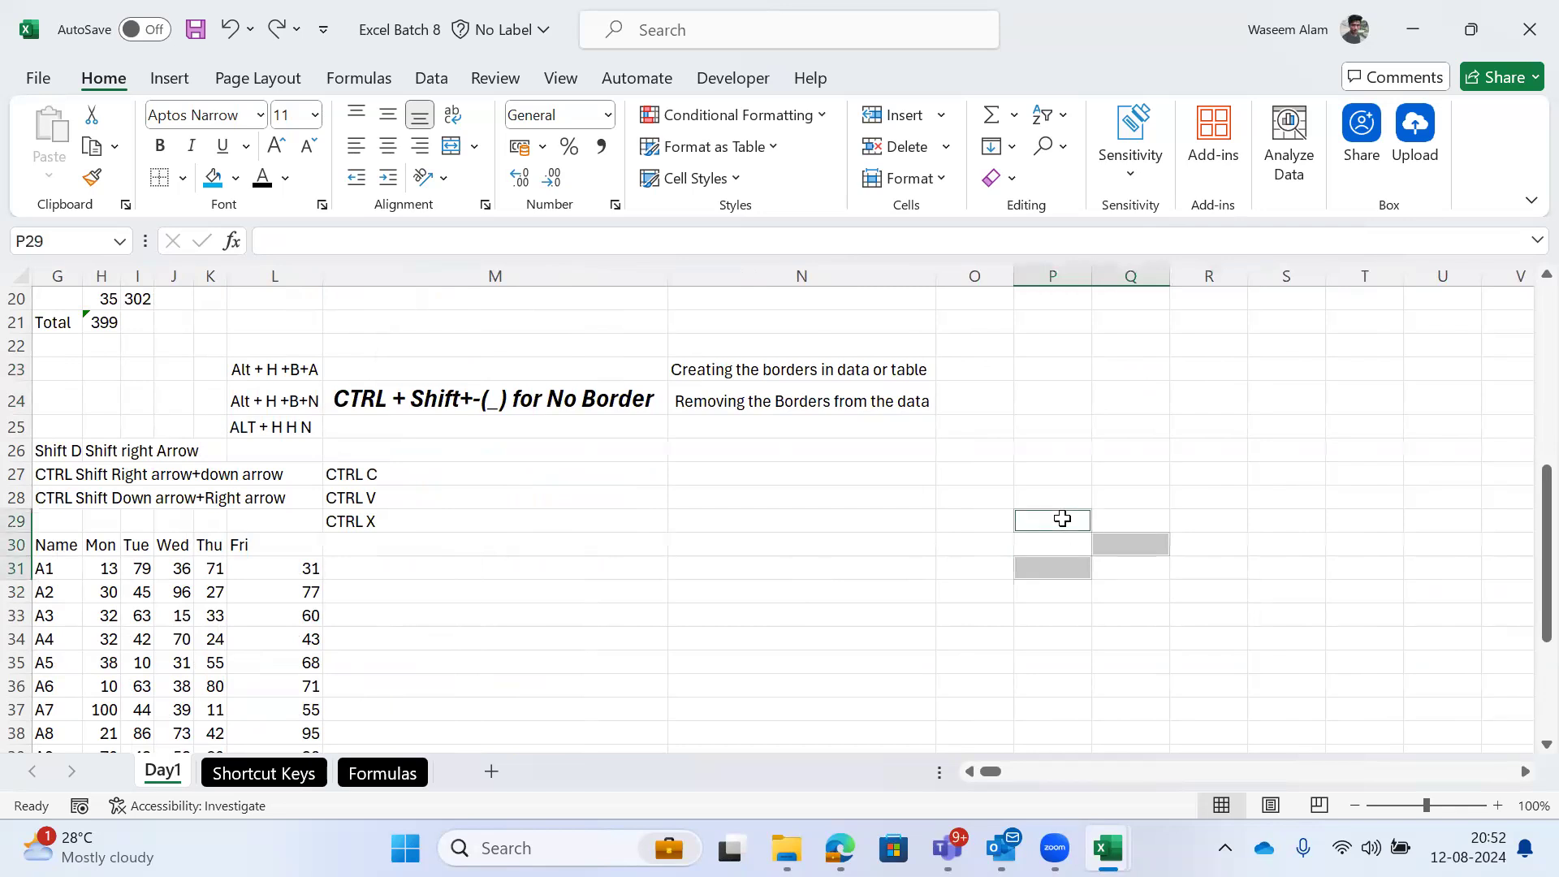
left_click(985, 520, "ctrl")
left_click(931, 556, "ctrl")
key("Left")
key("Left")
key("Left")
key("Left")
key("Left")
key("Left")
key("Left")
key("Left")
key("Left")
key("Left")
key("Left")
key("Left")
key("Left")
key("Right")
key("Right")
key("Right")
key("Up")
key("Right")
key("Right")
key("Right")
key("Right")
key("Right")
key("Right")
key("Right")
key("Right")
key("Right")
key("Right")
key("Right")
key("Right")
key("Right")
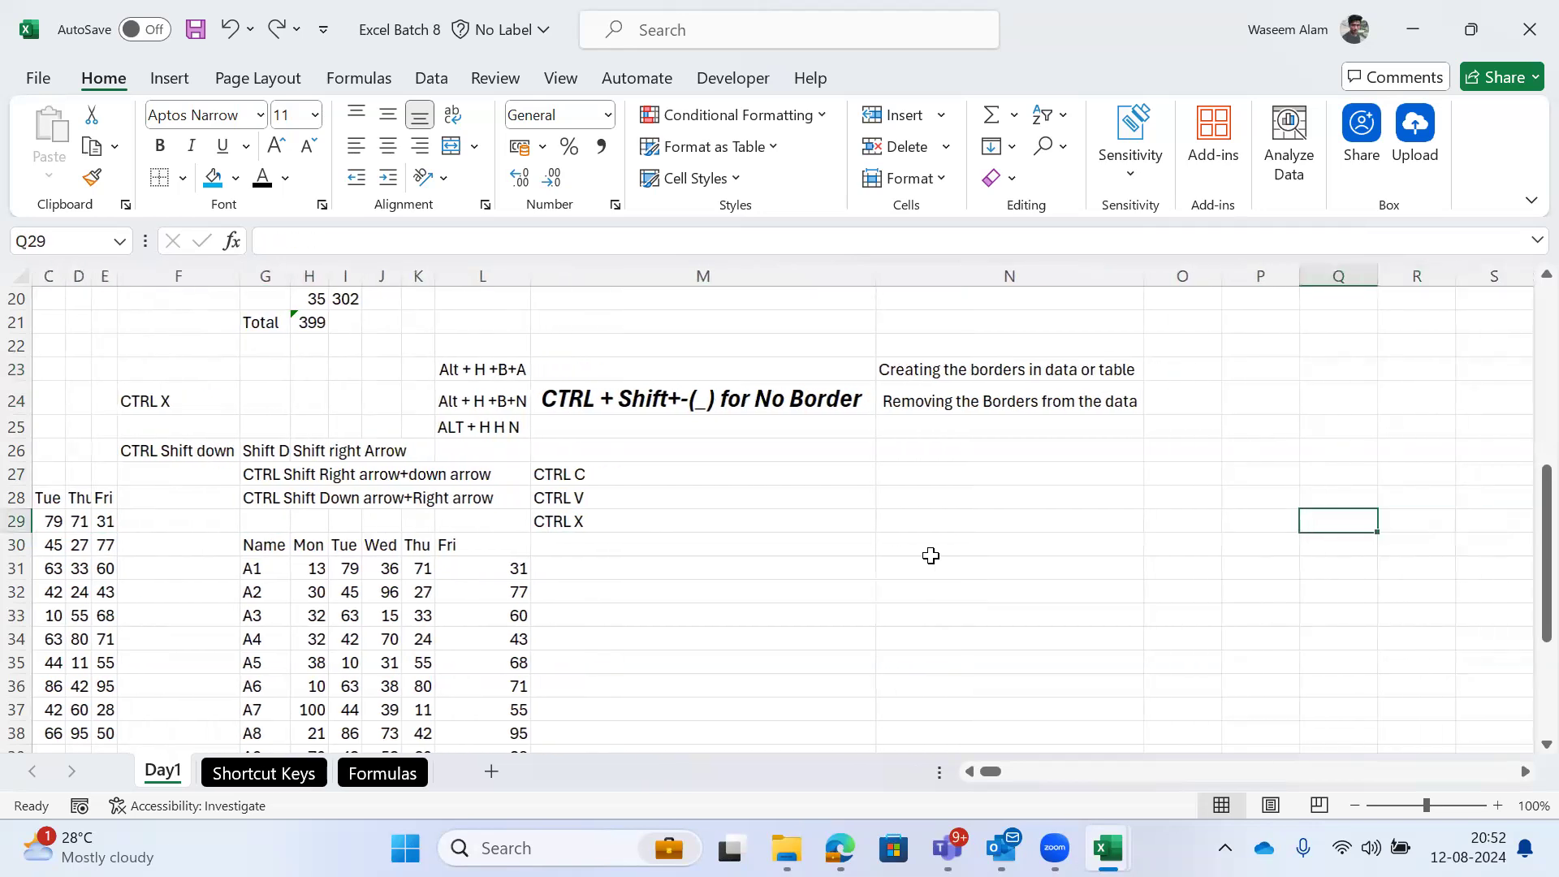
Step: Extend a cell selection from P29 across a blank block of 7 rows by 9 columns, and clear the selection
key("shift+Down")
key("shift+Right")
key("shift+Down")
key("shift+Right")
key("shift+Down")
key("shift+Right")
key("shift+Down")
key("shift+Right")
key("shift+Down")
key("shift+Right")
key("shift+Down")
key("shift+Right")
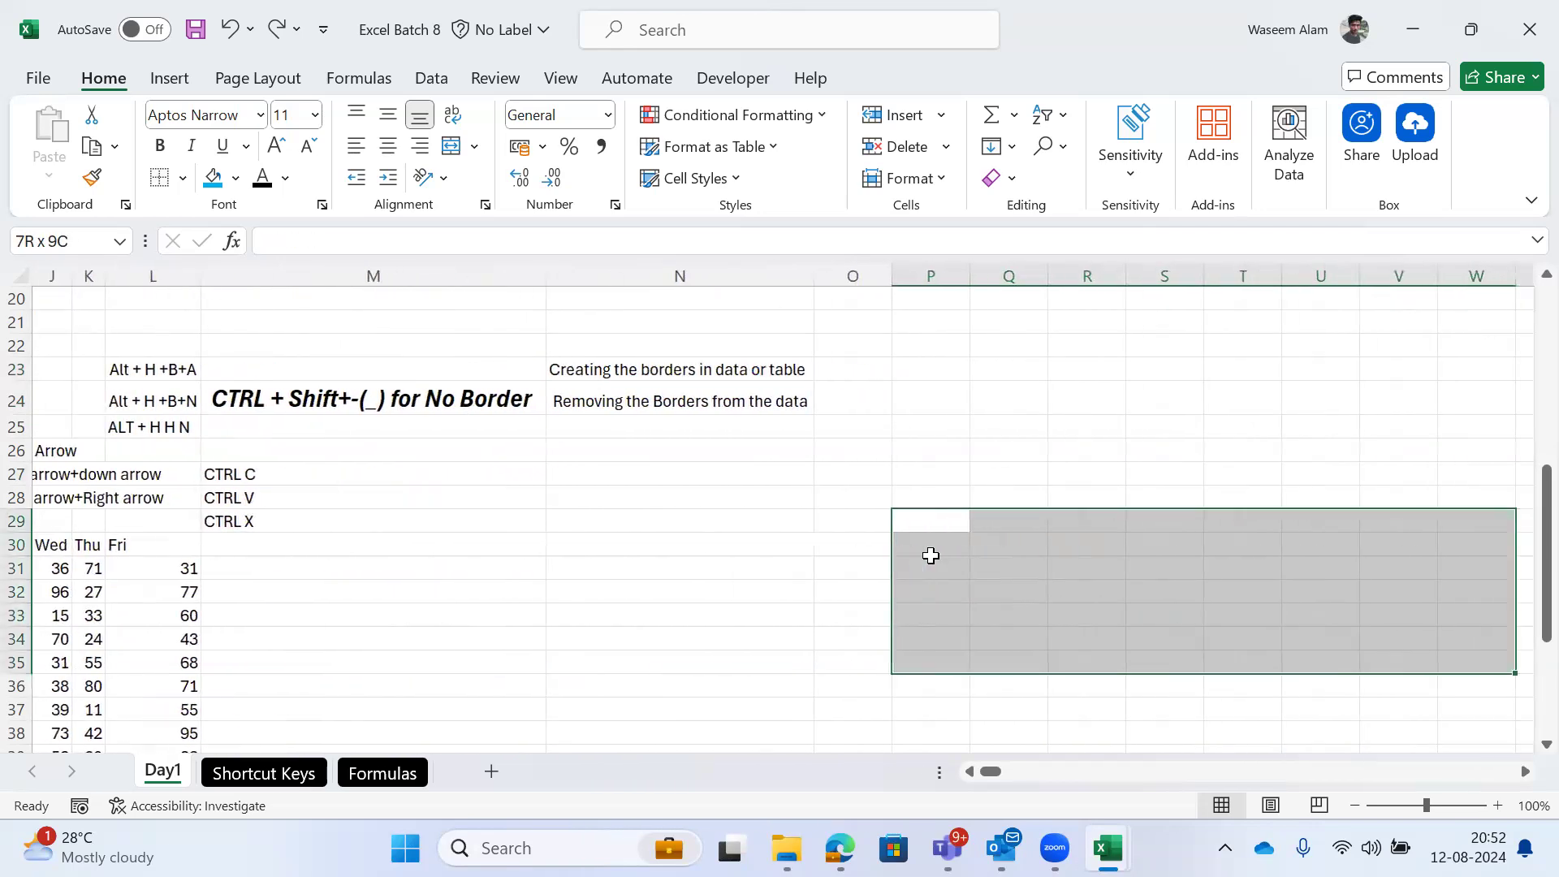
key("shift+Down")
key("shift+Down")
key("shift+Down")
key("shift+Up")
key("shift+Up")
key("Left")
key("Right")
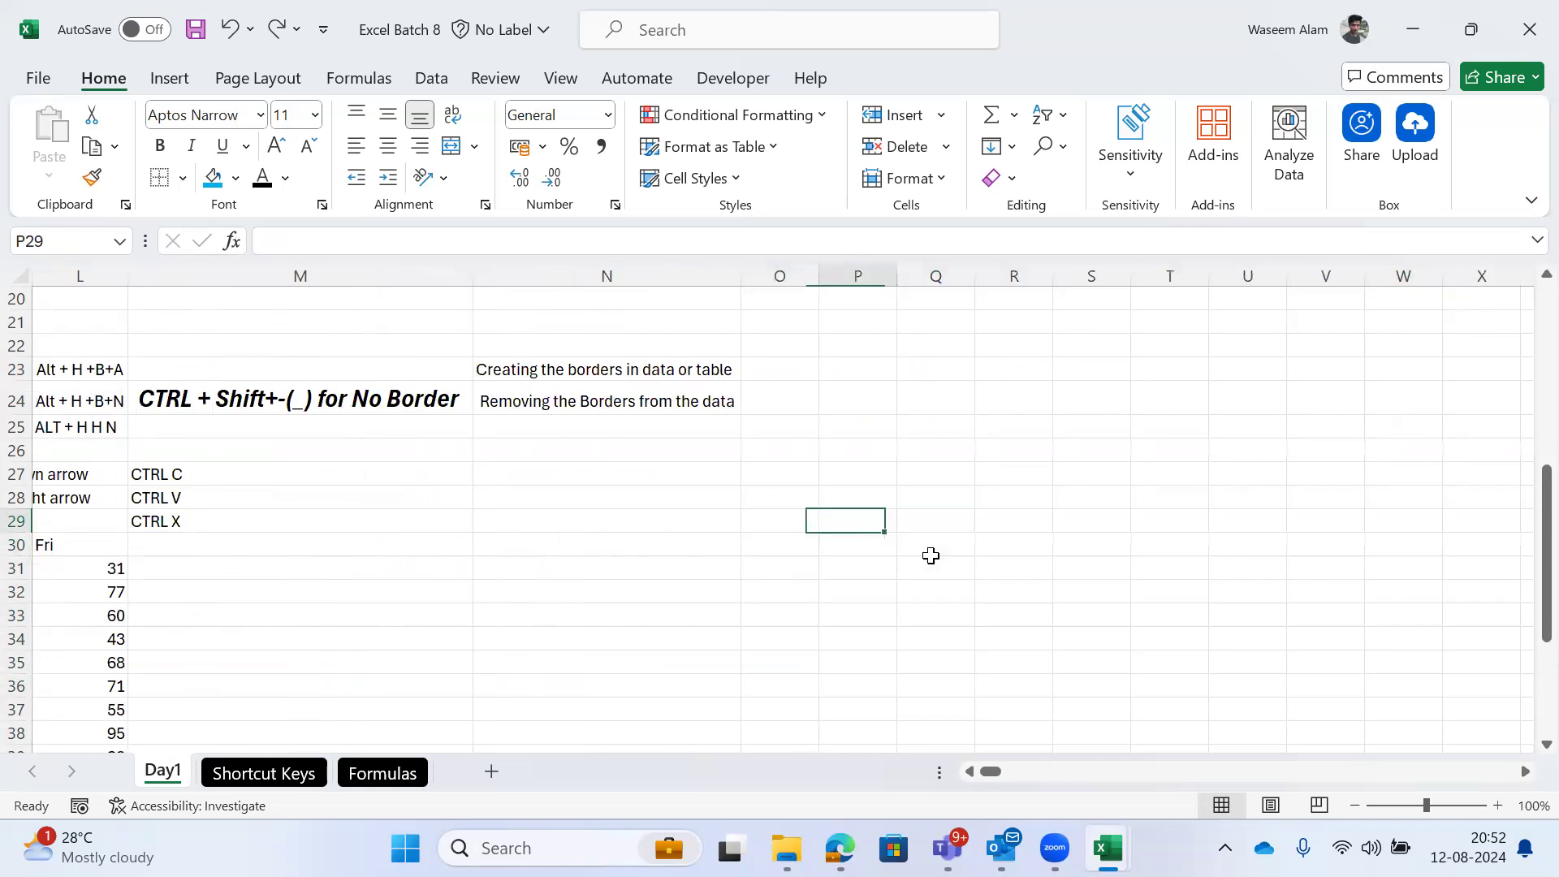
key("ctrl+shift+Right")
Step: Return to the small marks table and select the entire Thu column from cell D30
key("ctrl+Left")
key("ctrl+Left")
key("ctrl+Up")
key("ctrl+Left")
key("Down")
key("Down")
key("Down")
key("Right")
key("Right")
key("Up")
key("Right")
key("Right")
key("Left")
key("ctrl+space")
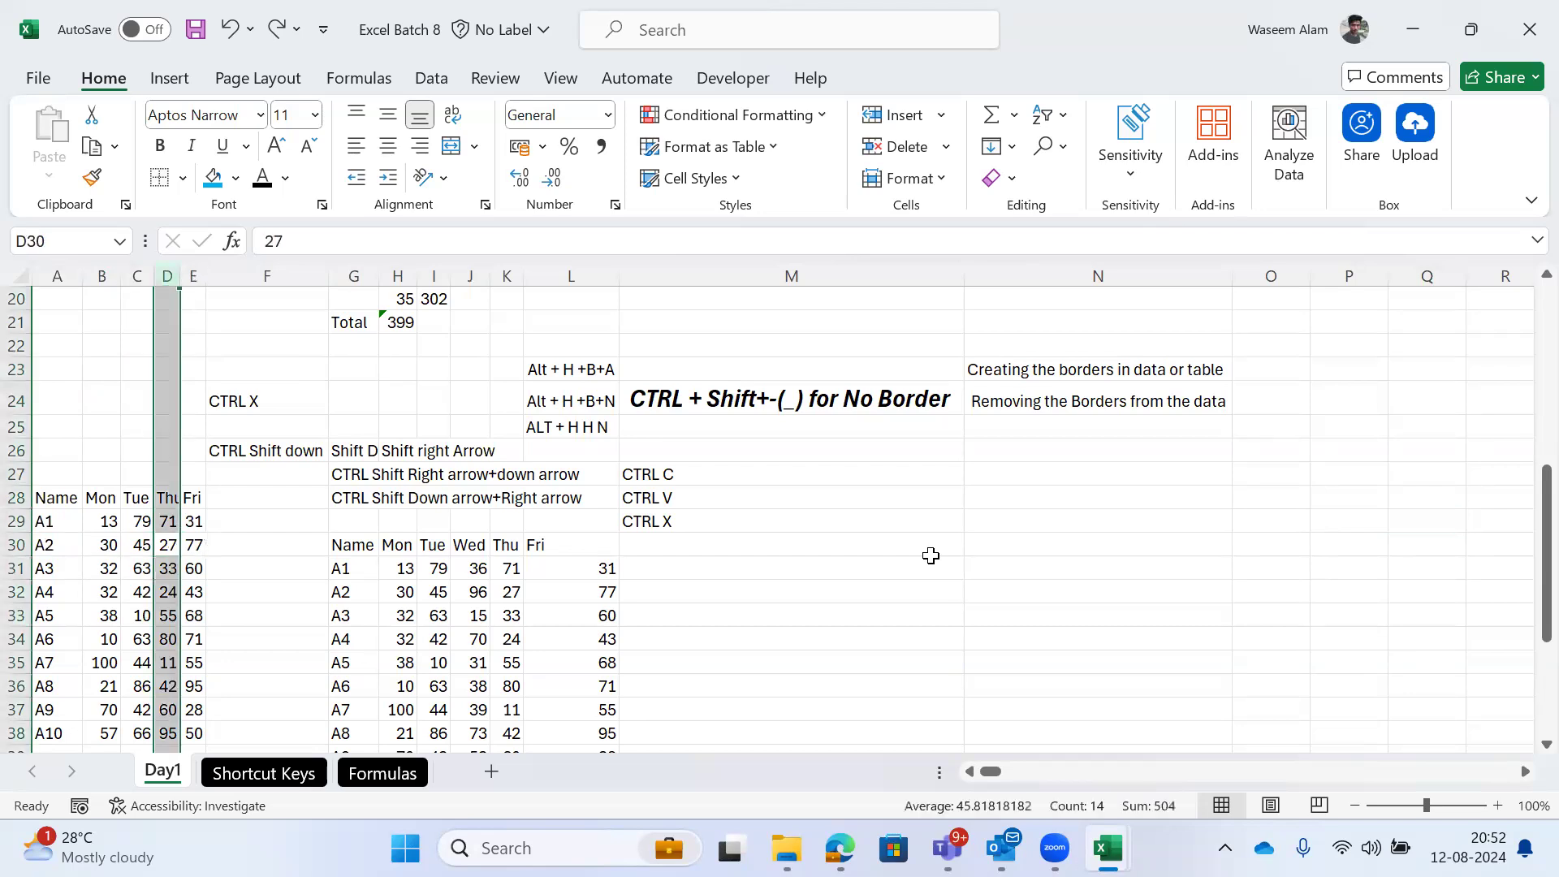
Step: Enter the shortcut note "Alt H I S" in cell F25, below the CTRL X note
key("Up")
key("Up")
key("Up")
key("Up")
key("Up")
key("Right")
key("Right")
type("Alt")
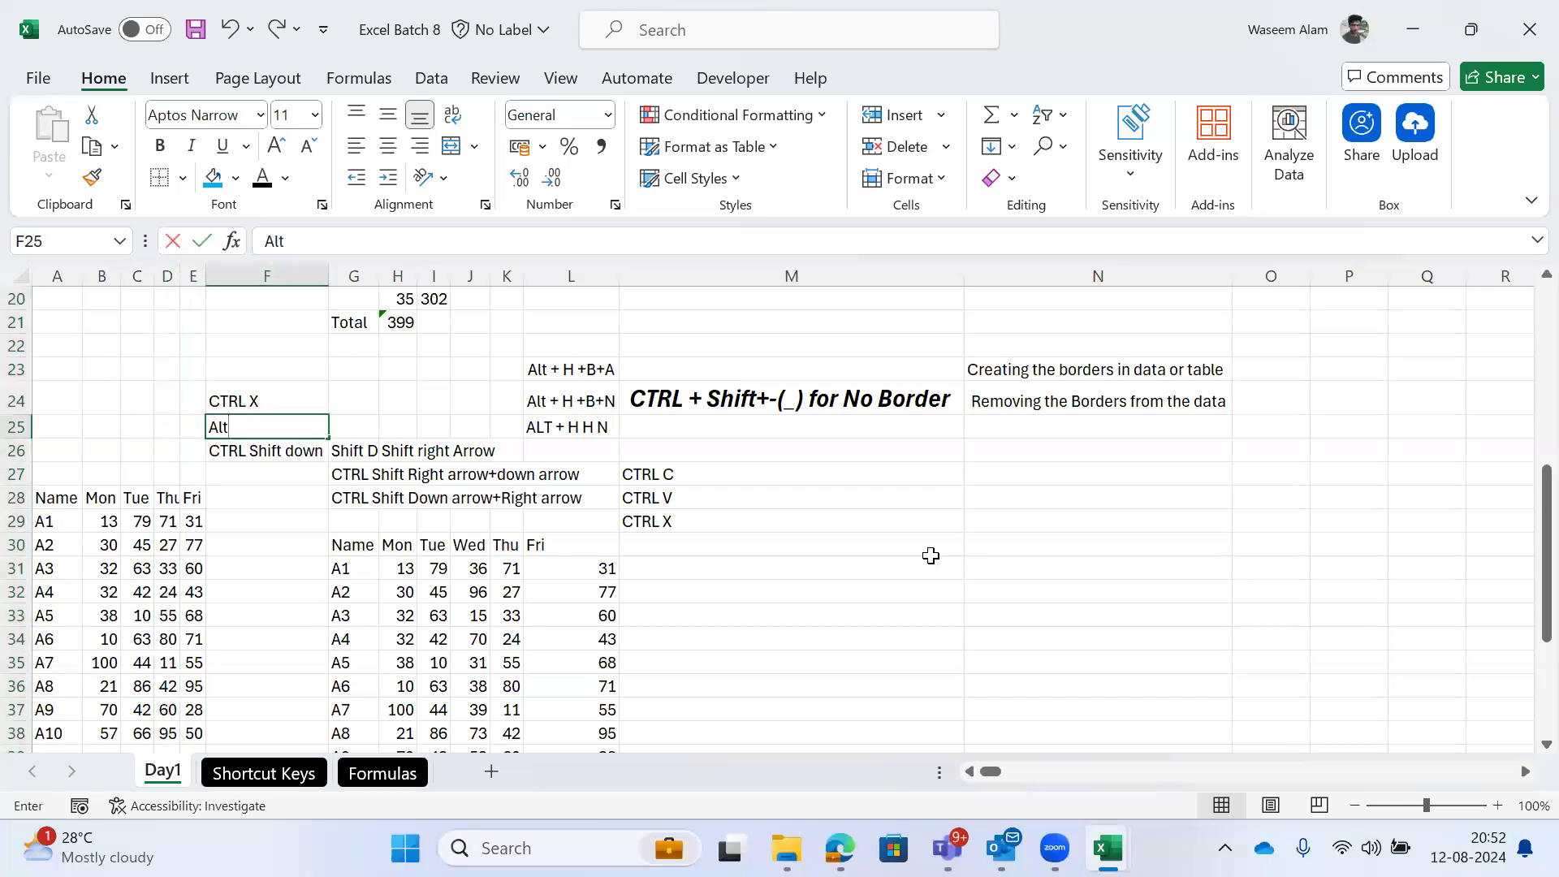
type(" H I S")
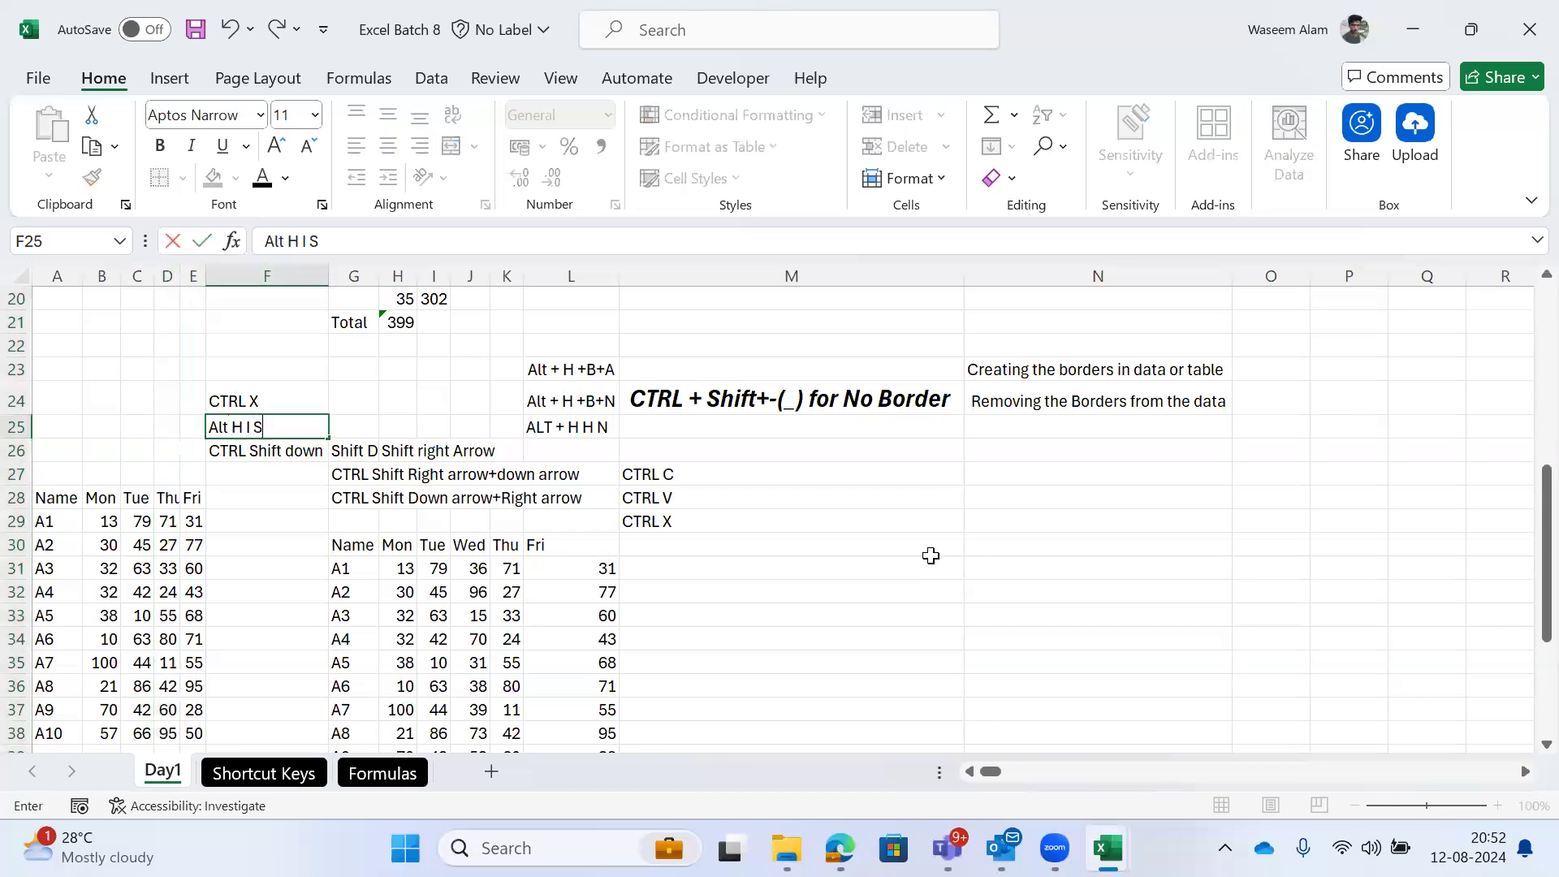
key("Return")
Step: Select the entire Thu column from cell D28, try the Alt H I S insert shortcut, and delete the inserted sheet
key("Left")
key("Left")
key("Down")
key("Down")
key("ctrl+space")
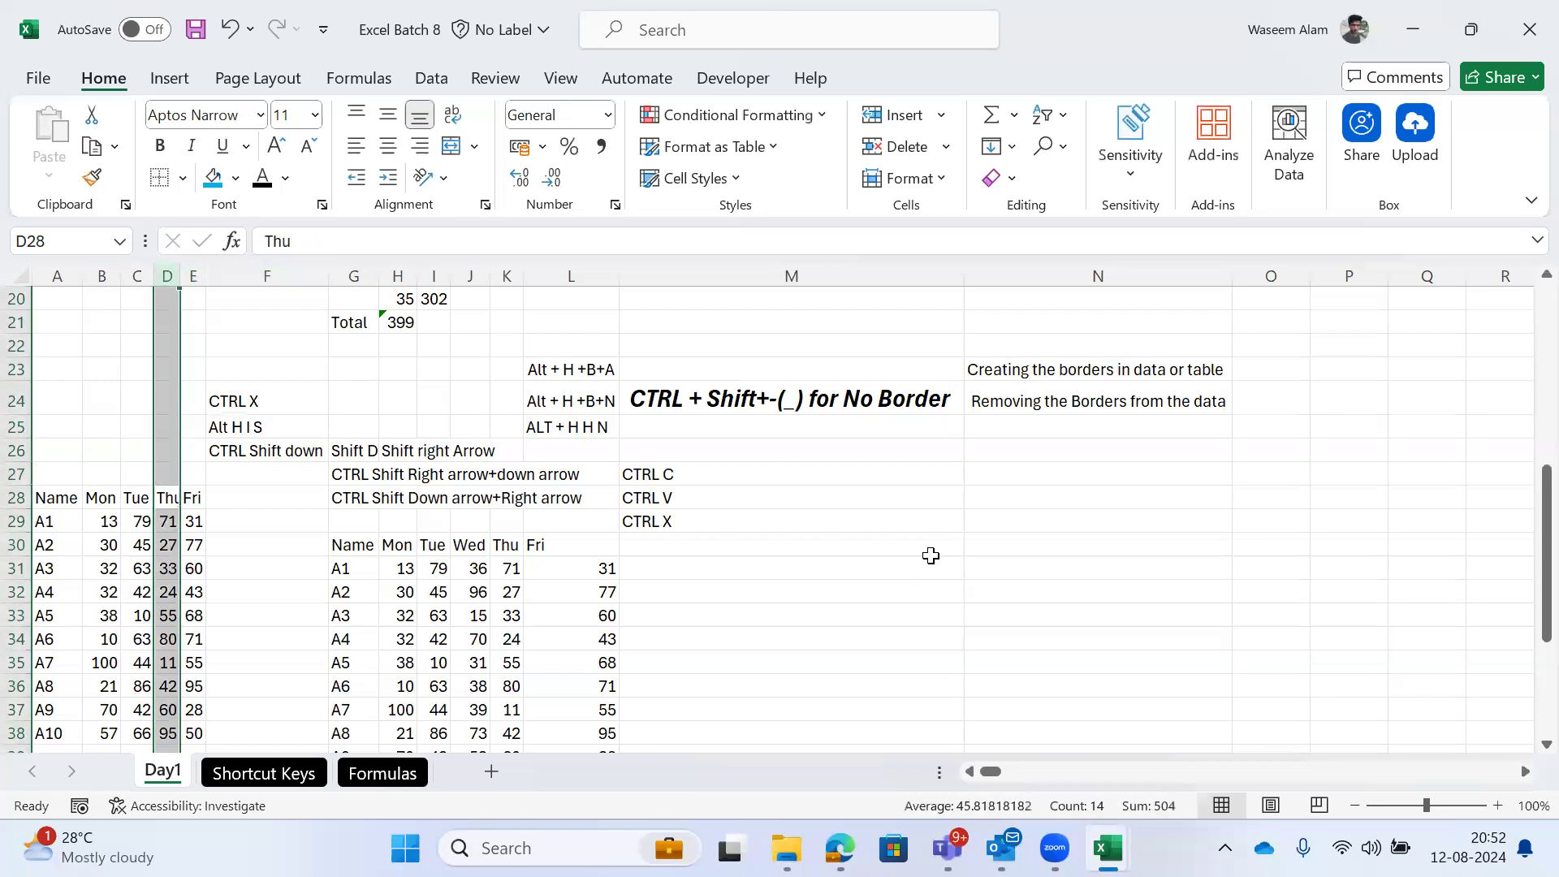
key("alt")
key("h")
key("i")
key("s")
key("alt")
key("e")
key("l")
key("alt")
key("e")
key("l")
Step: Correct the shortcut note in cell F25 to "Alt H I C"
key("Right")
key("Right")
key("Up")
key("Up")
key("Up")
key("F2")
key("BackSpace")
key("BackSpace")
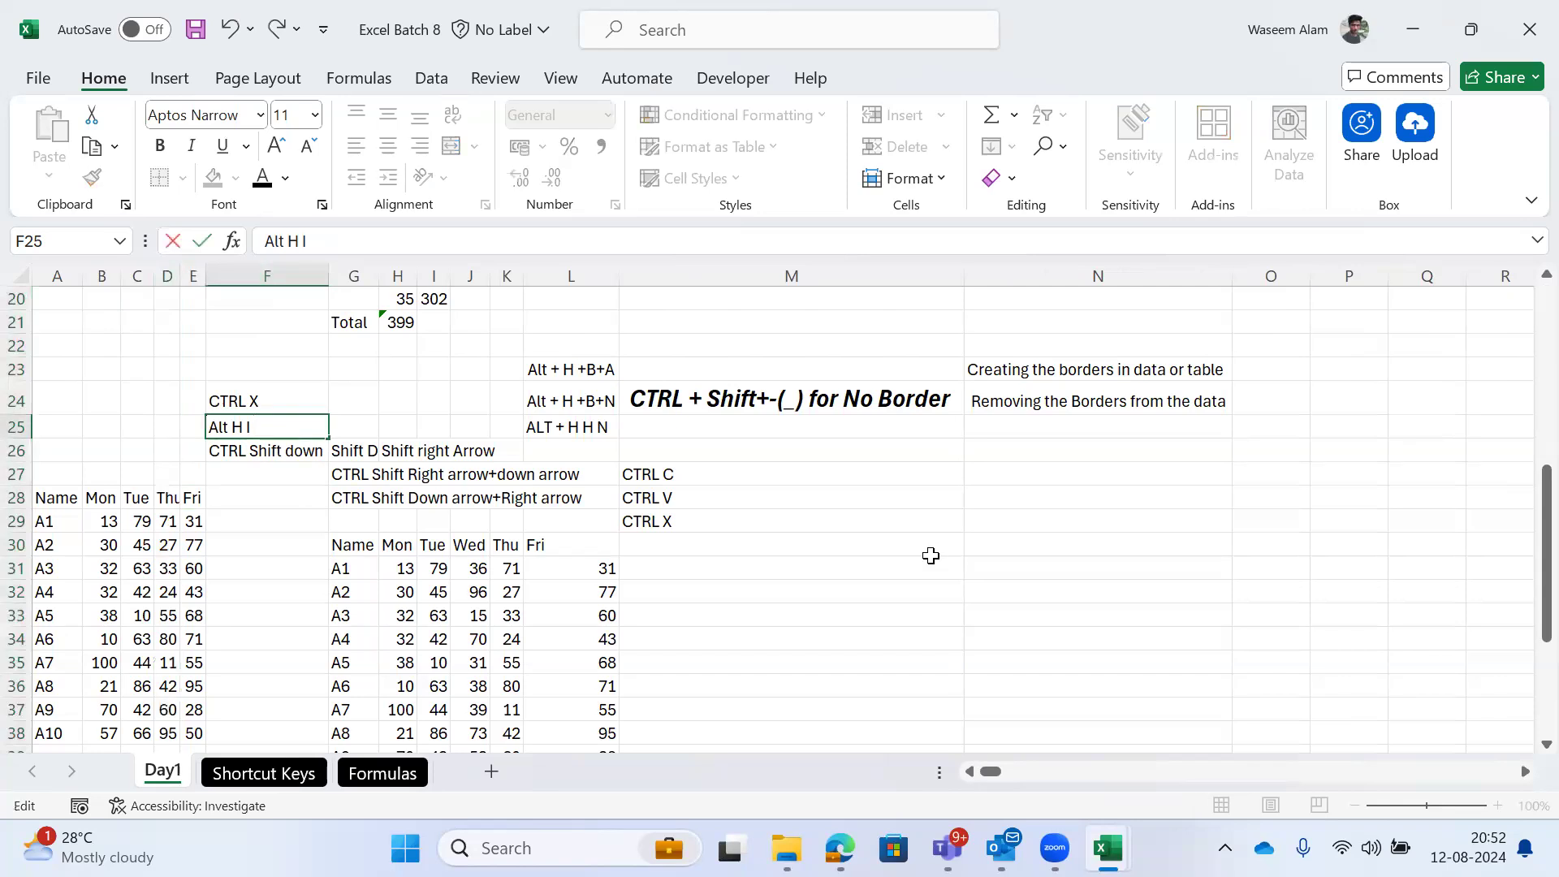
type("C")
key("Tab")
Step: Select the entire Thu column from cell D27 and insert a blank column before it
key("Left")
key("Left")
key("Down")
key("Down")
key("Left")
key("ctrl+space")
key("alt")
key("h")
key("i")
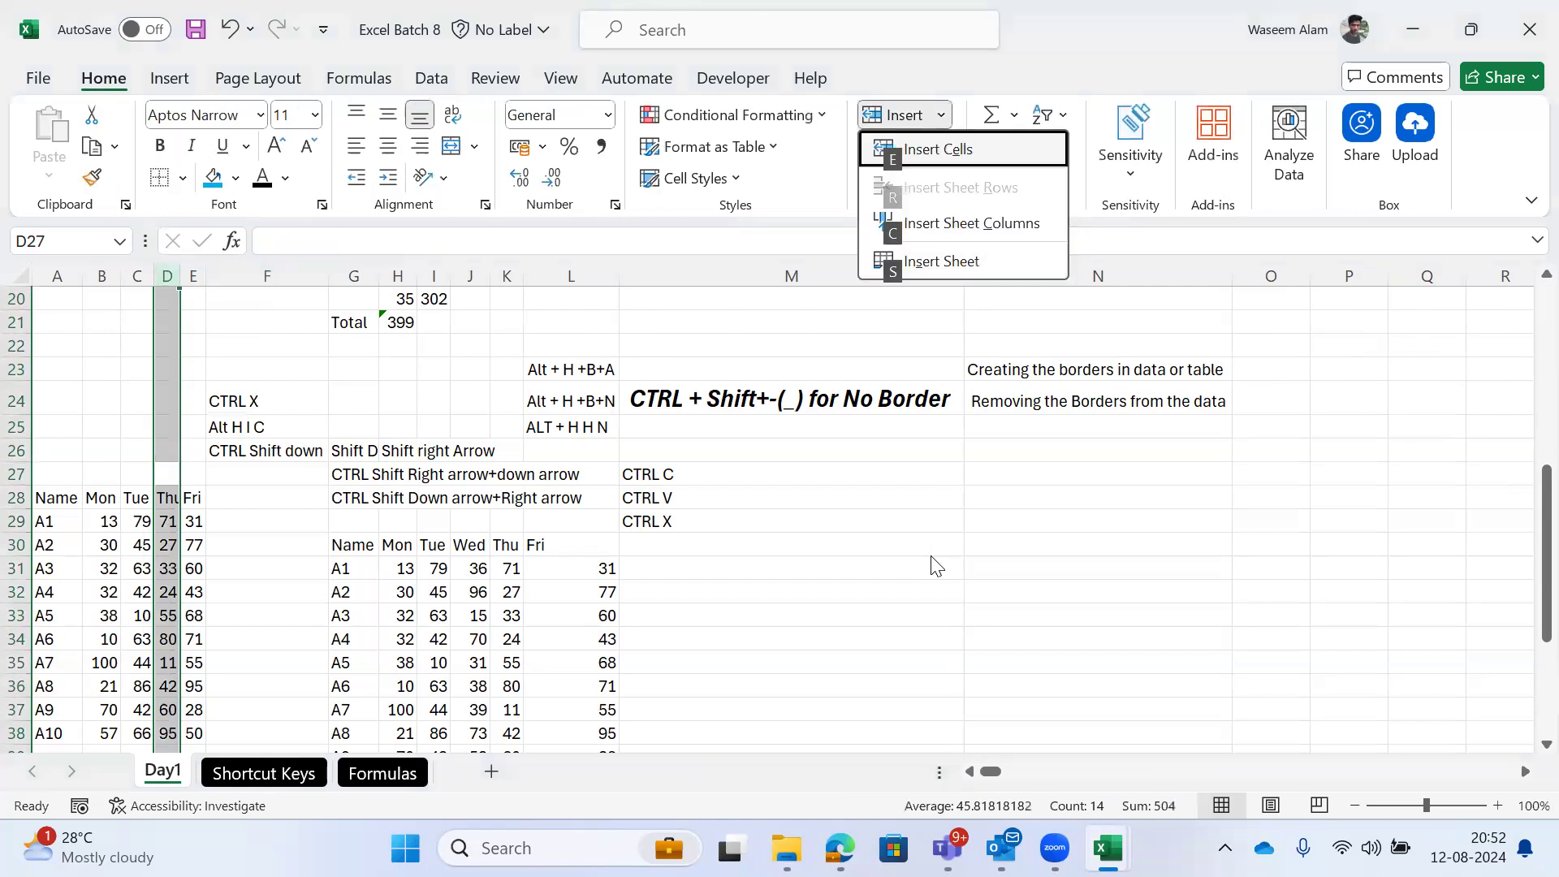
left_click(918, 160)
Step: Correct the shortcut note in cell G25 to "Alt H I E"
key("Up")
key("Up")
key("Right")
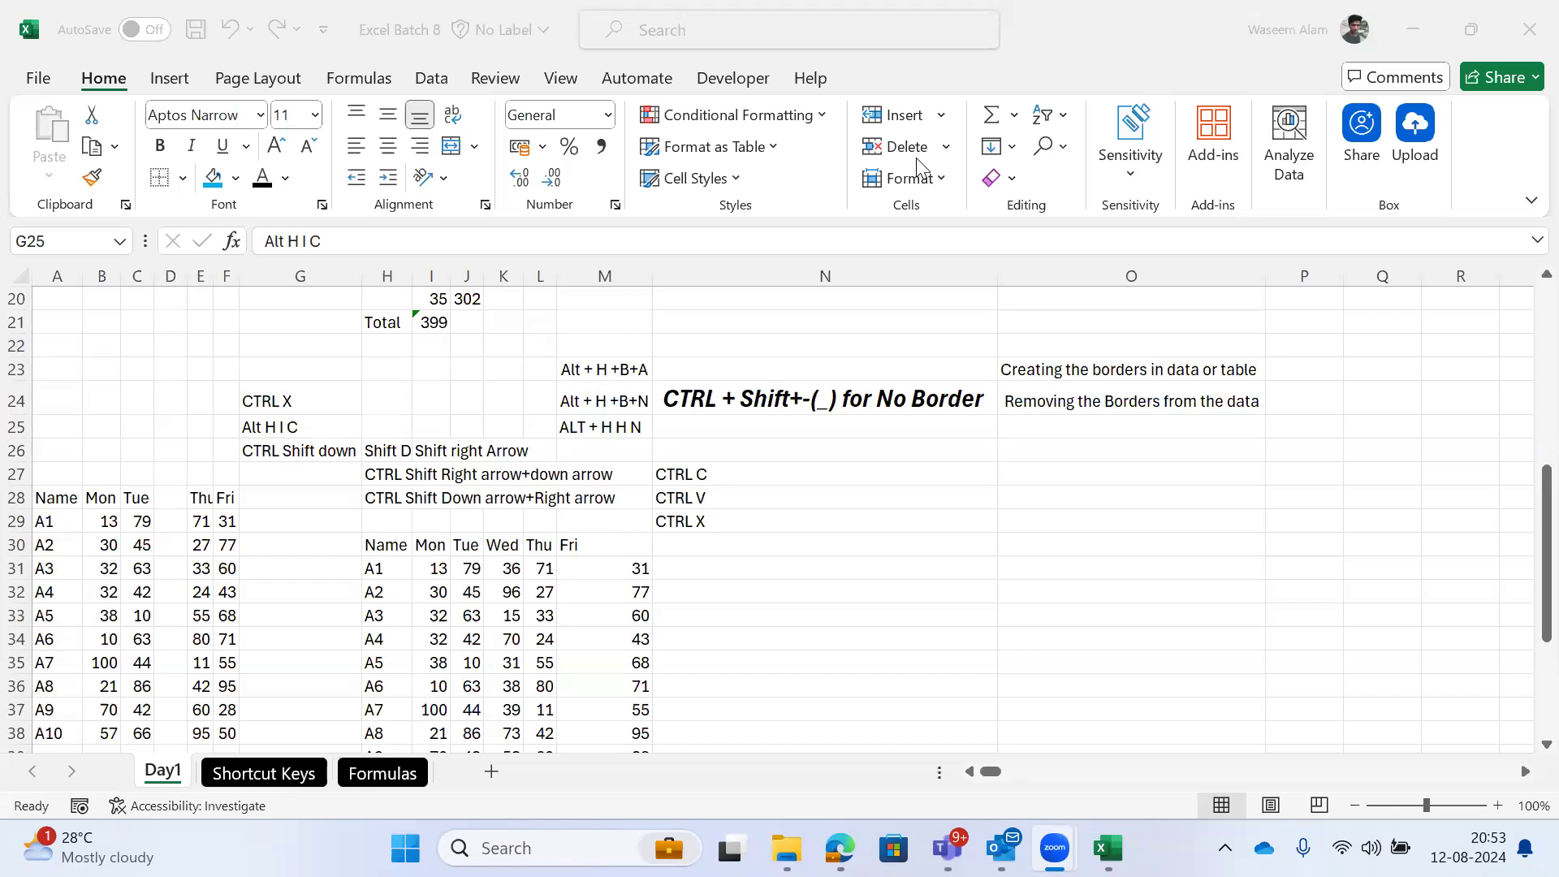
left_click(226, 526)
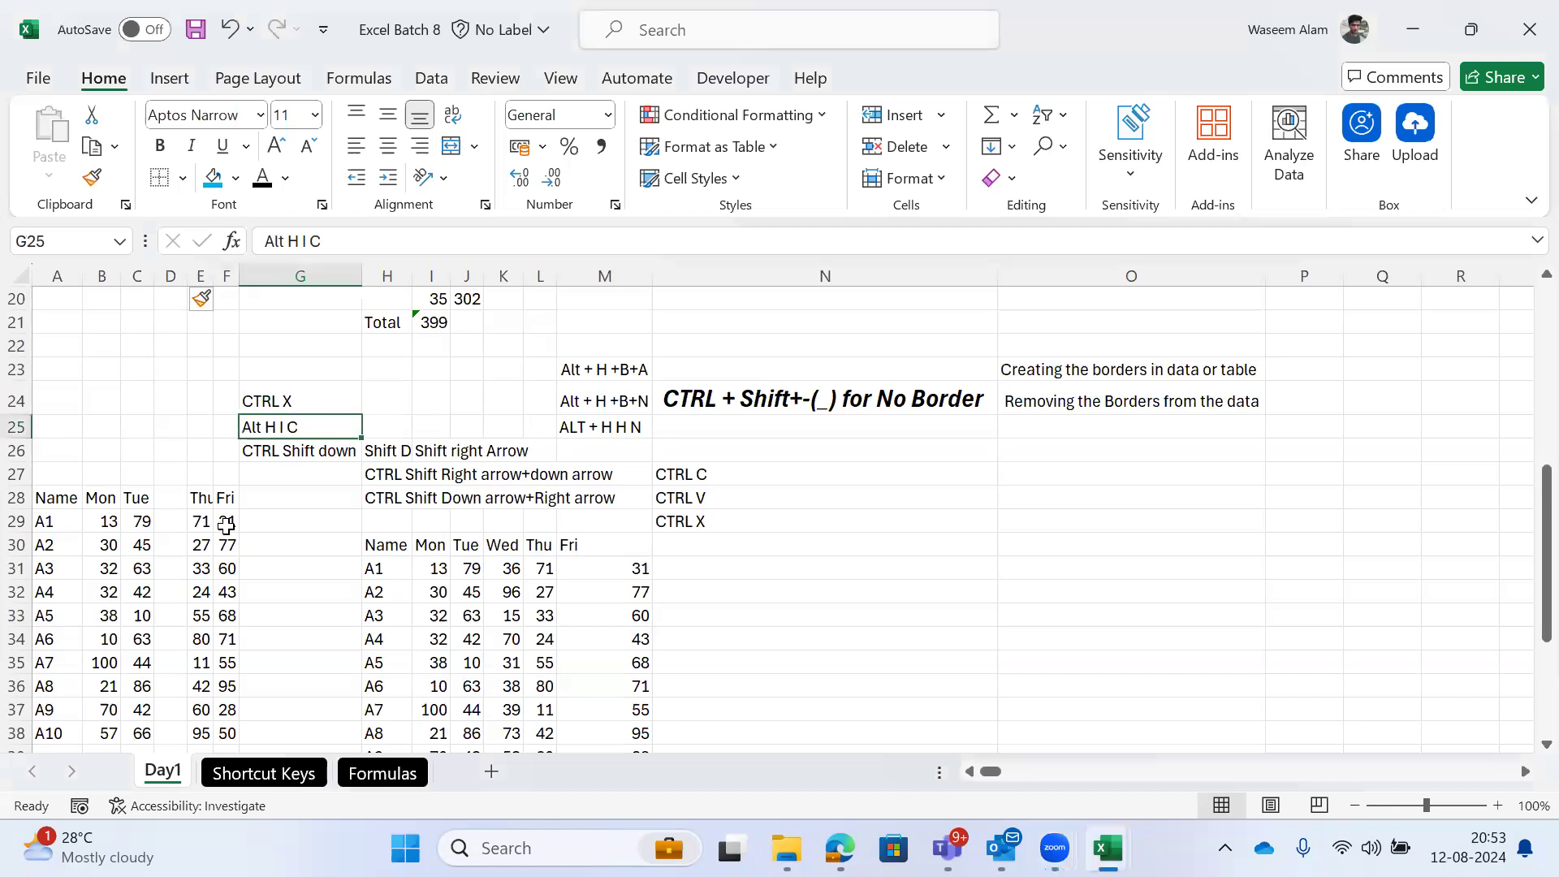
key("F2")
key("BackSpace")
type("E")
key("ctrl+Return")
Step: Select the entire blank column between Tue and Thu and delete it
left_click(168, 481)
key("ctrl+space")
key("ctrl+minus")
Step: Select the entire Thu column from cell D27 and insert a blank column before it with the Alt H I E shortcut
left_click(168, 484)
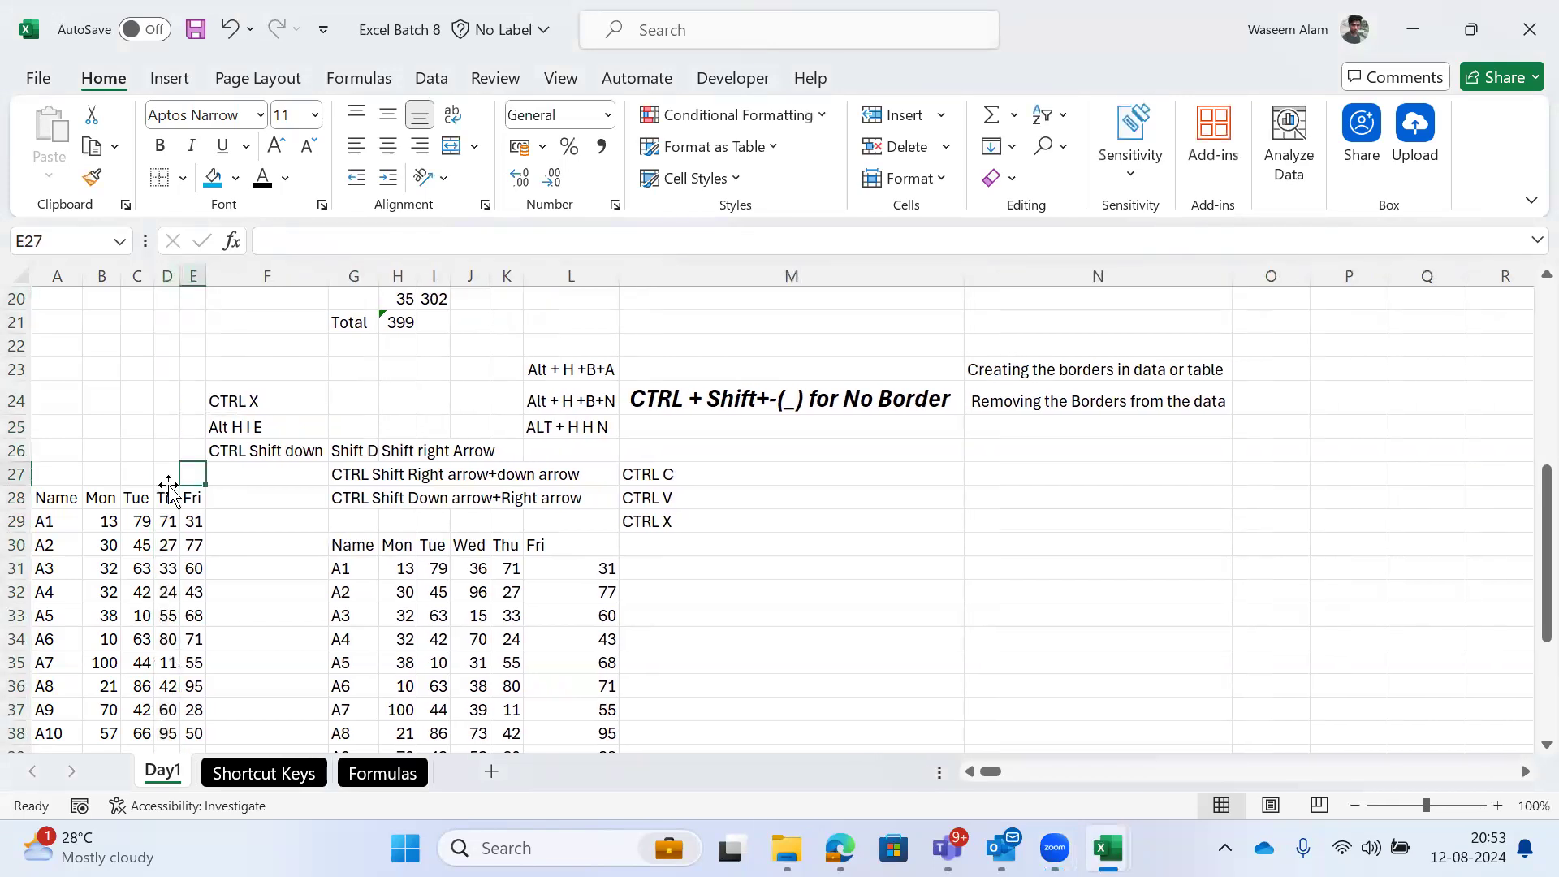
key("ctrl+space")
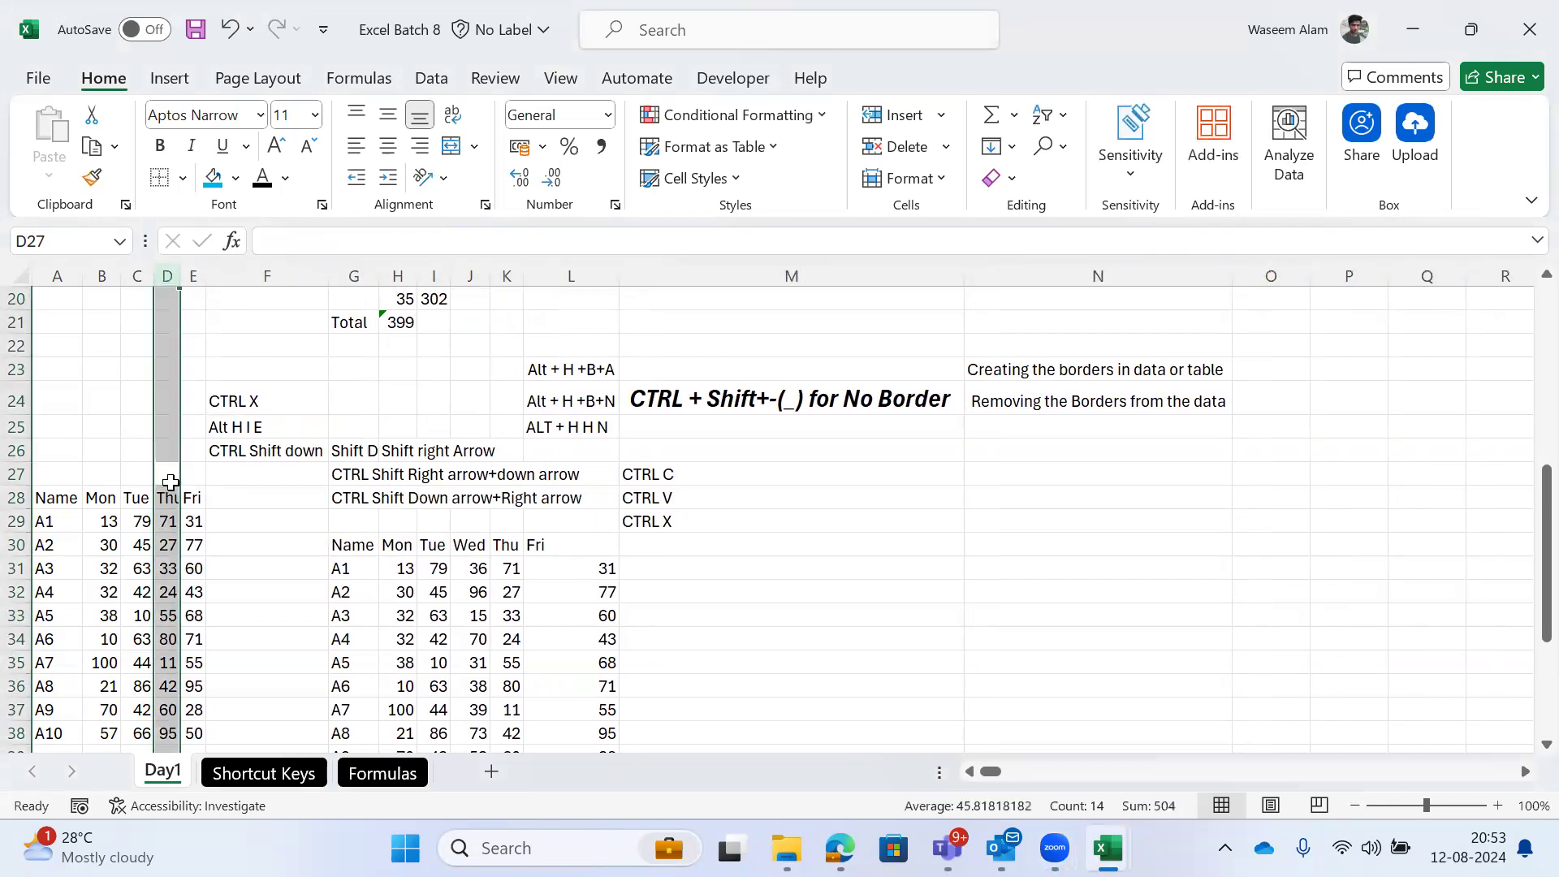
left_click(170, 481)
key("ctrl+space")
key("alt")
key("h")
key("i")
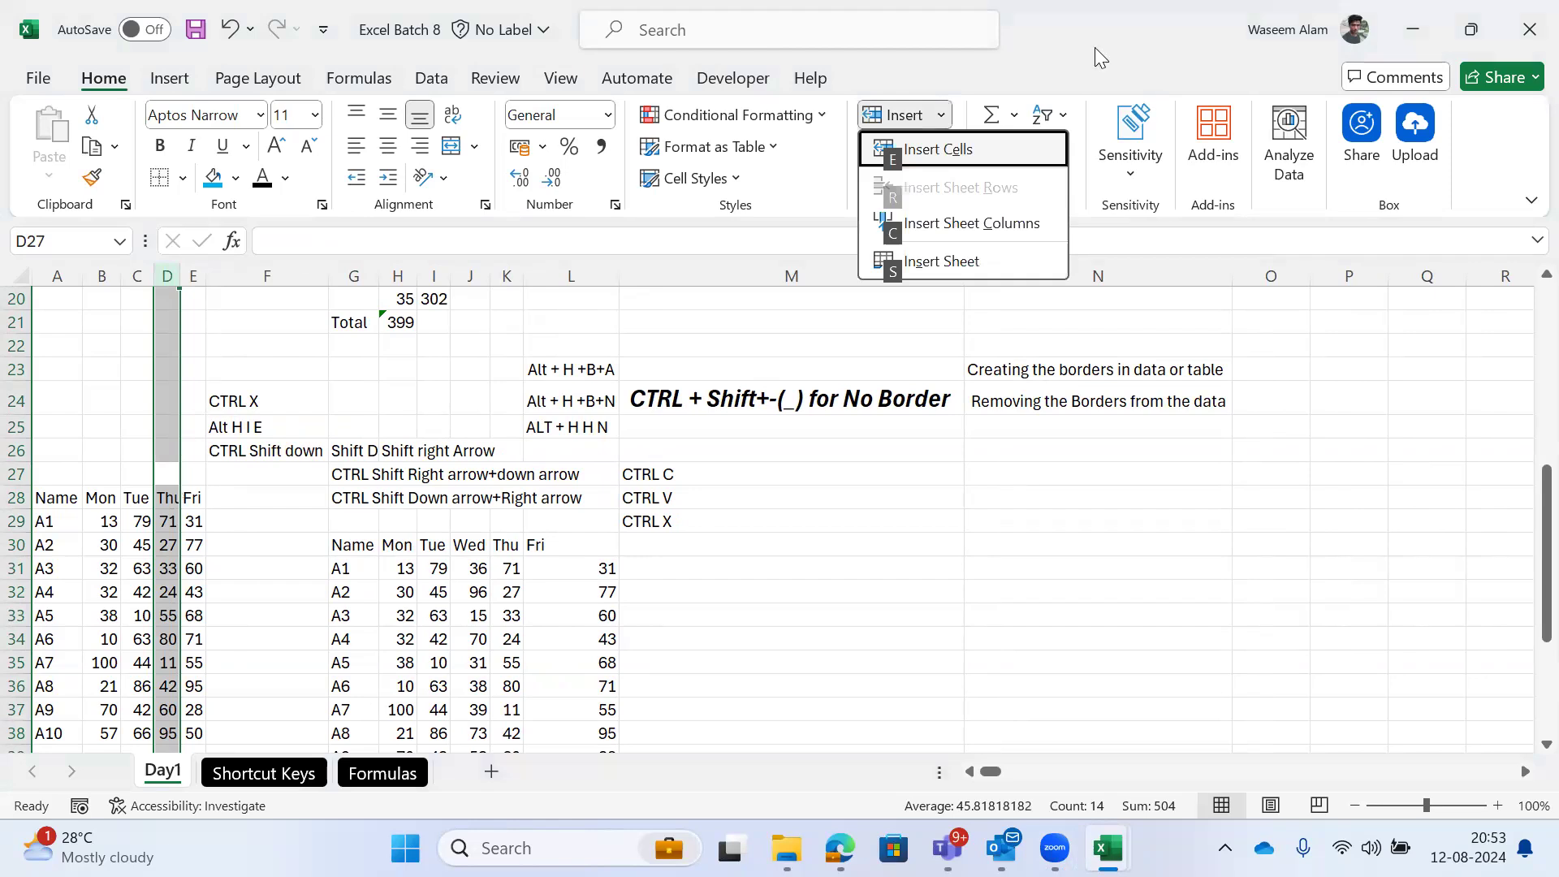
left_click(903, 155)
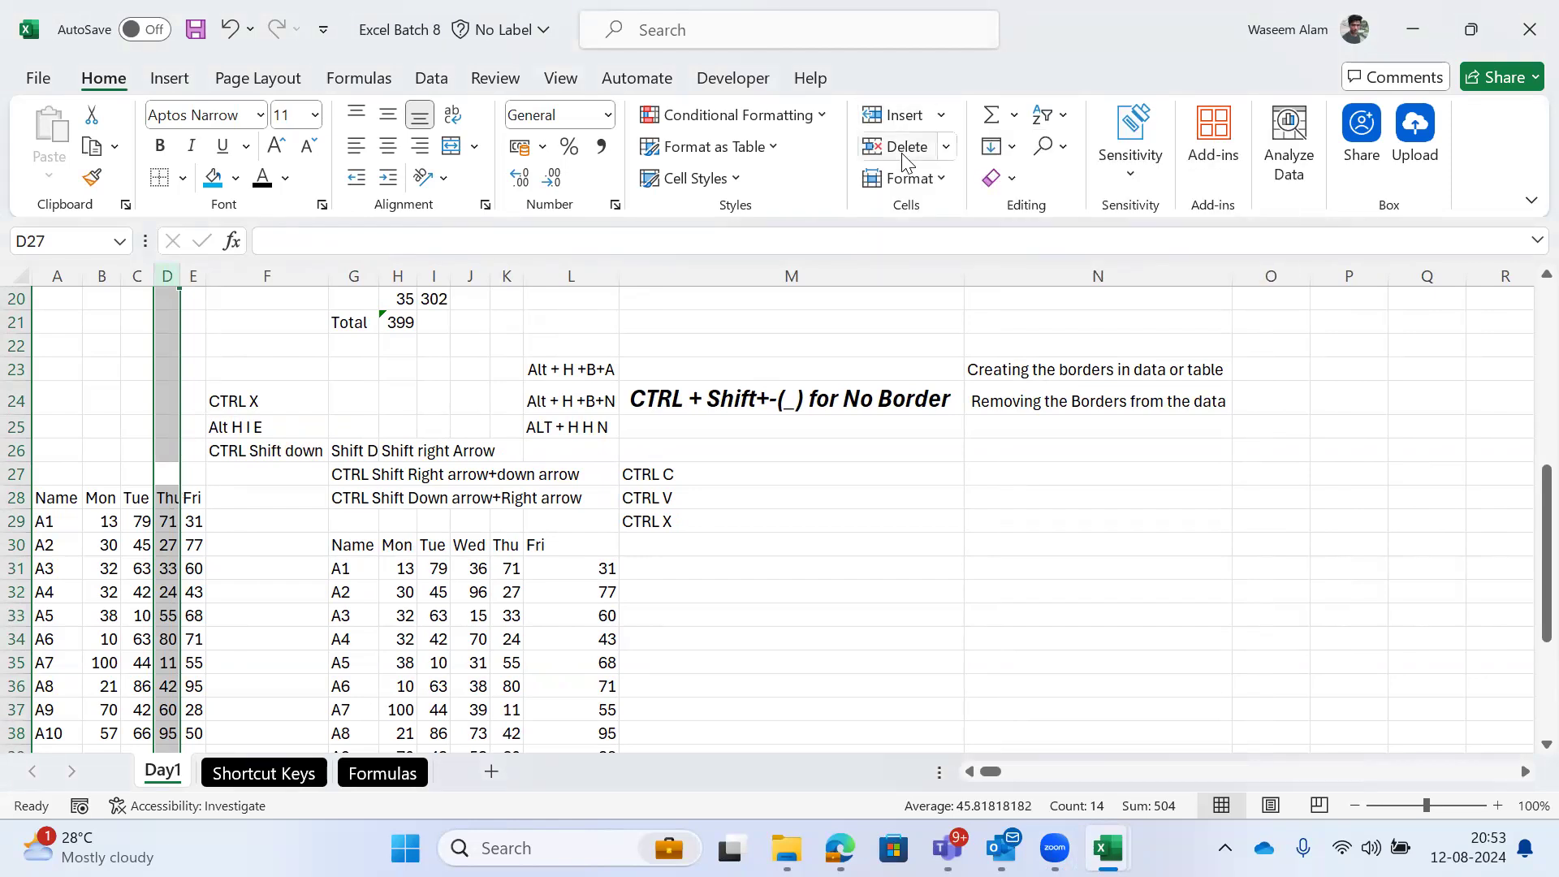
key("alt")
key("h")
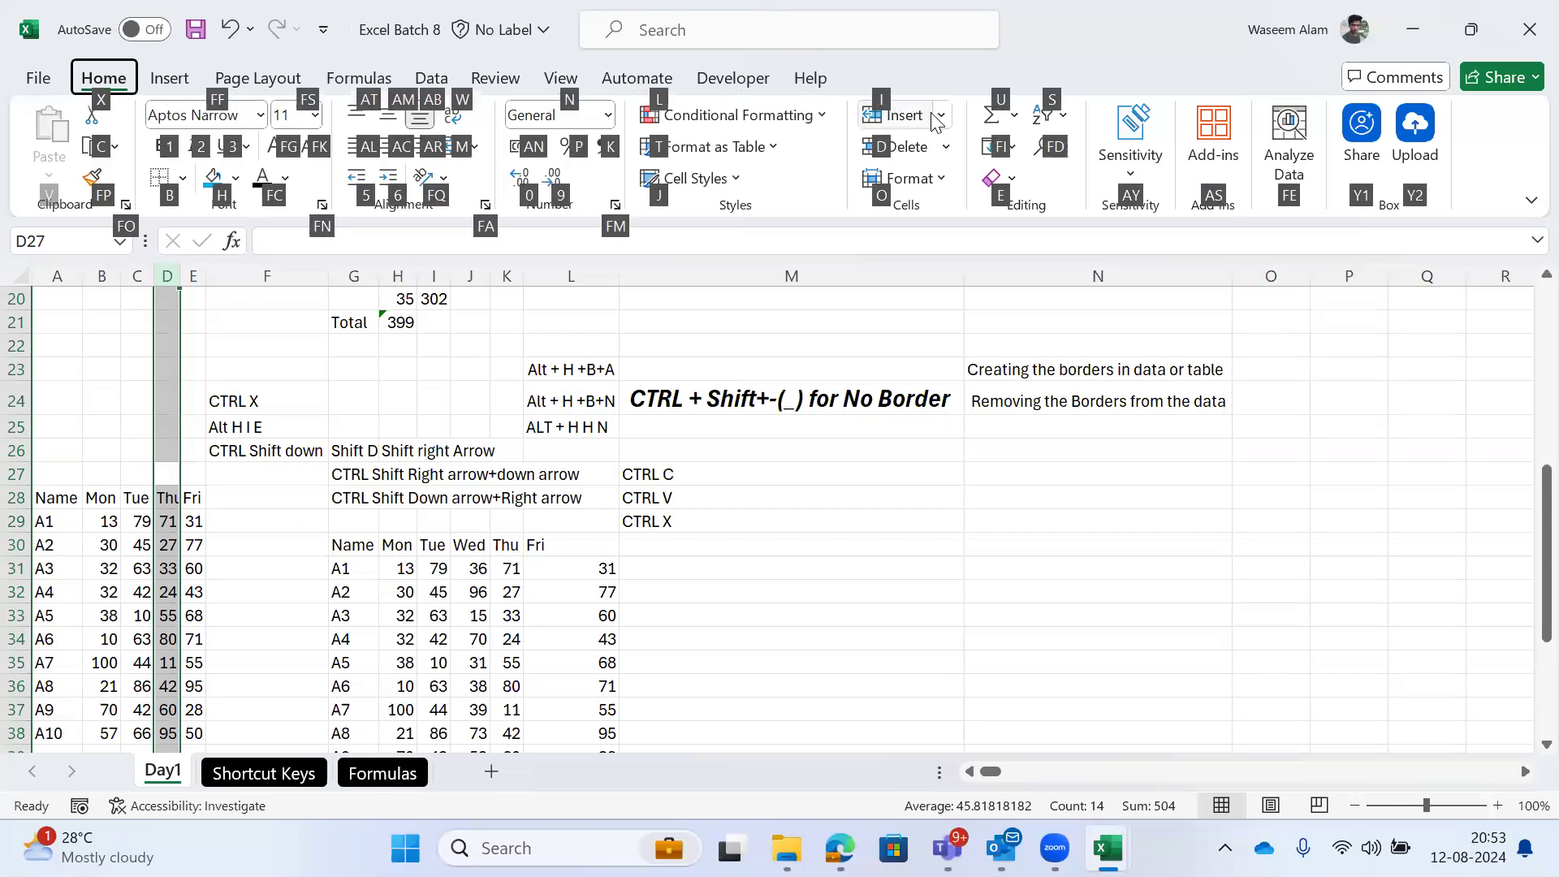
key("i")
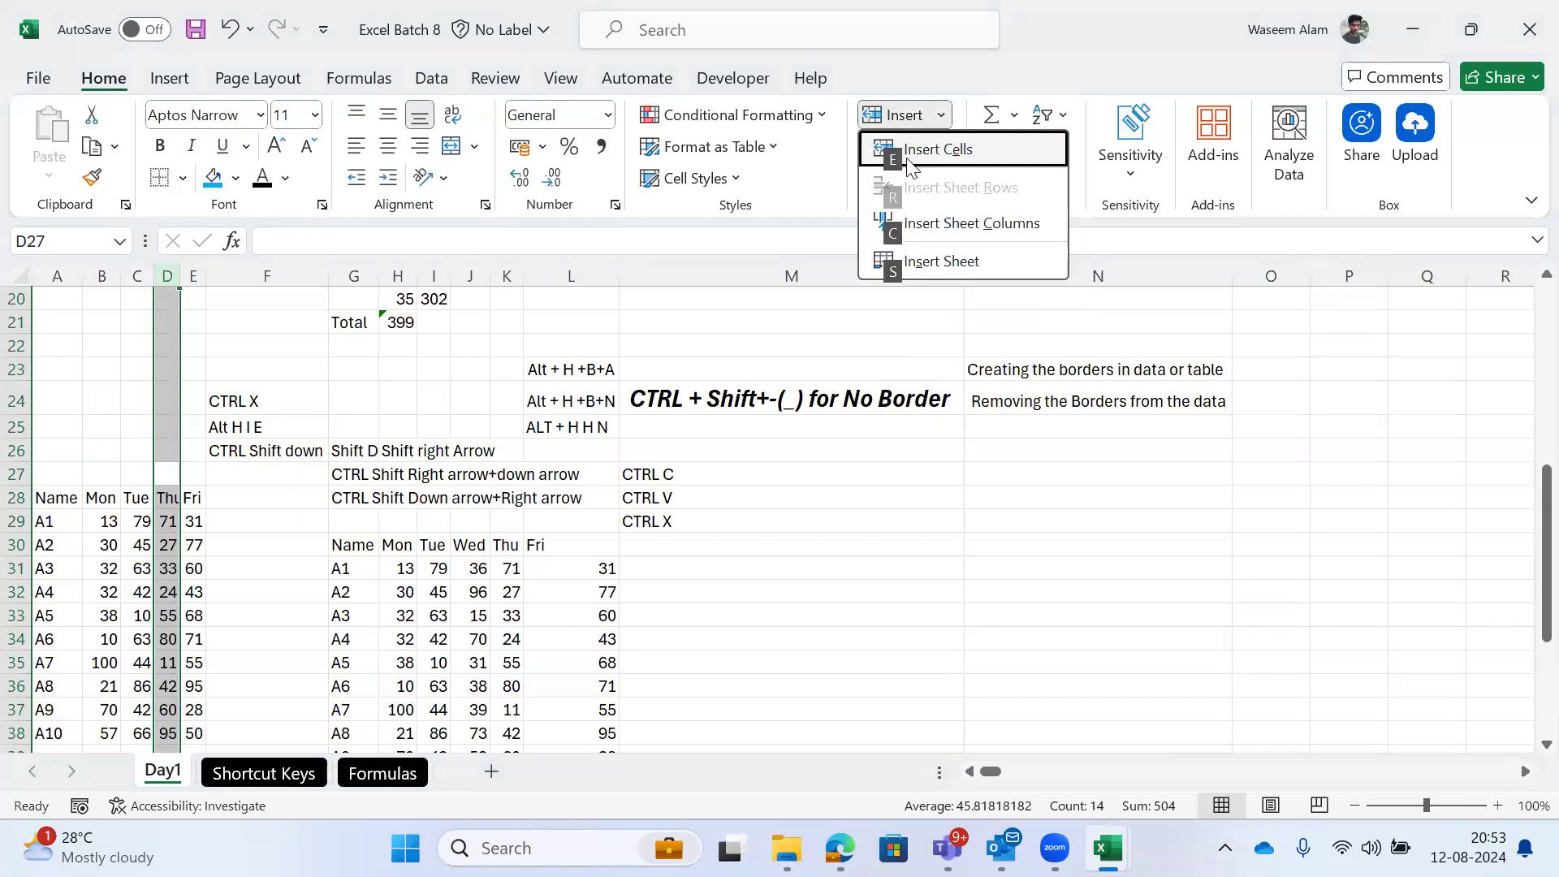
key("e")
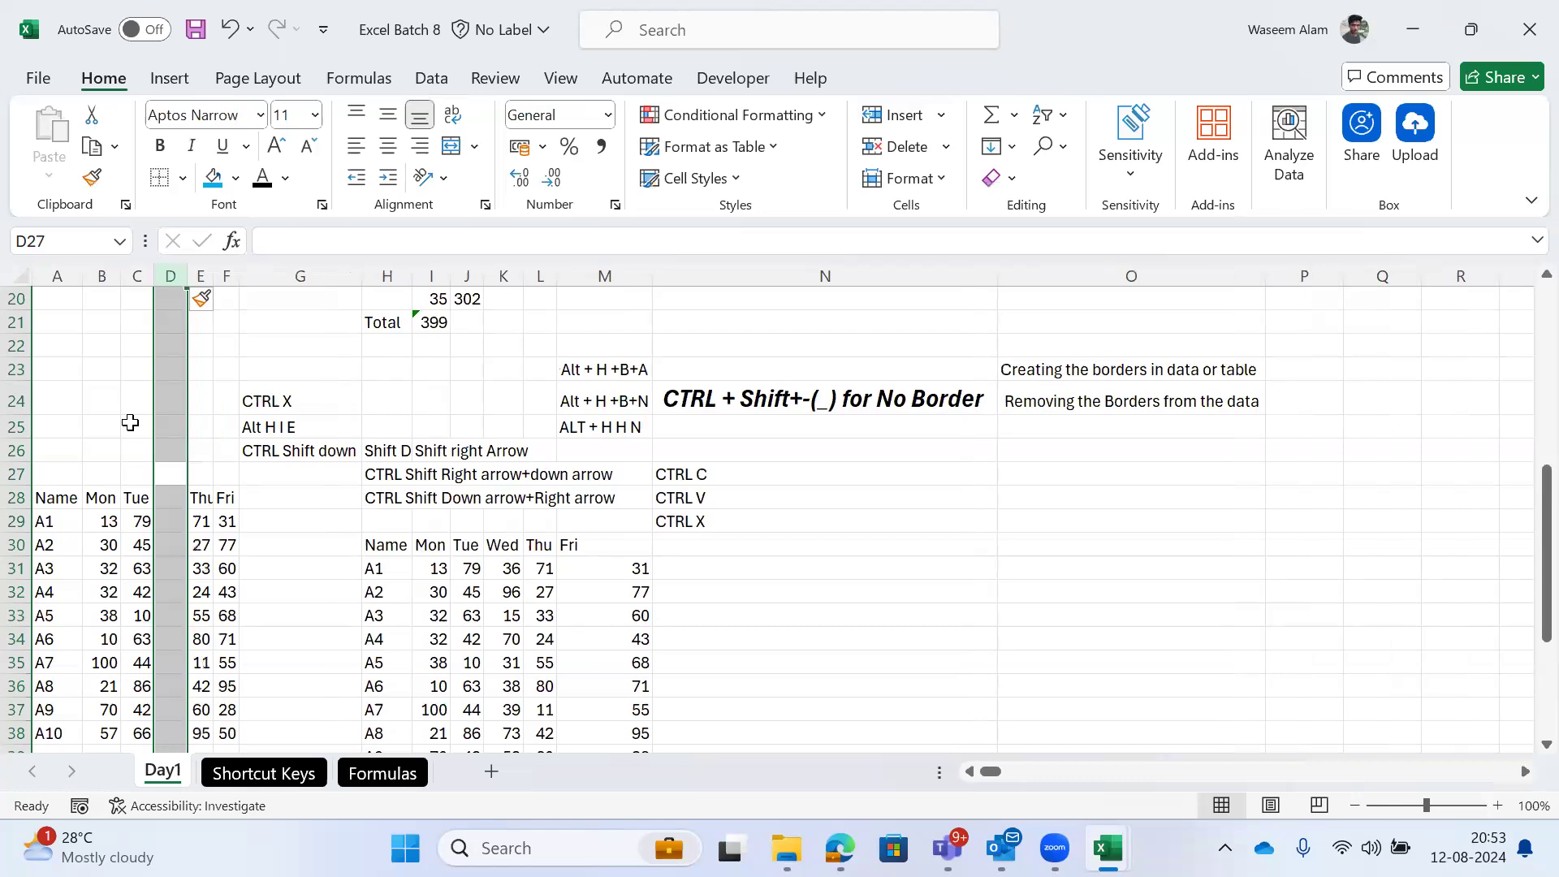
Step: Enter the header "Wed" in cell D28 of the blank column between Tue and Thu
key("Left")
key("Right")
key("Down")
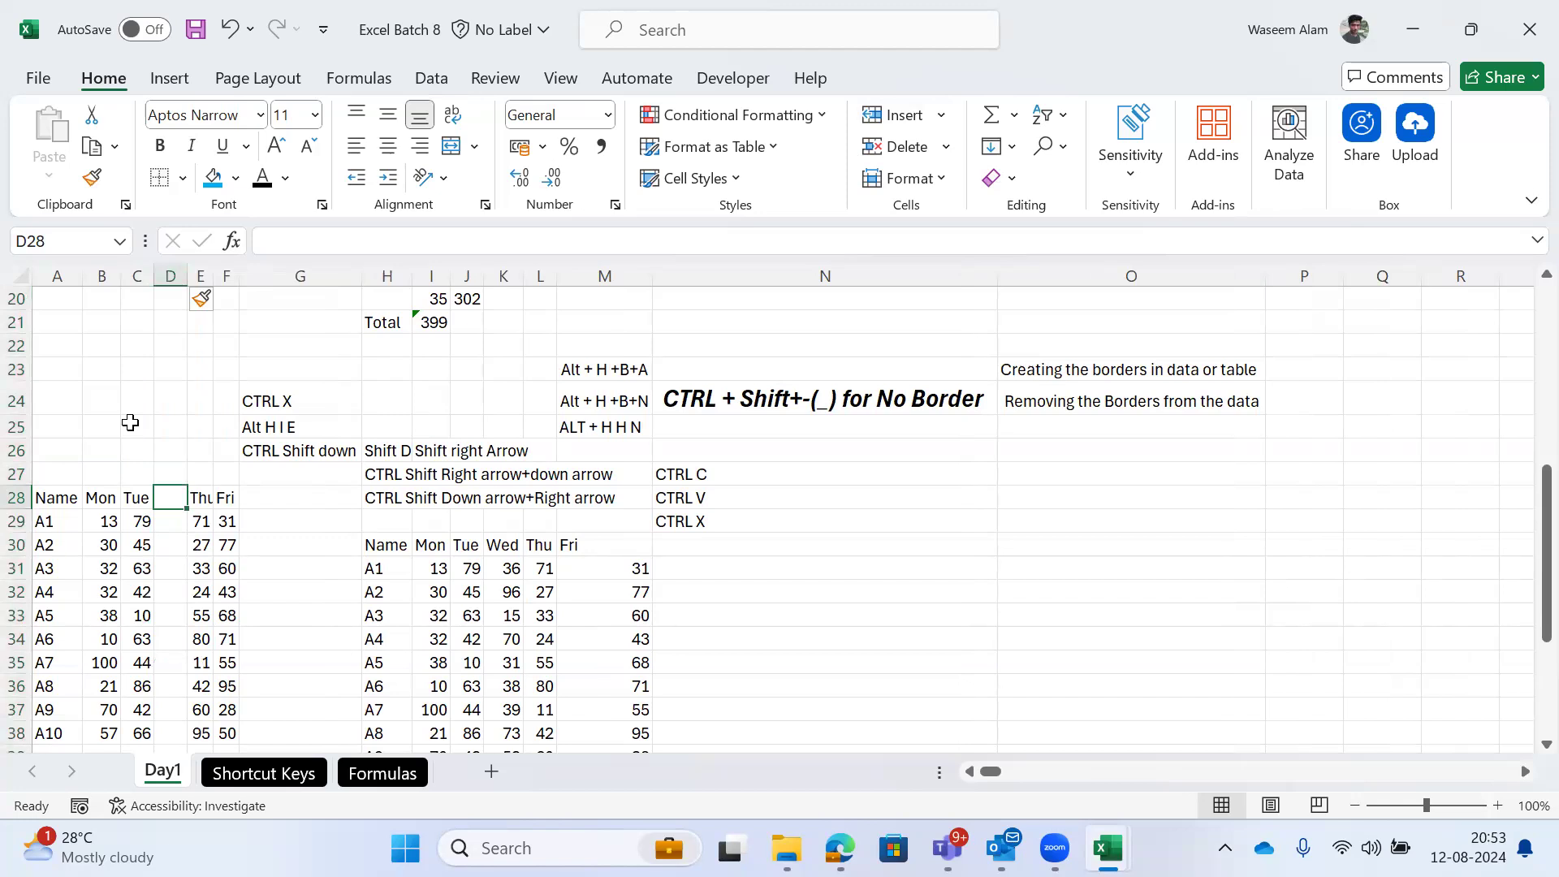
type("Wed")
key("Tab")
key("Return")
Step: Enter a RANDBETWEEN formula with limits 10 and 100 in cell D29 under the Wed header
type("=ran")
key("Down")
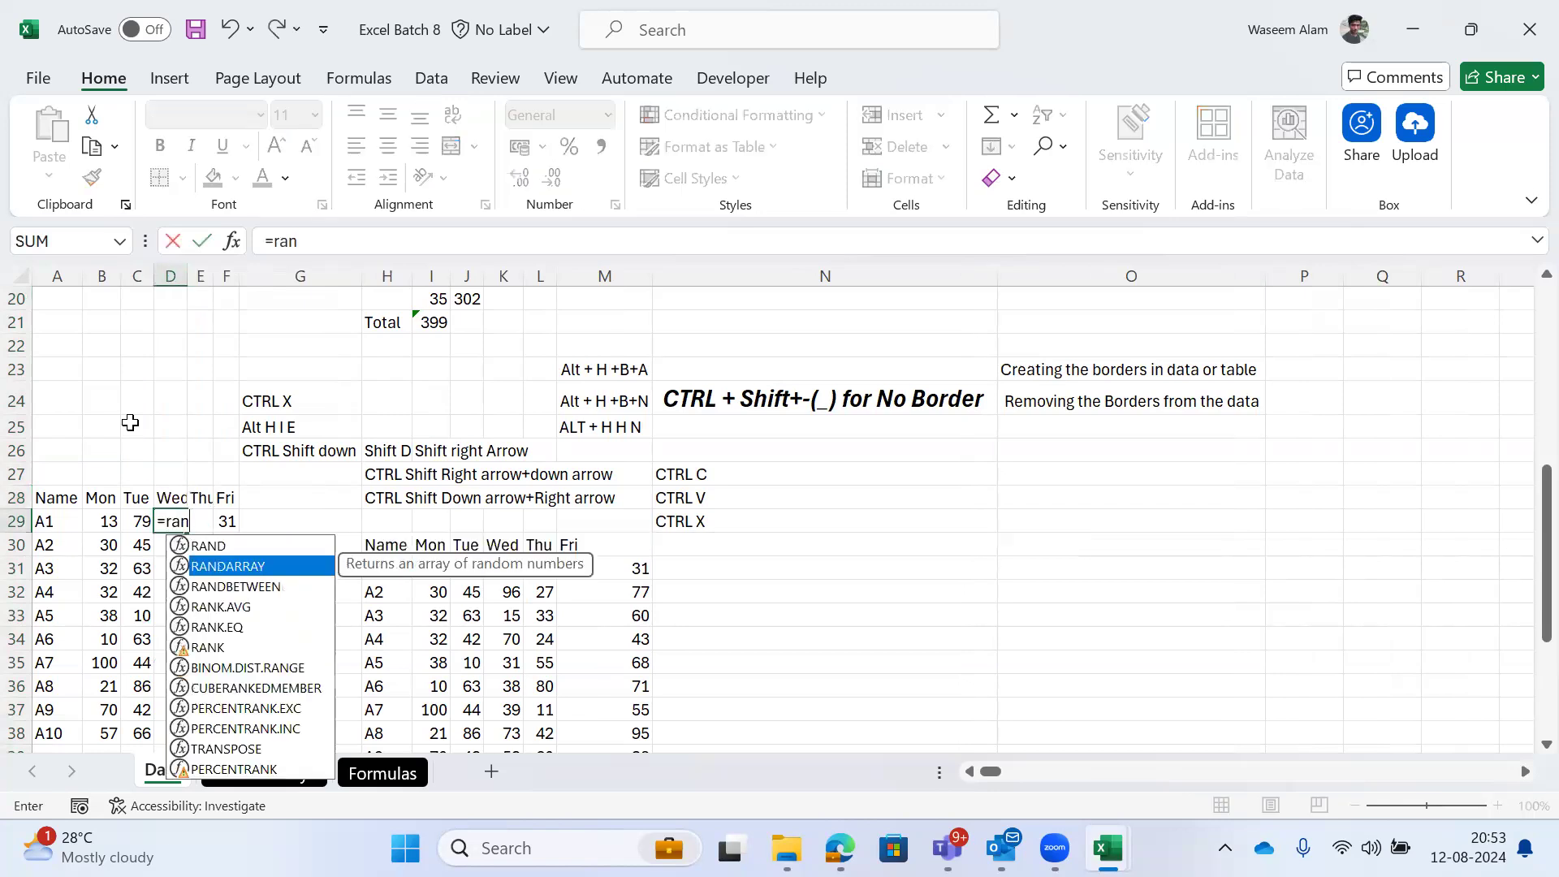
type("1")
key("BackSpace")
key("Down")
key("Down")
key("Tab")
type("10,100")
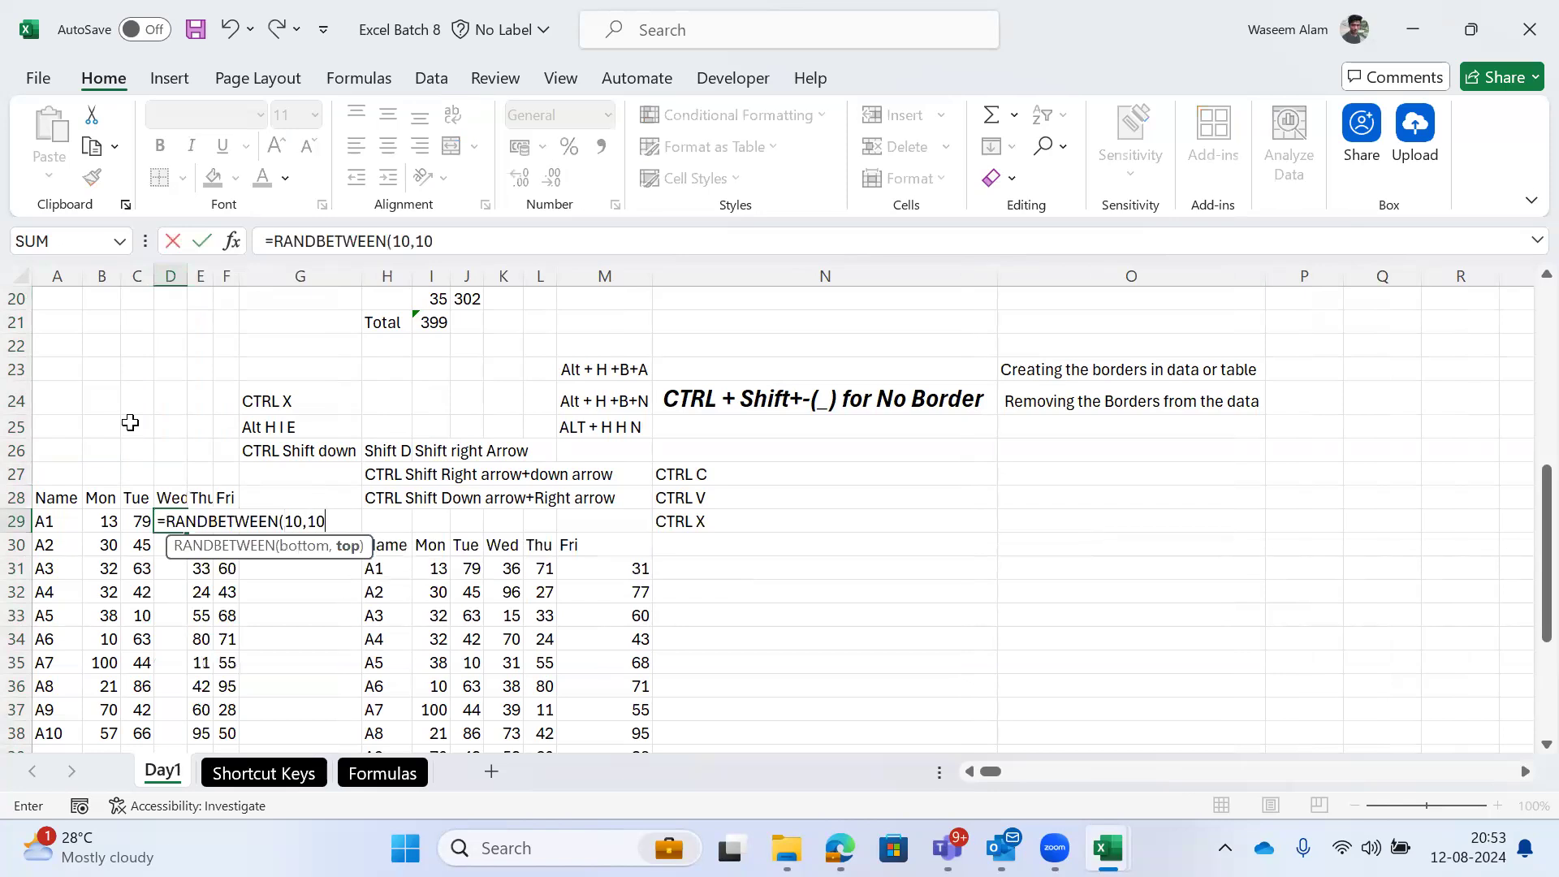
key("Return")
Step: Fill the RANDBETWEEN formula down the Wed column from D29 to the A10 row
key("Left")
key("ctrl+Down")
key("ctrl+Right")
key("ctrl+shift+Up")
key("Left")
key("ctrl+shift+Up")
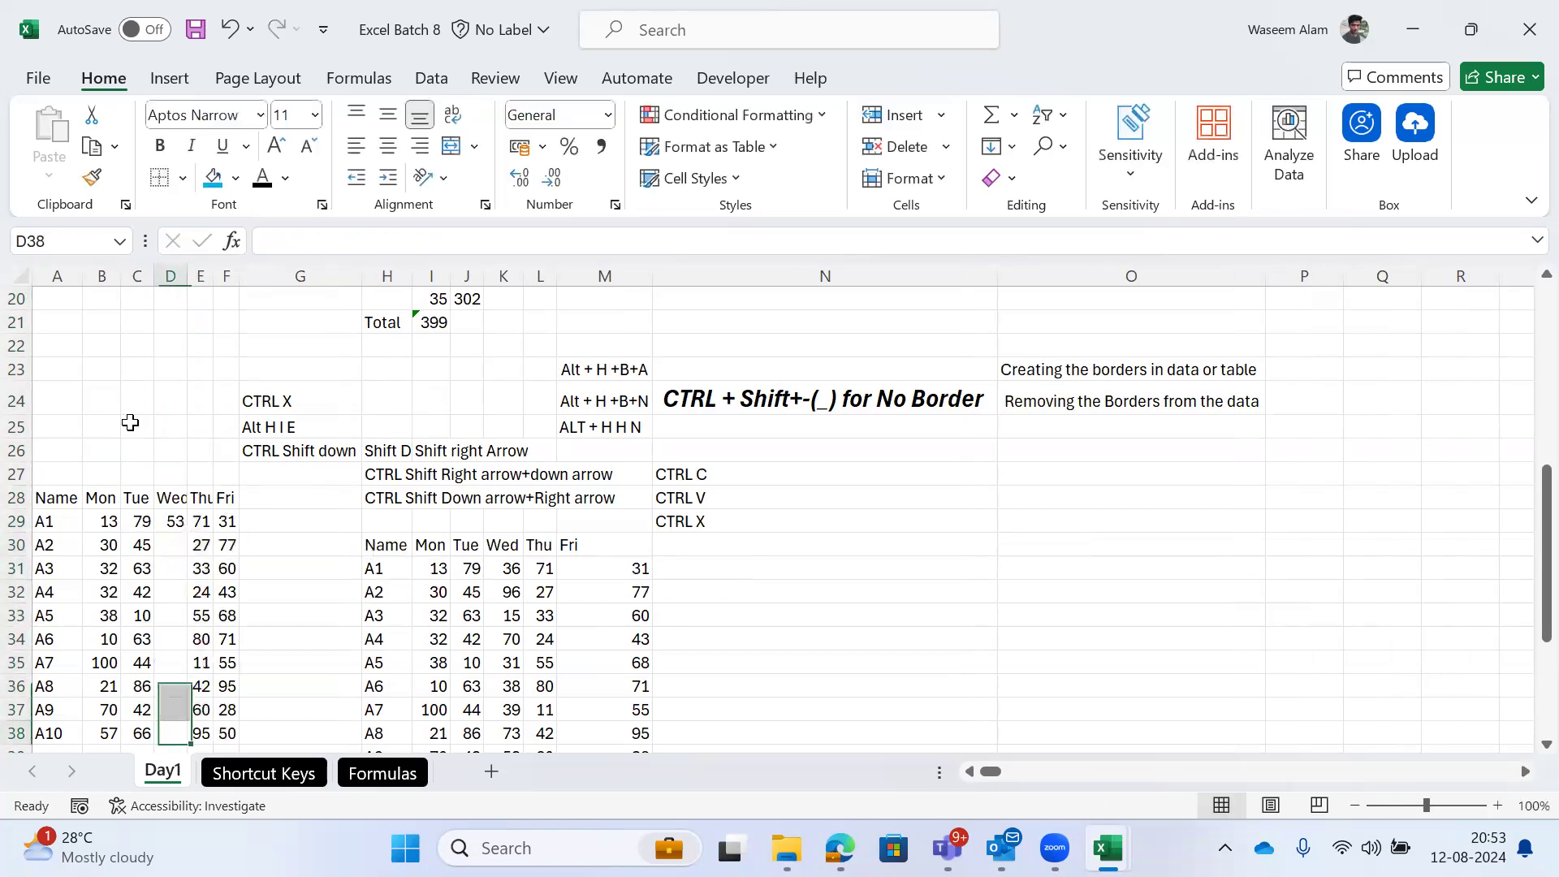
key("ctrl+d")
Step: Copy the Wed formulas and paste them back in place as values only
key("ctrl+c")
key("ctrl+alt+v")
key("v")
key("Return")
double_click(165, 392)
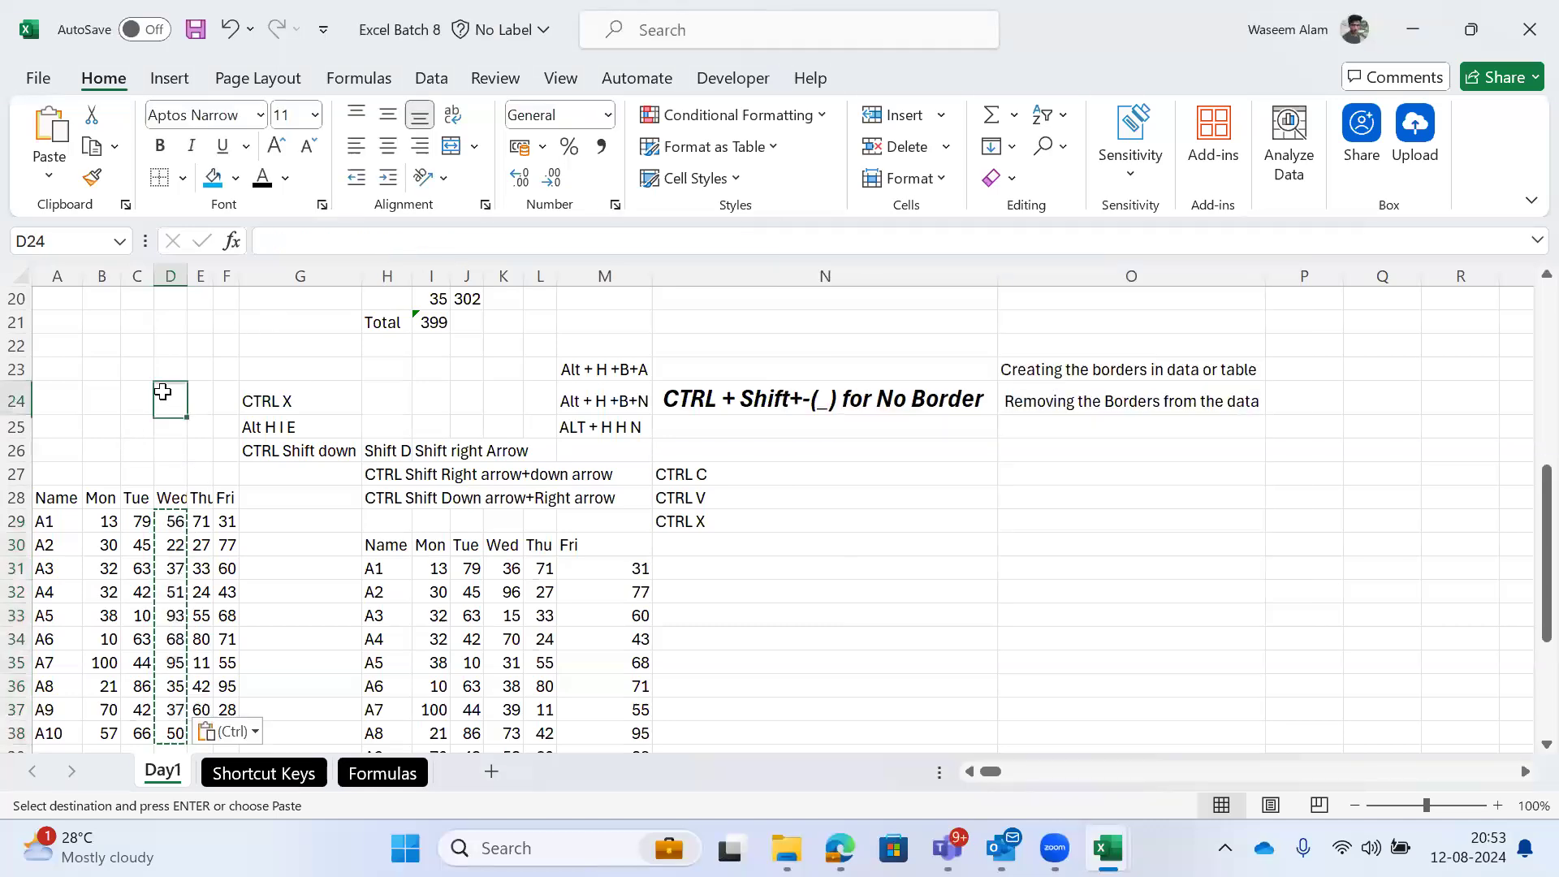
type("=ran")
key("Down")
key("Down")
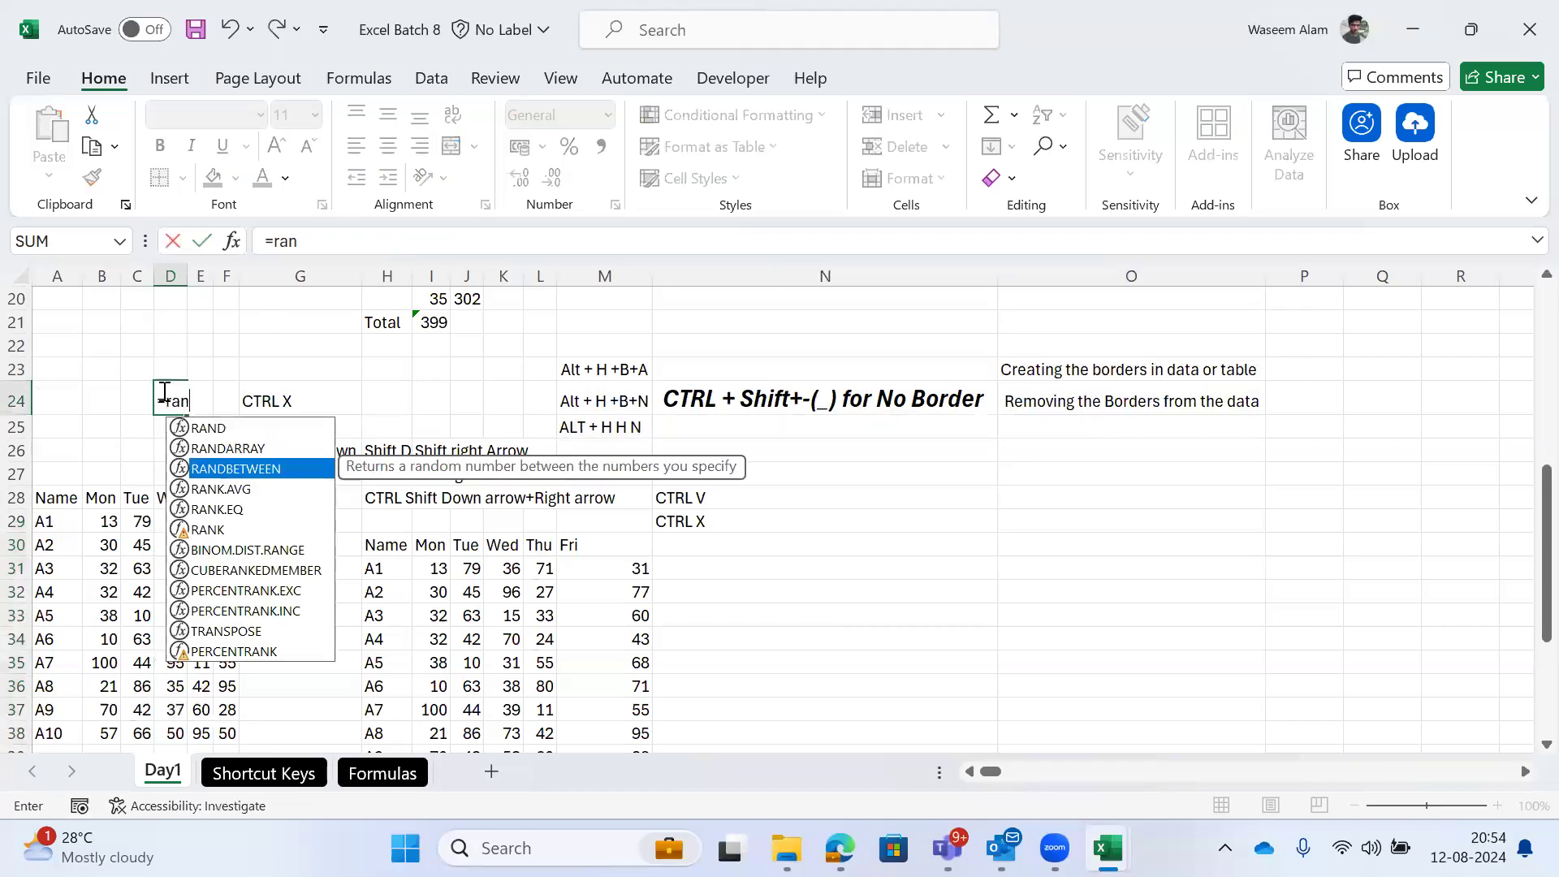
key("Tab")
left_click(287, 392)
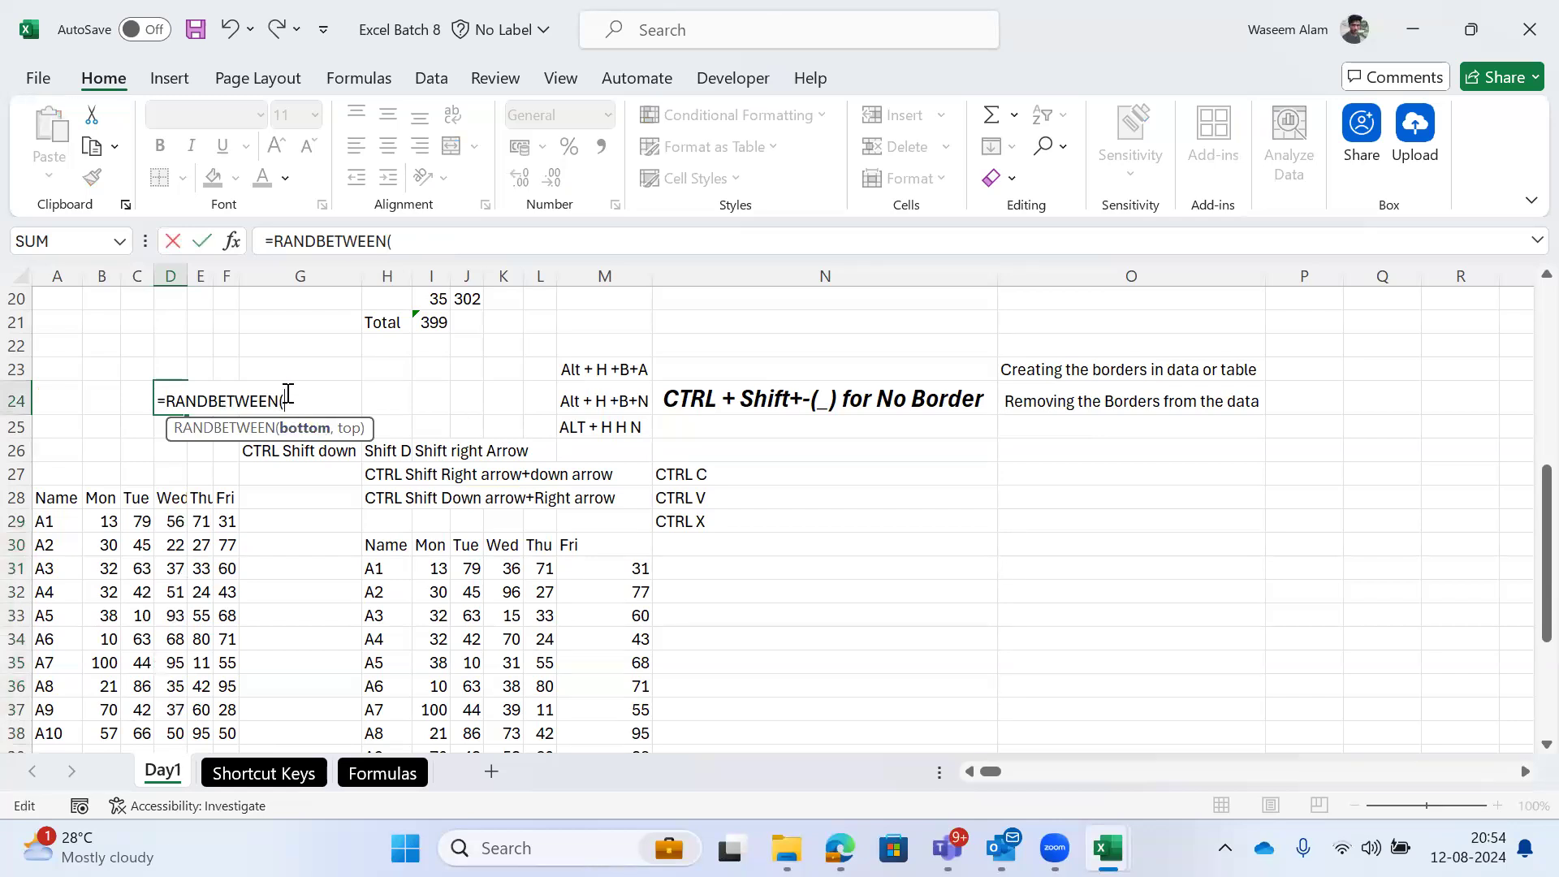
key("Escape")
Step: Select the Wed marks from cell D29 down to the A10 row to review the refilled column
left_click(166, 522)
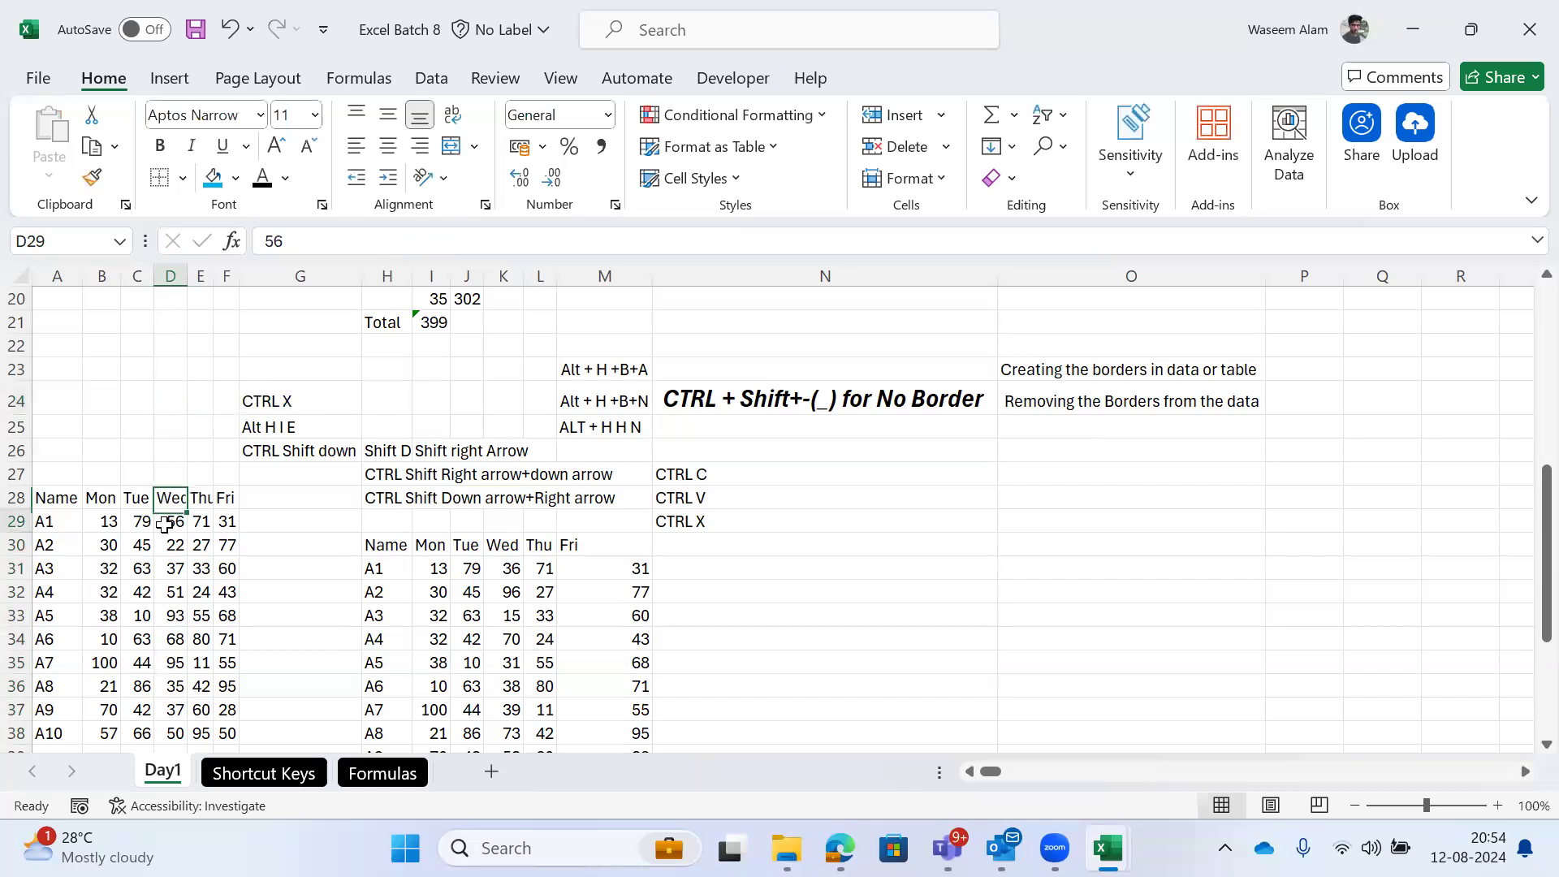
key("ctrl+shift+Down")
key("ctrl+shift+Down")
key("Up")
key("Down")
key("ctrl+shift+Down")
key("Up")
key("Up")
key("Up")
key("Down")
key("Down")
key("Down")
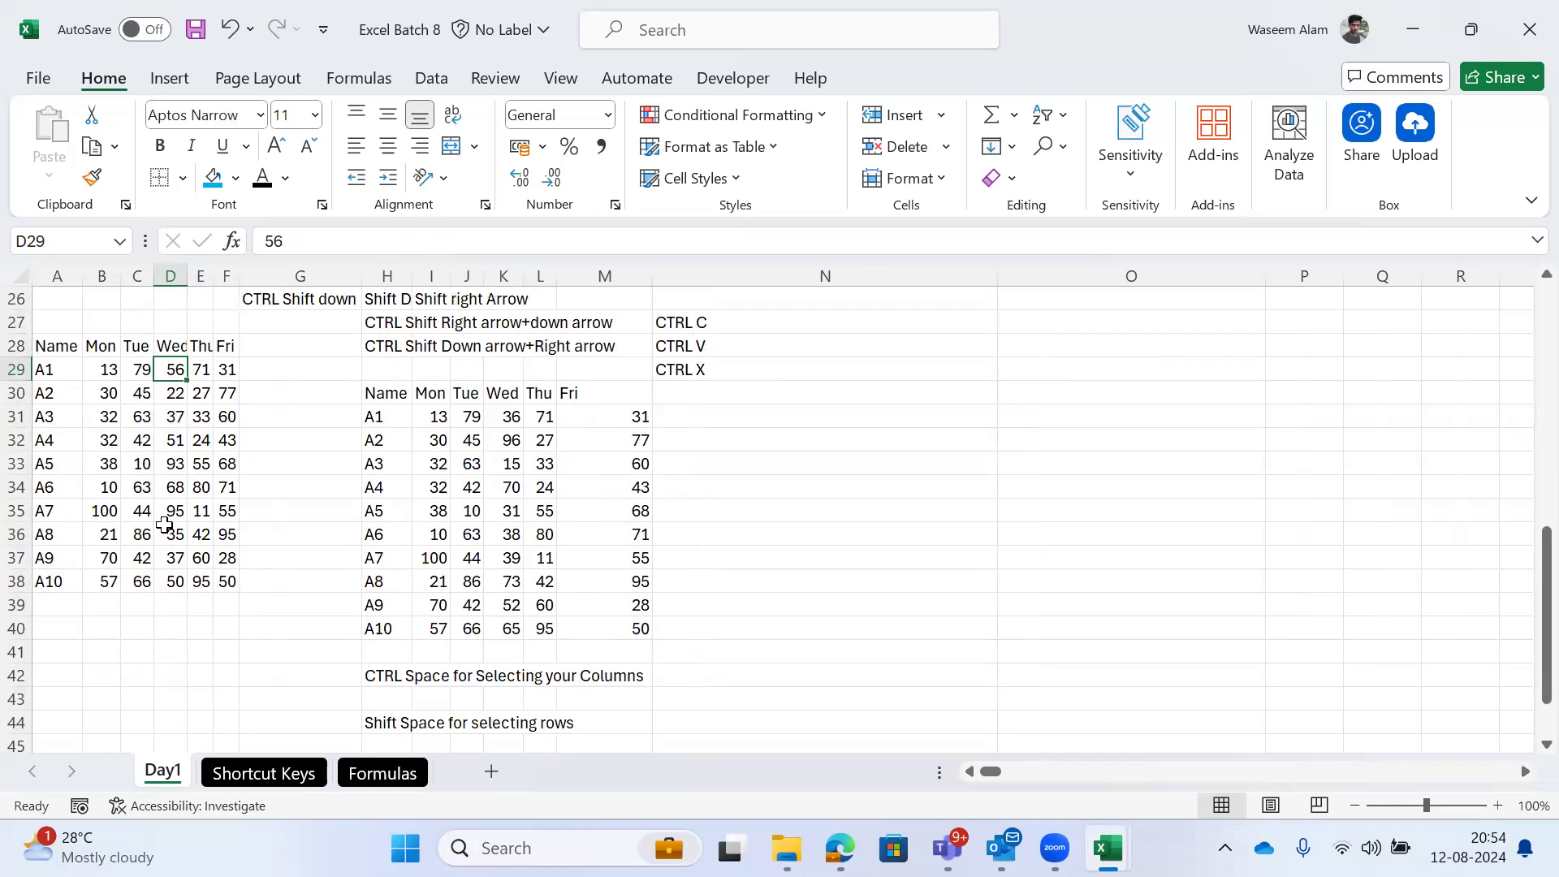
key("Left")
key("Left")
key("Up")
key("Left")
key("Down")
key("Right")
key("Right")
key("Right")
key("Up")
key("Up")
key("ctrl+space")
key("Left")
key("alt+Tab")
key("alt+shift+Tab")
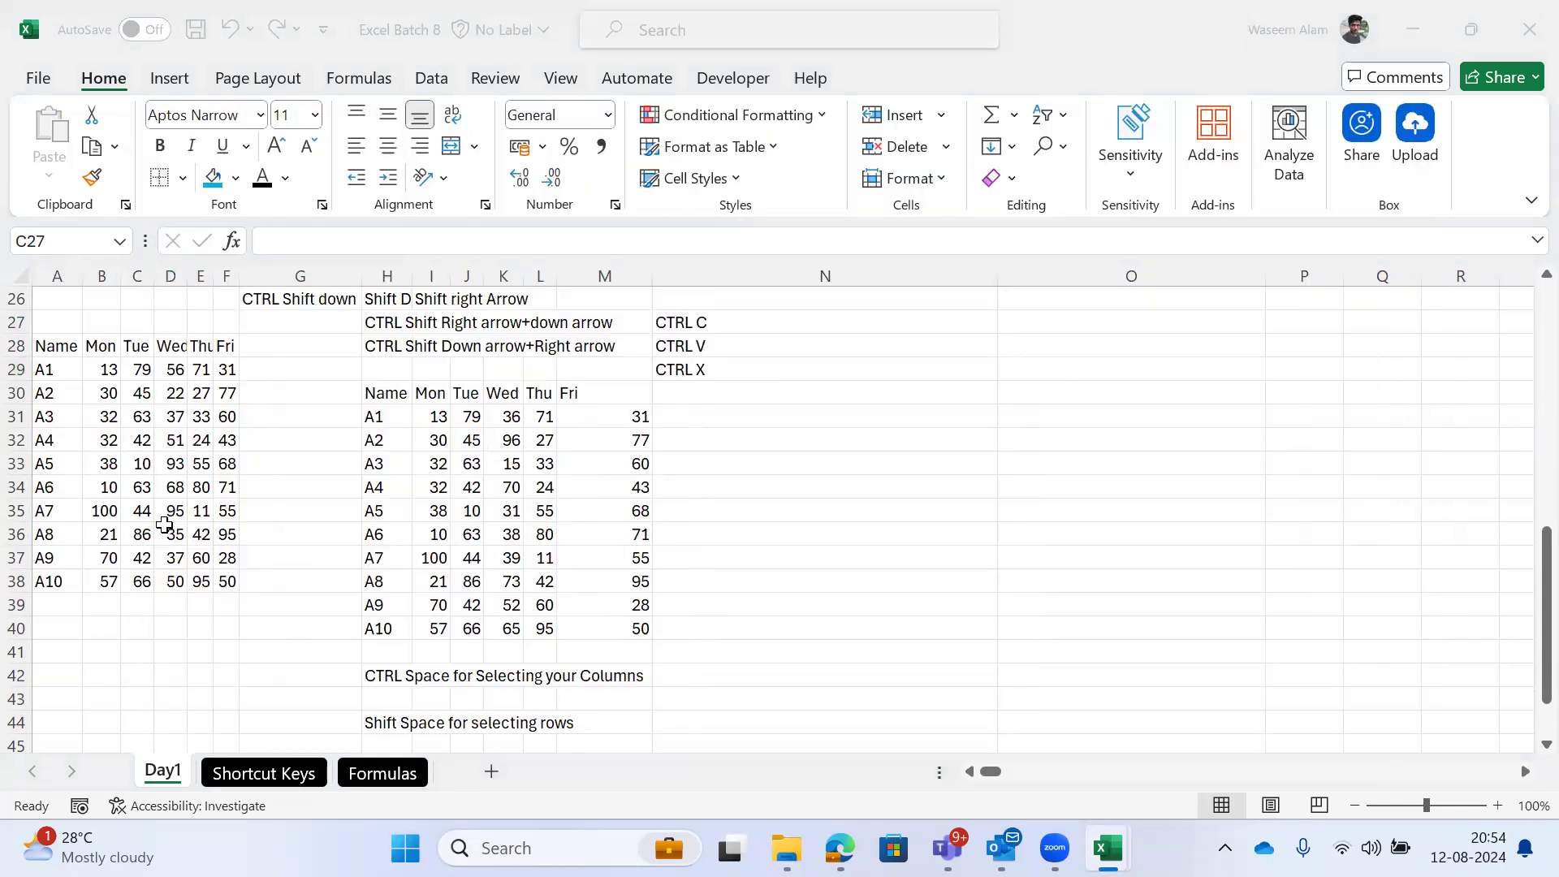
key("Right")
key("Down")
key("Down")
key("ctrl+shift+Down")
key("alt+Tab")
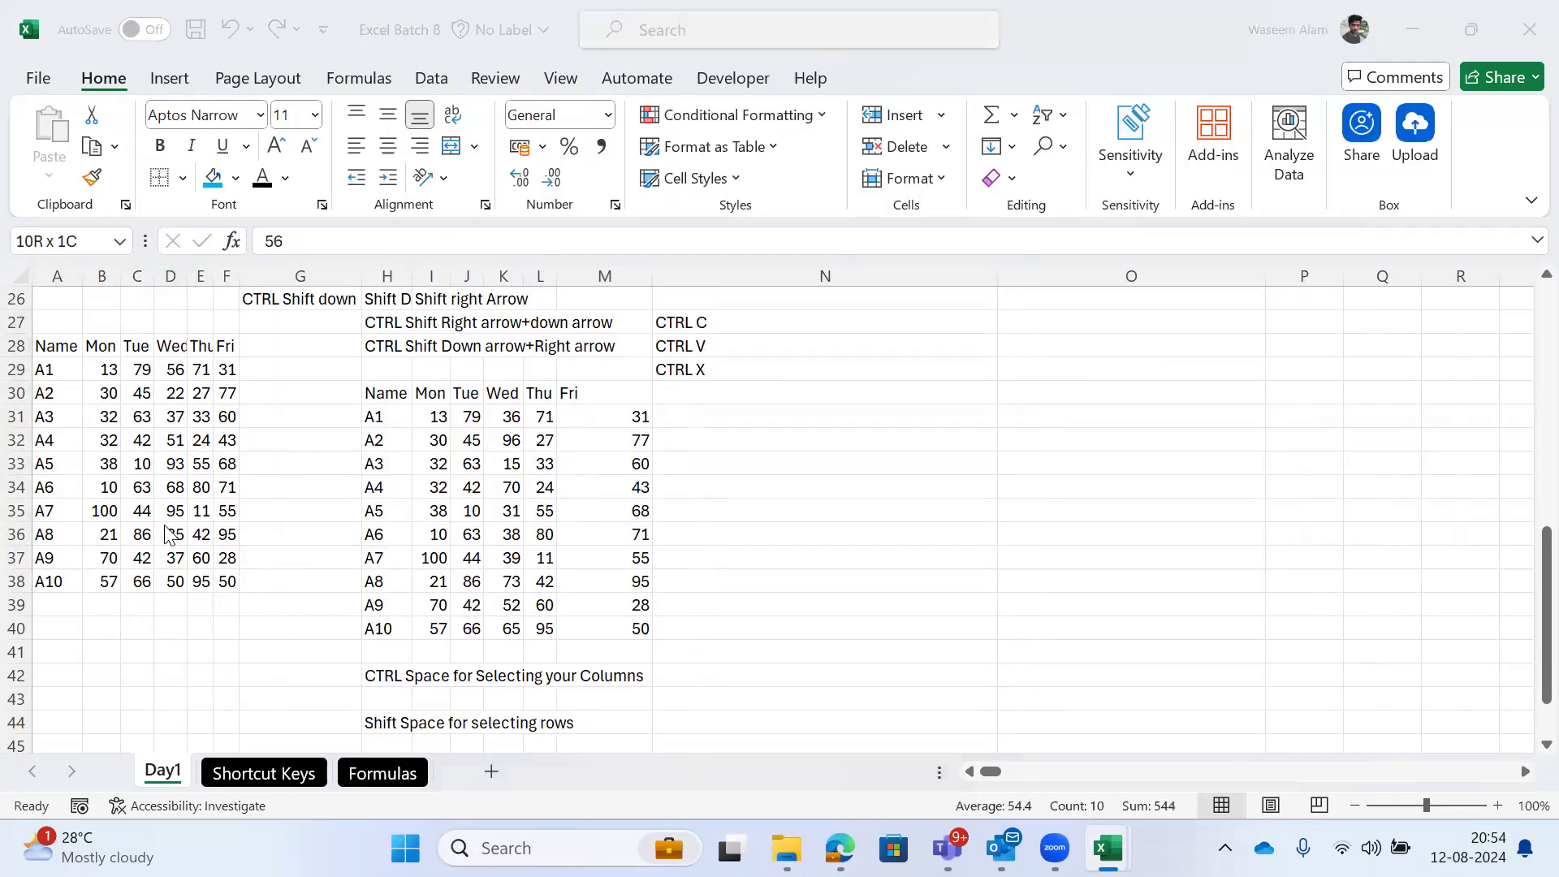
key("alt+shift+Tab")
key("Left")
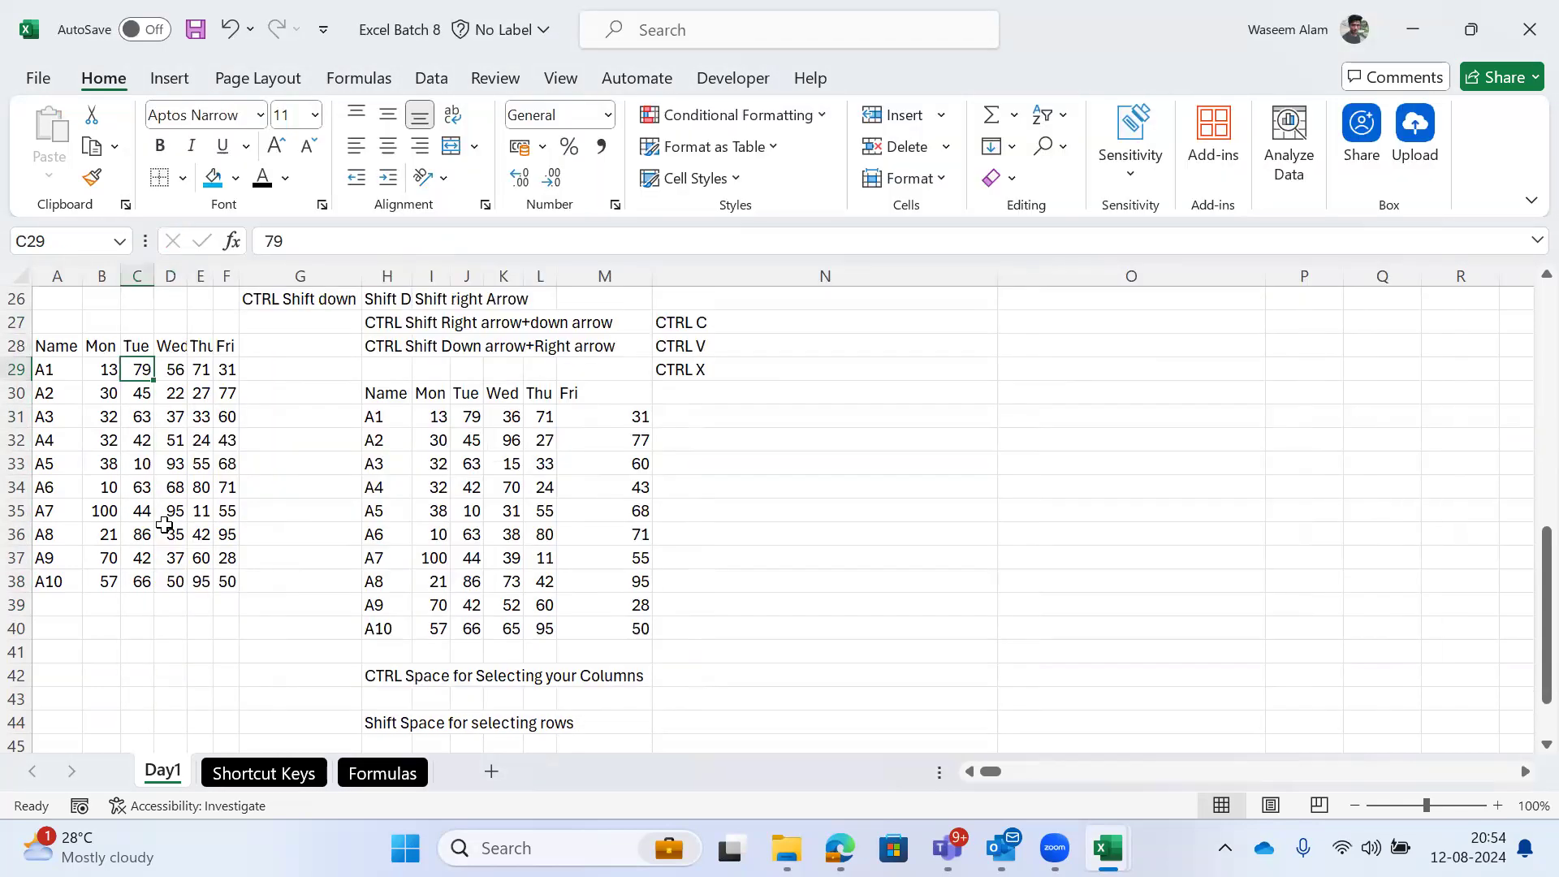
key("Left")
key("Left")
key("Up")
key("ctrl+shift+Right")
key("ctrl+shift+Down")
key("alt+Tab")
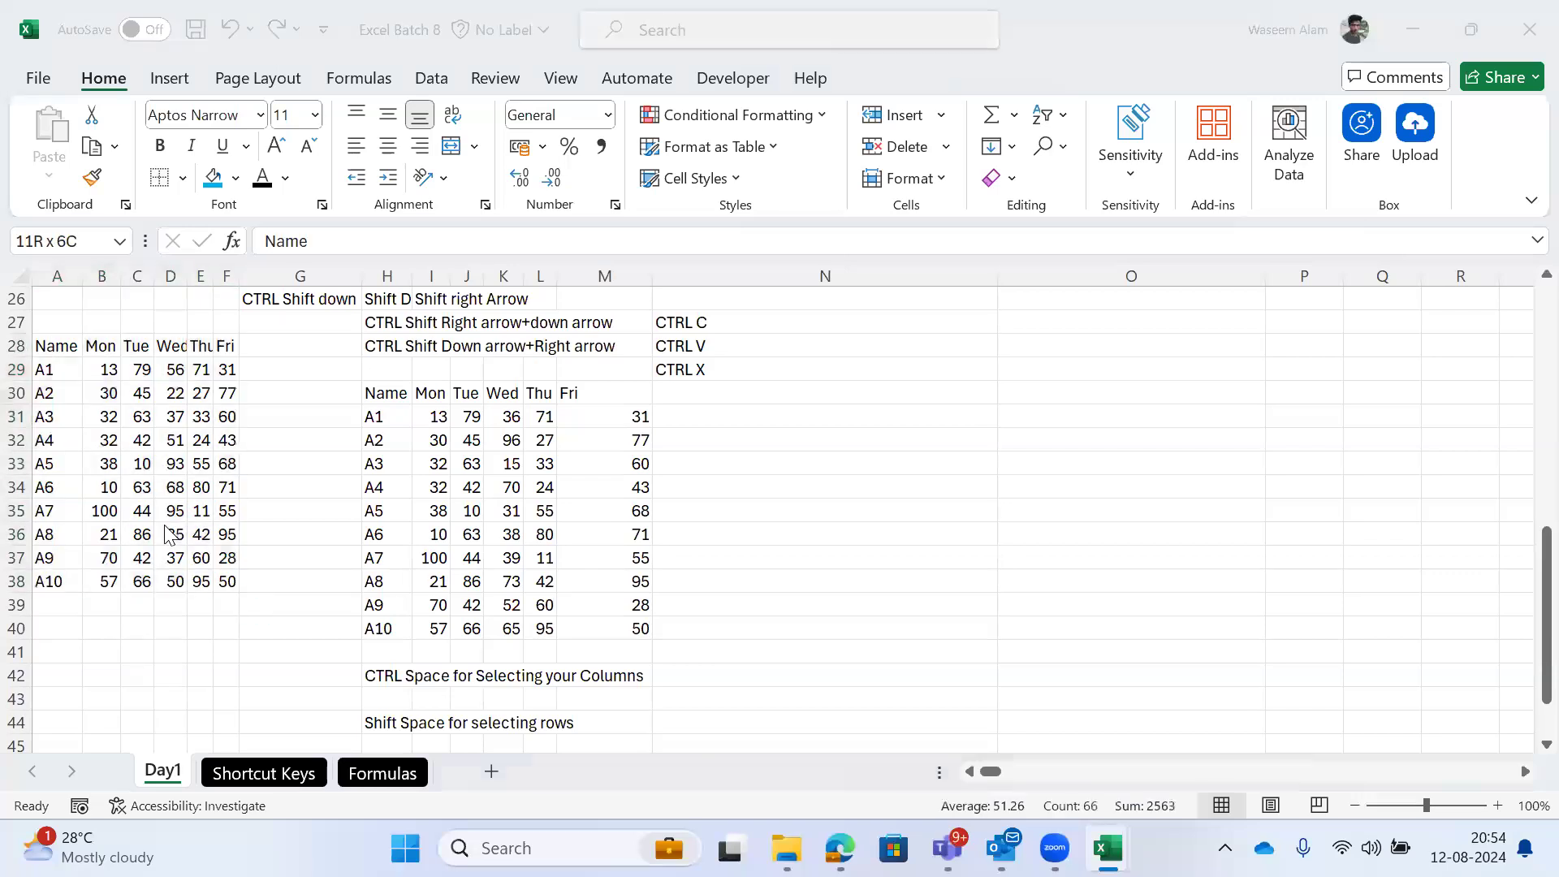
key("alt+shift+Tab")
key("ctrl+Home")
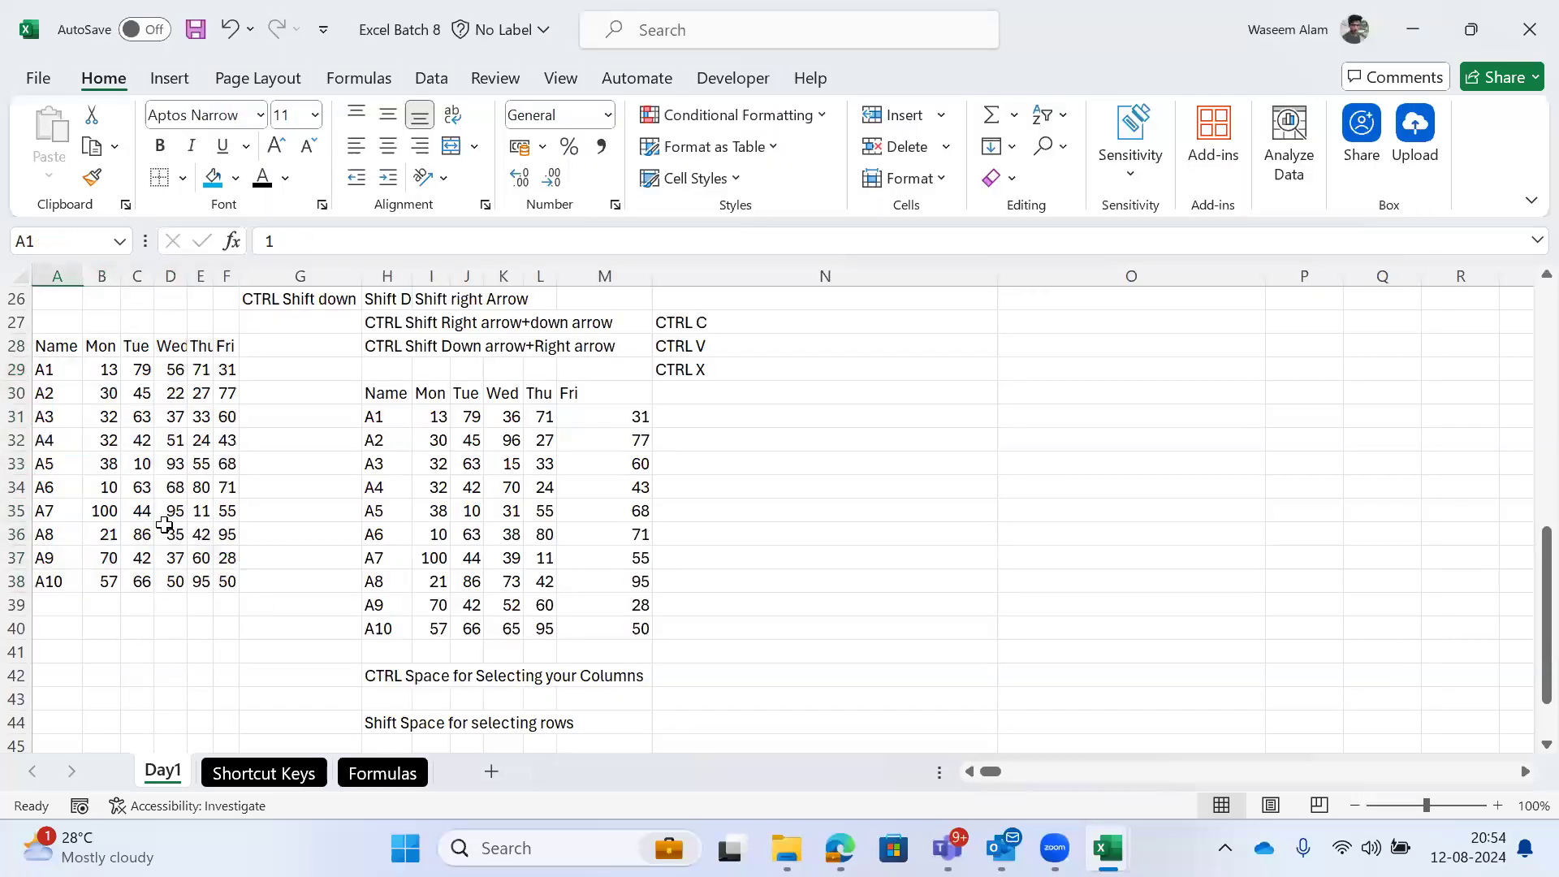
key("Down")
key("ctrl+Down")
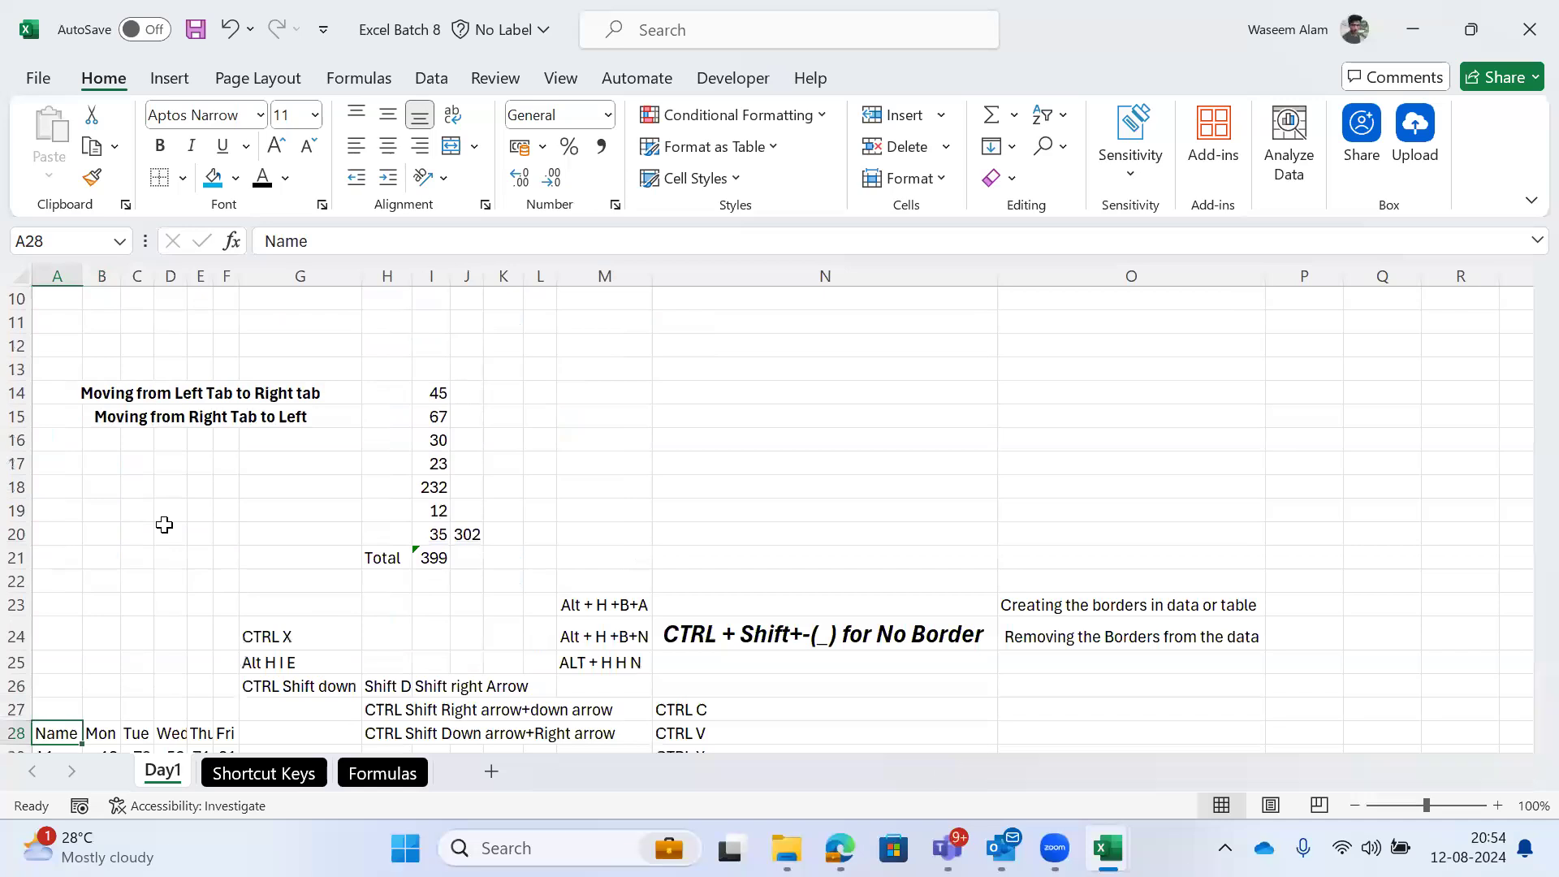
Step: Examine the Shortcut Keys and Formulas sheets and return to the Day1 sheet
key("ctrl+Page_Down")
key("ctrl+Page_Up")
key("ctrl+Page_Down")
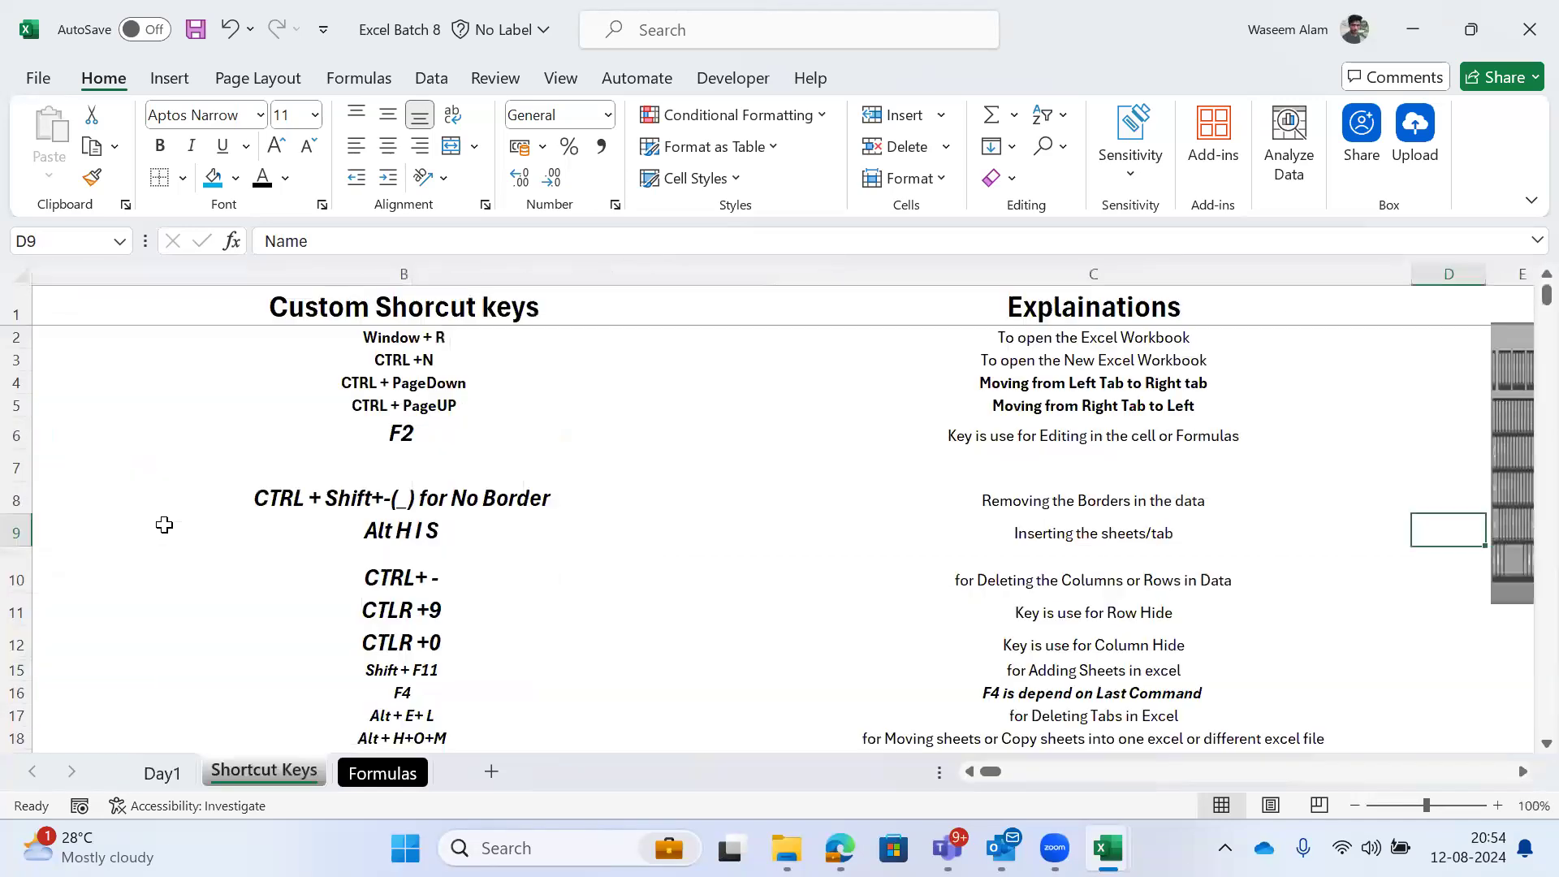
key("ctrl+Page_Down")
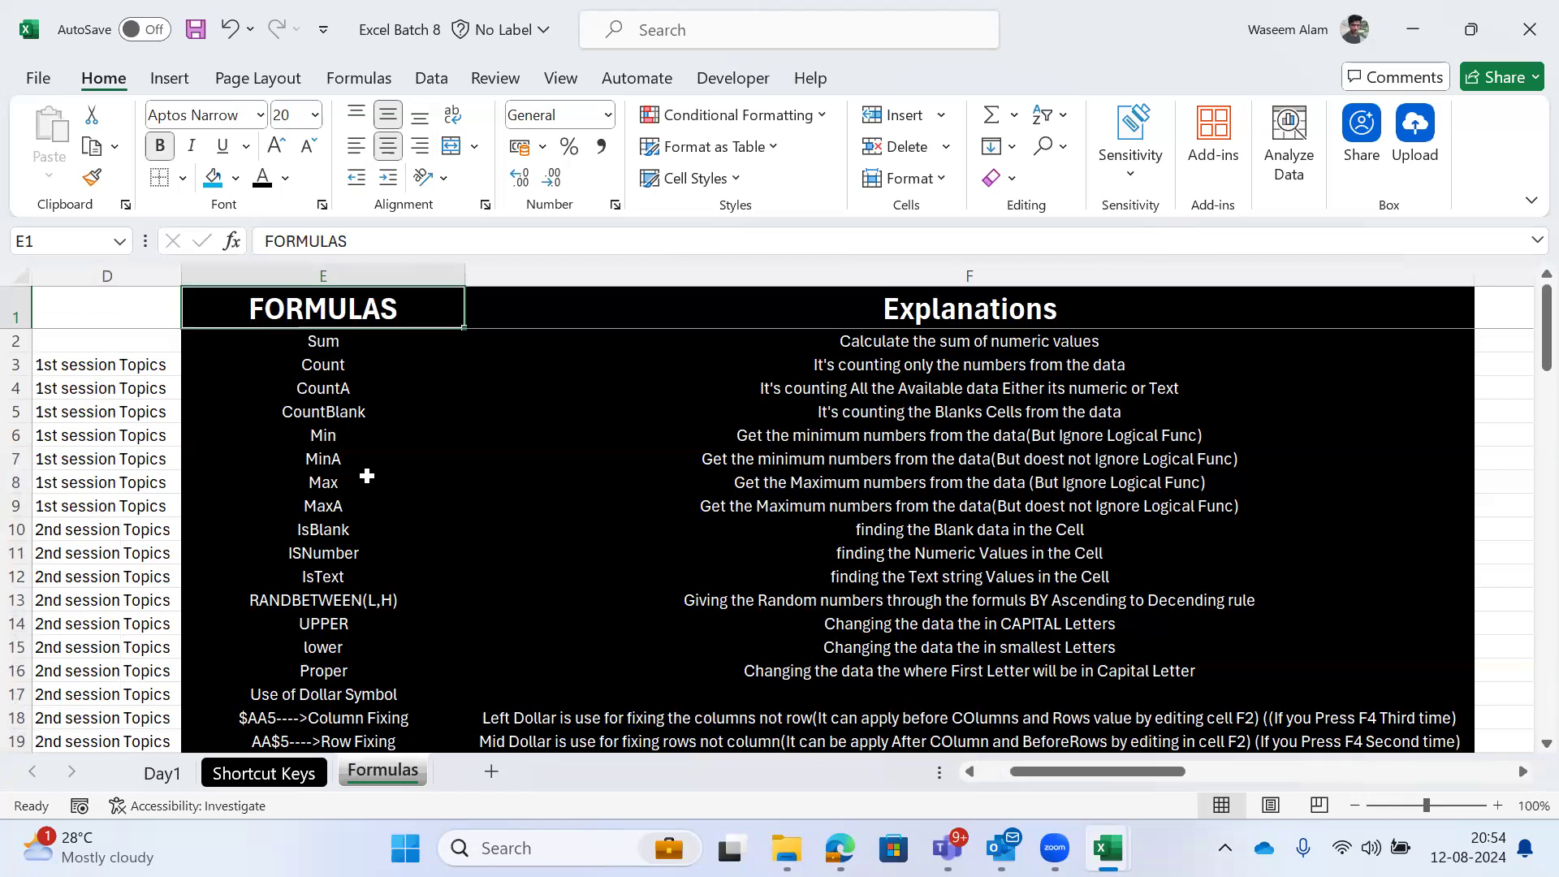
scroll(367, 475, "down", 10)
key("Down")
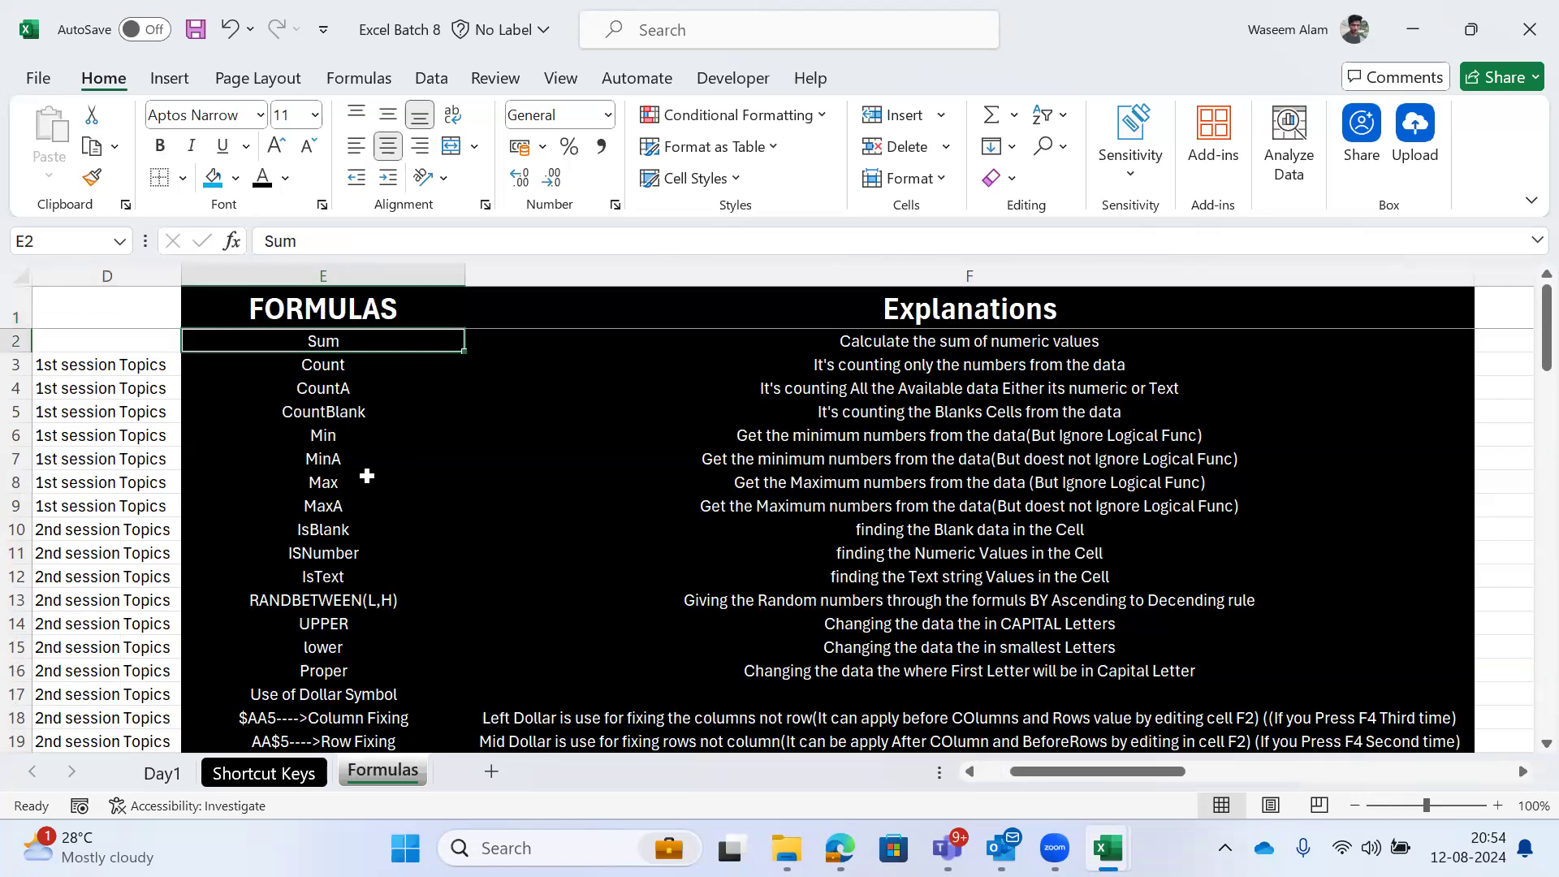
key("ctrl+Page_Up")
key("Home")
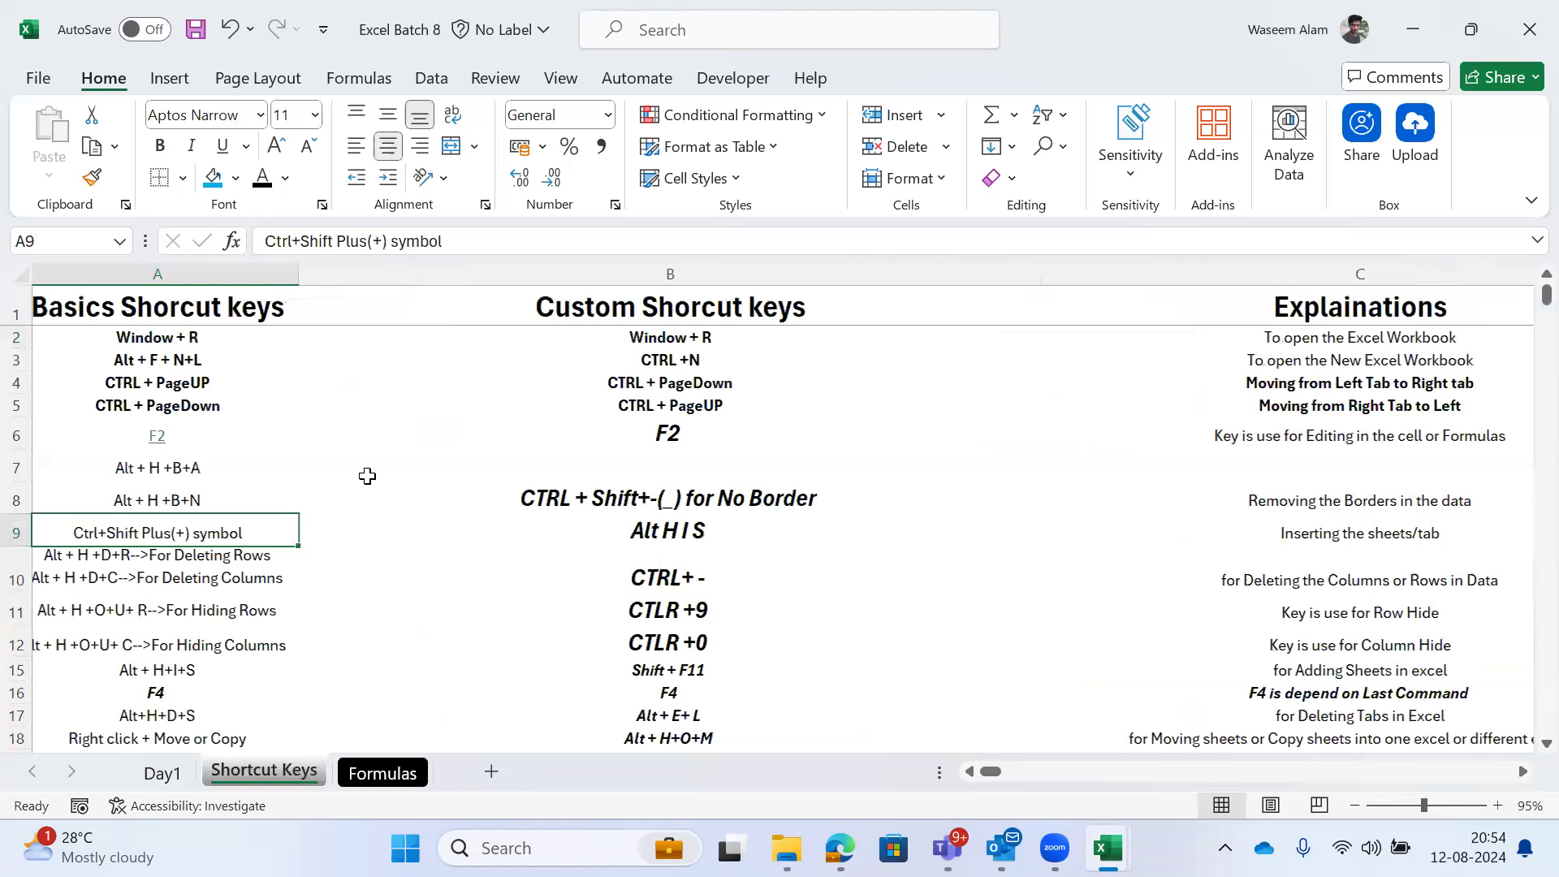
key("ctrl+Down")
key("ctrl+Page_Up")
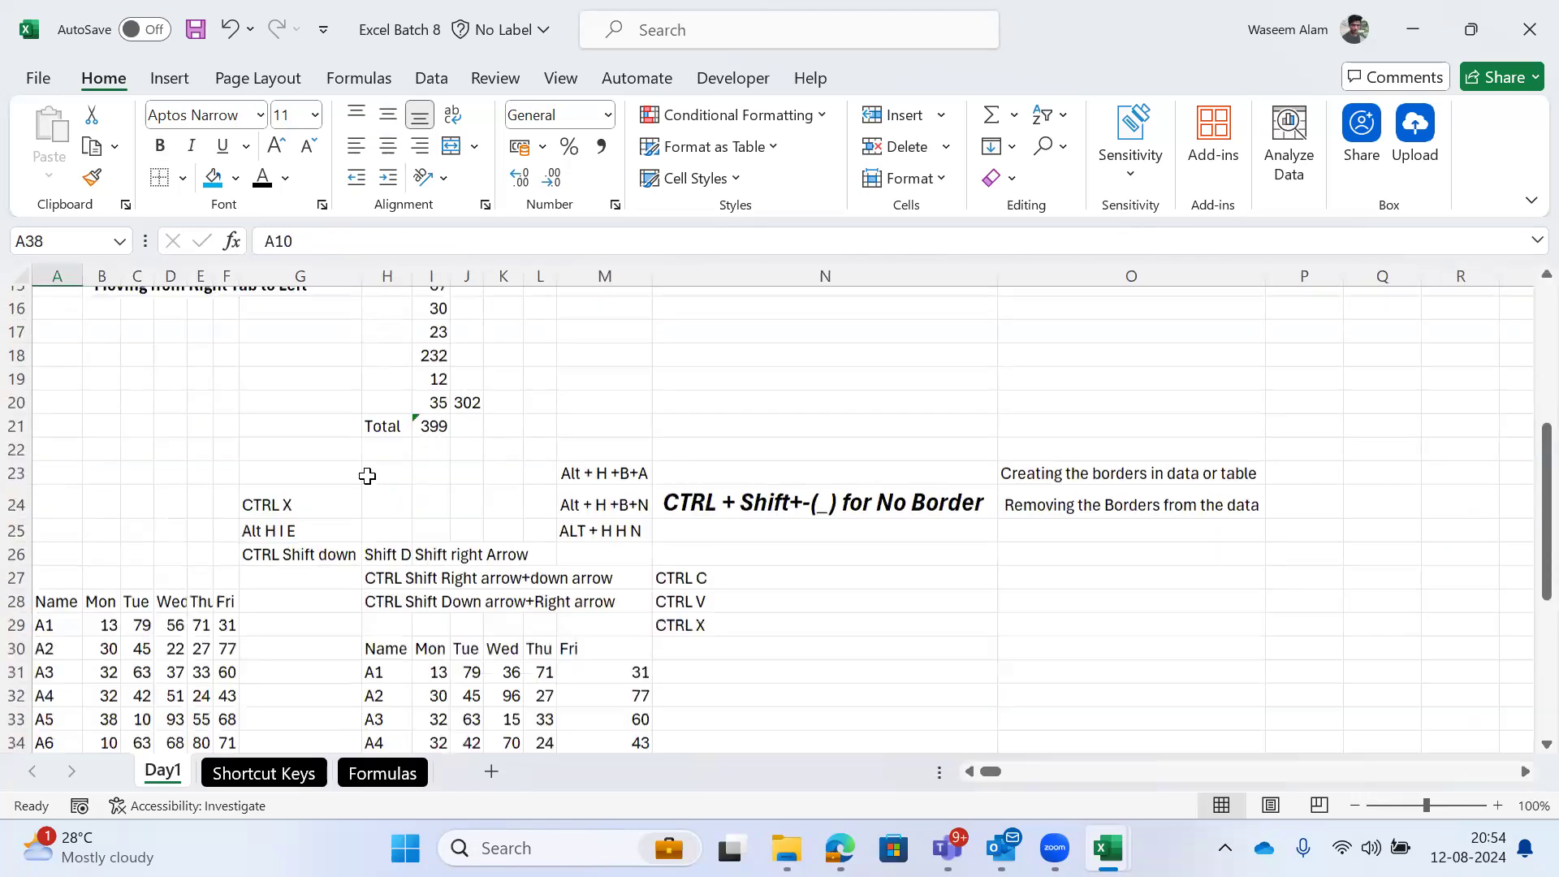
Step: Go to the Wed header in cell D28 and examine the Insert options for cells, rows, columns and sheets
key("ctrl+Down")
key("ctrl+Up")
key("ctrl+Up")
key("Right")
key("Right")
key("Up")
key("Right")
key("Up")
key("Up")
key("Up")
key("Down")
key("Right")
key("Left")
key("Left")
key("Down")
key("Down")
key("Down")
key("Right")
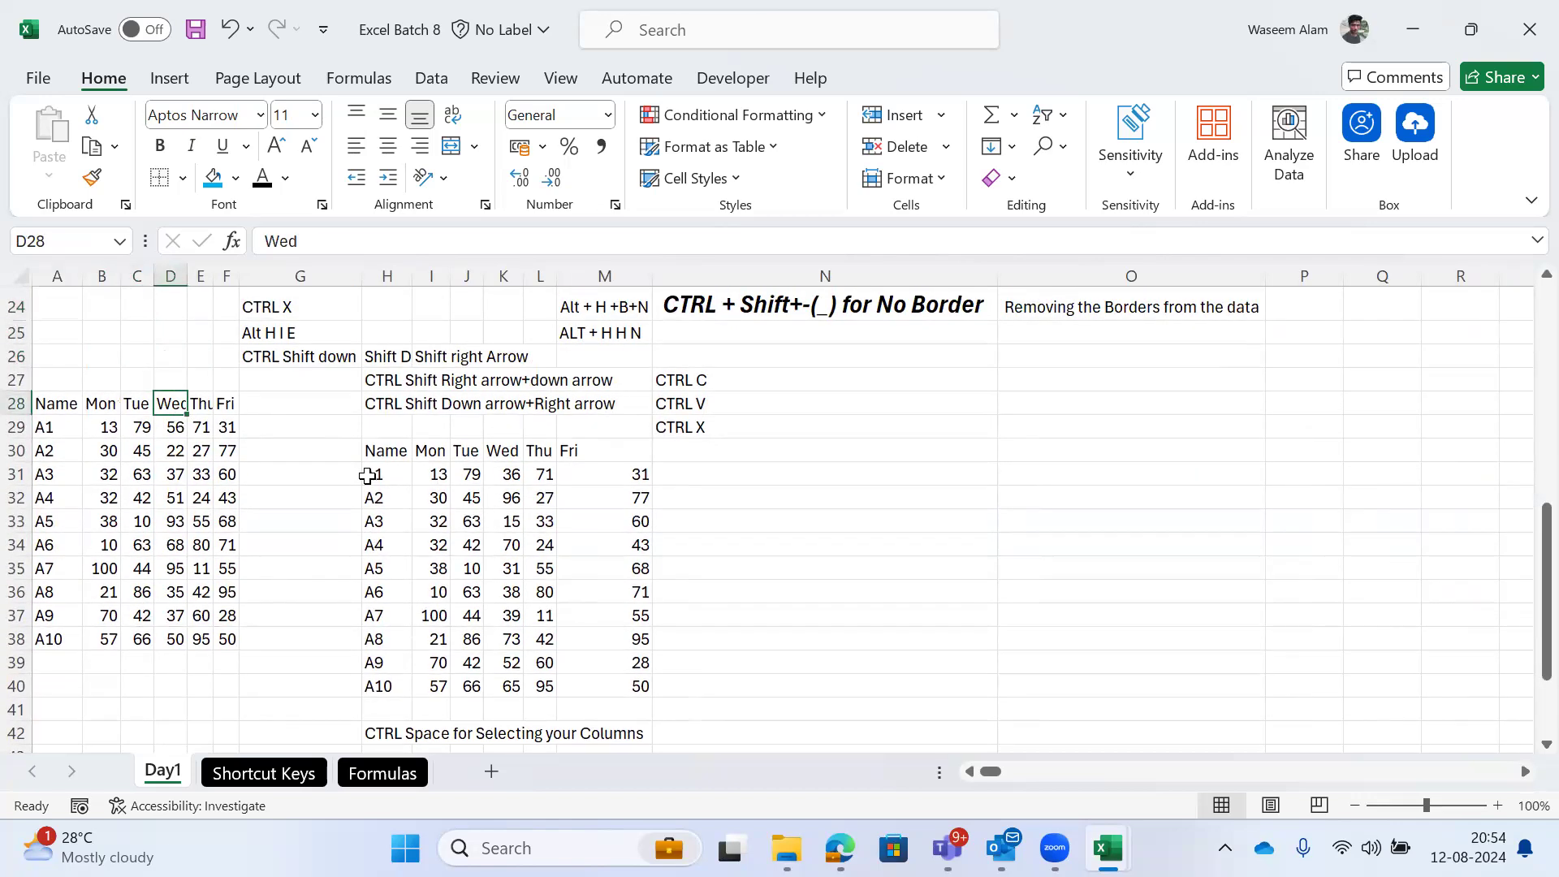
key("alt")
key("h")
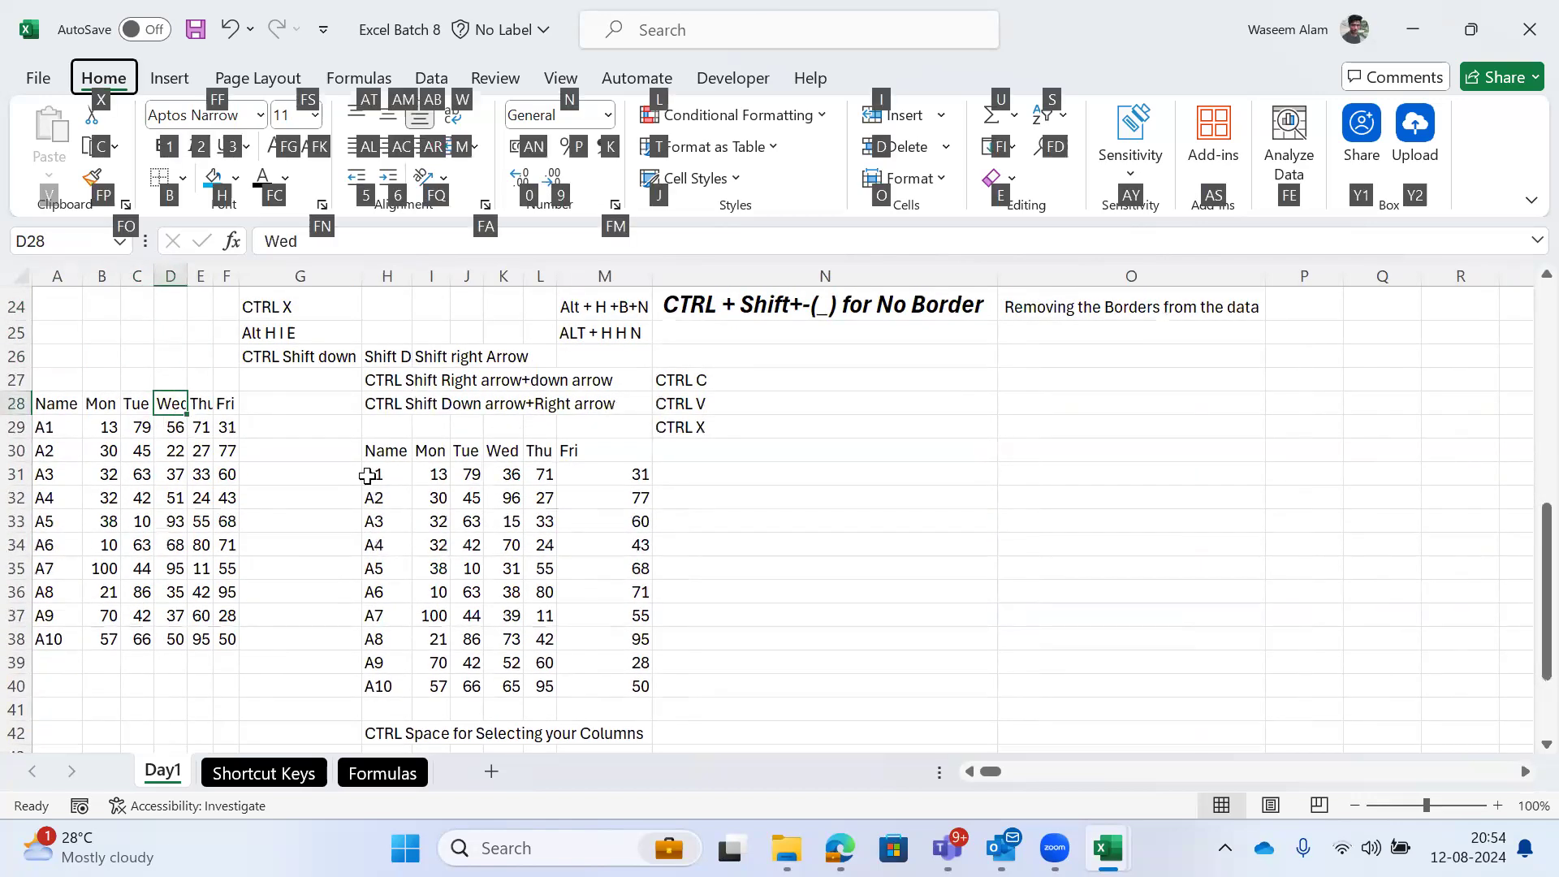
key("i")
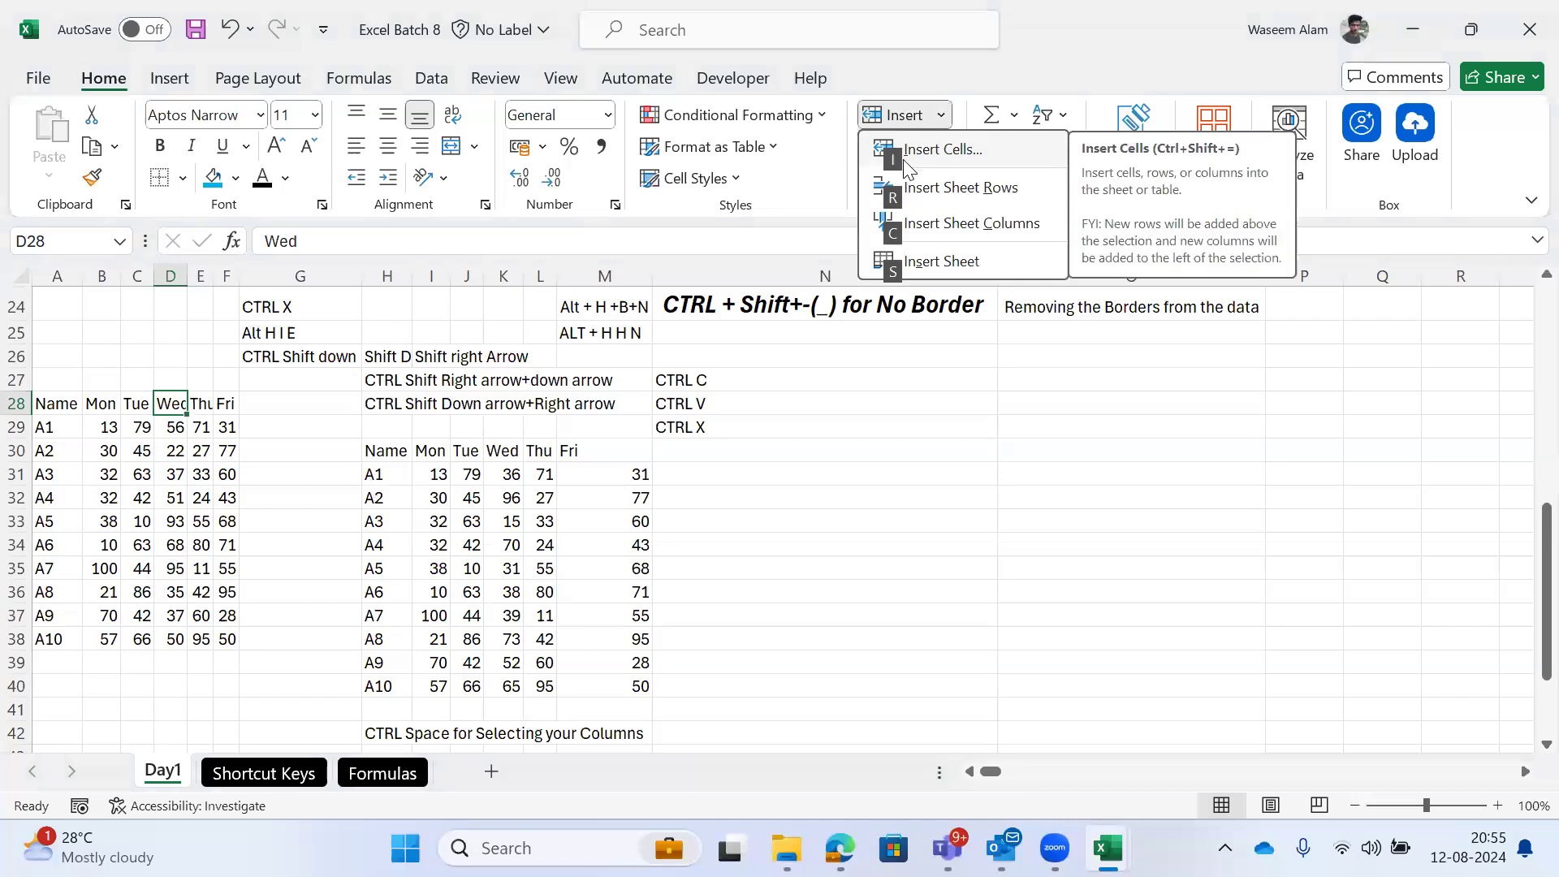
key("Escape")
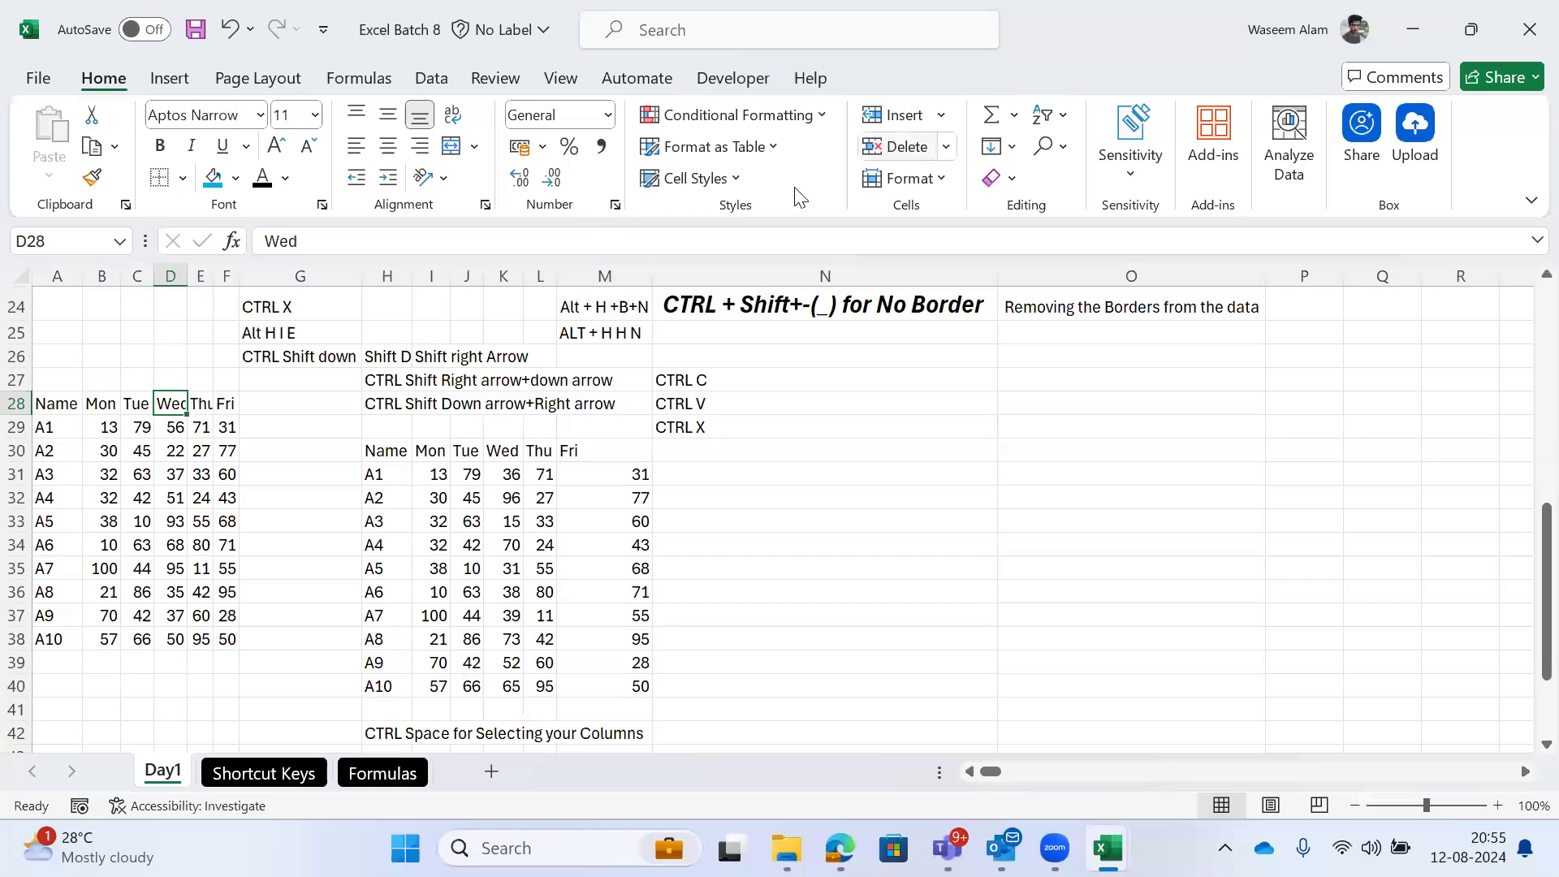
left_click(176, 432)
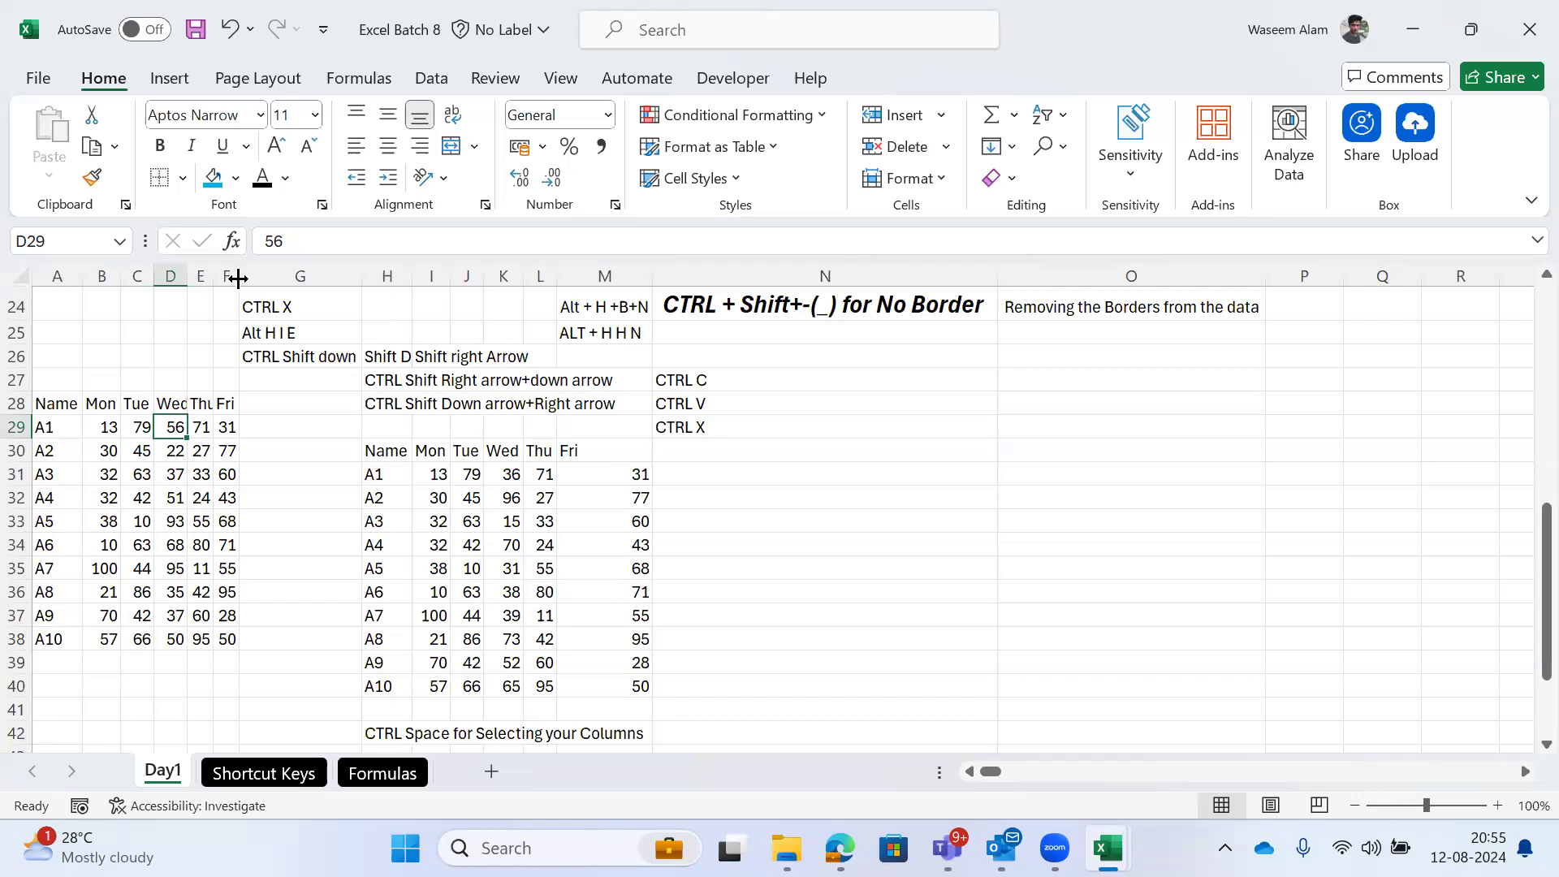
Step: Try to insert an entire column at cell D29 through the Insert Cells options
key("alt")
key("h")
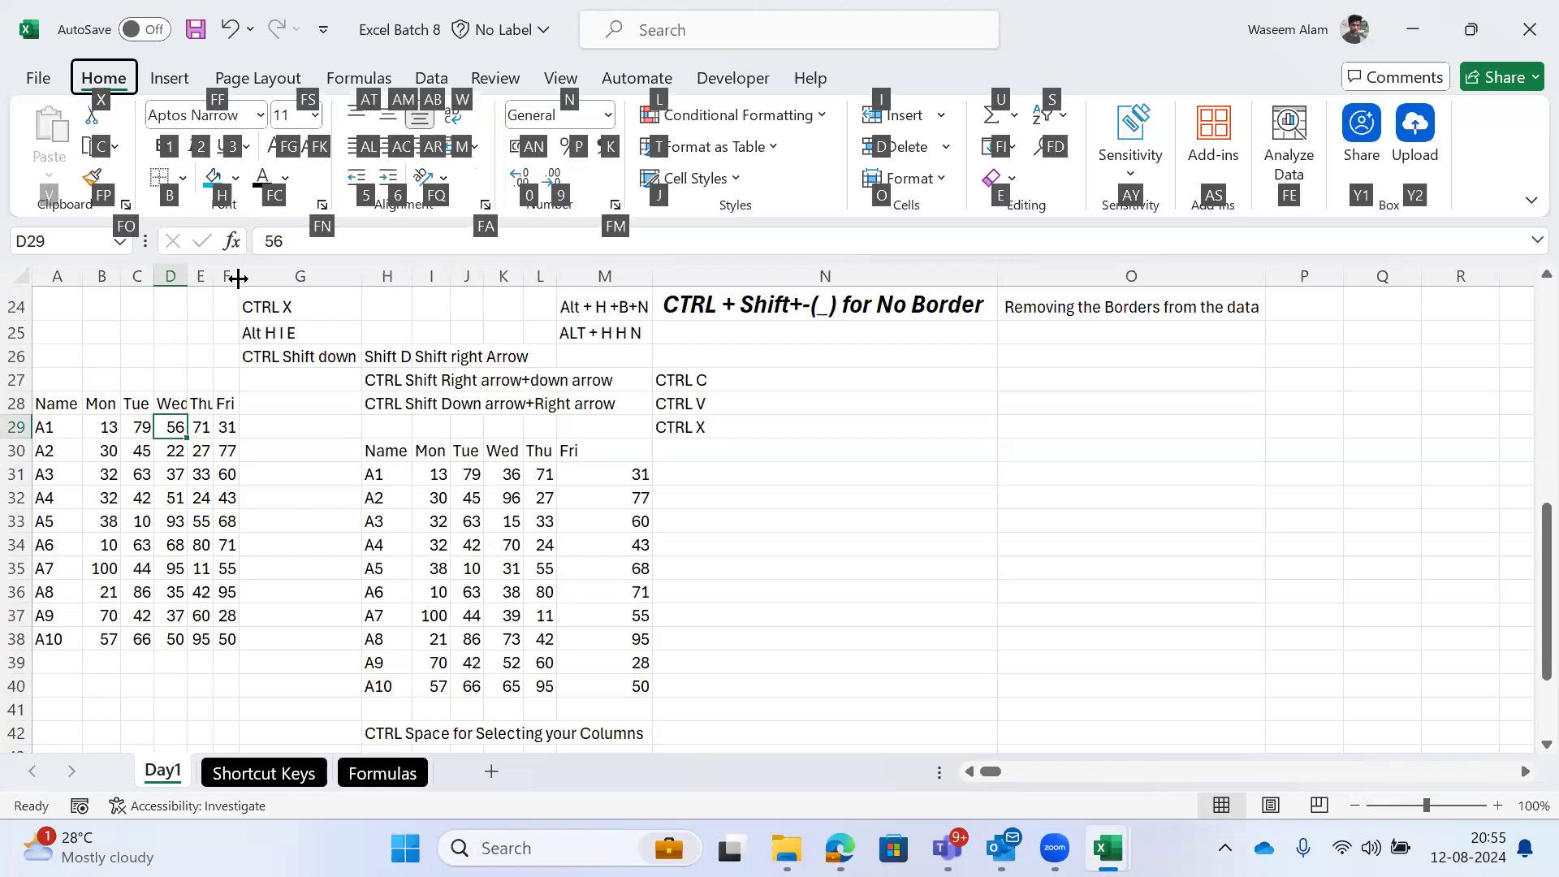
key("i")
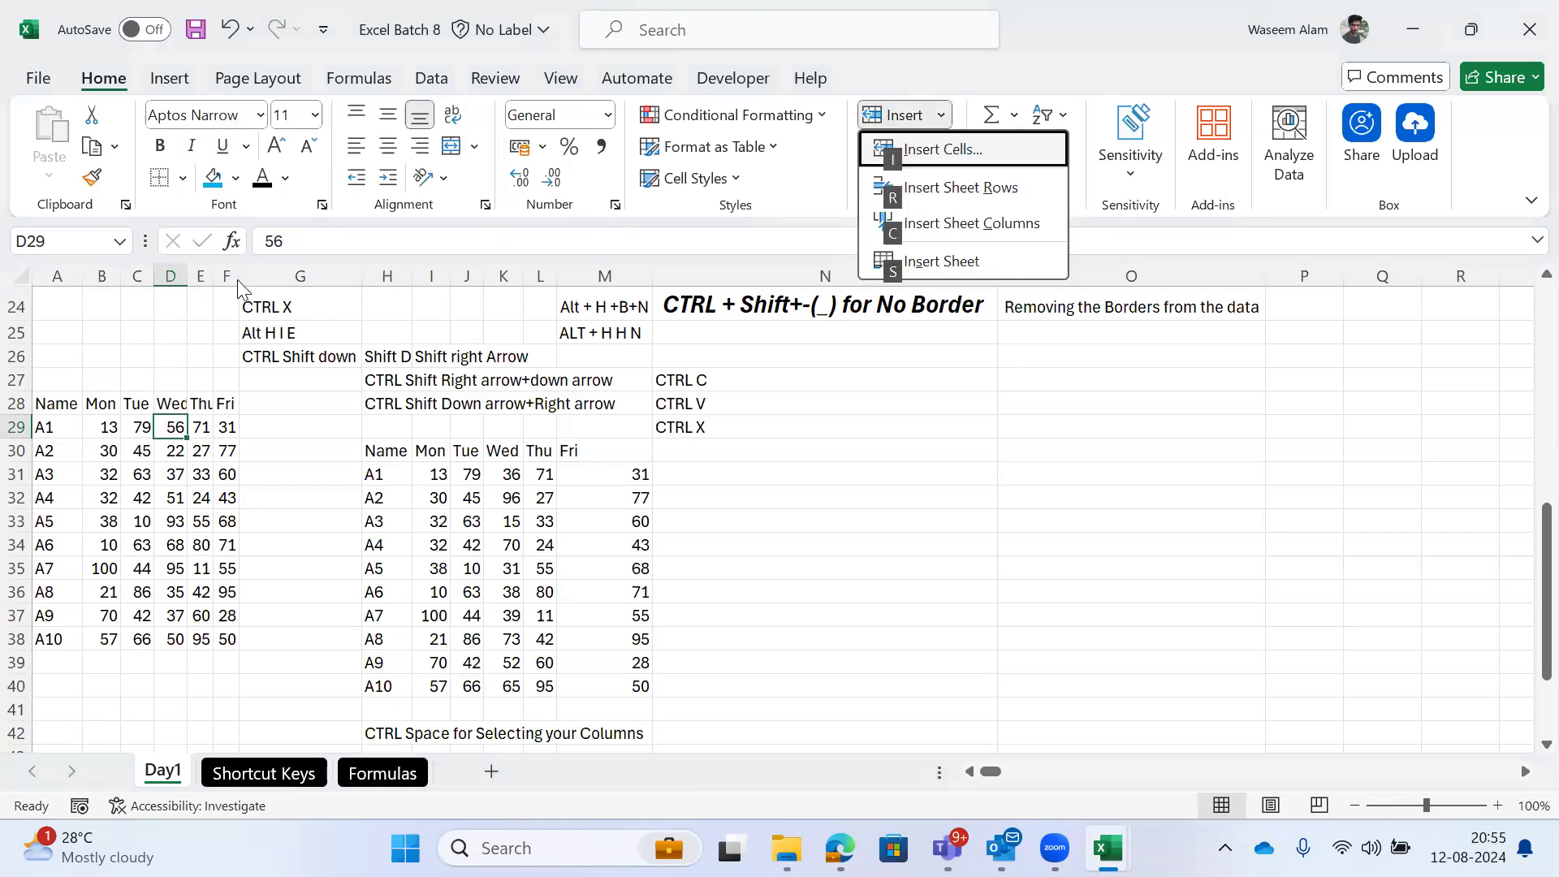
key("i")
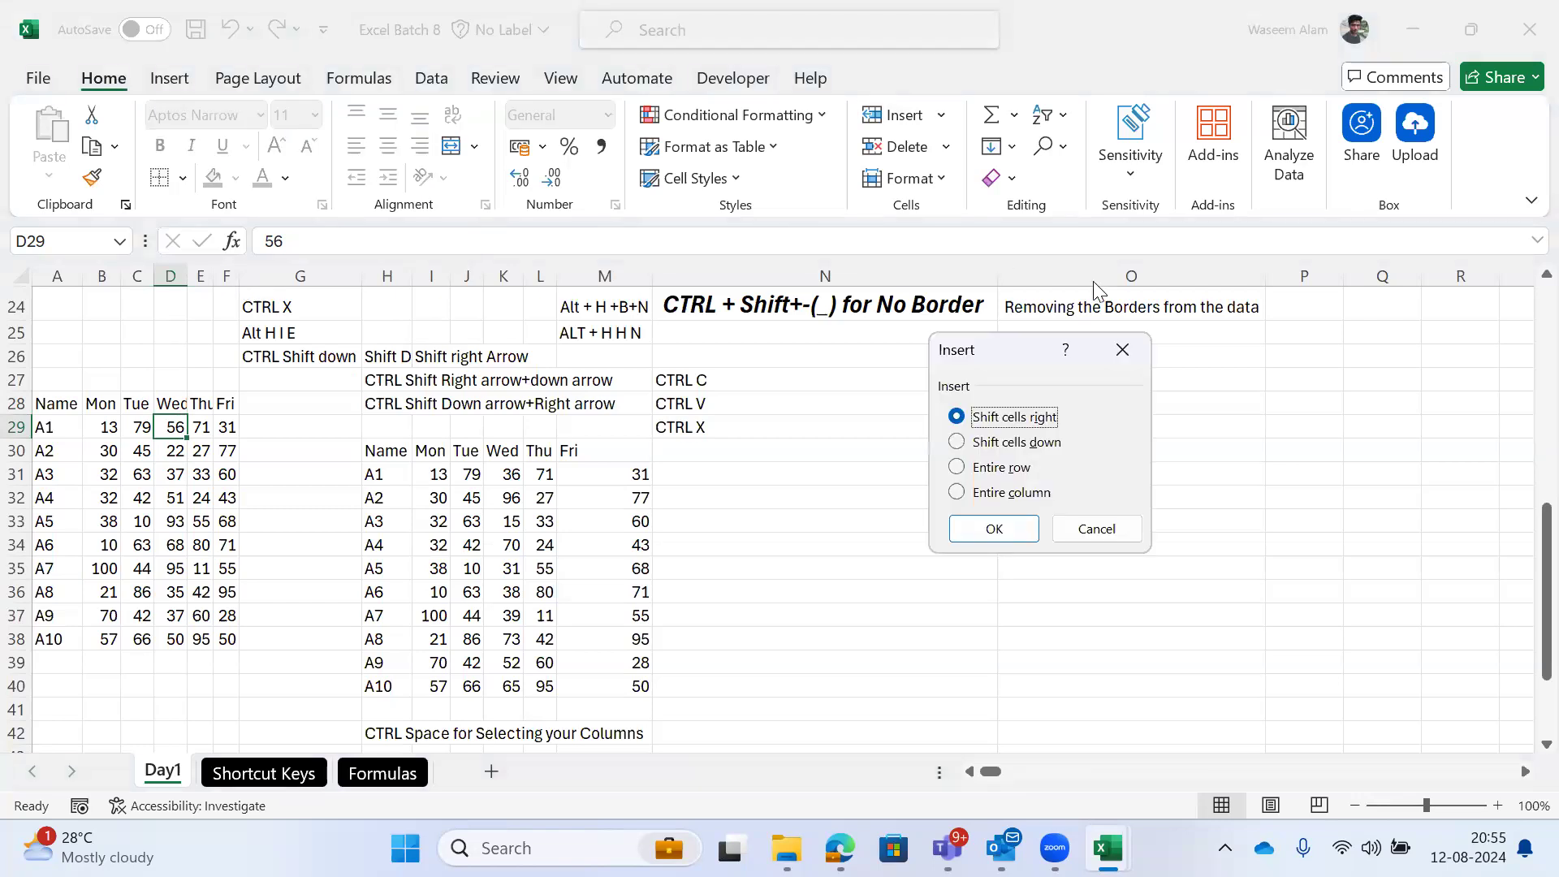
left_click(958, 493)
left_click(997, 542)
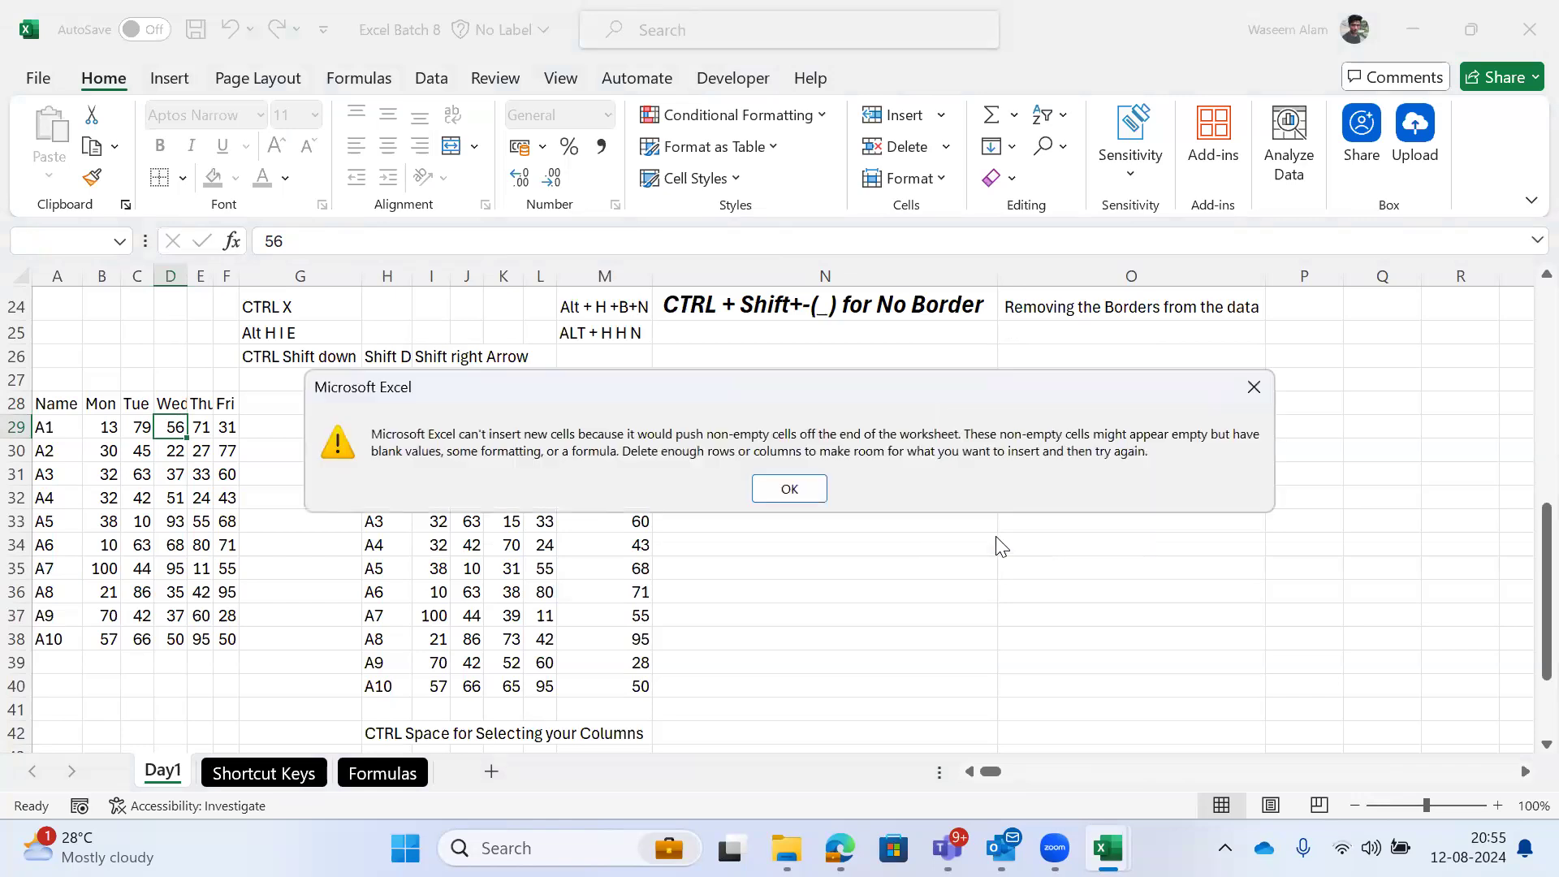
left_click(776, 493)
Step: Clear the running numbers across row 1 from XFD1 back to the start of the row and return to cell A1
key("ctrl+Right")
key("ctrl+Right")
key("ctrl+Right")
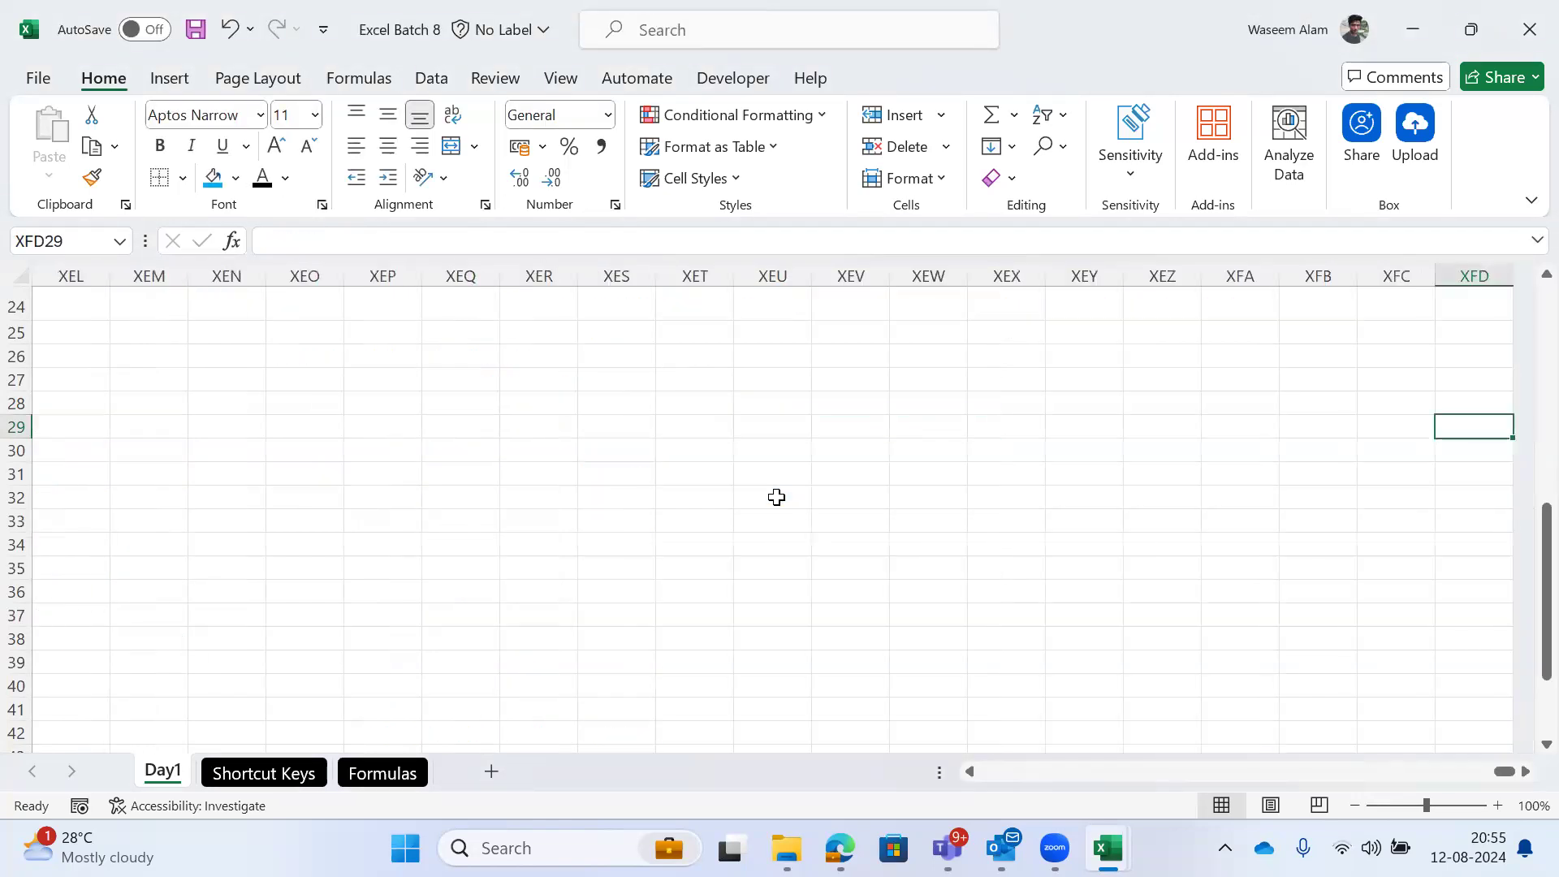
key("ctrl+Up")
key("ctrl+Down")
key("ctrl+Up")
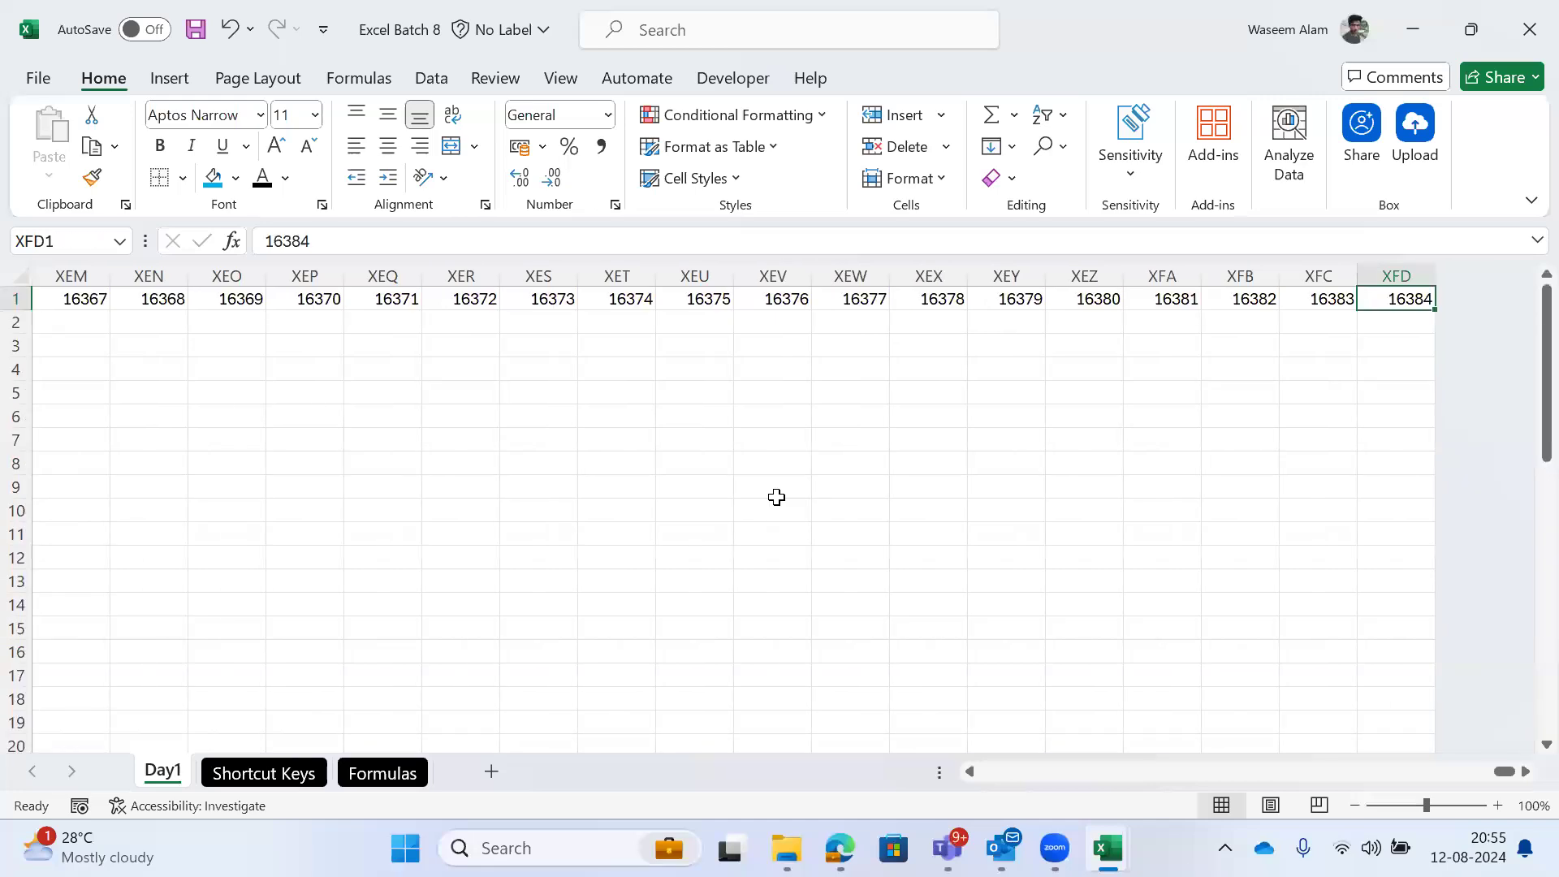
key("ctrl+shift+Left")
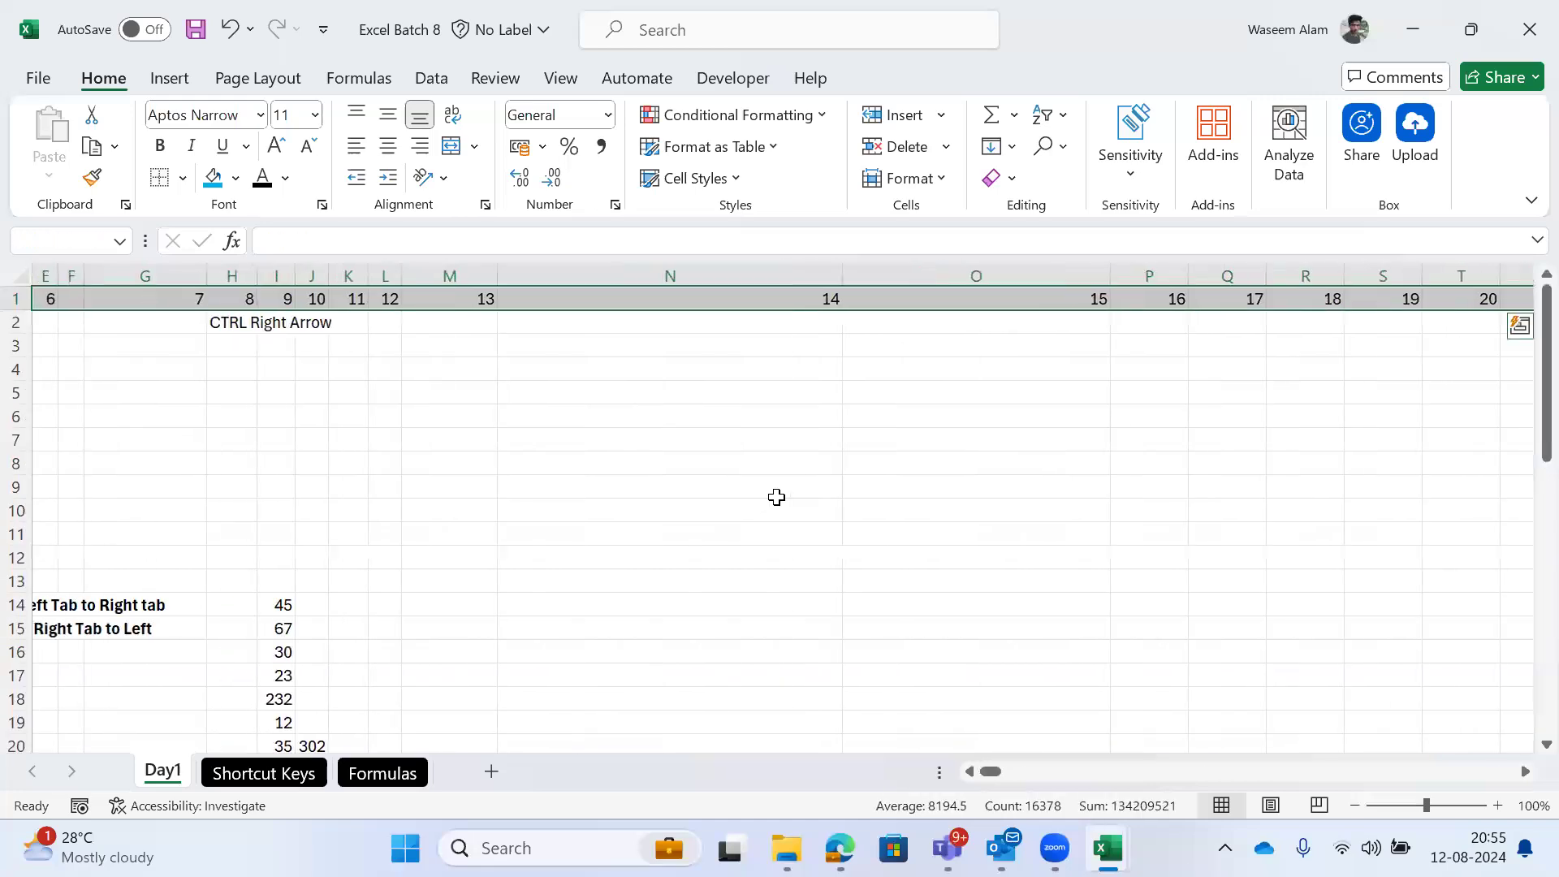
key("ctrl+Home")
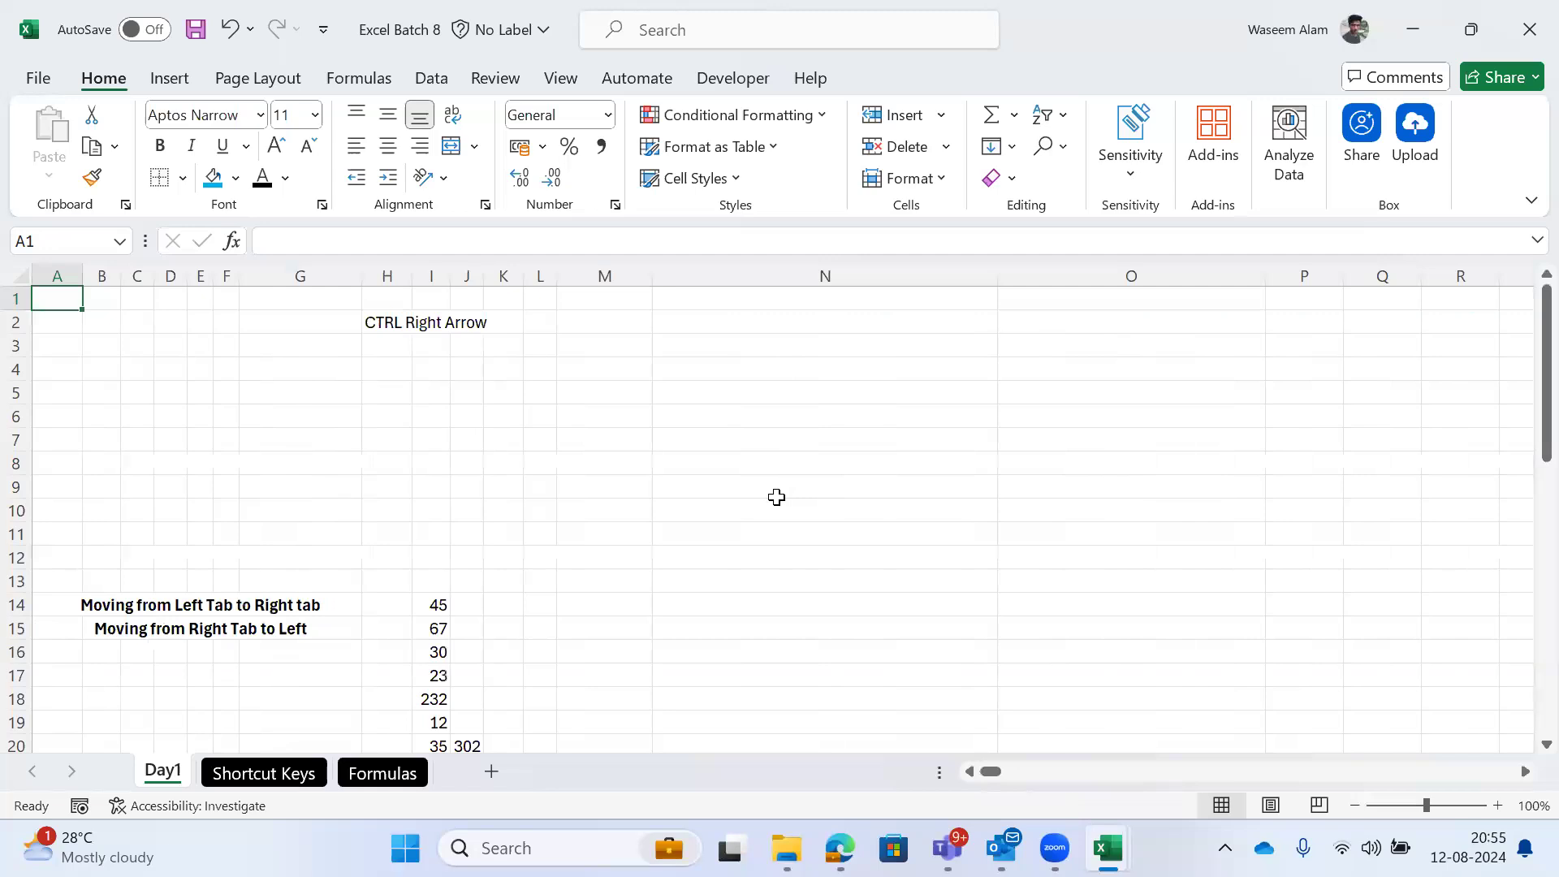
Step: Go back to the first Wed mark in cell D29 and insert a sheet column there
key("ctrl+Down")
key("Down")
key("Right")
key("Right")
key("Right")
key("alt")
key("h")
key("i")
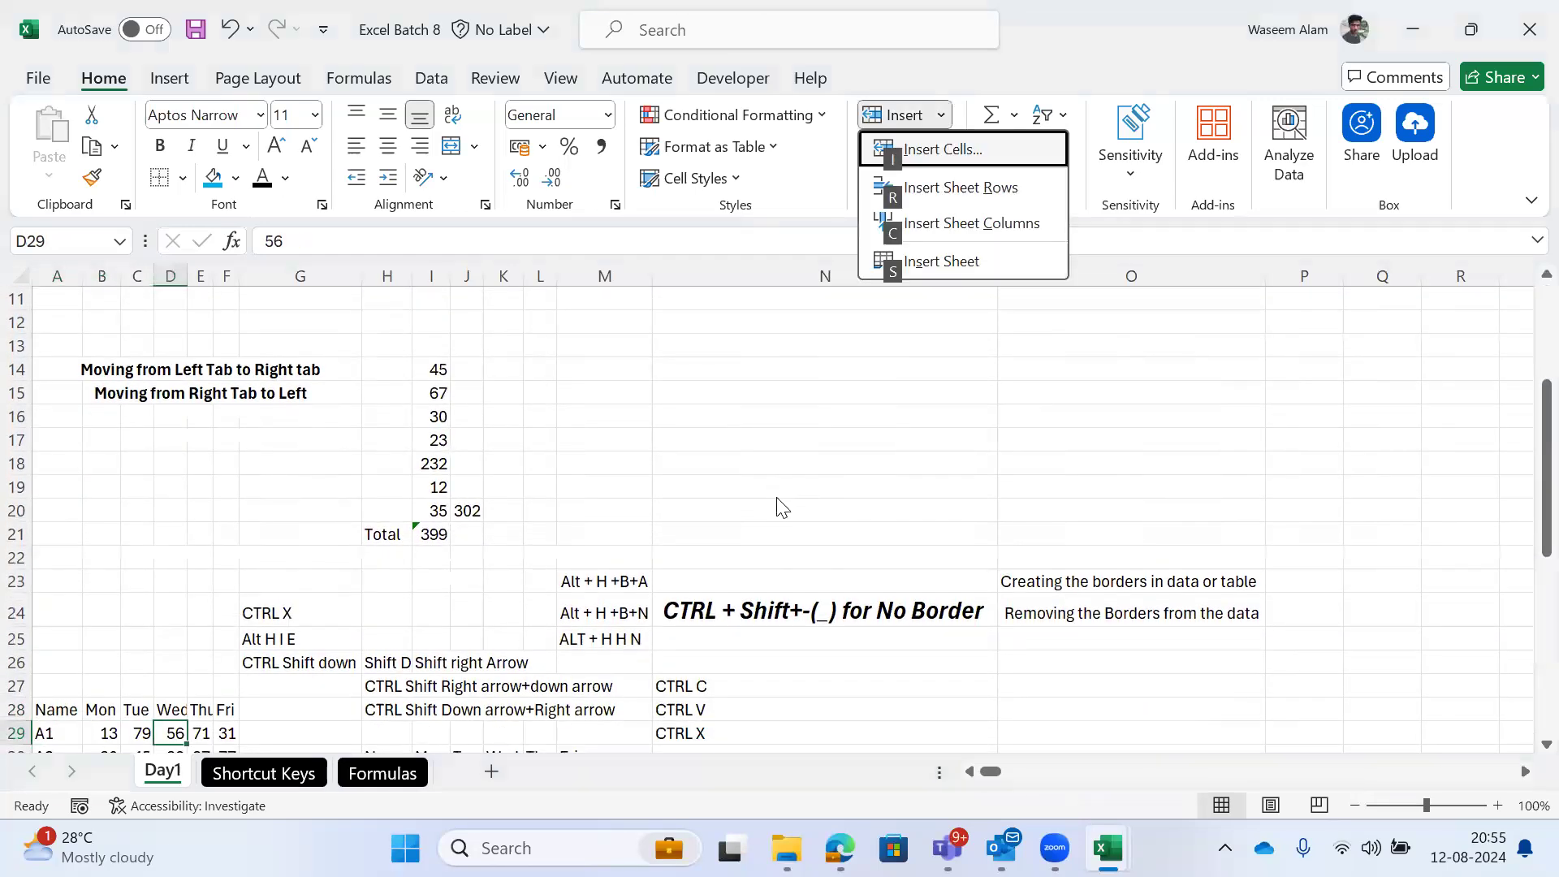
key("Down")
key("Down")
key("Return")
Step: Look over the sheet's data edges and return to the Wed header in cell D28
key("ctrl+Down")
key("ctrl+Up")
key("ctrl+Down")
key("ctrl+Down")
key("ctrl+Left")
key("ctrl+Up")
key("Right")
key("Right")
key("Right")
key("Right")
key("Right")
key("Right")
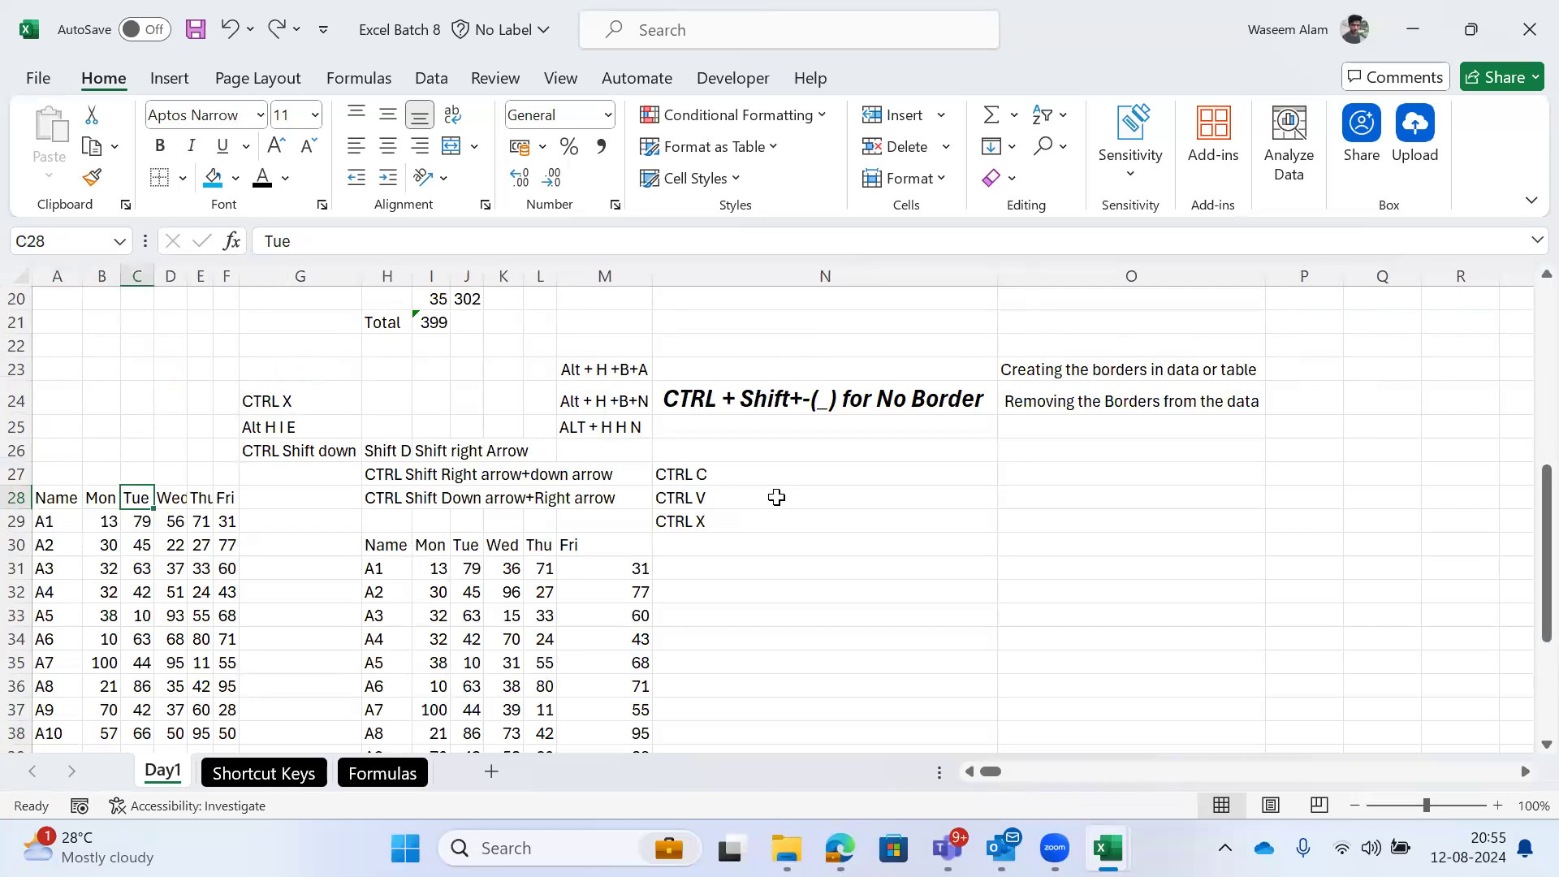
key("Up")
key("Up")
key("Down")
key("Left")
key("Left")
key("Down")
key("Left")
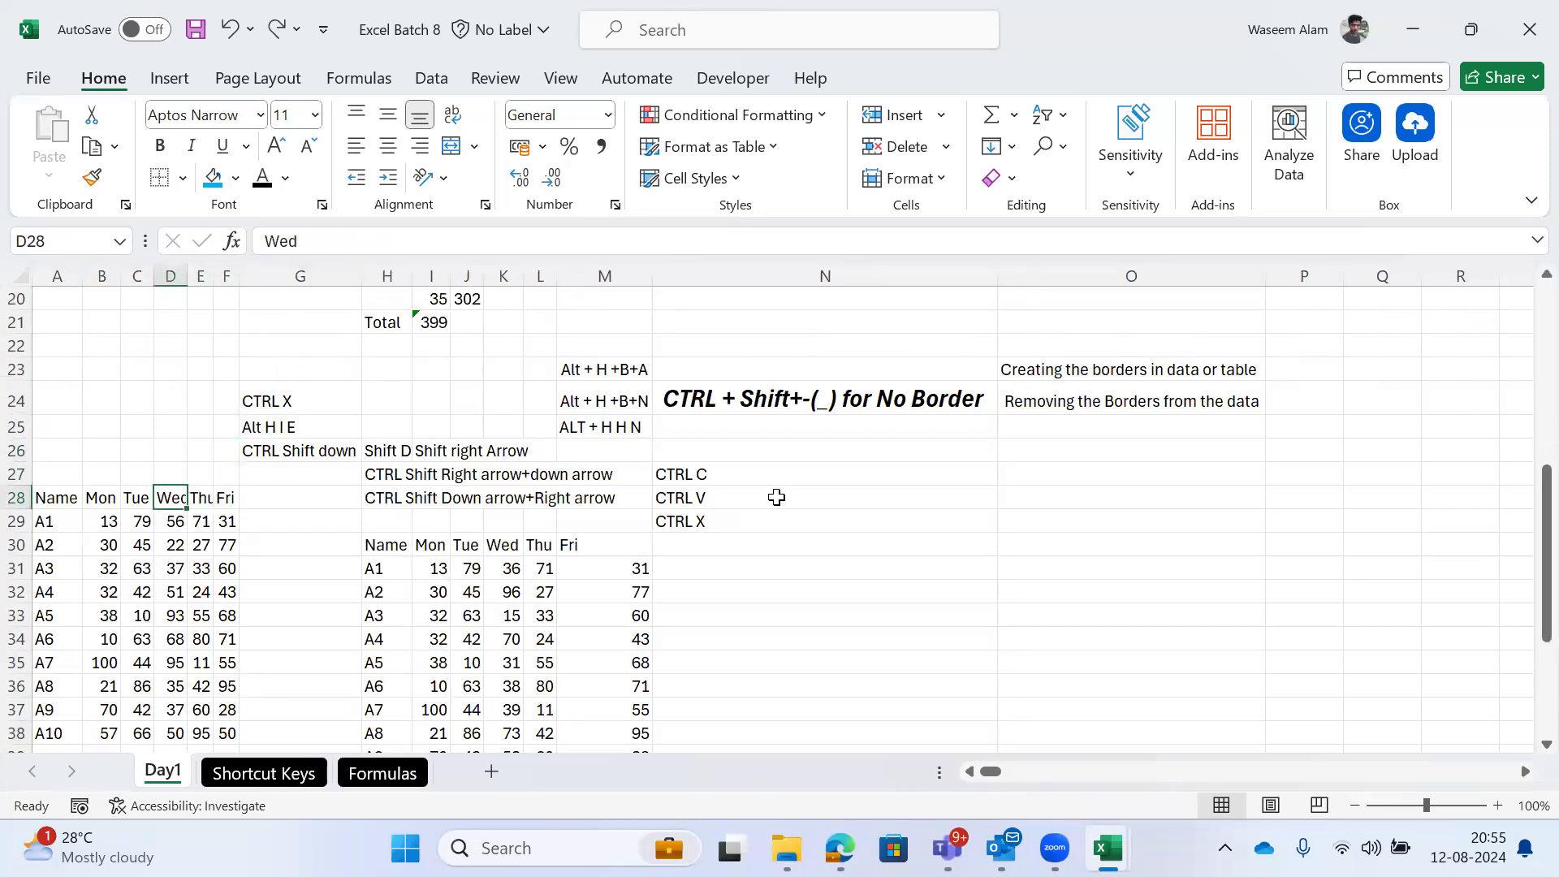
Step: Insert an entire column before the Wed column from cell D28 through the Insert Cells options
key("alt")
key("alt")
key("alt")
key("h")
key("i")
key("i")
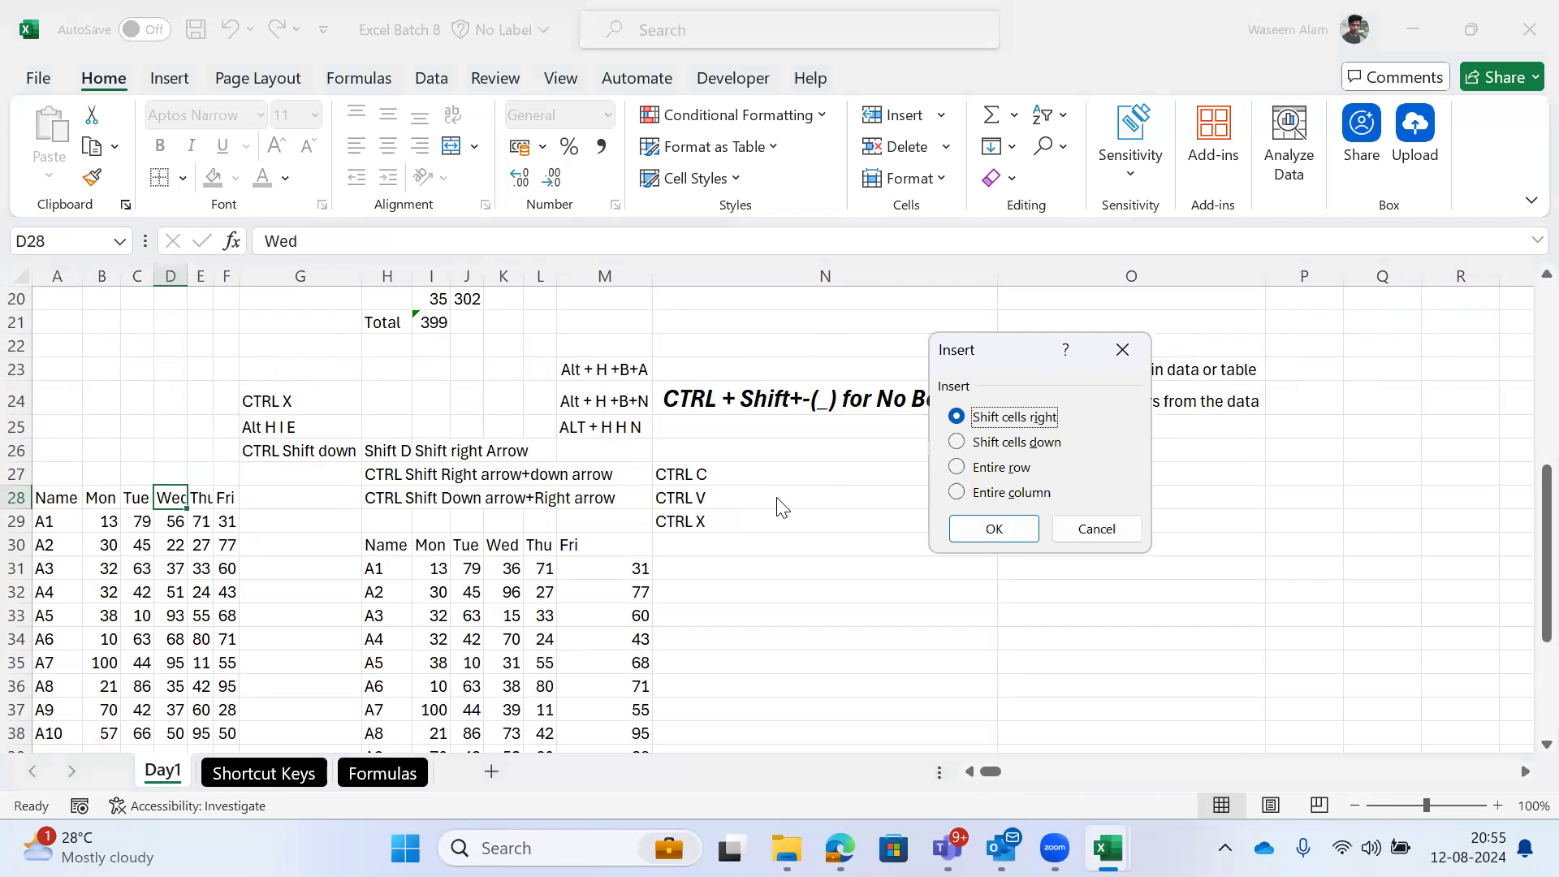
key("c")
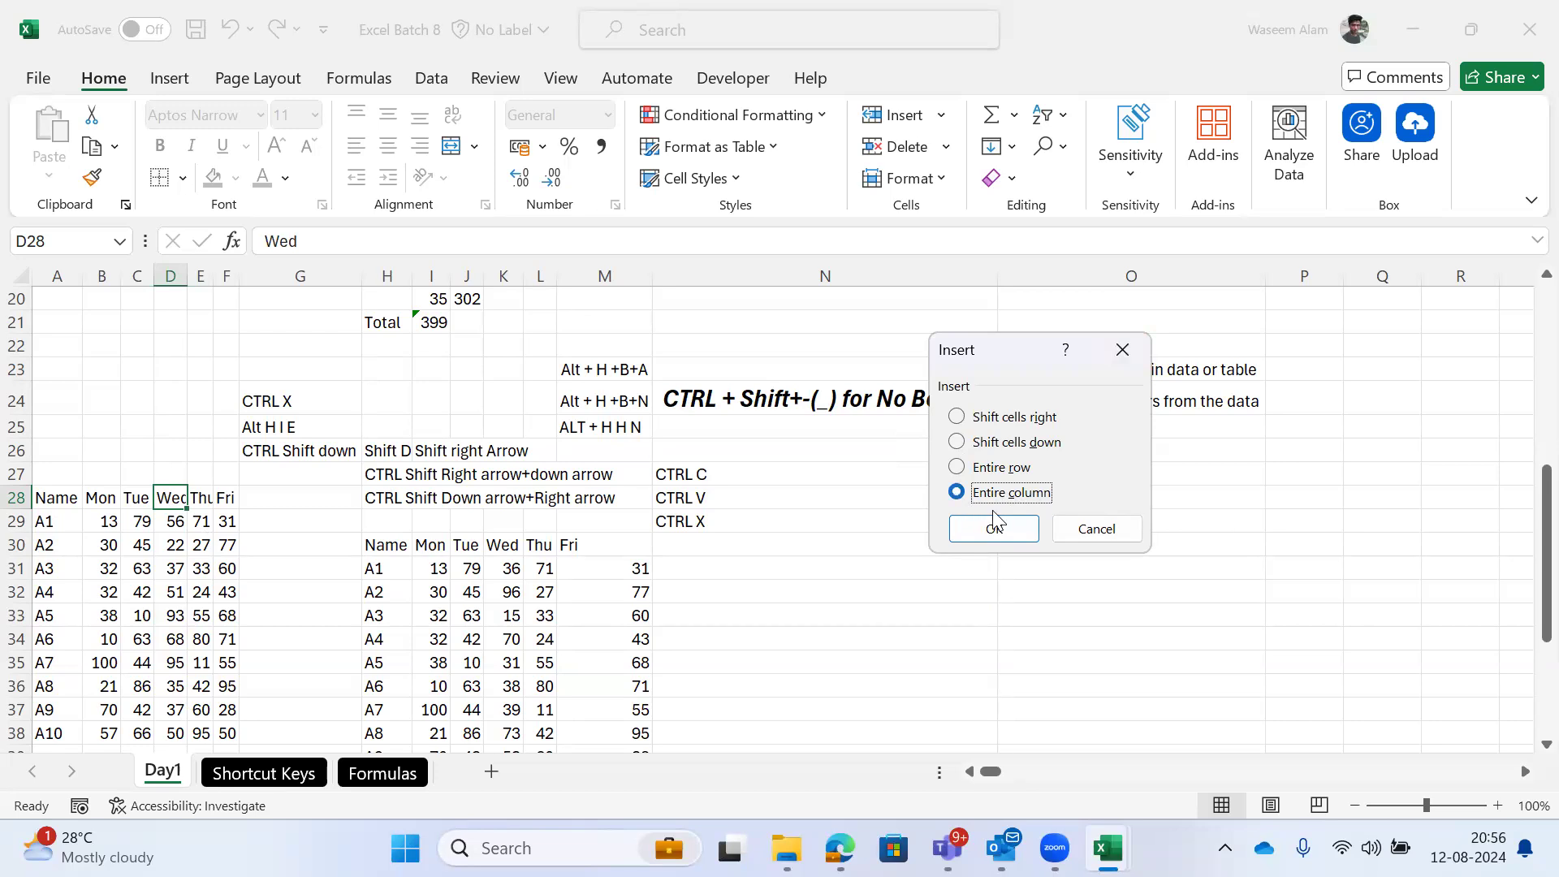
left_click(1003, 531)
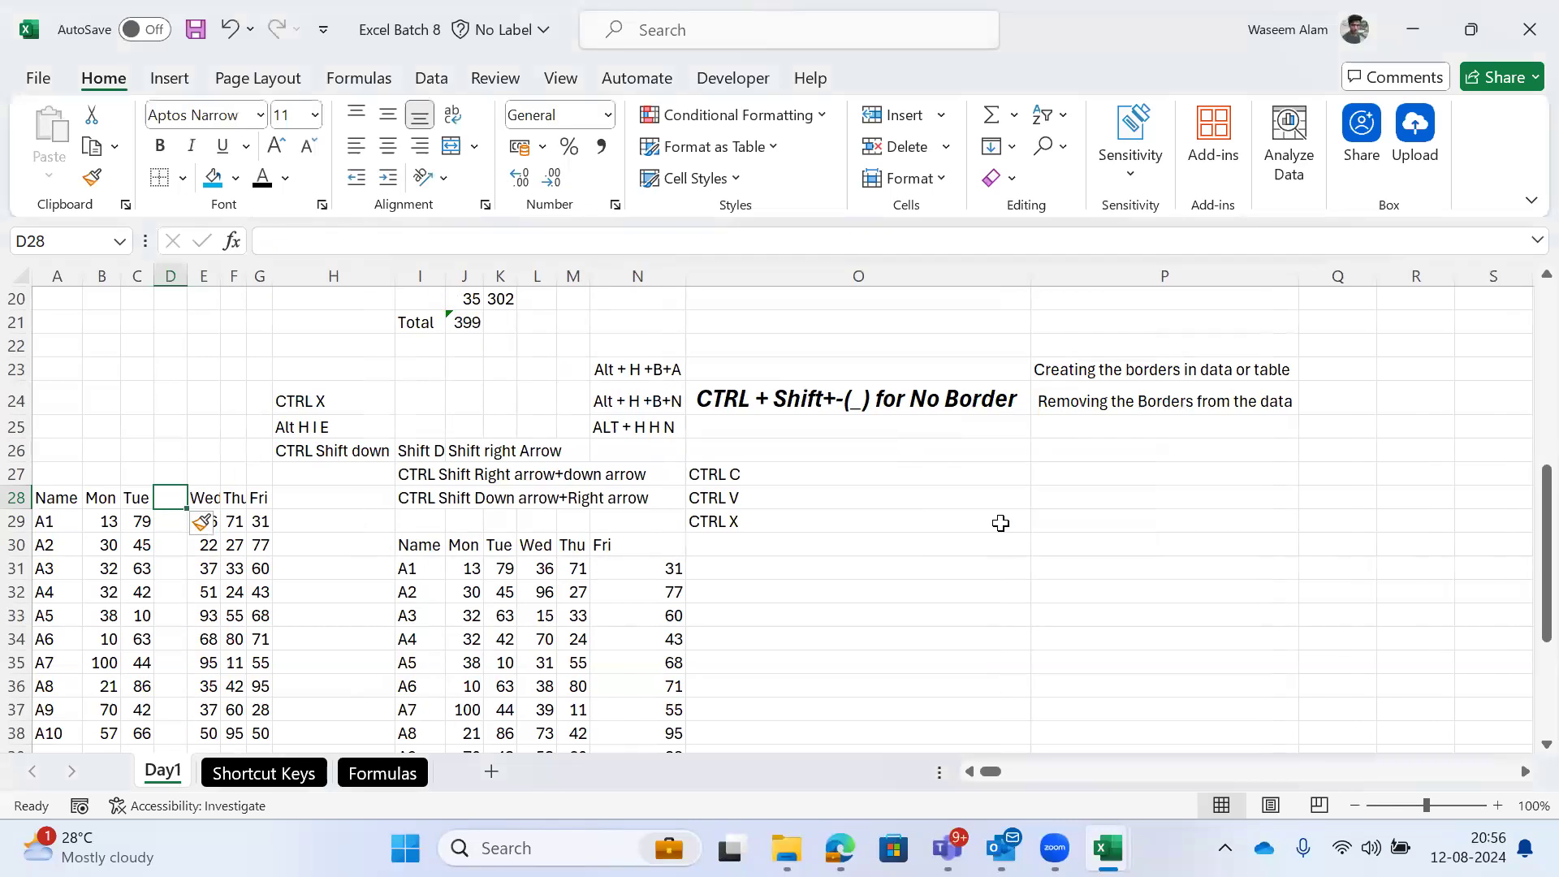
Step: Examine the insert shortcut entries in row 9 of the Shortcut Keys sheet and return to the Day1 sheet
key("ctrl+Page_Down")
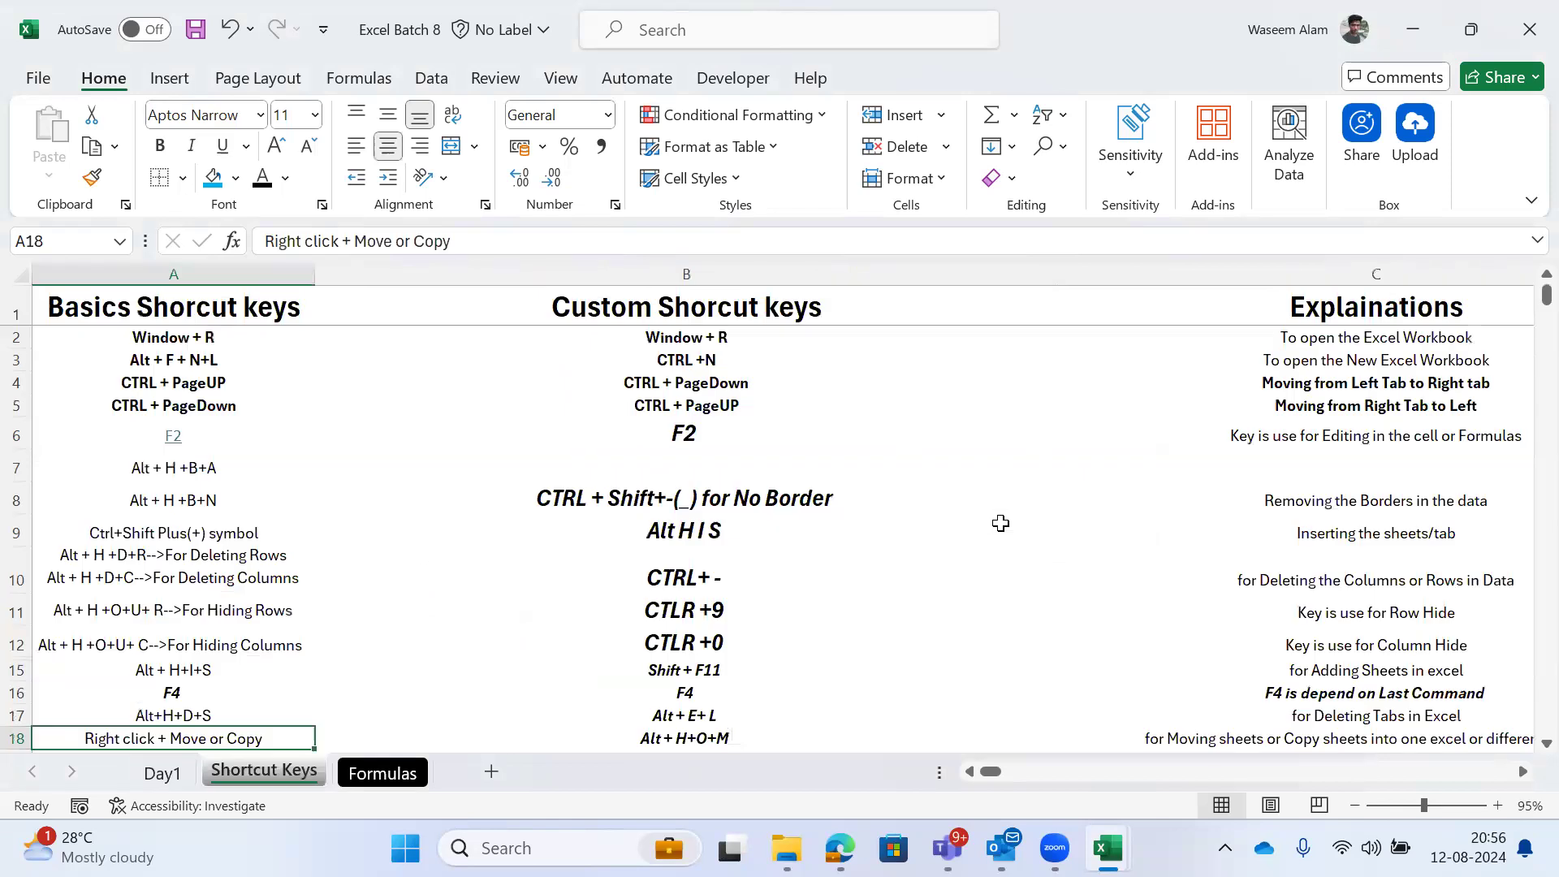
key("Down")
key("Up")
key("Up")
key("Up")
key("Up")
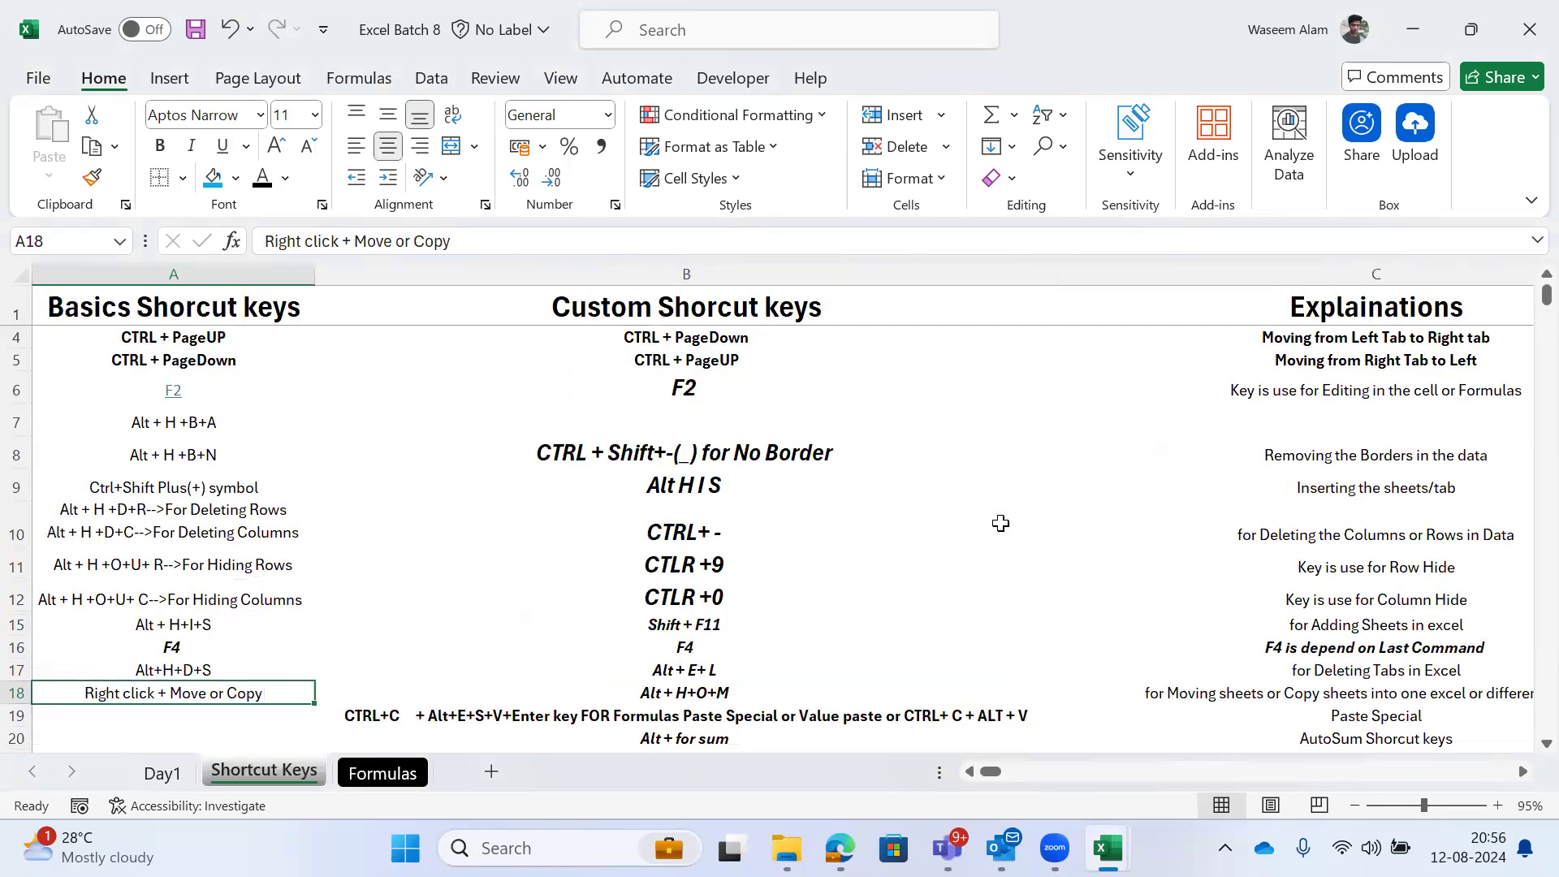
key("Up")
key("Up")
key("Up")
key("Up")
key("Up")
key("Up")
key("Right")
key("Down")
key("Down")
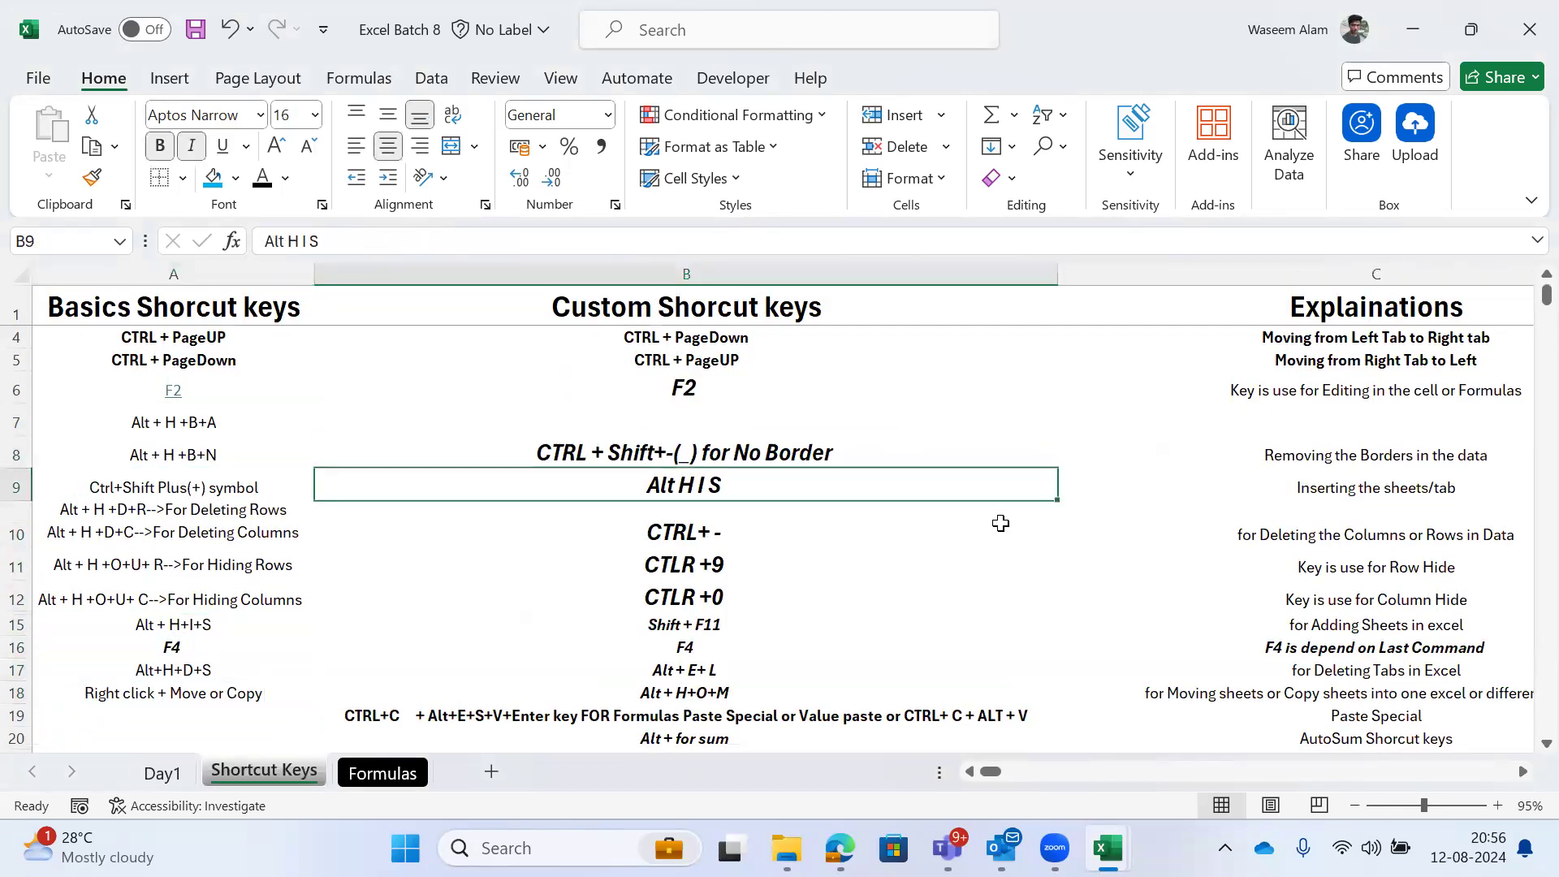
scroll(1000, 524, "right", 3)
key("Left")
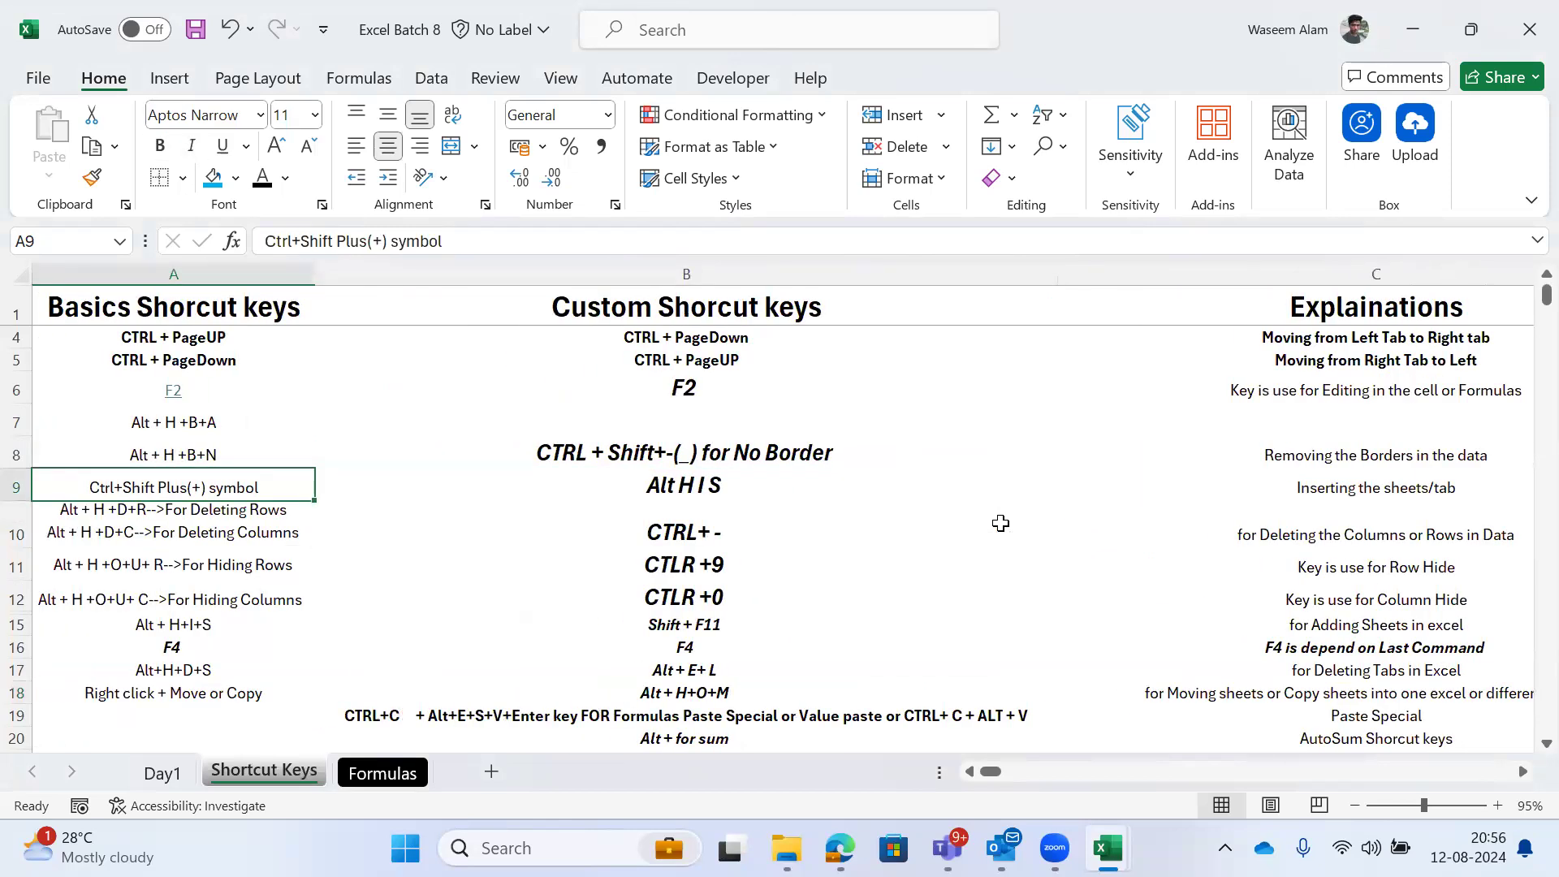
key("Right")
key("Left")
key("ctrl+Page_Up")
Step: Select the entire columns from the empty column D back to A and insert four sheet columns before them
key("Left")
key("Right")
key("ctrl+space")
key("shift+Left")
key("shift+Left")
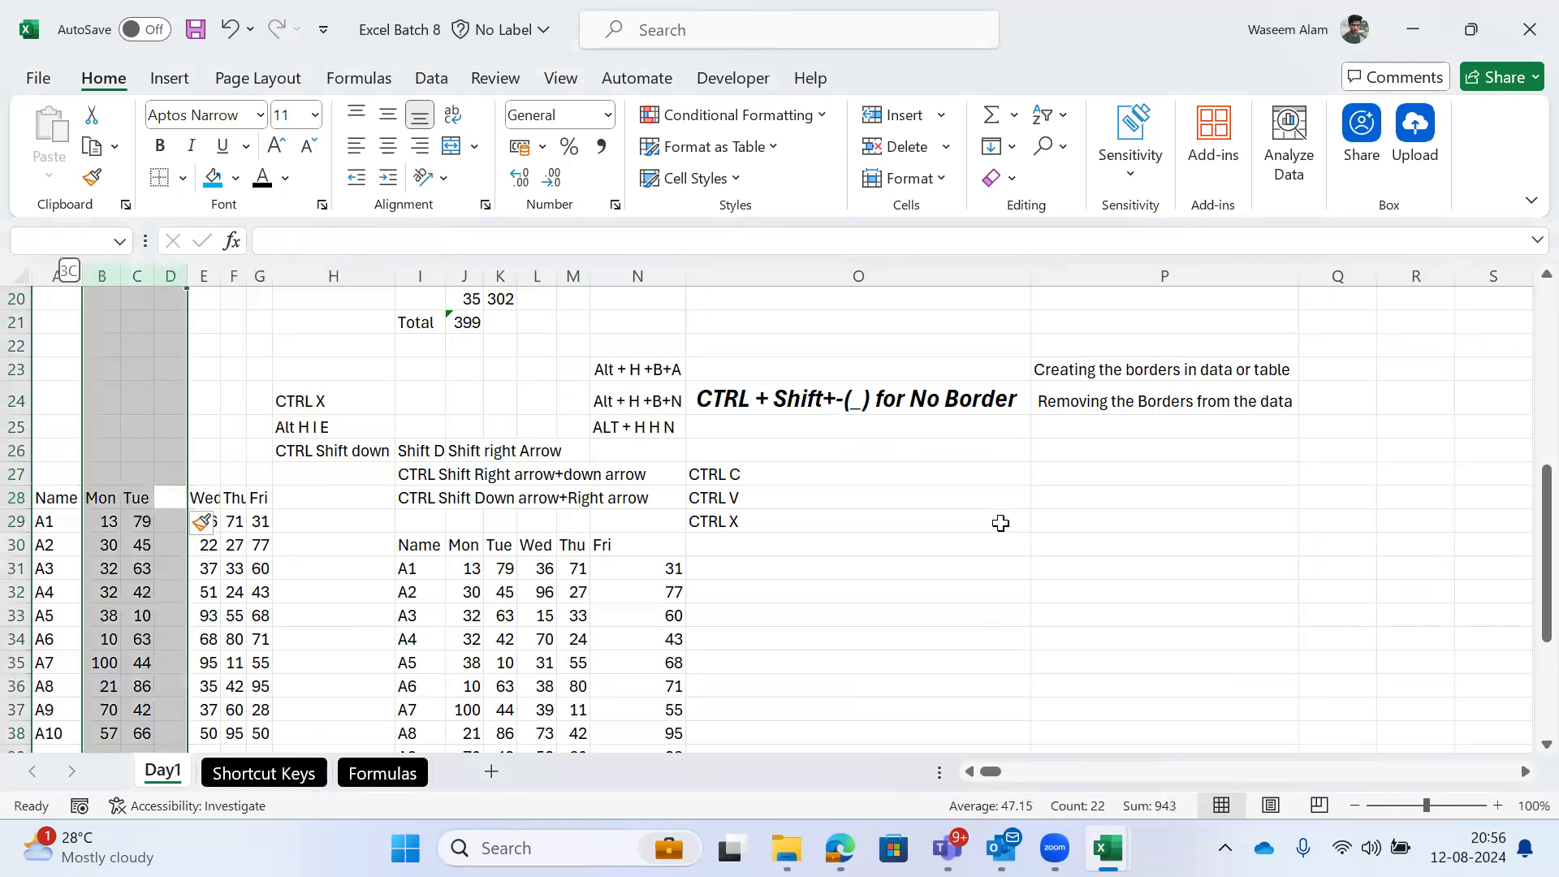
key("Right")
key("Left")
key("ctrl+space")
key("shift+Left")
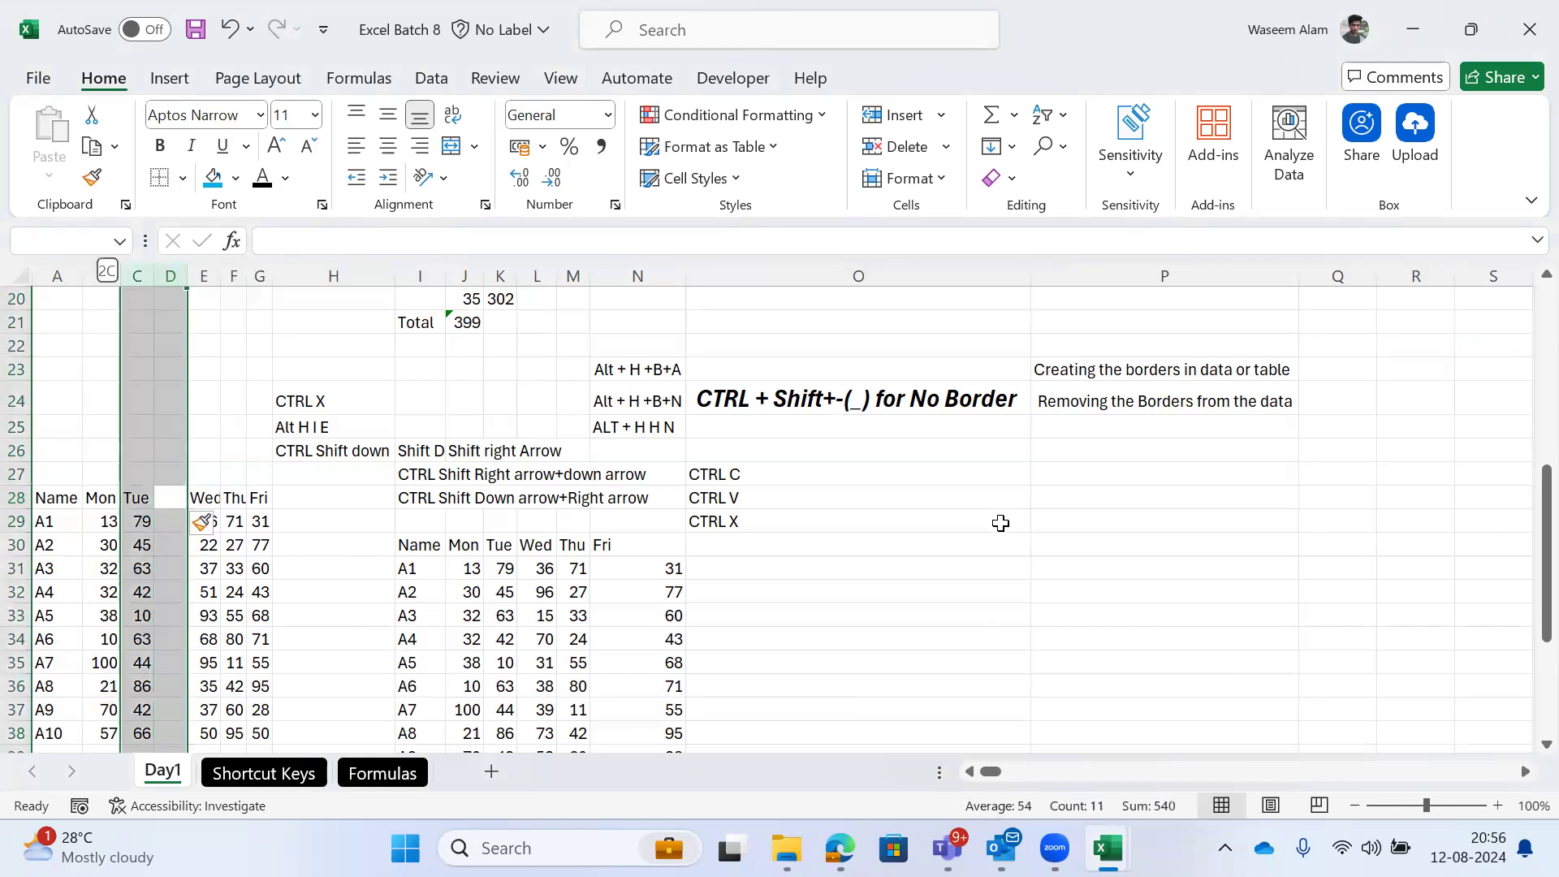
key("shift+Left")
key("shift+Left")
key("shift+Right")
key("shift+Left")
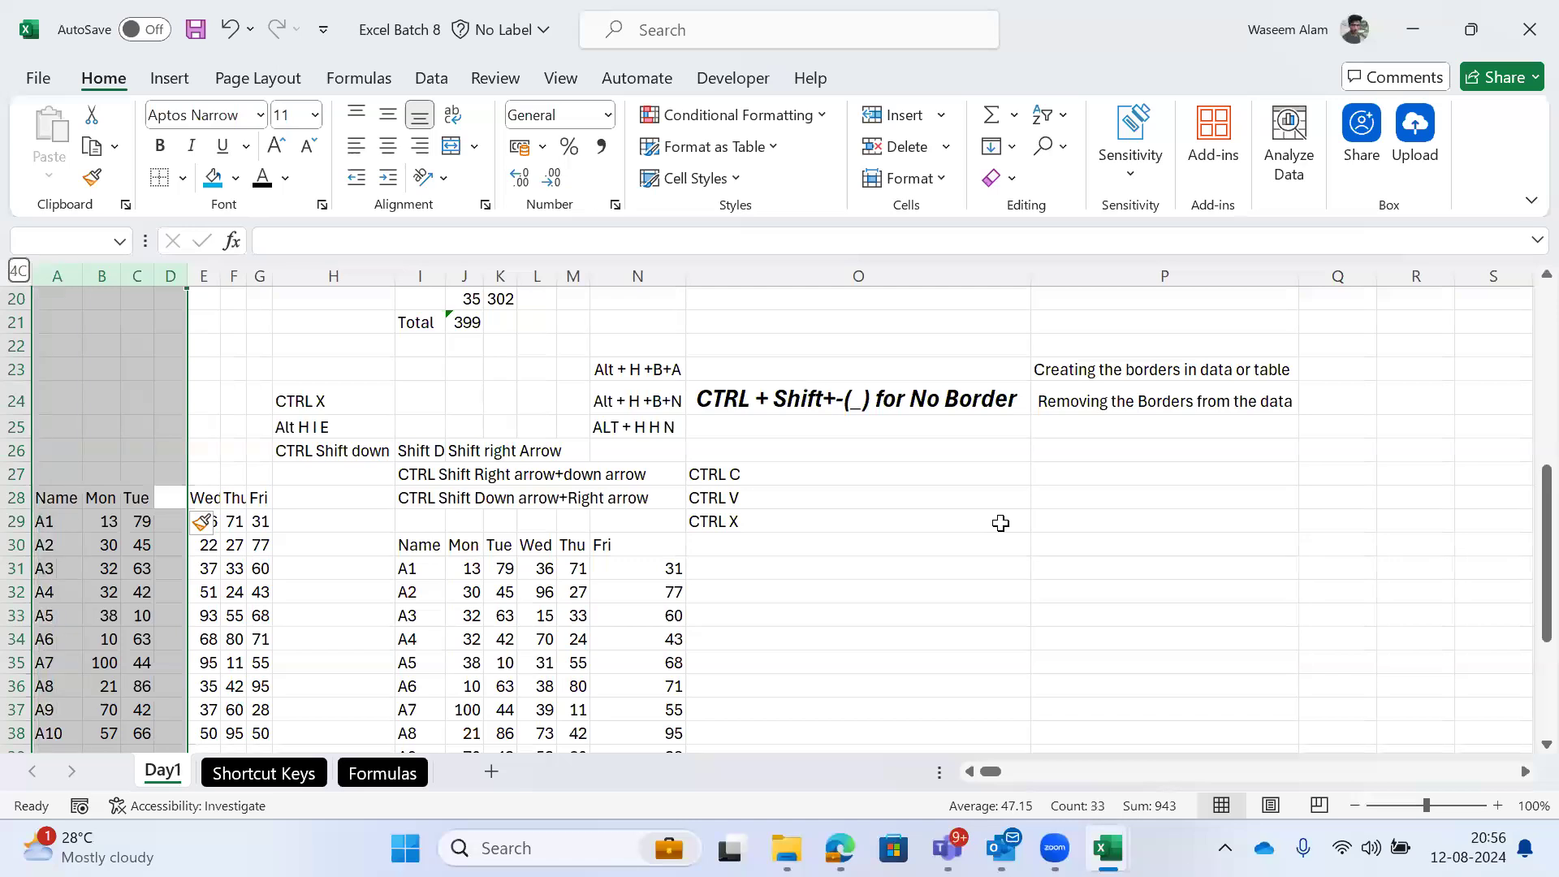
key("shift+Right")
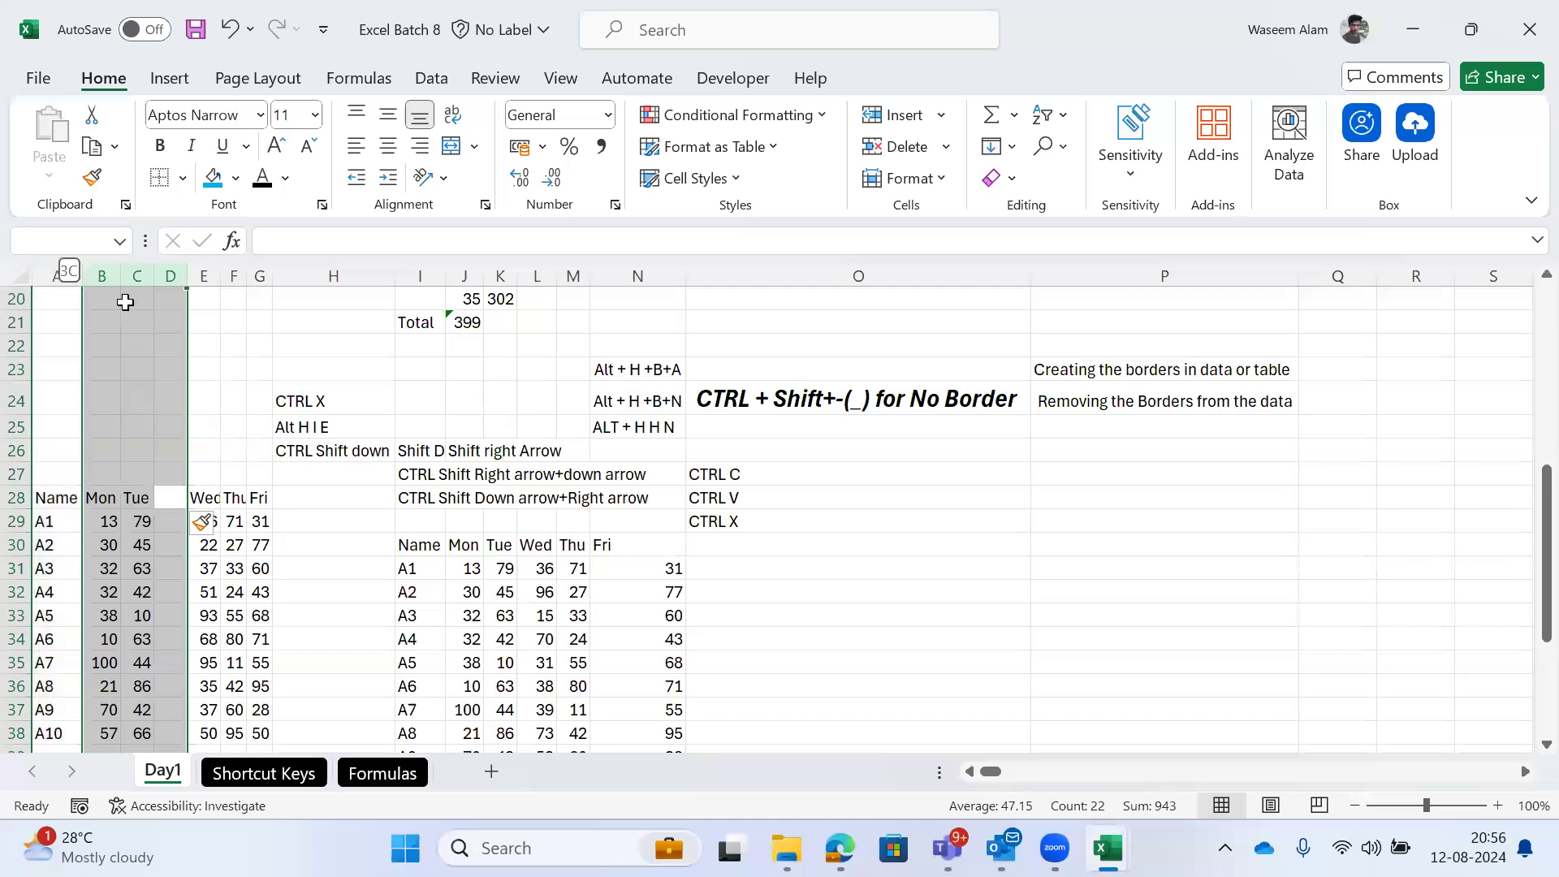
key("shift+Left")
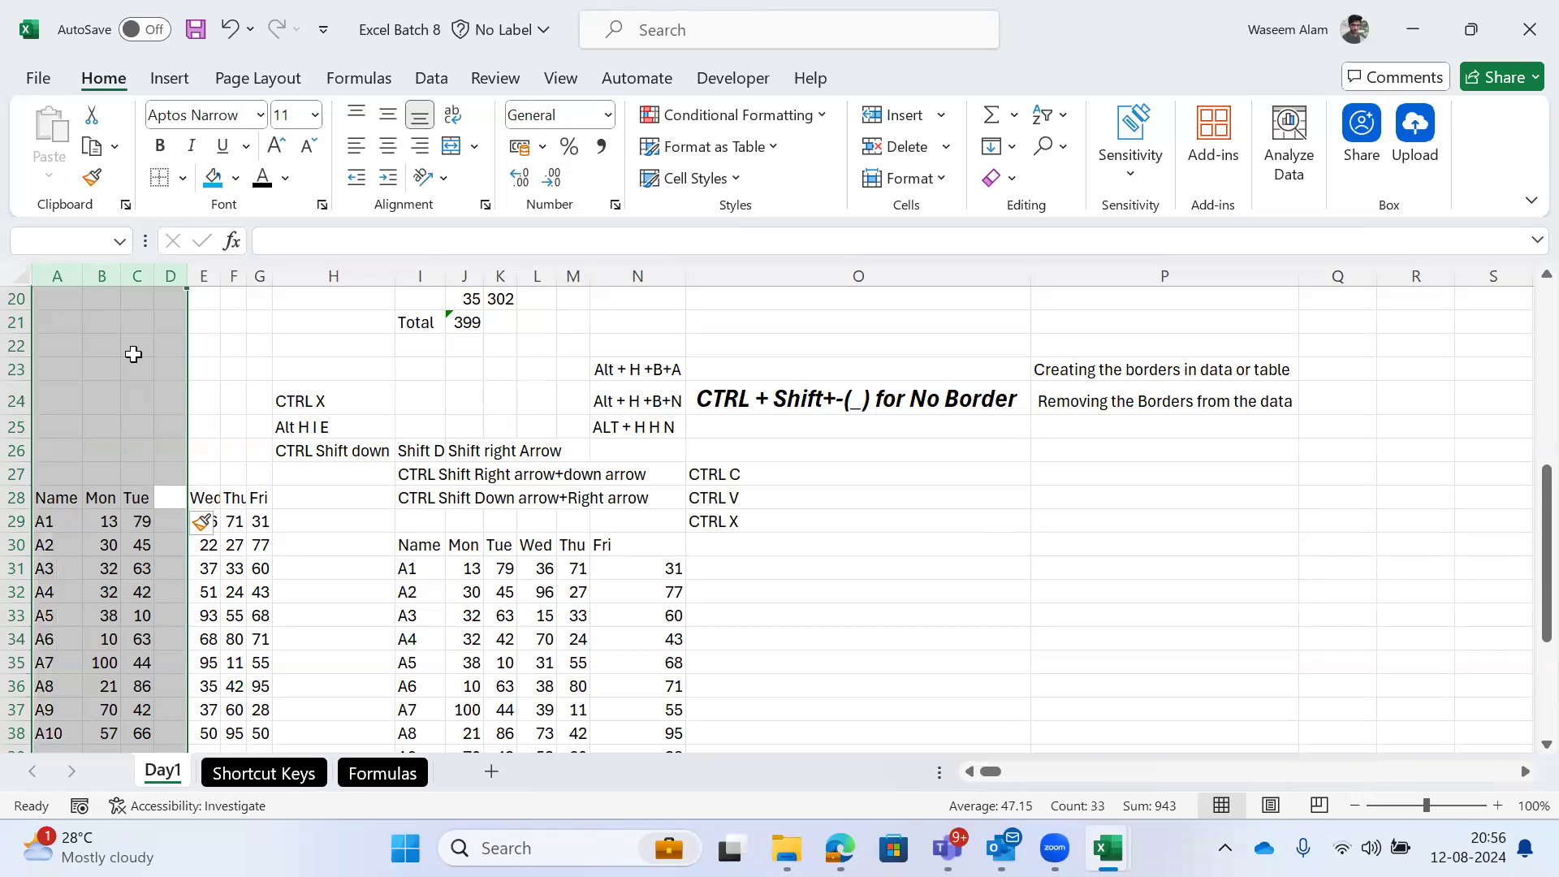
key("alt")
key("h")
key("i")
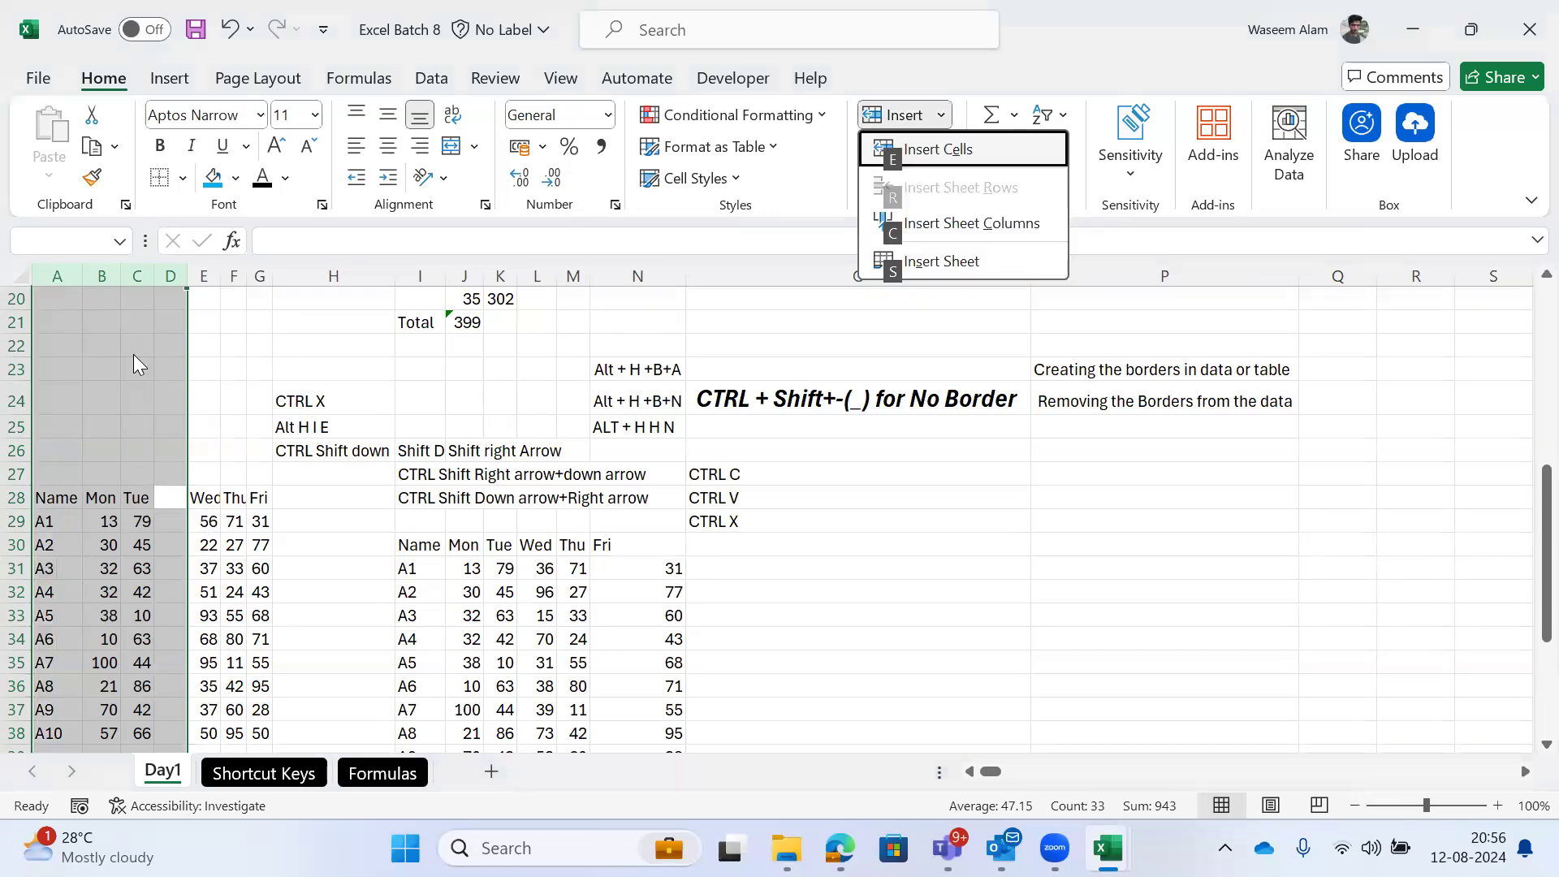
key("c")
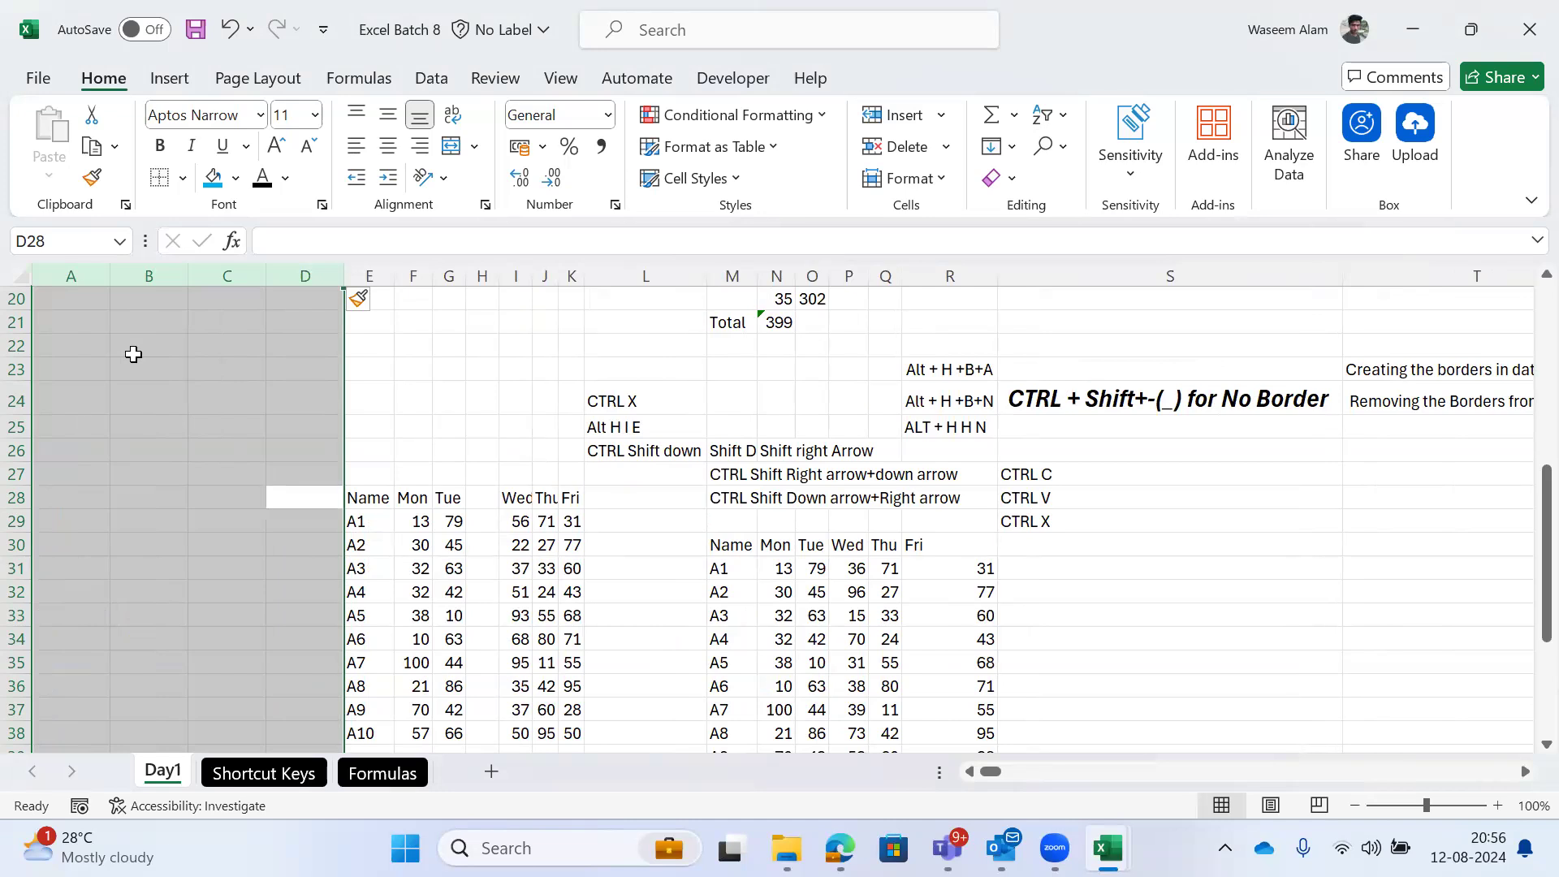
Step: Undo the insertion of the four sheet columns and select the entire columns A to D again
key("Right")
key("Right")
key("ctrl+z")
key("Right")
key("Left")
key("ctrl+space")
key("shift+Left")
key("shift+Left")
key("shift+Left")
Step: Select only the empty column D as an entire column and insert one sheet column before it
key("Right")
key("Left")
key("ctrl+space")
key("Left")
key("Right")
key("ctrl+space")
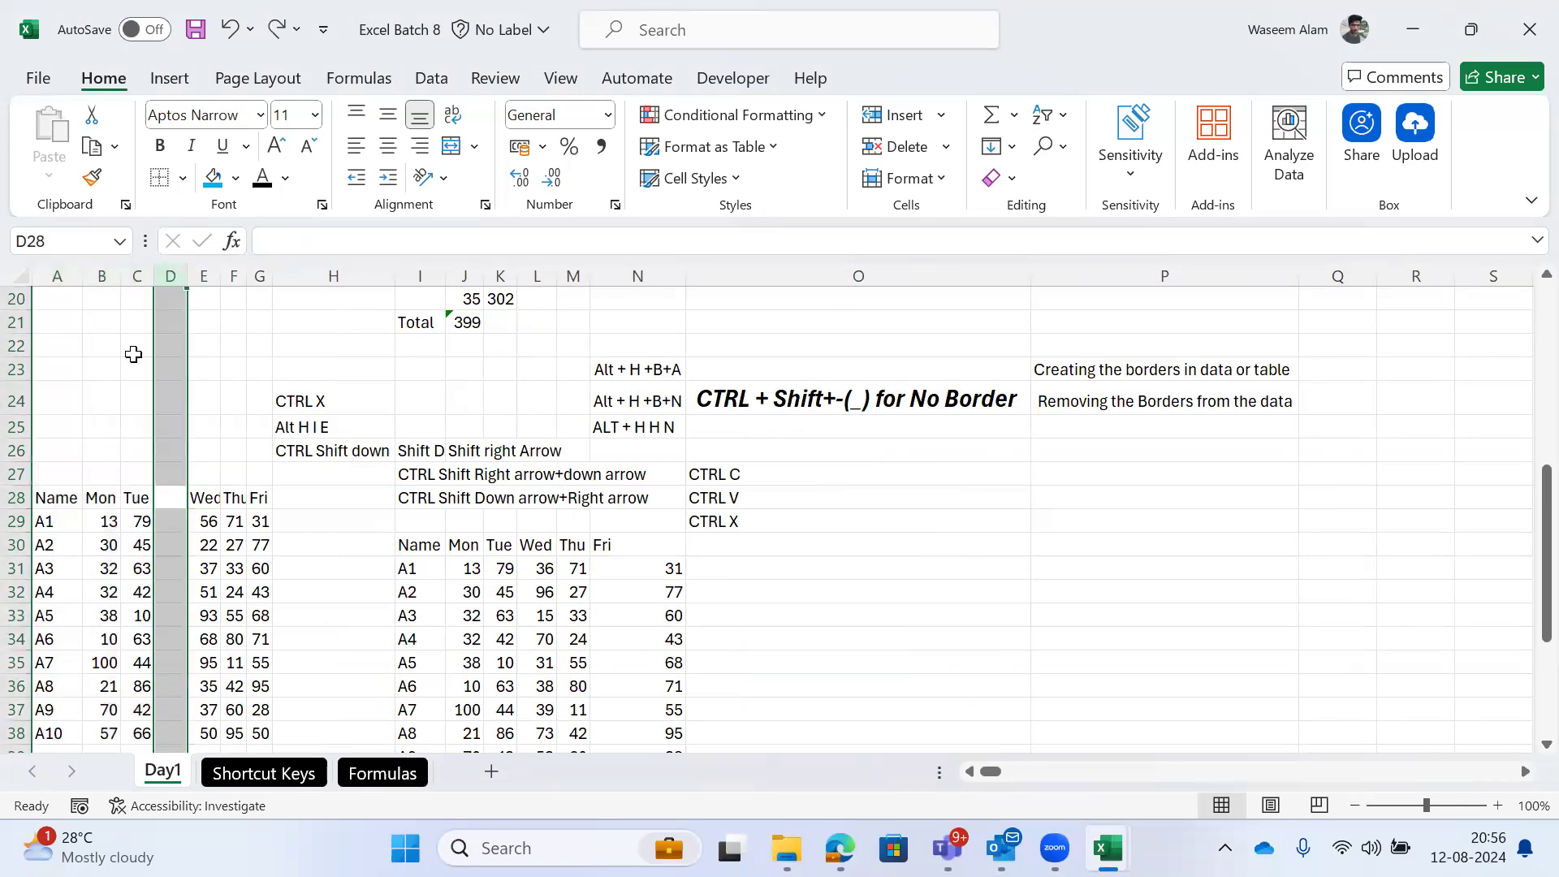
key("Left")
key("Right")
key("ctrl+space")
key("Left")
key("Right")
key("Right")
key("Left")
key("ctrl+space")
key("alt")
key("h")
key("i")
key("c")
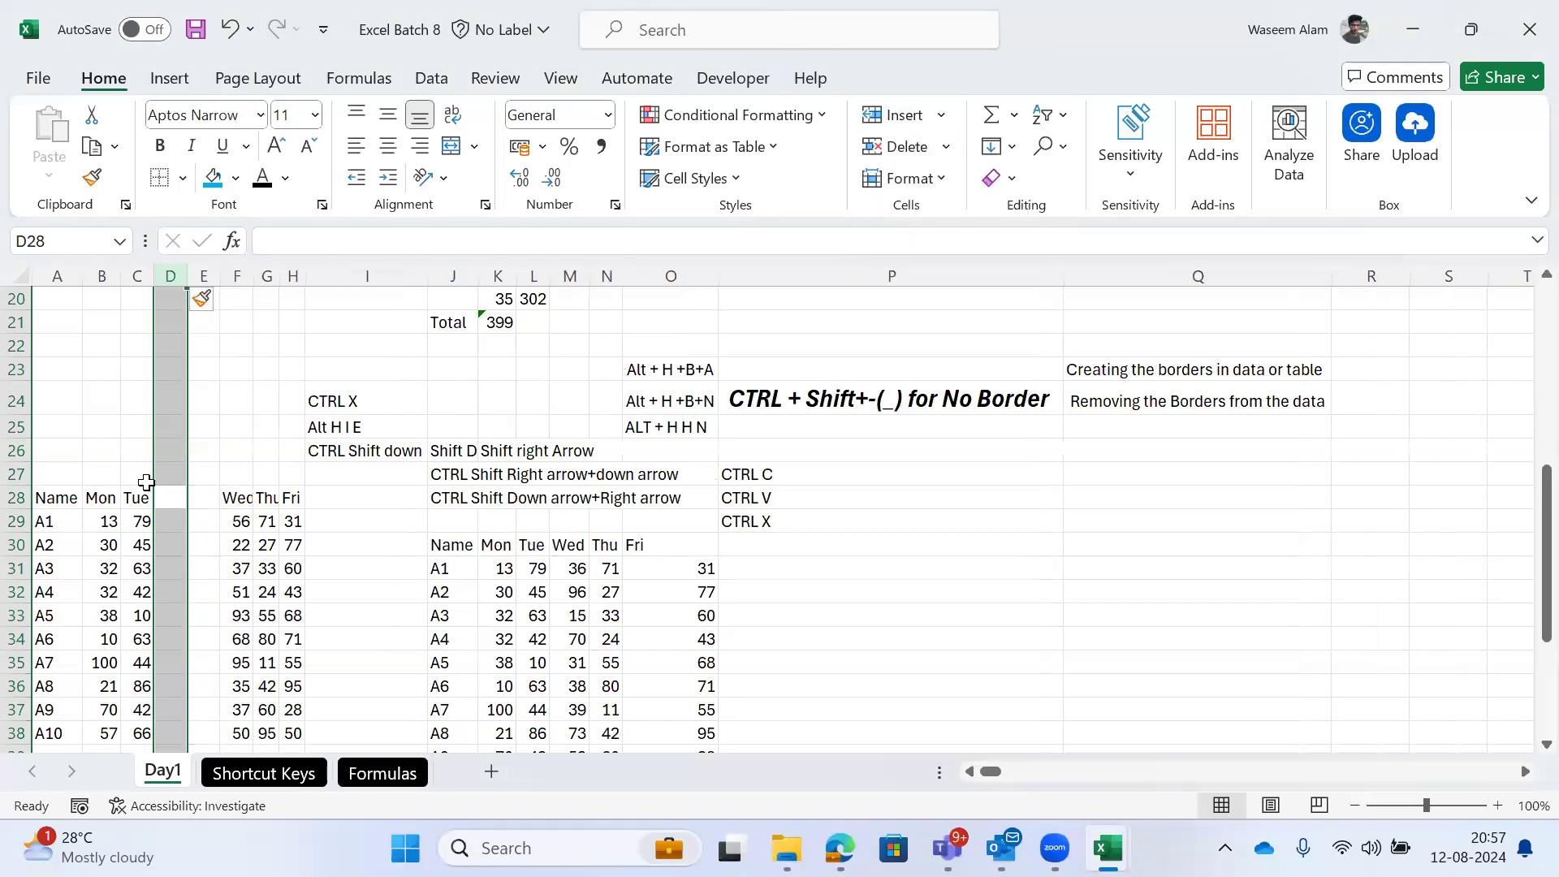
Step: Insert three more sheet columns at column D, one after another
key("alt")
key("h")
key("i")
key("c")
key("alt")
key("h")
key("i")
key("c")
key("alt")
key("h")
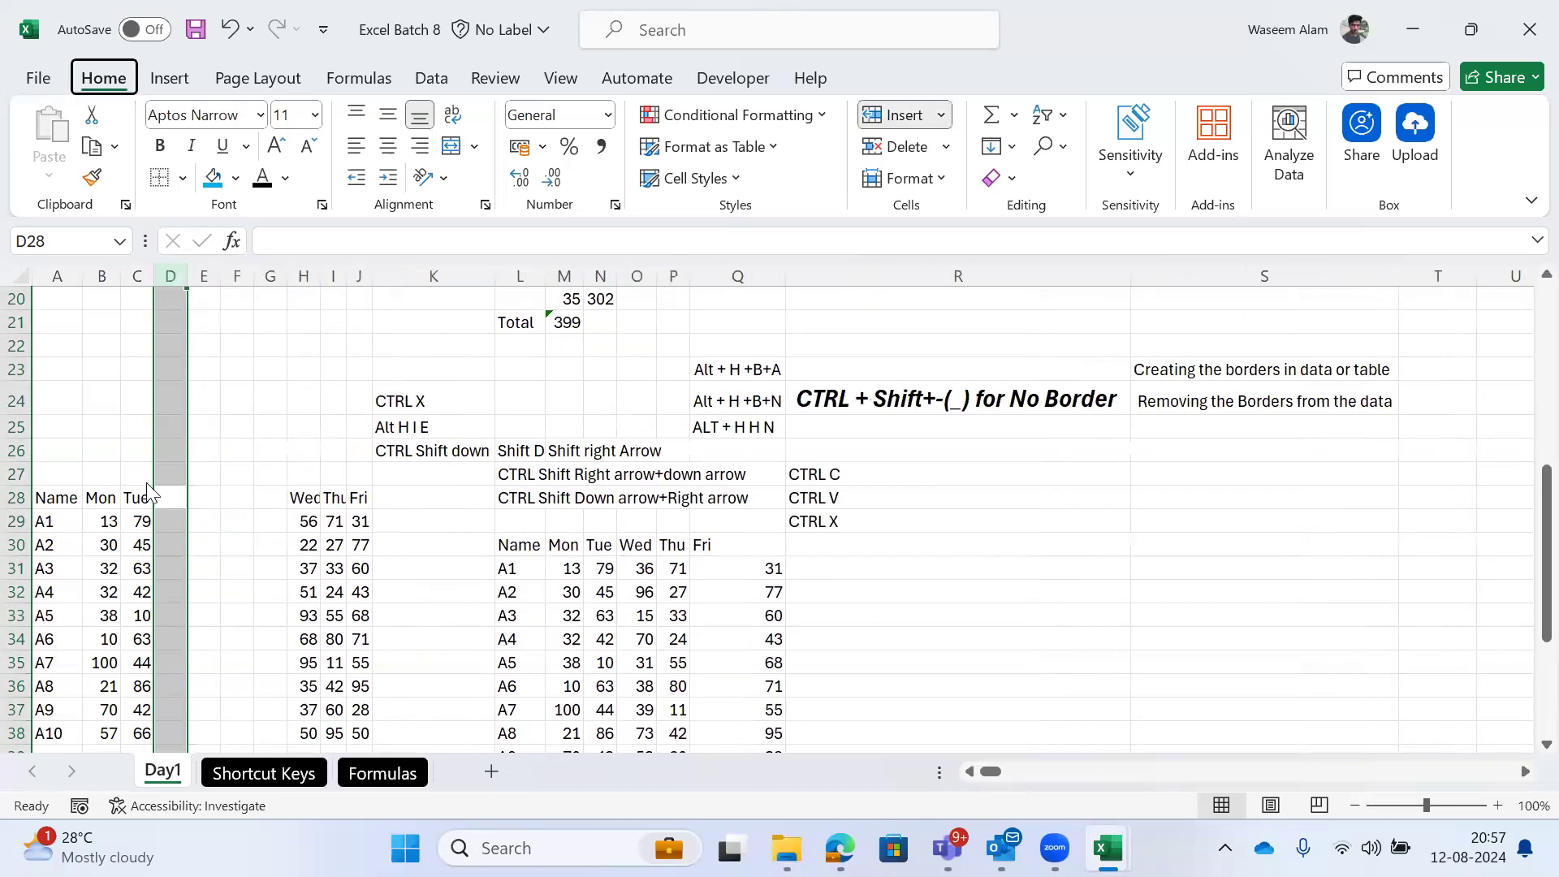
key("i")
key("c")
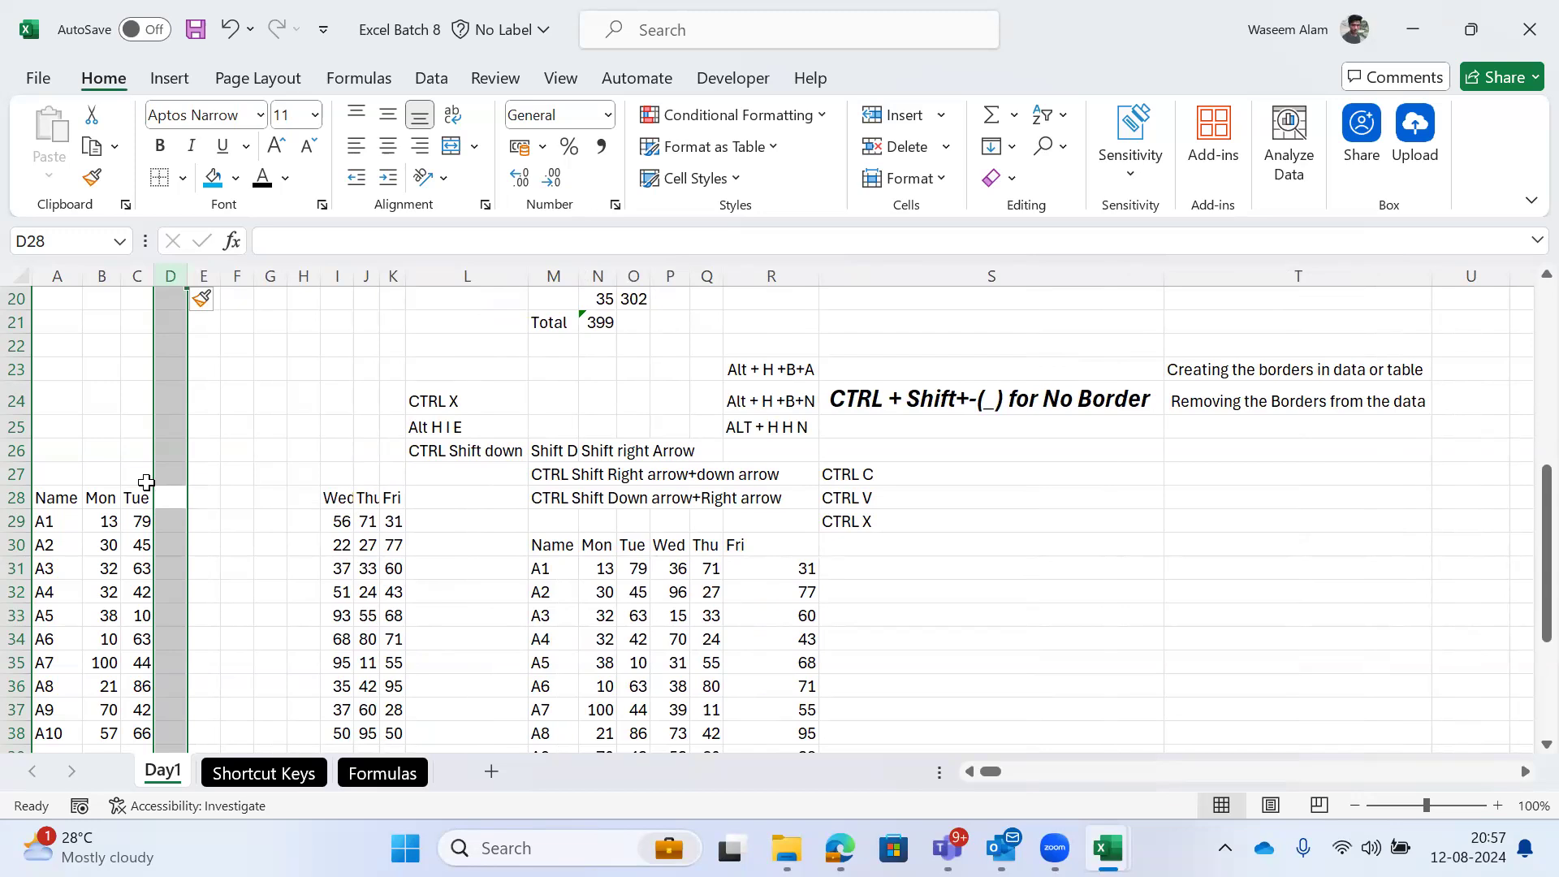
Step: Select the five empty columns D to H as entire columns and delete them
key("Right")
key("Right")
key("Right")
key("Right")
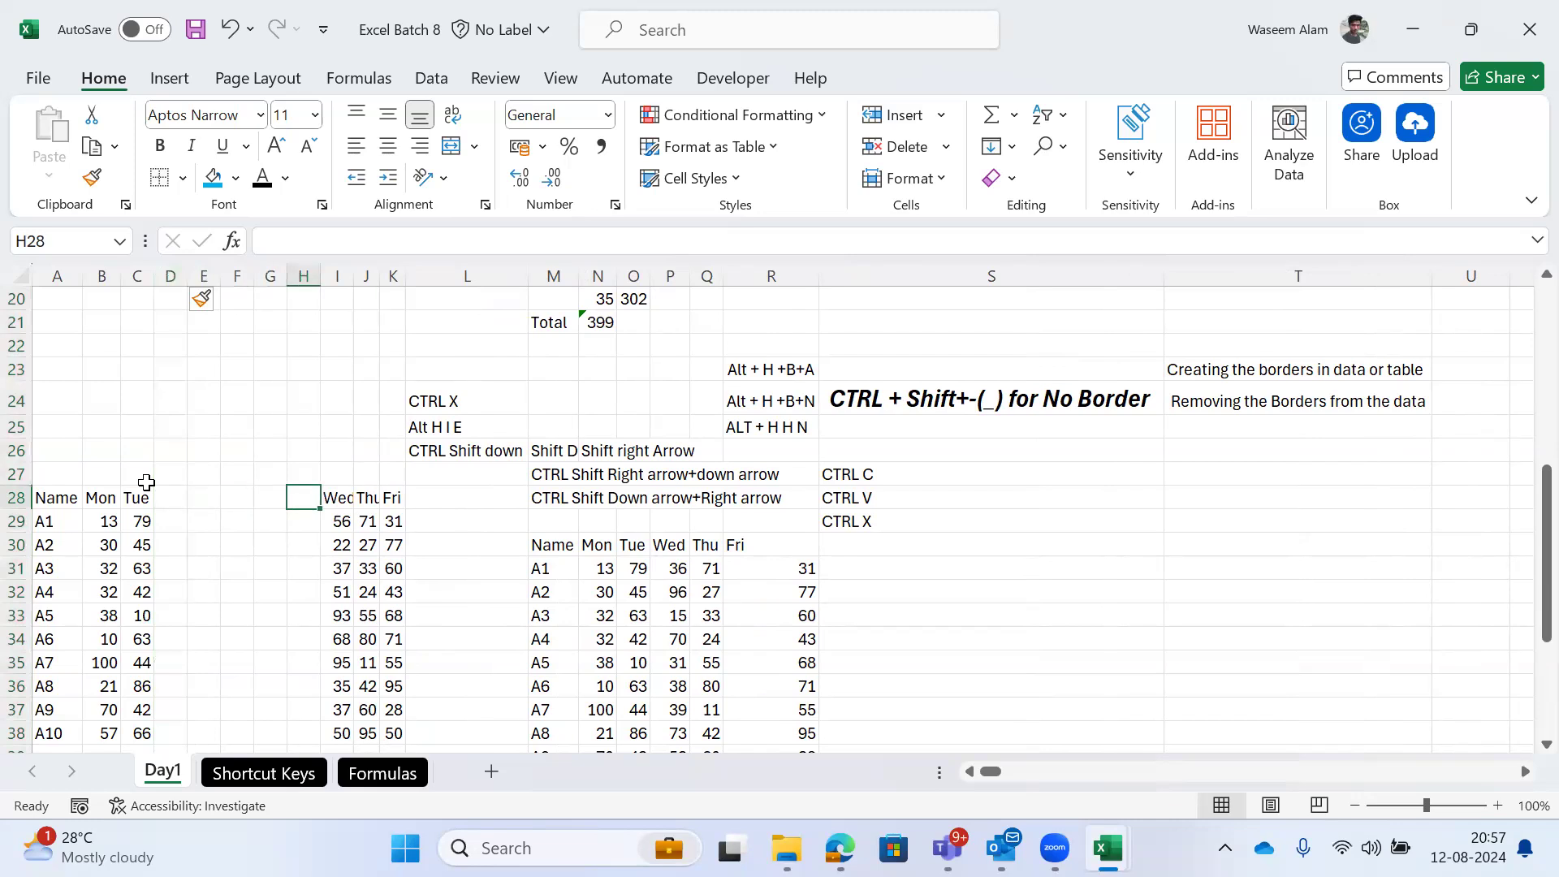
key("ctrl+space")
key("shift+Left")
key("shift+Left")
key("shift+Left")
key("shift+Left")
key("ctrl+minus")
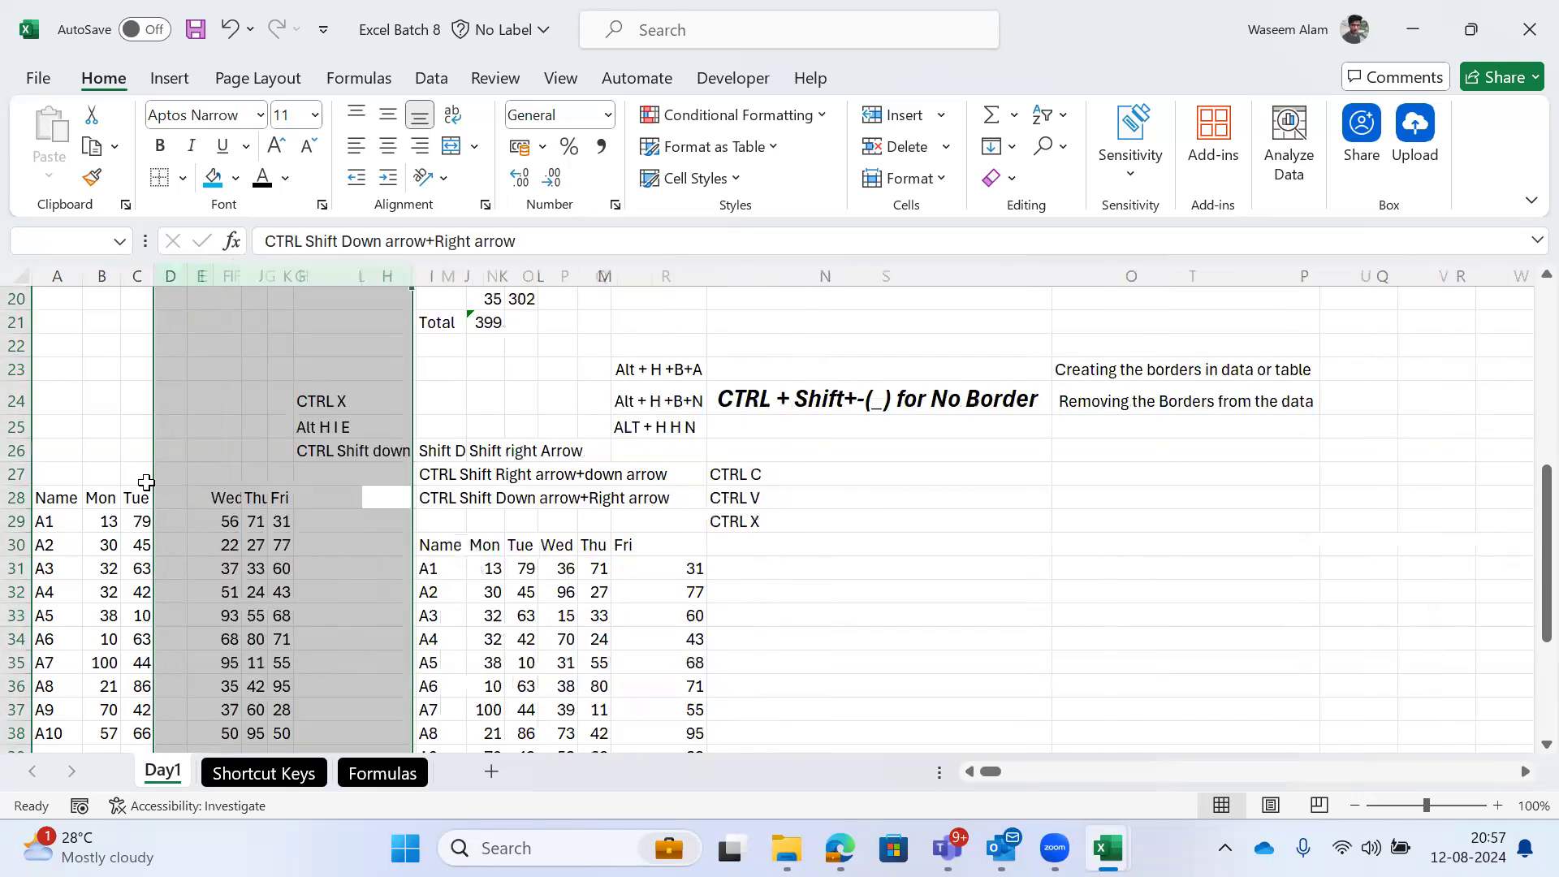
Step: Select the entire Wed column D and insert two sheet columns before it, one at a time
key("Left")
key("Left")
key("Left")
key("Left")
key("ctrl+space")
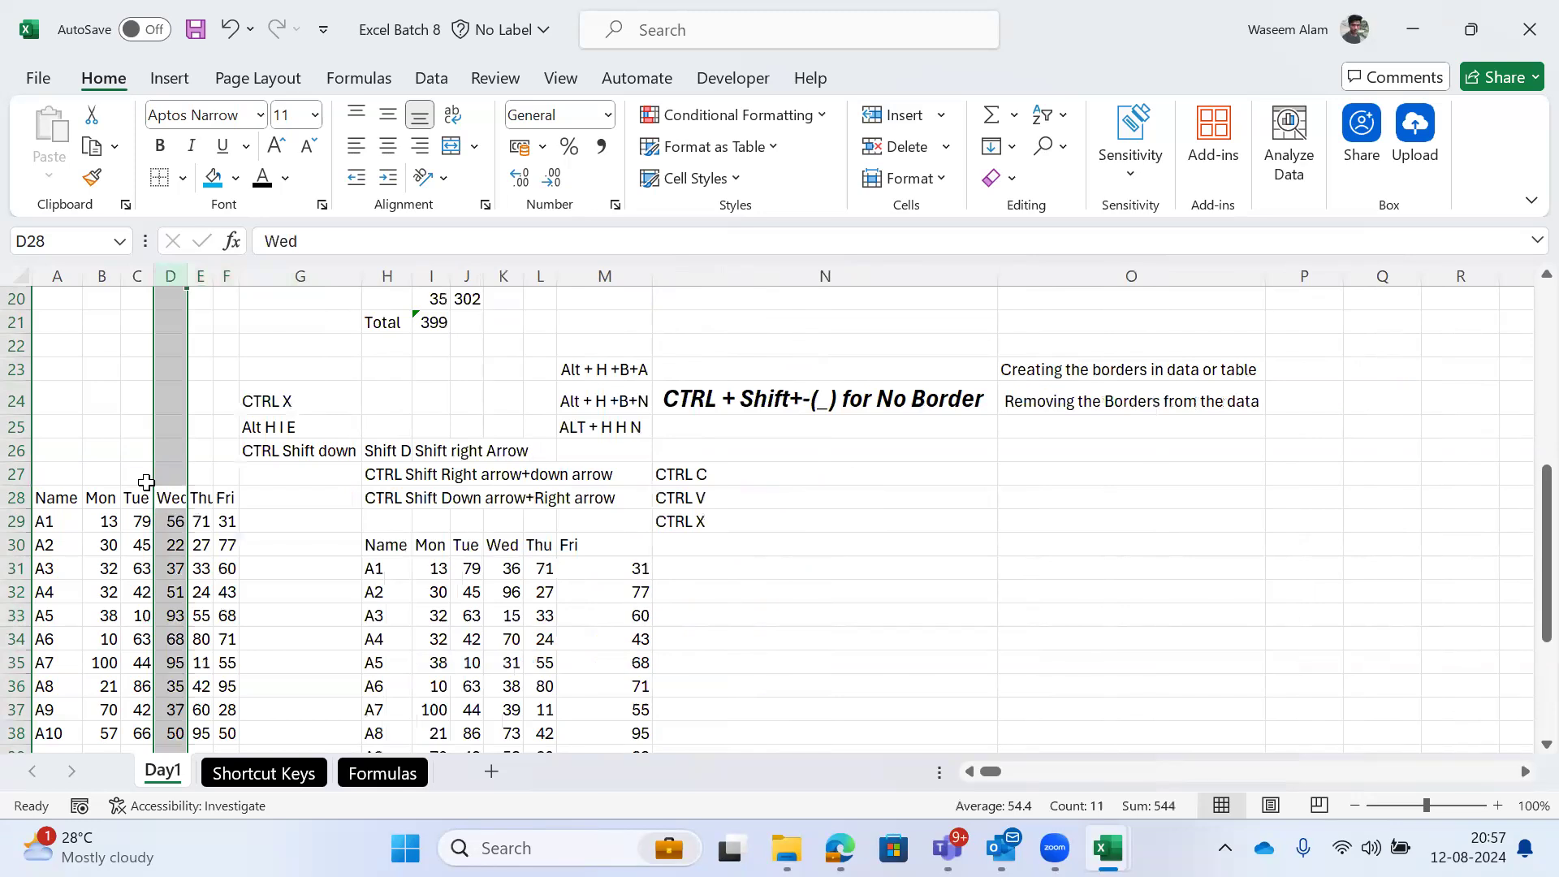
key("alt")
key("h")
key("i")
key("c")
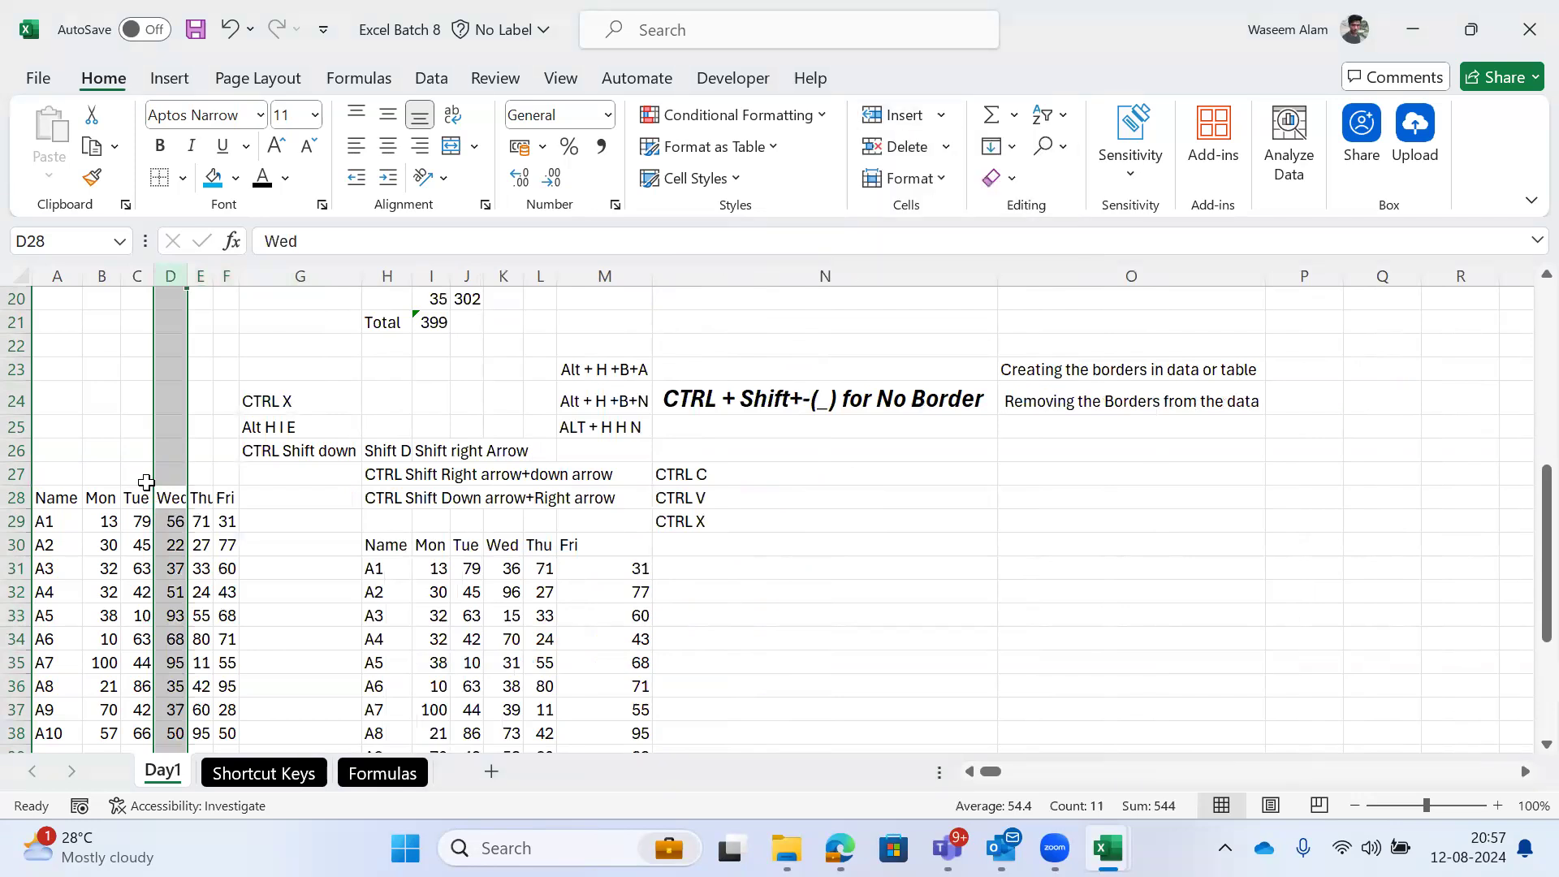
key("alt")
key("h")
key("i")
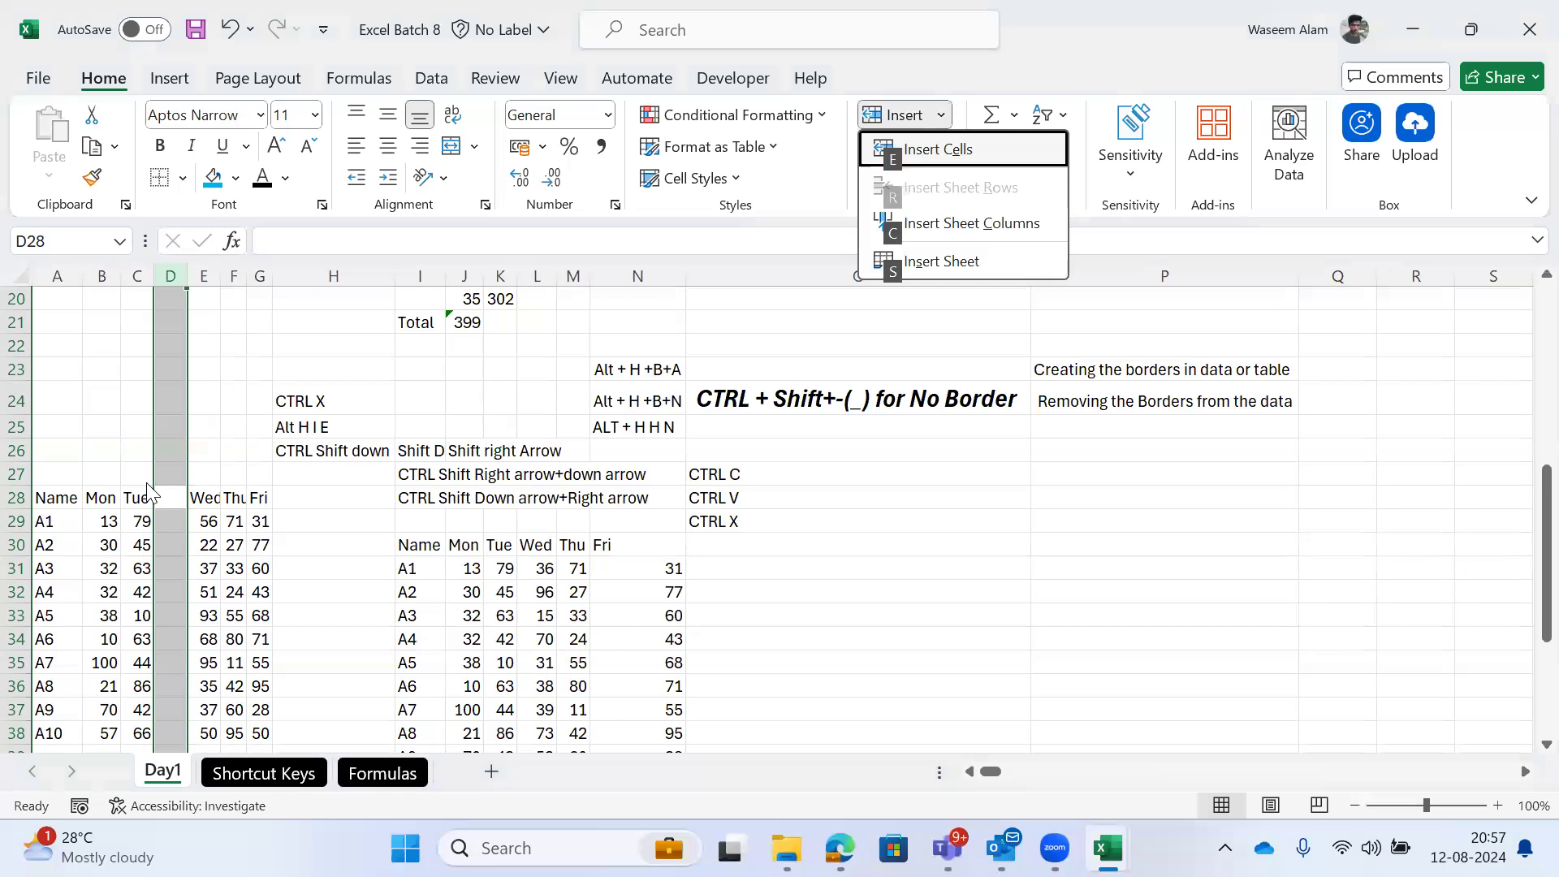
key("c")
Step: Select the two empty columns D and E as entire columns and insert two sheet columns at once
key("Right")
key("ctrl+space")
key("shift+Left")
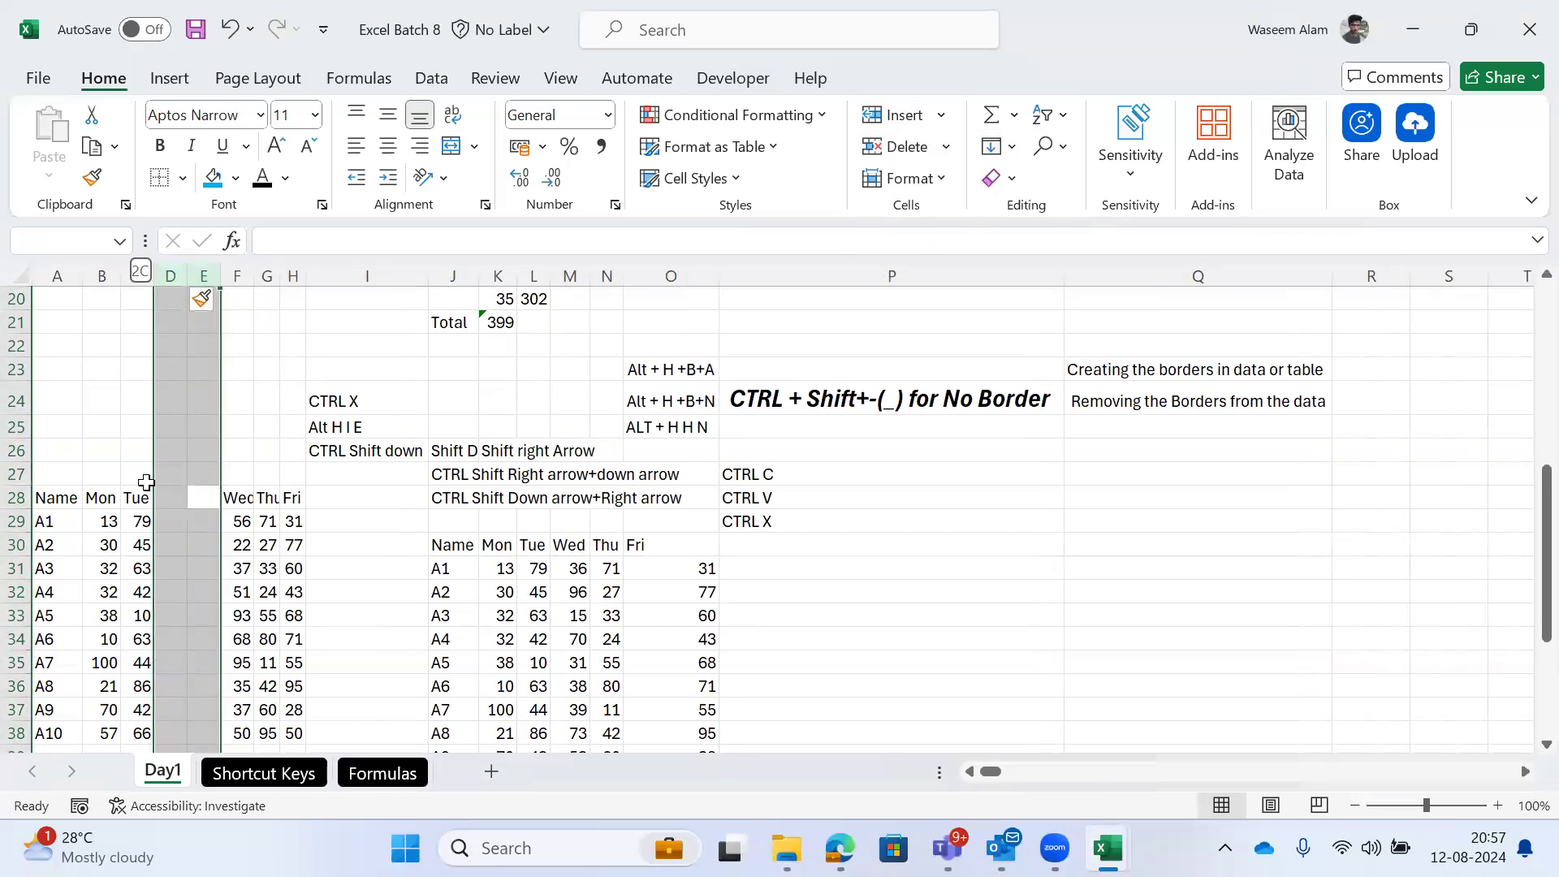
key("alt")
key("h")
key("i")
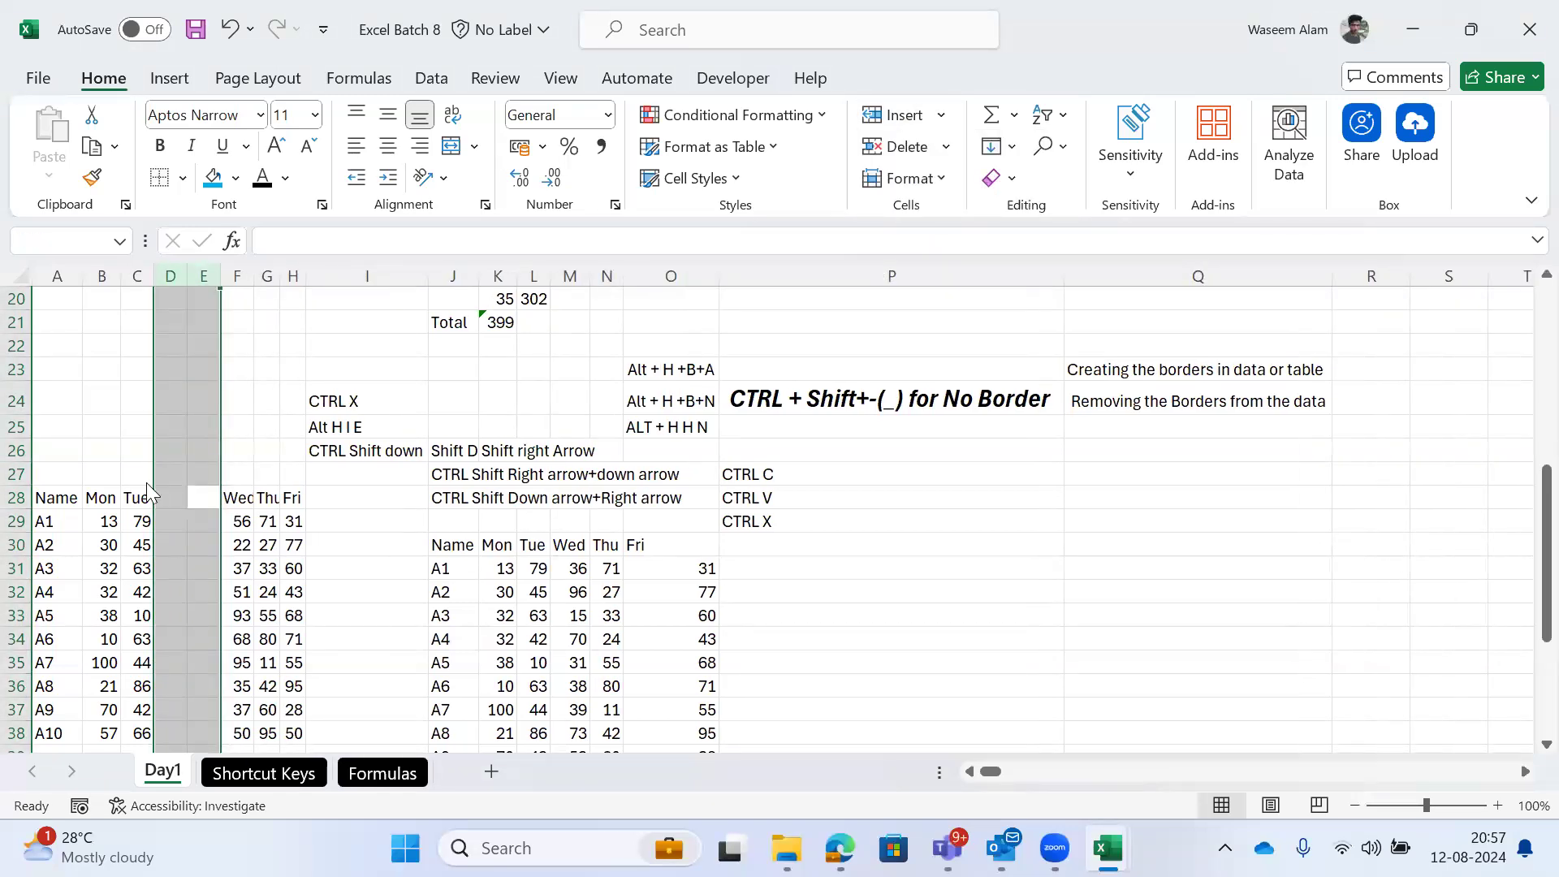
key("c")
Step: Select the four empty columns D to G as entire columns and insert four more sheet columns
key("Right")
key("Right")
key("ctrl+space")
key("shift+Left")
key("shift+Left")
key("shift+Left")
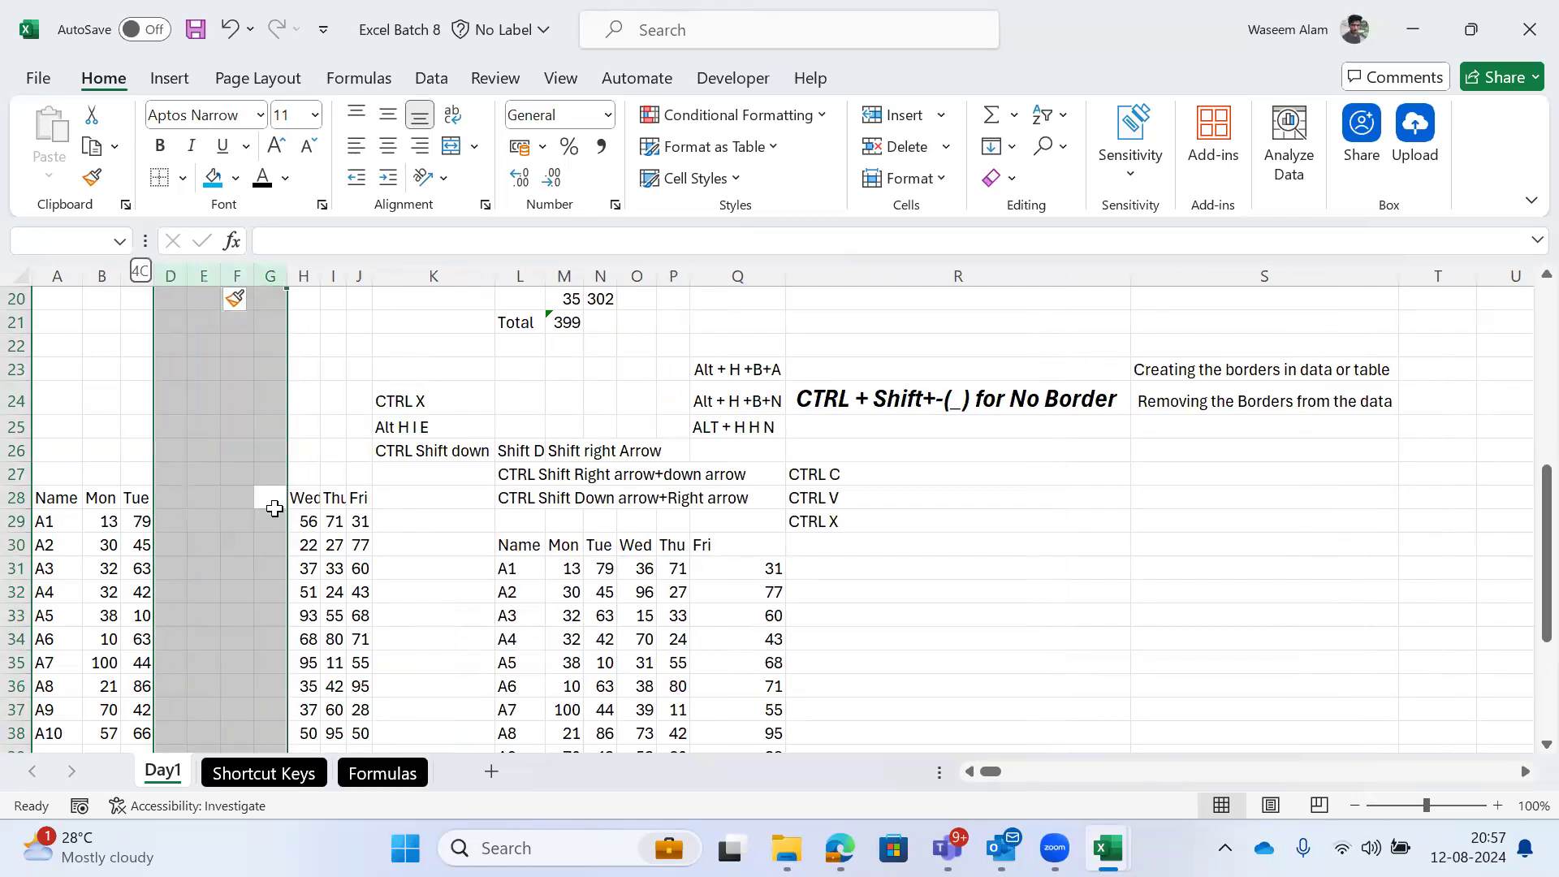
key("Right")
left_click(275, 509)
key("ctrl+space")
key("shift+Left")
key("shift+Left")
key("shift+Left")
key("alt+h")
key("i")
key("c")
Step: Select the empty cells D29 to K29 between the Tue and Wed columns
key("Right")
key("Left")
key("Left")
key("Down")
key("Left")
key("Left")
key("ctrl+shift+Right")
key("shift+Left")
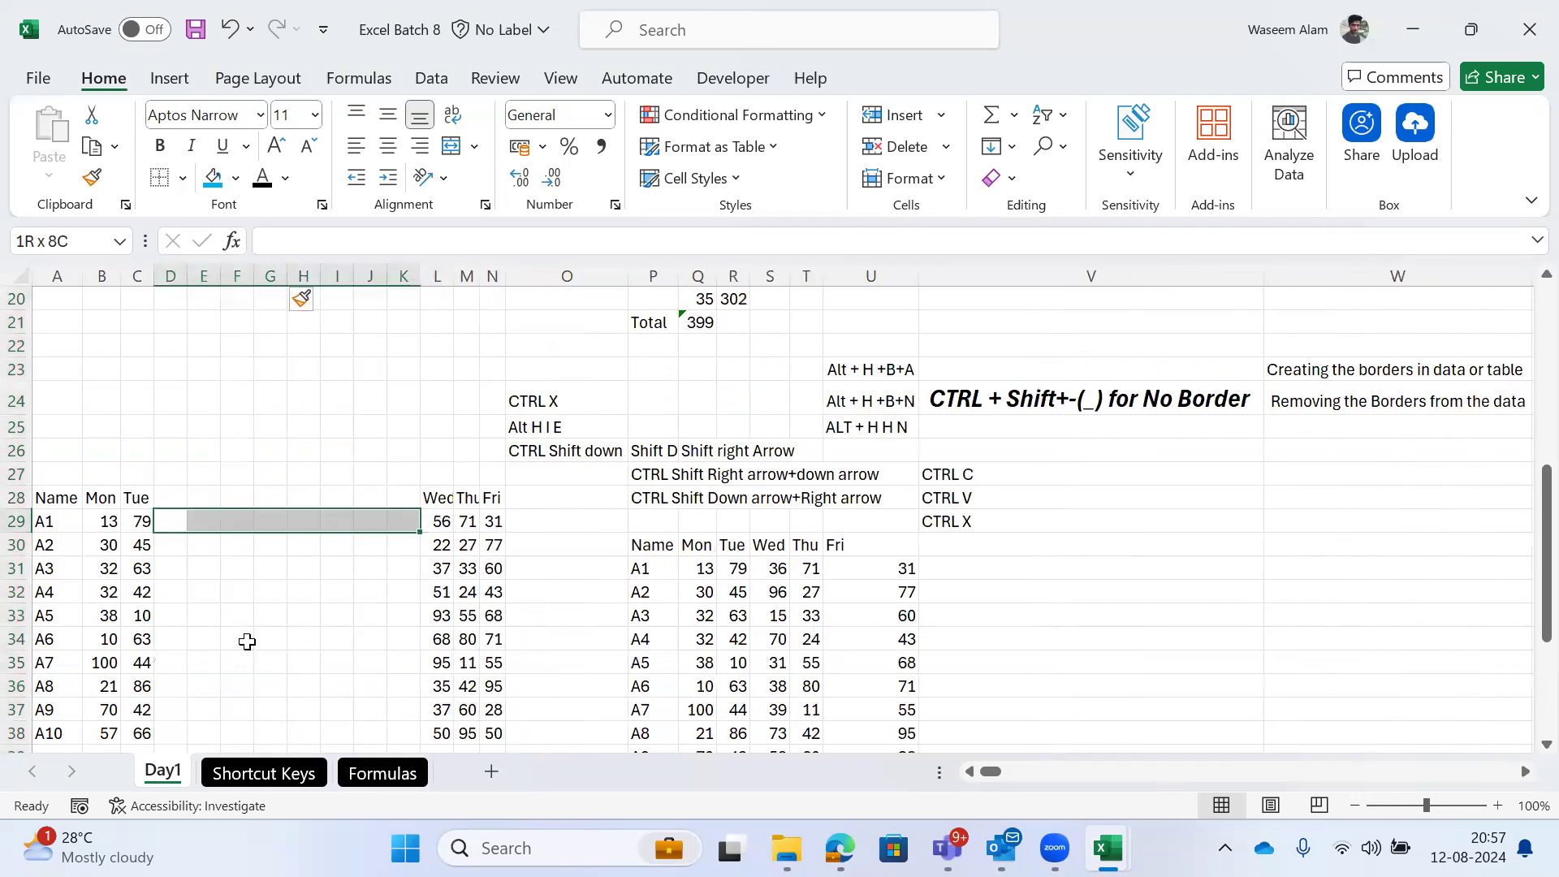
Step: Select the eight empty columns D to K as entire columns and insert eight more sheet columns
key("Right")
key("Right")
key("Right")
key("Right")
key("Right")
key("Right")
key("Right")
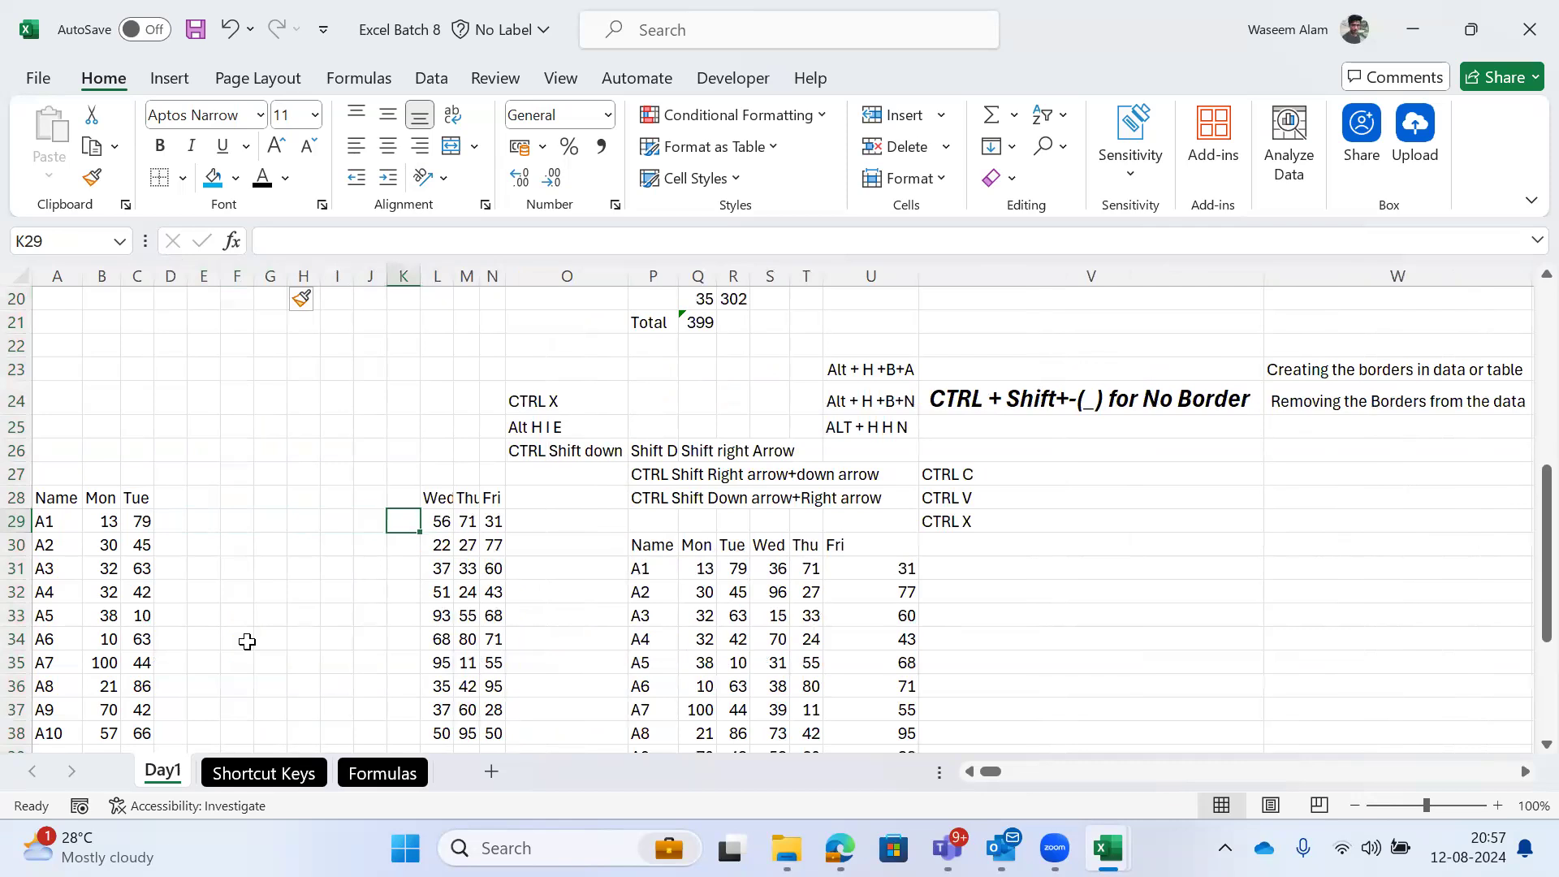
key("ctrl+space")
key("shift+Left")
key("shift+Left")
key("shift+Left")
key("shift+Left")
key("shift+Left")
key("shift+Left")
key("shift+Left")
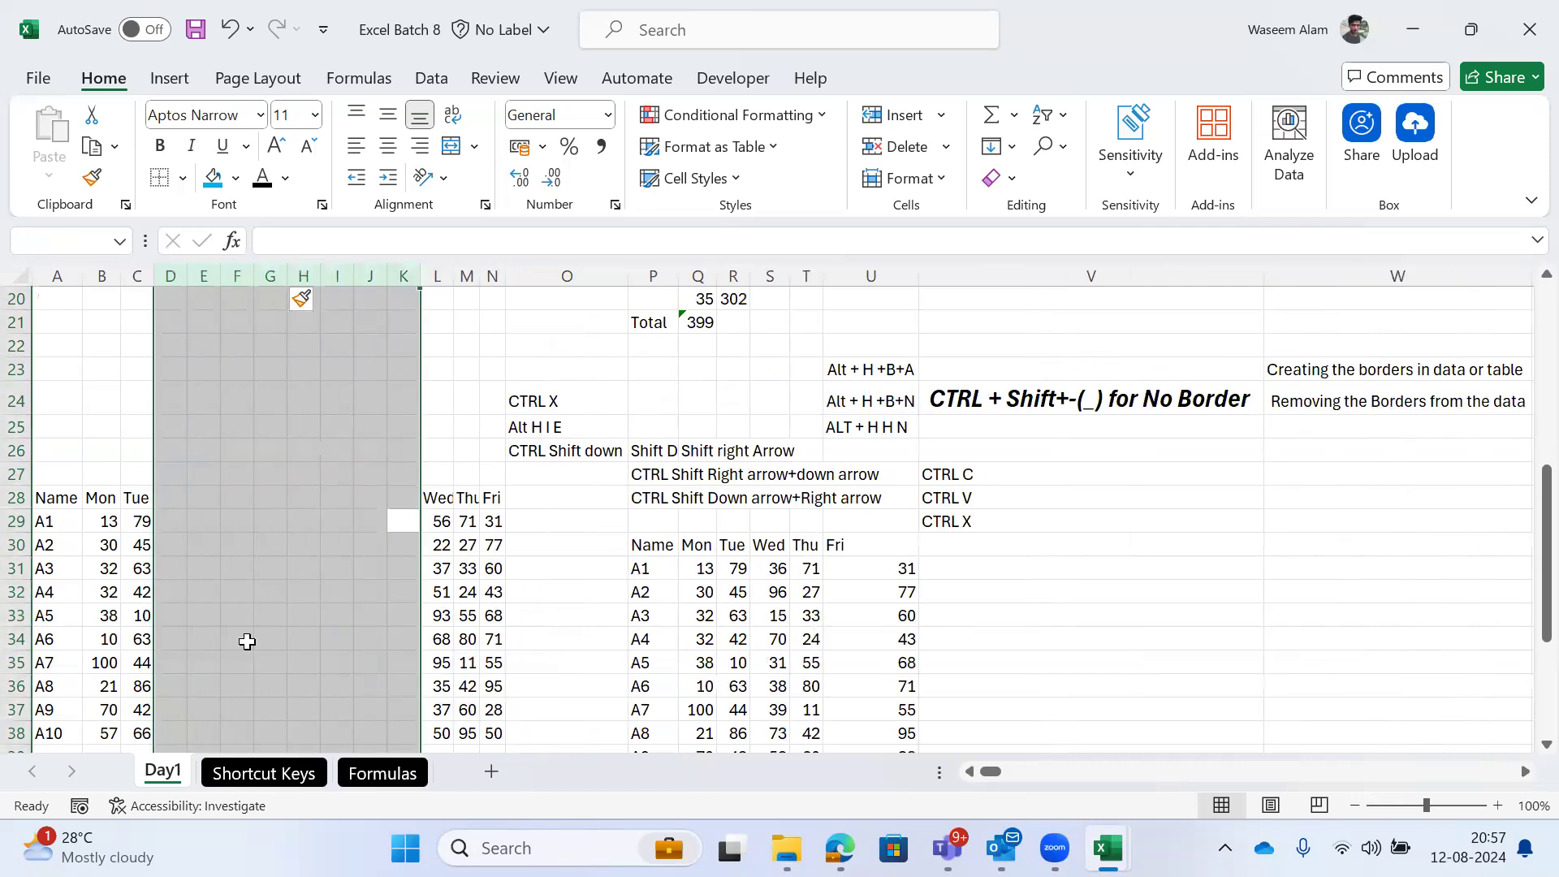
key("alt+h")
key("i")
key("c")
key("Return")
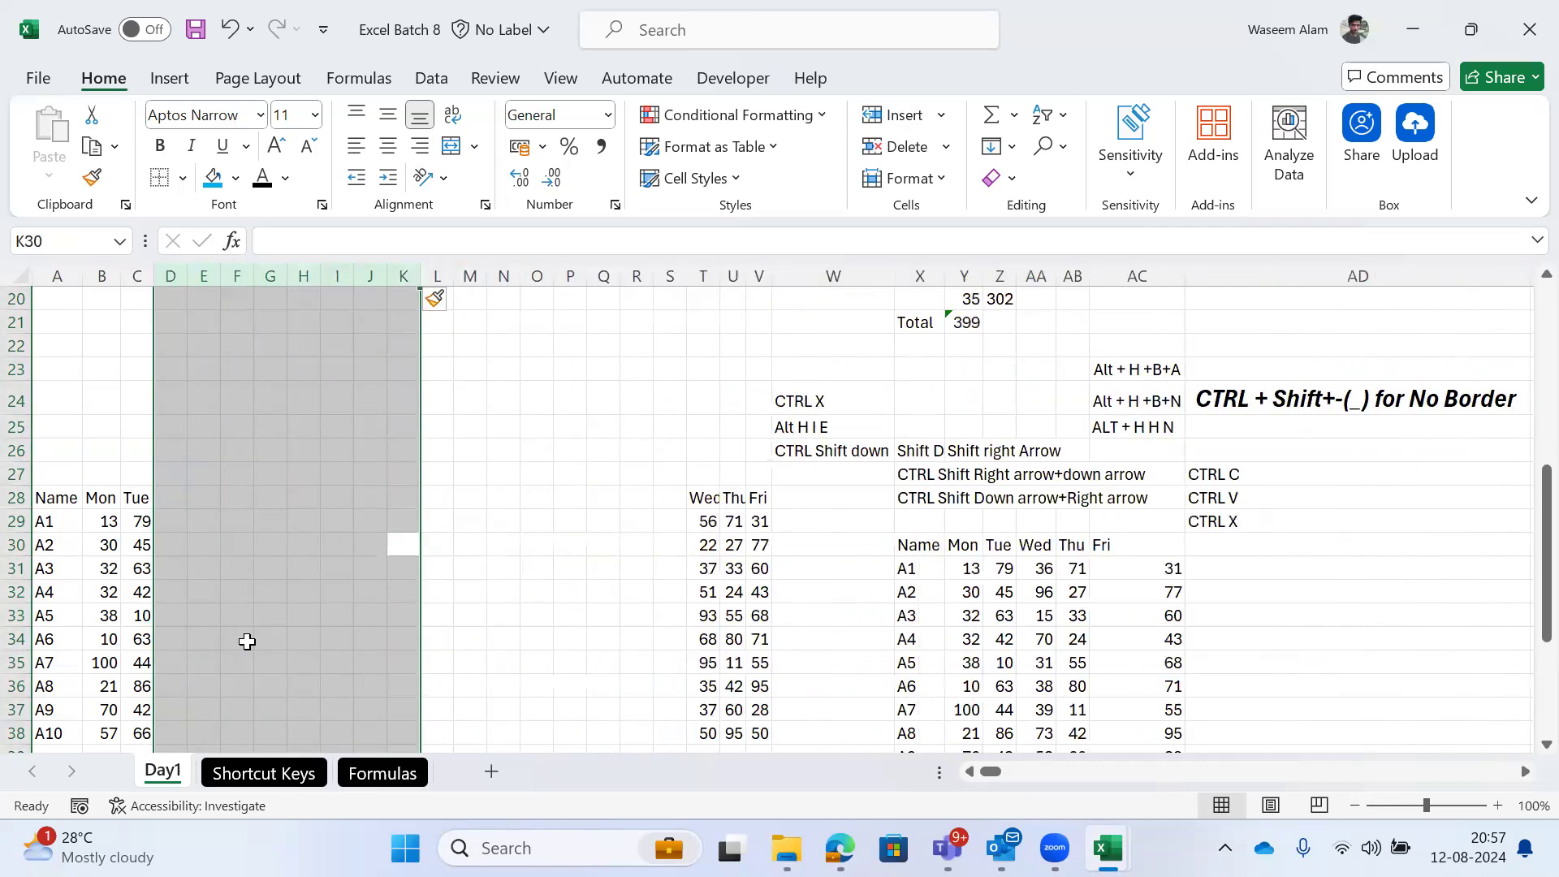
Step: Select the sixteen empty columns D to S as entire columns and insert the same number of sheet columns
key("Right")
key("Right")
key("Right")
key("Right")
key("Right")
key("Right")
key("Right")
key("Right")
key("ctrl+space")
key("ctrl+shift+Left")
key("shift+Right")
key("alt+h")
key("i")
key("c")
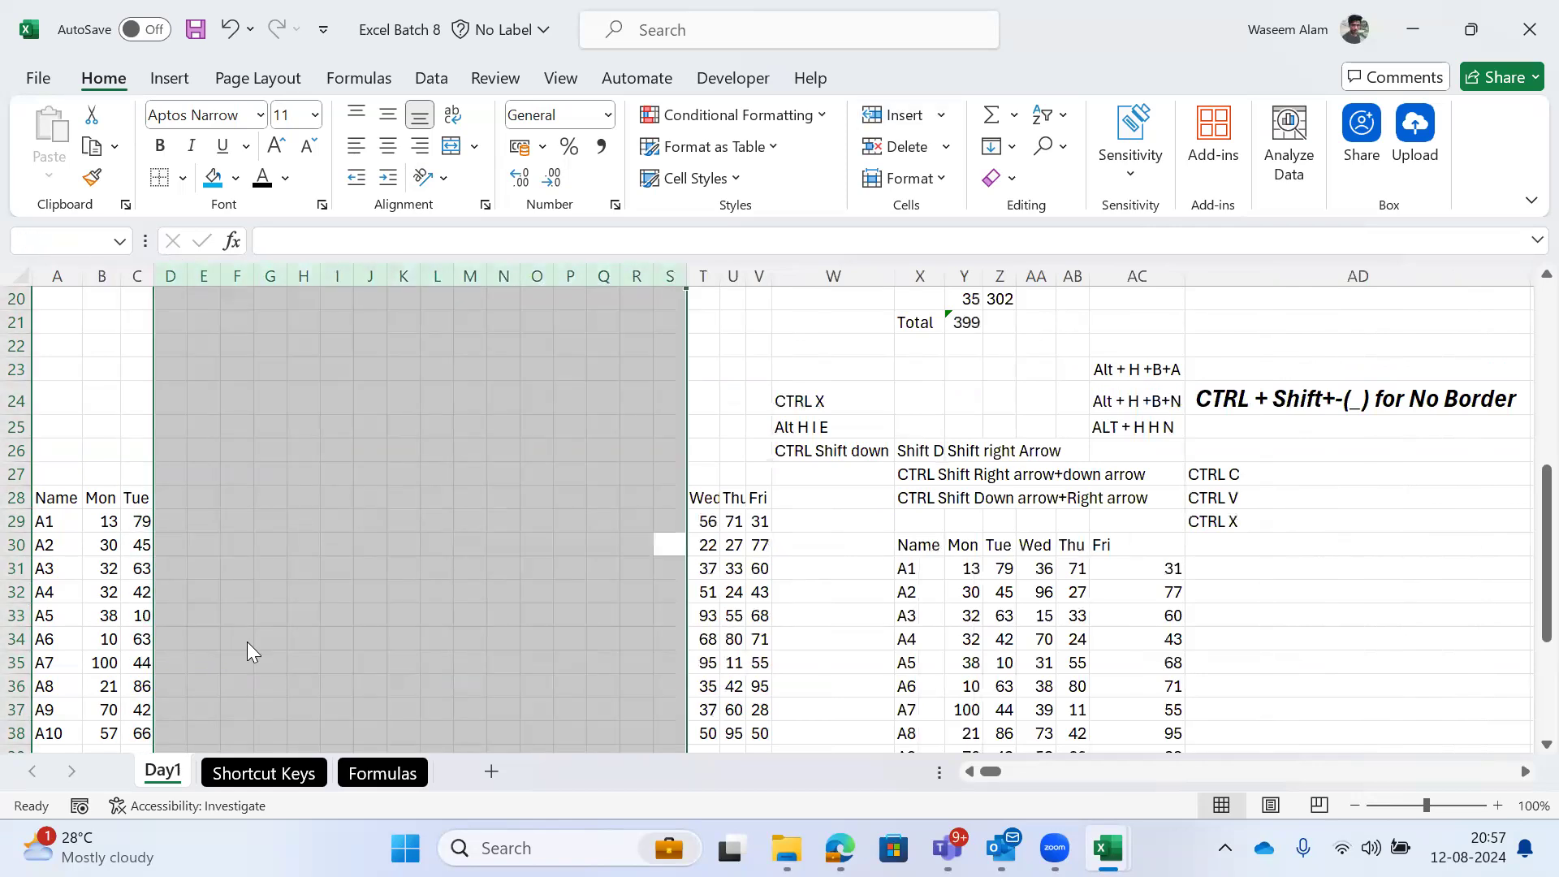
key("Return")
Step: Undo the column insertions at column D until the Wed column directly follows the Tue column
key("ctrl+z")
key("ctrl+z")
key("ctrl+z")
key("ctrl+z")
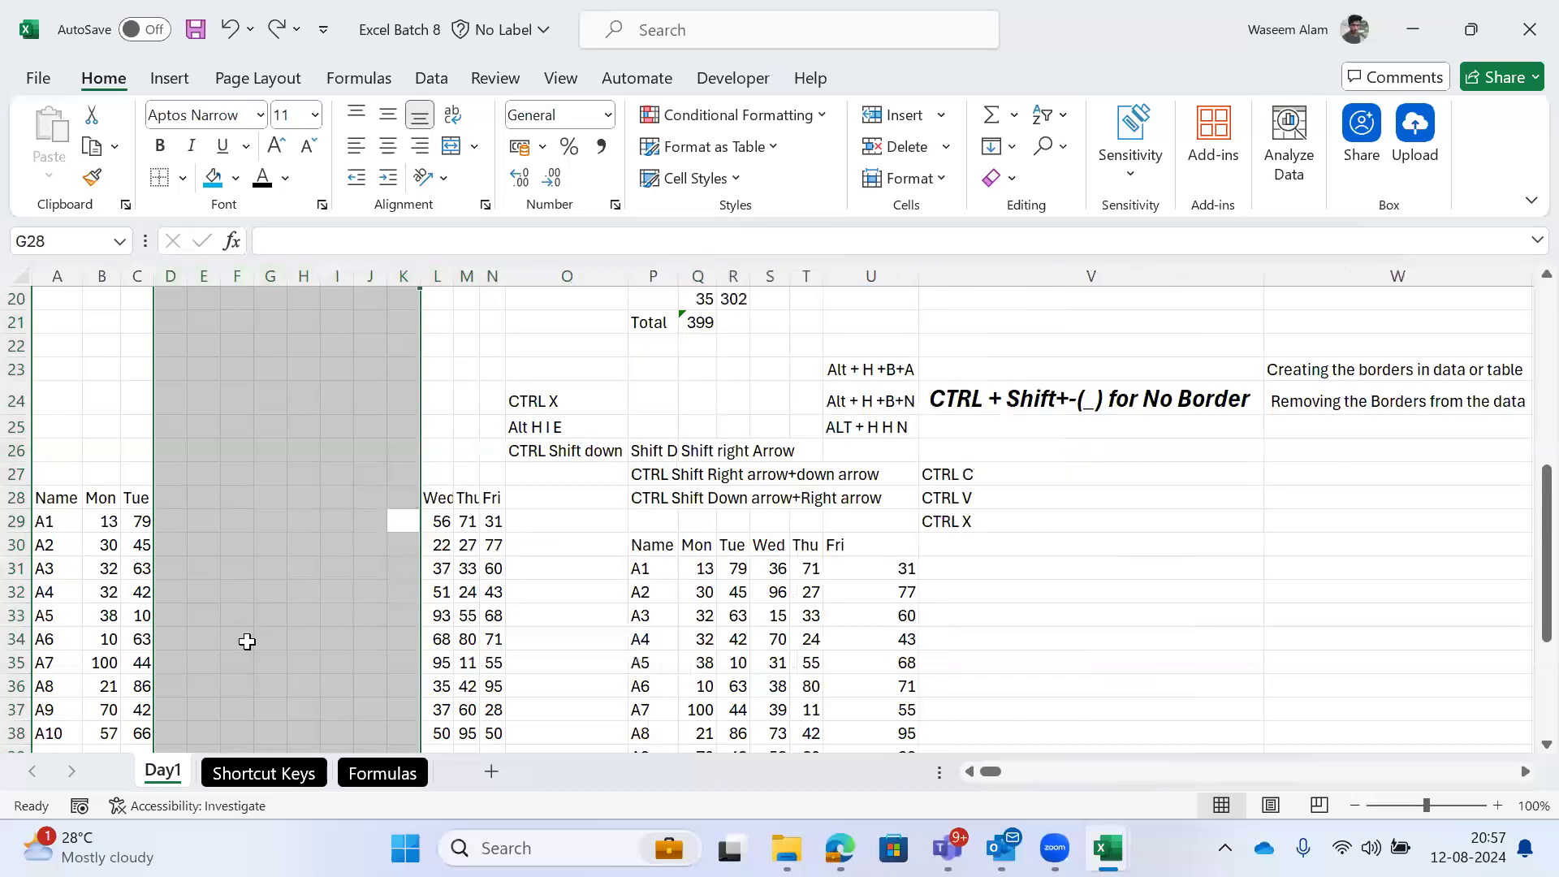
key("ctrl+z")
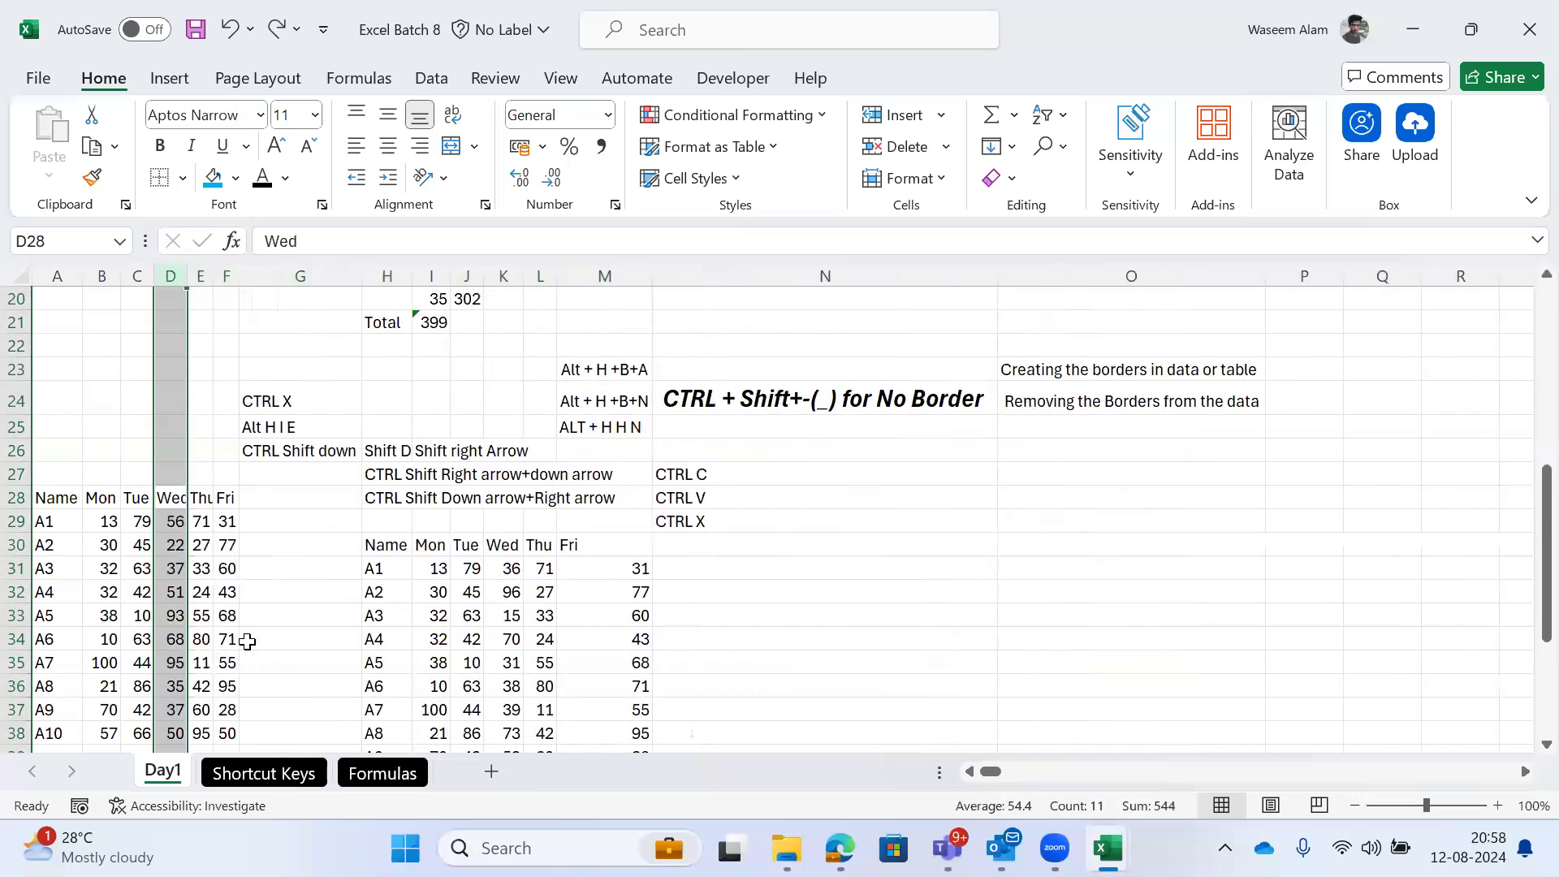
Step: Check the Ctrl+Shift Plus(+) row on the Shortcut Keys sheet and return to the Day1 sheet
key("ctrl+Page_Down")
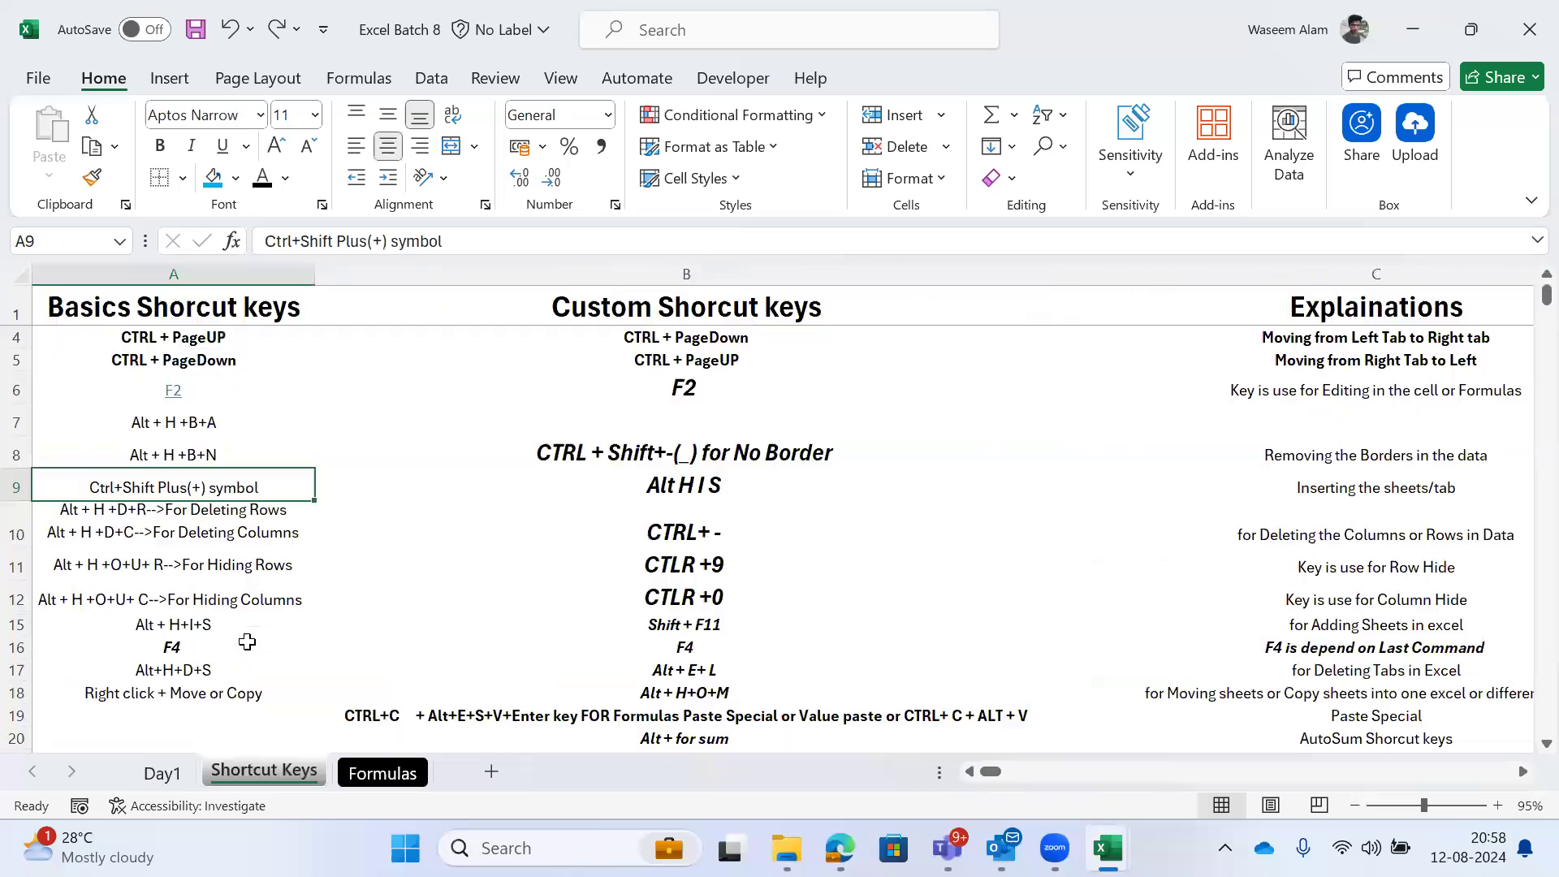
key("Right")
key("Left")
key("ctrl+Page_Up")
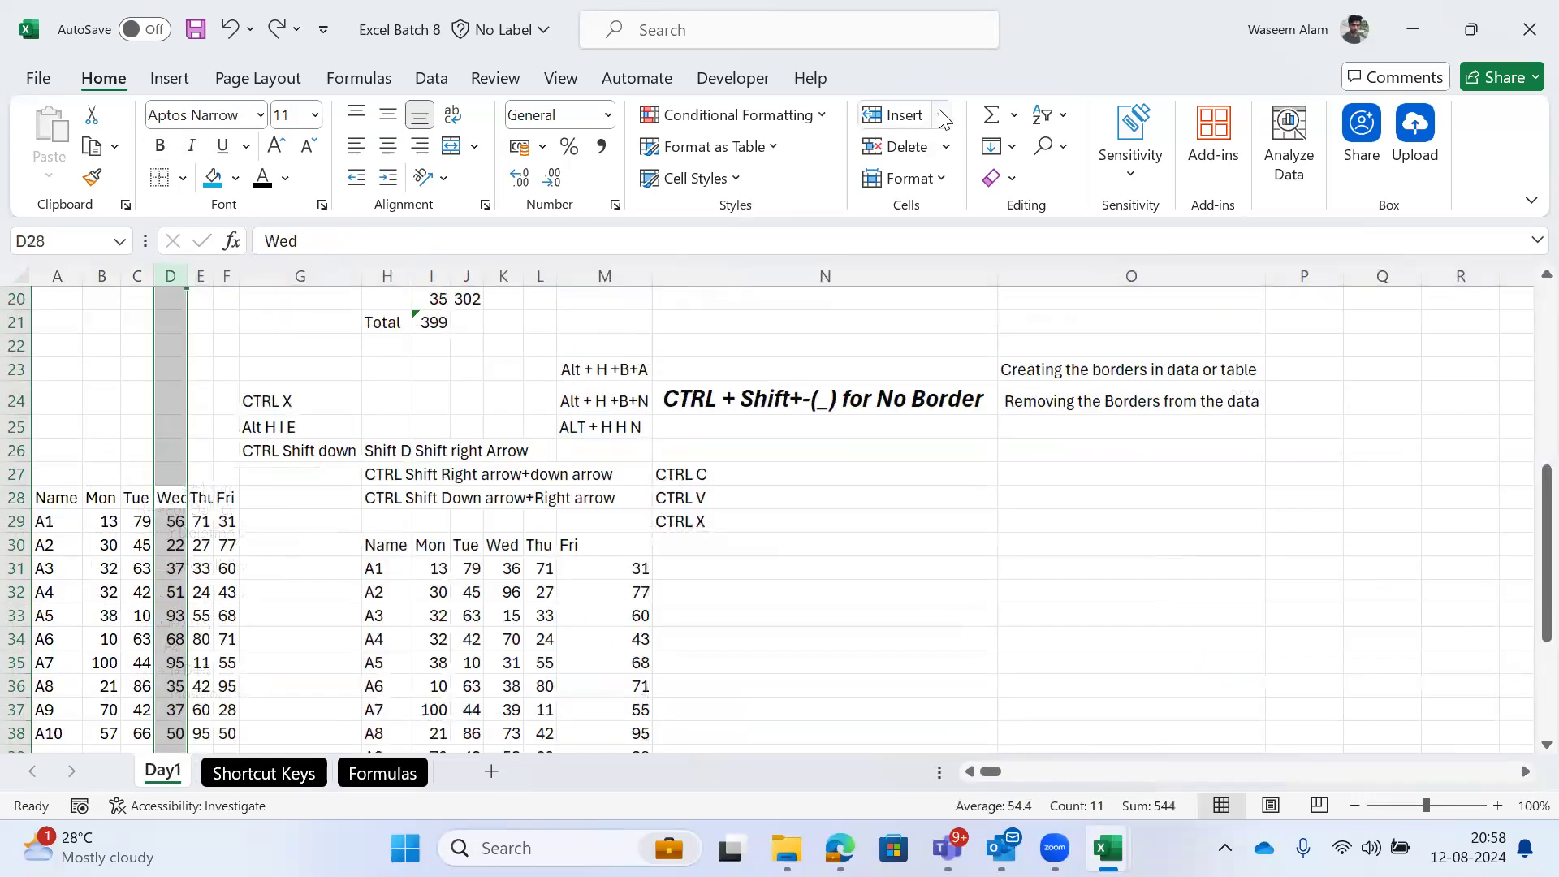
Step: Repeatedly insert a sheet column before the Wed column D and undo each insertion
left_click(942, 116)
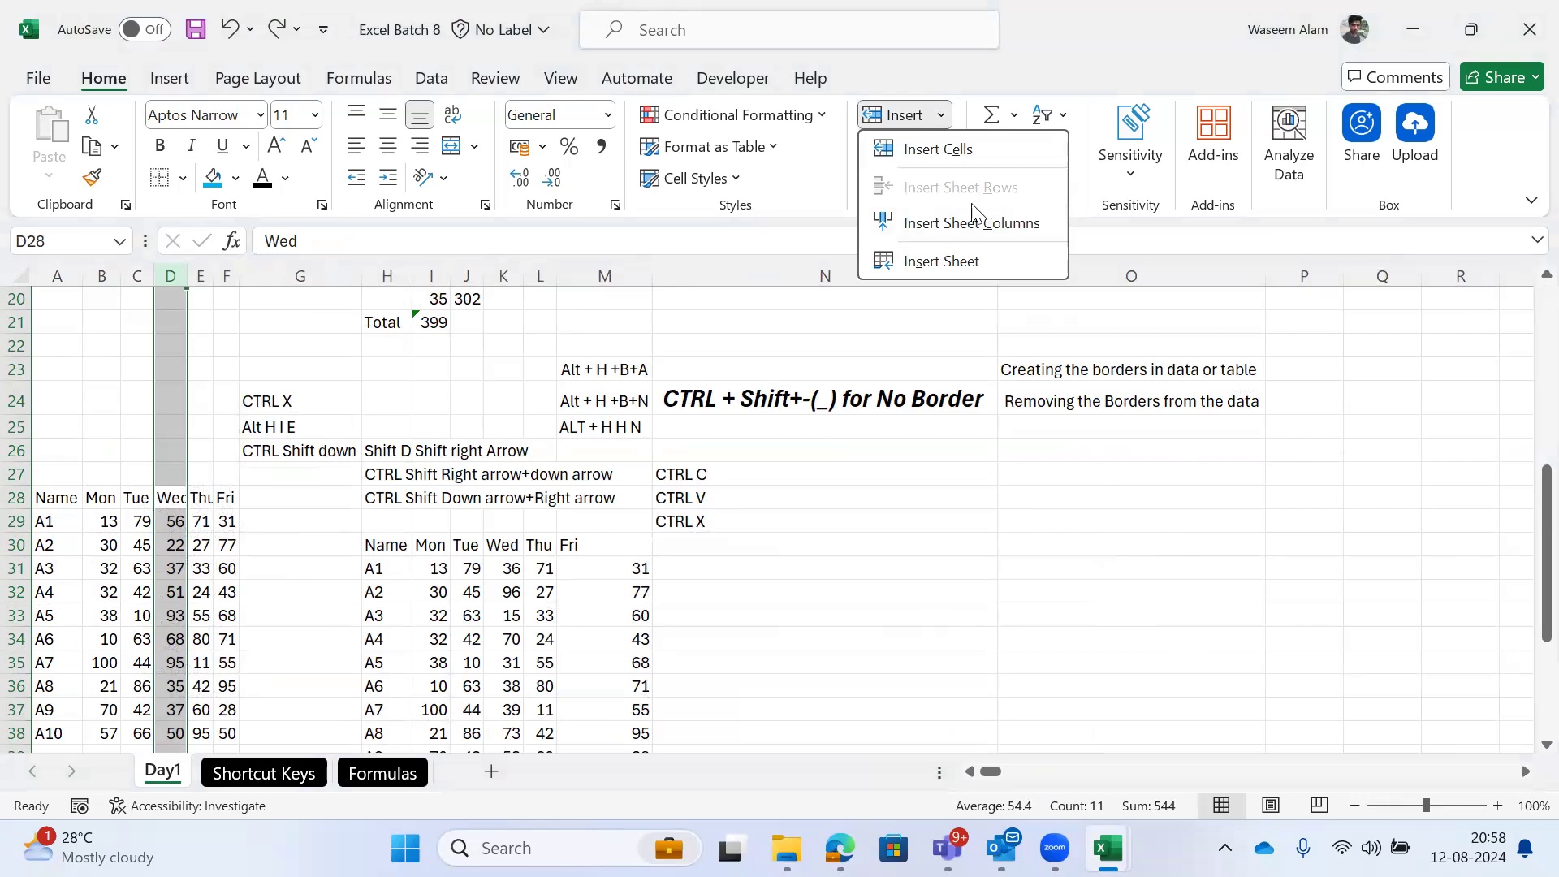
left_click(1010, 225)
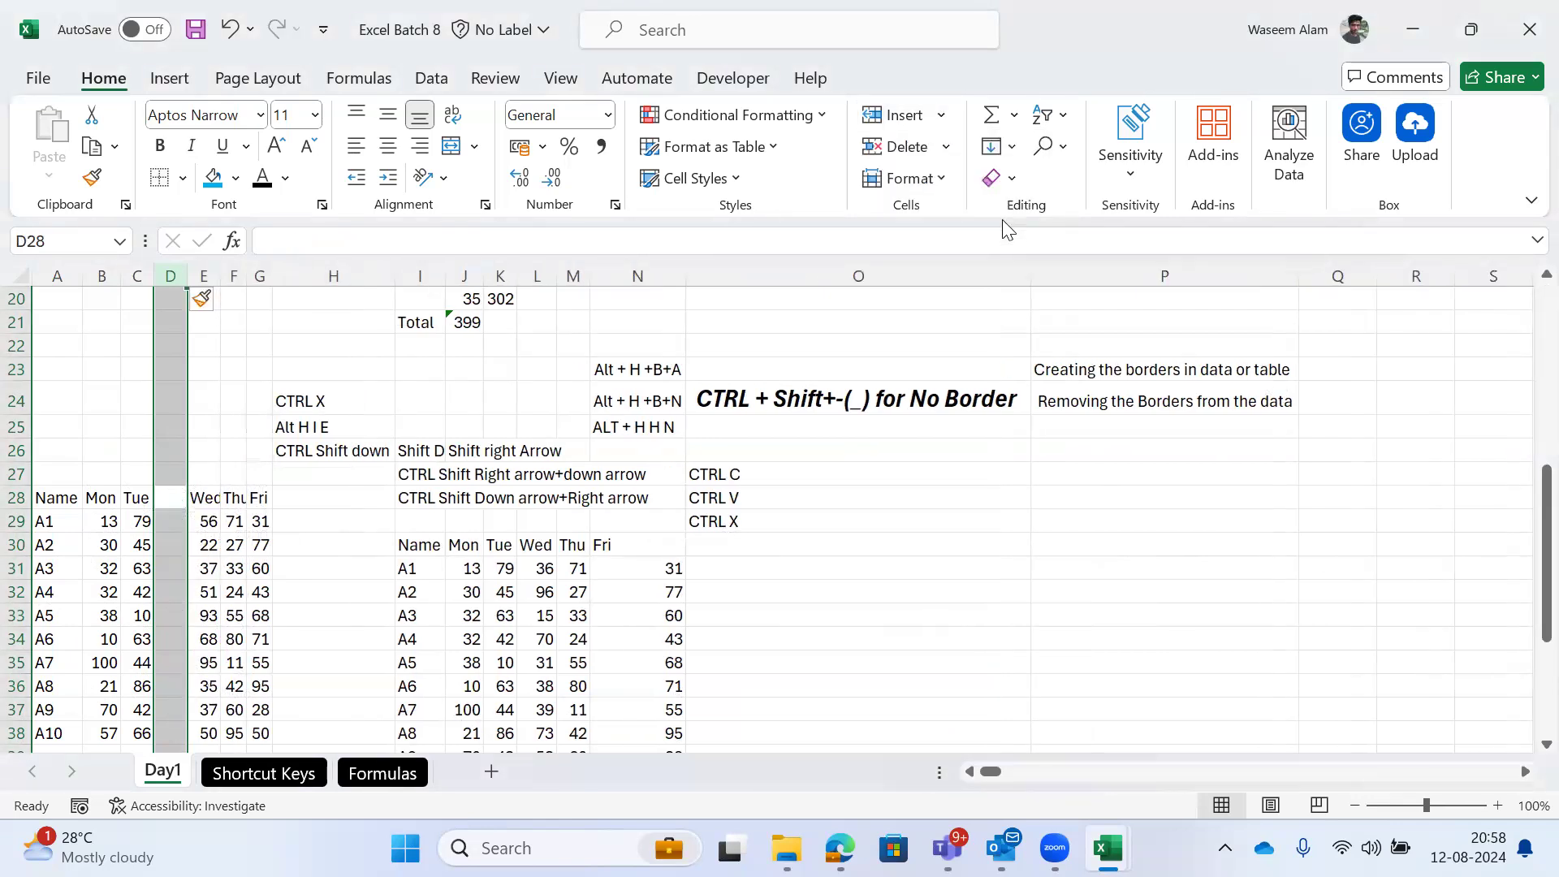
key("ctrl+z")
left_click(944, 147)
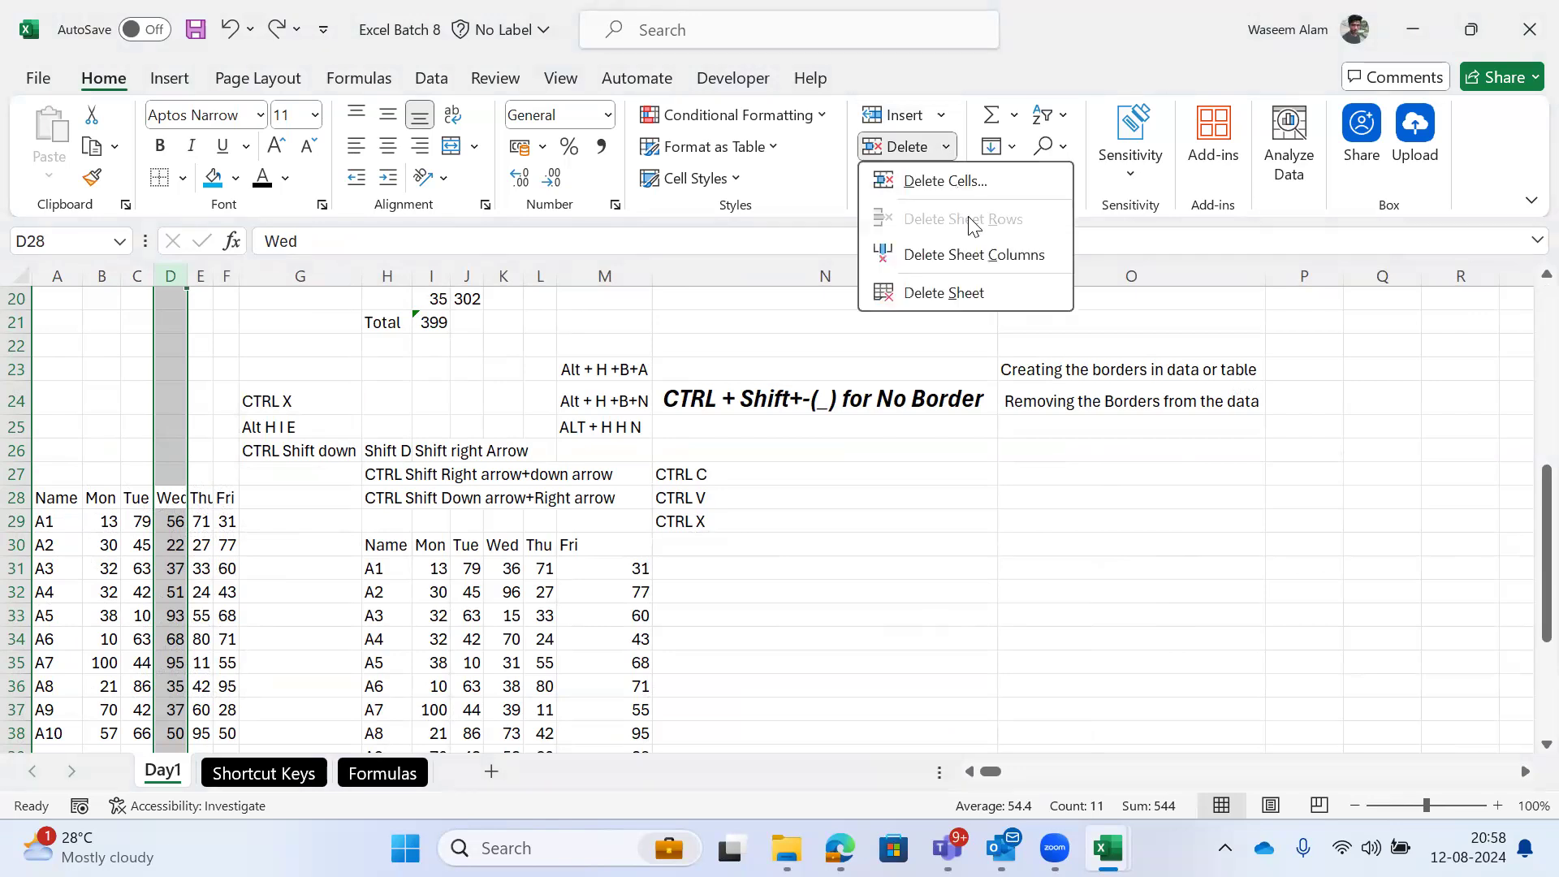
left_click(944, 115)
left_click(957, 236)
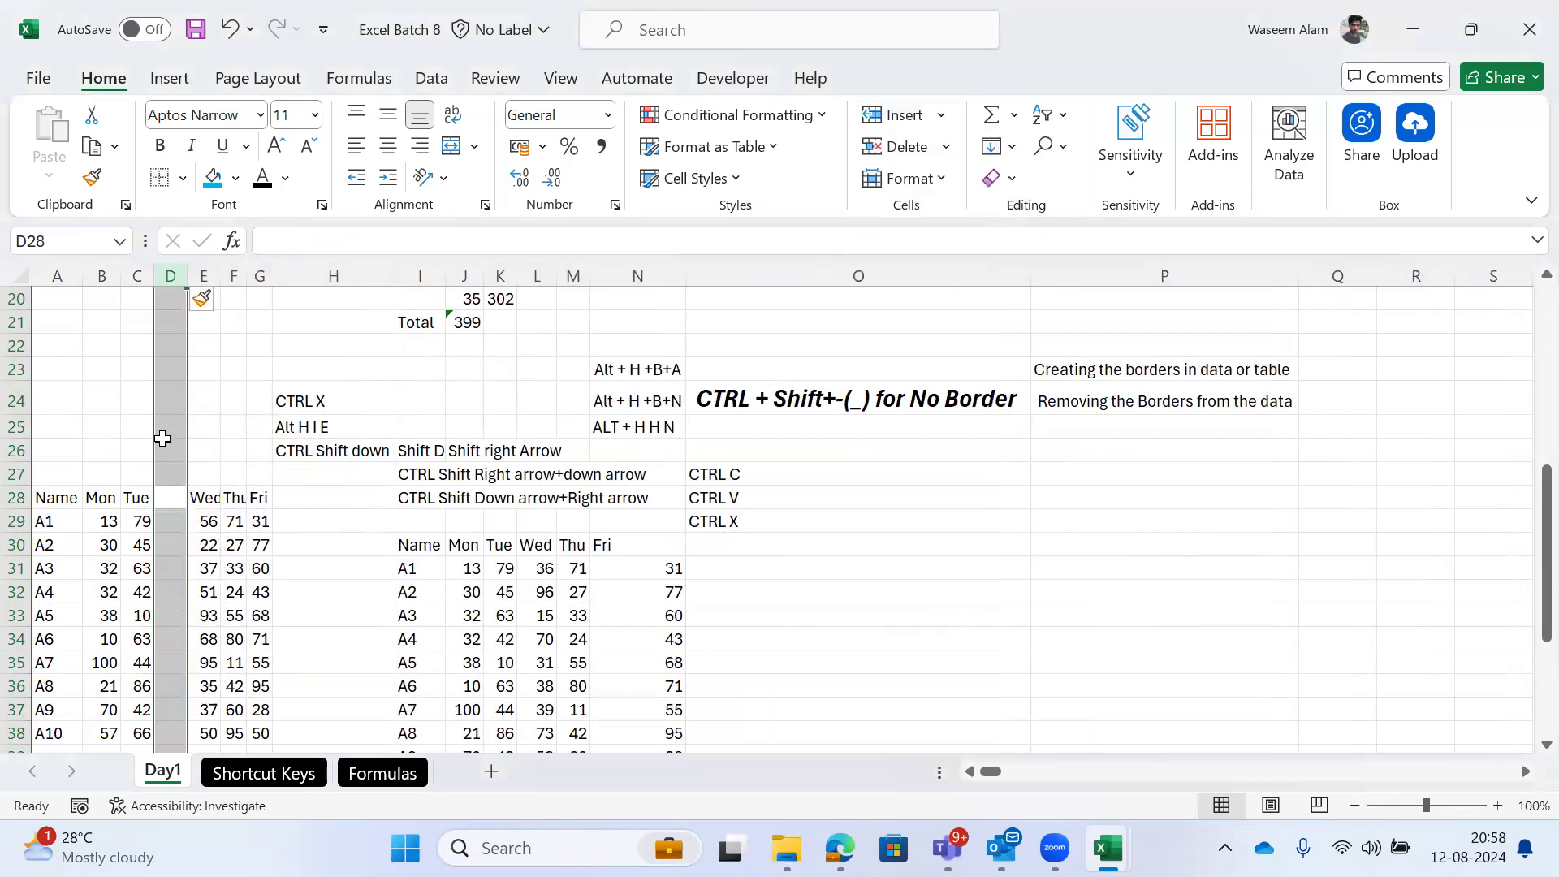
key("ctrl+z")
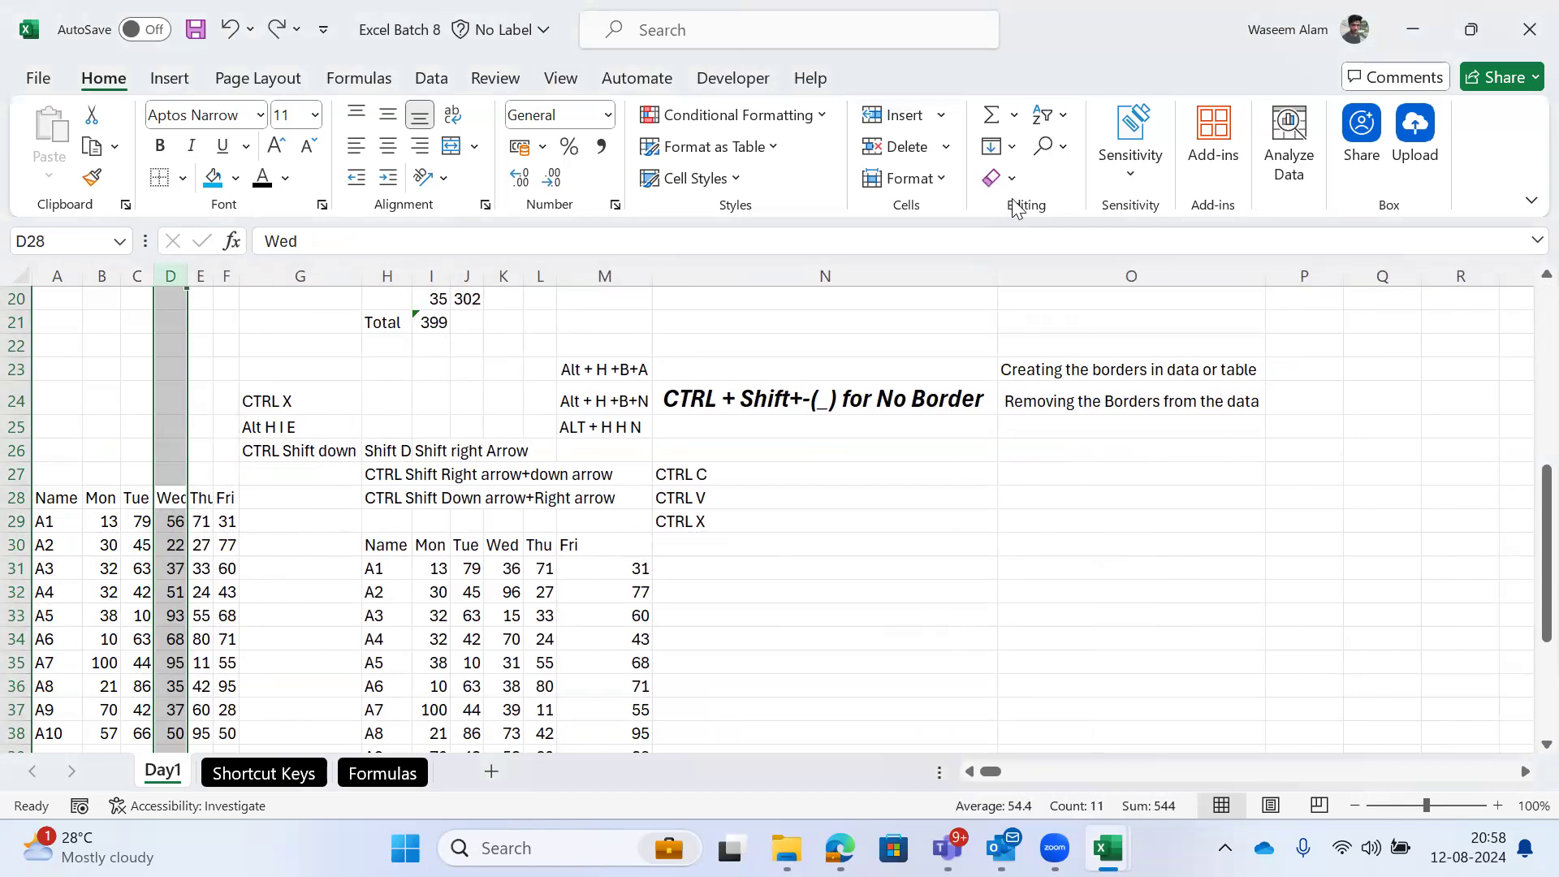
left_click(938, 120)
key("ctrl+z")
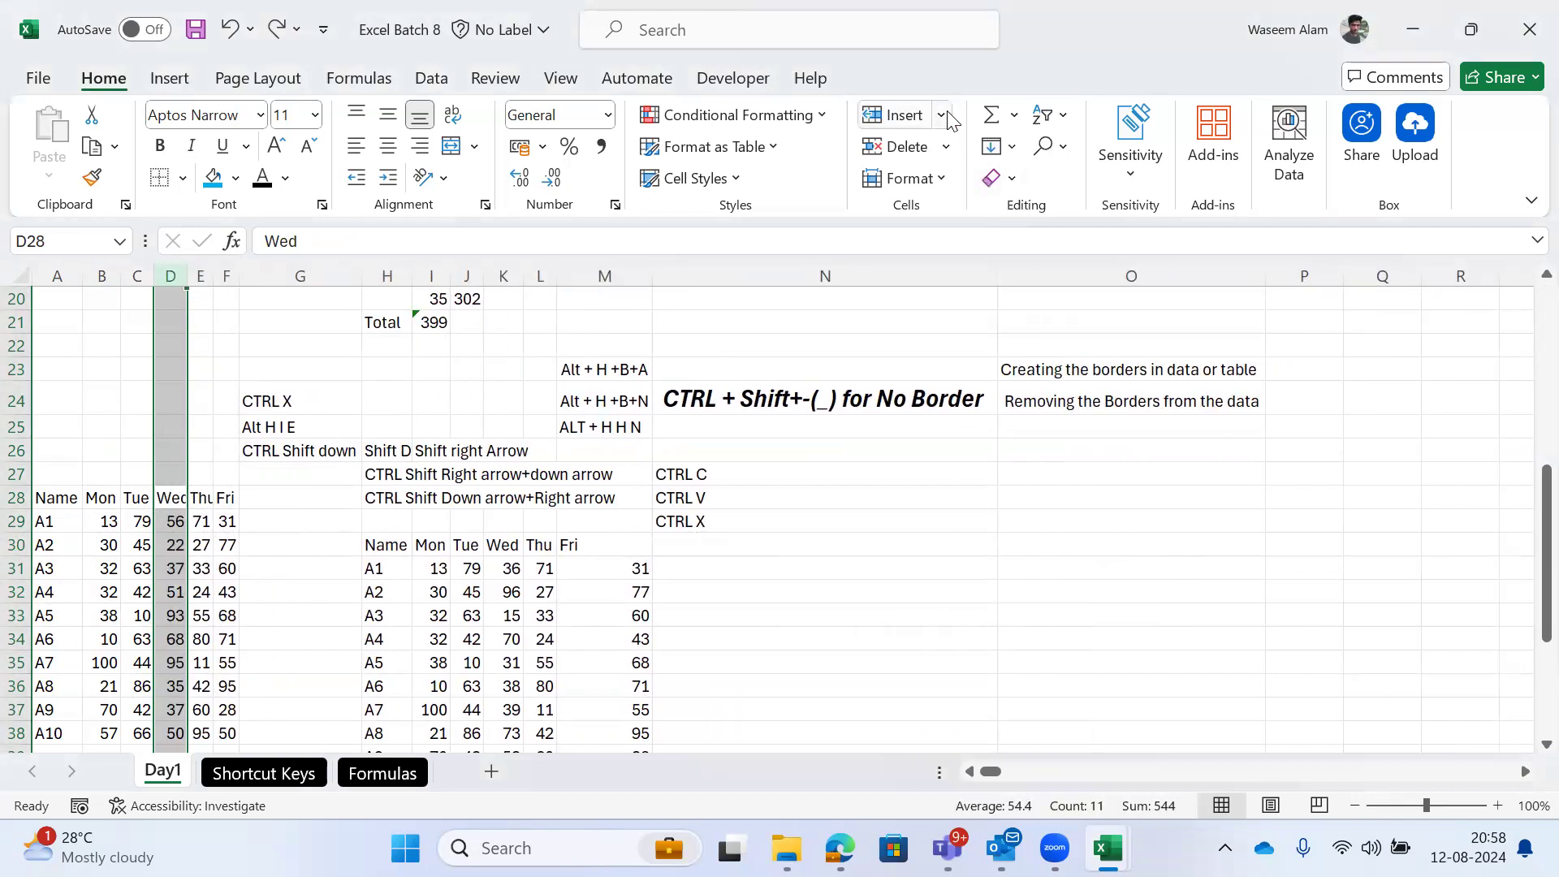
left_click(902, 119)
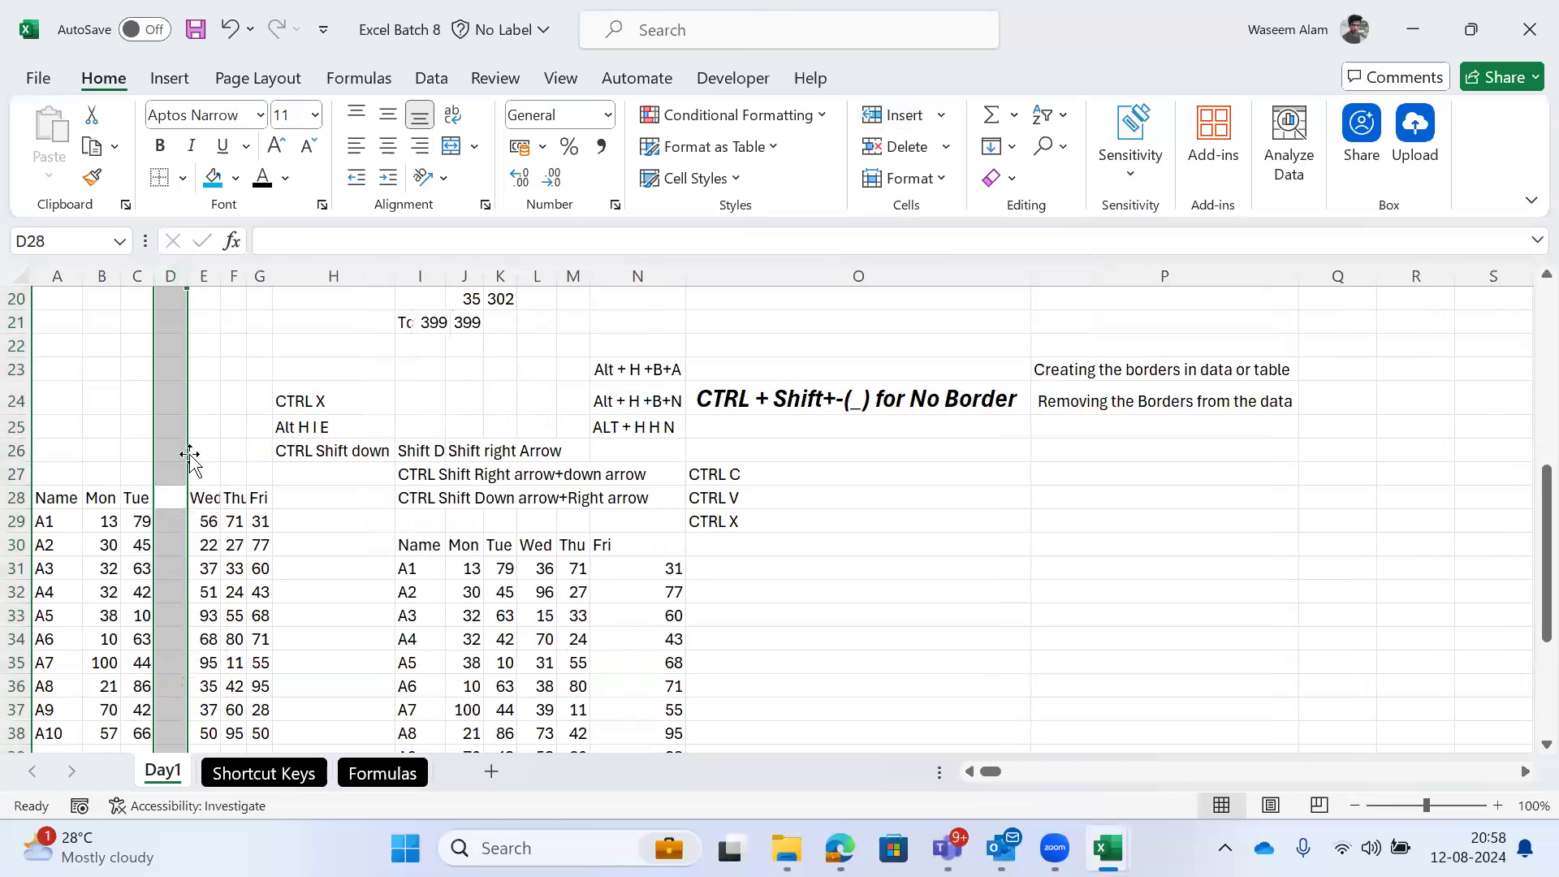
key("ctrl+z")
Step: Go to empty cell H25 beside the Alt H I E note and review the available insert options
key("Right")
key("Right")
key("Right")
key("Right")
key("Up")
key("Up")
key("Up")
key("Up")
key("Down")
key("Right")
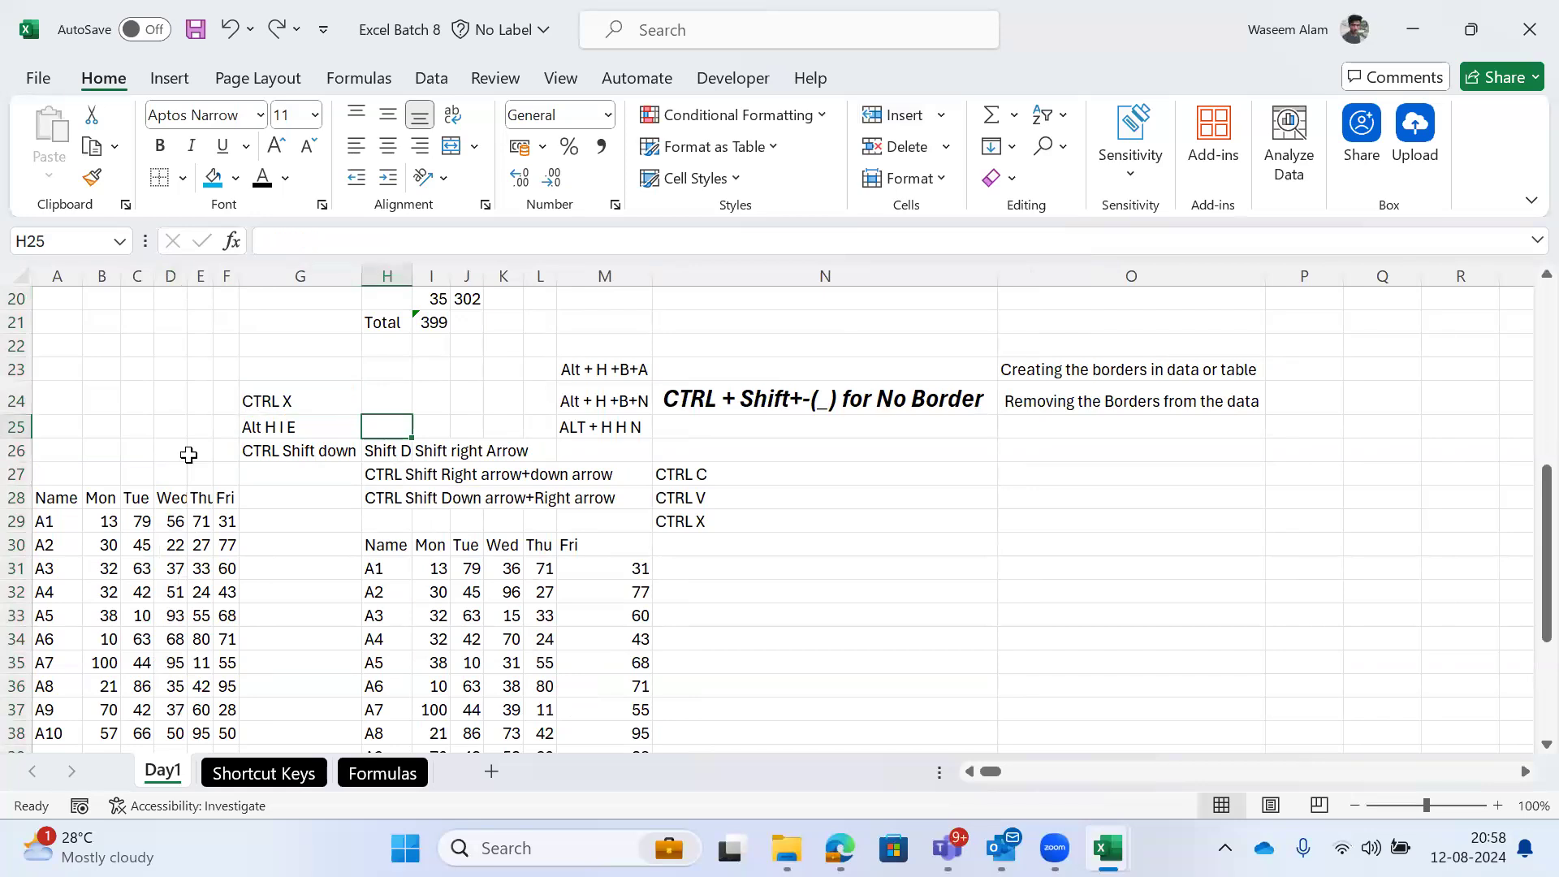
key("alt+h")
key("i")
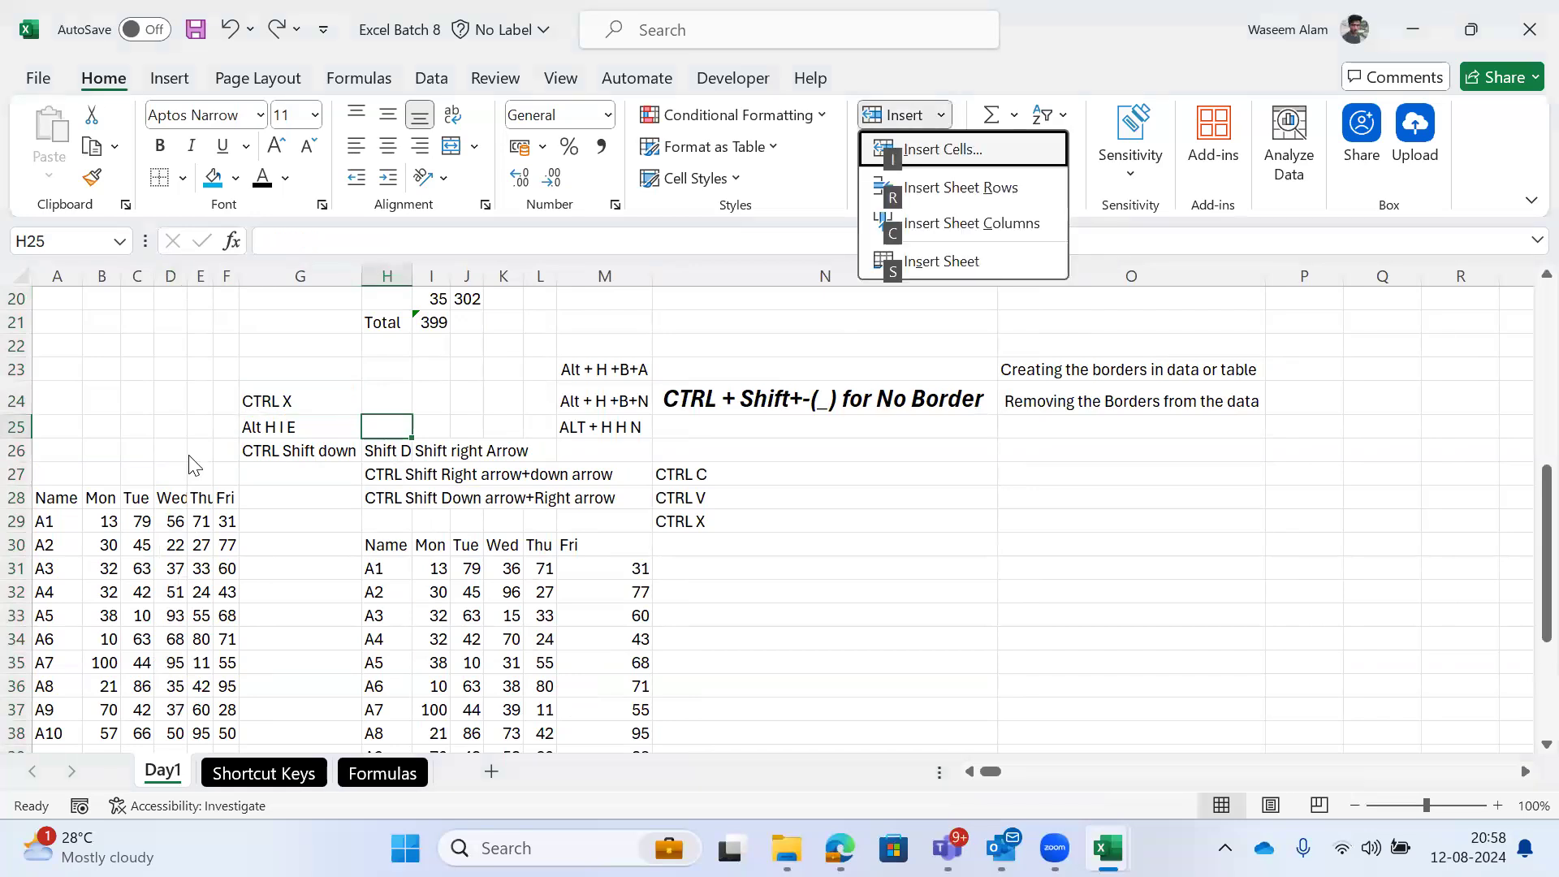
key("Escape")
key("Escape")
key("alt+f")
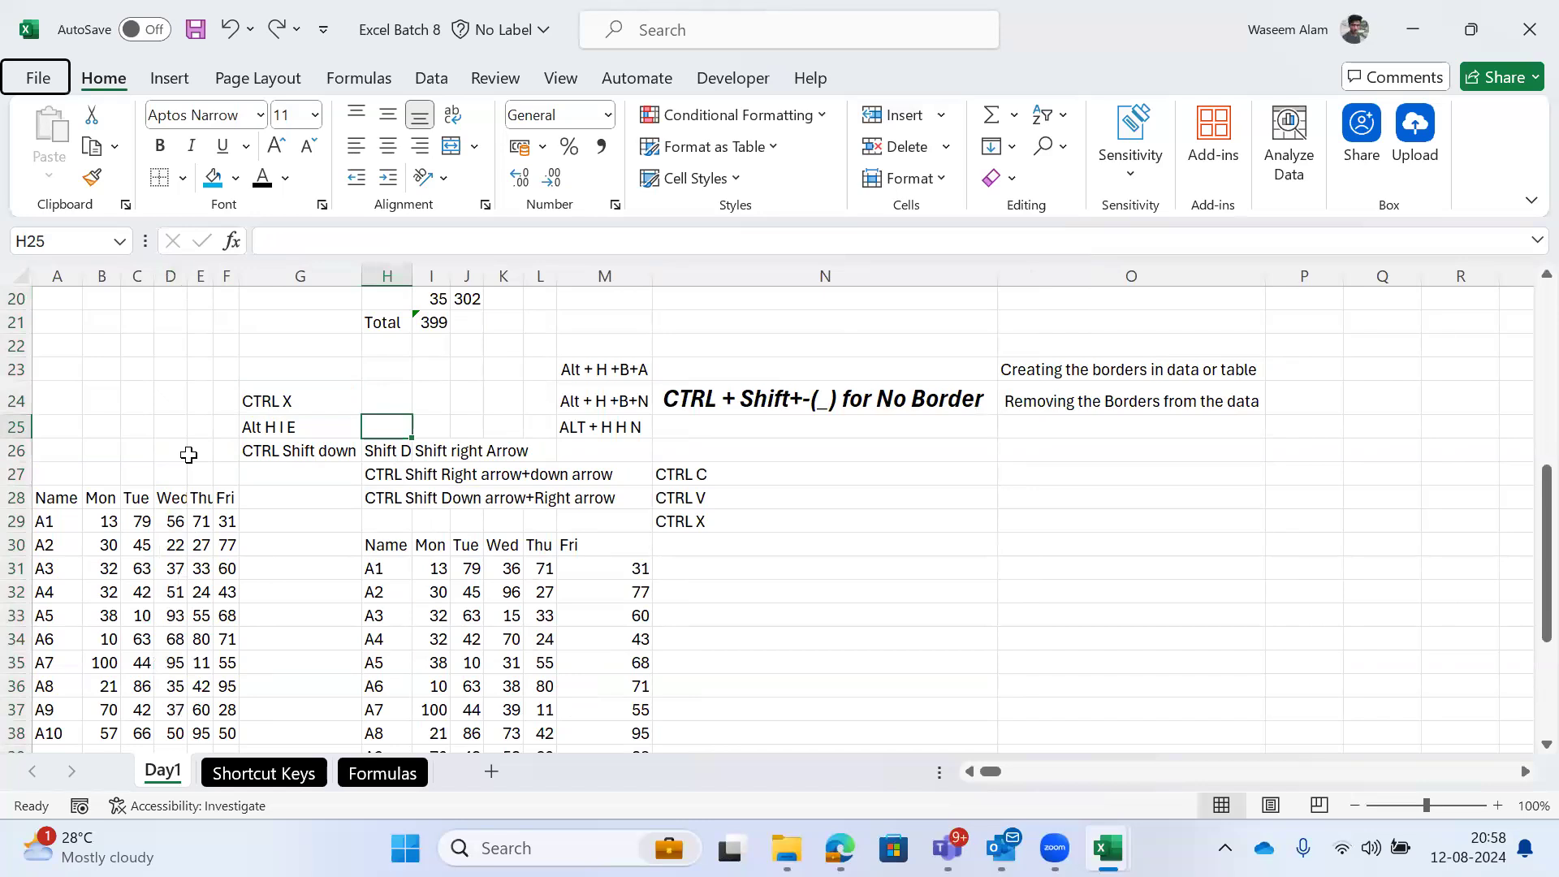
key("Down")
key("Down")
key("Escape")
Step: Copy the Alt H I E note from G25 into H25 and change the copy to Alt H I C
key("Left")
key("ctrl+c")
key("Right")
key("ctrl+v")
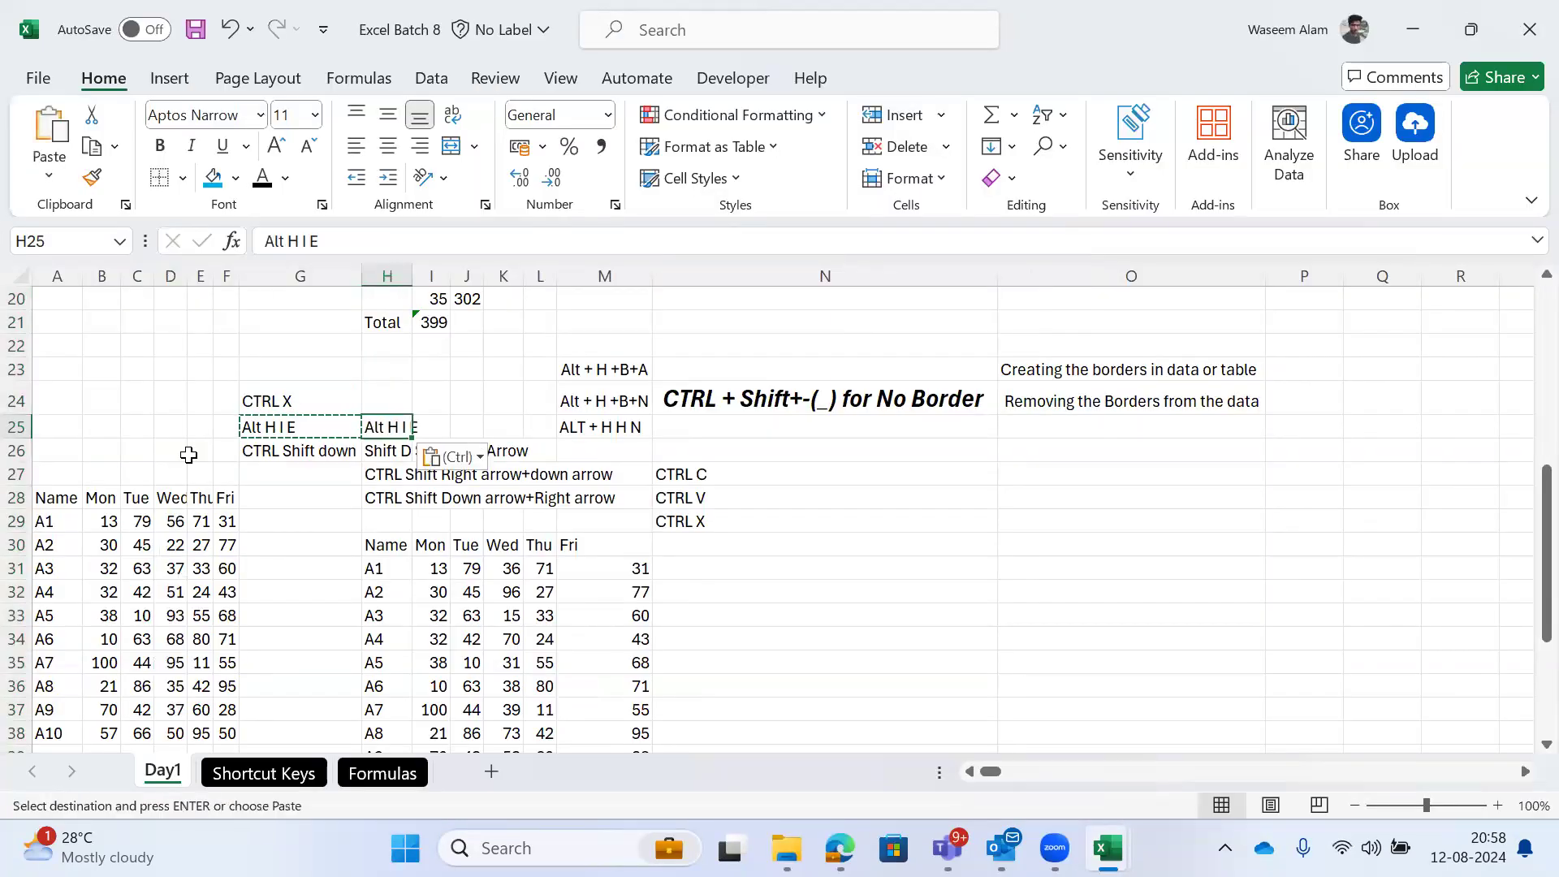
key("F2")
key("BackSpace")
type("C")
key("Return")
Step: Insert a sheet column before the Wed column with only header cell D28 selected
key("Down")
key("Left")
key("Left")
key("Down")
key("Left")
key("Left")
key("alt+h")
key("i")
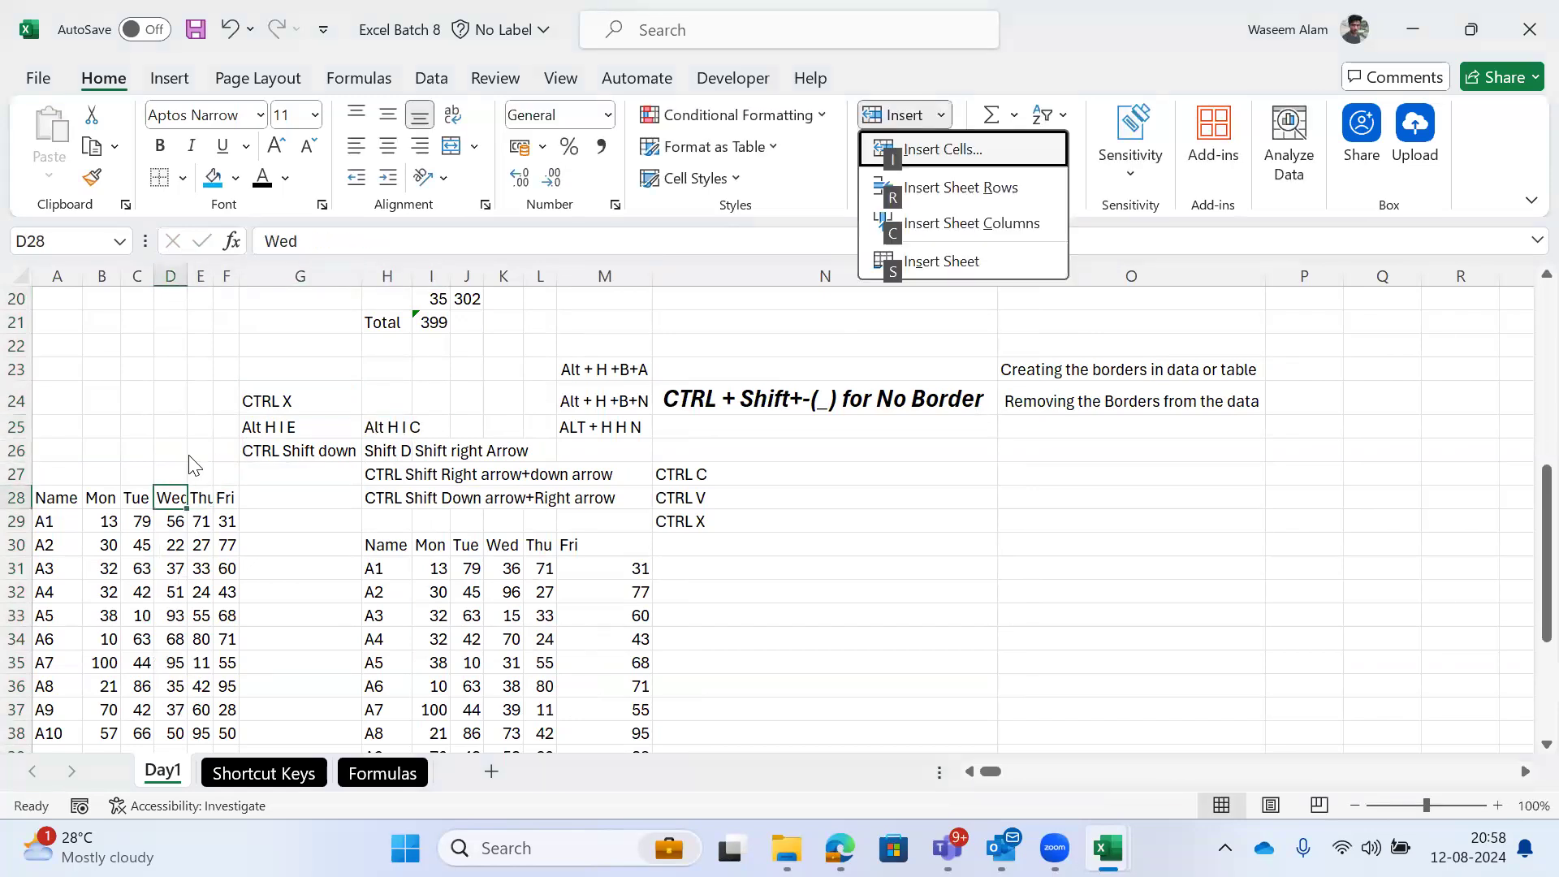
key("c")
key("Right")
key("Up")
key("Up")
key("Right")
key("Right")
key("Up")
key("Right")
key("shift+Right")
key("shift+Left")
key("Right")
key("Right")
key("Right")
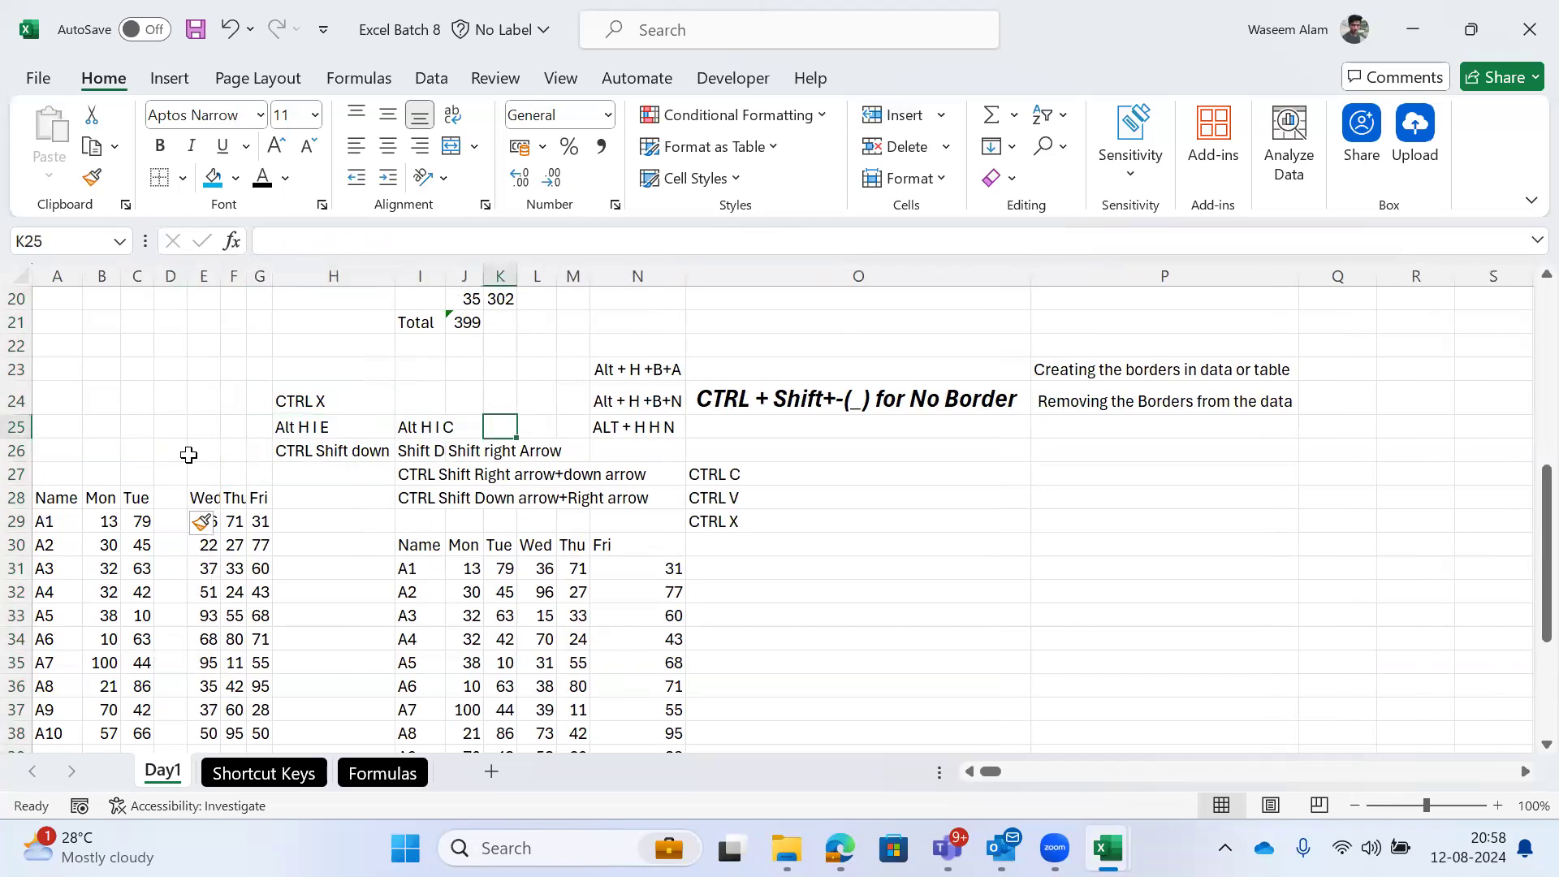
type("CTR")
key("Escape")
Step: Select the Alt H I E and Alt H I C notes in row 25 to compare them
key("Left")
key("Left")
key("Left")
key("Left")
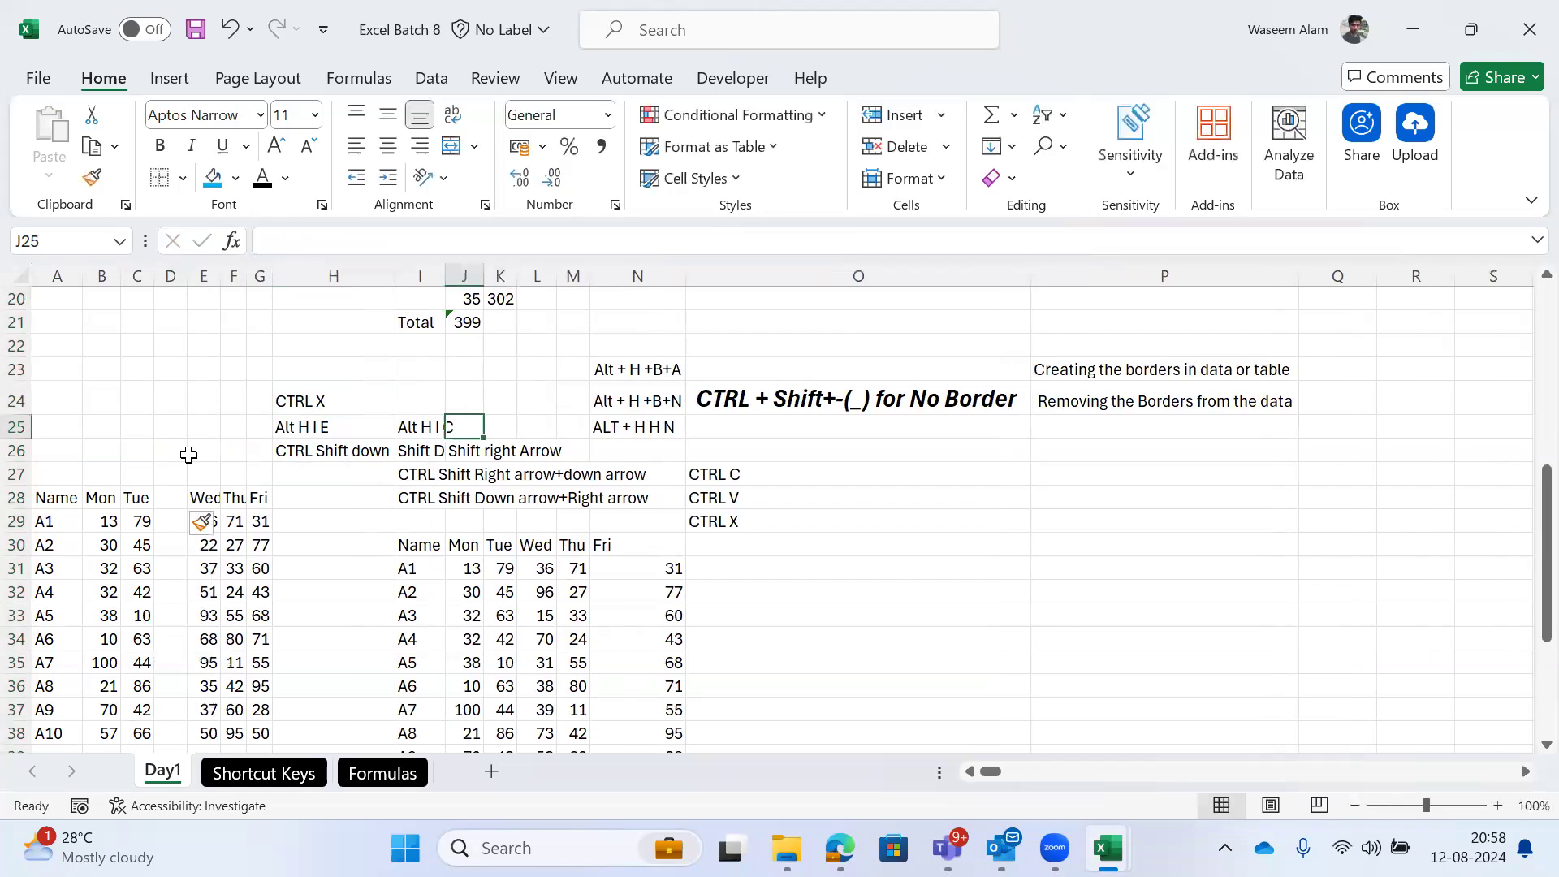
key("shift+Right")
key("Right")
key("shift+Right")
key("shift+Left")
key("Left")
key("shift+Right")
key("shift+Right")
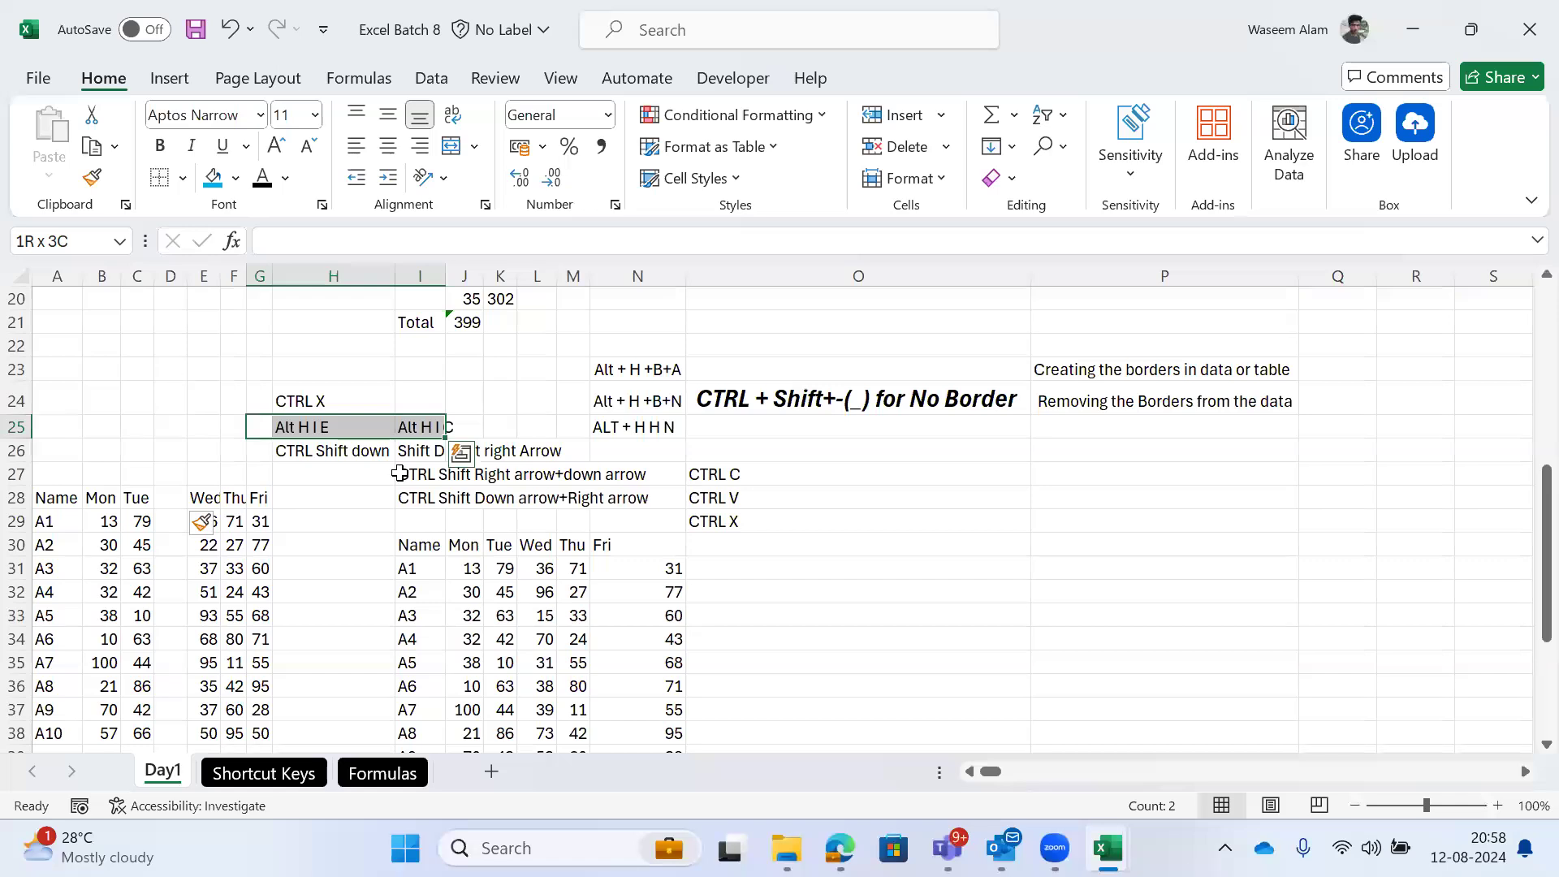
key("Right")
key("Left")
key("shift+Right")
key("shift+Right")
Step: Switch to the Shortcut Keys sheet and review the insertion shortcuts listed in row 9
key("ctrl+Page_Down")
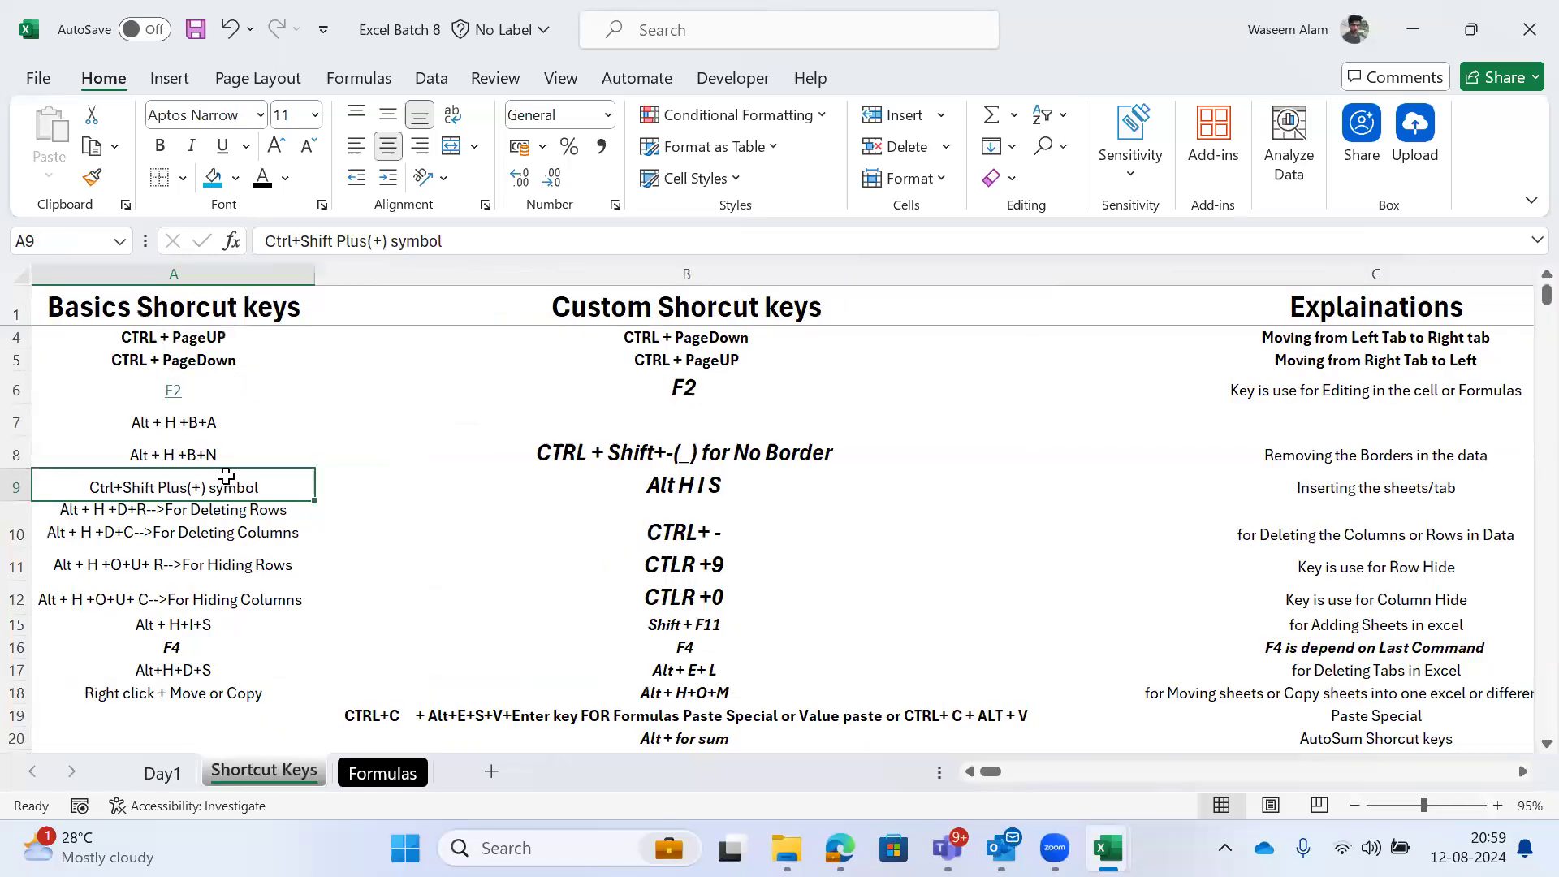
key("Right")
key("Down")
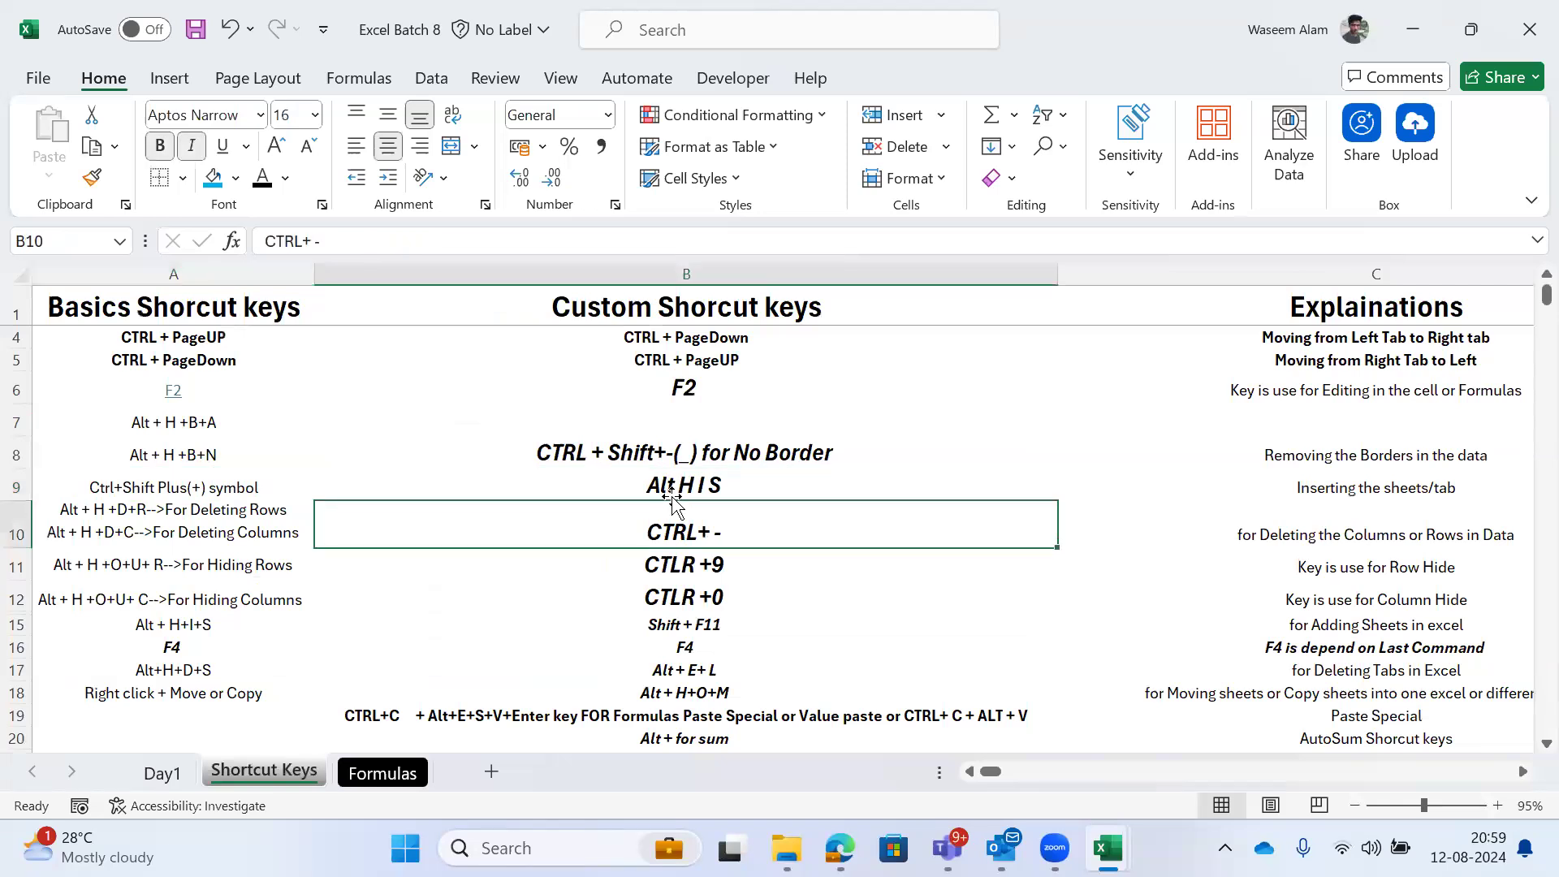
key("Up")
key("Right")
key("Left")
key("Left")
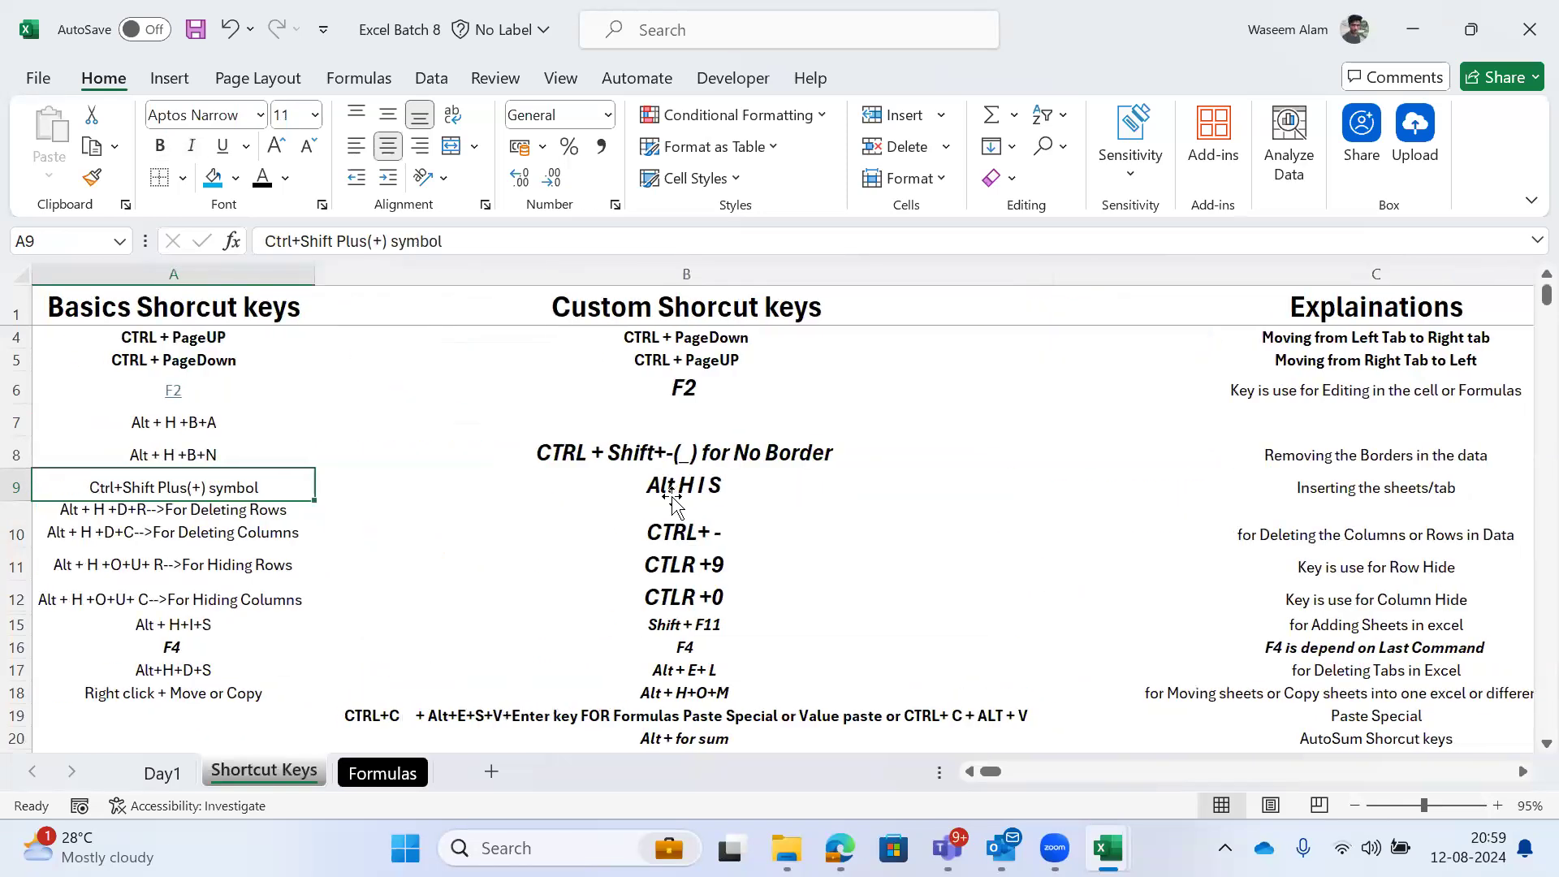
key("Down")
key("Right")
key("Right")
key("Down")
key("Left")
key("Left")
key("Left")
key("Up")
key("Up")
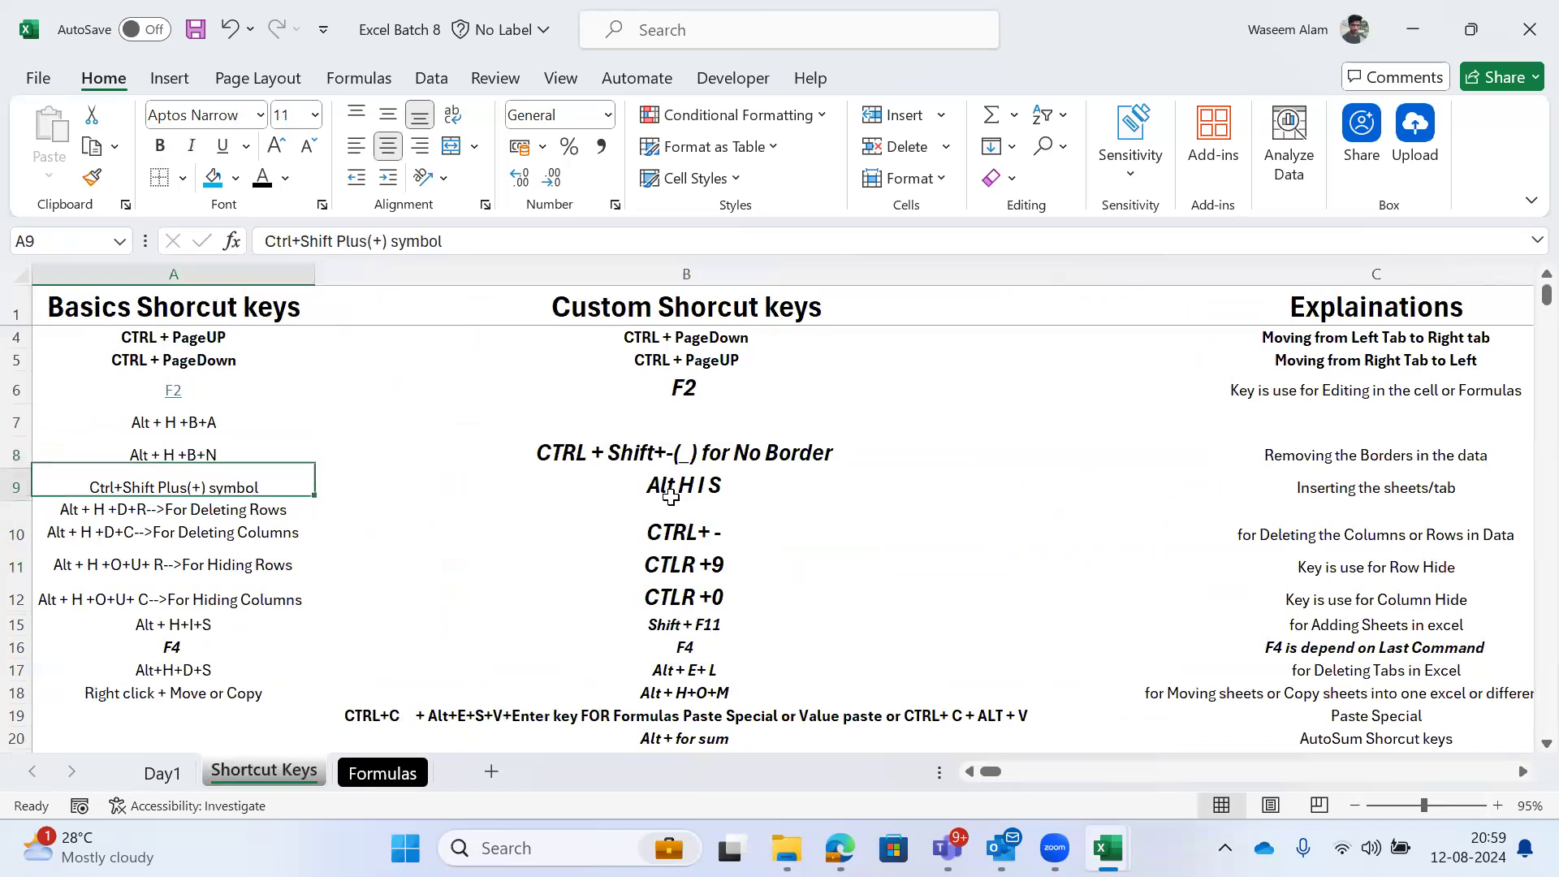
Step: Swap the row 9 entries so Alt H I S is in A9 and Ctrl+Shift Plus(+) symbol is in B9
key("Right")
key("ctrl+x")
key("Left")
key("ctrl+shift+plus")
key("Right")
key("Left")
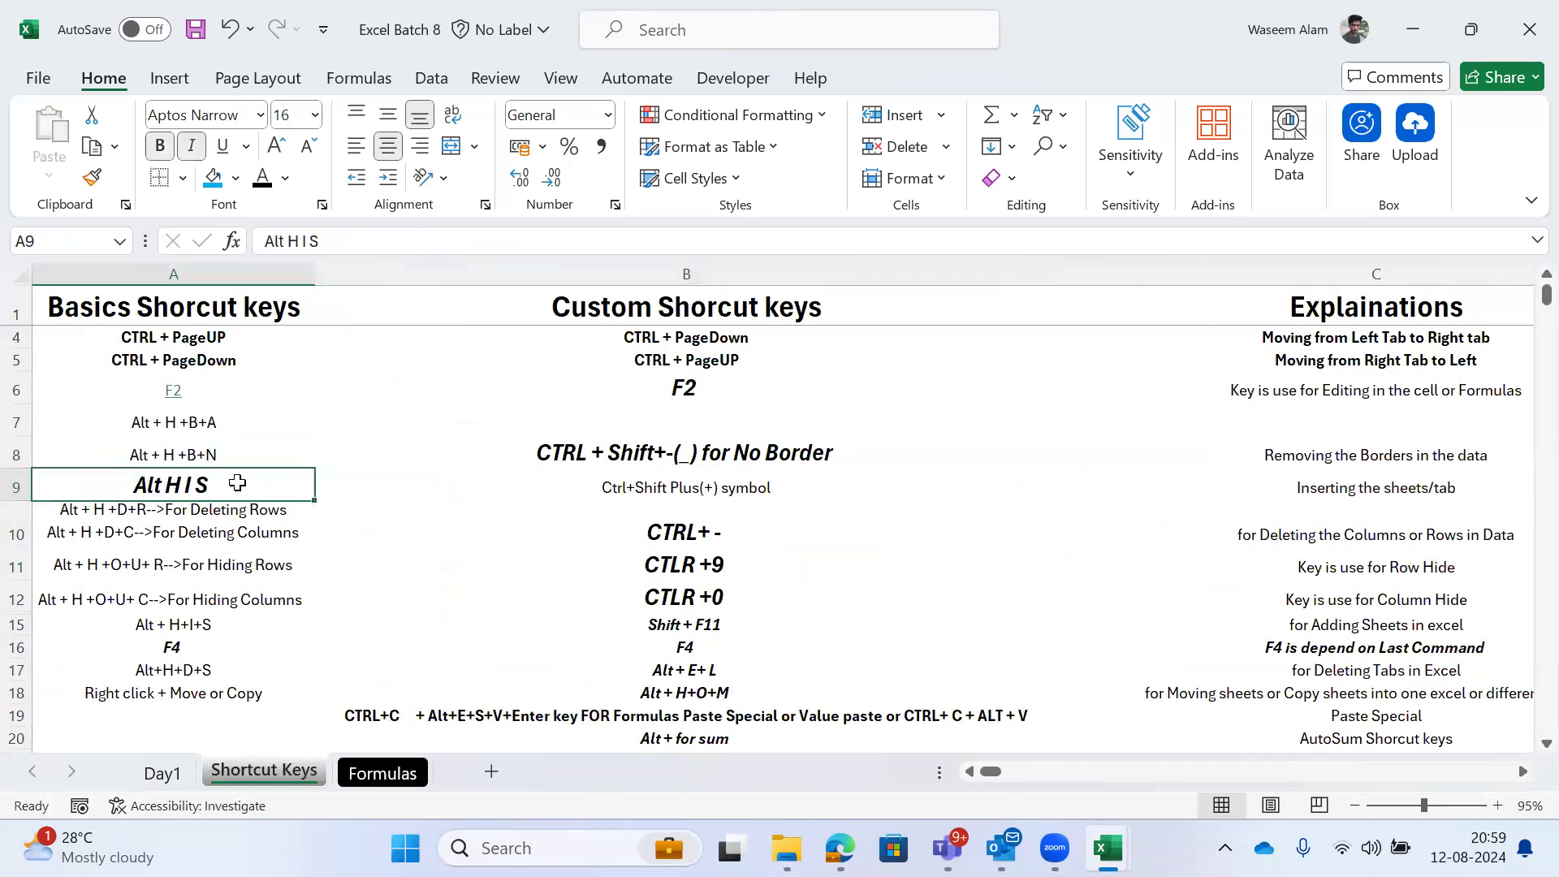
left_click(680, 486)
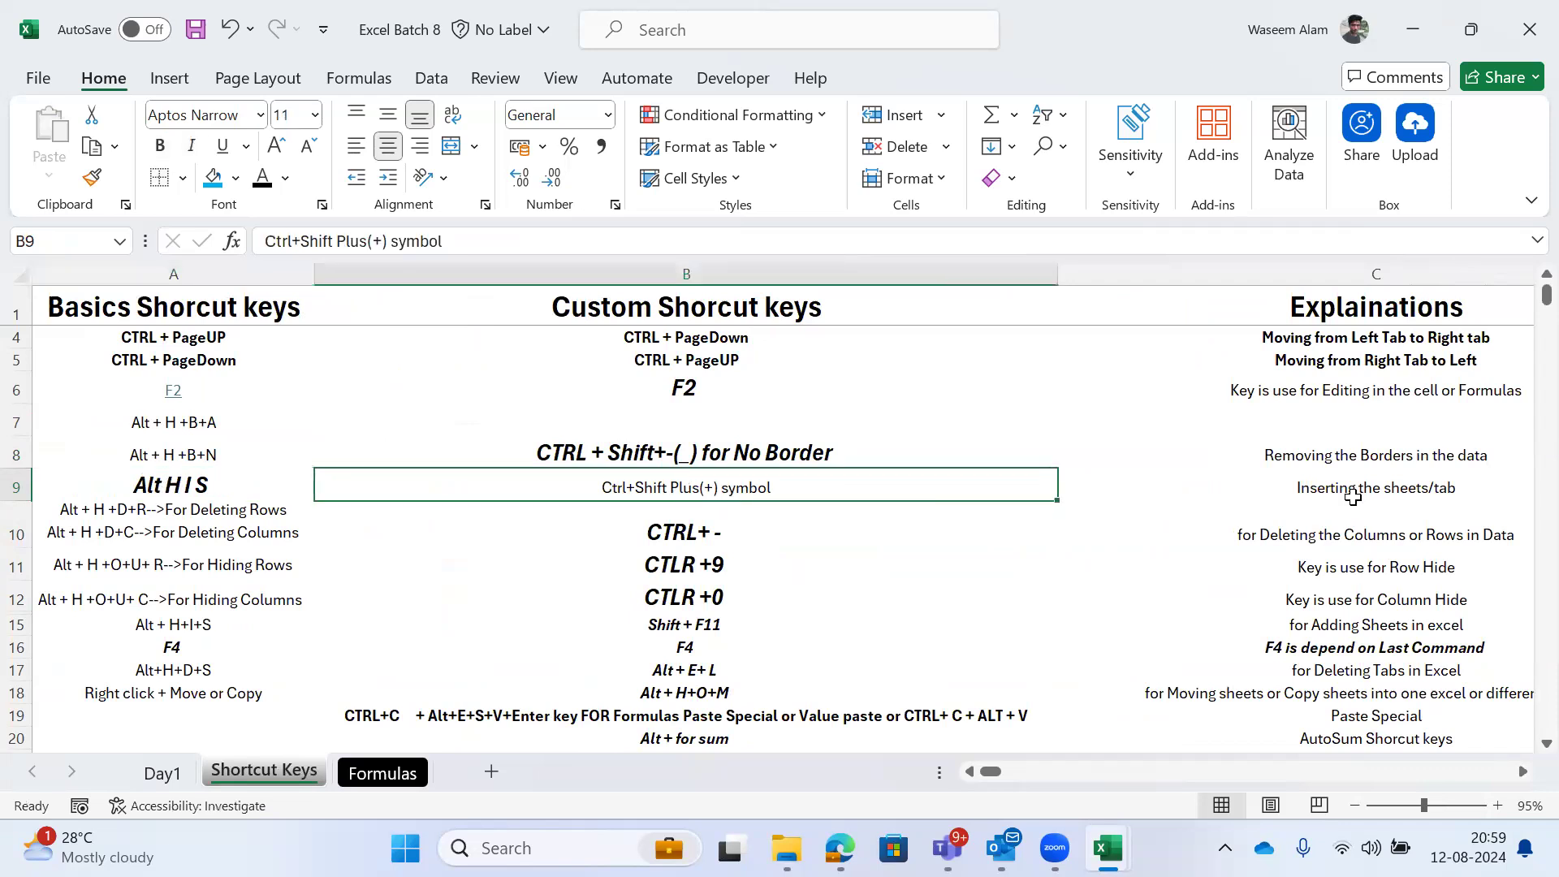
Step: Return to the Day1 sheet and select the entire blank column D between Tue and Wed
key("ctrl+Page_Up")
key("ctrl+Right")
key("Down")
key("Down")
key("Left")
key("Left")
key("Left")
key("Right")
key("Left")
key("Left")
key("Right")
key("Right")
key("Left")
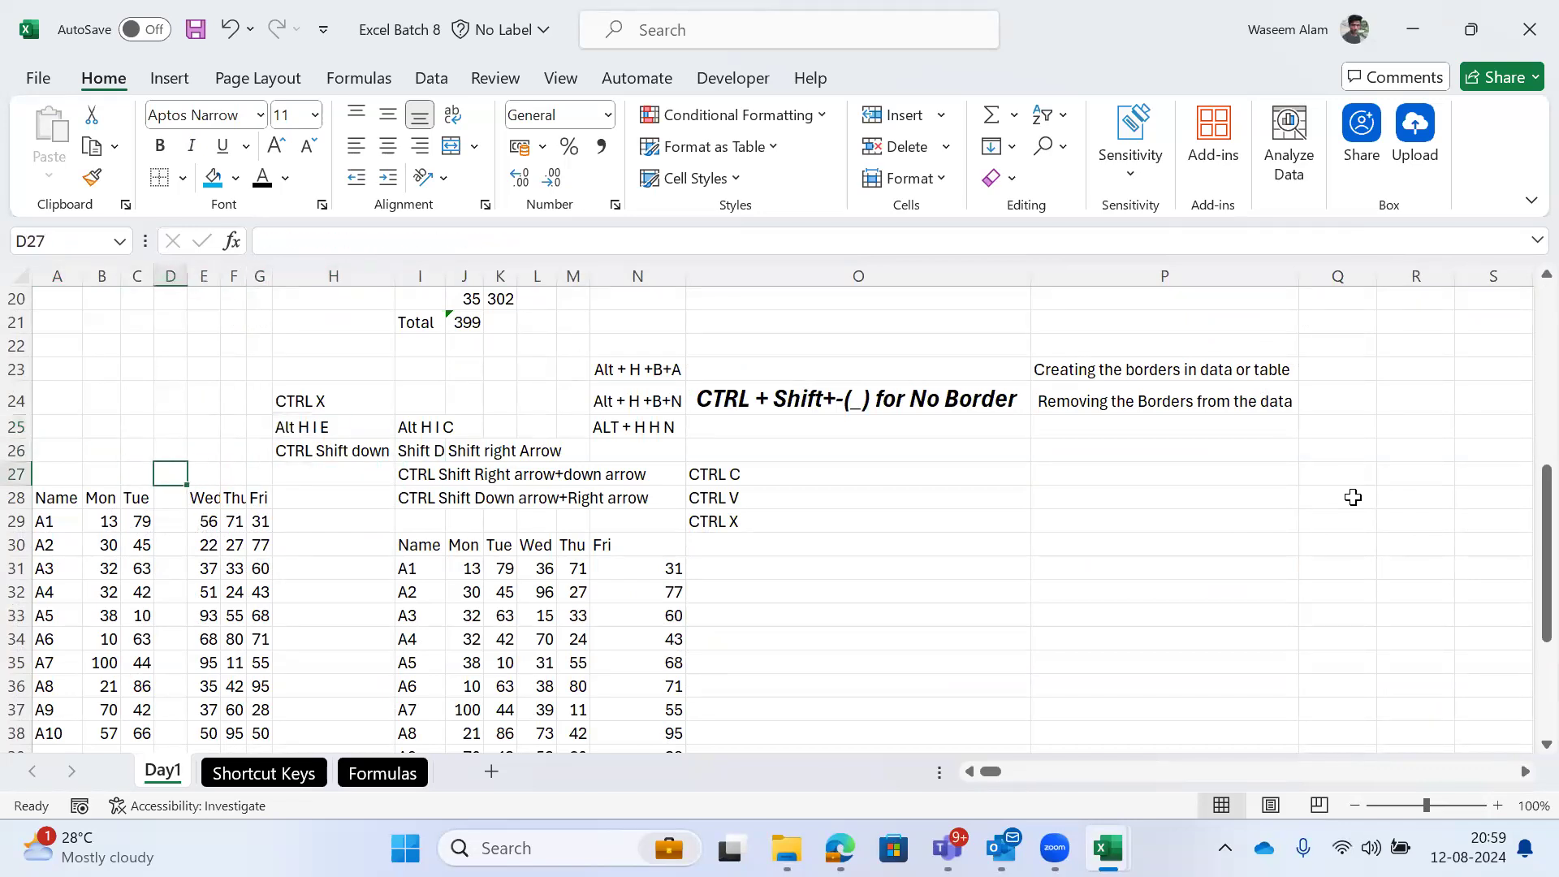
key("ctrl+space")
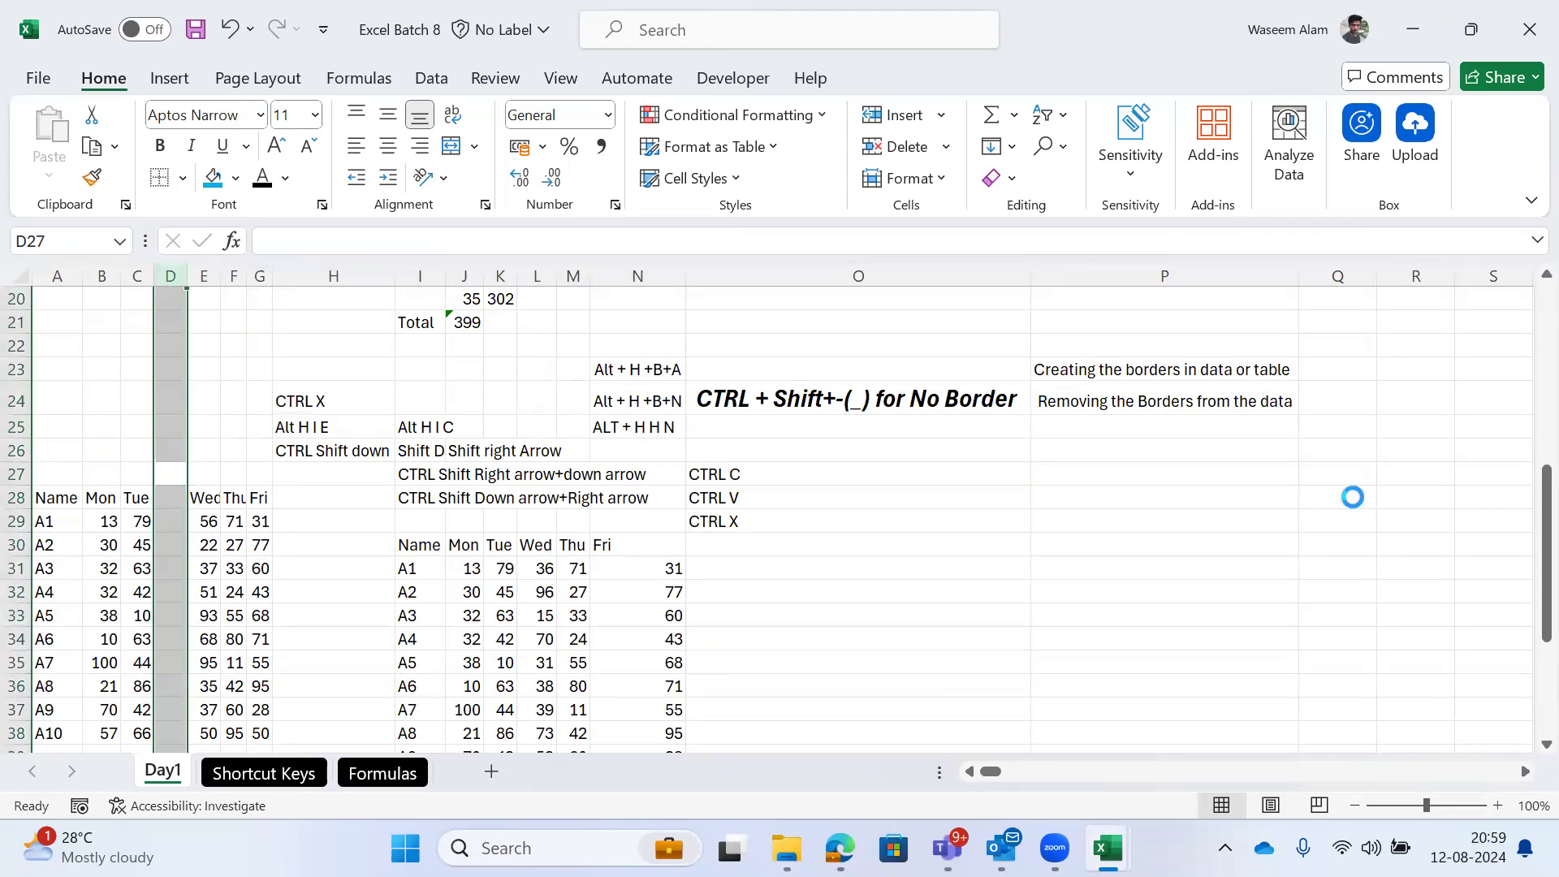
Step: Bring up the insert options with only cell D29 selected and dismiss them without inserting
key("Down")
key("Down")
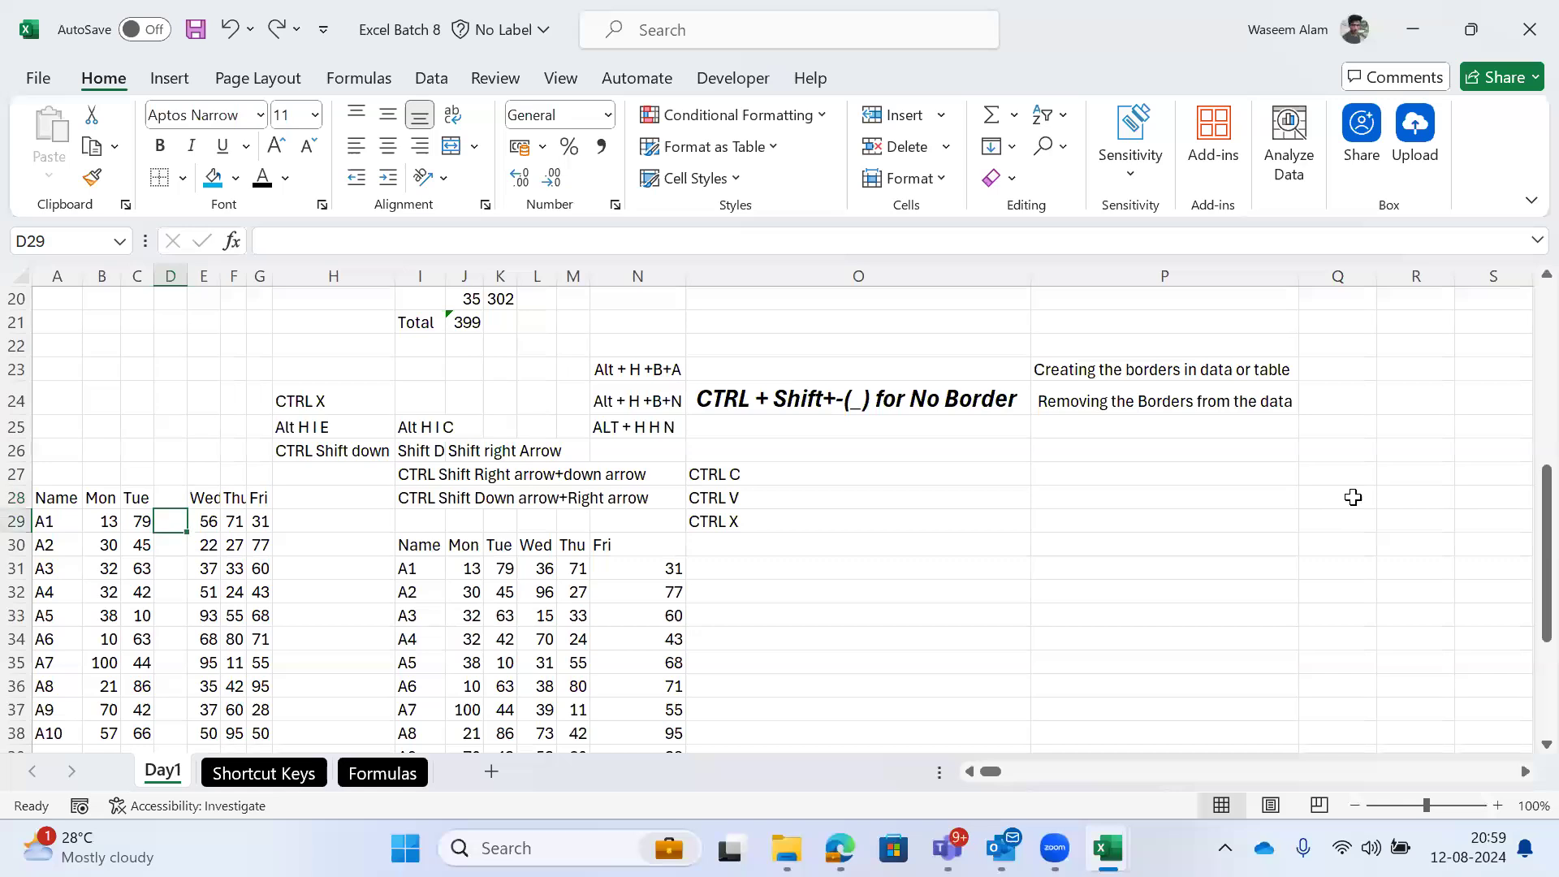
key("ctrl+shift+plus")
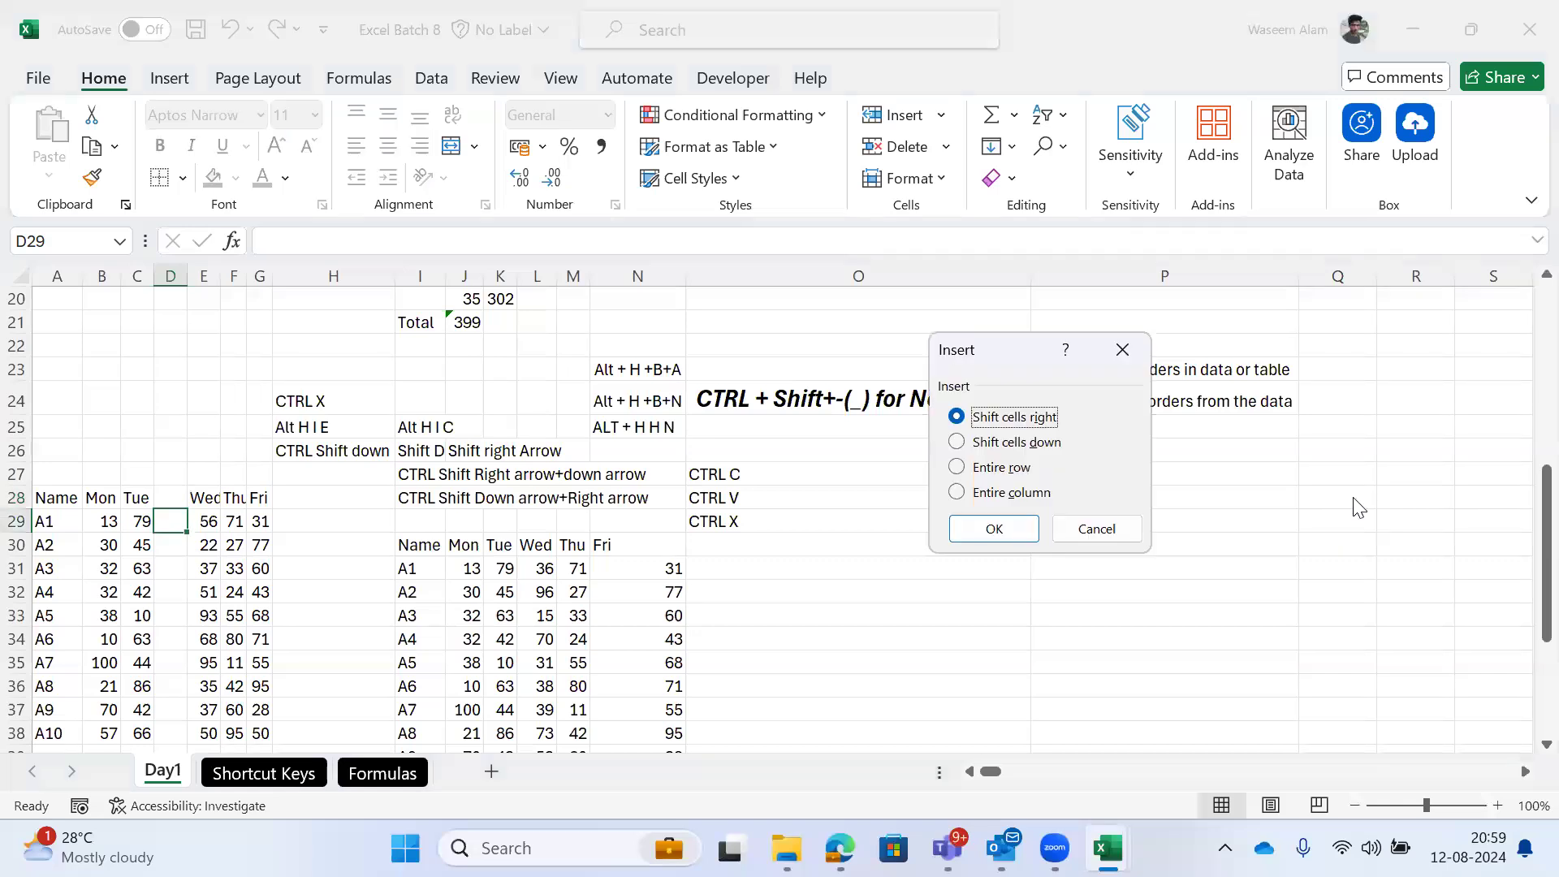
key("Escape")
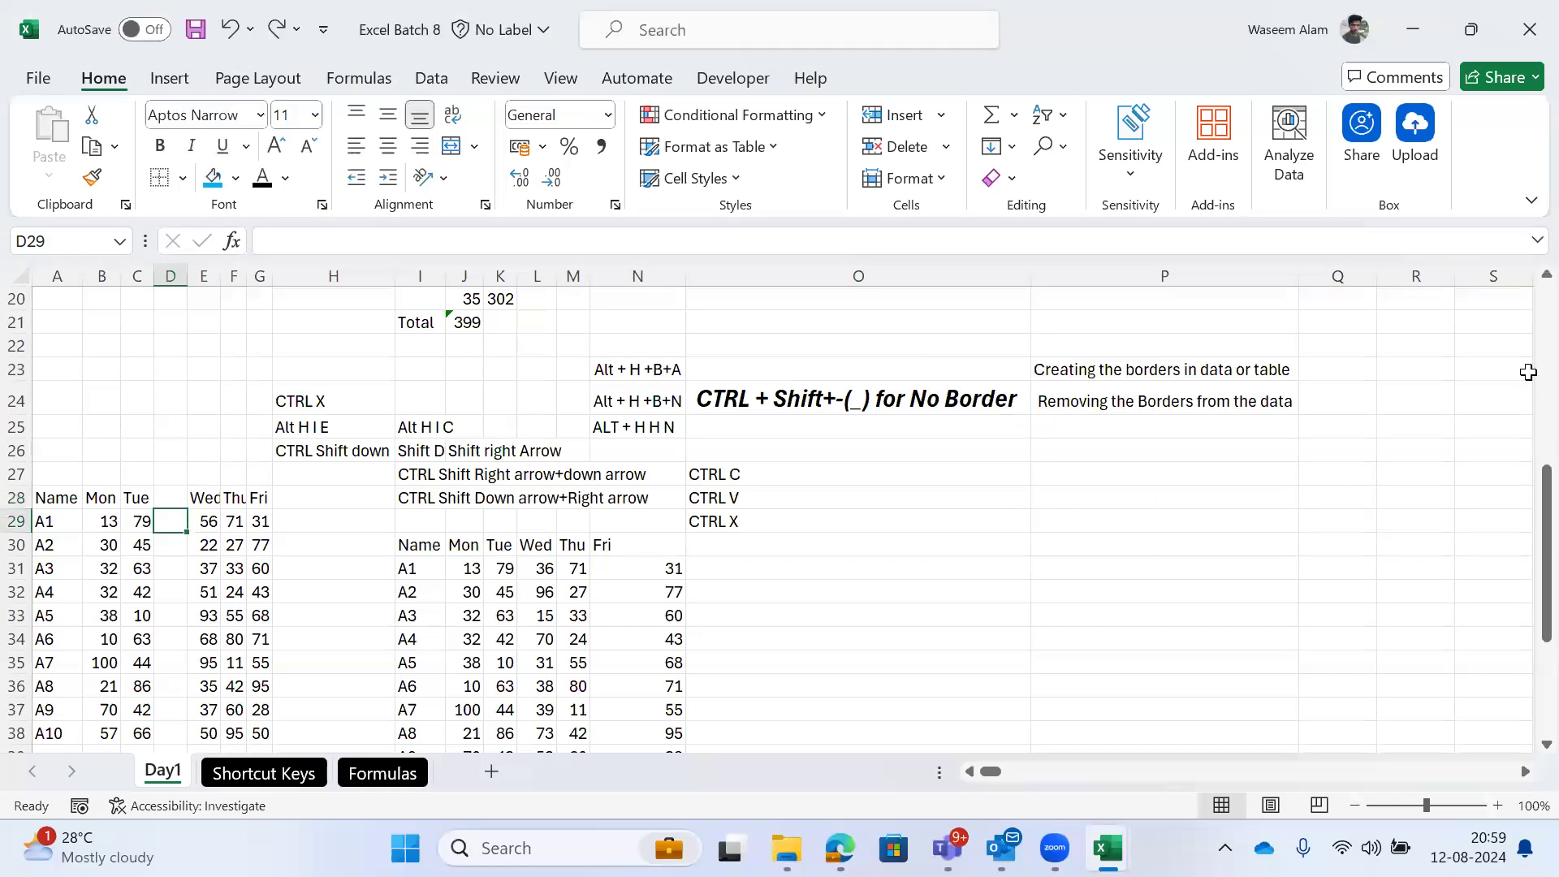
Step: Review the notes below the second table on selecting columns and rows in rows 42 and 44
key("Left")
key("ctrl+Down")
key("ctrl+Down")
key("Right")
key("ctrl+Up")
key("Right")
key("ctrl+Left")
key("ctrl+Down")
key("ctrl+Down")
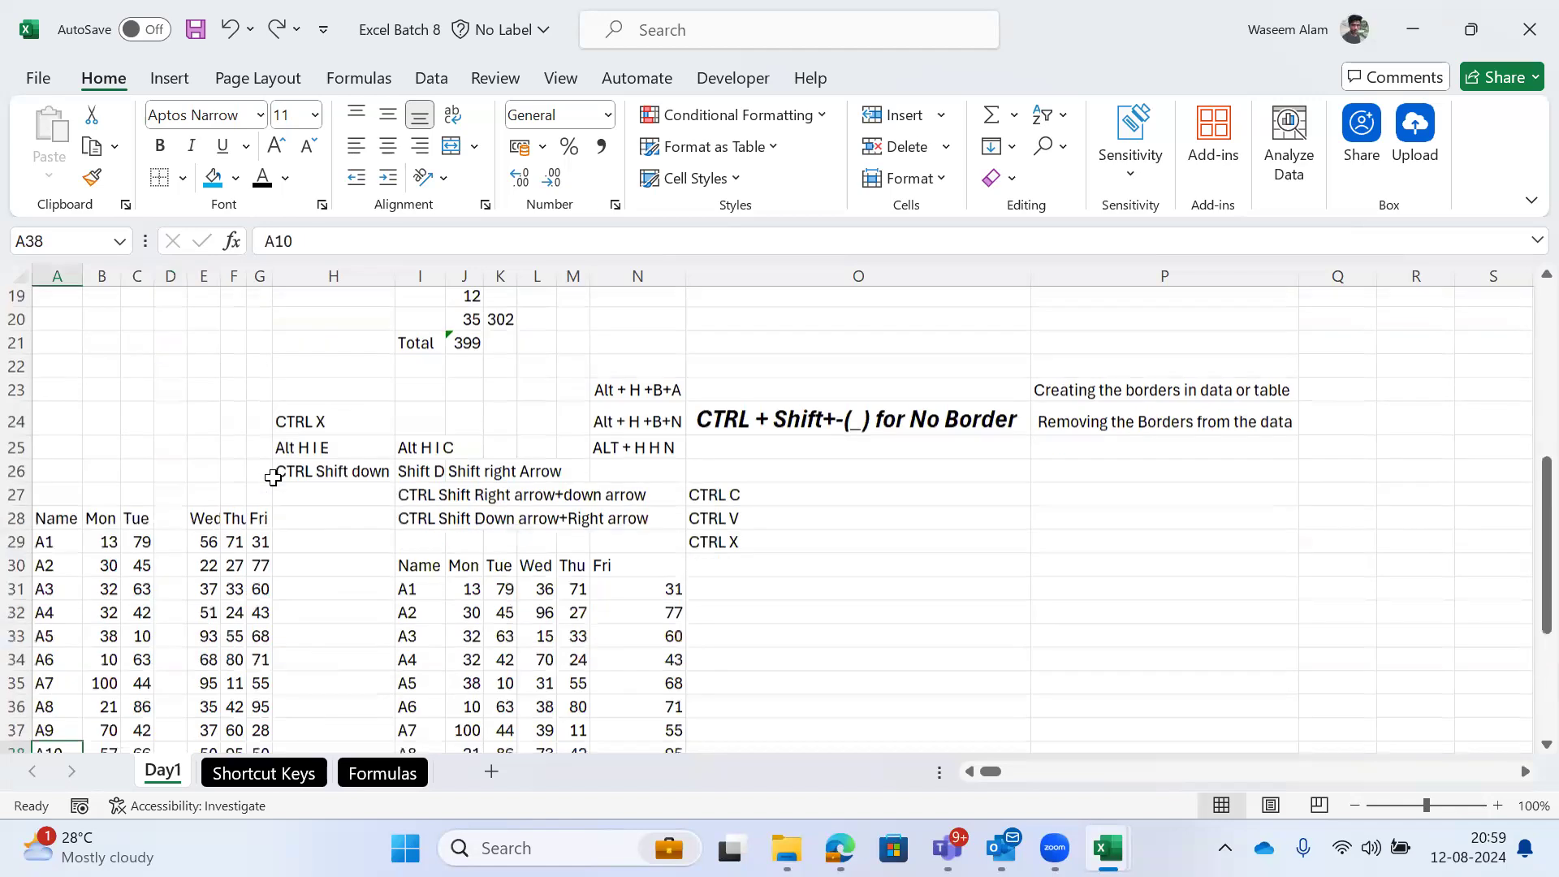
key("ctrl+Right")
key("Down")
key("Down")
key("ctrl+Right")
key("Down")
key("Down")
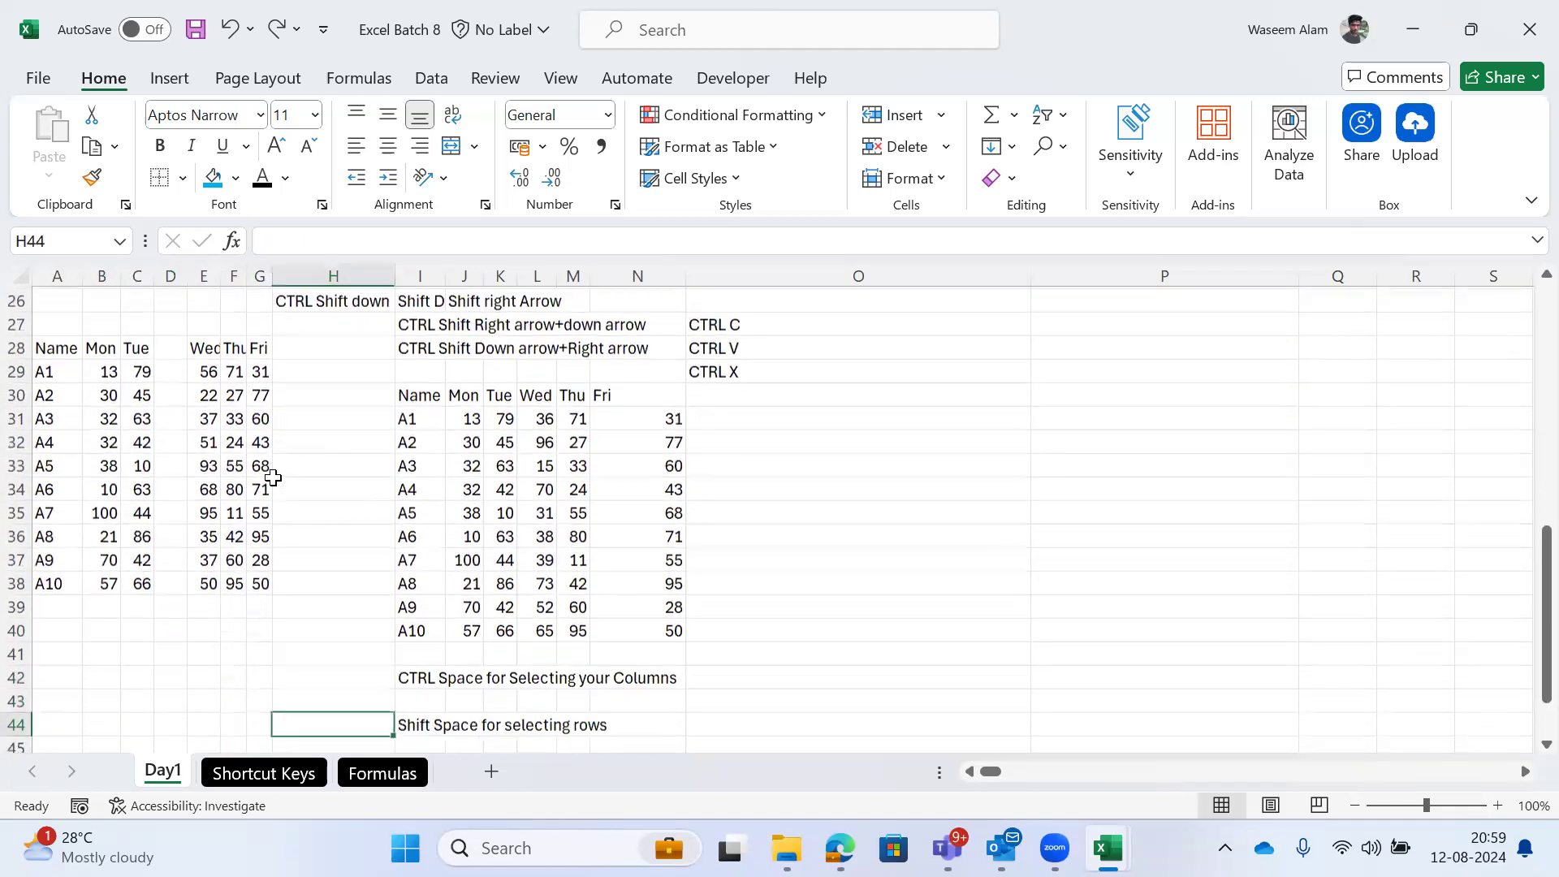
Step: Go back to header cell D28 and select its entire column
key("Up")
key("Up")
key("Left")
key("Left")
key("Up")
key("Up")
key("Up")
key("Left")
key("Left")
key("ctrl+Up")
key("Left")
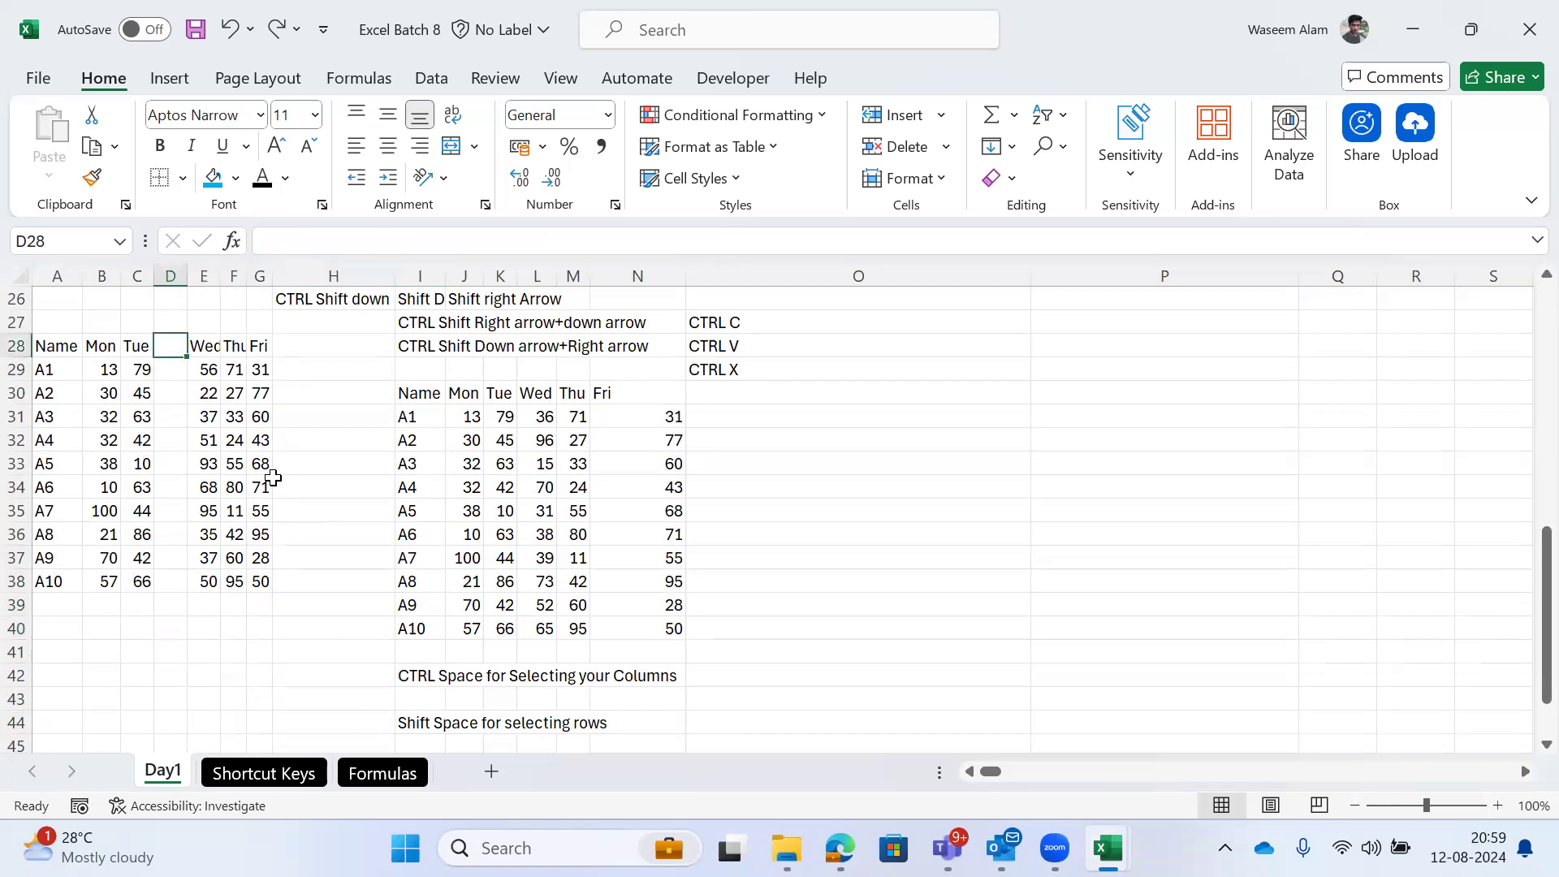
key("ctrl+space")
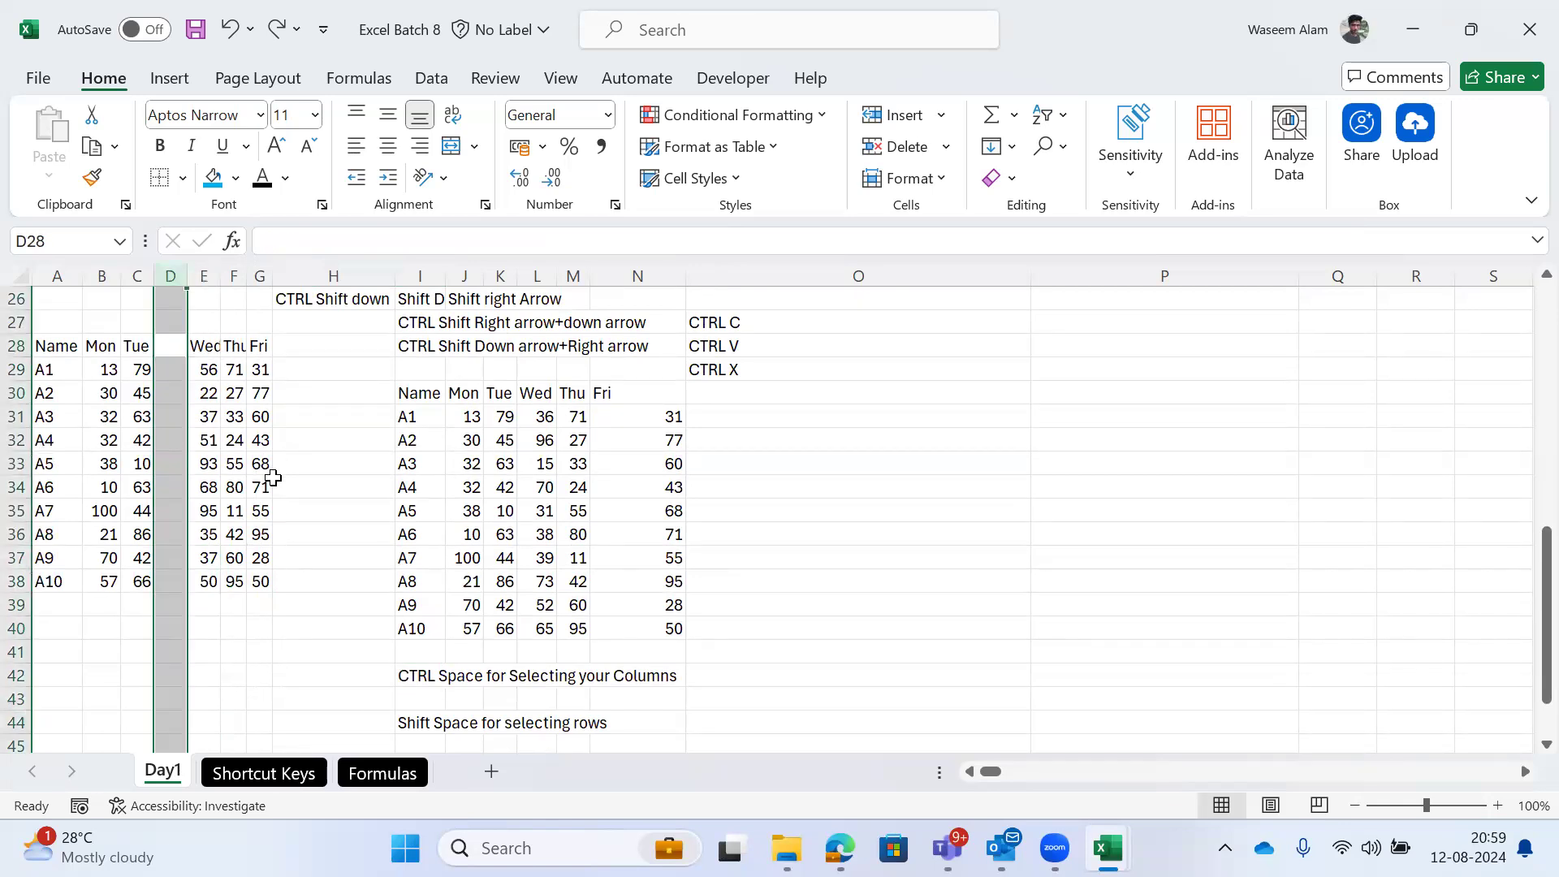
Step: Copy the Ctrl+Shift Plus(+) symbol entry from B9 of Shortcut Keys into H23 of Day1
key("Right")
key("Right")
key("Up")
key("Up")
key("Up")
key("Up")
key("Up")
key("Down")
key("Left")
key("Right")
key("Up")
key("Right")
key("Right")
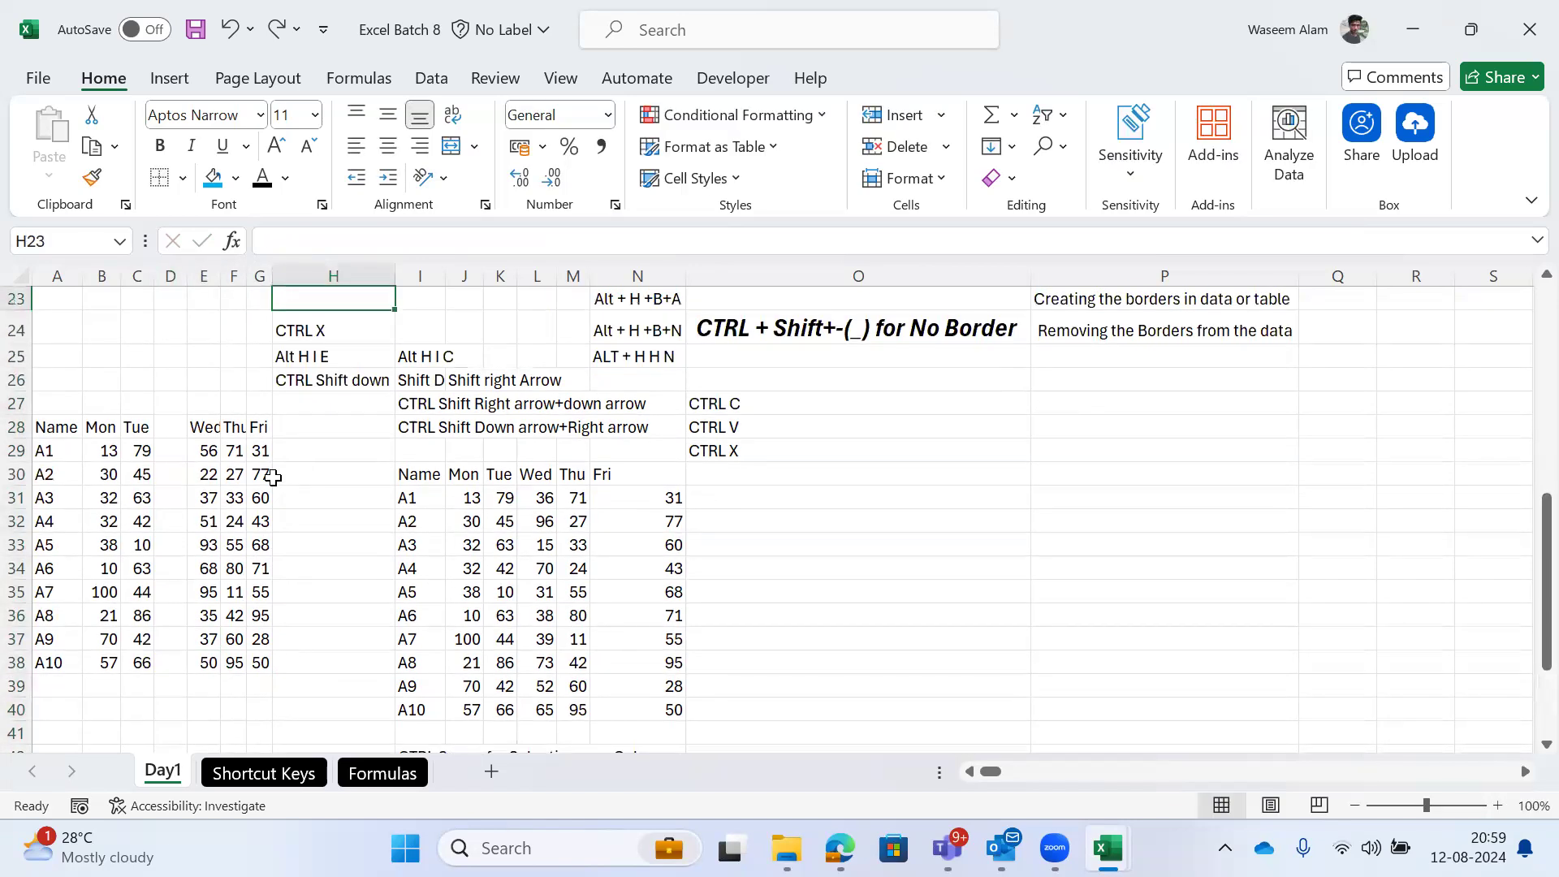
key("ctrl+Page_Down")
key("ctrl+c")
key("ctrl+Page_Up")
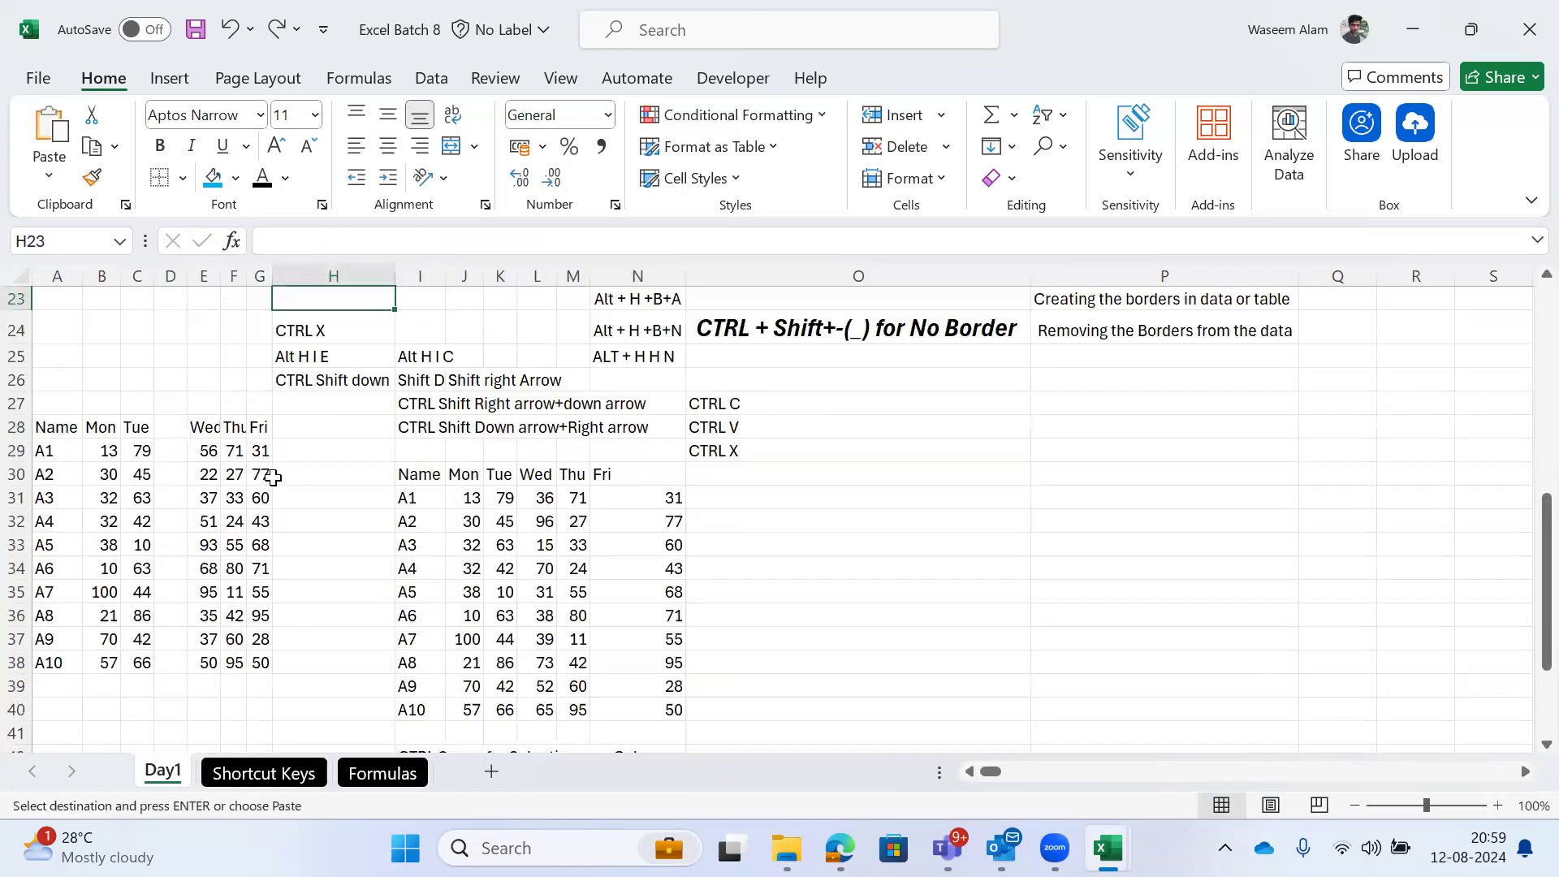
key("ctrl+v")
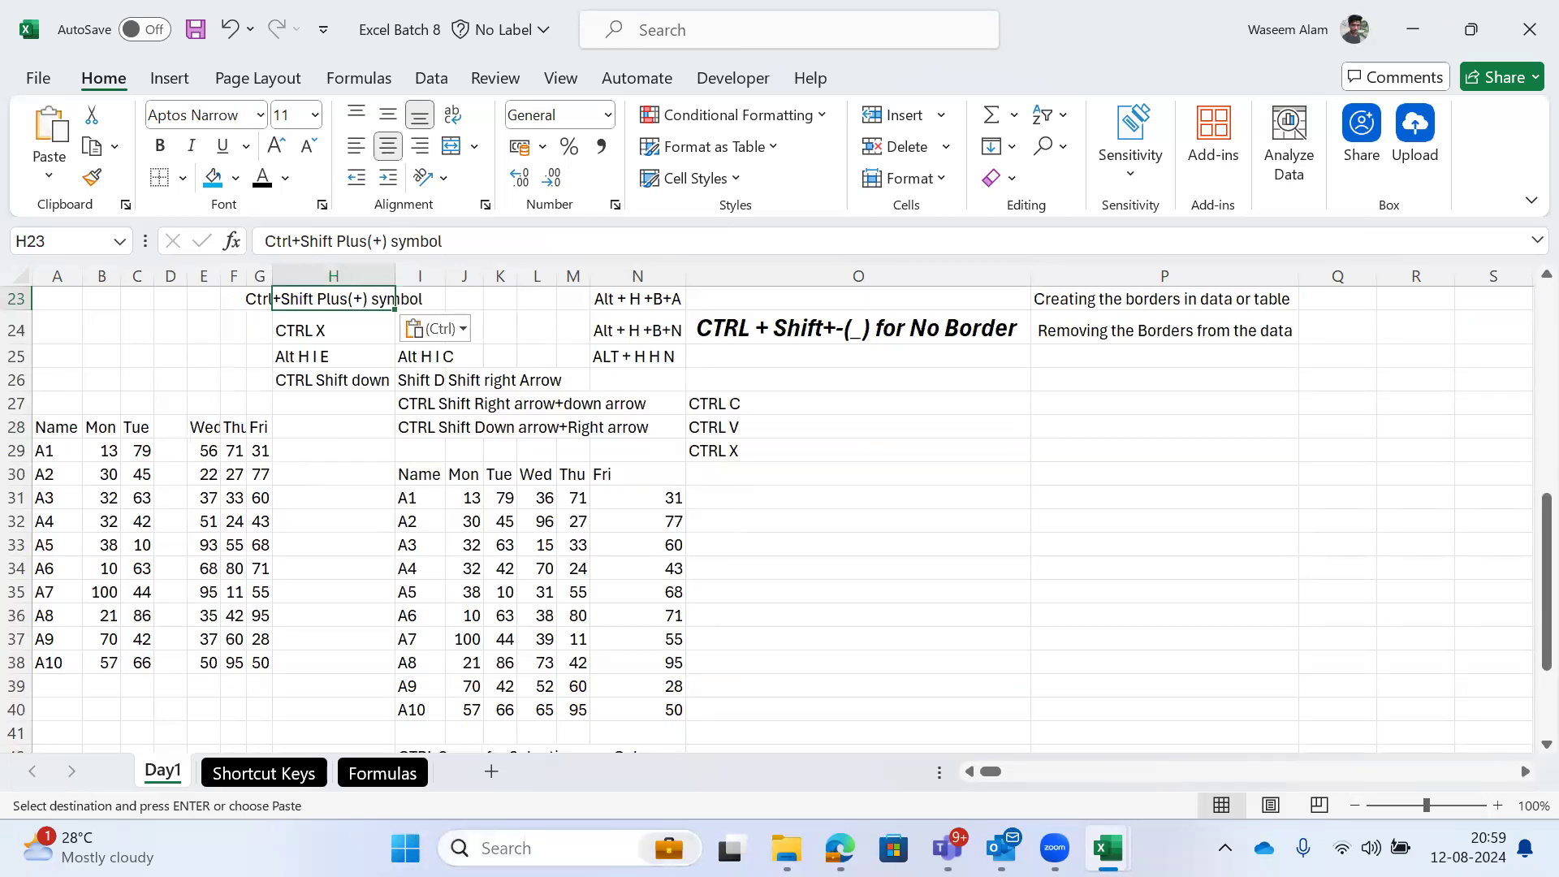
Step: Find and open the Windows On-Screen Keyboard to look at the plus key, and close it again
left_click(520, 848)
type("key")
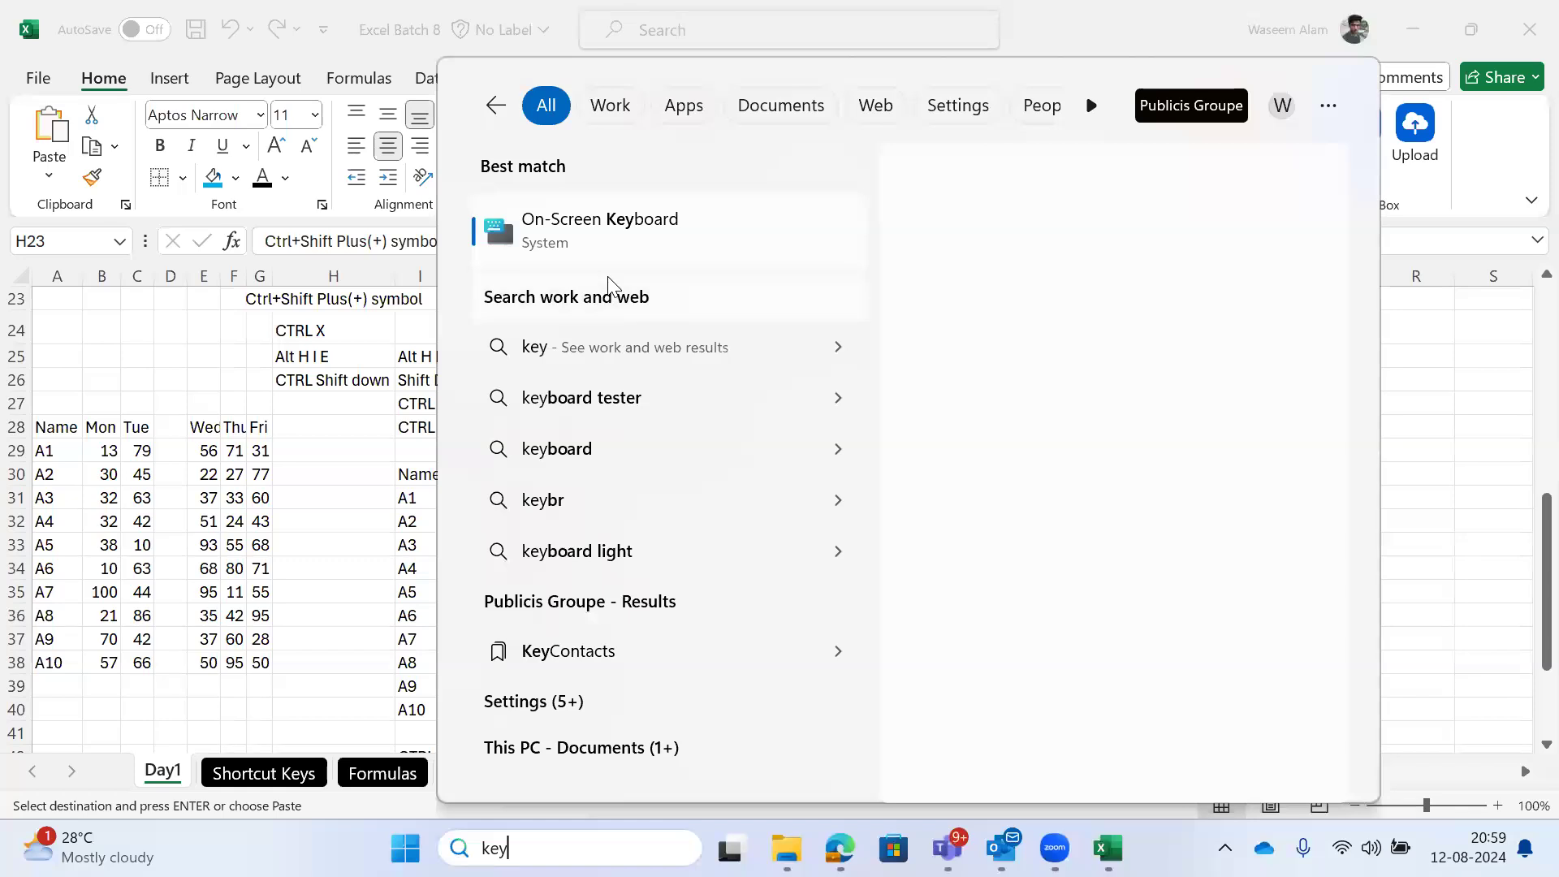
left_click(689, 258)
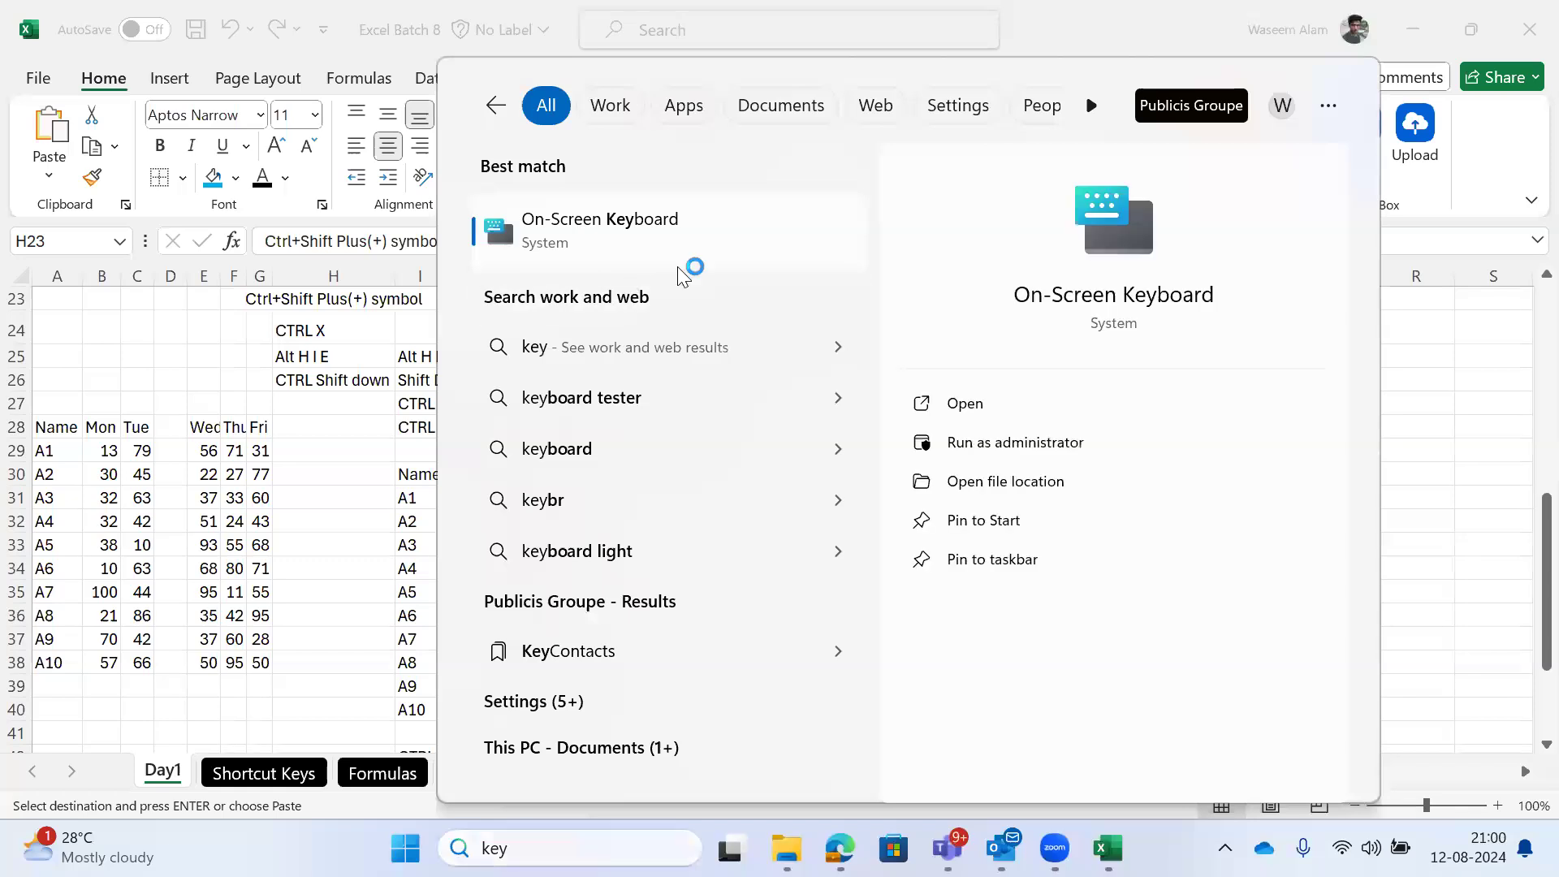
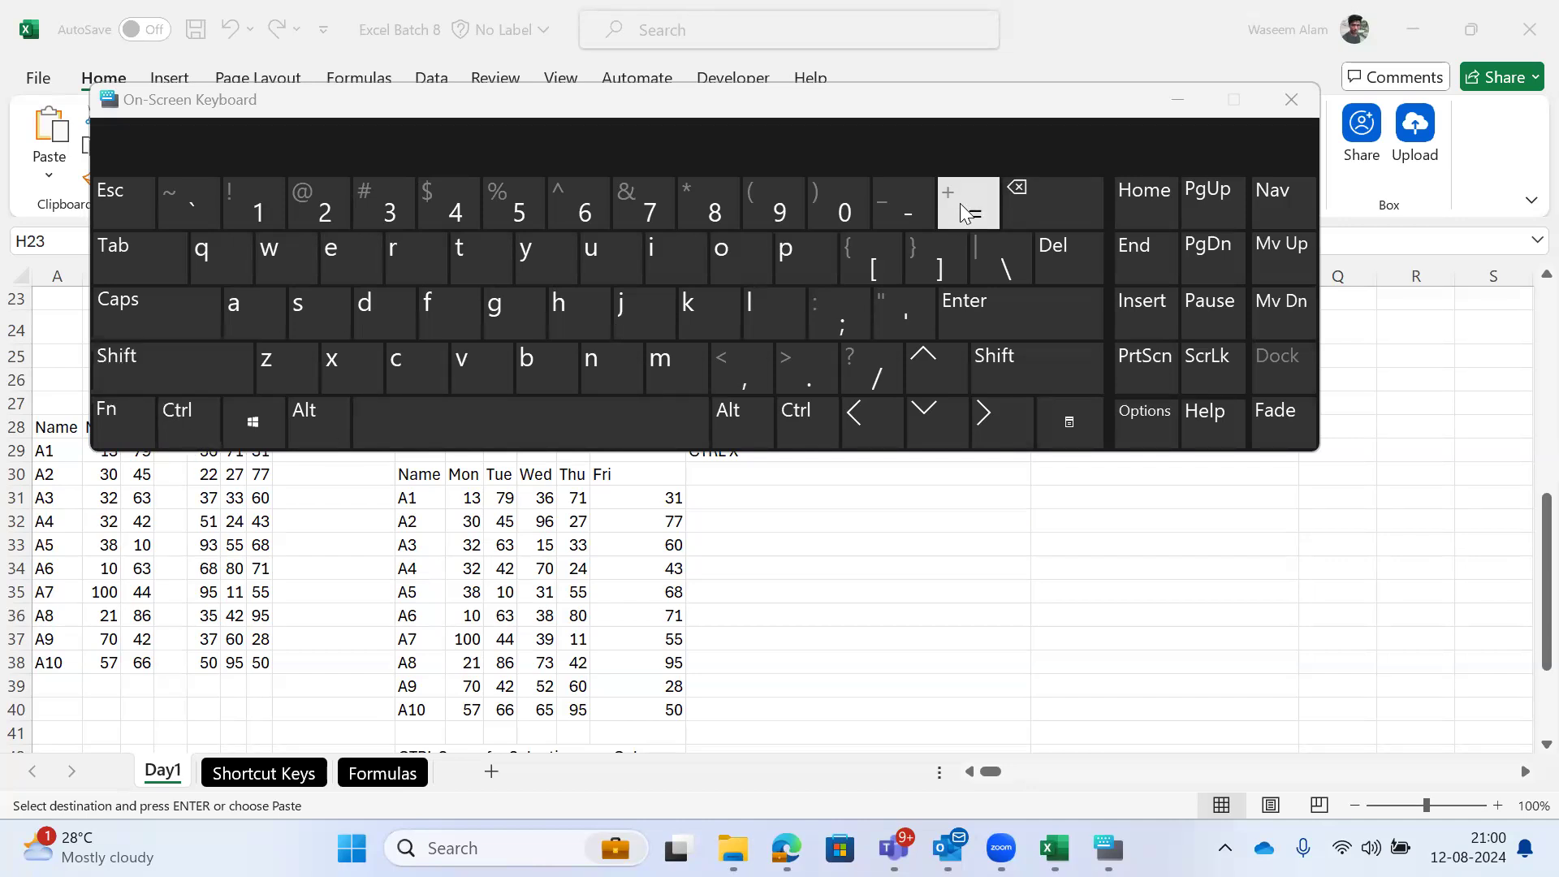
left_click(1291, 101)
Step: Select the entire blank column D from cell D29 and insert one more column there
left_click(181, 496)
key("Up")
key("Up")
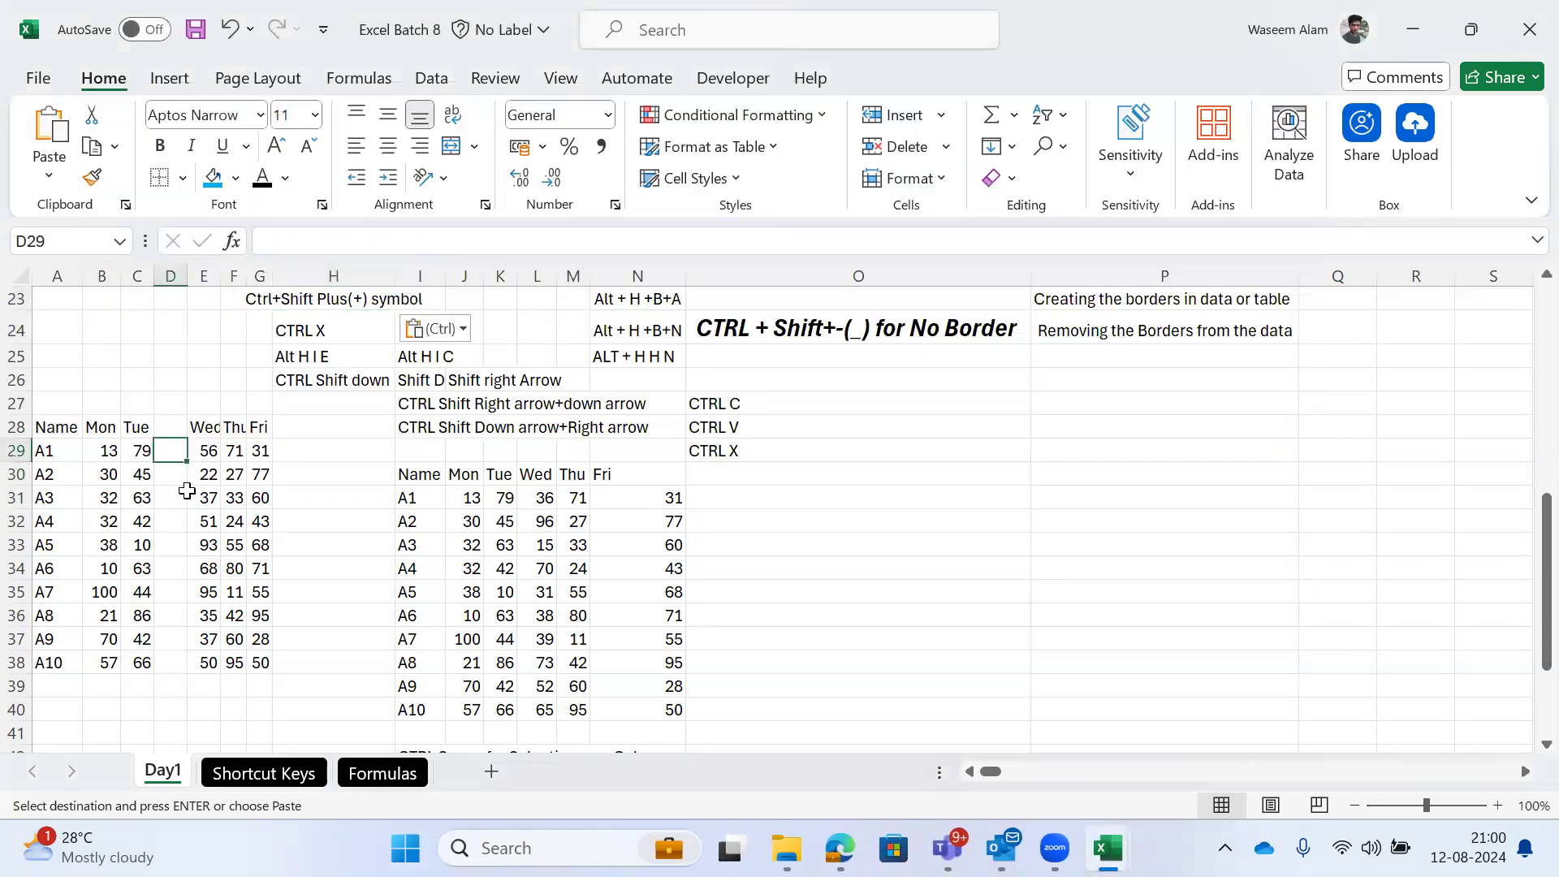
key("ctrl")
key("space")
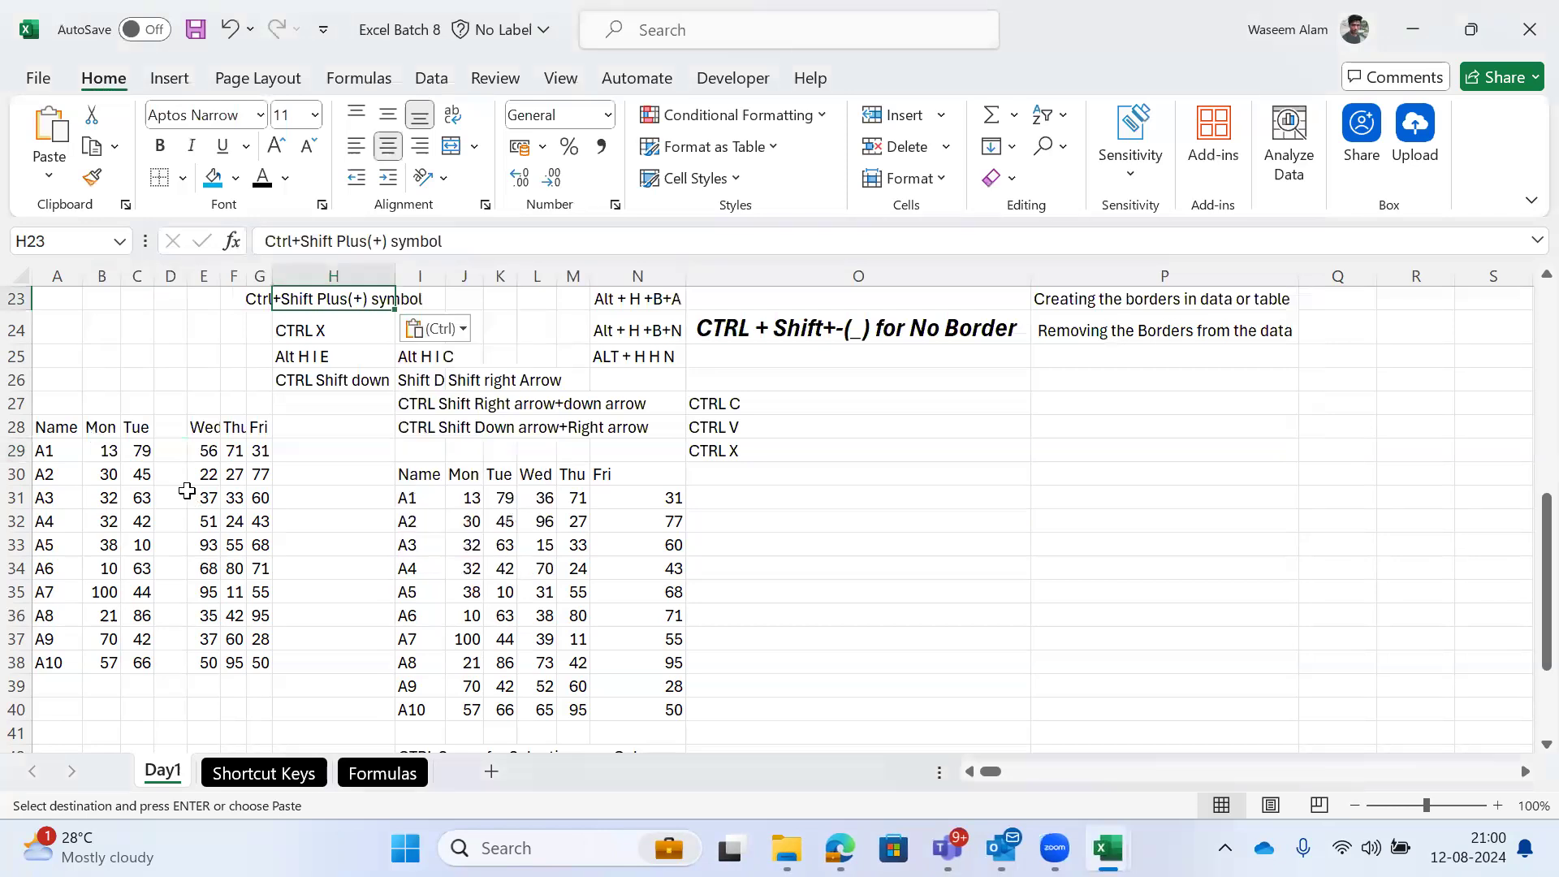
left_click(164, 446)
key("ctrl+space")
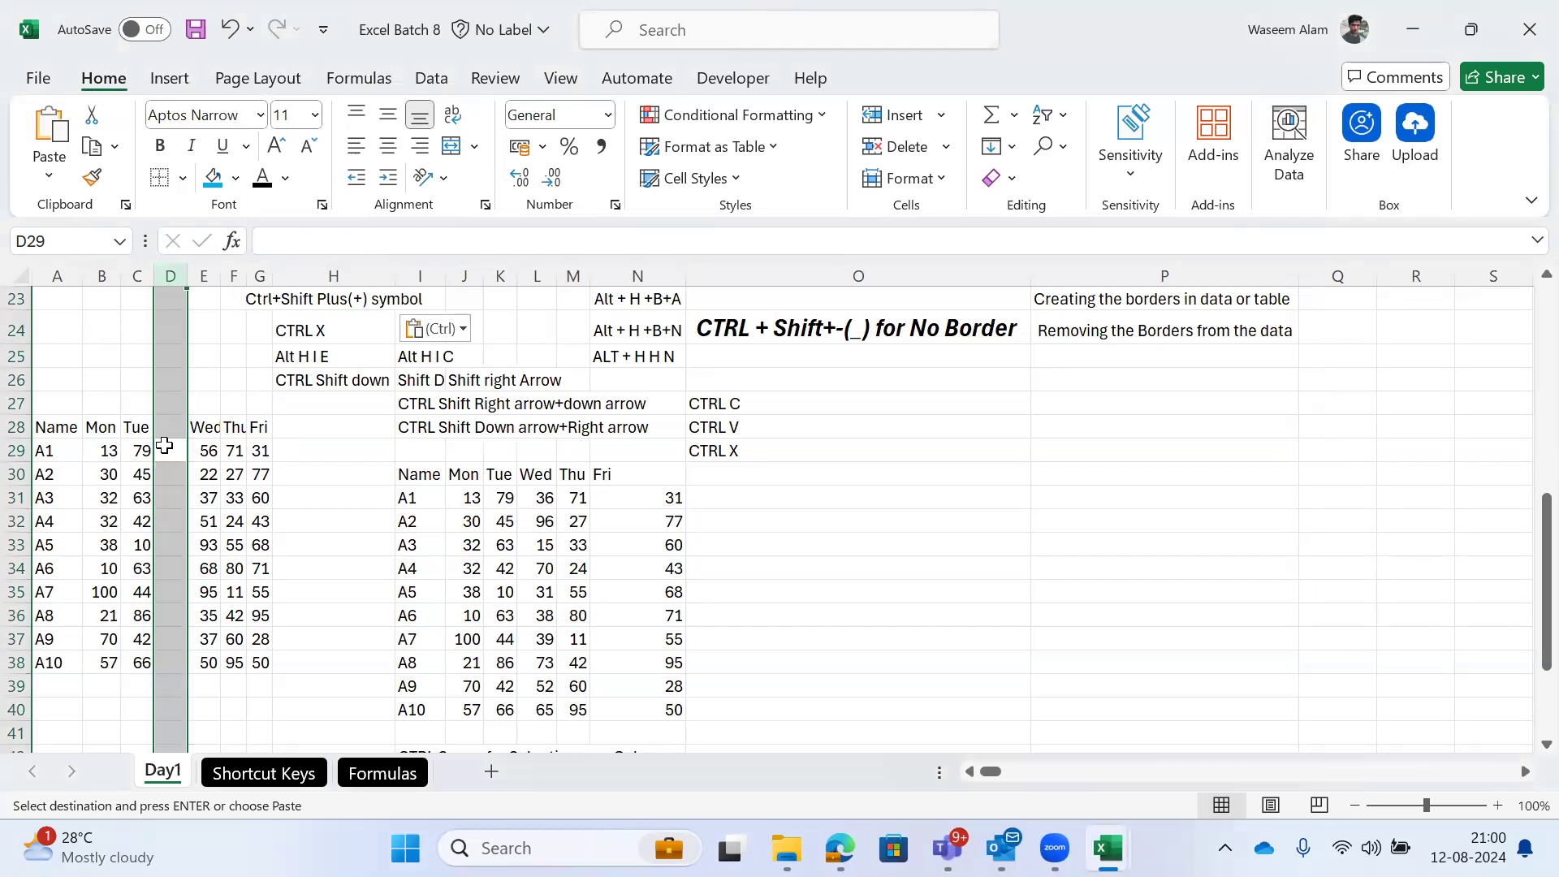
key("ctrl+shift+plus")
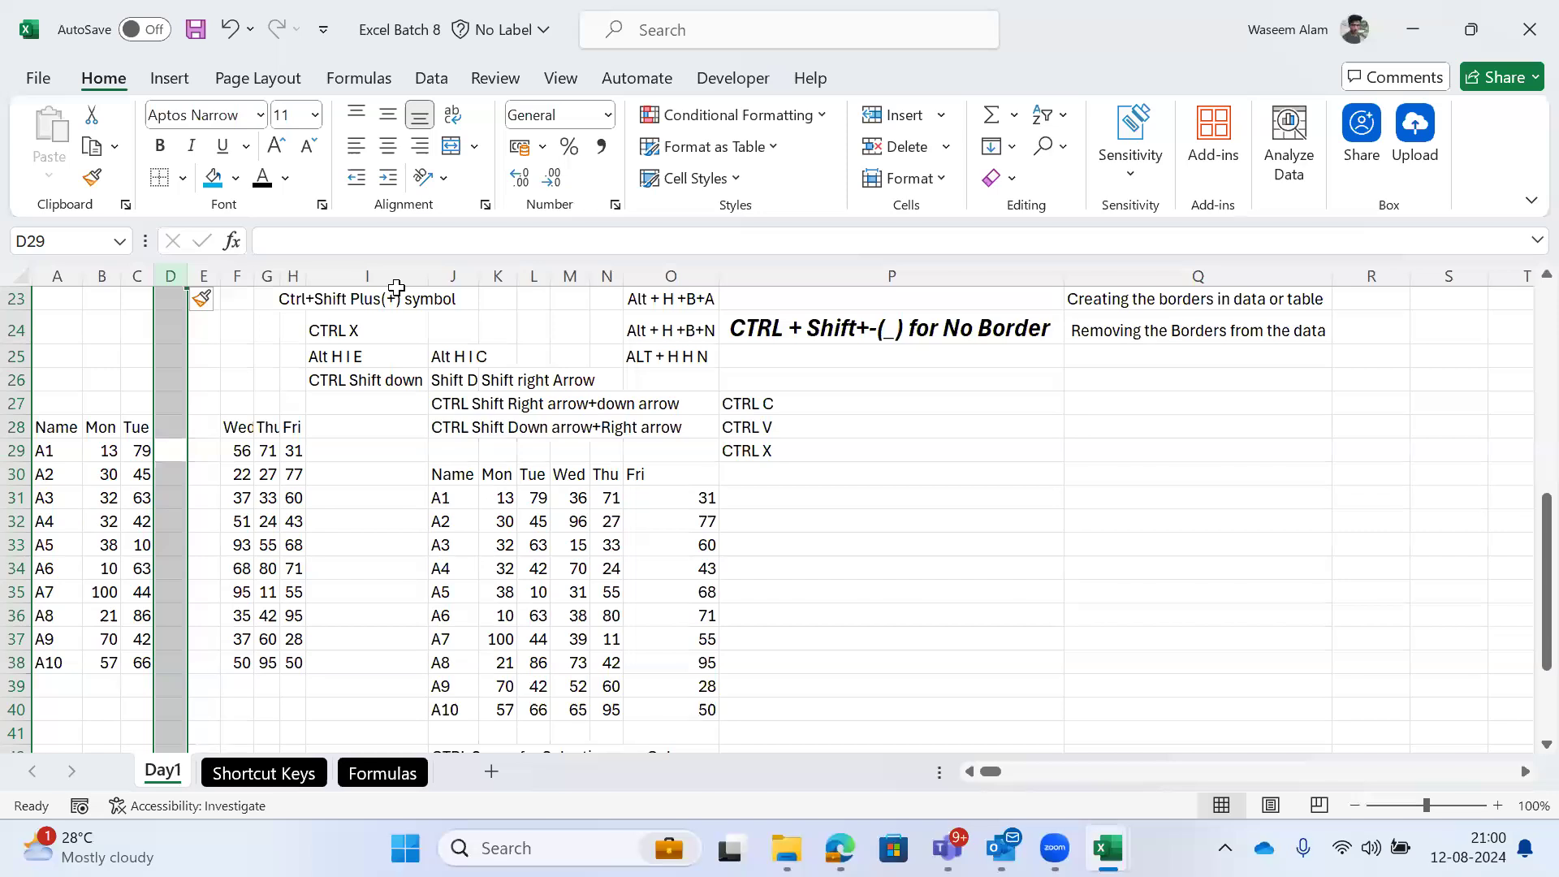
Step: Keep inserting single columns at column D until ten blank columns separate Tue from Wed
key("ctrl+shift+plus")
key("ctrl+shift+plus")
key("ctrl+shift+plus")
key("ctrl+shift+plus")
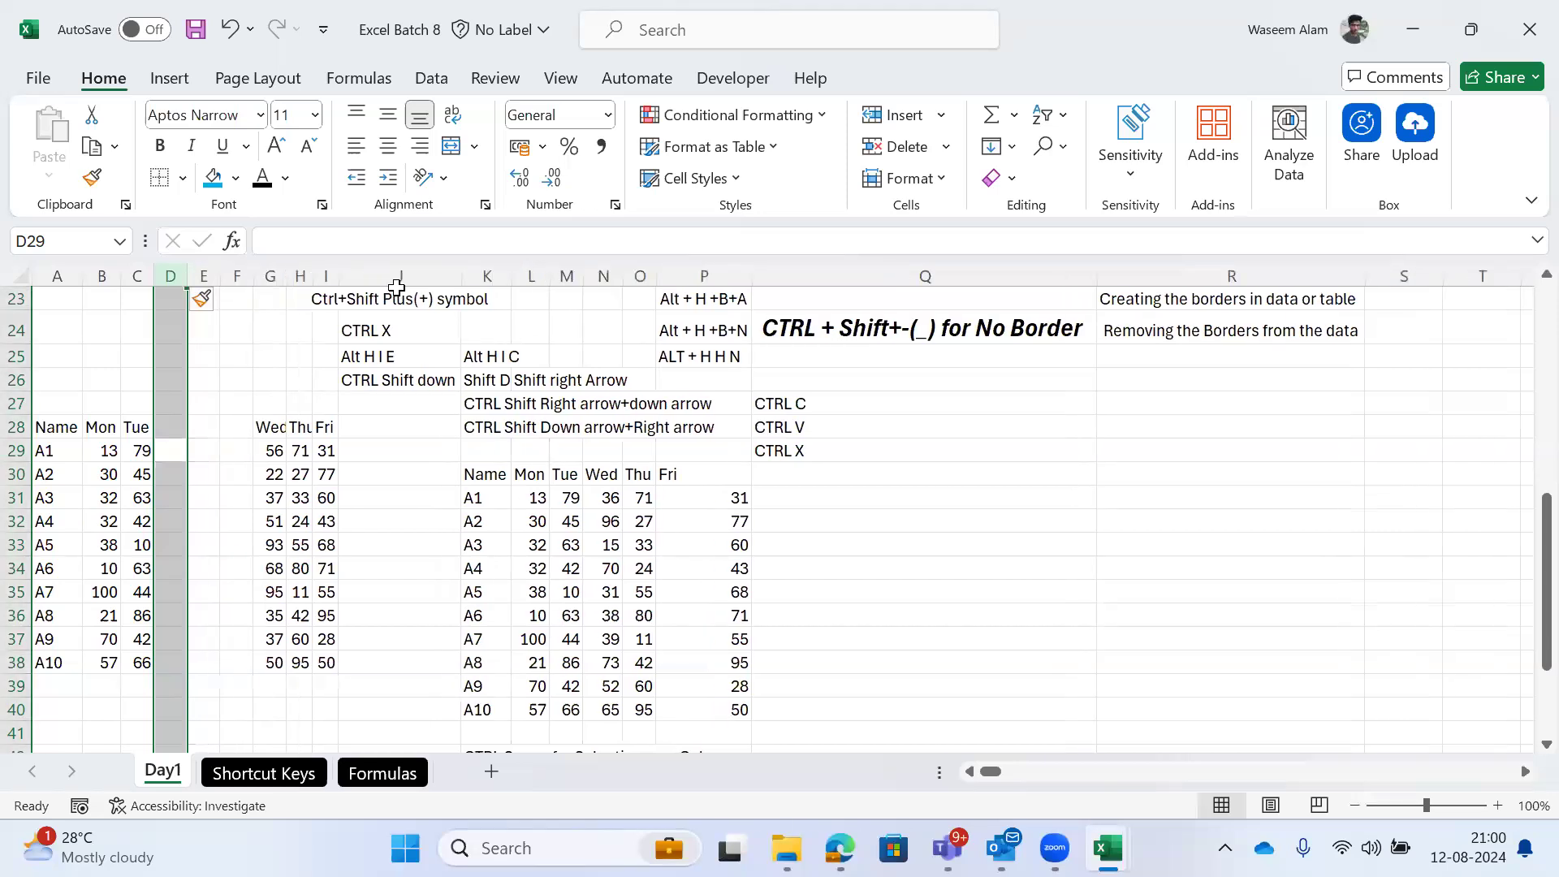
key("ctrl+shift+plus")
key("ctrl+shift+plus")
key("ctrl+shift+plus")
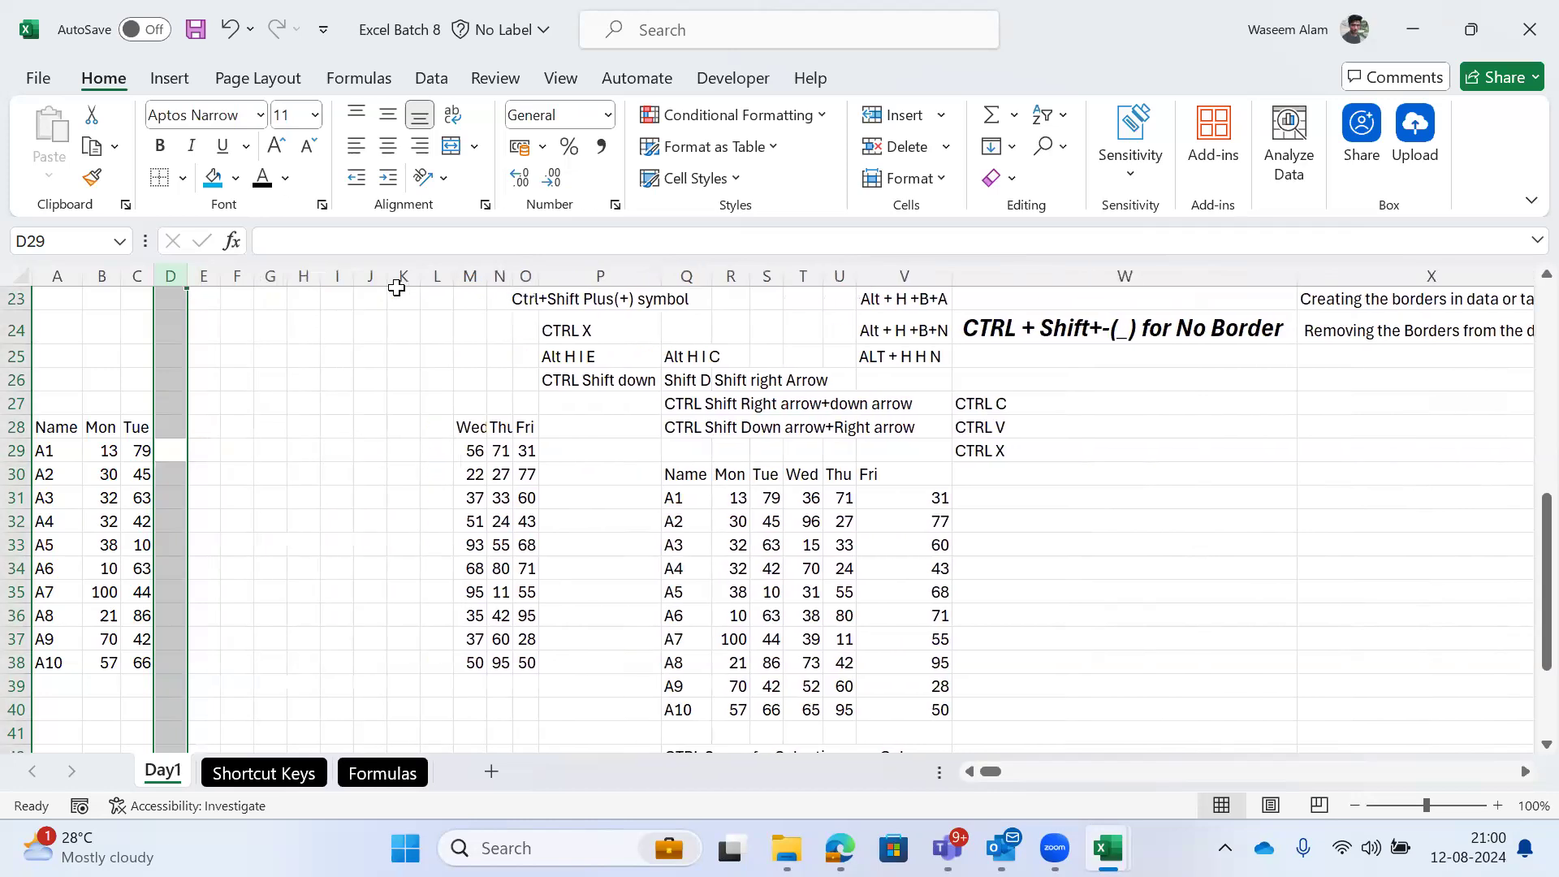
key("ctrl+shift+plus")
Step: Select entire columns D to L and insert nine columns at a time, three times in a row
key("Left")
key("Right")
key("ctrl+shift+Right")
key("shift+Left")
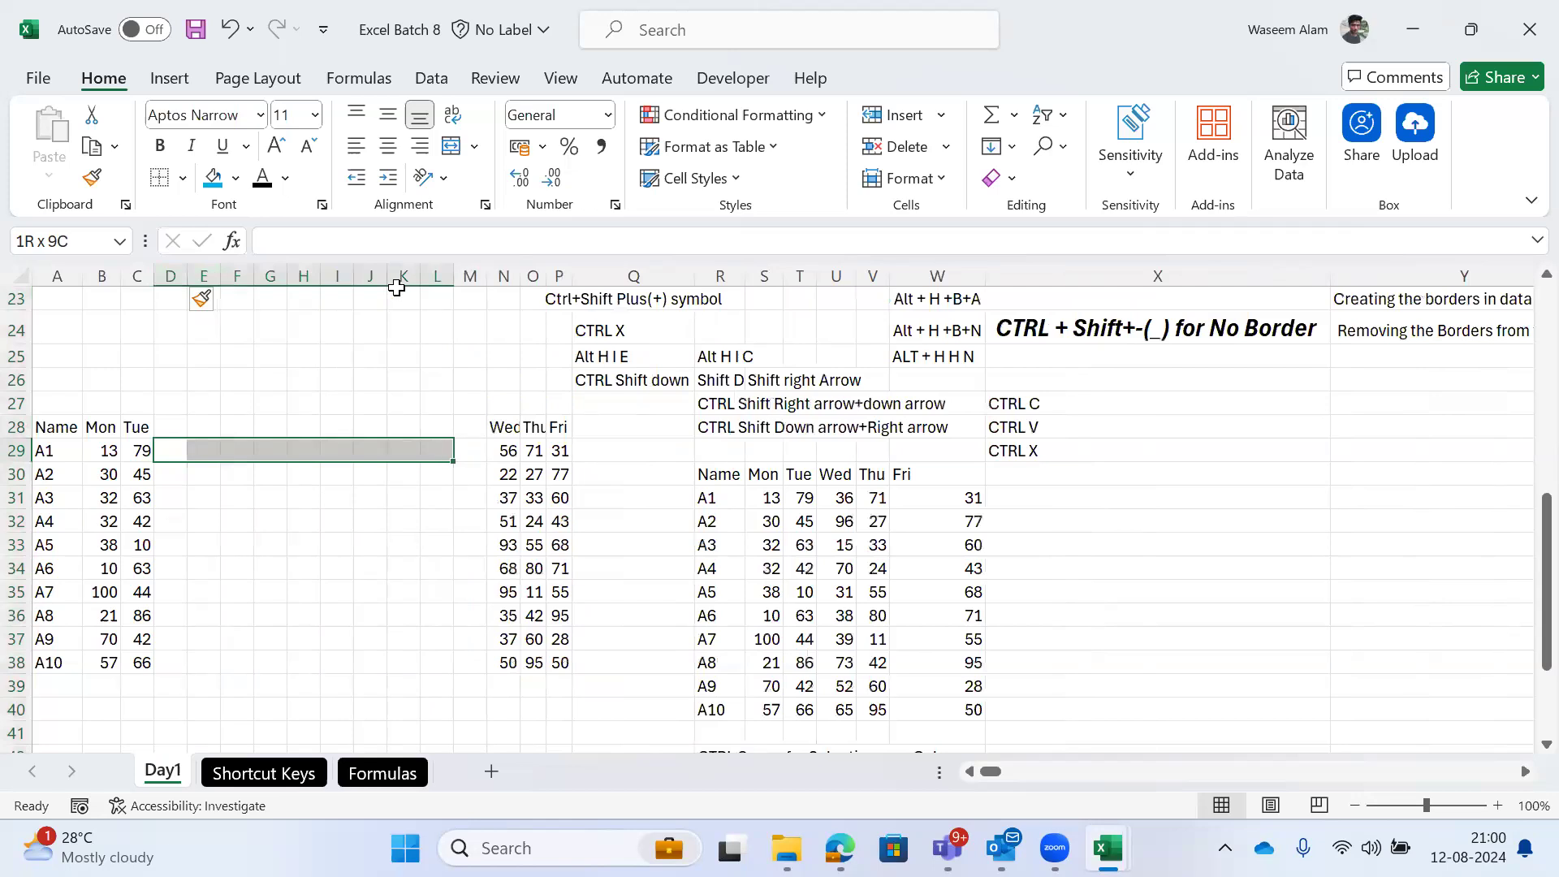
key("ctrl+space")
key("ctrl+shift+plus")
key("ctrl+shift+plus")
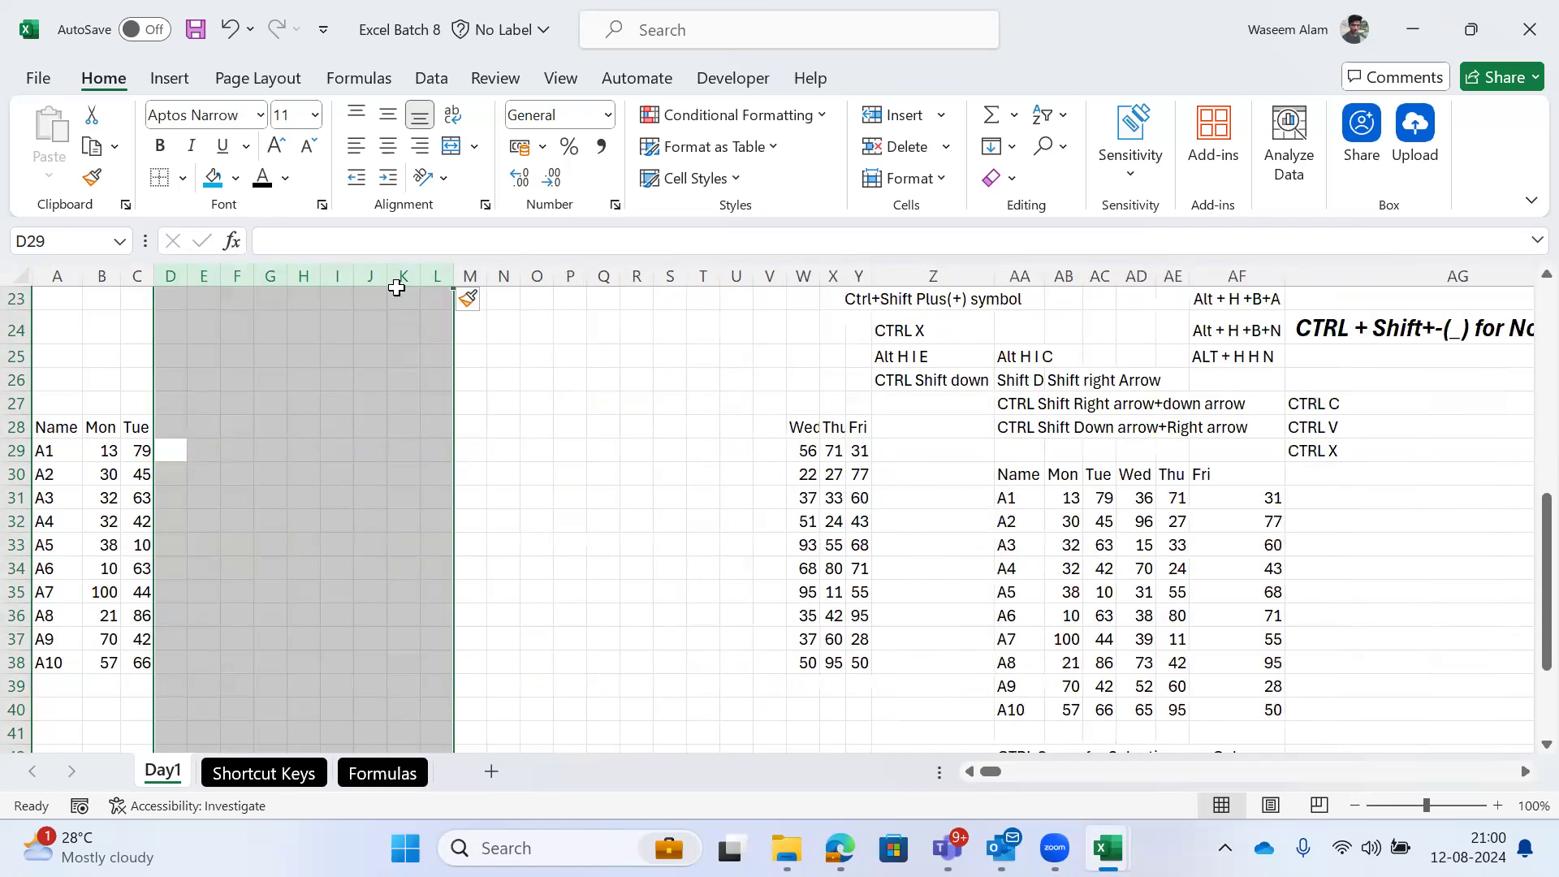
key("ctrl+shift+plus")
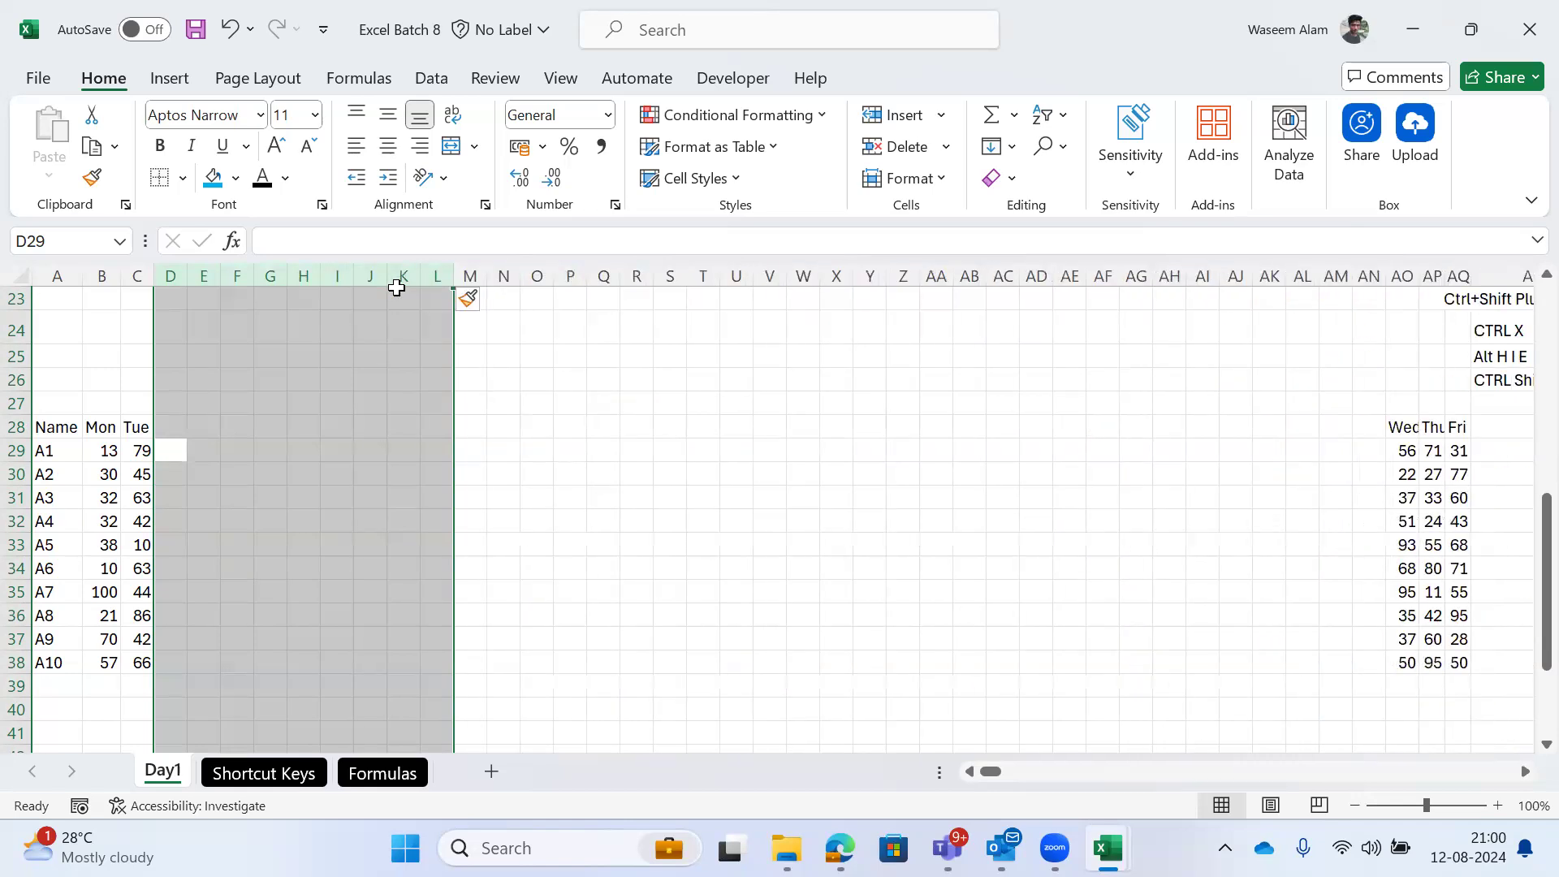
Step: Delete all the blank columns between Tue and Wed so the two columns are adjacent
key("ctrl+shift+Right")
key("shift+Left")
key("ctrl+minus")
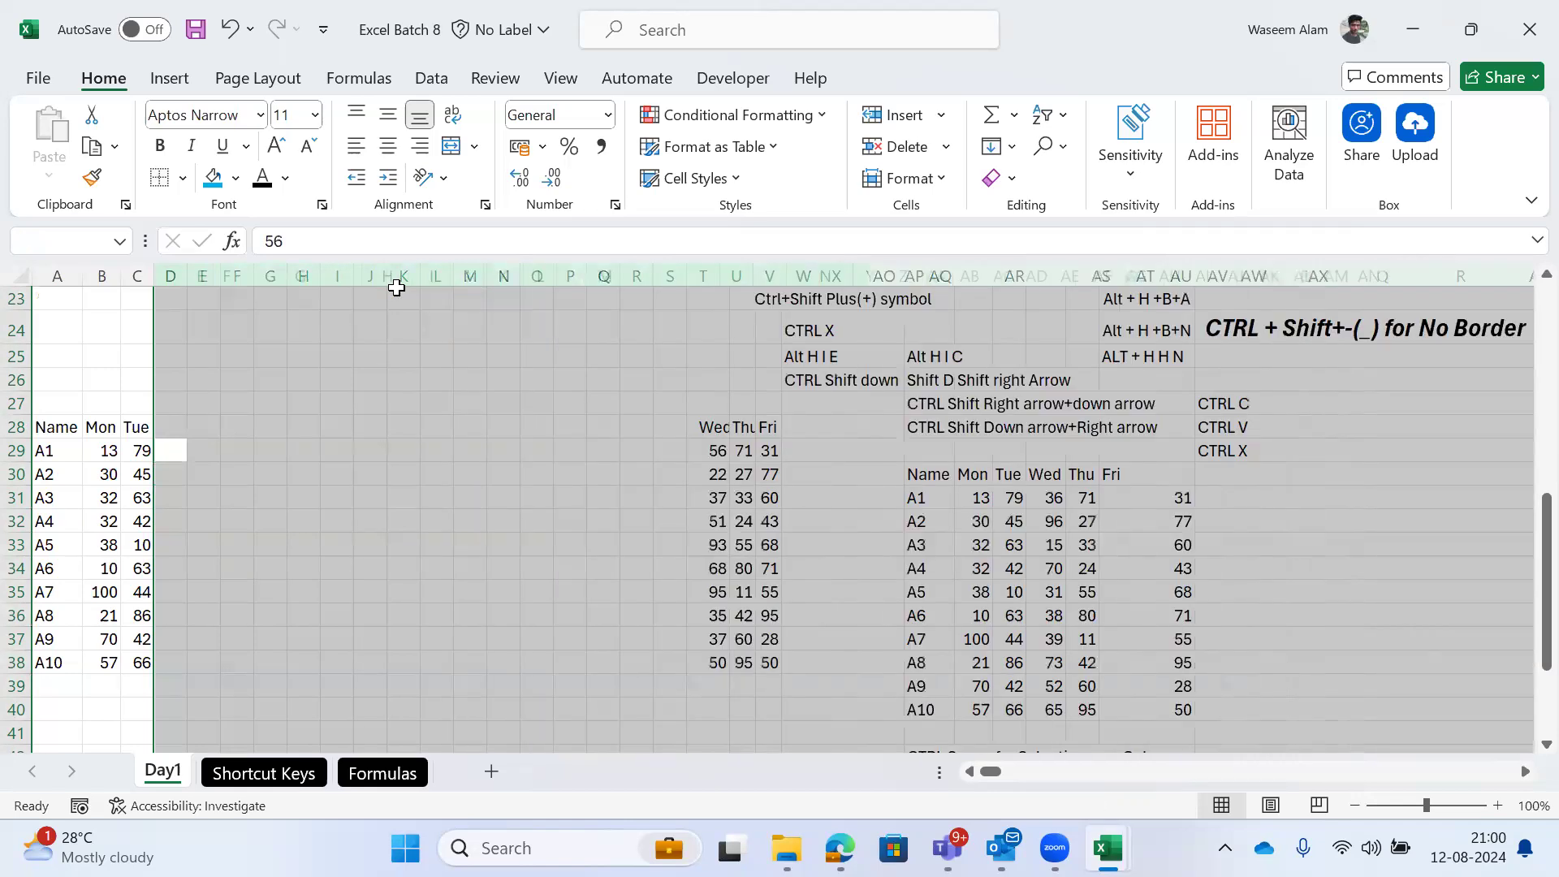
key("Left")
key("Left")
Step: On the Shortcut Keys sheet, change the explanation in C9 to "Inserting the Columns and rows"
key("ctrl+Page_Down")
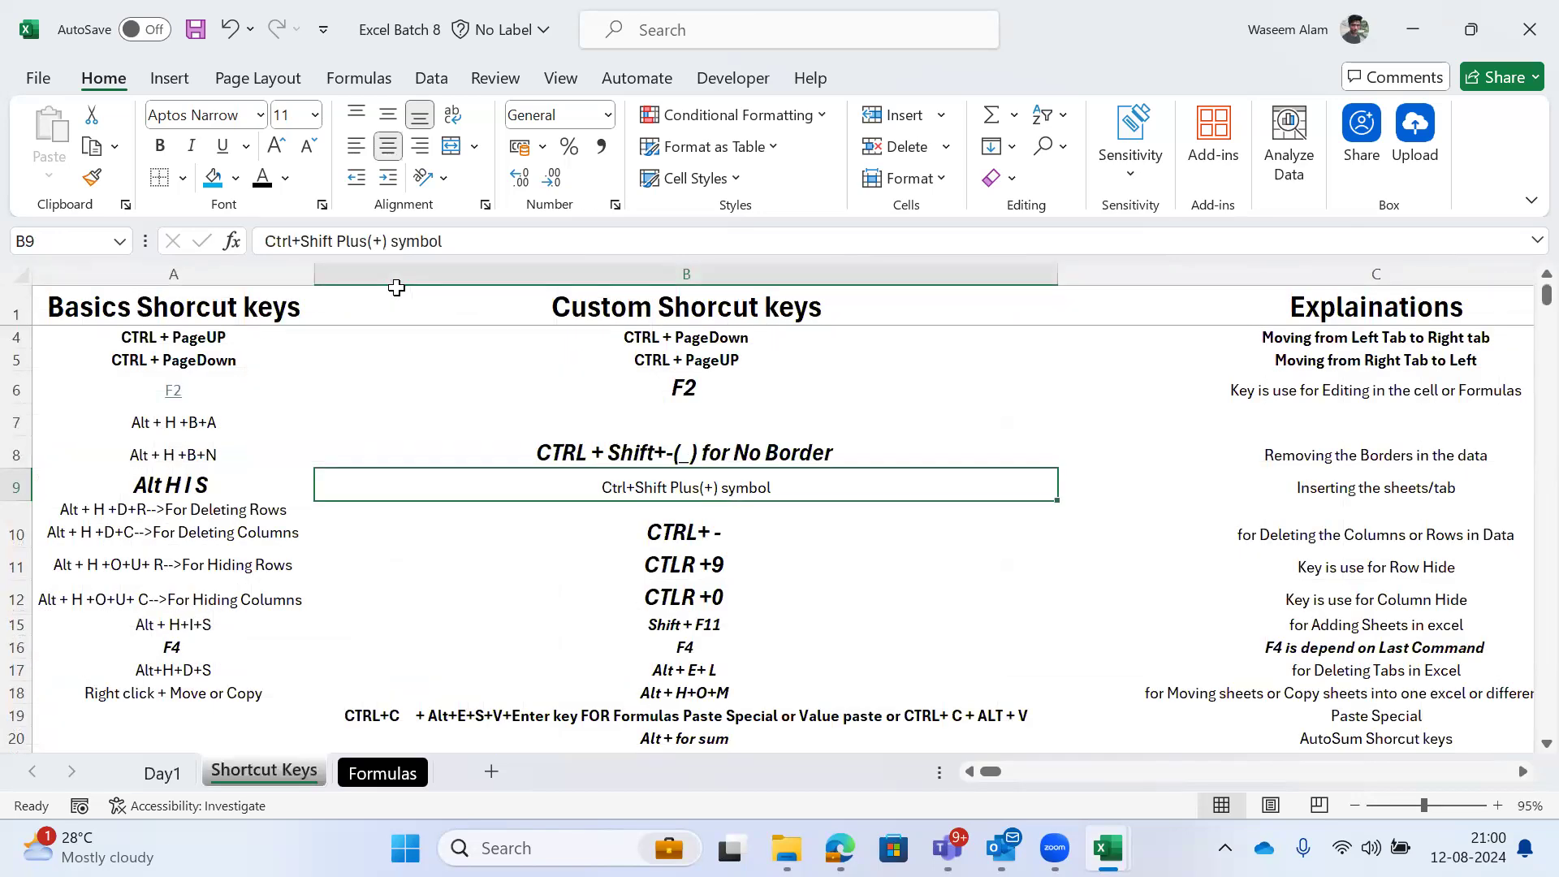
key("Right")
key("Left")
key("Left")
key("Right")
key("Right")
key("F2")
key("ctrl+shift+Left")
key("ctrl+shift+Left")
key("ctrl+shift+Left")
key("ctrl+shift+Right")
type("Columns")
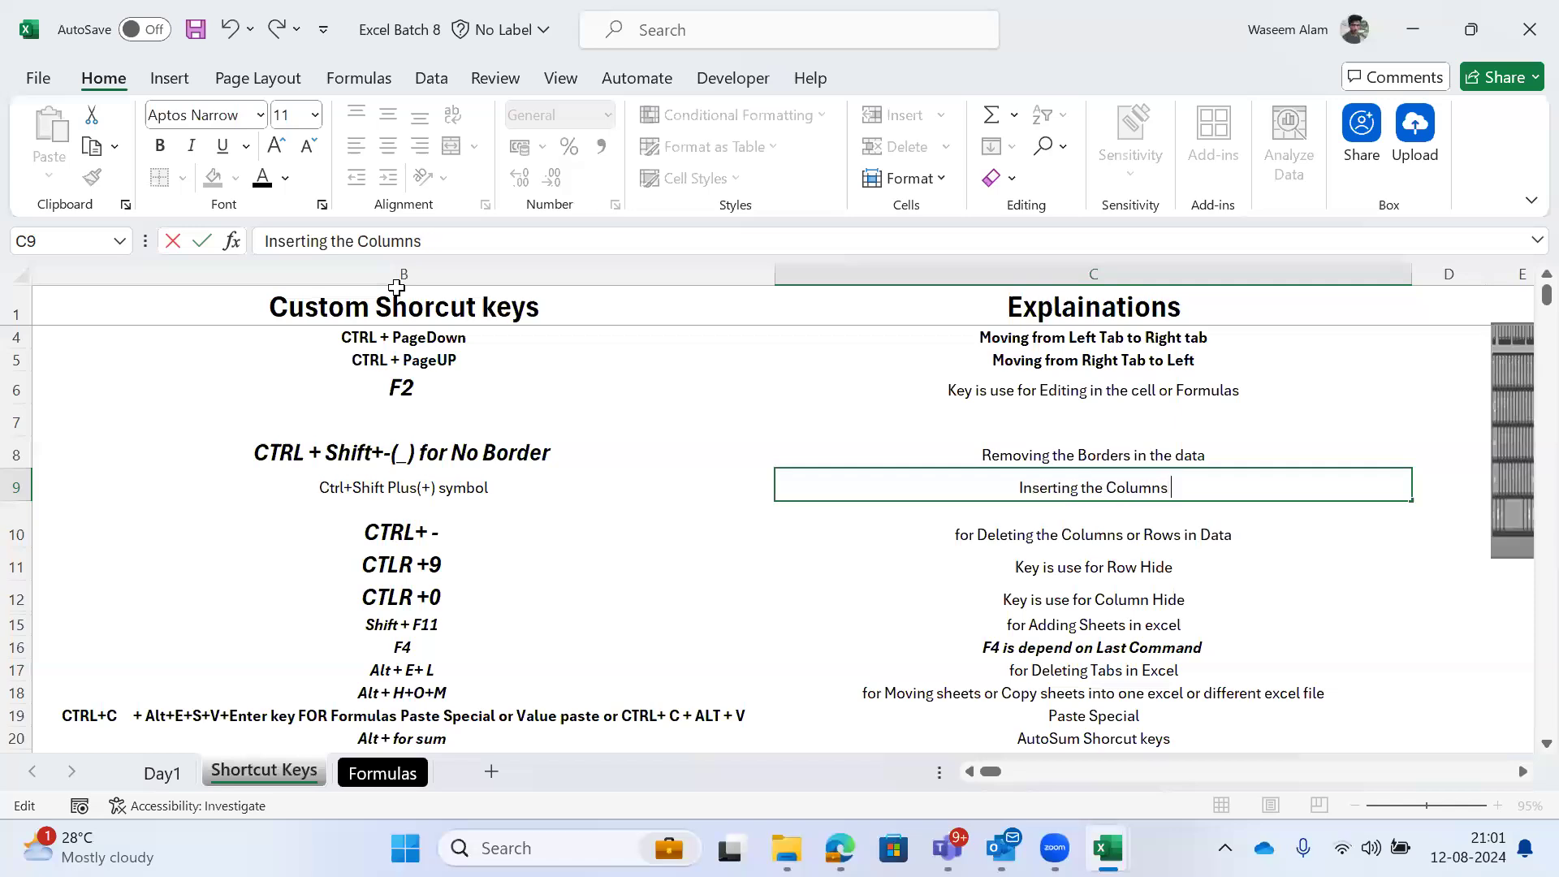
type(" and row")
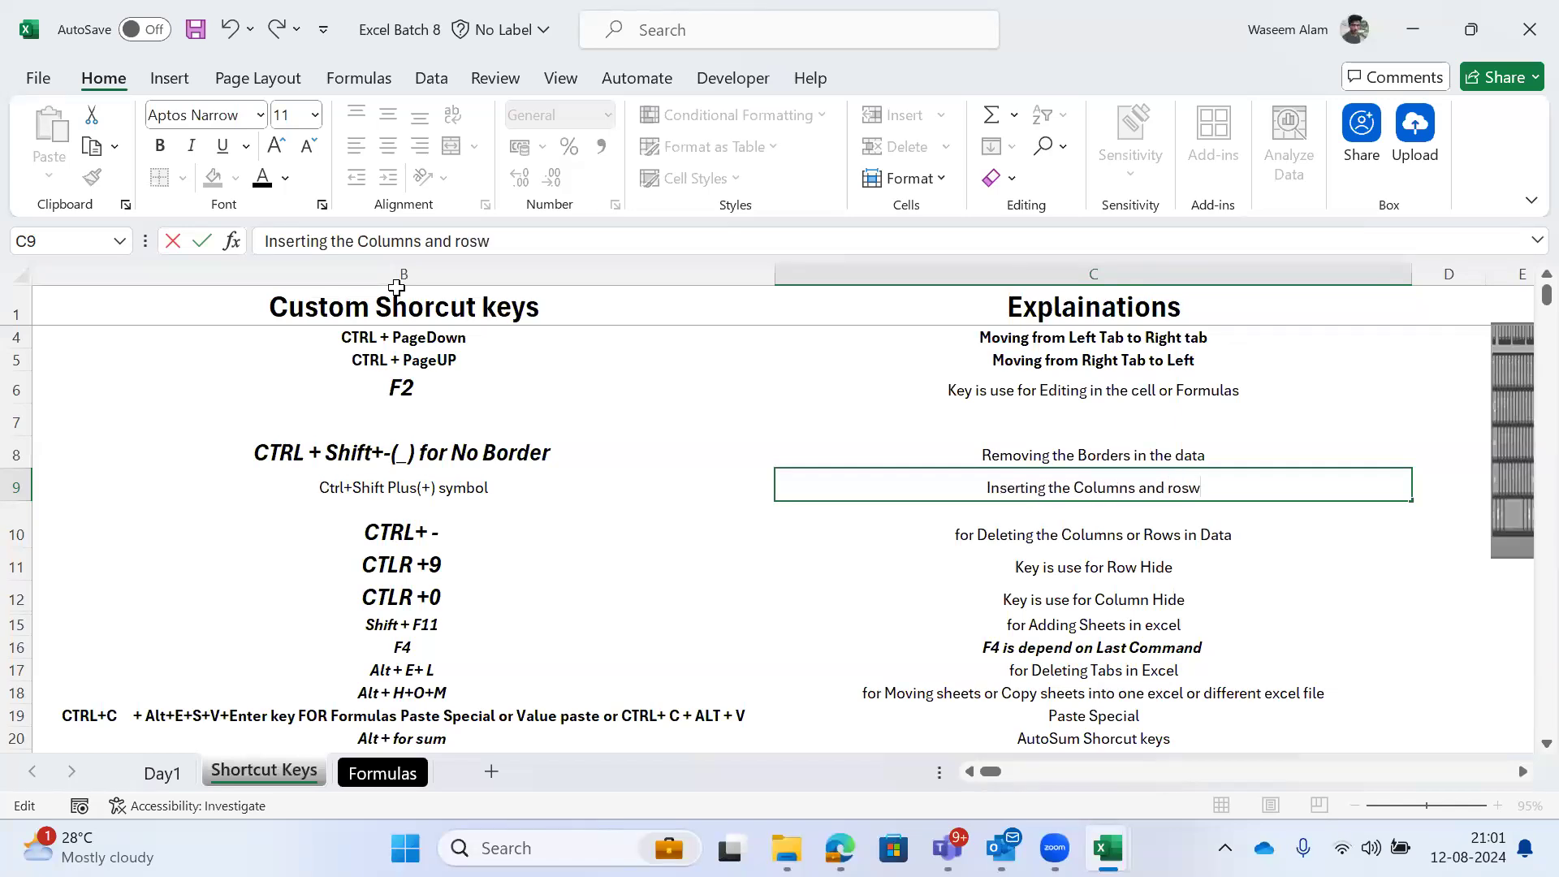
type("s")
key("Return")
key("Left")
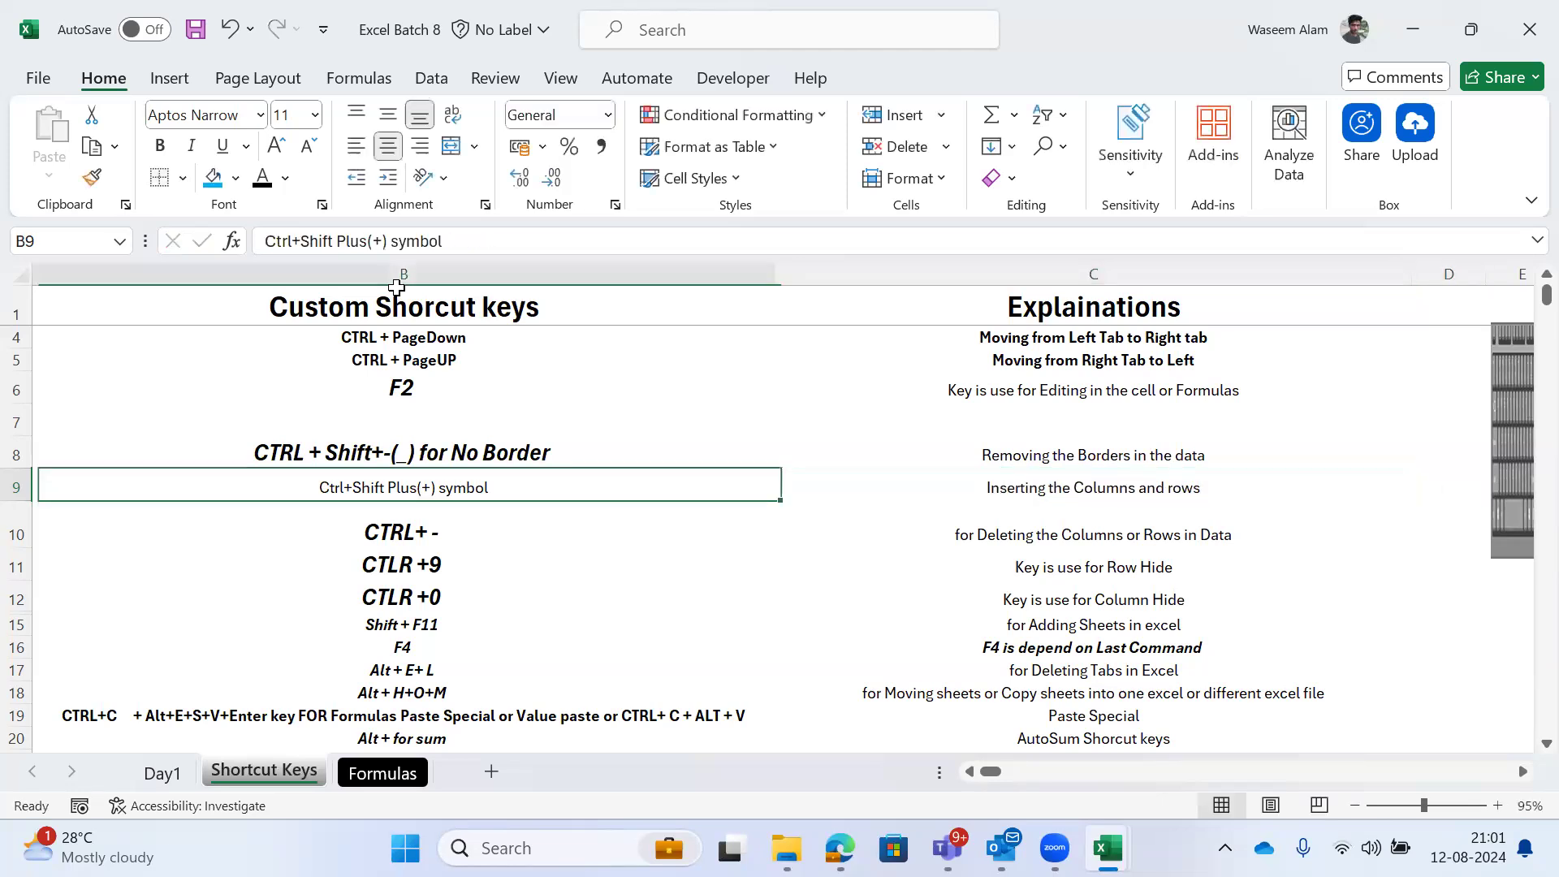
Step: Return to the marks table on Day1 and select entire sheet rows one after another
key("Left")
key("ctrl+Page_Up")
key("ctrl+Down")
key("Left")
key("ctrl+Up")
key("Down")
key("Down")
key("Down")
key("shift+space")
key("Left")
key("Down")
key("shift+space")
Step: Insert a blank sheet row above the A5 row of the left marks table, and undo the insertion
key("Left")
key("Down")
key("shift+space")
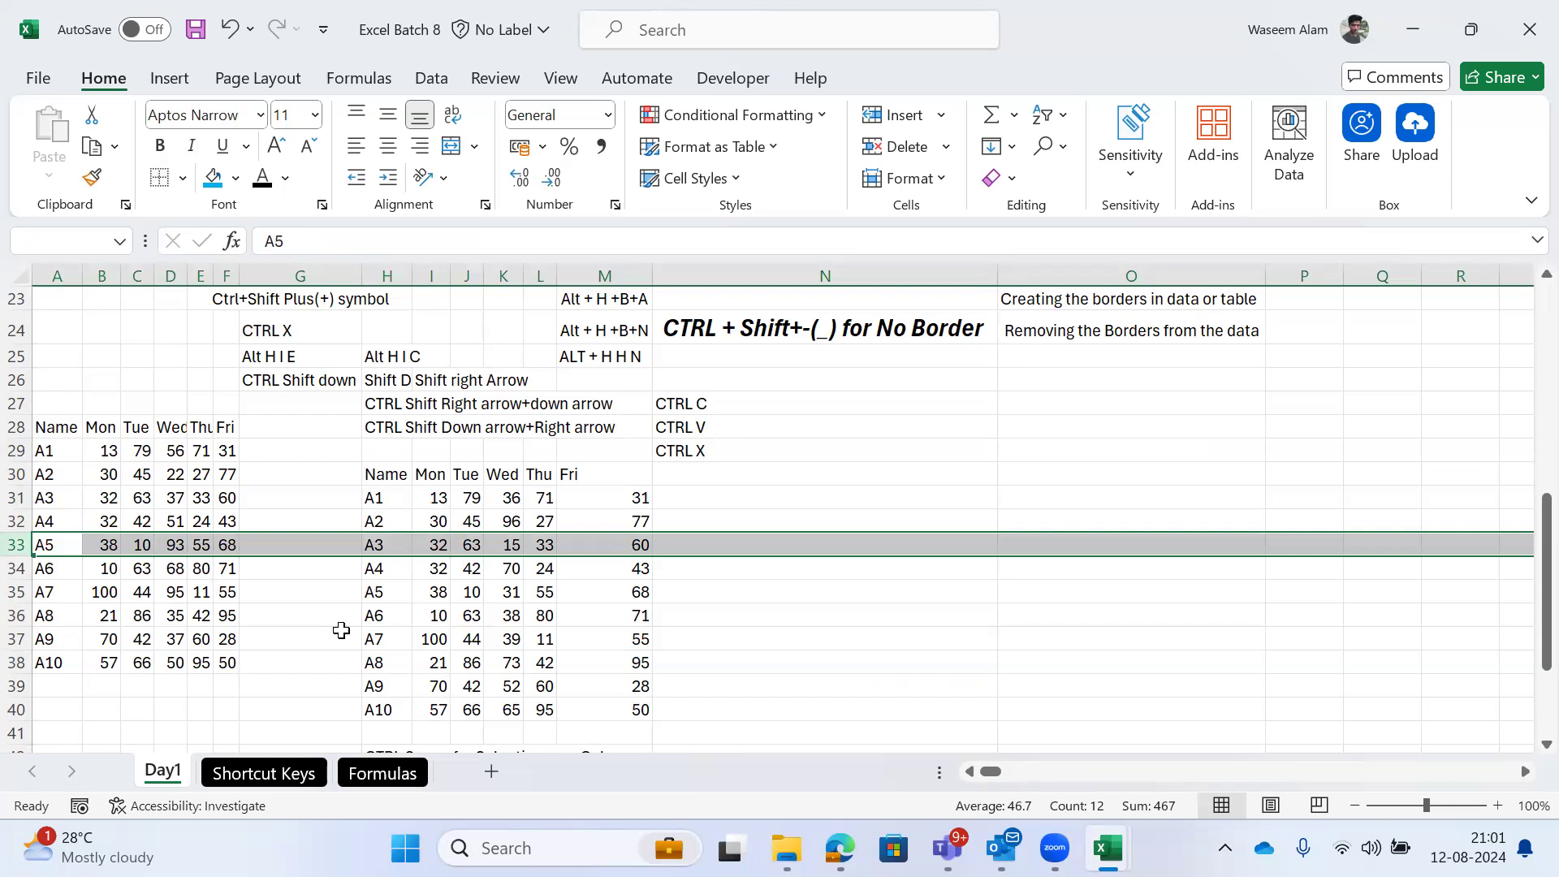
key("ctrl+shift+plus")
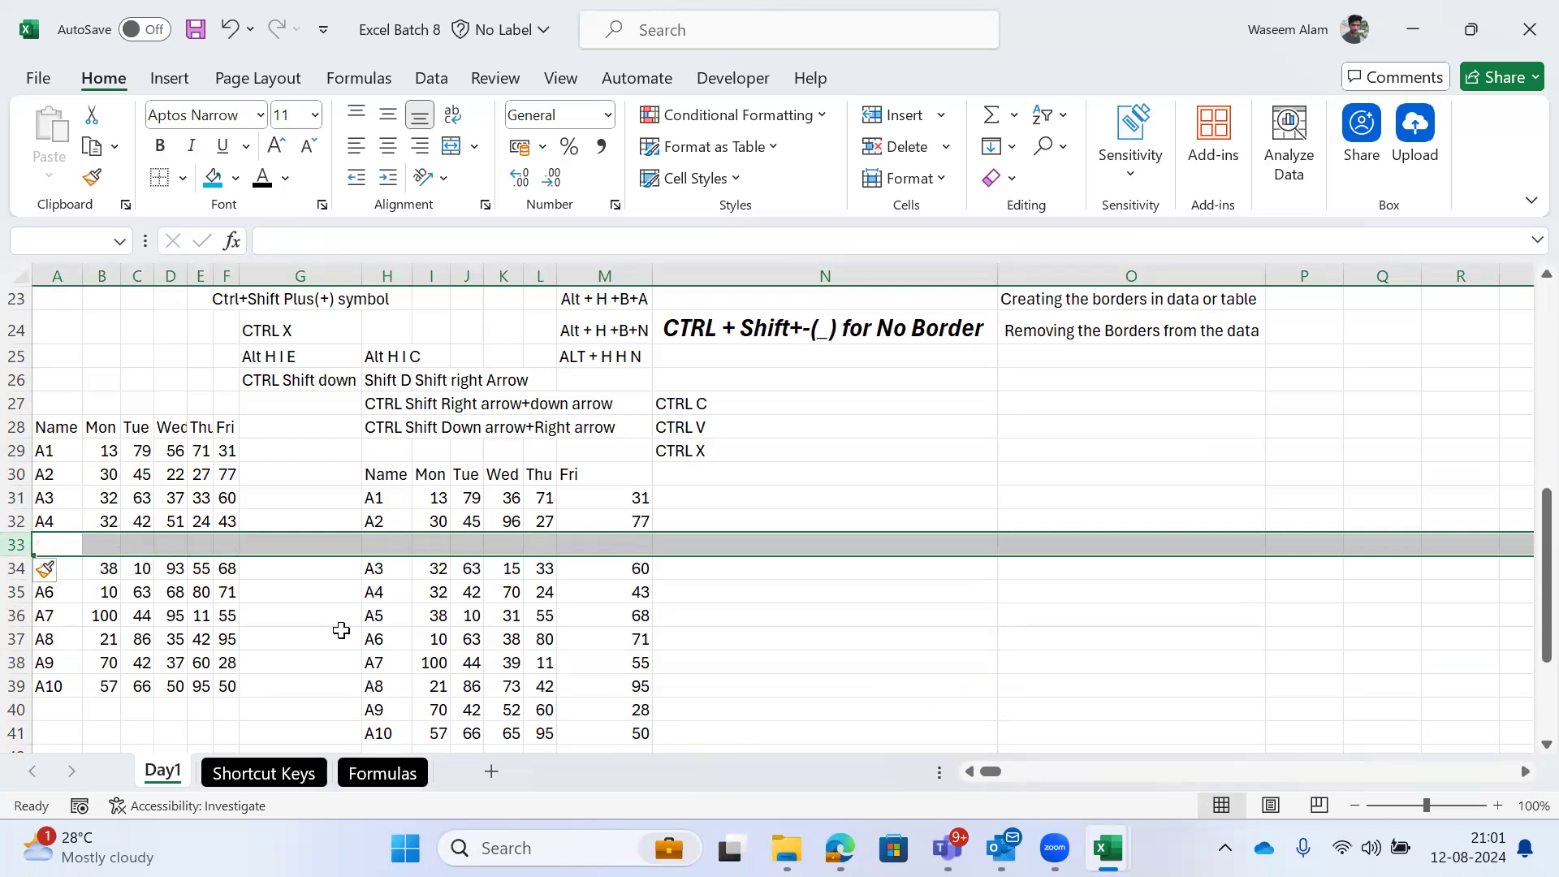
key("ctrl+z")
Step: Insert a new worksheet before Day1 and delete it again
key("alt")
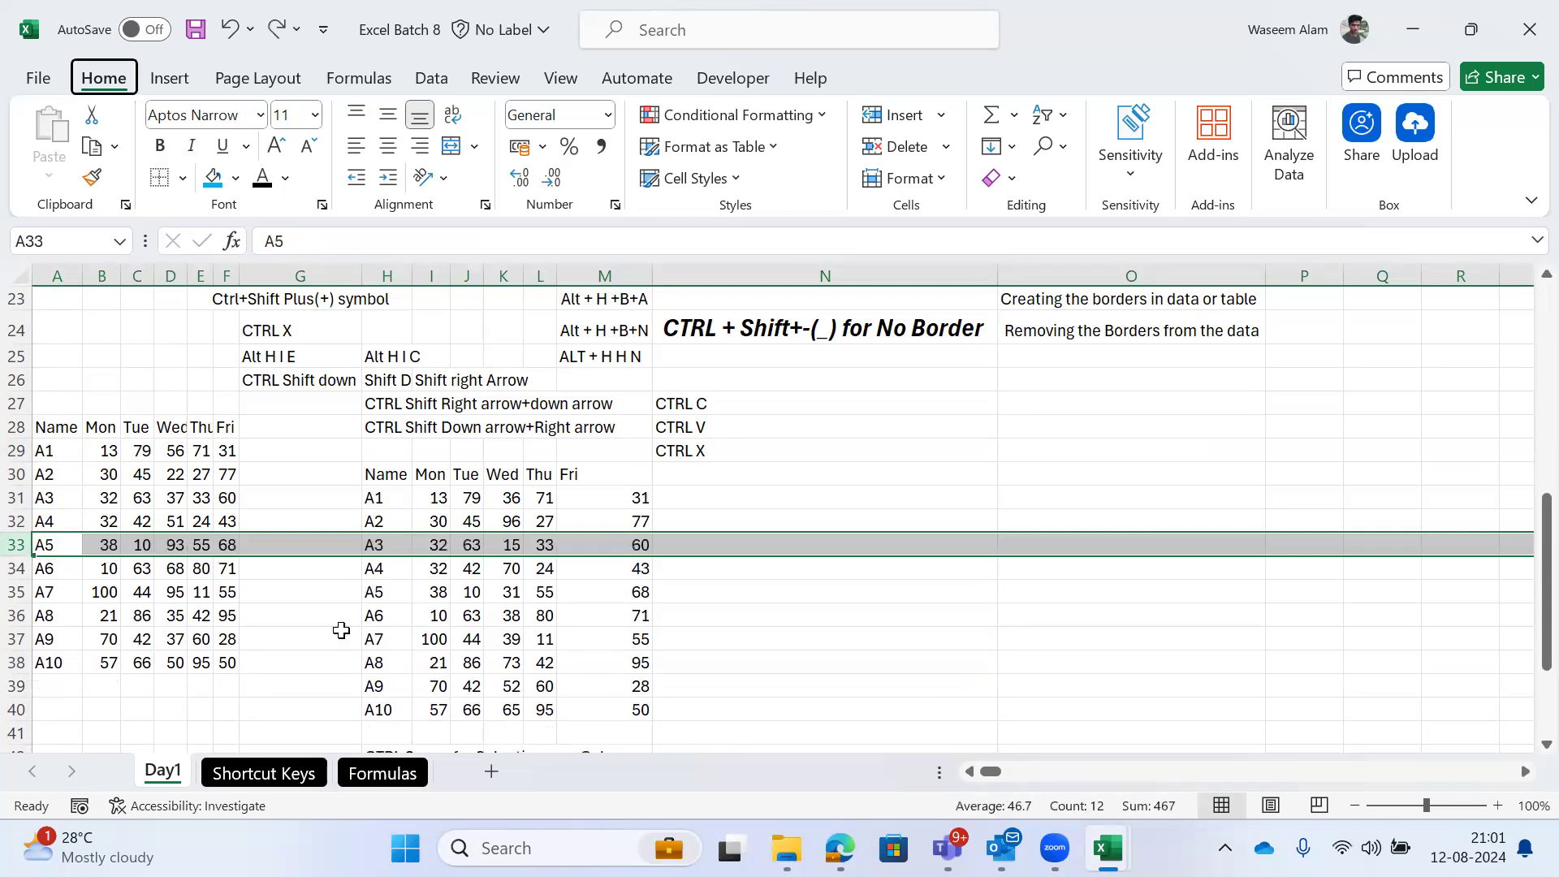
key("h")
key("i")
key("s")
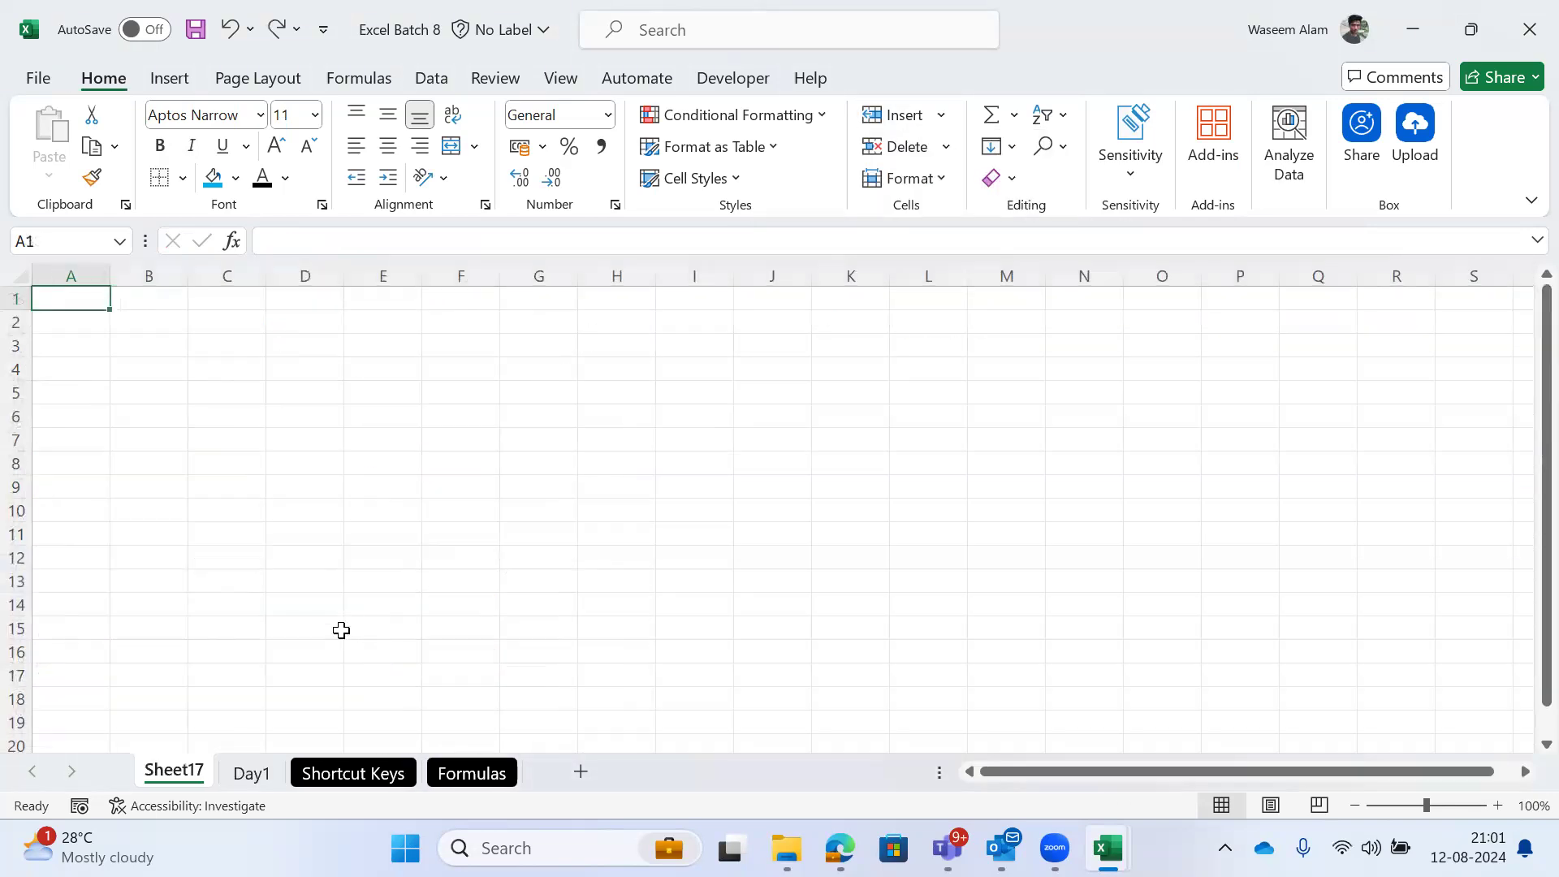
key("alt+h")
key("d")
key("s")
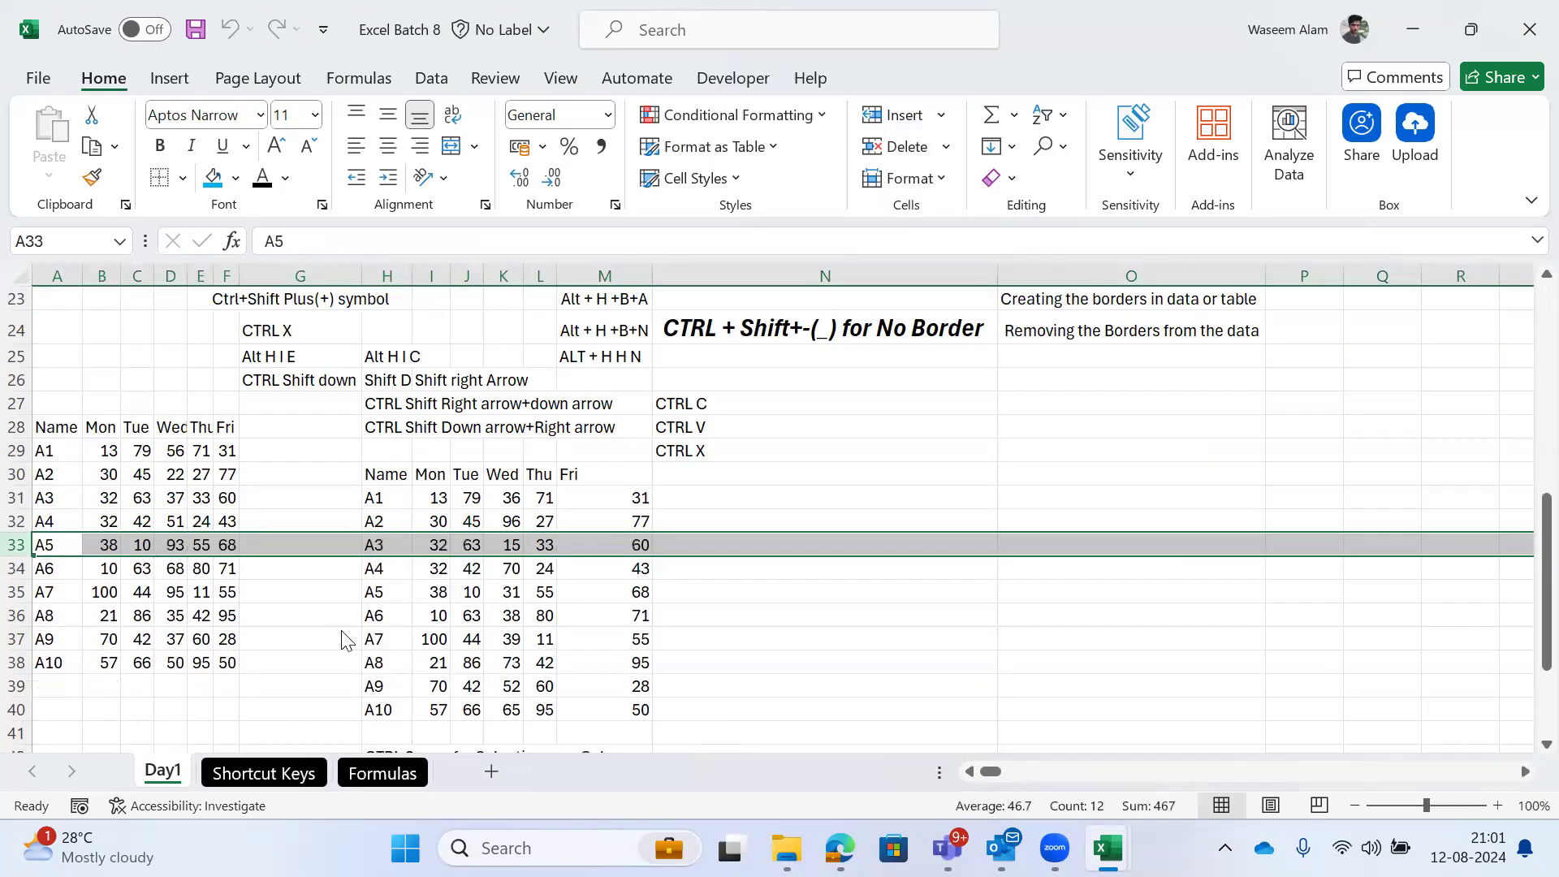
Step: With row 33 selected, use Insert Sheet Rows to add a blank row above it, and undo it
key("alt+h")
key("i")
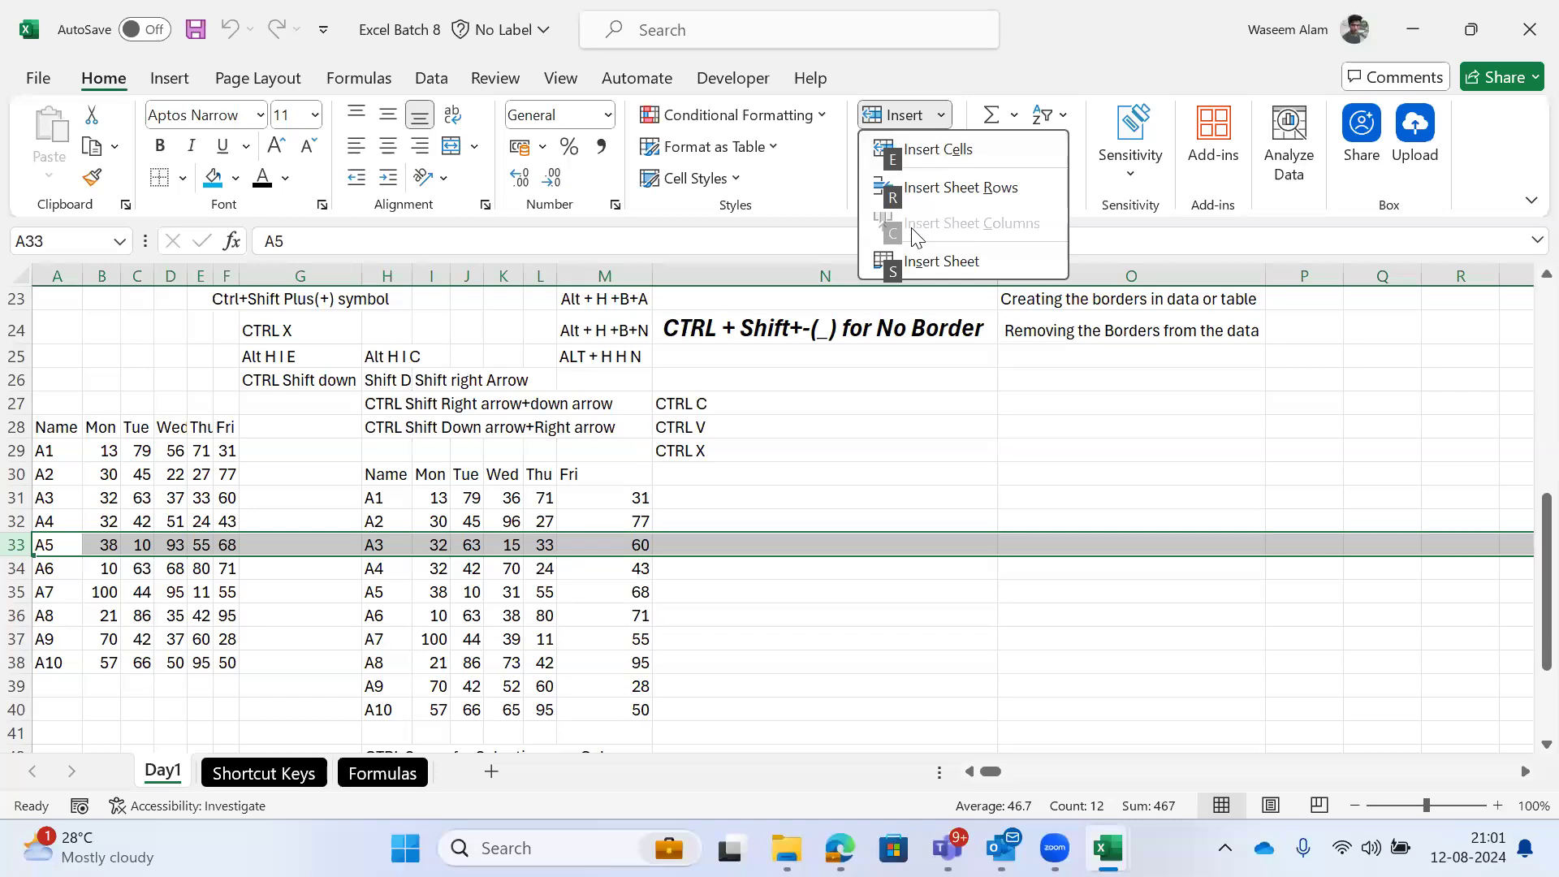
left_click(894, 207)
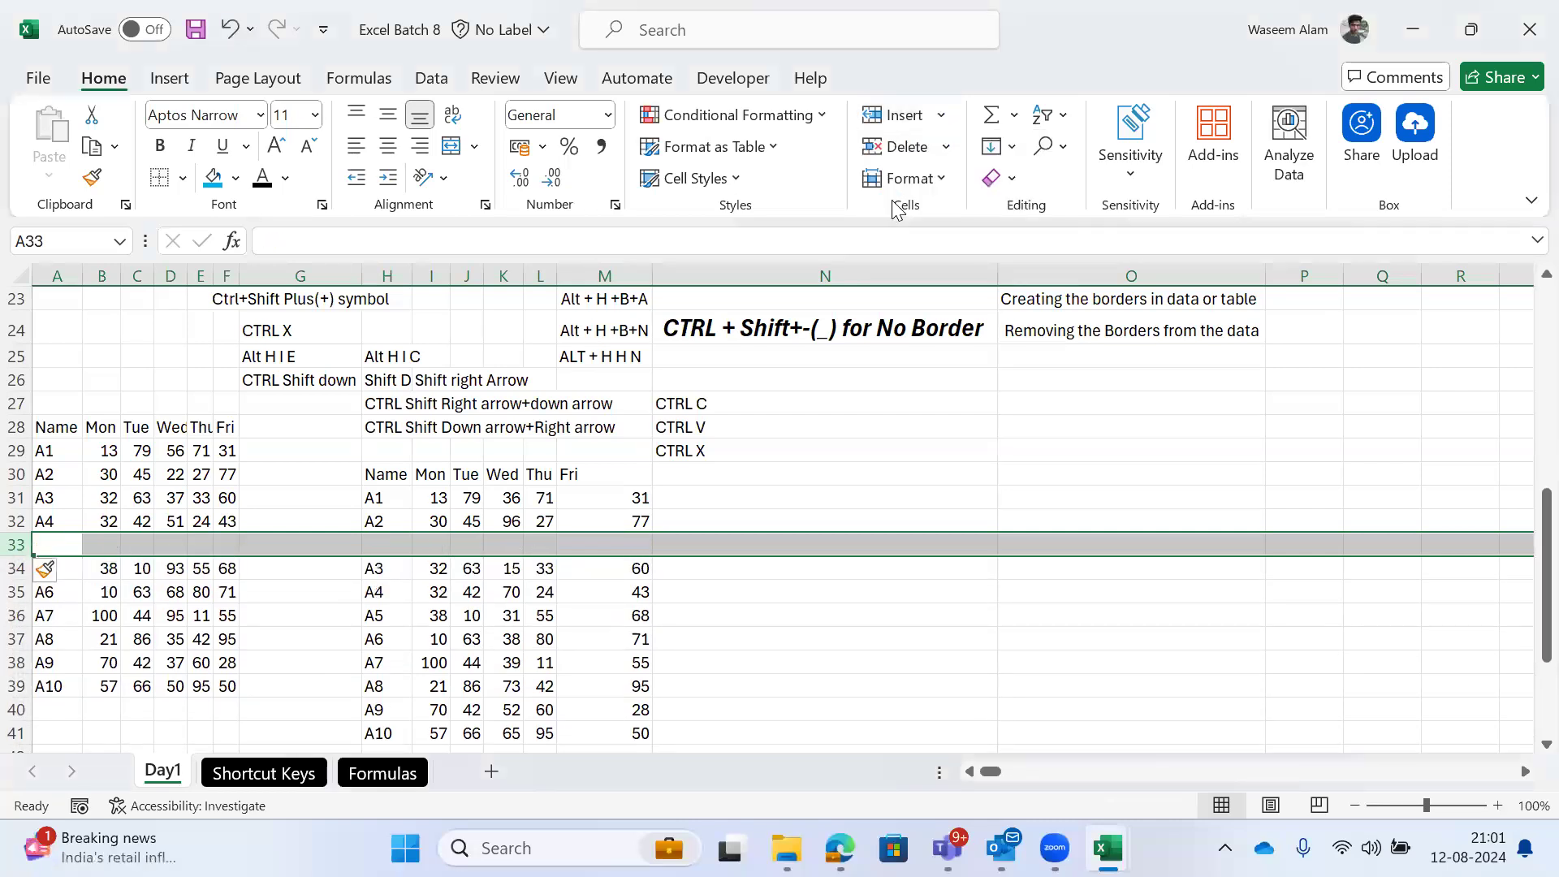
key("ctrl+z")
Step: Examine which insert options are offered while entire row 33 is selected
key("alt+i")
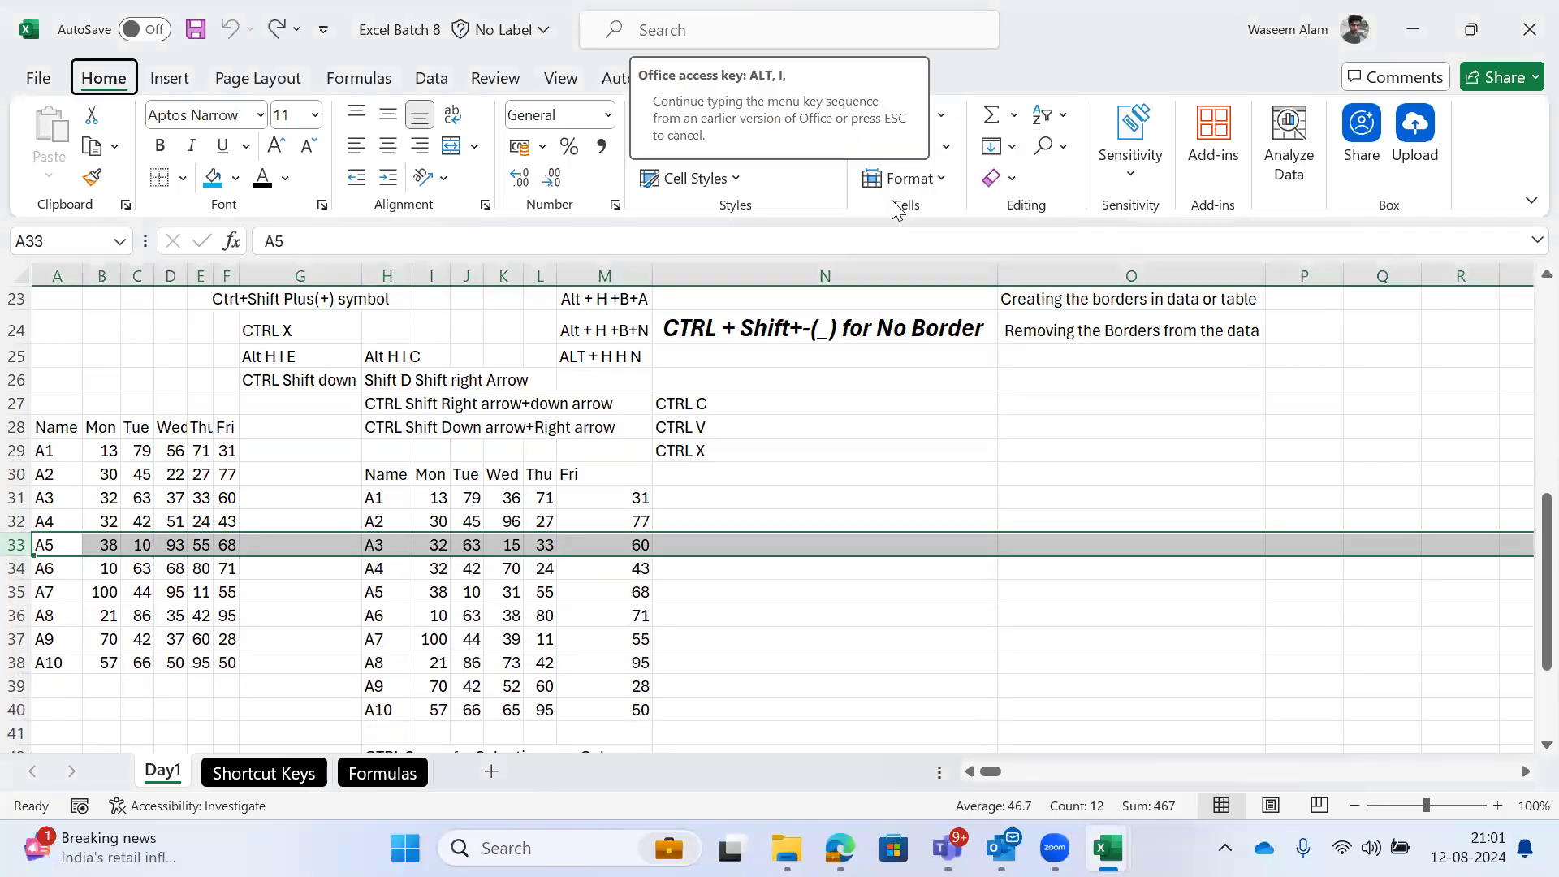
key("Escape")
key("alt")
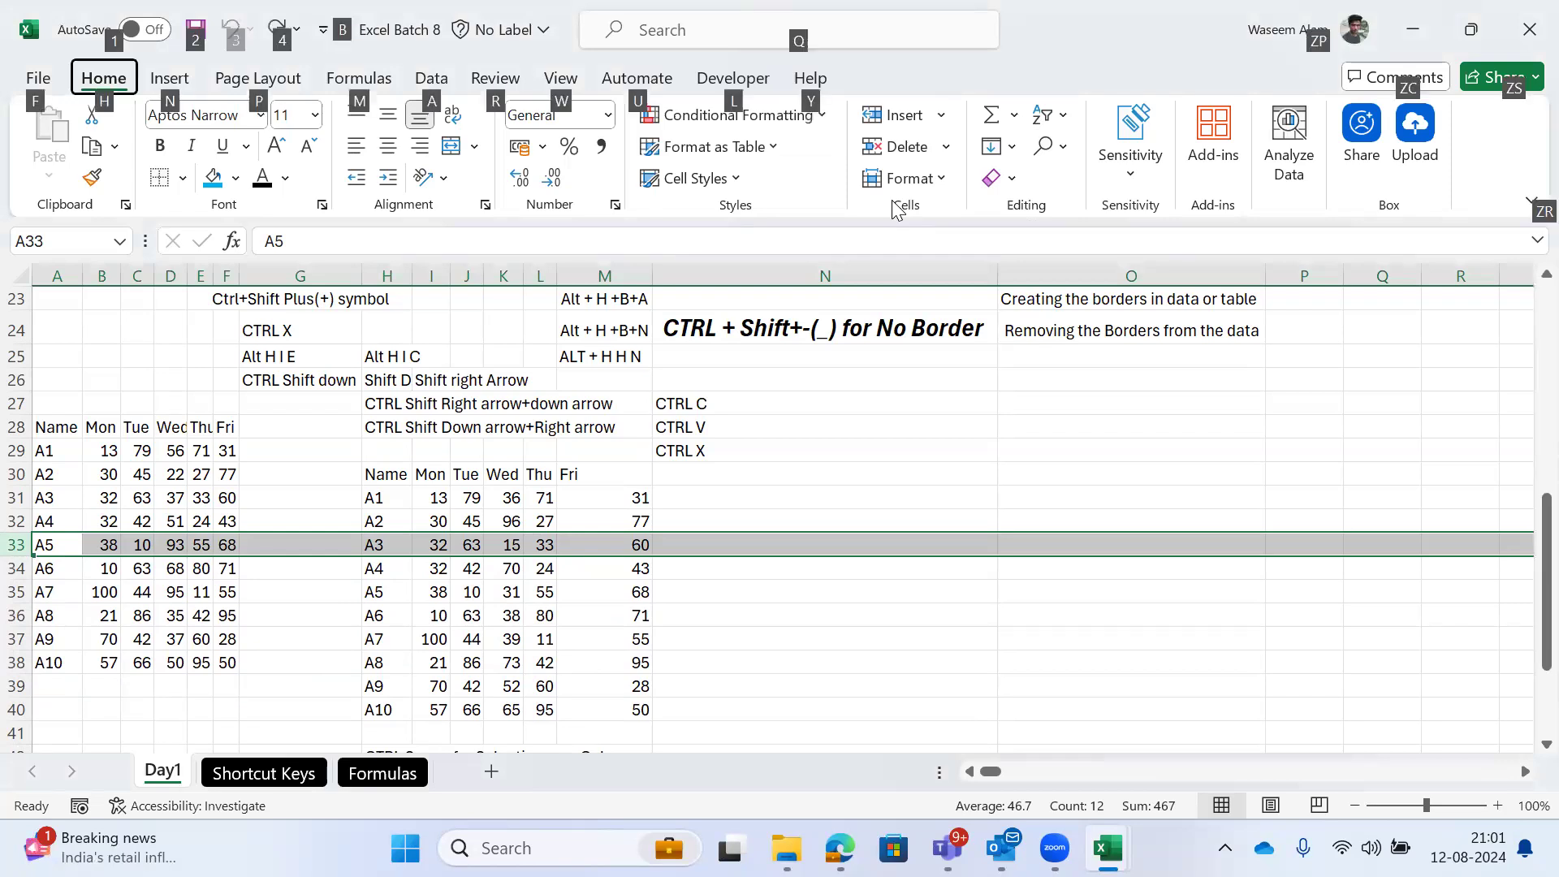
key("h")
key("i")
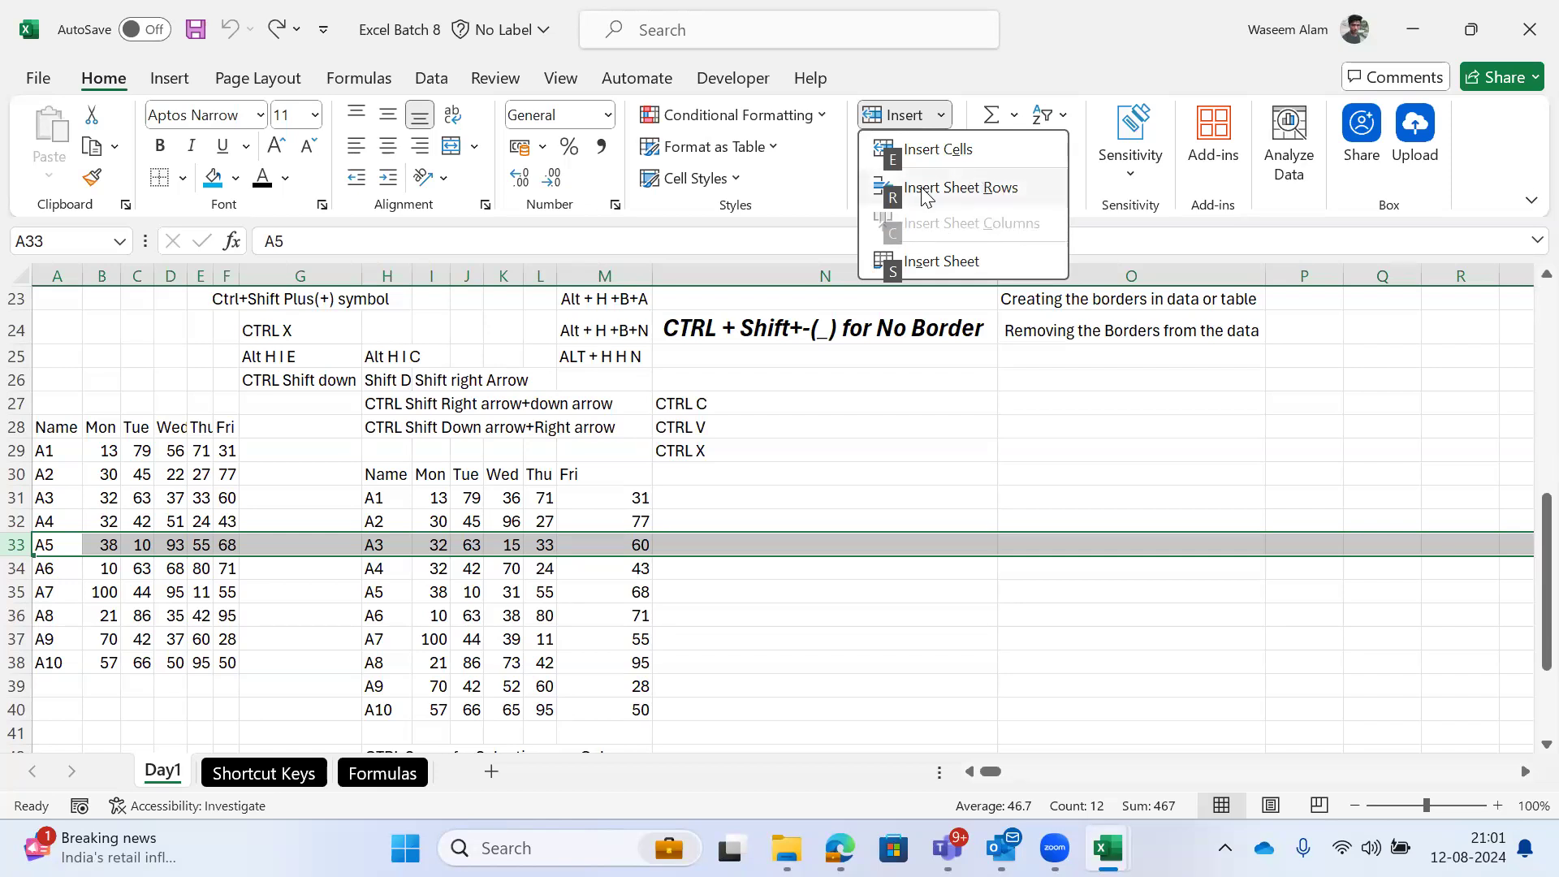
key("Escape")
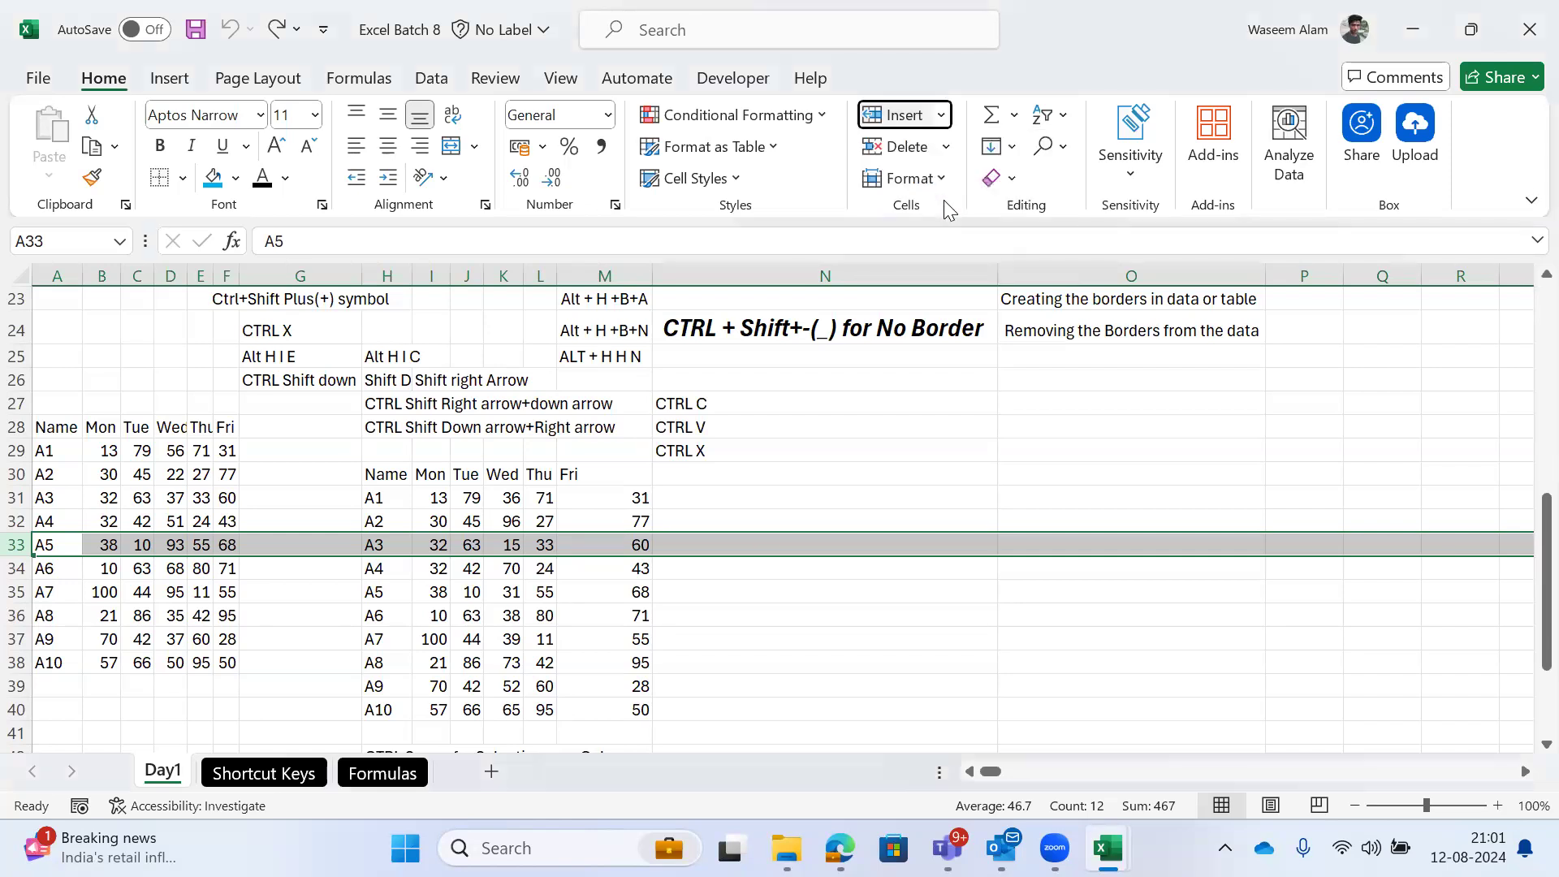
Step: Select the entire Wed column from cell D30 and examine which insert options are offered
left_click(149, 475)
left_click(180, 471)
key("ctrl+space")
left_click(181, 471)
key("ctrl+space")
key("alt")
key("h")
key("i")
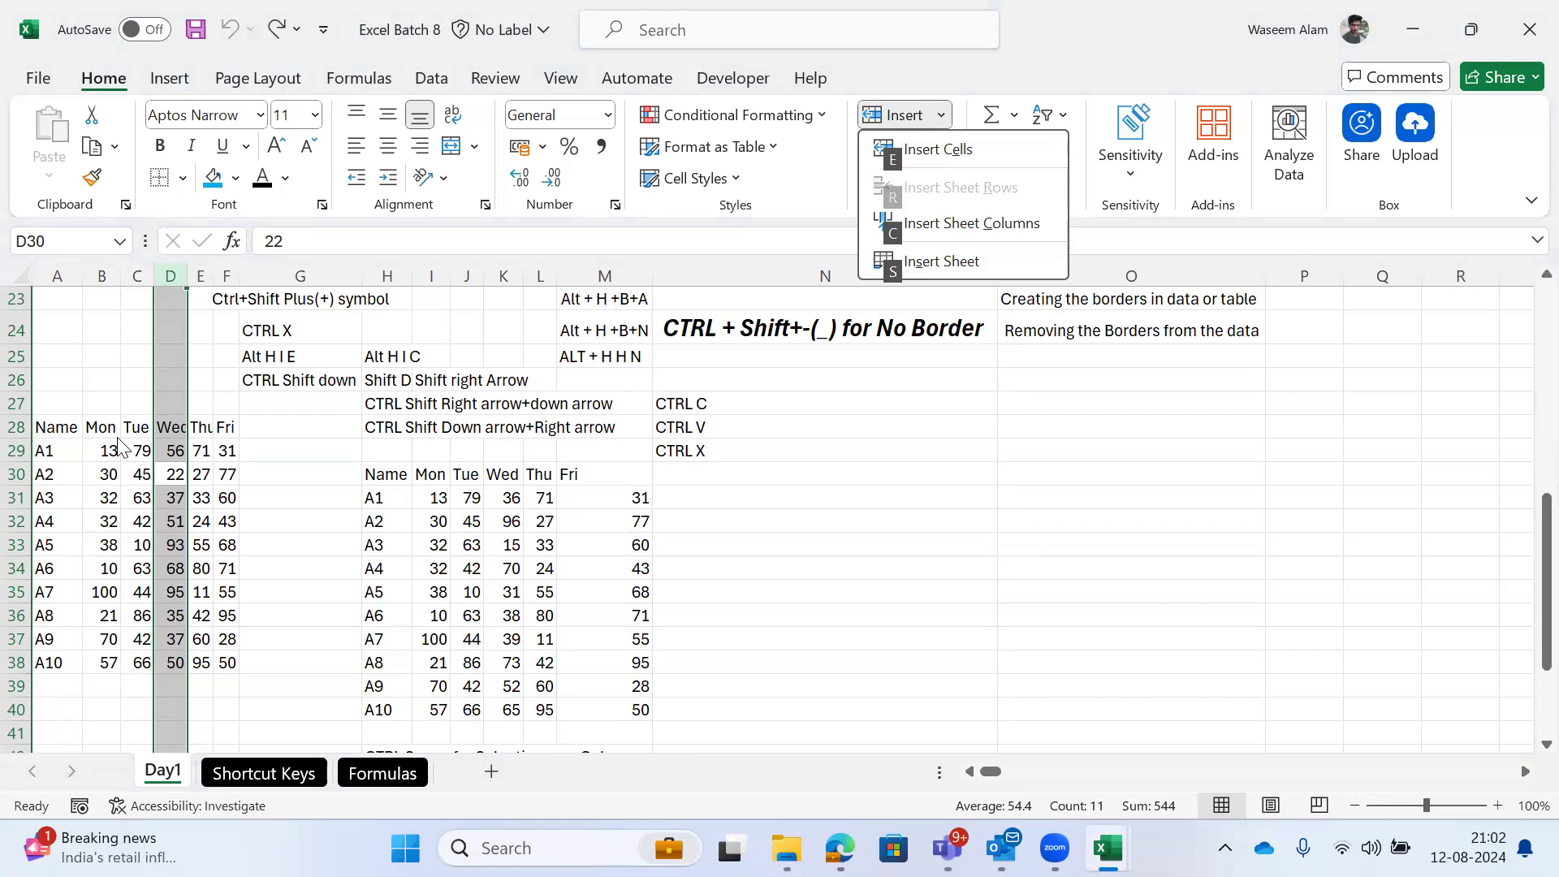
key("Escape")
Step: Reselect entire column D from cell D33 and check the availability of Insert Sheet Columns
key("Left")
key("Left")
key("Left")
key("Down")
key("Down")
key("Down")
key("Right")
key("Right")
key("Right")
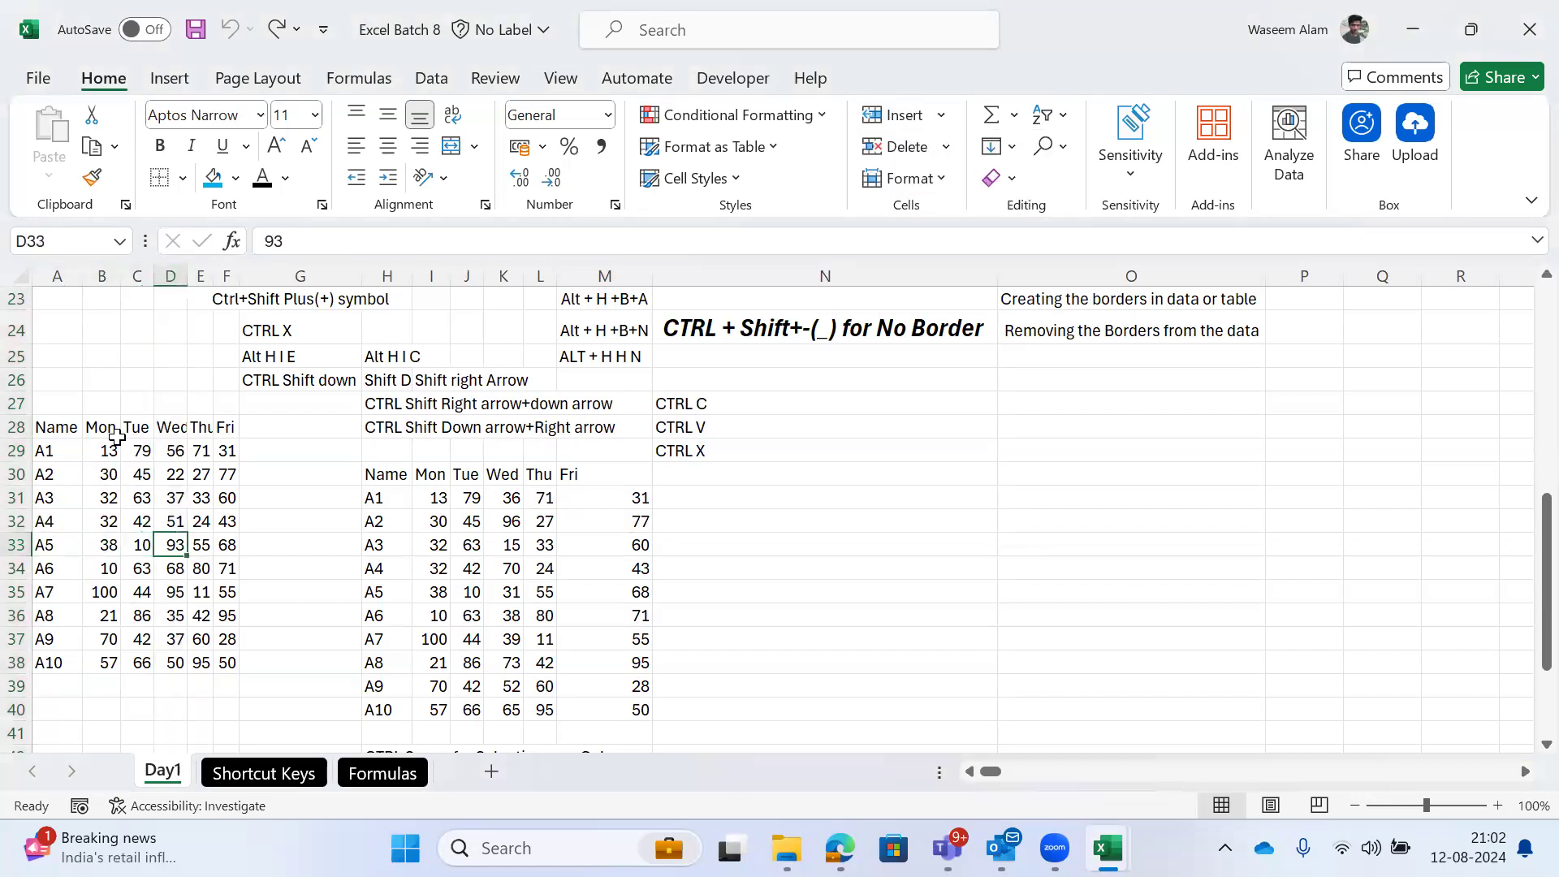
key("ctrl+space")
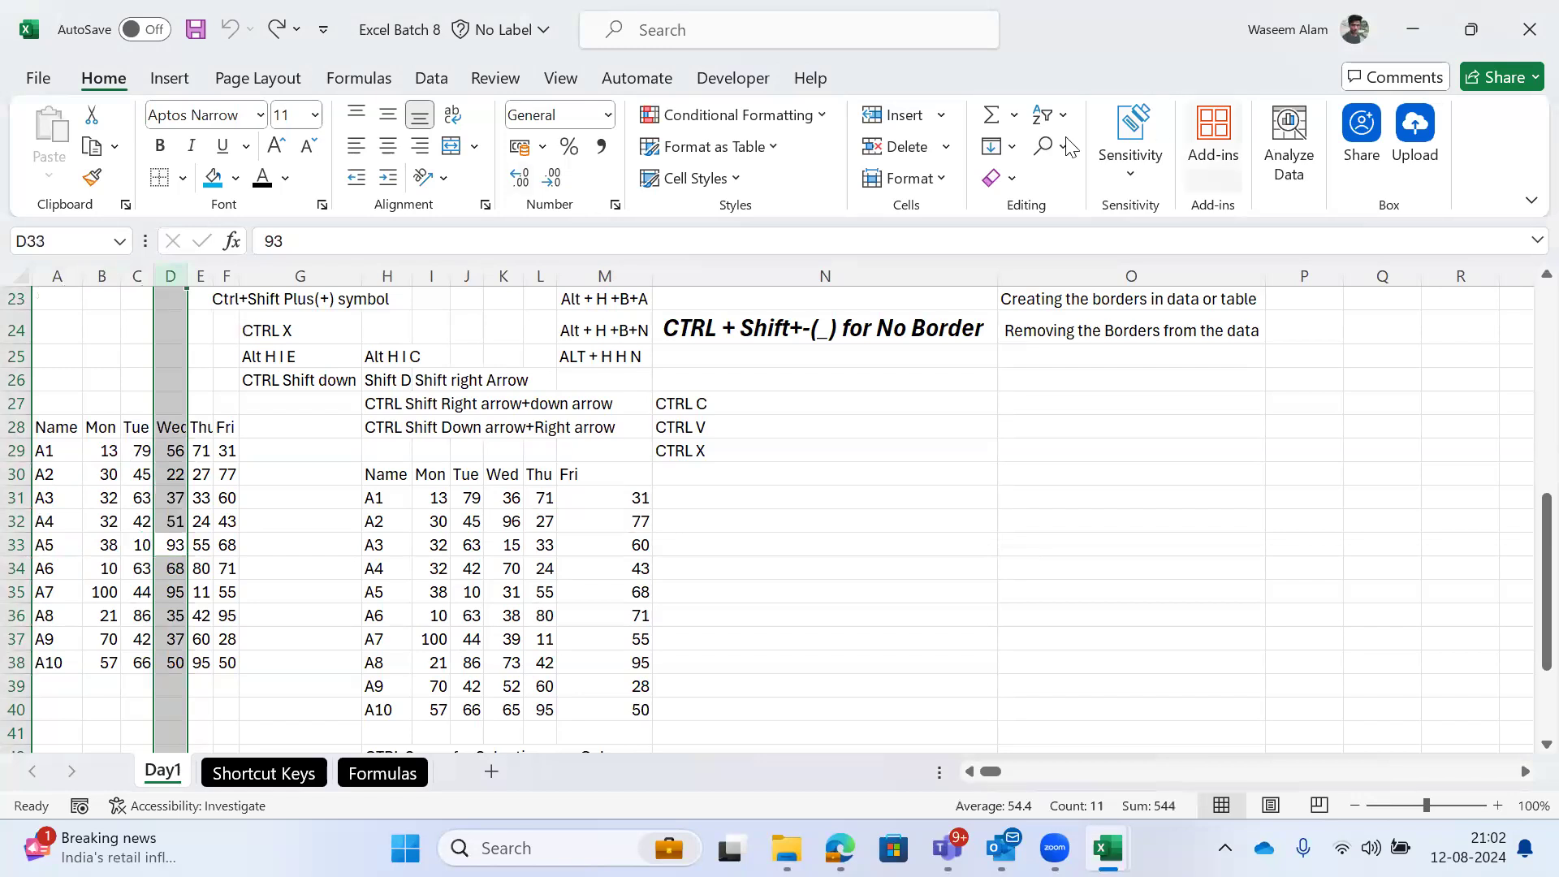
left_click(939, 117)
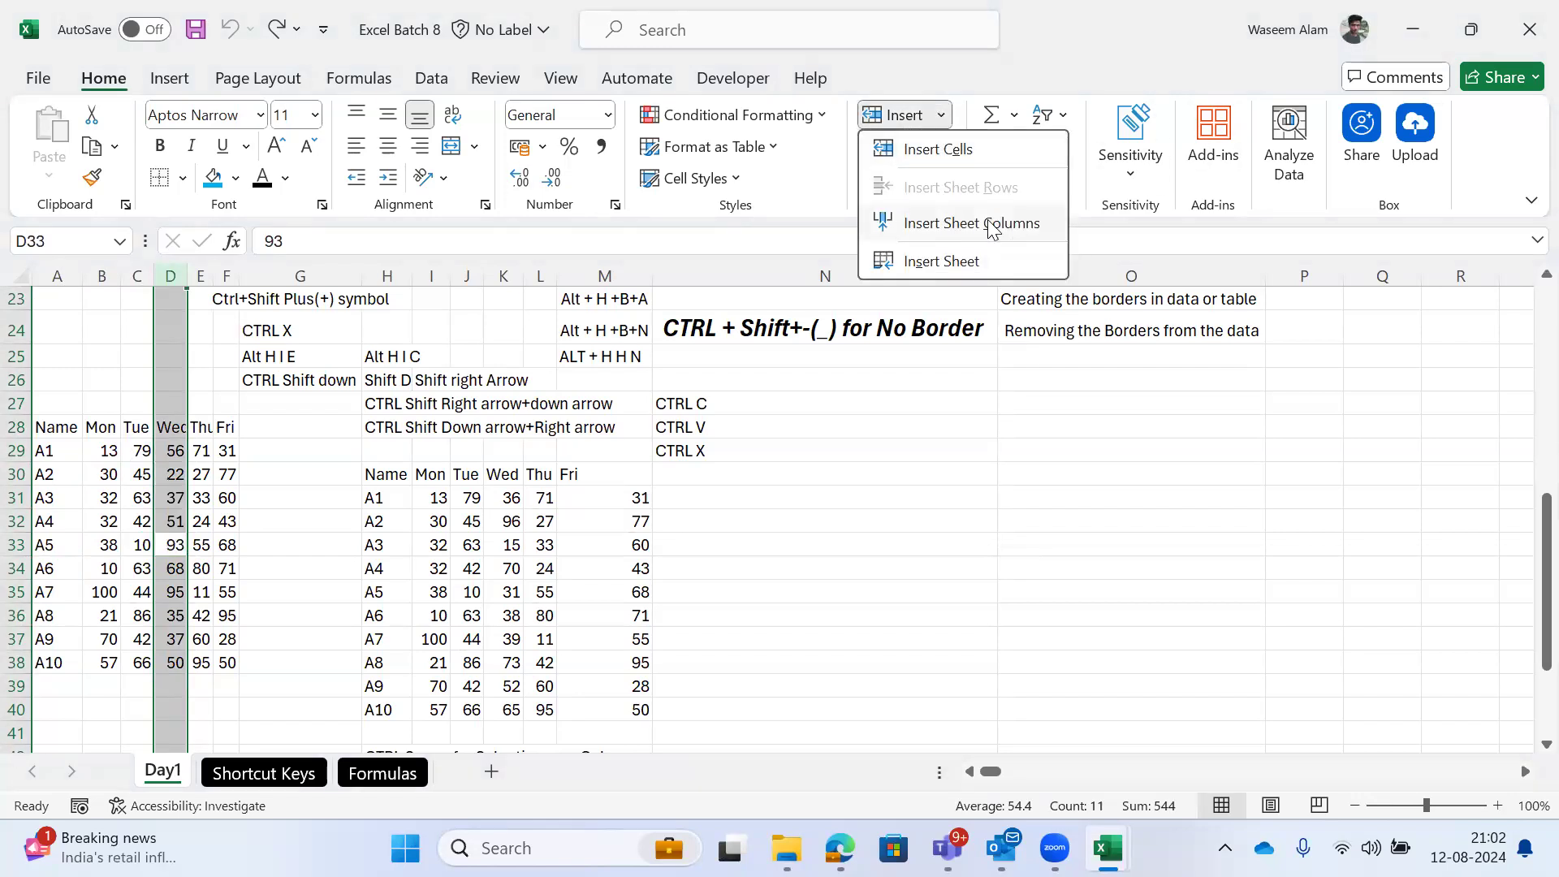
key("Escape")
Step: Select entire row 36 (A8), insert a blank sheet row above it, and undo the insertion
key("Left")
key("Left")
key("Left")
key("Down")
key("Down")
key("Down")
key("Down")
key("Down")
key("Up")
key("Up")
key("shift+space")
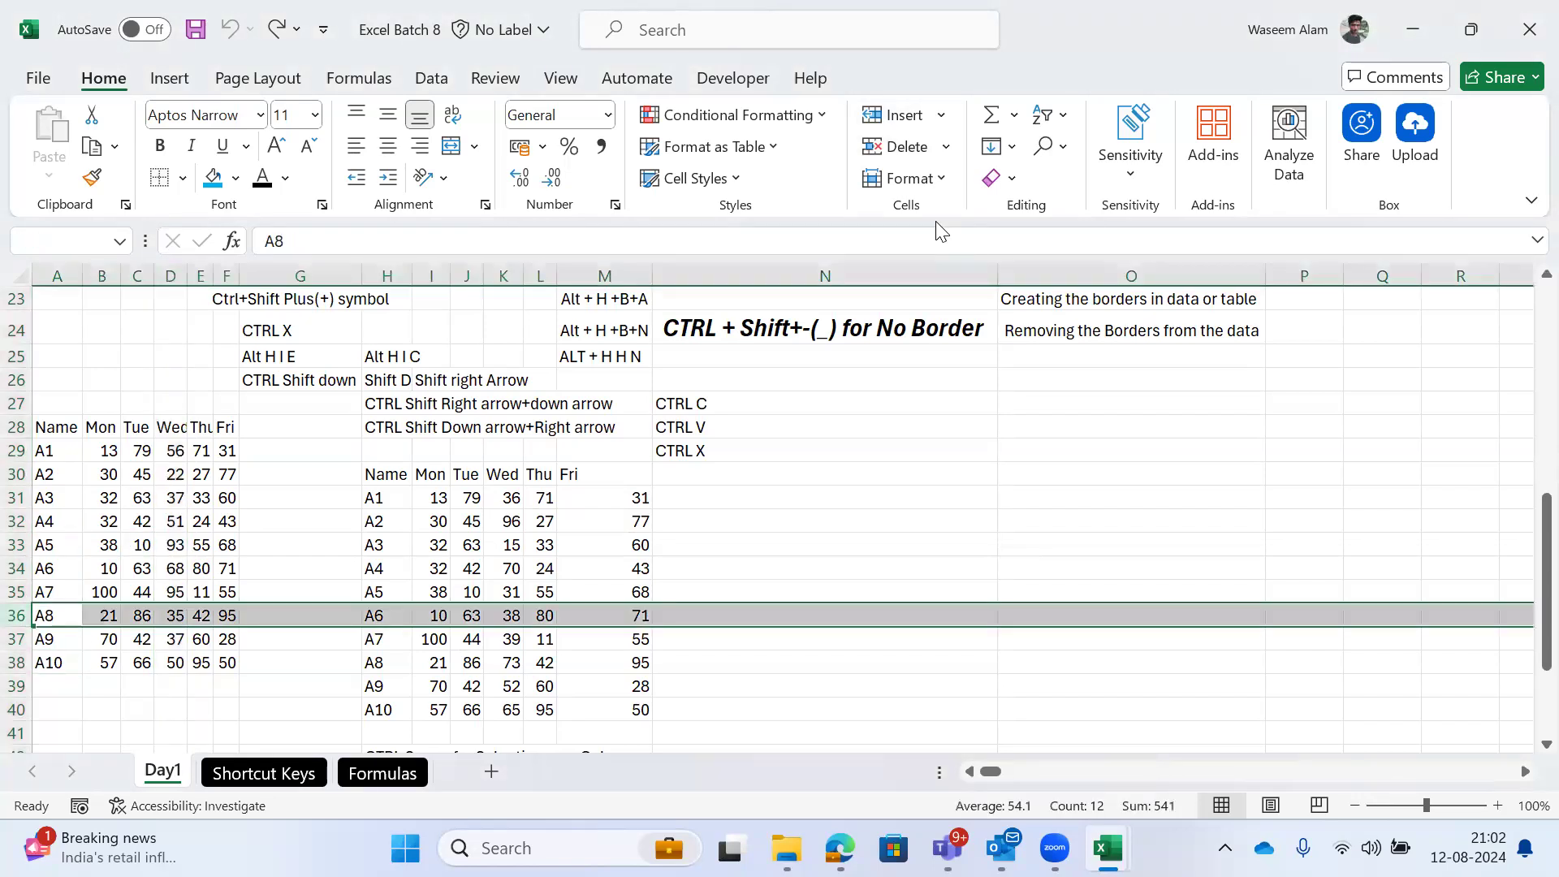
left_click(940, 116)
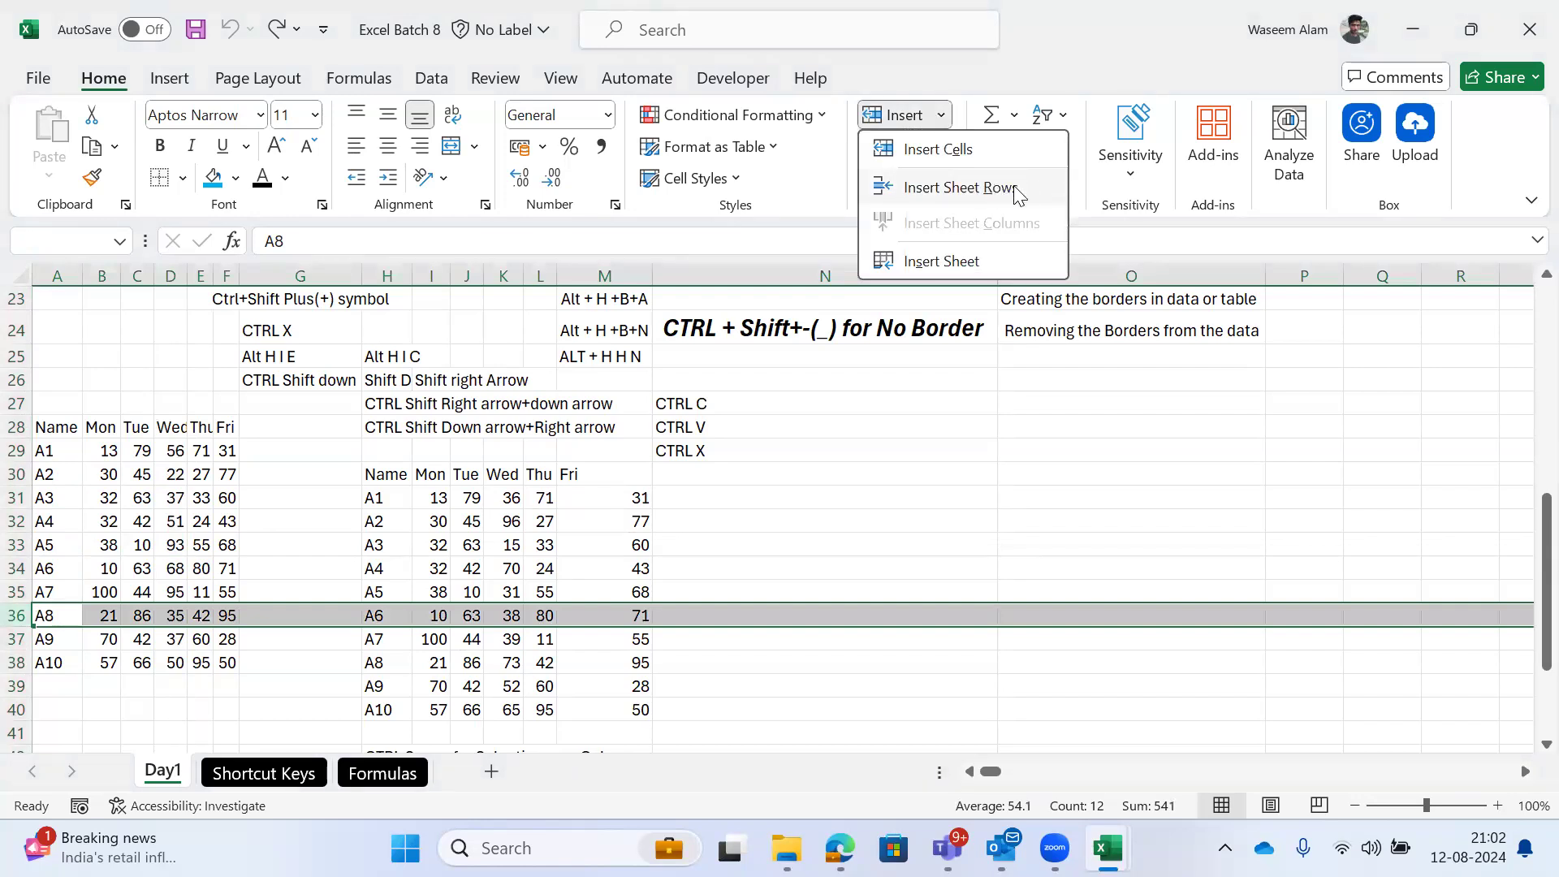
left_click(932, 189)
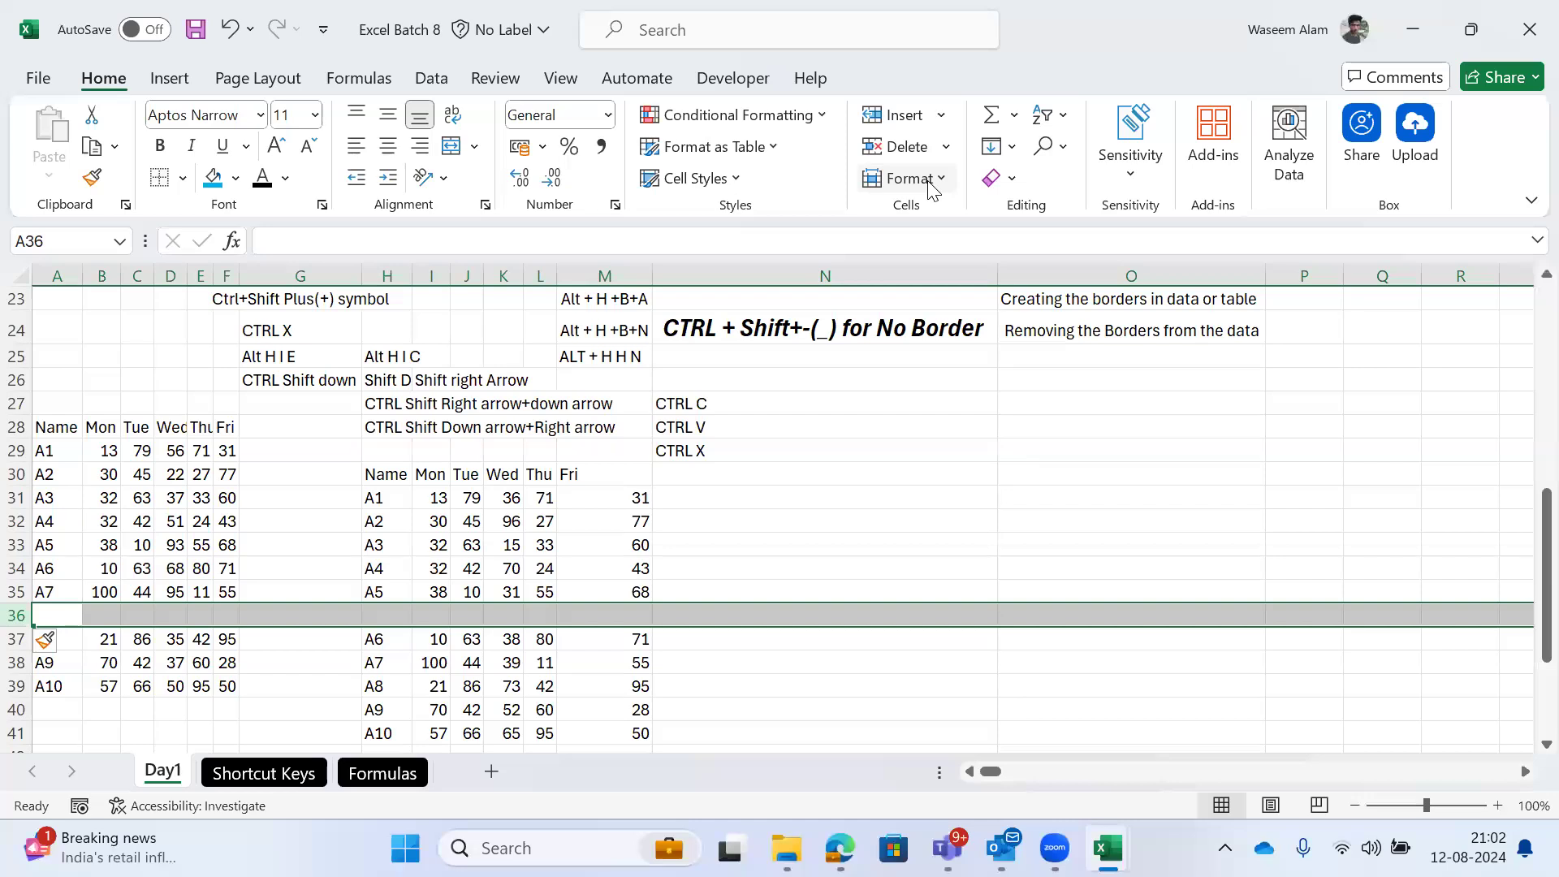
key("Down")
key("Up")
key("ctrl+z")
Step: Select entire row 33 (A5), add a blank row with Insert Sheet Rows, and undo it
key("Up")
key("Up")
key("Up")
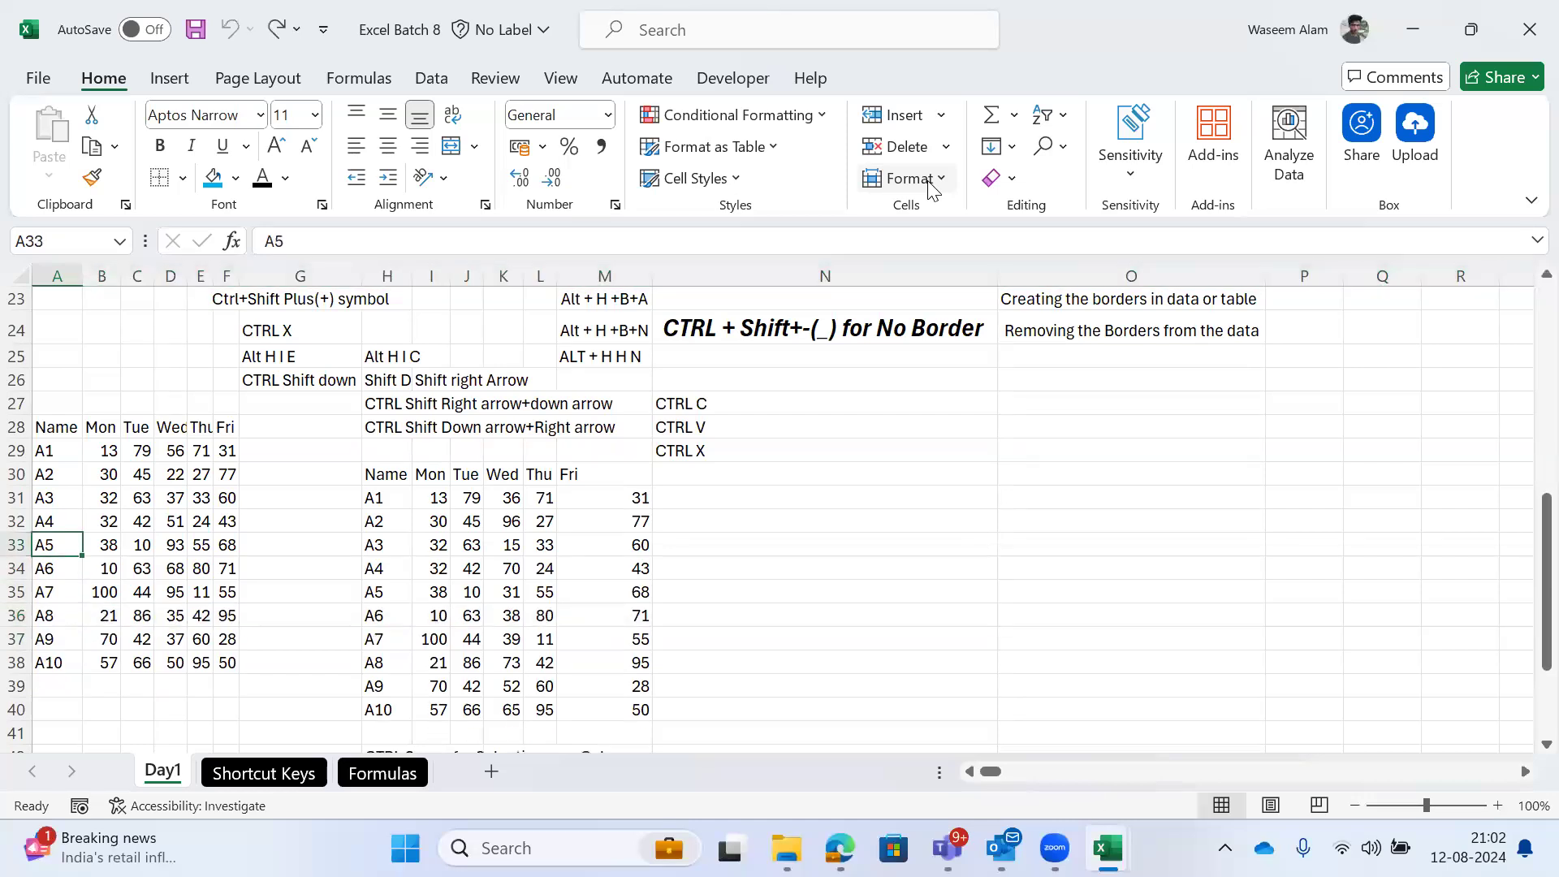
key("shift+space")
left_click(944, 115)
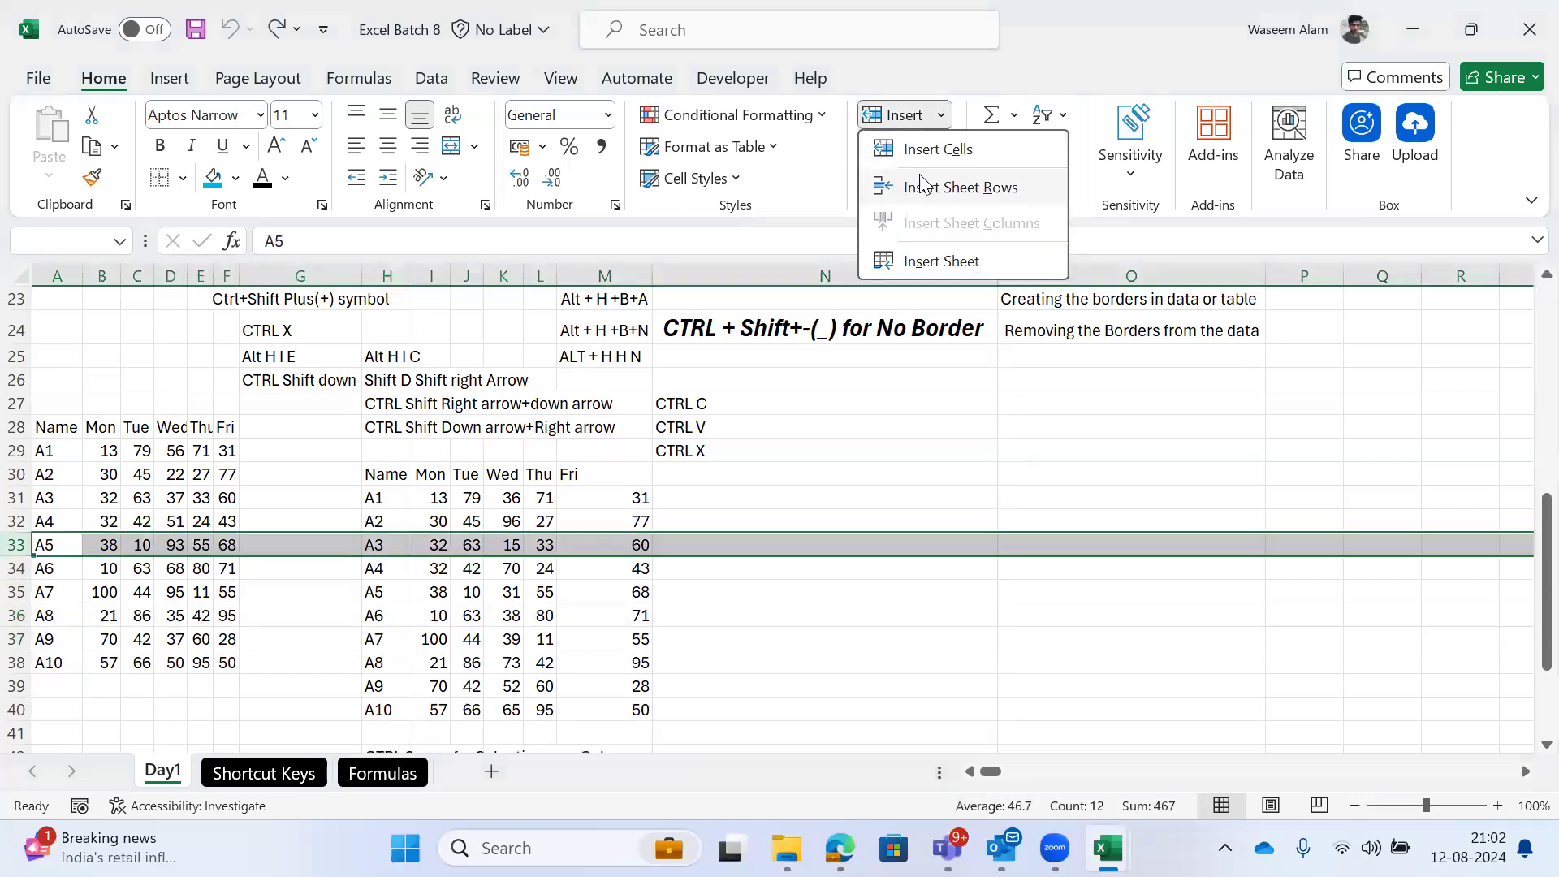
left_click(932, 187)
key("shift+space")
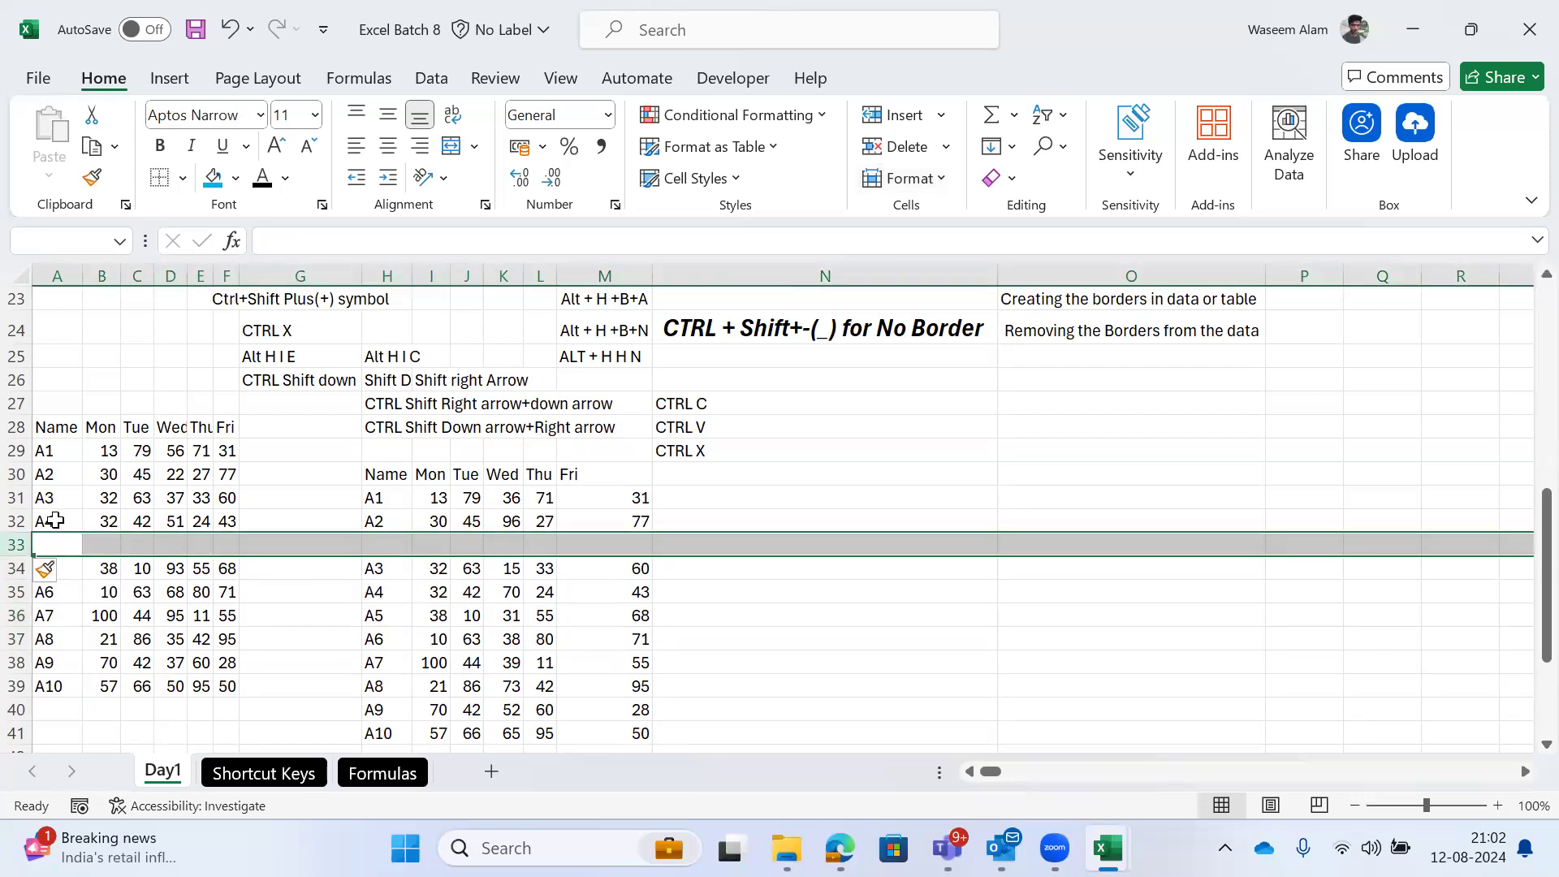
left_click(52, 520)
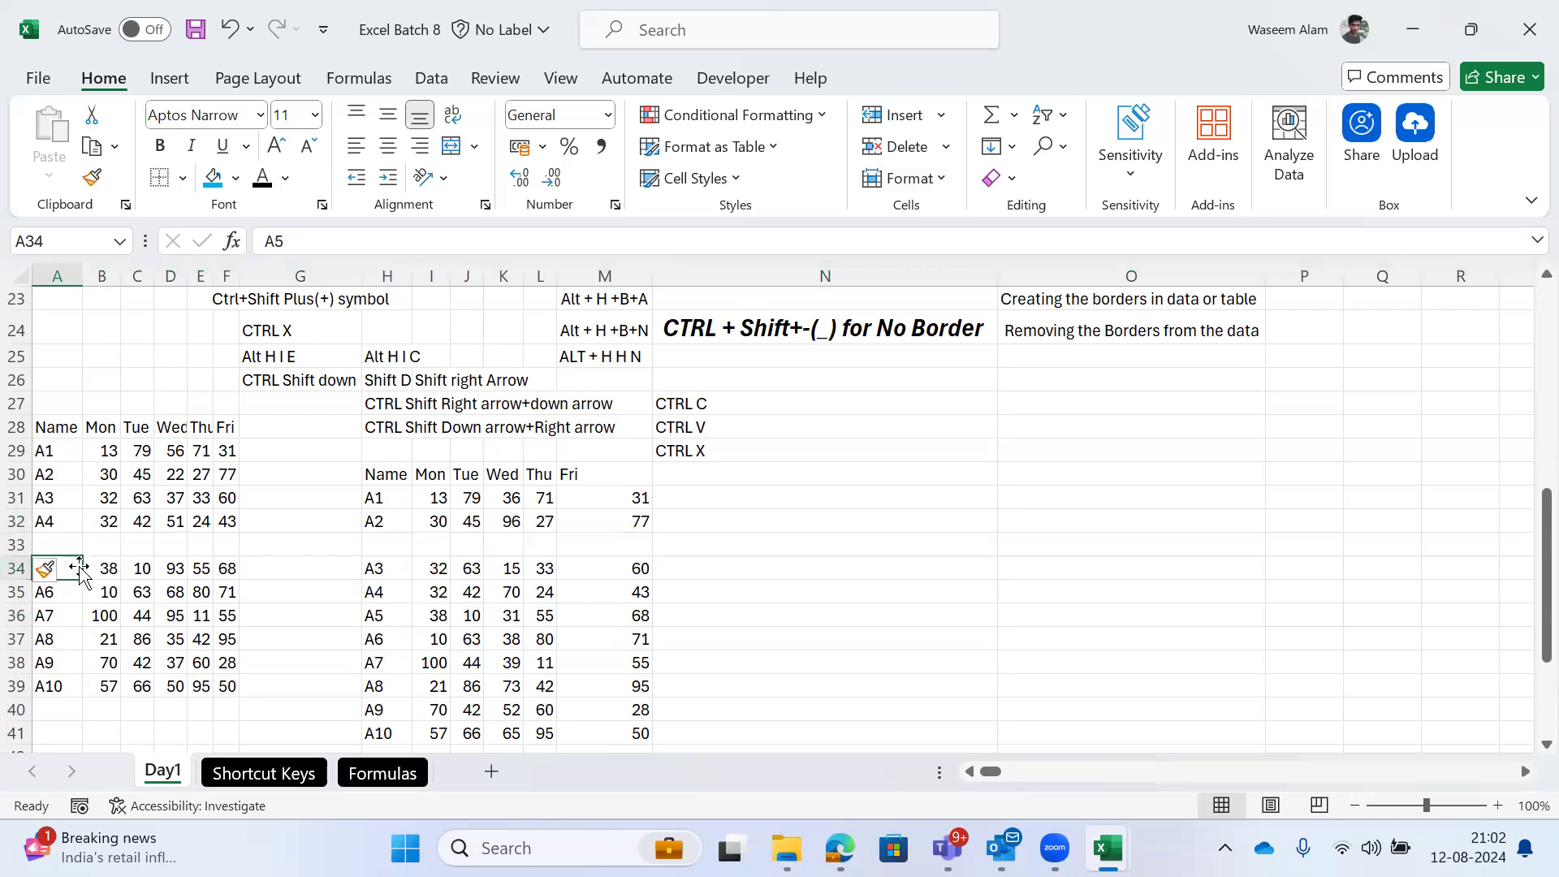
key("ctrl+z")
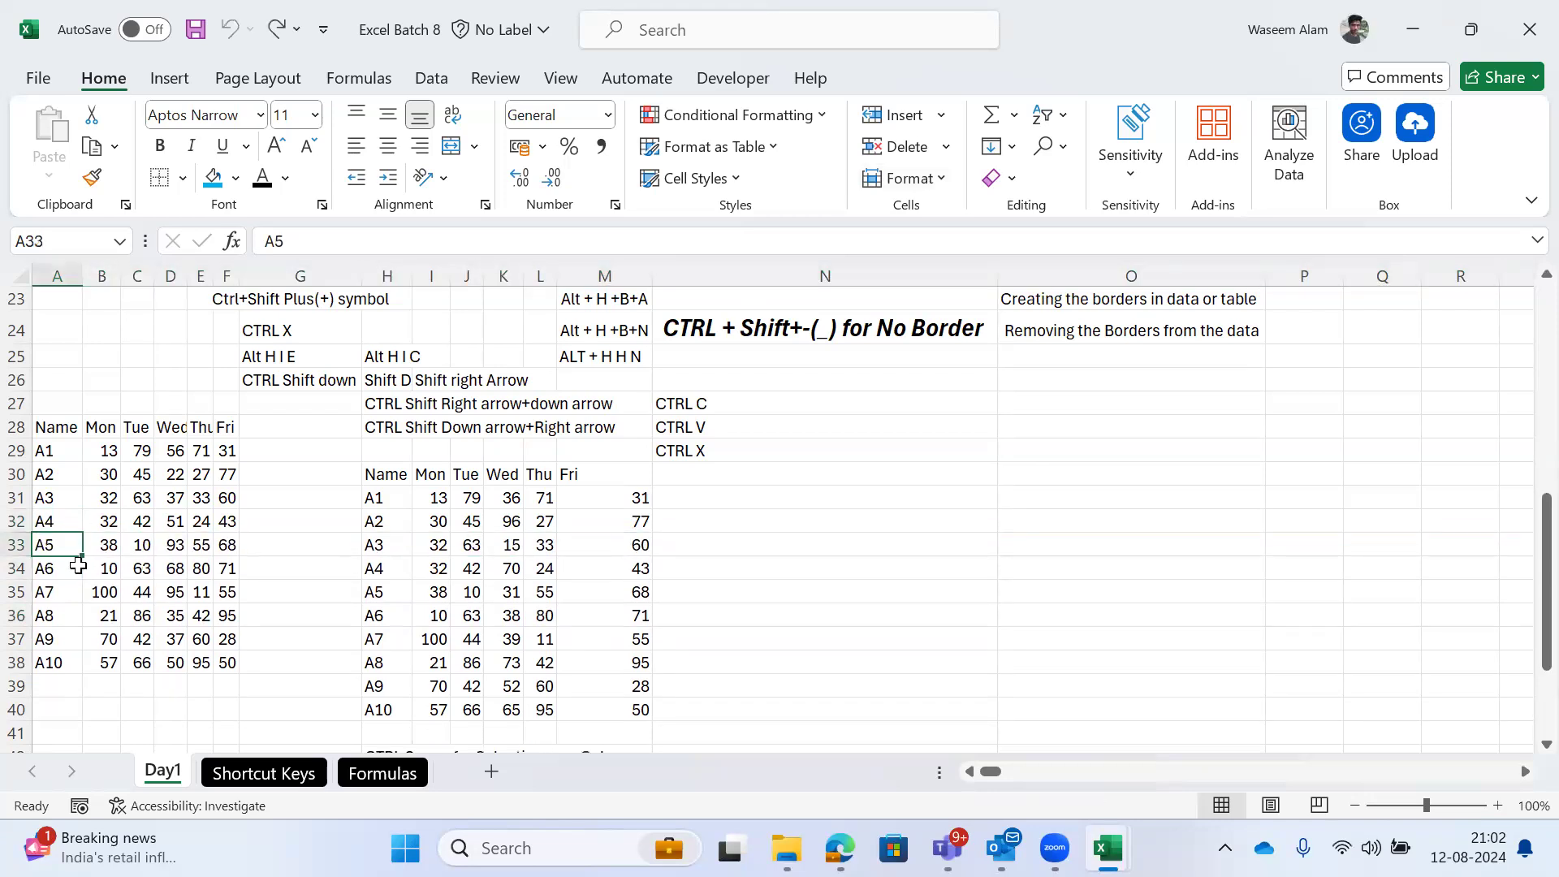
Step: Select entire row 33 and insert a blank row between the A4 and A5 rows
key("shift+space")
key("alt")
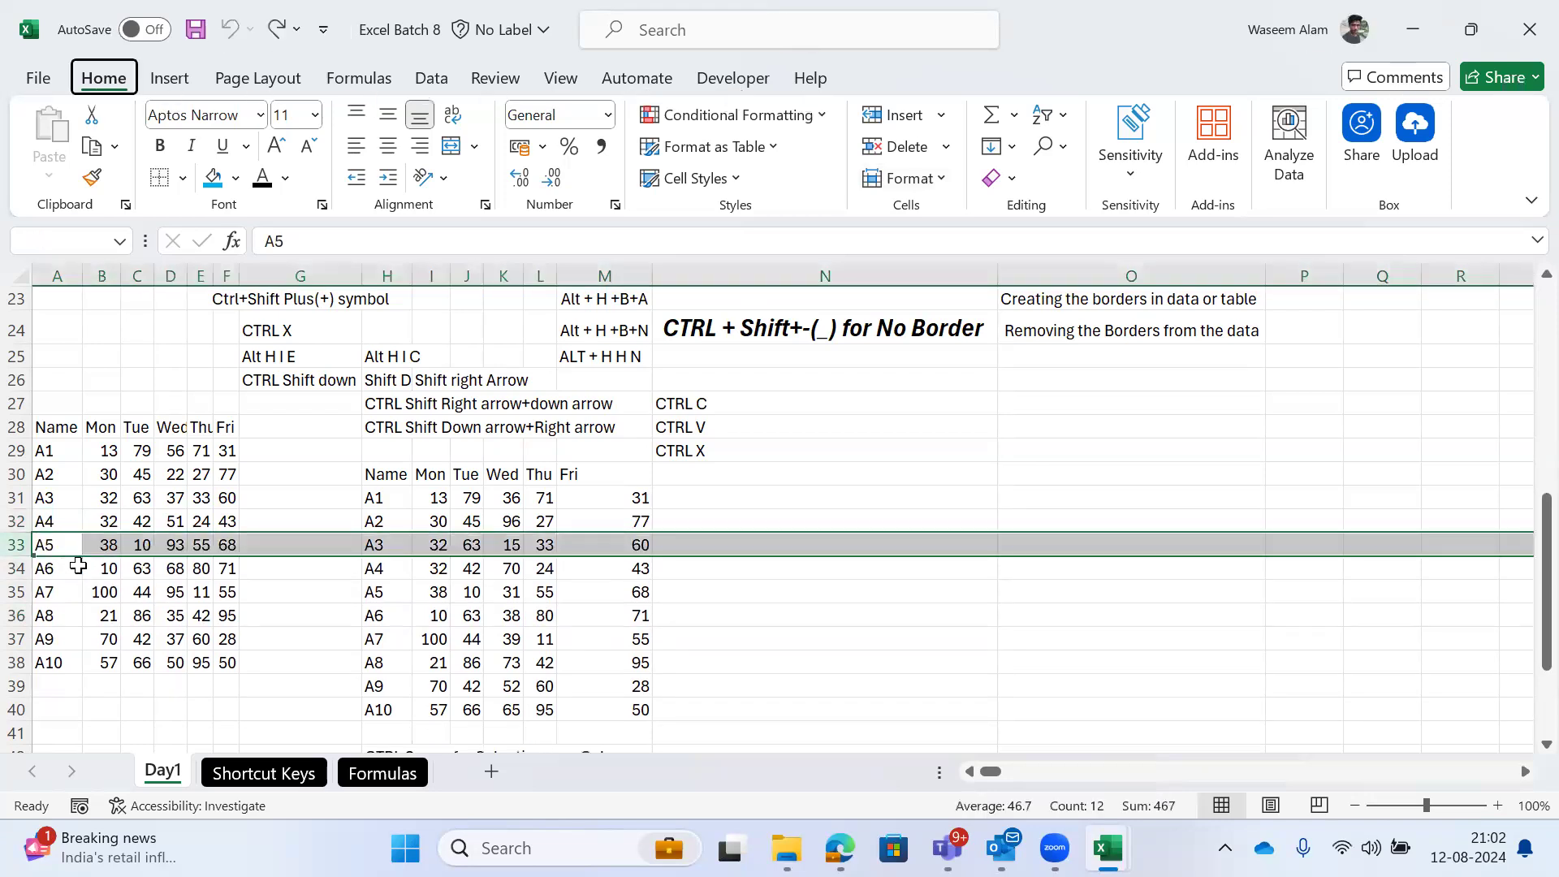
key("h")
key("i")
key("e")
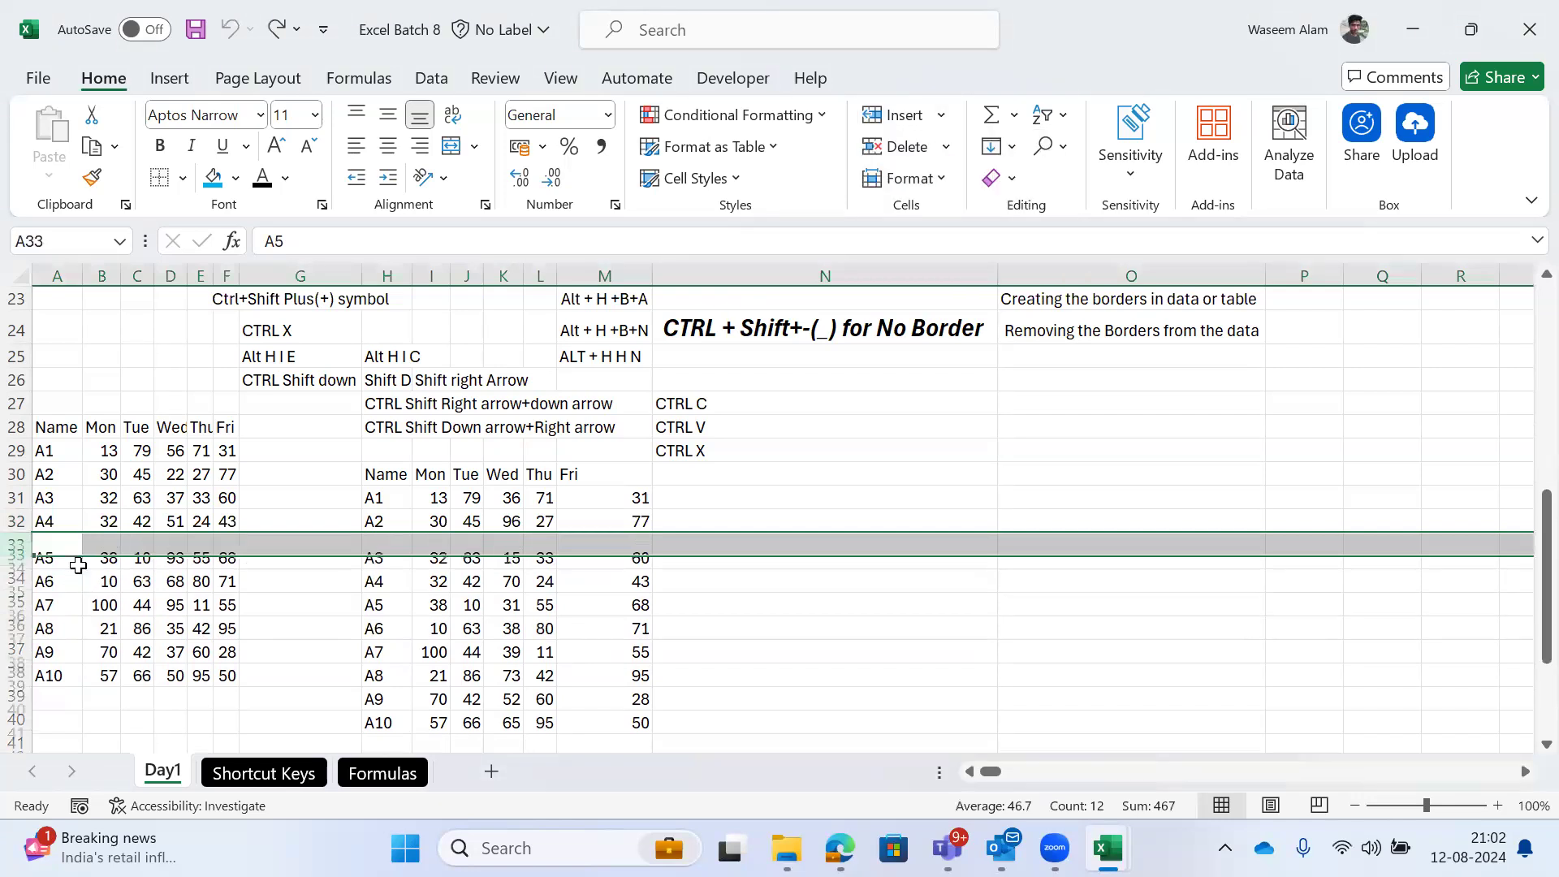
Step: Copy the "Alt H I C" note from H25 into cell N30, below CTRL X
key("Right")
key("Right")
key("Up")
key("Up")
key("Up")
key("Up")
key("Up")
key("Up")
key("Up")
key("Up")
key("Up")
key("Up")
key("Right")
key("Right")
key("Down")
key("Down")
key("Right")
key("Right")
key("Right")
key("ctrl+c")
key("Right")
key("Left")
key("Left")
key("Left")
key("Down")
key("Down")
key("Down")
key("Down")
key("Right")
key("Right")
key("Right")
key("Right")
key("Right")
key("Right")
key("Right")
key("Right")
key("Down")
key("ctrl+v")
Step: Change the note in N30 to "Alt H I R for inserting rows"
key("F2")
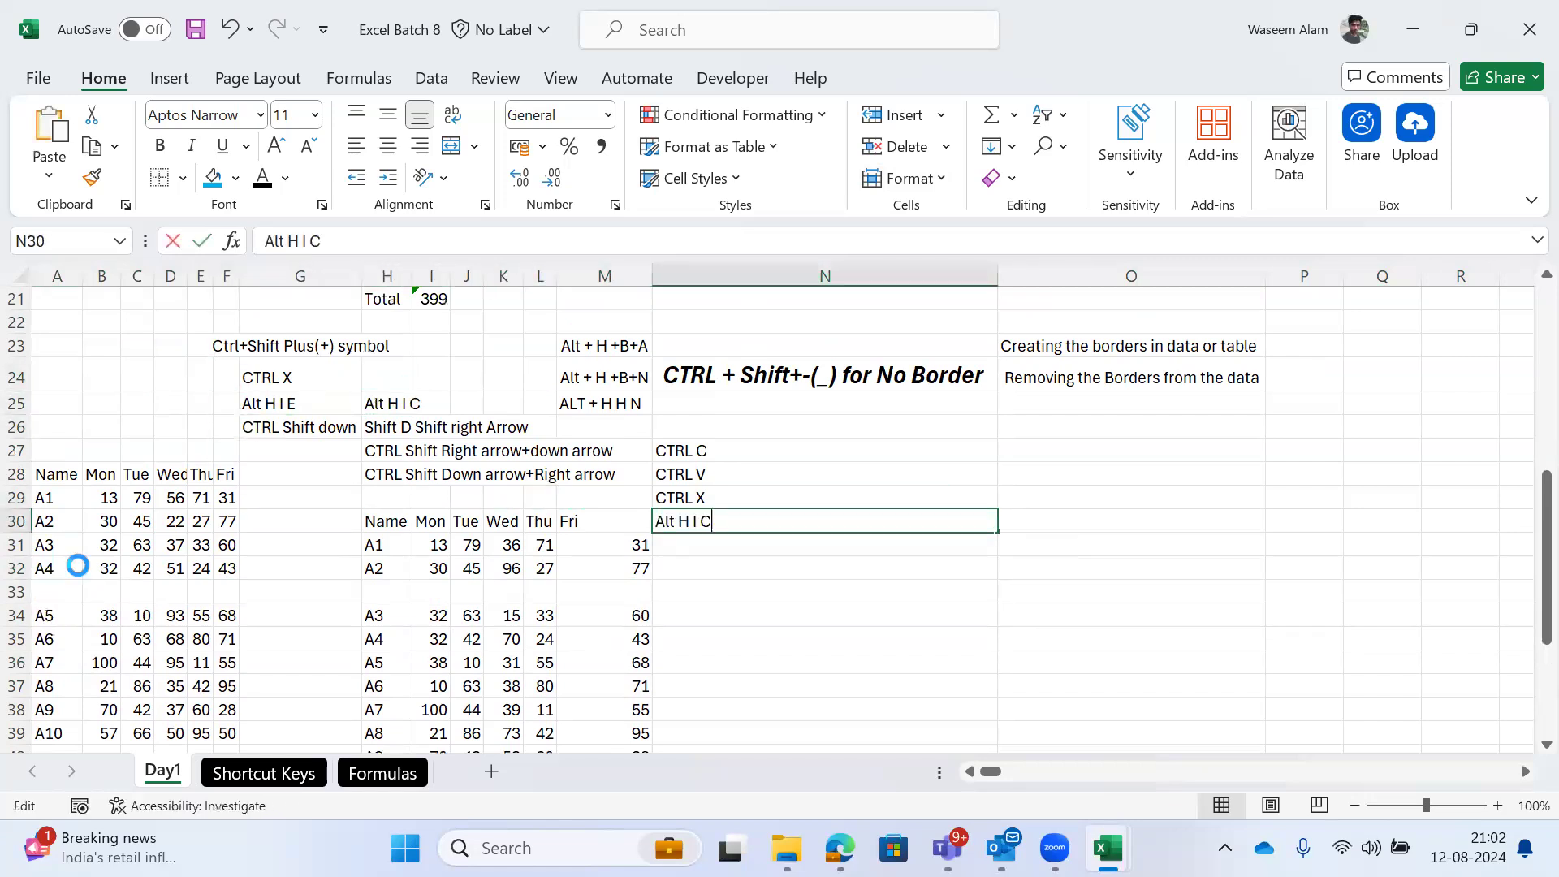
key("BackSpace")
type("R for inse")
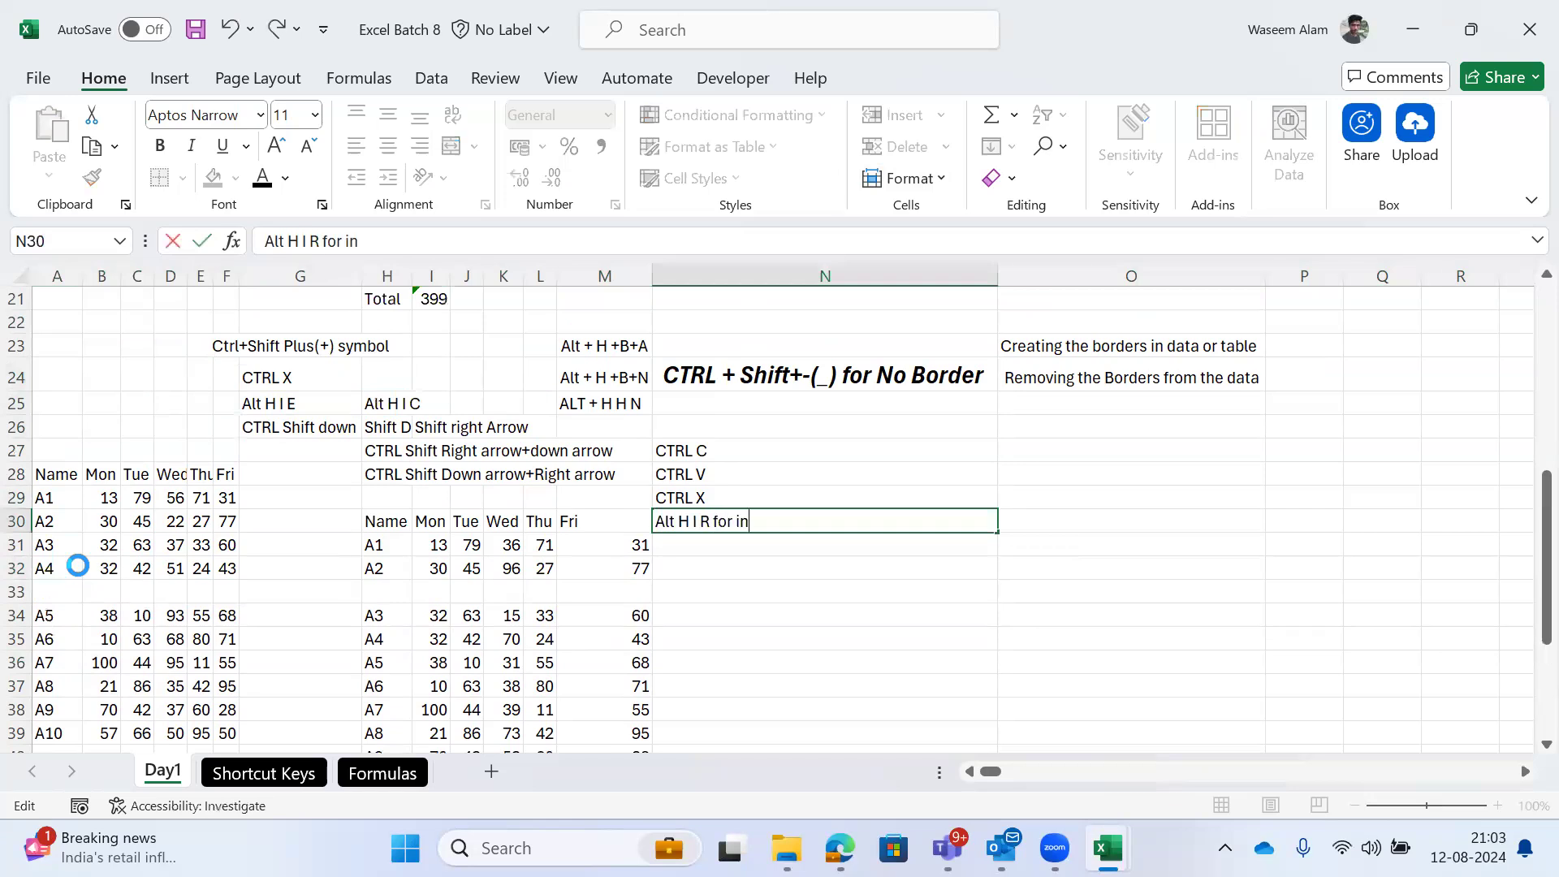
key("BackSpace")
type("erting rows")
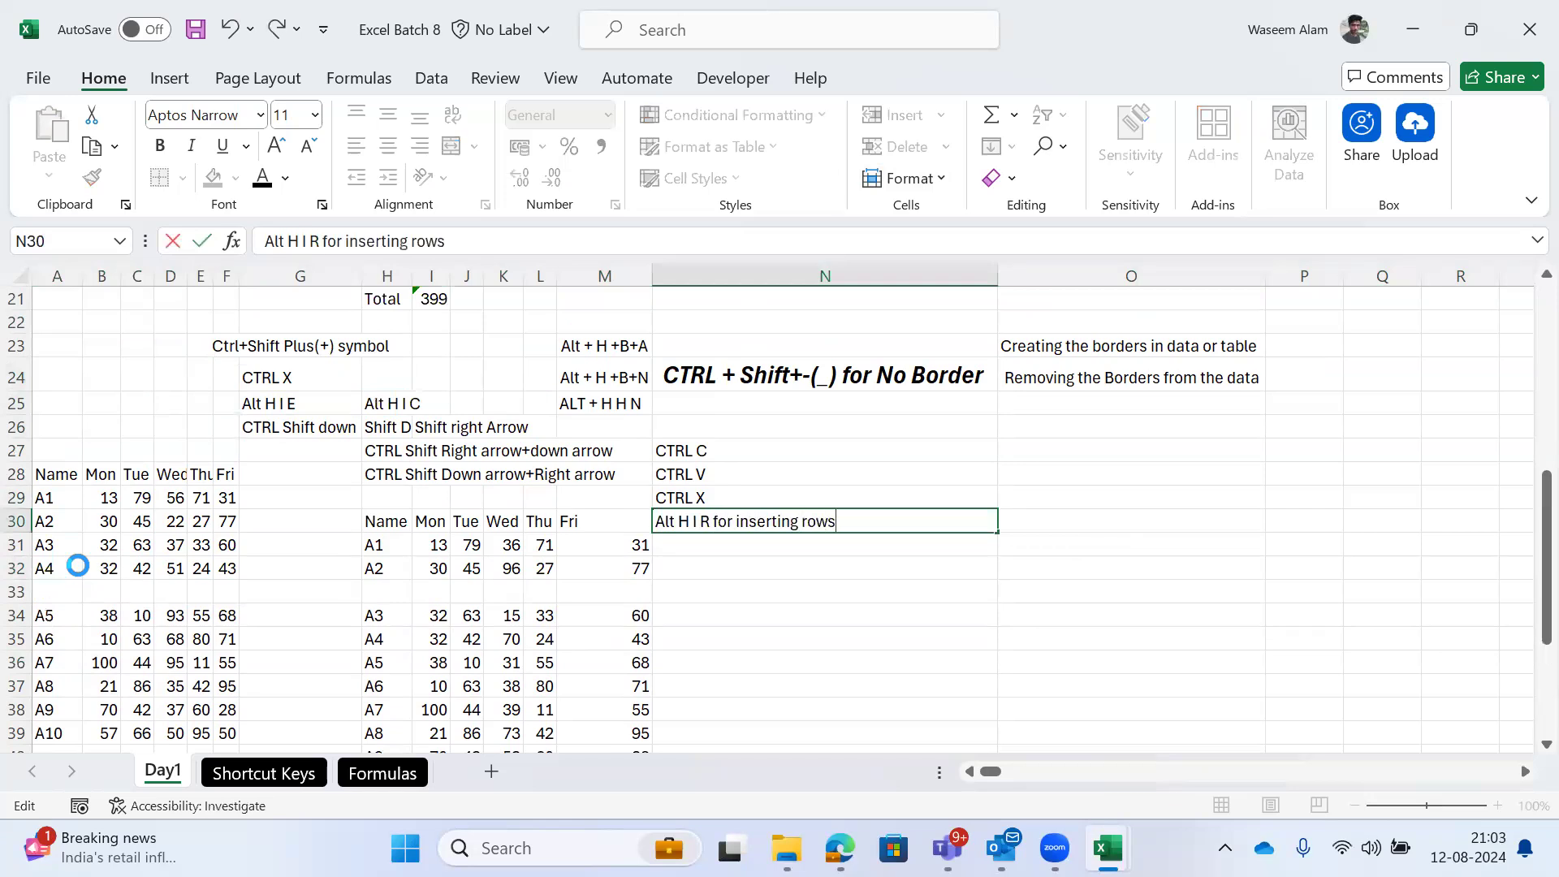
key("Tab")
Step: Copy the "Alt H I C" note from H25 into cell N31
key("Left")
key("Left")
key("Up")
key("Up")
key("Up")
key("Left")
key("Left")
key("Left")
key("Up")
key("Up")
key("Left")
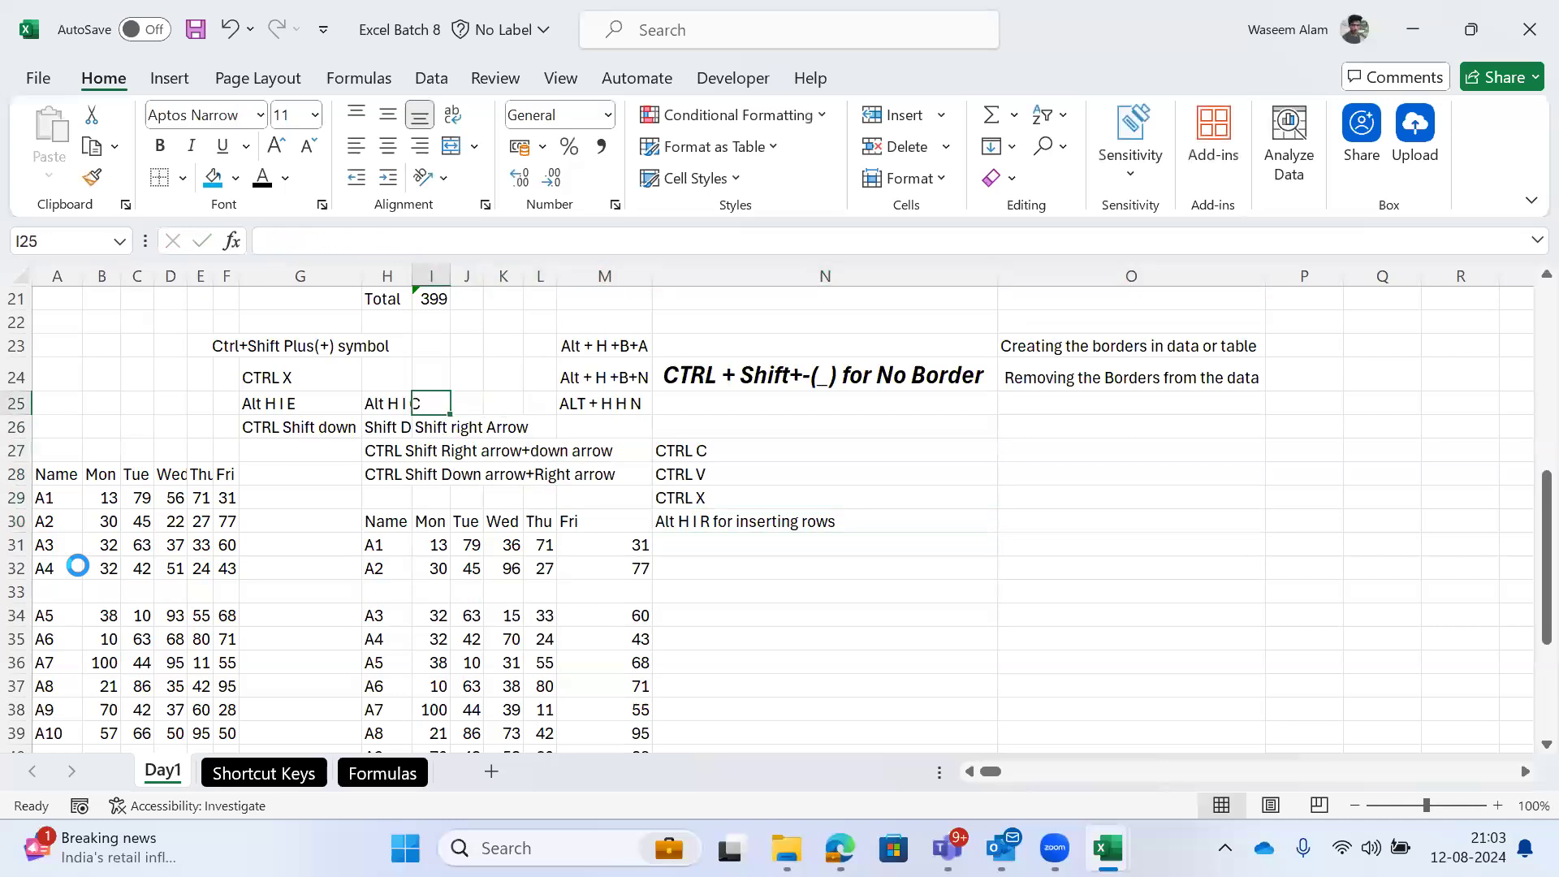
key("Left")
key("ctrl+c")
key("Right")
key("Down")
key("Right")
key("Down")
key("Right")
key("Down")
key("Right")
key("Down")
key("Right")
key("Down")
key("Right")
key("Down")
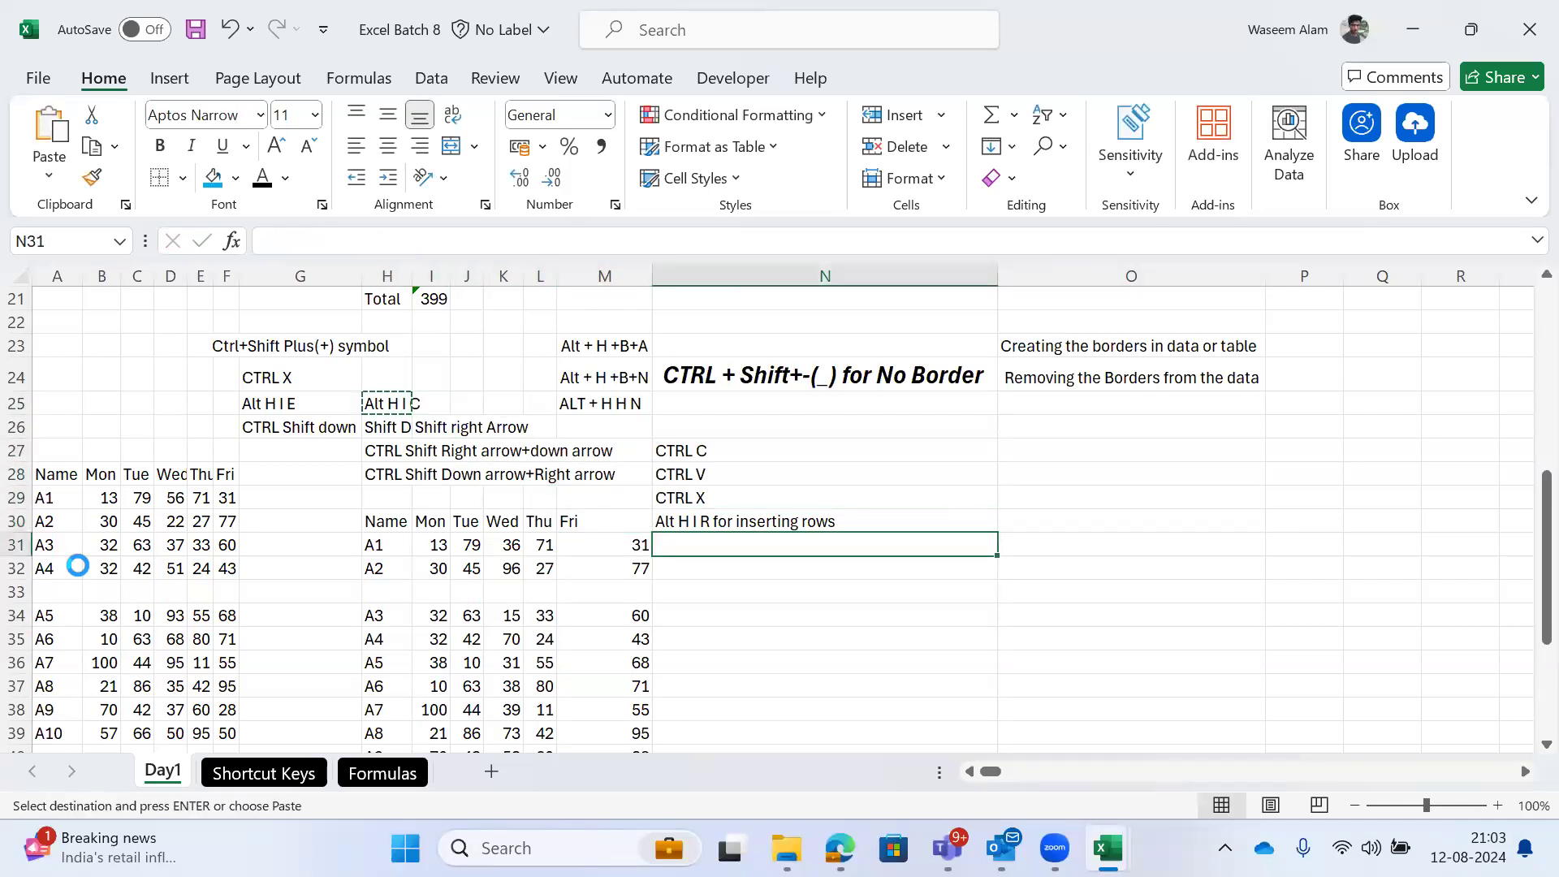
key("ctrl+v")
key("Escape")
Step: Extend the note in N31 to read "Alt H I C for inserting columns", and return to cell A32
key("F2")
type("for inserting columns")
key("Tab")
left_click(78, 565)
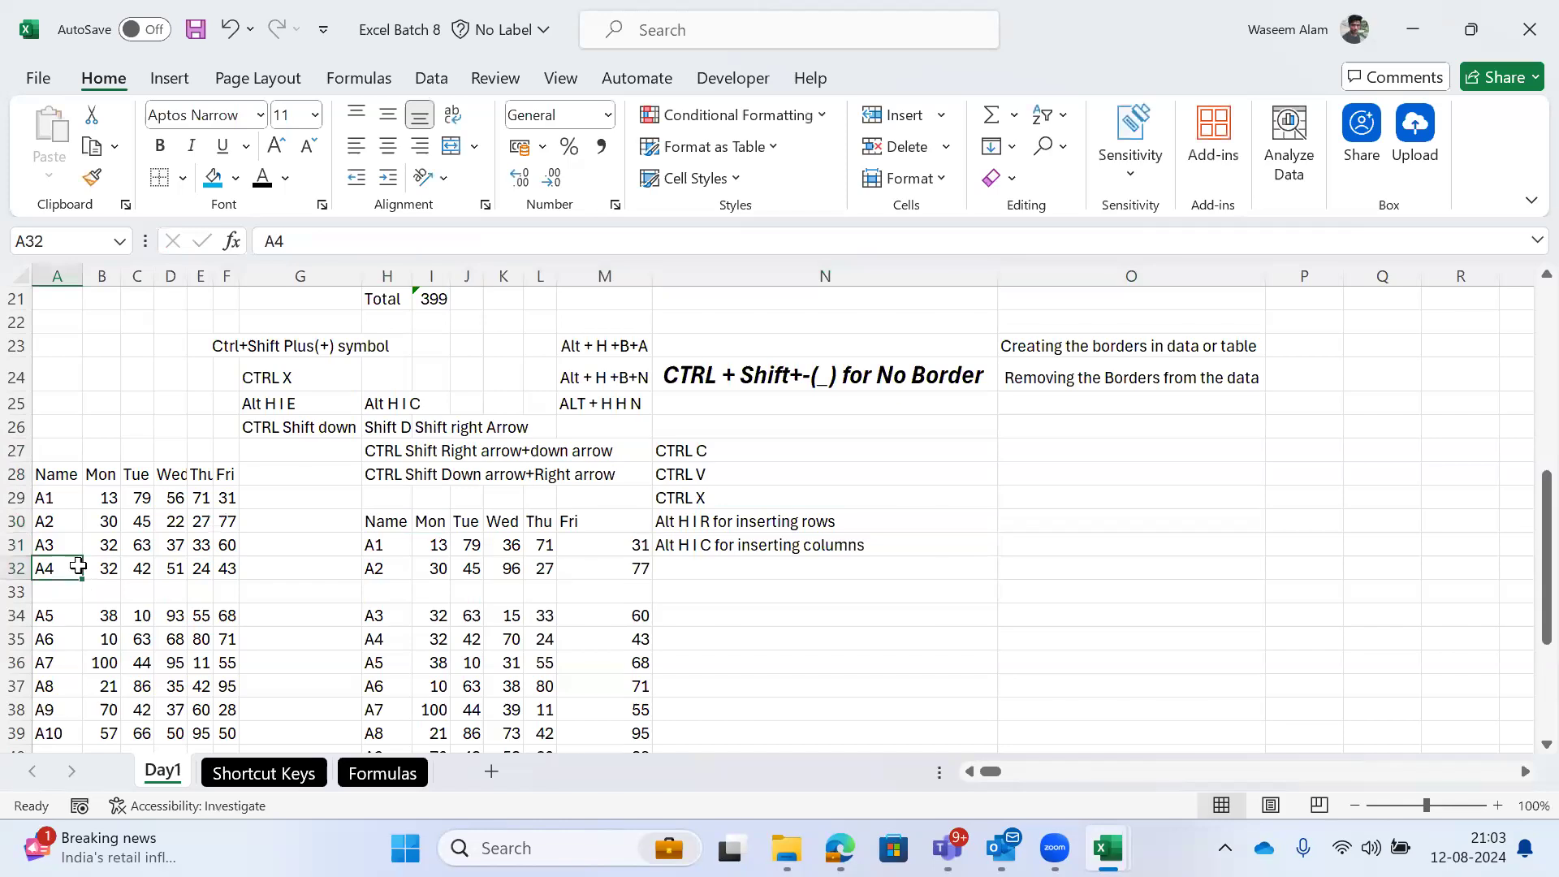
key("Down")
key("shift+space")
key("Up")
key("Up")
key("Right")
key("Right")
key("Right")
key("Left")
key("Left")
key("Down")
key("Left")
key("Down")
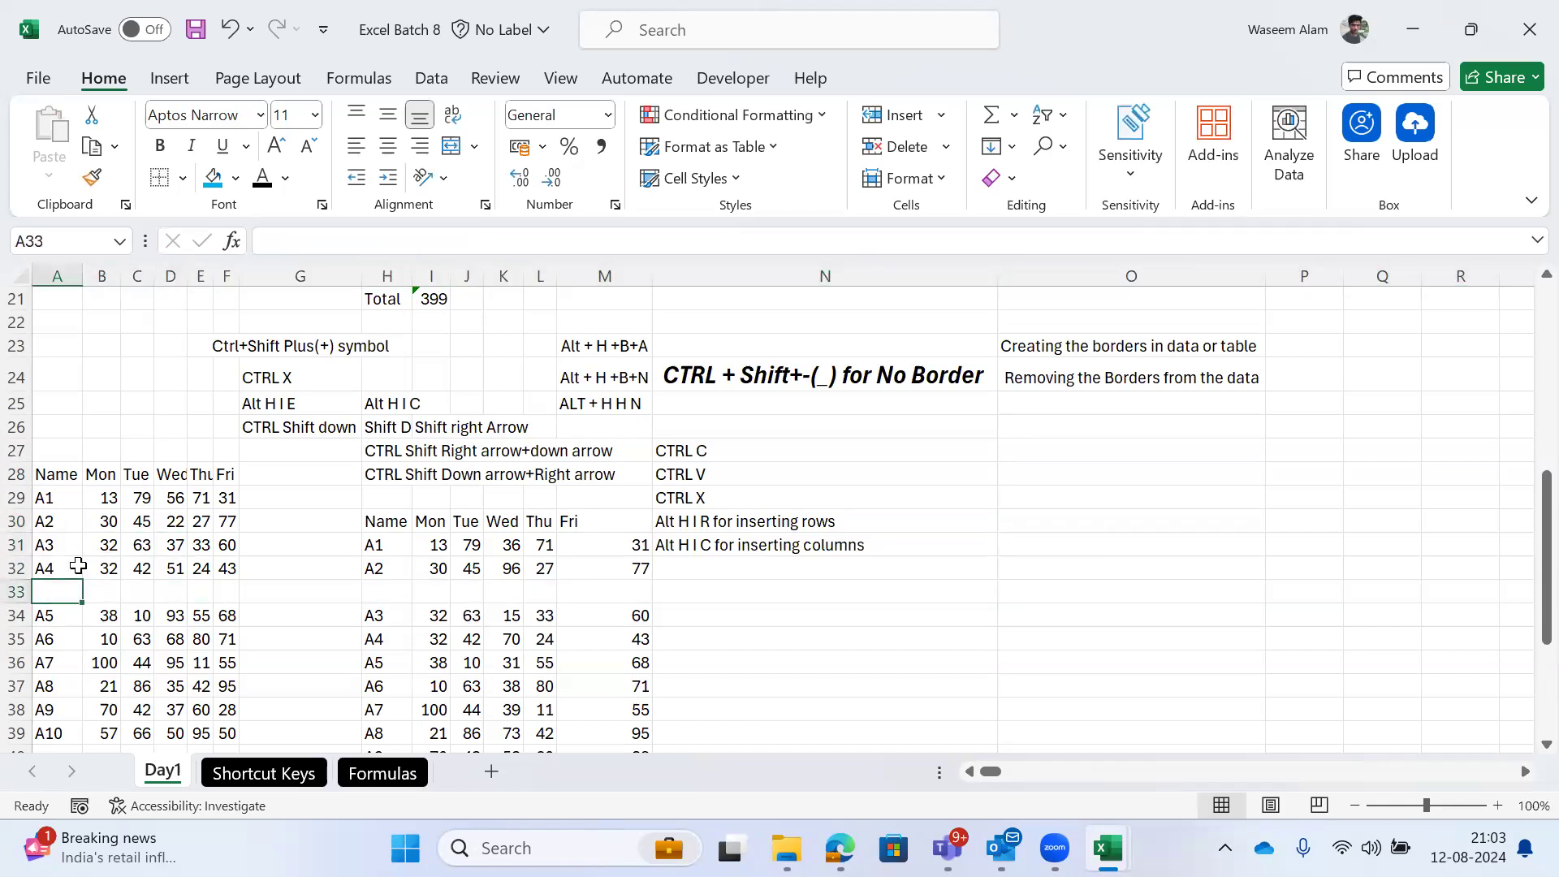
Step: Delete the entire blank row 33 between A4 and A5, and return to the Name header in A28
key("Down")
key("Up")
key("Up")
key("Down")
key("shift+space")
key("Right")
key("Left")
key("shift+space")
key("ctrl+minus")
key("Right")
key("Left")
key("ctrl+Up")
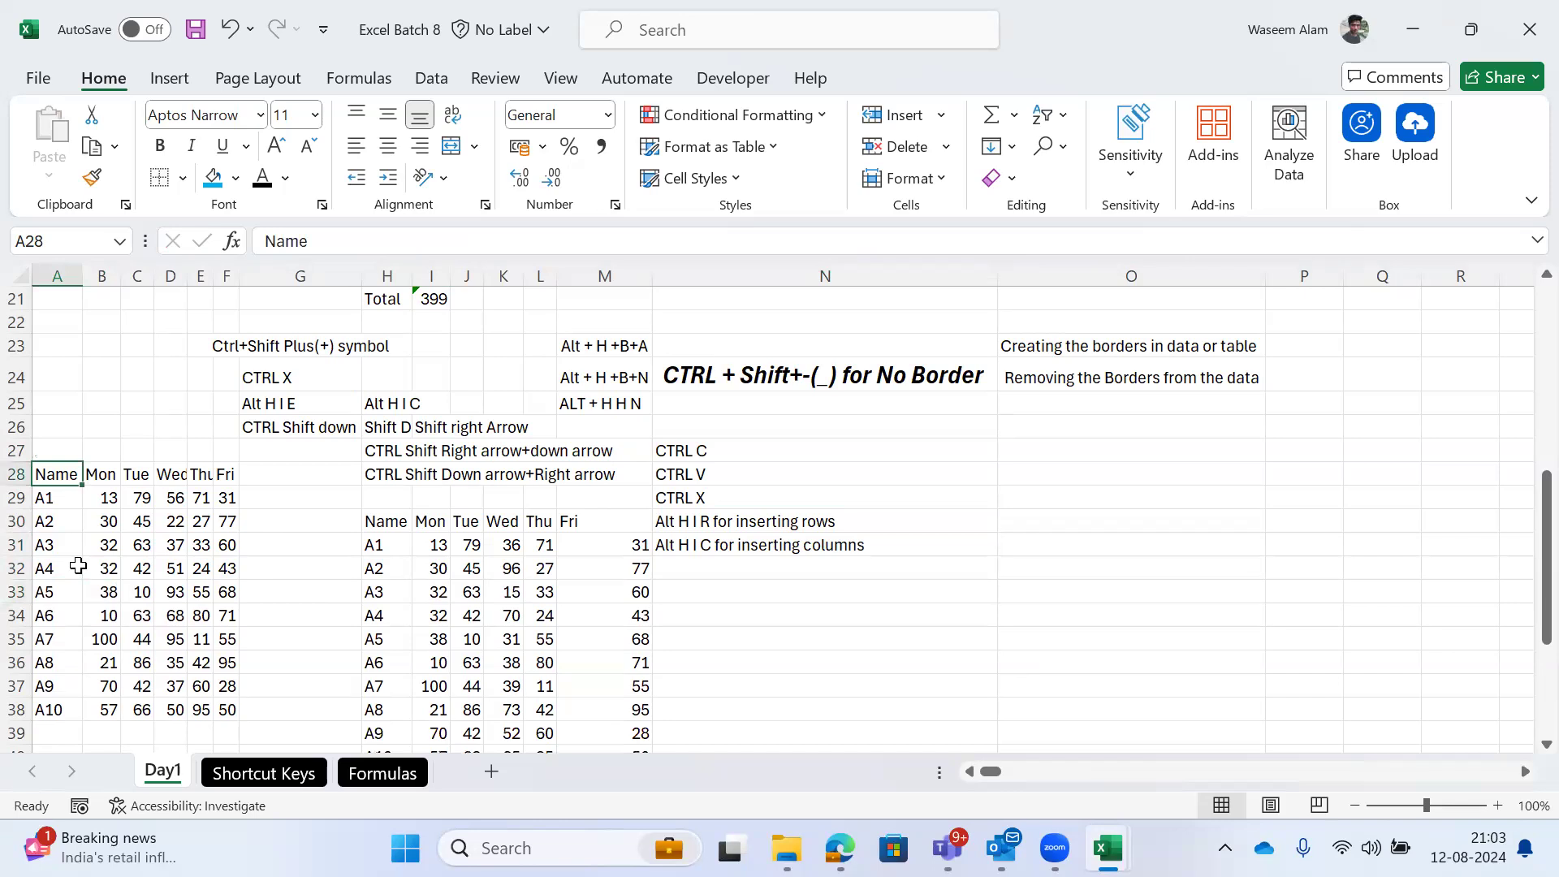
Step: Look up the row and column deletion shortcuts in A10 of the Shortcut Keys sheet, and return to Day1
key("ctrl+Page_Down")
left_click(171, 515)
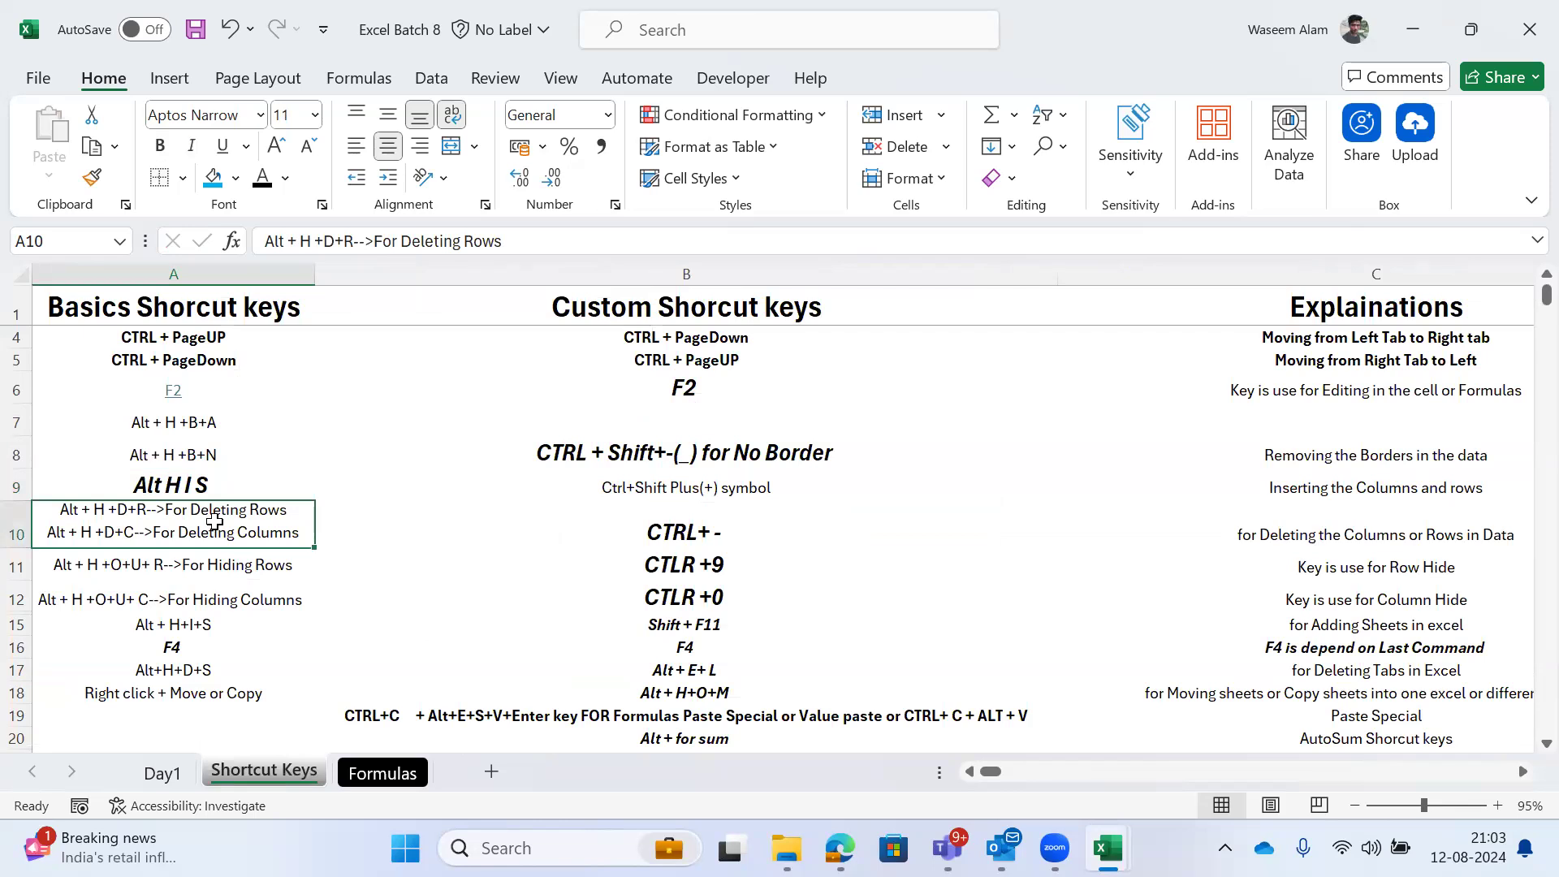
key("ctrl+Page_Up")
Step: Insert four entire blank rows at row 33, between A4 and A5 of the marks table
key("Down")
key("Down")
key("Down")
key("Down")
key("Down")
key("Down")
key("Down")
key("Down")
key("Up")
key("Up")
key("Up")
key("shift+space")
key("ctrl+shift+plus")
key("ctrl+shift+plus")
key("ctrl+shift+plus")
key("ctrl+shift+plus")
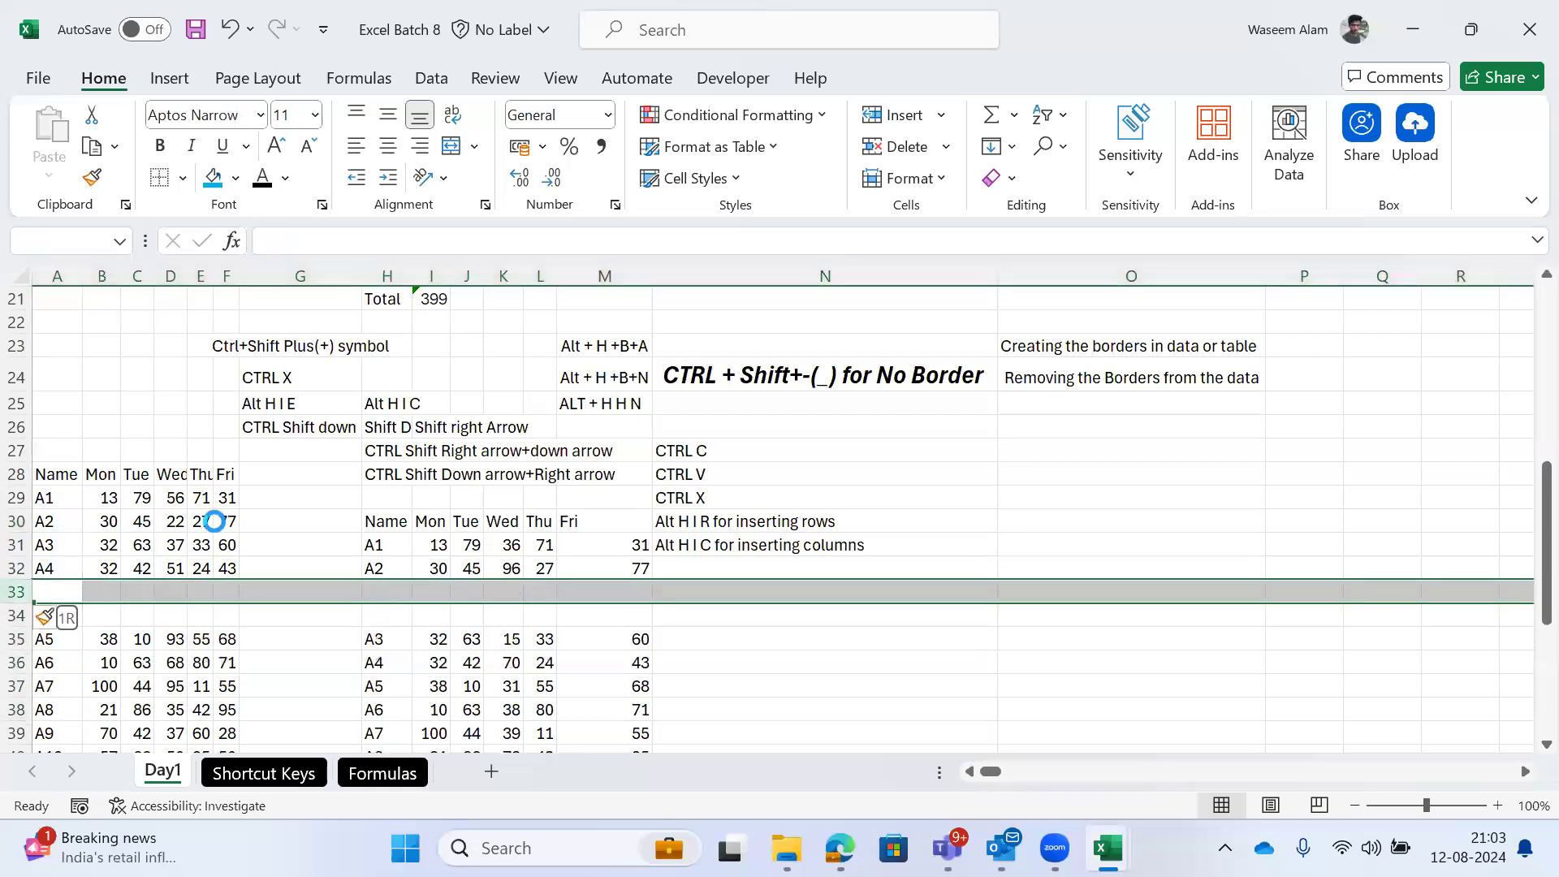
Step: Try deleting the three blank rows 33 to 35 at once, and undo the deletion
key("Down")
key("Up")
key("Up")
key("shift+space")
key("Down")
key("shift+space")
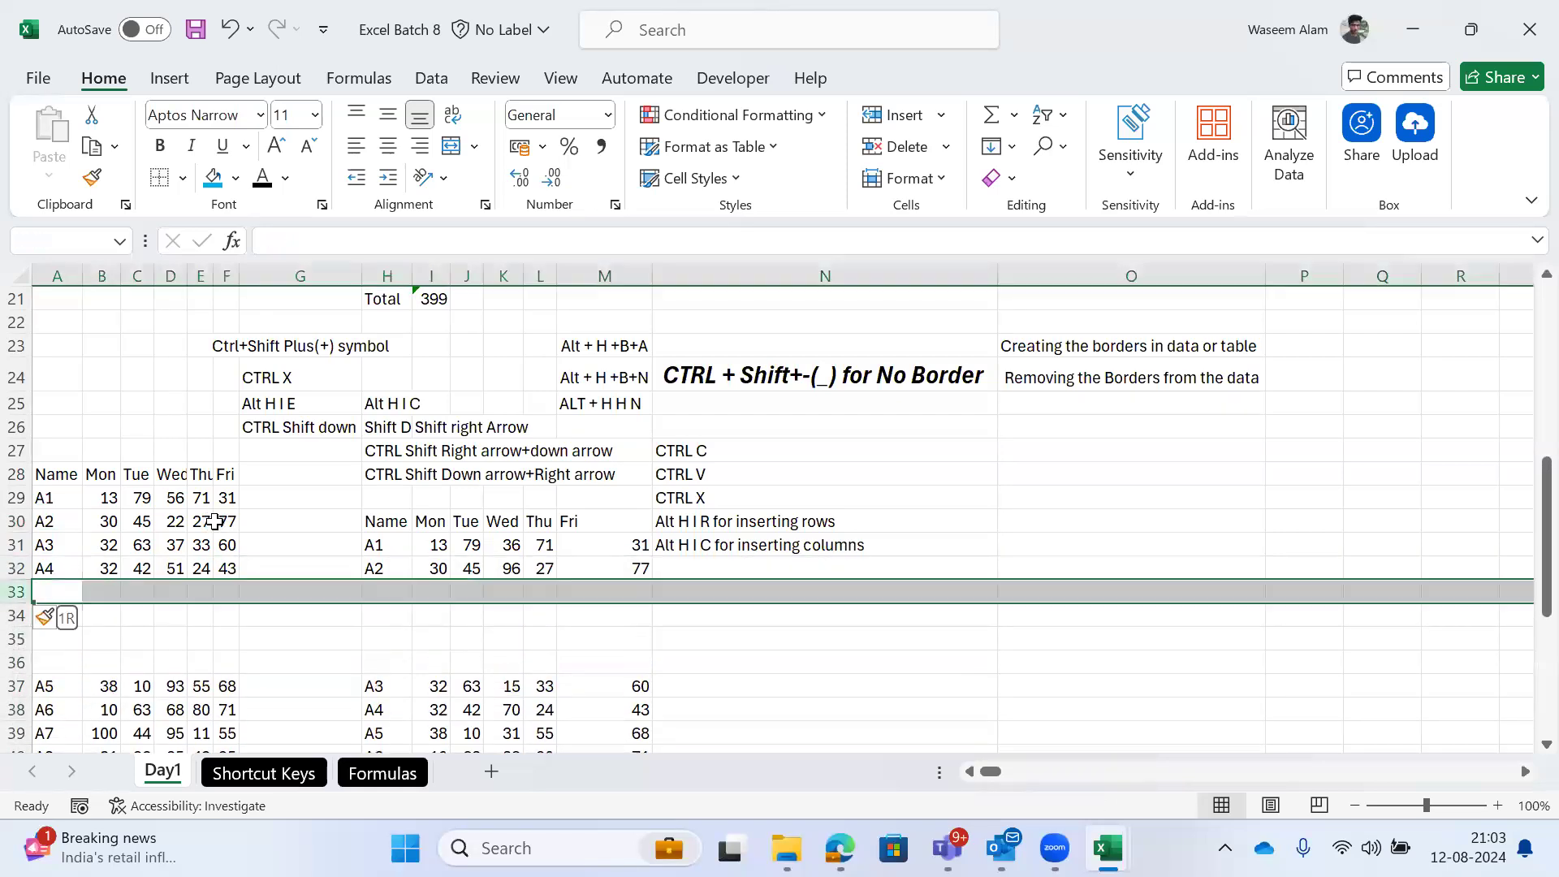
key("shift+Down")
key("shift+Down")
key("ctrl+minus")
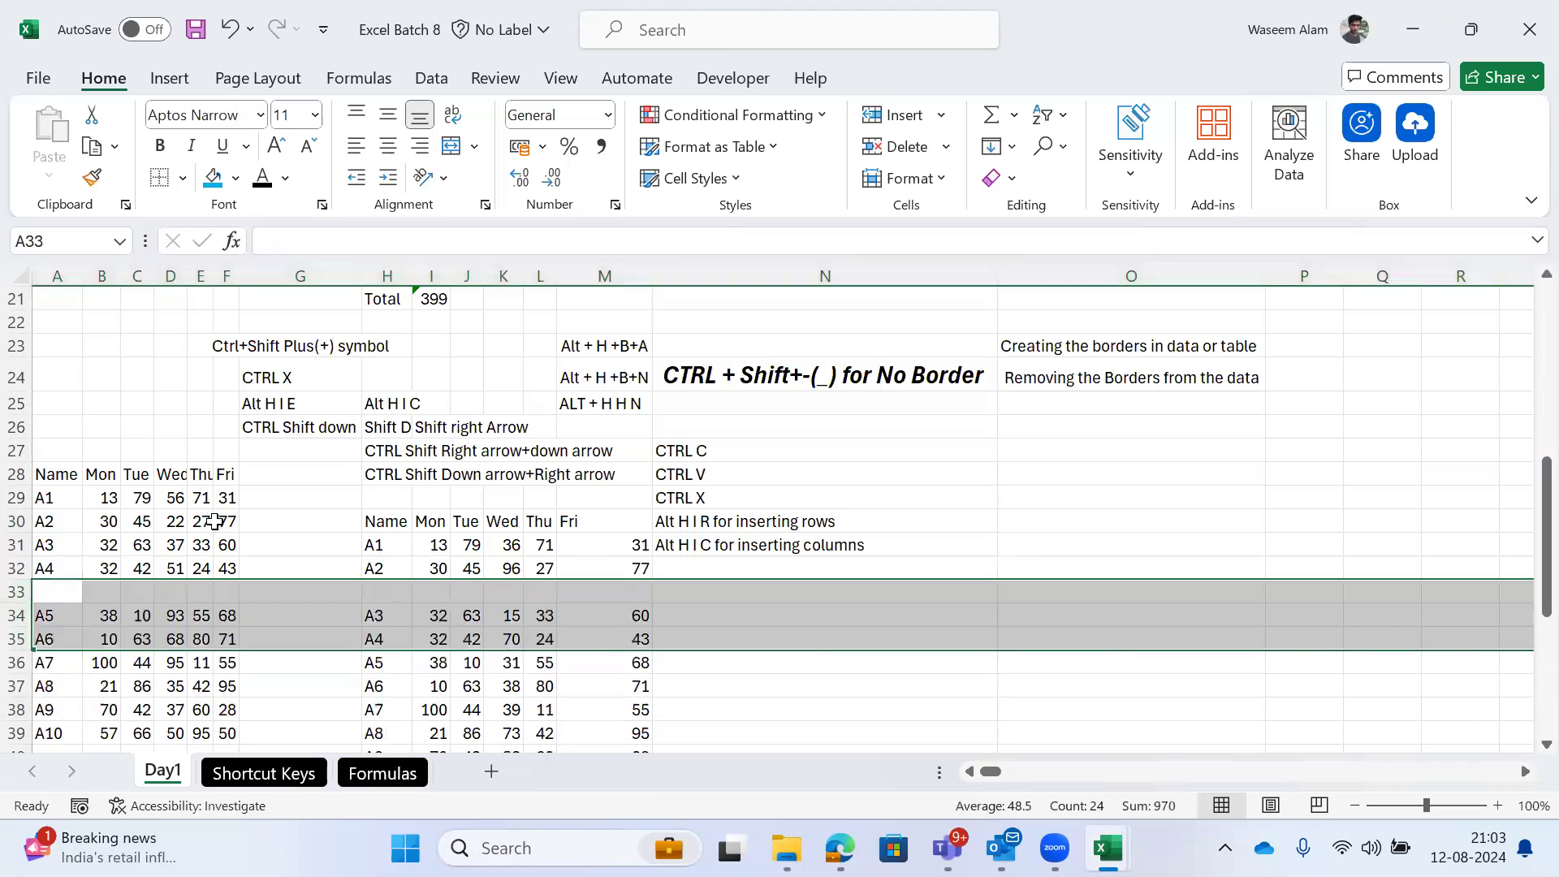
key("ctrl+z")
key("Up")
key("shift+Down")
key("shift+Down")
key("shift+space")
key("Down")
key("Up")
key("Down")
key("Down")
key("Down")
key("shift+space")
key("Up")
key("Up")
key("Up")
key("shift+Down")
key("shift+Down")
key("shift+space")
key("Down")
key("Up")
Step: Delete the three entire blank rows 33 to 35, keeping one blank row between A4 and A5
key("shift+space")
key("shift+Down")
key("shift+Down")
key("shift+Down")
key("shift+Up")
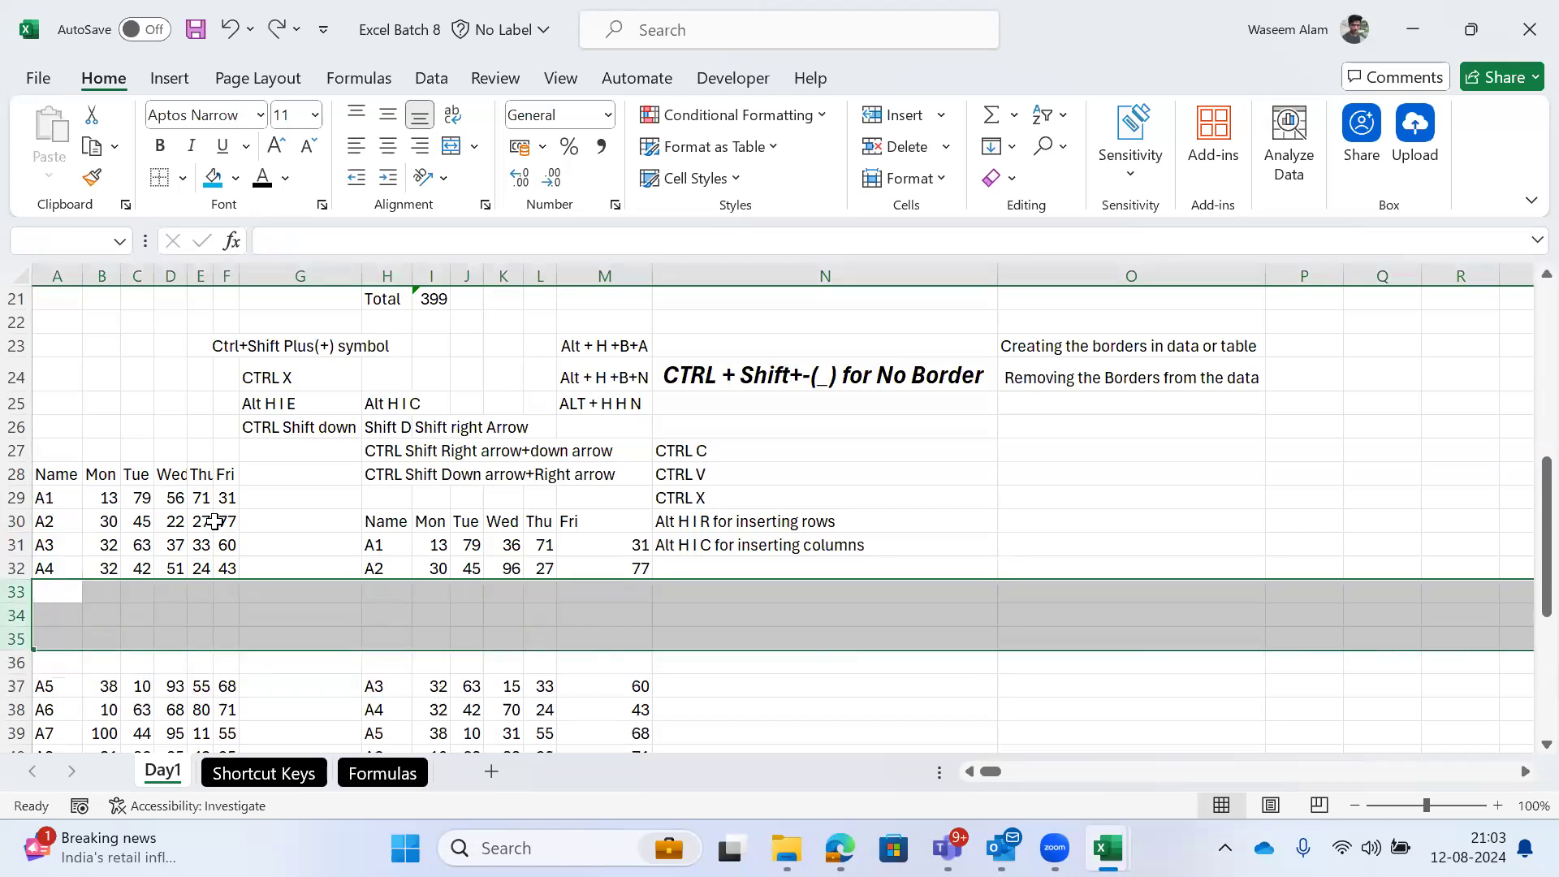
key("ctrl+minus")
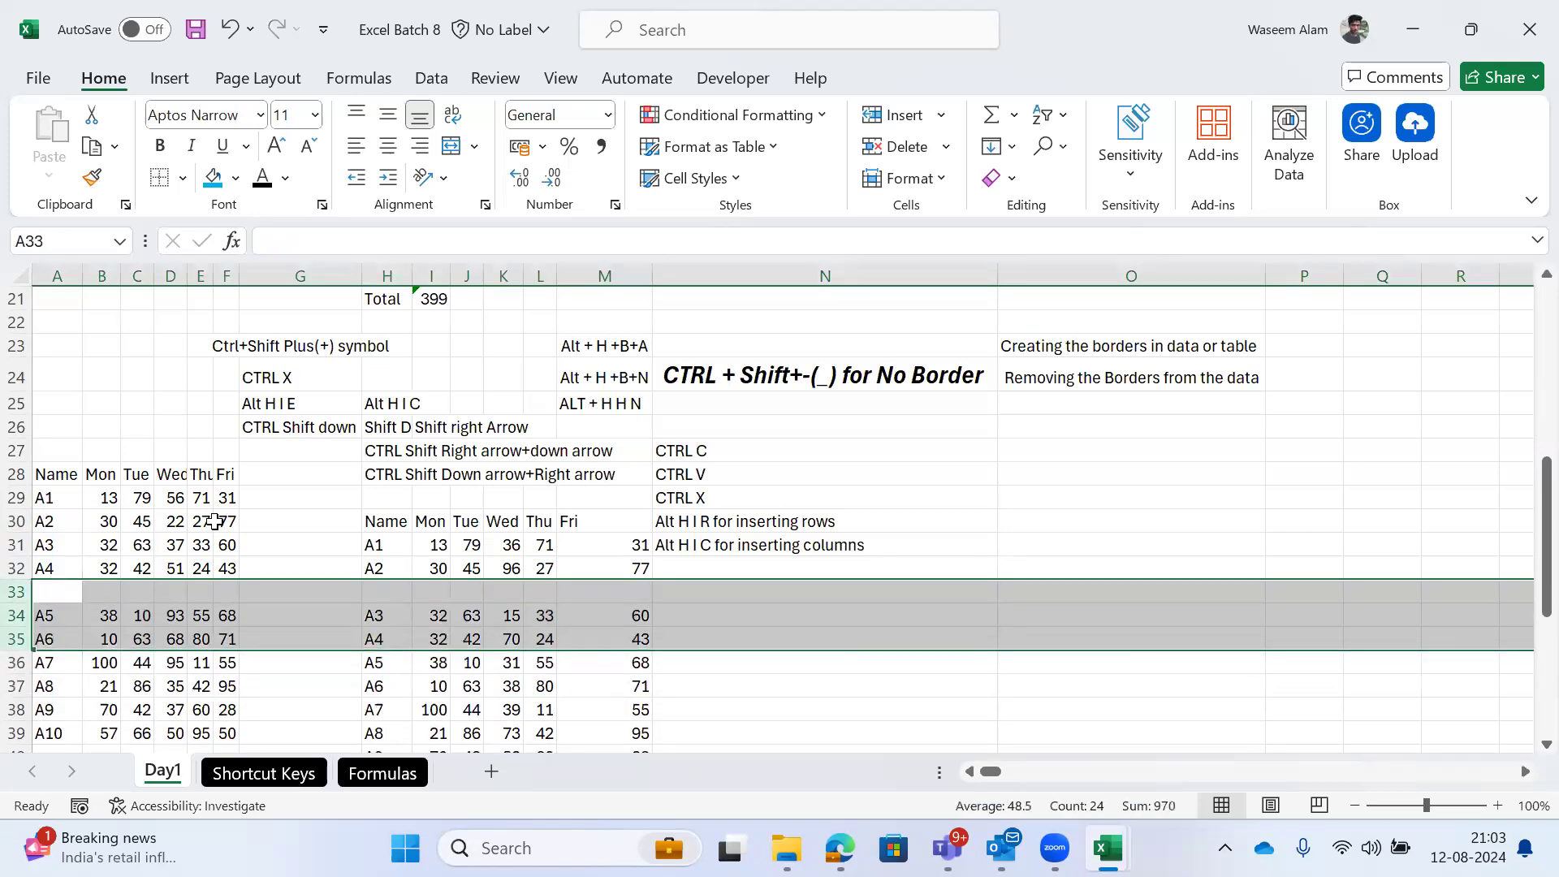
Step: Insert thirteen entire blank columns at column D, between Tue and Wed of the first marks table
key("Left")
key("Right")
key("Right")
key("Right")
key("ctrl+space")
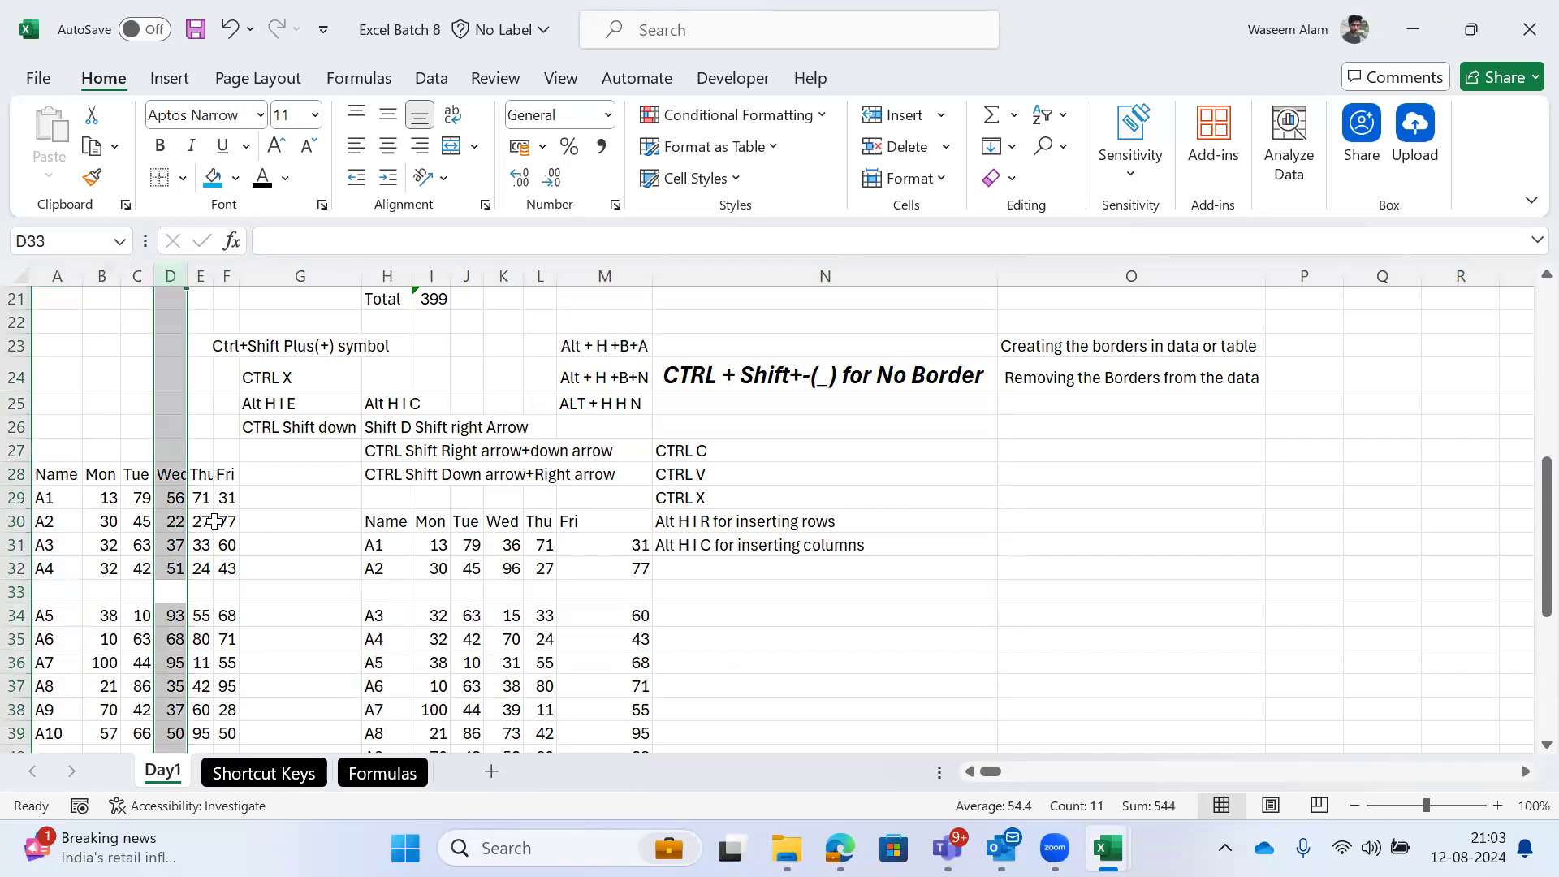
key("ctrl+shift+plus")
key("ctrl+shift+plus")
key("ctrl+shift+plus")
key("ctrl+shift+plus")
key("ctrl+shift+plus")
key("ctrl+shift+plus")
key("ctrl+shift+plus")
key("ctrl+shift+plus")
key("ctrl+shift+plus")
key("ctrl+shift+plus")
key("ctrl+shift+plus")
key("ctrl+shift+plus")
key("ctrl+shift+plus")
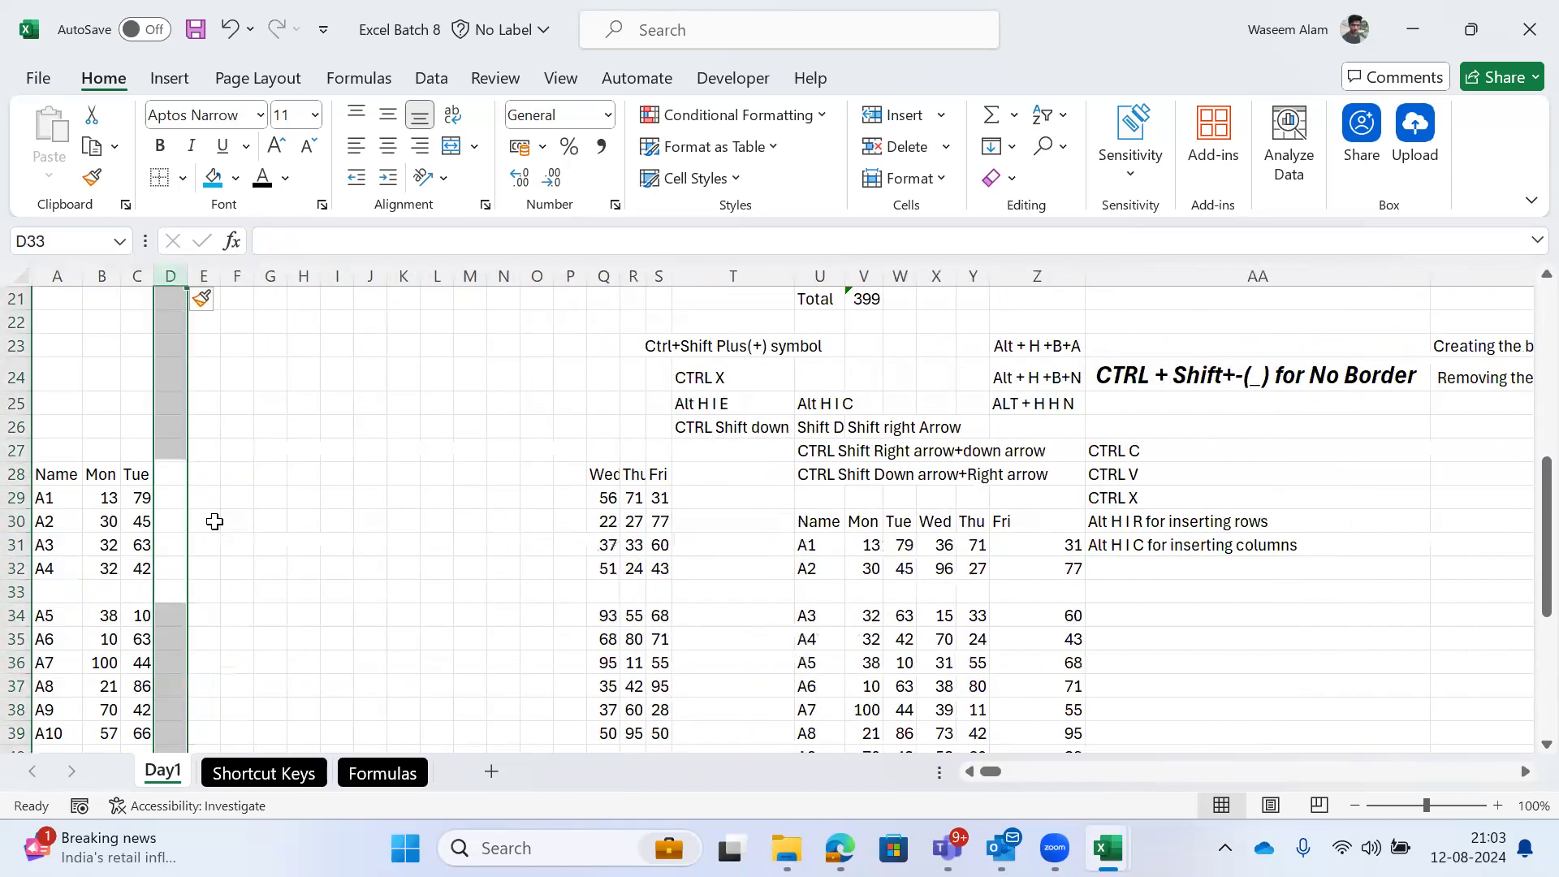
Step: Delete twelve of the blank columns from column D onward, keeping one between Tue and Wed, and return to A33
key("shift+Right")
key("shift+Right")
key("shift+Right")
key("shift+Right")
key("shift+Right")
key("shift+Right")
key("shift+Right")
key("shift+Right")
key("shift+Right")
key("shift+Right")
key("shift+Right")
key("shift+Right")
key("shift+Left")
key("shift+Left")
key("ctrl+minus")
key("shift+BackSpace")
key("ctrl+space")
key("ctrl+minus")
key("Home")
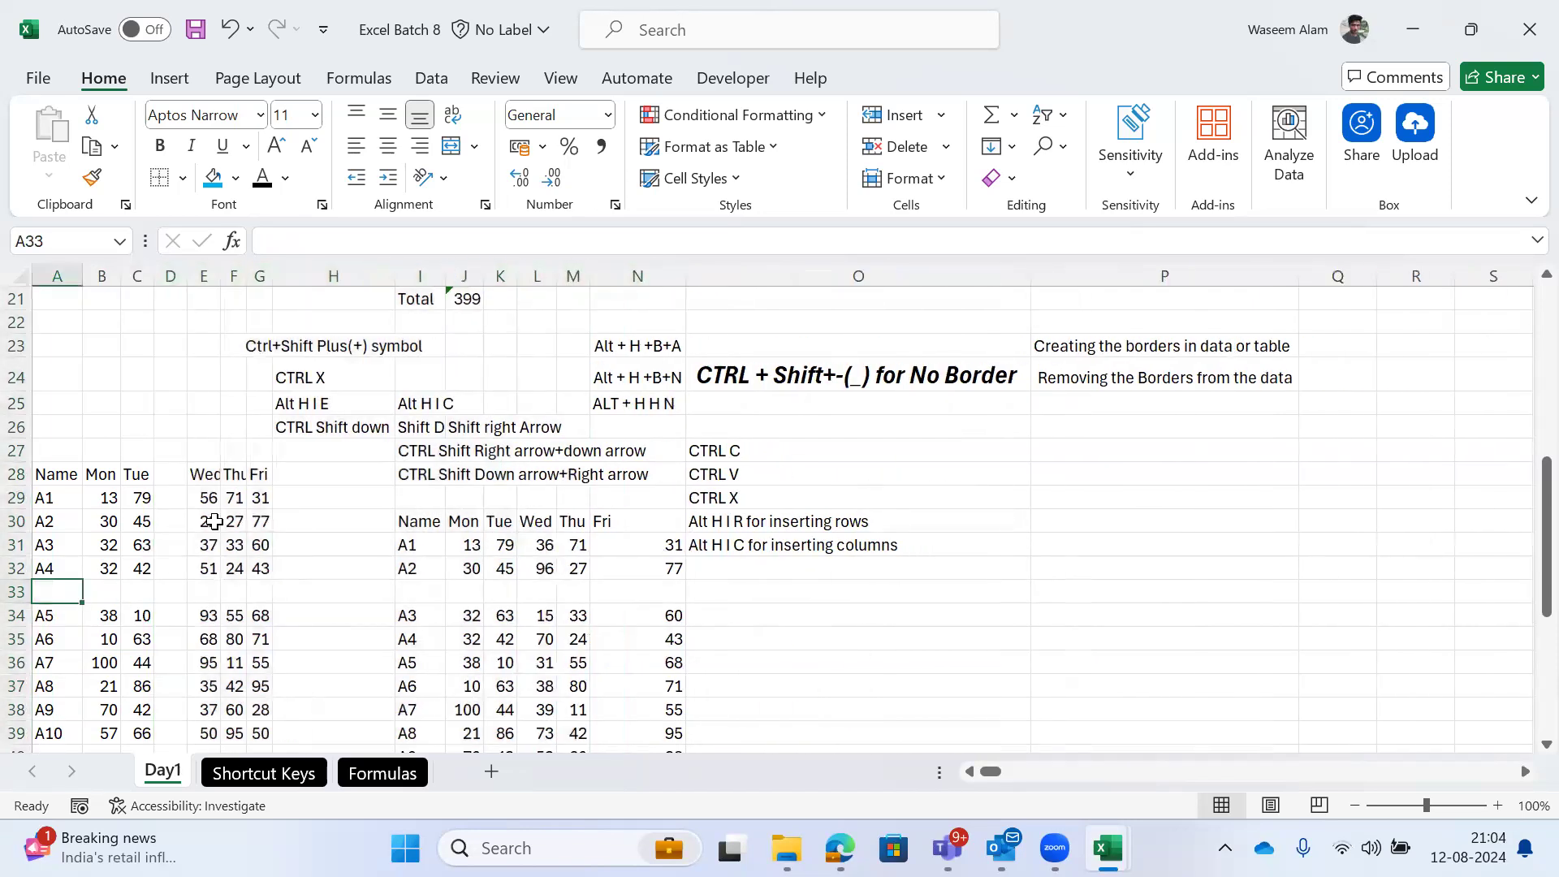
Step: Select the entire row 33, check the insertion shortcut in row 9 of the Shortcut Keys sheet, and return to Day1
key("shift+space")
key("ctrl+Page_Down")
key("Right")
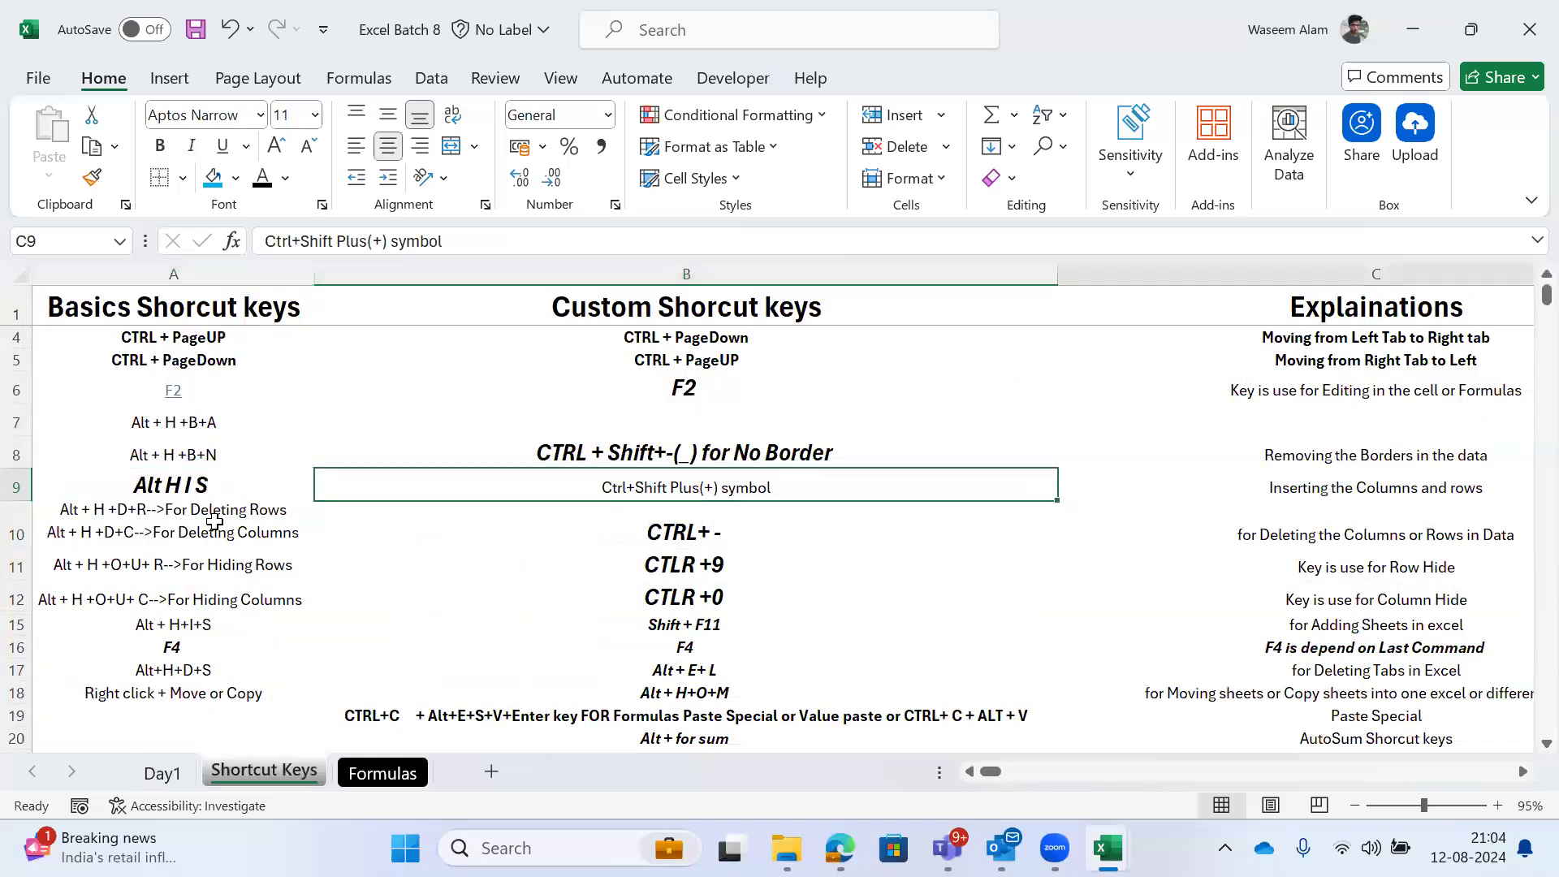
key("ctrl+Page_Up")
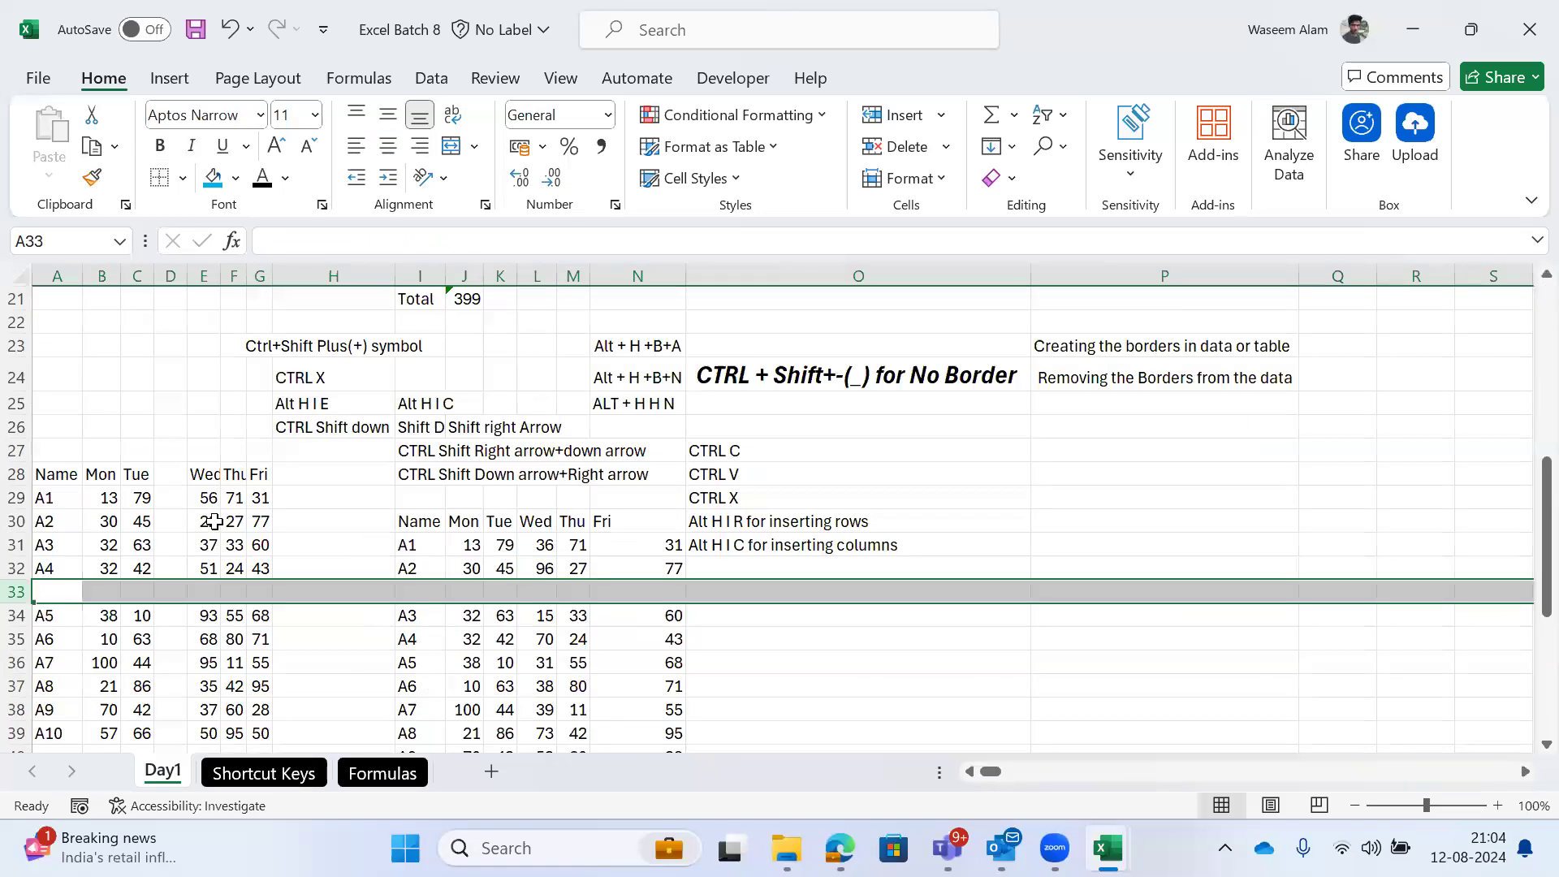
Step: Review the available commands for inserting and deleting cells, rows, columns and sheets without applying any of them
left_click(944, 116)
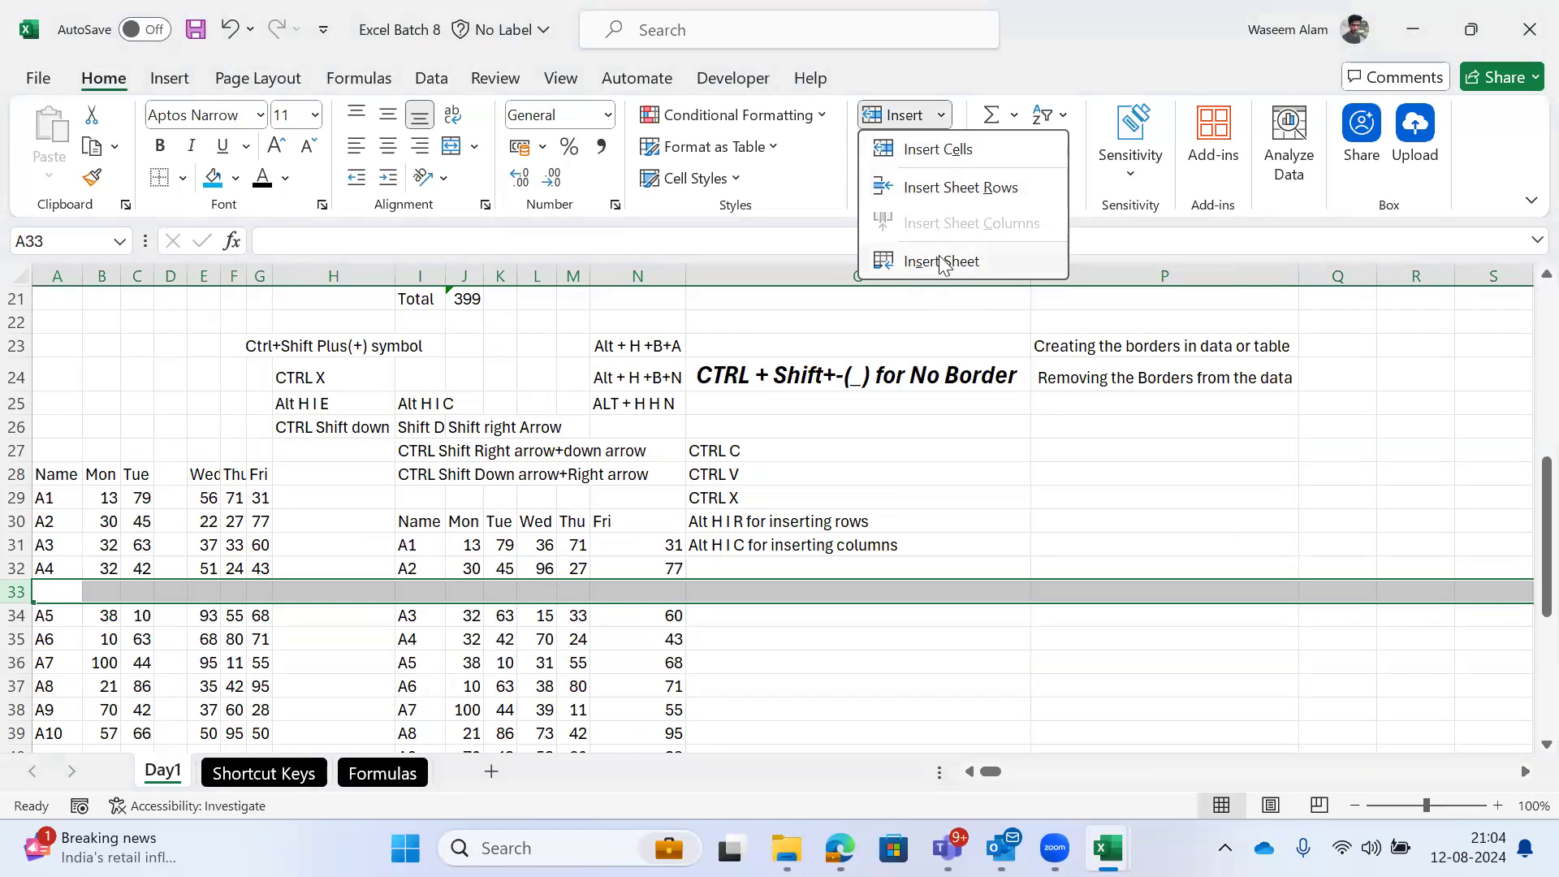
key("Escape")
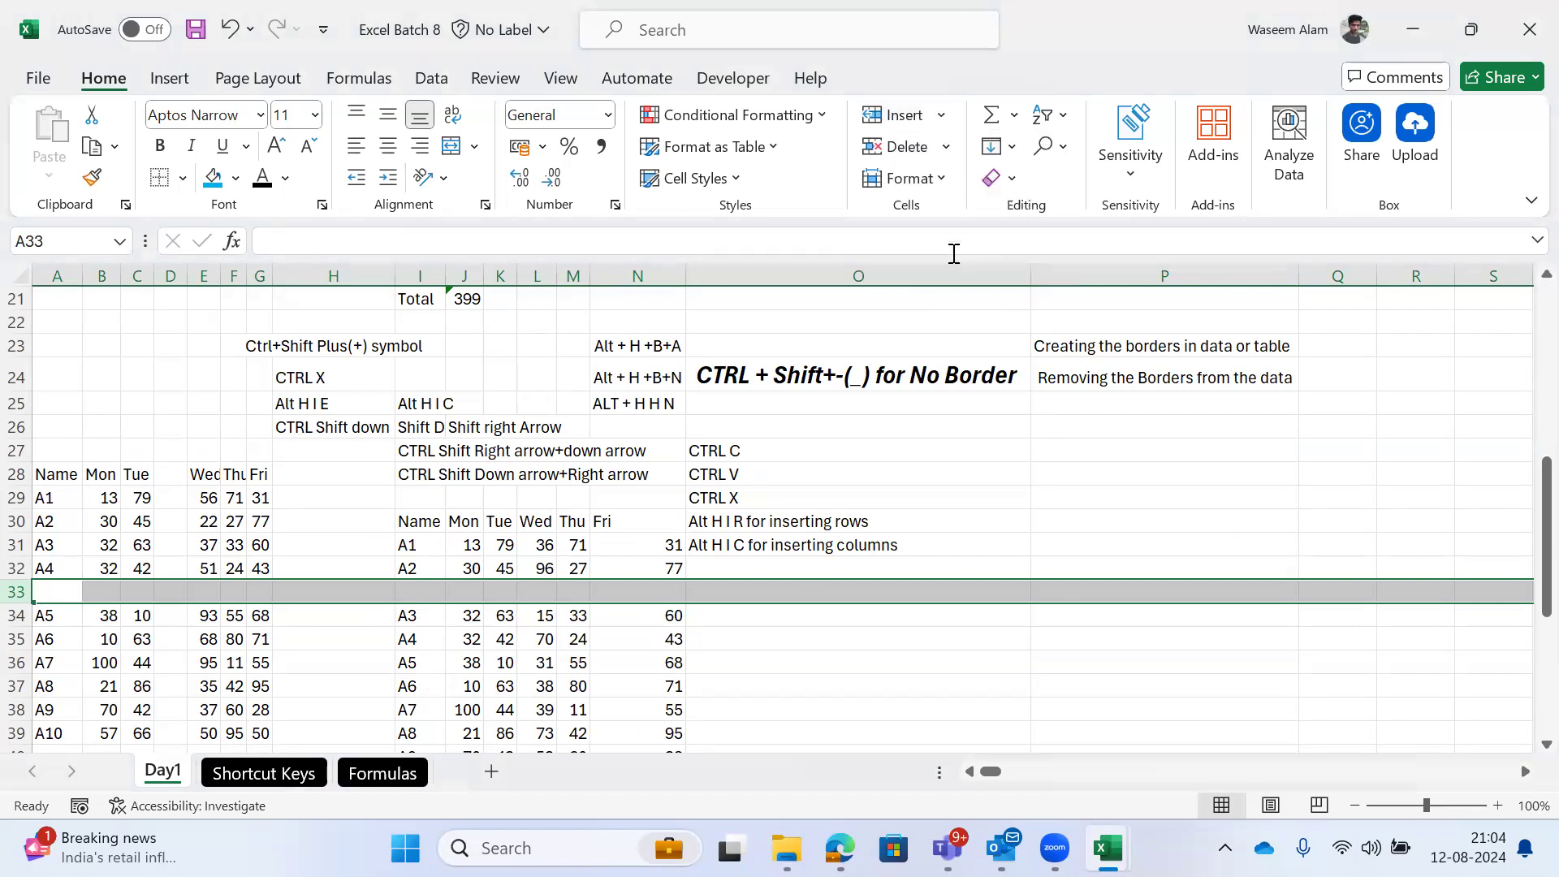
left_click(944, 148)
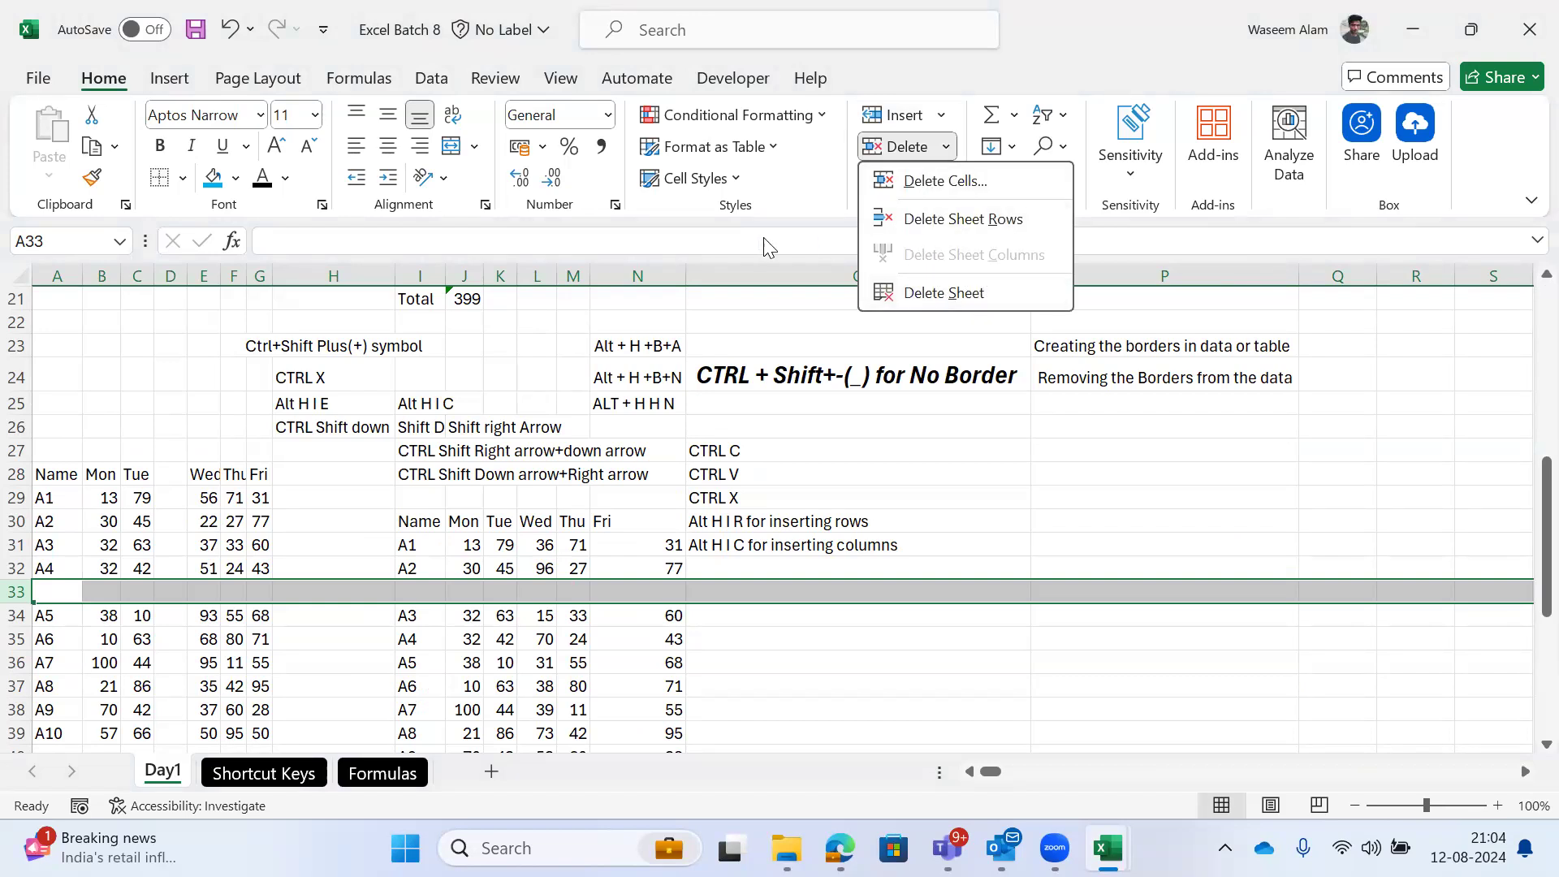
key("Escape")
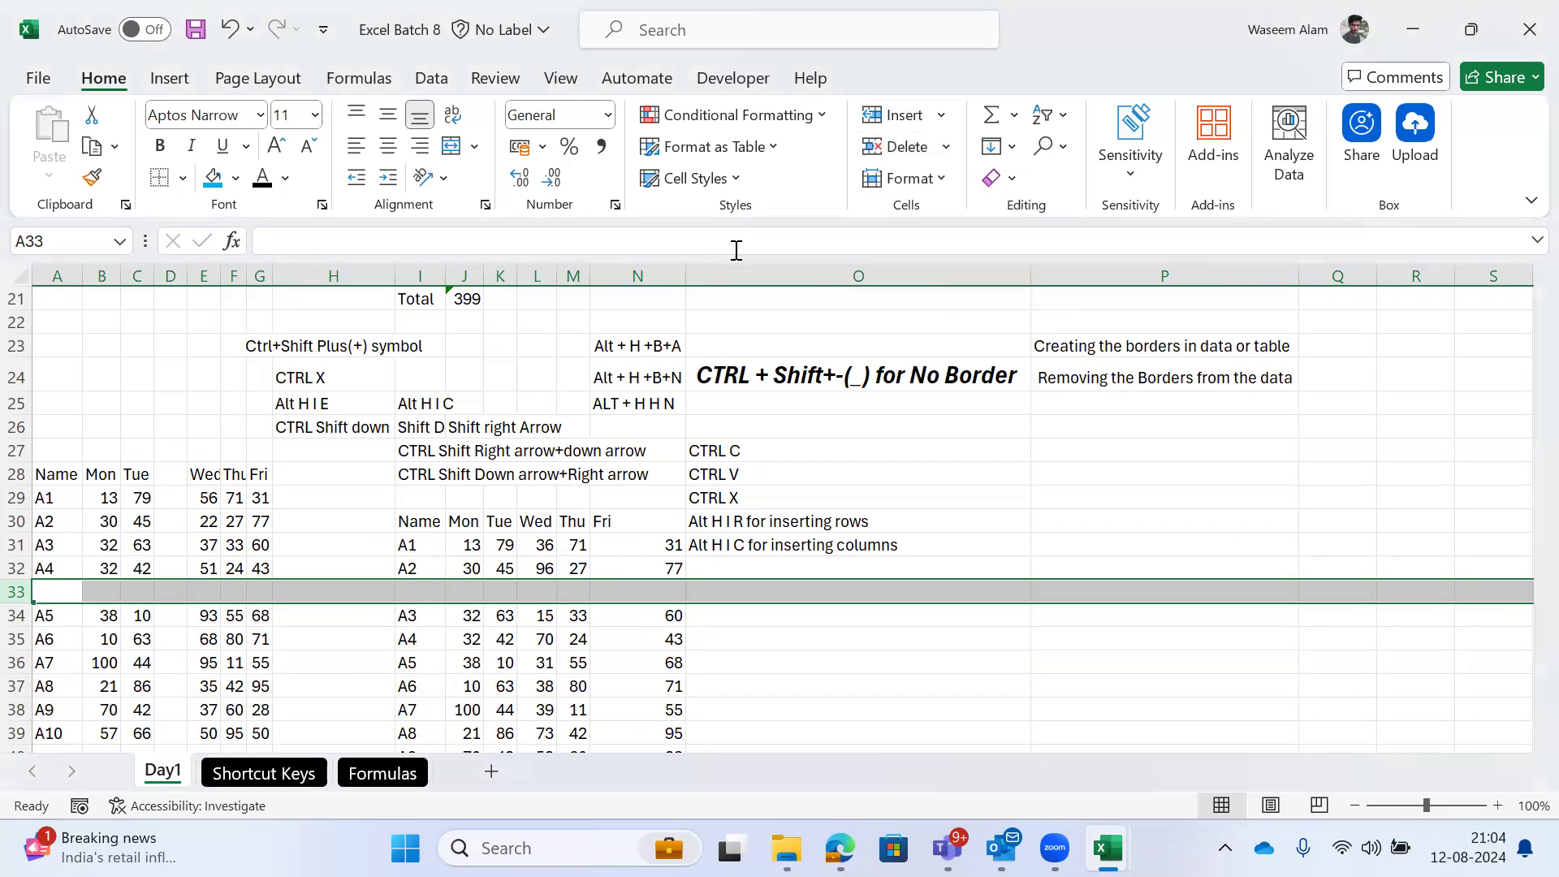
Step: Examine the shortcuts for deleting rows and columns in A10 of the Shortcut Keys sheet
key("ctrl+Page_Down")
key("Down")
key("Up")
key("shift+Up")
key("shift+Down")
key("Down")
key("Down")
key("Up")
key("Up")
key("Up")
key("Down")
key("shift+Down")
key("shift+Up")
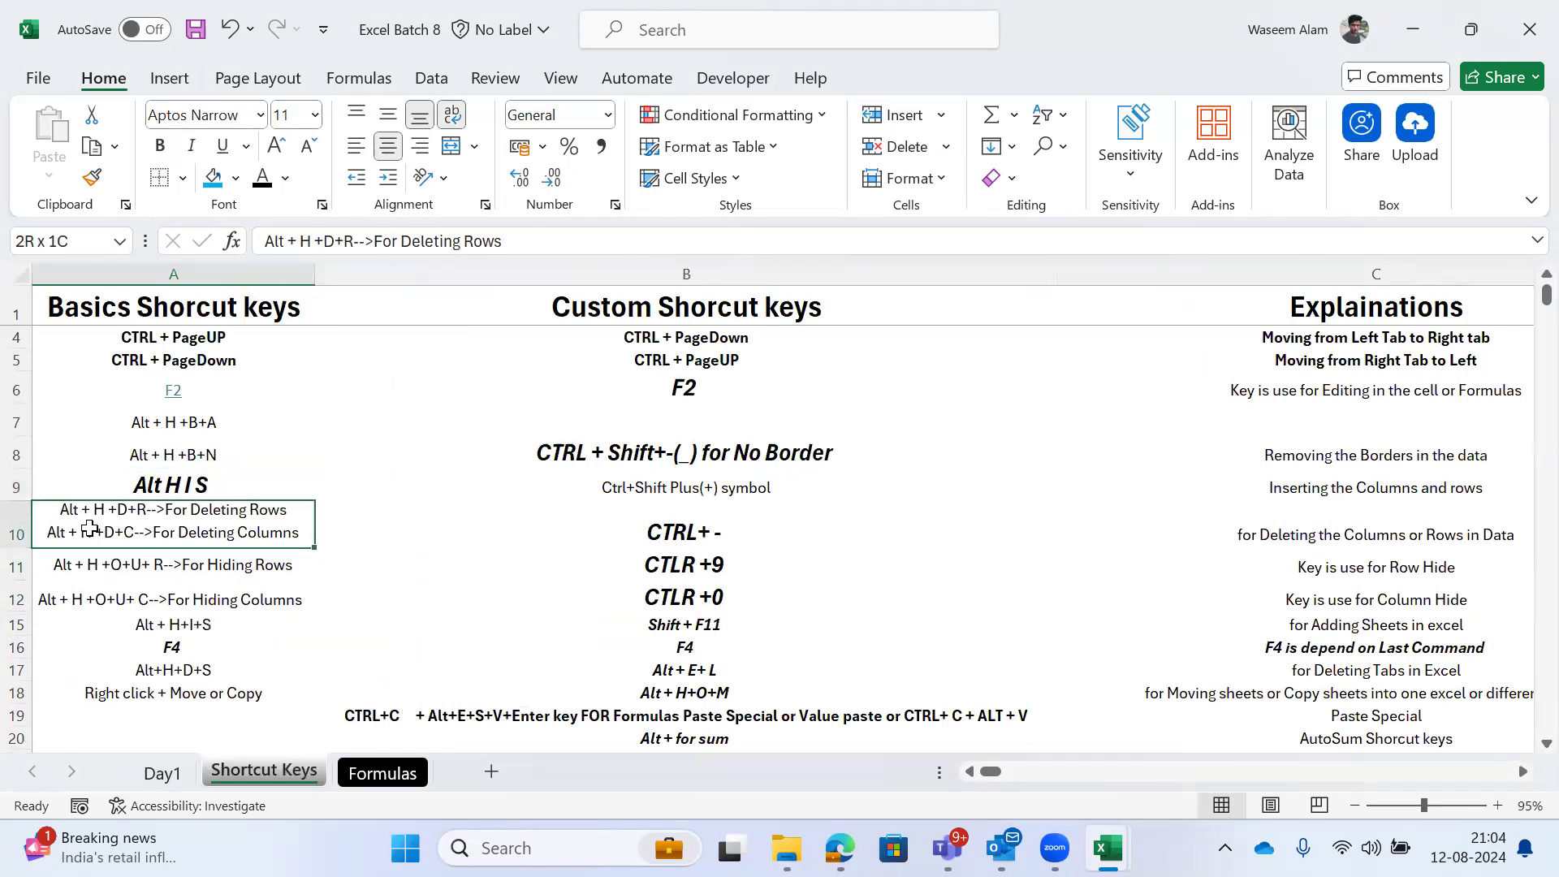
Step: Select the entire column A on the Shortcut Keys sheet, extend the selection to adjacent columns, and clear it
key("ctrl+space")
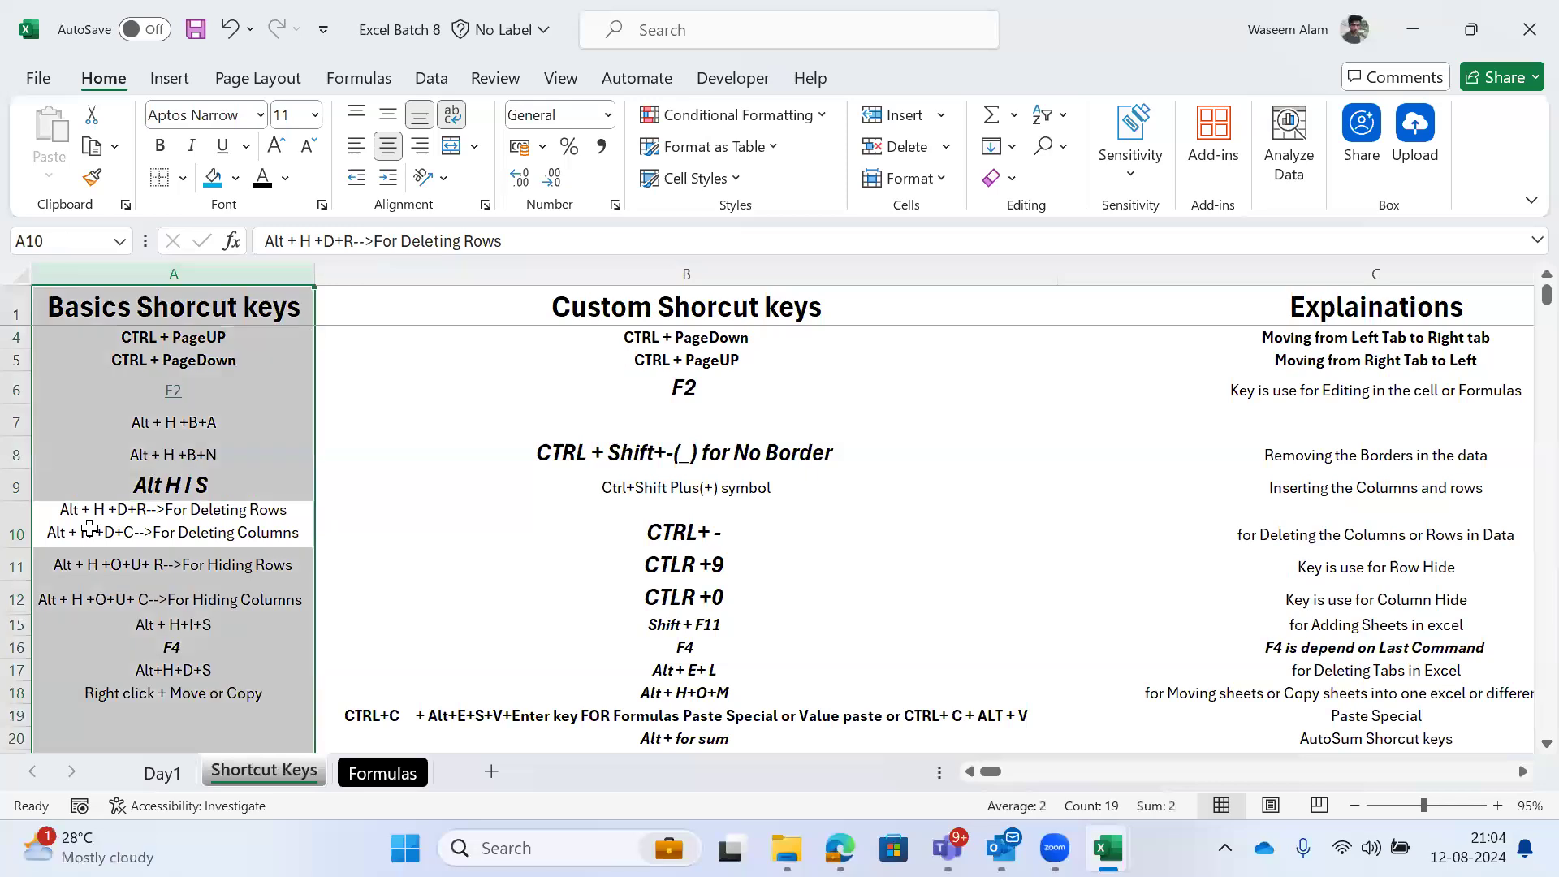
key("shift+Right")
key("shift+Right")
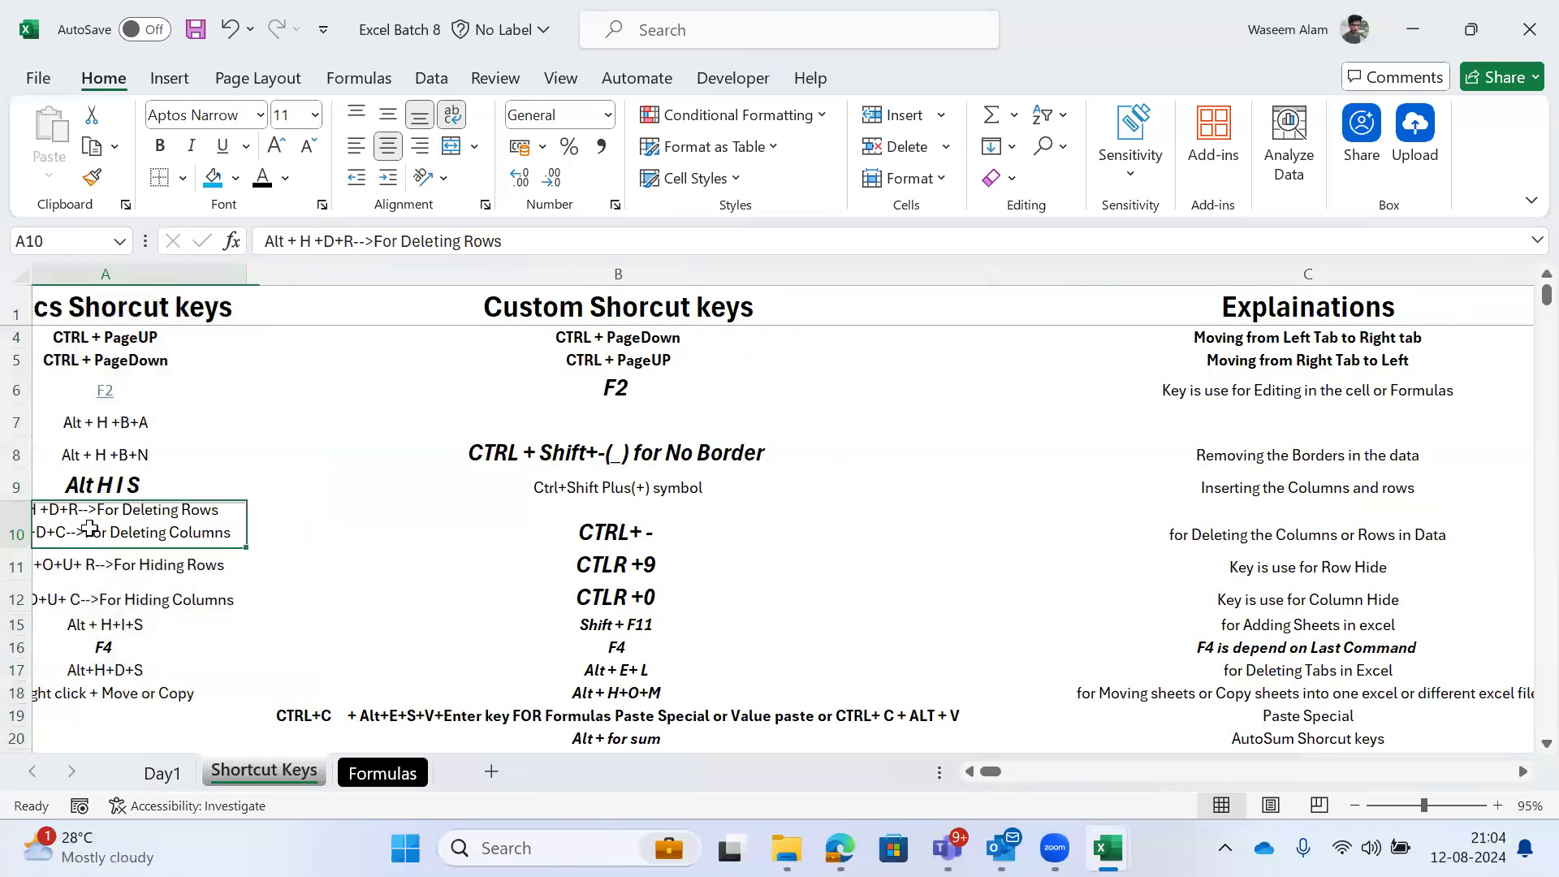
key("shift+Left")
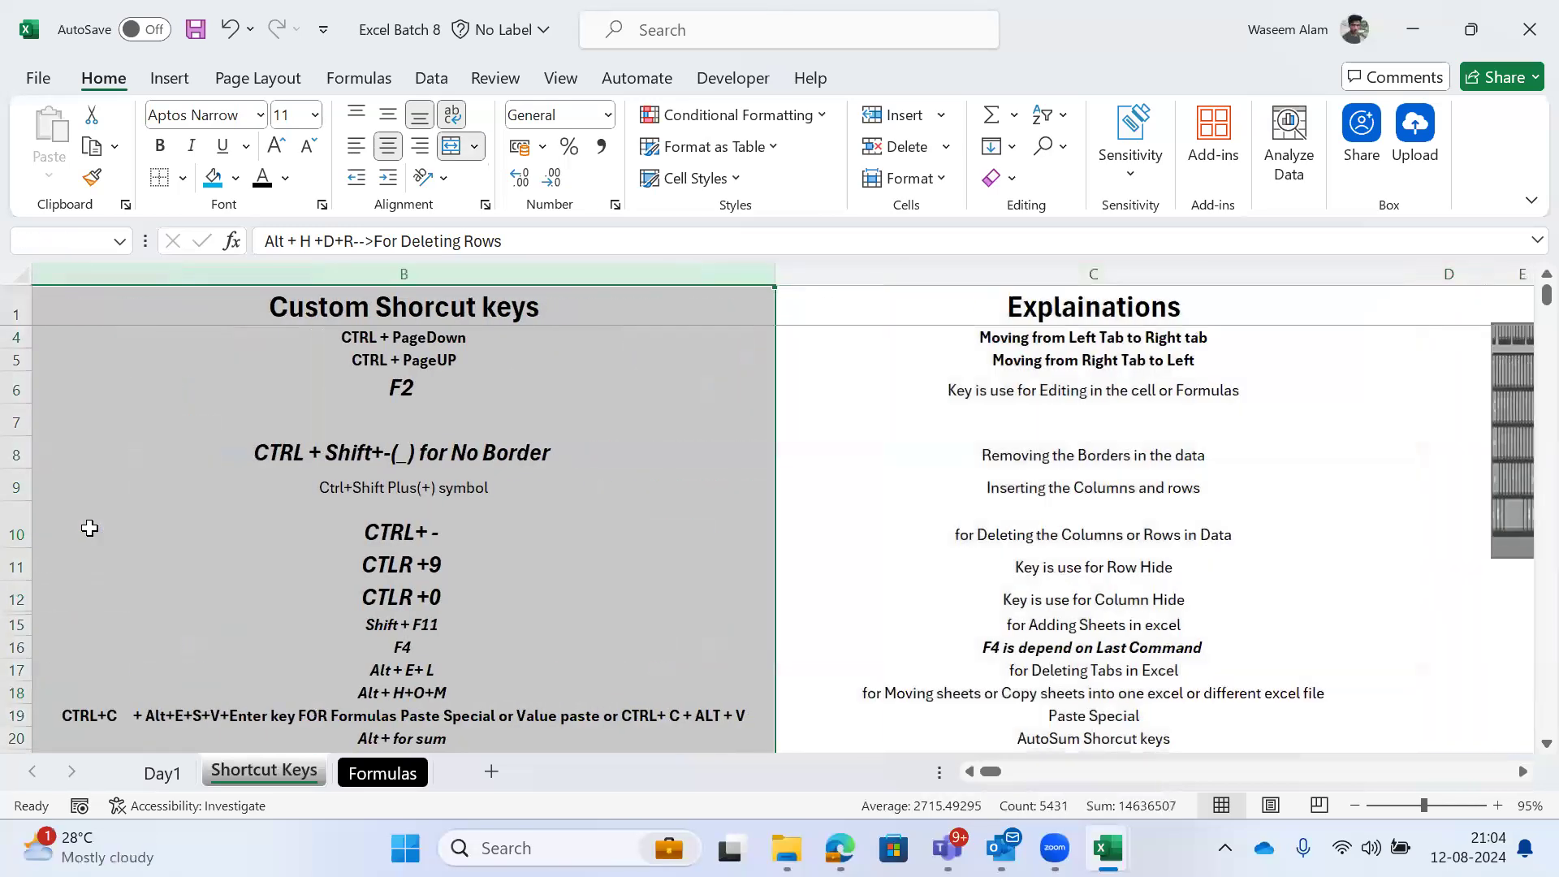
key("shift+Right")
key("Left")
Step: Show whole-column selection and its extension by one column on Day1, and return to the Shortcut Keys sheet
key("ctrl+Page_Up")
key("ctrl+Up")
key("ctrl+Up")
key("ctrl+space")
key("Right")
key("Left")
key("ctrl+space")
key("shift+Right")
key("Left")
key("ctrl+Page_Down")
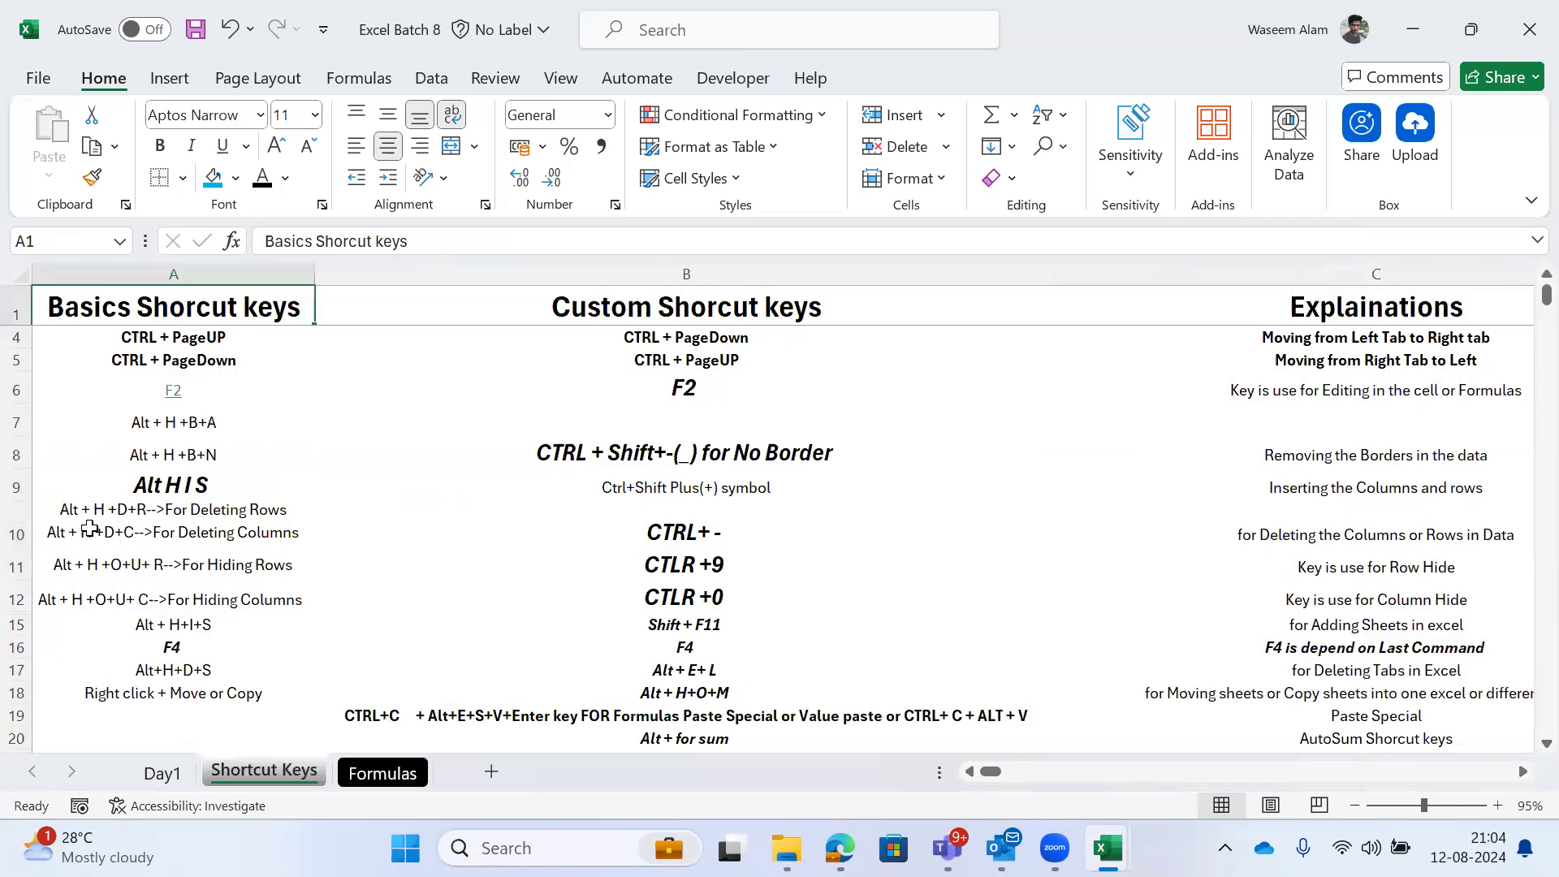
Step: Switch from the Shortcut Keys sheet to Day1 and select the entire column A through the marks table's names
key("Down")
key("Down")
key("ctrl+Down")
key("ctrl+Page_Up")
key("Down")
key("Down")
key("ctrl+space")
Step: Clear the column selection by moving to cell B30 in Day1's marks table, and save the workbook
key("Right")
key("Right")
key("Right")
key("Right")
key("Left")
key("Left")
key("Left")
key("ctrl+s")
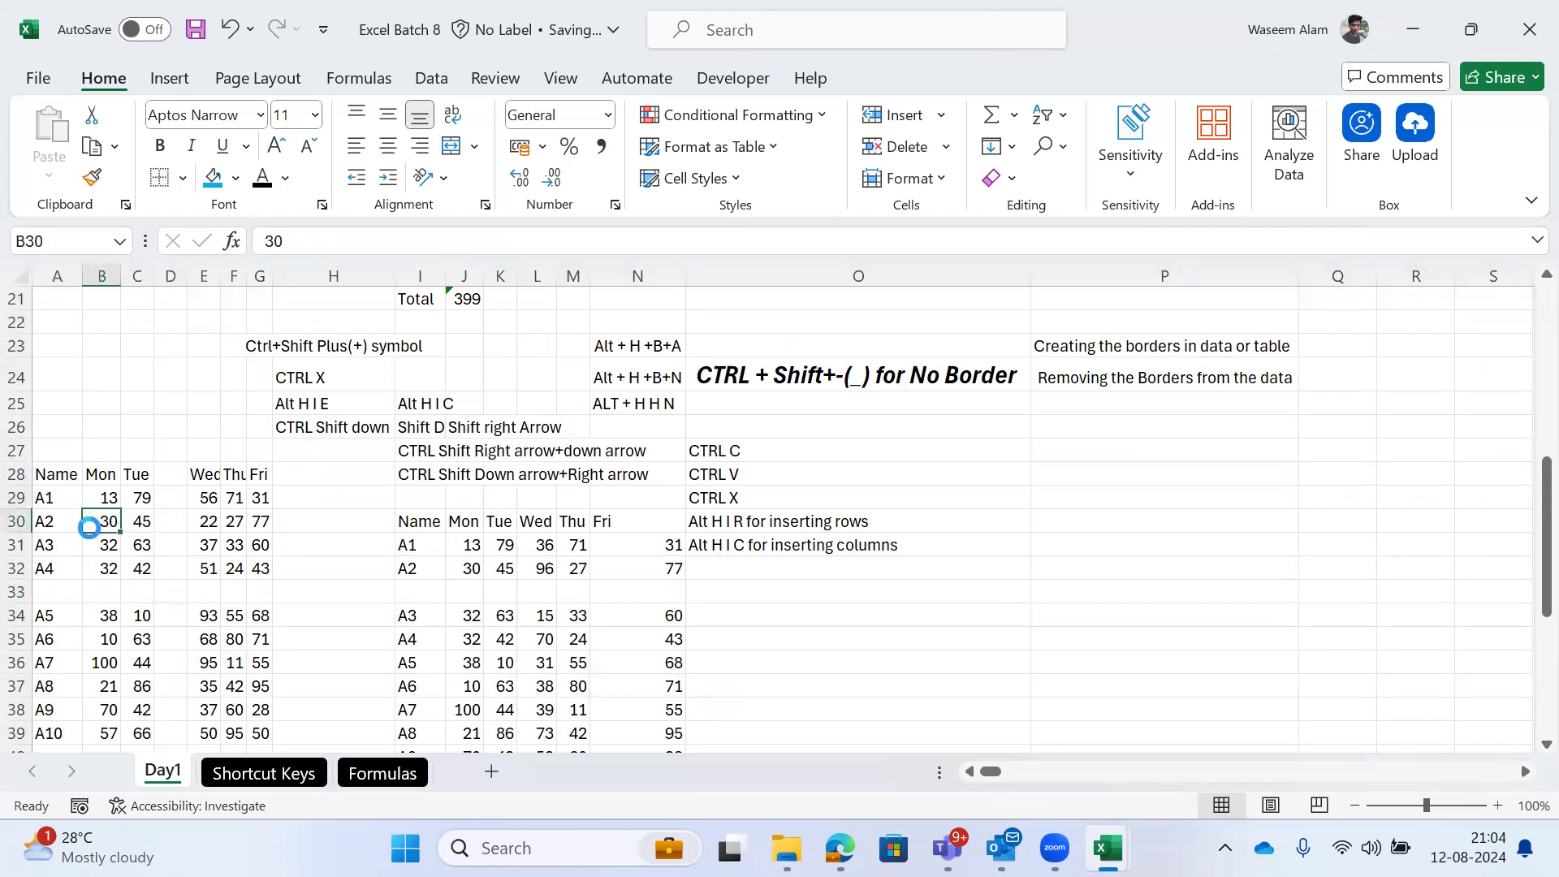